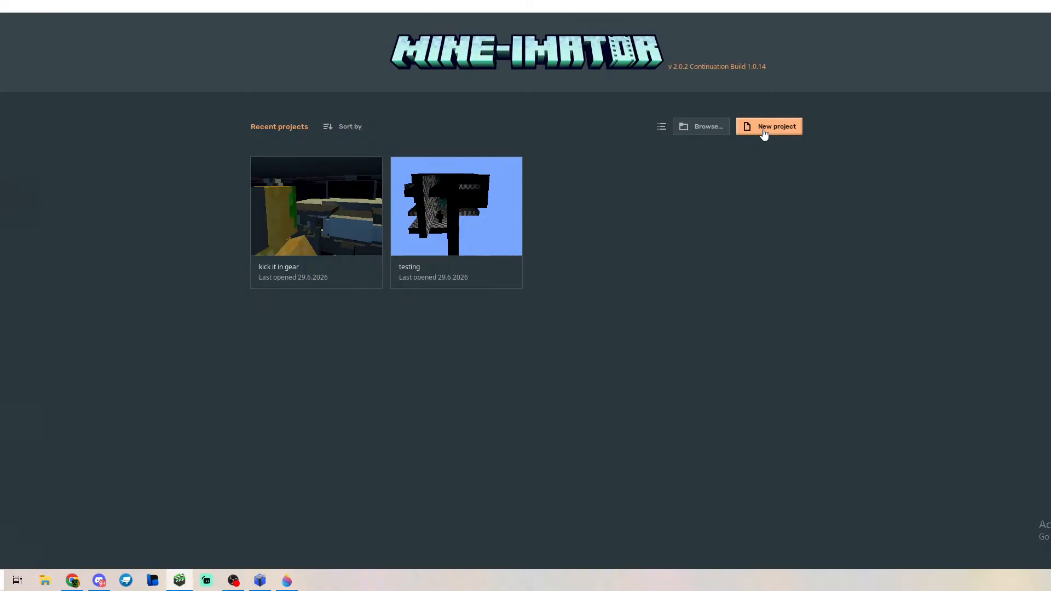
# Start a new project and name it "subsriber notification".
pyautogui.click(764, 132)
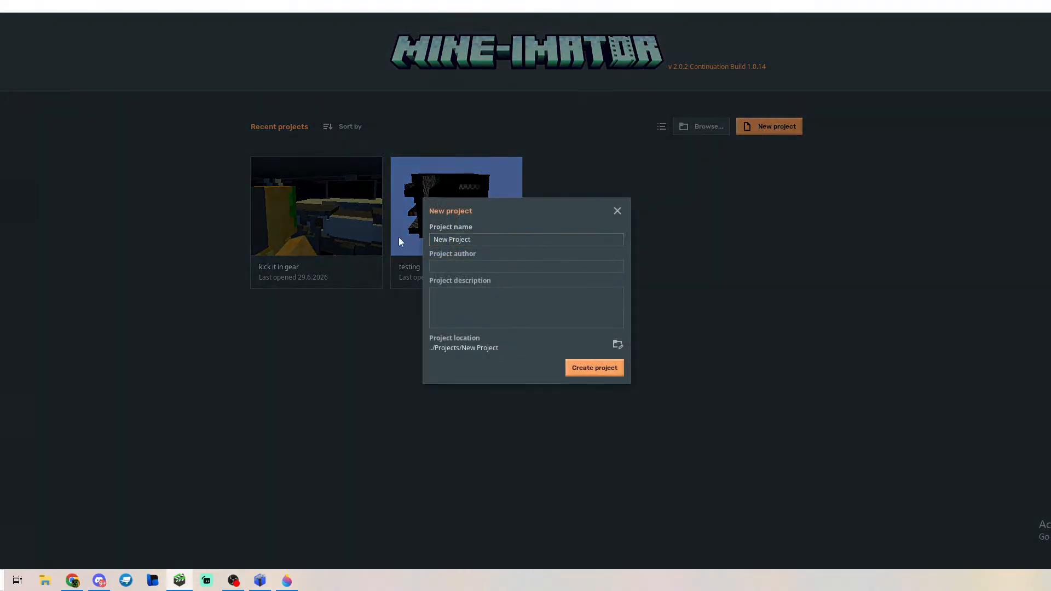
pyautogui.click(447, 240)
pyautogui.doubleClick(448, 239)
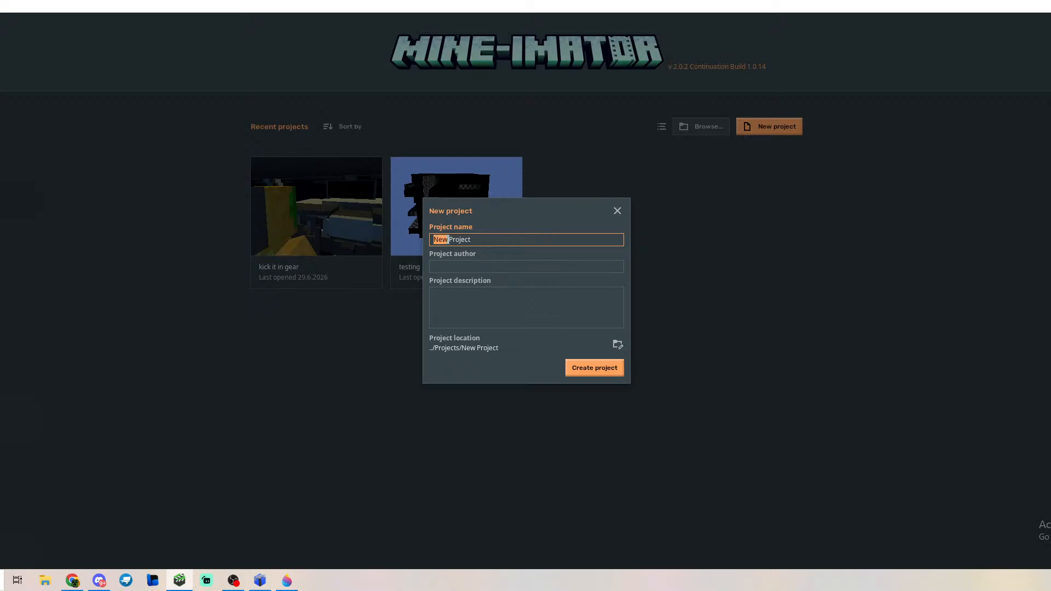
pyautogui.click(447, 239)
pyautogui.moveTo(475, 240); pyautogui.dragTo(336, 236)
pyautogui.write('subsriber notification')
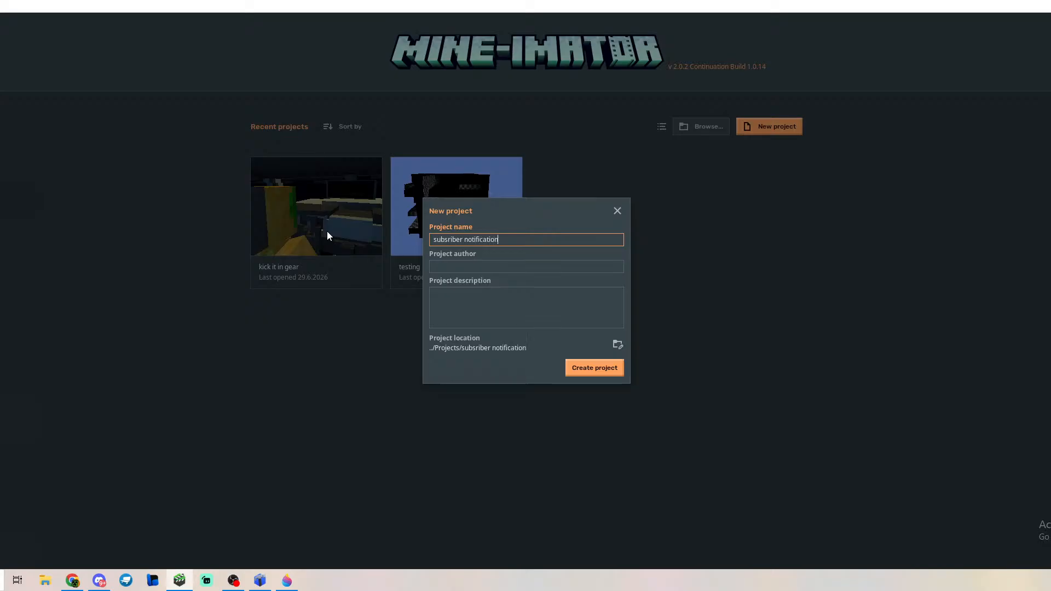
# Enter the author's name for the project and create it.
pyautogui.click(454, 267)
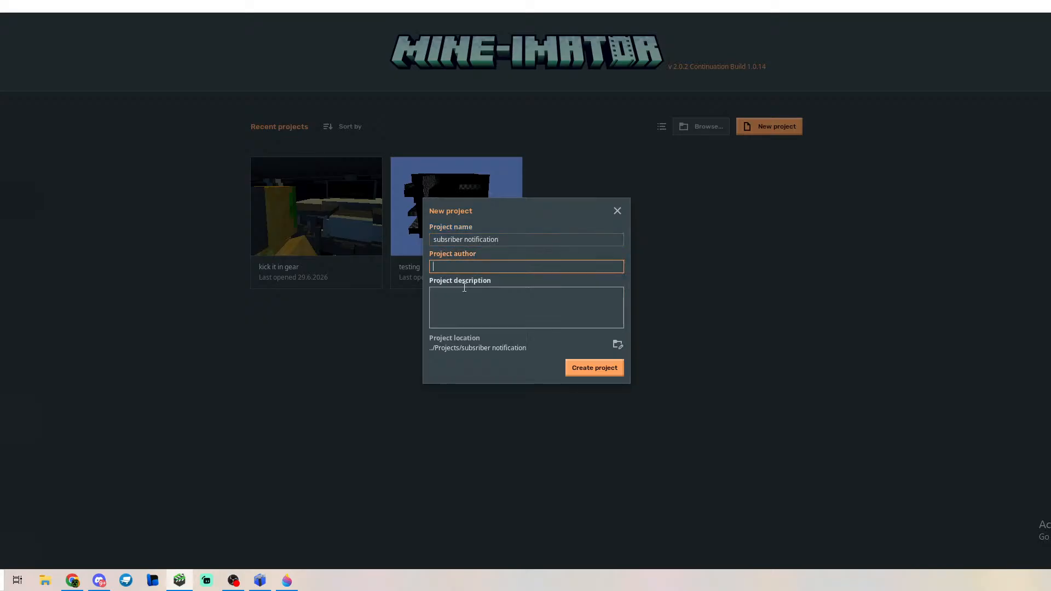
pyautogui.write('Deductivefish53')
pyautogui.click(590, 372)
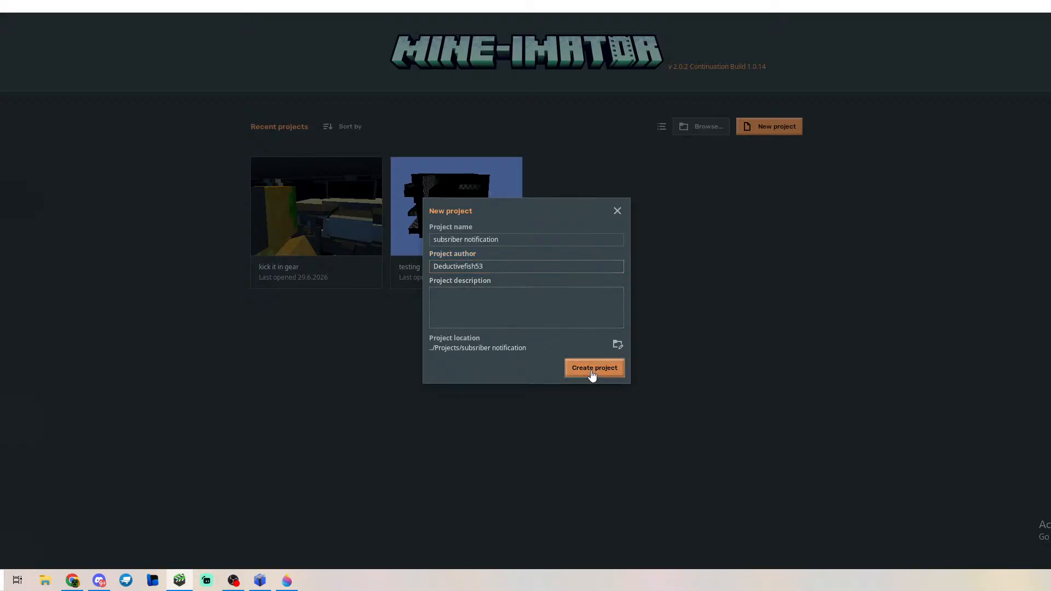
pyautogui.moveTo(474, 384); pyautogui.dragTo(475, 372, button='right')
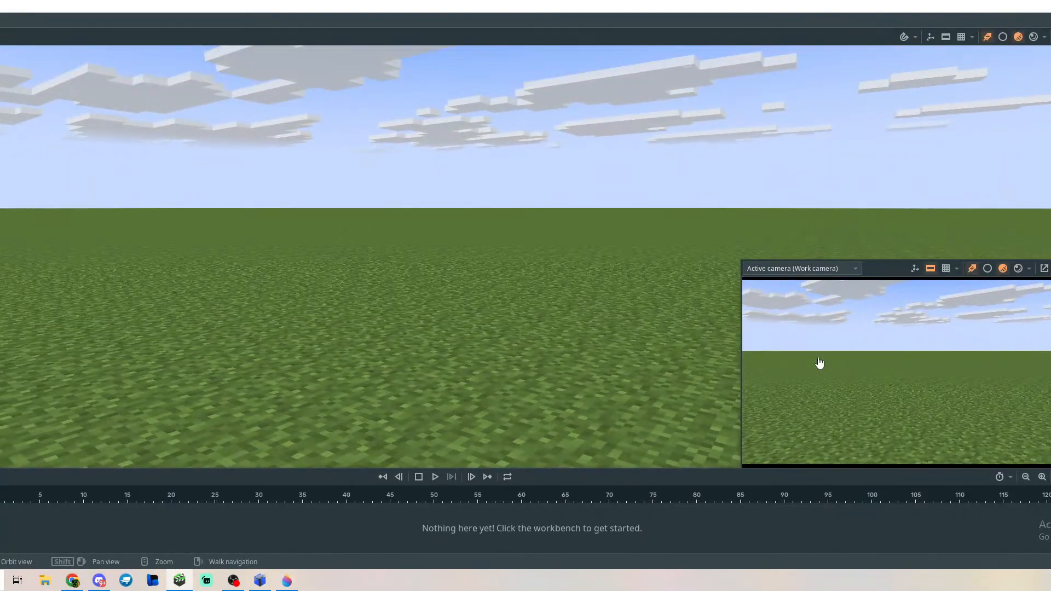
pyautogui.moveTo(388, 273); pyautogui.dragTo(387, 294, button='right')
pyautogui.click(1, 62)
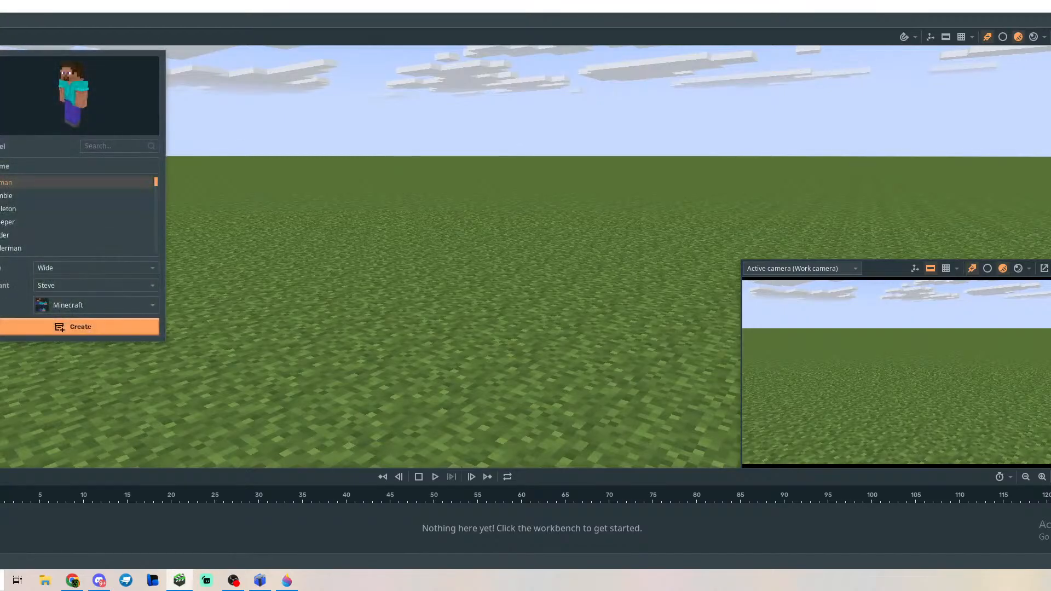
pyautogui.click(78, 327)
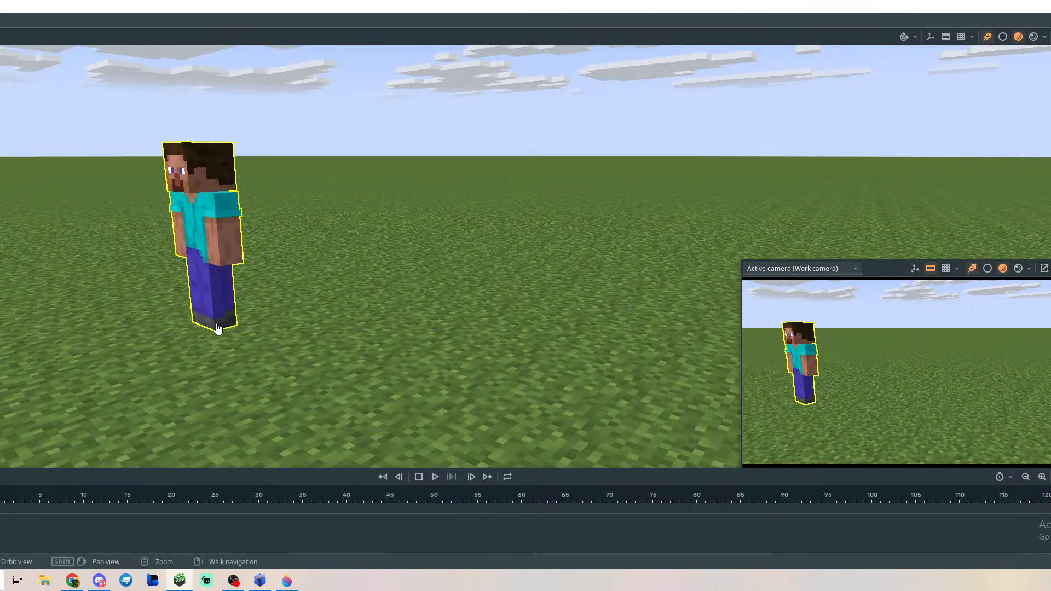
pyautogui.press('Delete')
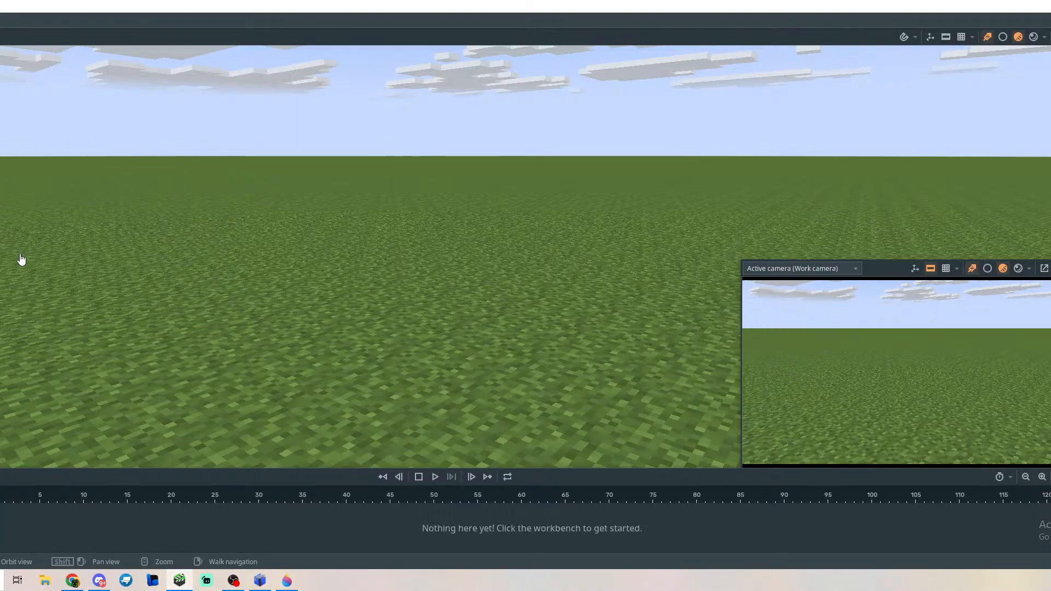
# Create a Human character with the Wide model and Steve variant, using the custom orange skin with the creeper face.
pyautogui.click(0, 71)
pyautogui.click(71, 308)
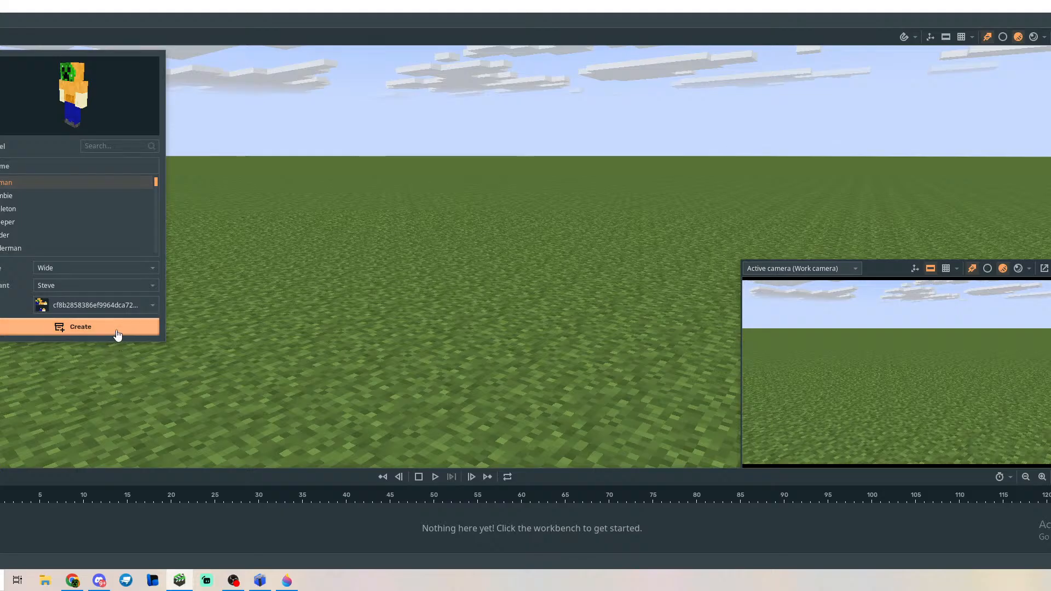
pyautogui.click(117, 326)
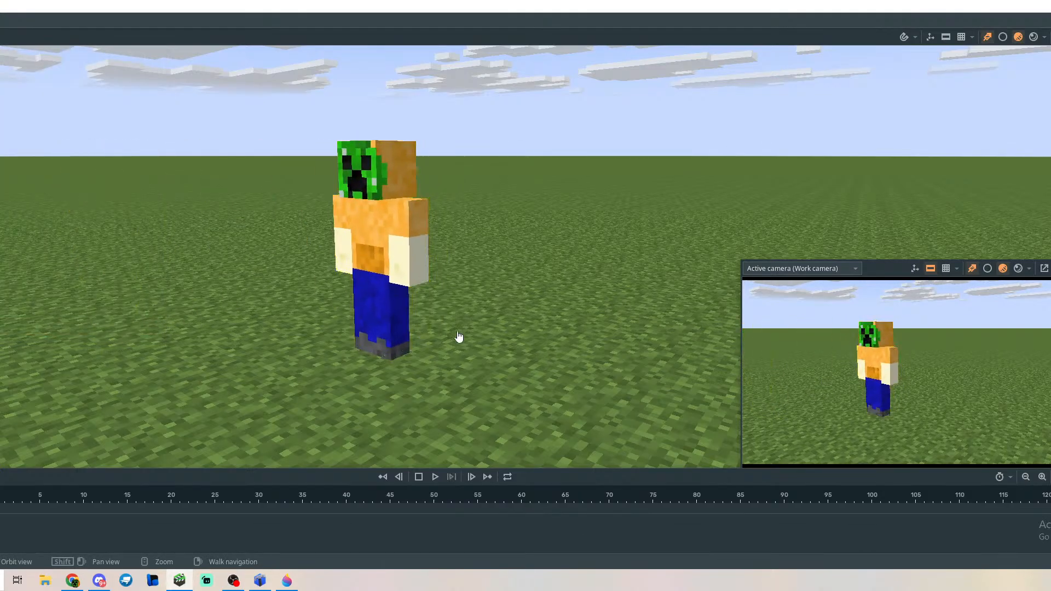
# Examine the new character in the scene from different distances and angles.
pyautogui.moveTo(478, 338); pyautogui.dragTo(531, 373, button='right')
pyautogui.press('a')
pyautogui.press('a')
pyautogui.press('d')
pyautogui.press('w')
pyautogui.press('s')
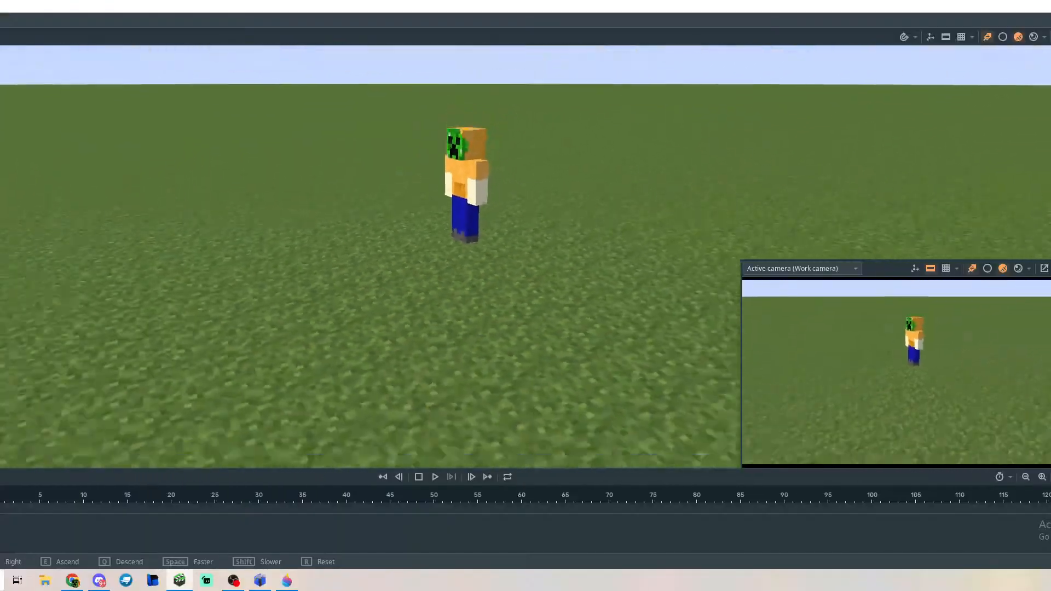
pyautogui.press('s')
pyautogui.moveTo(144, 290)
pyautogui.mouseDown(button='right')
pyautogui.moveTo(160, 268)
pyautogui.moveTo(140, 278)
pyautogui.moveTo(153, 292)
pyautogui.moveTo(144, 290)
pyautogui.mouseUp(button='right')
pyautogui.press('w')
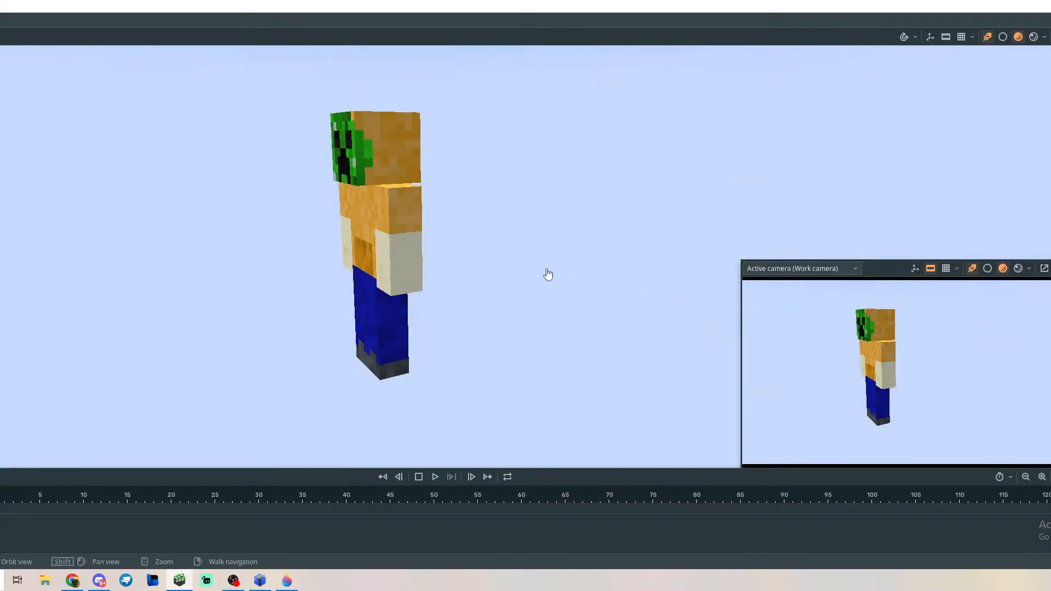
# Frame the whole character closely in the work camera's view, seen at an angle from the front.
pyautogui.moveTo(542, 261)
pyautogui.mouseDown()
pyautogui.moveTo(564, 224)
pyautogui.moveTo(541, 260)
pyautogui.mouseUp()
pyautogui.scroll(-2, 541, 260)
pyautogui.scroll(-4, 540, 260)
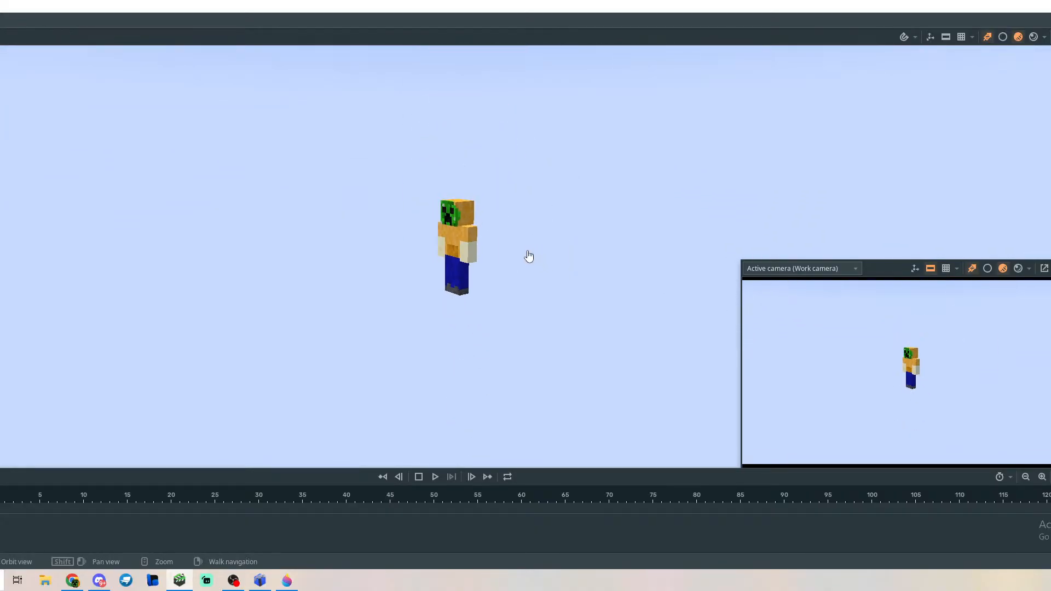
pyautogui.moveTo(531, 242); pyautogui.dragTo(558, 244, button='right')
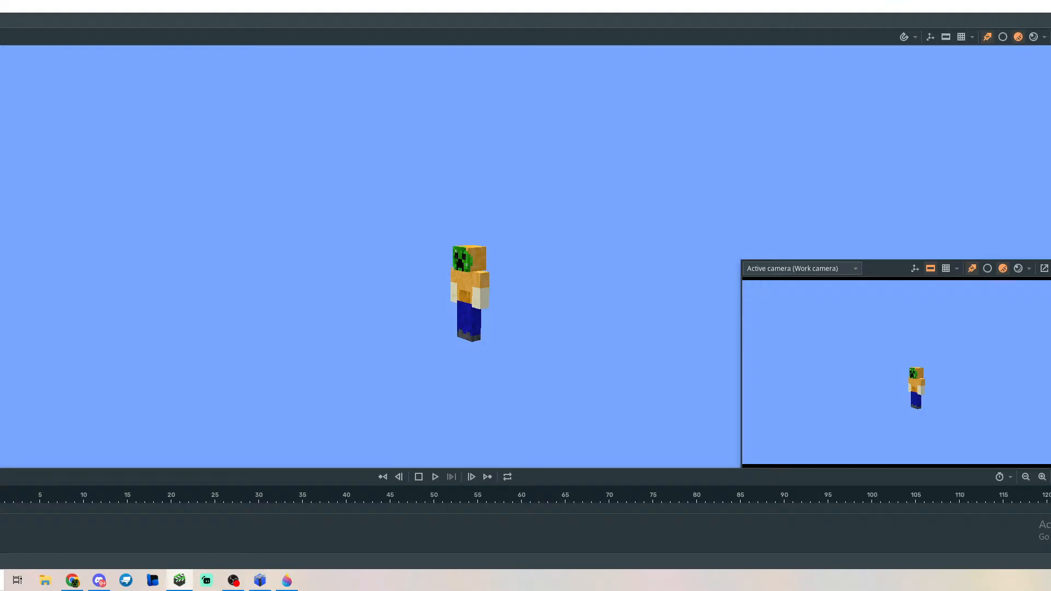
pyautogui.moveTo(537, 314)
pyautogui.mouseDown()
pyautogui.moveTo(505, 189)
pyautogui.moveTo(513, 323)
pyautogui.moveTo(537, 314)
pyautogui.mouseUp()
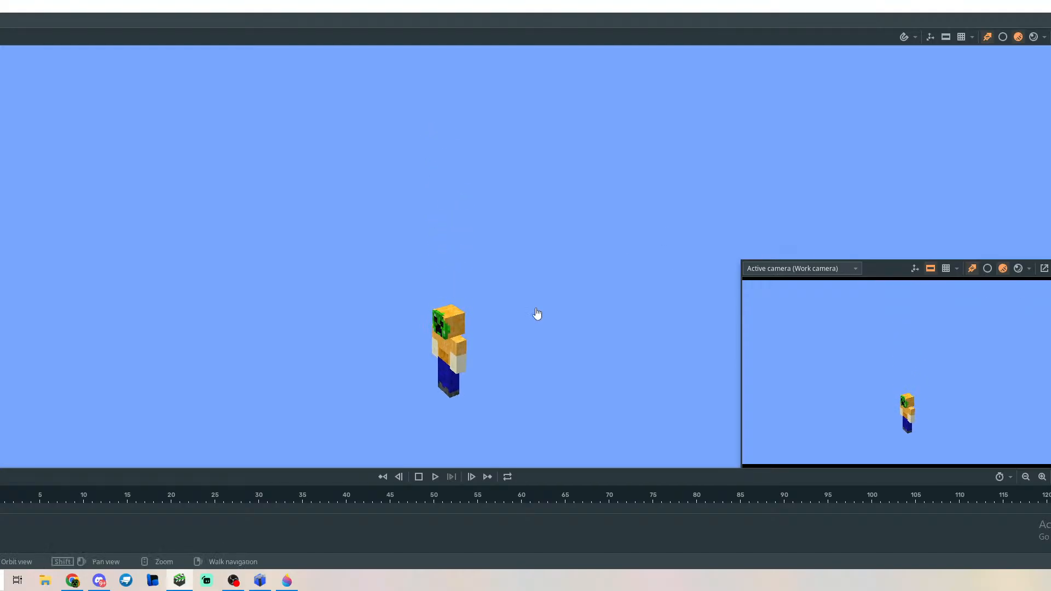
pyautogui.scroll(5, 510, 377)
pyautogui.scroll(-4, 507, 308)
pyautogui.moveTo(518, 372); pyautogui.dragTo(474, 377, button='right')
pyautogui.press('w')
pyautogui.press('s')
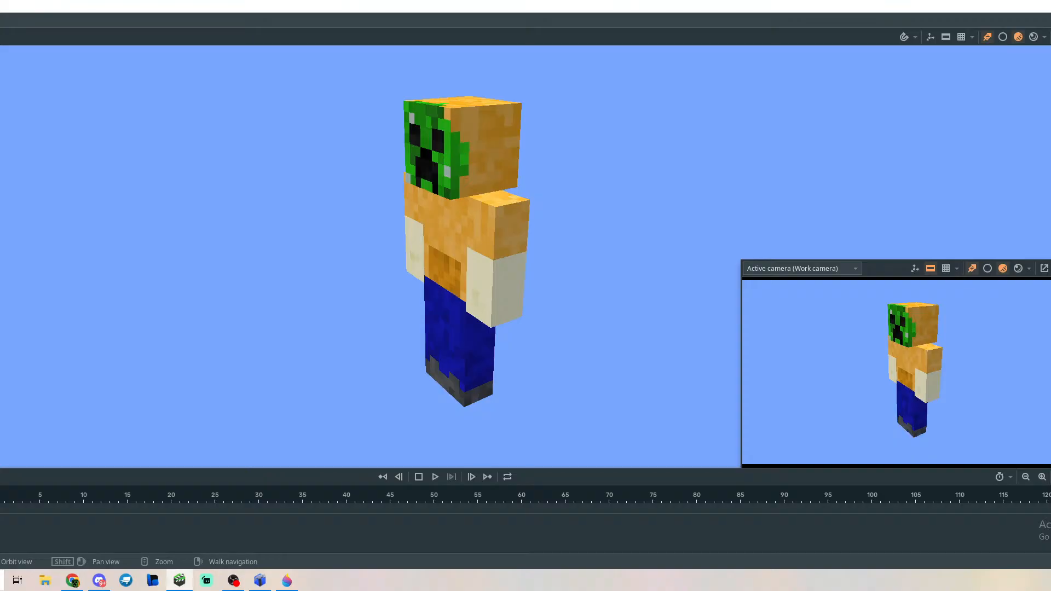
pyautogui.moveTo(545, 264)
pyautogui.mouseDown(button='right')
pyautogui.moveTo(563, 264)
pyautogui.moveTo(542, 265)
pyautogui.moveTo(580, 245)
pyautogui.moveTo(552, 263)
pyautogui.mouseUp(button='right')
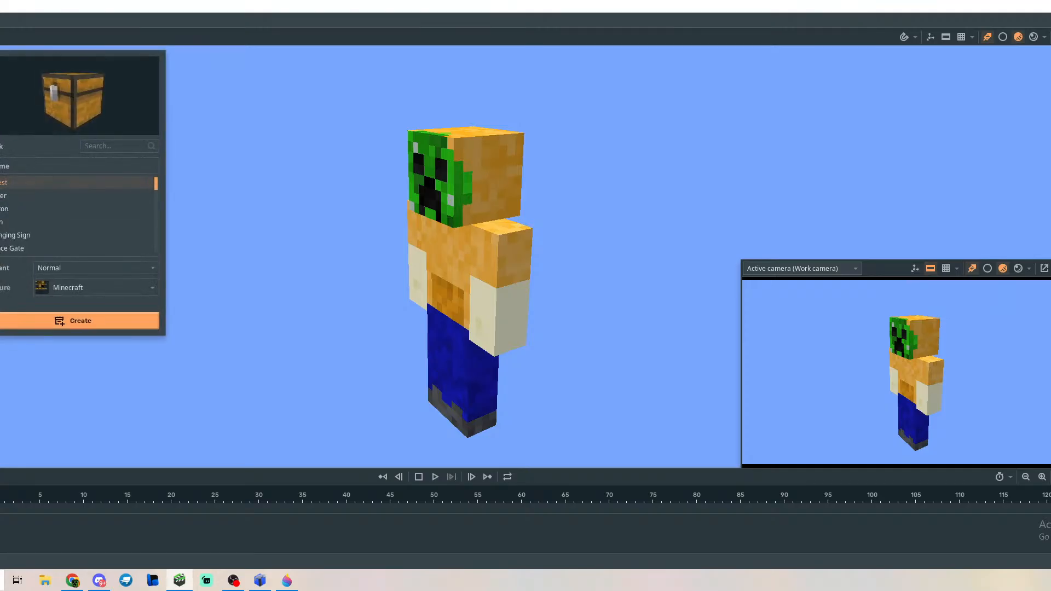
# Preview the available special block models, such as the piston, fence gate, armor stand and camera.
pyautogui.click(29, 196)
pyautogui.click(37, 211)
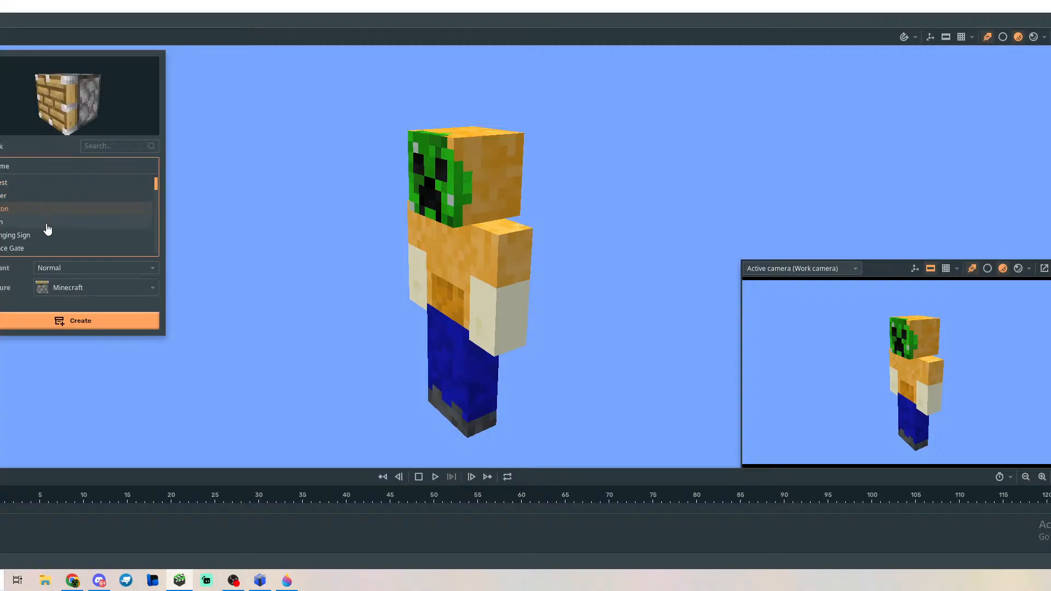
pyautogui.click(46, 223)
pyautogui.click(54, 239)
pyautogui.click(56, 248)
pyautogui.scroll(-8, 56, 249)
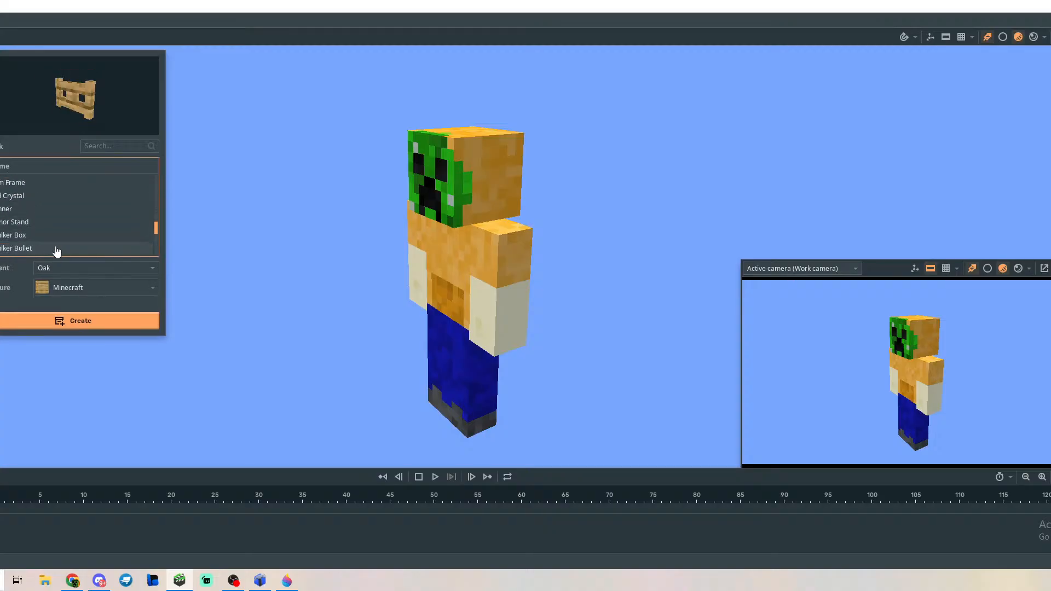
pyautogui.click(56, 248)
pyautogui.click(56, 239)
pyautogui.scroll(-3, 60, 214)
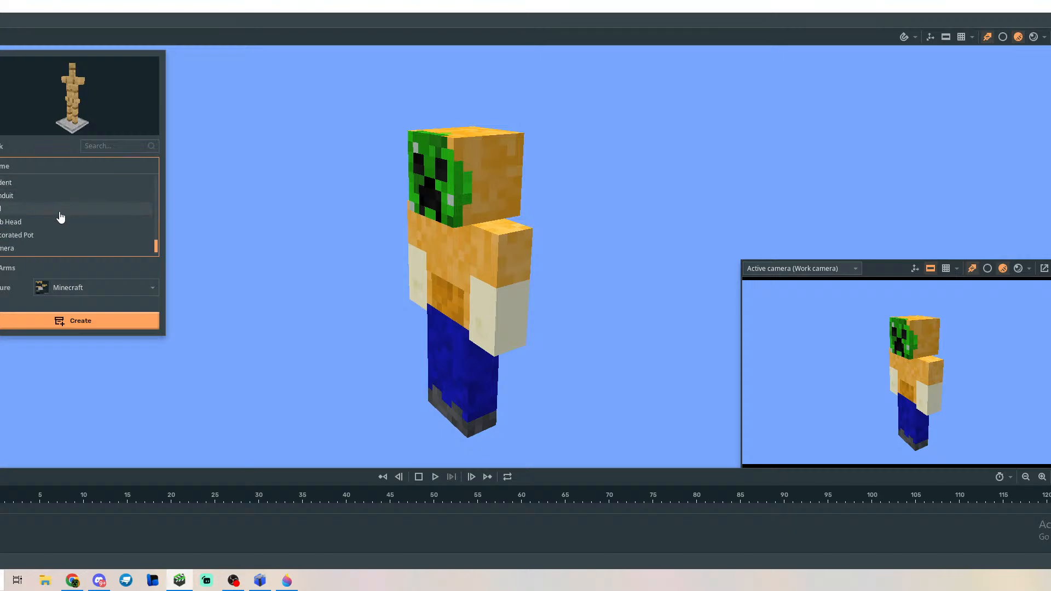
pyautogui.click(58, 222)
pyautogui.click(59, 236)
pyautogui.click(62, 249)
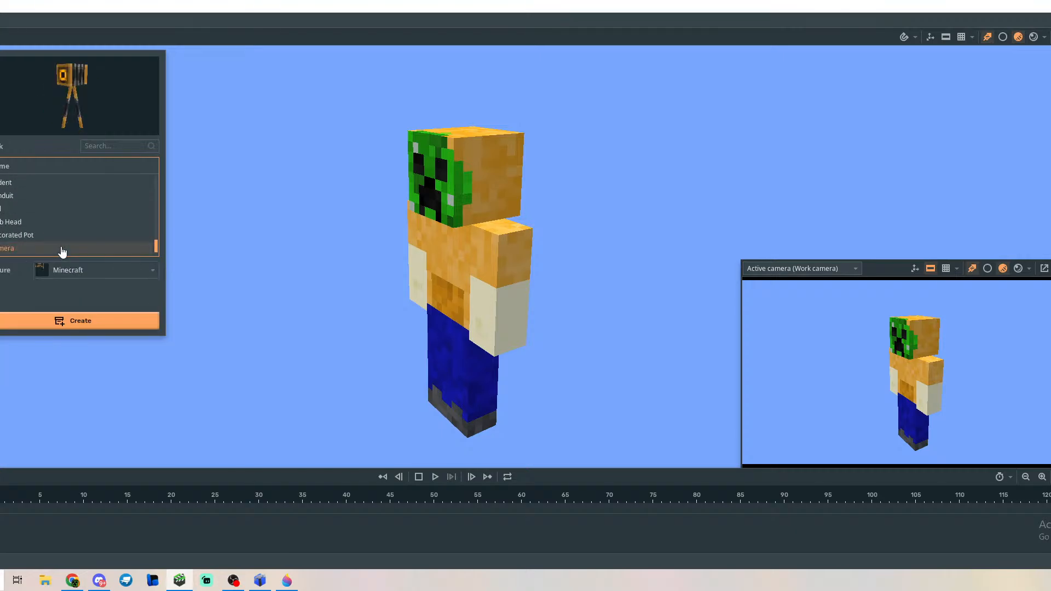
# Look through the regular block and item selections offered for creating objects.
pyautogui.click(0, 113)
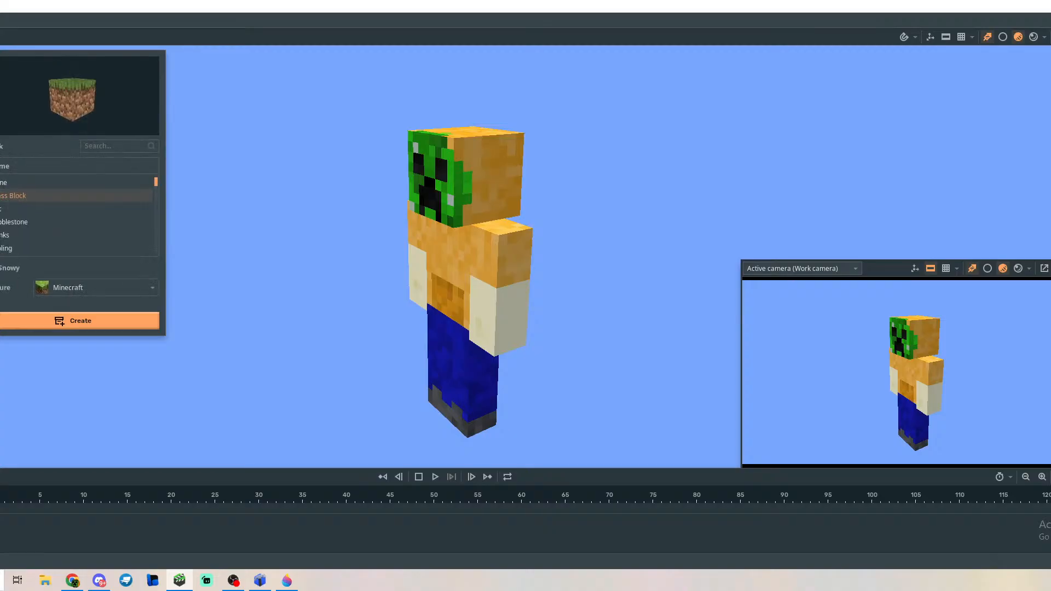
pyautogui.click(0, 83)
pyautogui.click(0, 98)
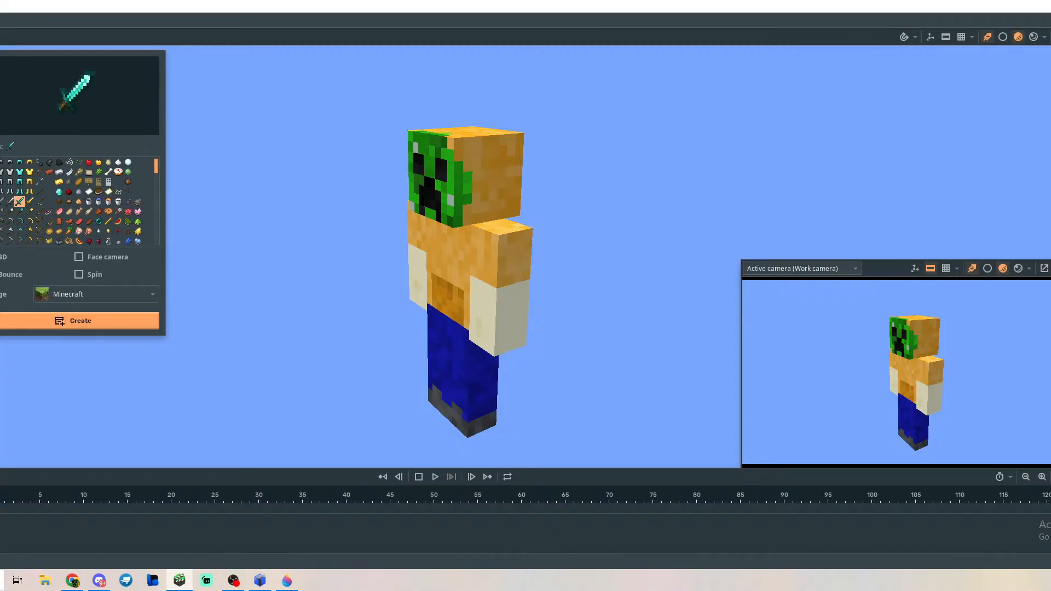
pyautogui.scroll(-15, 57, 201)
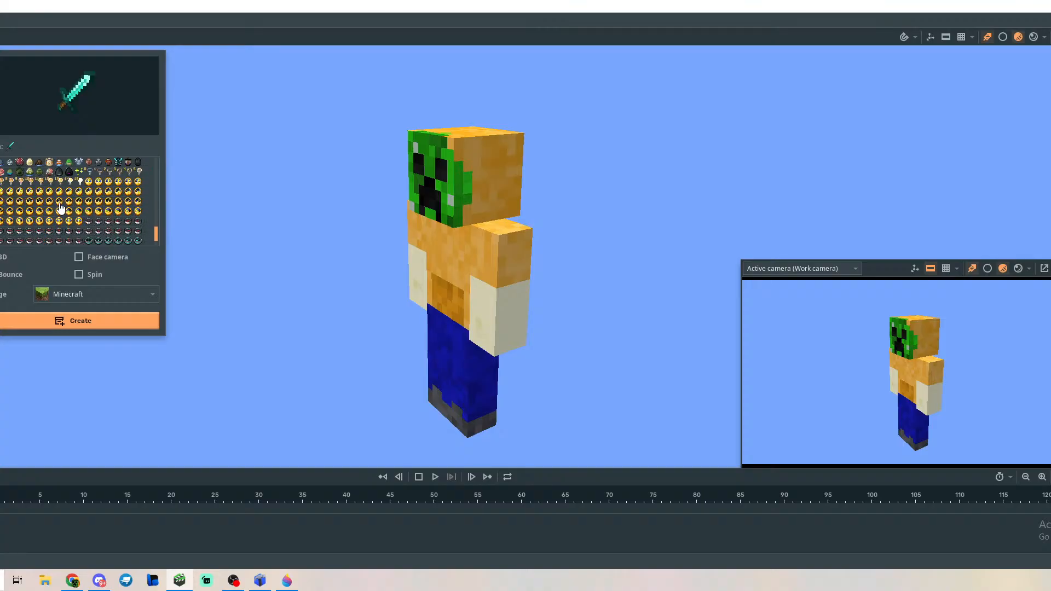
pyautogui.scroll(15, 59, 208)
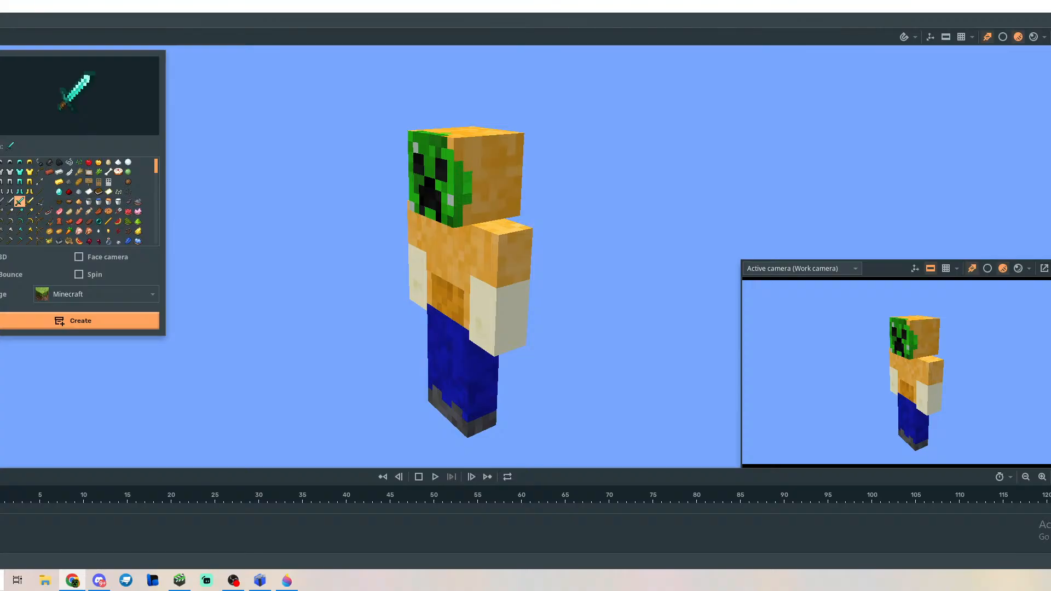
# Create a camera at the current viewpoint, facing the character.
pyautogui.click(127, 320)
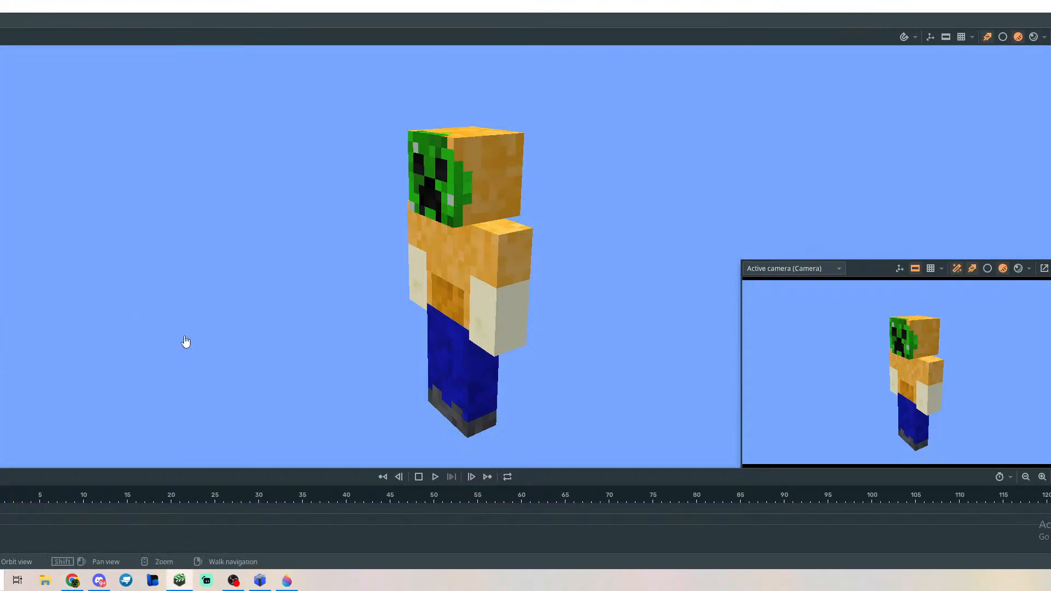
pyautogui.moveTo(328, 322); pyautogui.dragTo(425, 287)
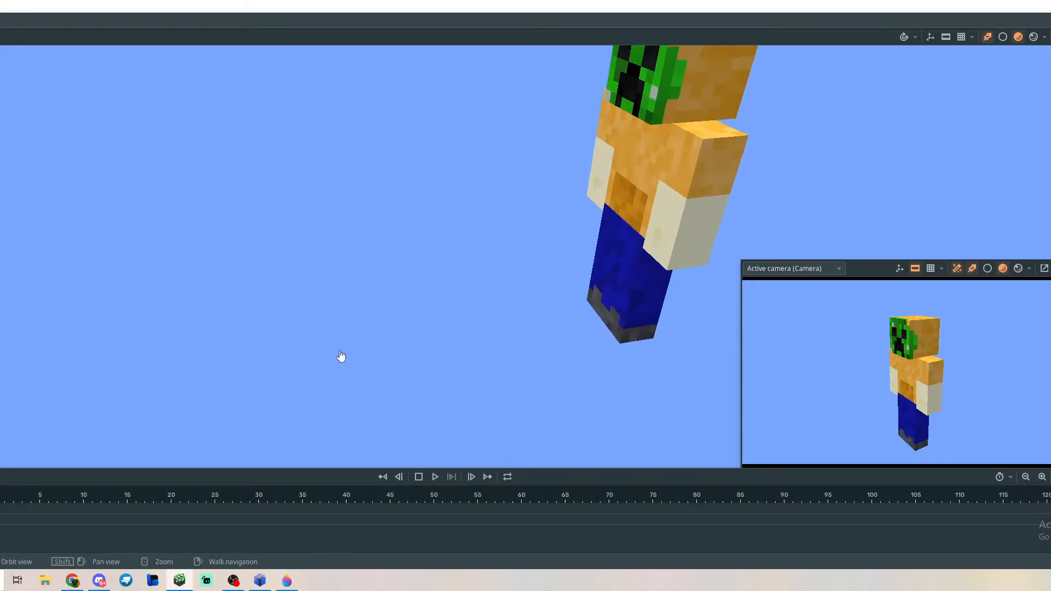
pyautogui.scroll(-5, 352, 320)
pyautogui.moveTo(420, 313); pyautogui.dragTo(467, 290, button='right')
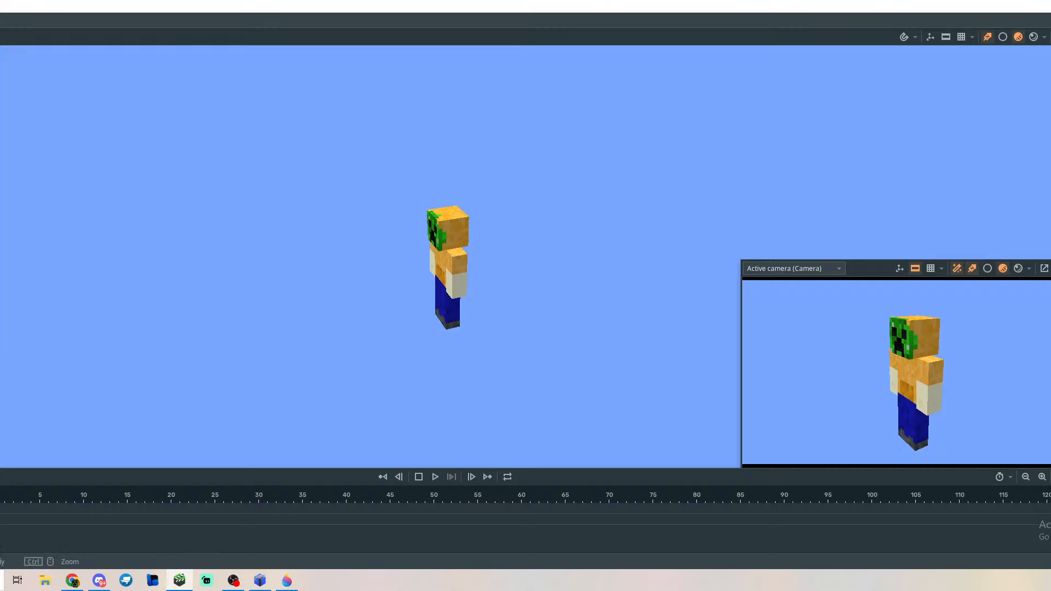
# Select the new camera in the timeline to show its properties.
pyautogui.click(3, 520)
pyautogui.moveTo(350, 295); pyautogui.dragTo(472, 283, button='right')
pyautogui.press('a')
pyautogui.press('a')
pyautogui.press('s')
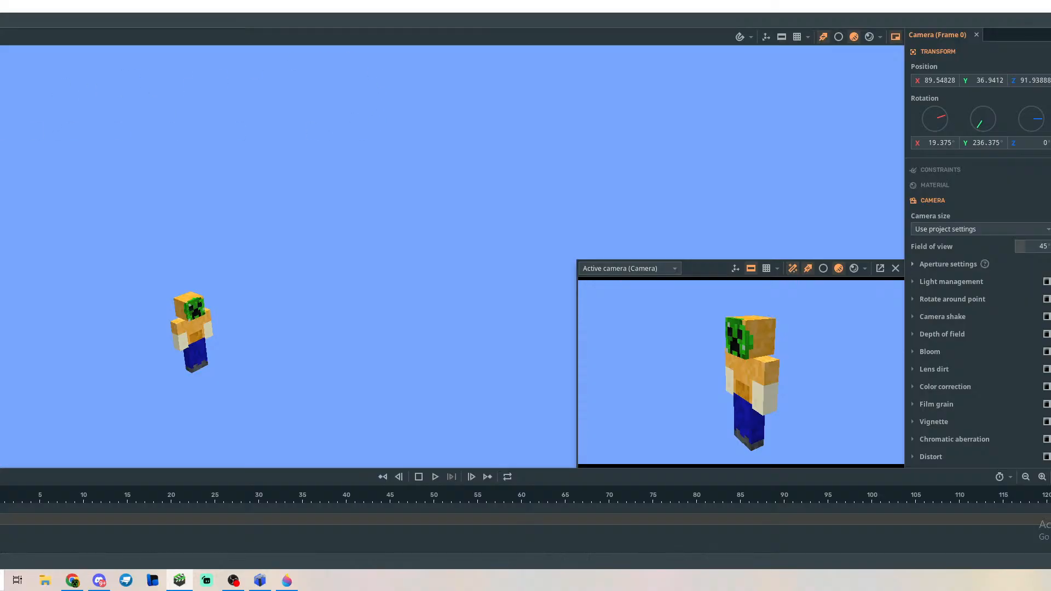
pyautogui.press('a')
pyautogui.moveTo(347, 281)
pyautogui.mouseDown(button='right')
pyautogui.moveTo(378, 282)
pyautogui.moveTo(348, 285)
pyautogui.mouseUp(button='right')
pyautogui.press('s')
# Compare the work camera's and the active camera's images in the secondary view.
pyautogui.click(668, 269)
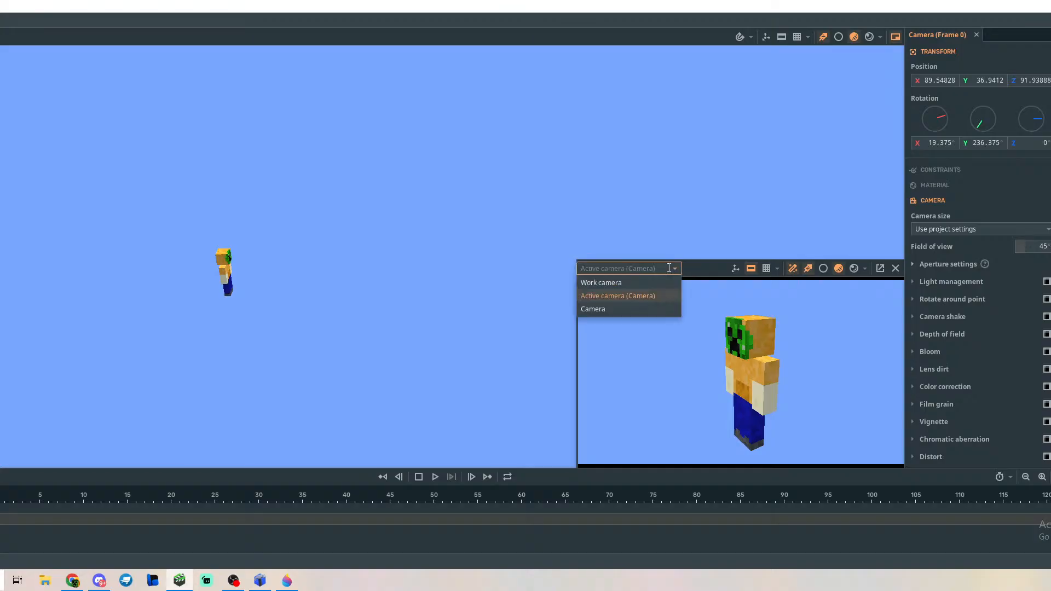
pyautogui.click(662, 294)
pyautogui.click(646, 269)
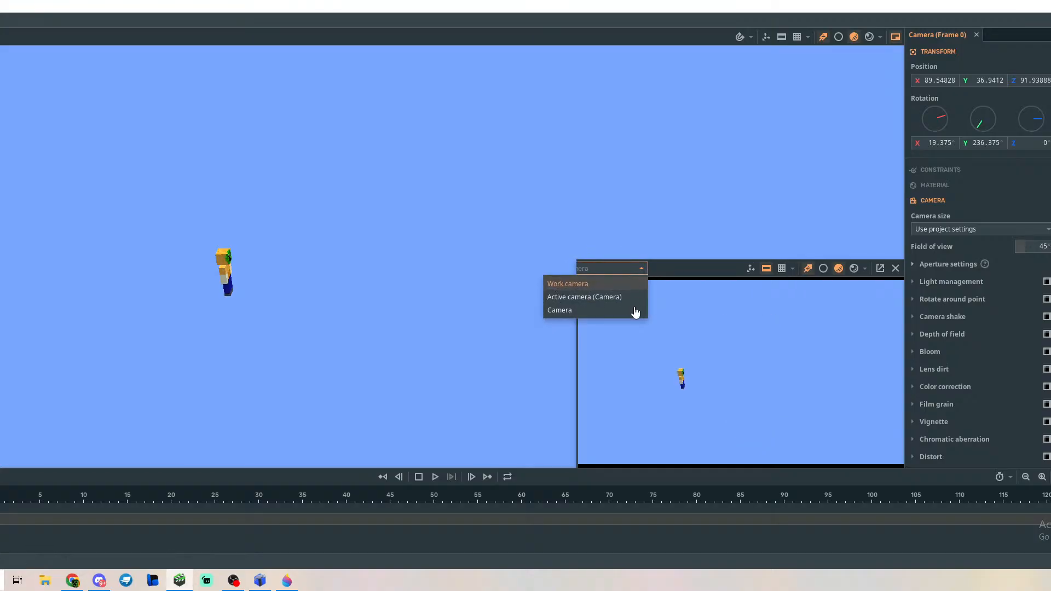
pyautogui.click(635, 299)
# Bring the character closer in the main view and deselect the camera.
pyautogui.press('w')
pyautogui.moveTo(260, 232); pyautogui.dragTo(259, 232, button='right')
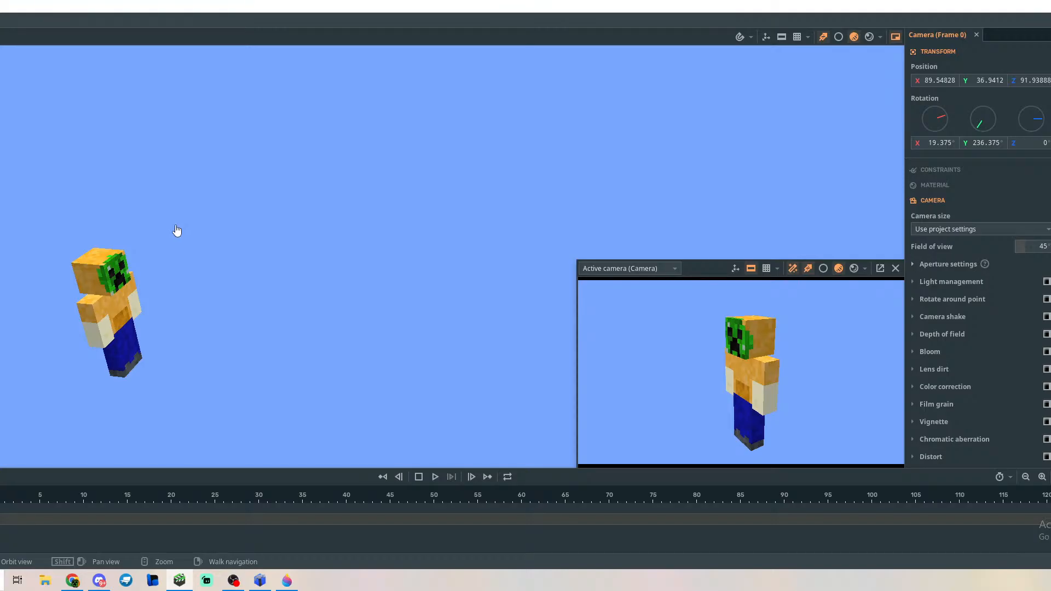
pyautogui.moveTo(566, 339); pyautogui.dragTo(225, 159, button='right')
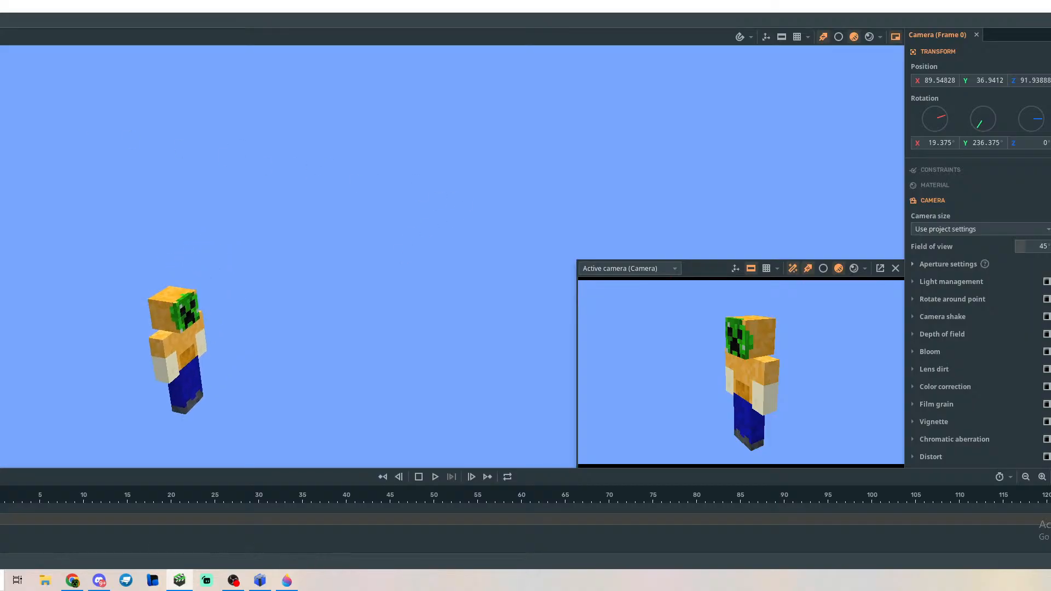
pyautogui.moveTo(367, 224); pyautogui.dragTo(353, 210, button='right')
pyautogui.click(299, 291)
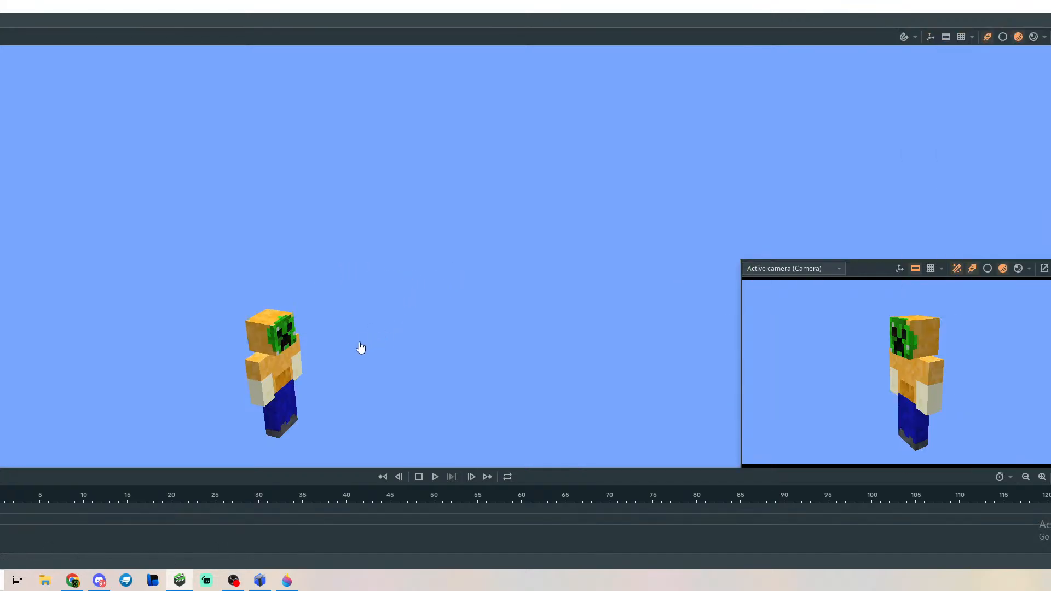
# Select the camera in the timeline and show the object gizmos in the main view so the camera can be seen.
pyautogui.moveTo(392, 273); pyautogui.dragTo(362, 290, button='right')
pyautogui.click(2, 519)
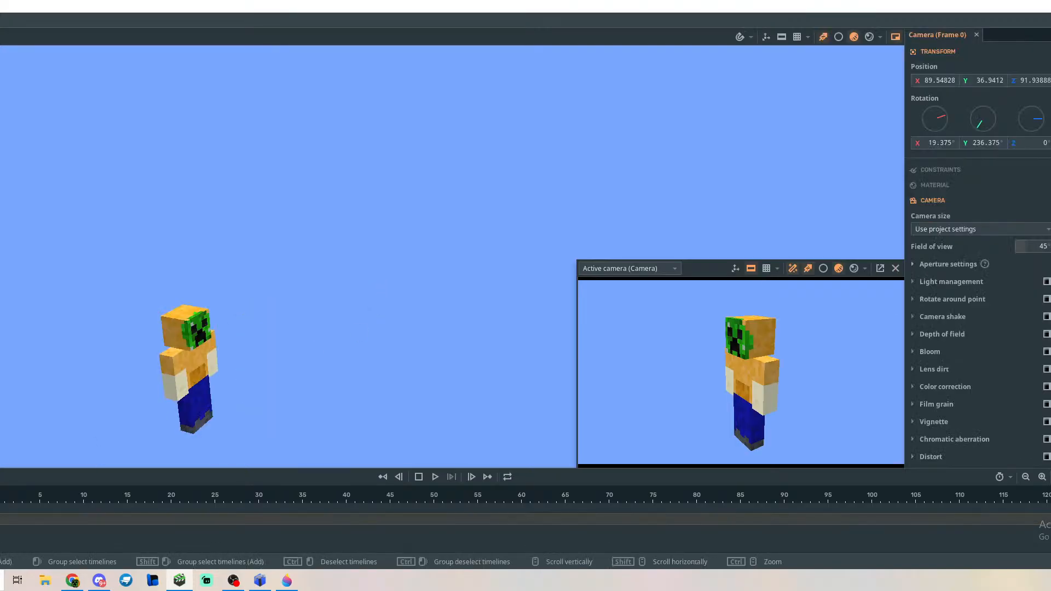
pyautogui.moveTo(208, 351); pyautogui.dragTo(254, 376, button='right')
pyautogui.press('a')
pyautogui.press('w')
pyautogui.press('s')
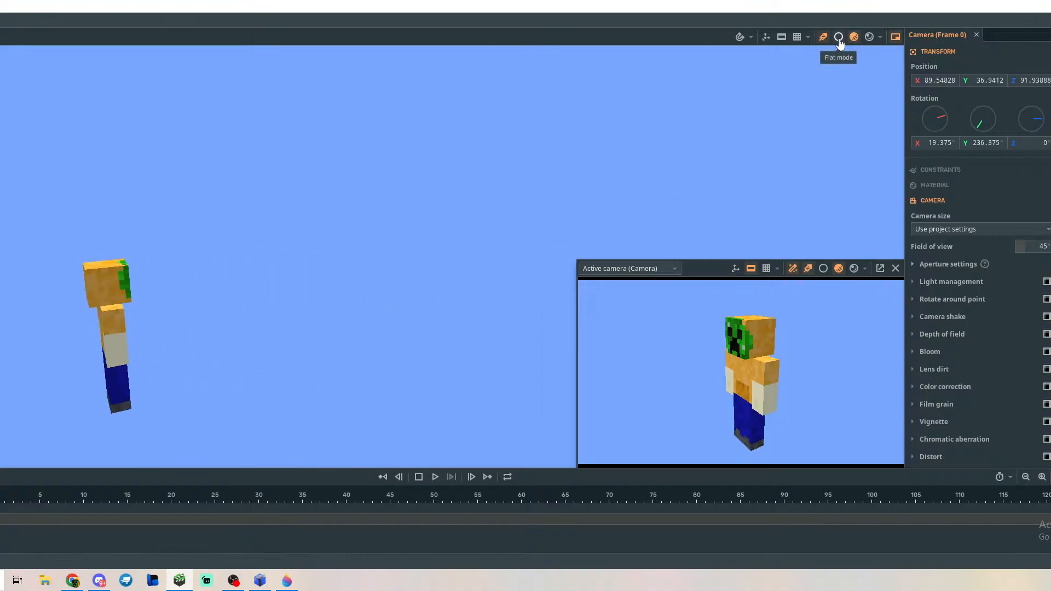
pyautogui.click(766, 42)
pyautogui.moveTo(557, 172); pyautogui.dragTo(397, 188, button='right')
pyautogui.press('d')
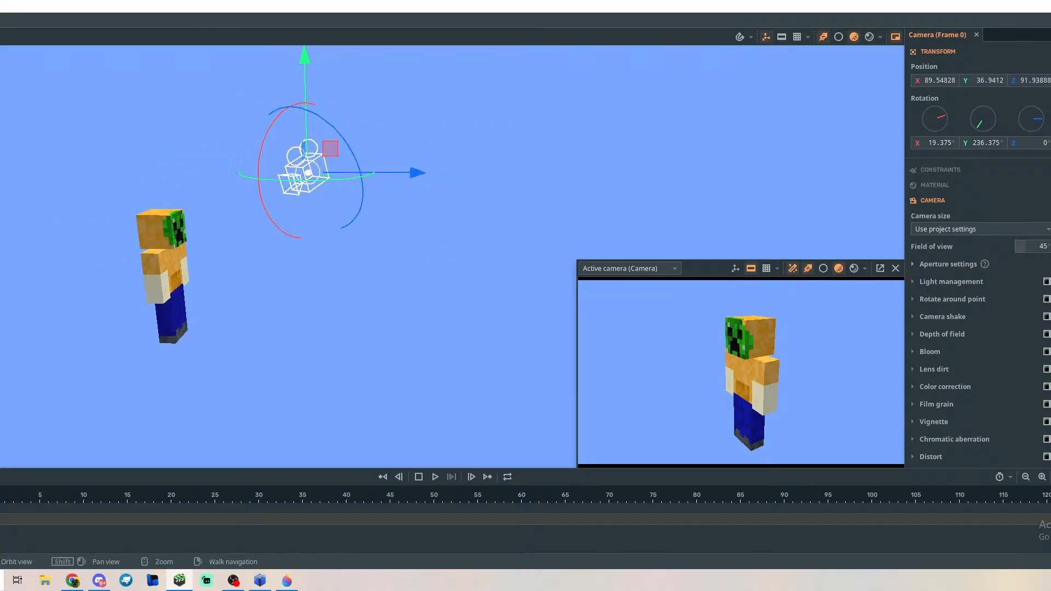
# Examine from several angles where the camera sits and points relative to the character.
pyautogui.hotkey('alt', 'Tab')
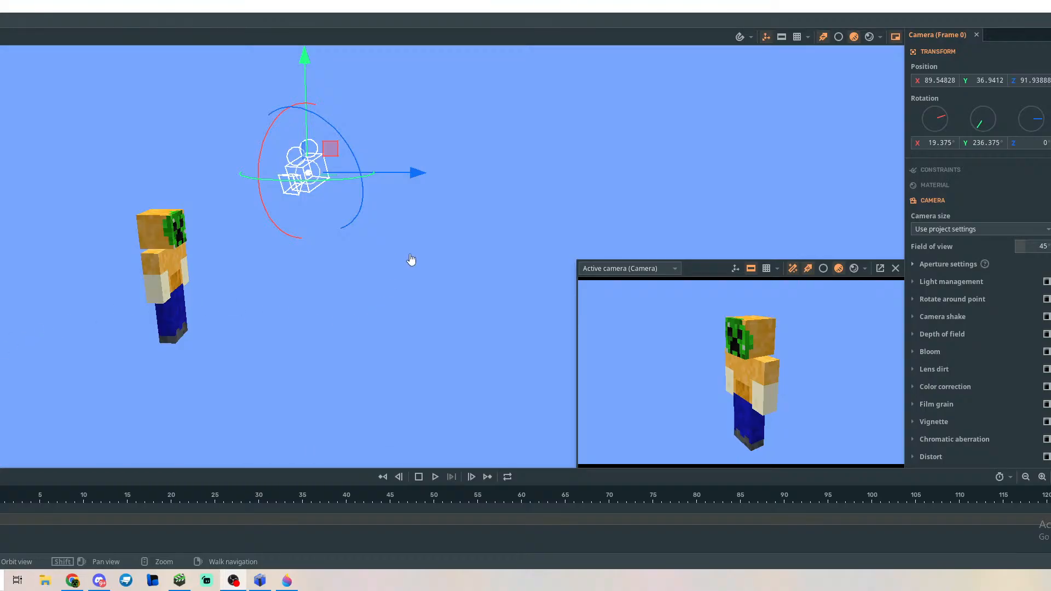
pyautogui.moveTo(413, 260); pyautogui.dragTo(319, 265, button='right')
pyautogui.press('w')
pyautogui.press('s')
pyautogui.press('w')
pyautogui.press('s')
pyautogui.press('d')
pyautogui.press('w')
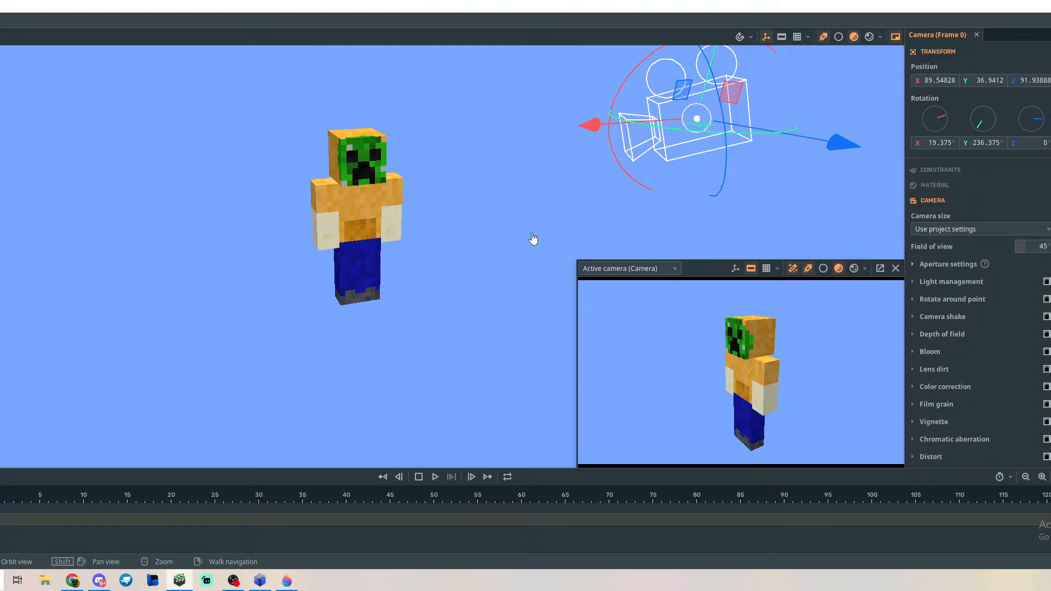
pyautogui.moveTo(533, 239); pyautogui.dragTo(691, 284, button='right')
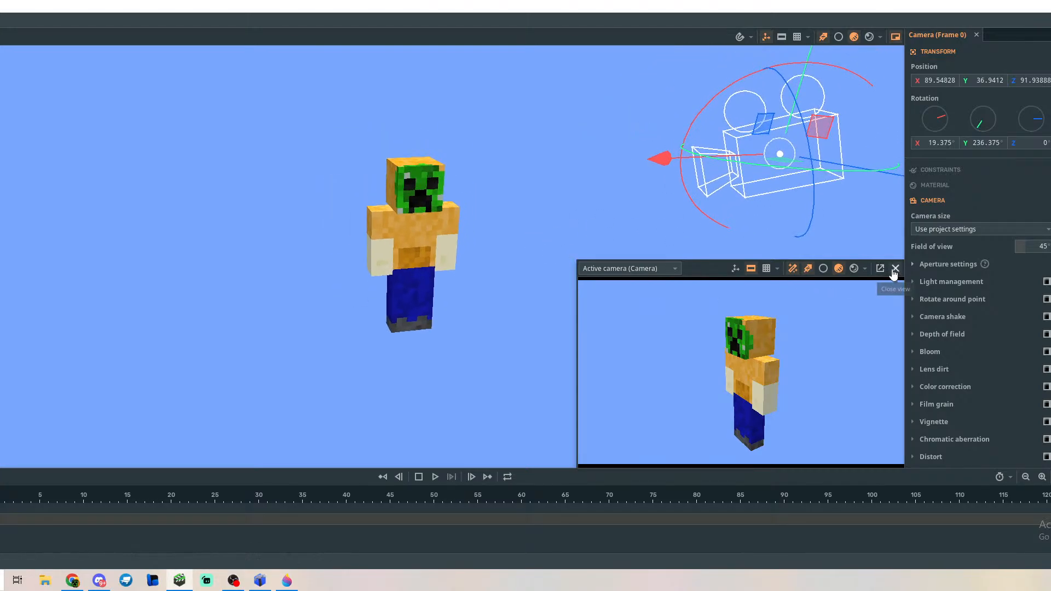
pyautogui.moveTo(531, 218); pyautogui.dragTo(518, 245, button='right')
pyautogui.press('s')
pyautogui.press('w')
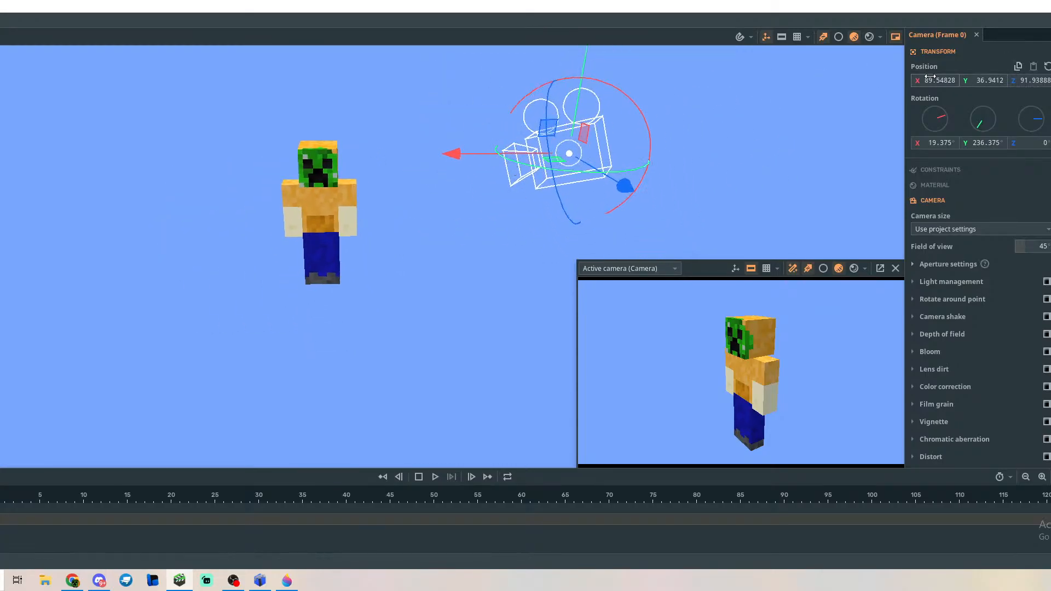
# Set the camera's X and Y rotation to 0°.
pyautogui.click(935, 145)
pyautogui.write('0')
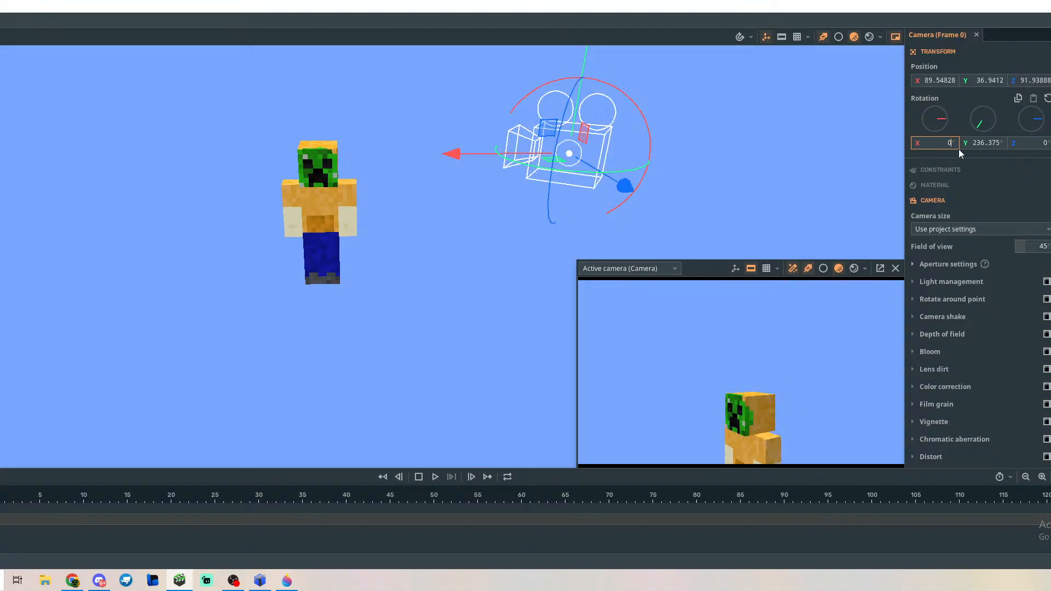
pyautogui.click(991, 145)
pyautogui.write('0')
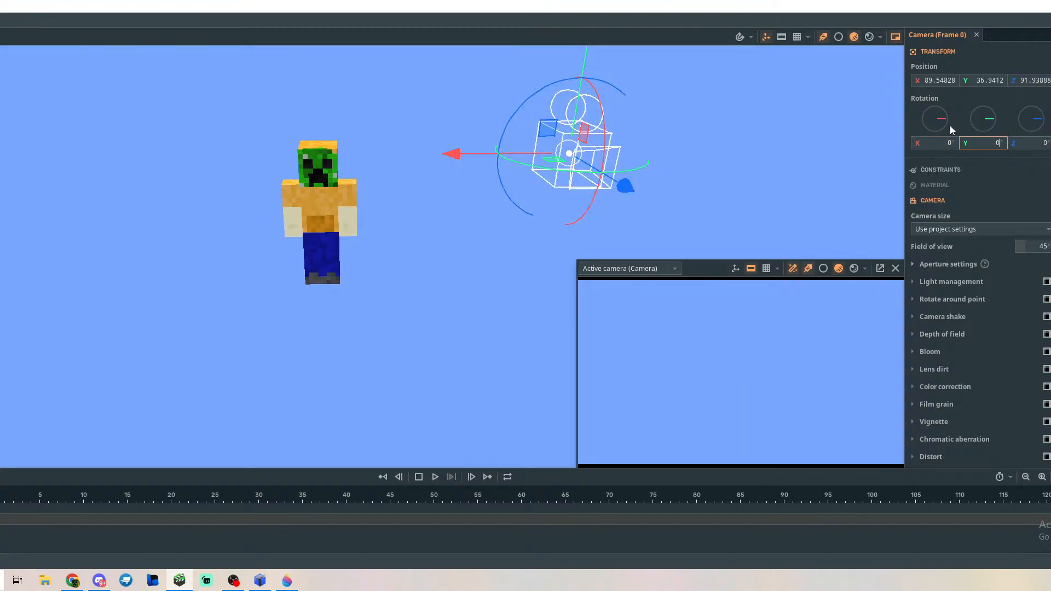
# Set the camera's X, Y and Z position to 0 and deselect it.
pyautogui.click(953, 83)
pyautogui.write('0')
pyautogui.click(988, 82)
pyautogui.write('0')
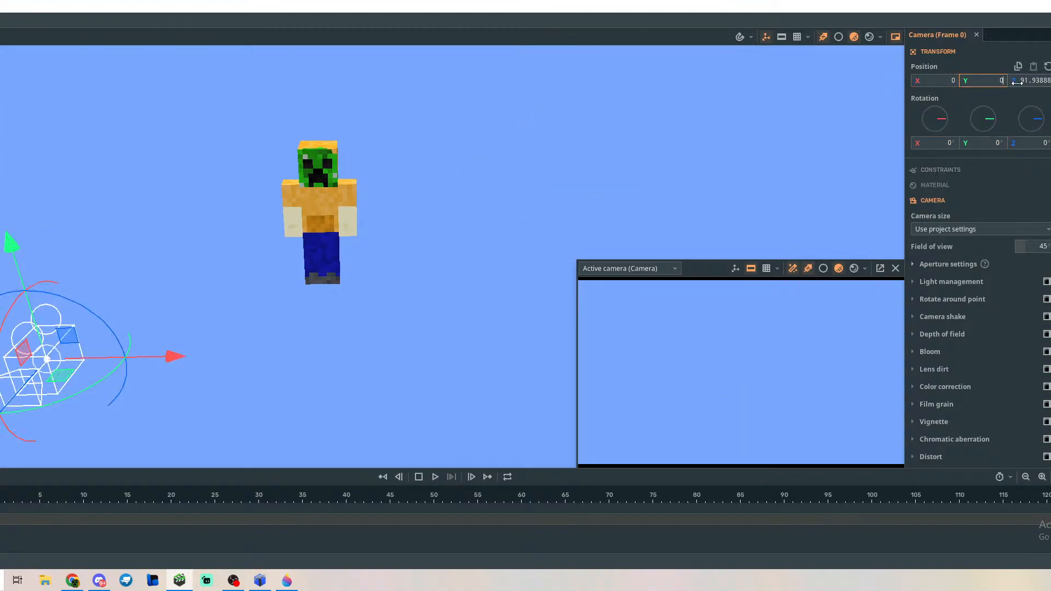
pyautogui.click(1033, 82)
pyautogui.write('0')
pyautogui.click(576, 169)
# Move the character sideways to X about -4, in front of the camera, and rotate it to about -177° around Y to face it.
pyautogui.moveTo(576, 169); pyautogui.dragTo(493, 184, button='right')
pyautogui.press('w')
pyautogui.press('d')
pyautogui.press('w')
pyautogui.press('a')
pyautogui.moveTo(429, 83); pyautogui.dragTo(408, 86, button='right')
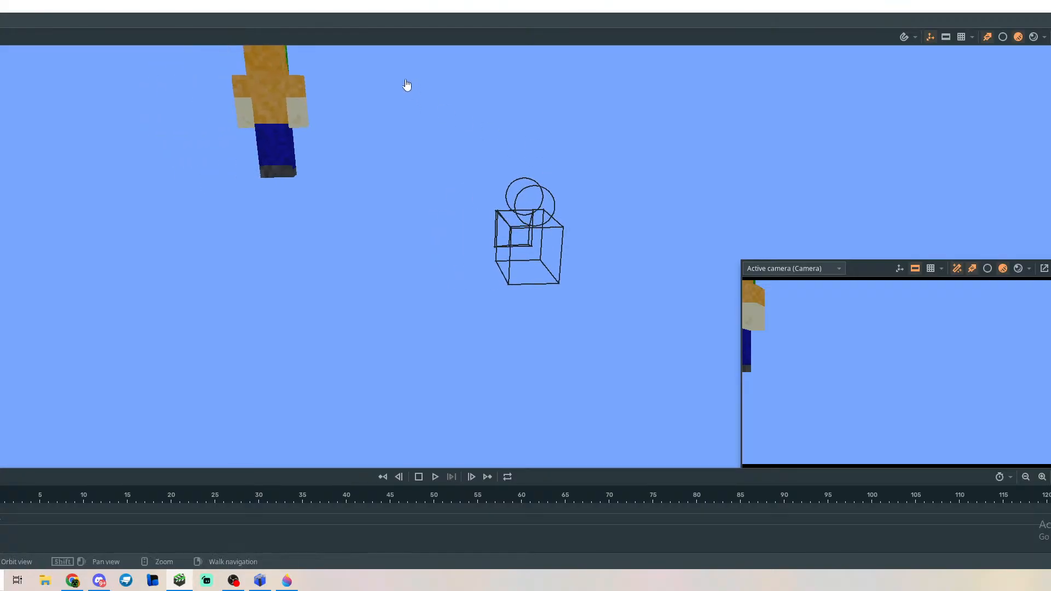
pyautogui.click(275, 110)
pyautogui.moveTo(296, 177); pyautogui.dragTo(501, 192)
pyautogui.moveTo(388, 185); pyautogui.dragTo(459, 154)
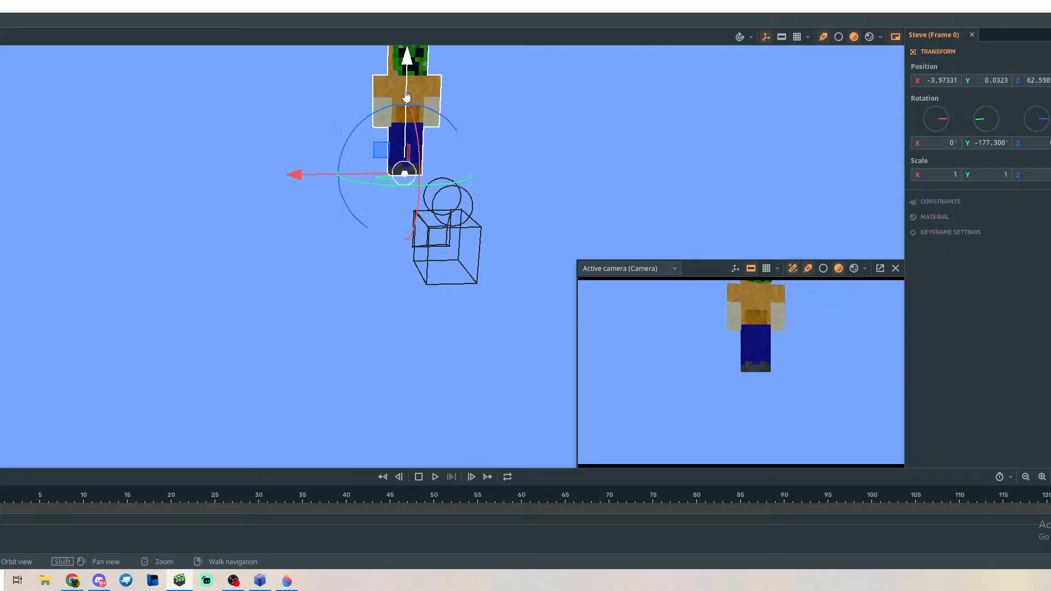
# Lower the character and fine-tune its sideways position and height so the active camera frames the whole body, and deselect it.
pyautogui.moveTo(405, 74); pyautogui.dragTo(406, 163)
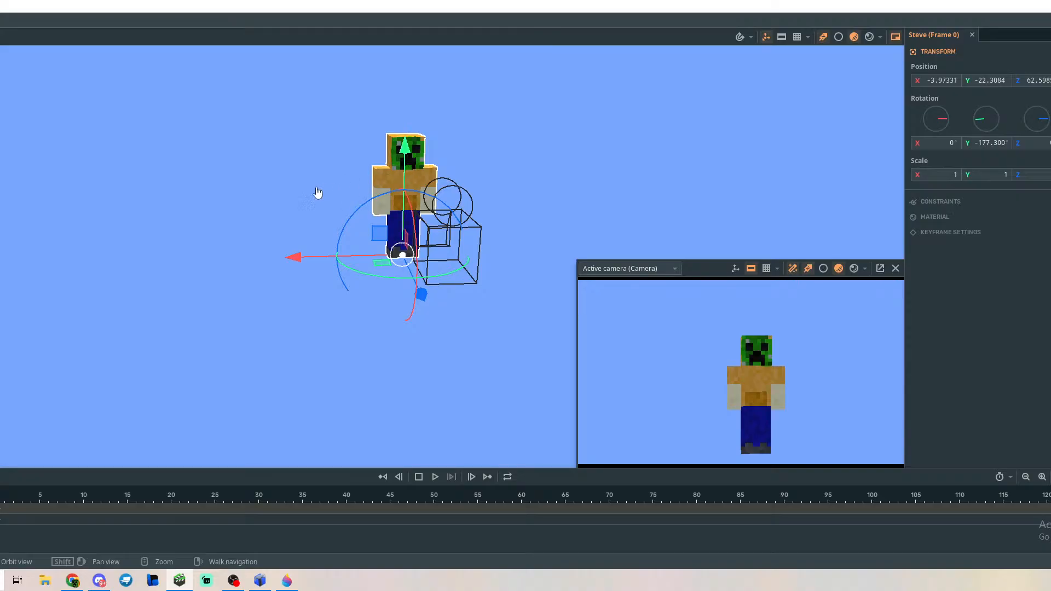
pyautogui.moveTo(316, 192); pyautogui.dragTo(331, 202, button='right')
pyautogui.moveTo(225, 221); pyautogui.dragTo(197, 223)
pyautogui.moveTo(277, 100); pyautogui.dragTo(275, 69)
pyautogui.click(464, 247)
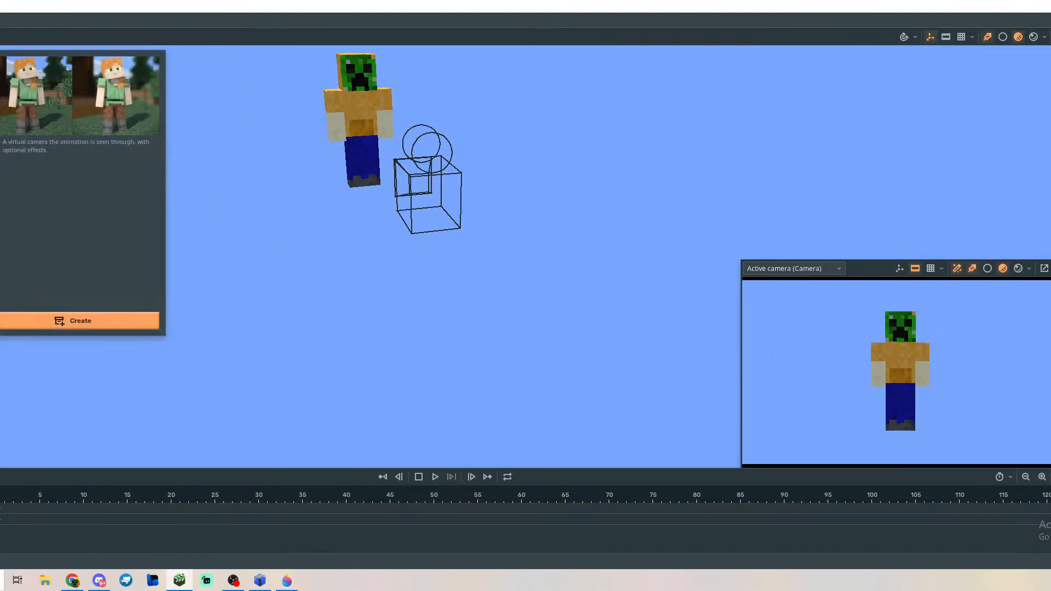
# Switch from the camera to the block models in the creation list and preview models from Chest to Decorated Pot.
pyautogui.click(0, 141)
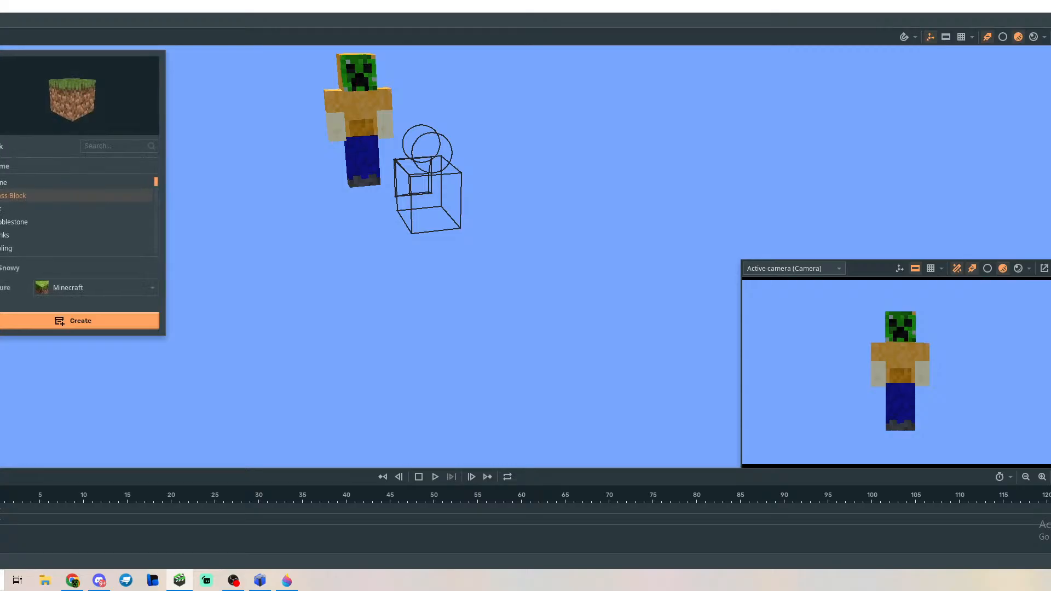
pyautogui.click(0, 156)
pyautogui.scroll(5, 56, 195)
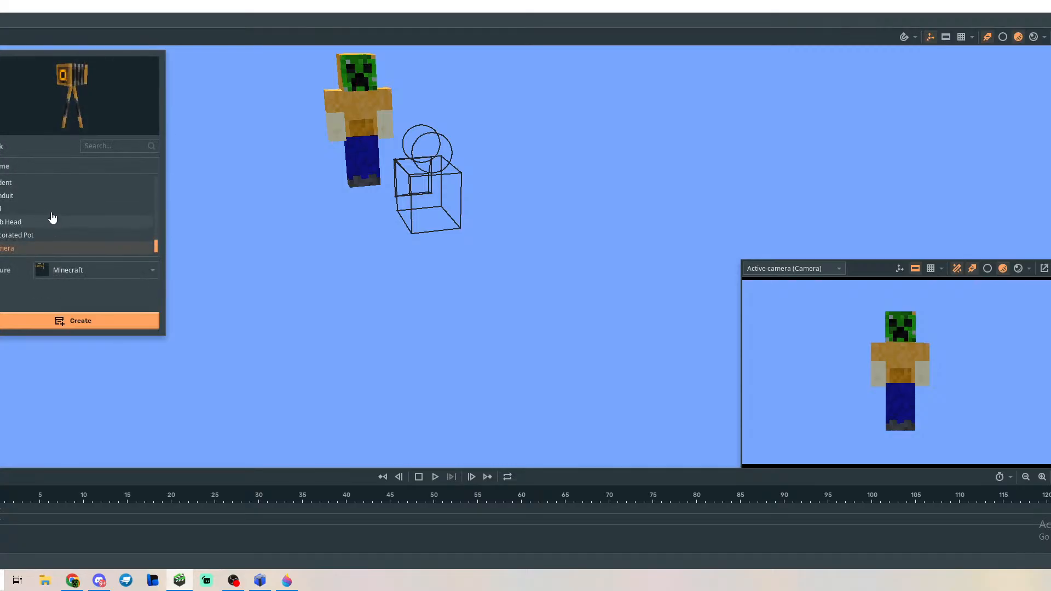
pyautogui.click(47, 185)
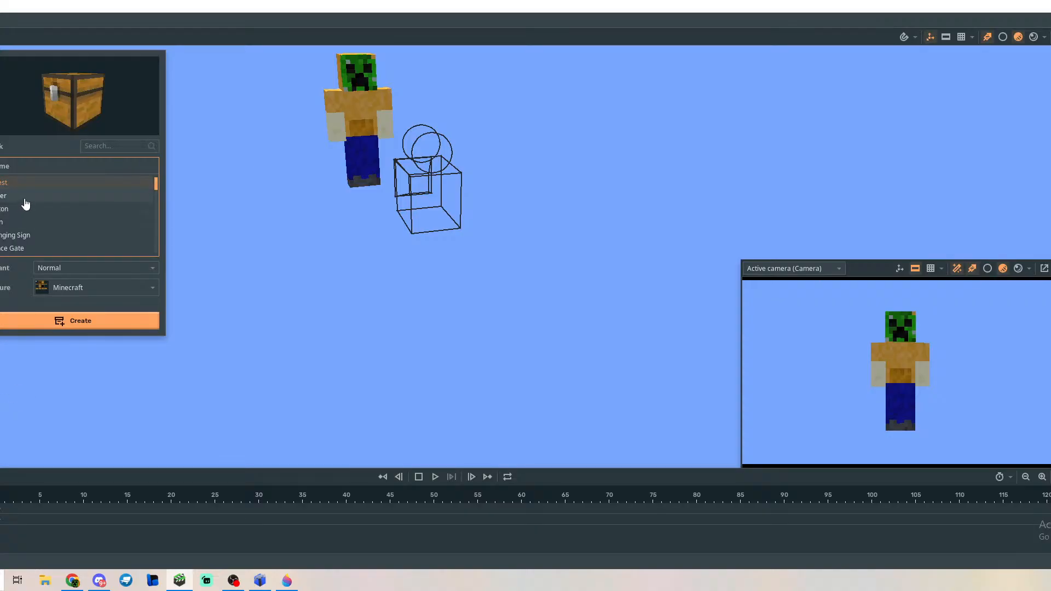
pyautogui.click(47, 235)
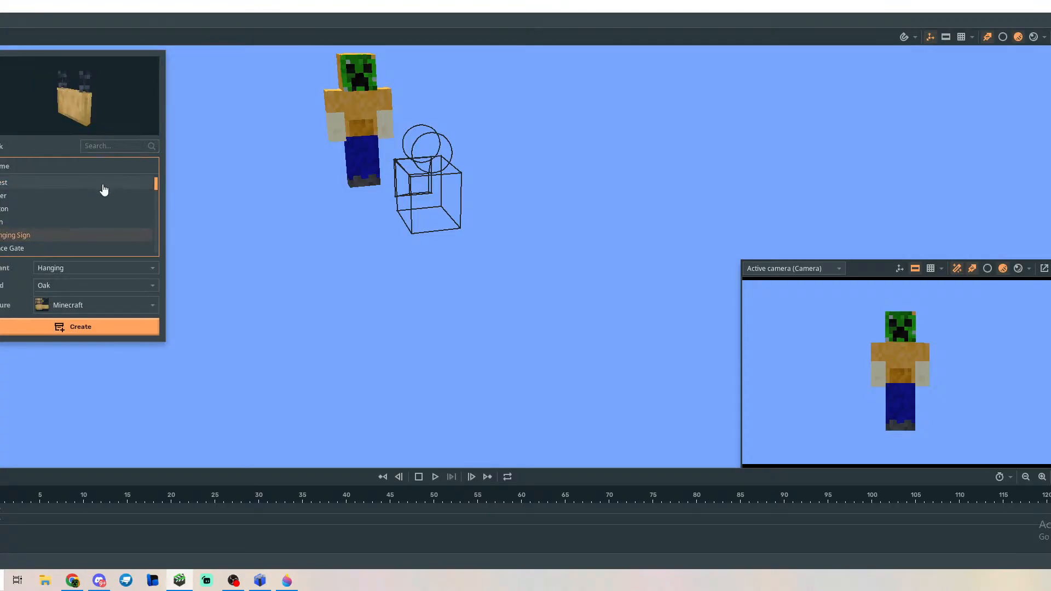
pyautogui.click(110, 247)
pyautogui.scroll(-2, 110, 249)
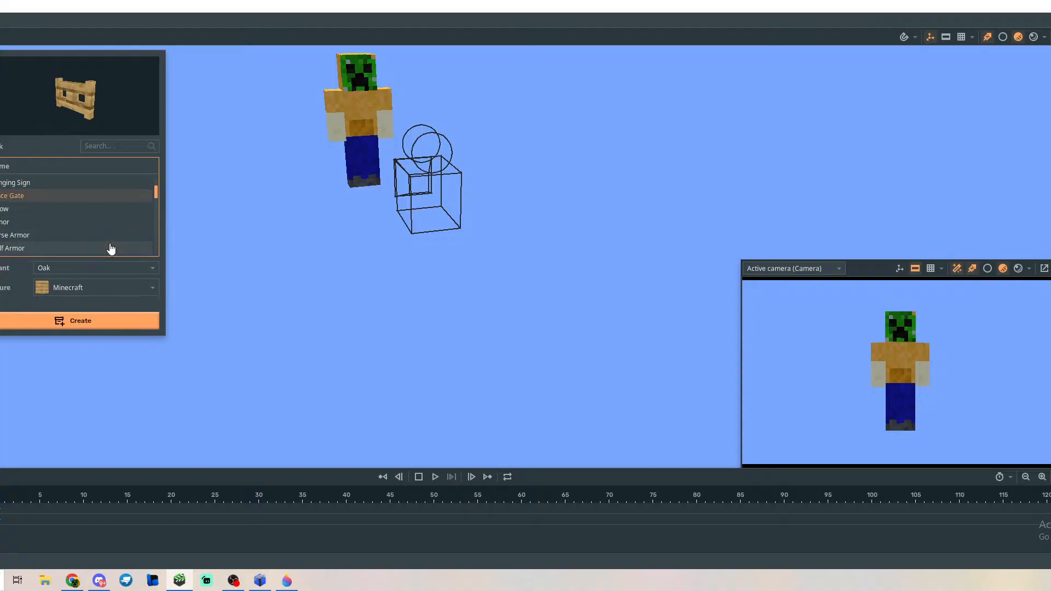
pyautogui.click(71, 210)
pyautogui.click(71, 222)
pyautogui.click(77, 235)
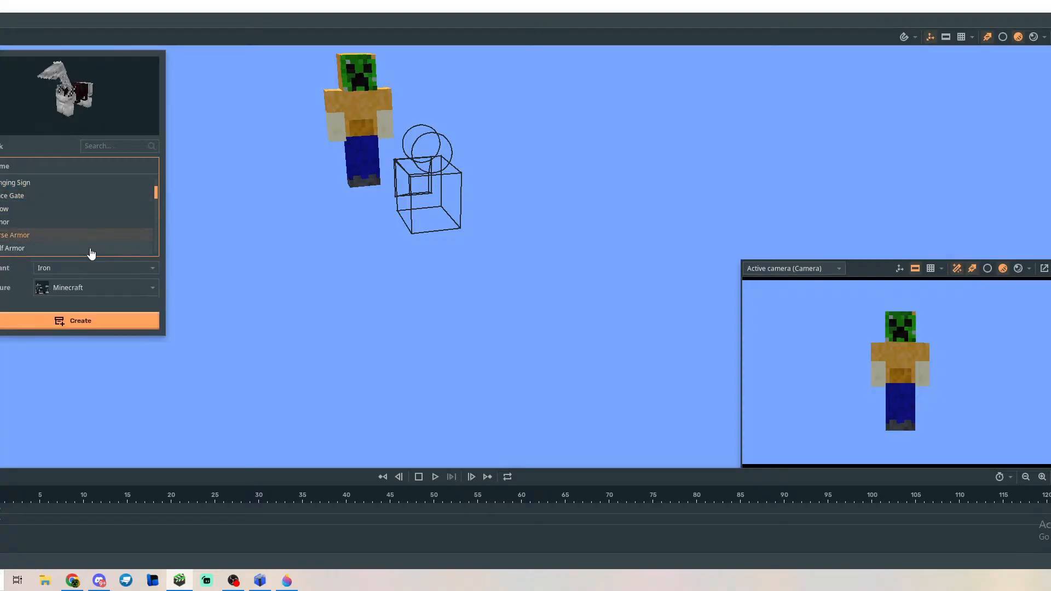
pyautogui.click(91, 251)
pyautogui.scroll(-3, 90, 251)
pyautogui.click(87, 235)
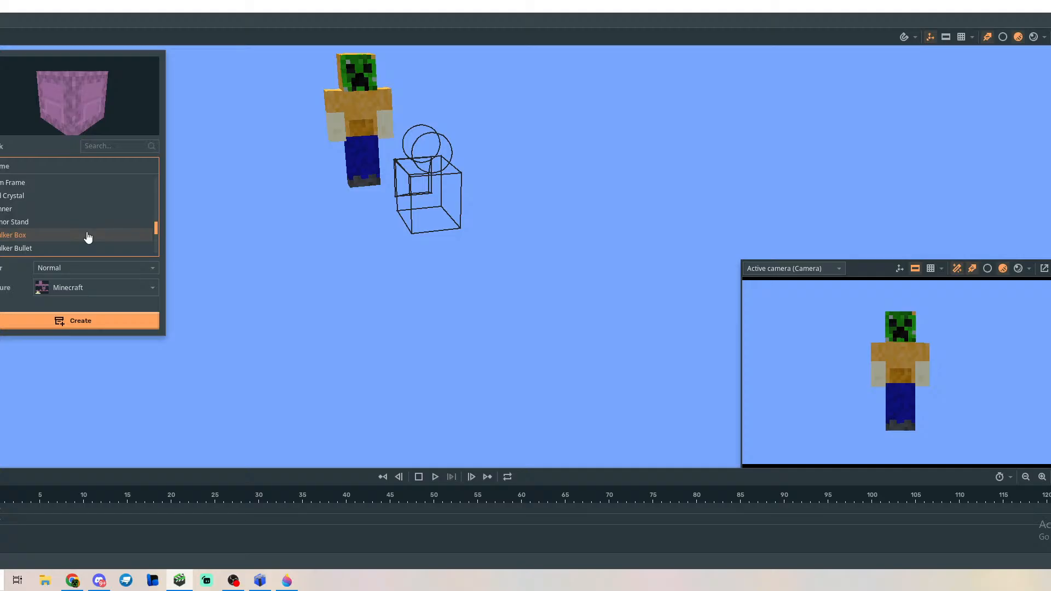
pyautogui.scroll(-3, 85, 225)
pyautogui.click(84, 208)
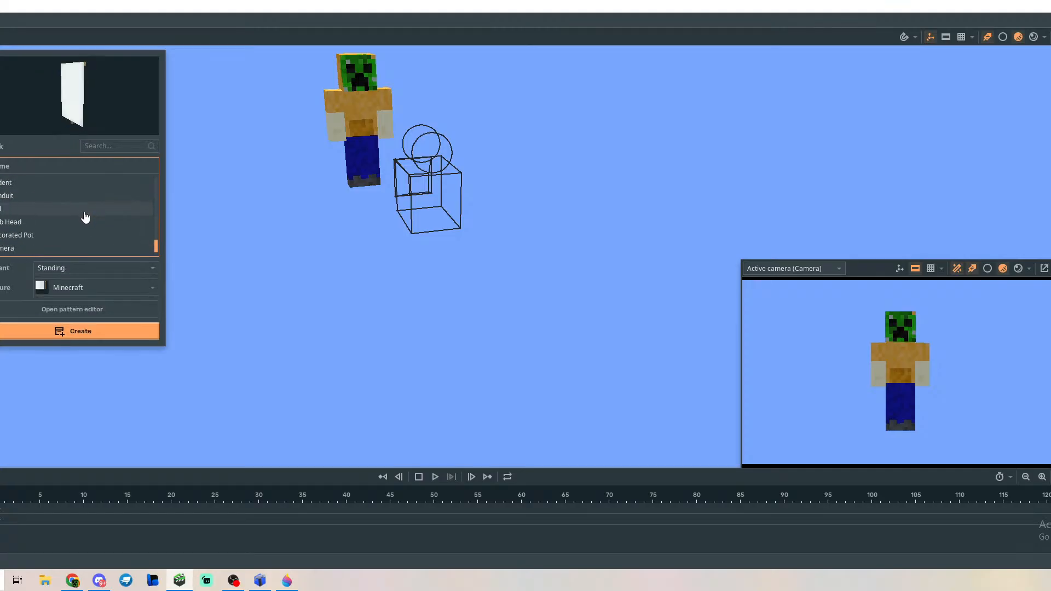
pyautogui.click(82, 223)
pyautogui.click(77, 238)
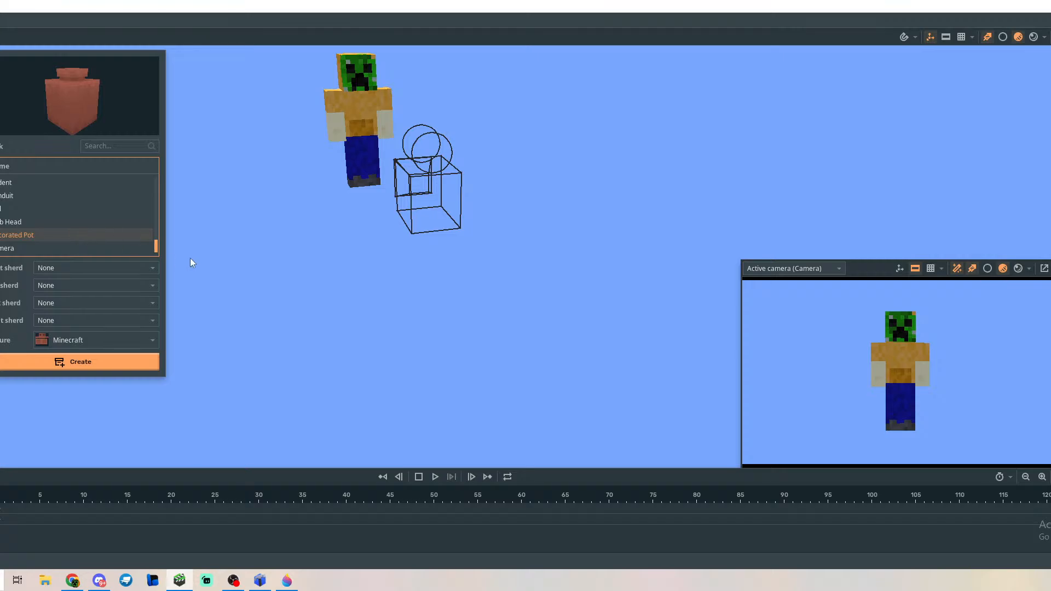
# Preview further models back up the list, from Camera and Mob Head to Elytra and Spyglass.
pyautogui.click(102, 249)
pyautogui.click(100, 224)
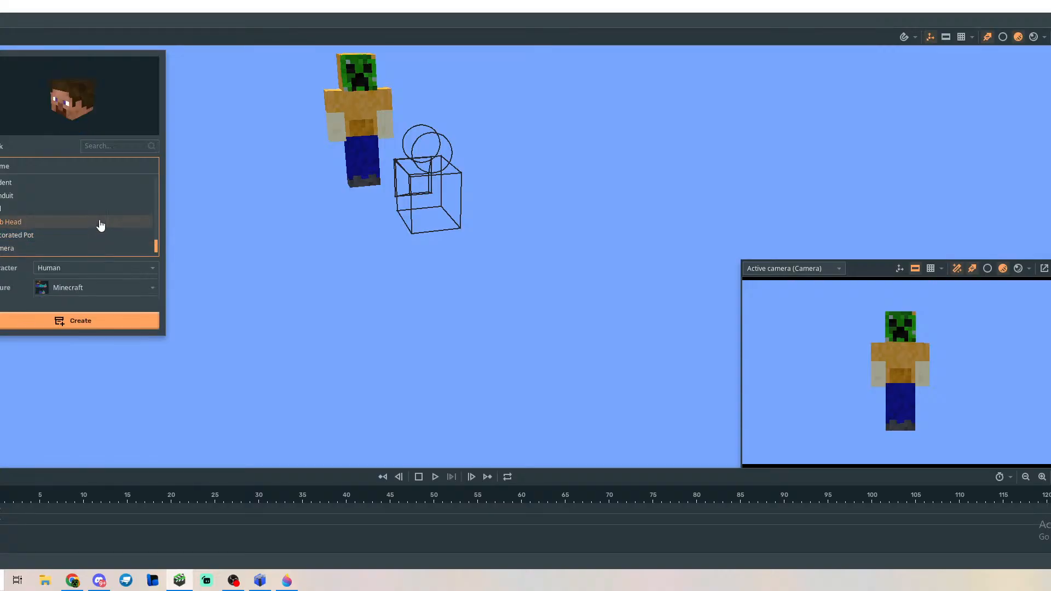
pyautogui.click(99, 211)
pyautogui.click(98, 195)
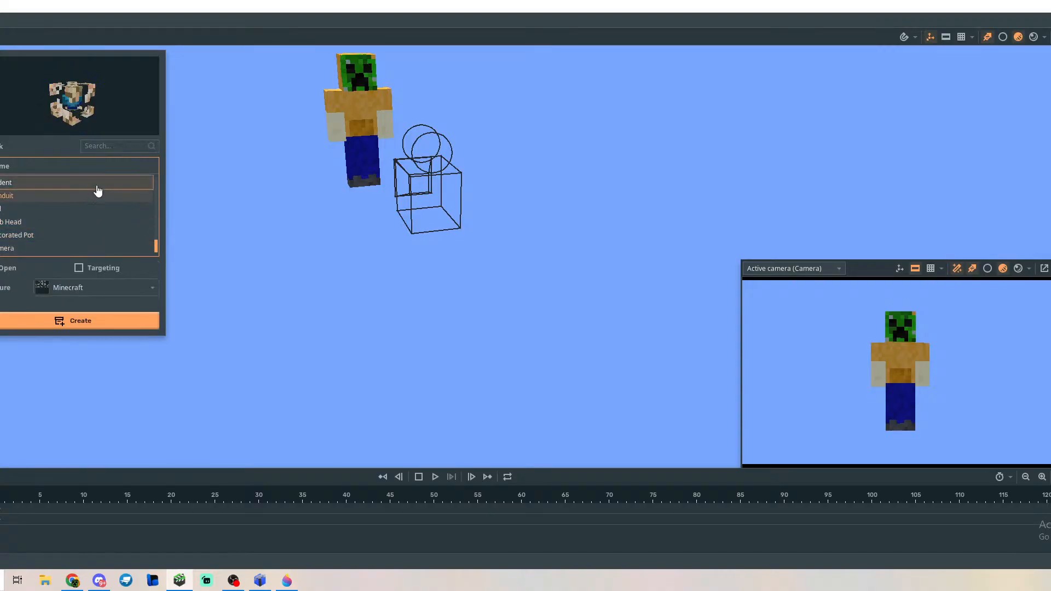
pyautogui.click(98, 187)
pyautogui.scroll(7, 97, 192)
pyautogui.click(97, 197)
pyautogui.click(96, 210)
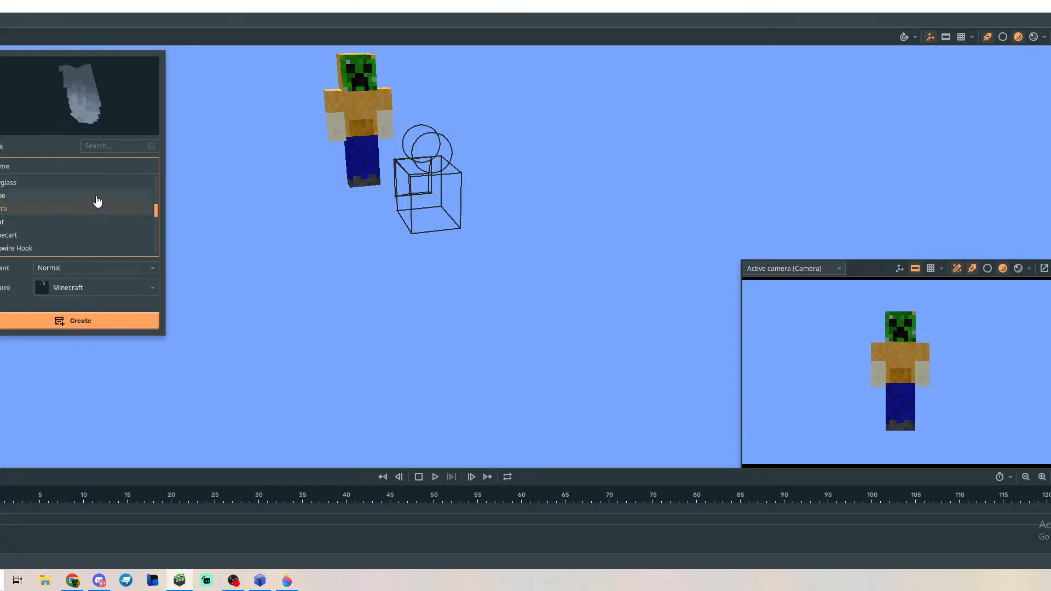
pyautogui.click(97, 196)
pyautogui.click(96, 186)
pyautogui.scroll(2, 95, 203)
pyautogui.scroll(2, 95, 203)
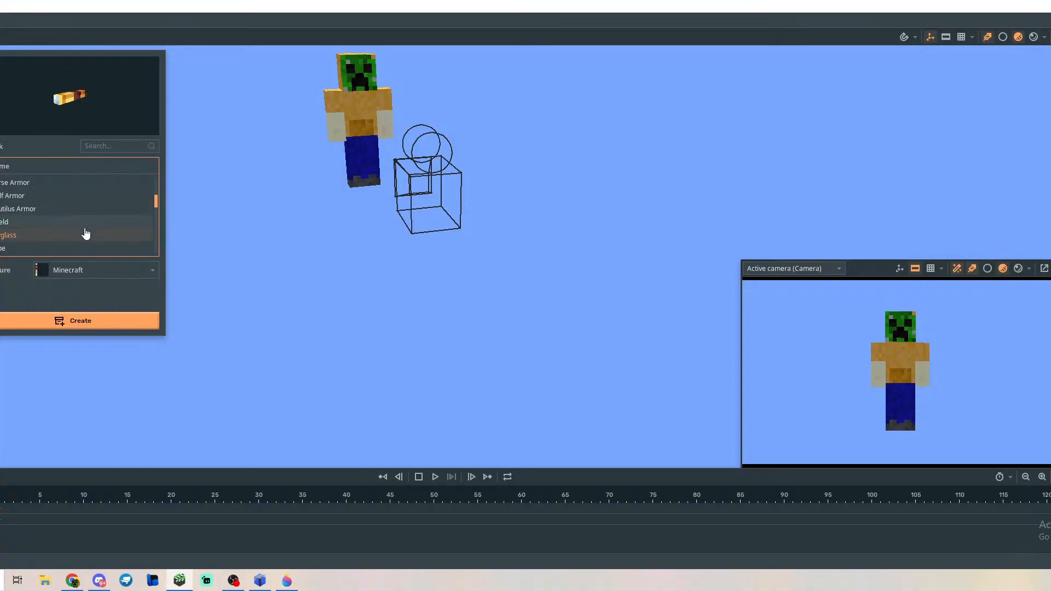
# Create a Cape model with the Founder's variant and place it on the character's torso.
pyautogui.click(86, 247)
pyautogui.click(95, 285)
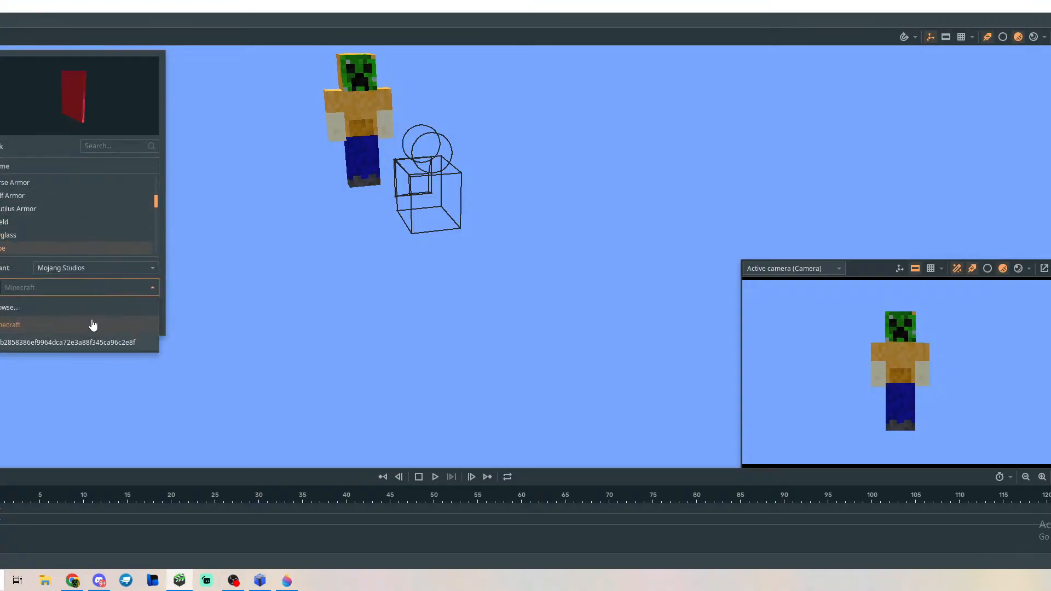
pyautogui.click(95, 267)
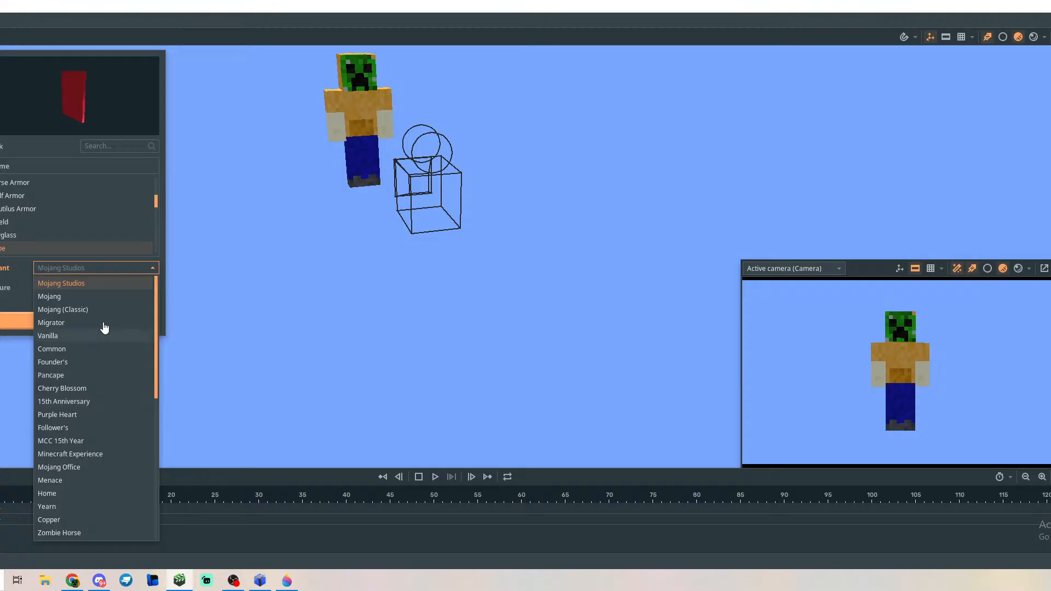
pyautogui.click(92, 361)
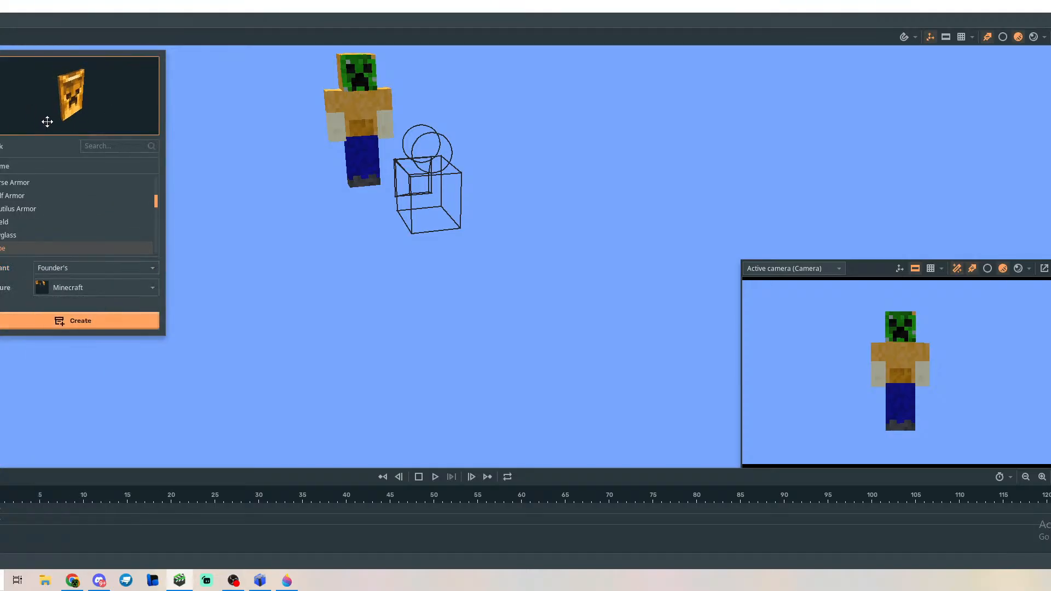
pyautogui.click(73, 322)
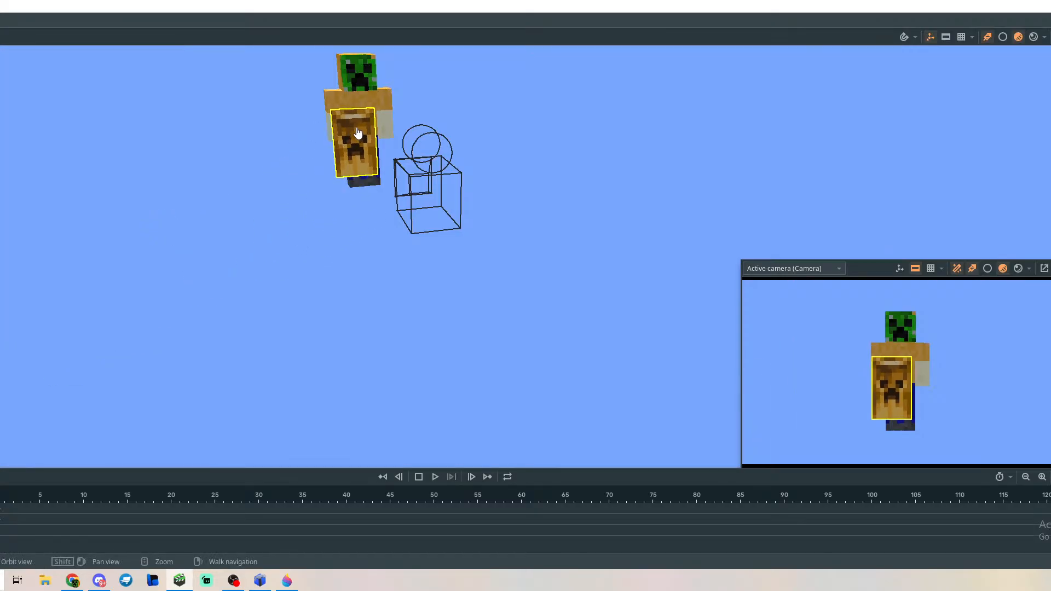
pyautogui.click(360, 121)
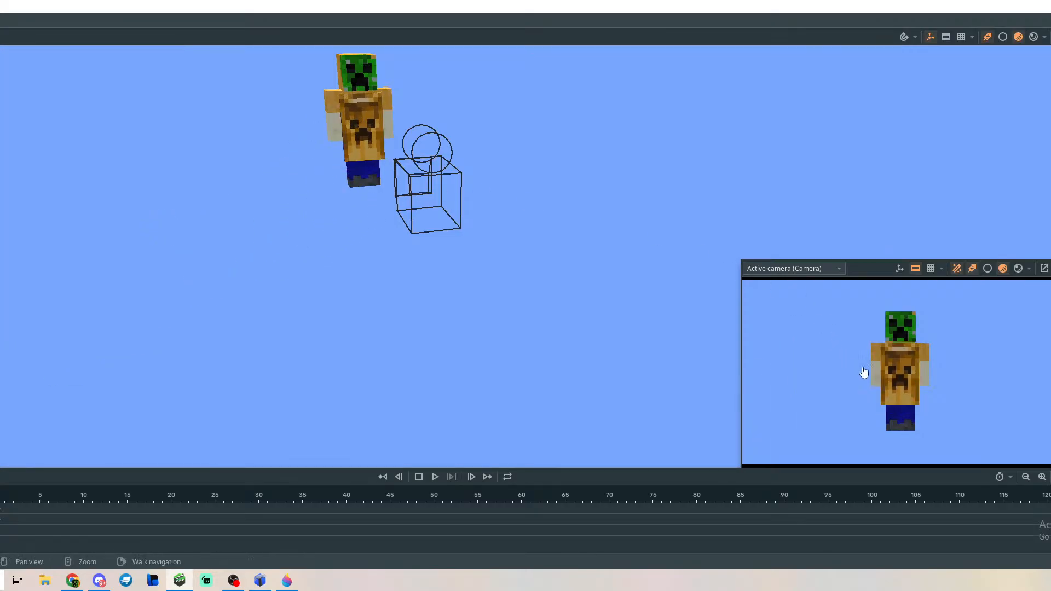
# Select the cape to show its transform properties.
pyautogui.click(361, 144)
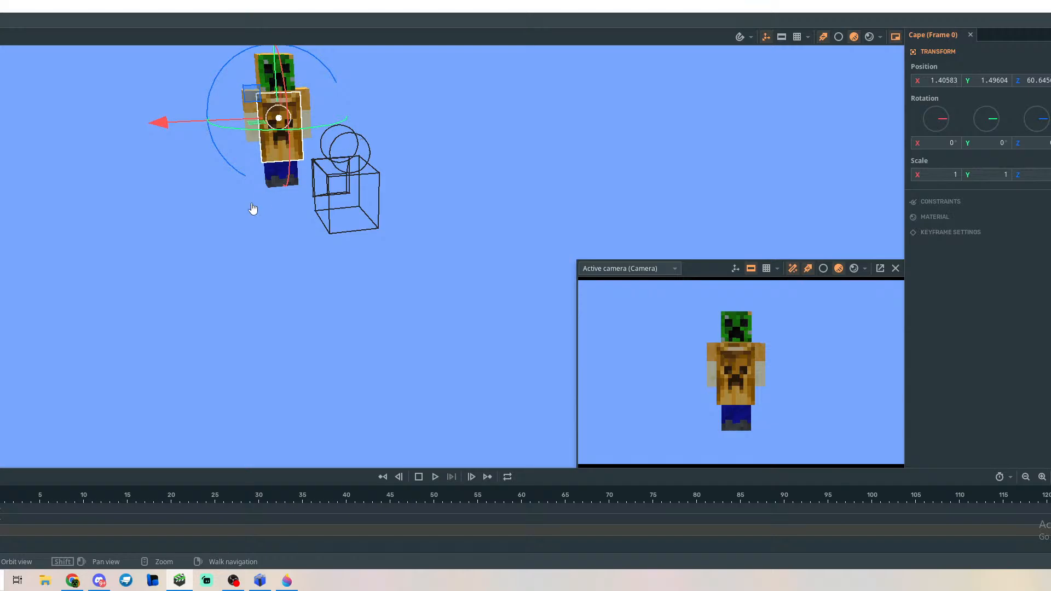
pyautogui.click(1, 530)
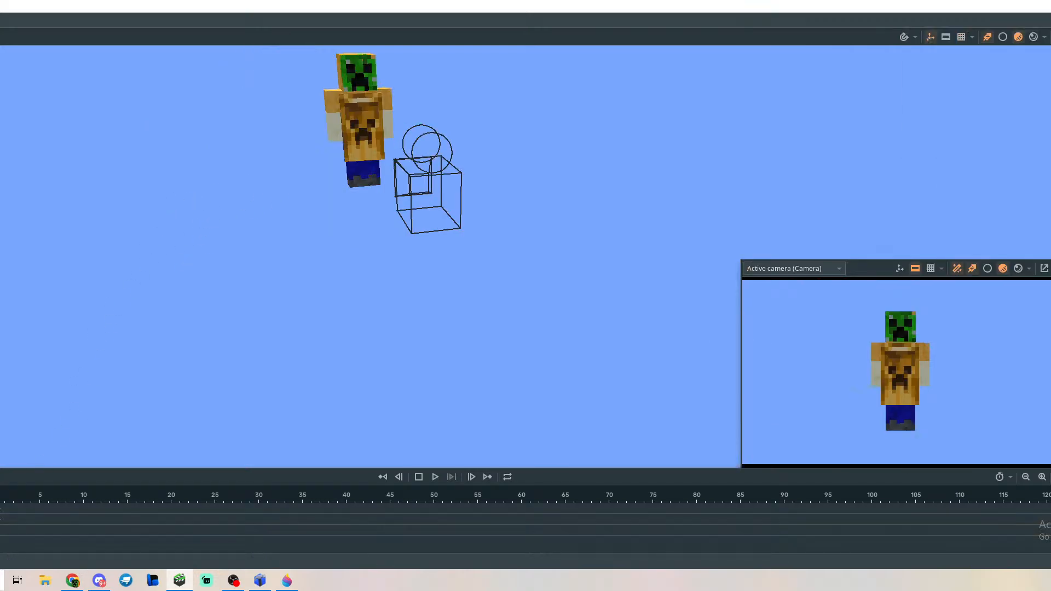
pyautogui.click(1, 530)
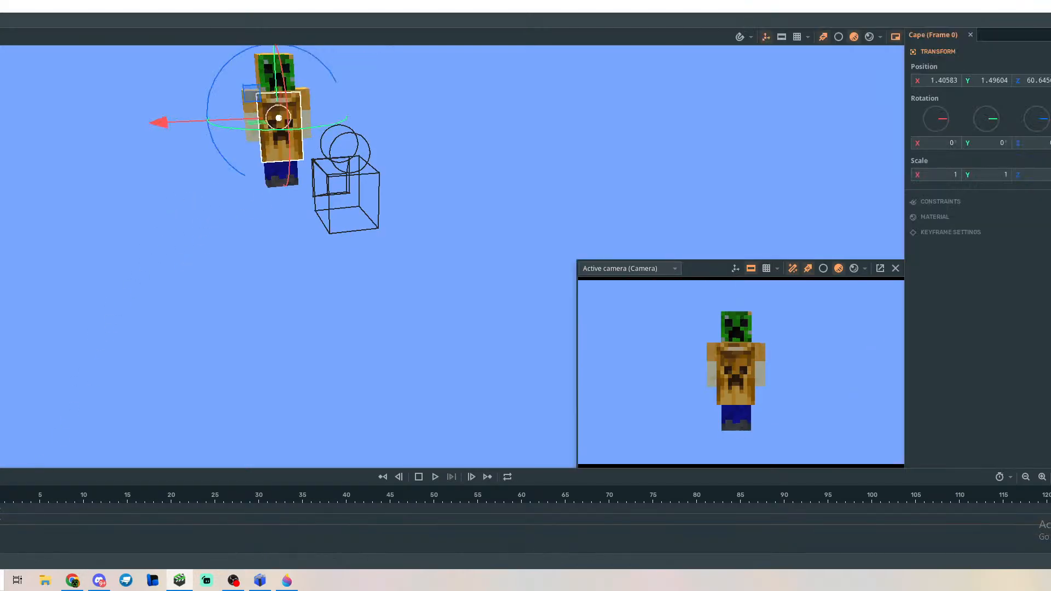
# Parent the cape to the character's torso in the timeline, with its X and Y position at 0.
pyautogui.press('Delete')
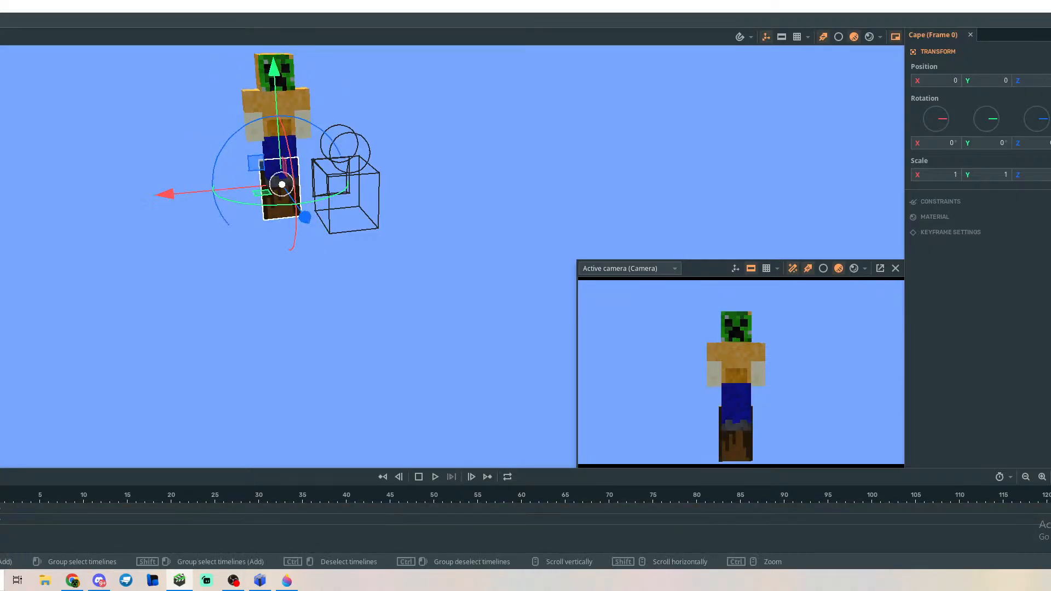
pyautogui.click(1, 508)
pyautogui.scroll(-2, 525, 529)
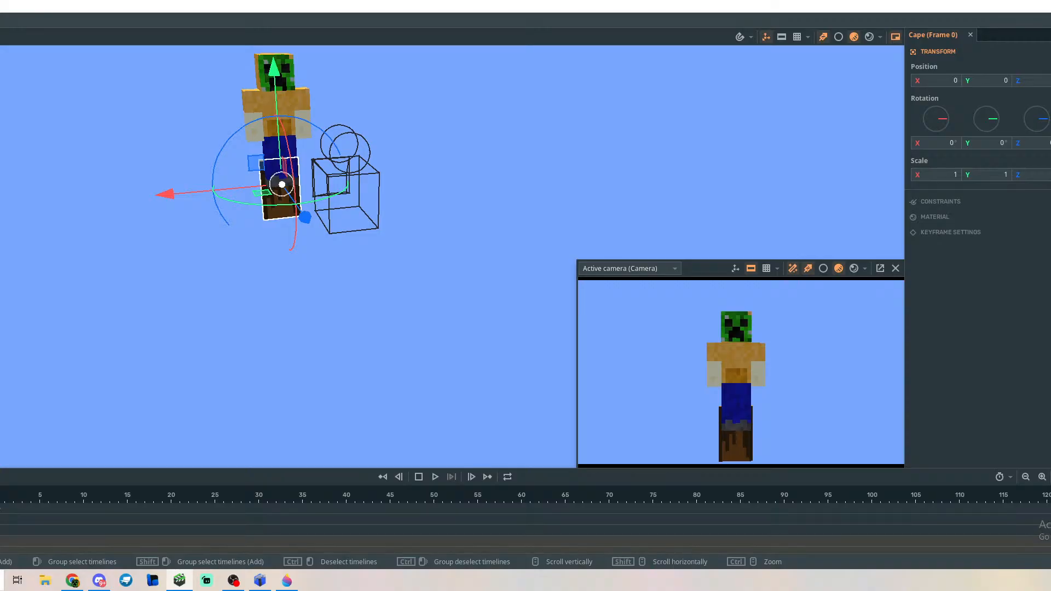
pyautogui.moveTo(1, 550); pyautogui.dragTo(1, 539)
pyautogui.click(1, 541)
pyautogui.scroll(-1, 1, 541)
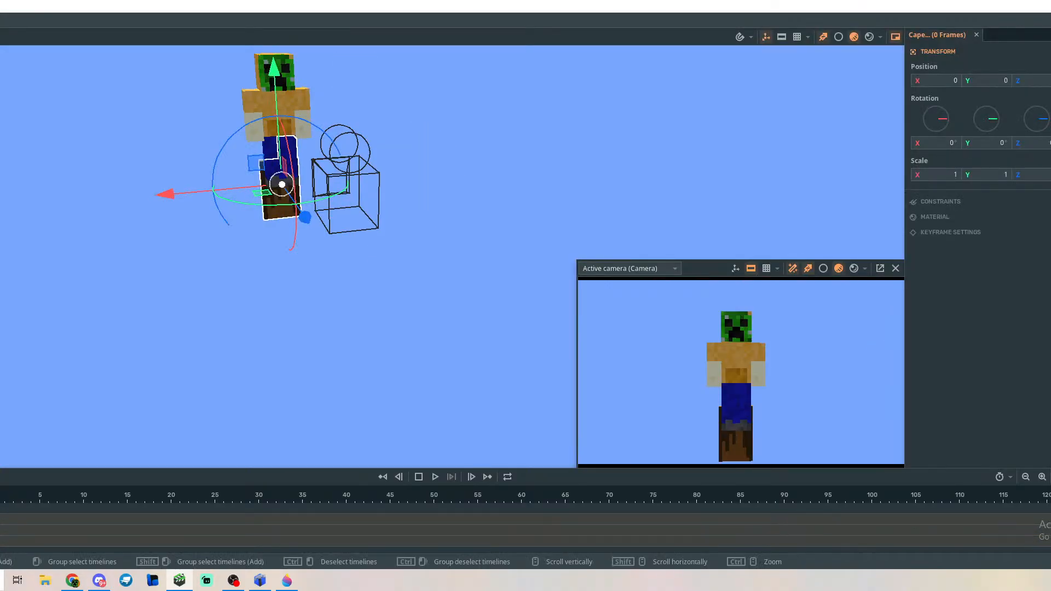
pyautogui.click(1, 541)
pyautogui.click(1, 530)
pyautogui.click(1, 533)
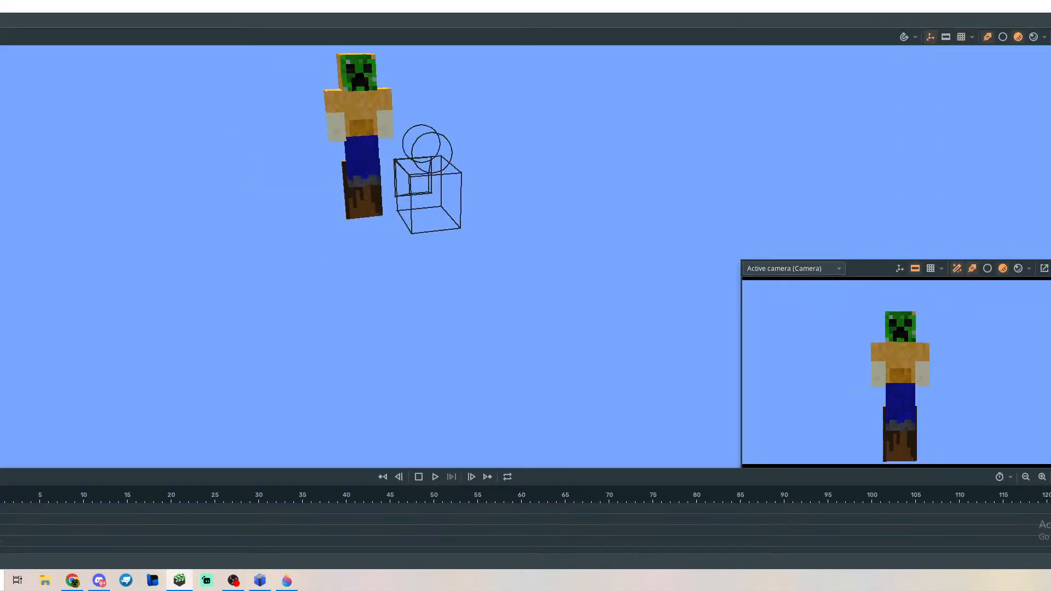
pyautogui.click(0, 540)
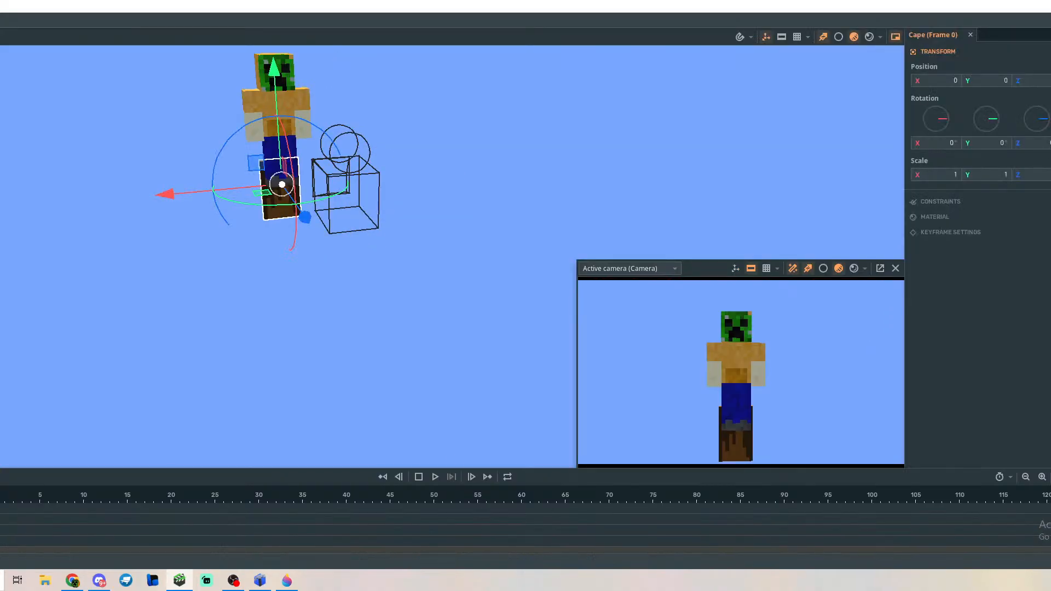
pyautogui.moveTo(1, 550); pyautogui.dragTo(1, 519)
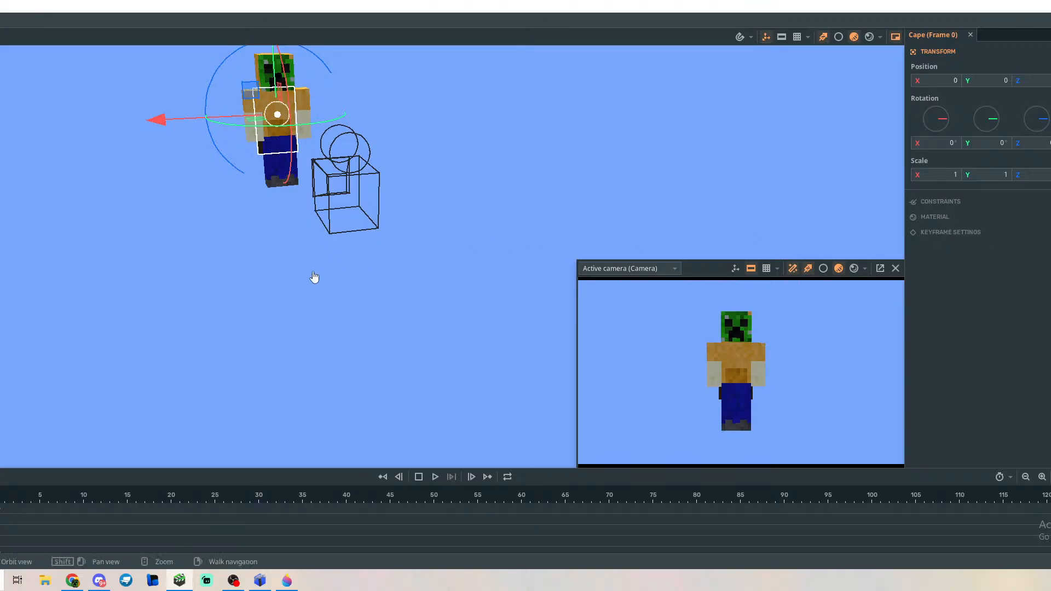
# Examine how the cape sits on the character's back from behind and from the side.
pyautogui.moveTo(314, 278); pyautogui.dragTo(351, 274)
pyautogui.moveTo(205, 192); pyautogui.dragTo(247, 197)
pyautogui.moveTo(249, 282)
pyautogui.mouseDown(button='right')
pyautogui.moveTo(249, 263)
pyautogui.moveTo(230, 263)
pyautogui.moveTo(279, 263)
pyautogui.moveTo(252, 271)
pyautogui.mouseUp(button='right')
pyautogui.press('w')
pyautogui.press('a')
pyautogui.press('d')
pyautogui.click(463, 328)
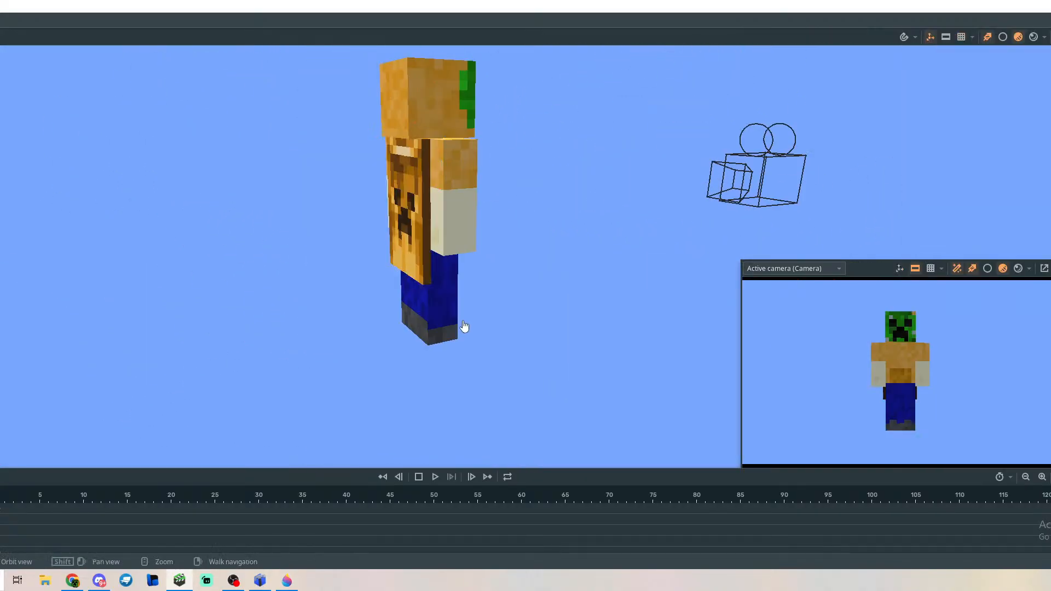
pyautogui.press('d')
pyautogui.moveTo(463, 328)
pyautogui.mouseDown(button='right')
pyautogui.moveTo(526, 318)
pyautogui.moveTo(471, 320)
pyautogui.moveTo(470, 339)
pyautogui.mouseUp(button='right')
pyautogui.press('d')
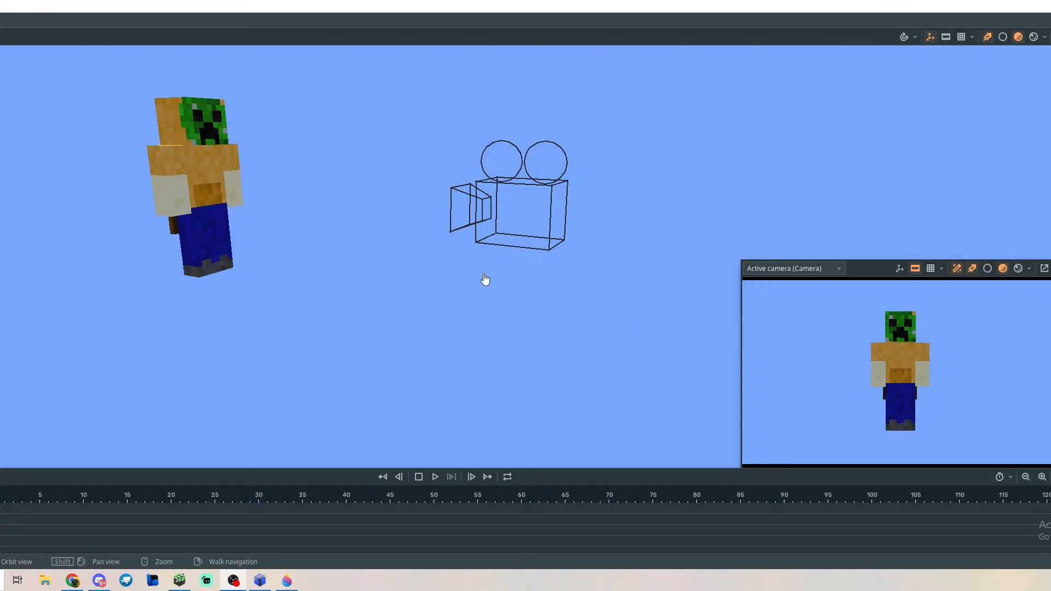
pyautogui.moveTo(392, 182)
pyautogui.mouseDown(button='right')
pyautogui.moveTo(350, 179)
pyautogui.moveTo(408, 185)
pyautogui.mouseUp(button='right')
pyautogui.press('a')
pyautogui.press('d')
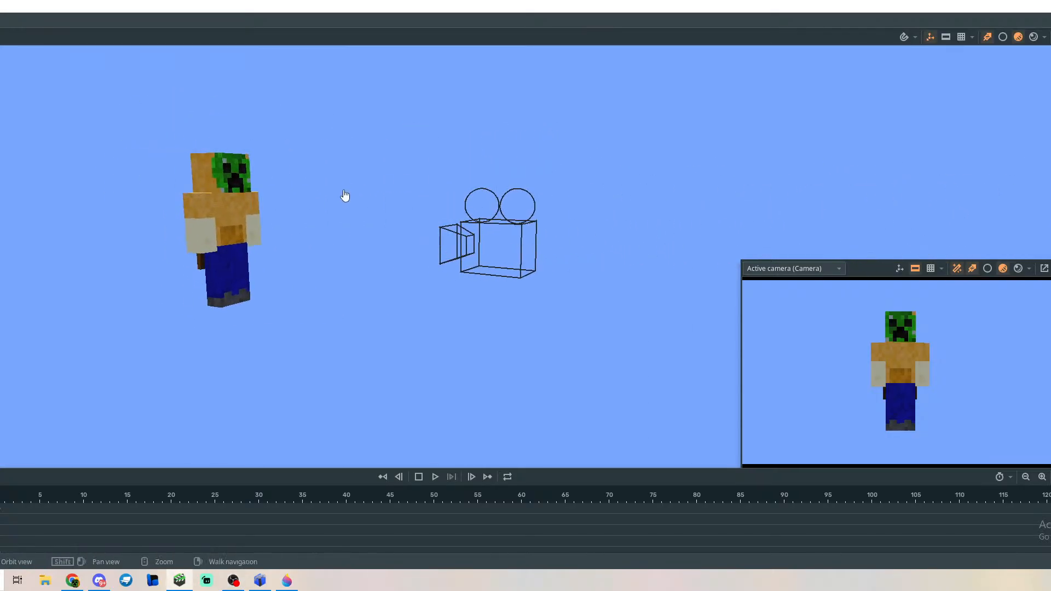
pyautogui.press('s')
pyautogui.moveTo(444, 198); pyautogui.dragTo(440, 195, button='right')
pyautogui.press('w')
pyautogui.press('s')
pyautogui.press('s')
pyautogui.press('d')
pyautogui.press('a')
pyautogui.press('s')
pyautogui.press('w')
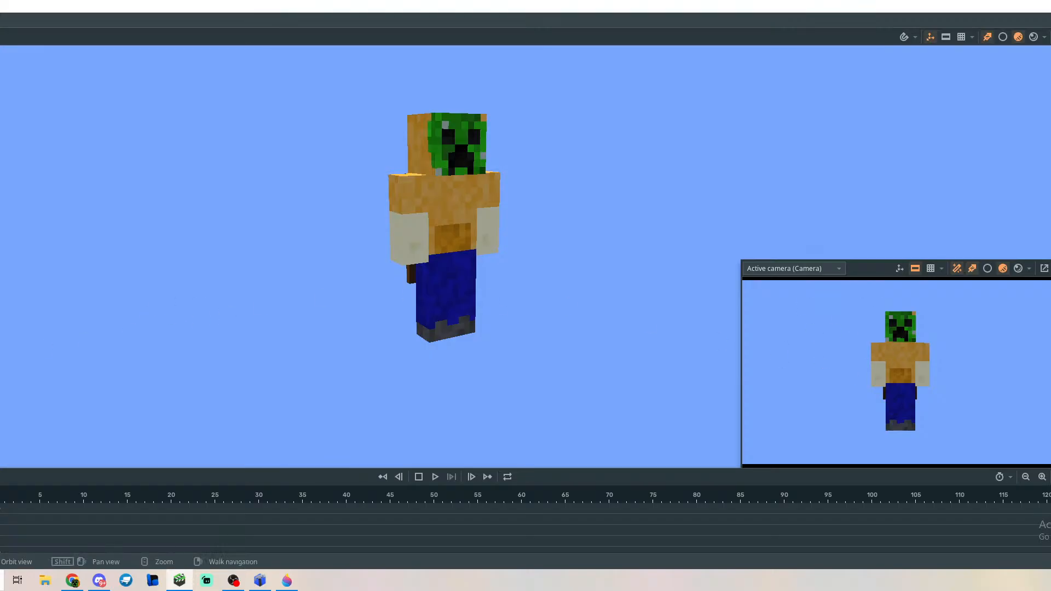
pyautogui.moveTo(2, 262); pyautogui.dragTo(24, 271, button='right')
pyautogui.press('s')
pyautogui.press('s')
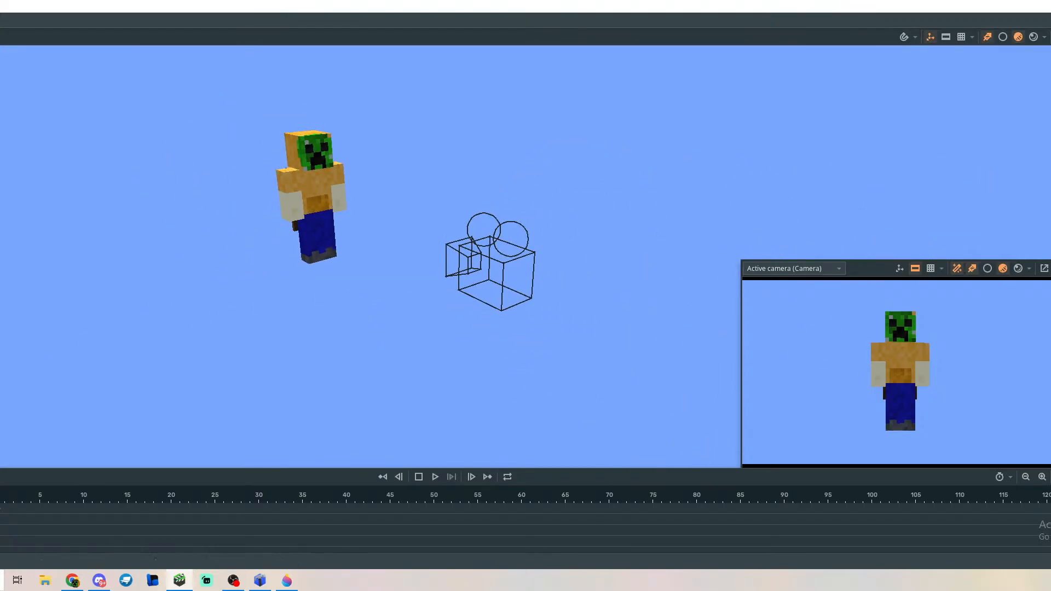
# Browse the block types available for creation, from Stone to Sandstone.
pyautogui.click(1, 61)
pyautogui.click(1, 110)
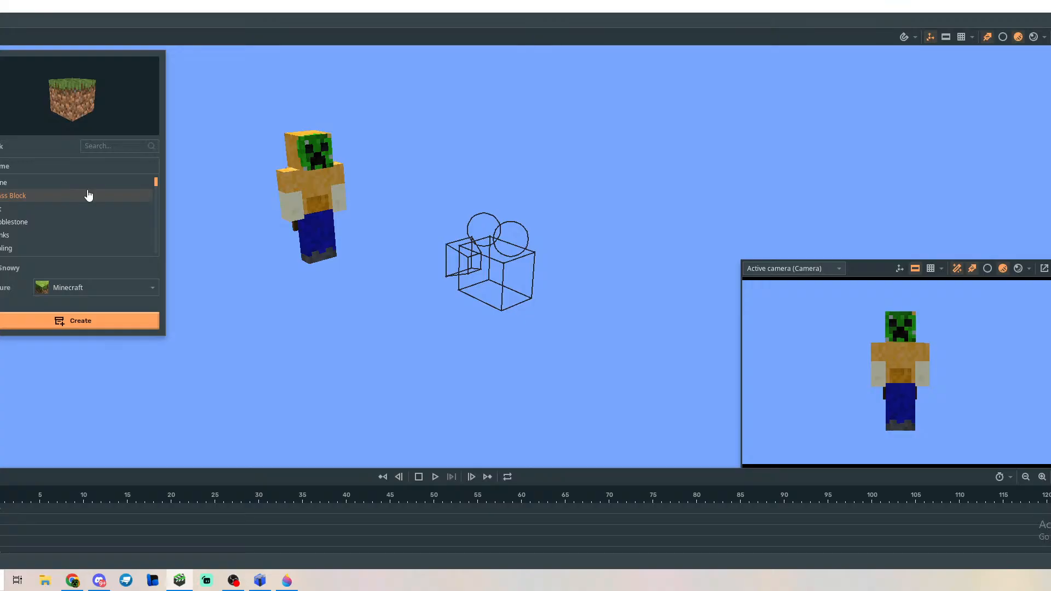
pyautogui.scroll(-3, 88, 196)
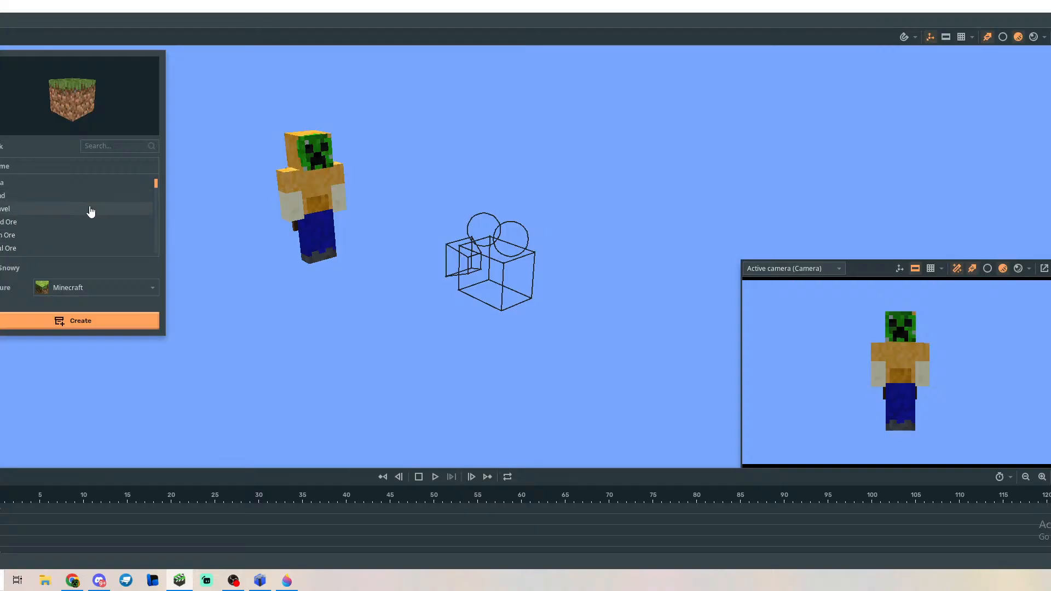
pyautogui.scroll(3, 85, 221)
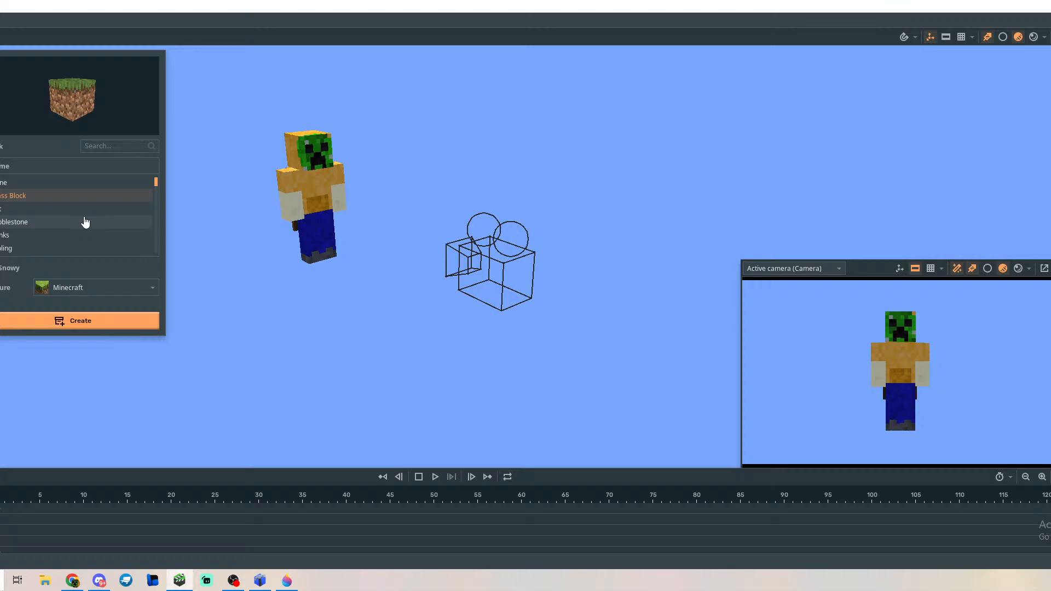
pyautogui.click(90, 146)
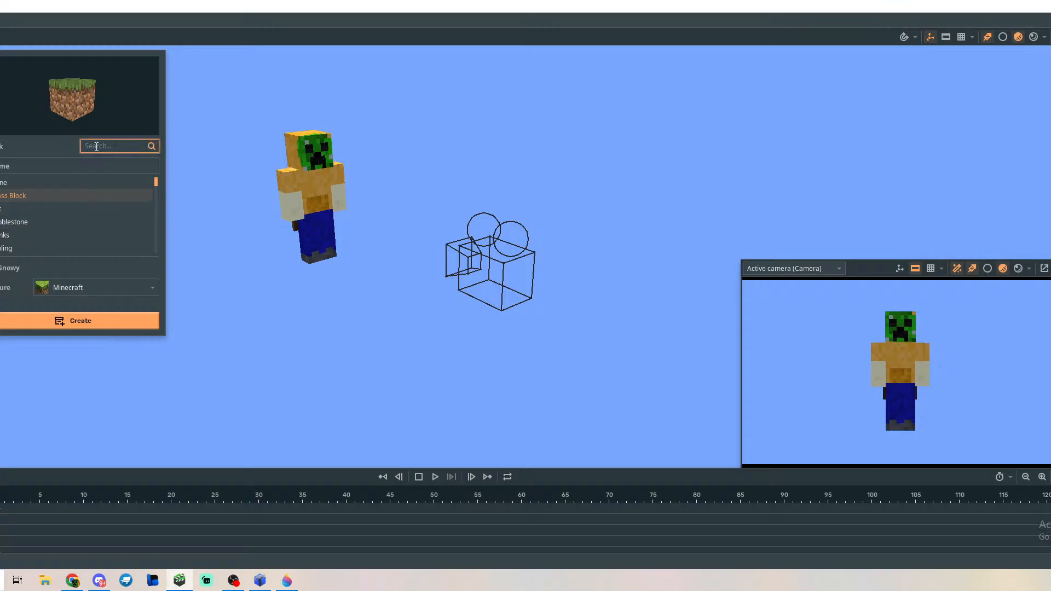
pyautogui.scroll(-3, 93, 212)
pyautogui.scroll(-6, 93, 212)
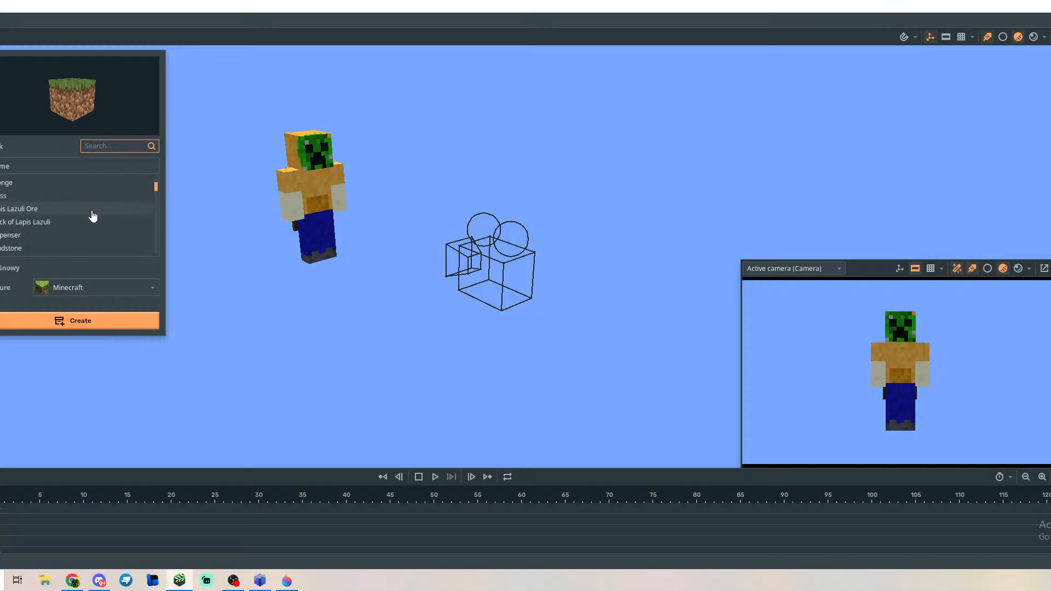
# Create a Chest model and place it in front of the character.
pyautogui.click(0, 134)
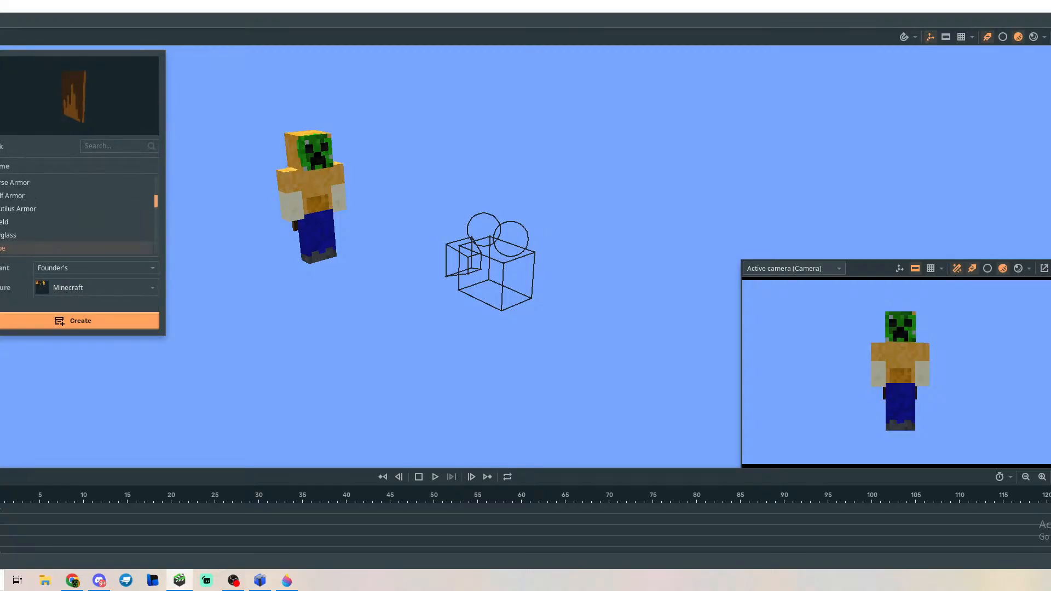
pyautogui.scroll(4, 44, 206)
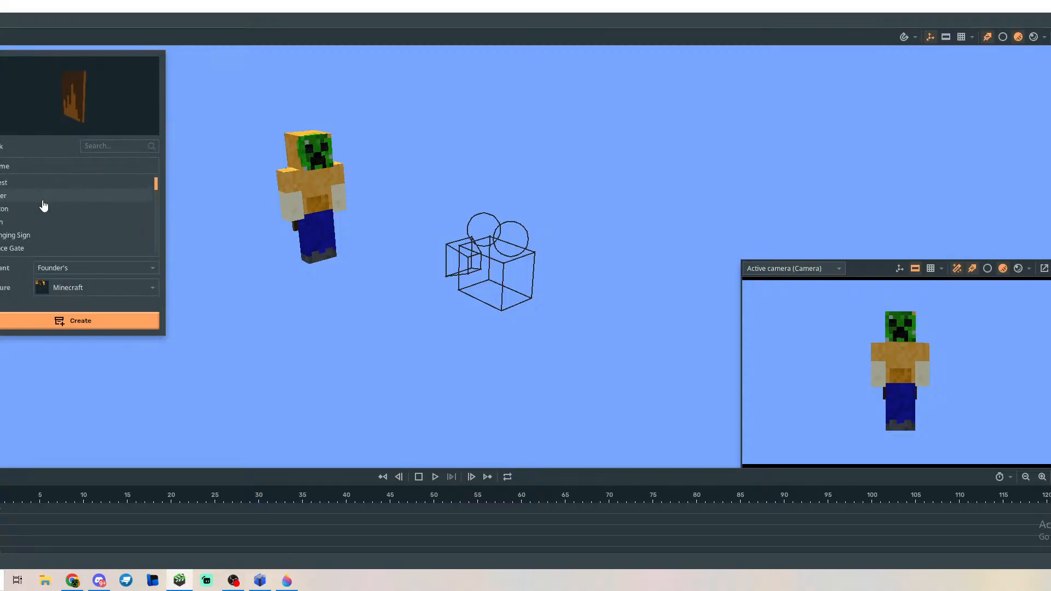
pyautogui.click(42, 185)
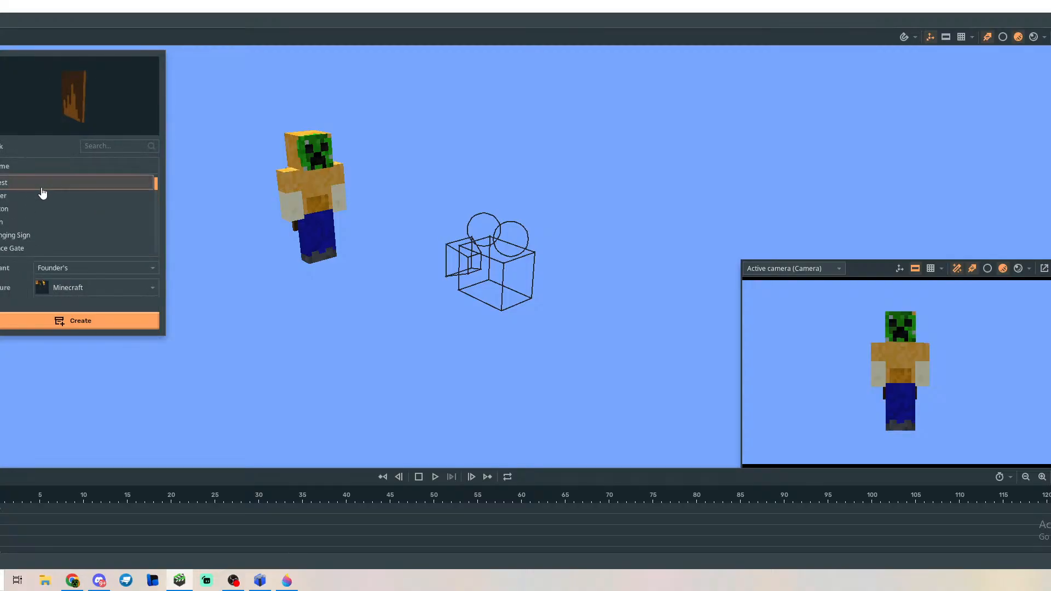
pyautogui.click(98, 332)
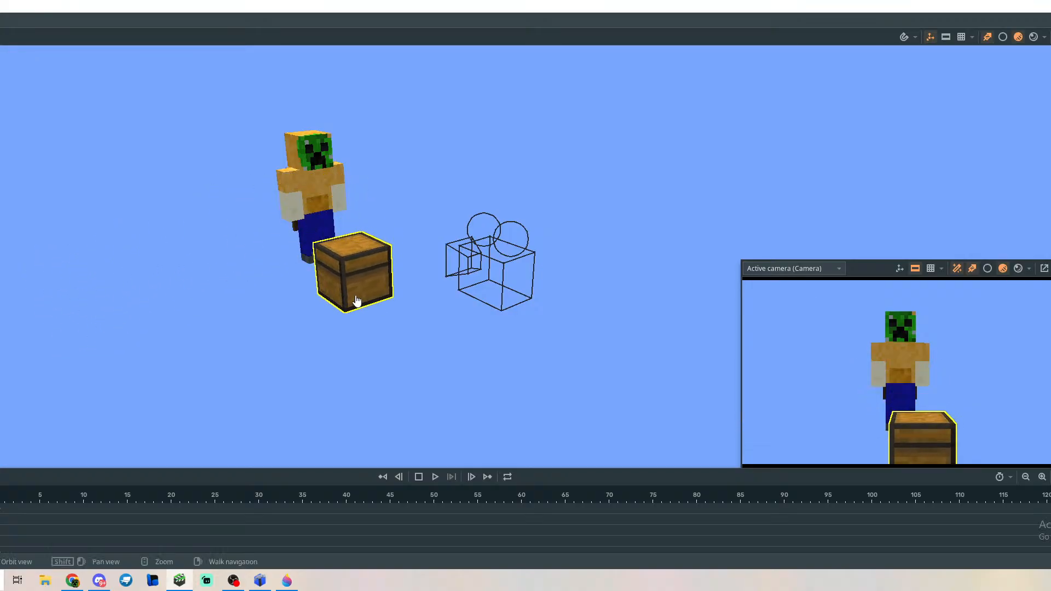
pyautogui.click(357, 285)
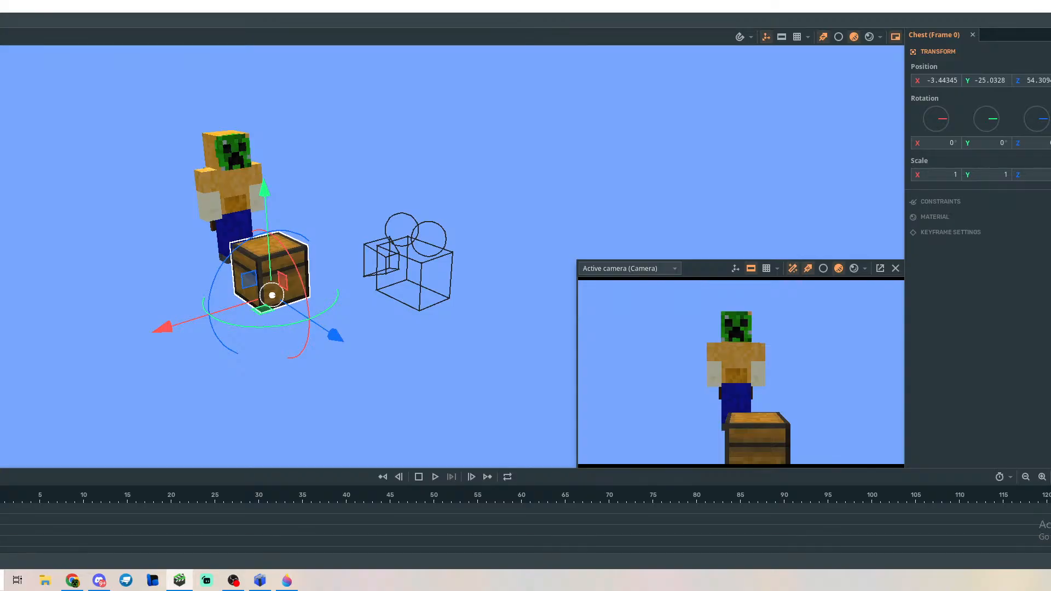
# Attach the chest to the character, with its X and Y position at 0.
pyautogui.press('w')
pyautogui.moveTo(578, 190); pyautogui.dragTo(482, 169, button='right')
pyautogui.press('r')
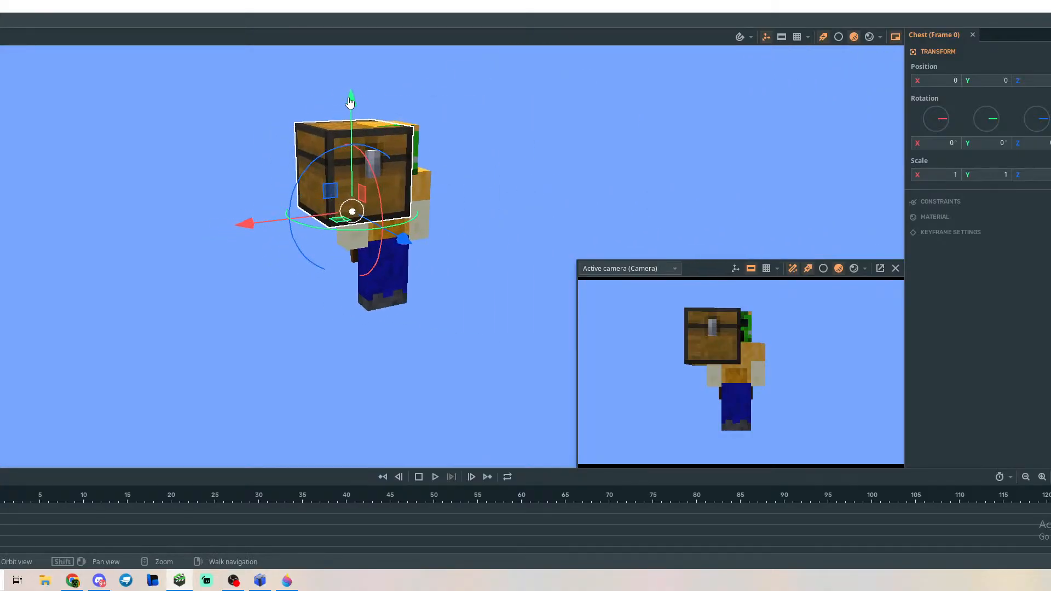
# Move the attached chest in front of the character's lower body, to about X 5.35 and Y -13.96.
pyautogui.moveTo(343, 106); pyautogui.dragTo(339, 223)
pyautogui.press('a')
pyautogui.press('w')
pyautogui.moveTo(366, 228); pyautogui.dragTo(470, 332, button='right')
pyautogui.moveTo(471, 332); pyautogui.dragTo(570, 344)
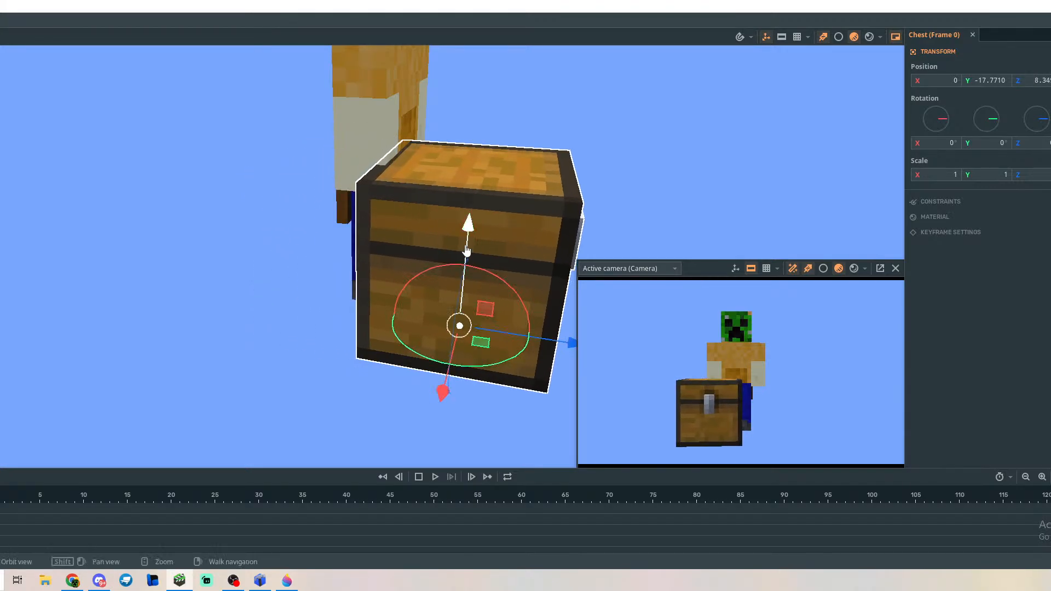
pyautogui.moveTo(470, 250); pyautogui.dragTo(474, 204)
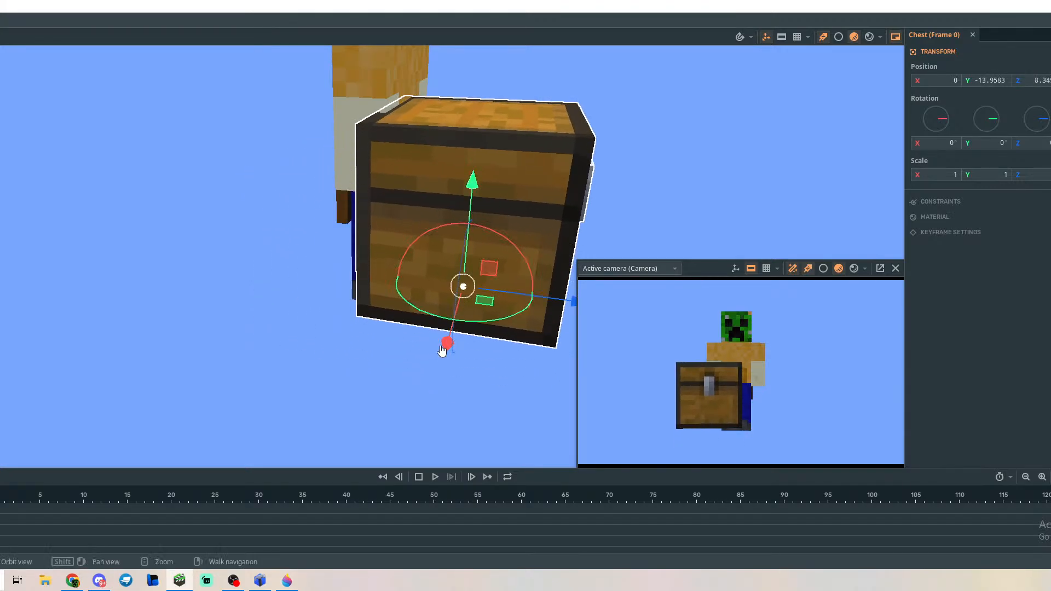
pyautogui.moveTo(446, 349); pyautogui.dragTo(462, 310)
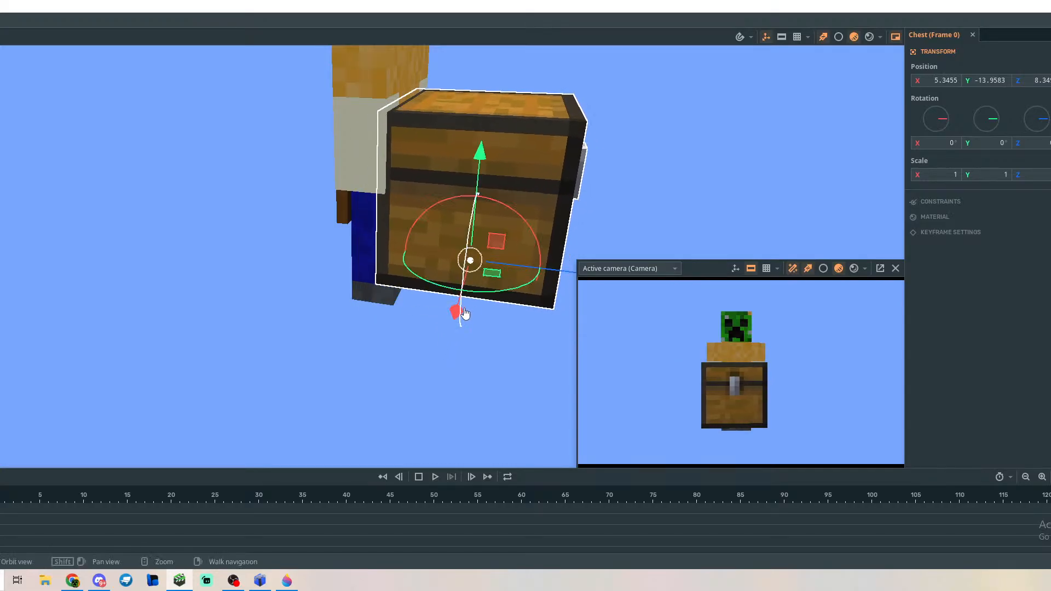
# Examine the character with the attached chest and the scene camera from several angles.
pyautogui.press('d')
pyautogui.moveTo(577, 142); pyautogui.dragTo(577, 142, button='right')
pyautogui.press('s')
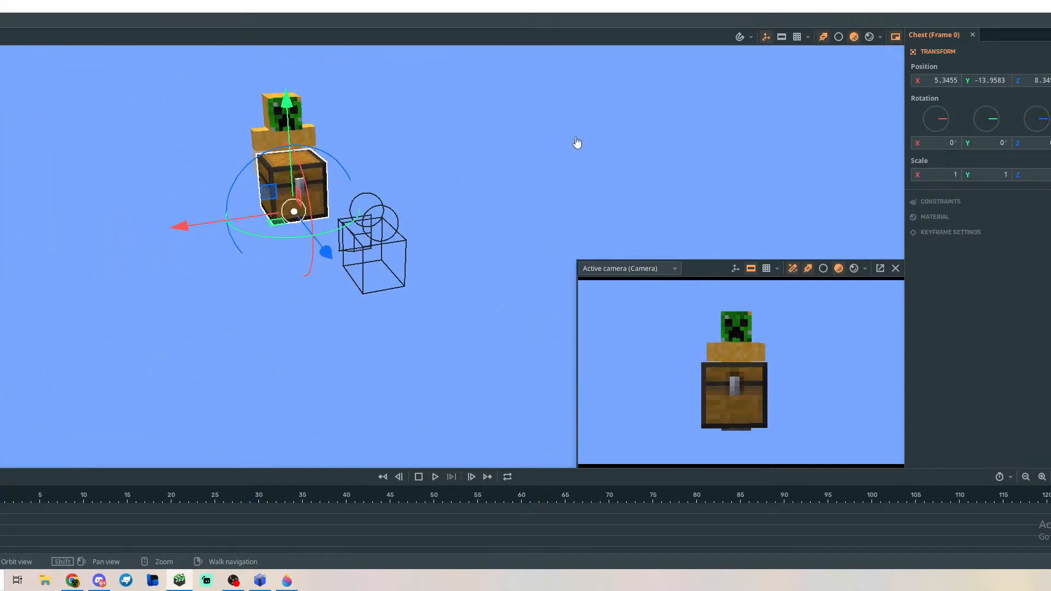
pyautogui.moveTo(515, 158); pyautogui.dragTo(514, 158, button='right')
pyautogui.press('w')
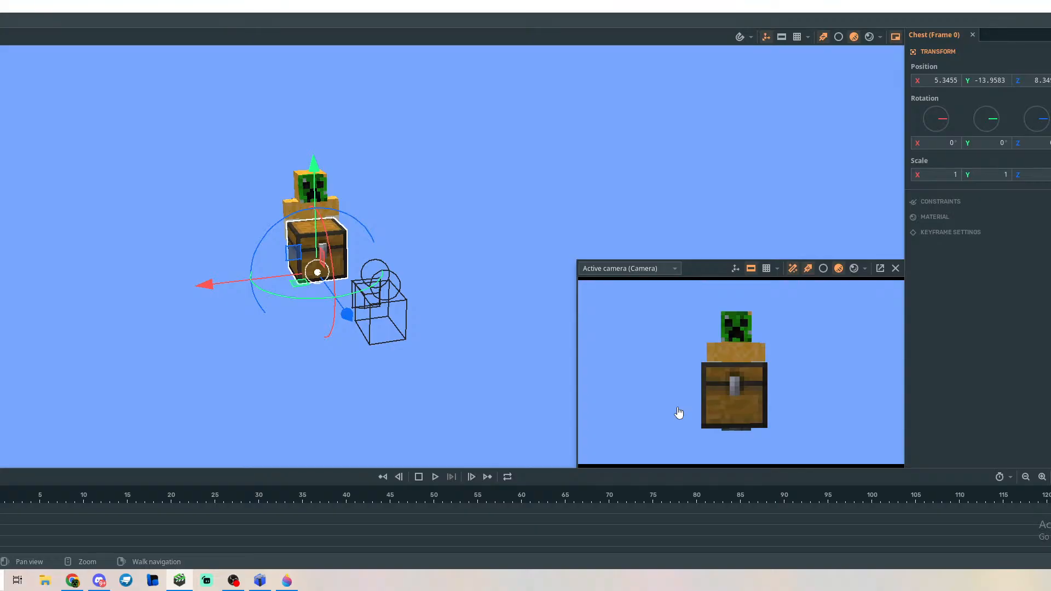
pyautogui.moveTo(524, 341); pyautogui.dragTo(490, 360, button='right')
pyautogui.press('w')
pyautogui.press('d')
pyautogui.press('s')
pyautogui.press('a')
pyautogui.press('w')
pyautogui.click(478, 362)
pyautogui.moveTo(565, 385); pyautogui.dragTo(539, 383)
pyautogui.moveTo(421, 279); pyautogui.dragTo(489, 305)
pyautogui.moveTo(485, 242); pyautogui.dragTo(523, 317)
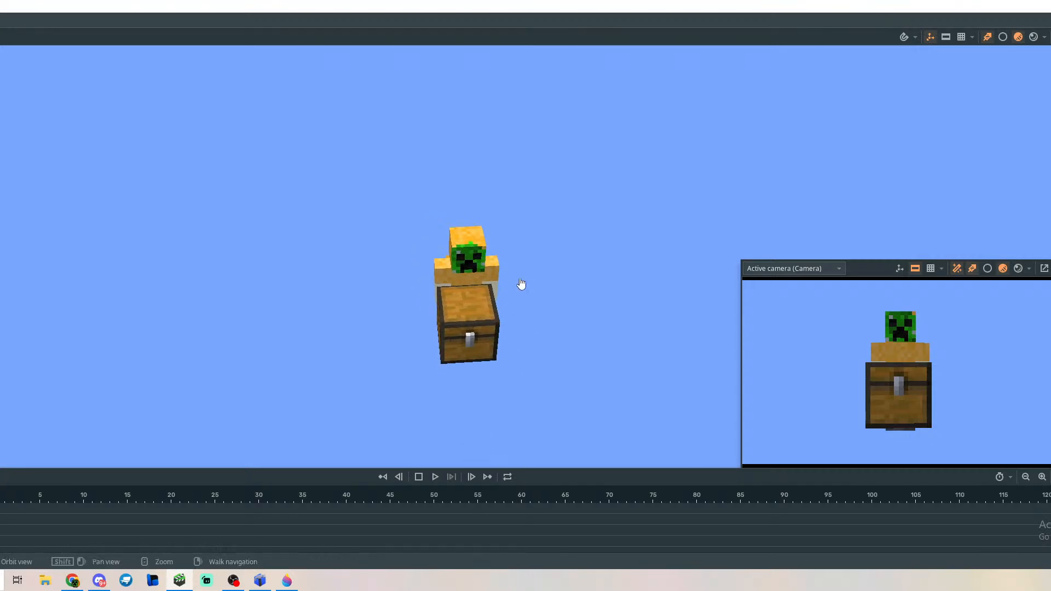
pyautogui.press('s')
pyautogui.moveTo(524, 320); pyautogui.dragTo(515, 268, button='right')
pyautogui.press('w')
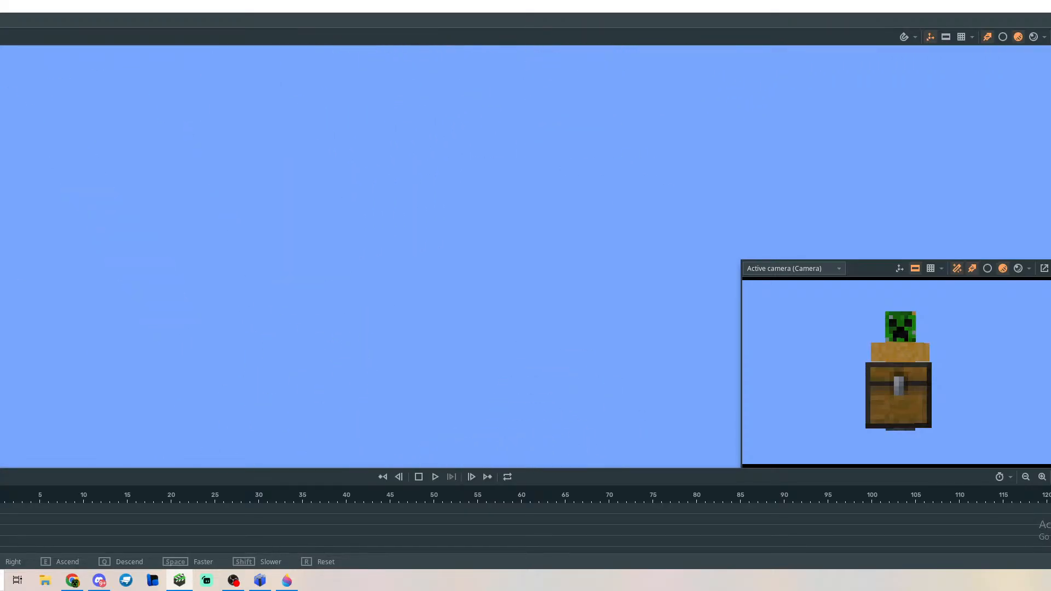
pyautogui.moveTo(403, 202); pyautogui.dragTo(438, 256, button='right')
# Move the whole character sideways to about X 87.69, out of the camera's frame, and turn it around the vertical axis to face back across the frame.
pyautogui.click(438, 257)
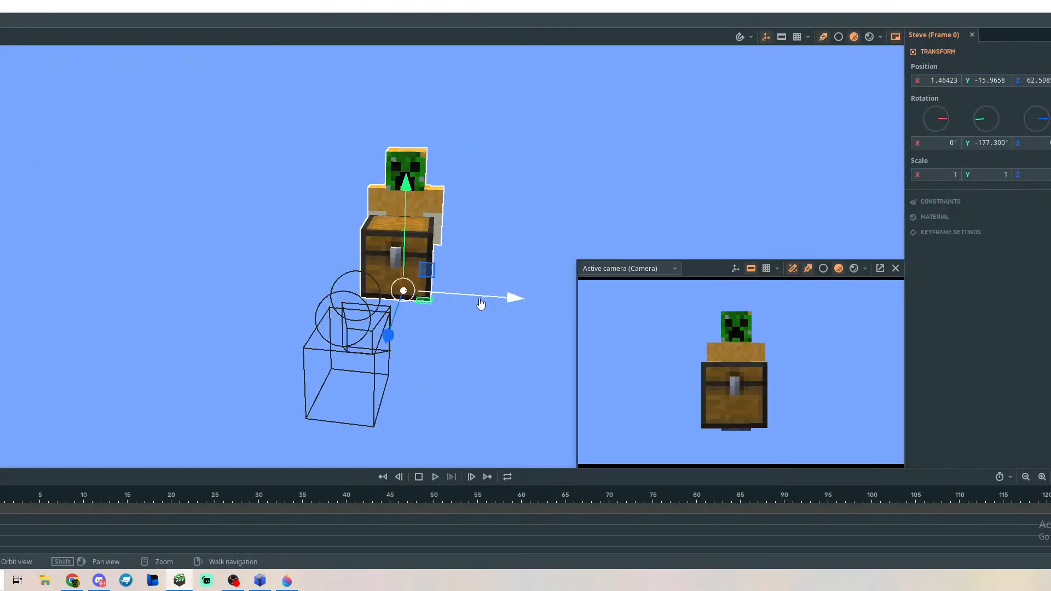
pyautogui.moveTo(481, 303); pyautogui.dragTo(140, 258)
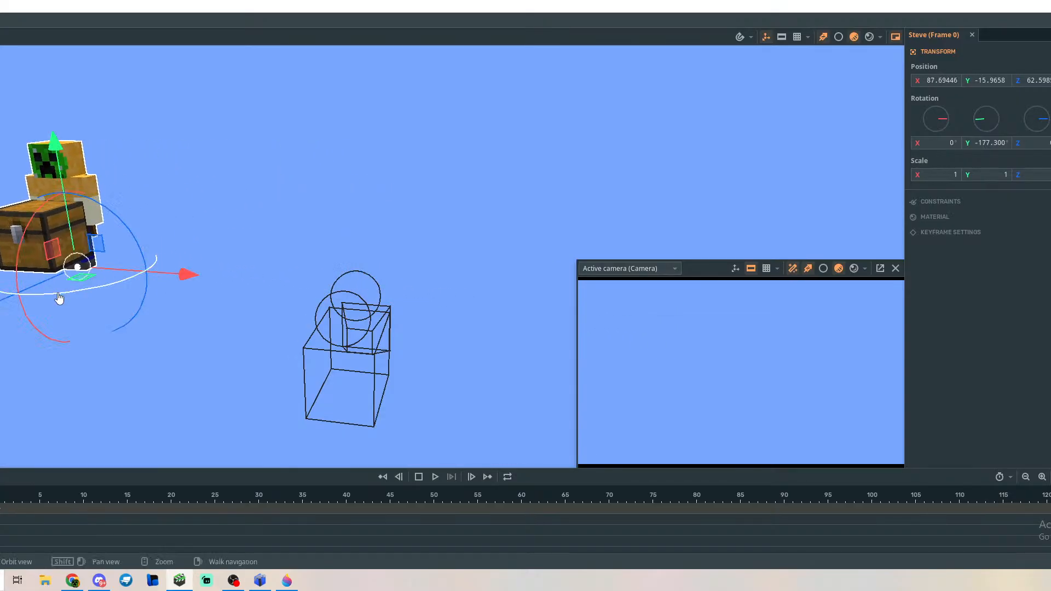
pyautogui.moveTo(55, 291); pyautogui.dragTo(115, 295)
# Select the bottom part of the chest attached to the character.
pyautogui.click(120, 212)
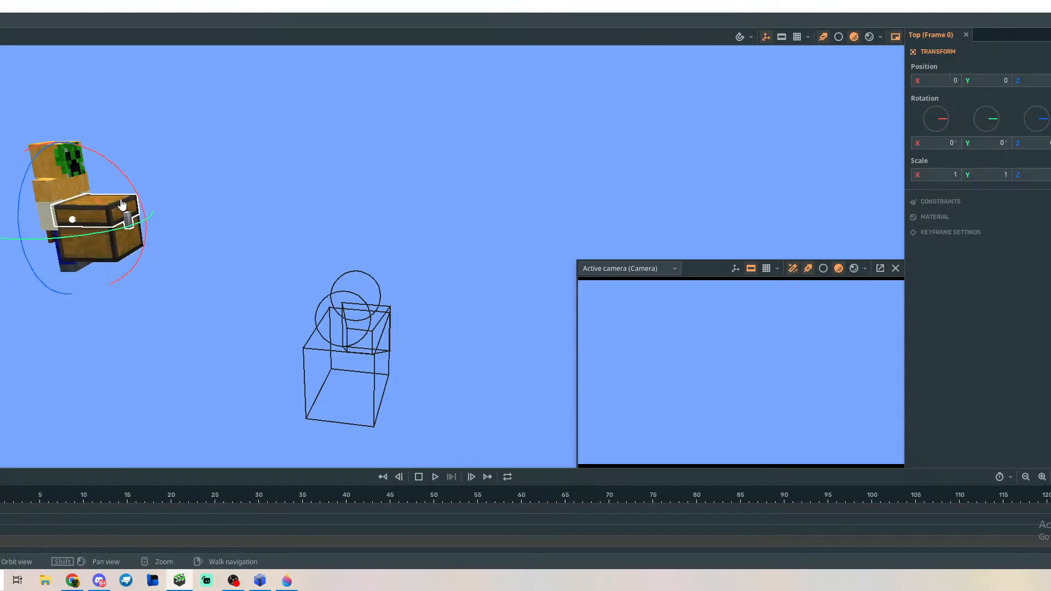
pyautogui.click(118, 248)
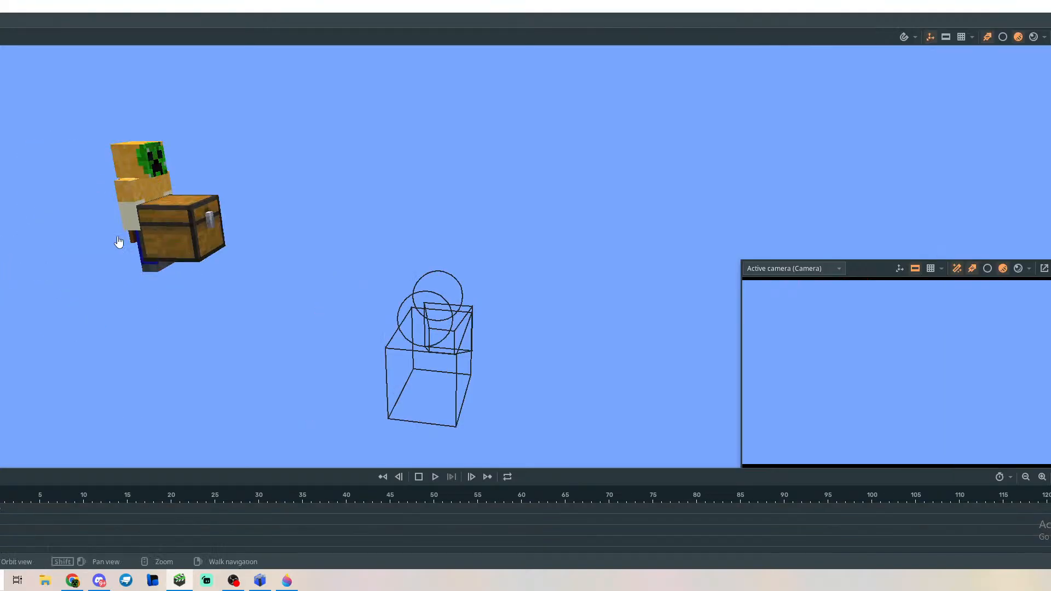
pyautogui.click(118, 241)
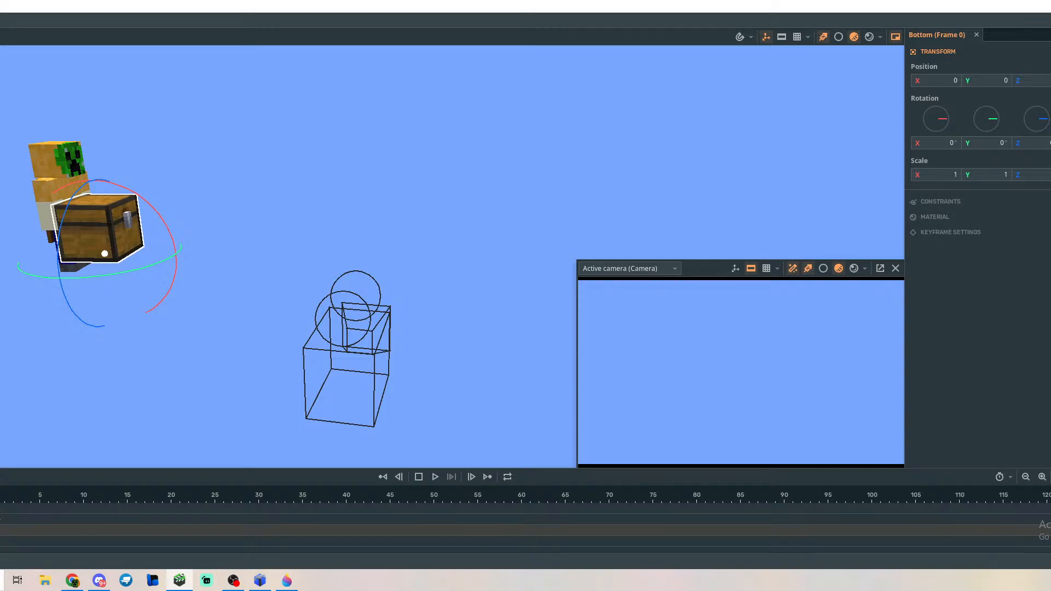
# Try to scale the chest's bottom part freehand and undo the attempts.
pyautogui.press('s')
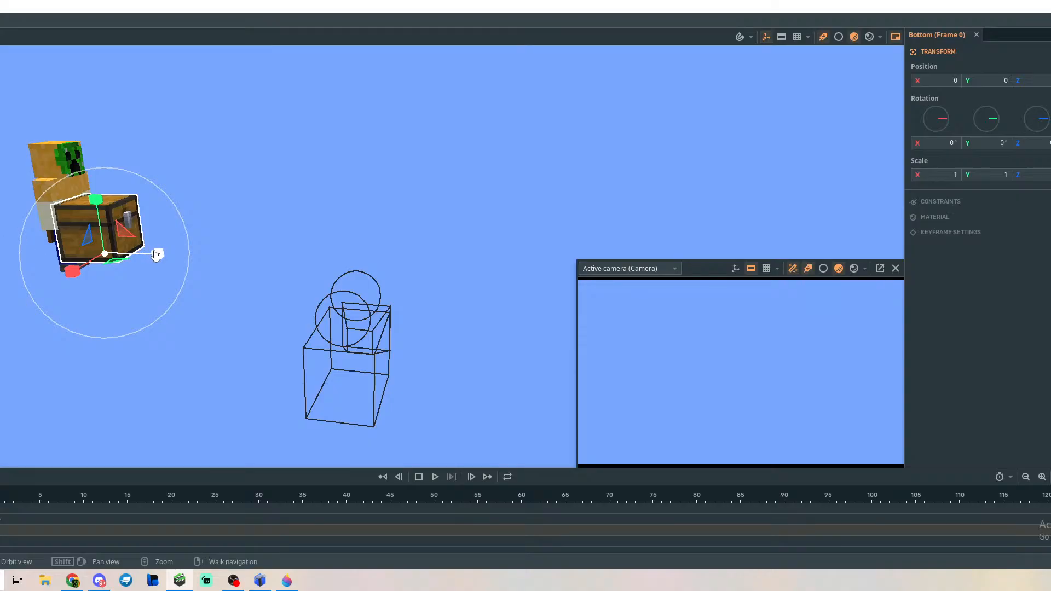
pyautogui.moveTo(155, 254); pyautogui.dragTo(8, 268)
pyautogui.hotkey('ctrl', 'z')
pyautogui.click(106, 260)
pyautogui.moveTo(106, 259); pyautogui.dragTo(102, 265)
pyautogui.hotkey('ctrl', 'z')
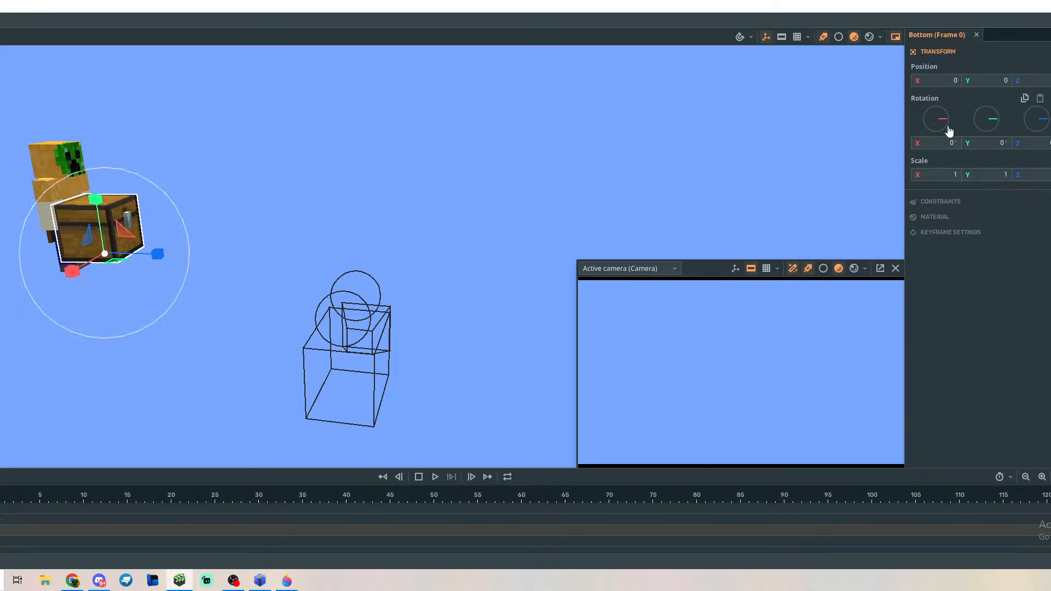
# Set the scale of the chest's bottom part to 0.25 on the X, Y and Z axes.
pyautogui.click(930, 173)
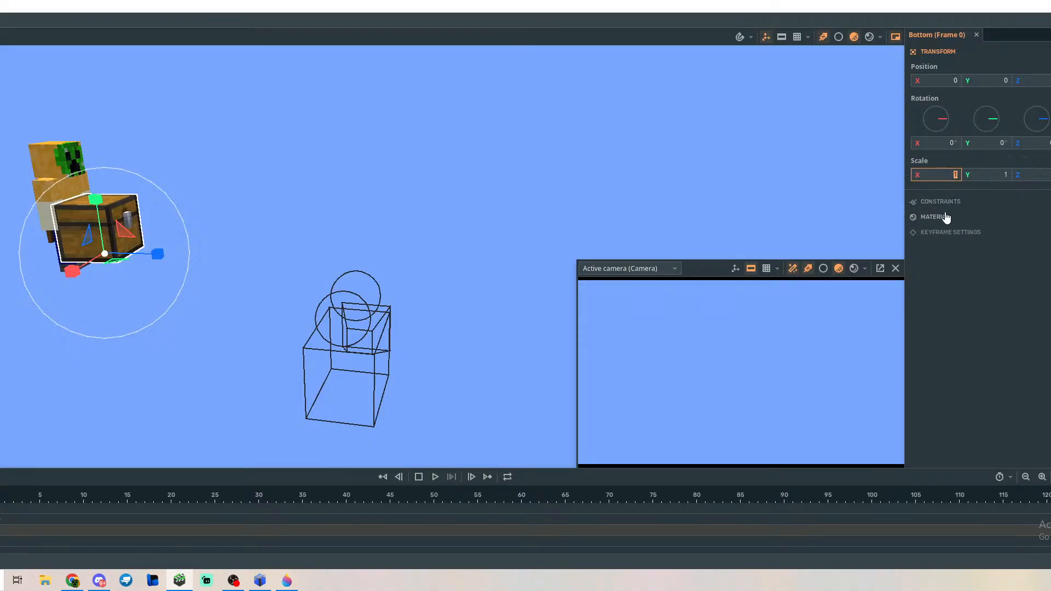
pyautogui.write('0.25')
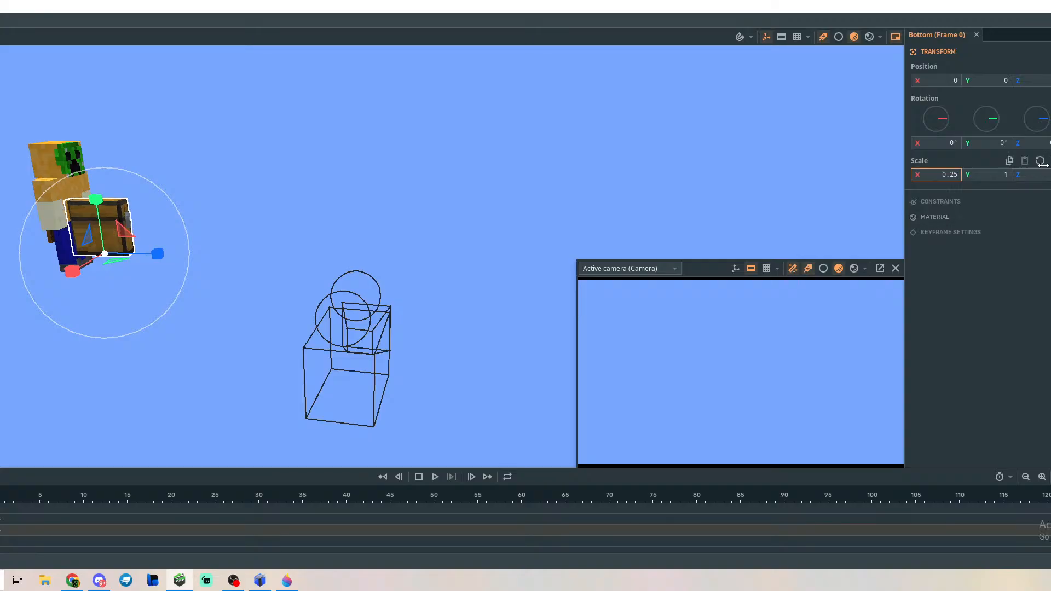
pyautogui.click(987, 177)
pyautogui.write('0.25')
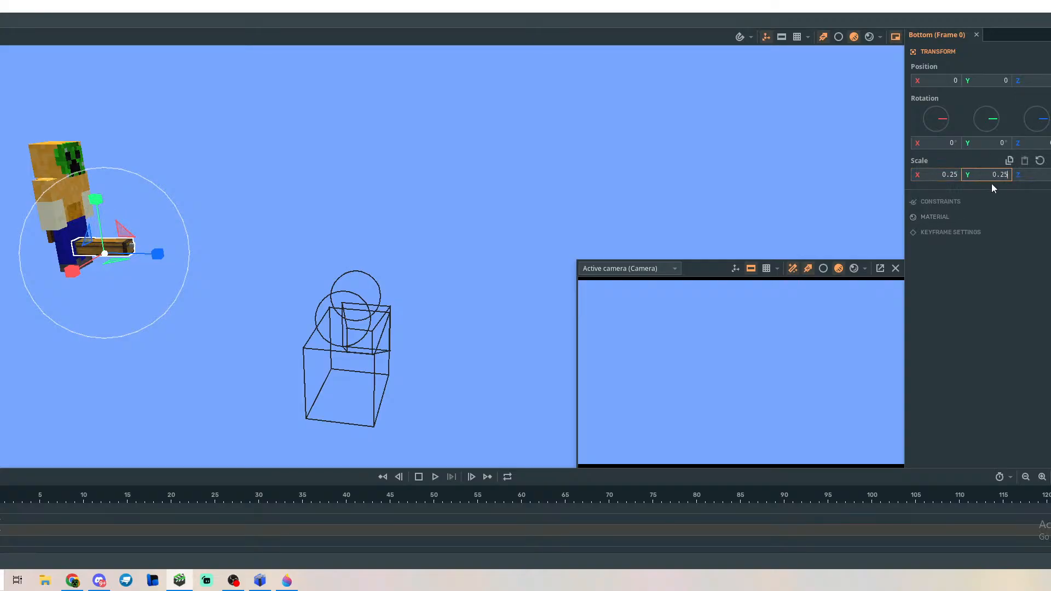
pyautogui.click(1042, 179)
pyautogui.write('0.')
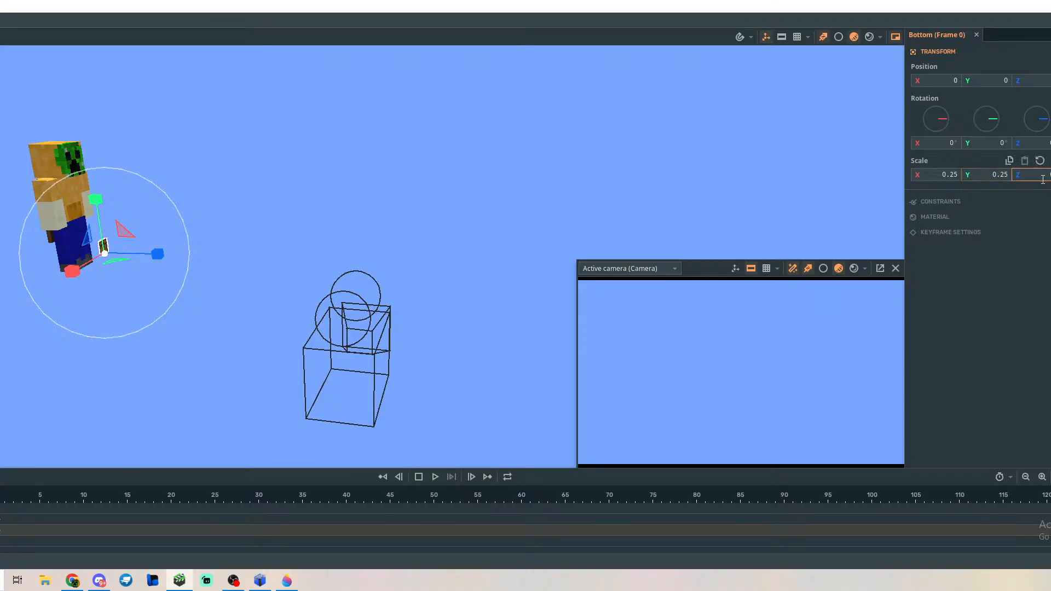
pyautogui.write('25')
pyautogui.click(960, 295)
# Move the shrunken chest up against the character's waist, to about X -5.20, Y 6.40 and Z -6.52.
pyautogui.moveTo(327, 251); pyautogui.dragTo(197, 225, button='right')
pyautogui.press('w')
pyautogui.press('s')
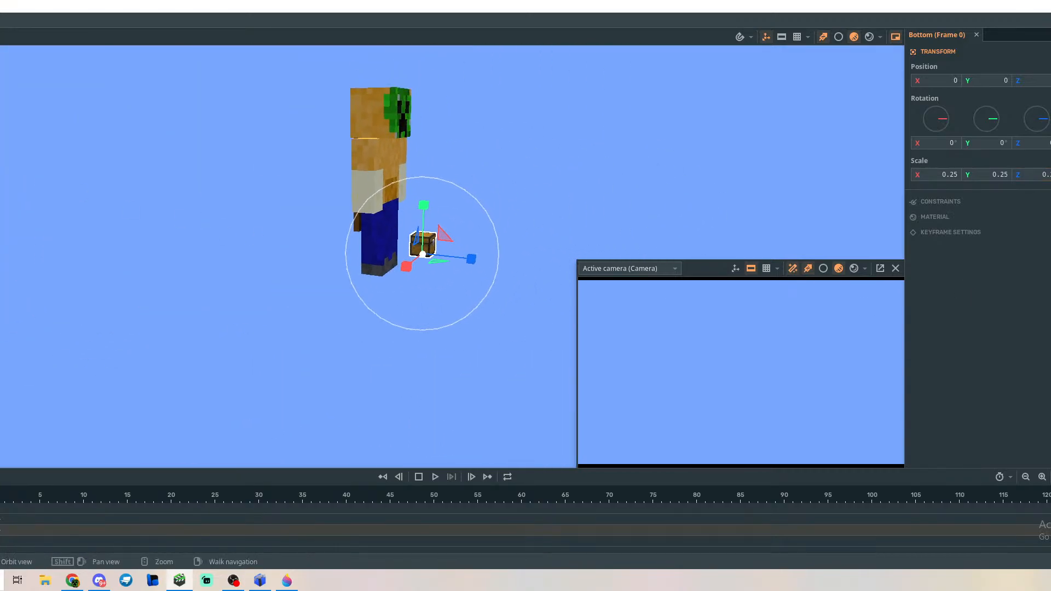
pyautogui.press('w')
pyautogui.moveTo(481, 264); pyautogui.dragTo(448, 257)
pyautogui.moveTo(454, 256)
pyautogui.mouseDown(button='right')
pyautogui.moveTo(471, 236)
pyautogui.moveTo(472, 247)
pyautogui.mouseUp(button='right')
pyautogui.press('w')
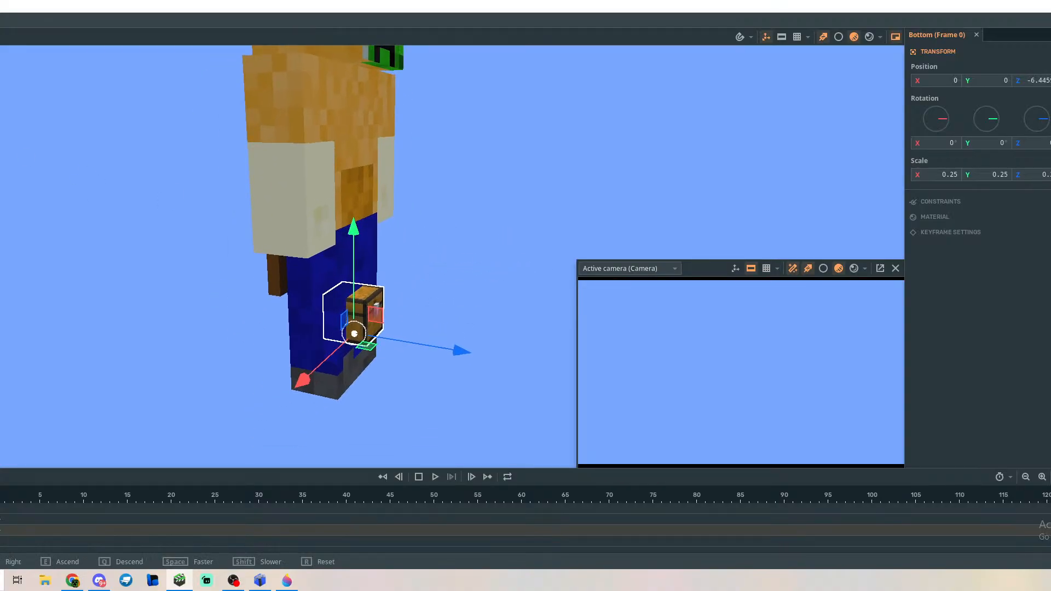
pyautogui.moveTo(355, 246); pyautogui.dragTo(275, 276)
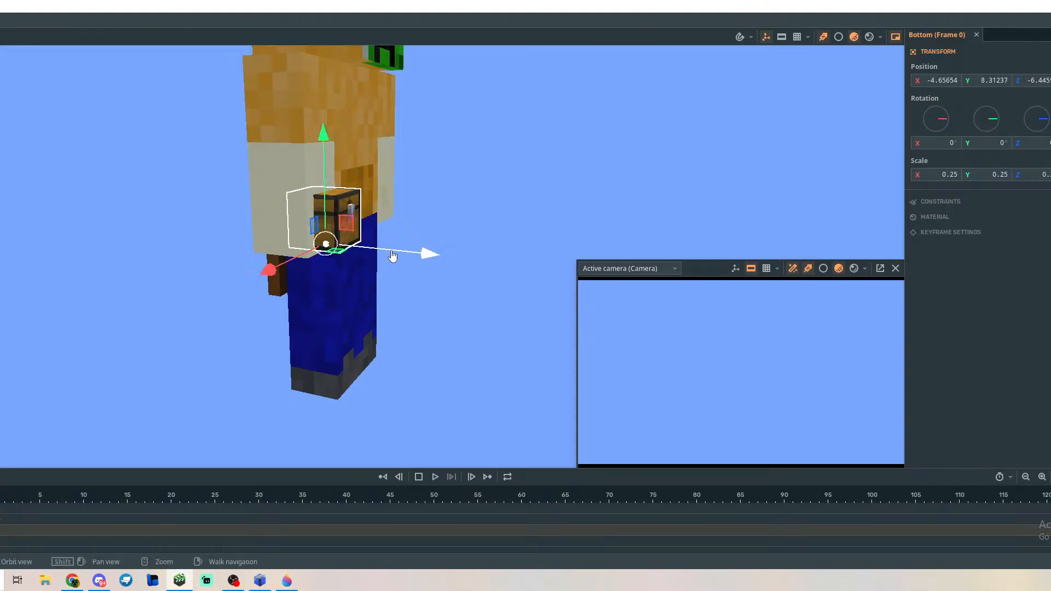
pyautogui.moveTo(393, 256); pyautogui.dragTo(395, 257)
pyautogui.moveTo(324, 137); pyautogui.dragTo(335, 165)
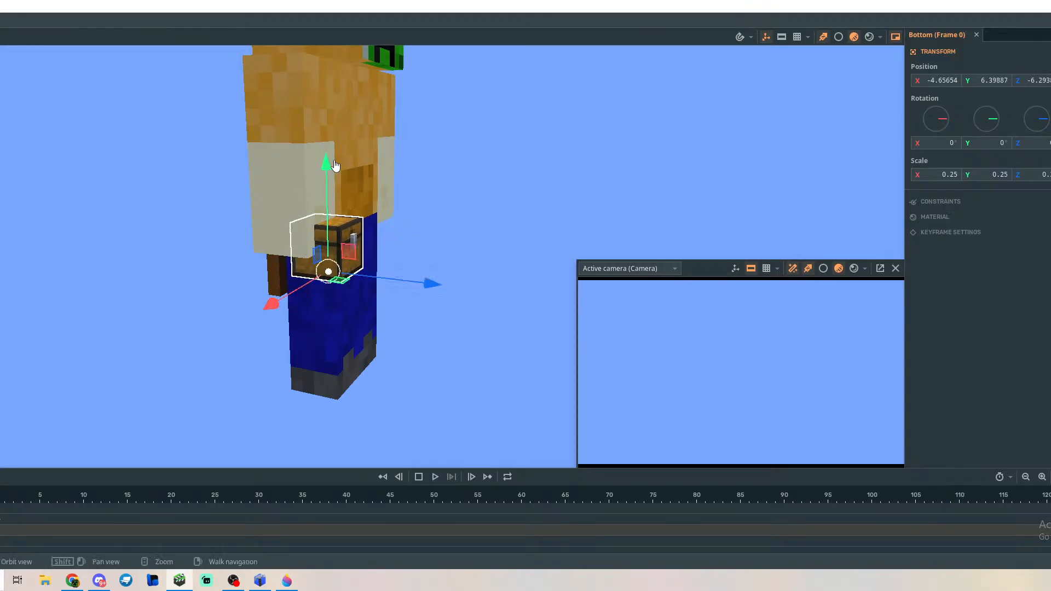
pyautogui.moveTo(431, 283); pyautogui.dragTo(423, 284)
pyautogui.moveTo(273, 302); pyautogui.dragTo(267, 306)
# Examine the character with the small chest and the scene camera from farther away.
pyautogui.moveTo(267, 305)
pyautogui.mouseDown(button='right')
pyautogui.moveTo(235, 305)
pyautogui.moveTo(278, 306)
pyautogui.mouseUp(button='right')
pyautogui.press('d')
pyautogui.press('a')
pyautogui.press('s')
pyautogui.press('a')
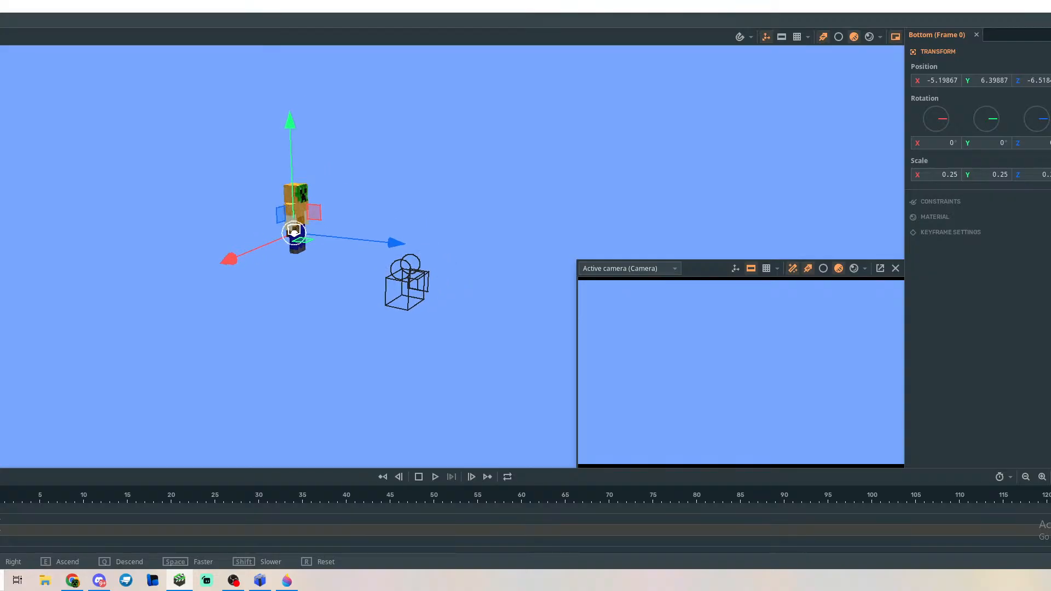
pyautogui.press('a')
pyautogui.press('w')
pyautogui.moveTo(302, 235); pyautogui.dragTo(323, 235, button='right')
pyautogui.press('d')
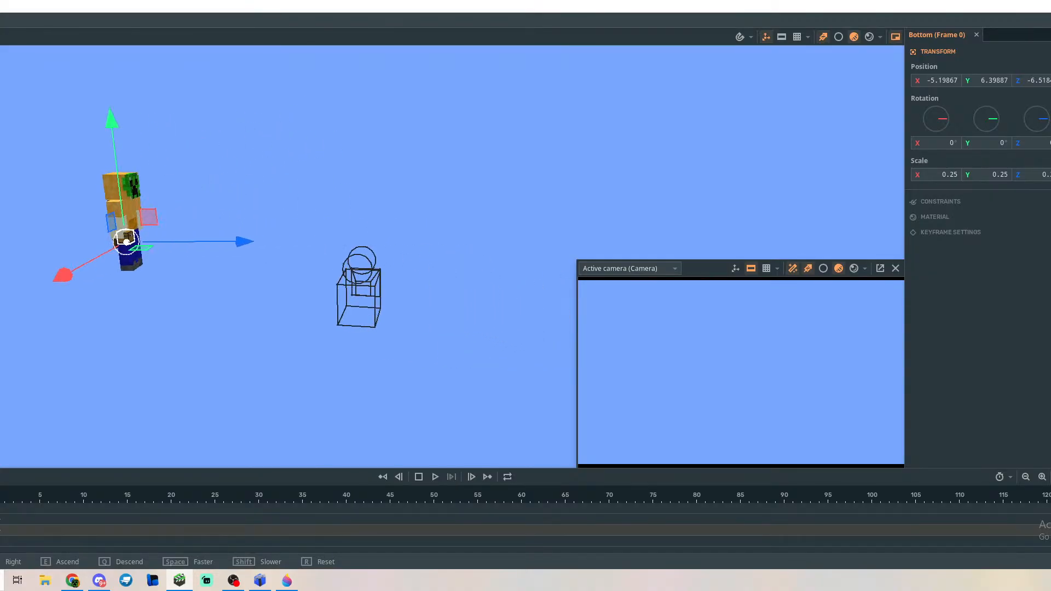
pyautogui.click(306, 223)
pyautogui.click(218, 222)
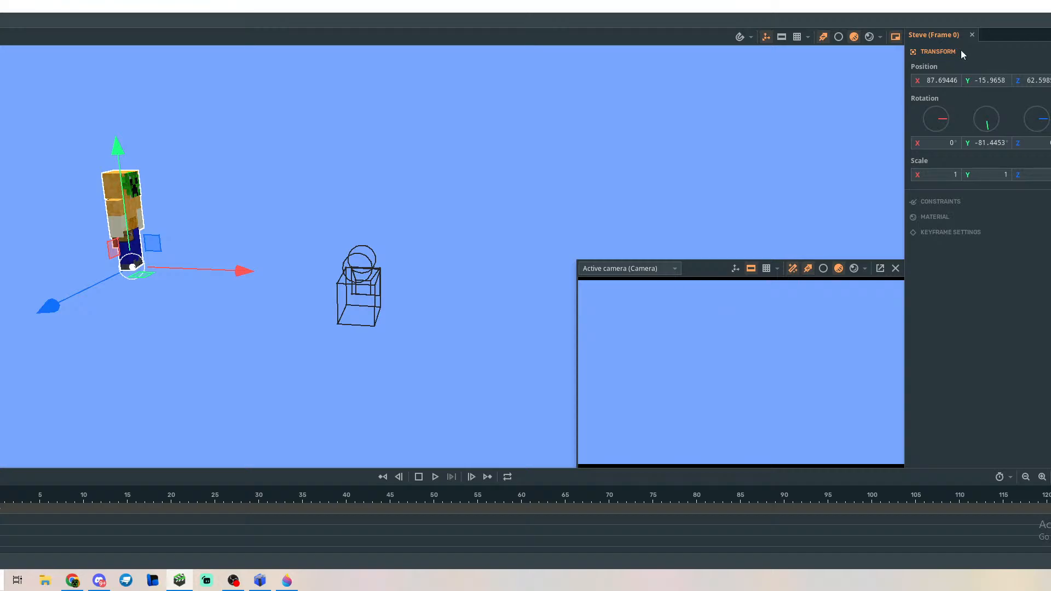
# Create a path object and place it at the character's feet, at about X 86.14, Y -14.06 and Z 65.1.
pyautogui.click(0, 62)
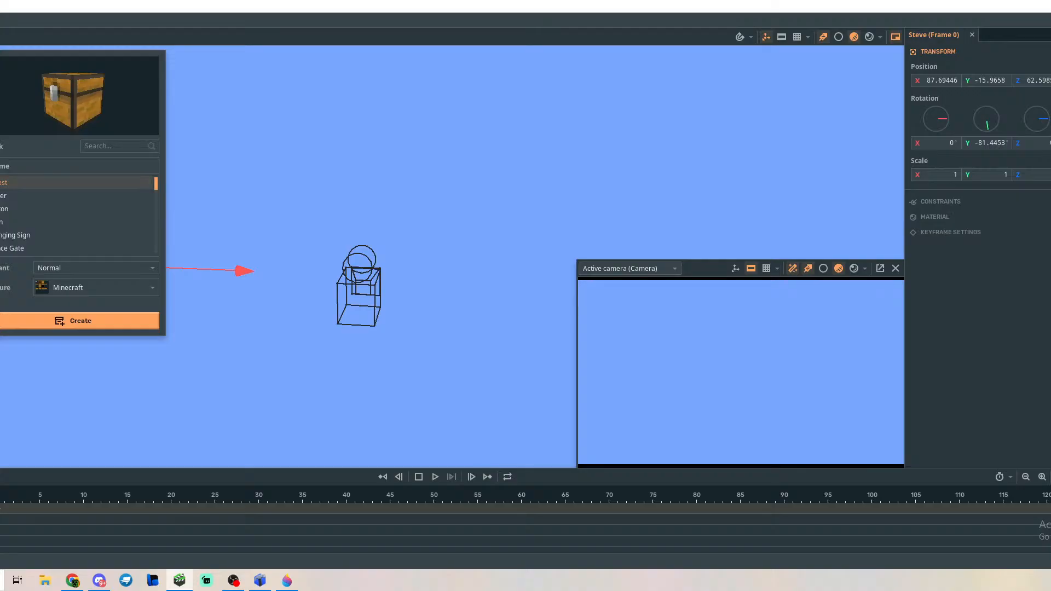
pyautogui.click(0, 241)
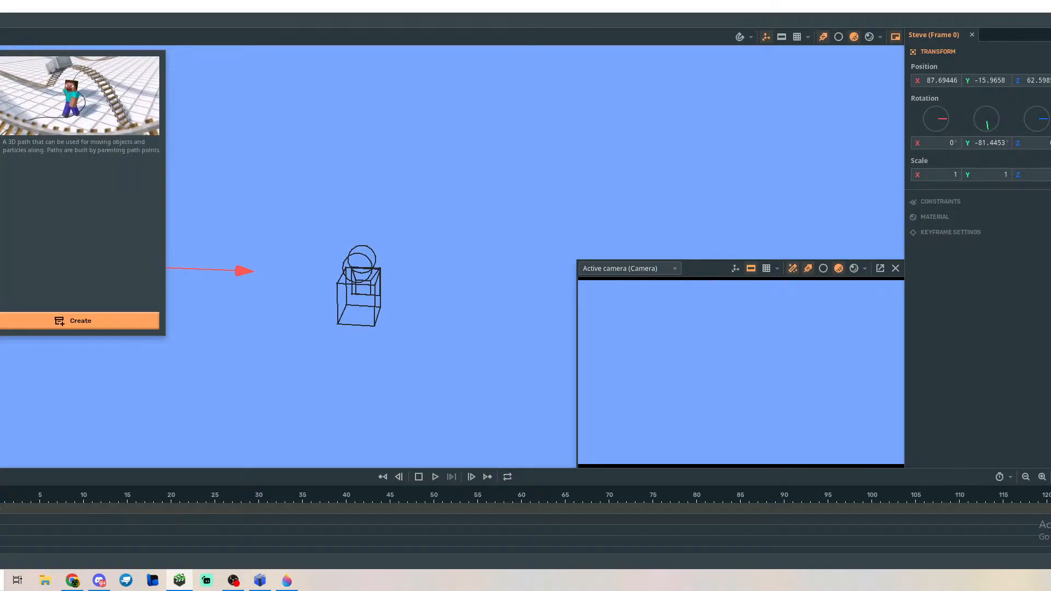
pyautogui.click(0, 195)
pyautogui.click(0, 180)
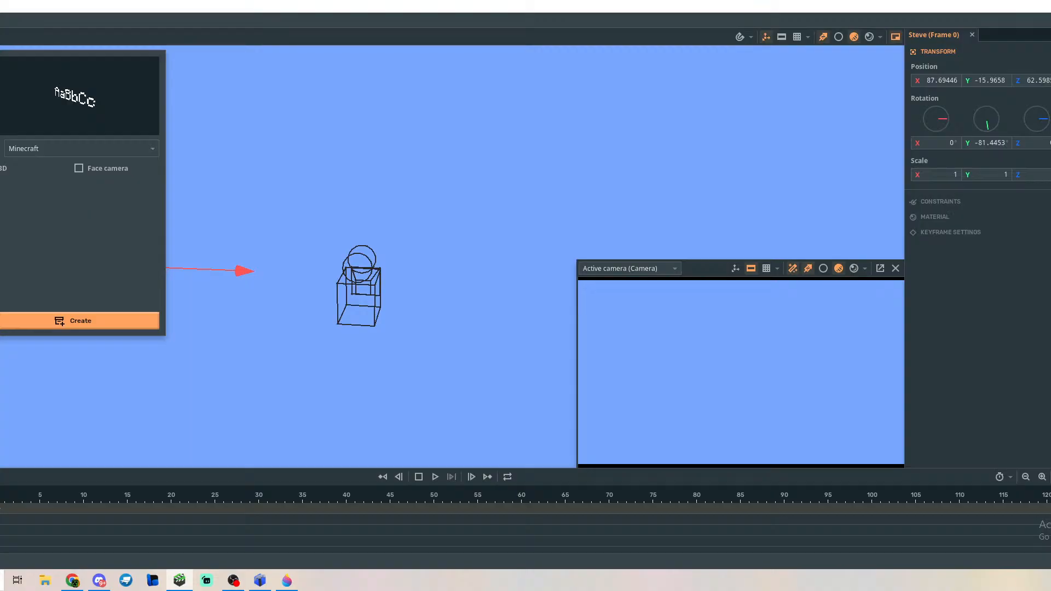
pyautogui.click(0, 272)
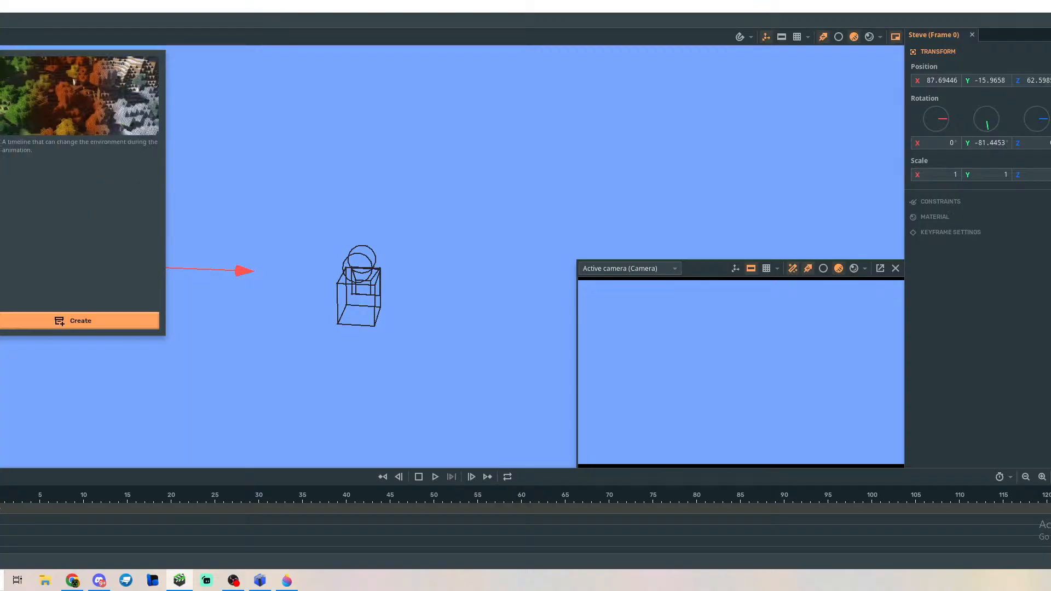
pyautogui.click(0, 226)
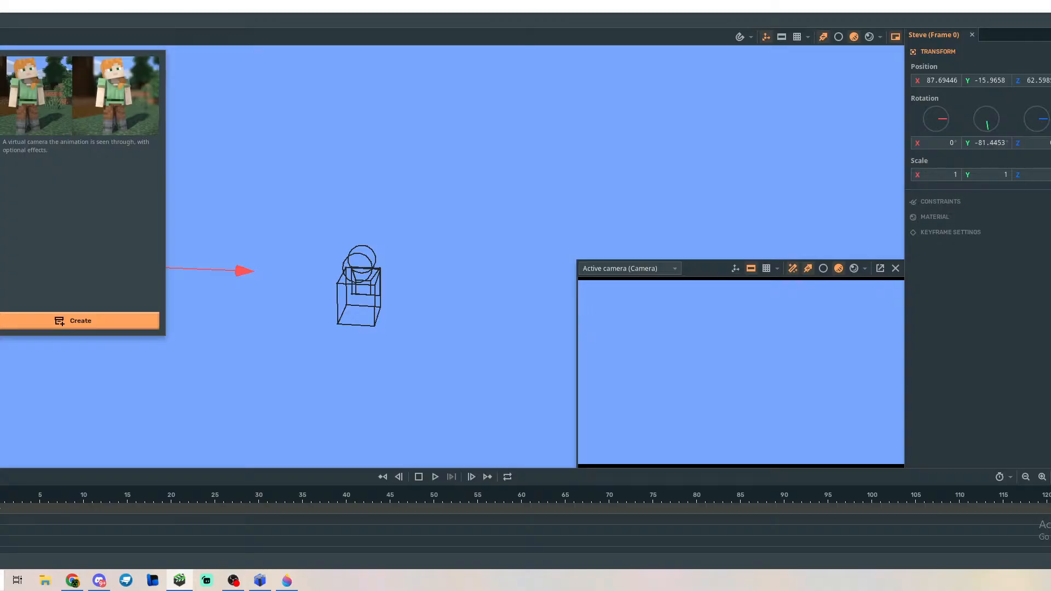
pyautogui.click(0, 241)
pyautogui.click(0, 256)
pyautogui.click(82, 321)
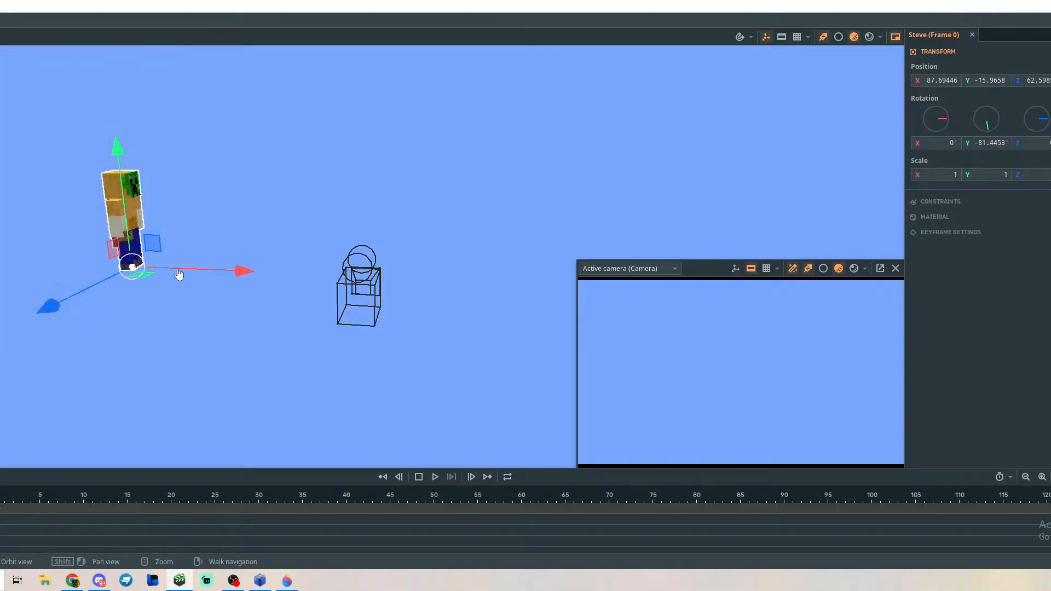
pyautogui.moveTo(299, 268); pyautogui.dragTo(254, 301, button='middle')
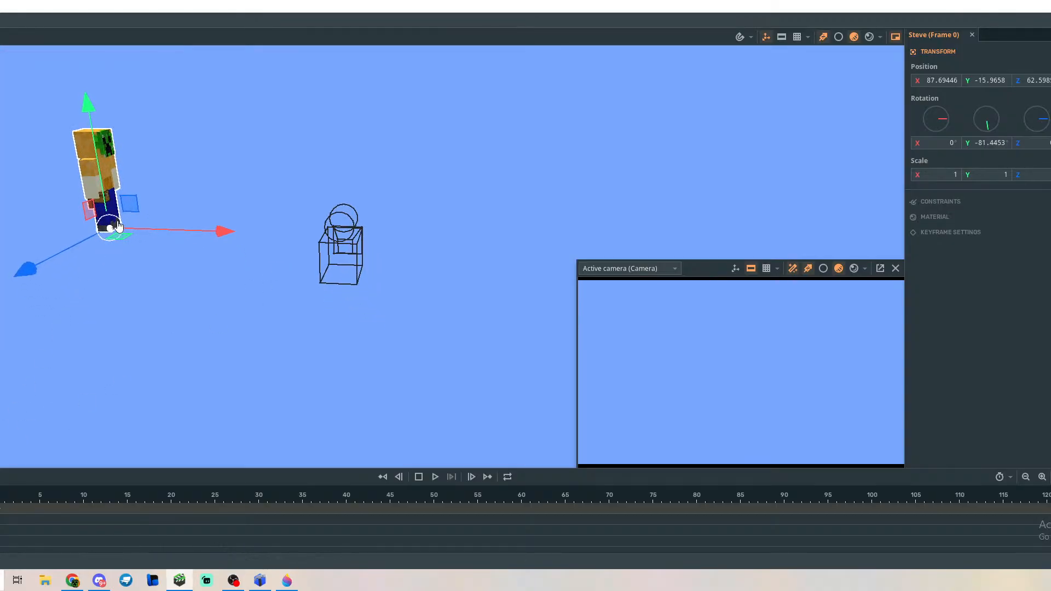
pyautogui.click(505, 241)
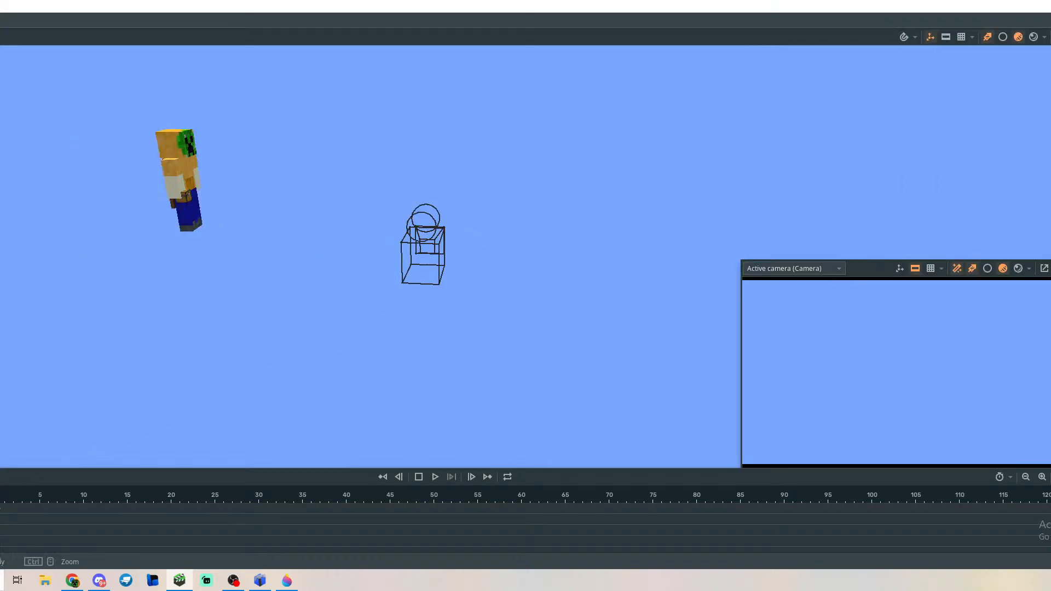
pyautogui.click(1, 541)
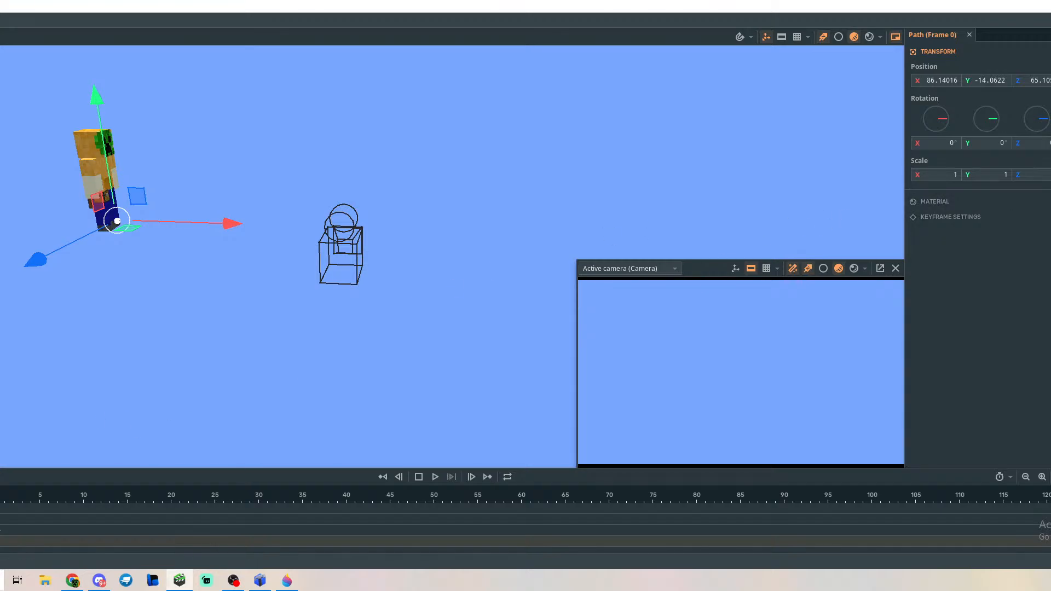
# Add a first point to the path and shift it slightly along the X axis to about 0.35.
pyautogui.click(1050, 175)
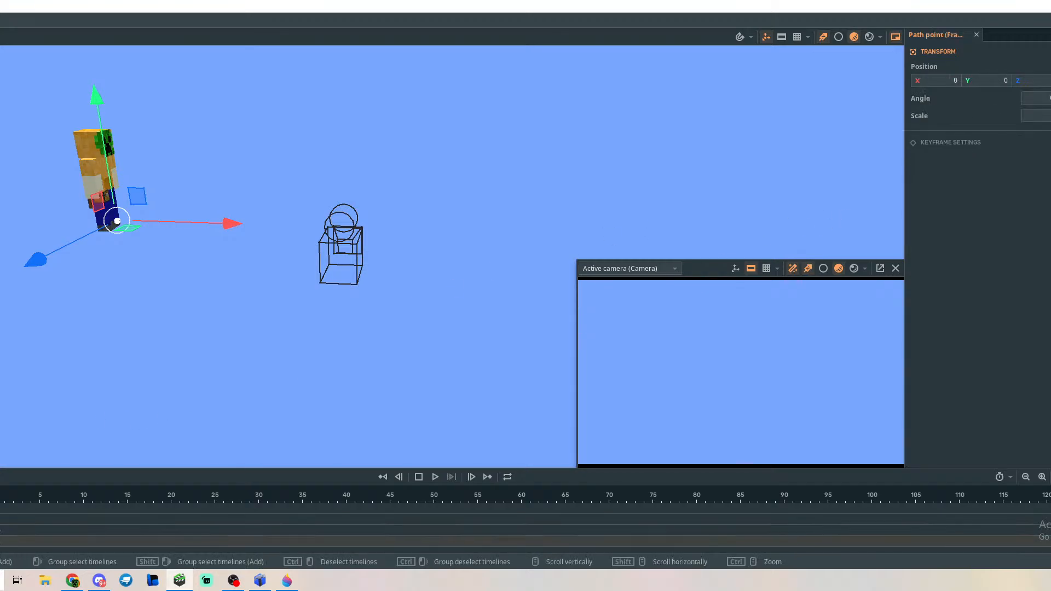
pyautogui.click(1, 541)
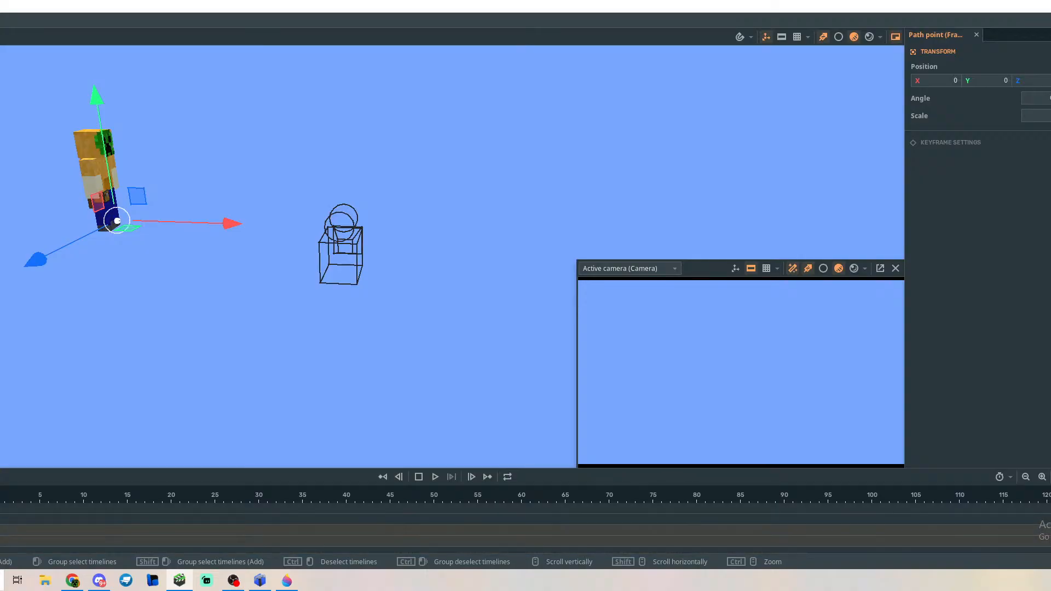
pyautogui.moveTo(230, 225); pyautogui.dragTo(244, 227)
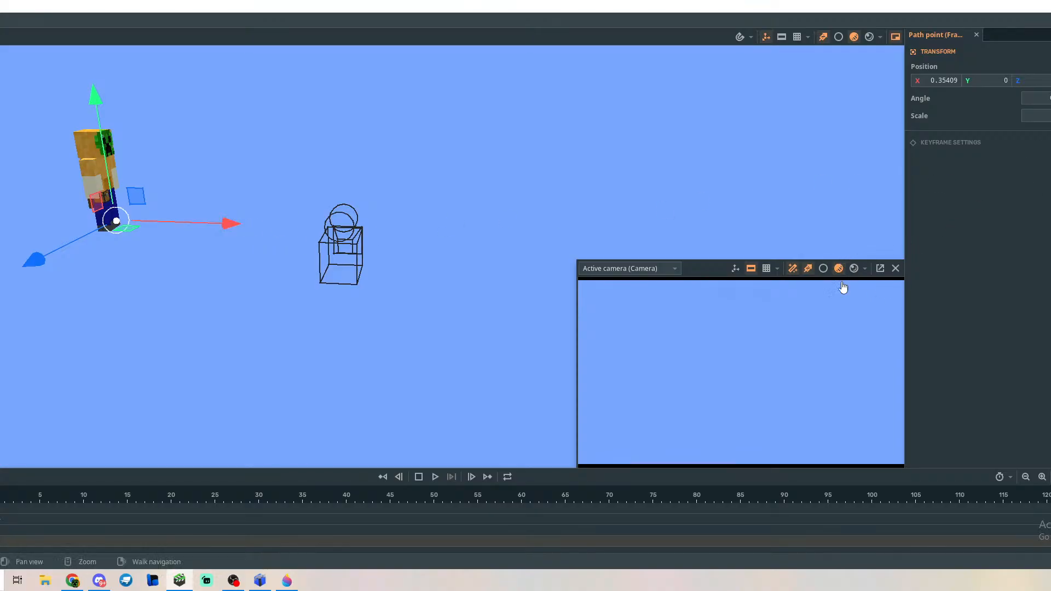
# Add a second point to the path and move it toward the scene camera, to about X -72.60.
pyautogui.click(91, 506)
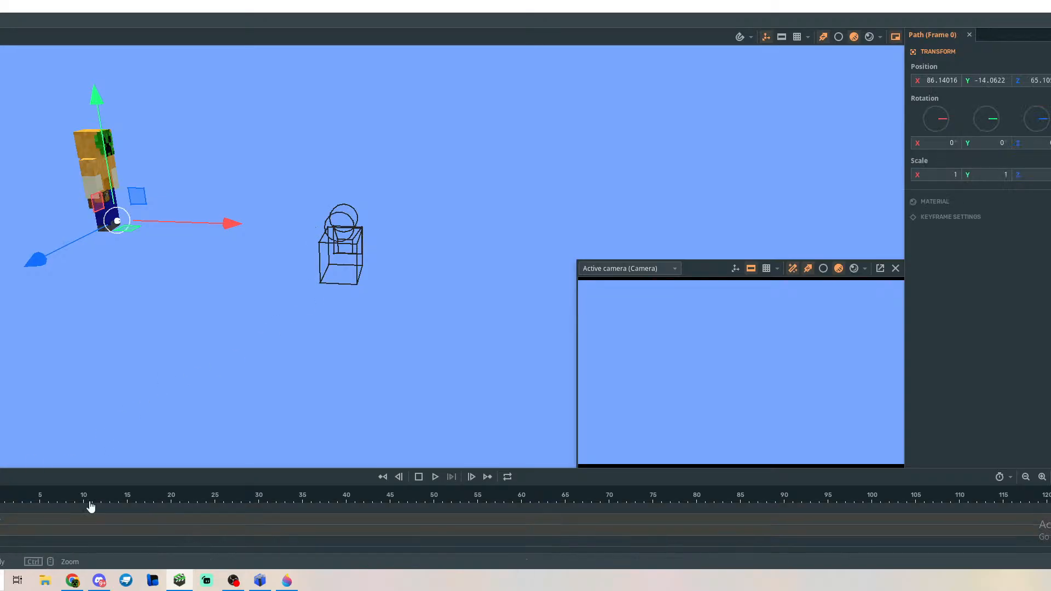
pyautogui.click(1047, 252)
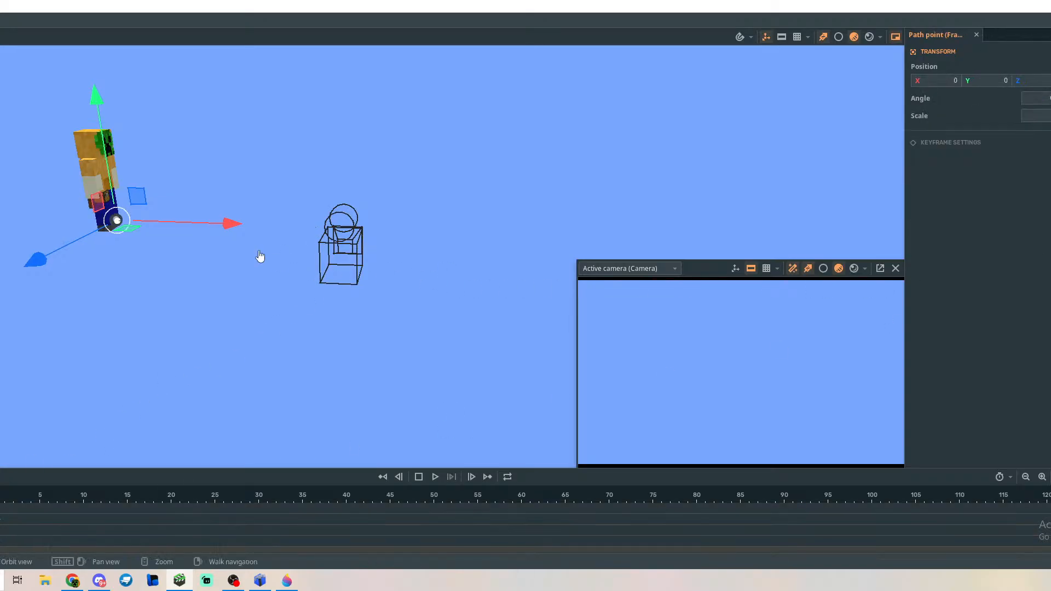
pyautogui.moveTo(232, 228); pyautogui.dragTo(436, 231)
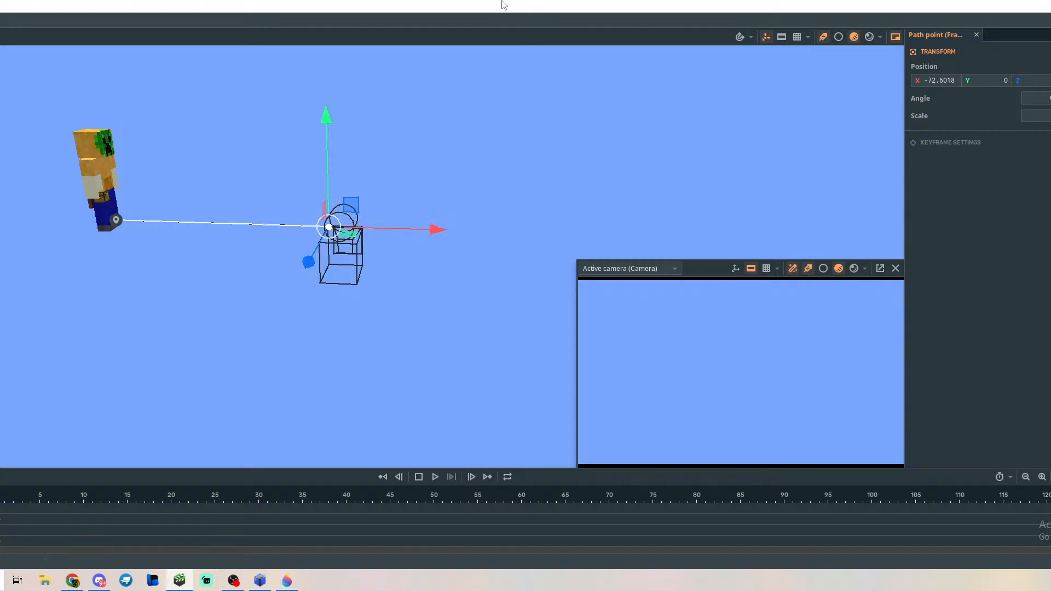
pyautogui.moveTo(492, 187); pyautogui.dragTo(488, 192, button='middle')
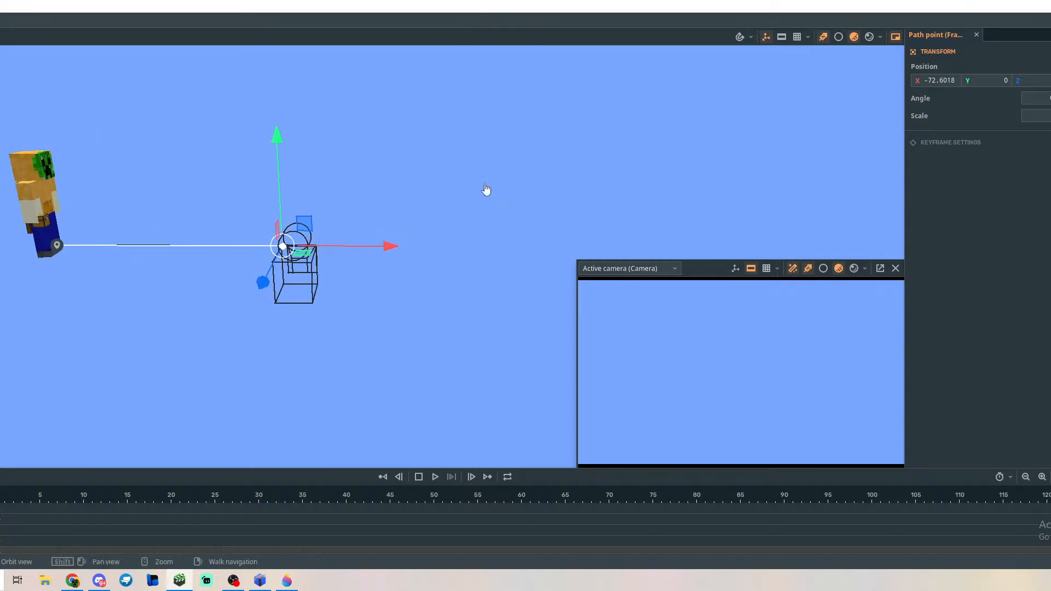
# Parent the character to the path in the timeline hierarchy and set its X, Y and Z position to 0.
pyautogui.click(0, 509)
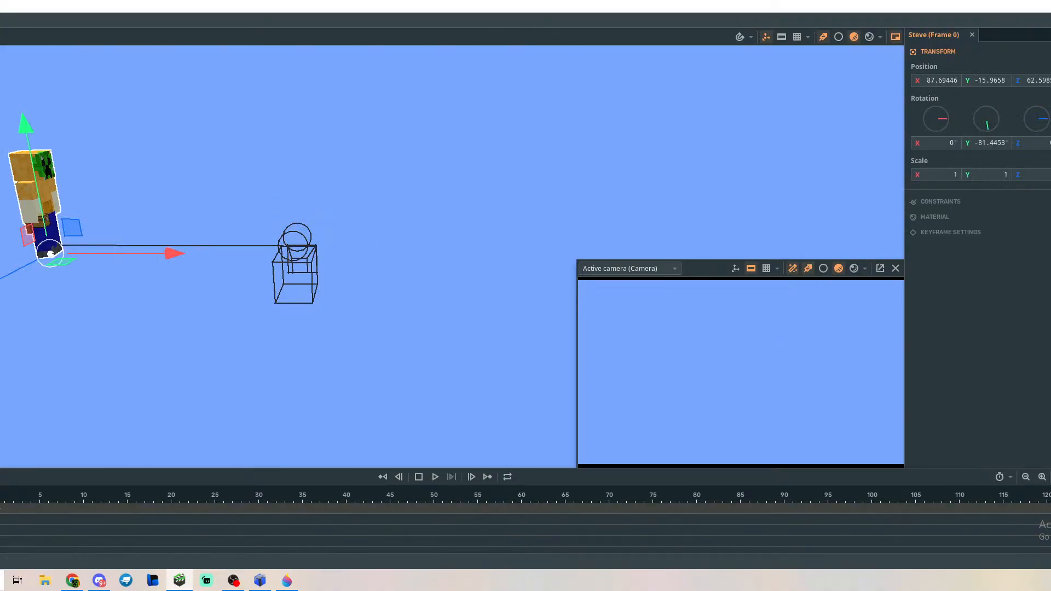
pyautogui.moveTo(0, 508); pyautogui.dragTo(0, 530)
pyautogui.moveTo(664, 199); pyautogui.dragTo(665, 199, button='right')
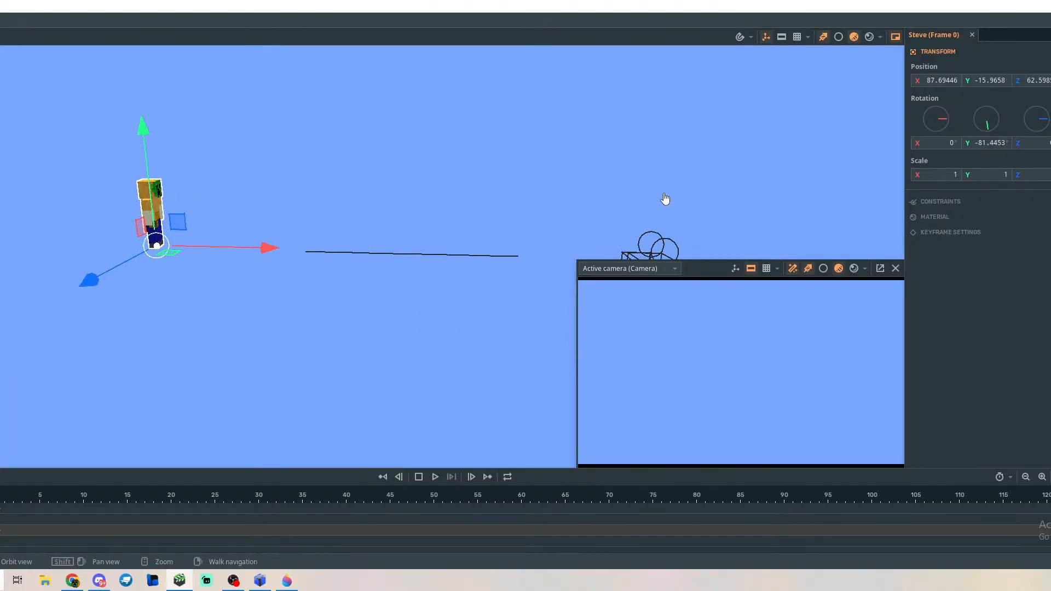
pyautogui.click(944, 81)
pyautogui.write('0')
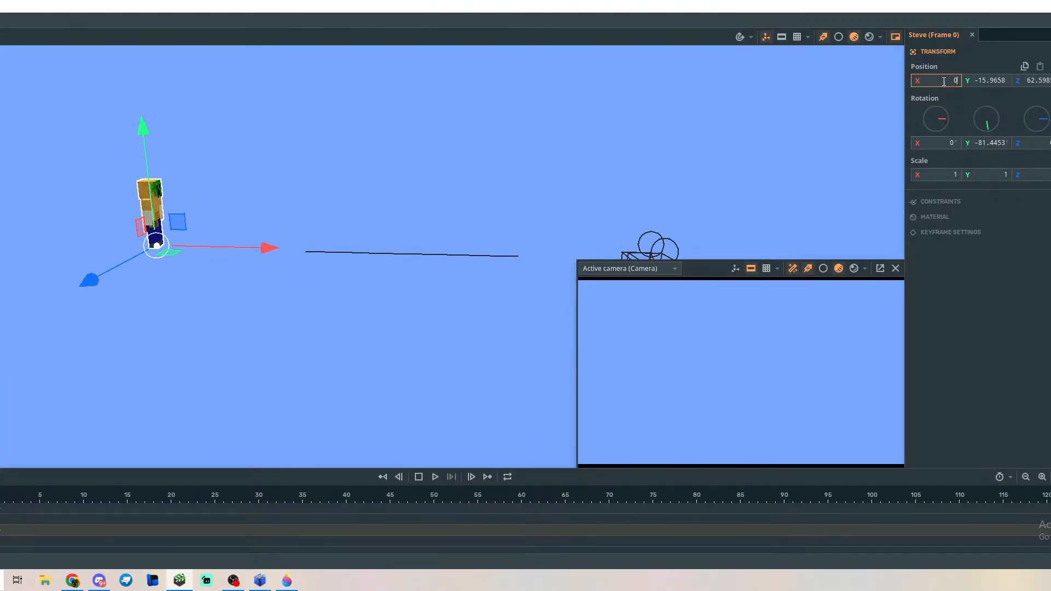
pyautogui.click(1008, 81)
pyautogui.write('0')
pyautogui.click(1039, 81)
pyautogui.write('0')
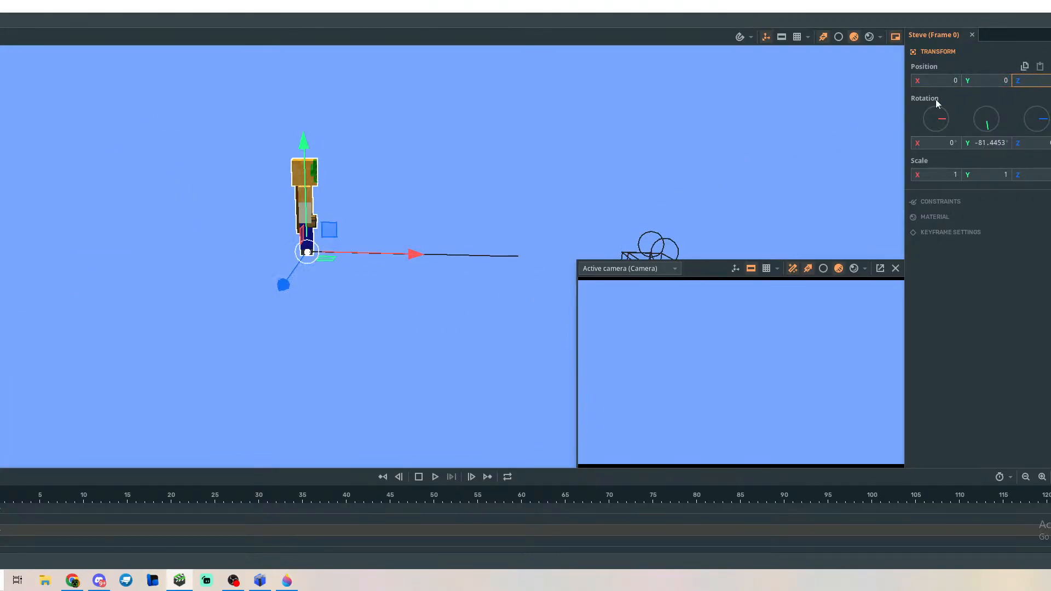
# Play the animation with the character parented to the path, and return to the first frame.
pyautogui.click(617, 188)
pyautogui.moveTo(617, 188); pyautogui.dragTo(649, 190, button='right')
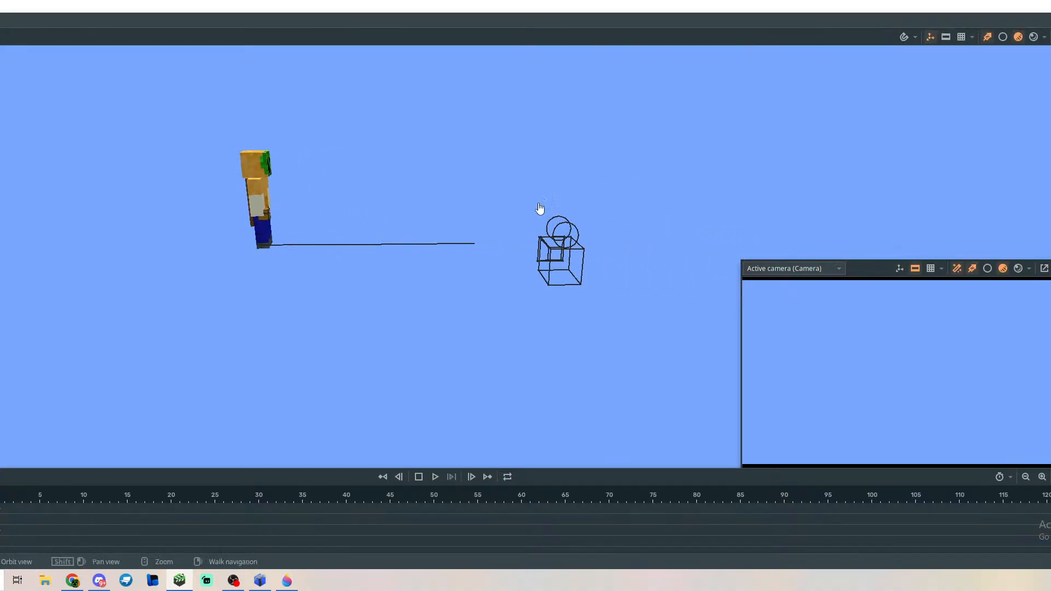
pyautogui.press('space')
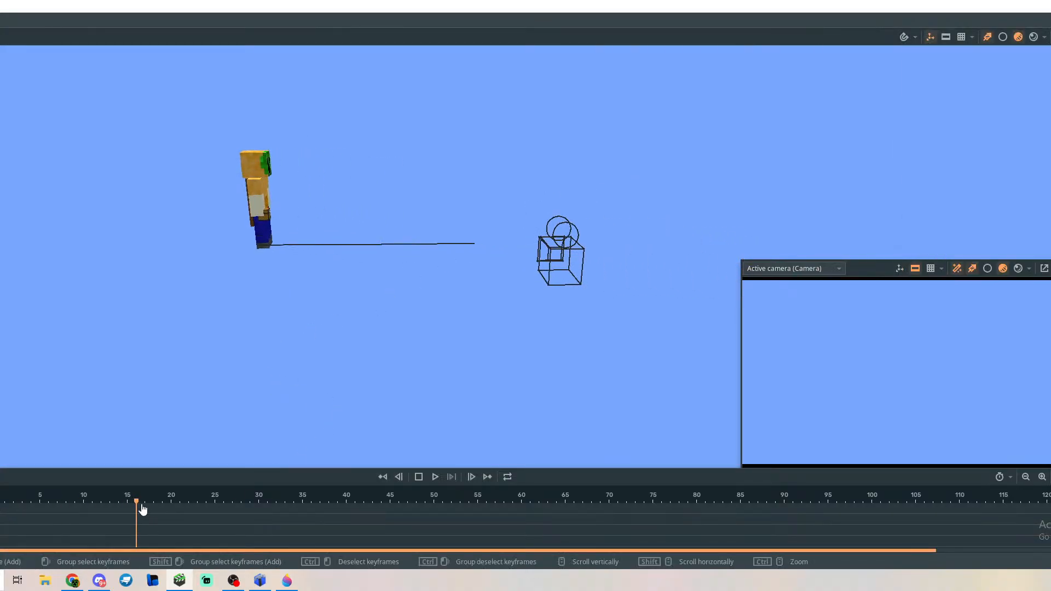
pyautogui.moveTo(139, 505); pyautogui.dragTo(1, 509)
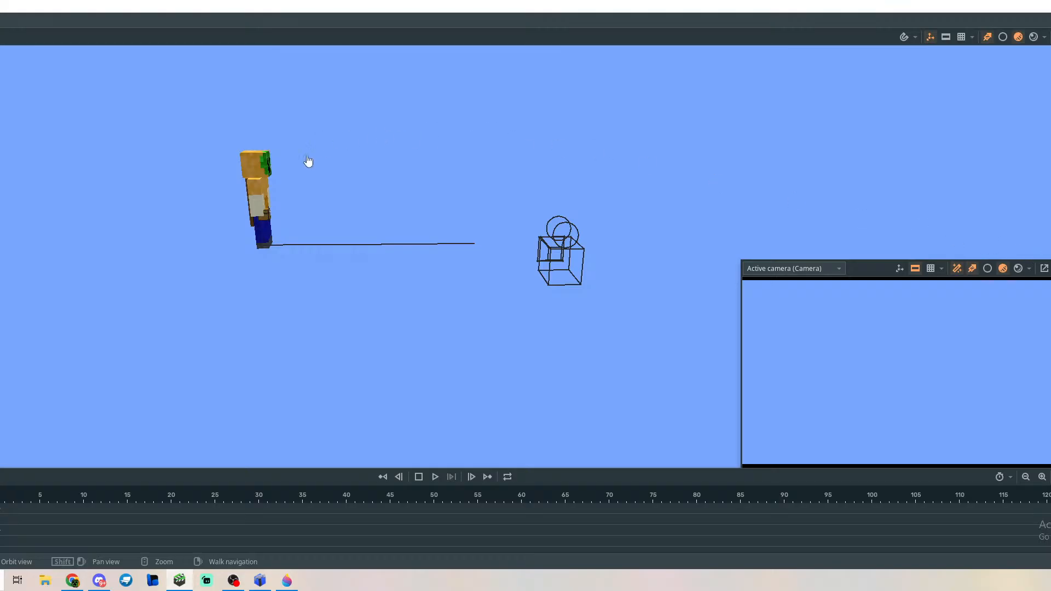
# Expand the character's keyframe settings and look through the available transitions, leaving it on Linear.
pyautogui.click(259, 195)
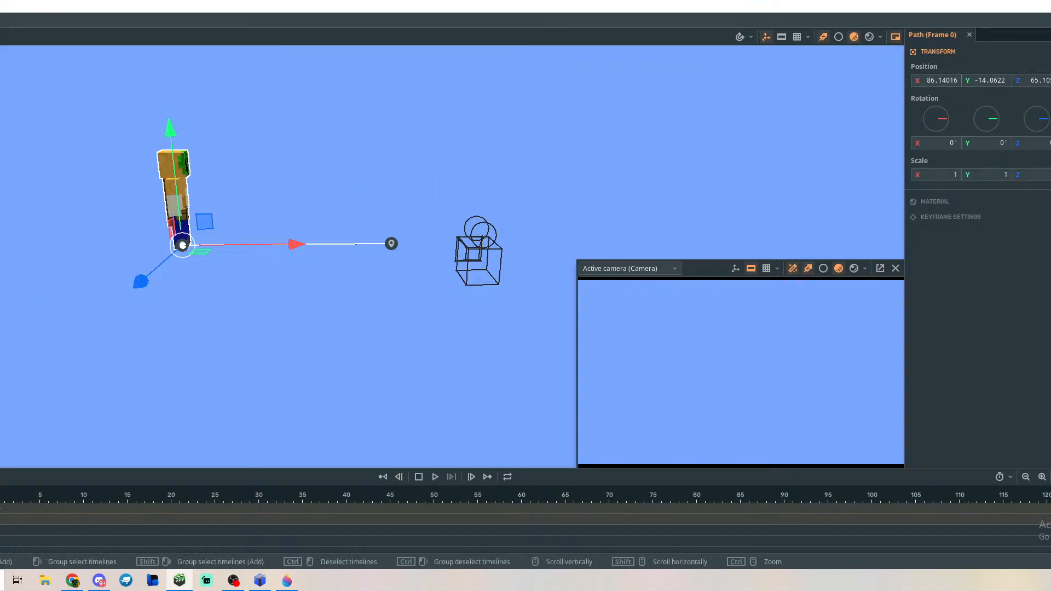
pyautogui.click(2, 530)
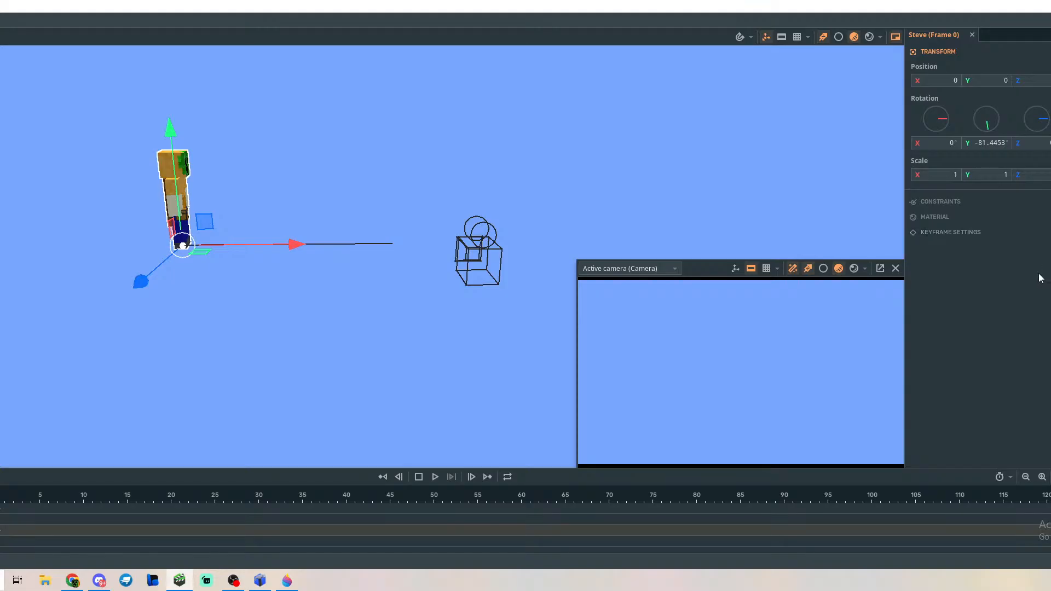
pyautogui.click(949, 233)
pyautogui.click(959, 265)
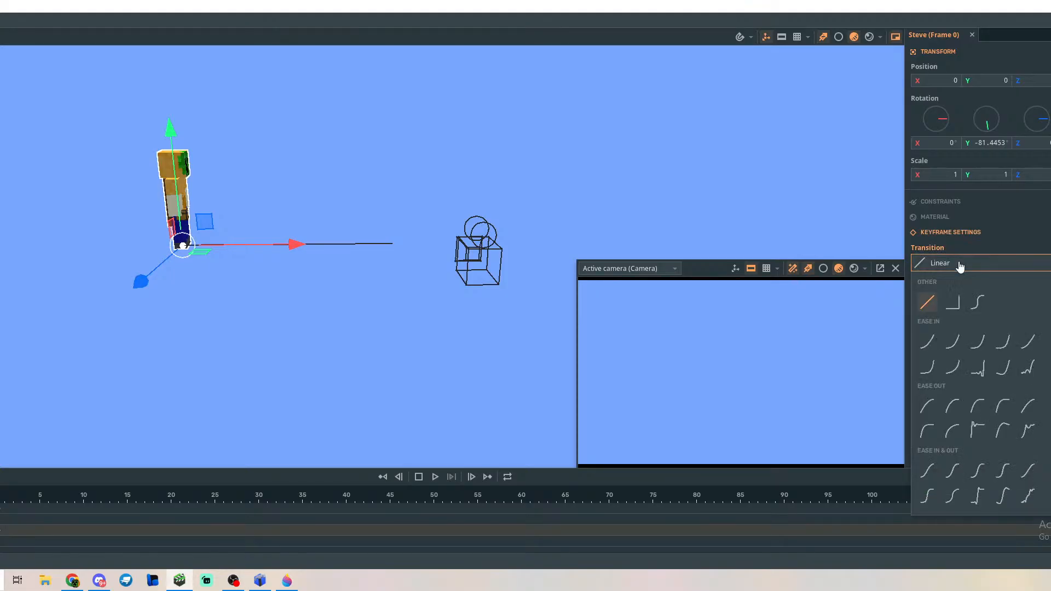
pyautogui.click(960, 265)
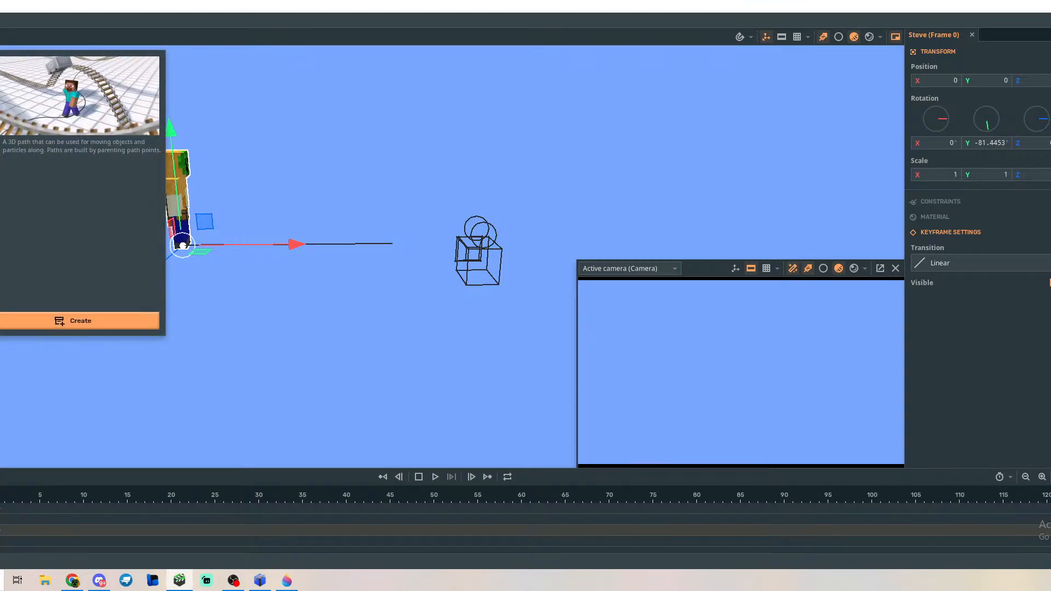
# Look through the skin variants of the human model in the object creation window without creating anything.
pyautogui.click(0, 71)
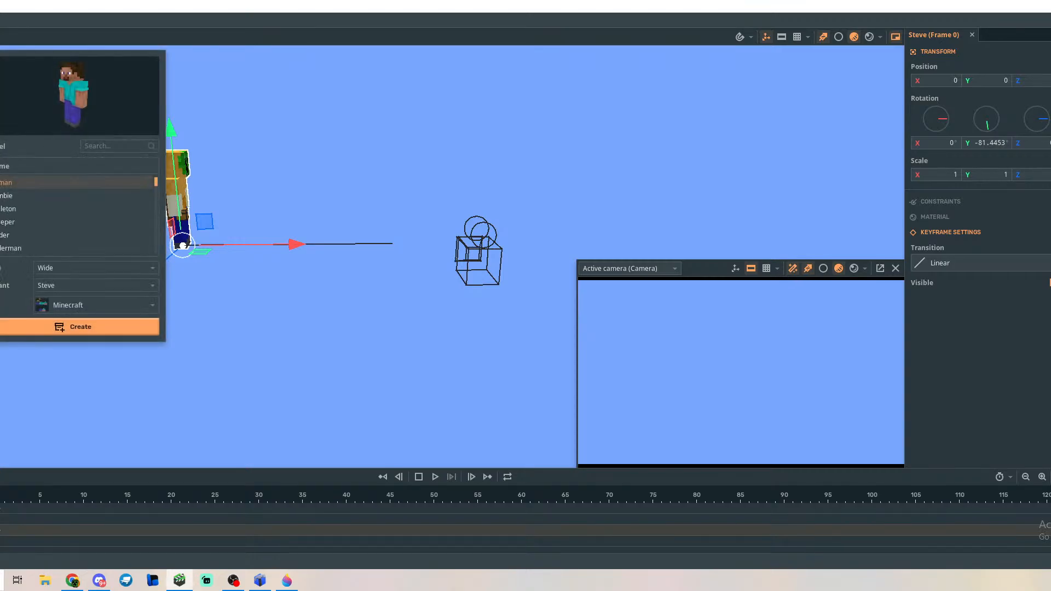
pyautogui.click(78, 285)
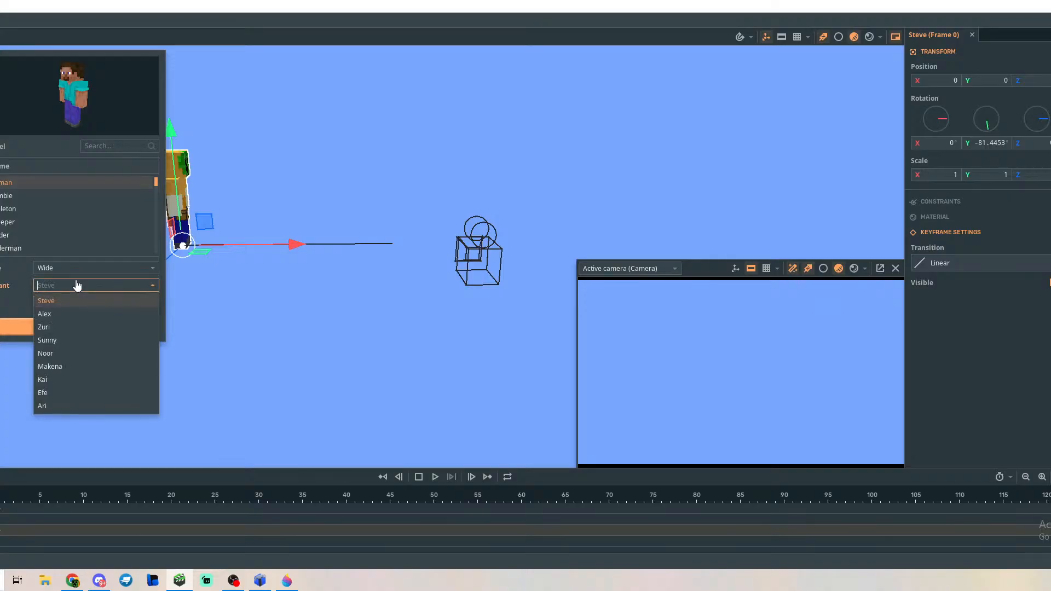
pyautogui.click(72, 270)
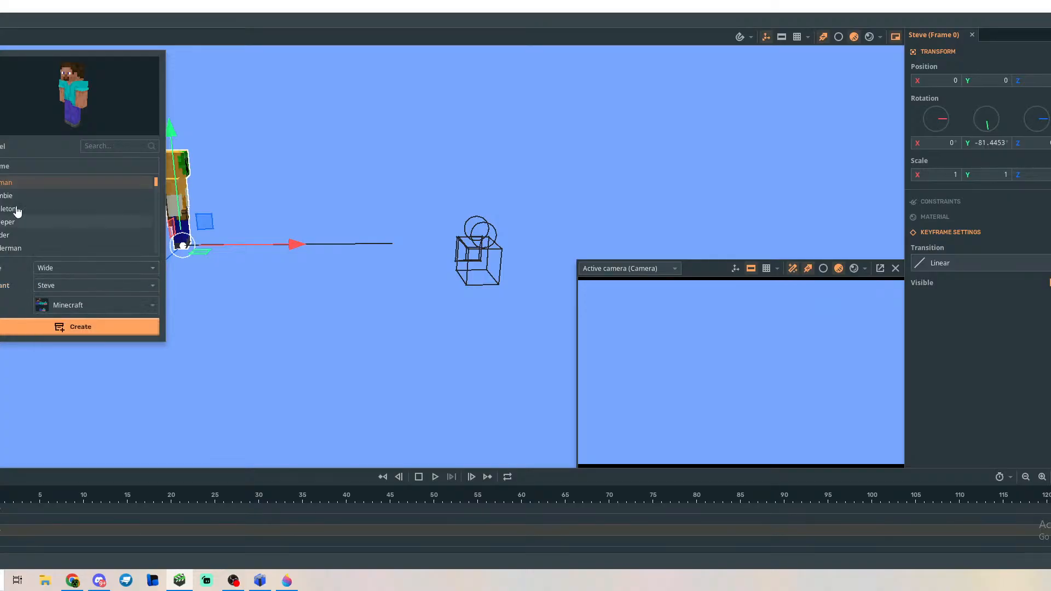
pyautogui.click(0, 71)
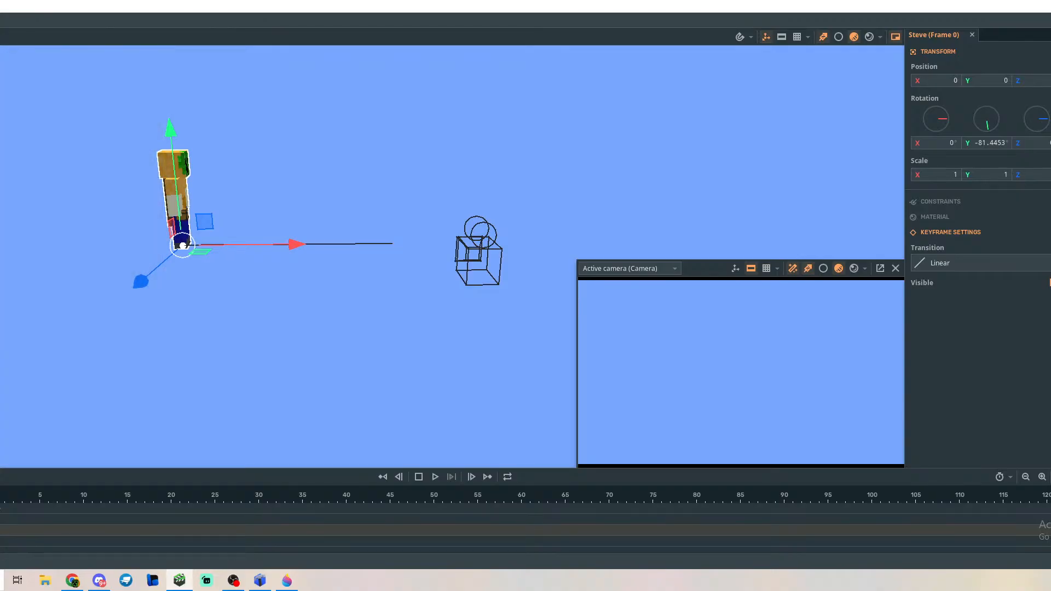
pyautogui.click(0, 20)
pyautogui.moveTo(0, 20)
pyautogui.click(62, 201)
# Turn on snapping and move the path with its parented character along the X axis to 73.
pyautogui.click(741, 39)
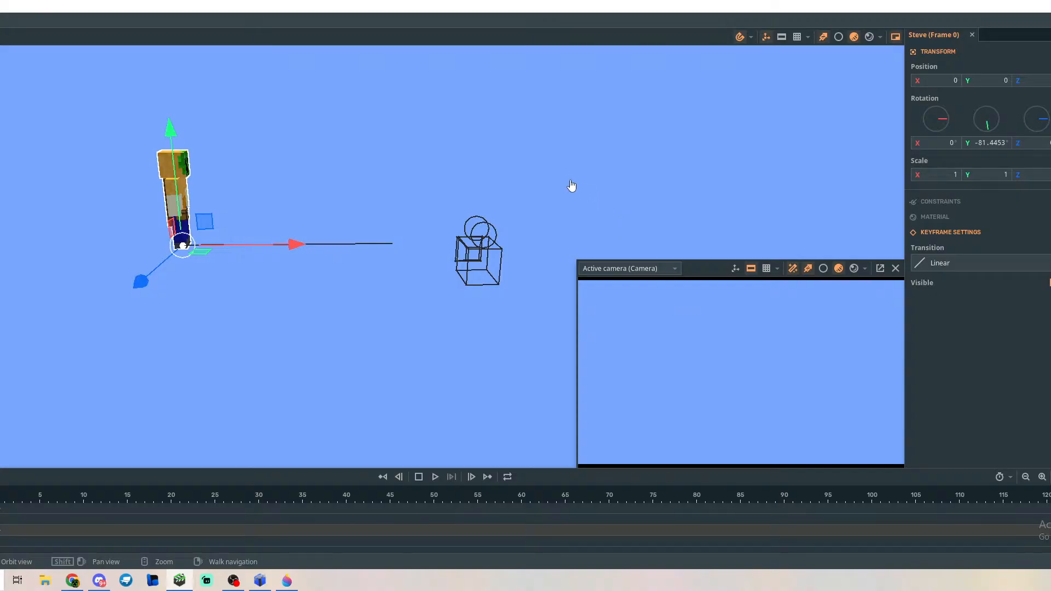
pyautogui.moveTo(558, 194); pyautogui.dragTo(531, 225, button='right')
pyautogui.press('d')
pyautogui.press('w')
pyautogui.press('a')
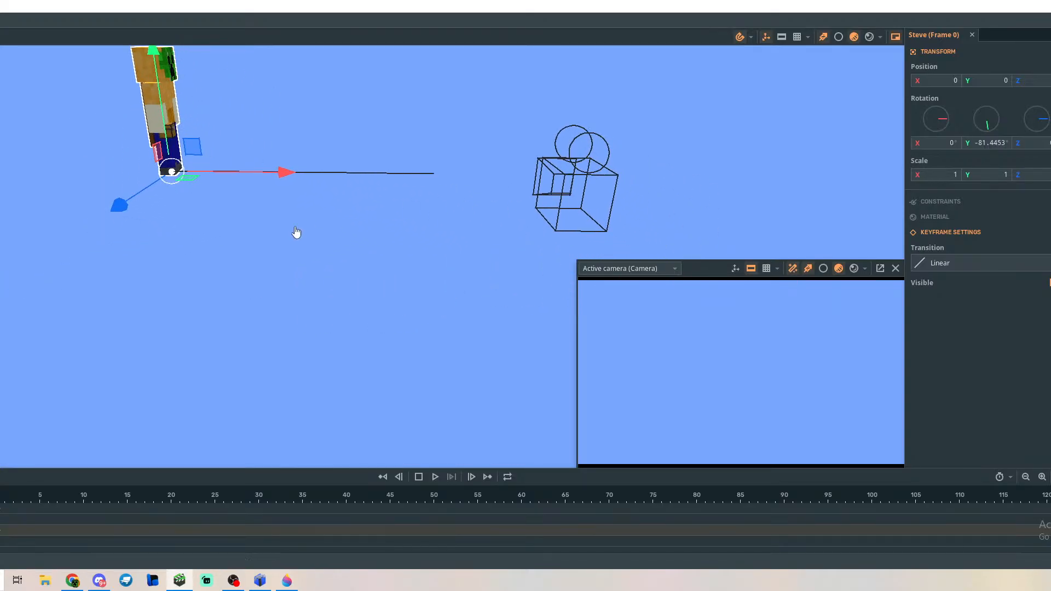
pyautogui.click(274, 189)
pyautogui.click(295, 172)
pyautogui.moveTo(262, 179); pyautogui.dragTo(351, 176)
# Try moving the second path point's keyframe to frame 54, play the animation, and return the keyframe to the start.
pyautogui.click(482, 175)
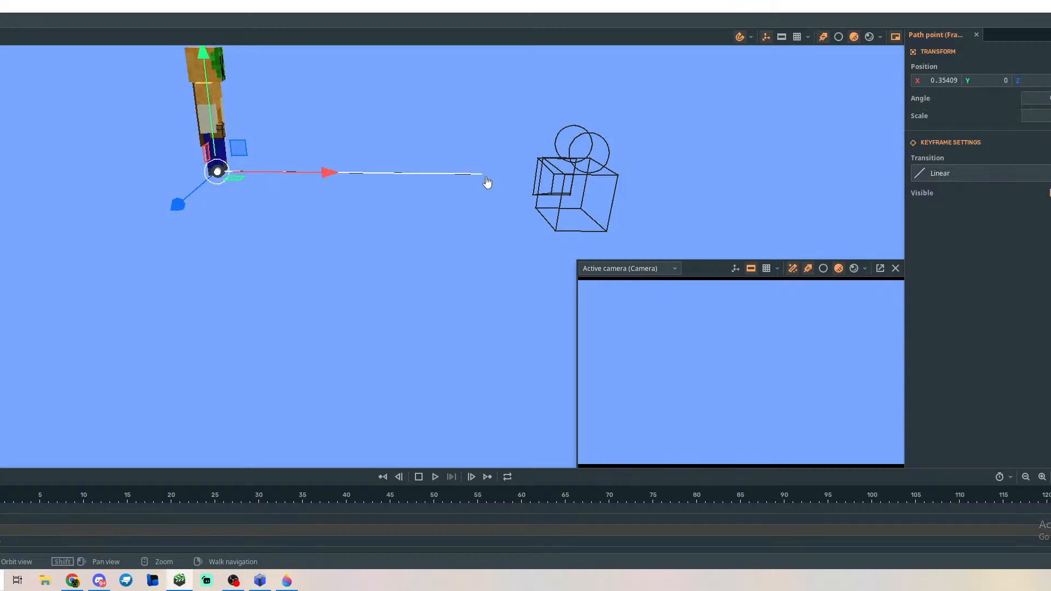
pyautogui.click(1, 541)
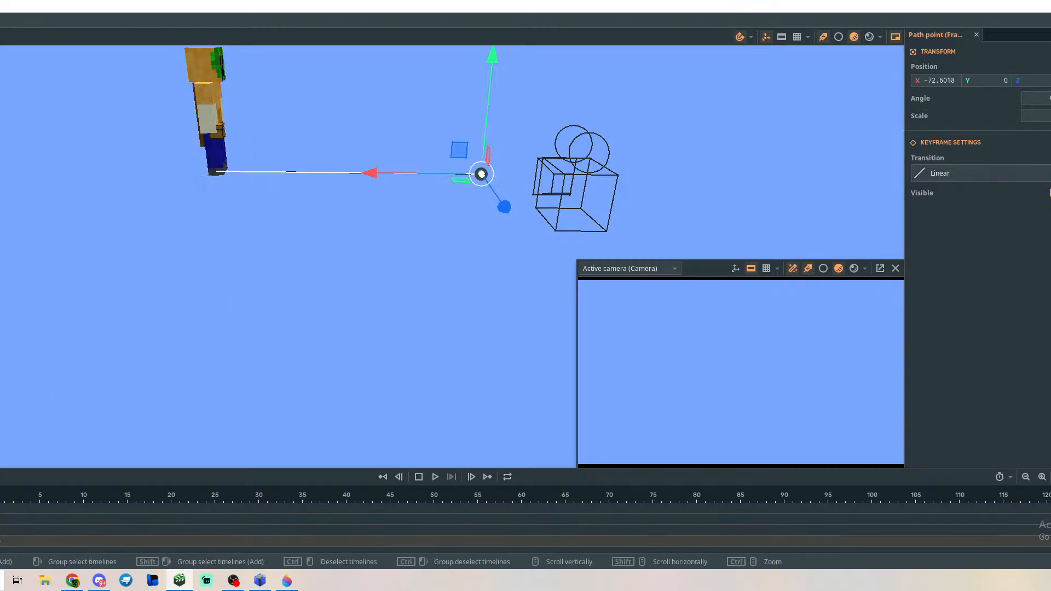
pyautogui.moveTo(2, 541); pyautogui.dragTo(467, 537)
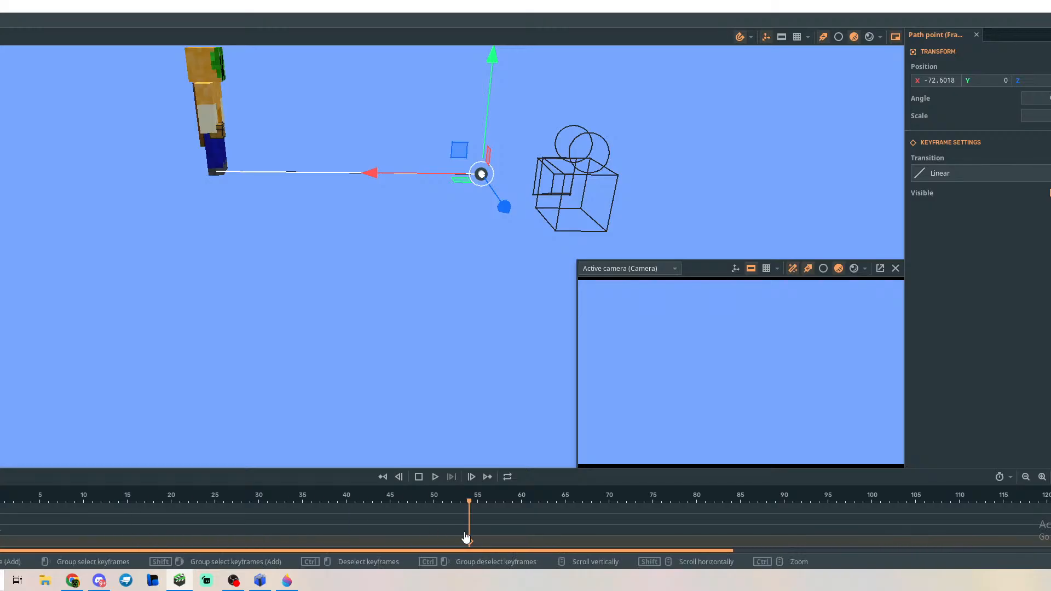
pyautogui.moveTo(469, 500); pyautogui.dragTo(29, 519)
pyautogui.click(435, 477)
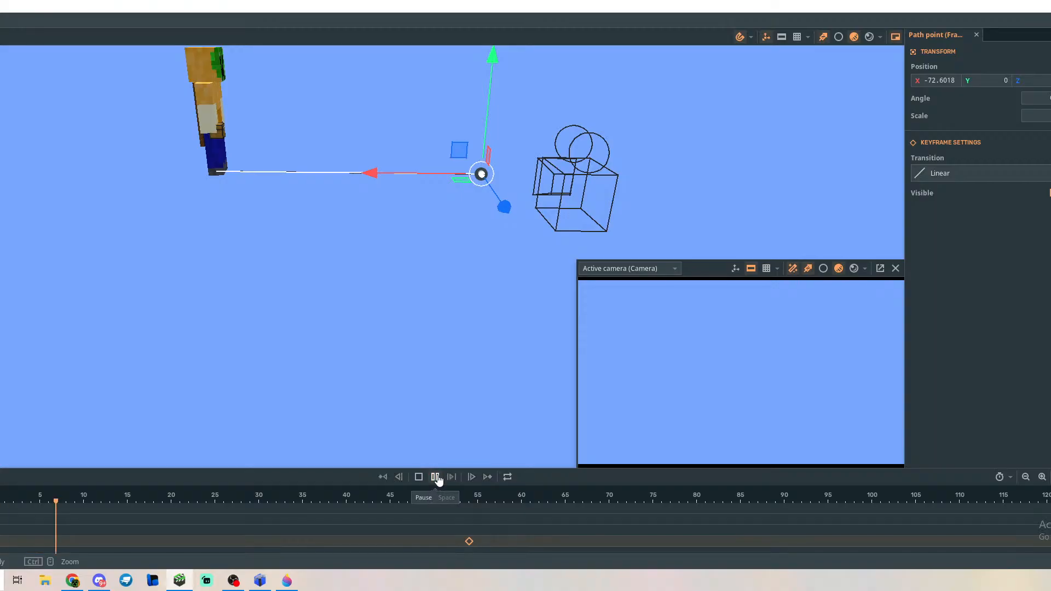
pyautogui.moveTo(471, 542); pyautogui.dragTo(11, 537)
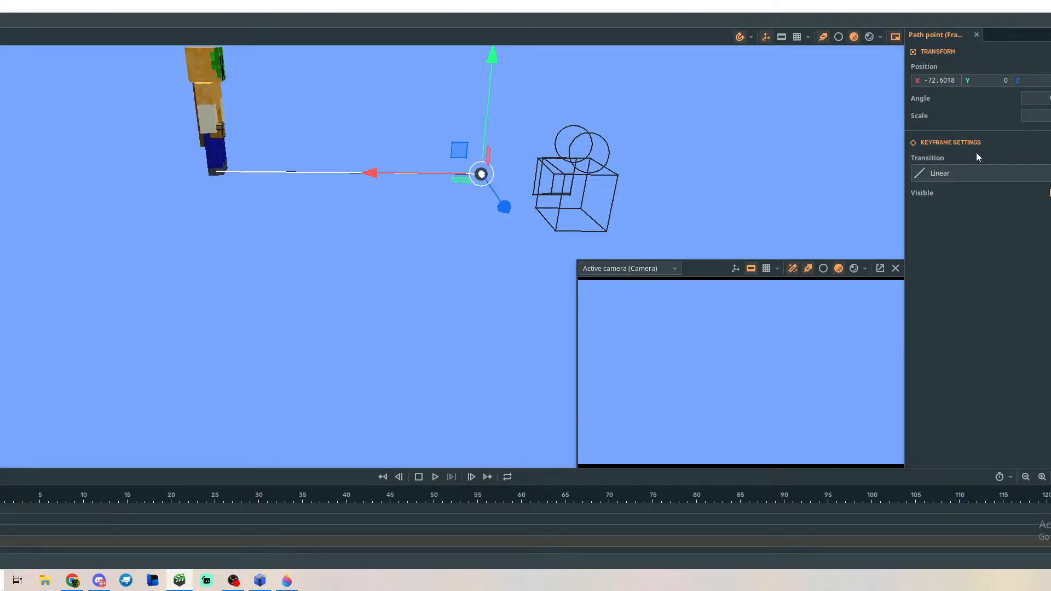
# Select the whole character and set the path as its Follow path constraint.
pyautogui.click(207, 107)
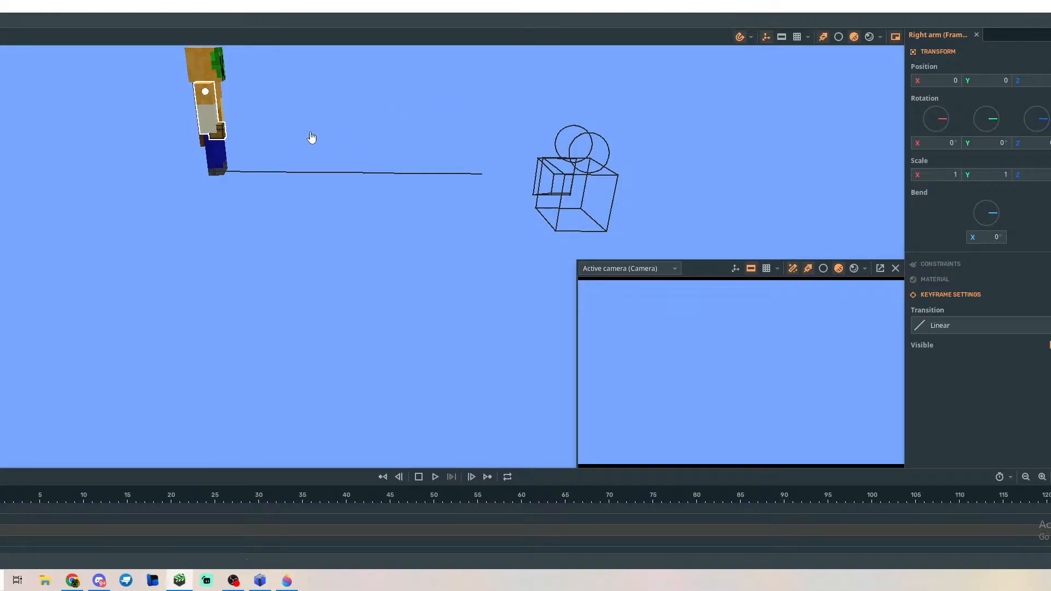
pyautogui.click(296, 171)
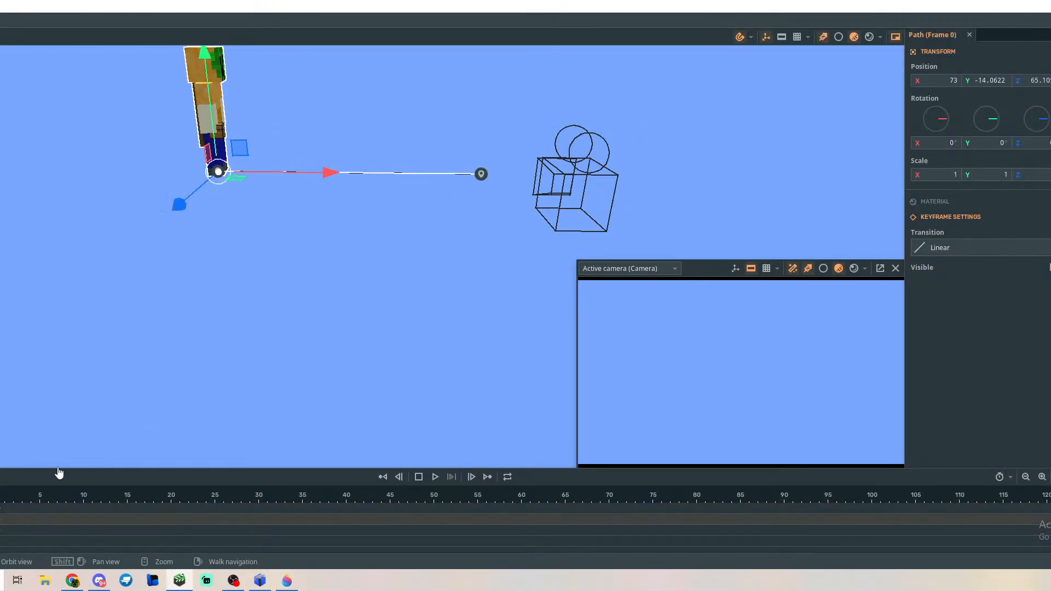
pyautogui.click(3, 530)
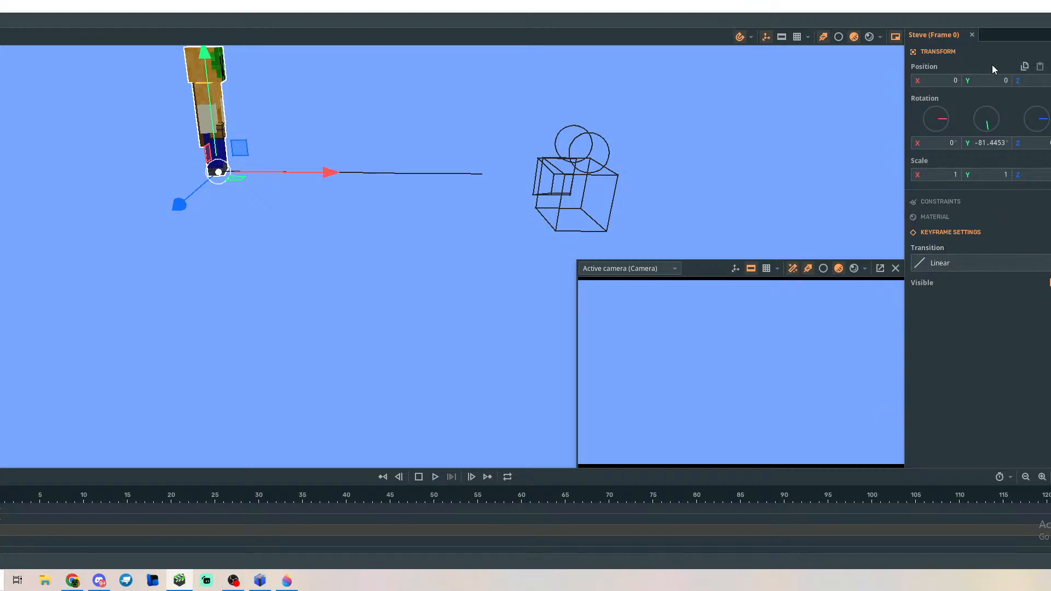
pyautogui.click(962, 204)
pyautogui.click(967, 221)
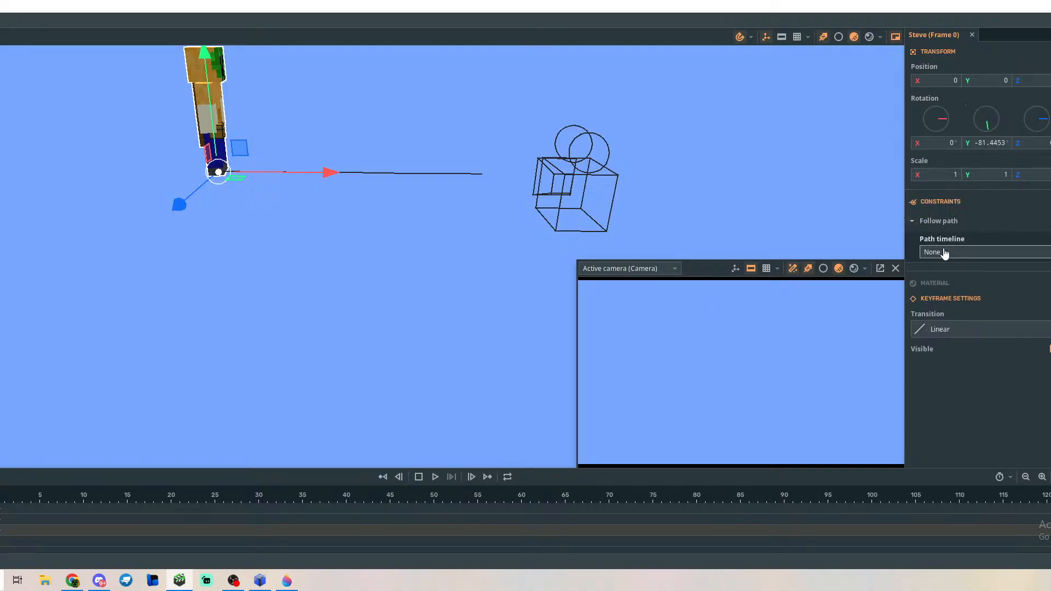
pyautogui.click(952, 251)
pyautogui.click(956, 281)
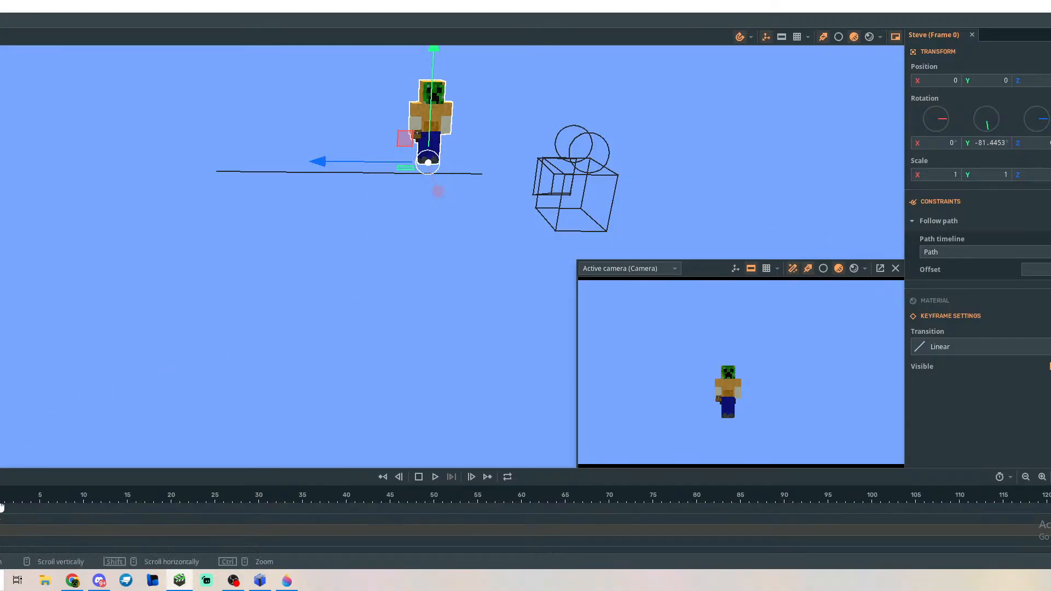
# Play the animation from the start to check whether the character follows the path, and return to frame 0.
pyautogui.moveTo(16, 501)
pyautogui.mouseDown()
pyautogui.moveTo(241, 502)
pyautogui.moveTo(3, 503)
pyautogui.mouseUp()
pyautogui.click(434, 477)
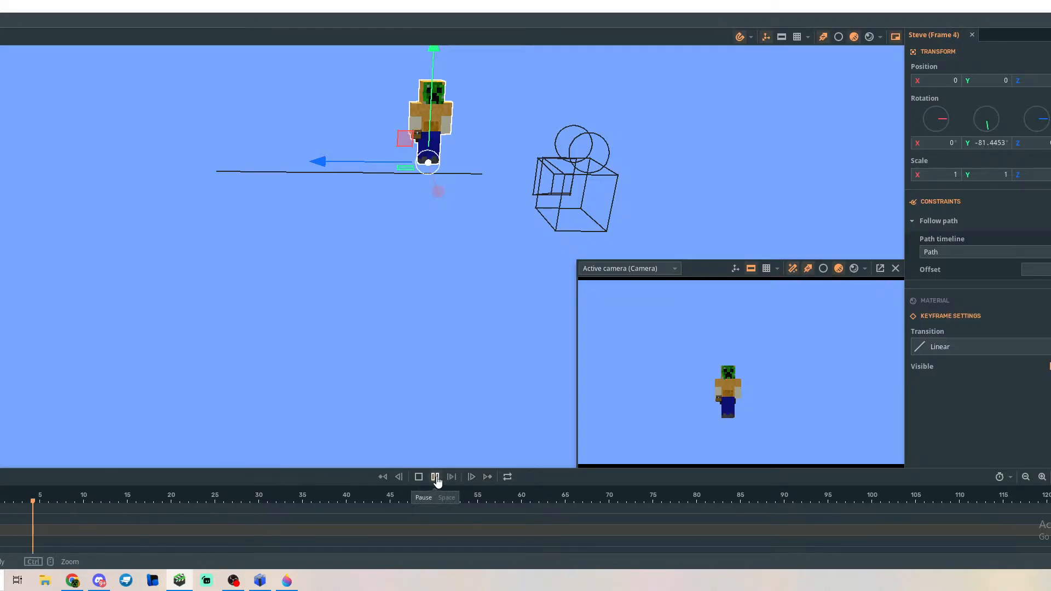
pyautogui.click(434, 477)
pyautogui.moveTo(164, 507); pyautogui.dragTo(3, 502)
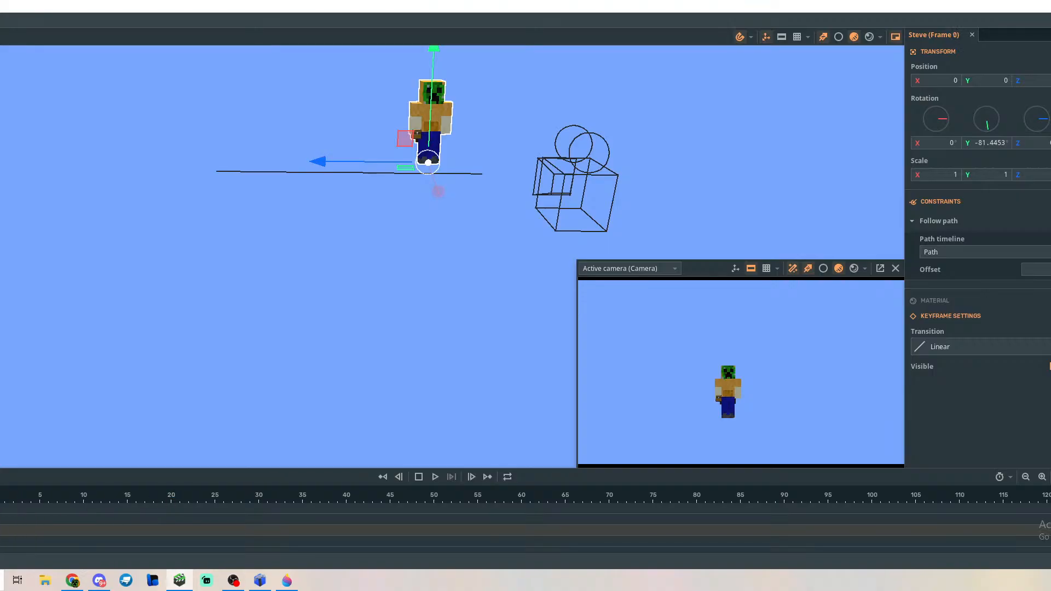
# Try moving the second path point's keyframe to frame 31 and play the animation from the start.
pyautogui.moveTo(4, 547); pyautogui.dragTo(268, 541)
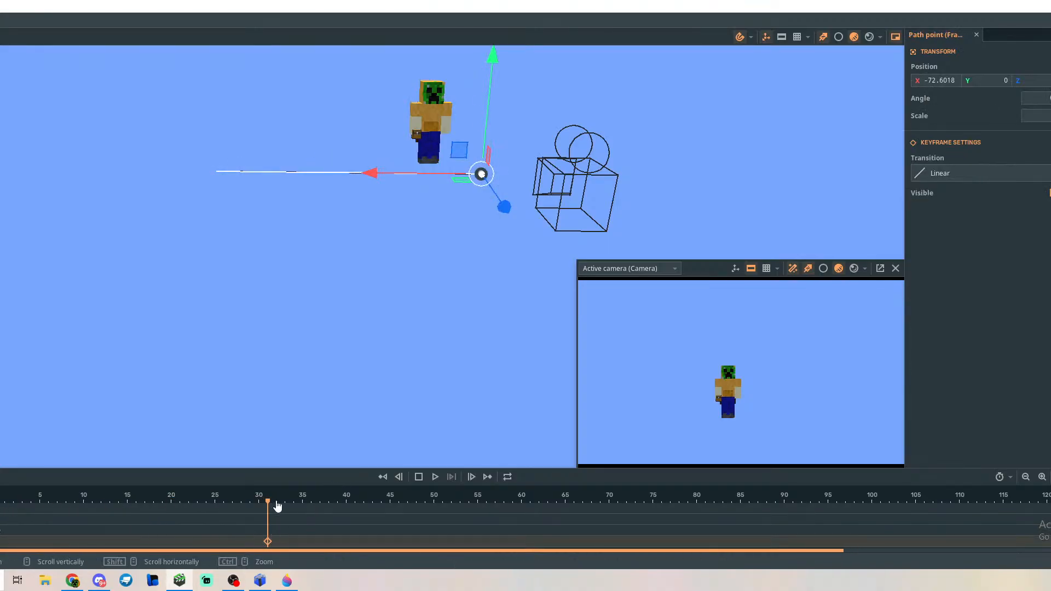
pyautogui.moveTo(270, 504); pyautogui.dragTo(1, 506)
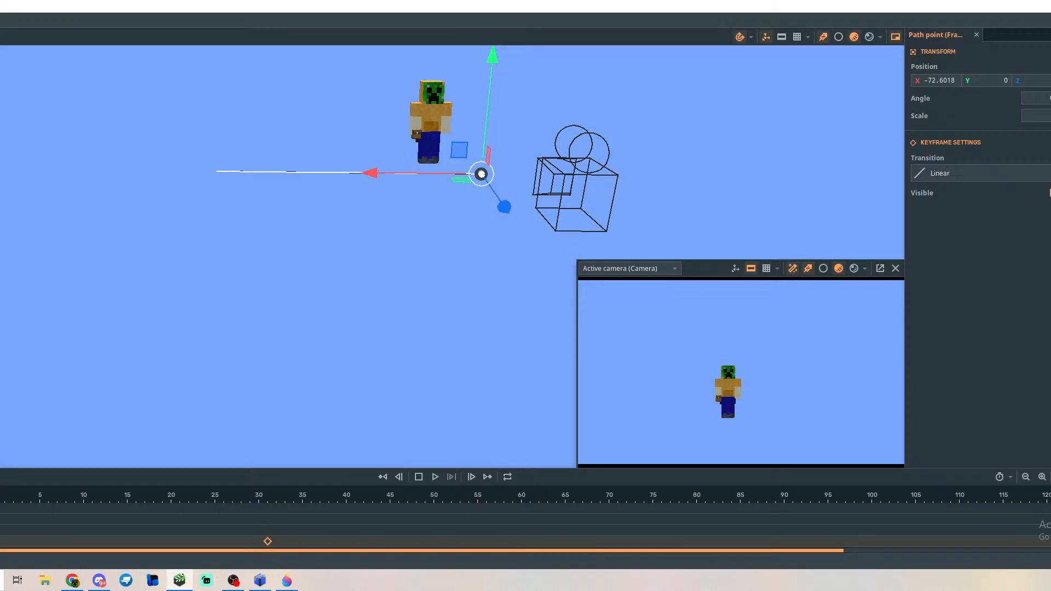
pyautogui.click(436, 477)
pyautogui.click(436, 479)
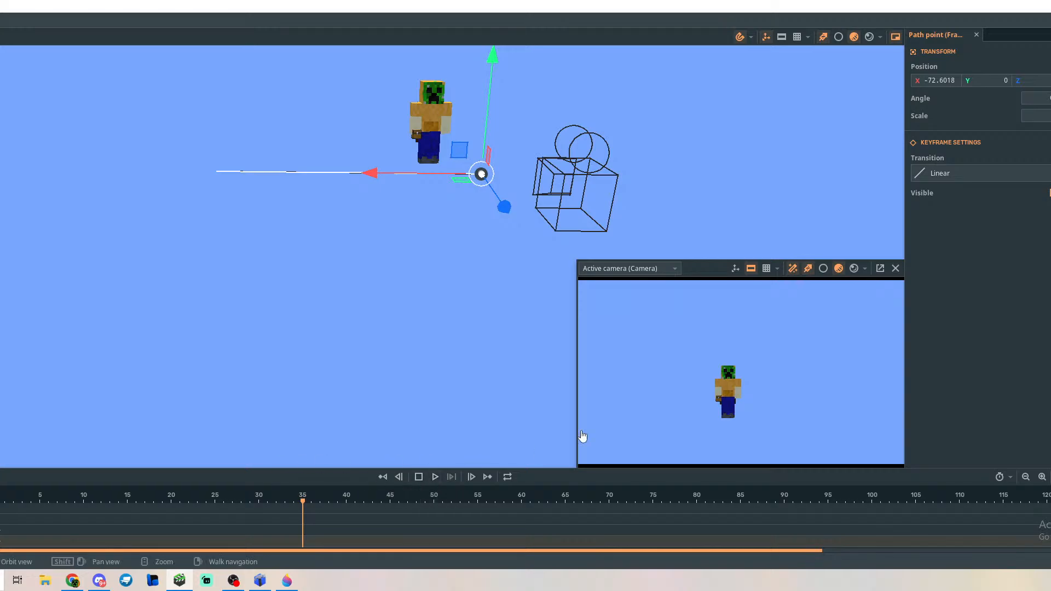
# Take the character out of the path's hierarchy while keeping its Follow path constraint, and play the animation from the start.
pyautogui.click(428, 118)
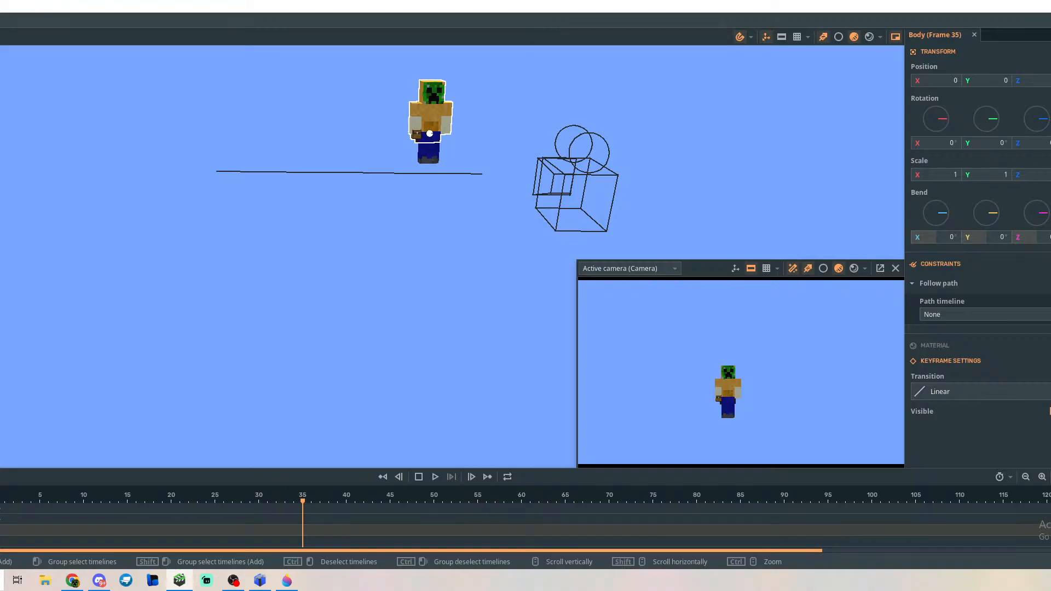
pyautogui.click(1, 520)
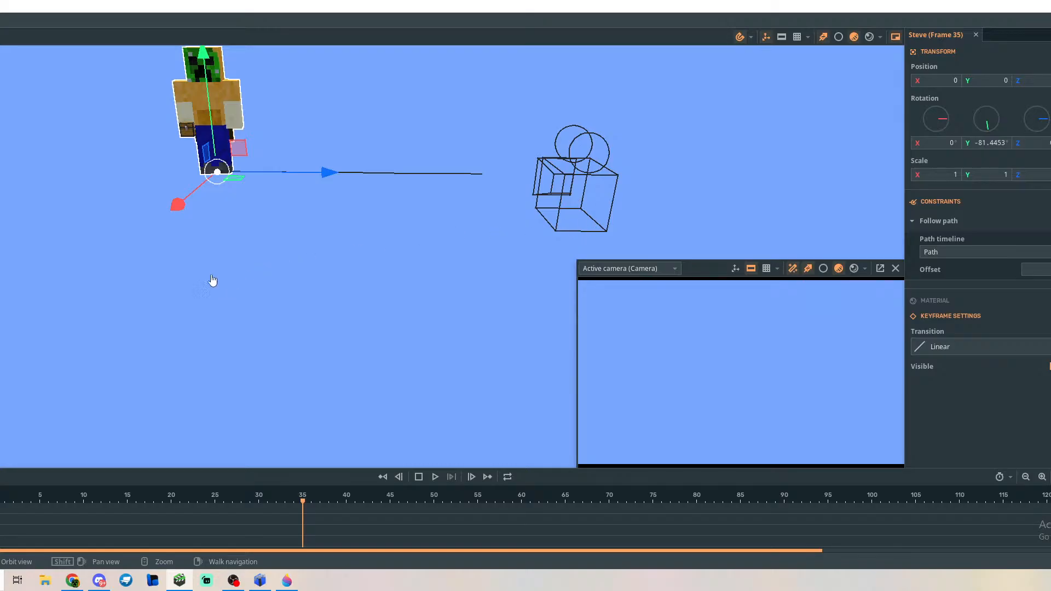
pyautogui.moveTo(307, 507); pyautogui.dragTo(11, 515)
pyautogui.click(434, 478)
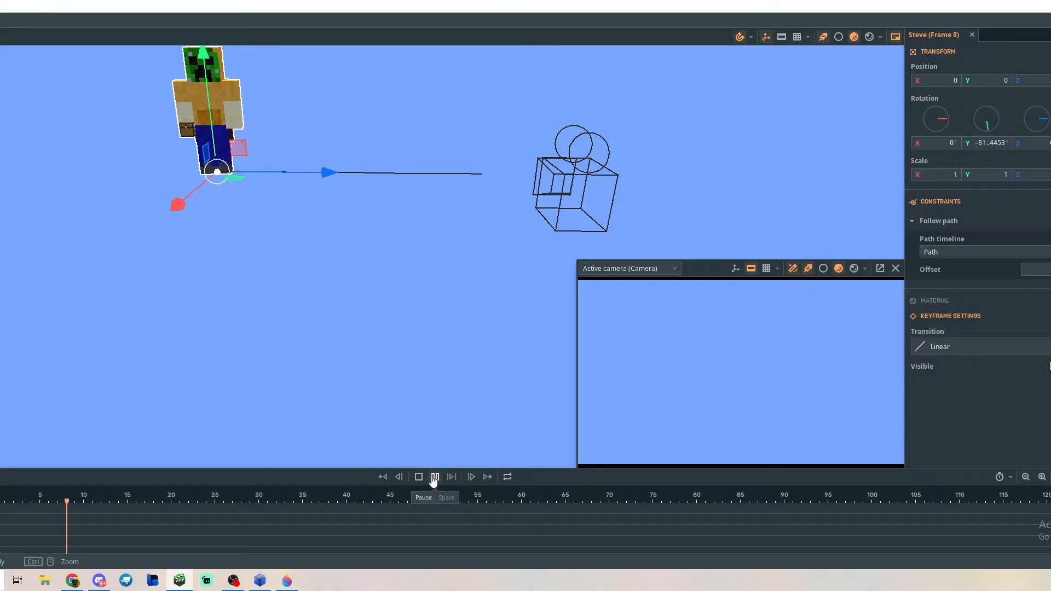
# Stop the playback and inspect the settings of the path, its first point and the whole character.
pyautogui.click(419, 476)
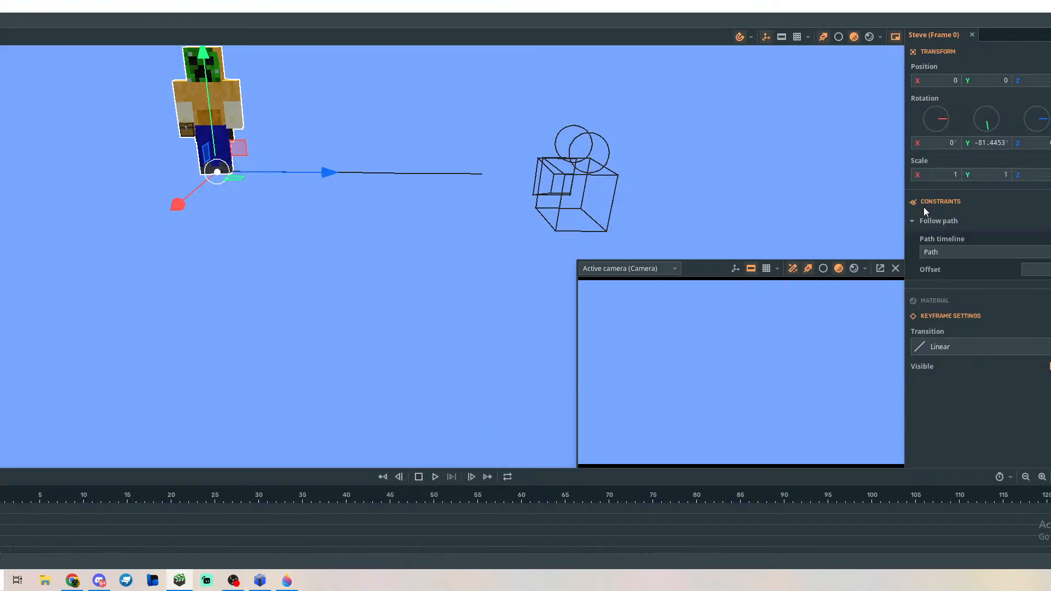
pyautogui.click(1021, 253)
pyautogui.click(1001, 239)
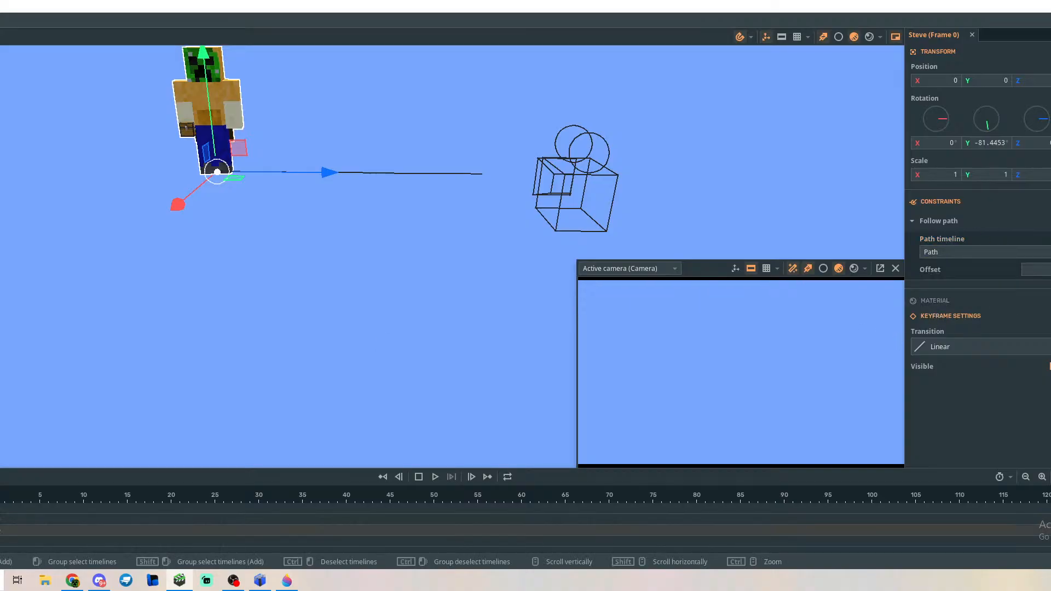
pyautogui.click(1, 520)
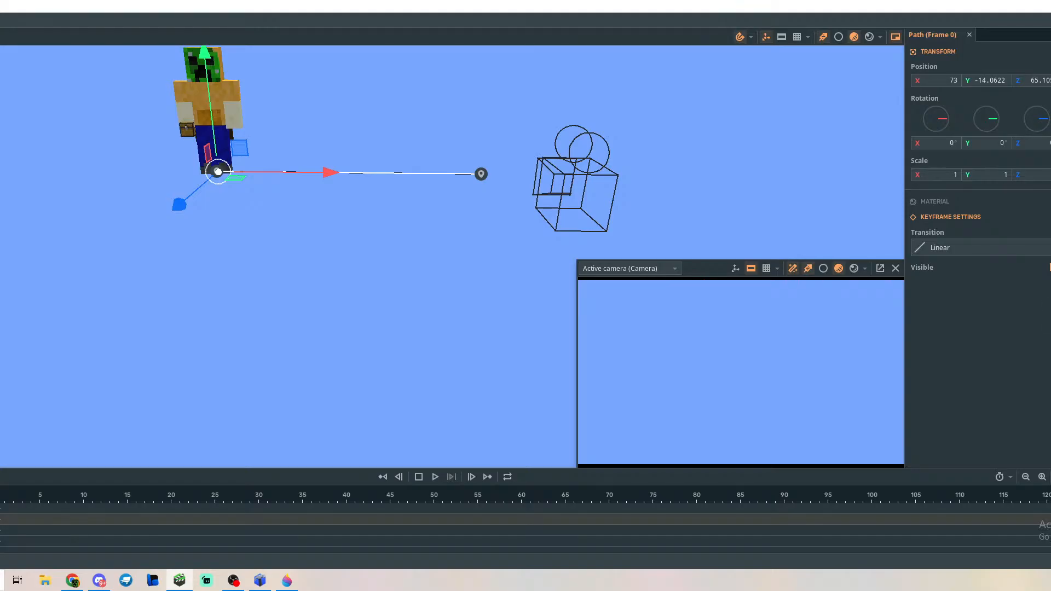
pyautogui.click(2, 550)
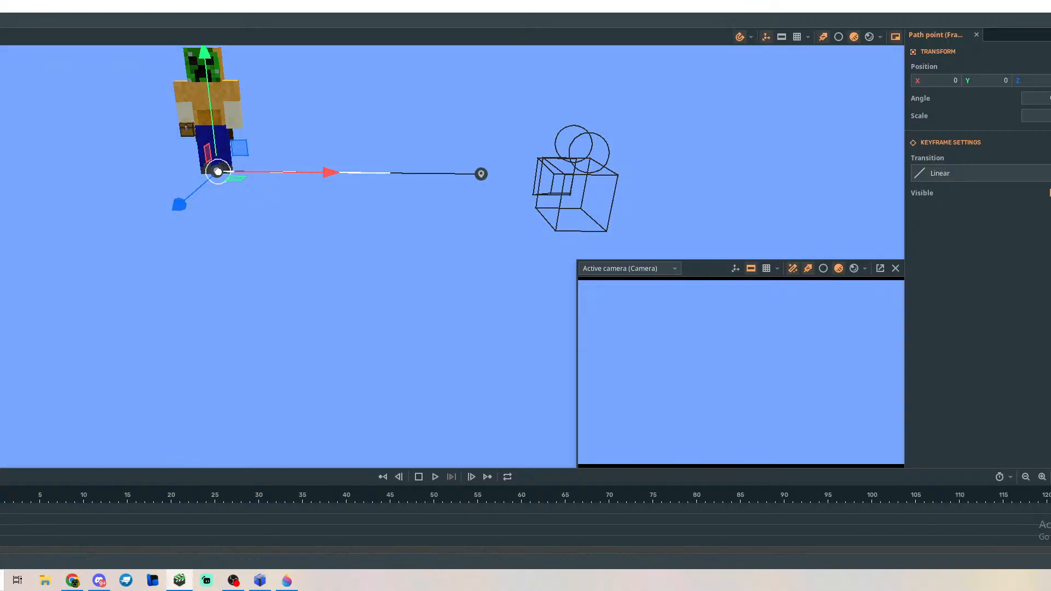
pyautogui.click(103, 429)
pyautogui.moveTo(431, 312); pyautogui.dragTo(426, 261, button='right')
pyautogui.press('d')
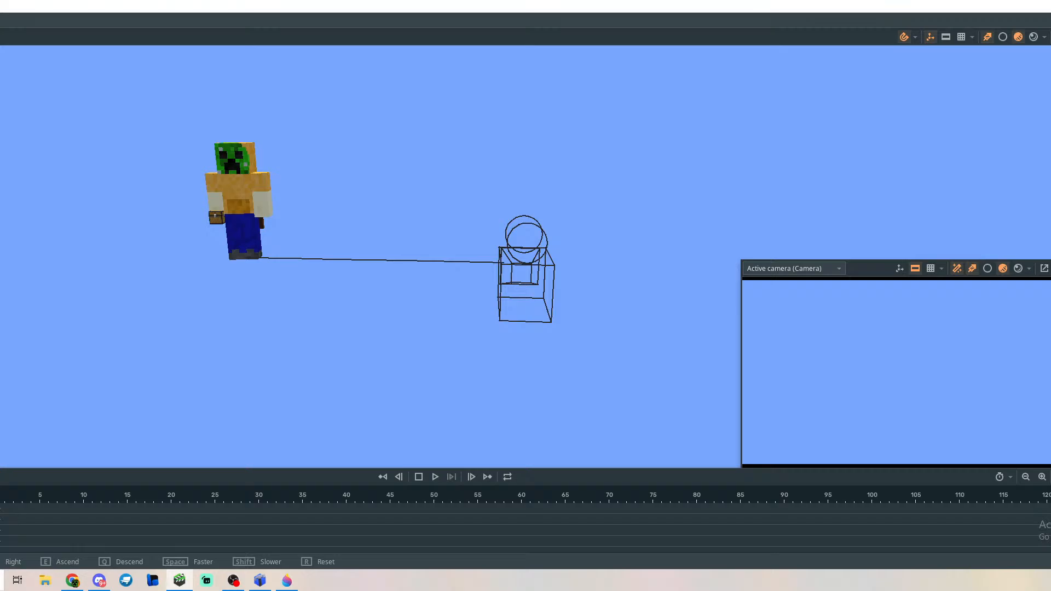
pyautogui.click(250, 229)
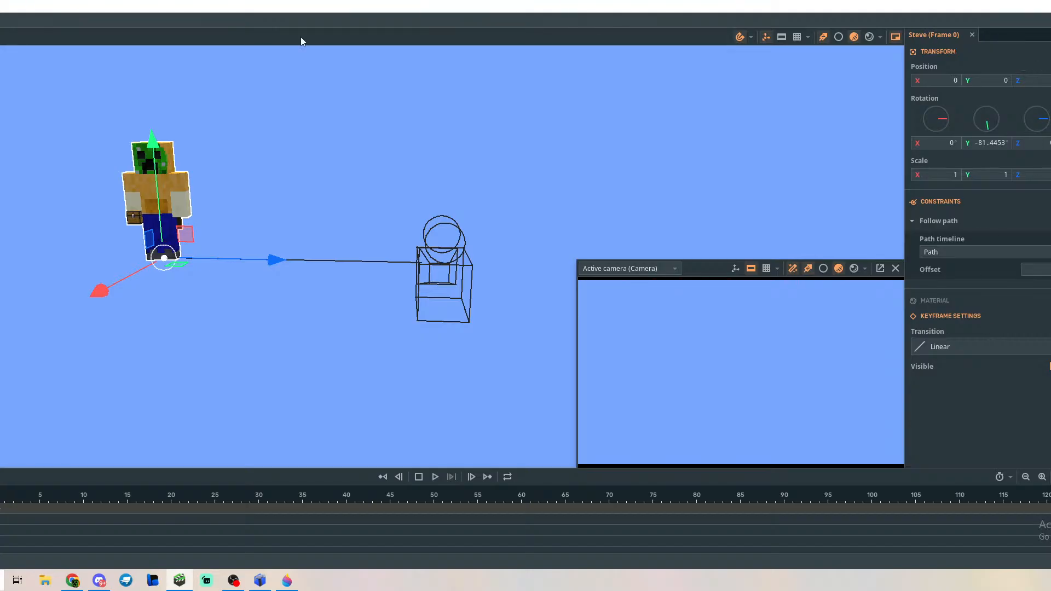
# Look through the Program, Interface and Controls sections of the preferences, and close the preferences.
pyautogui.click(0, 20)
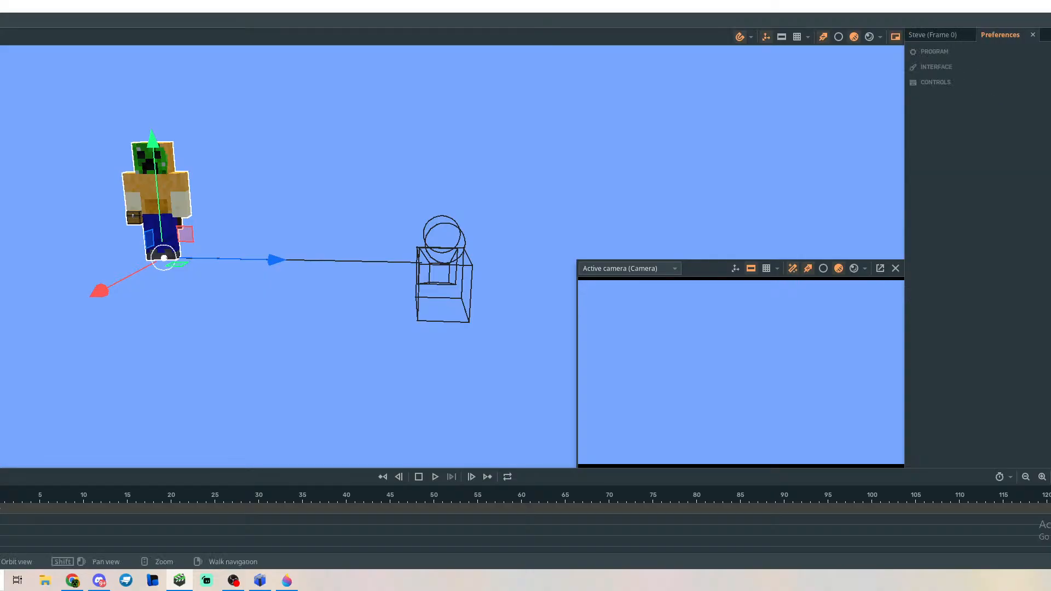
pyautogui.click(934, 52)
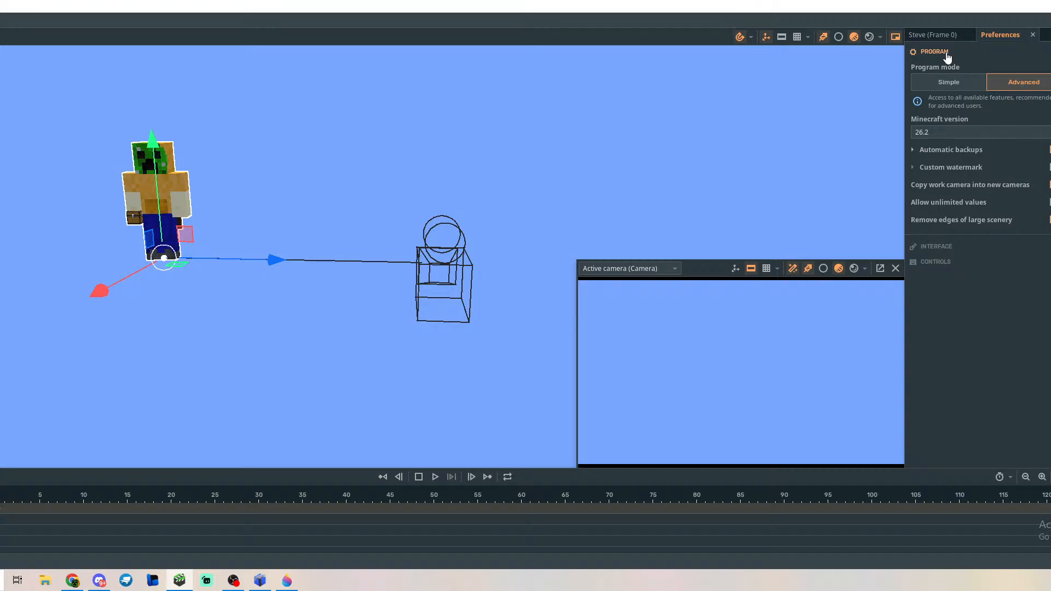
pyautogui.click(946, 54)
pyautogui.click(947, 70)
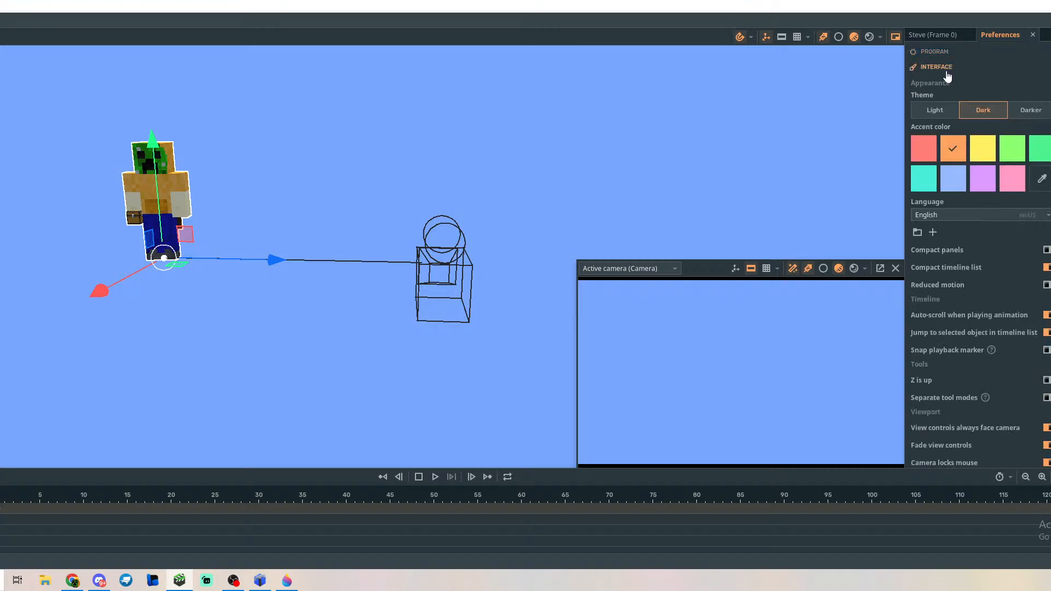
pyautogui.click(947, 71)
pyautogui.click(960, 83)
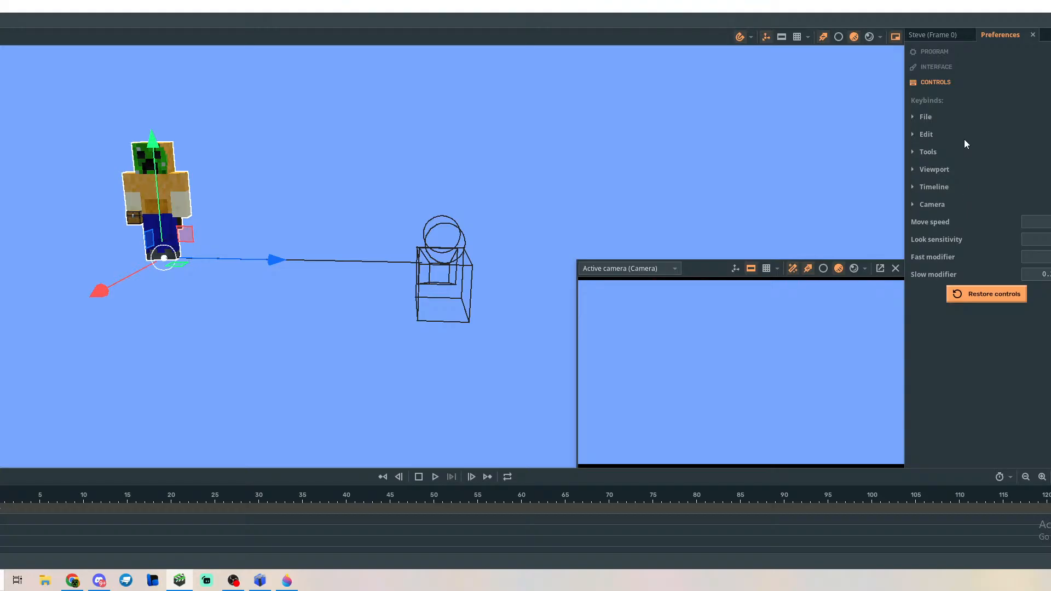
pyautogui.click(953, 83)
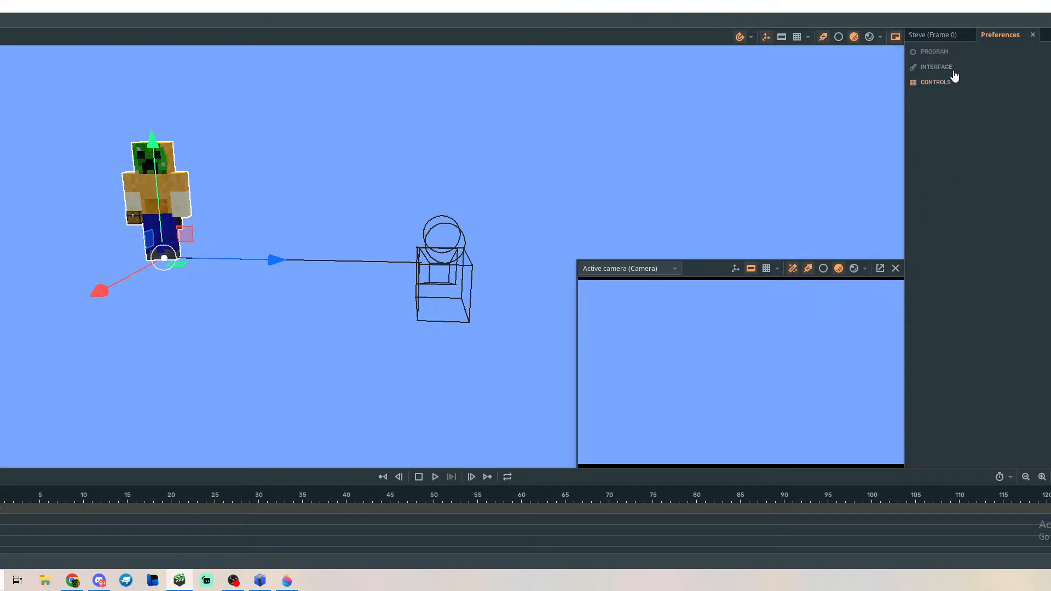
pyautogui.click(1033, 35)
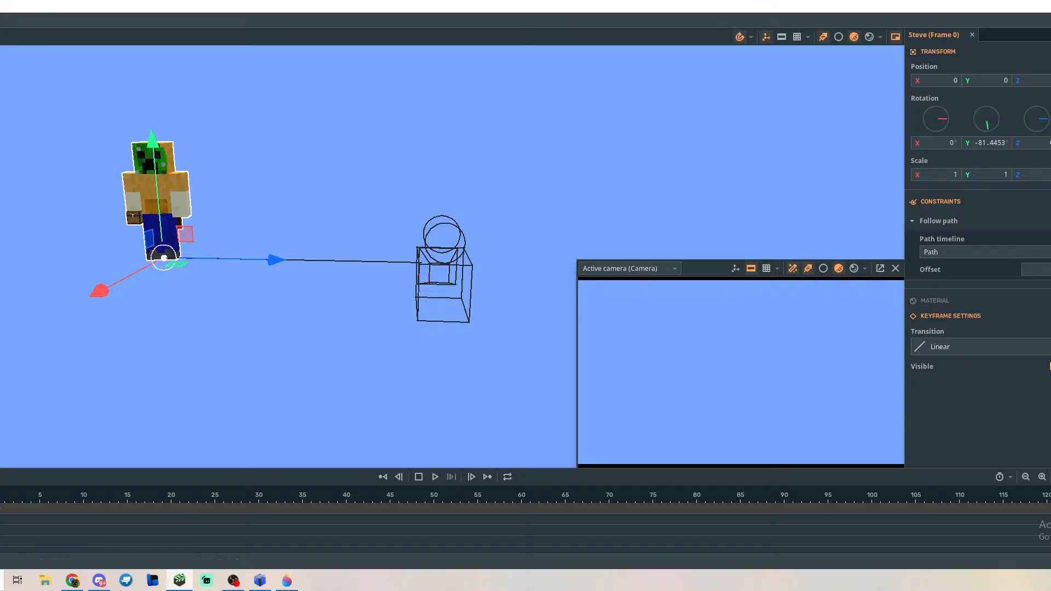
# Show the rotation controls together with the move controls on the character, and deselect it.
pyautogui.press('r')
pyautogui.moveTo(307, 208); pyautogui.dragTo(552, 243)
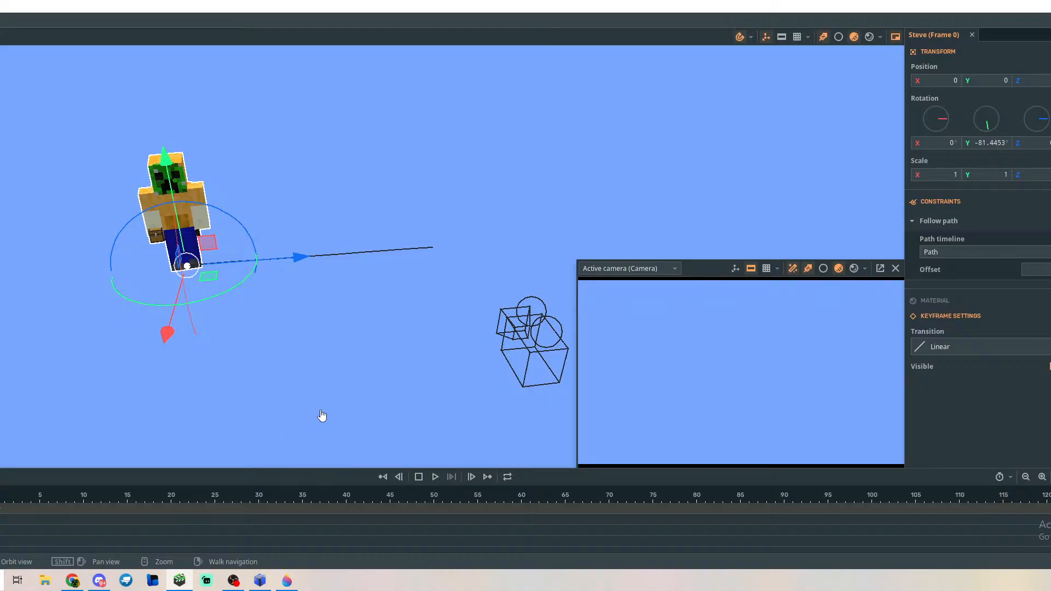
pyautogui.click(959, 222)
pyautogui.click(959, 222)
pyautogui.click(293, 409)
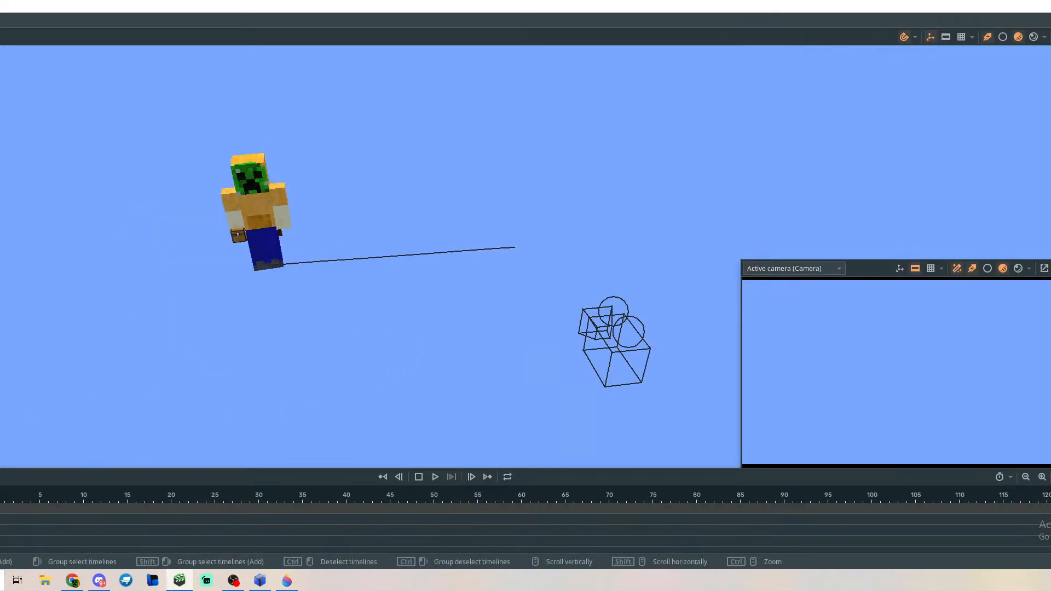
# Select the whole character and check its empty timeline track for the walk cycle and run cycle commands.
pyautogui.click(0, 509)
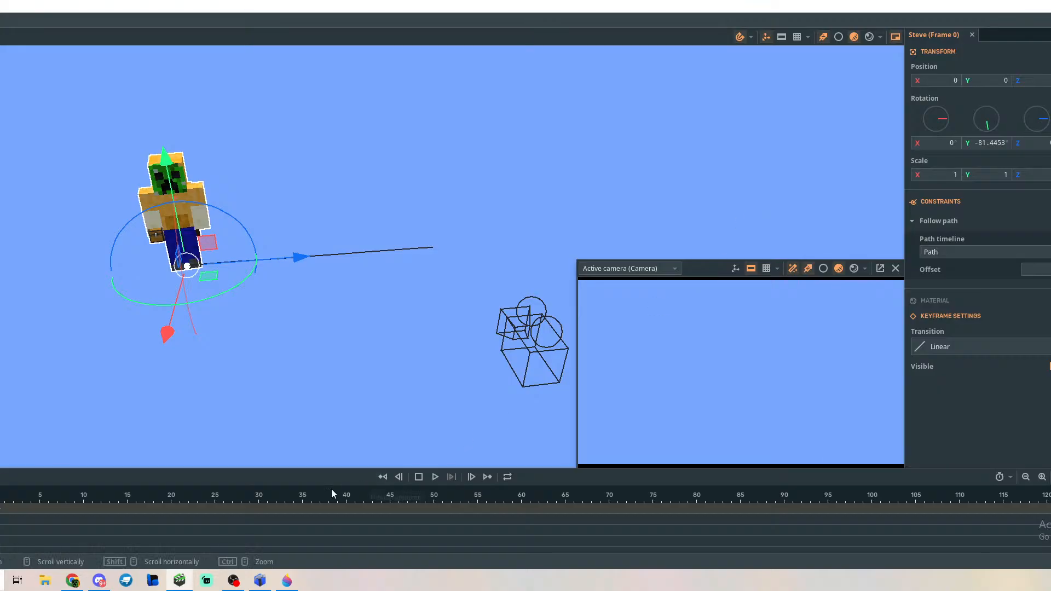
pyautogui.rightClick(116, 514)
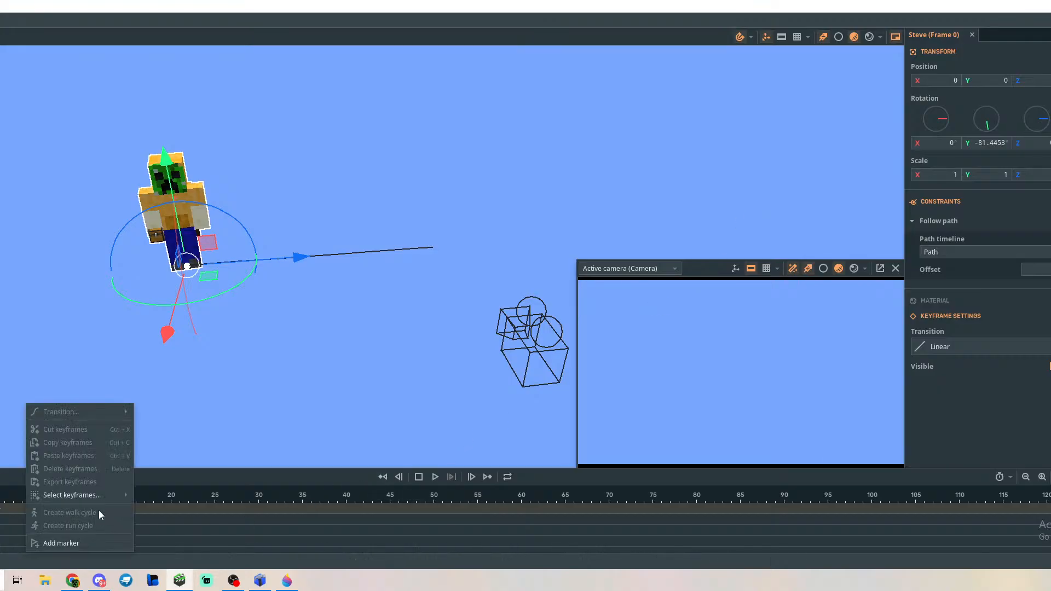
pyautogui.click(8, 519)
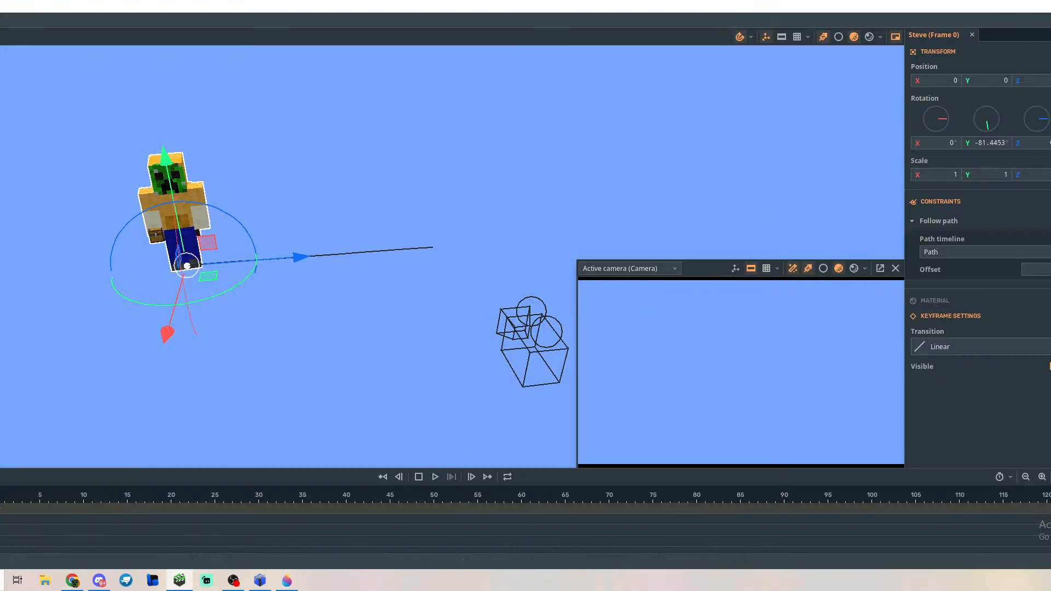
pyautogui.rightClick(42, 510)
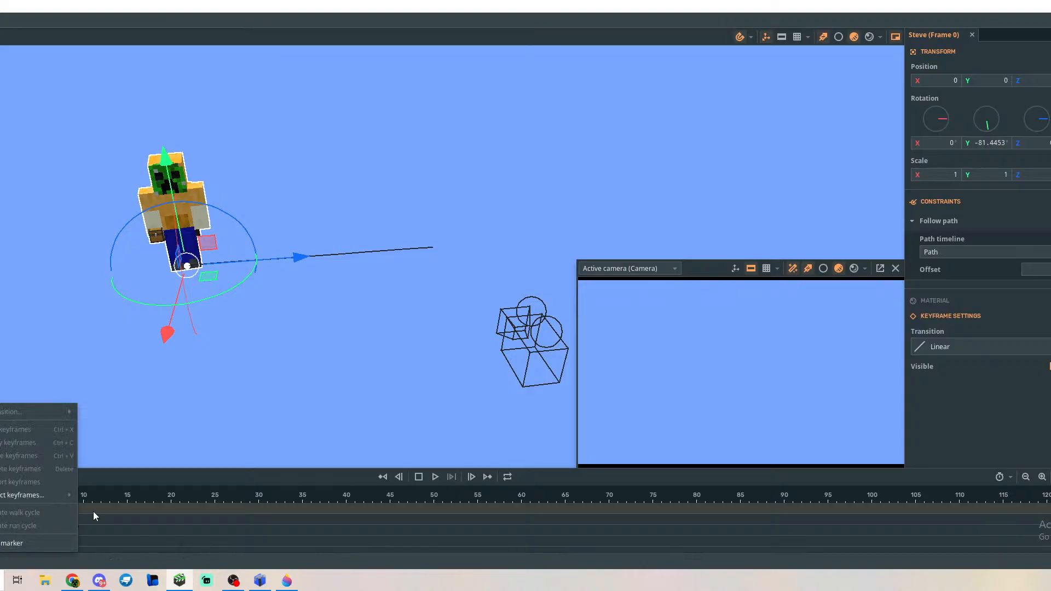
pyautogui.click(146, 483)
pyautogui.click(174, 420)
pyautogui.moveTo(267, 359); pyautogui.dragTo(241, 323, button='right')
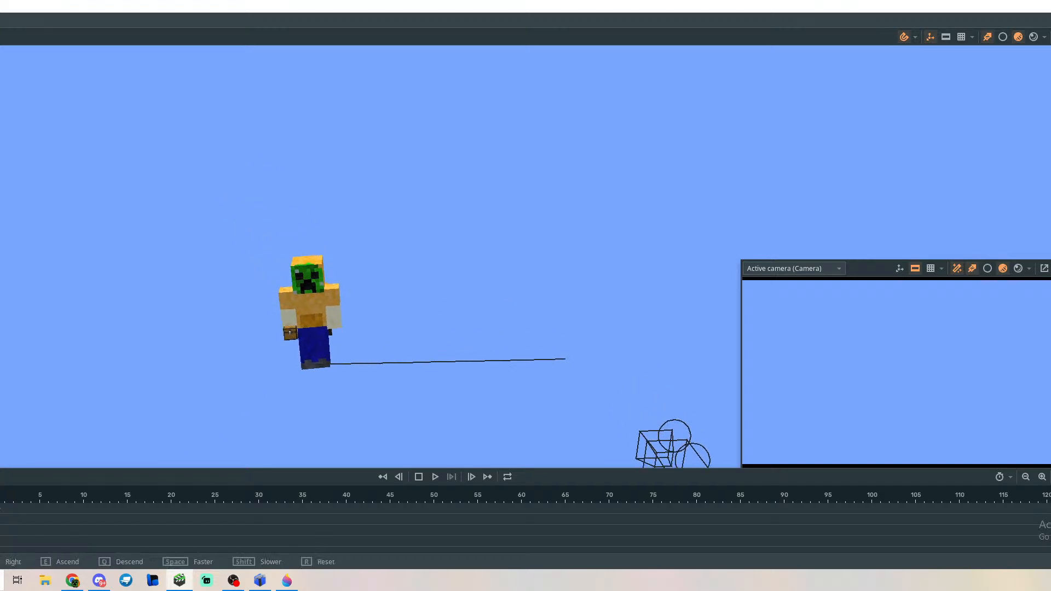
pyautogui.rightClick(167, 508)
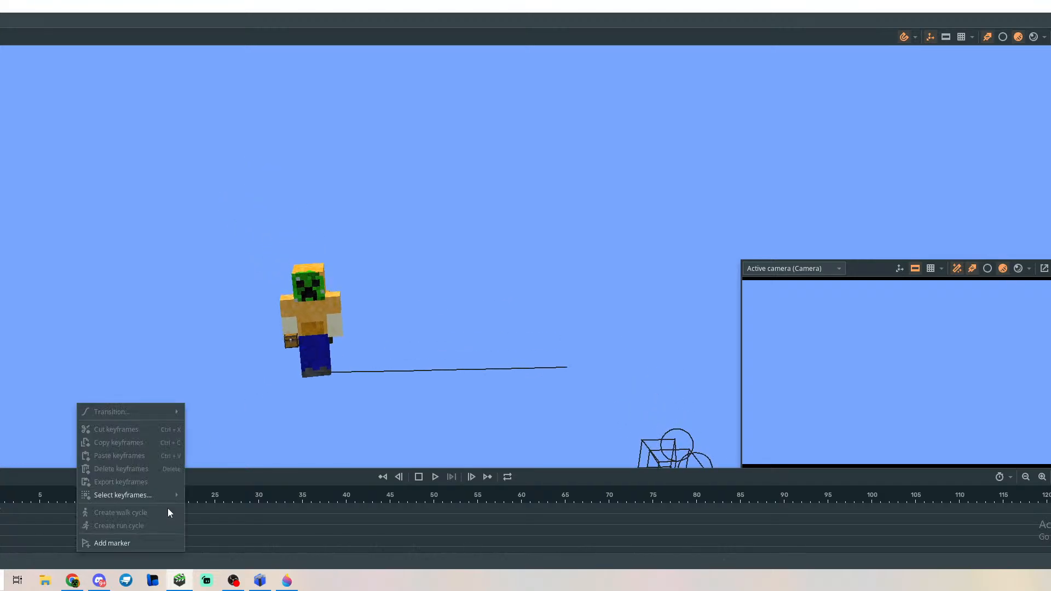
pyautogui.click(33, 507)
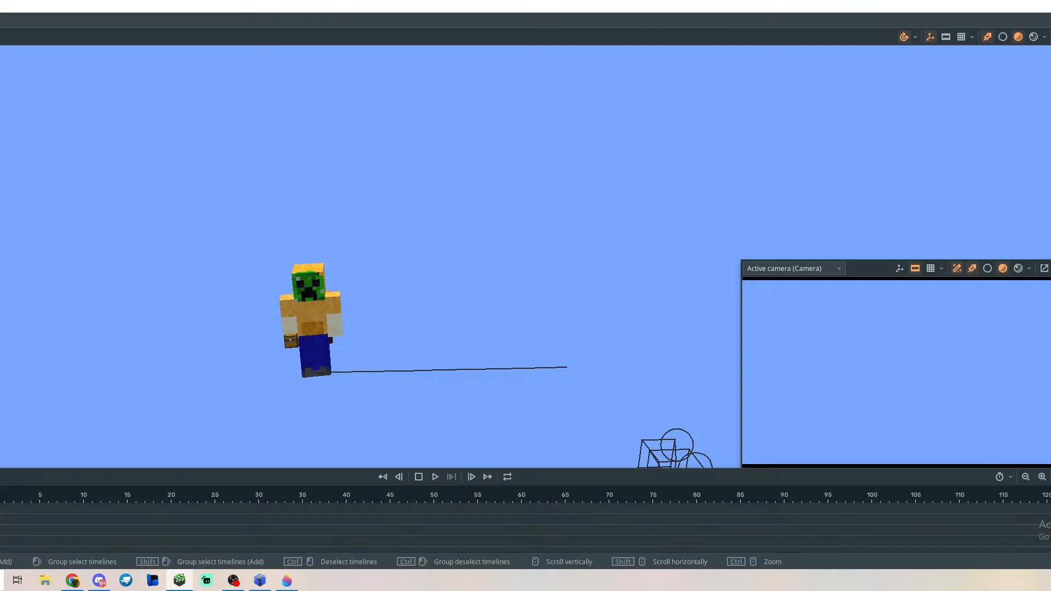
# Move the playback marker to frame 7 and check the keyframe commands on the character's track.
pyautogui.moveTo(1, 505); pyautogui.dragTo(47, 503)
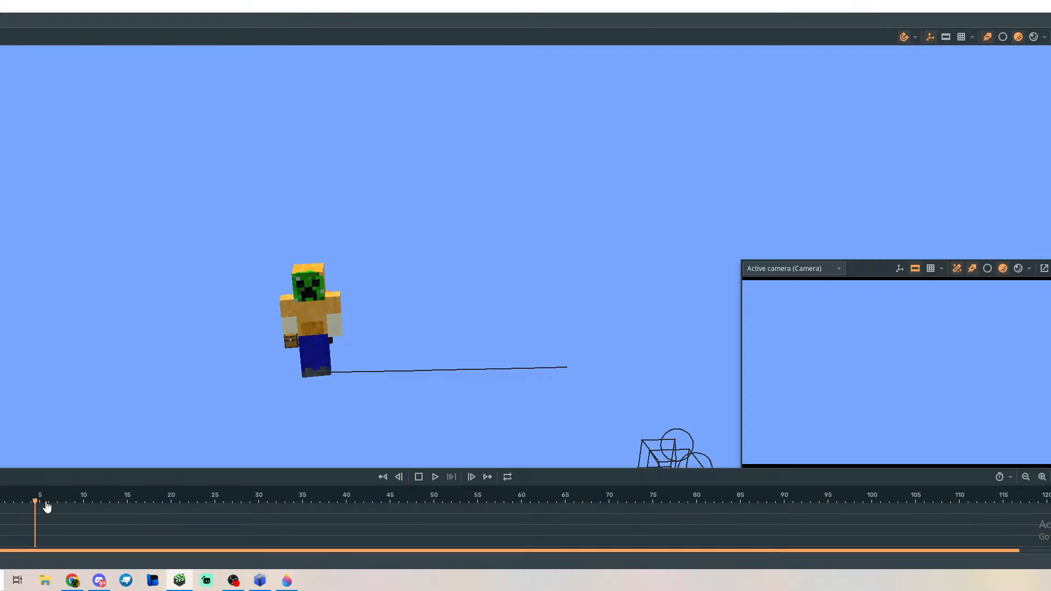
pyautogui.rightClick(50, 512)
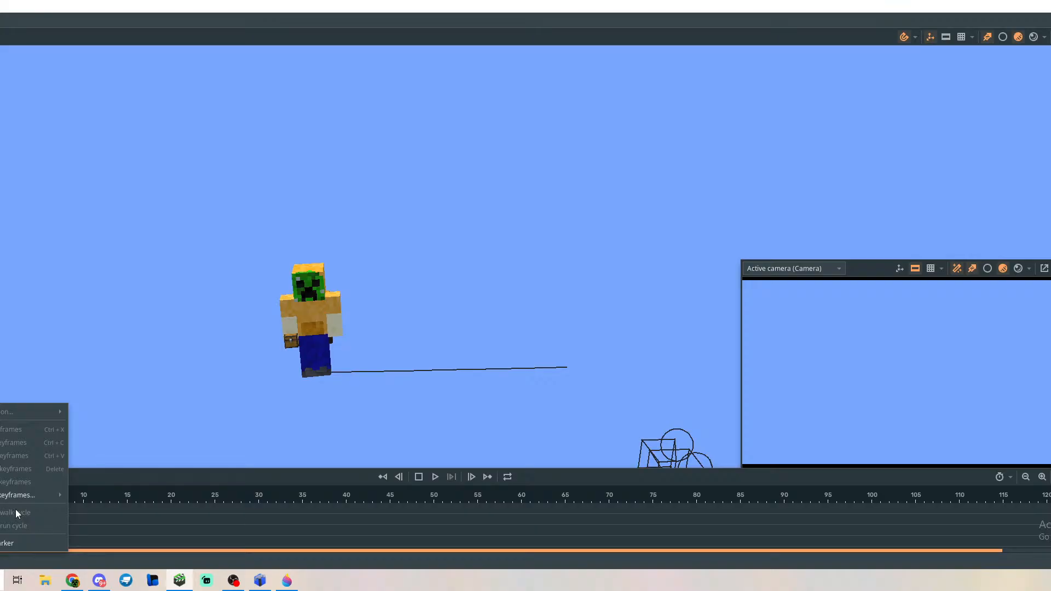
pyautogui.moveTo(17, 498)
pyautogui.click(160, 376)
pyautogui.rightClick(2, 528)
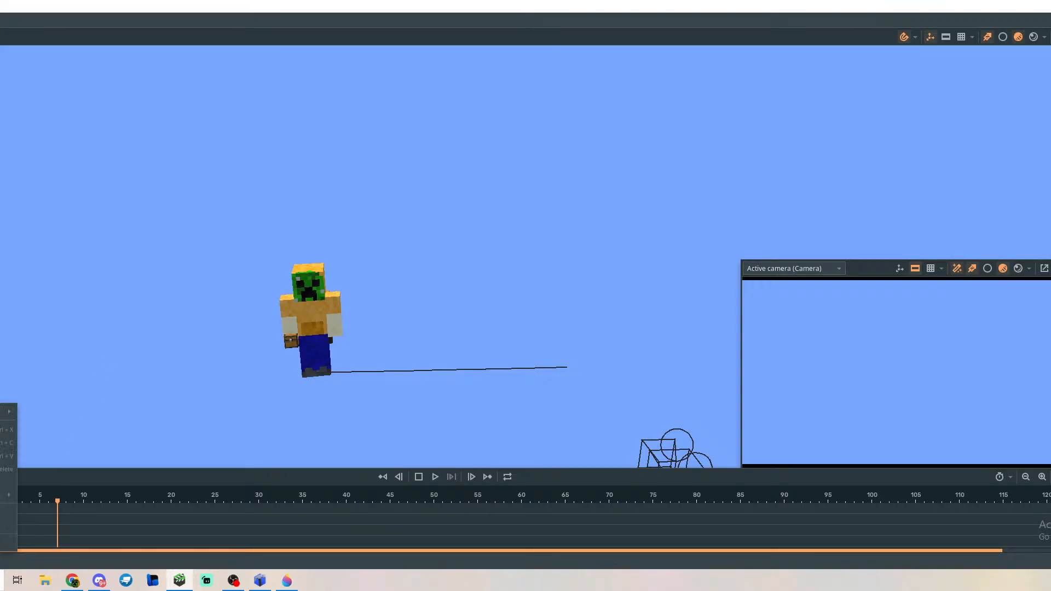
pyautogui.click(3, 530)
pyautogui.click(3, 521)
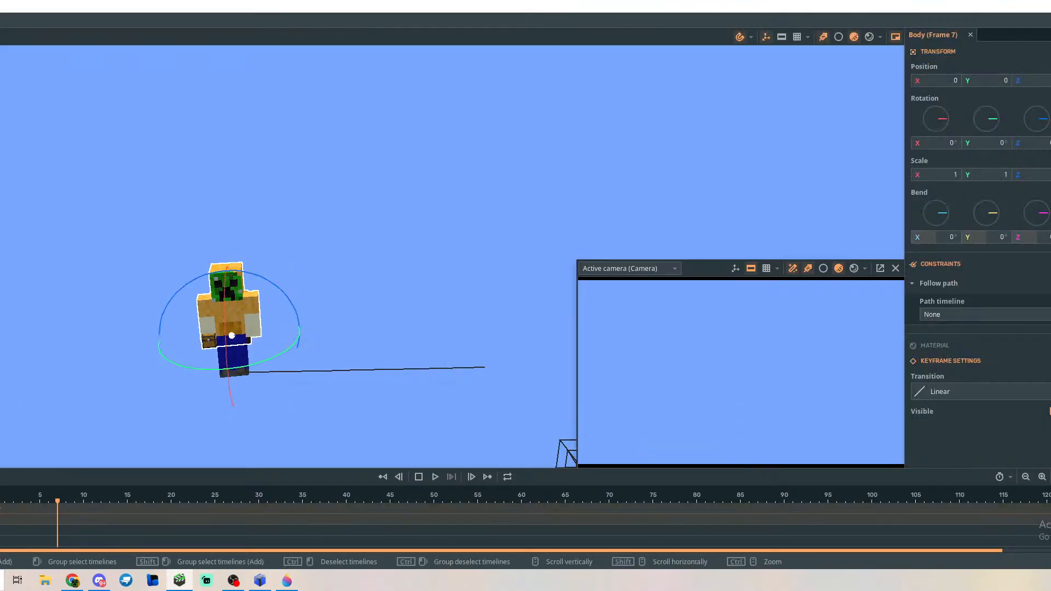
pyautogui.click(3, 510)
pyautogui.rightClick(23, 509)
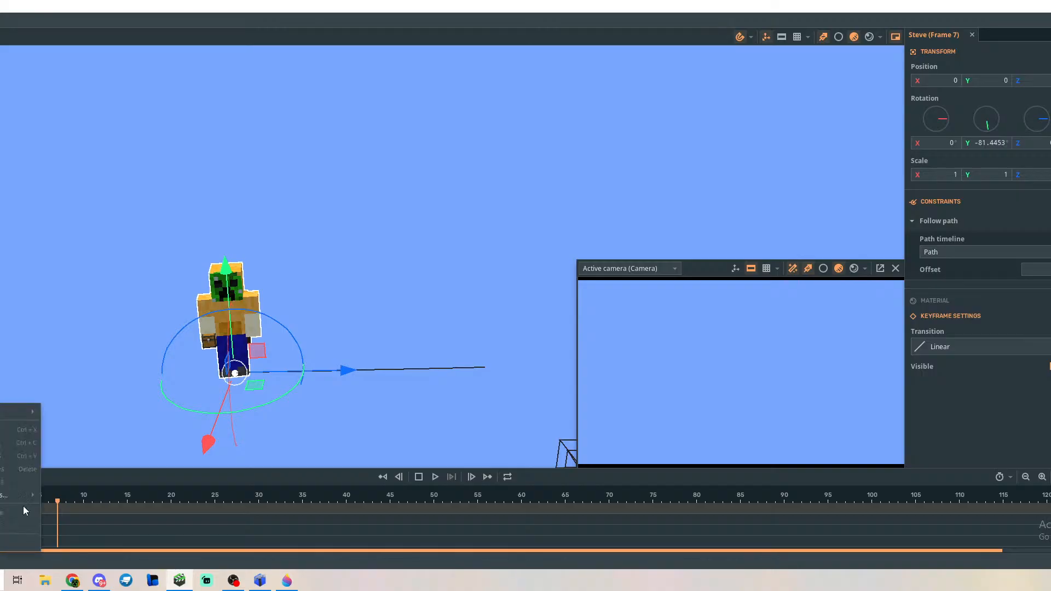
pyautogui.click(21, 541)
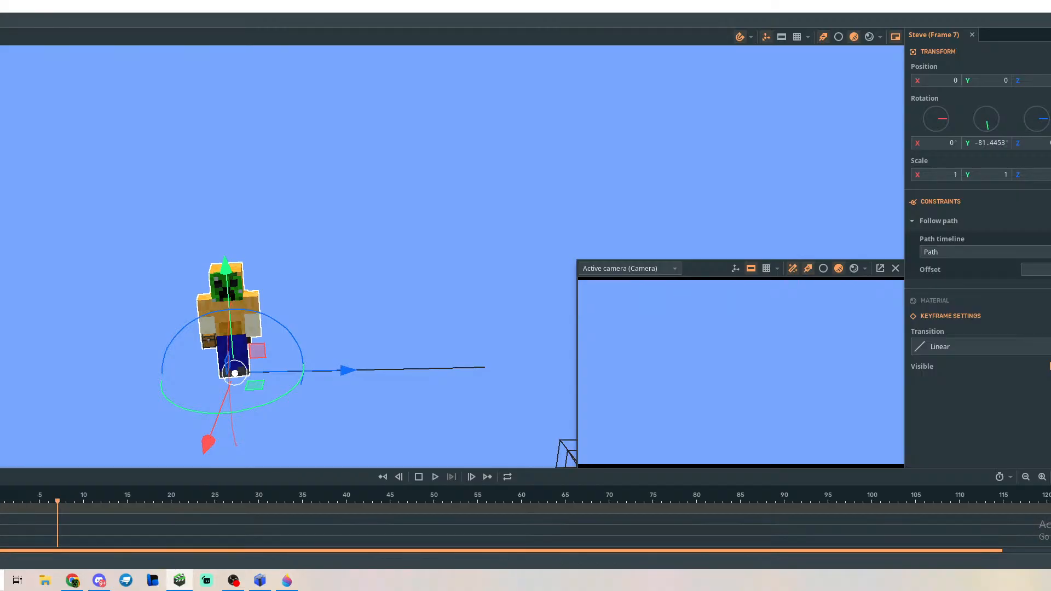
pyautogui.click(32, 427)
# Take the cape out of the character's hierarchy and check the keyframe commands on the character's track.
pyautogui.click(2, 530)
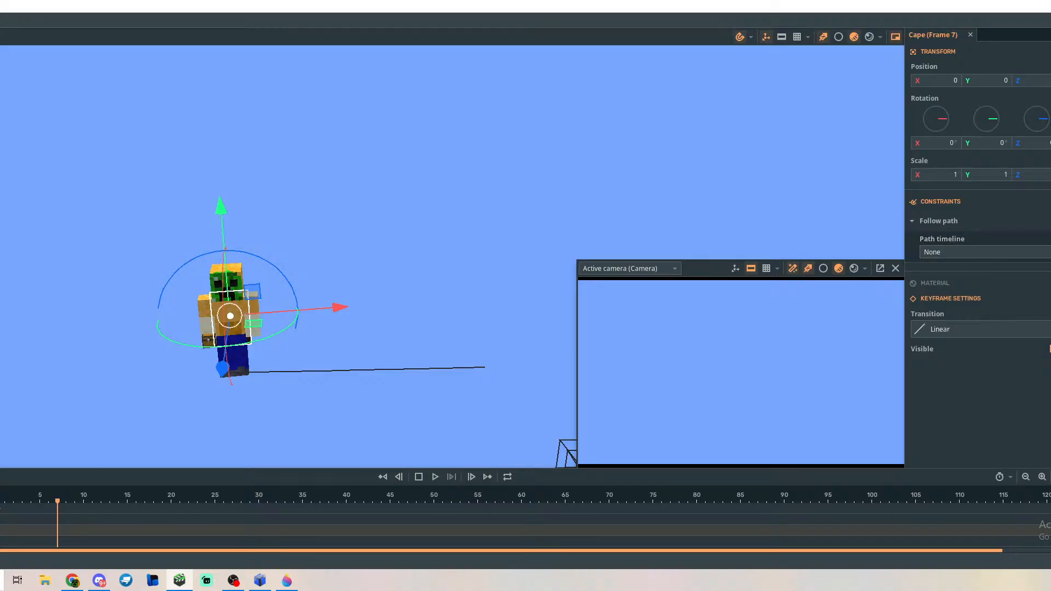
pyautogui.moveTo(2, 530); pyautogui.dragTo(1, 508)
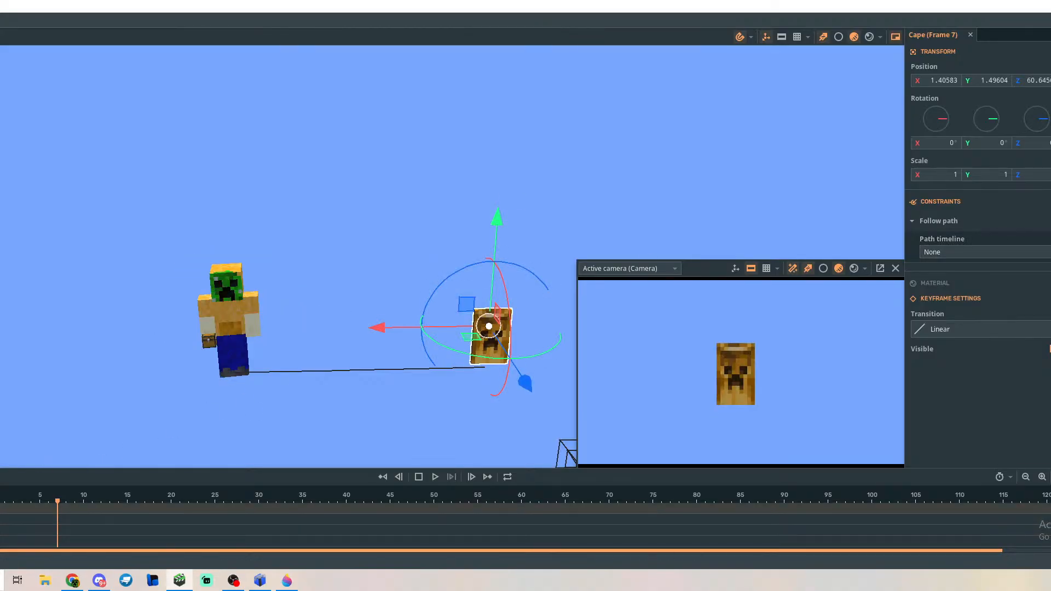
pyautogui.click(23, 520)
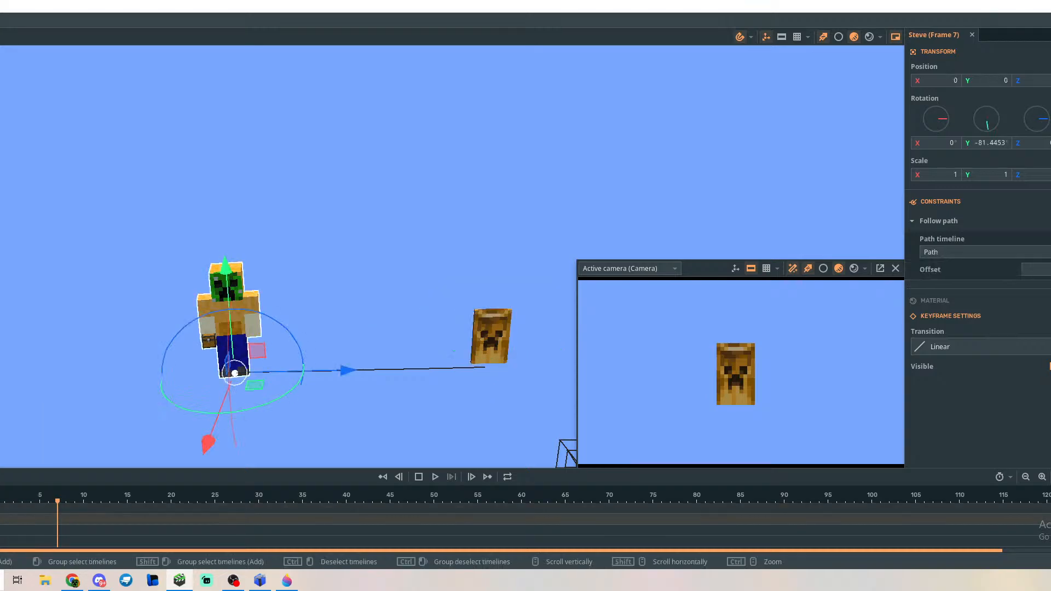
pyautogui.rightClick(32, 527)
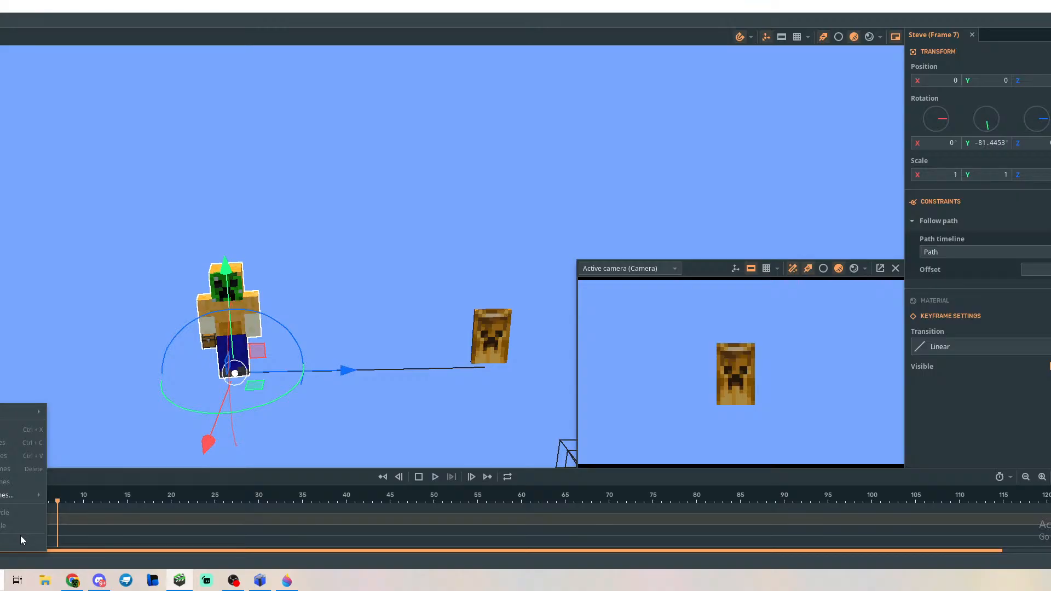
pyautogui.click(20, 540)
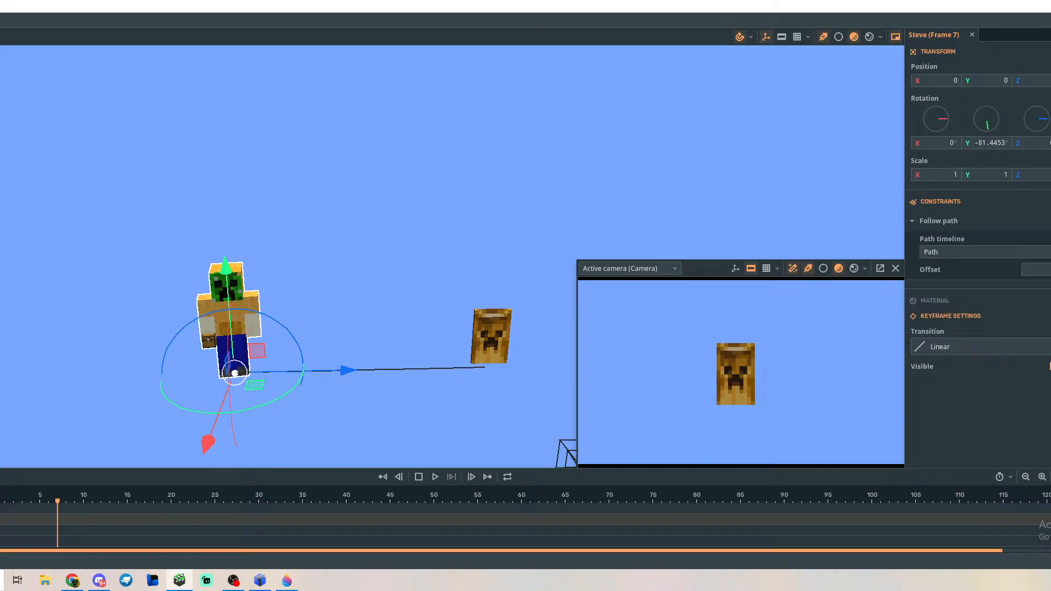
pyautogui.click(76, 253)
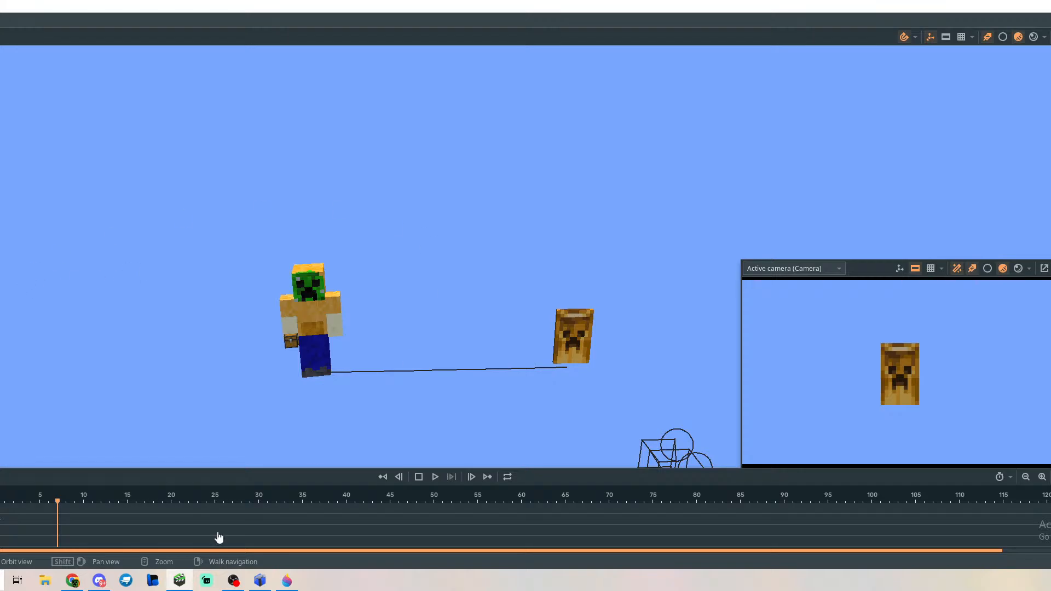
pyautogui.moveTo(434, 259)
pyautogui.mouseDown()
pyautogui.moveTo(368, 262)
pyautogui.moveTo(433, 260)
pyautogui.mouseUp()
pyautogui.scroll(1, 432, 259)
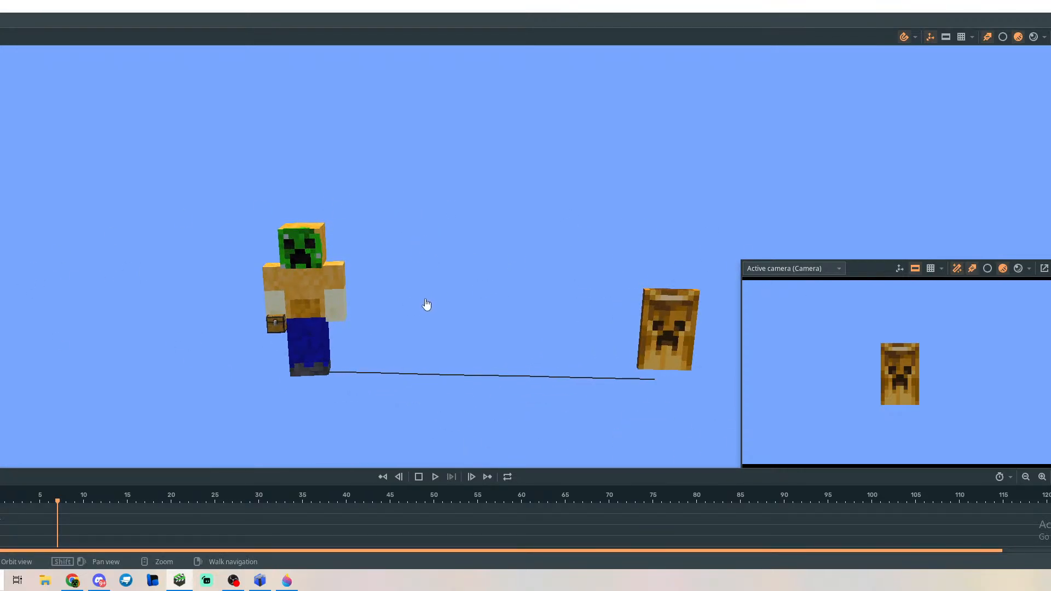
pyautogui.moveTo(427, 305)
pyautogui.mouseDown(button='right')
pyautogui.moveTo(481, 340)
pyautogui.moveTo(429, 300)
pyautogui.mouseUp(button='right')
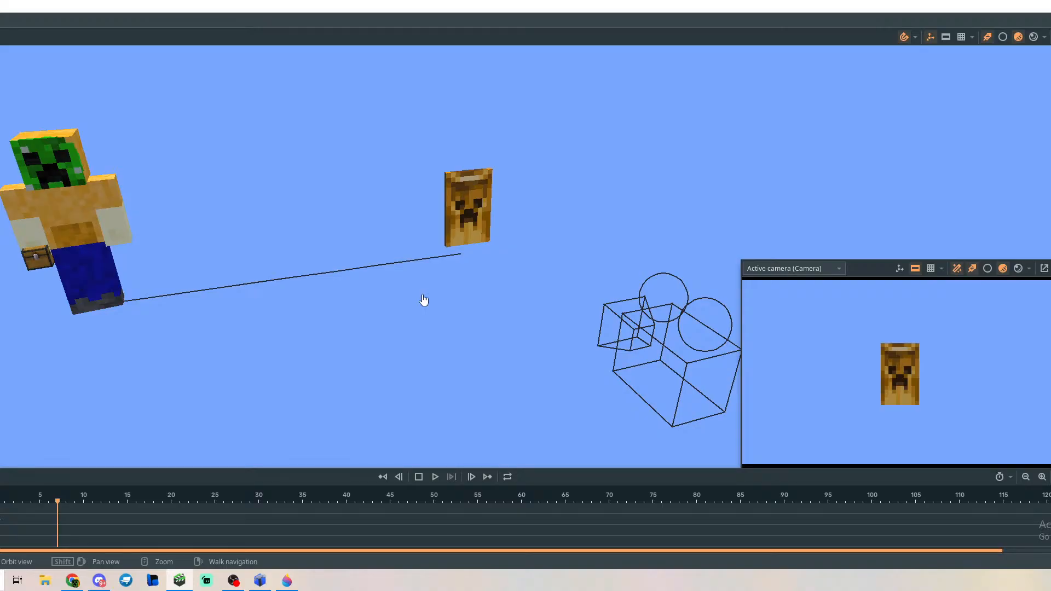
# Move the playback marker to frame 38 and check the keyframe selection commands on the character's track.
pyautogui.moveTo(58, 508); pyautogui.dragTo(331, 504)
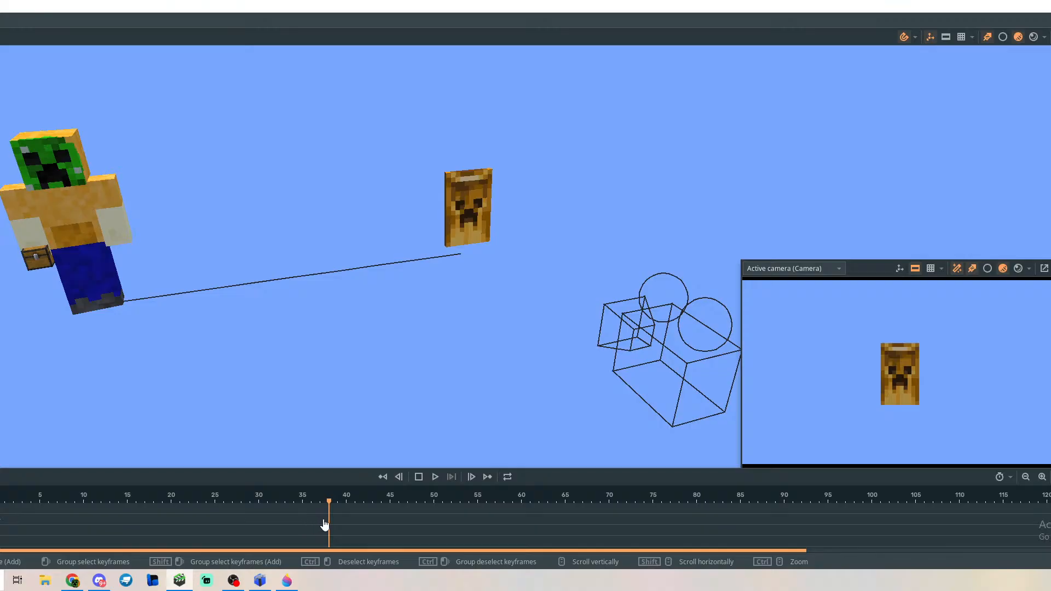
pyautogui.rightClick(323, 520)
pyautogui.moveTo(303, 495)
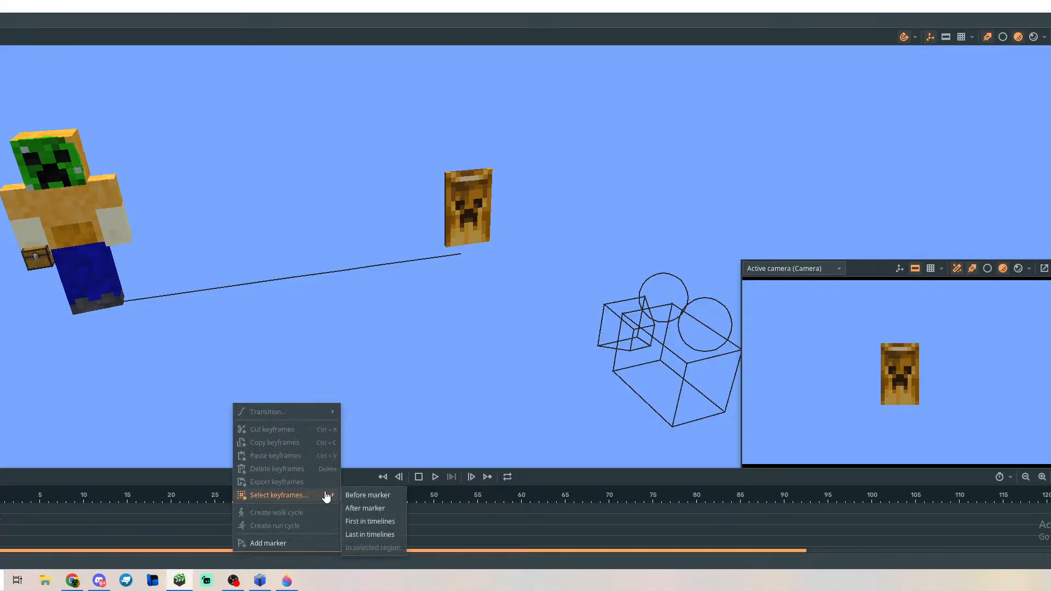
pyautogui.click(380, 522)
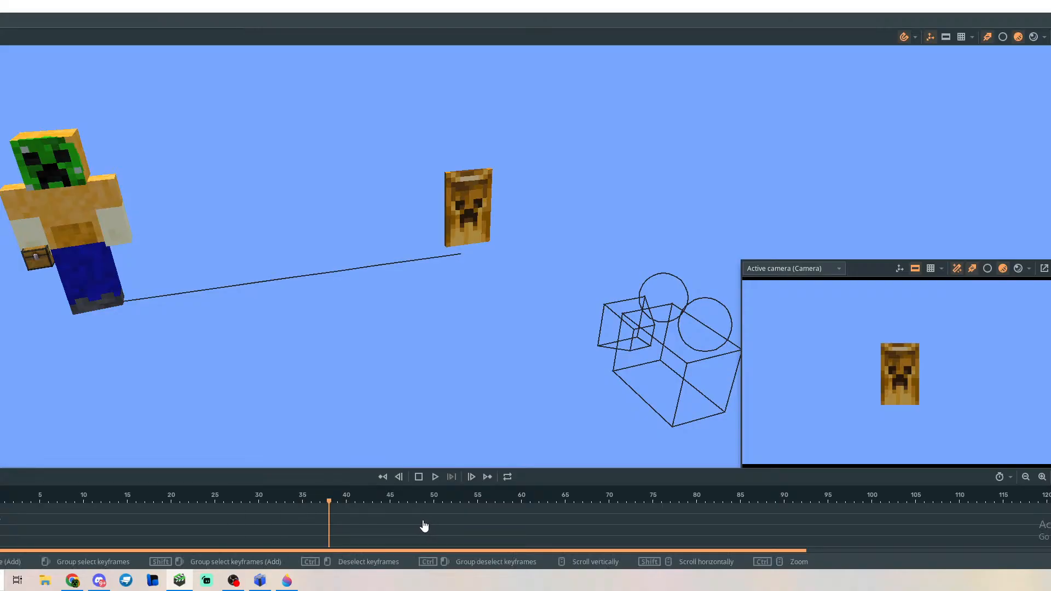
# Try adding a timeline marker at frame 38 and recheck the keyframe commands there.
pyautogui.rightClick(330, 521)
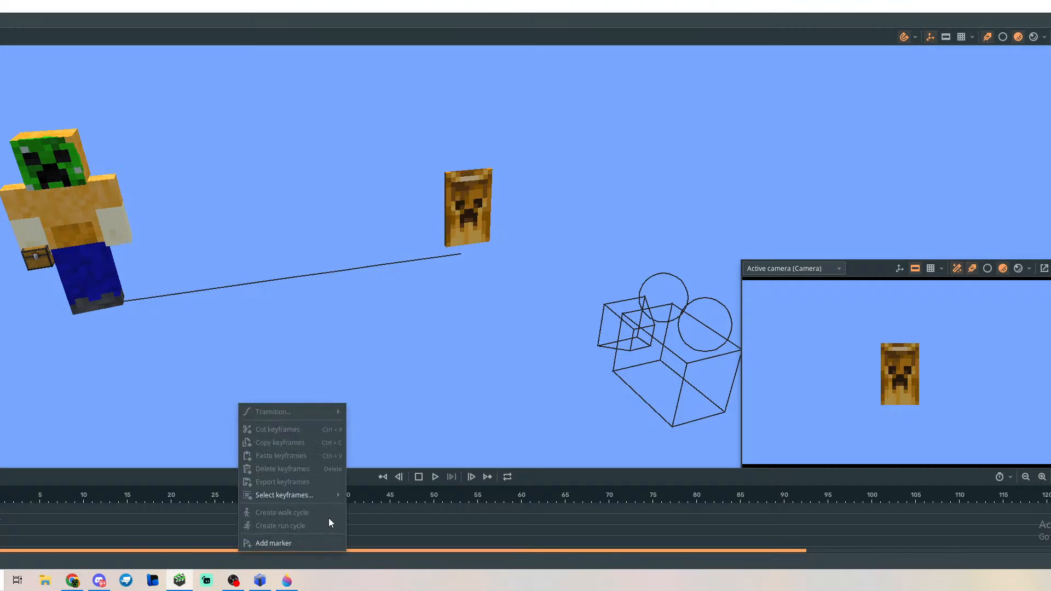
pyautogui.click(310, 544)
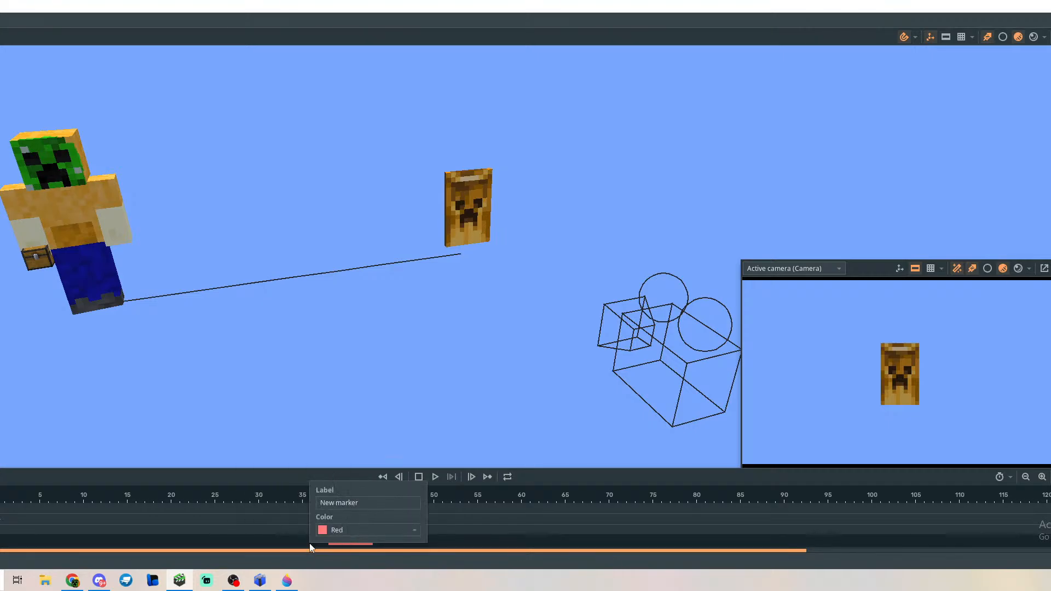
pyautogui.click(277, 526)
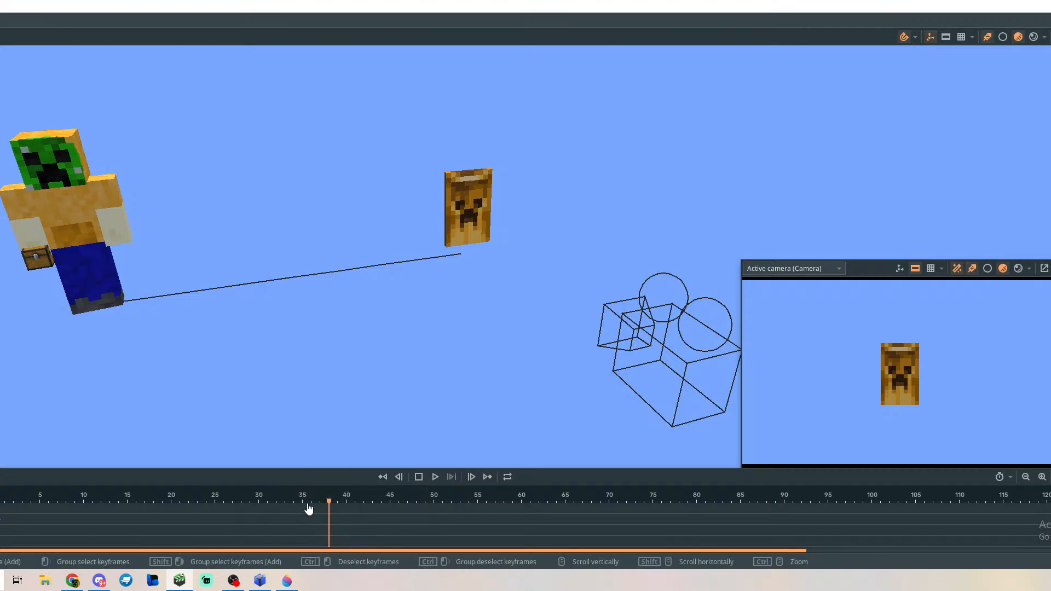
pyautogui.rightClick(329, 535)
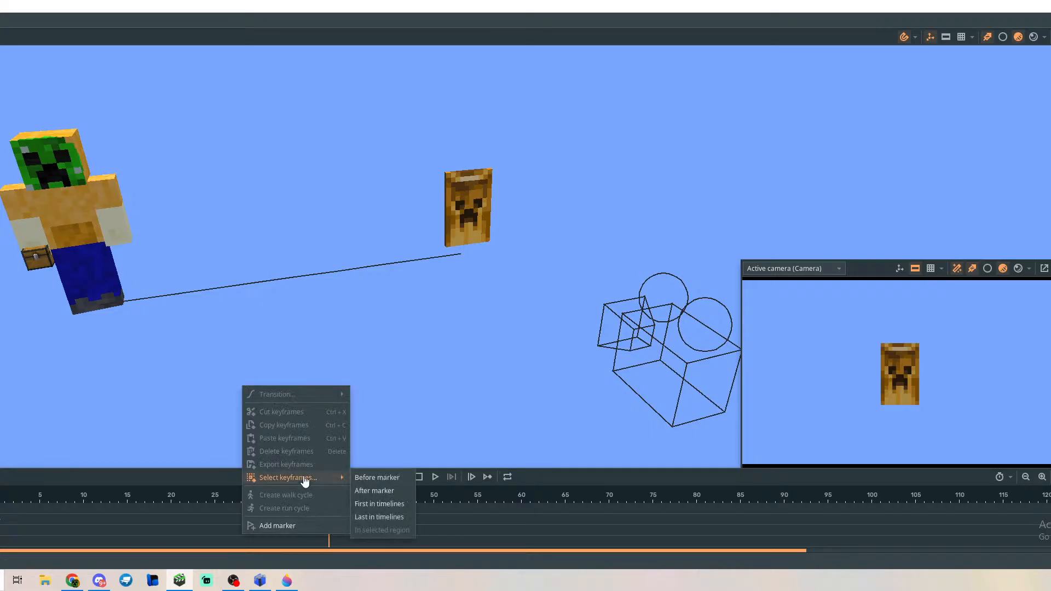
pyautogui.click(380, 405)
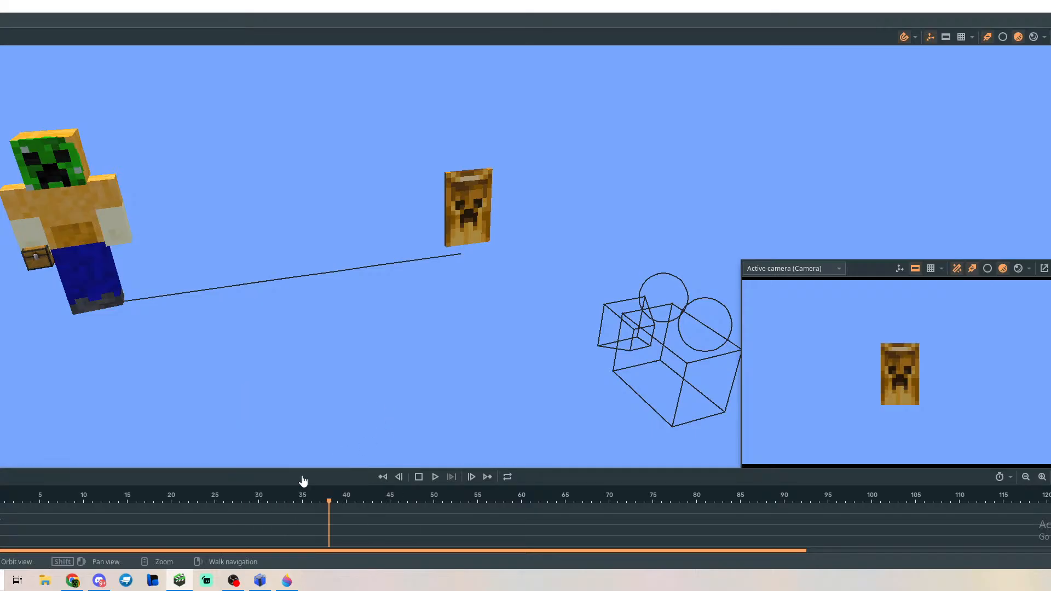
# Add a keyframe at frame 45 on the character's track from its frame 0 keyframe.
pyautogui.click(2, 527)
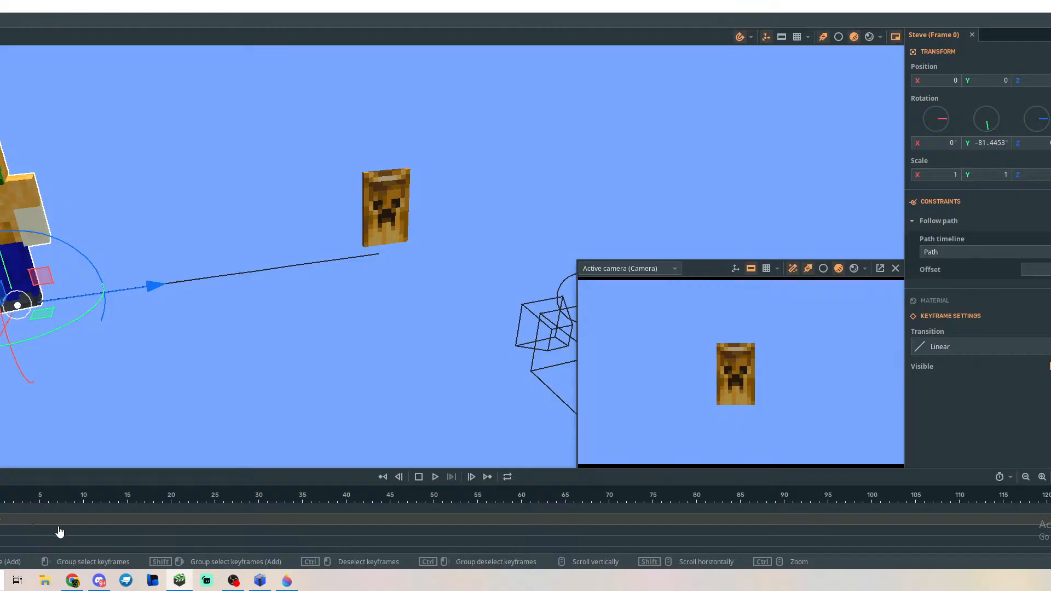
pyautogui.click(1, 508)
pyautogui.moveTo(2, 508); pyautogui.dragTo(391, 504)
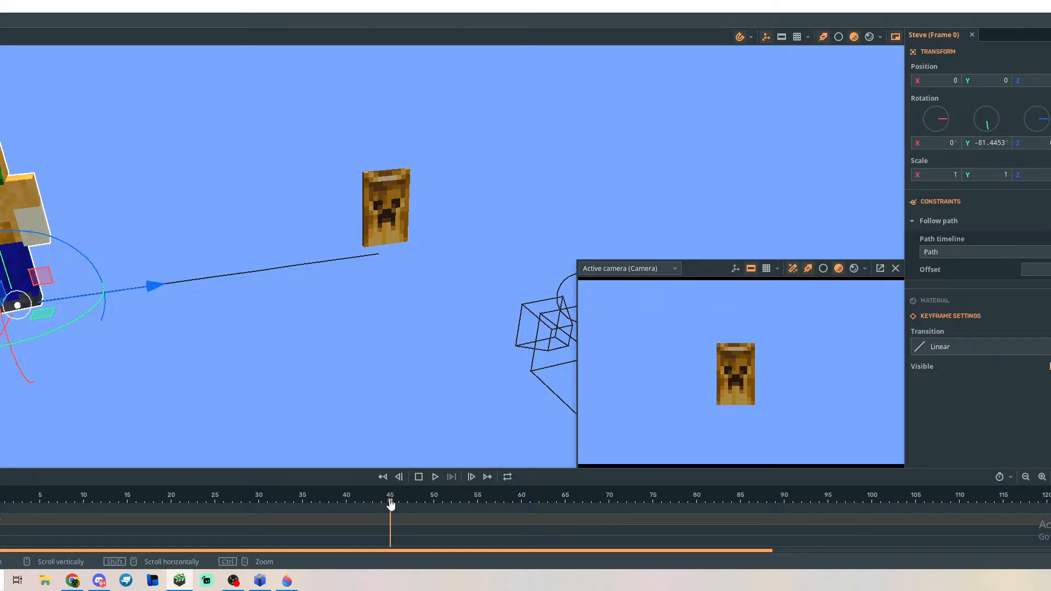
pyautogui.hotkey('ctrl', 'v')
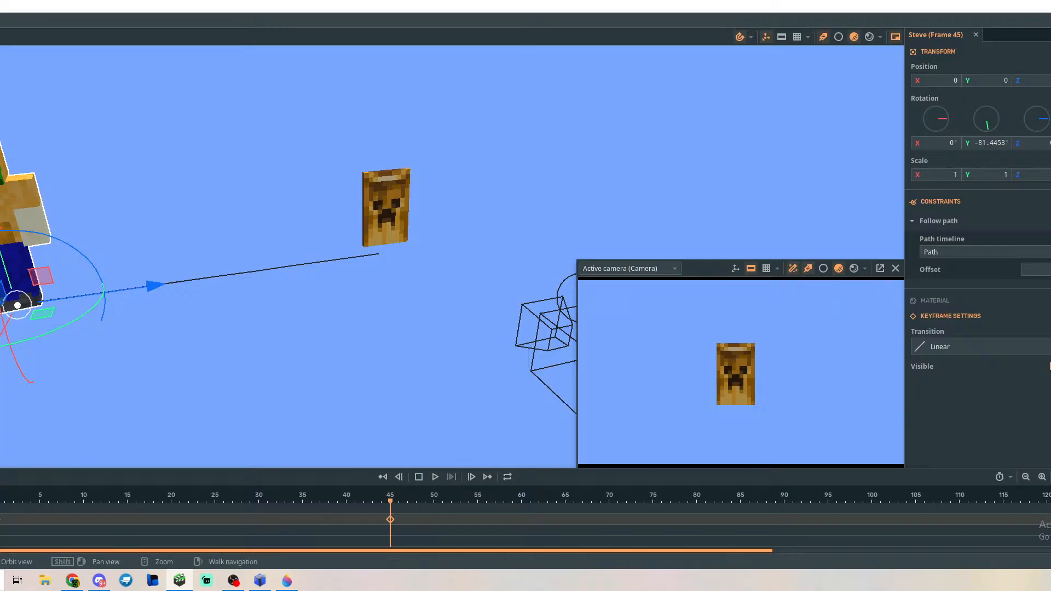
pyautogui.hotkey('alt', 'Tab')
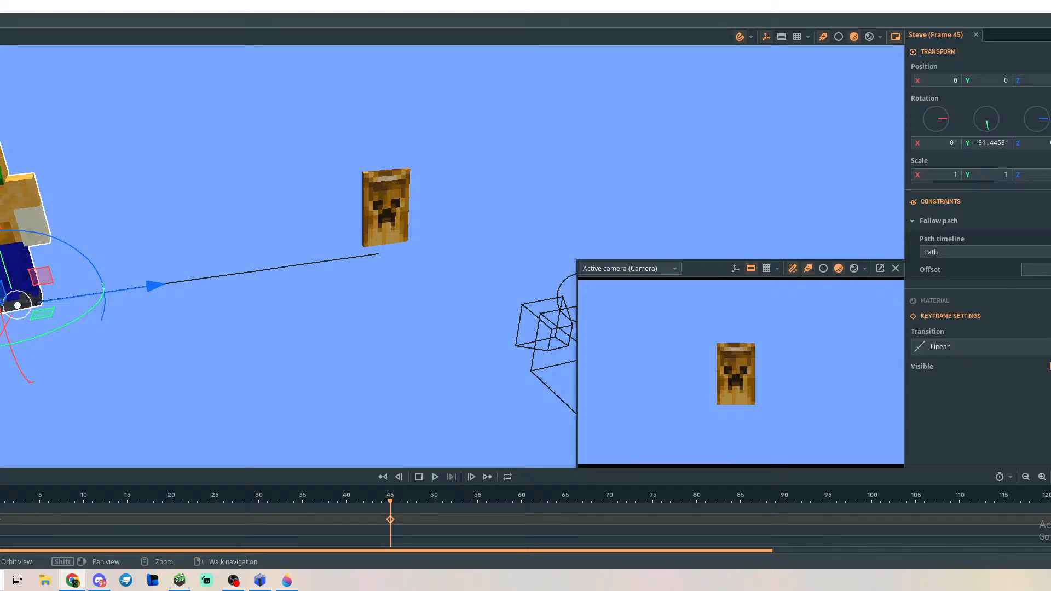
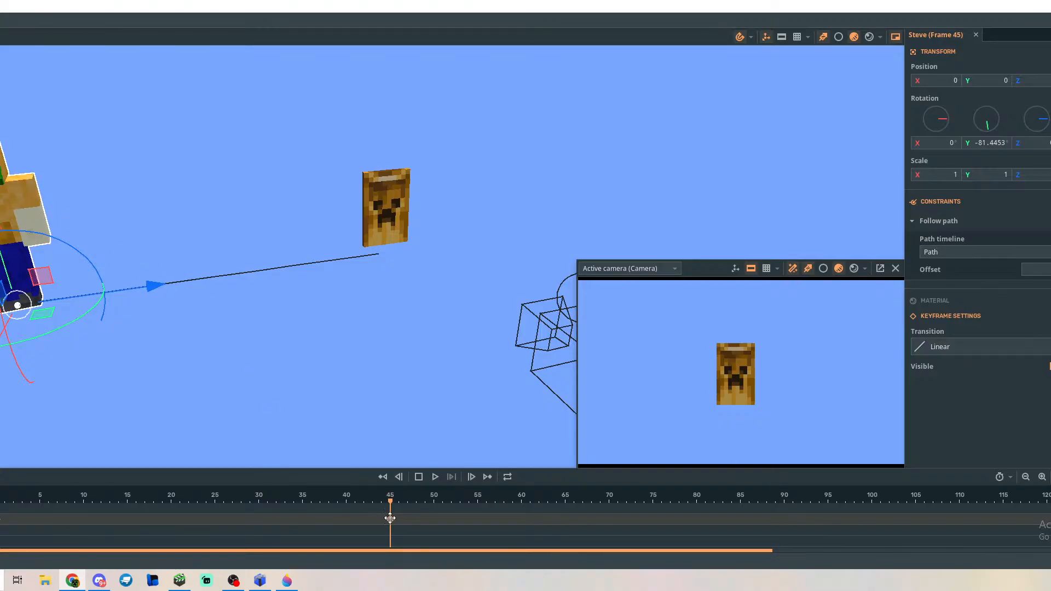
# Move the character's second keyframe to frame 10, preview the animation, and return to the start.
pyautogui.moveTo(390, 518); pyautogui.dragTo(86, 518)
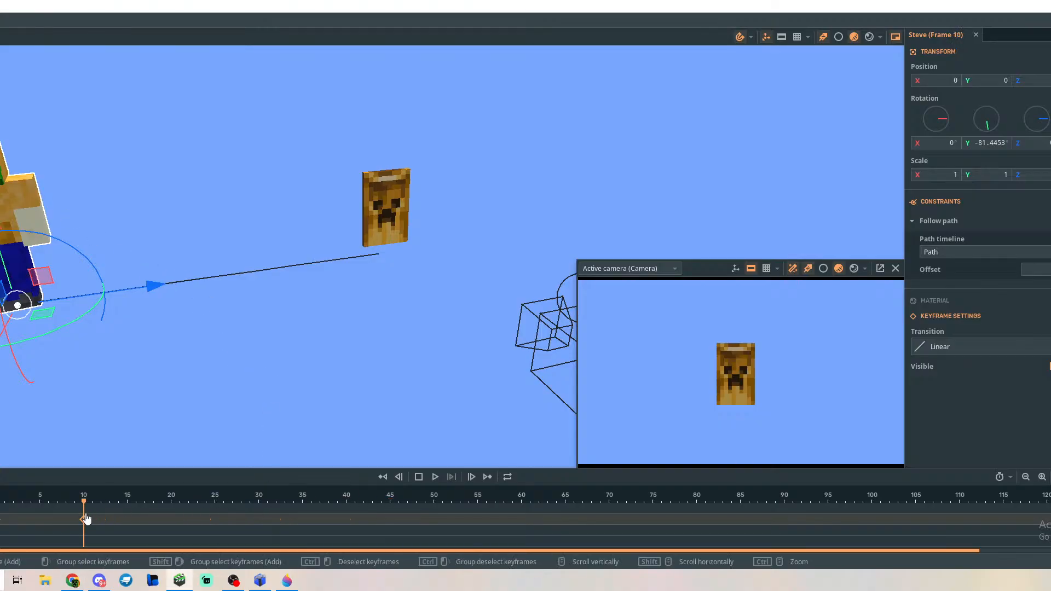
pyautogui.click(435, 477)
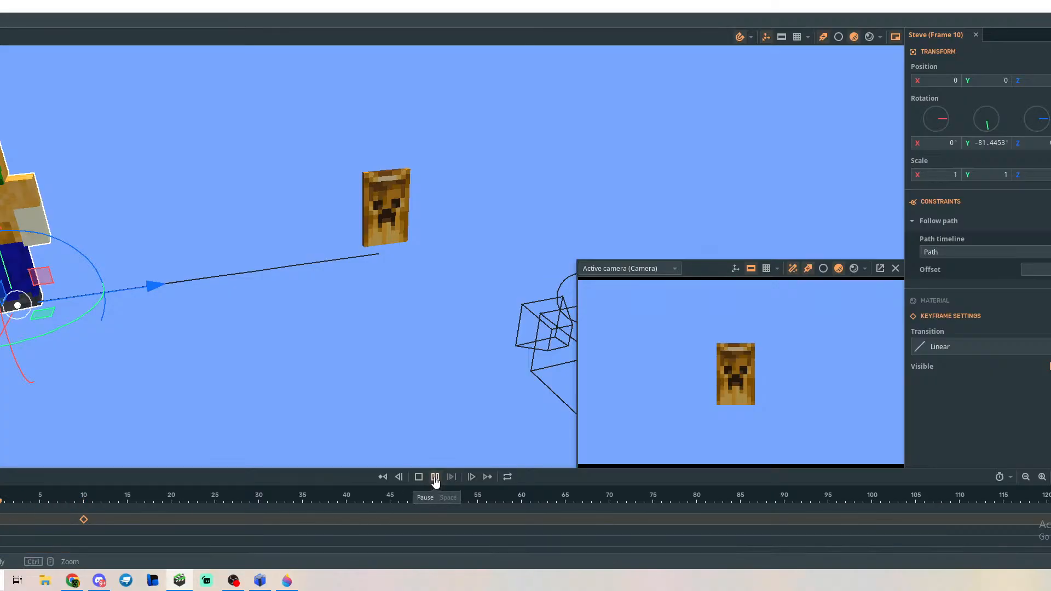
pyautogui.click(435, 477)
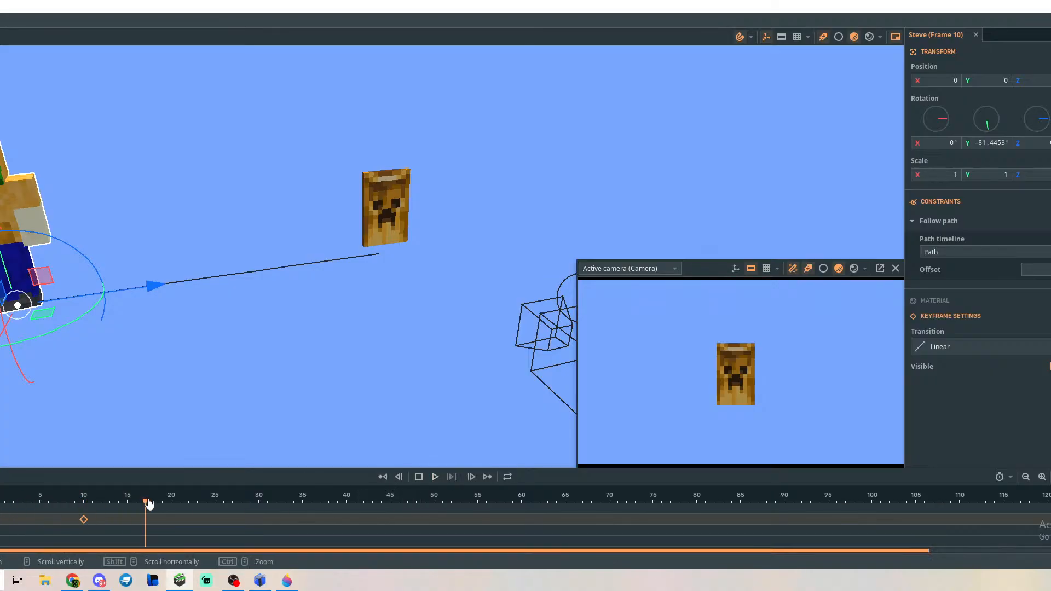
pyautogui.moveTo(148, 503); pyautogui.dragTo(0, 502)
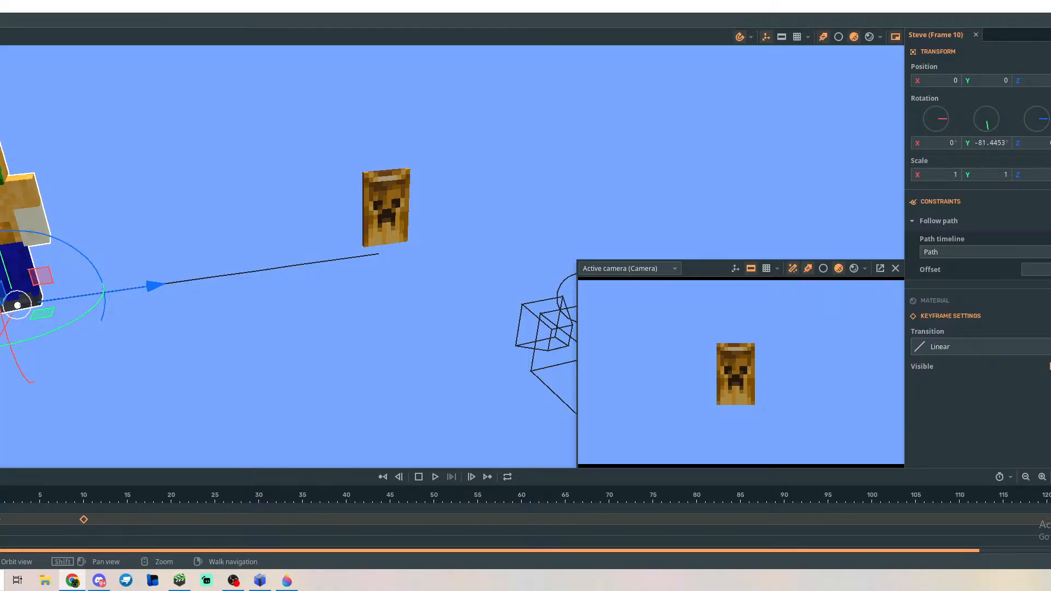
# Move the character's second keyframe to frame 90, play the animation, and return to the start.
pyautogui.moveTo(83, 519)
pyautogui.mouseDown()
pyautogui.moveTo(803, 571)
pyautogui.moveTo(784, 533)
pyautogui.moveTo(618, 520)
pyautogui.mouseUp()
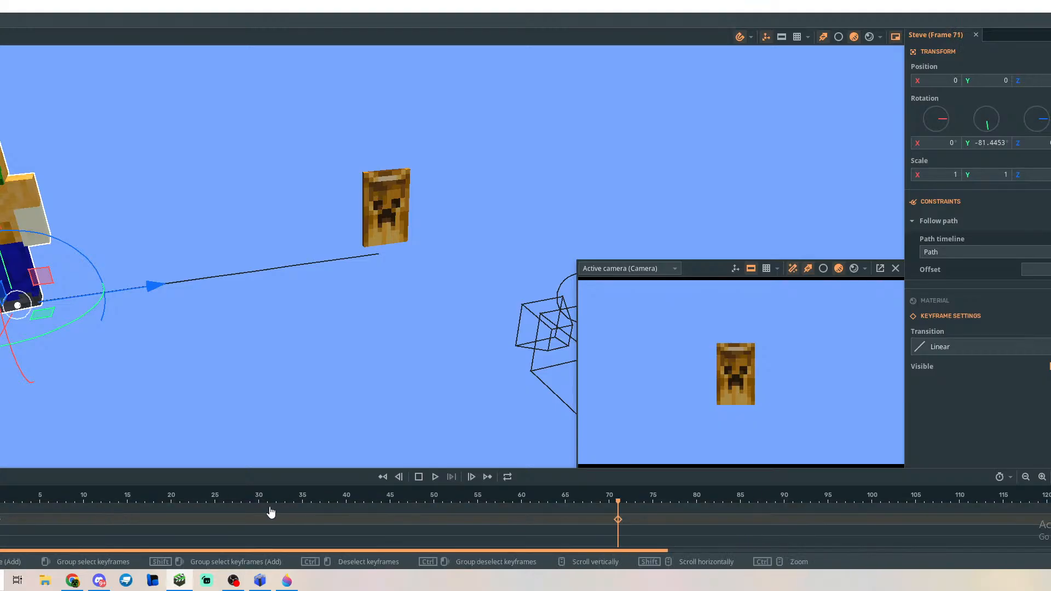
pyautogui.moveTo(618, 520); pyautogui.dragTo(493, 513)
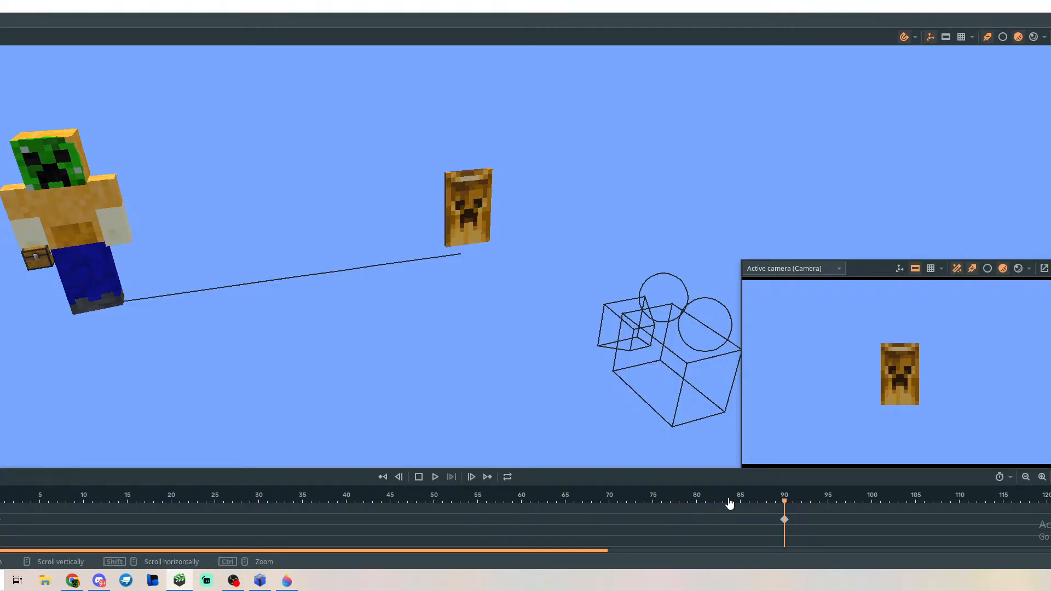
pyautogui.moveTo(785, 502); pyautogui.dragTo(3, 523)
pyautogui.click(435, 477)
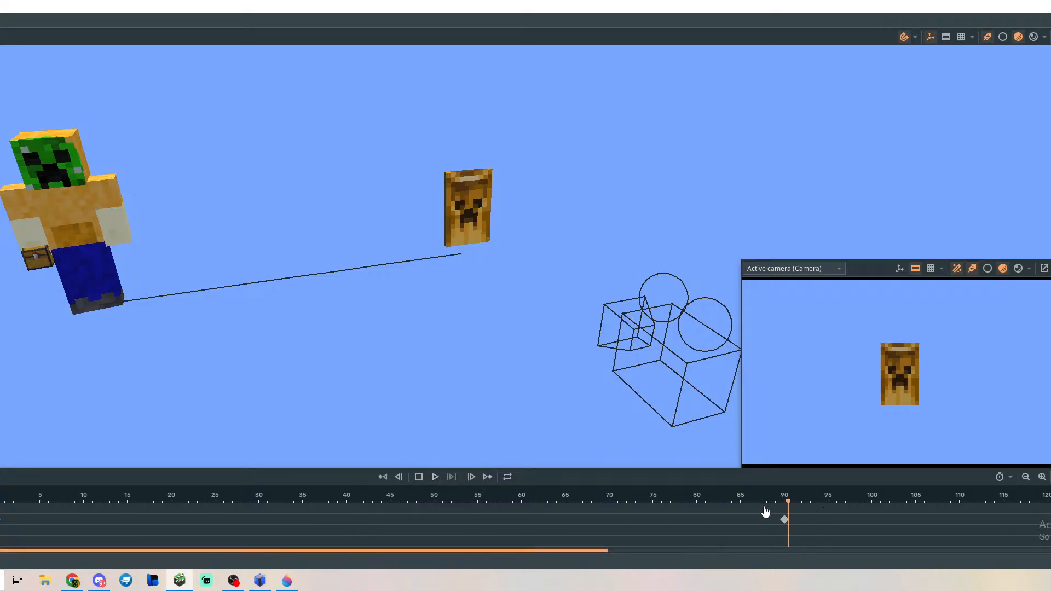
pyautogui.moveTo(765, 512); pyautogui.dragTo(2, 520)
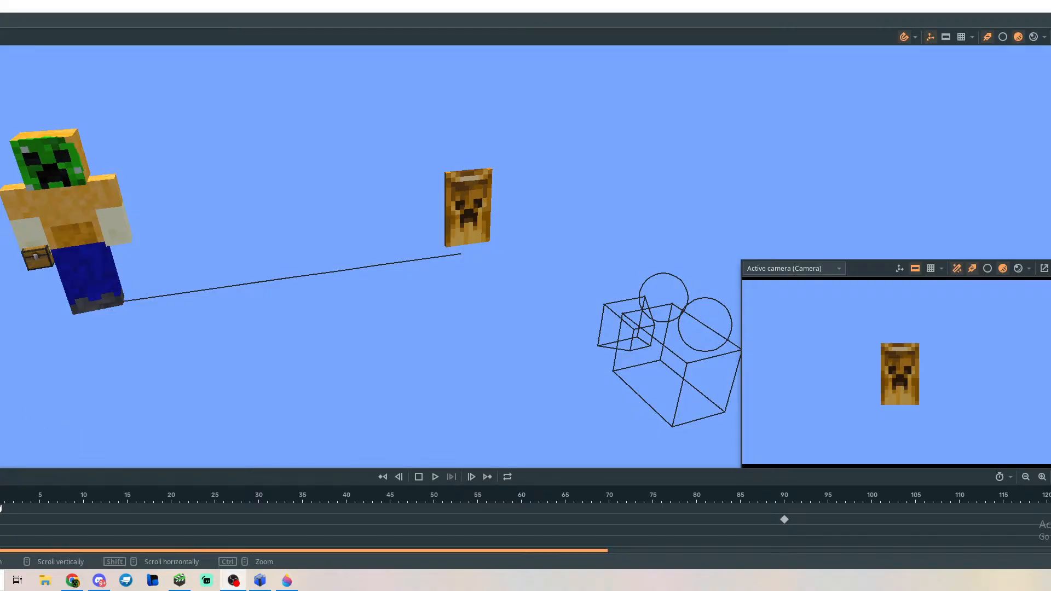
# Create a walk cycle on the character from its first keyframe through frame 90.
pyautogui.rightClick(1, 514)
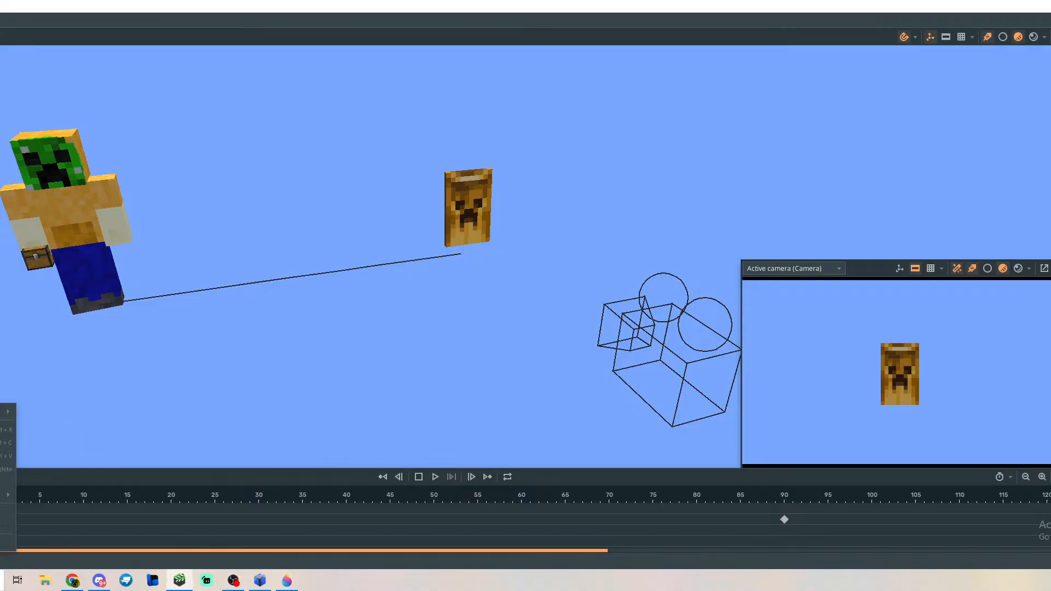
pyautogui.click(77, 530)
pyautogui.click(1, 520)
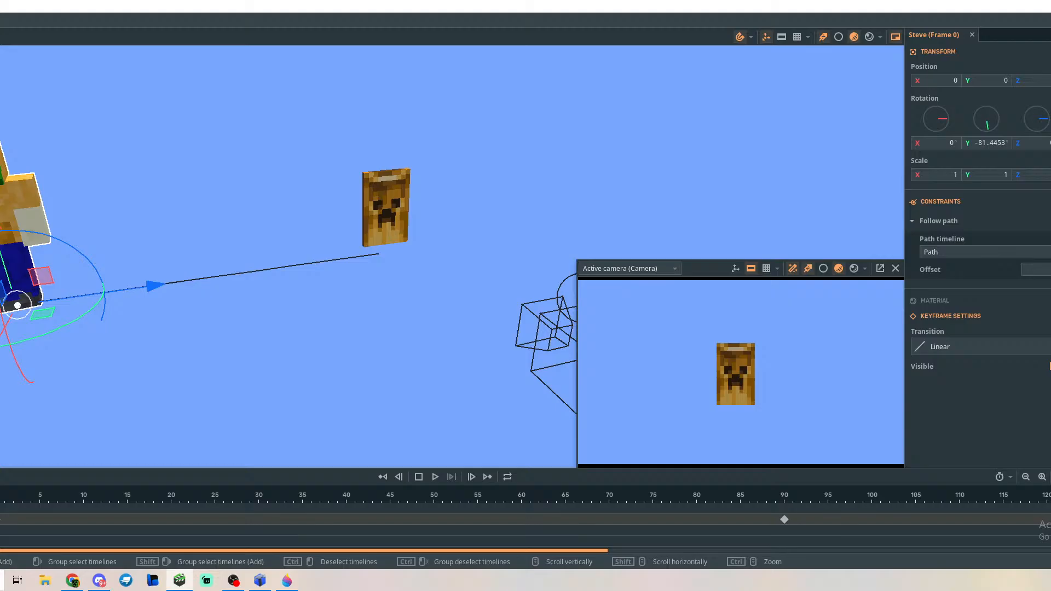
pyautogui.rightClick(20, 523)
pyautogui.click(6, 522)
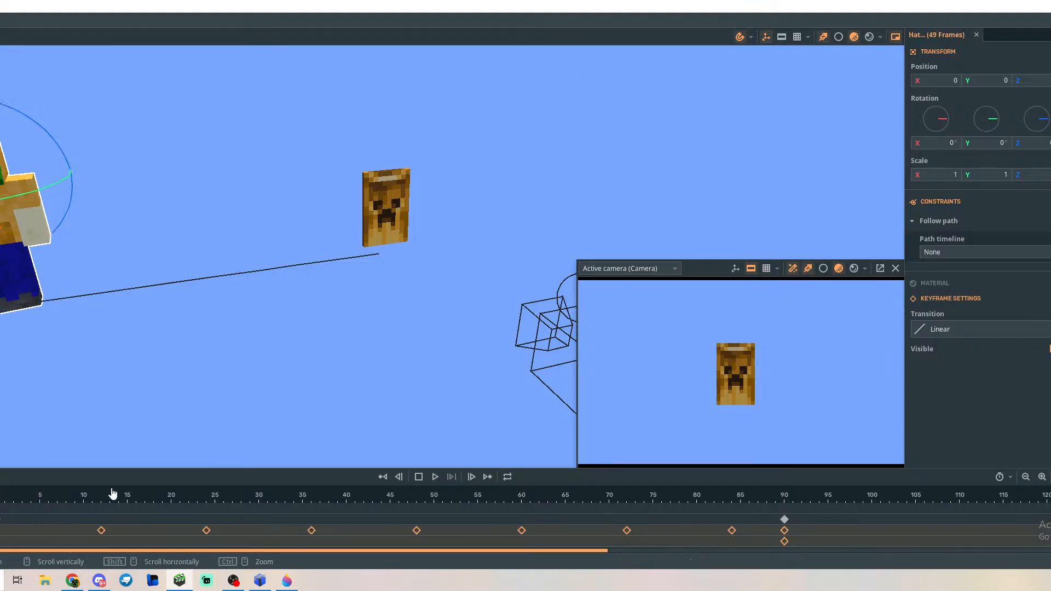
# Play the animation from the start to check how the character's legs and arms move.
pyautogui.press('space')
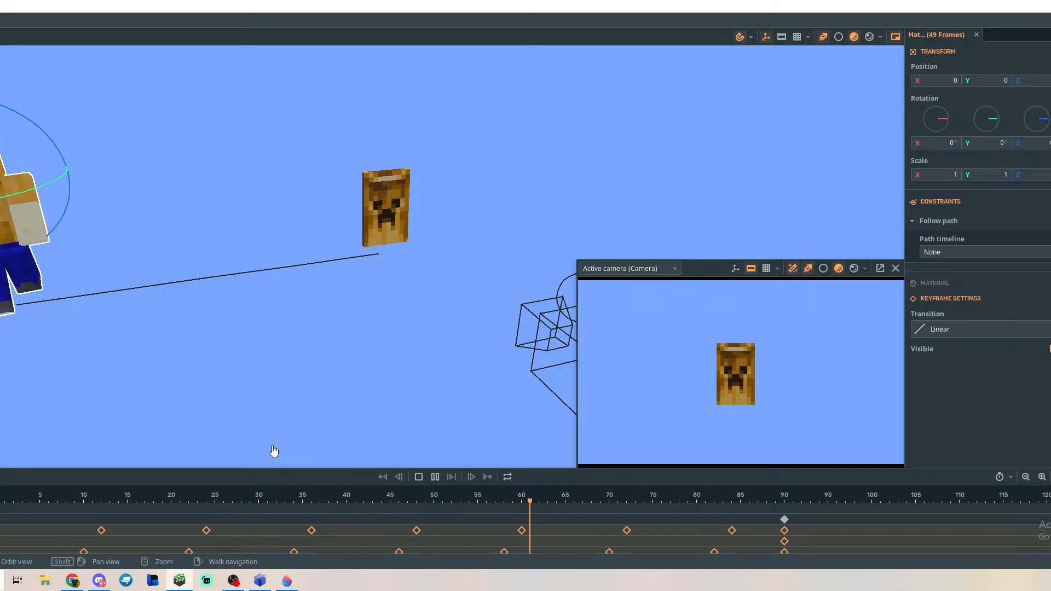
pyautogui.press('space')
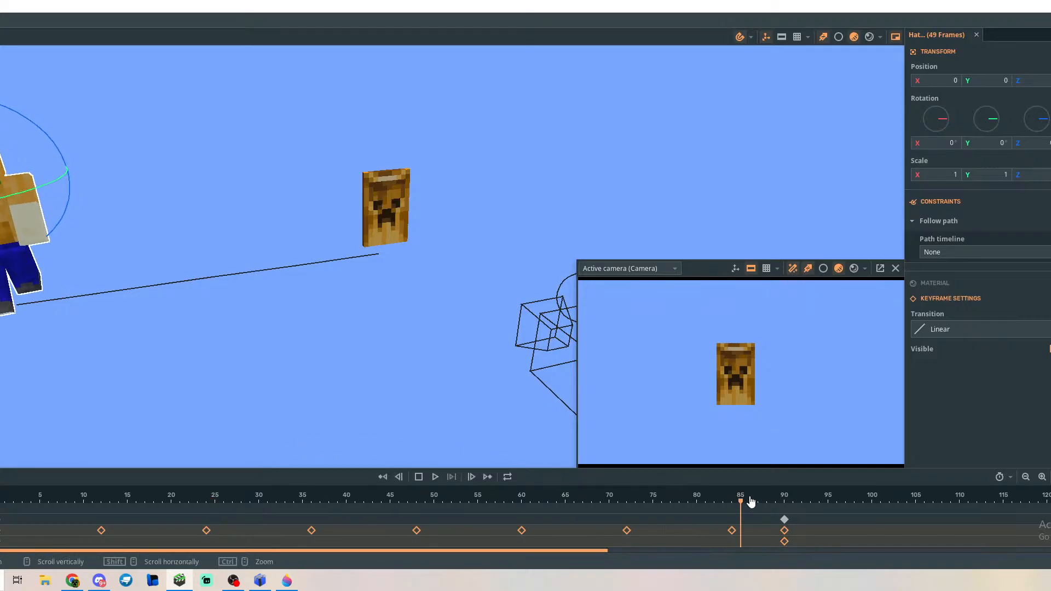
pyautogui.moveTo(742, 500); pyautogui.dragTo(768, 507)
pyautogui.moveTo(795, 506); pyautogui.dragTo(3, 501)
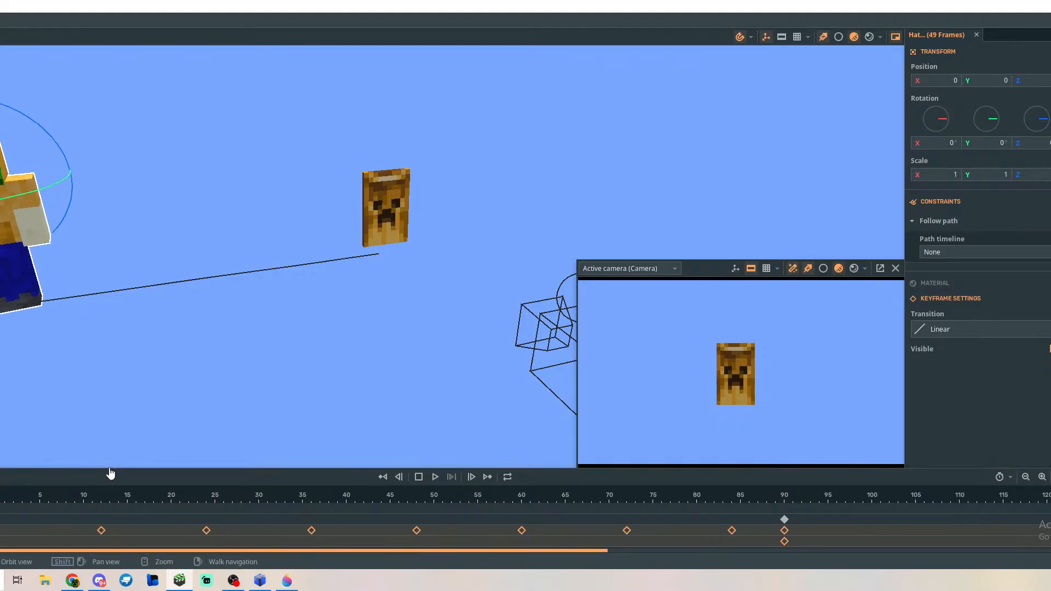
pyautogui.press('space')
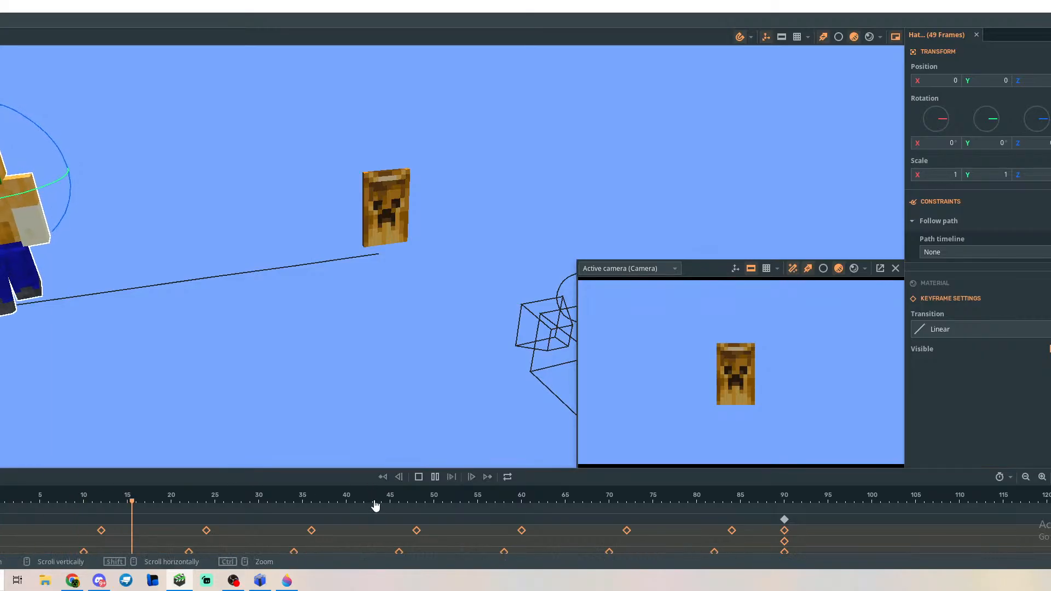
pyautogui.press('space')
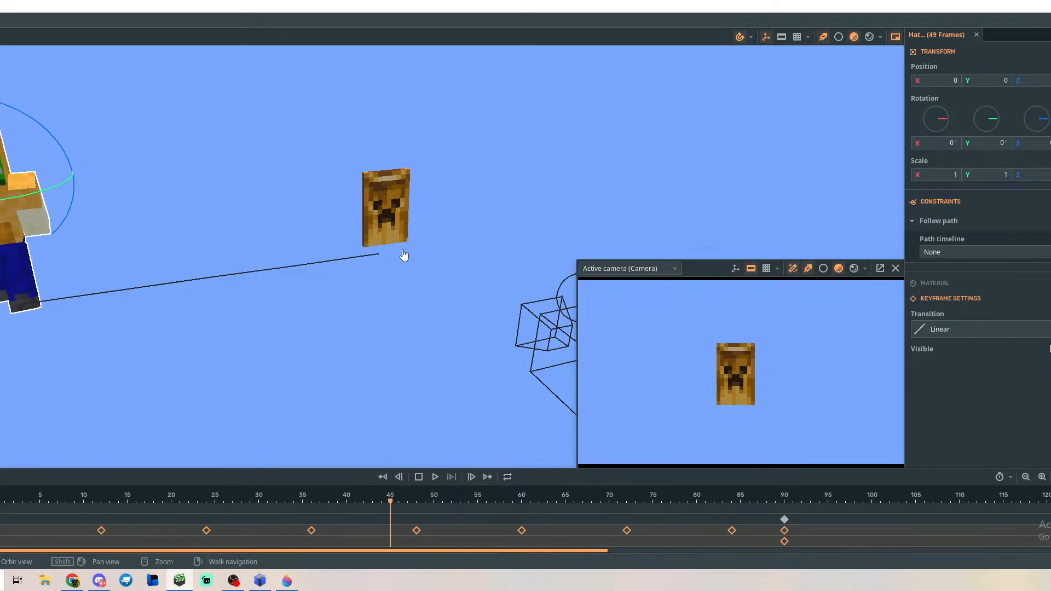
# Undo the walk cycle created on the character.
pyautogui.click(387, 208)
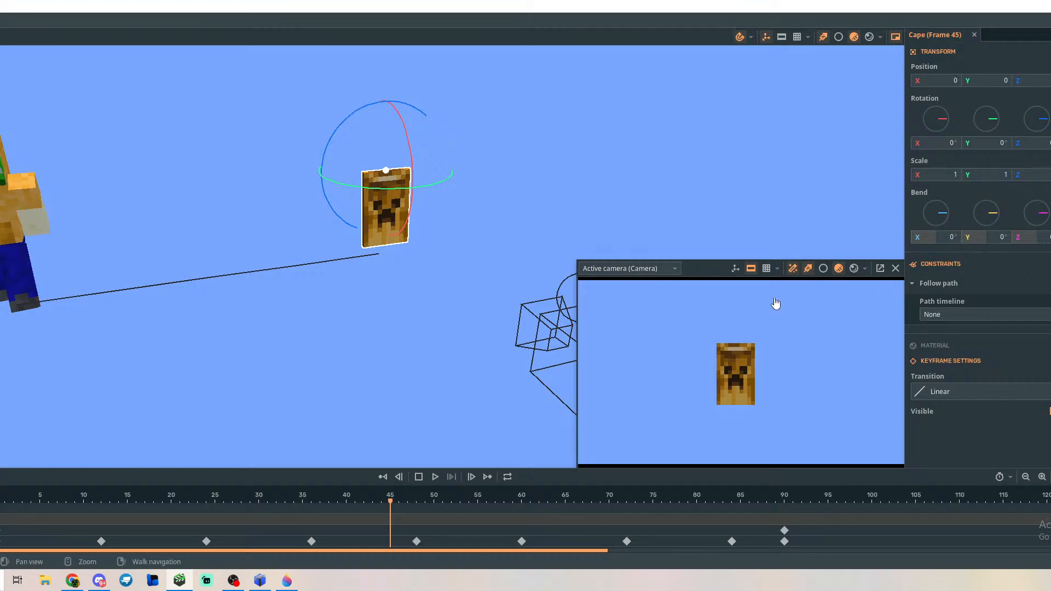
pyautogui.hotkey('ctrl', 'z')
pyautogui.hotkey('ctrl', 'z')
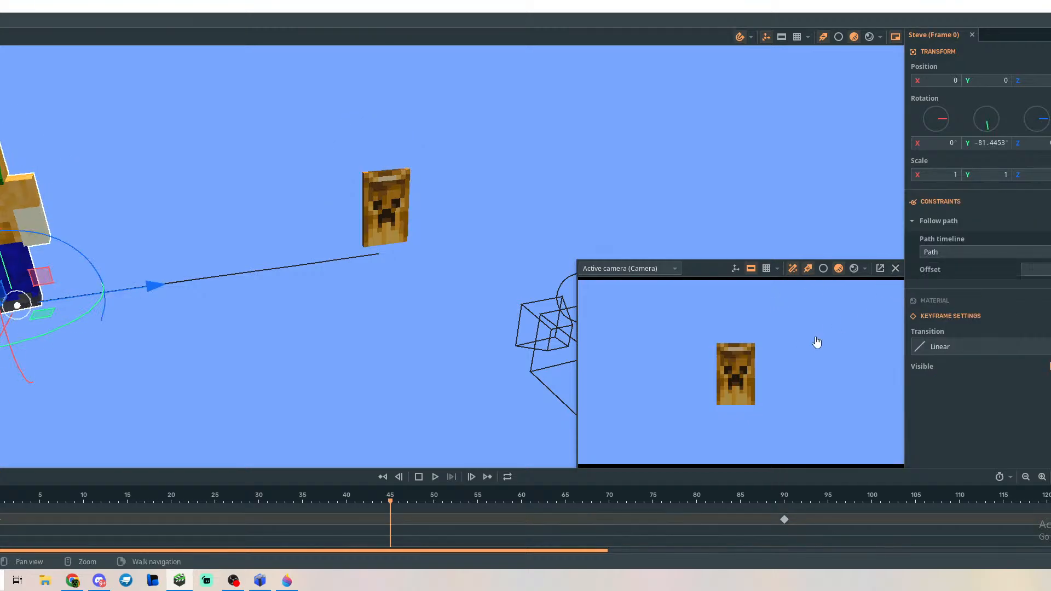
# Show the move controls on the cape and parent the whole cape back to the character in the timeline hierarchy.
pyautogui.click(401, 200)
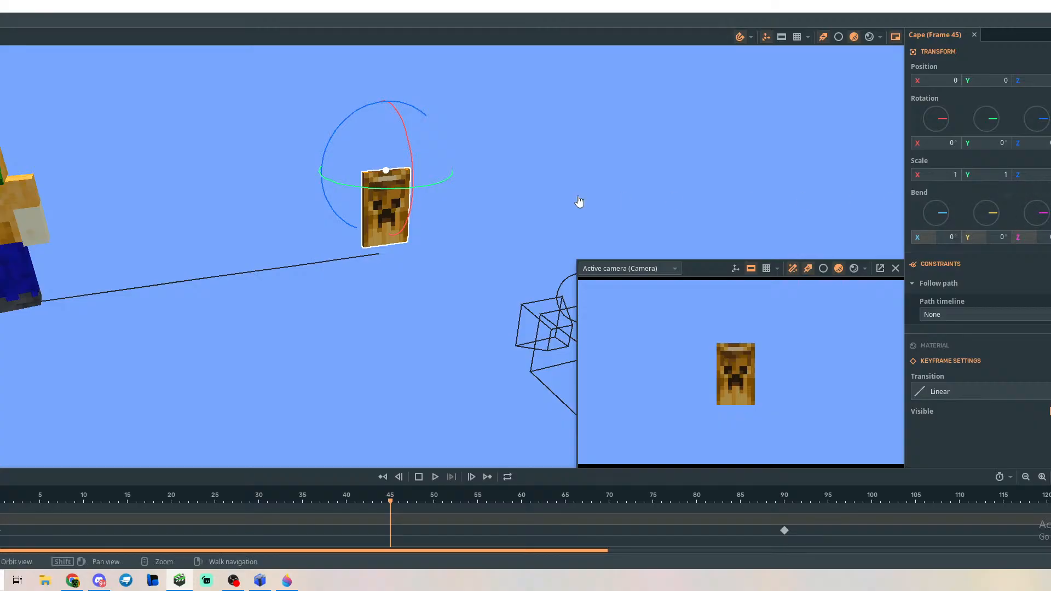
pyautogui.click(1, 36)
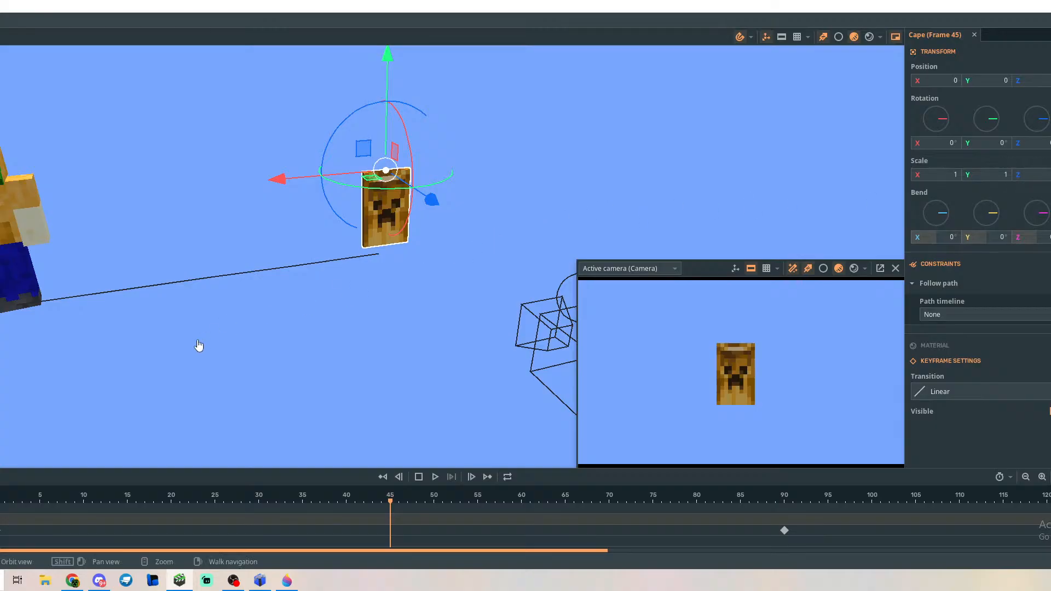
pyautogui.click(4, 509)
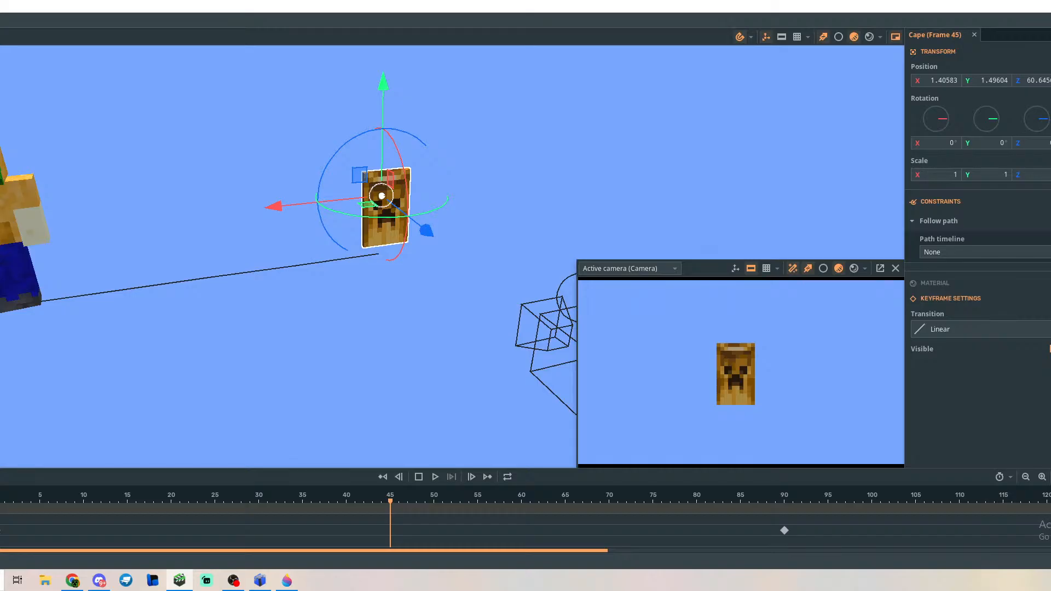
pyautogui.moveTo(2, 509); pyautogui.dragTo(2, 542)
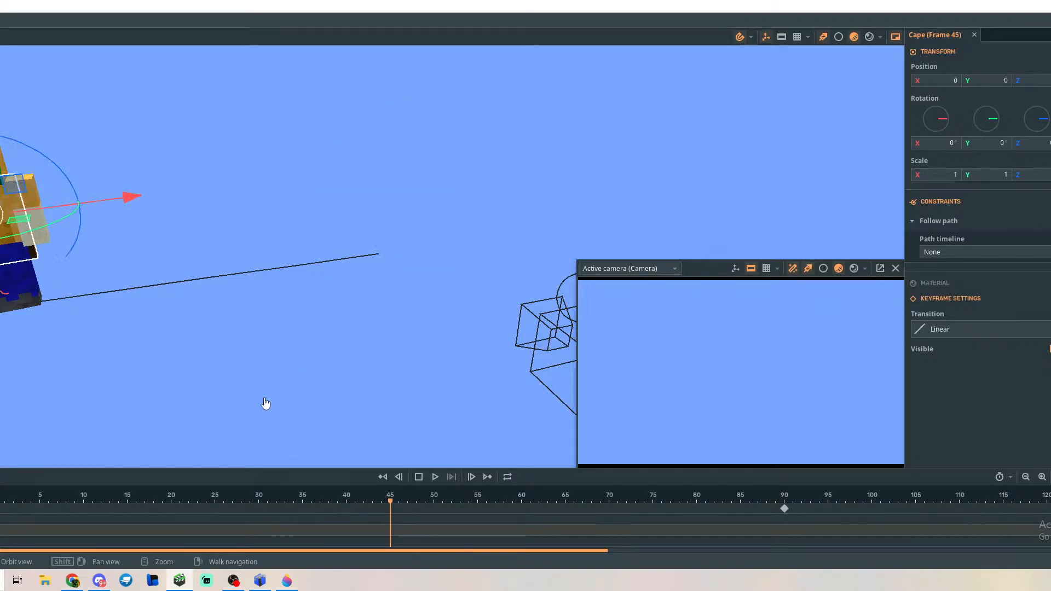
pyautogui.click(2, 541)
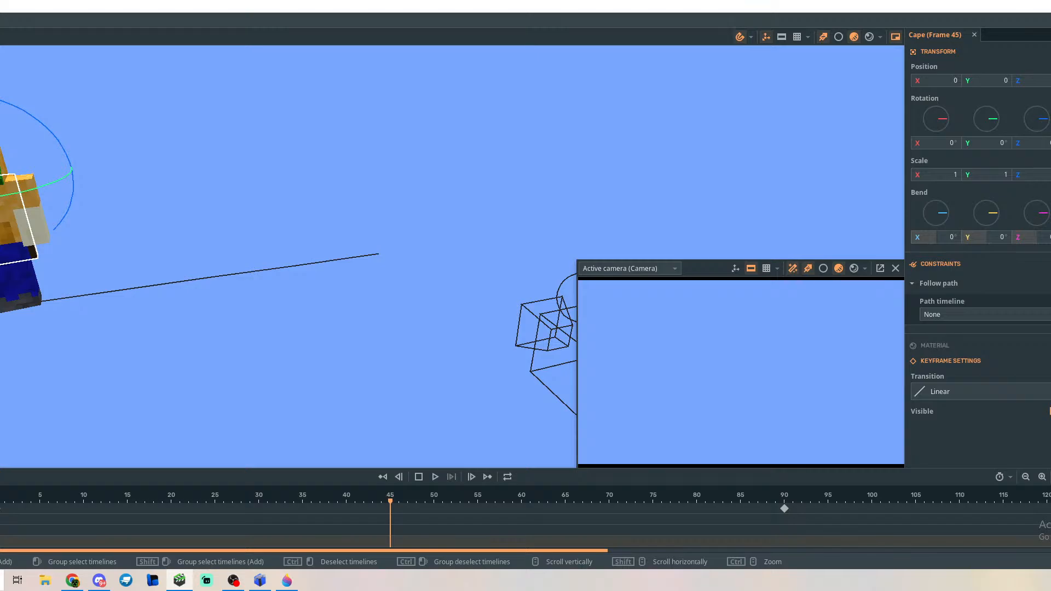
pyautogui.click(2, 531)
pyautogui.click(2, 519)
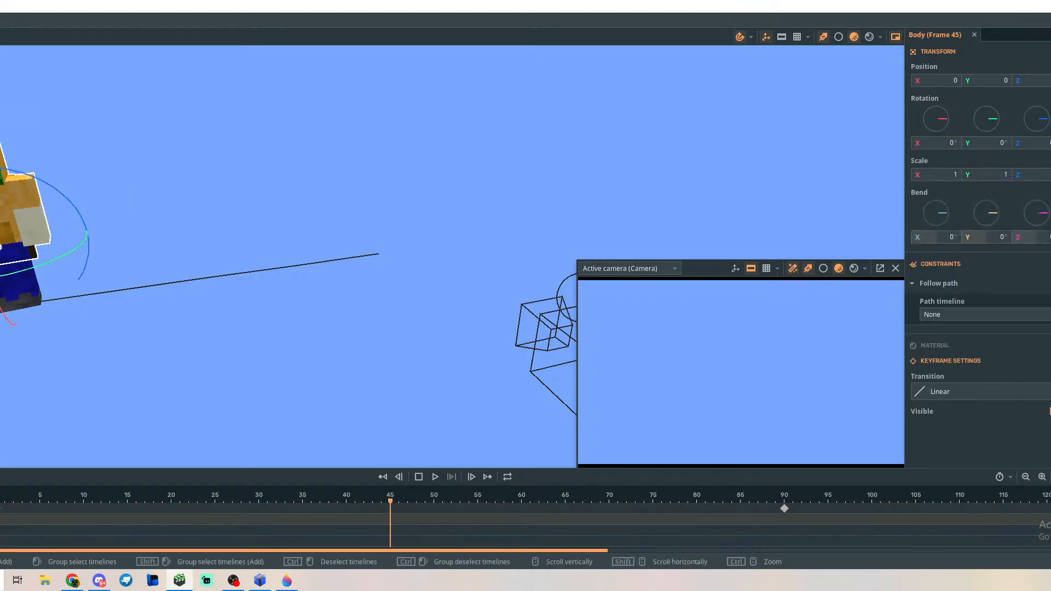
pyautogui.click(2, 509)
pyautogui.click(92, 512)
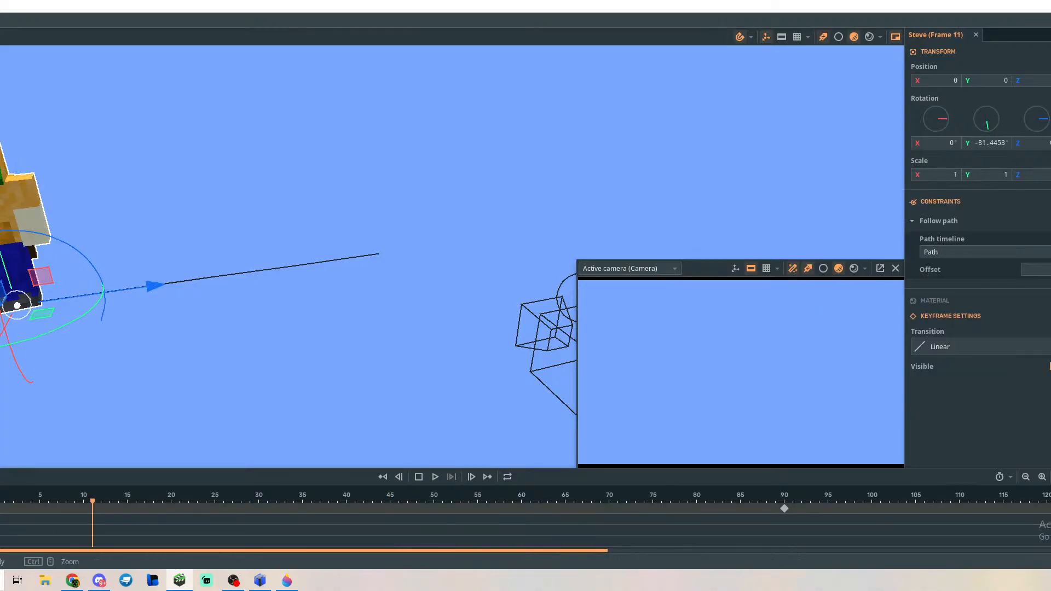
pyautogui.rightClick(23, 518)
pyautogui.click(122, 422)
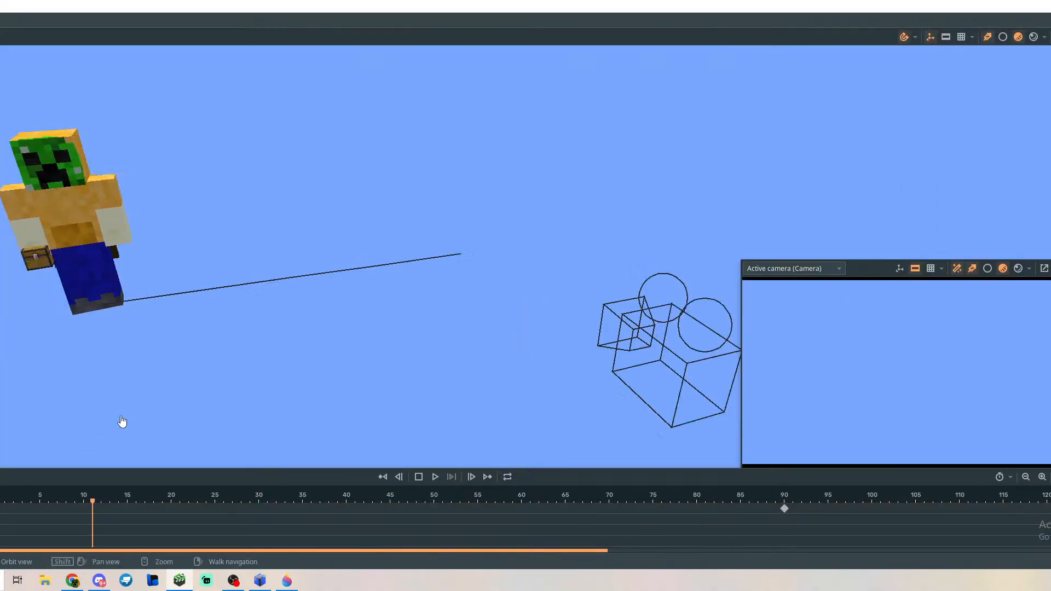
# Undo the latest edits back to the point where the cape is detached from the character.
pyautogui.hotkey('ctrl', 'z')
pyautogui.hotkey('ctrl', 'z')
pyautogui.hotkey('ctrl', 'z')
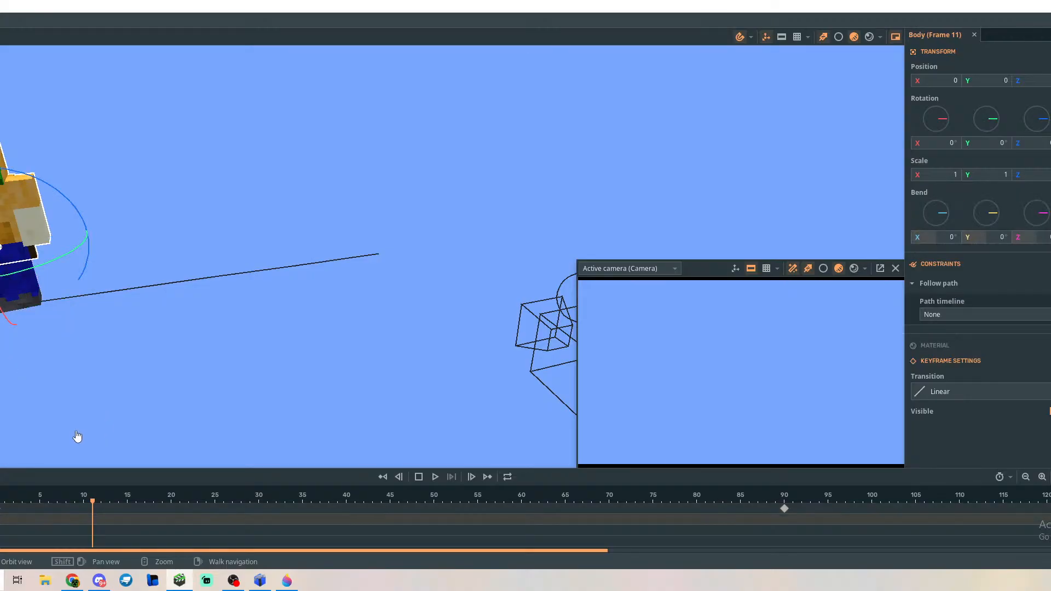
pyautogui.hotkey('ctrl', 'z')
pyautogui.hotkey('ctrl', 'z')
pyautogui.hotkey('ctrl', 'z')
pyautogui.hotkey('ctrl', 'z')
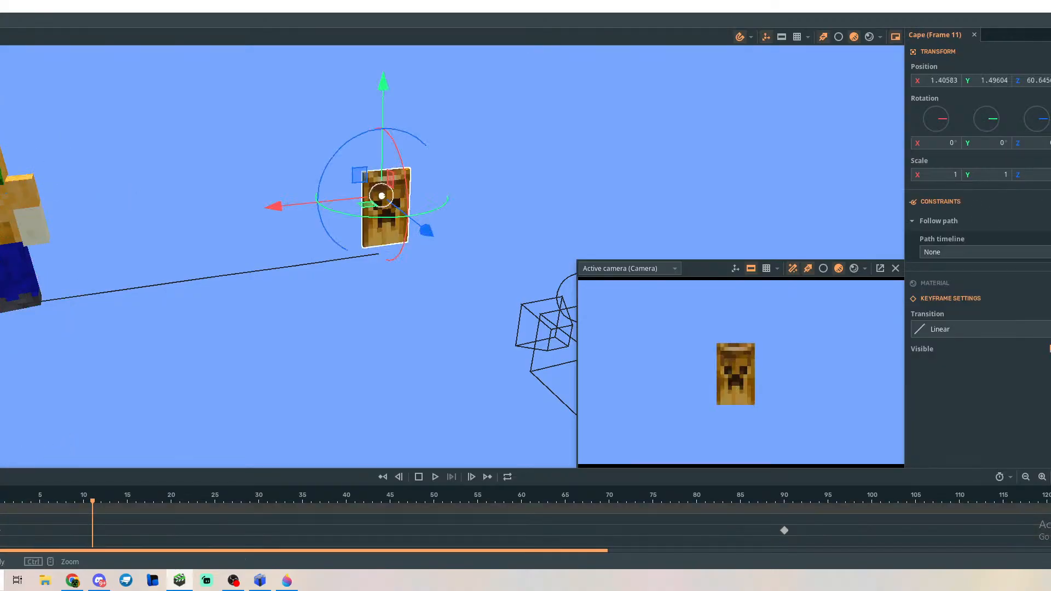
pyautogui.hotkey('ctrl', 'z')
pyautogui.hotkey('ctrl', 'z')
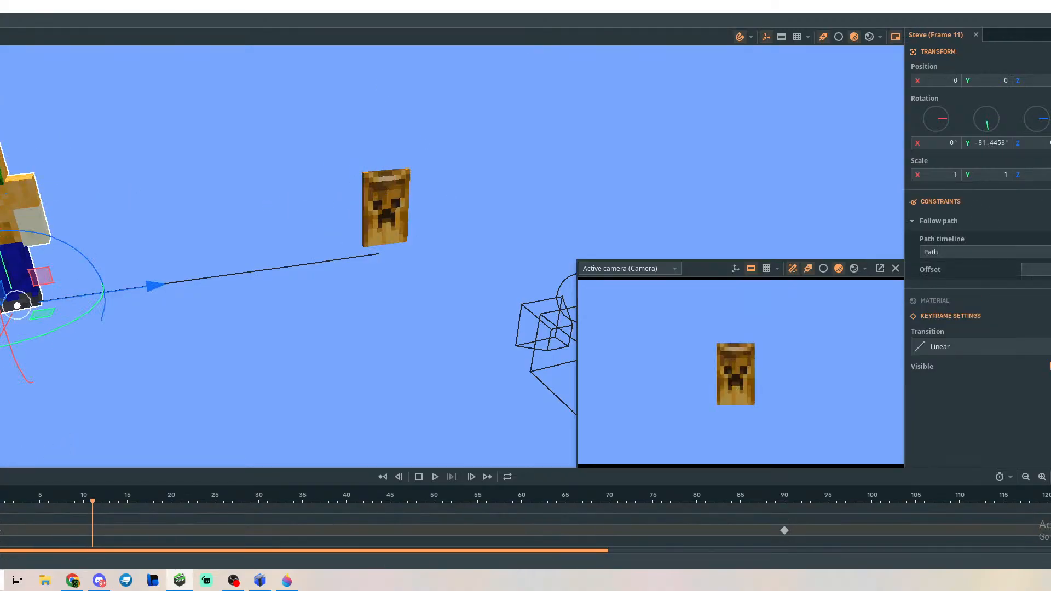
# Try to create a walk cycle with both of the character's keyframes selected.
pyautogui.rightClick(32, 530)
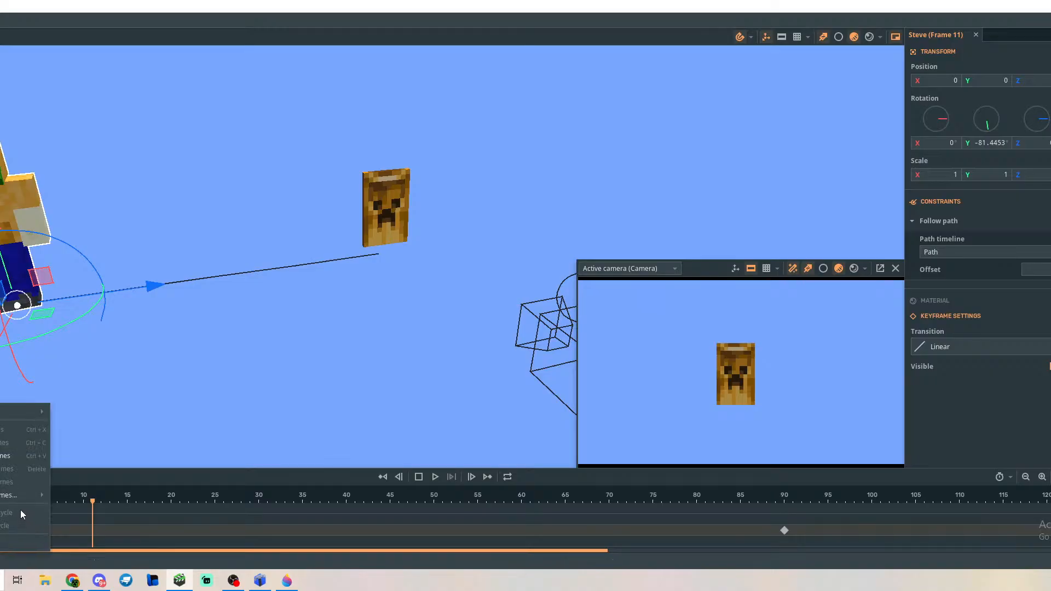
pyautogui.click(23, 513)
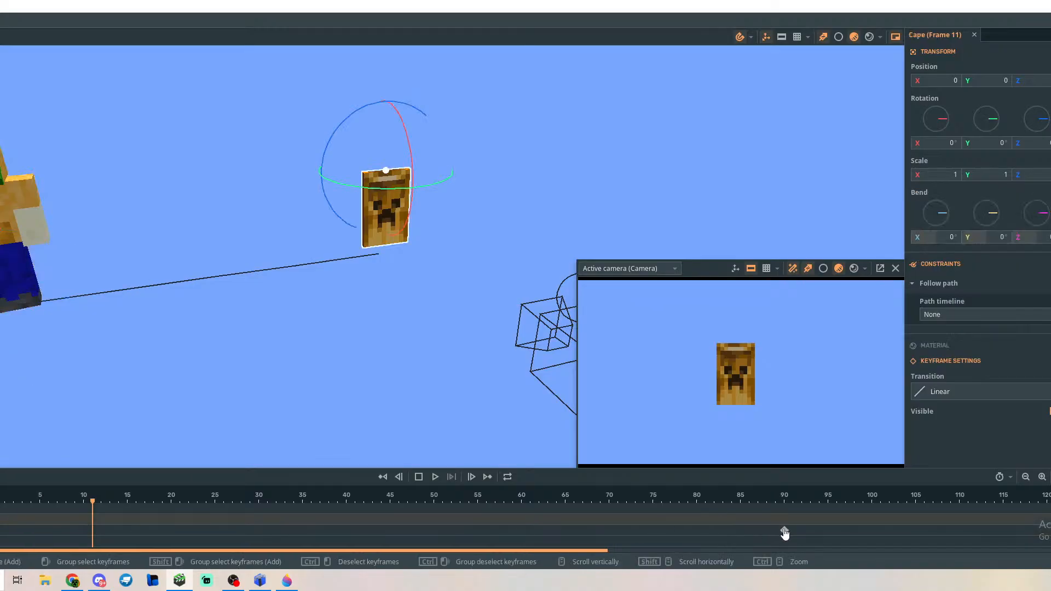
pyautogui.click(784, 530)
pyautogui.rightClick(540, 527)
pyautogui.click(476, 521)
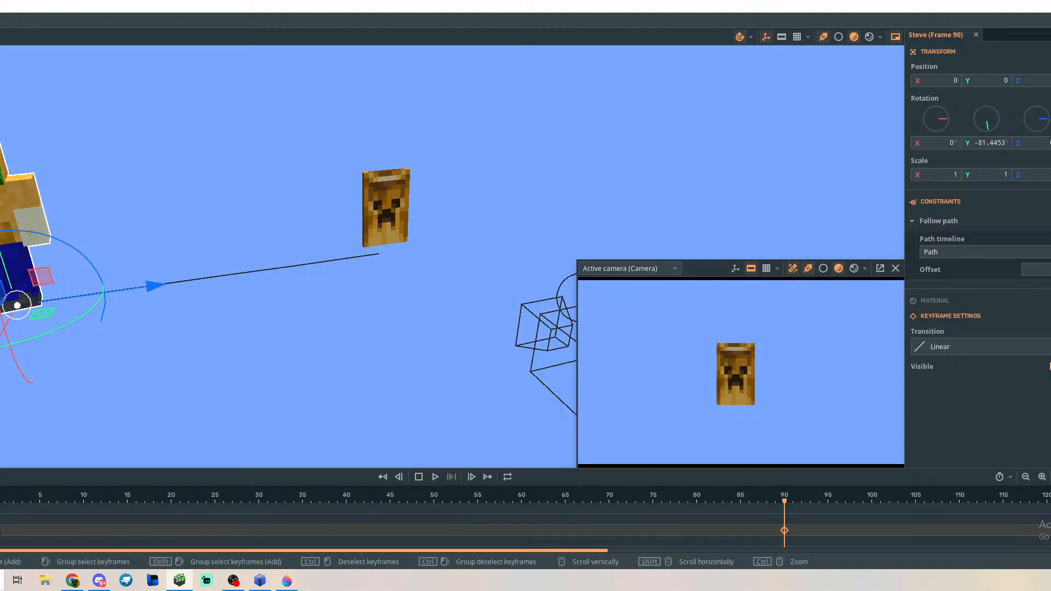
pyautogui.rightClick(77, 529)
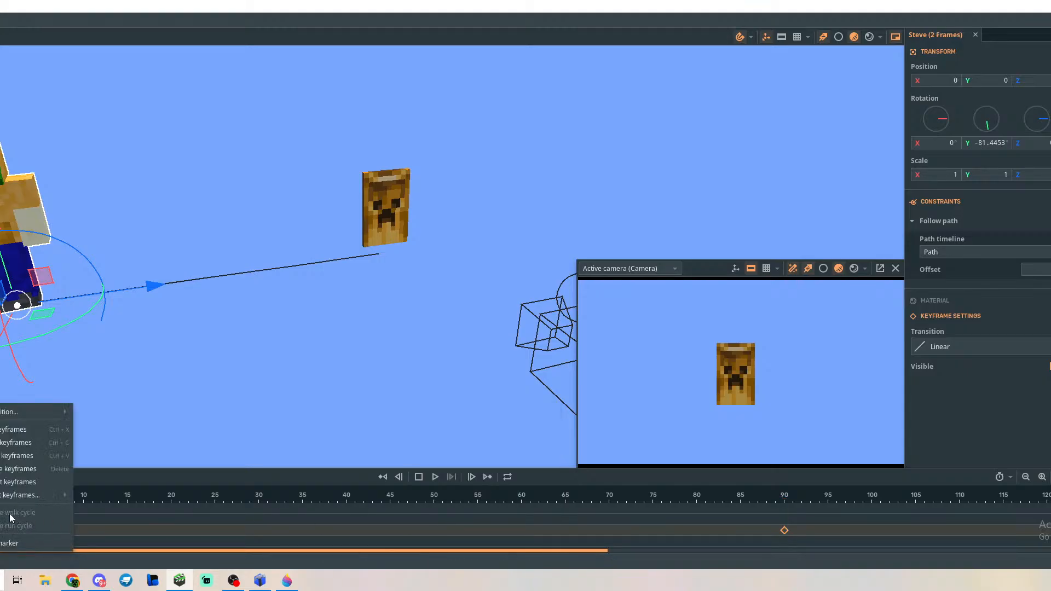
pyautogui.click(171, 427)
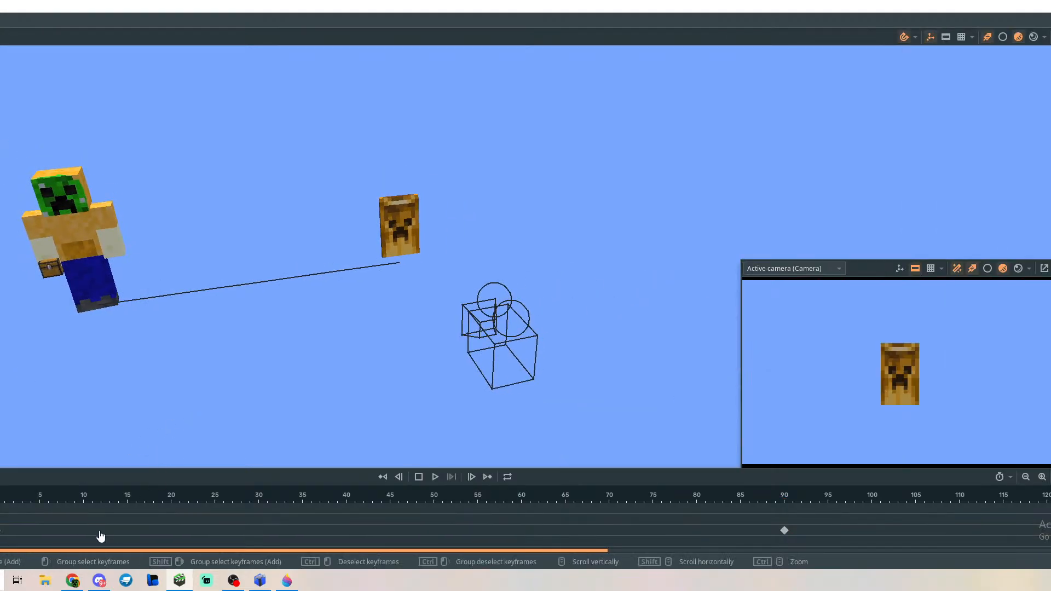
pyautogui.rightClick(101, 536)
pyautogui.click(99, 533)
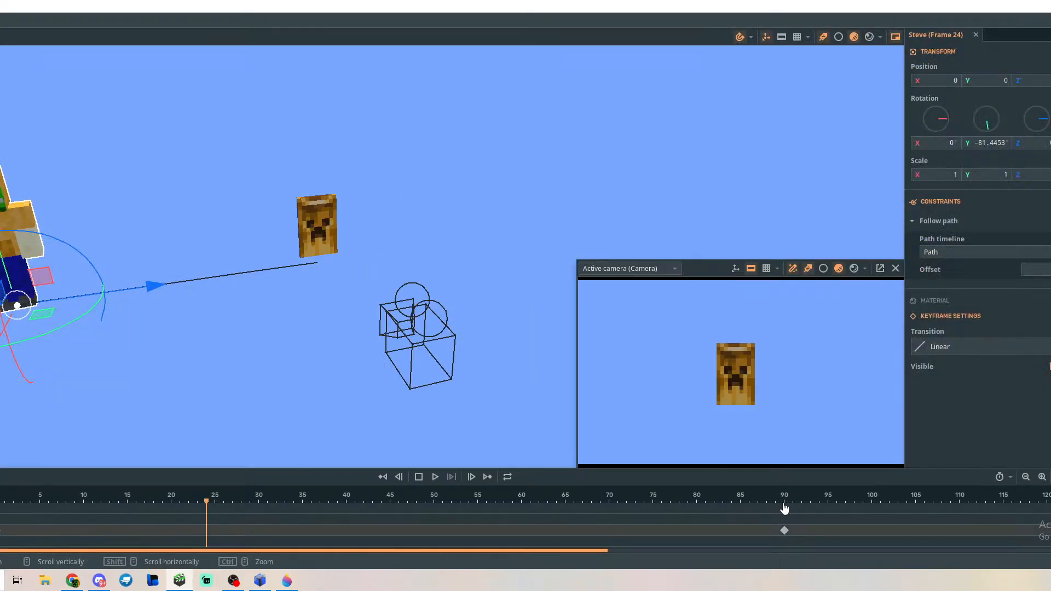
# Try to create a walk cycle with only the character's keyframe at frame 90 selected.
pyautogui.click(784, 508)
pyautogui.rightClick(191, 532)
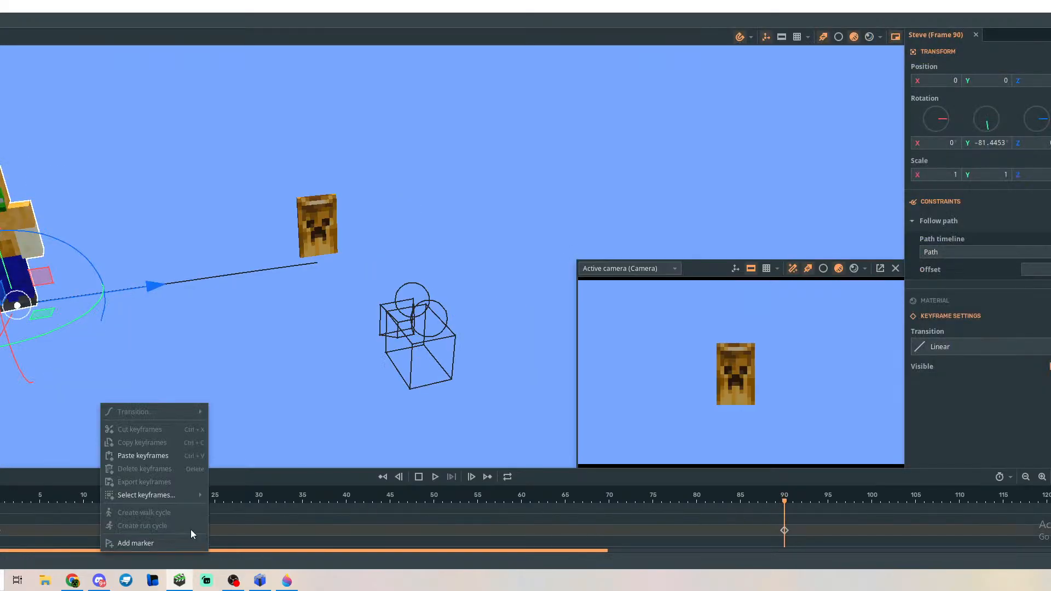
pyautogui.click(60, 534)
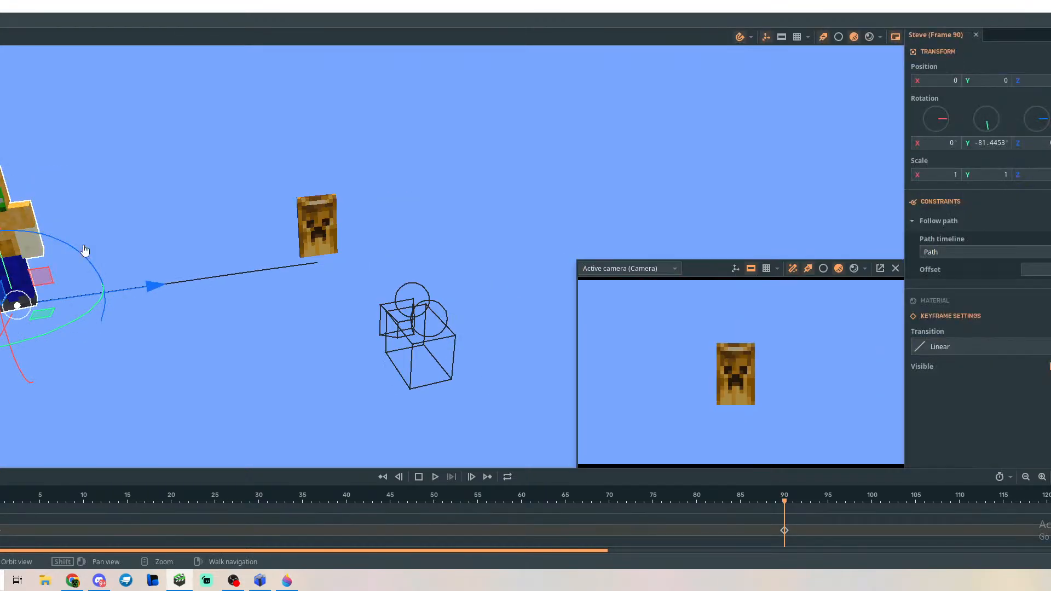
pyautogui.rightClick(28, 532)
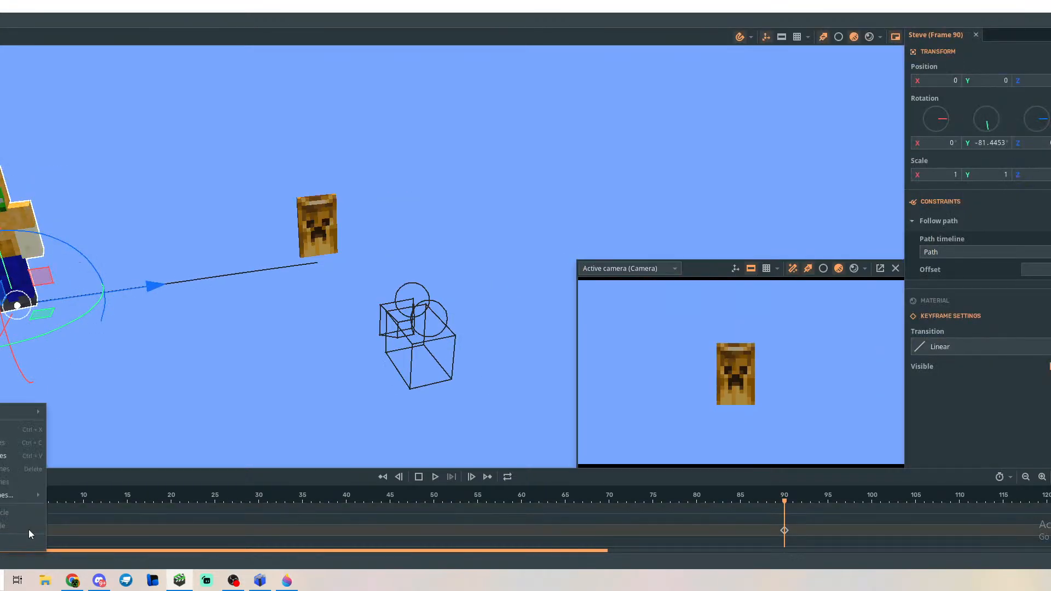
pyautogui.click(153, 466)
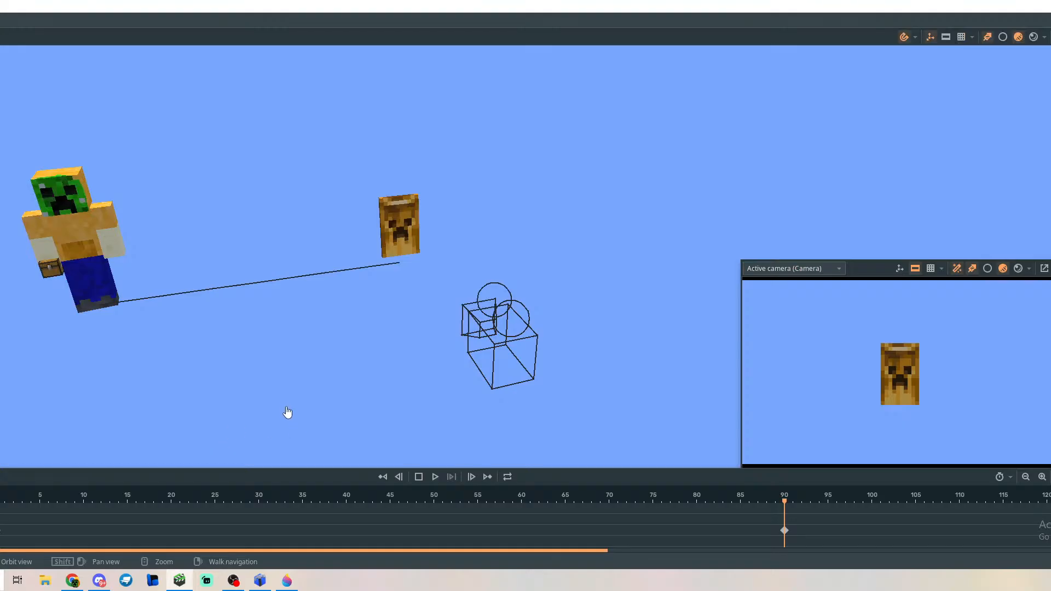
pyautogui.moveTo(287, 410)
pyautogui.mouseDown()
pyautogui.moveTo(269, 410)
pyautogui.moveTo(283, 411)
pyautogui.mouseUp()
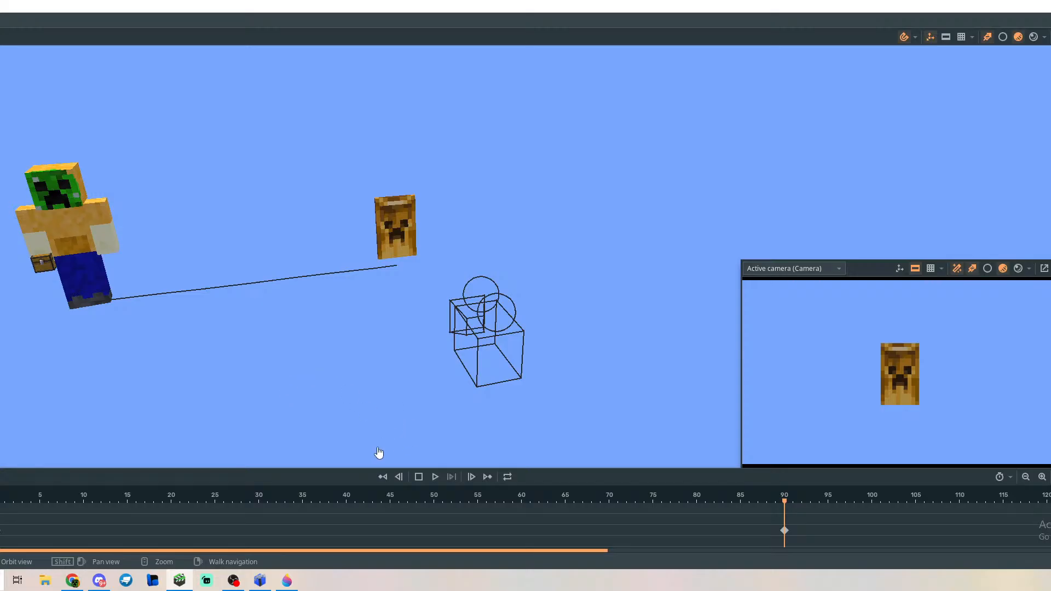
# Delete the character's keyframe at frame 90 and restore it.
pyautogui.click(786, 532)
pyautogui.moveTo(786, 533); pyautogui.dragTo(786, 532)
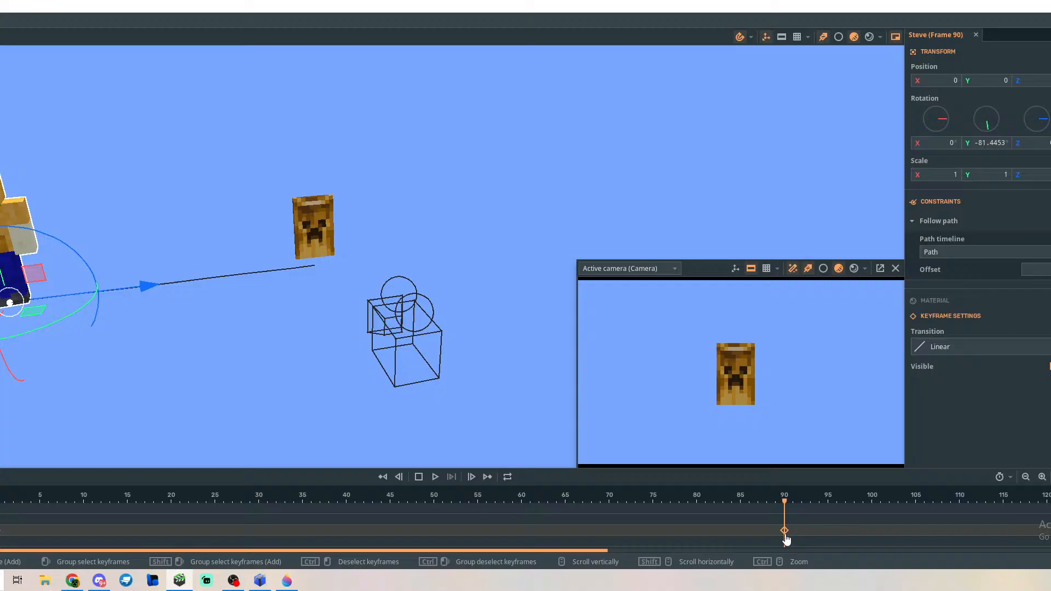
pyautogui.rightClick(710, 529)
pyautogui.click(416, 520)
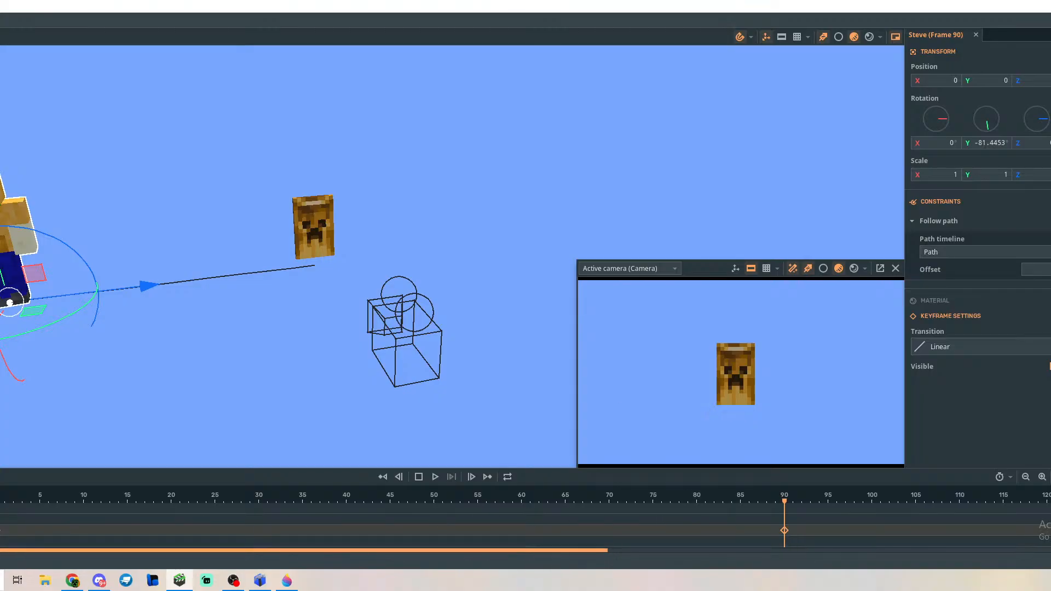
pyautogui.press('Delete')
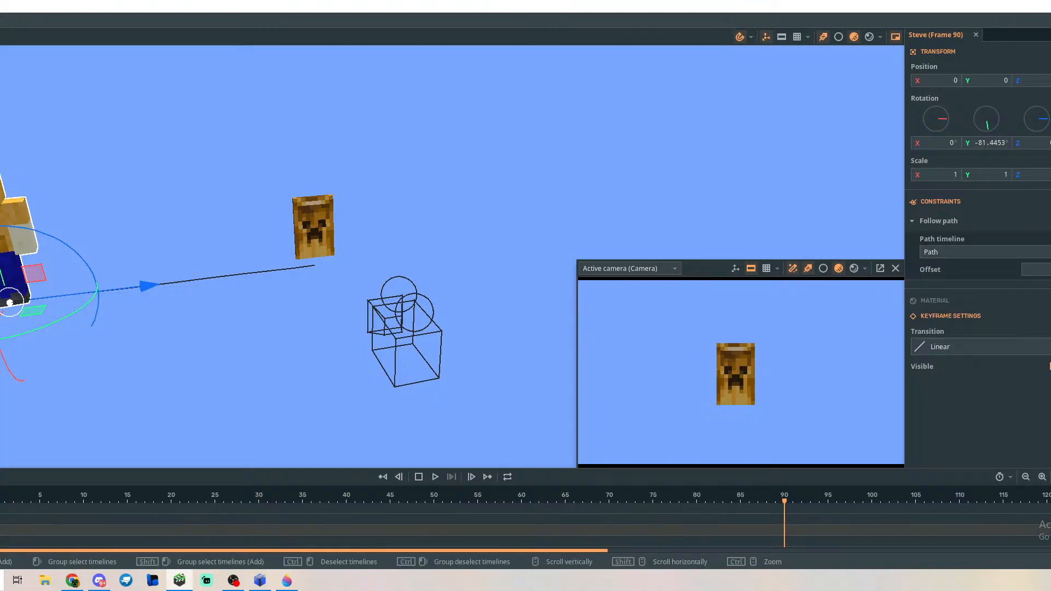
pyautogui.scroll(2, 526, 525)
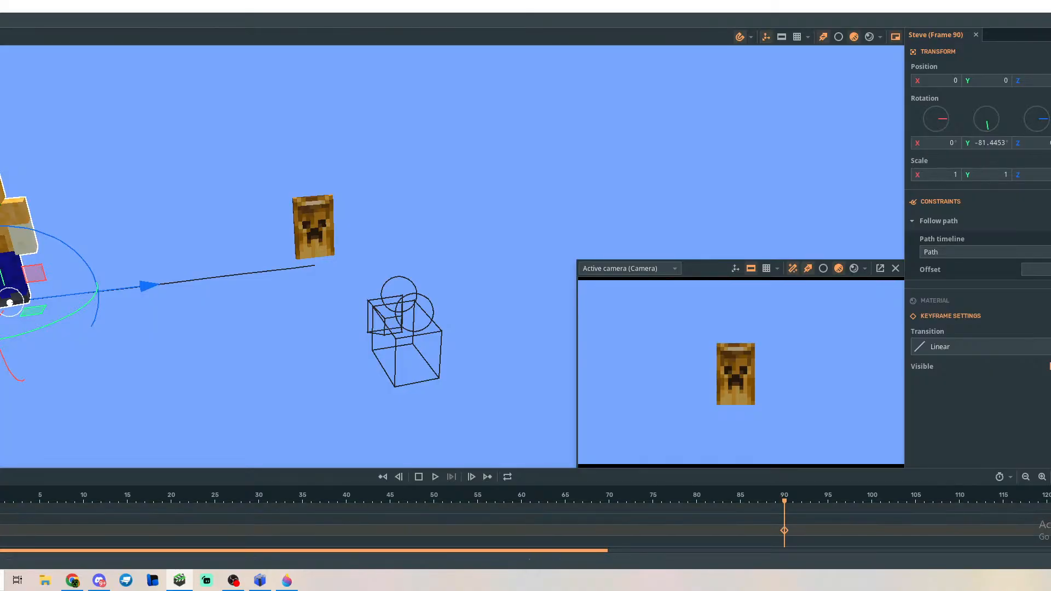
pyautogui.rightClick(8, 530)
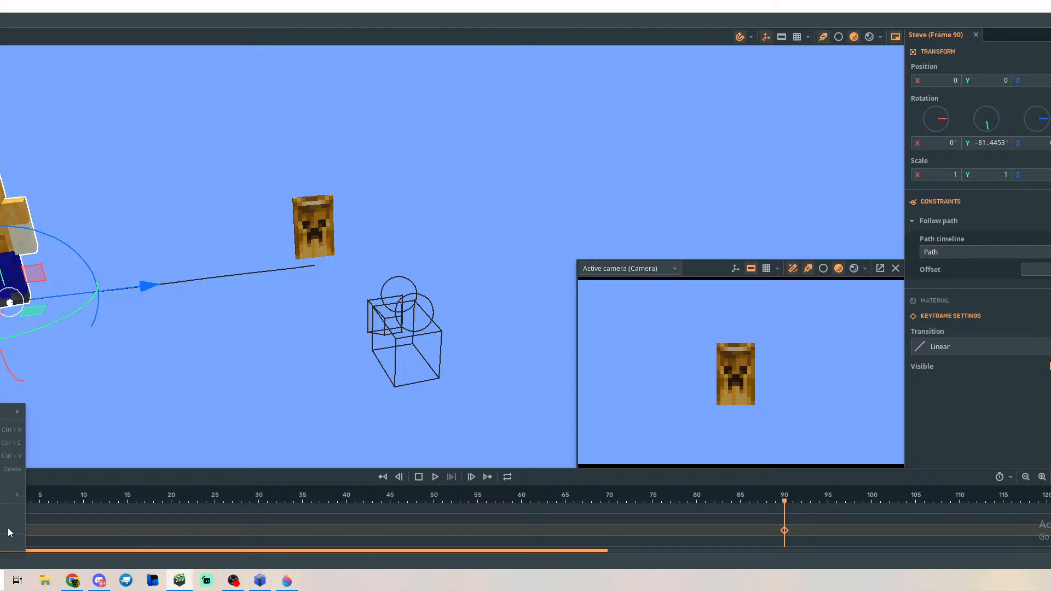
pyautogui.click(31, 530)
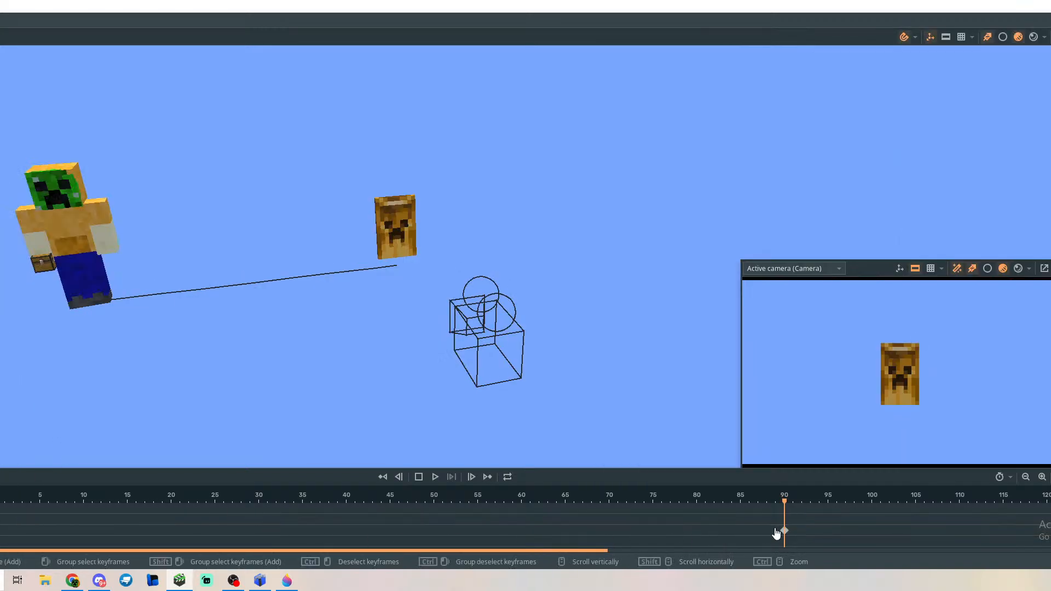
# Create a walk cycle from the character's keyframe at frame 0 and undo it.
pyautogui.click(779, 532)
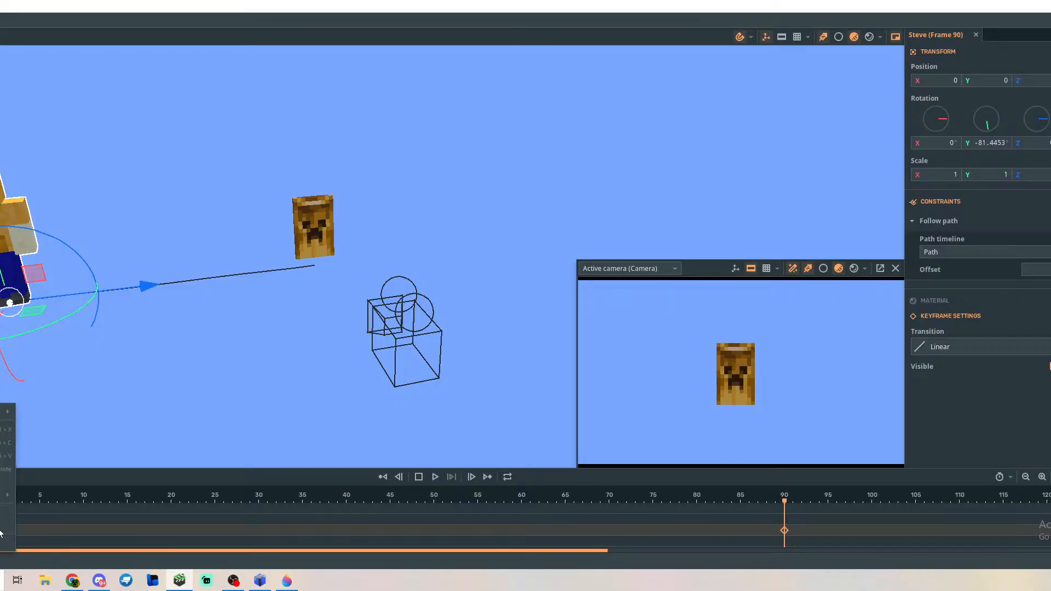
pyautogui.click(0, 532)
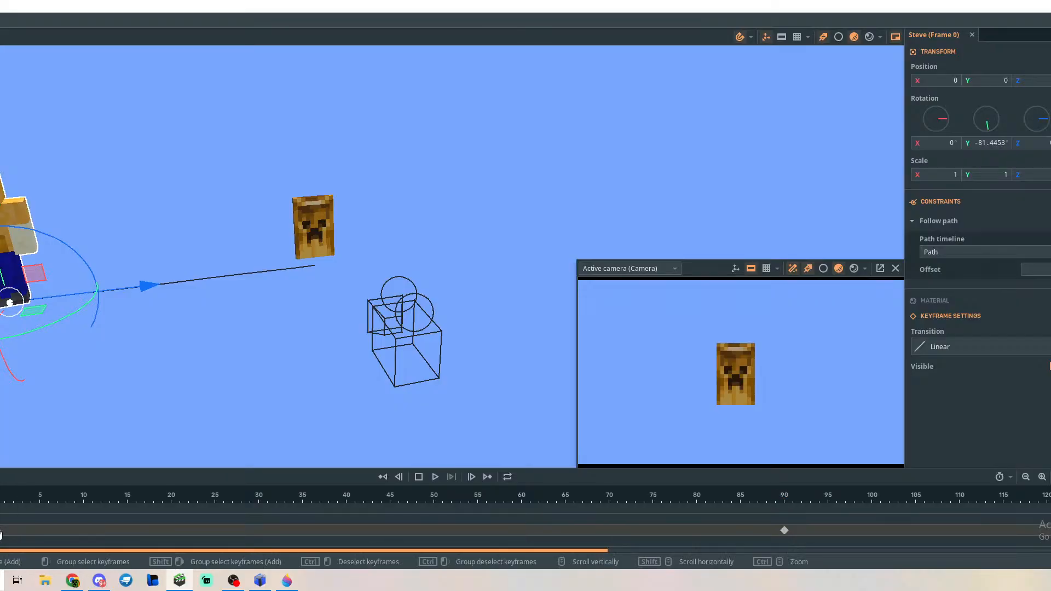
pyautogui.rightClick(0, 533)
pyautogui.click(1, 512)
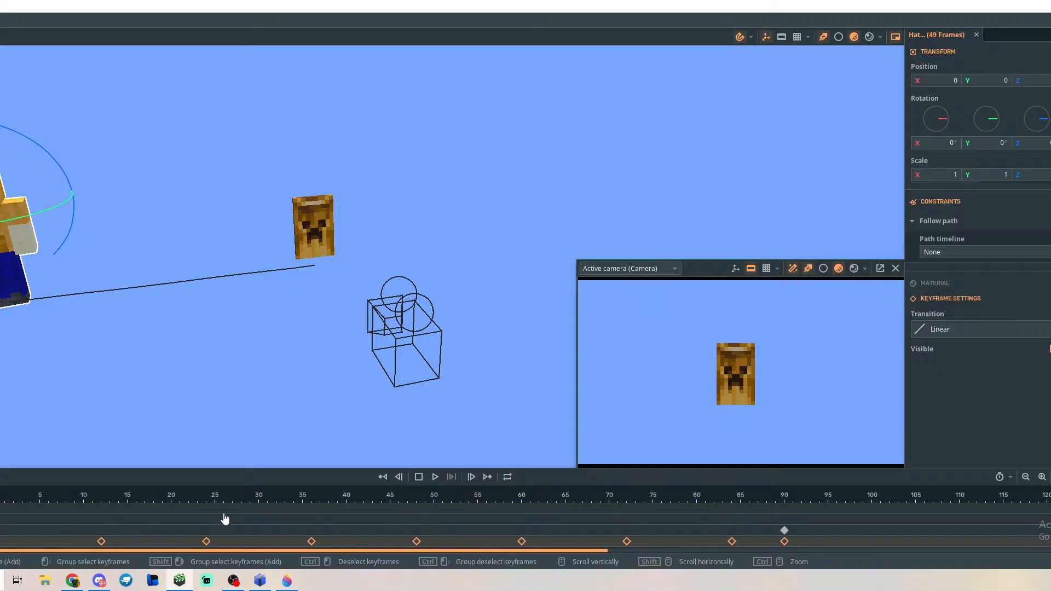
pyautogui.click(203, 528)
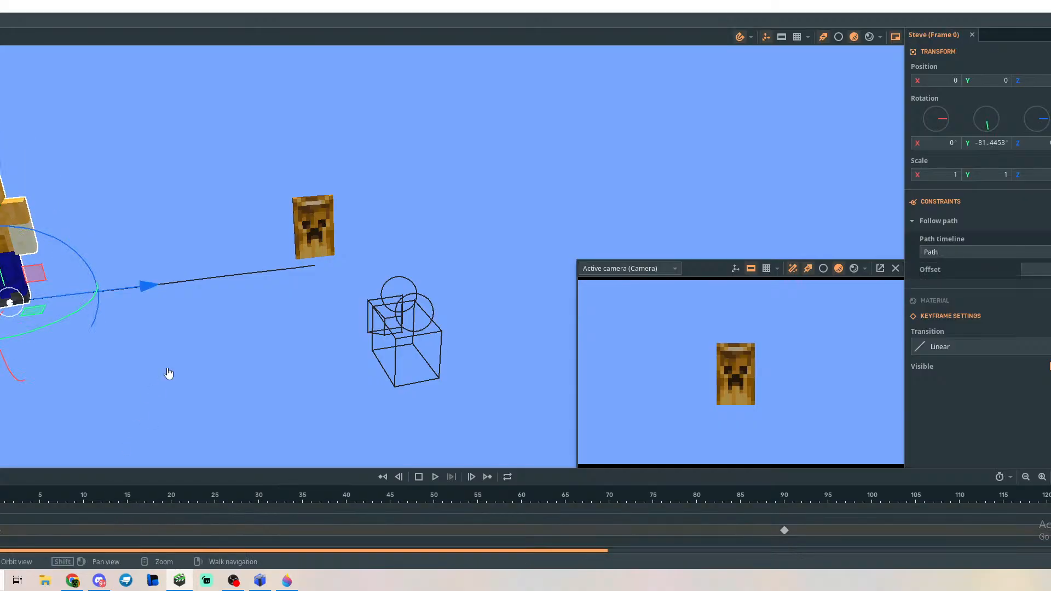
# Parent the cape back to the character and create a walk cycle from the character's keyframe at frame 0 through frame 90.
pyautogui.click(300, 239)
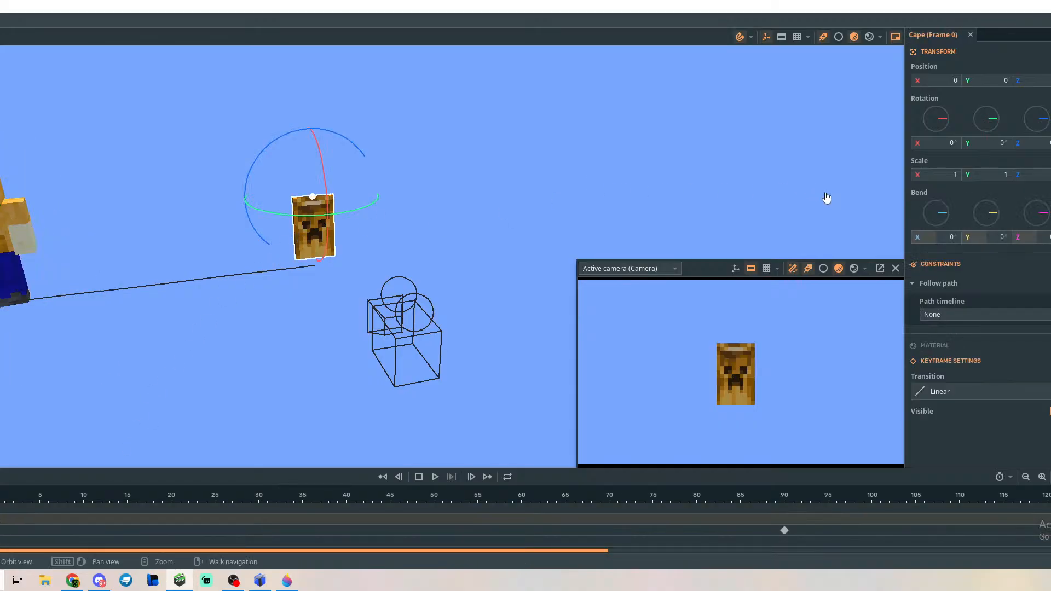
pyautogui.click(3, 509)
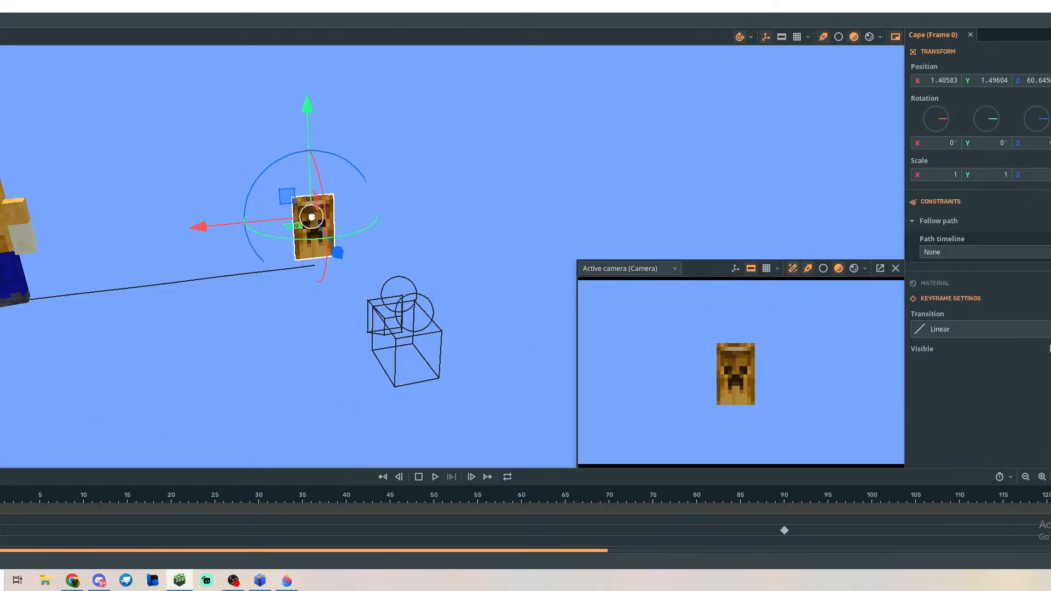
pyautogui.click(0, 512)
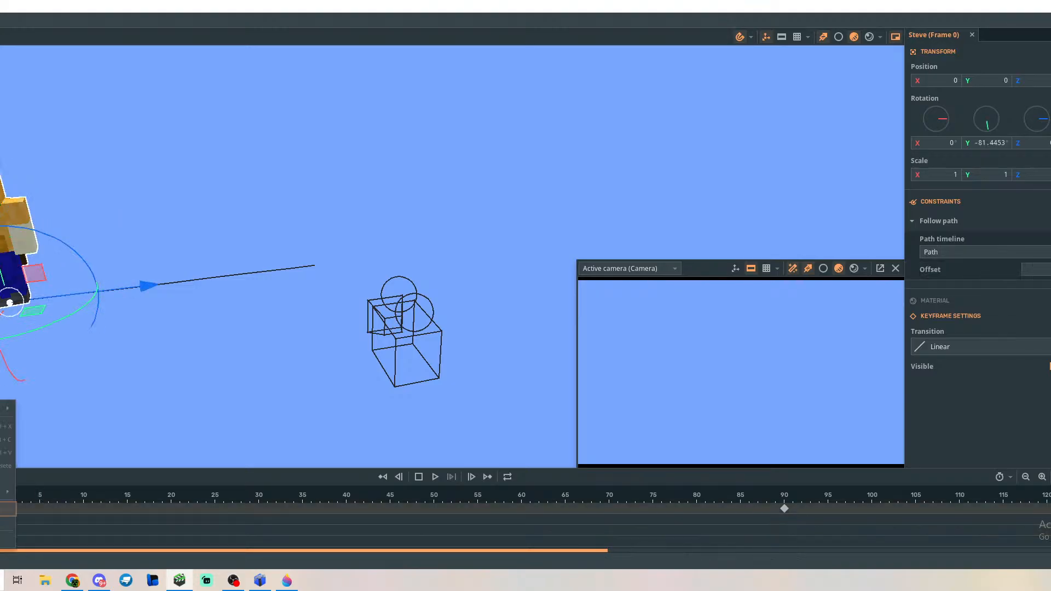
pyautogui.click(2, 520)
# Play the animation from the start to check the caped character's walk cycle.
pyautogui.press('space')
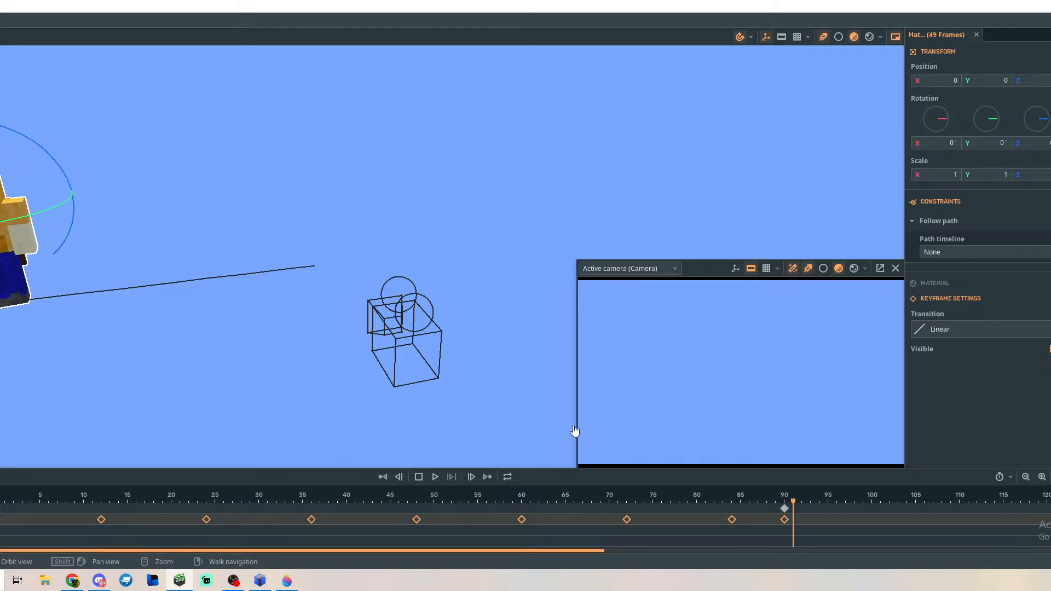
pyautogui.moveTo(793, 503); pyautogui.dragTo(1, 499)
pyautogui.press('space')
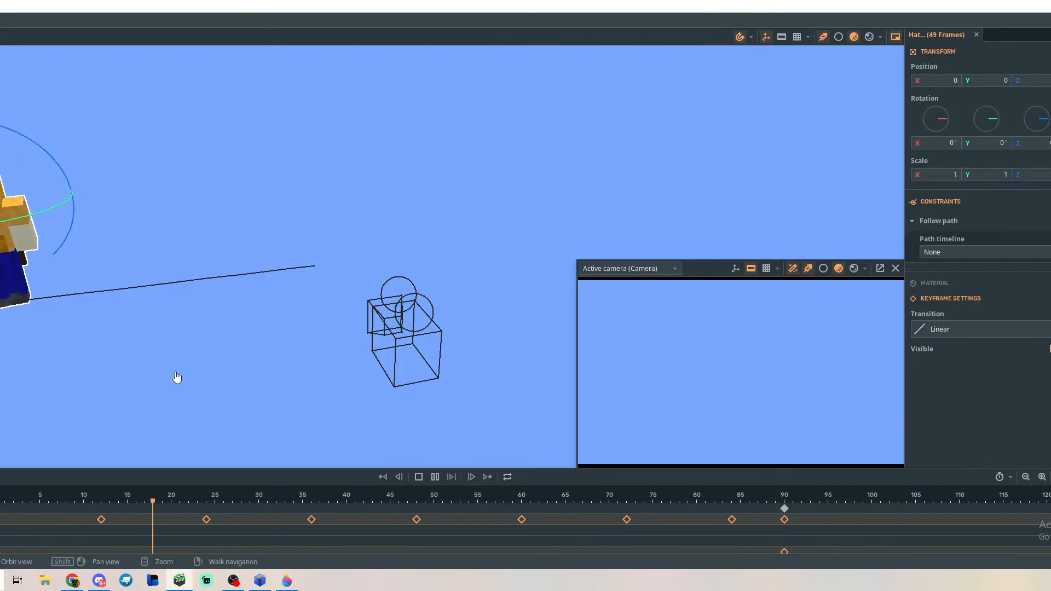
pyautogui.click(220, 376)
pyautogui.press('space')
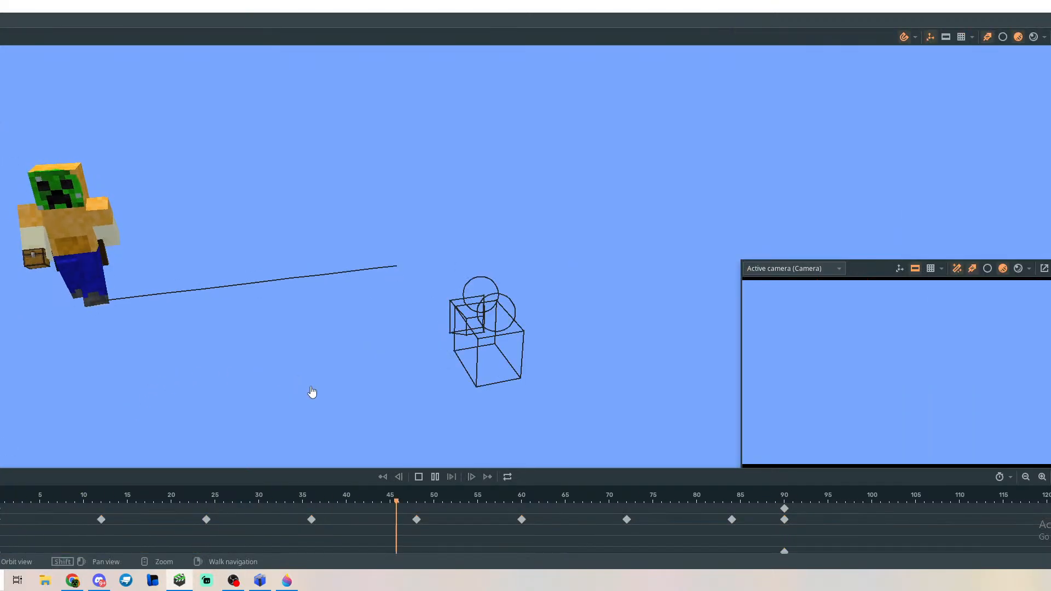
pyautogui.press('space')
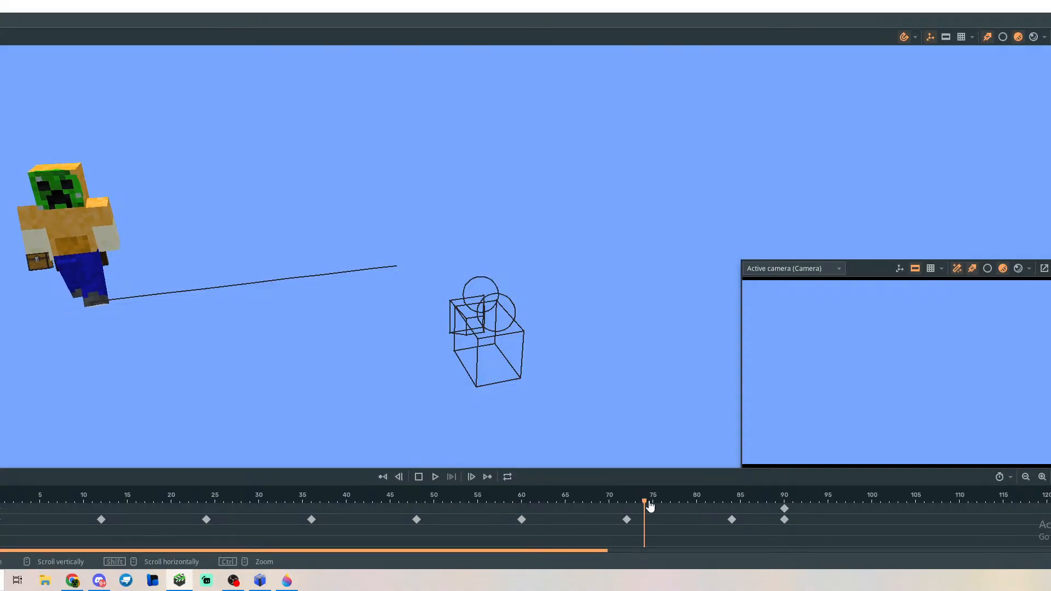
# Return the playhead to the start and select the path's far end point at frame 0.
pyautogui.moveTo(648, 502); pyautogui.dragTo(1, 506)
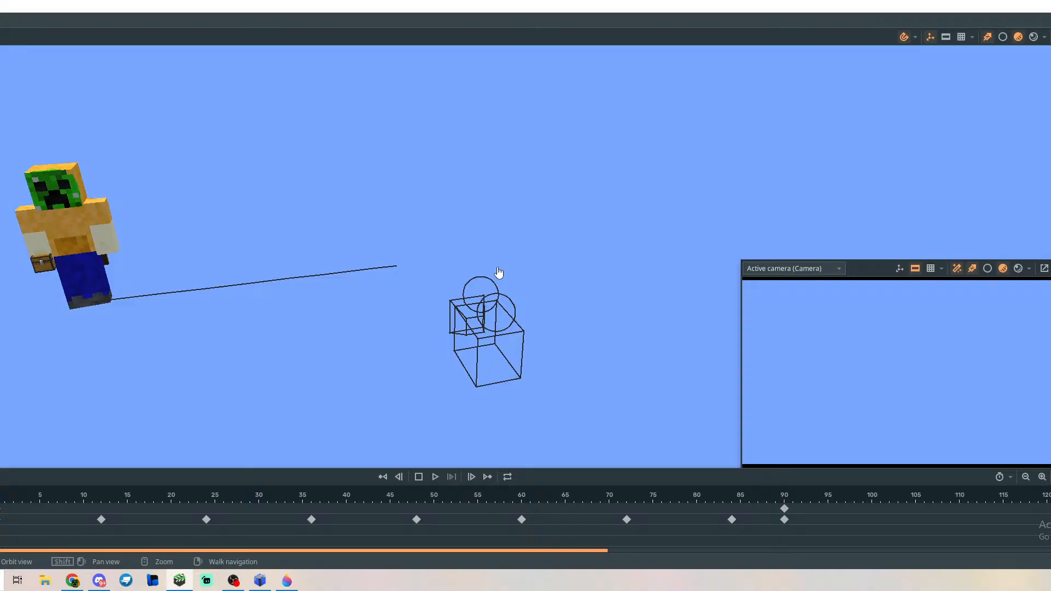
pyautogui.scroll(-3, 109, 520)
pyautogui.scroll(1, 102, 522)
pyautogui.scroll(-4, 100, 523)
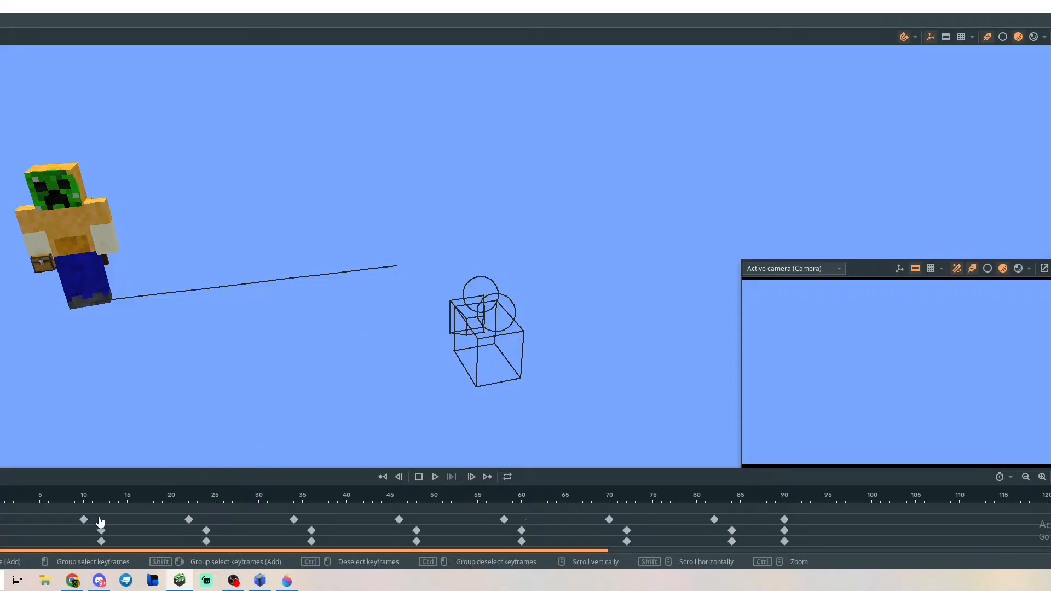
pyautogui.click(1, 531)
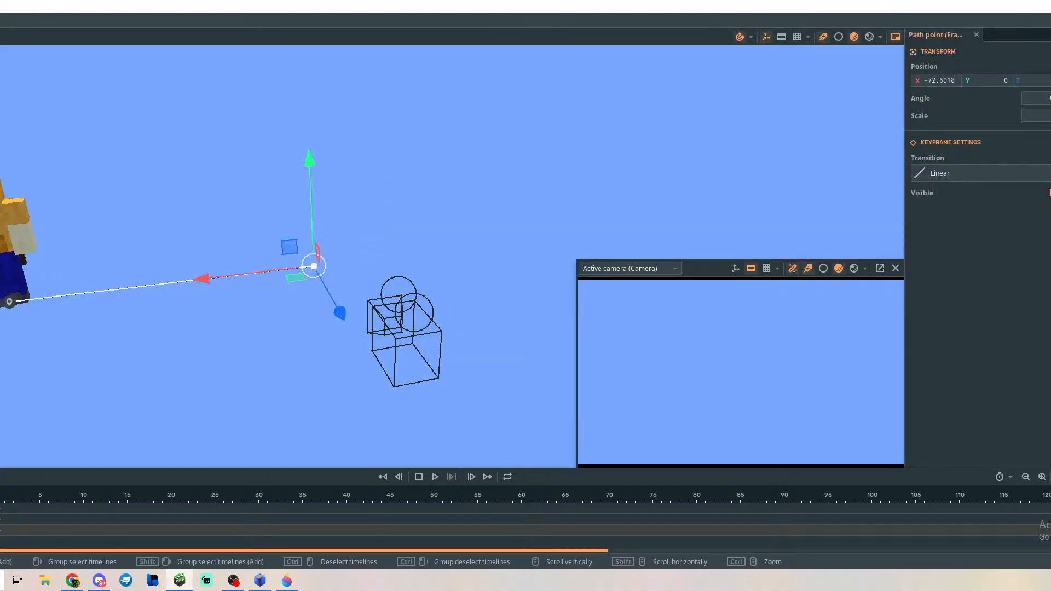
pyautogui.click(1, 520)
pyautogui.click(1, 530)
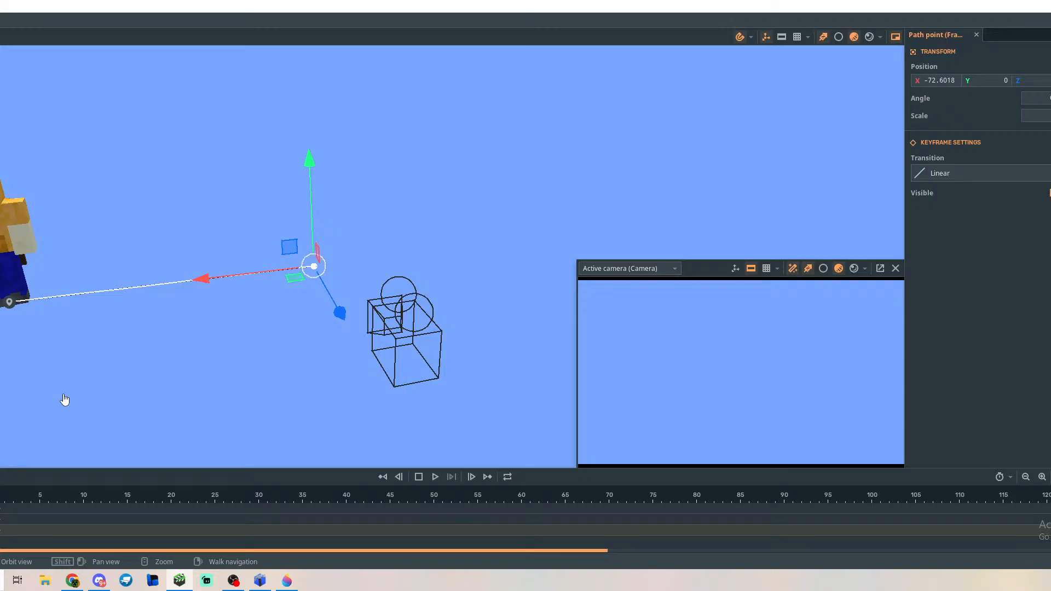
# View the path and character from another angle, play the animation briefly and stop it.
pyautogui.moveTo(340, 312); pyautogui.dragTo(353, 265)
pyautogui.moveTo(274, 328)
pyautogui.mouseDown()
pyautogui.moveTo(290, 348)
pyautogui.moveTo(344, 368)
pyautogui.moveTo(246, 375)
pyautogui.moveTo(236, 367)
pyautogui.moveTo(284, 340)
pyautogui.mouseUp()
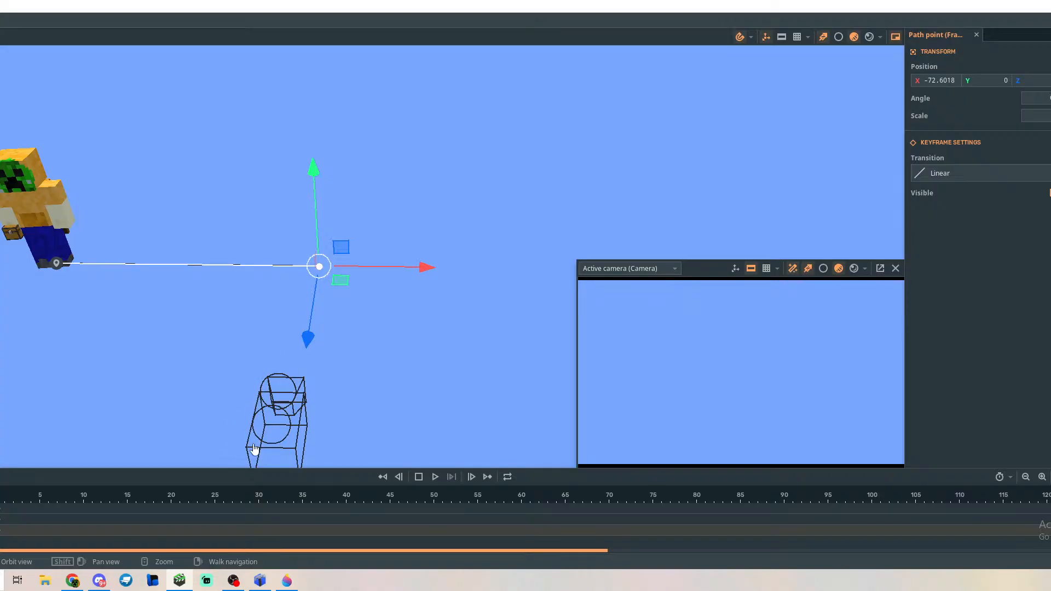
pyautogui.click(432, 480)
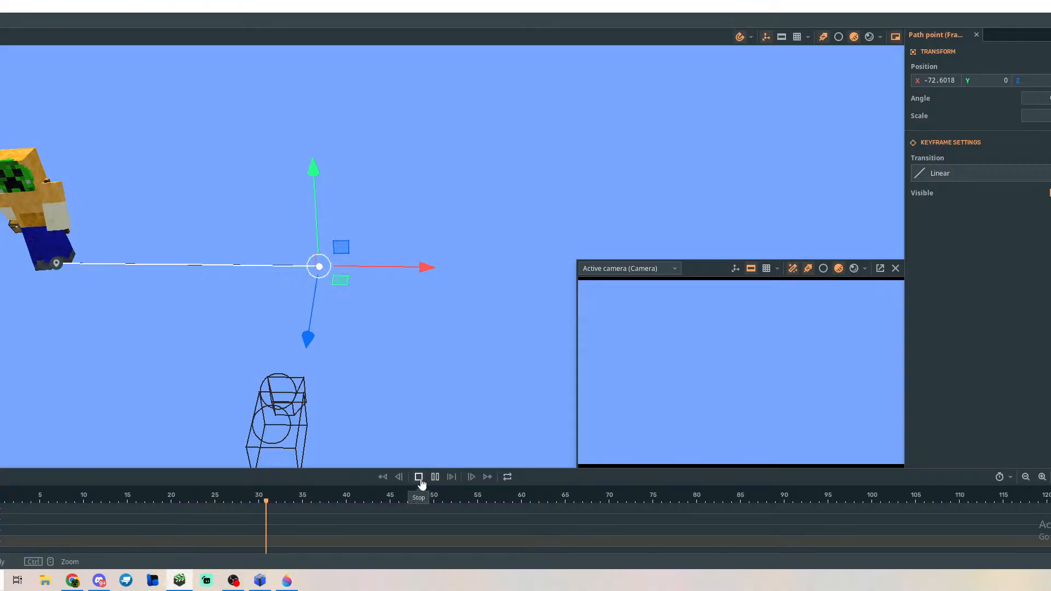
pyautogui.click(419, 479)
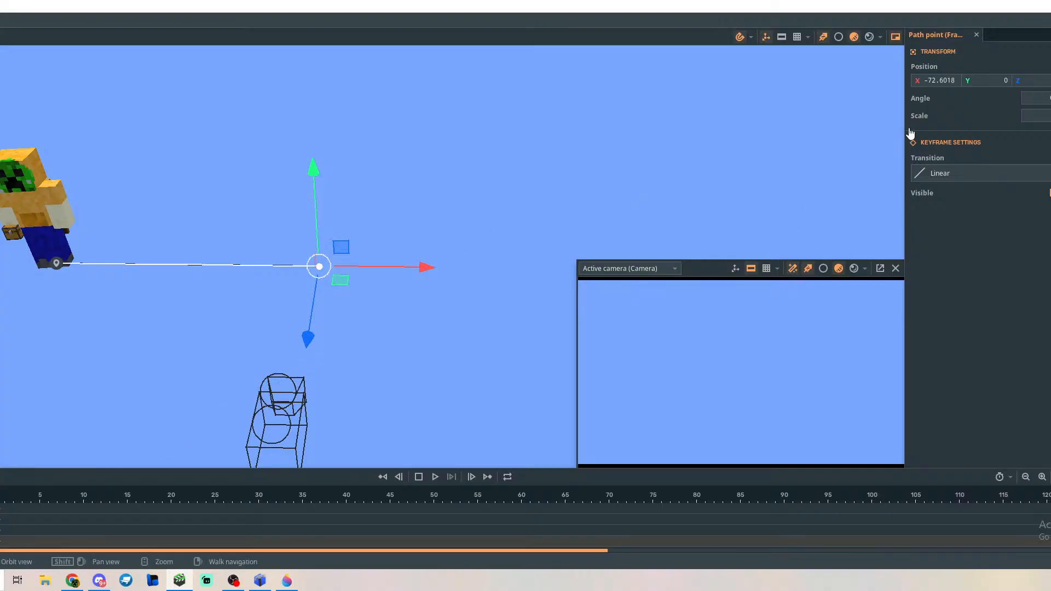
# Check the path end point's position values and nudge the whole path slightly along its Z axis.
pyautogui.click(1037, 81)
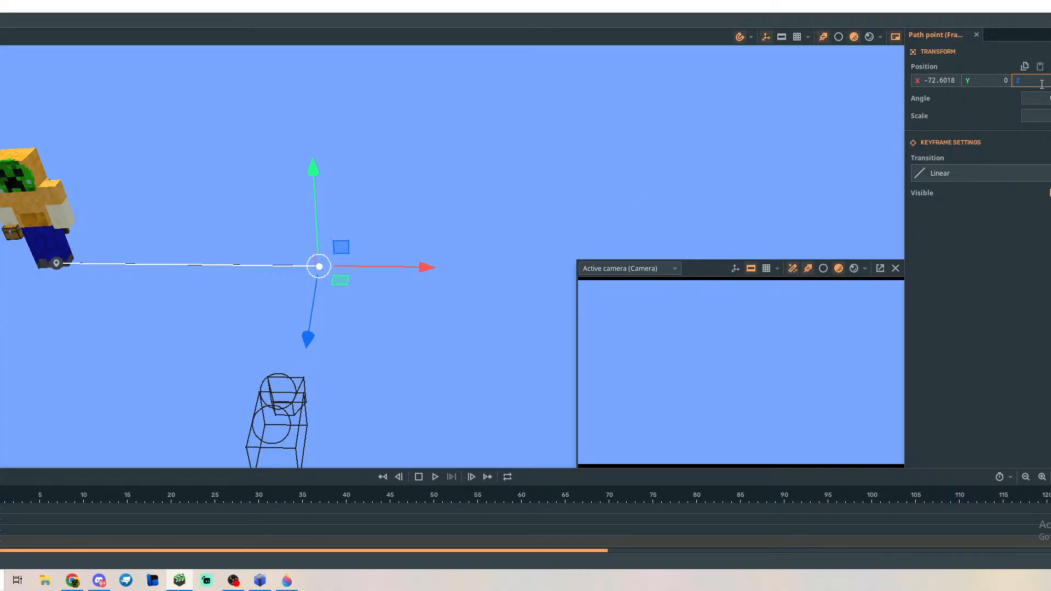
pyautogui.click(942, 81)
pyautogui.click(1037, 83)
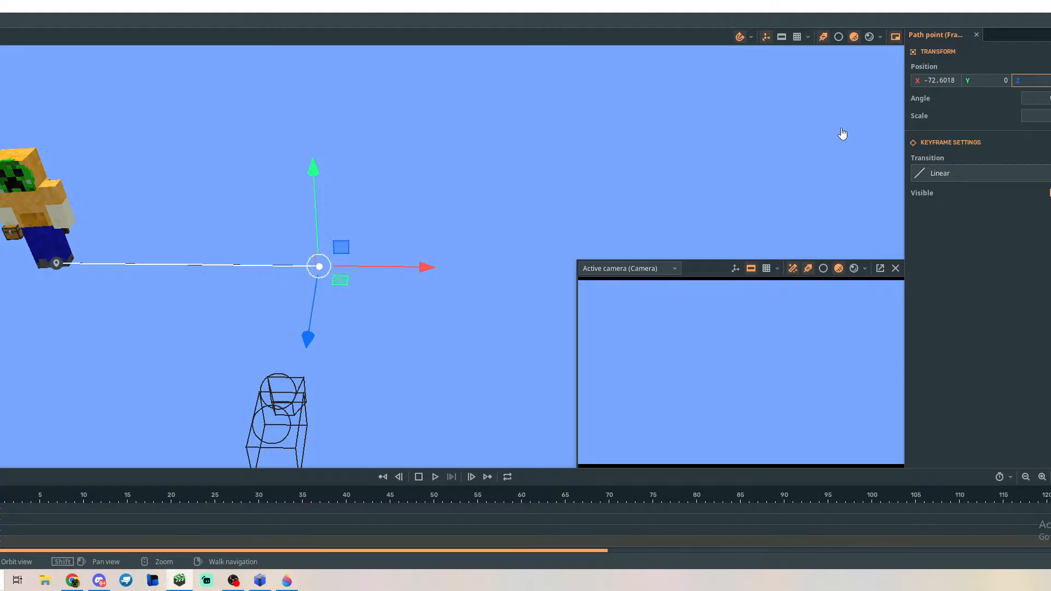
pyautogui.click(940, 80)
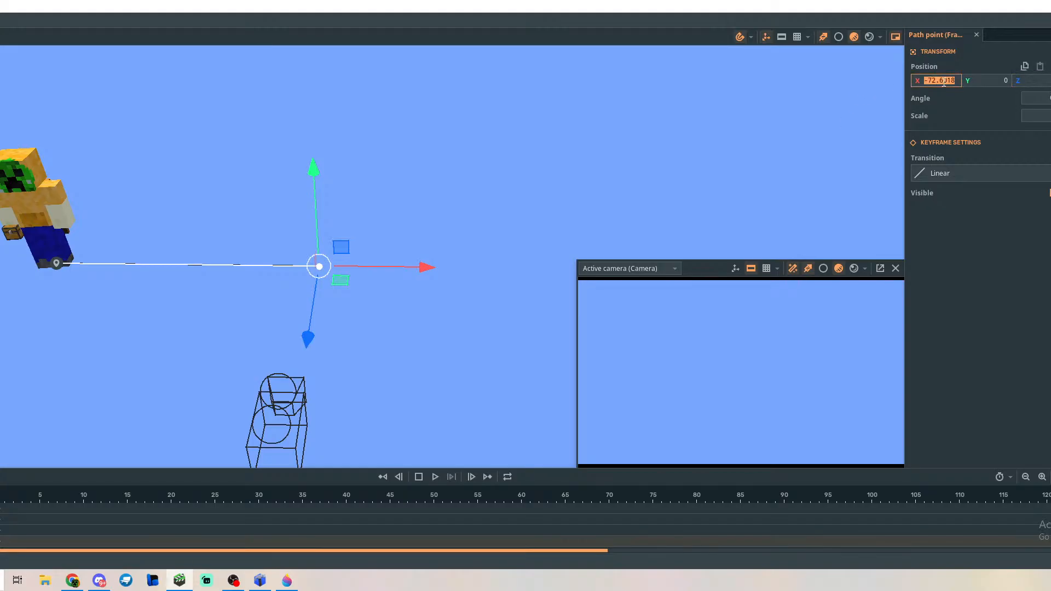
pyautogui.click(2, 520)
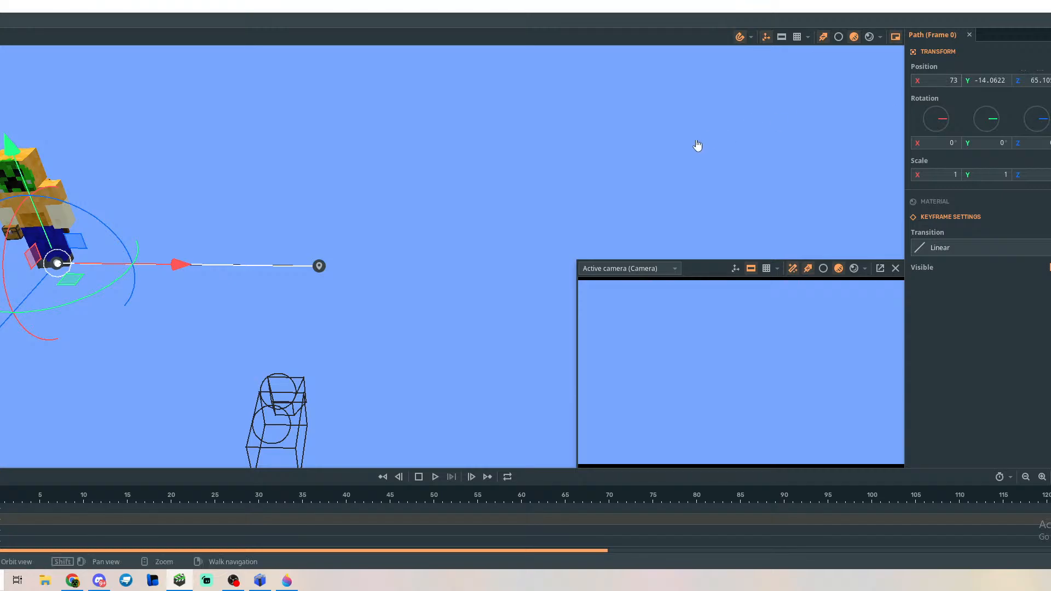
pyautogui.moveTo(1, 327)
pyautogui.mouseDown()
pyautogui.moveTo(0, 342)
pyautogui.moveTo(1, 327)
pyautogui.mouseUp()
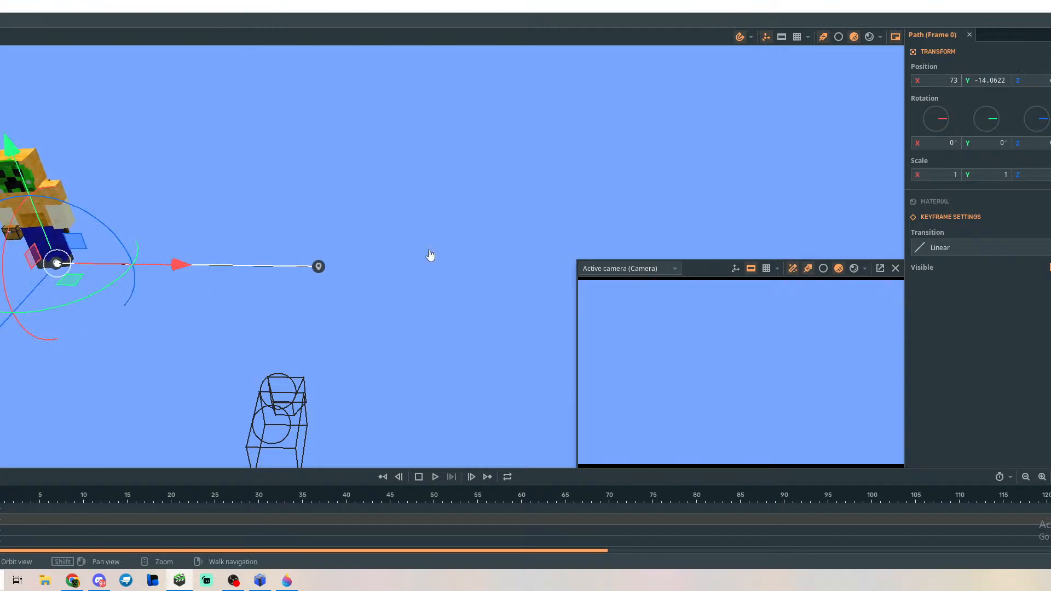
# Try the path's end point at Z 72 and X 0, and undo both position changes.
pyautogui.click(319, 267)
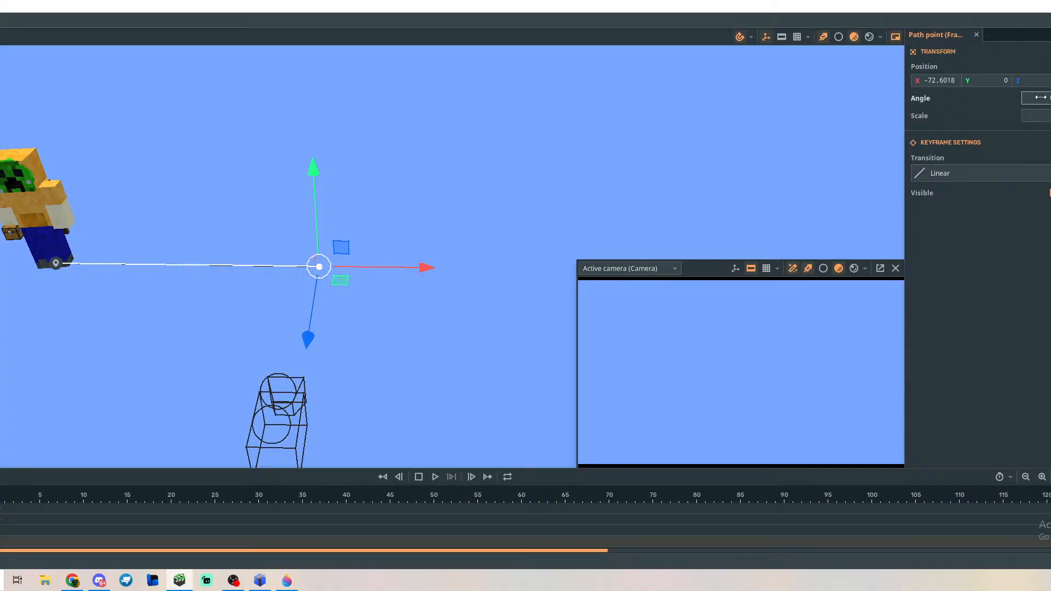
pyautogui.click(1042, 81)
pyautogui.write('72')
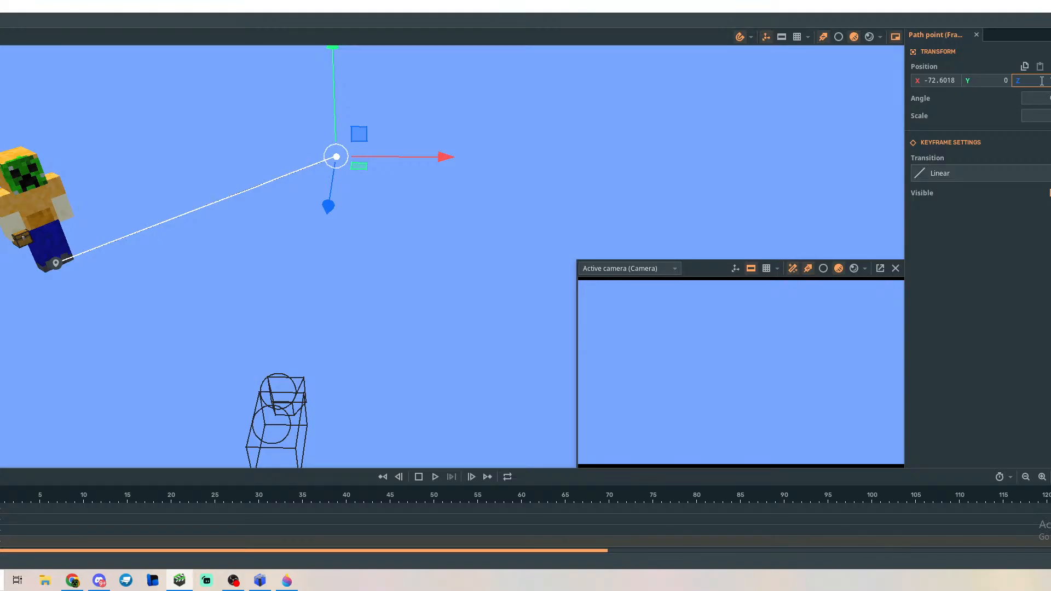
pyautogui.click(951, 80)
pyautogui.write('0')
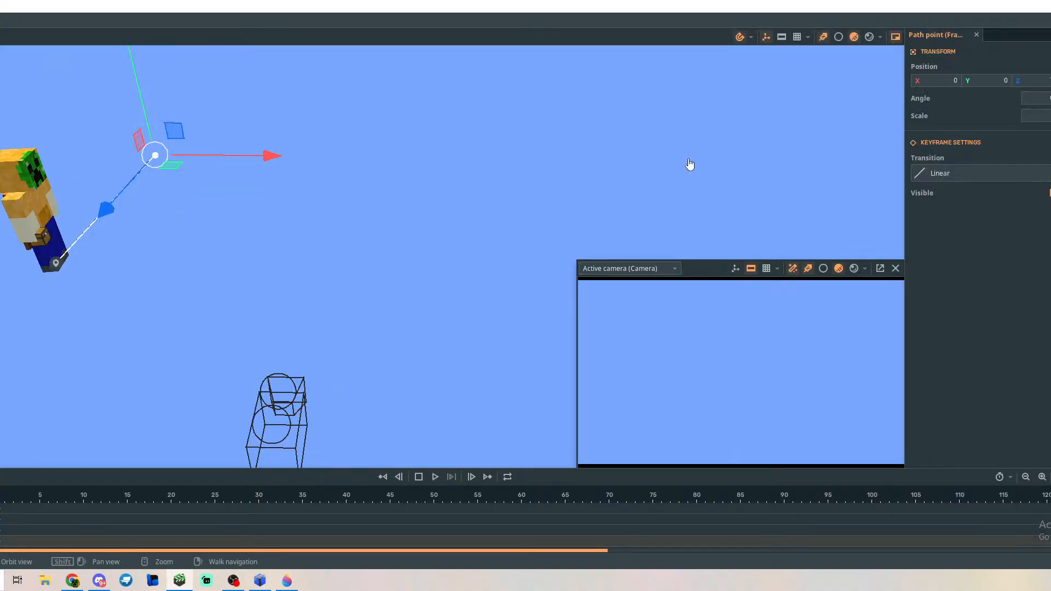
pyautogui.hotkey('ctrl', 'z')
pyautogui.hotkey('ctrl', 'z')
# Set the character's Y rotation to 0° on its keyframe at frame 0.
pyautogui.click(46, 252)
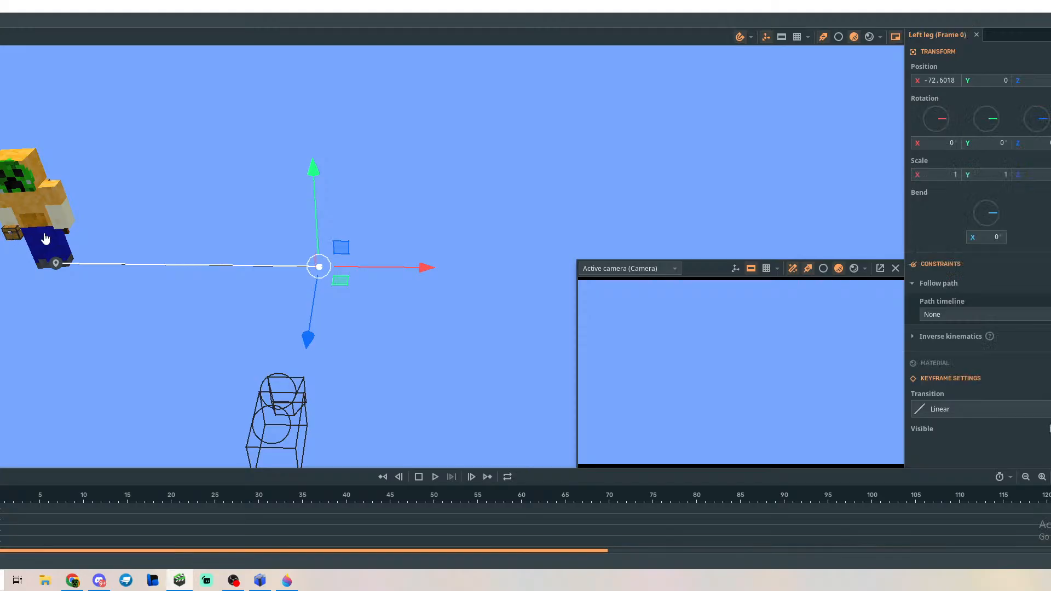
pyautogui.click(72, 339)
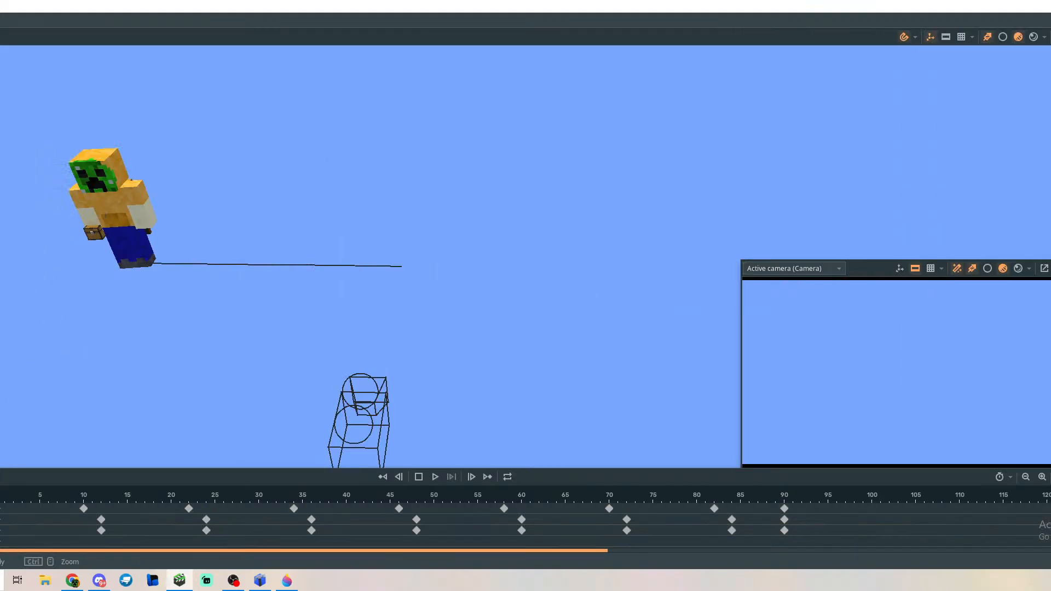
pyautogui.scroll(-2, 526, 519)
pyautogui.scroll(2, 526, 519)
pyautogui.click(1, 509)
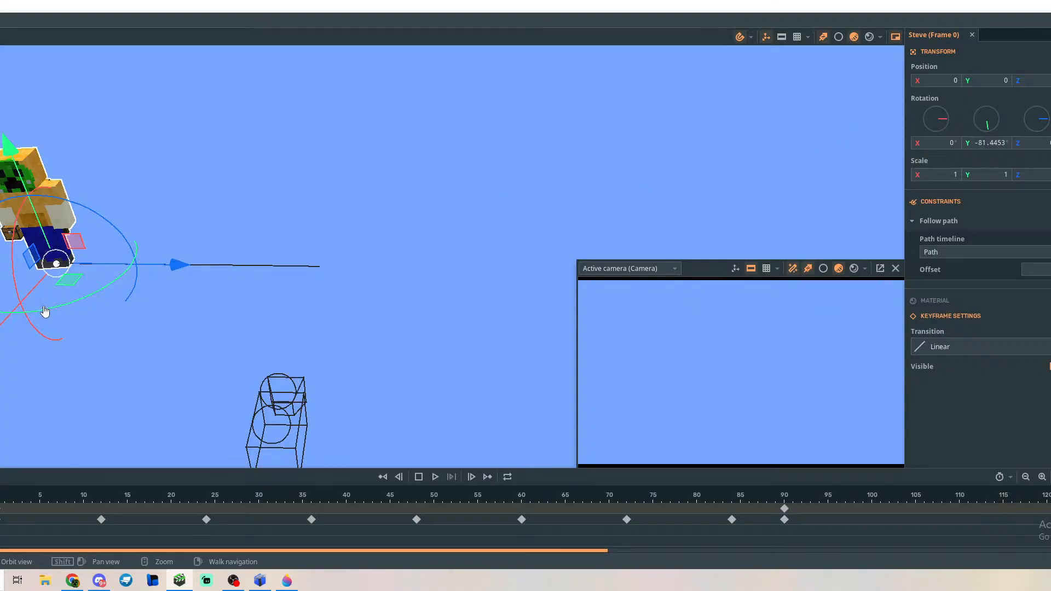
pyautogui.click(992, 141)
pyautogui.write('0')
pyautogui.press('Return')
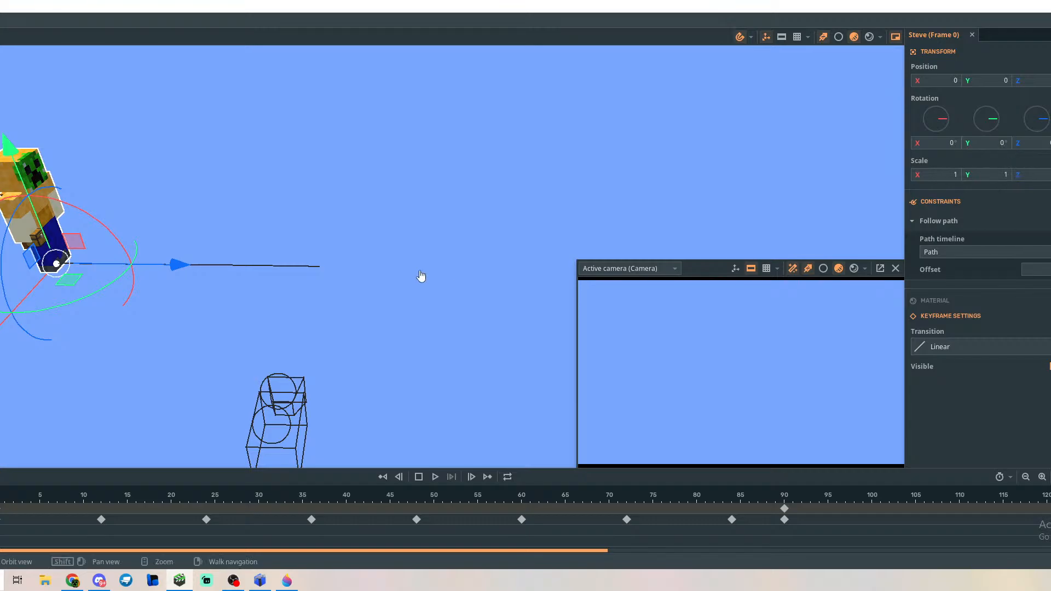
# Set the character's Y rotation to 0° on its keyframe at frame 90 and deselect it.
pyautogui.press('space')
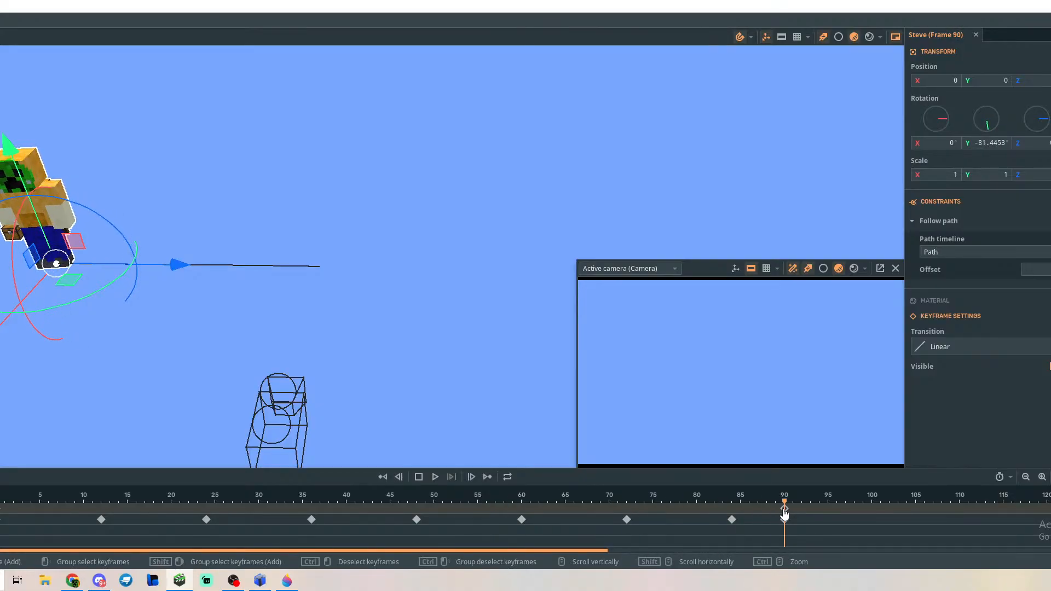
pyautogui.click(985, 144)
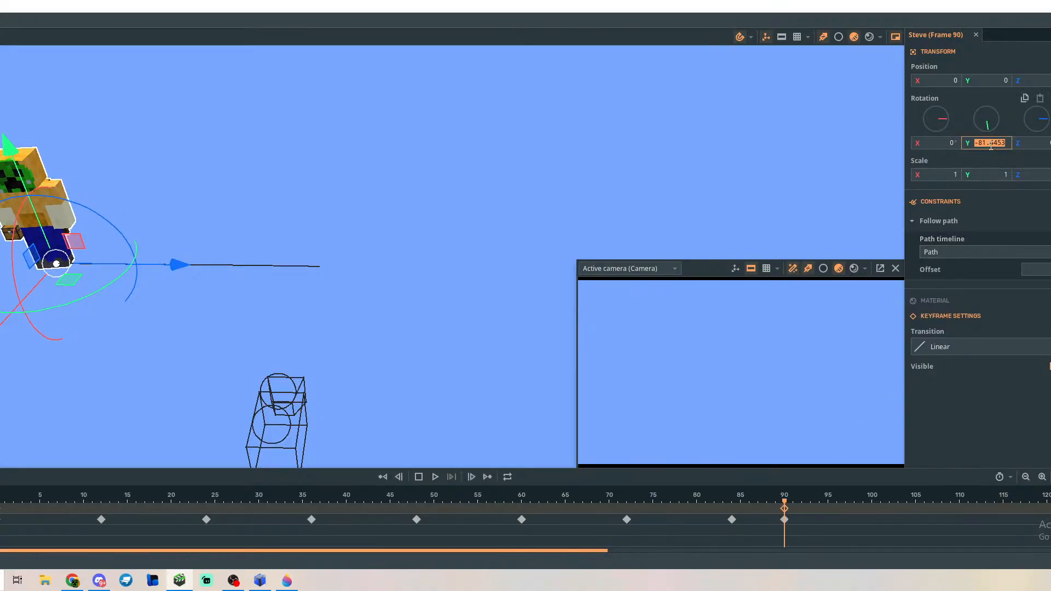
pyautogui.write('0')
pyautogui.click(790, 183)
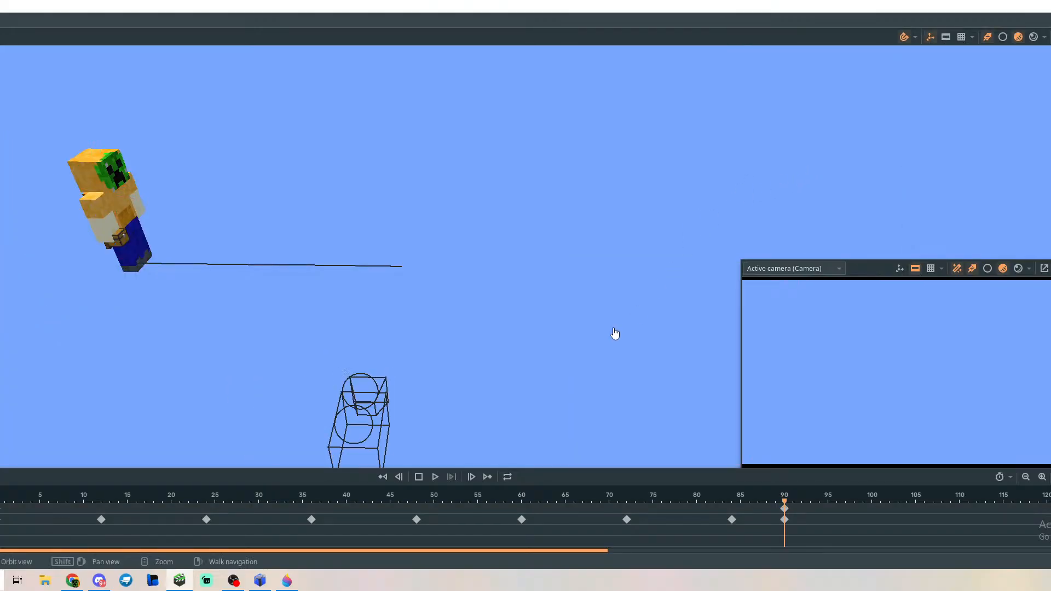
# Play the animation to check the character's new facing direction and return the playhead to the start.
pyautogui.press('space')
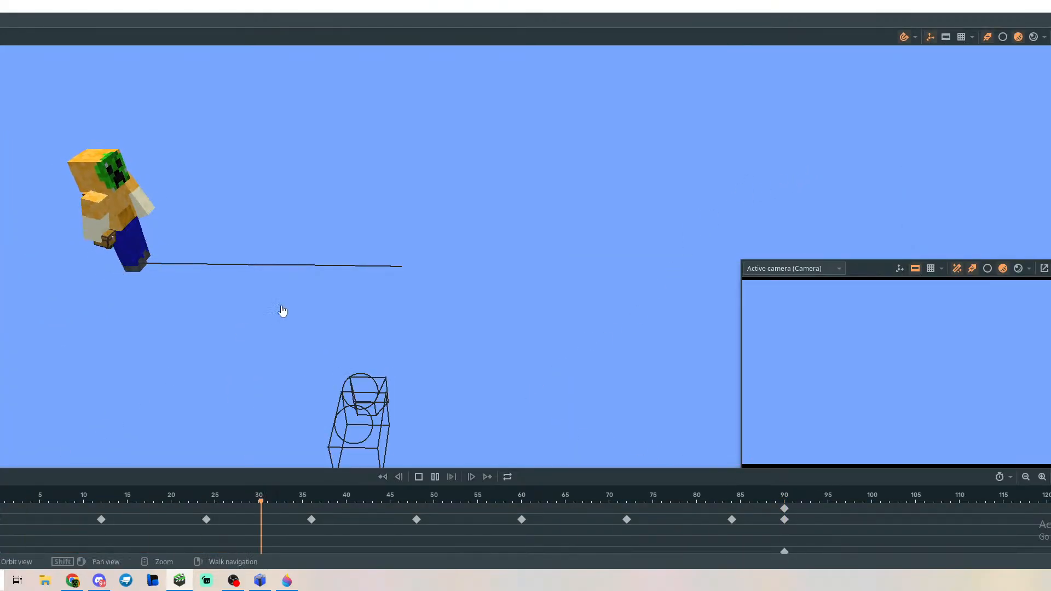
pyautogui.moveTo(283, 311)
pyautogui.mouseDown(button='right')
pyautogui.moveTo(279, 295)
pyautogui.moveTo(294, 315)
pyautogui.mouseUp(button='right')
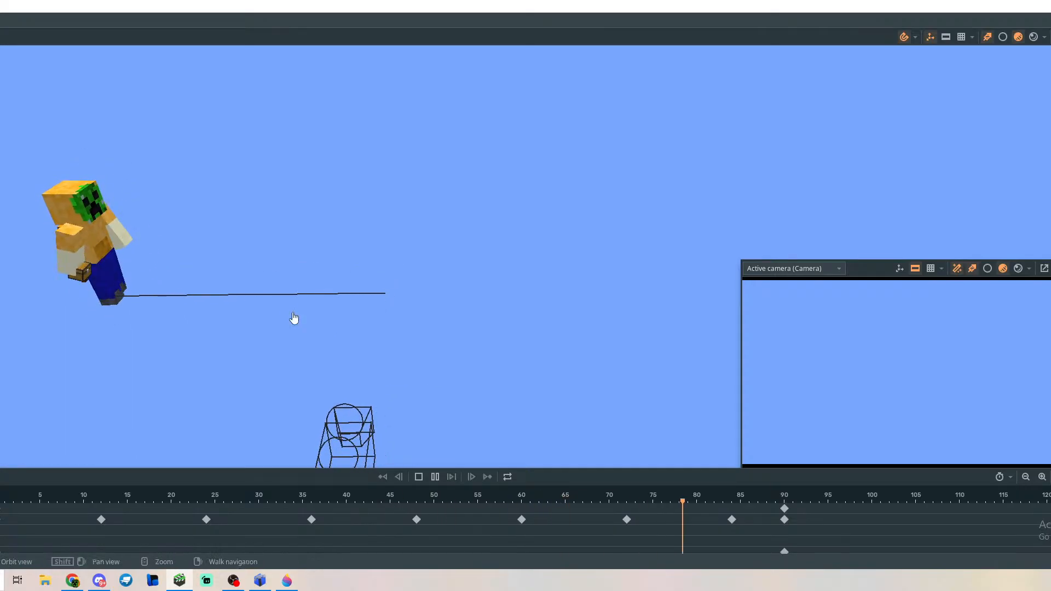
pyautogui.moveTo(784, 504); pyautogui.dragTo(0, 524)
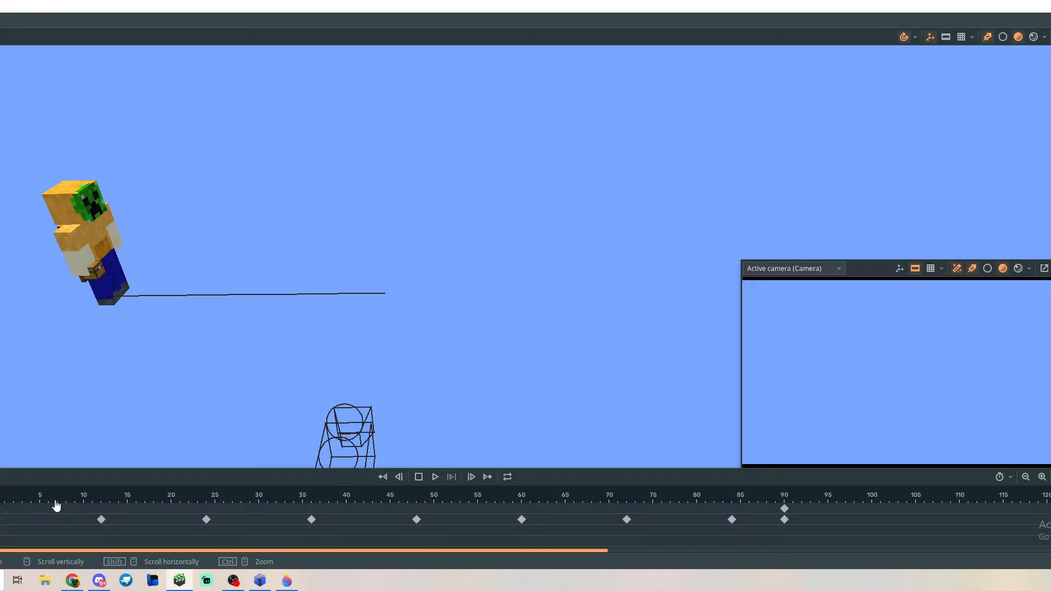
# Select the path in the scene and examine its line and direction from several angles.
pyautogui.scroll(-5, 56, 506)
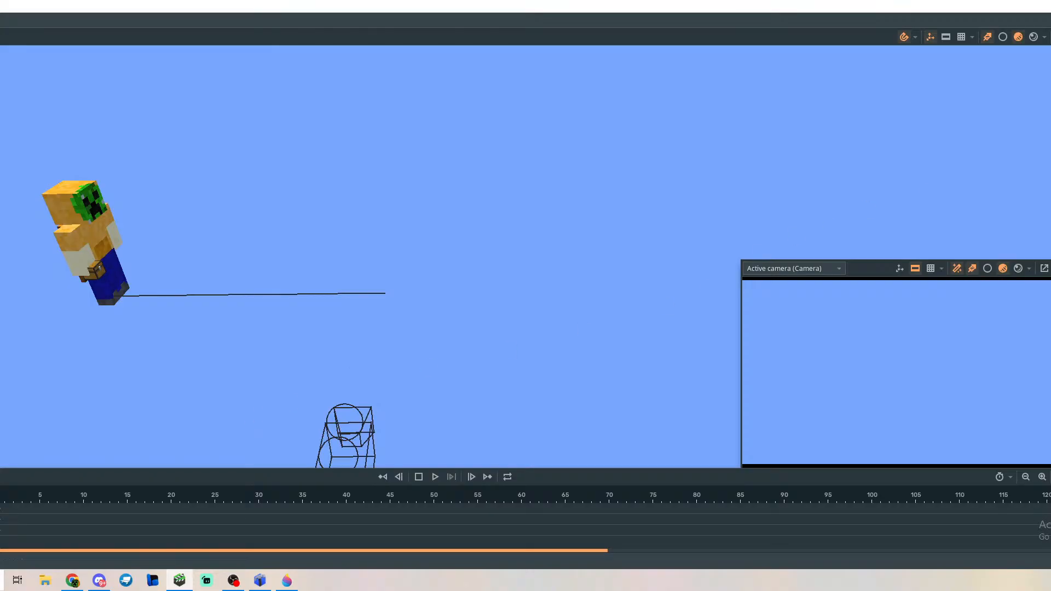
pyautogui.click(322, 296)
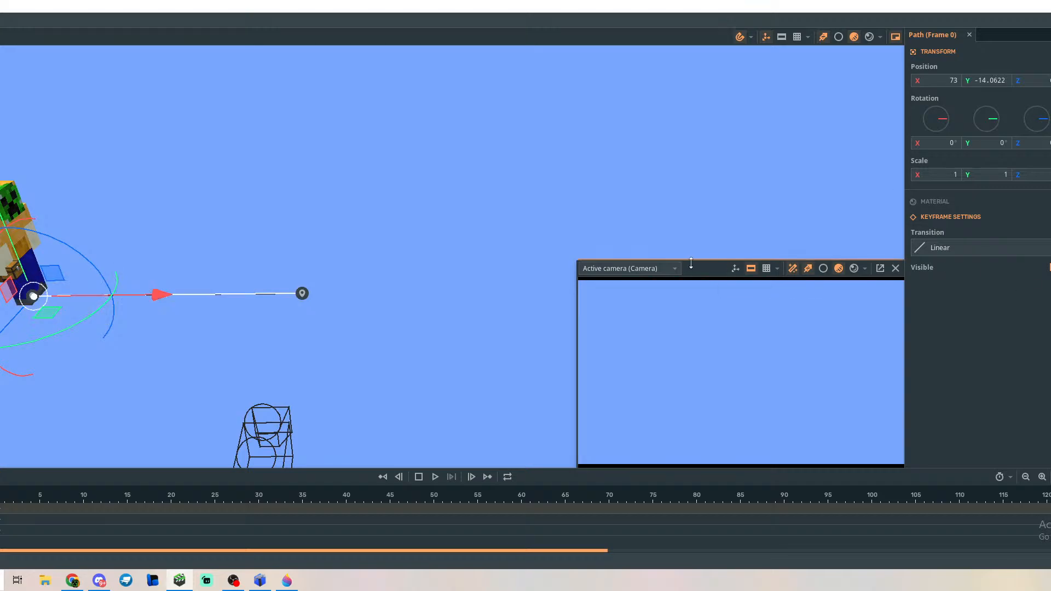
pyautogui.moveTo(669, 176); pyautogui.dragTo(699, 187)
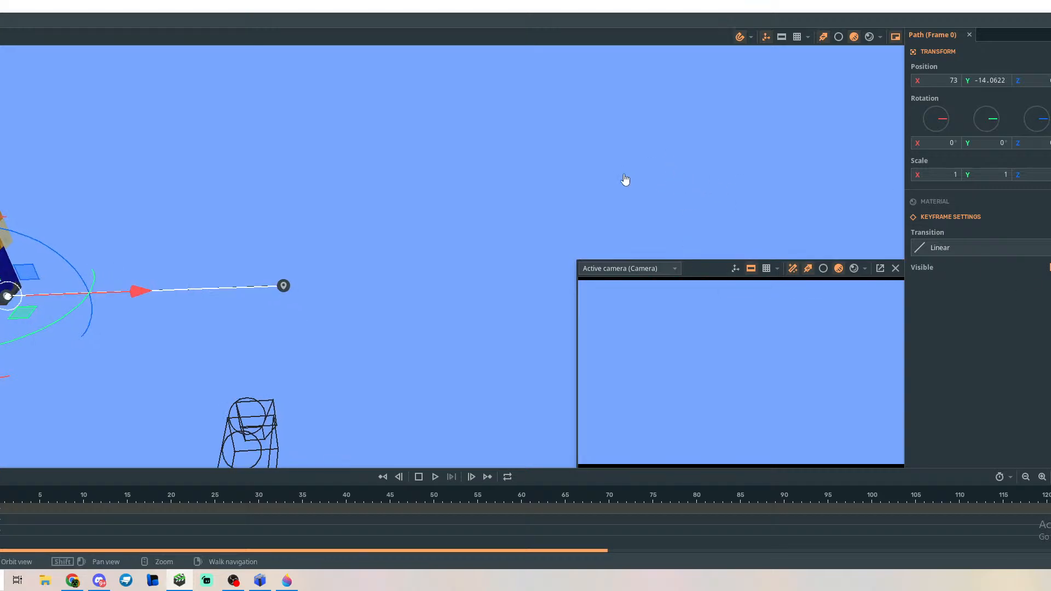
pyautogui.moveTo(625, 180); pyautogui.dragTo(584, 180, button='right')
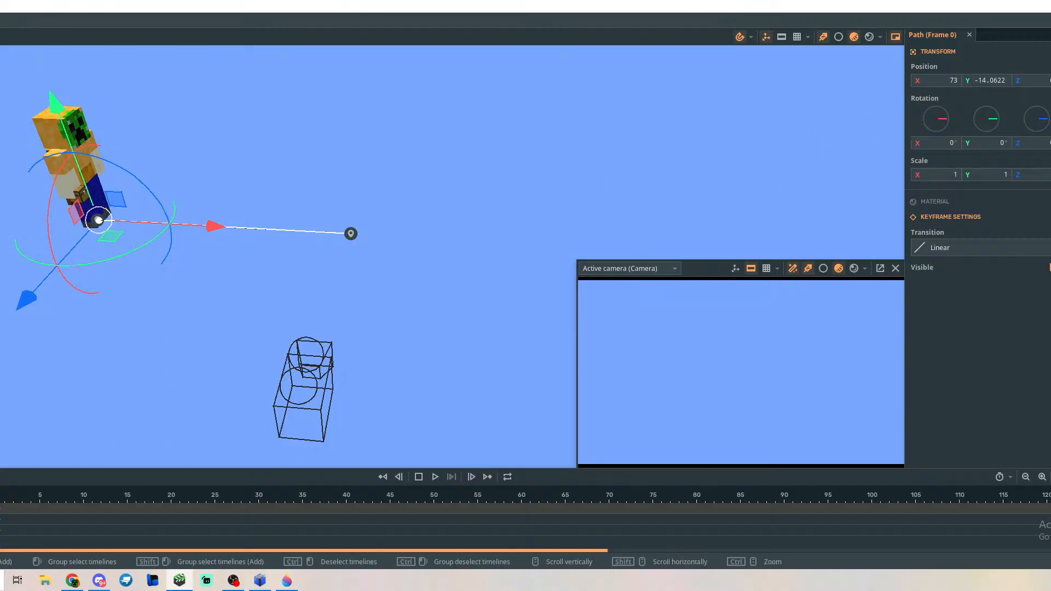
# Check which path timeline the character follows at frame 0, keeping Path as the choice.
pyautogui.scroll(2, 525, 519)
pyautogui.click(1, 509)
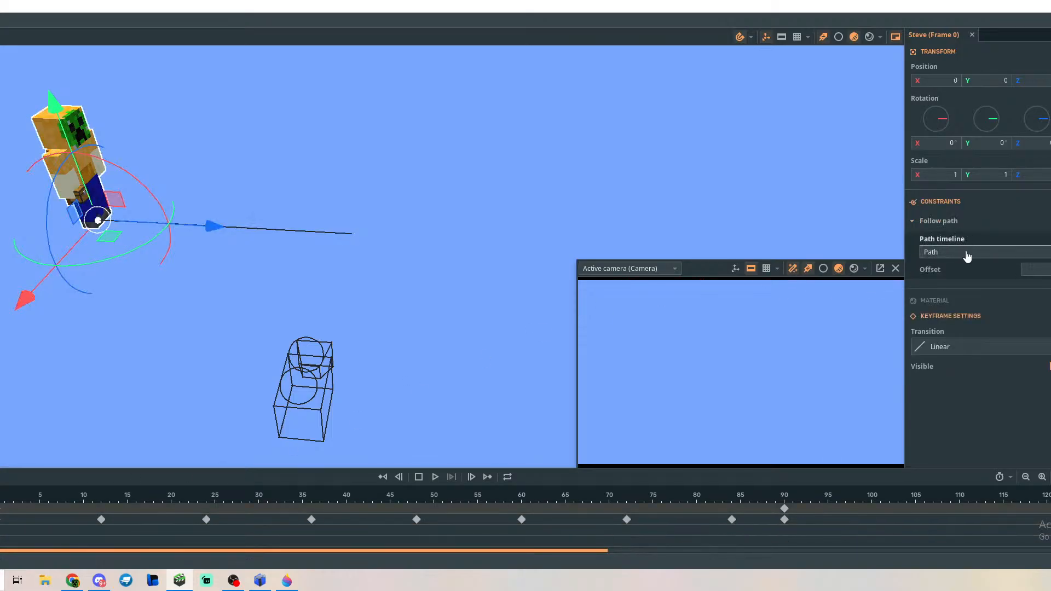
pyautogui.click(920, 228)
pyautogui.click(923, 230)
pyautogui.click(935, 251)
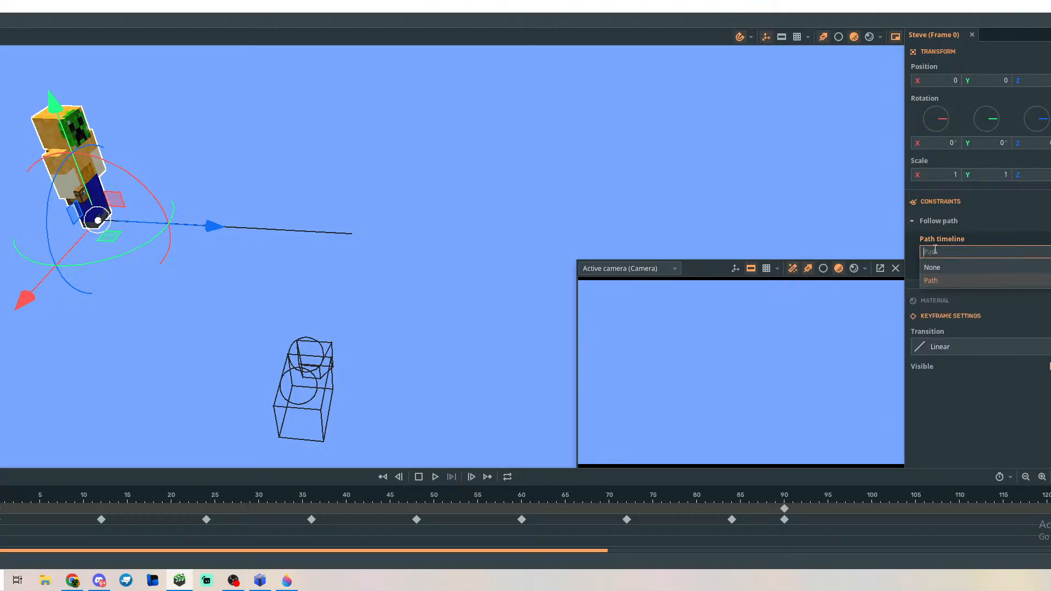
pyautogui.click(935, 240)
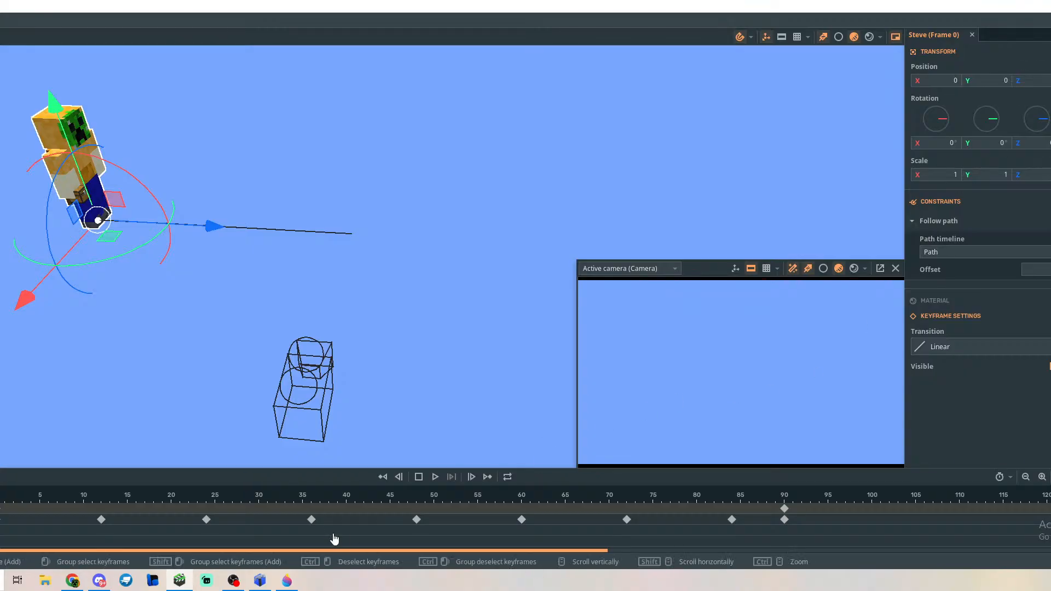
# Move the playhead to frame 30 and add a keyframe there for the path's end point.
pyautogui.scroll(-2, 66, 516)
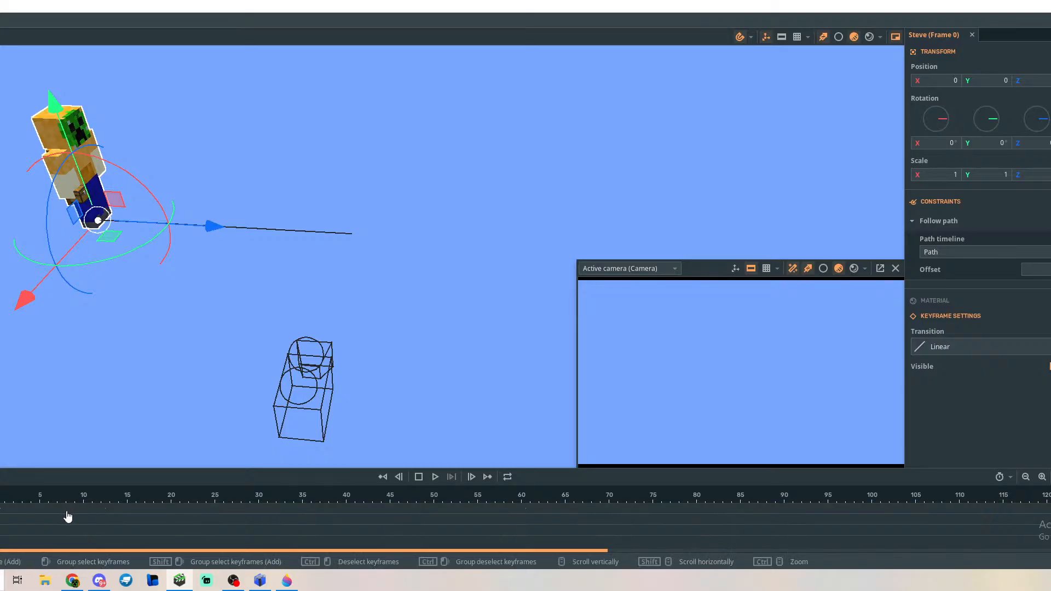
pyautogui.moveTo(1, 507); pyautogui.dragTo(258, 502)
pyautogui.scroll(2, 630, 527)
pyautogui.scroll(-2, 372, 515)
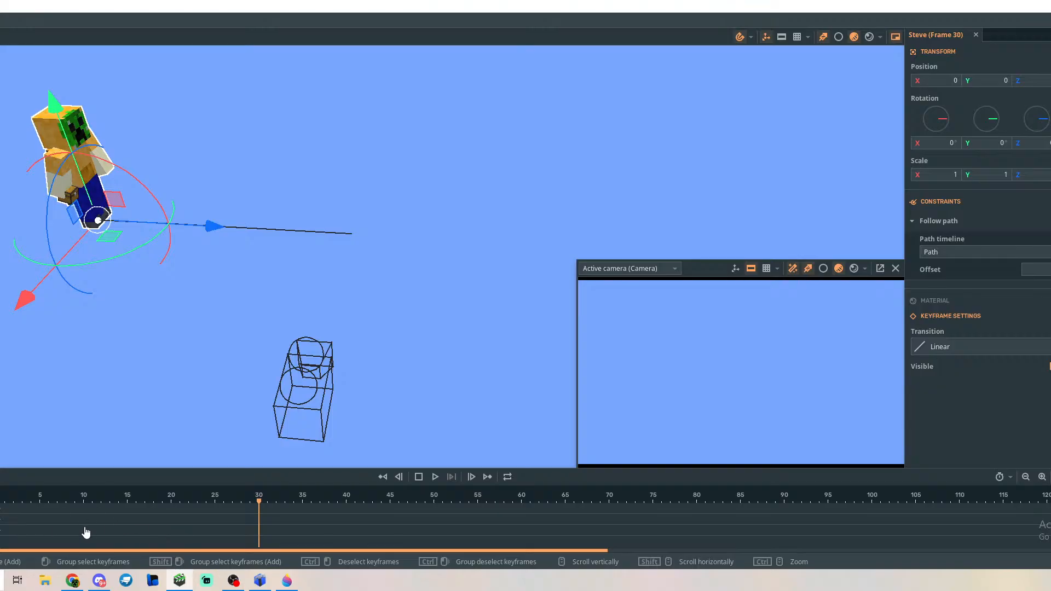
pyautogui.click(258, 531)
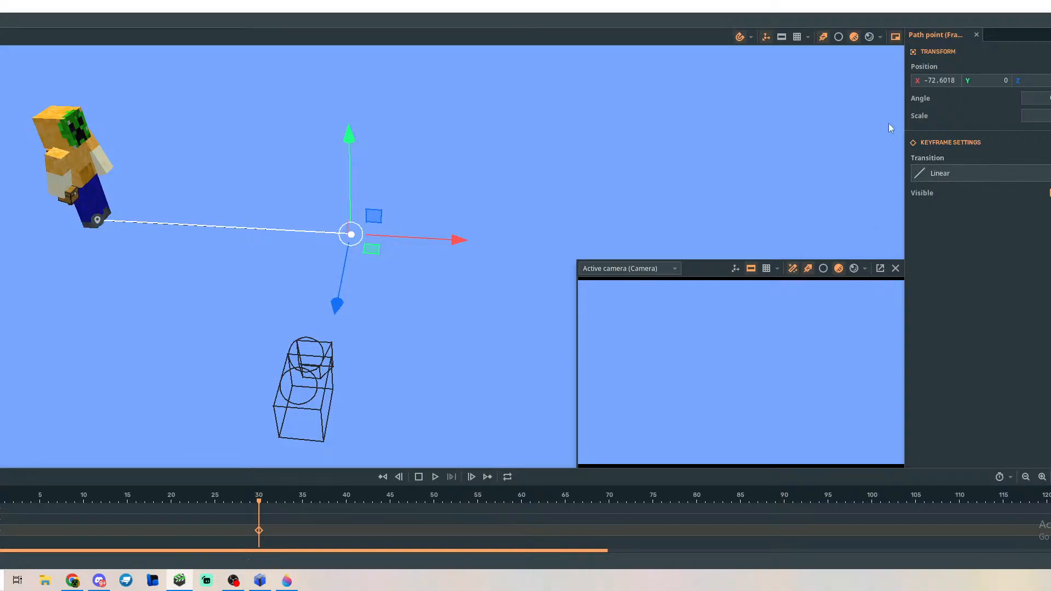
# Increase the character's follow-path offset at frame 30 so that it stands at the far end of the path.
pyautogui.scroll(3, 525, 519)
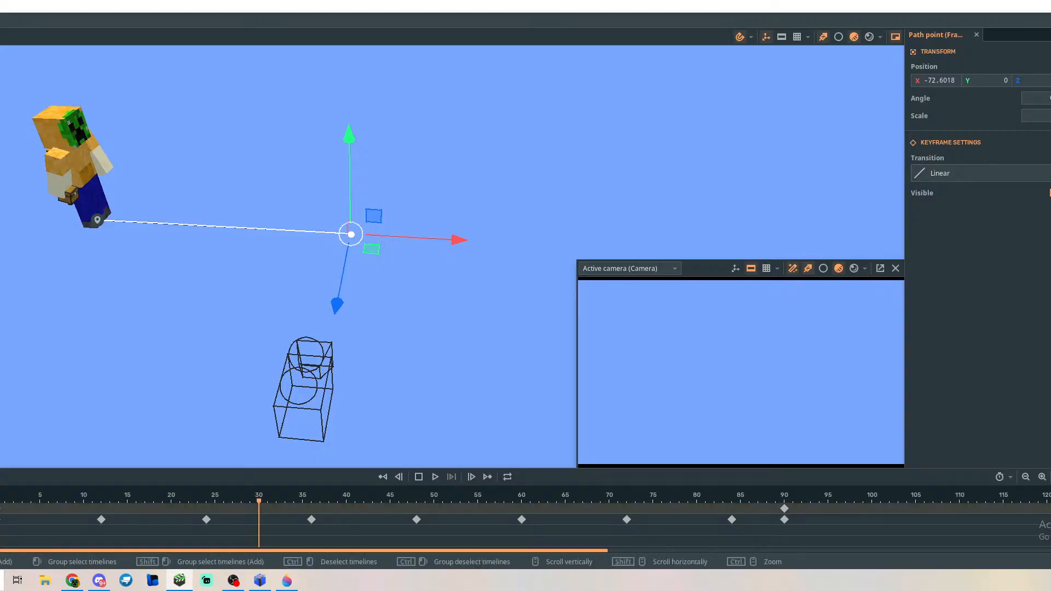
pyautogui.click(2, 509)
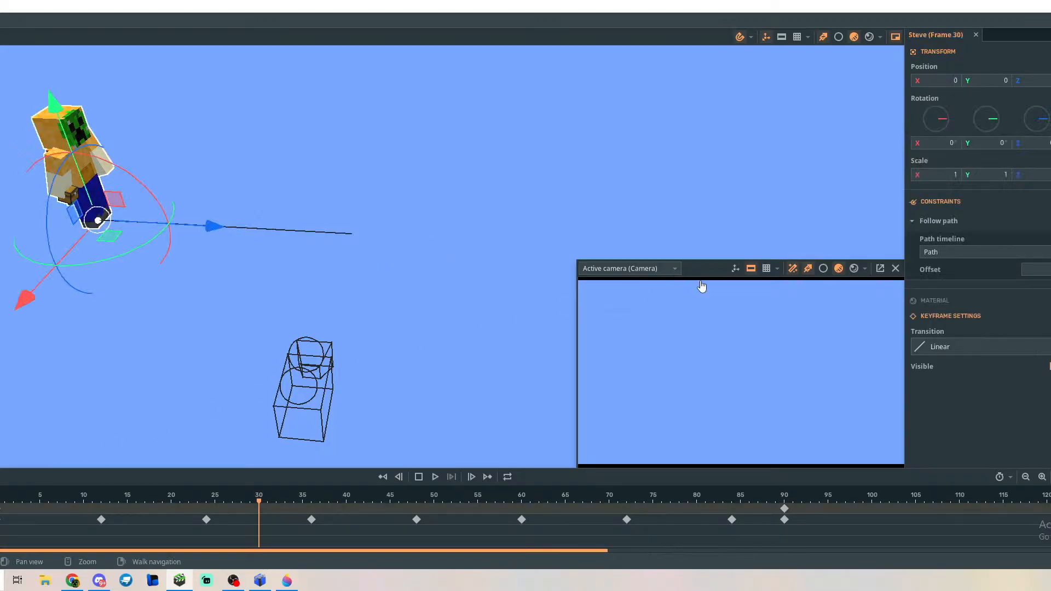
pyautogui.moveTo(1009, 273); pyautogui.dragTo(1050, 274)
# Select the path and compare the locations of its two path points, finishing on the one at the path's origin.
pyautogui.click(266, 231)
pyautogui.click(268, 232)
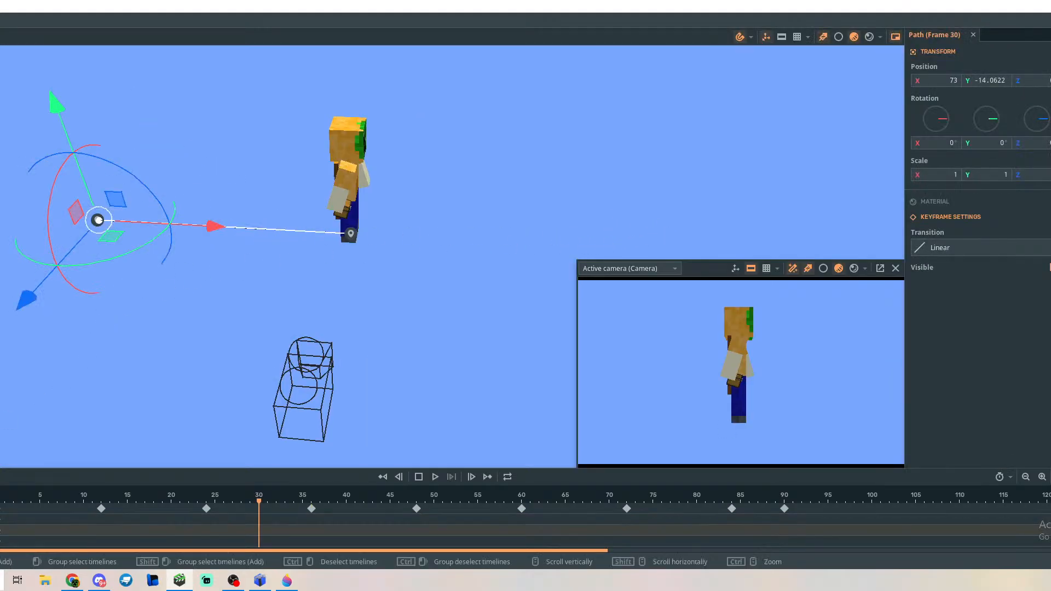
pyautogui.click(1, 541)
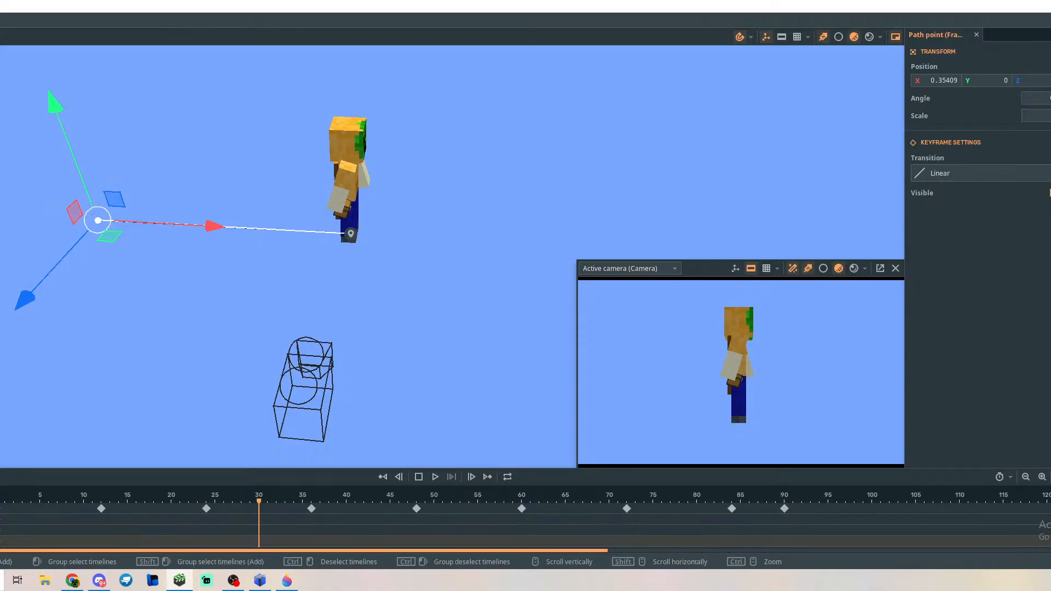
pyautogui.click(2, 549)
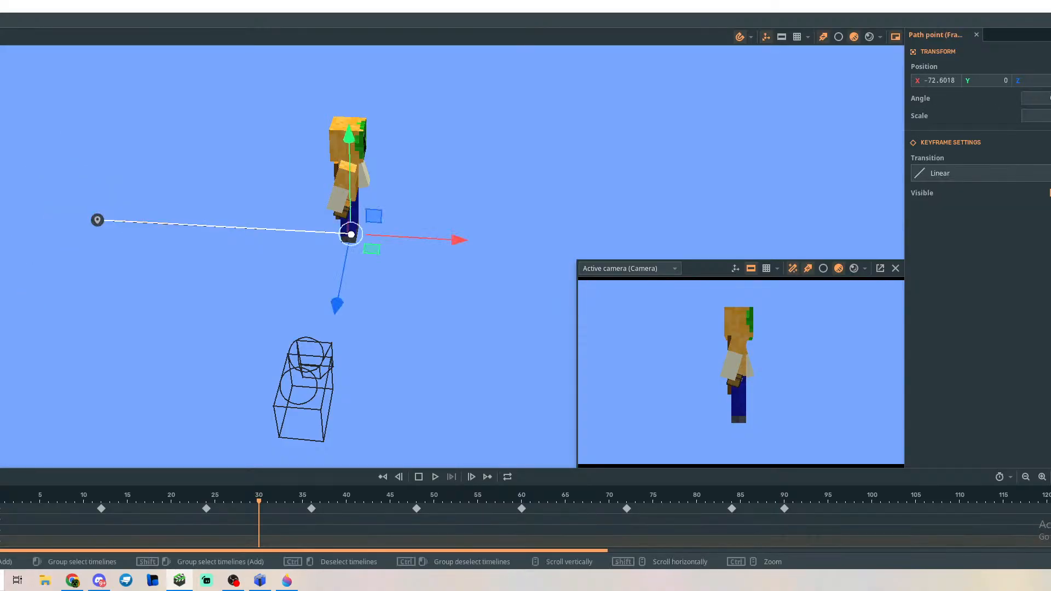
pyautogui.click(1, 541)
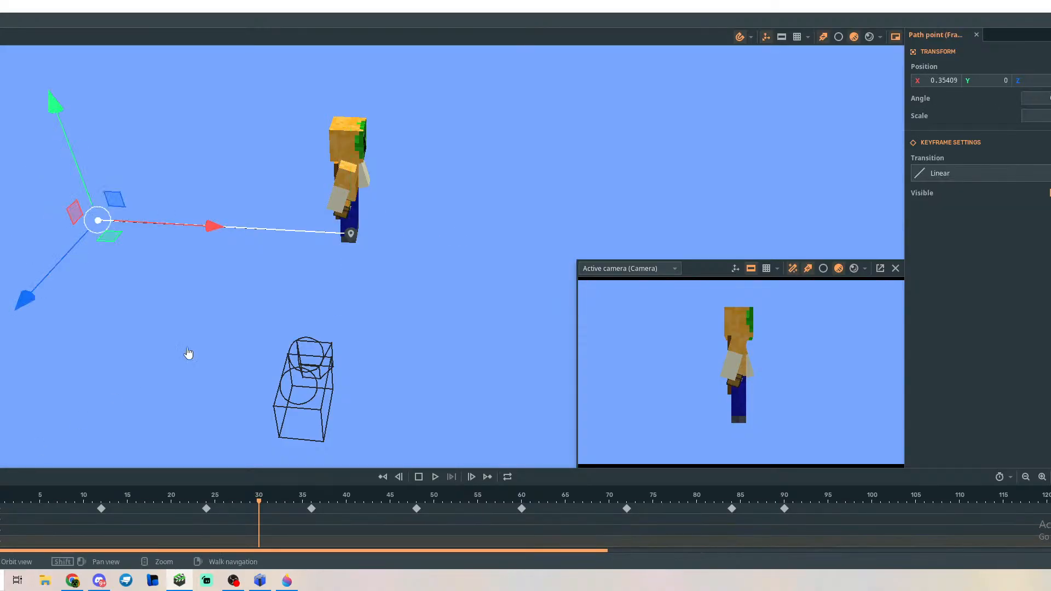
# Set Steve's follow-path offset to about 67 in the frame 30 keyframe and play the animation from the start.
pyautogui.click(347, 158)
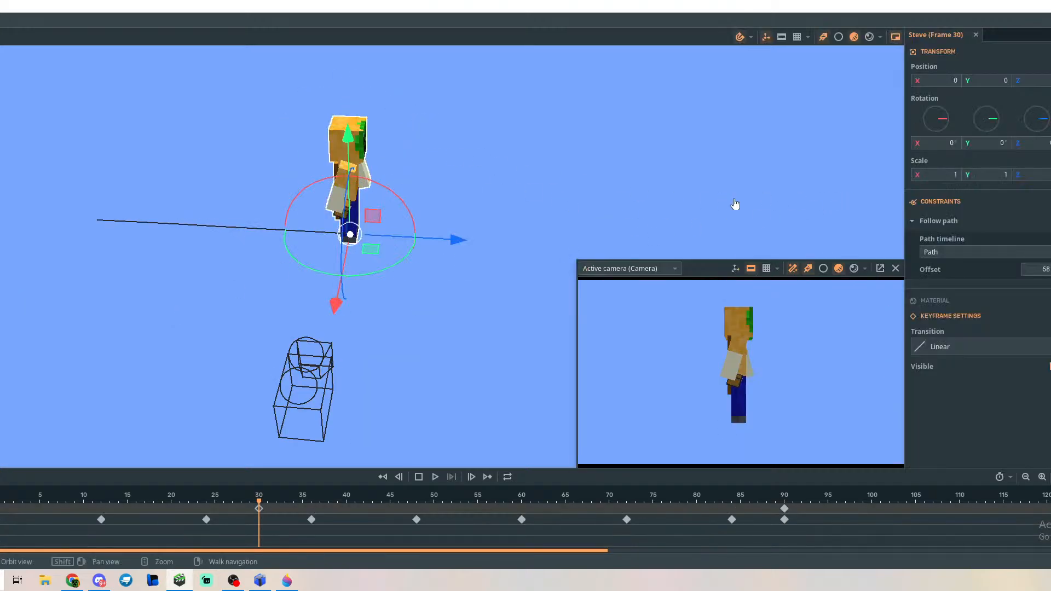
pyautogui.moveTo(1048, 270); pyautogui.dragTo(1042, 269)
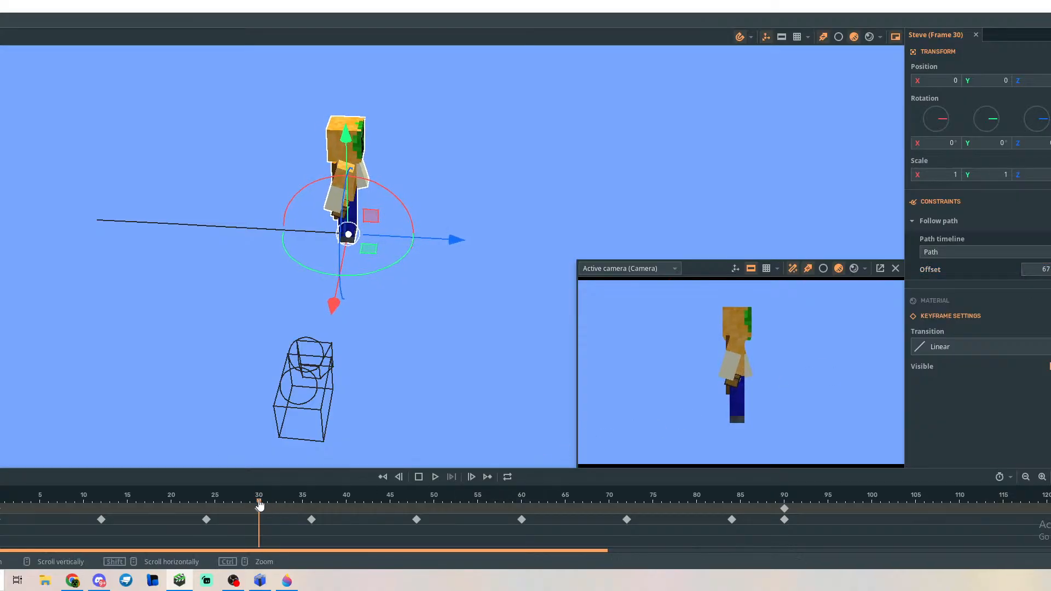
pyautogui.moveTo(259, 505); pyautogui.dragTo(20, 501)
pyautogui.click(435, 477)
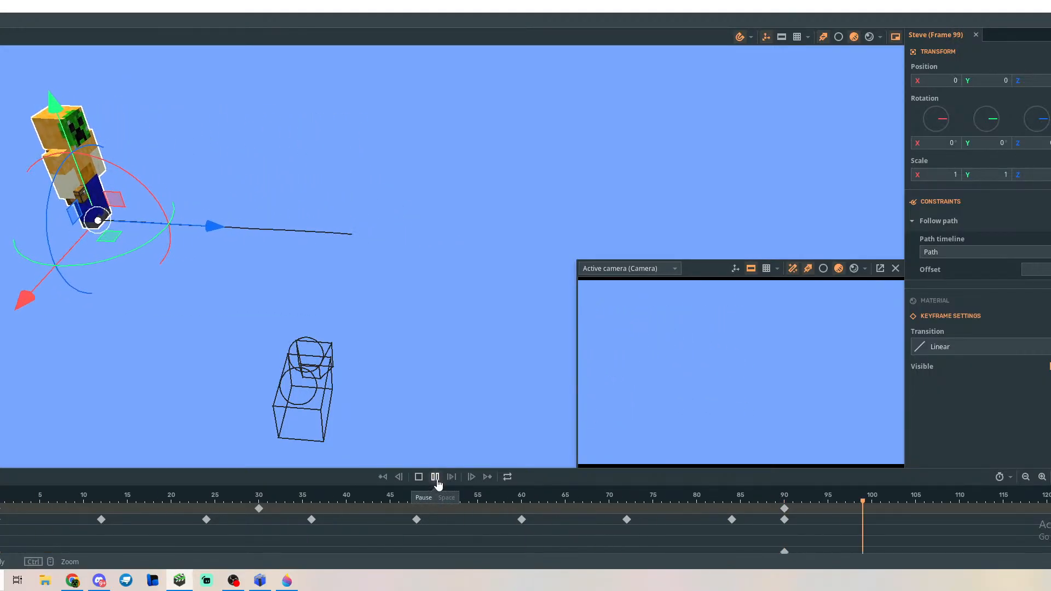
pyautogui.click(435, 477)
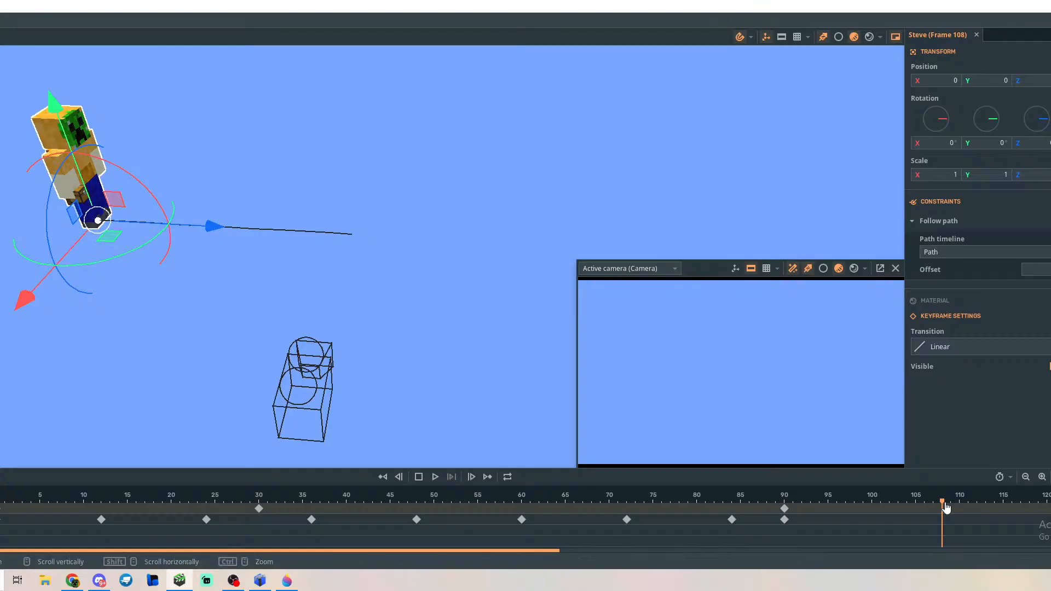
# Replay the animation from the first frame several times to check Steve's walking speed along the path.
pyautogui.moveTo(945, 504); pyautogui.dragTo(5, 534)
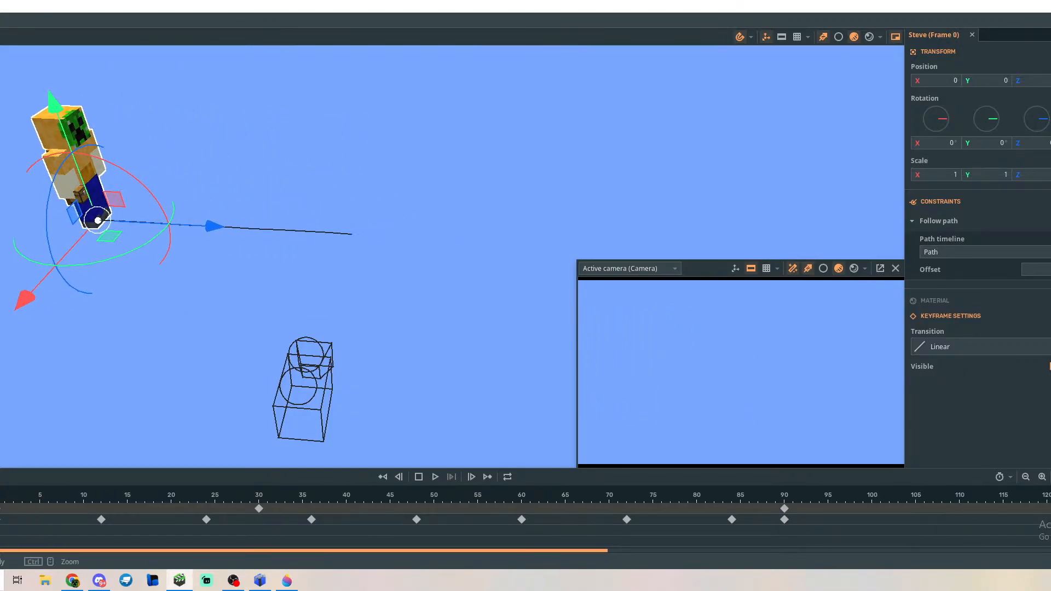
pyautogui.click(436, 476)
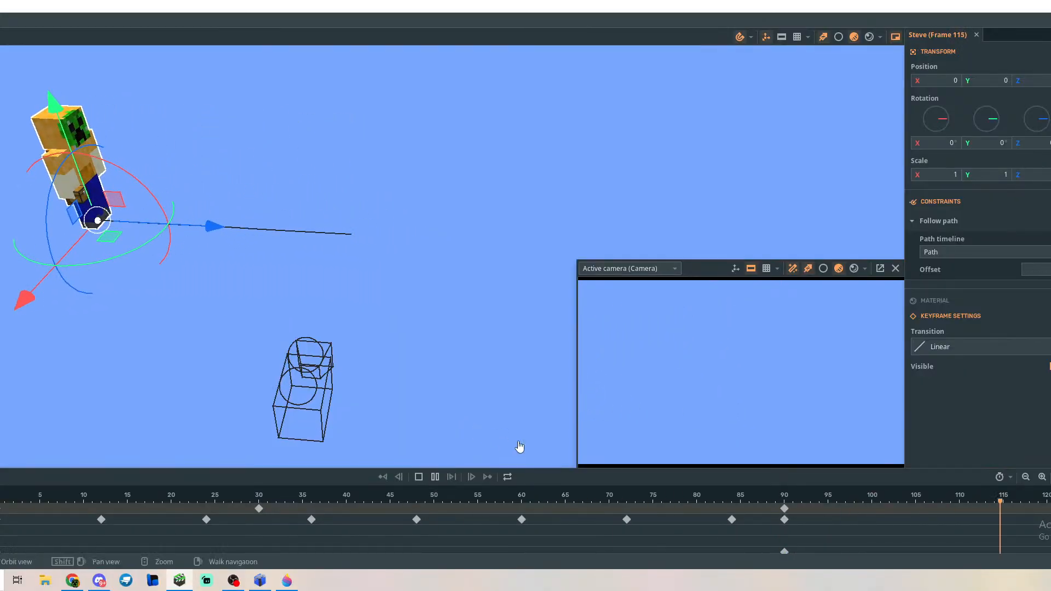
pyautogui.click(434, 478)
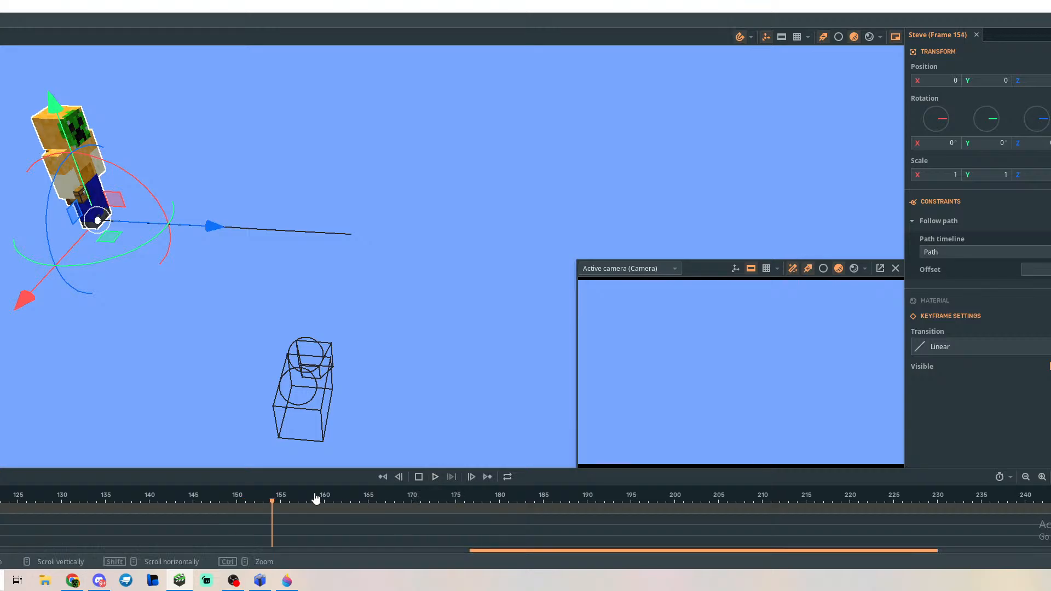
pyautogui.moveTo(273, 500); pyautogui.dragTo(0, 504)
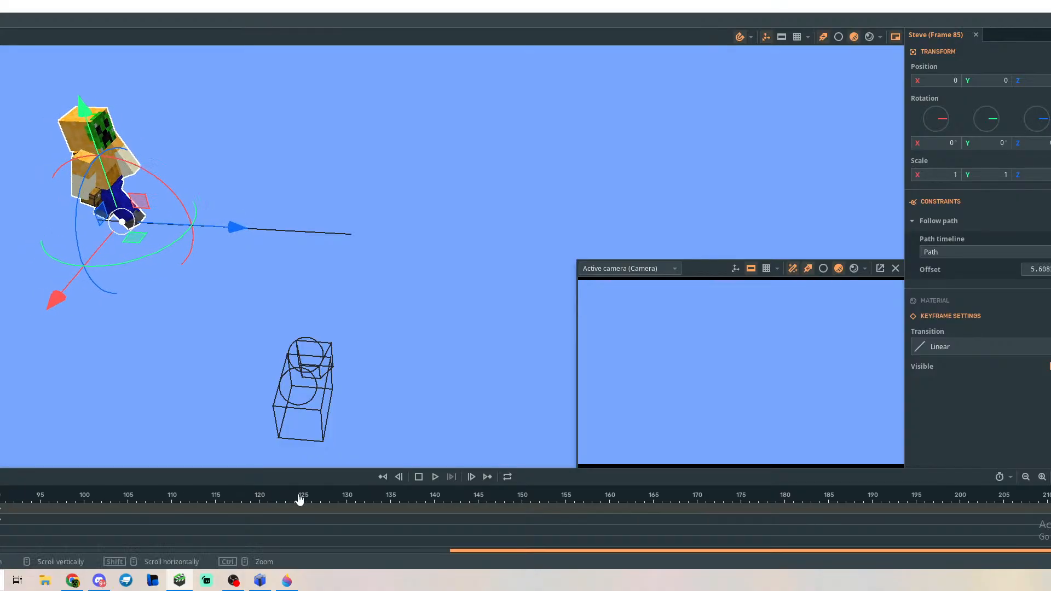
pyautogui.click(436, 477)
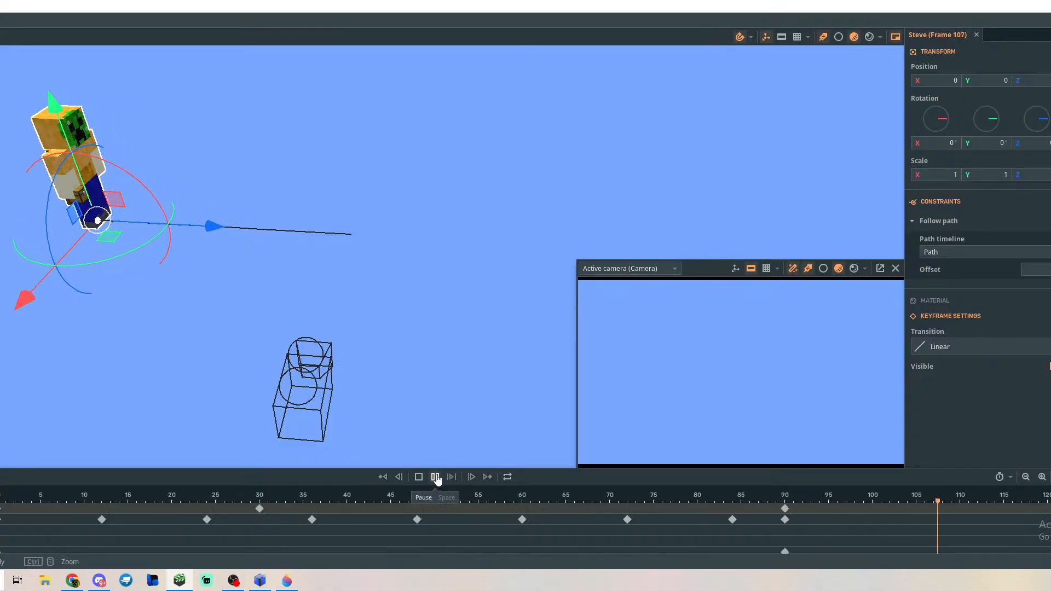
pyautogui.click(435, 477)
pyautogui.moveTo(955, 504); pyautogui.dragTo(0, 504)
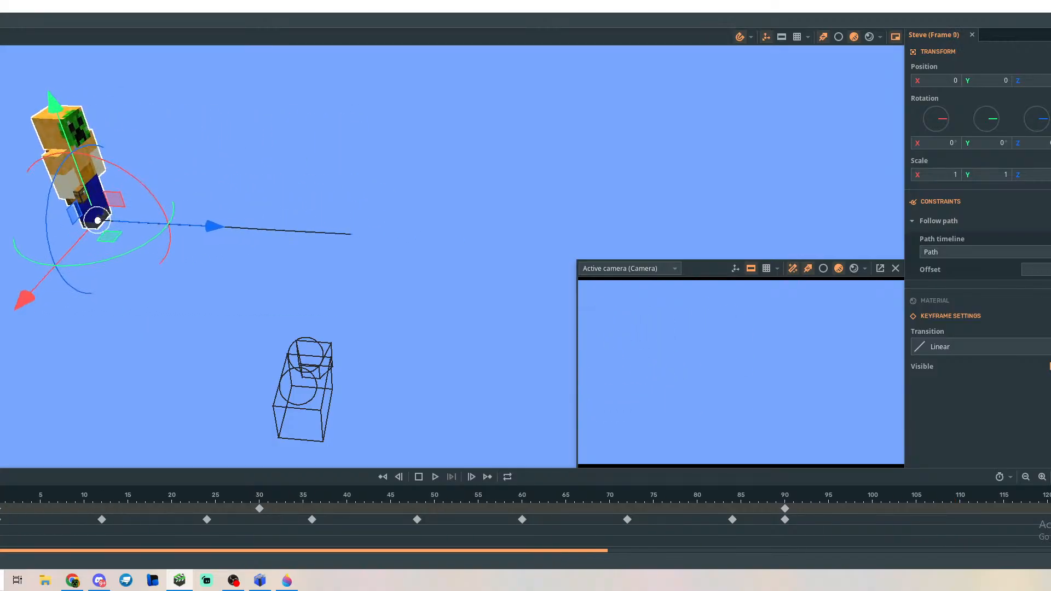
pyautogui.click(435, 478)
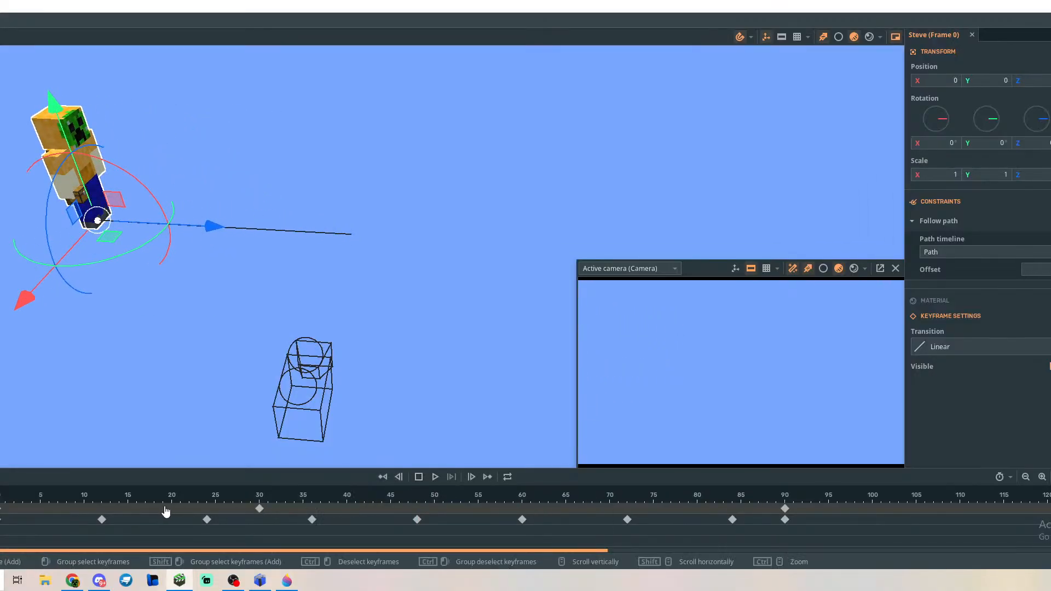
# Duplicate Steve's frame 30 path keyframe at frame 60 and play back the animation.
pyautogui.click(260, 507)
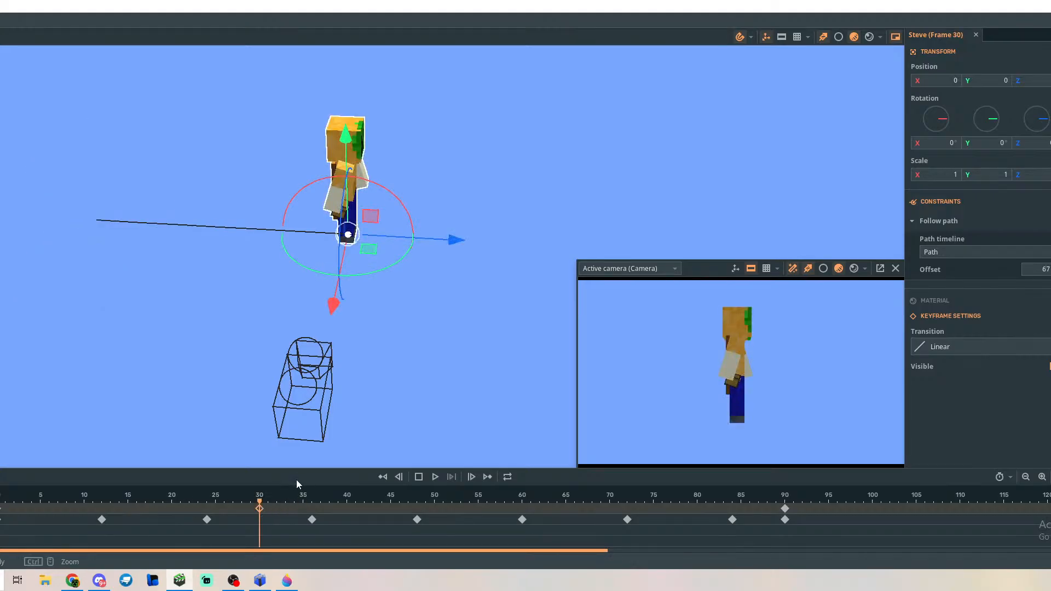
pyautogui.moveTo(259, 506); pyautogui.dragTo(524, 508)
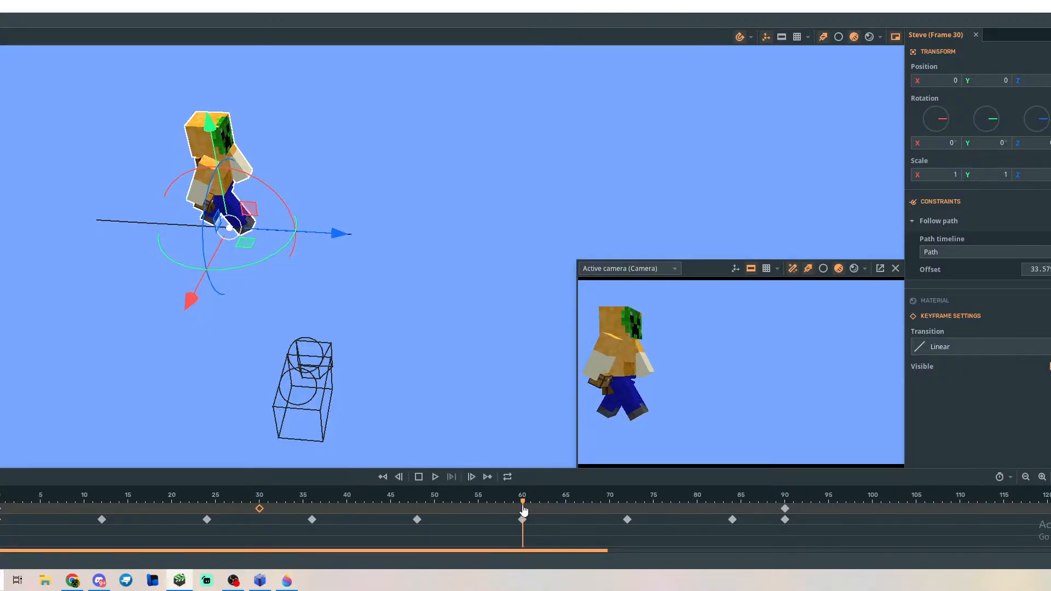
pyautogui.click(523, 508)
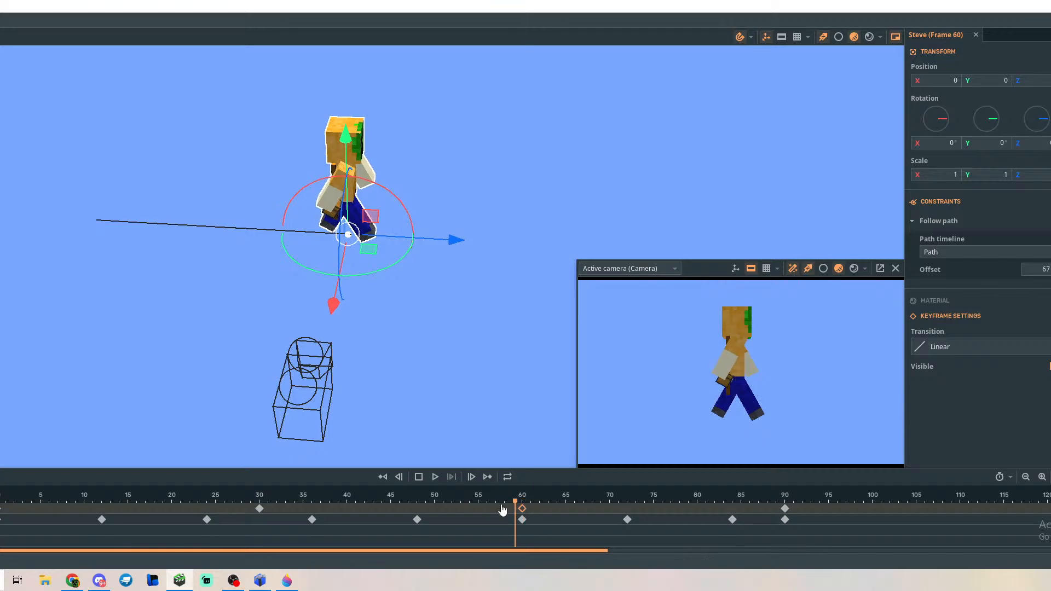
pyautogui.press('space')
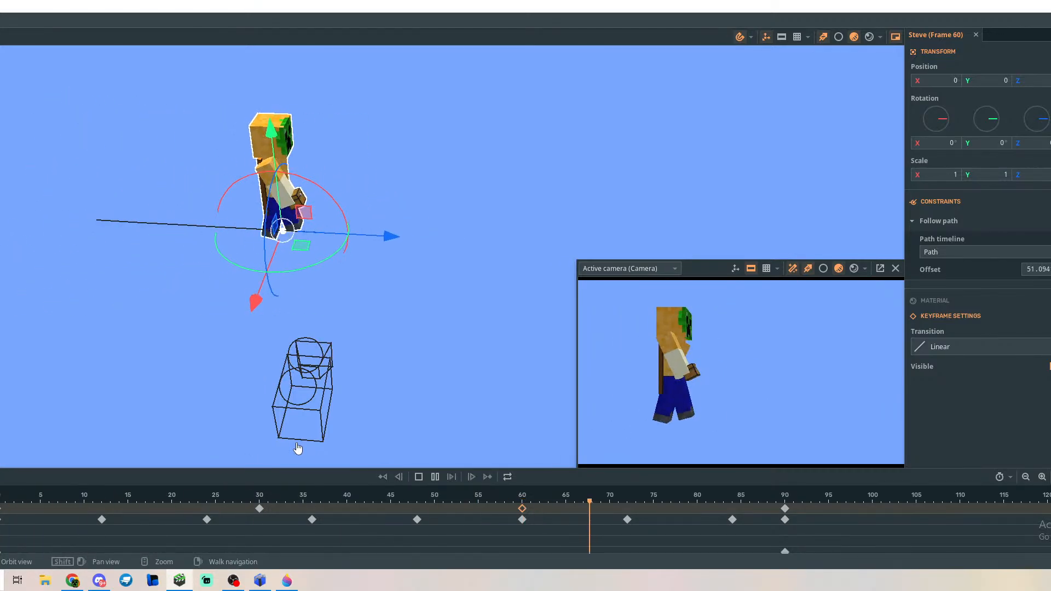
pyautogui.press('space')
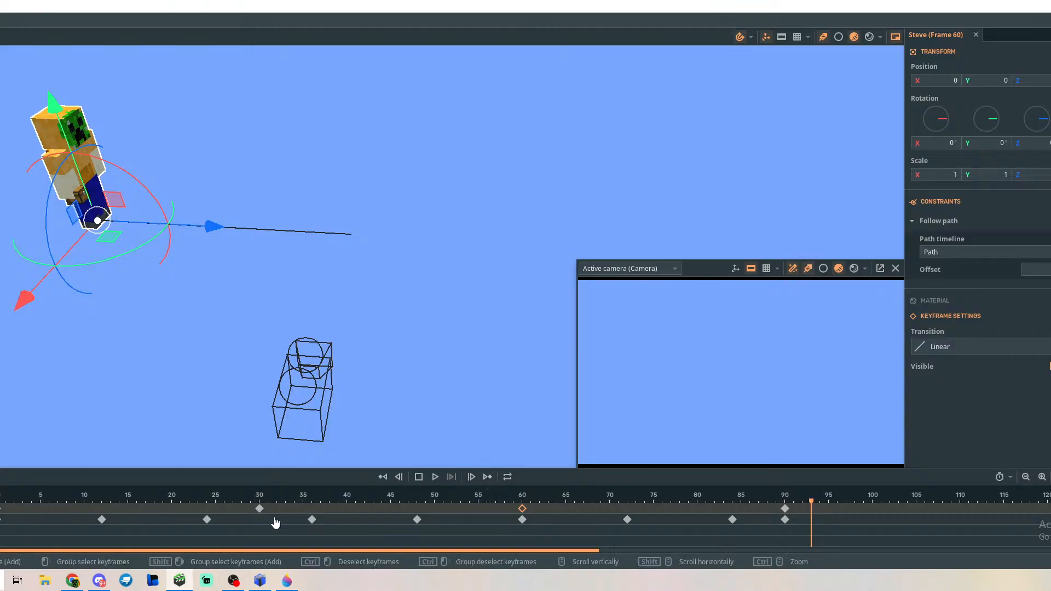
pyautogui.moveTo(262, 510); pyautogui.dragTo(0, 503)
pyautogui.press('space')
pyautogui.press('space')
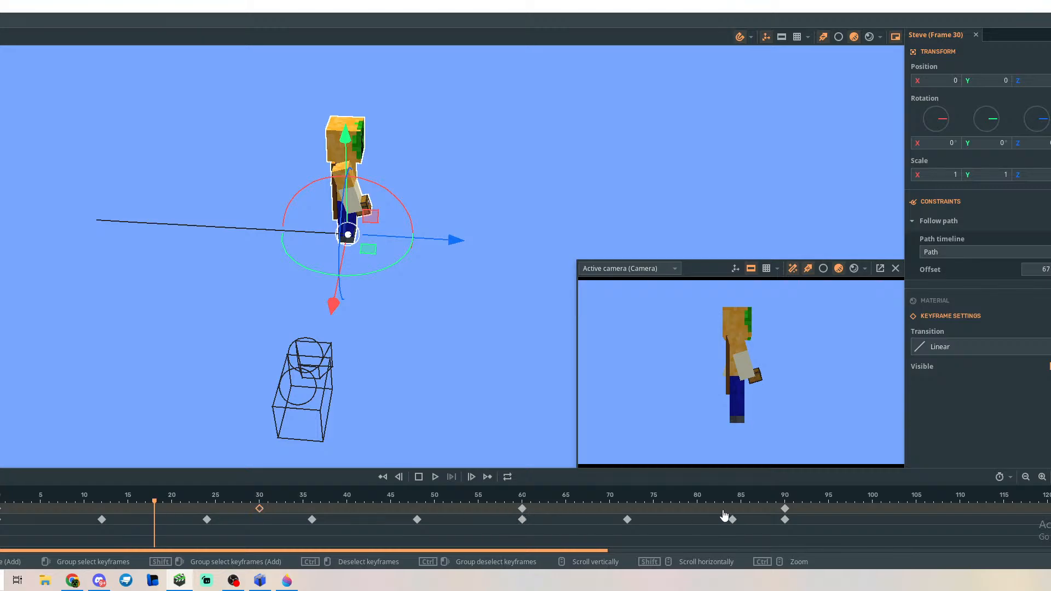
# Shift Steve's frame 60 keyframe to frame 85 and his frame 30 keyframe to frame 50, and preview the timing.
pyautogui.moveTo(523, 509); pyautogui.dragTo(744, 516)
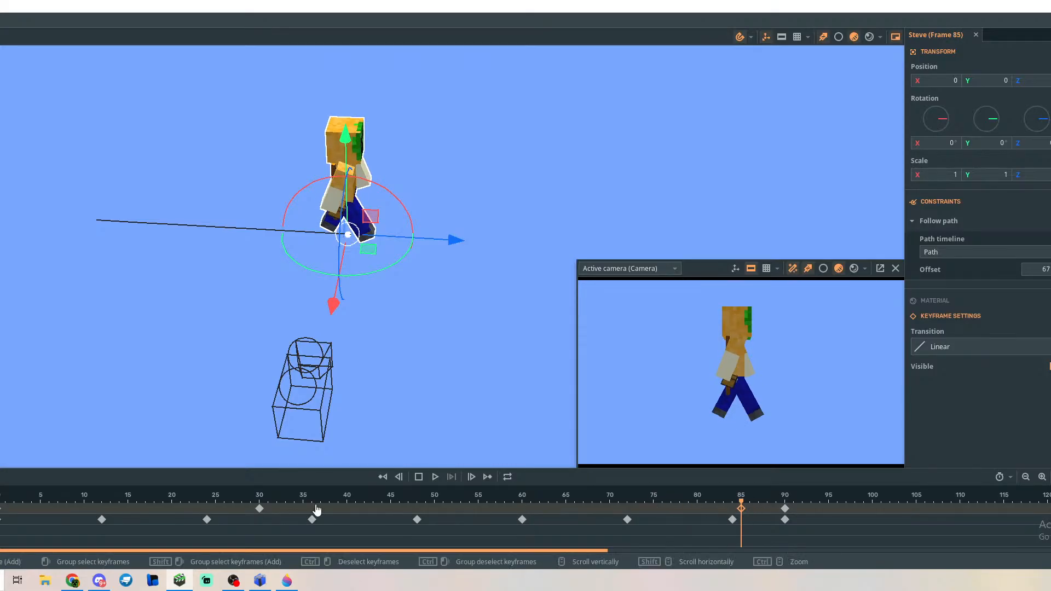
pyautogui.moveTo(260, 509); pyautogui.dragTo(4, 496)
pyautogui.press('space')
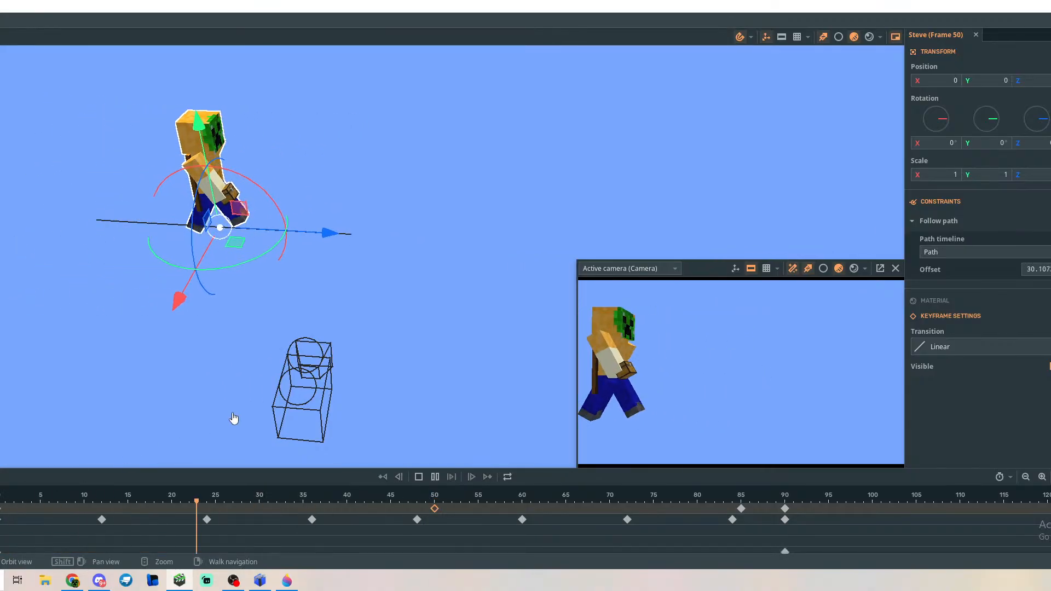
pyautogui.press('space')
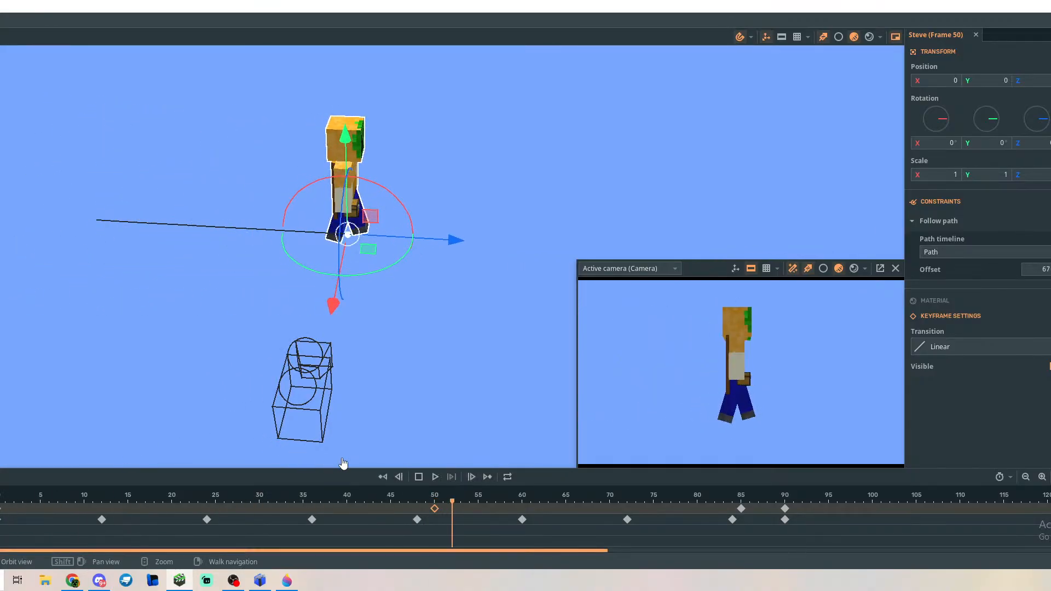
pyautogui.moveTo(453, 502); pyautogui.dragTo(0, 501)
pyautogui.press('space')
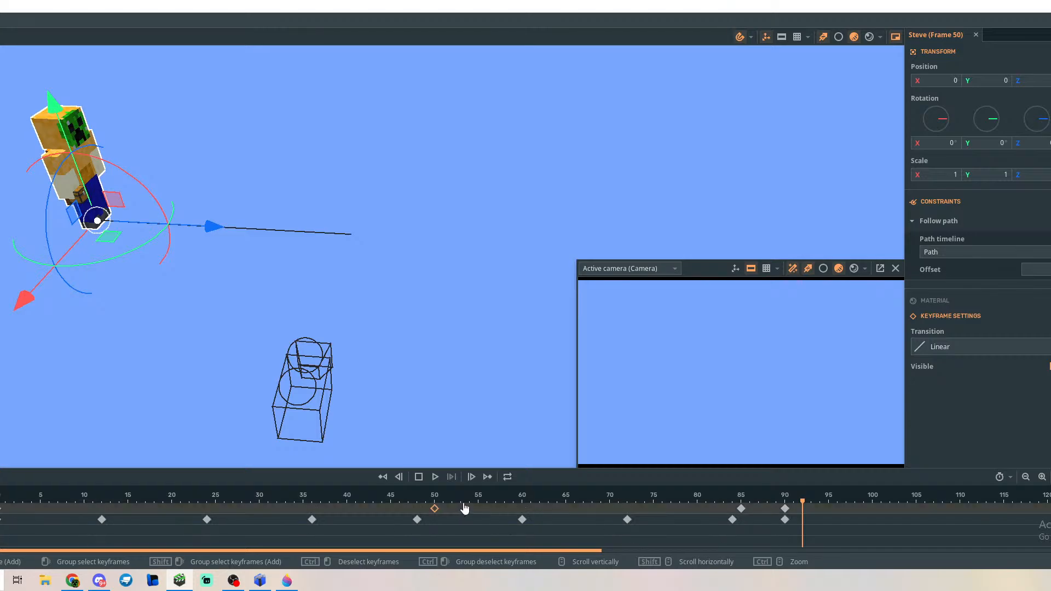
# Enlarge the timeline area, move Steve's frame 50 keyframe to frame 30, and play back the animation.
pyautogui.moveTo(463, 469); pyautogui.dragTo(468, 383)
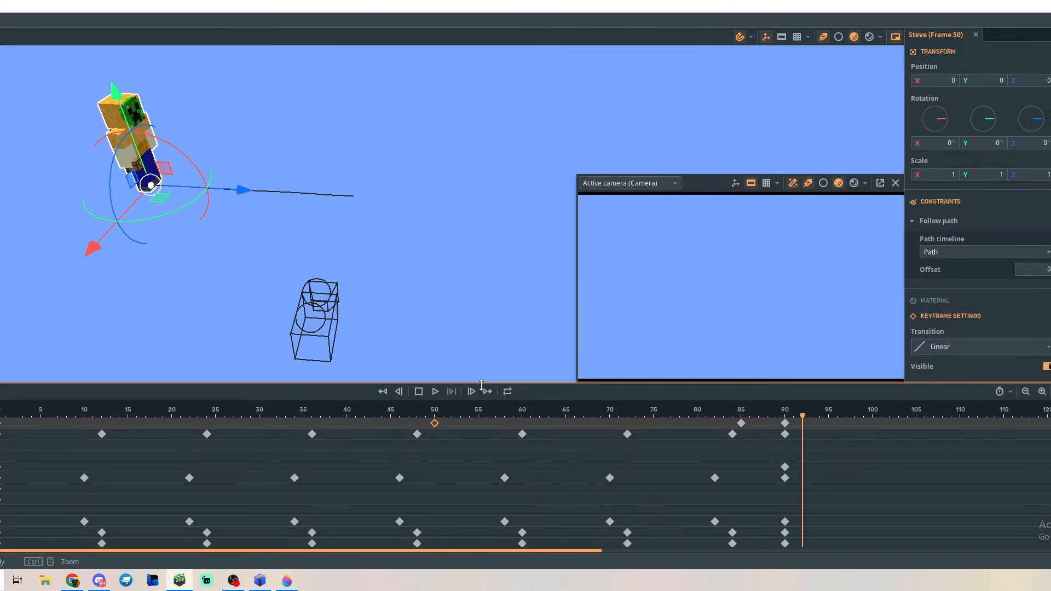
pyautogui.moveTo(435, 425); pyautogui.dragTo(1, 418)
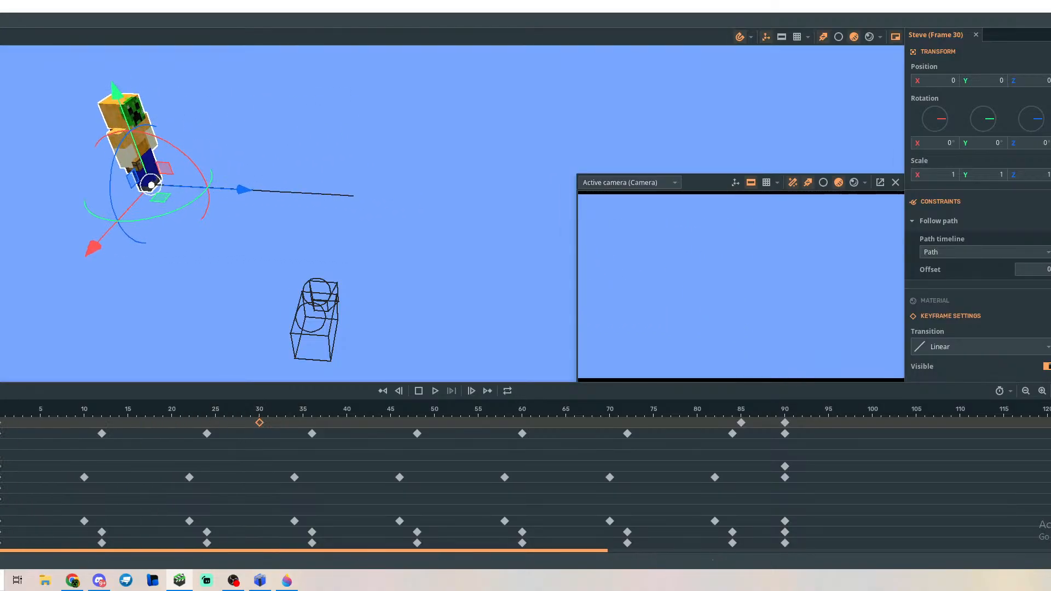
pyautogui.press('space')
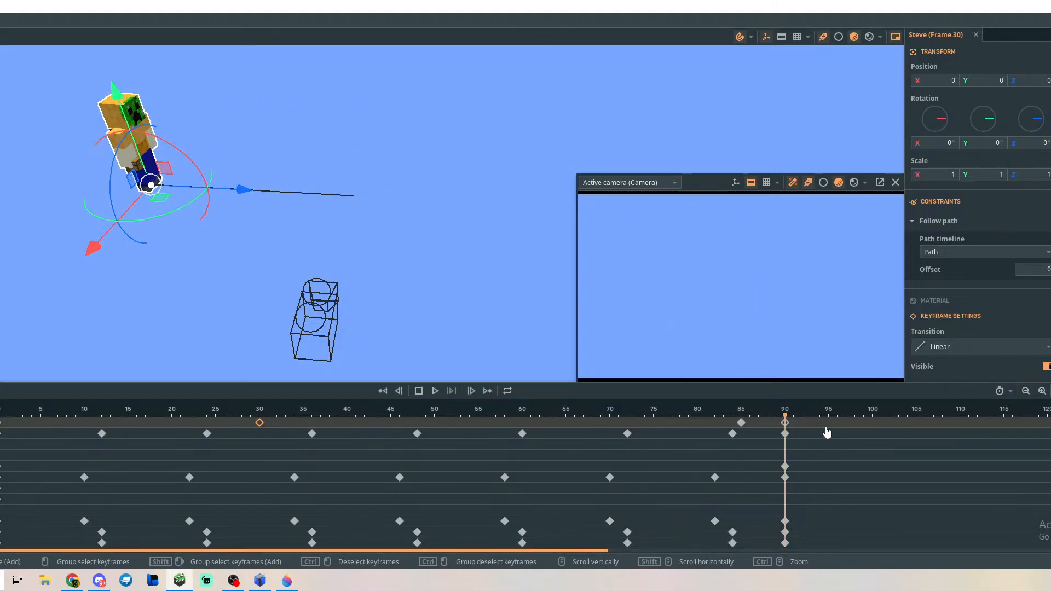
# Delete all of the character's and limbs' keyframes after frame 30 and review the shortened walk from the start.
pyautogui.moveTo(817, 418); pyautogui.dragTo(282, 543)
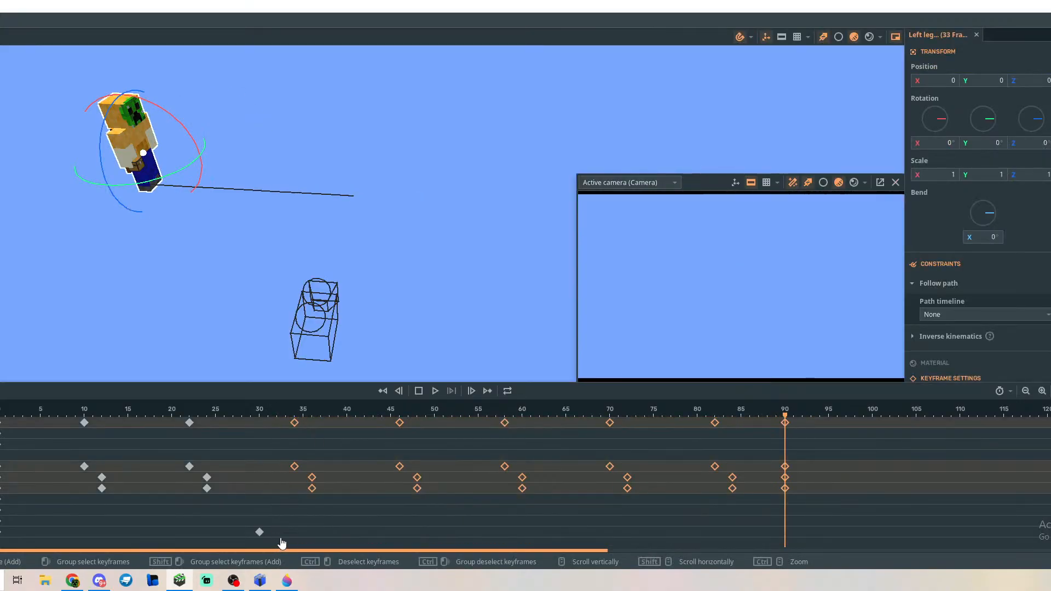
pyautogui.press('Delete')
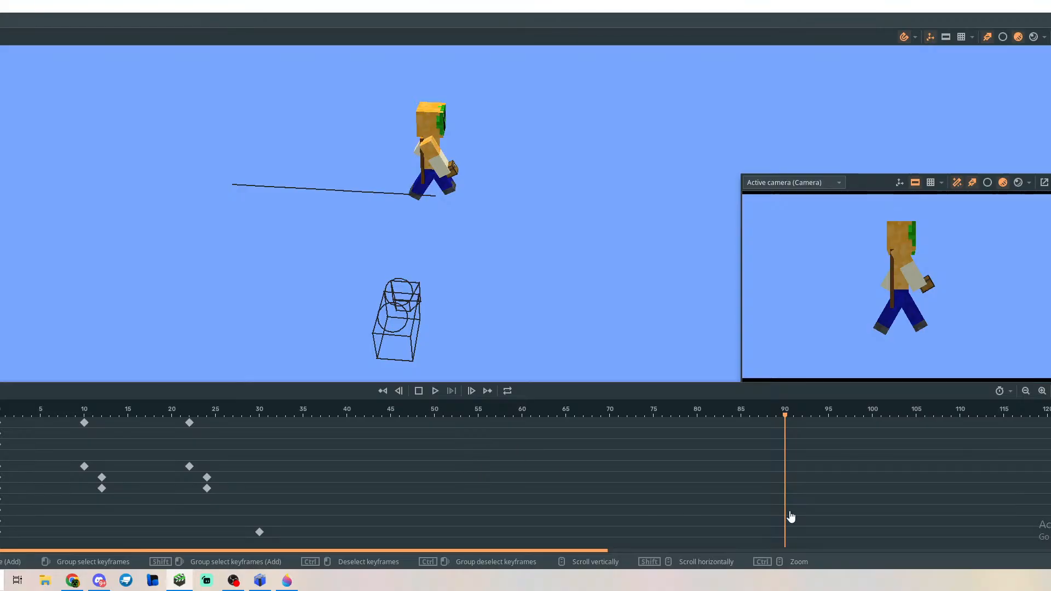
pyautogui.moveTo(785, 417); pyautogui.dragTo(3, 421)
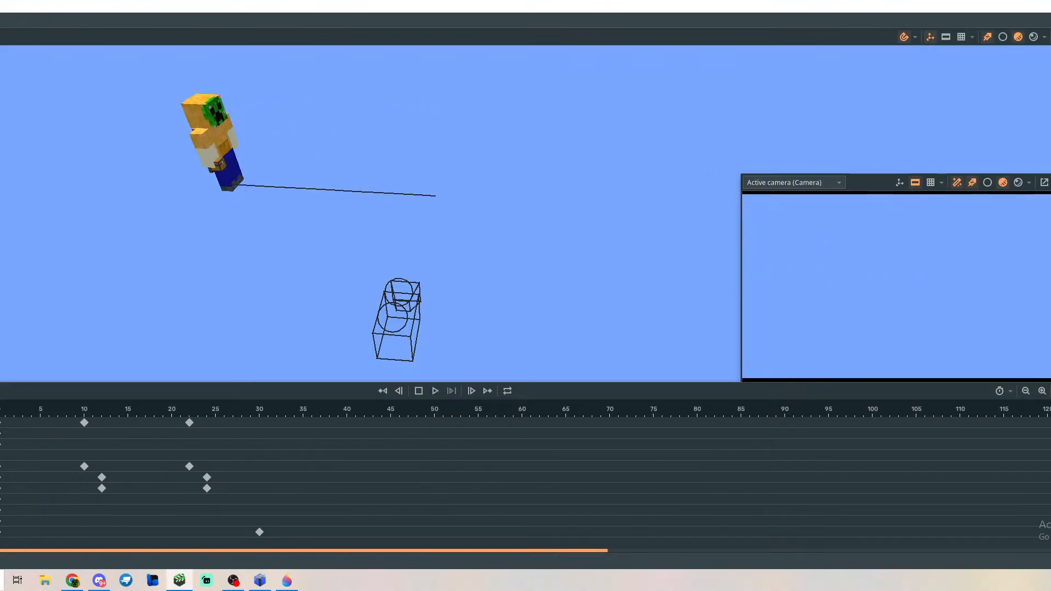
pyautogui.press('space')
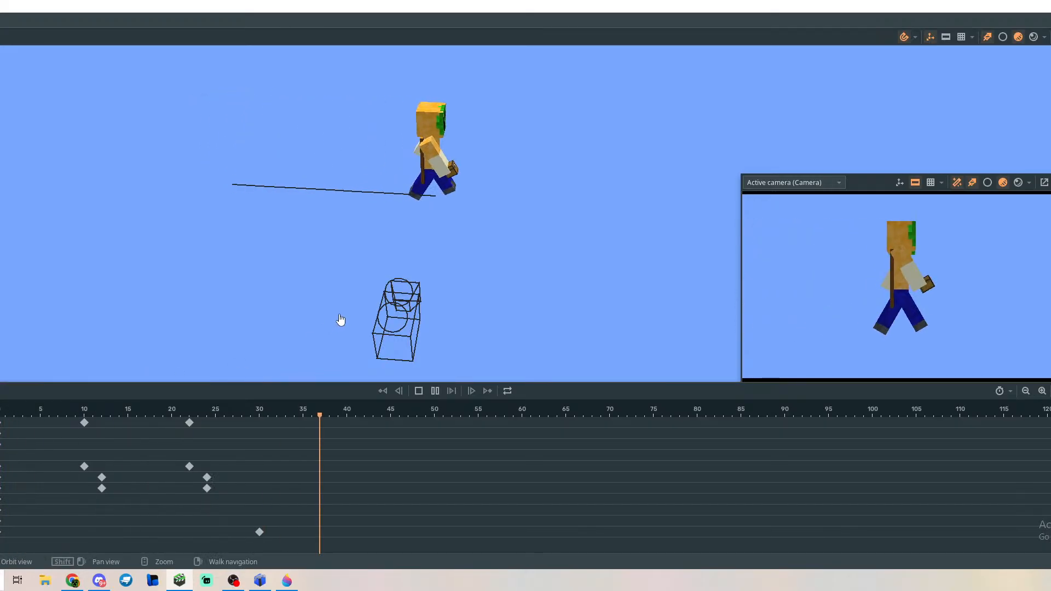
pyautogui.press('space')
pyautogui.moveTo(369, 425); pyautogui.dragTo(101, 425)
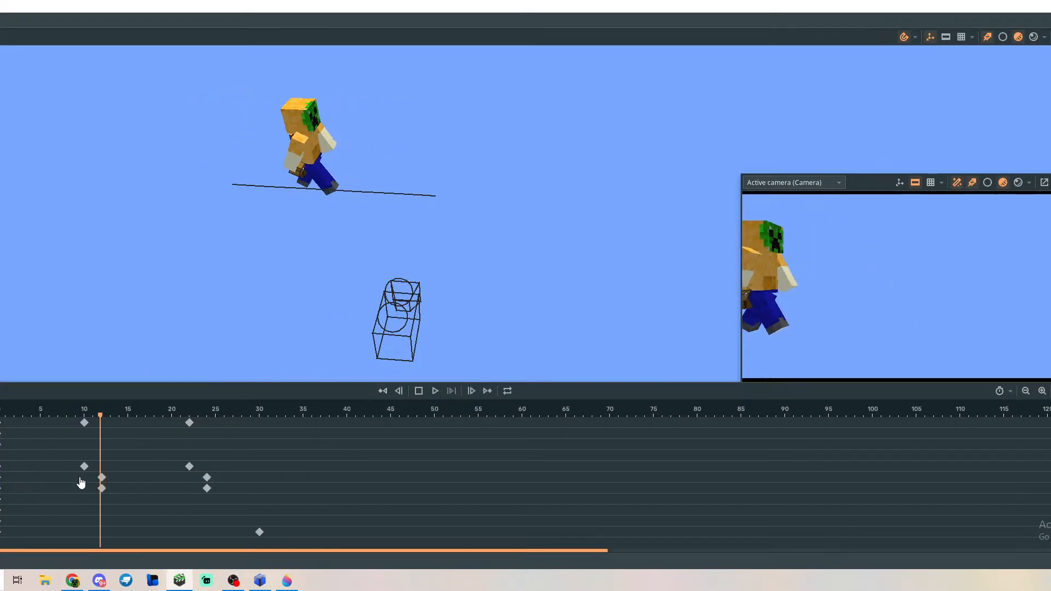
pyautogui.moveTo(81, 483); pyautogui.dragTo(1, 499)
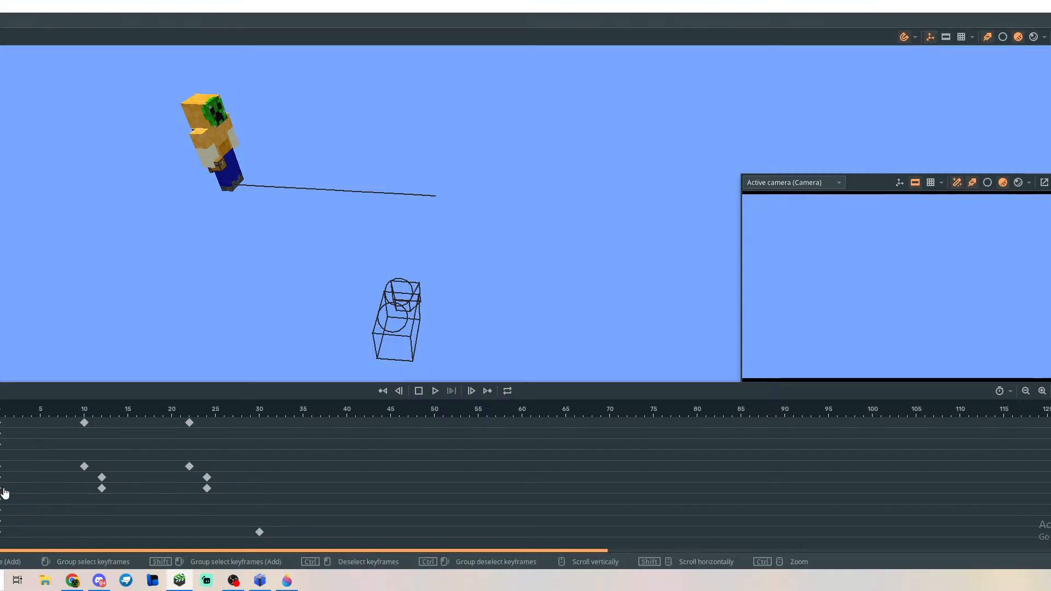
# Move the limb keyframes at frames 10 and 12 together to frames 4 and 6.
pyautogui.scroll(-5, 222, 487)
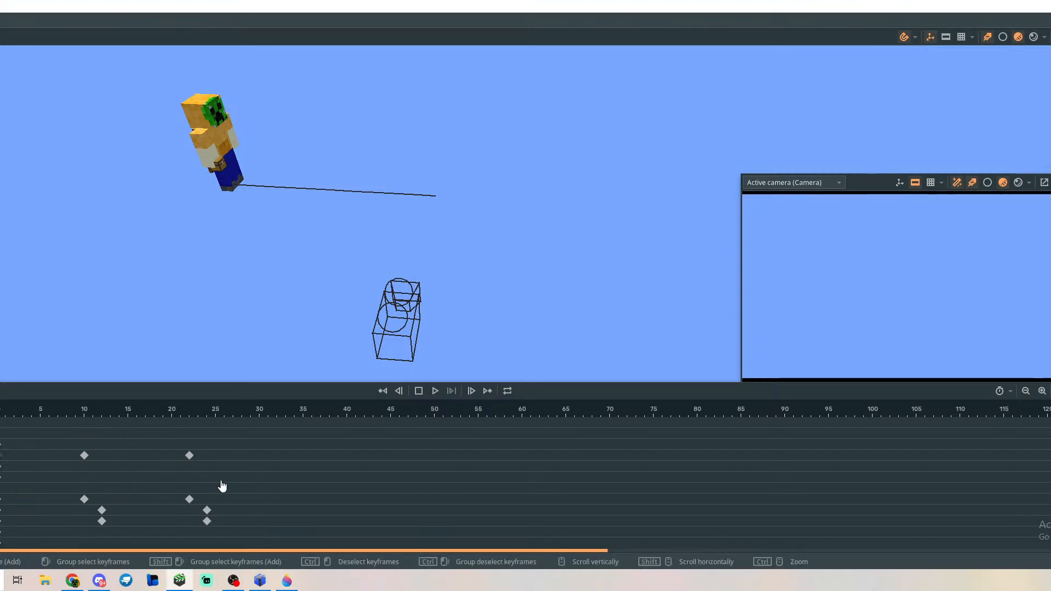
pyautogui.click(1042, 391)
pyautogui.click(1042, 390)
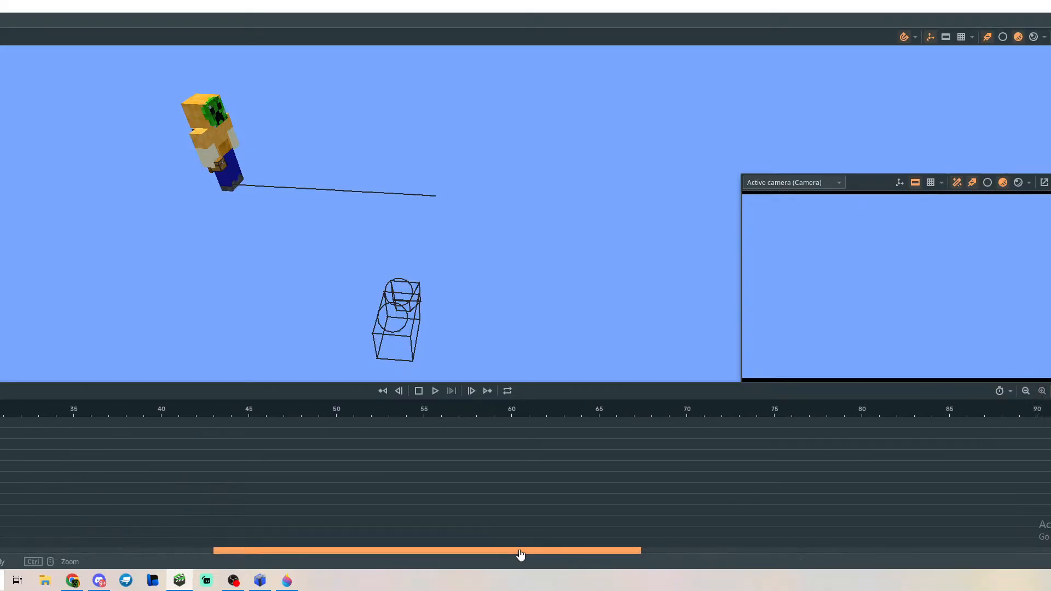
pyautogui.moveTo(521, 556); pyautogui.dragTo(242, 556)
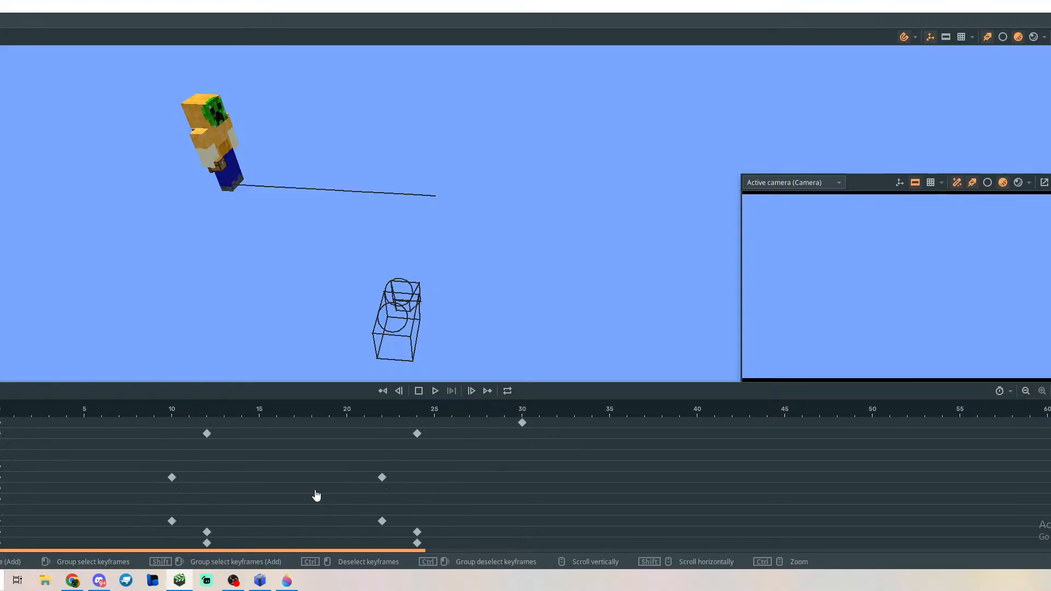
pyautogui.moveTo(232, 424); pyautogui.dragTo(158, 515)
pyautogui.scroll(2, 181, 507)
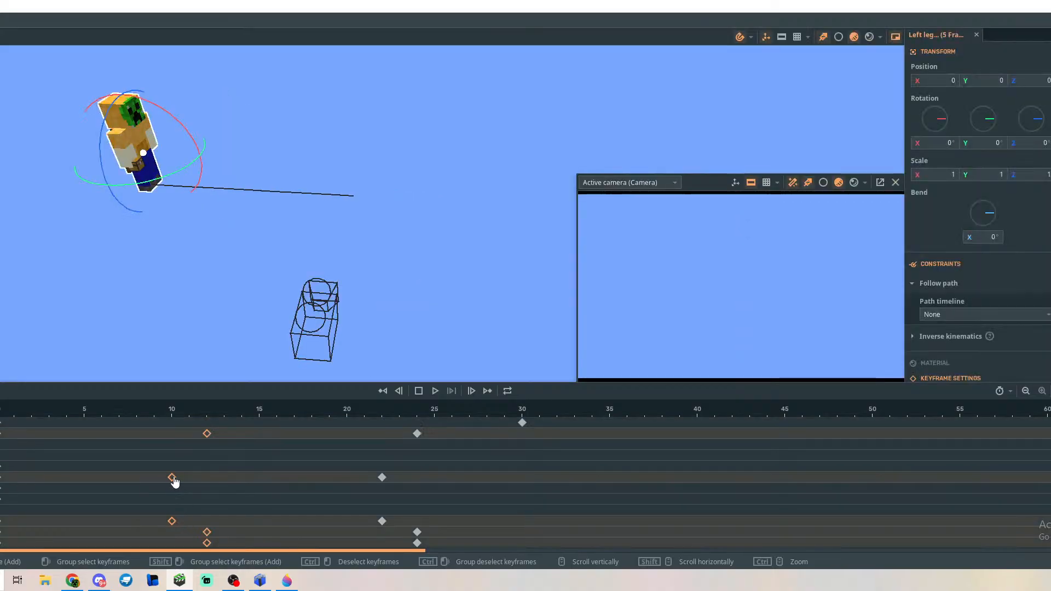
pyautogui.moveTo(177, 481); pyautogui.dragTo(75, 478)
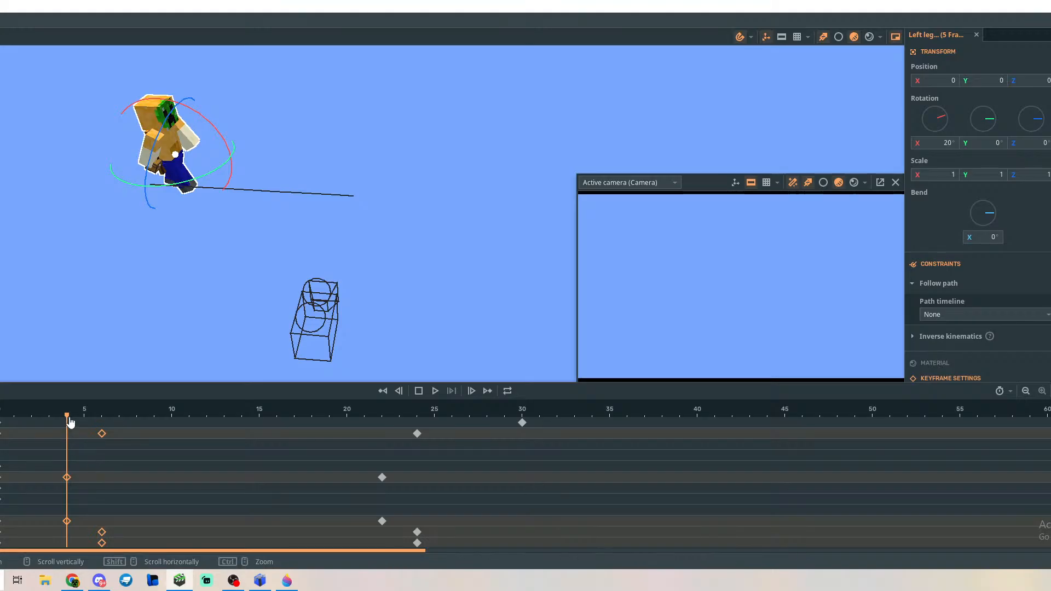
# Play back the walk animation from its first frames to check the limb timing.
pyautogui.moveTo(70, 420); pyautogui.dragTo(56, 458)
pyautogui.press('space')
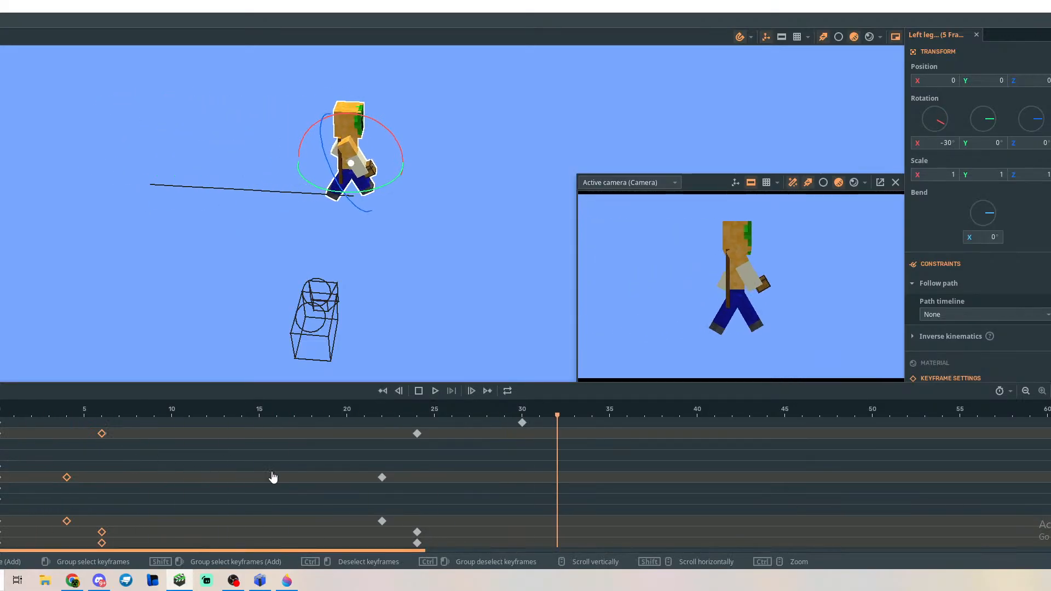
pyautogui.click(455, 492)
pyautogui.scroll(-2, 452, 494)
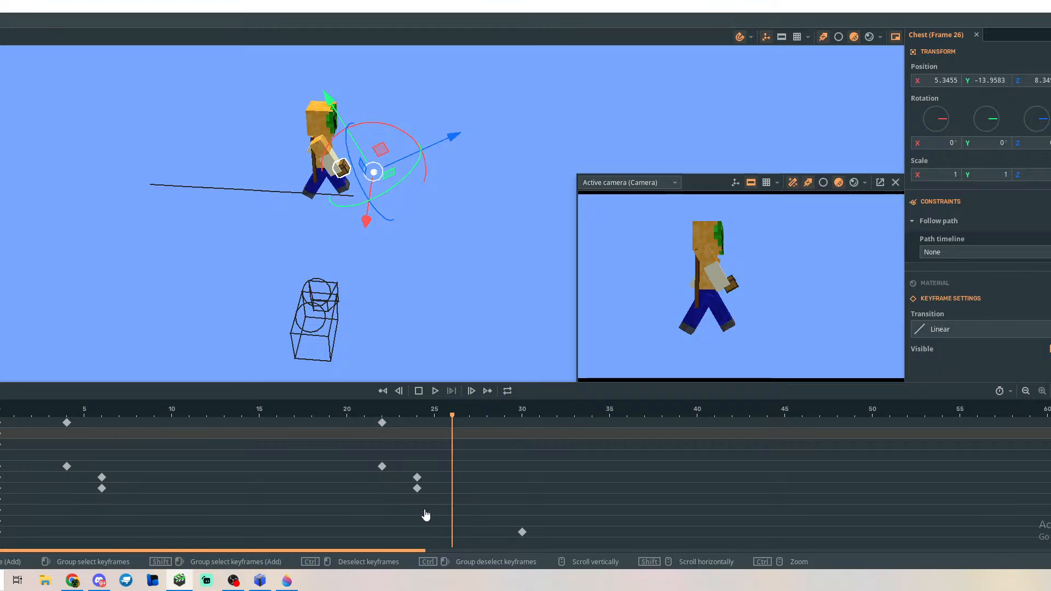
# Try the limb keyframes from frames 22 and 24 at frames 11 and 13, and preview the walk.
pyautogui.moveTo(417, 489); pyautogui.dragTo(407, 461)
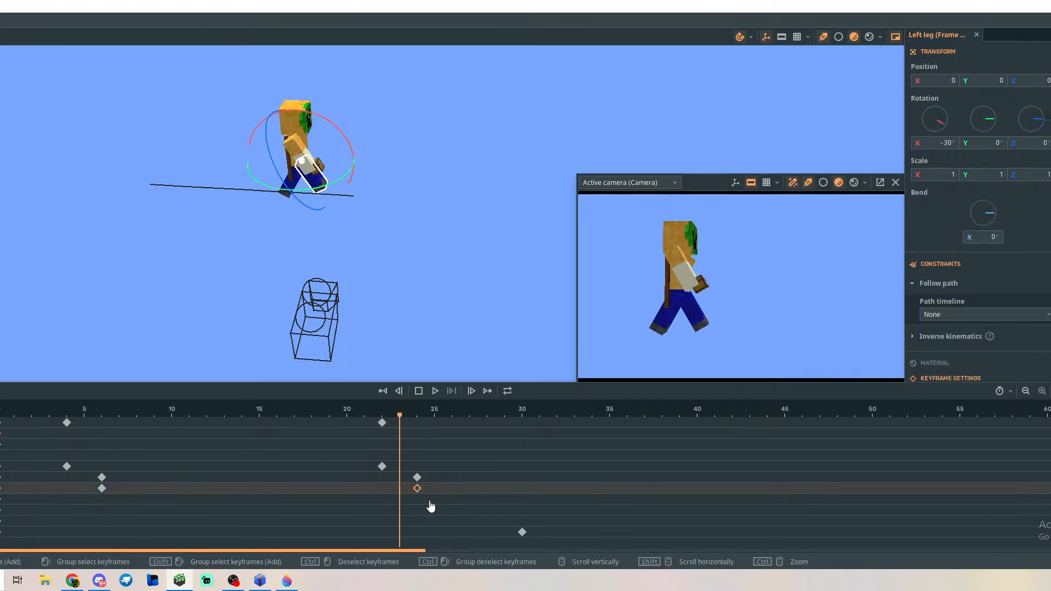
pyautogui.click(454, 533)
pyautogui.moveTo(468, 534); pyautogui.dragTo(350, 414)
pyautogui.moveTo(421, 437); pyautogui.dragTo(237, 421)
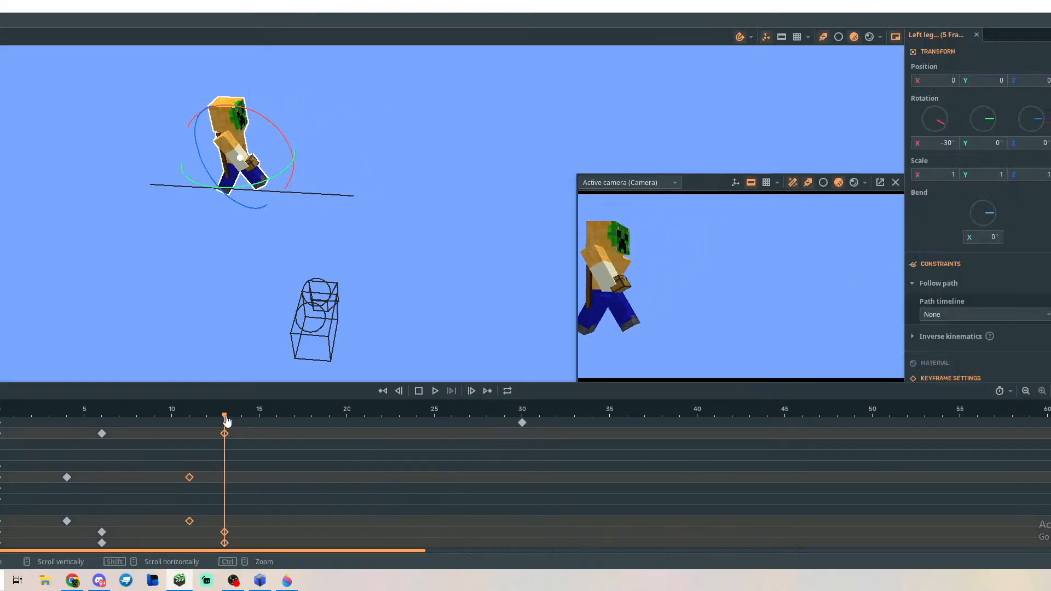
pyautogui.press('space')
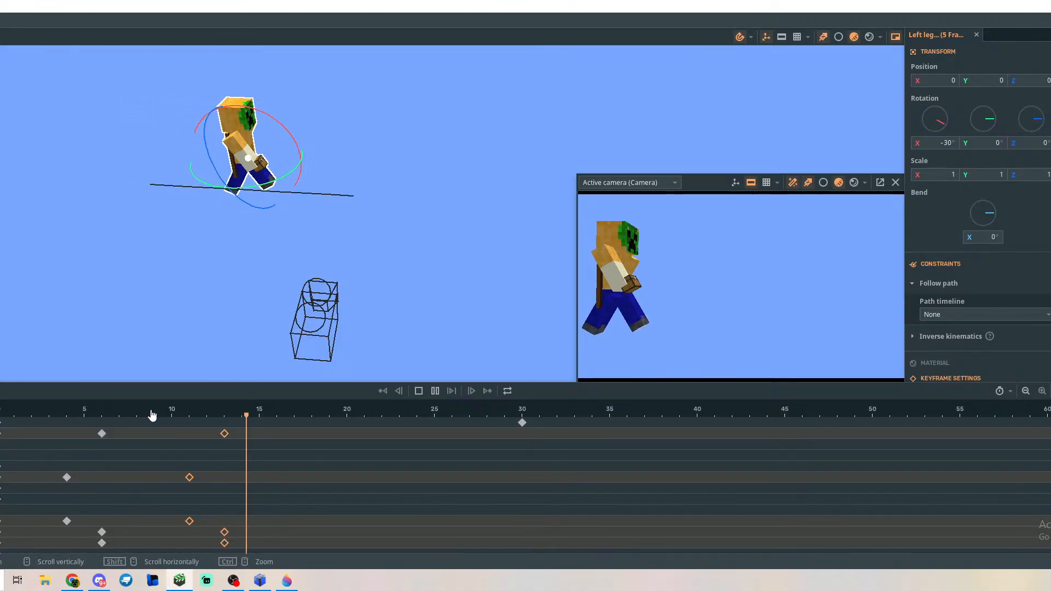
pyautogui.press('space')
# Move the selected limb keyframes together to frames 21 and 23, and play back the walk from near its start.
pyautogui.moveTo(227, 435); pyautogui.dragTo(398, 436)
pyautogui.press('space')
pyautogui.press('space')
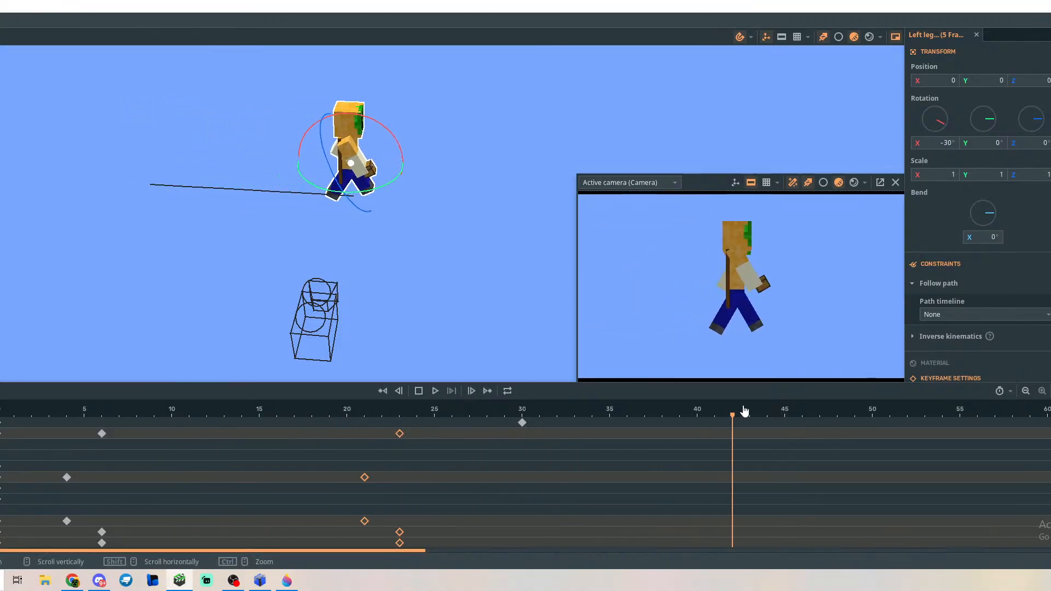
pyautogui.moveTo(733, 419); pyautogui.dragTo(31, 425)
pyautogui.press('space')
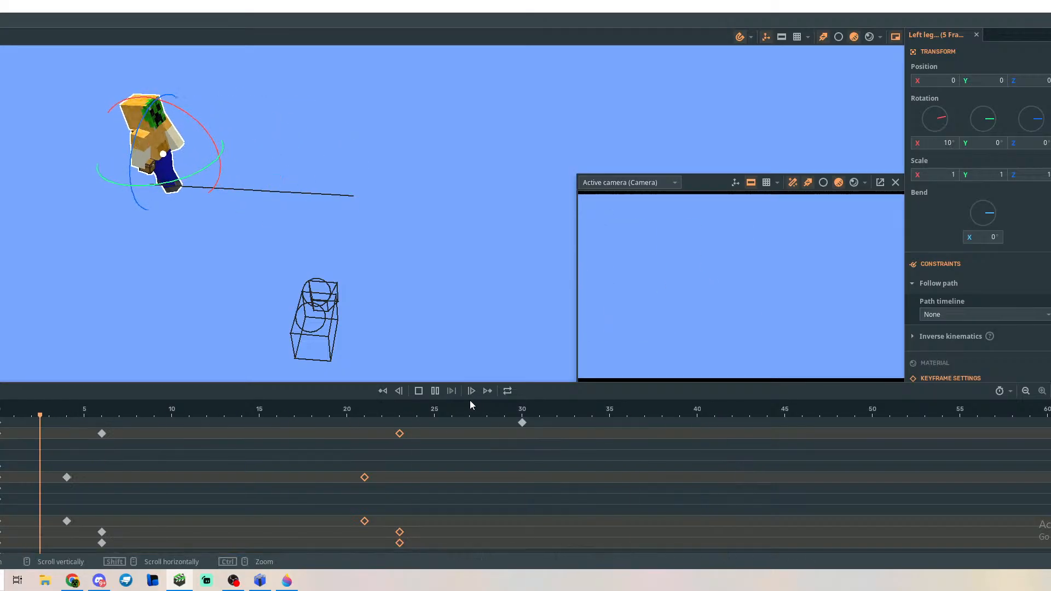
pyautogui.press('space')
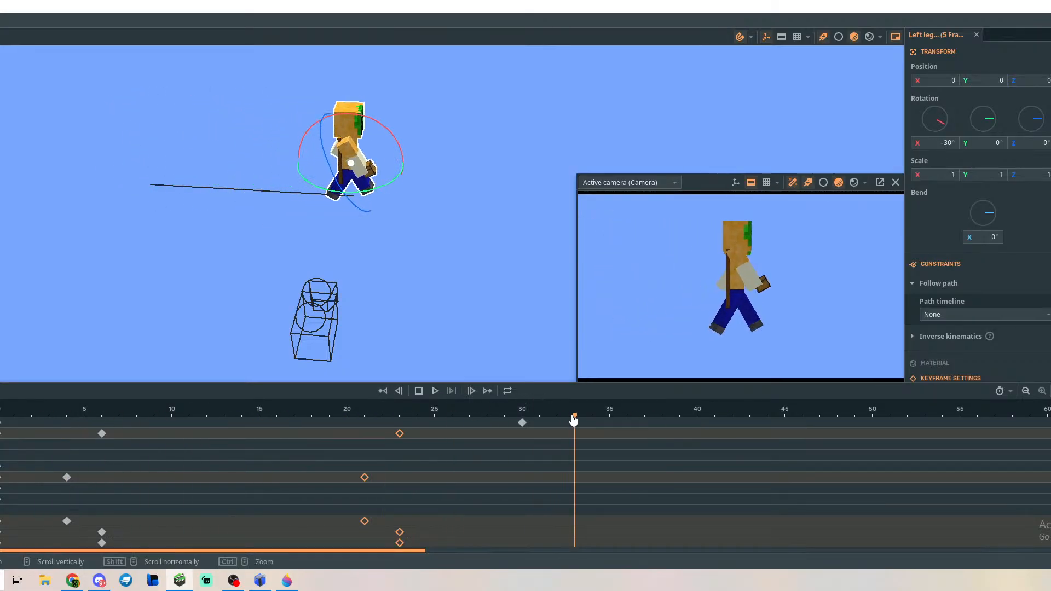
pyautogui.moveTo(494, 420); pyautogui.dragTo(343, 450)
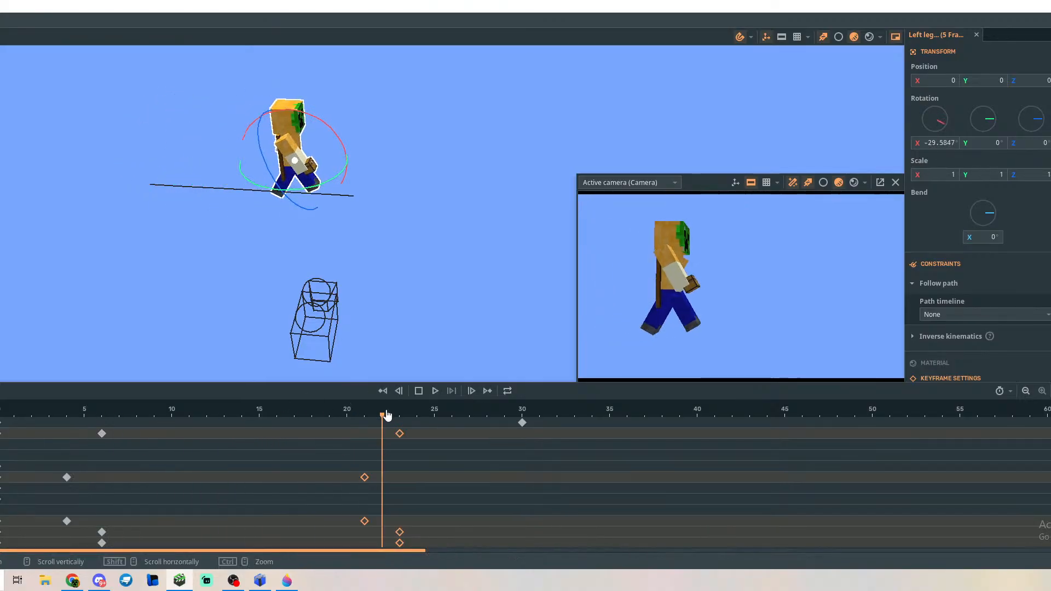
# Copy the starting-pose keyframes of the body and limbs from frame 0 to frame 30, and preview the walk.
pyautogui.moveTo(385, 418); pyautogui.dragTo(12, 451)
pyautogui.click(21, 436)
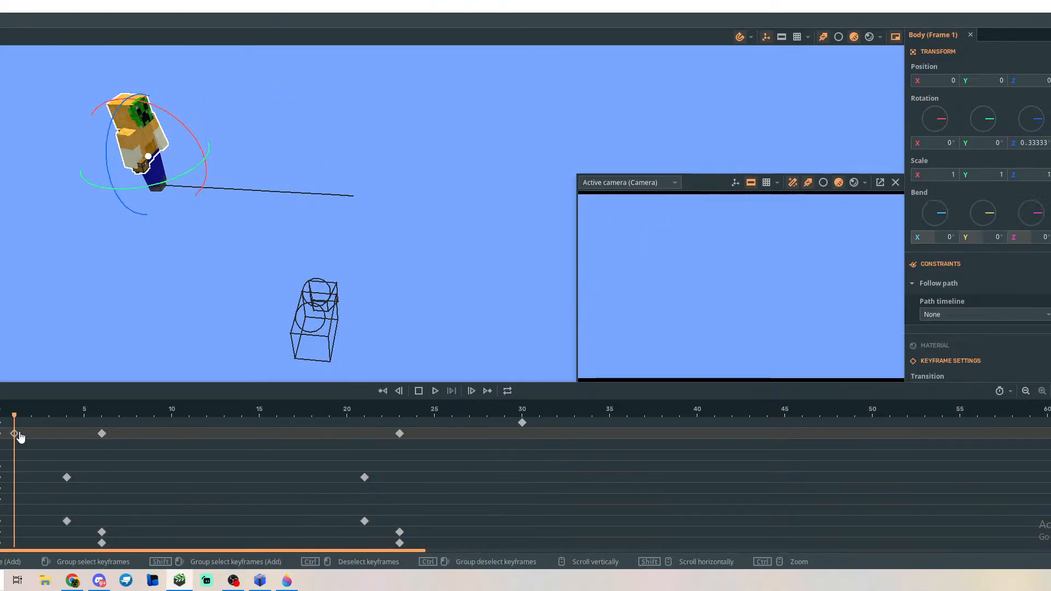
pyautogui.hotkey('ctrl', 'z')
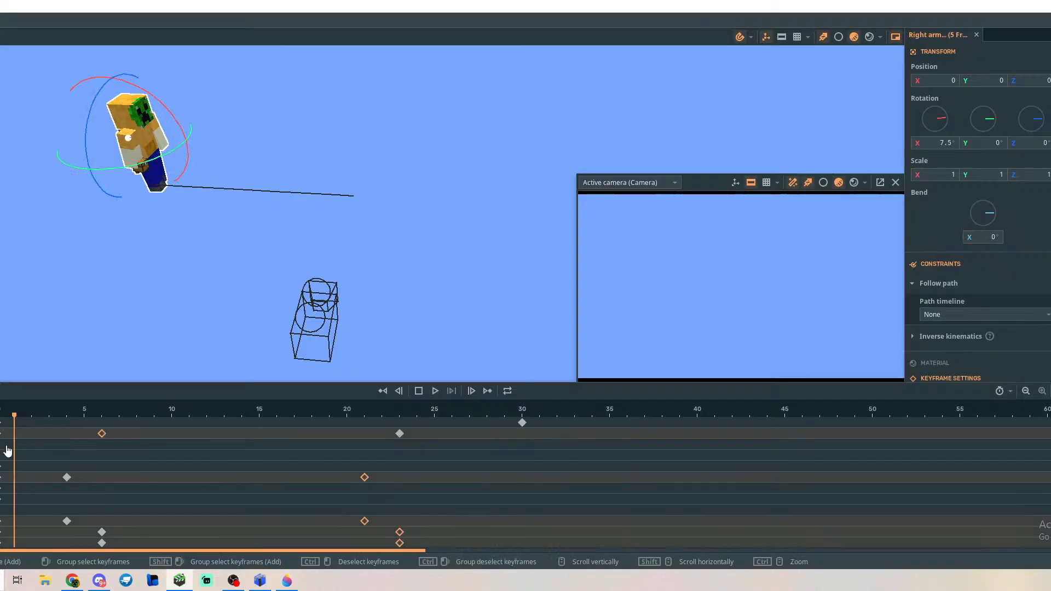
pyautogui.click(10, 445)
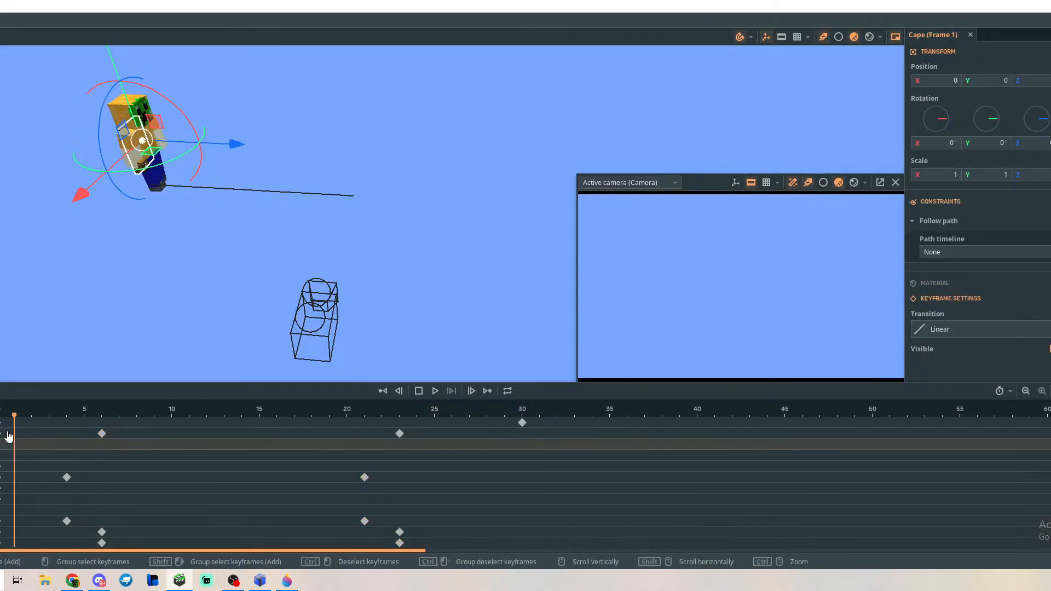
pyautogui.moveTo(7, 431); pyautogui.dragTo(2, 498)
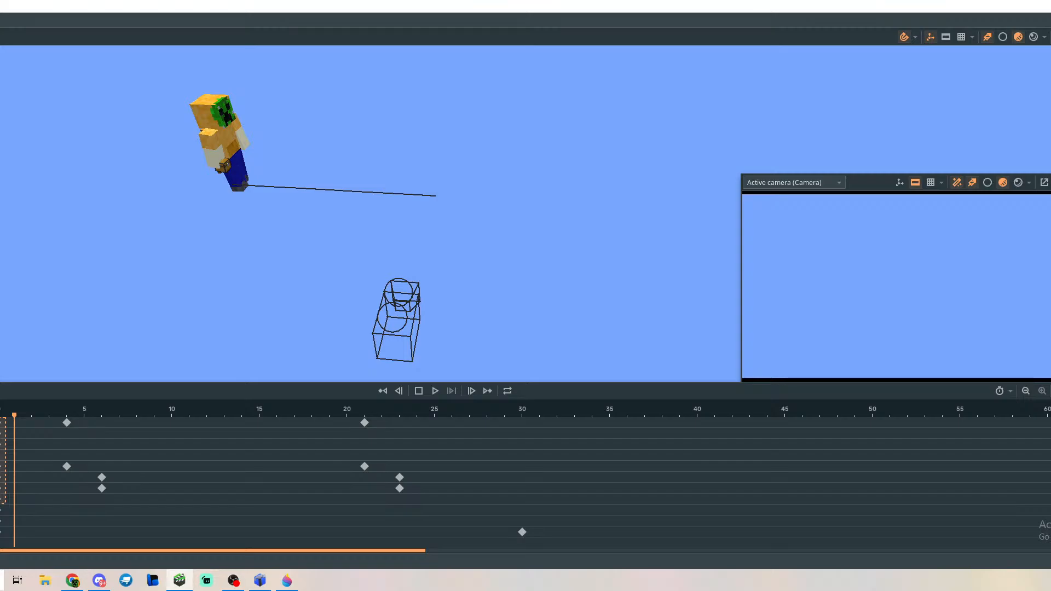
pyautogui.moveTo(2, 489); pyautogui.dragTo(1, 489)
pyautogui.scroll(3, 82, 508)
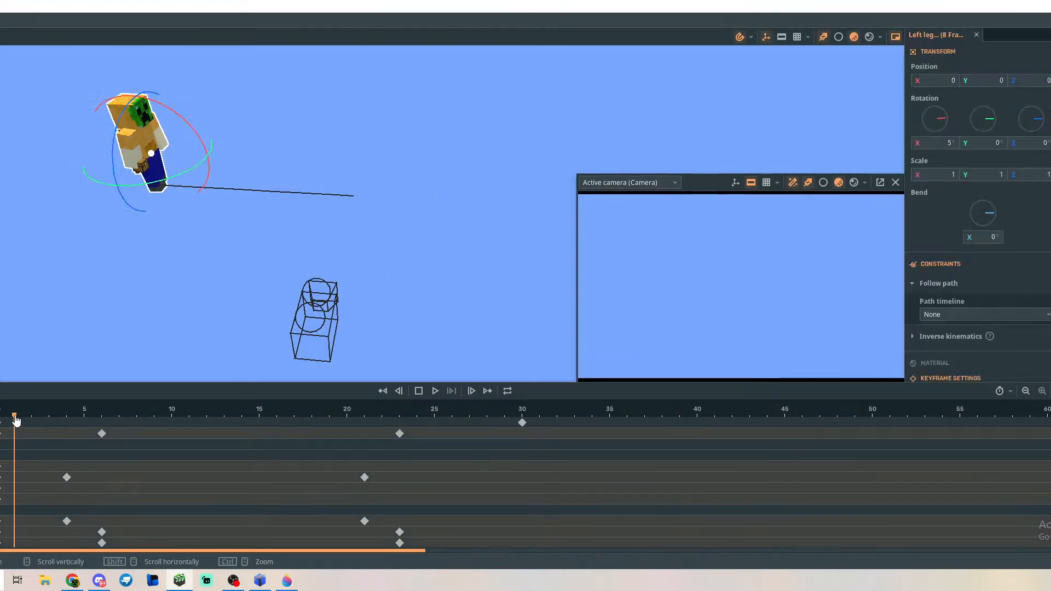
pyautogui.moveTo(15, 417); pyautogui.dragTo(525, 428)
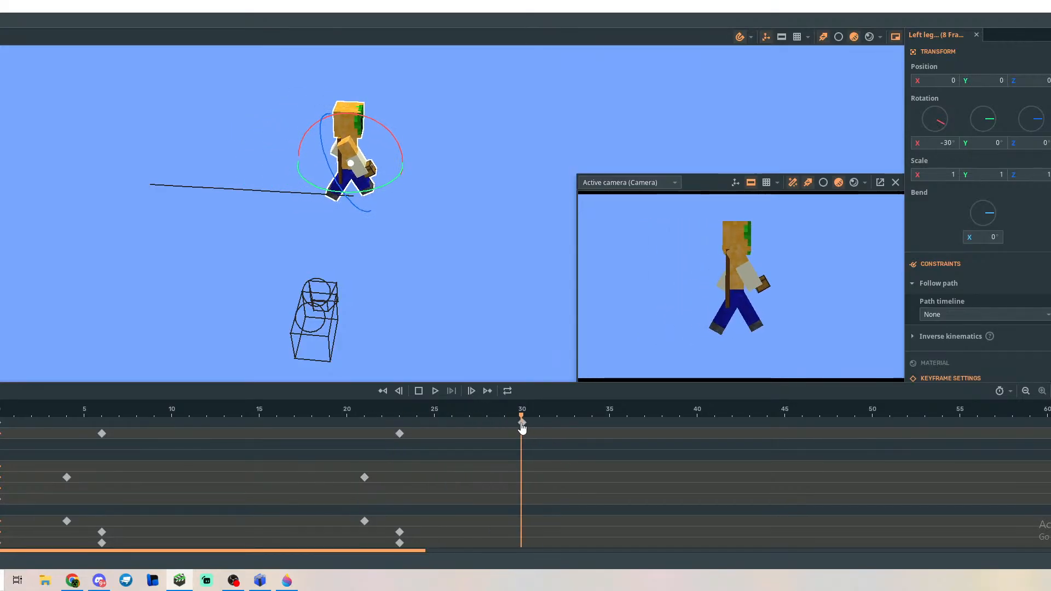
pyautogui.hotkey('ctrl', 'v')
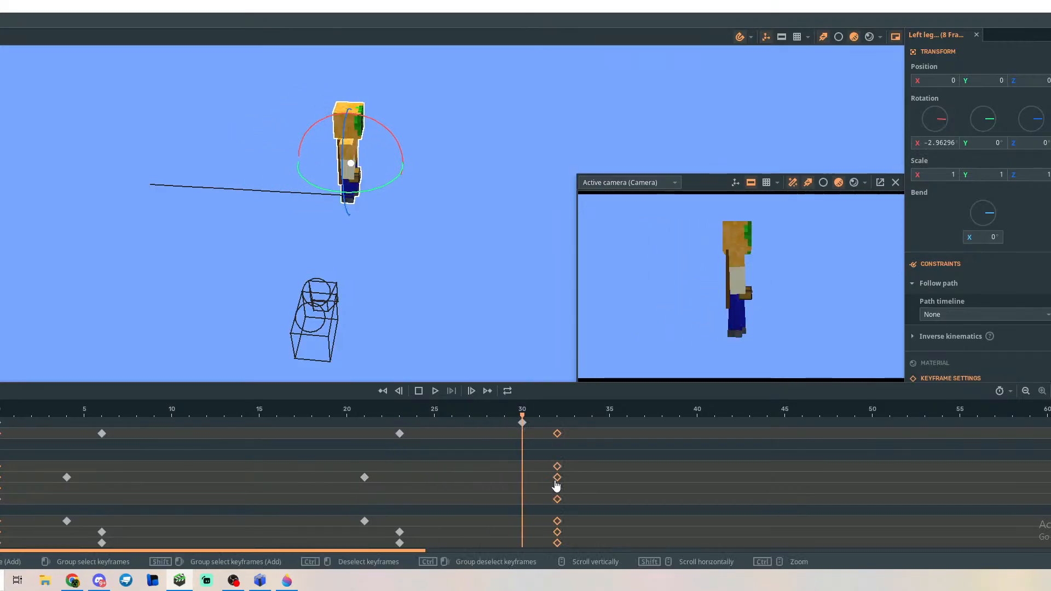
pyautogui.moveTo(557, 435); pyautogui.dragTo(523, 437)
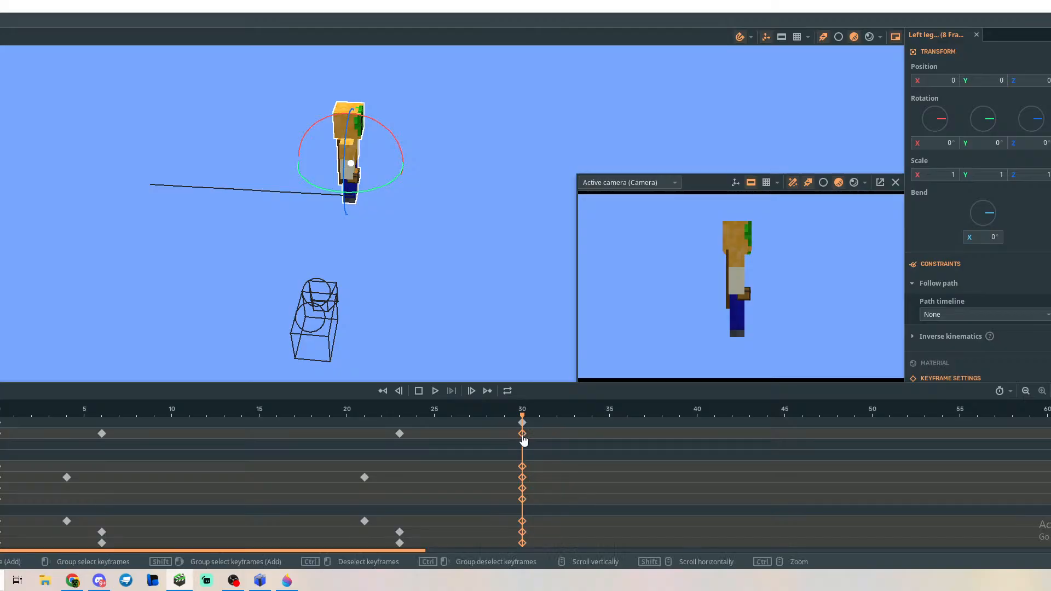
pyautogui.press('space')
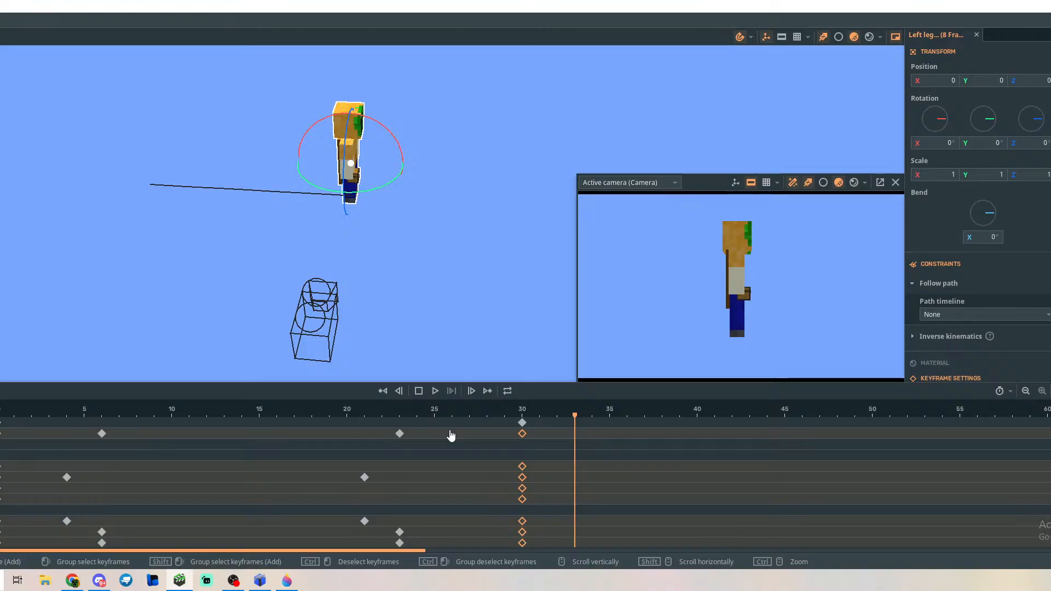
# Set the scale of the chest's Bottom part to 1 on X, Y and Z at frame 0.
pyautogui.moveTo(579, 420); pyautogui.dragTo(1, 436)
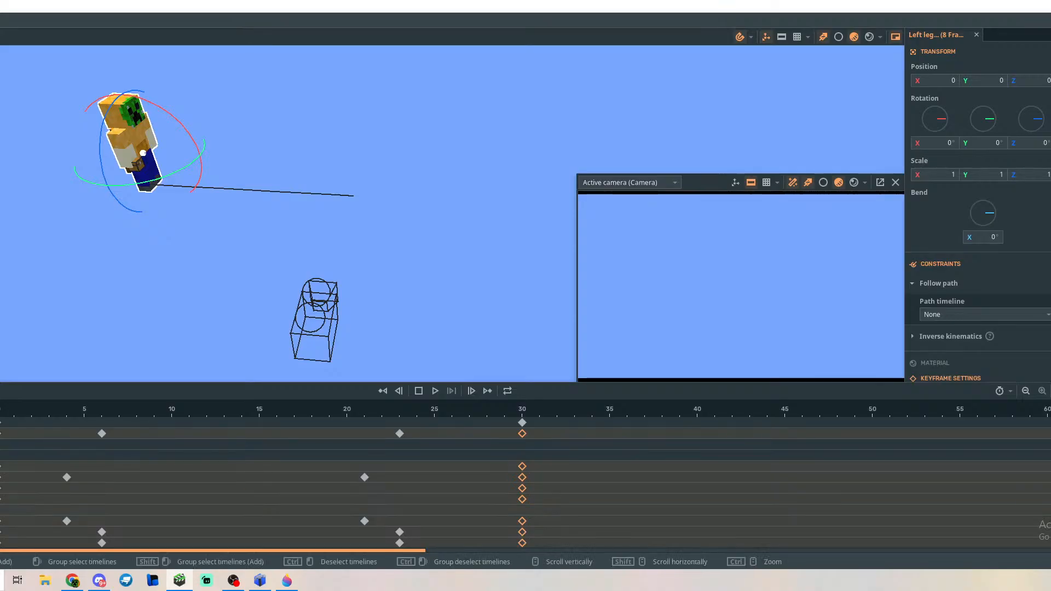
pyautogui.click(1, 511)
pyautogui.click(1, 488)
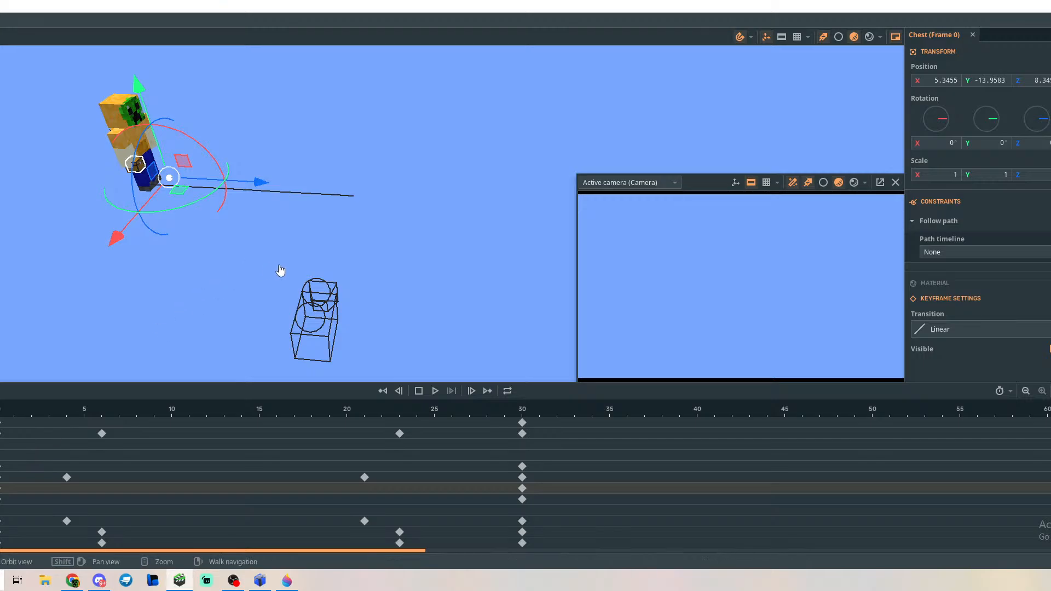
pyautogui.moveTo(327, 269); pyautogui.dragTo(243, 231, button='right')
pyautogui.press('w')
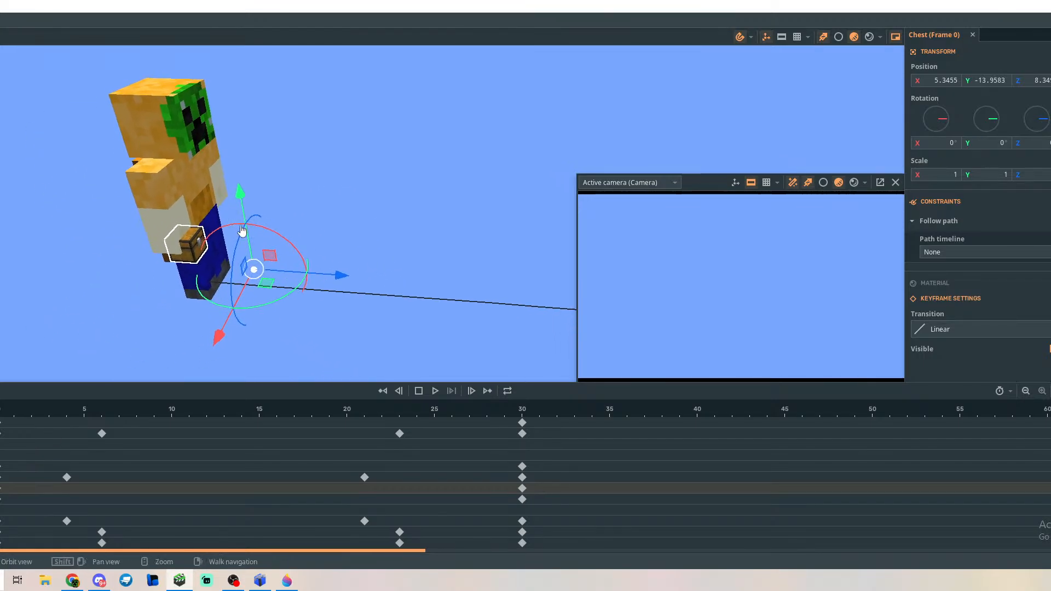
pyautogui.press('r')
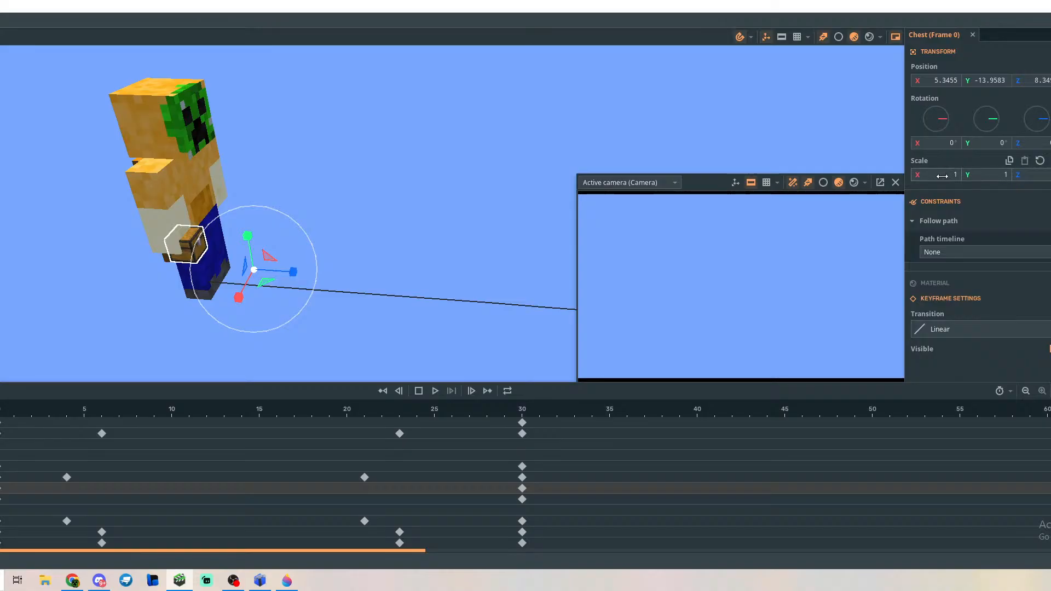
pyautogui.click(4, 499)
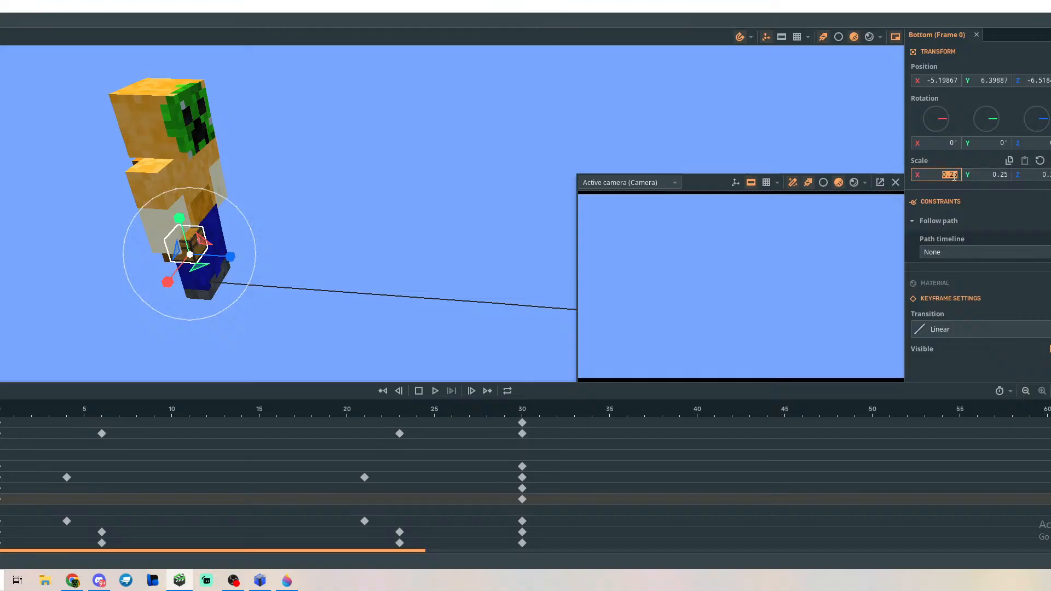
pyautogui.write('1')
pyautogui.press('Tab')
pyautogui.write('1')
pyautogui.press('Tab')
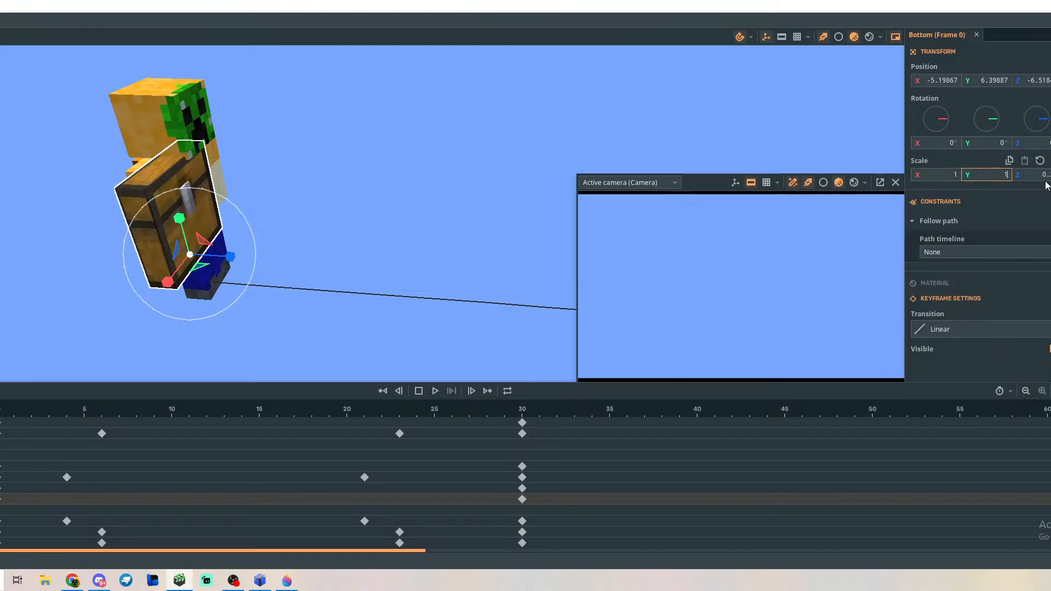
pyautogui.write('1')
pyautogui.click(509, 158)
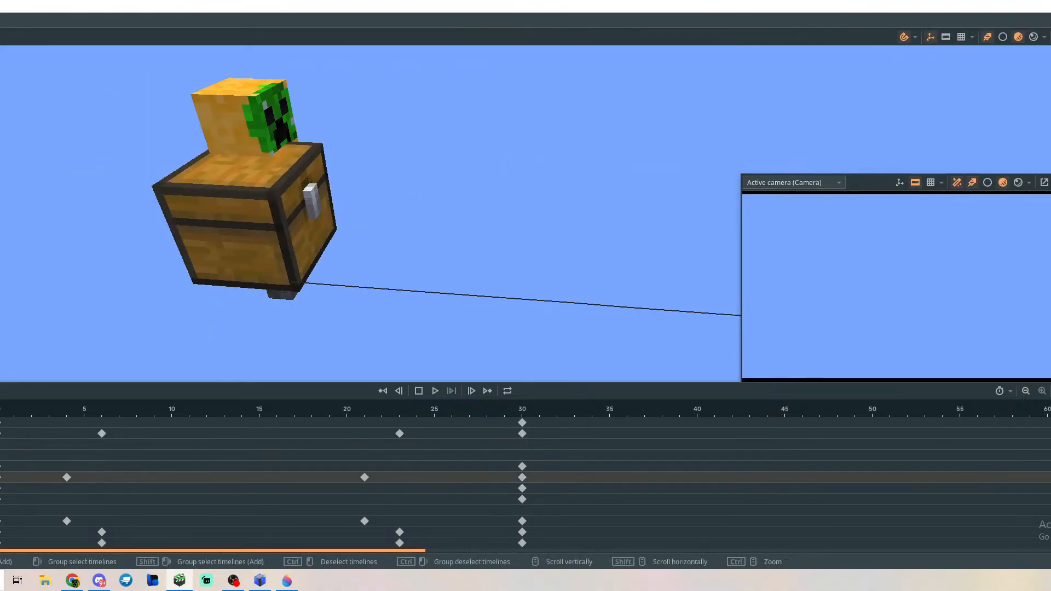
# Move the whole chest forward along its Z axis, in front of the character, at frame 0.
pyautogui.click(2, 488)
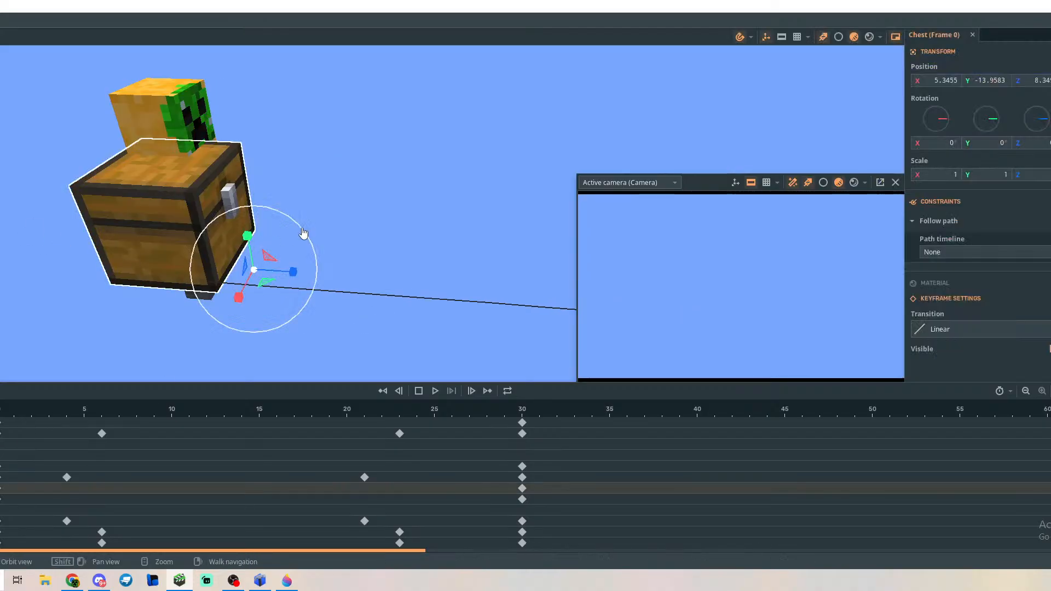
pyautogui.moveTo(303, 234); pyautogui.dragTo(133, 204, button='middle')
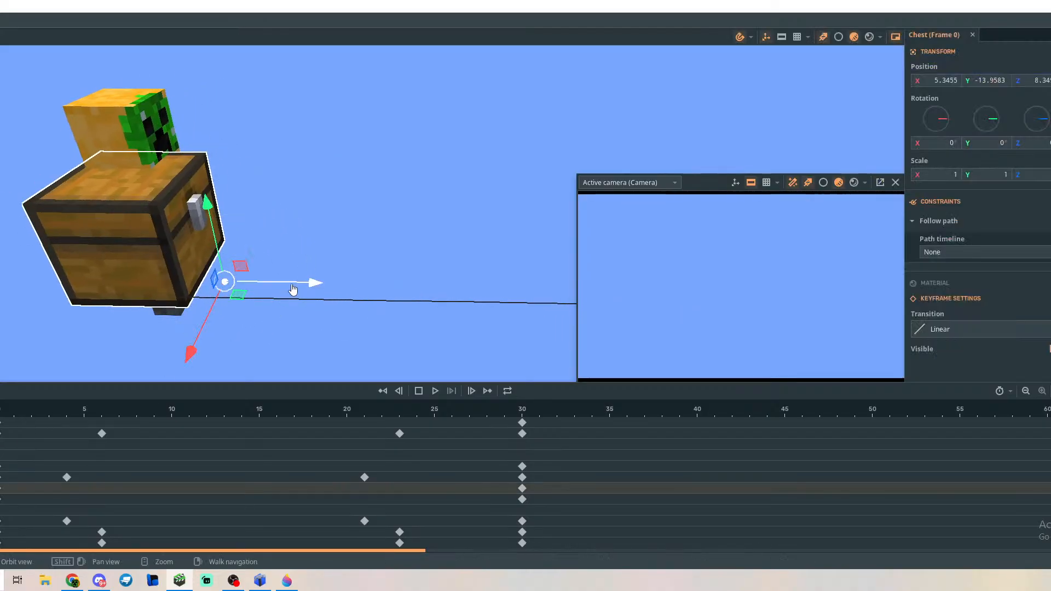
pyautogui.moveTo(293, 289); pyautogui.dragTo(347, 291)
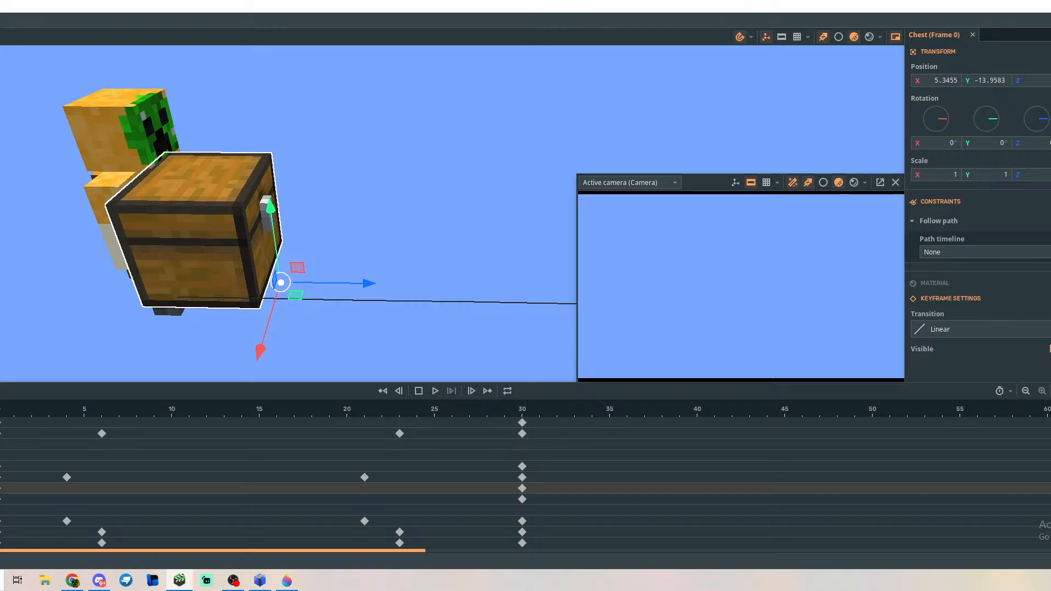
pyautogui.hotkey('ctrl', 'z')
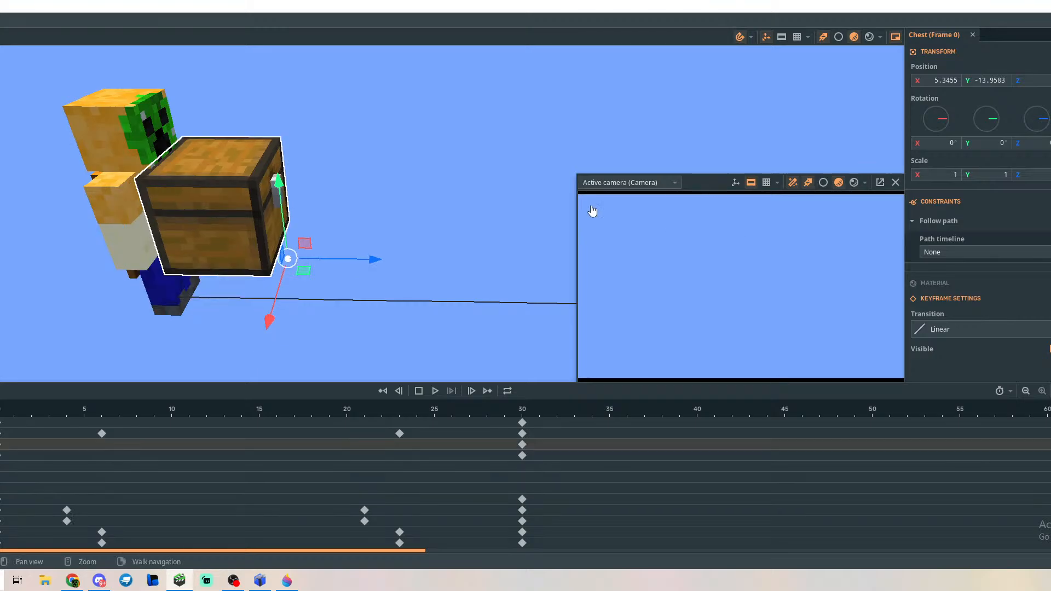
# Inspect the enlarged chest in front of the character up close and play back the animation along the path.
pyautogui.click(458, 181)
pyautogui.moveTo(458, 181); pyautogui.dragTo(459, 181, button='right')
pyautogui.press('w')
pyautogui.press('s')
pyautogui.press('a')
pyautogui.press('w')
pyautogui.click(181, 233)
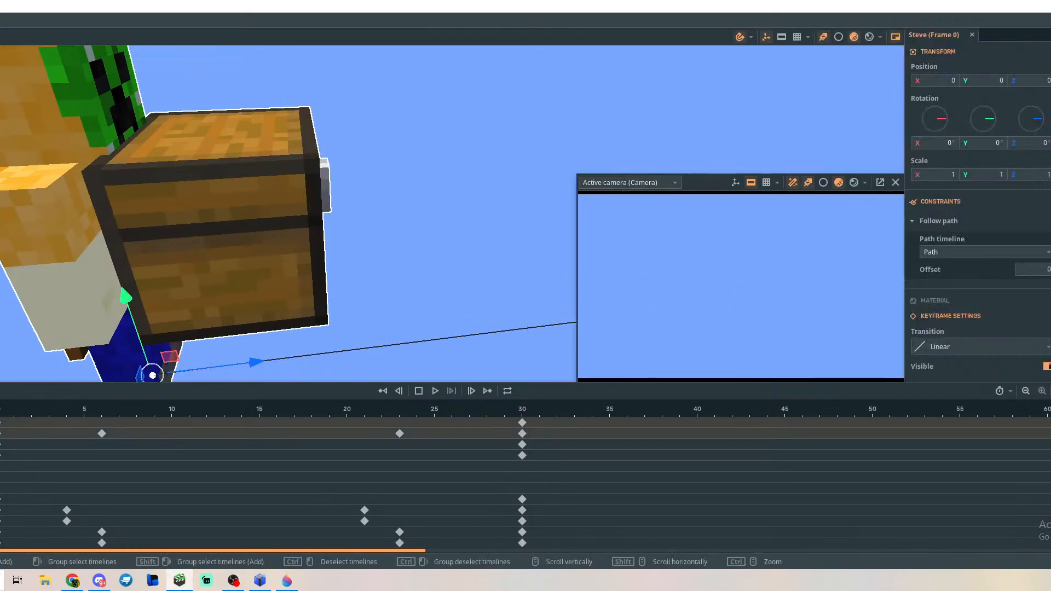
pyautogui.scroll(-3, 288, 332)
pyautogui.moveTo(422, 257); pyautogui.dragTo(421, 258, button='right')
pyautogui.click(435, 391)
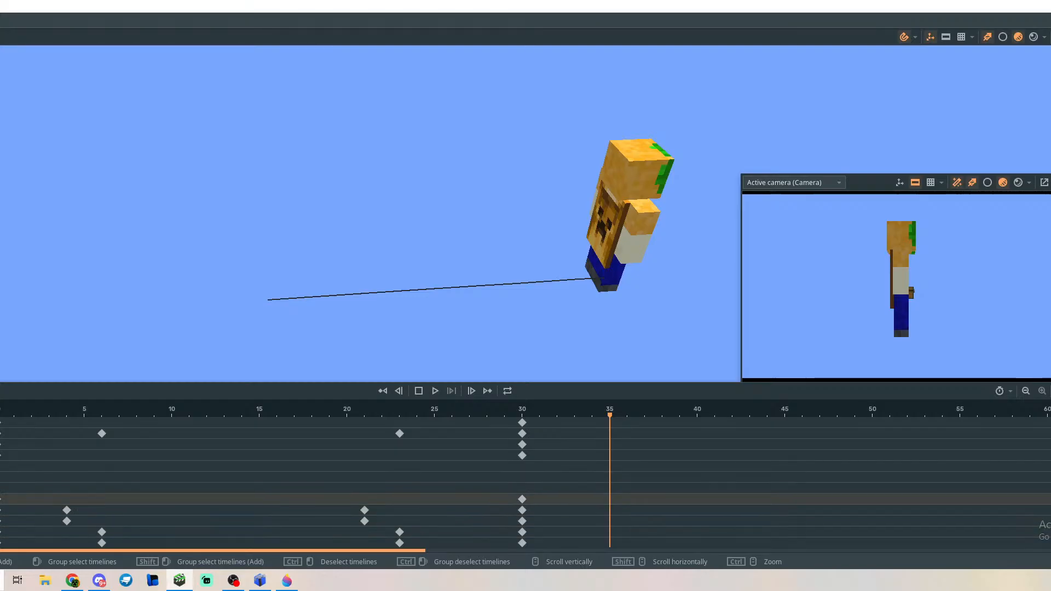
# Delete the frame 30 keyframes of the Chest and its Bottom part, and select their frame 0 keyframes.
pyautogui.click(397, 460)
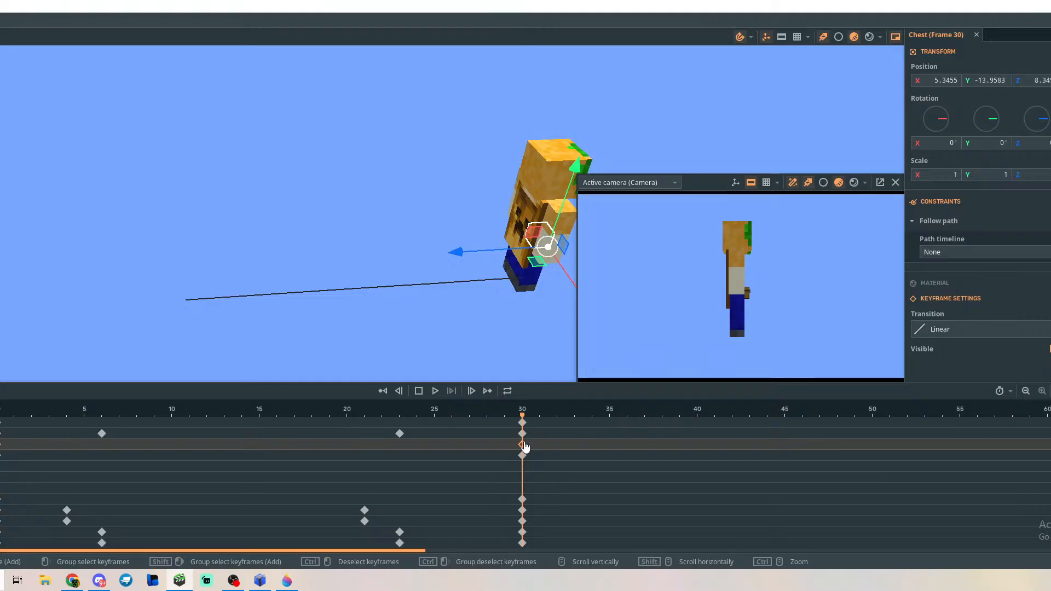
pyautogui.press('Delete')
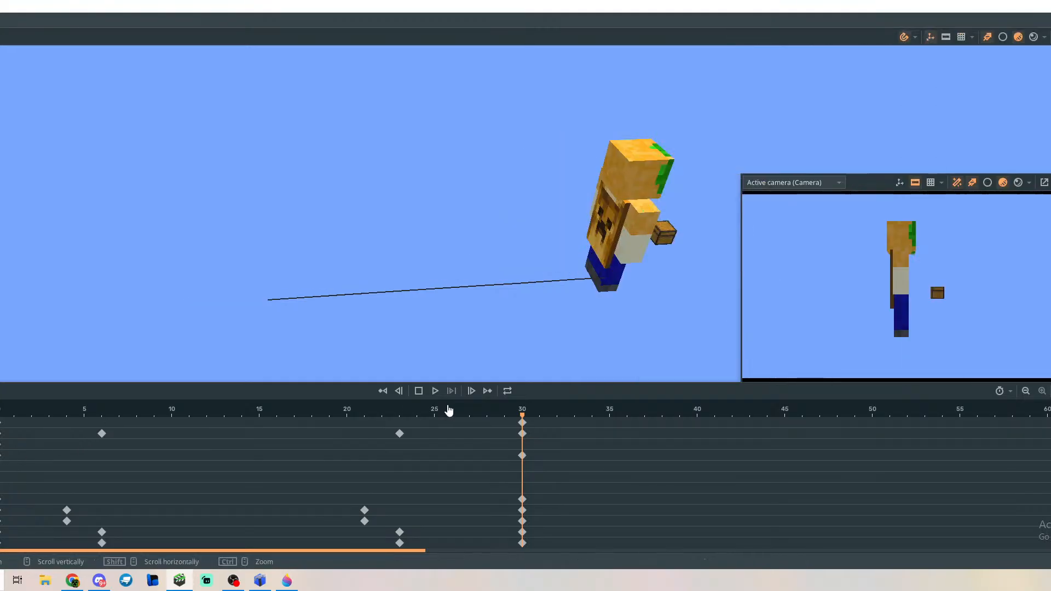
pyautogui.click(521, 456)
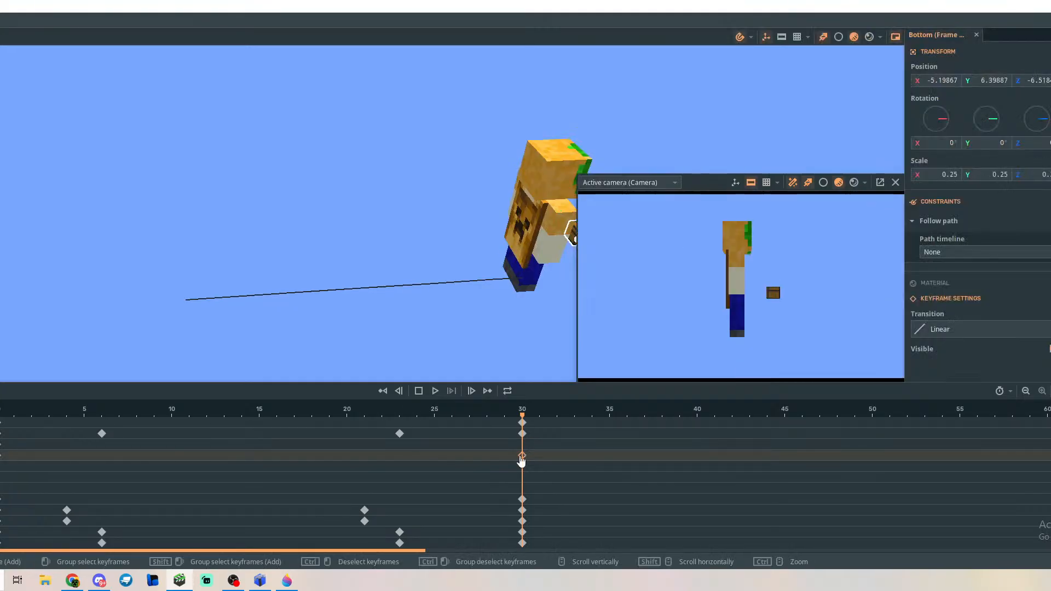
pyautogui.press('Delete')
pyautogui.click(1, 452)
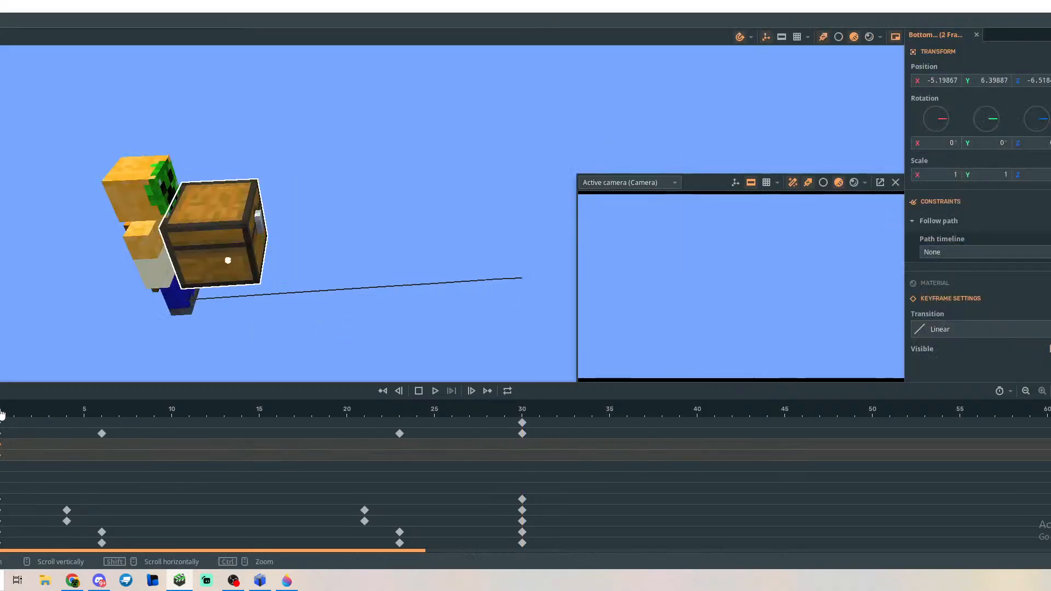
# Paste the copied Chest and Bottom part keyframes at frame 30, and play back the animation from frame 0.
pyautogui.moveTo(6, 416); pyautogui.dragTo(524, 432)
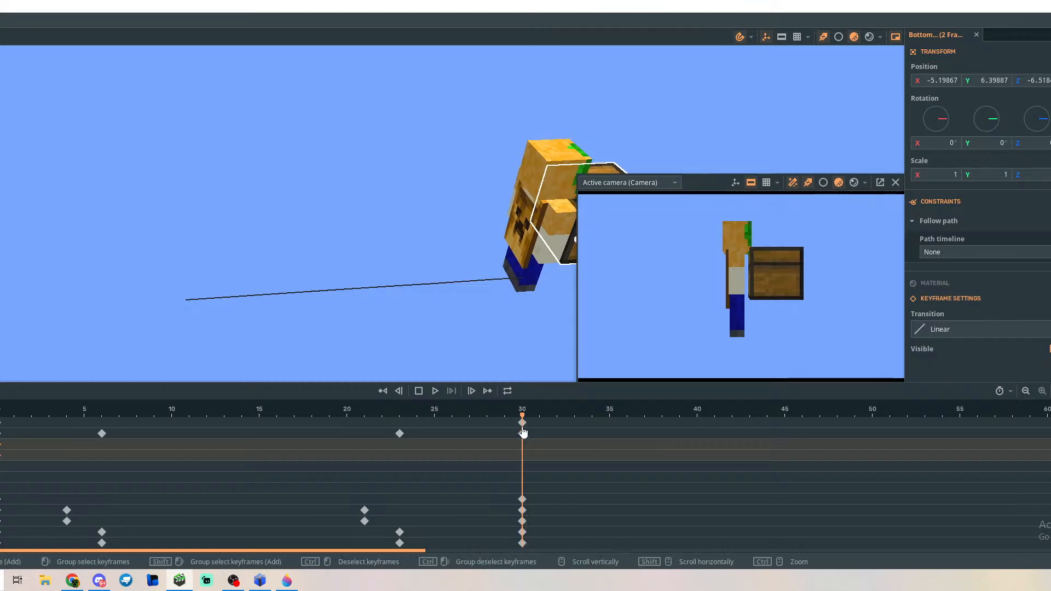
pyautogui.click(464, 466)
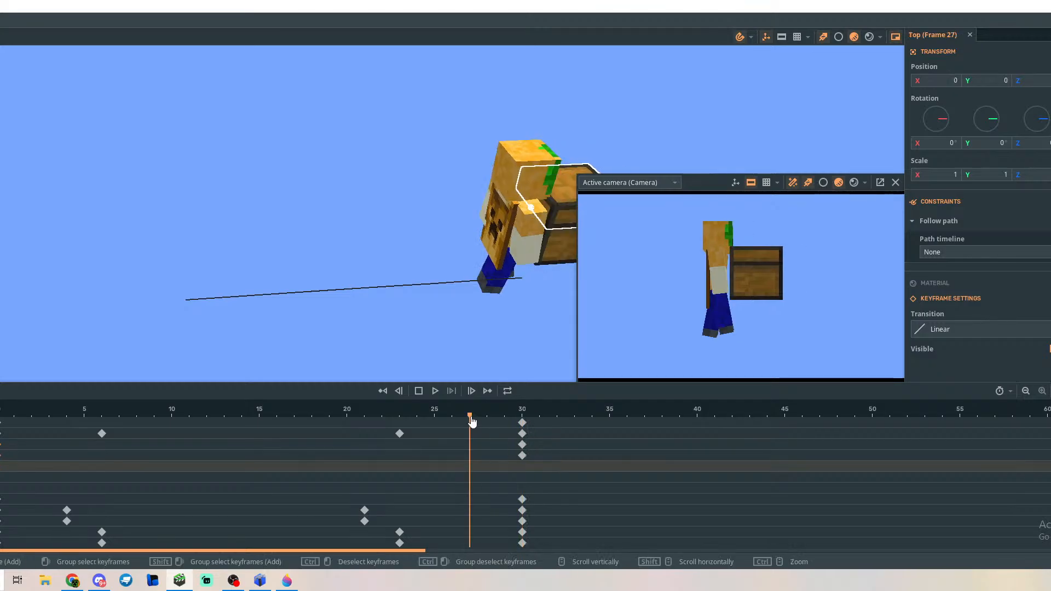
pyautogui.moveTo(470, 419); pyautogui.dragTo(0, 433)
pyautogui.press('space')
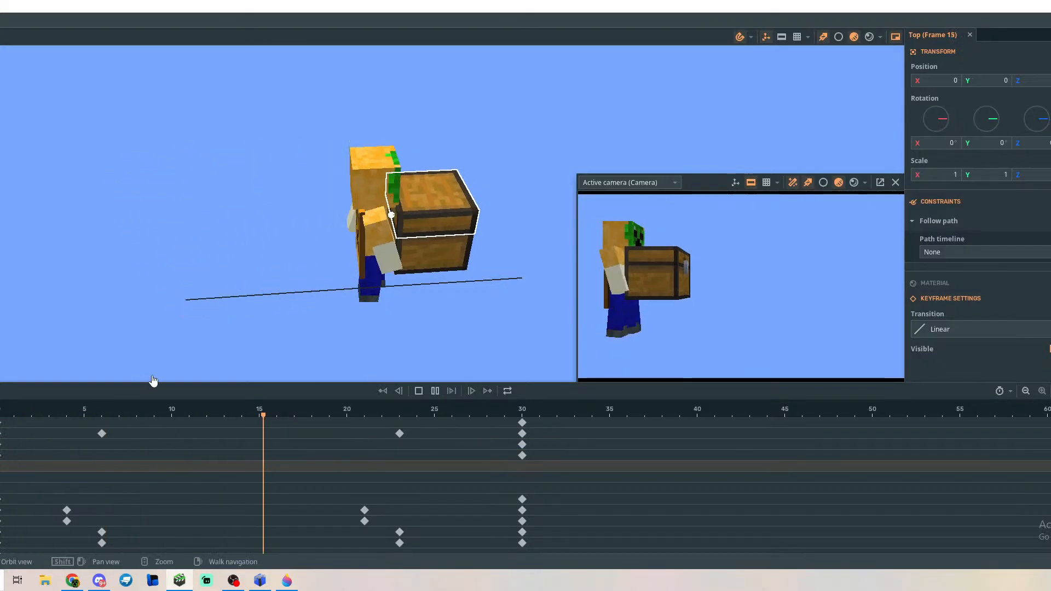
pyautogui.press('space')
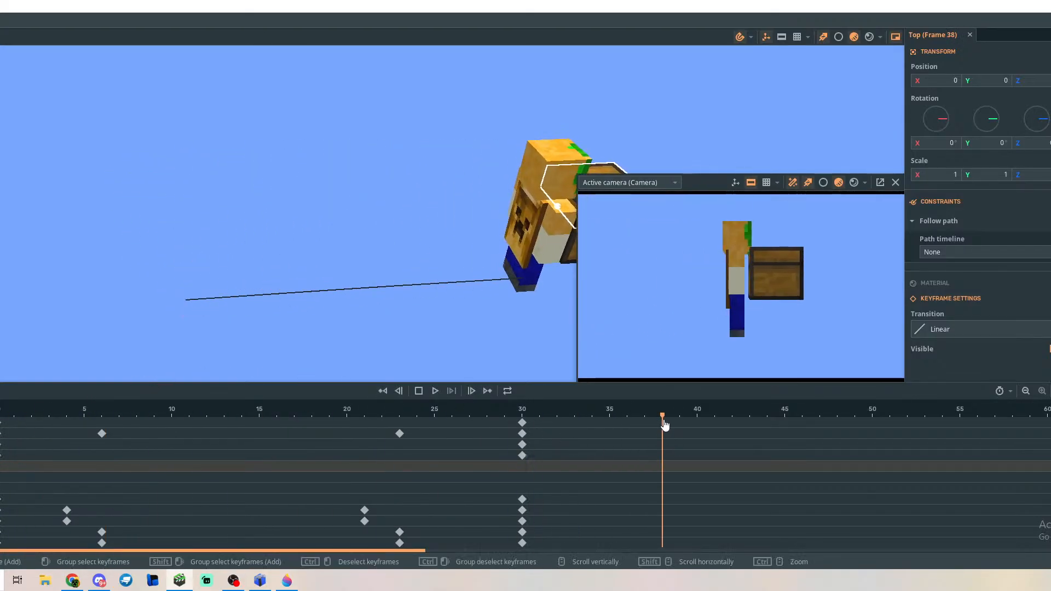
# Replay the walk several times from frame 0, checking the chest's size and position, and return to frame 0.
pyautogui.moveTo(664, 425); pyautogui.dragTo(3, 421)
pyautogui.press('space')
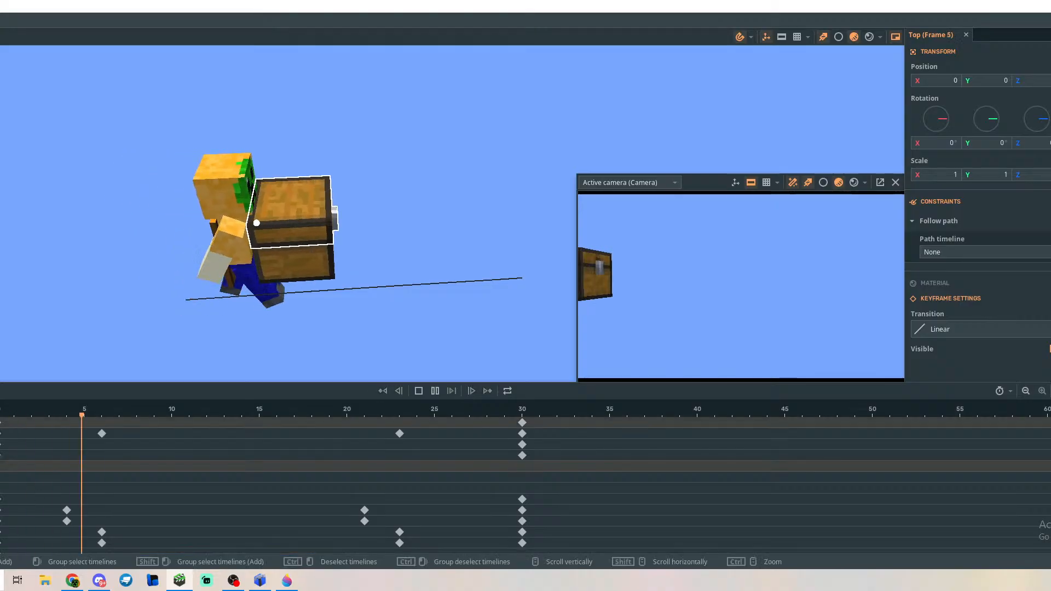
pyautogui.press('space')
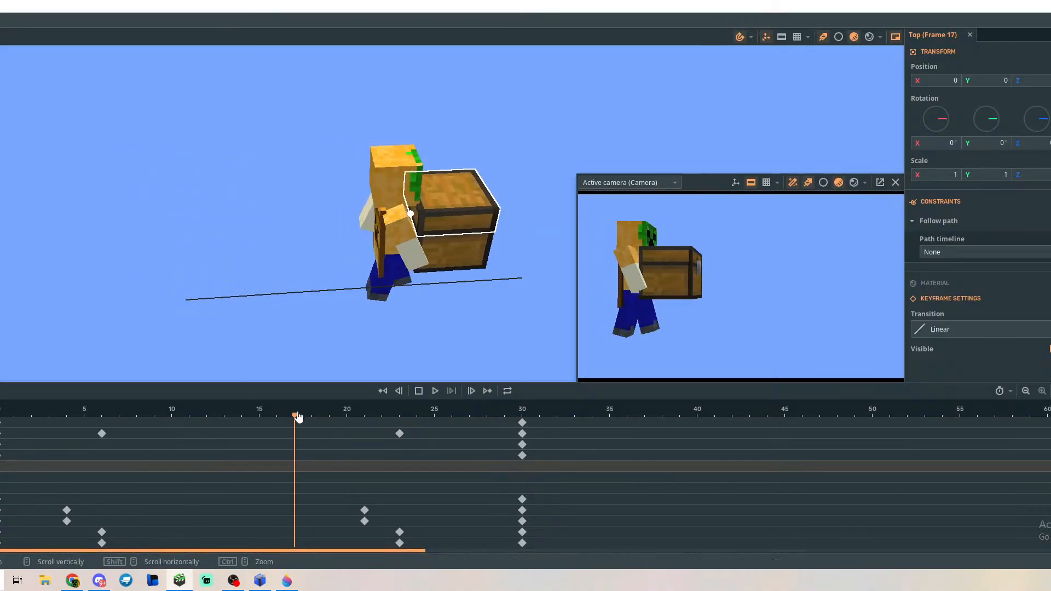
pyautogui.moveTo(298, 417); pyautogui.dragTo(1, 419)
pyautogui.press('space')
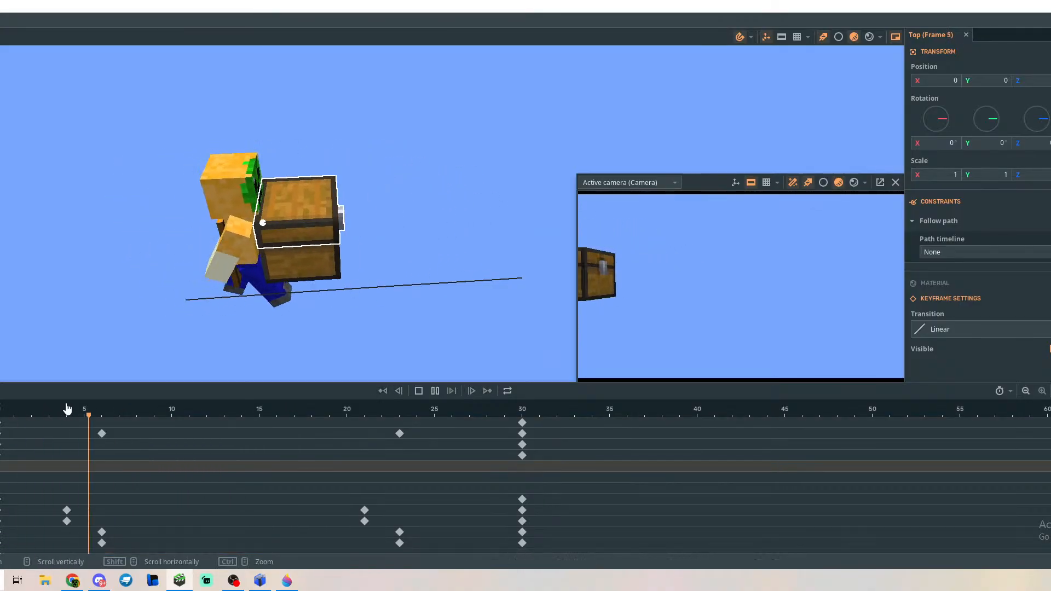
pyautogui.press('space')
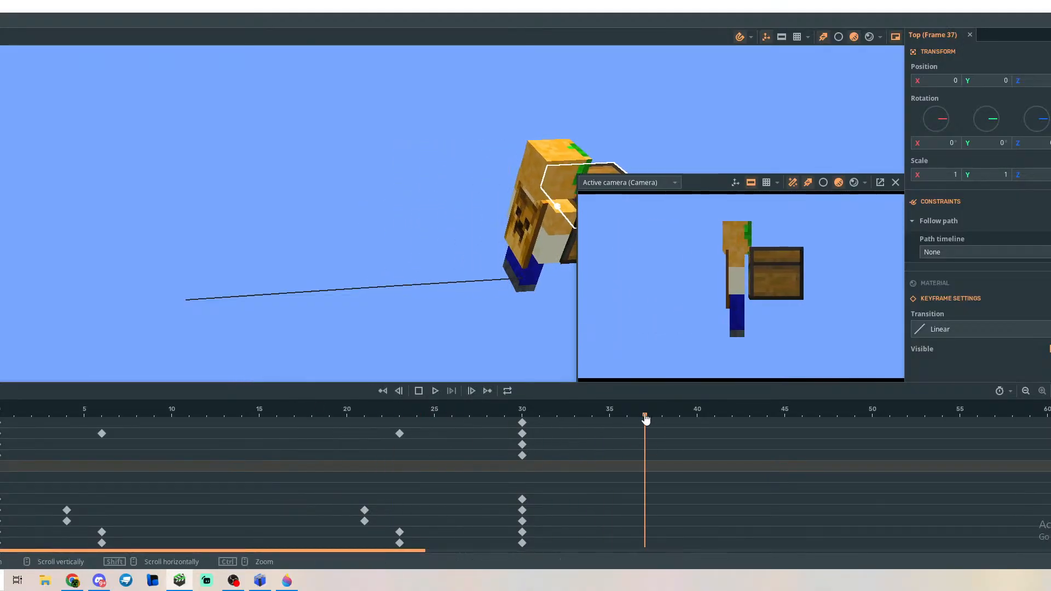
pyautogui.moveTo(645, 418); pyautogui.dragTo(1, 471)
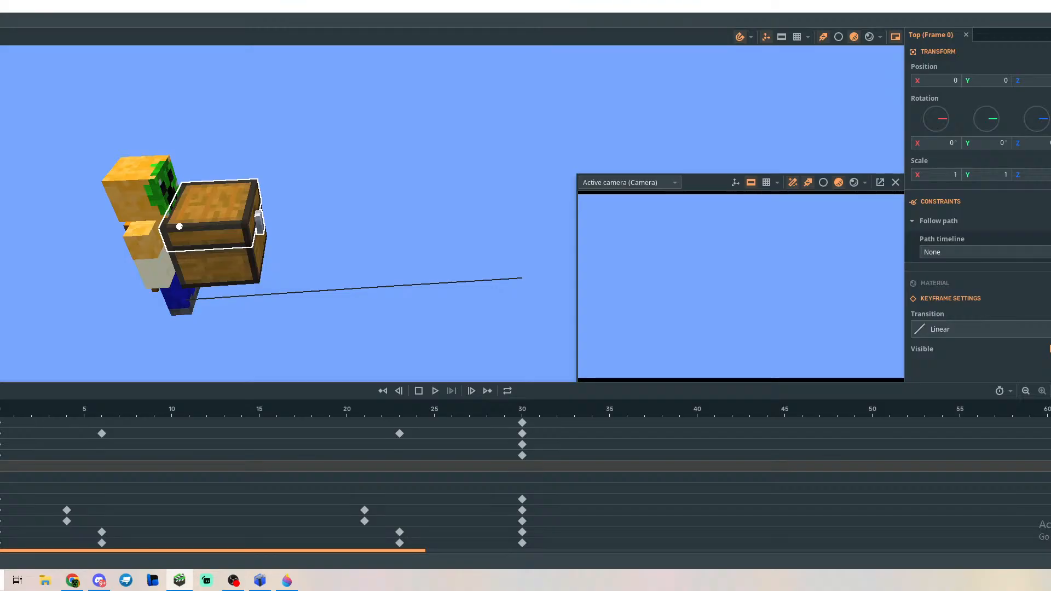
# Try shifting the path along its X axis to 86 at frame 0 and play back the walk.
pyautogui.click(292, 299)
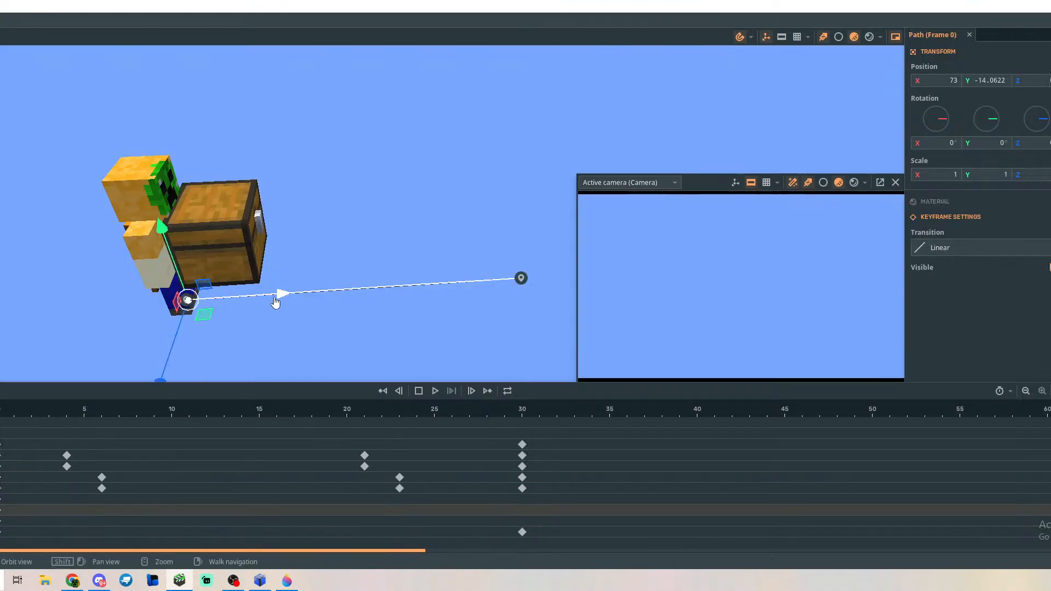
pyautogui.moveTo(275, 303); pyautogui.dragTo(217, 310)
pyautogui.press('space')
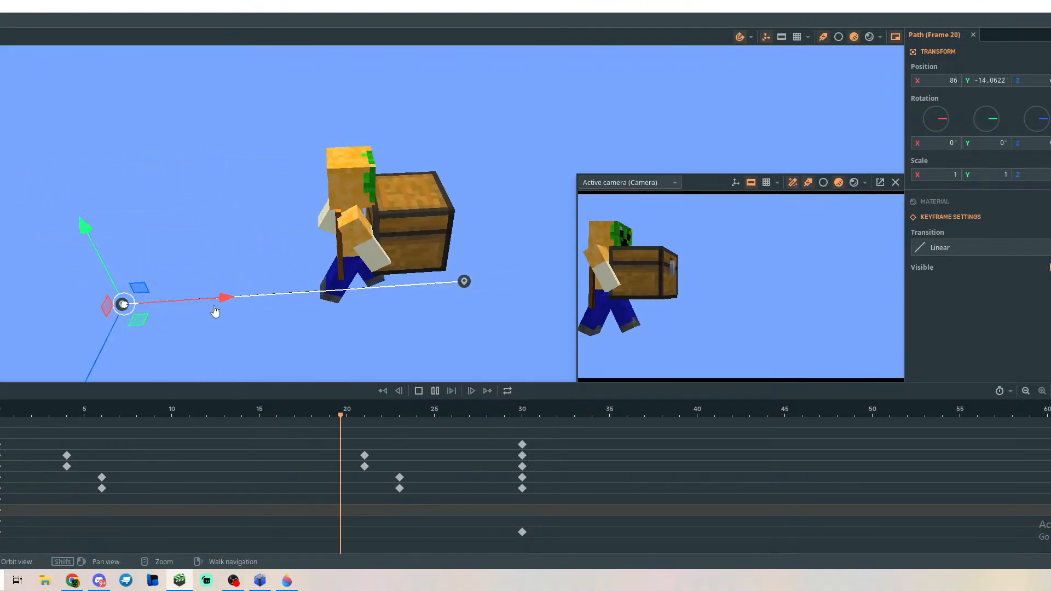
pyautogui.press('space')
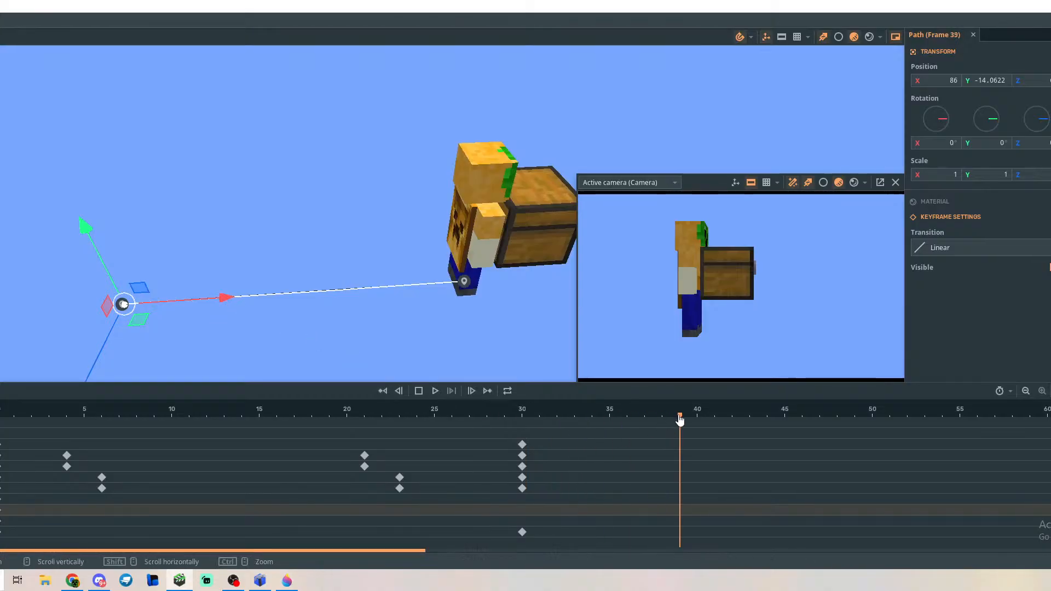
# Try lowering the path to a Y position of -26 at frame 28, and return to frame 0.
pyautogui.moveTo(679, 419); pyautogui.dragTo(487, 419)
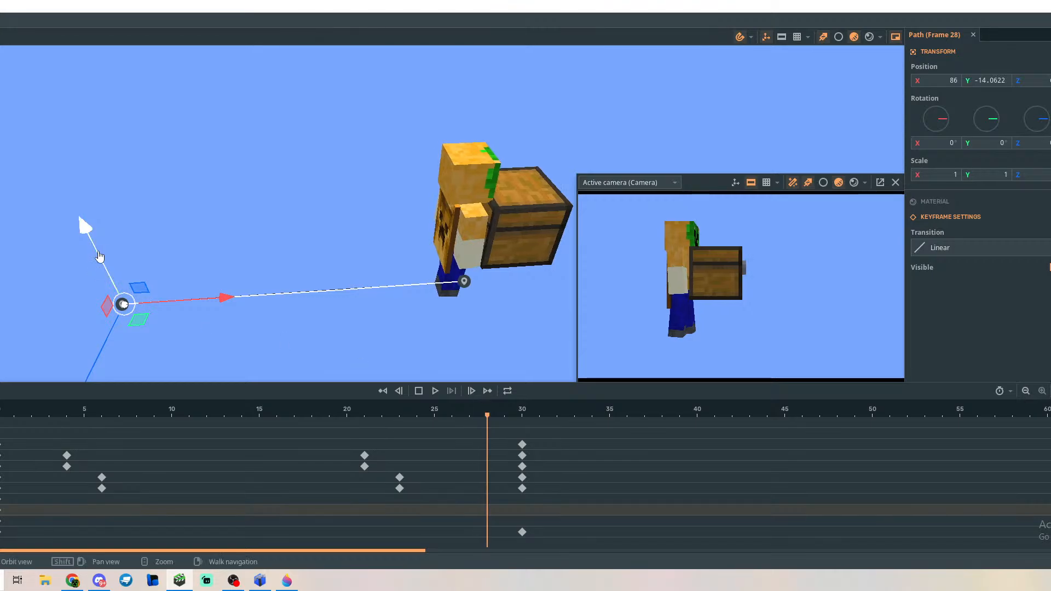
pyautogui.moveTo(100, 257); pyautogui.dragTo(100, 285)
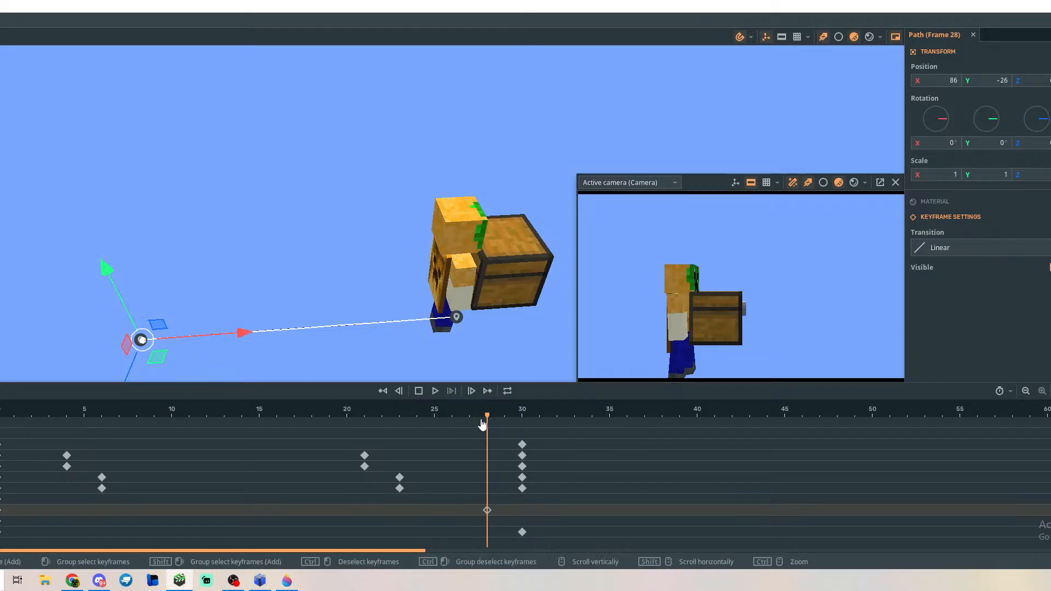
pyautogui.moveTo(487, 419); pyautogui.dragTo(0, 422)
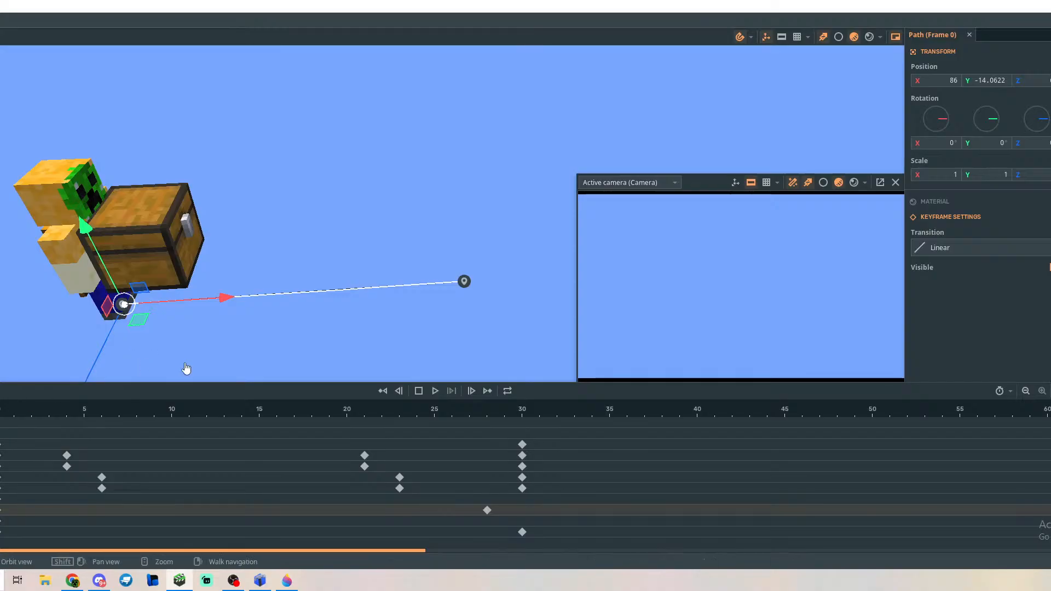
# Examine the character, chest and path at frame 0 from several viewpoints.
pyautogui.moveTo(444, 371); pyautogui.dragTo(416, 357, button='right')
pyautogui.press('s')
pyautogui.press('w')
pyautogui.press('s')
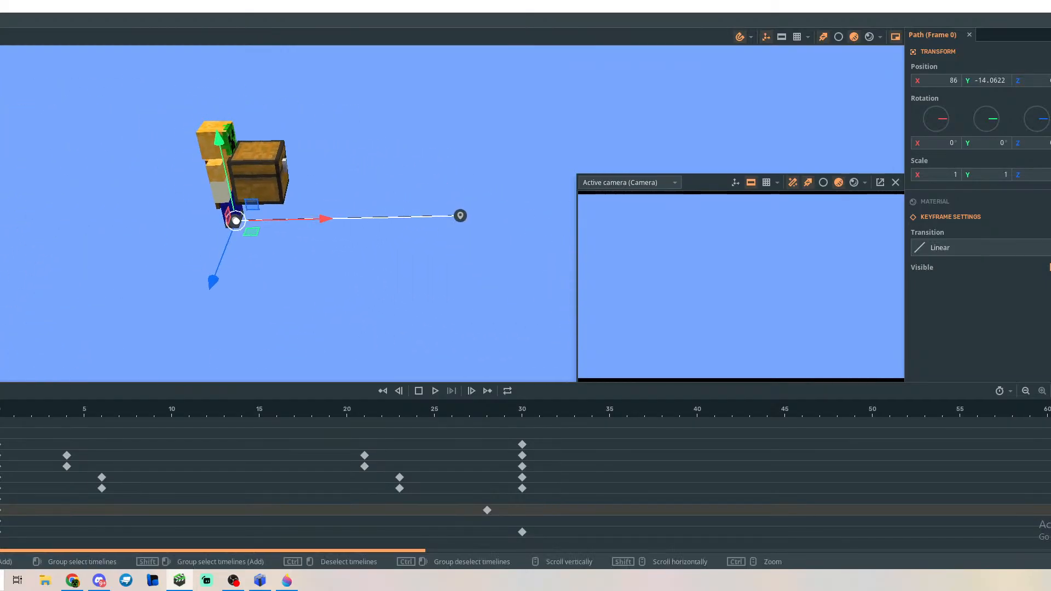
pyautogui.scroll(5, 525, 482)
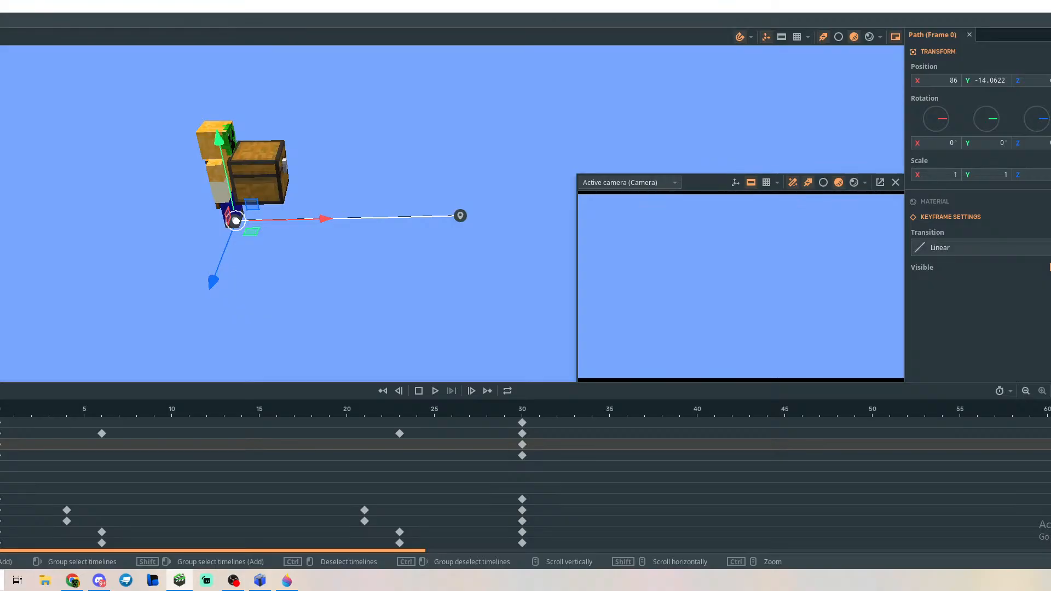
pyautogui.moveTo(204, 371); pyautogui.dragTo(87, 195, button='right')
pyautogui.press('w')
pyautogui.moveTo(212, 221); pyautogui.dragTo(356, 173, button='right')
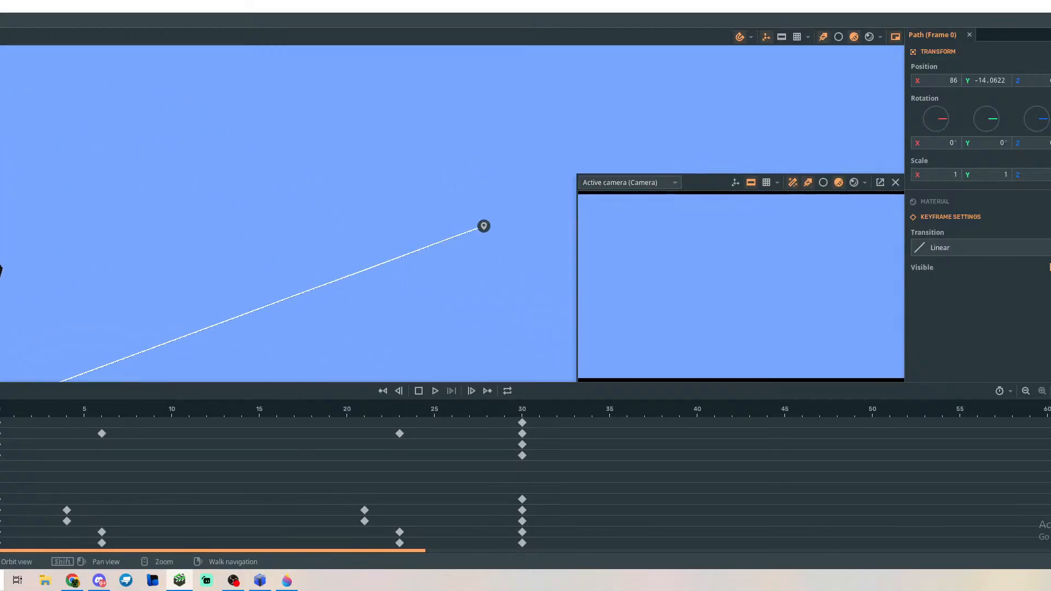
pyautogui.moveTo(284, 235); pyautogui.dragTo(196, 224, button='right')
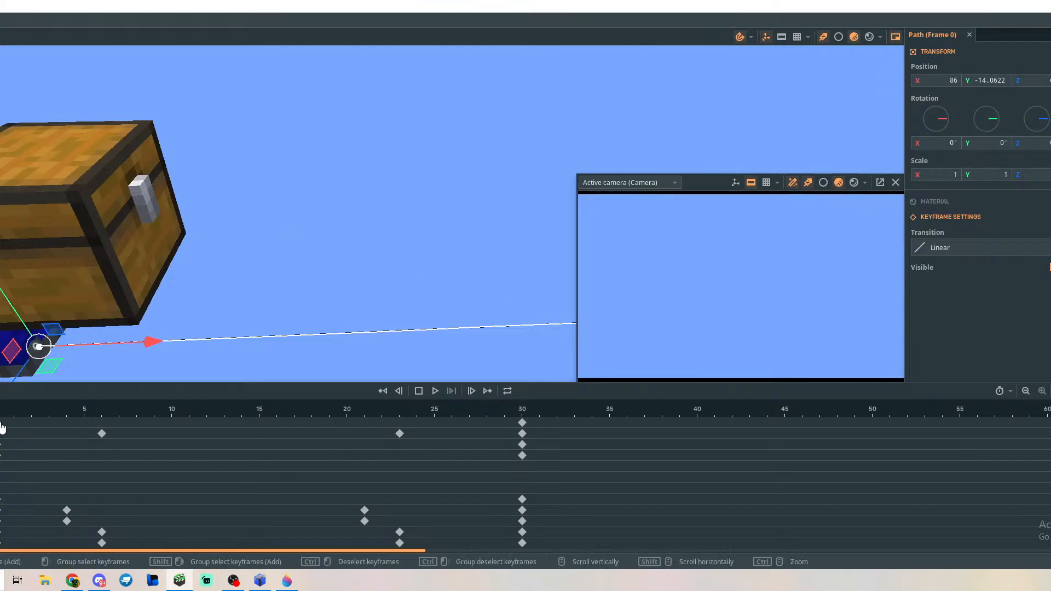
# Try moving the Chest down one row in the timeline list, and undo the change.
pyautogui.click(0, 444)
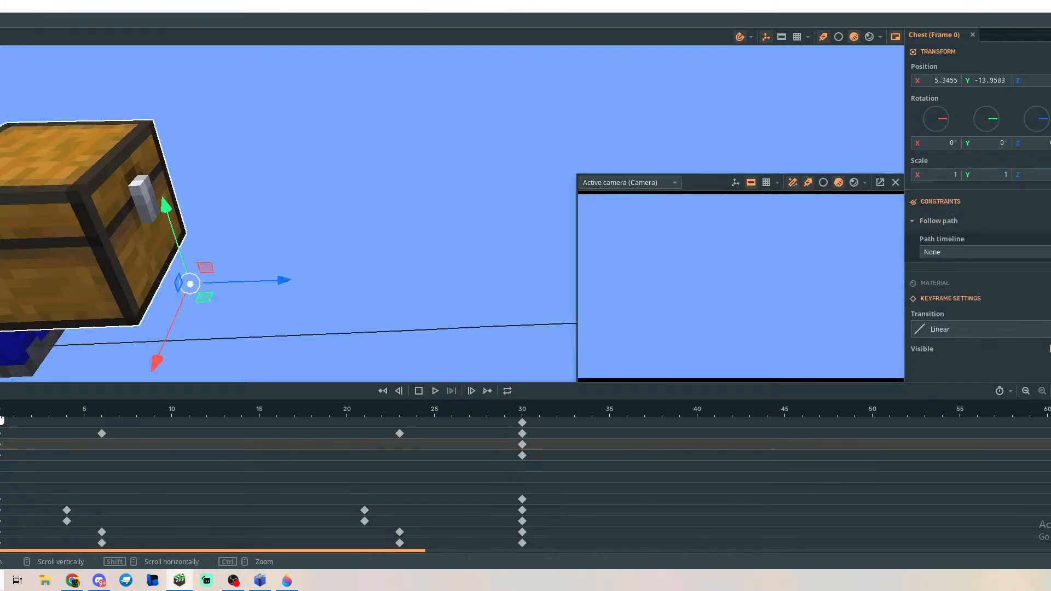
pyautogui.moveTo(1, 418); pyautogui.dragTo(521, 418)
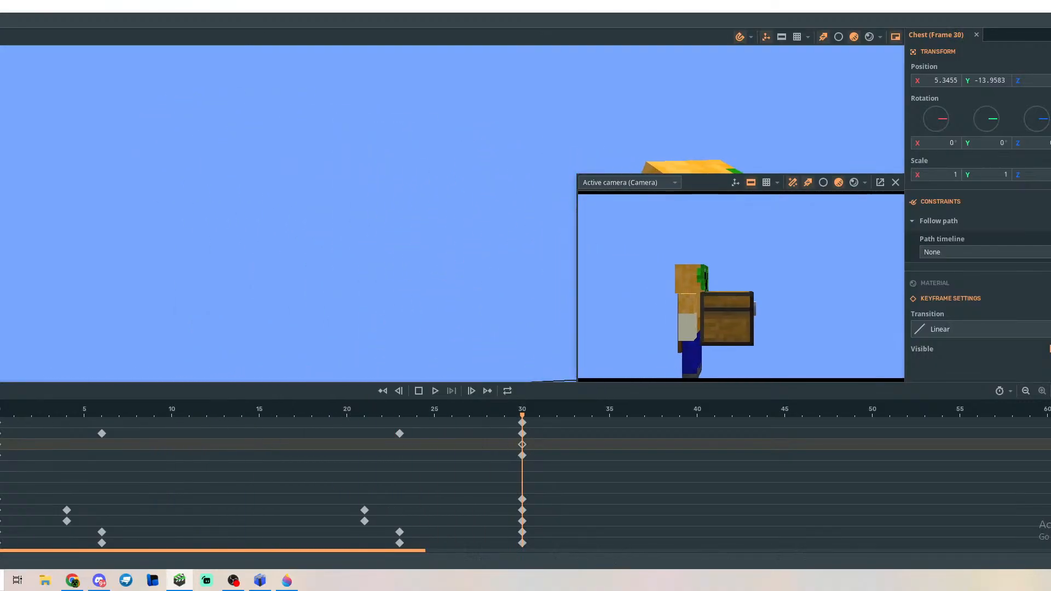
pyautogui.moveTo(0, 445); pyautogui.dragTo(0, 456)
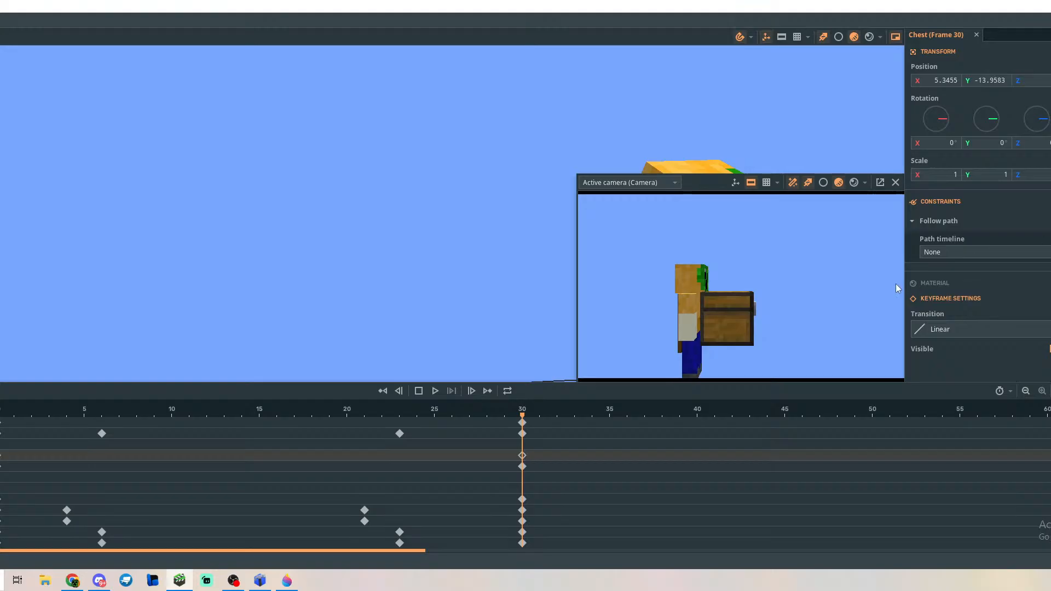
pyautogui.moveTo(522, 420); pyautogui.dragTo(3, 424)
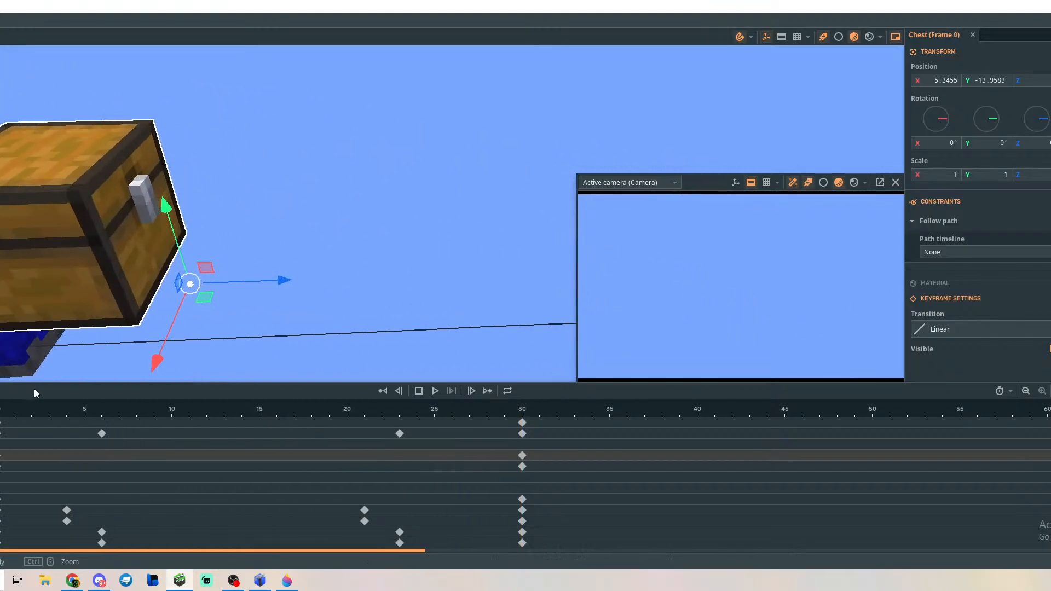
pyautogui.hotkey('ctrl', 'z')
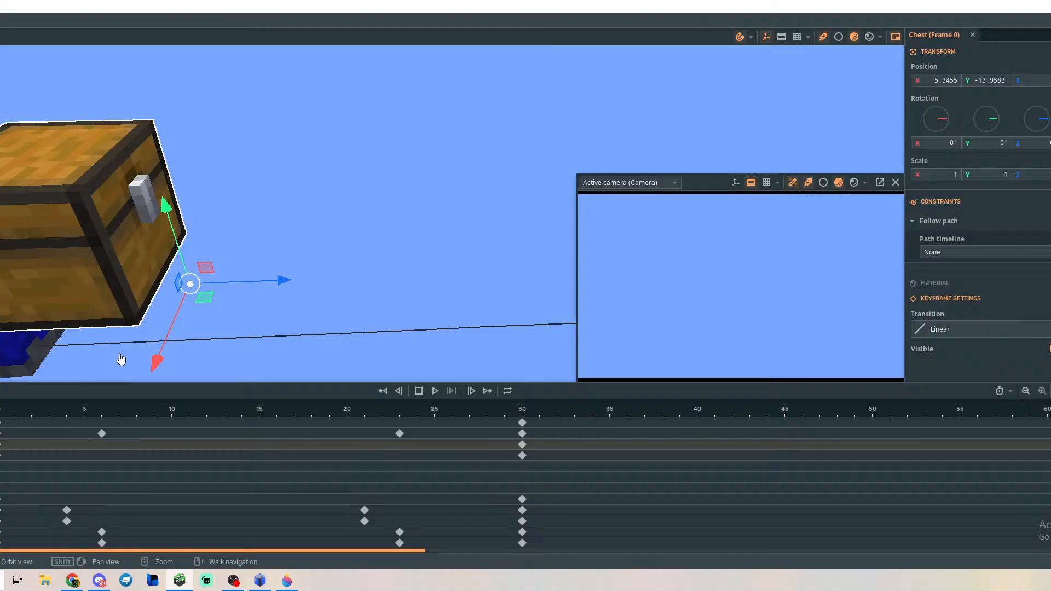
# Play back the walk animation and watch the character and chest along the whole path from another viewpoint.
pyautogui.press('space')
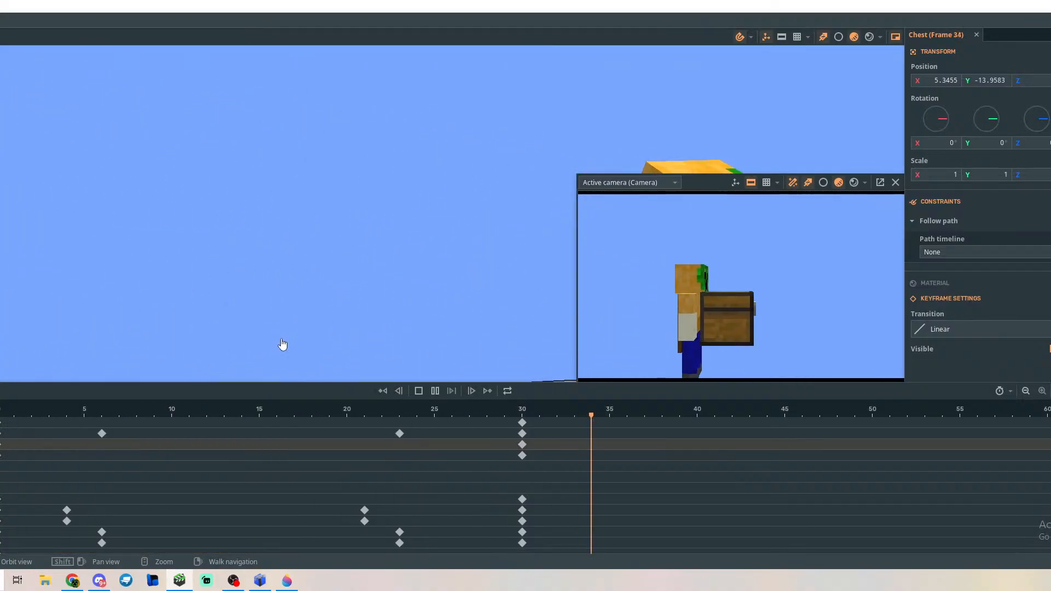
pyautogui.press('space')
pyautogui.moveTo(772, 422); pyautogui.dragTo(277, 422)
pyautogui.click(272, 254)
pyautogui.scroll(-5, 272, 253)
pyautogui.moveTo(272, 254); pyautogui.dragTo(381, 273, button='right')
pyautogui.press('s')
pyautogui.press('w')
pyautogui.press('w')
pyautogui.press('s')
pyautogui.press('w')
pyautogui.press('w')
pyautogui.press('space')
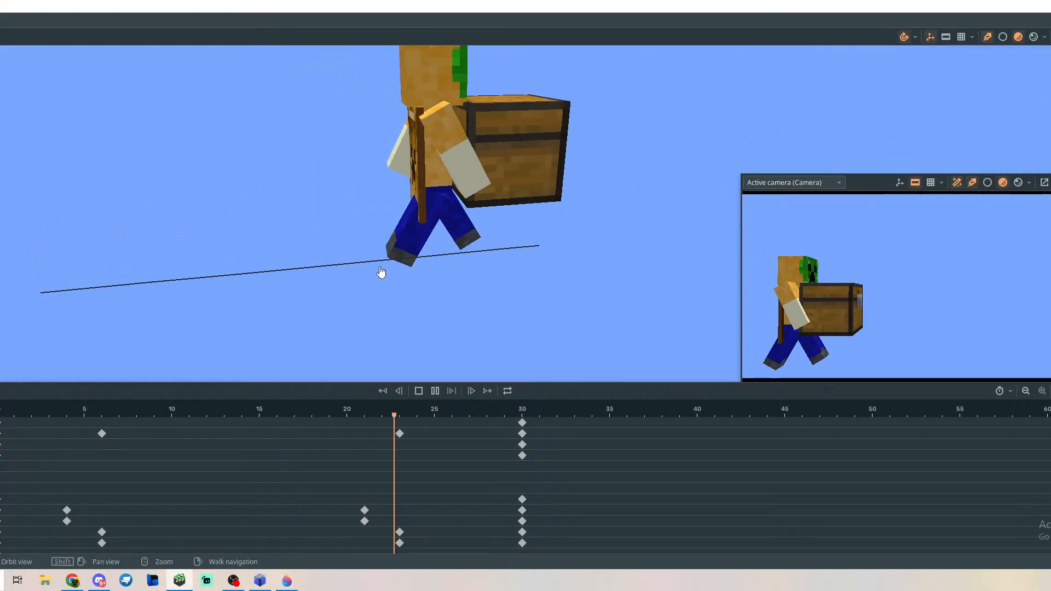
pyautogui.press('space')
# Undo the earlier path shifts and move the path to X 84 and Y -27 at frame 0.
pyautogui.click(391, 277)
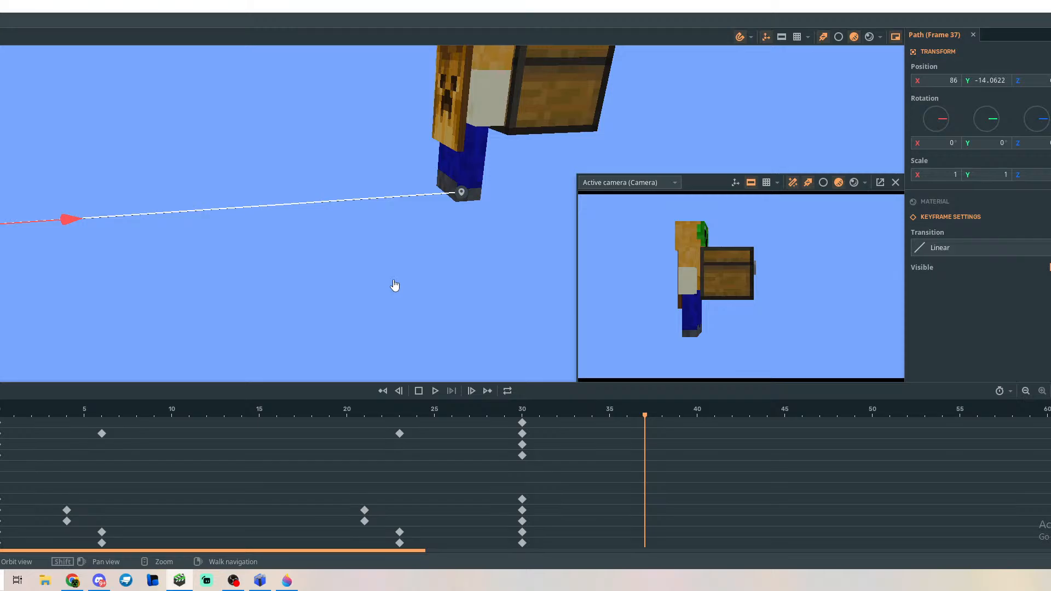
pyautogui.moveTo(644, 416); pyautogui.dragTo(5, 416)
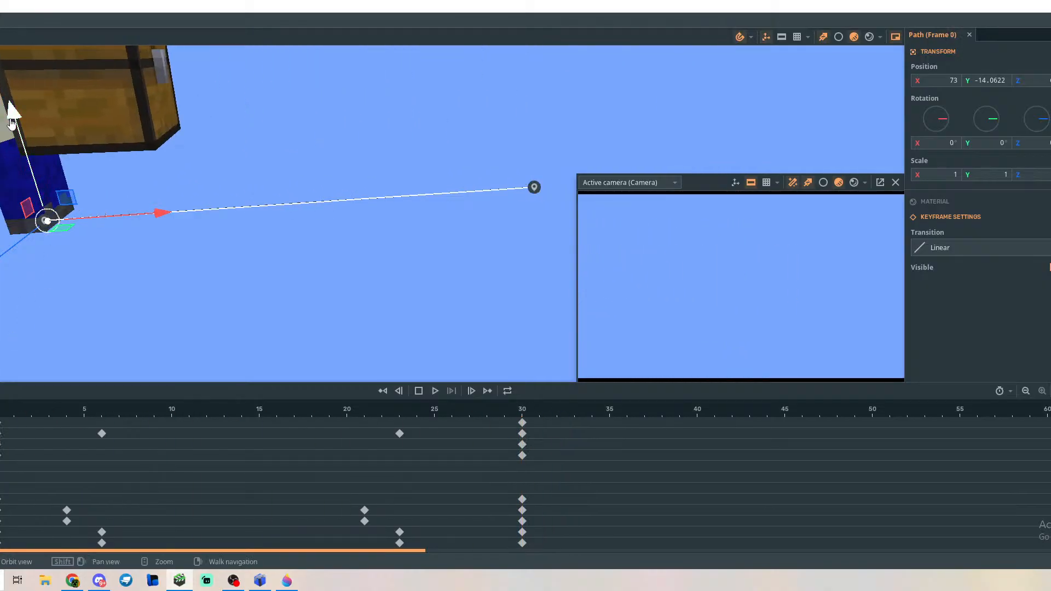
pyautogui.moveTo(12, 124); pyautogui.dragTo(38, 213)
pyautogui.moveTo(150, 297); pyautogui.dragTo(111, 298)
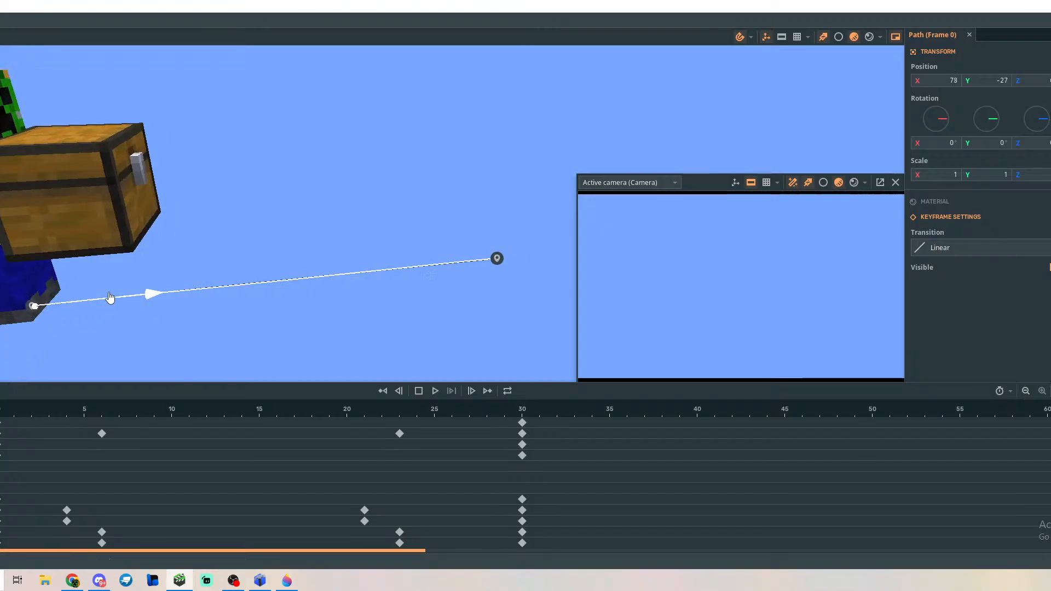
# Play back the walk repeatedly from frame 0 to check the character's framing in the active camera.
pyautogui.press('space')
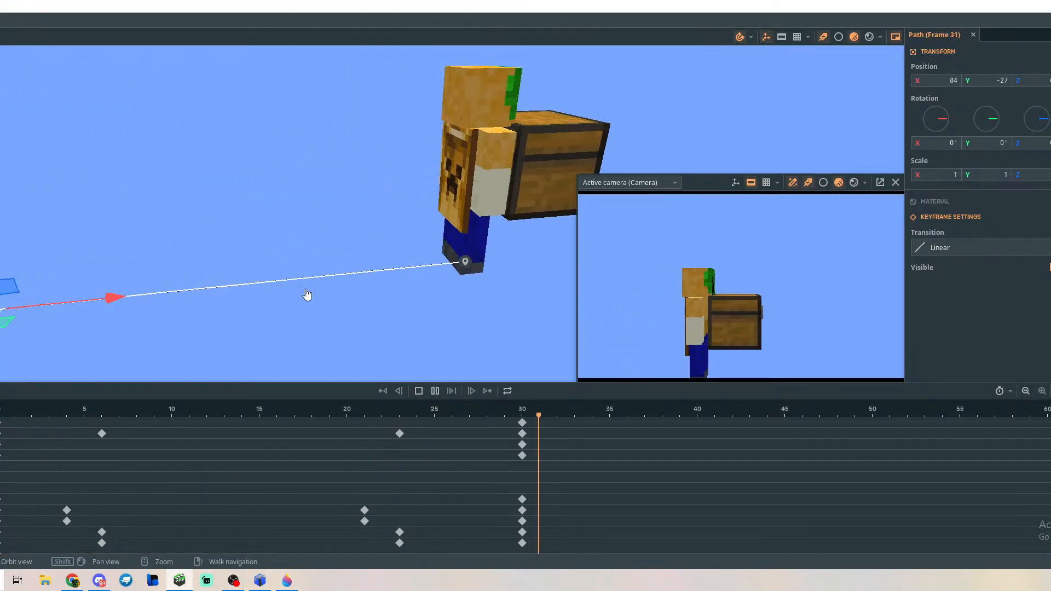
pyautogui.press('space')
pyautogui.moveTo(820, 417); pyautogui.dragTo(11, 406)
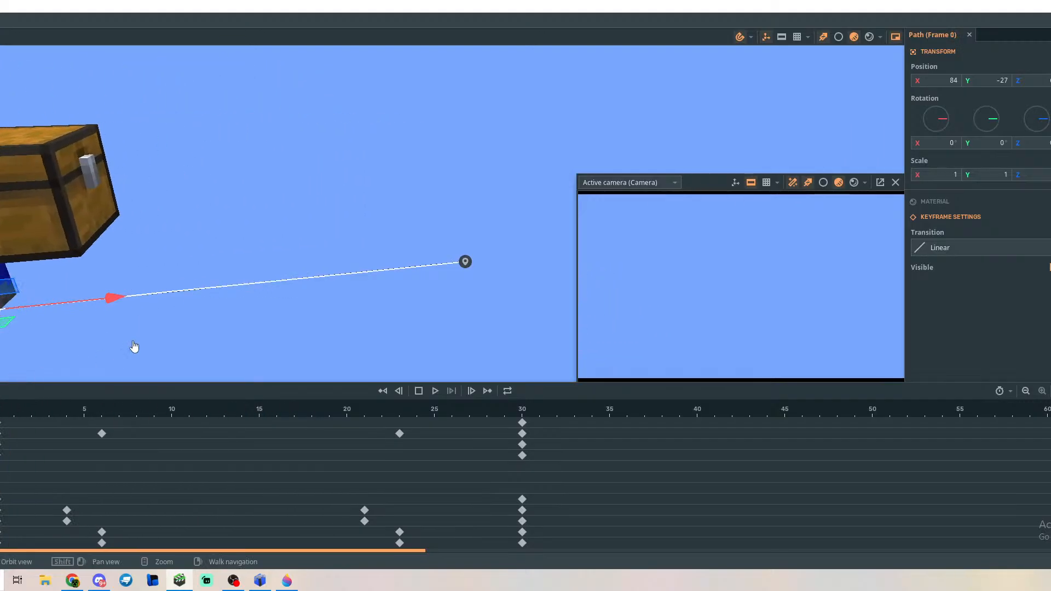
pyautogui.press('space')
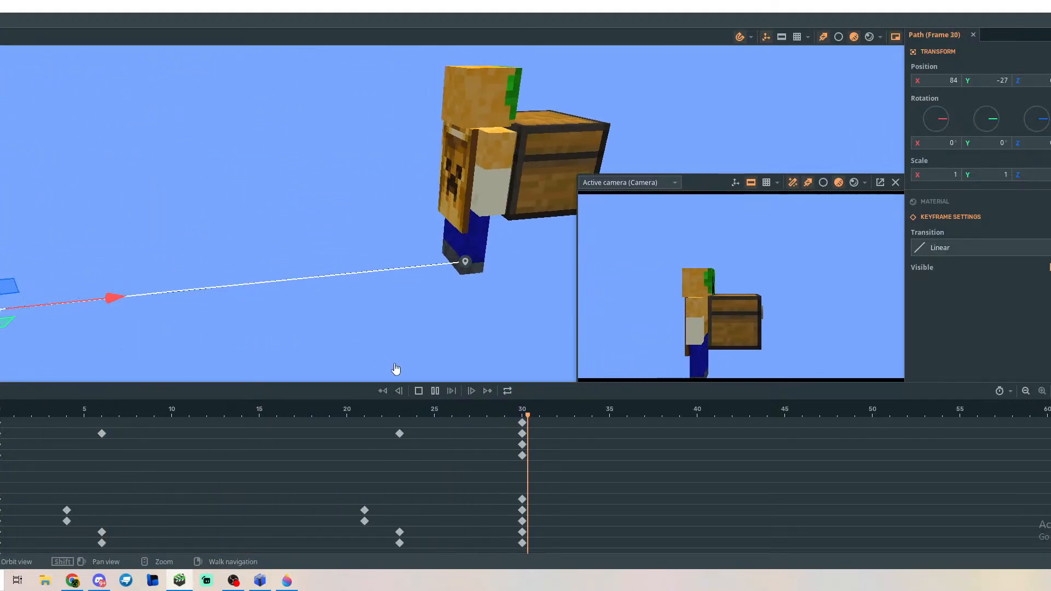
pyautogui.press('space')
pyautogui.press('space')
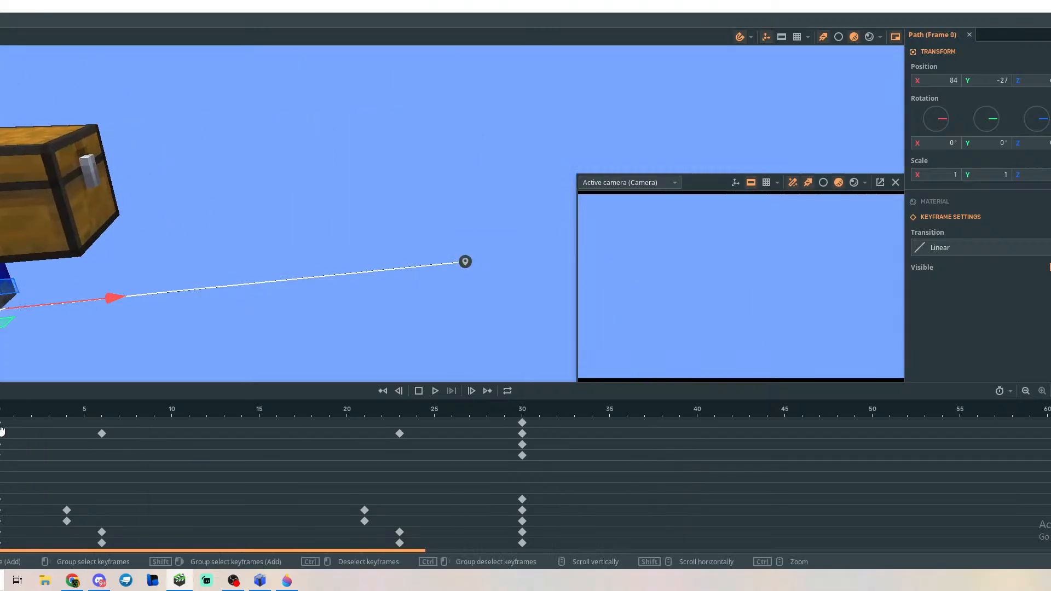
pyautogui.press('space')
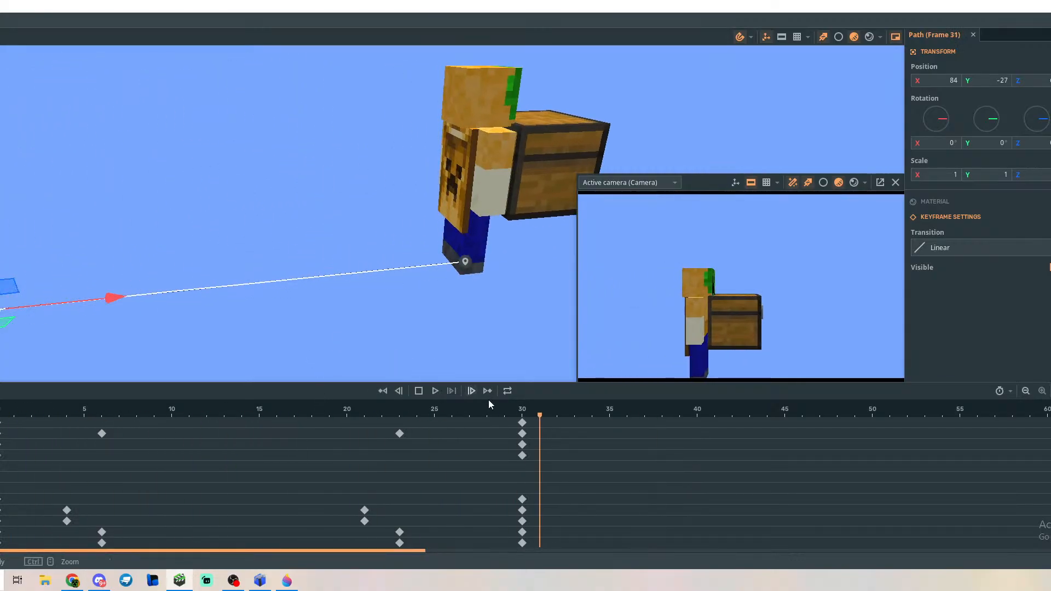
# At frame 0, rotate the right arm forward to X -60° and Z -15° so it reaches towards the chest.
pyautogui.moveTo(540, 420); pyautogui.dragTo(6, 422)
pyautogui.moveTo(337, 345); pyautogui.dragTo(299, 356, button='right')
pyautogui.click(103, 173)
pyautogui.moveTo(431, 245)
pyautogui.mouseDown(button='right')
pyautogui.moveTo(419, 241)
pyautogui.moveTo(438, 235)
pyautogui.moveTo(424, 215)
pyautogui.moveTo(434, 238)
pyautogui.mouseUp(button='right')
pyautogui.press('s')
pyautogui.press('w')
pyautogui.press('s')
pyautogui.press('w')
pyautogui.press('b')
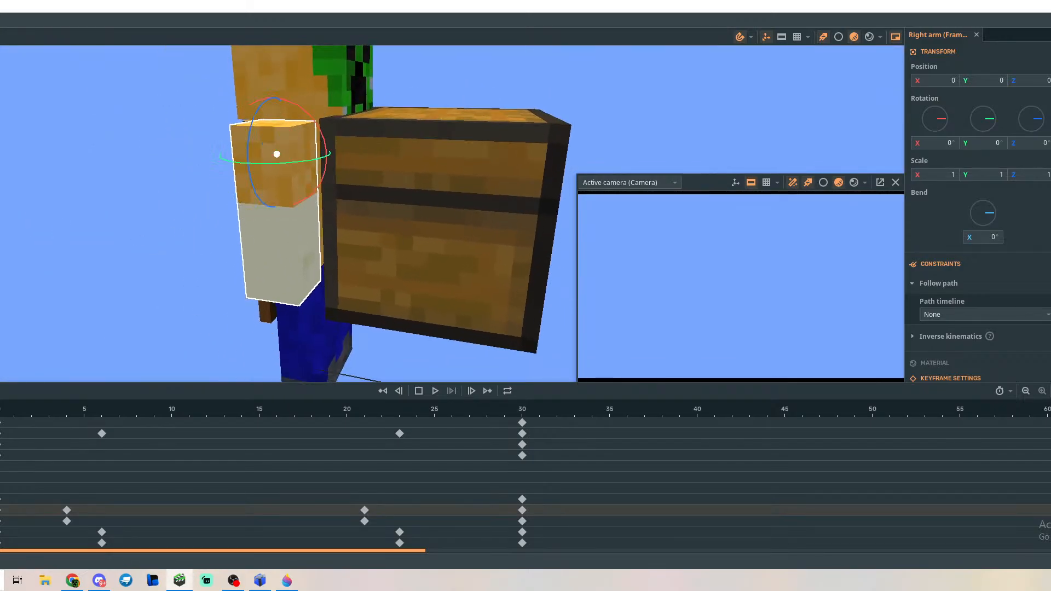
pyautogui.press('t')
pyautogui.moveTo(330, 144); pyautogui.dragTo(302, 117)
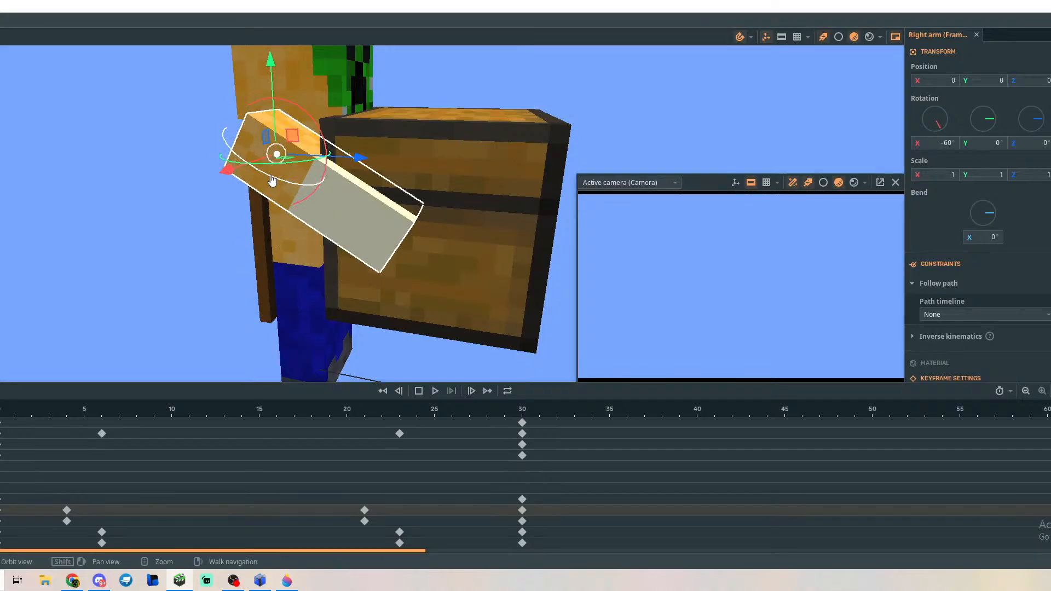
pyautogui.moveTo(272, 181); pyautogui.dragTo(270, 178)
# At frame 0, rotate the left arm to X -60° and Z 15° to match the other side.
pyautogui.press('d')
pyautogui.moveTo(269, 178); pyautogui.dragTo(44, 186, button='right')
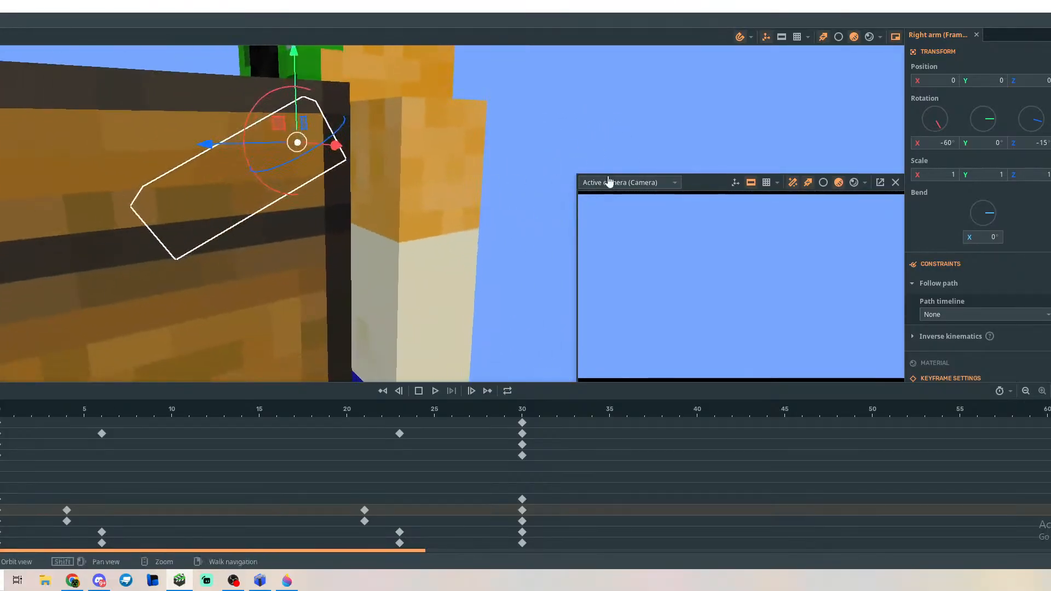
pyautogui.click(457, 207)
pyautogui.moveTo(368, 182); pyautogui.dragTo(368, 140)
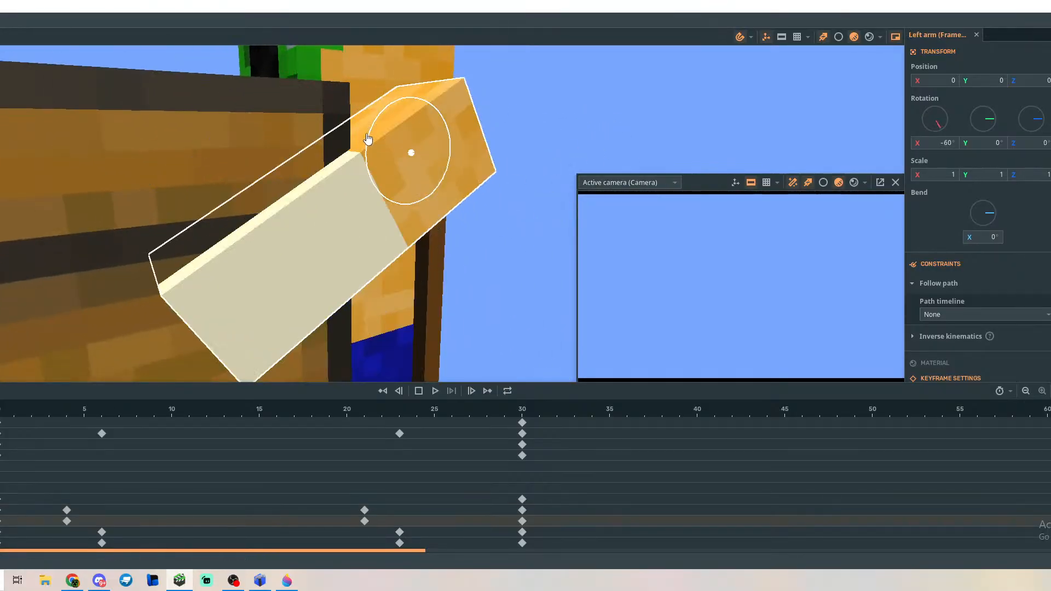
pyautogui.moveTo(385, 180); pyautogui.dragTo(400, 205)
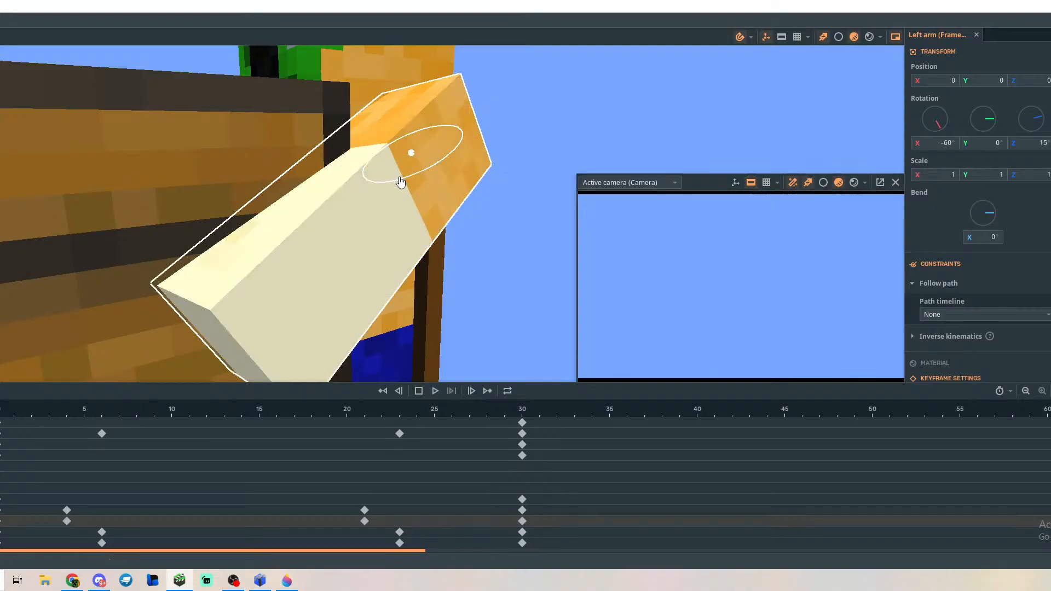
# Play back the walk with the raised arms, and inspect the starting pose at frame 0 from the side.
pyautogui.moveTo(401, 208)
pyautogui.mouseDown(button='right')
pyautogui.moveTo(428, 213)
pyautogui.moveTo(394, 214)
pyautogui.moveTo(385, 201)
pyautogui.mouseUp(button='right')
pyautogui.press('s')
pyautogui.press('d')
pyautogui.press('a')
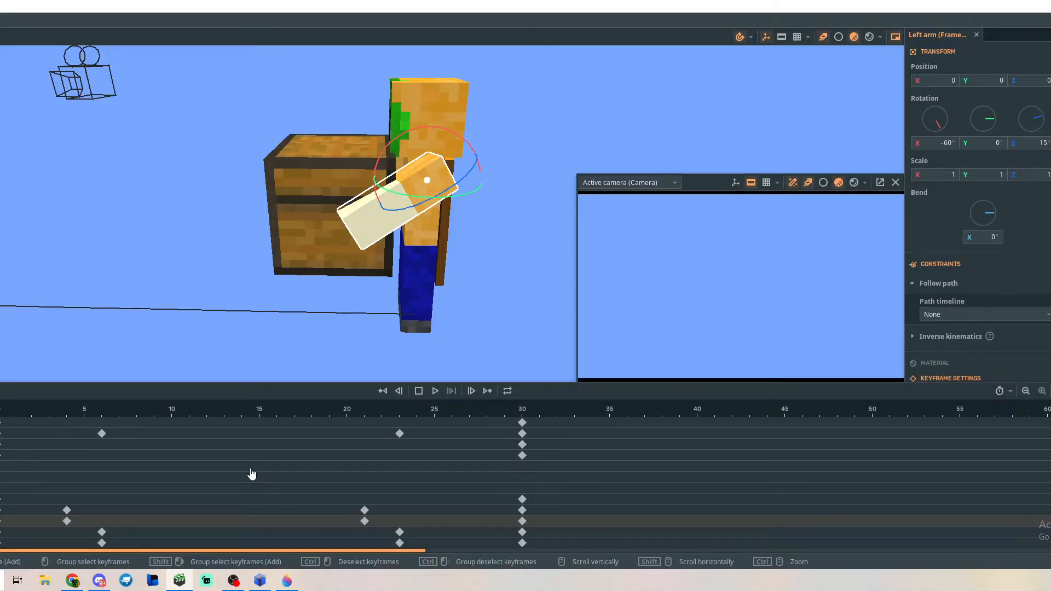
pyautogui.press('space')
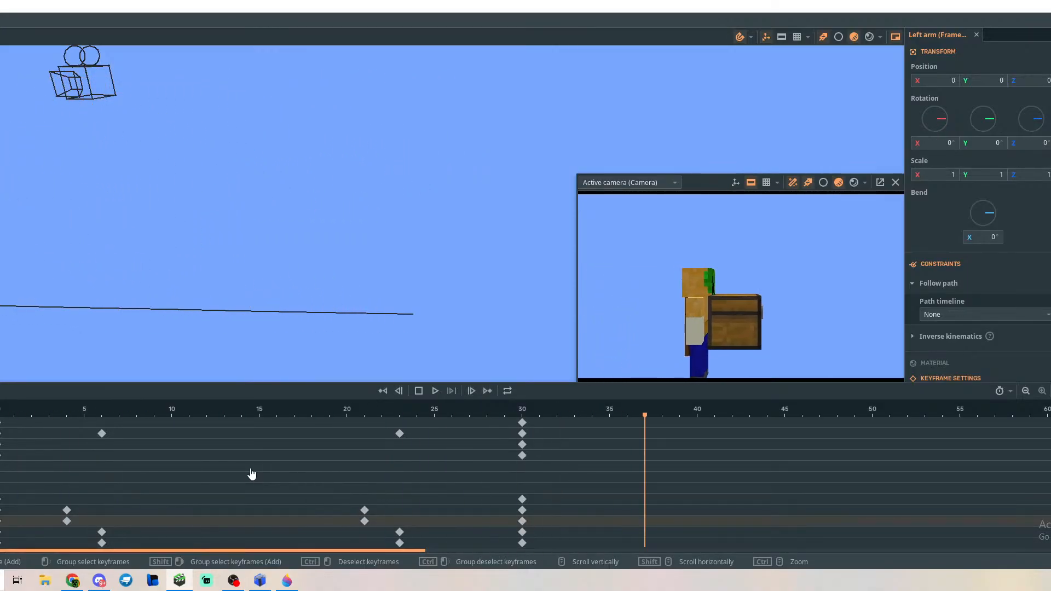
pyautogui.click(523, 423)
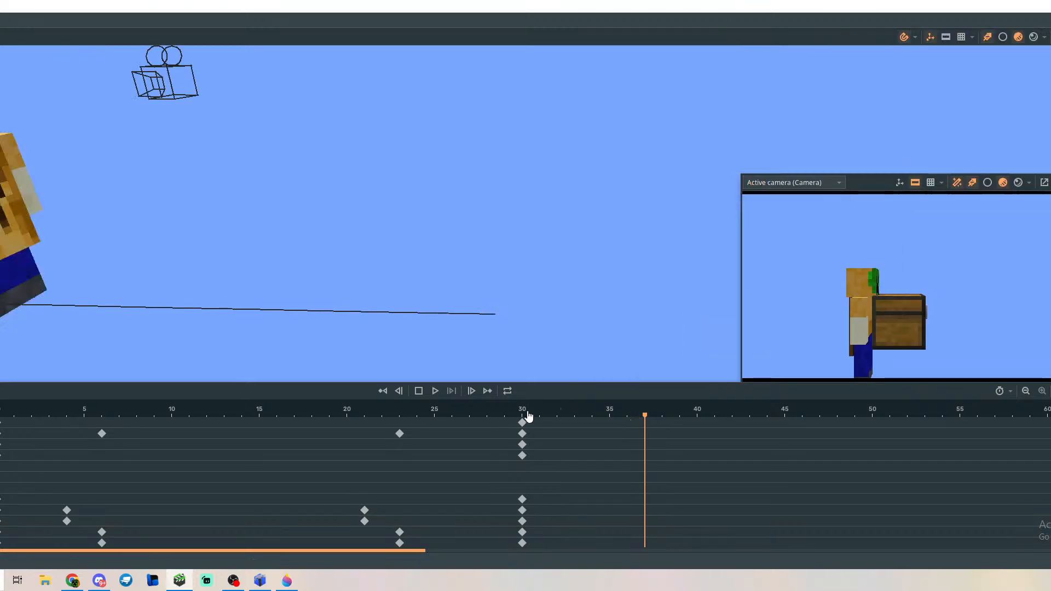
pyautogui.moveTo(547, 424); pyautogui.dragTo(0, 412)
pyautogui.moveTo(198, 261); pyautogui.dragTo(406, 274, button='right')
pyautogui.press('a')
pyautogui.press('s')
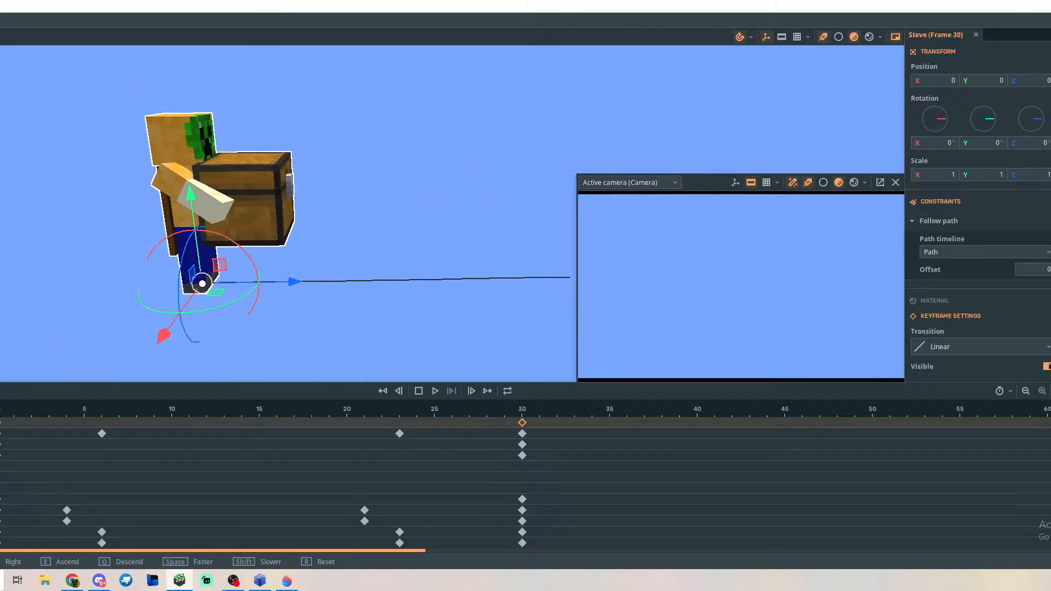
pyautogui.moveTo(107, 329); pyautogui.dragTo(110, 373, button='right')
pyautogui.press('w')
pyautogui.press('s')
pyautogui.press('w')
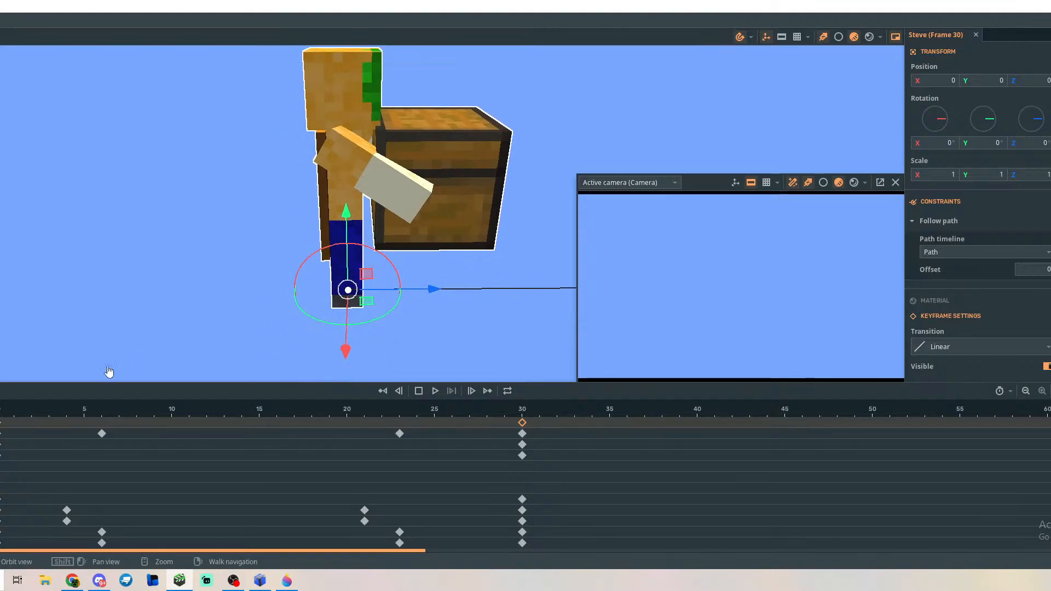
# At frame 4, rotate the right arm forward to X -45°.
pyautogui.moveTo(1, 421); pyautogui.dragTo(65, 534)
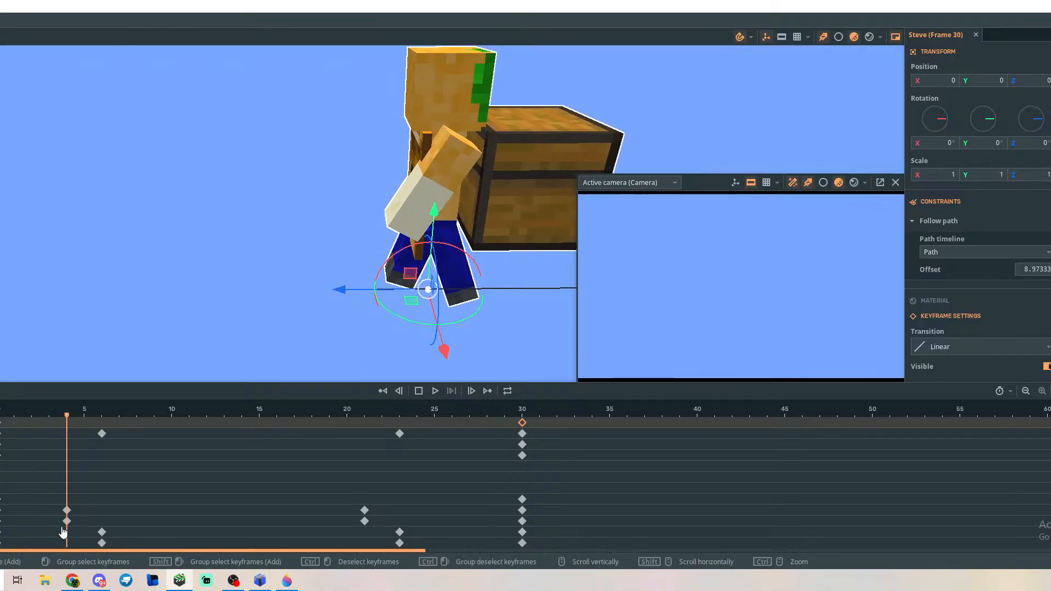
pyautogui.moveTo(206, 363); pyautogui.dragTo(273, 351, button='right')
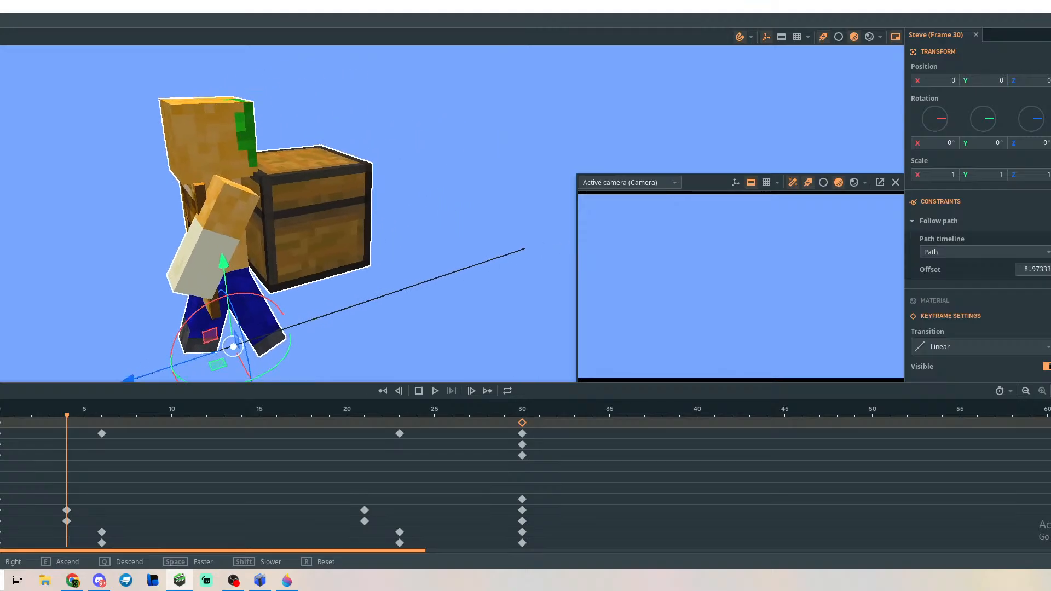
pyautogui.click(212, 227)
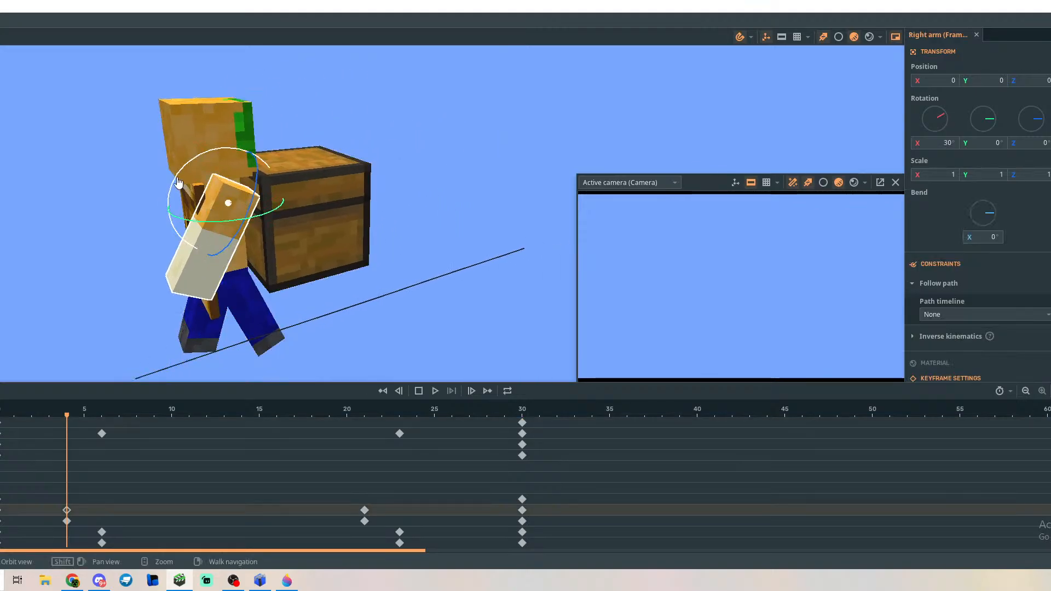
pyautogui.moveTo(178, 183); pyautogui.dragTo(161, 282)
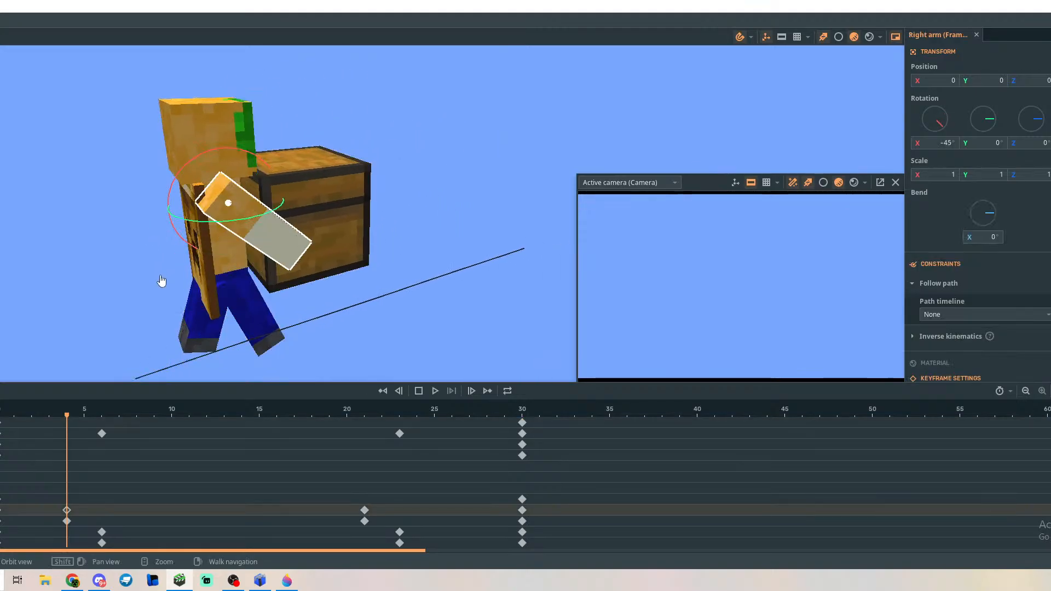
# At frame 4, rotate the left arm forward to X -60°.
pyautogui.moveTo(108, 307); pyautogui.dragTo(202, 306, button='right')
pyautogui.click(167, 252)
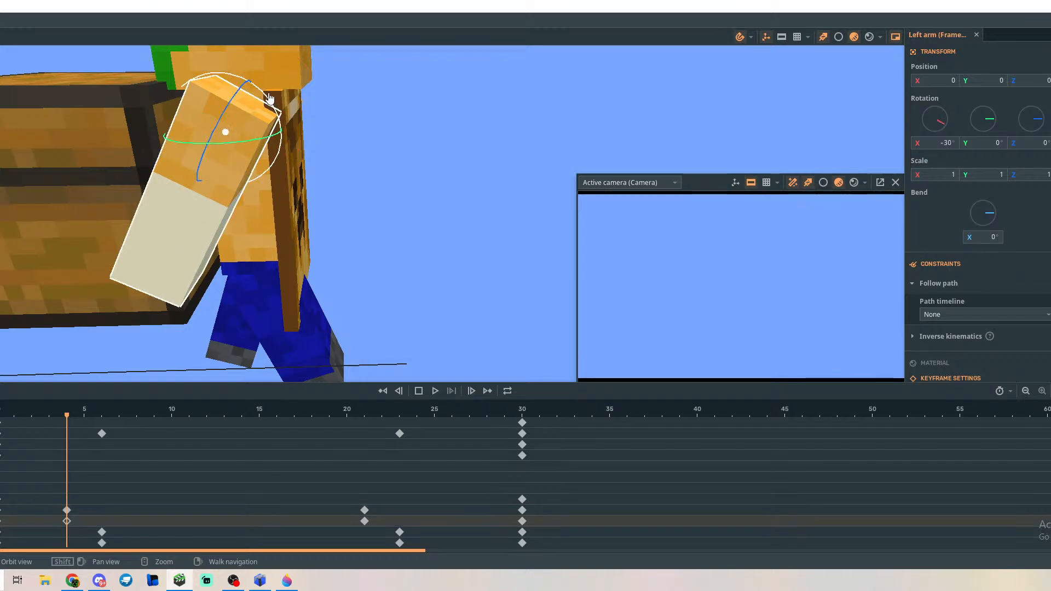
pyautogui.moveTo(282, 99); pyautogui.dragTo(308, 127)
pyautogui.press('s')
pyautogui.moveTo(420, 202); pyautogui.dragTo(493, 219, button='right')
pyautogui.moveTo(66, 416); pyautogui.dragTo(68, 441)
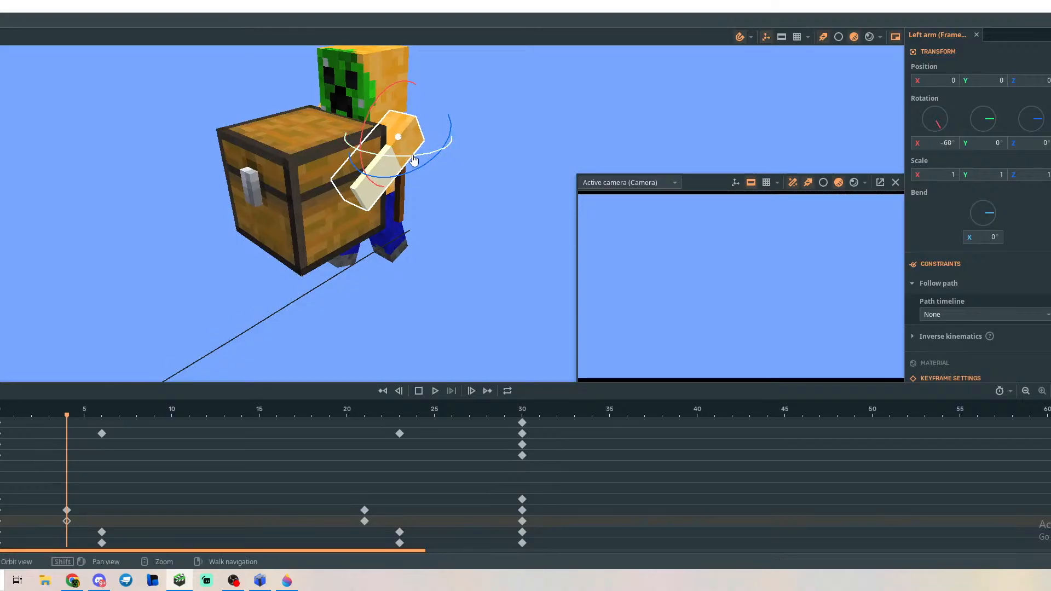
# At frame 4, turn the left arm to Y 15° and the right arm to Y -15°.
pyautogui.moveTo(414, 160); pyautogui.dragTo(419, 162)
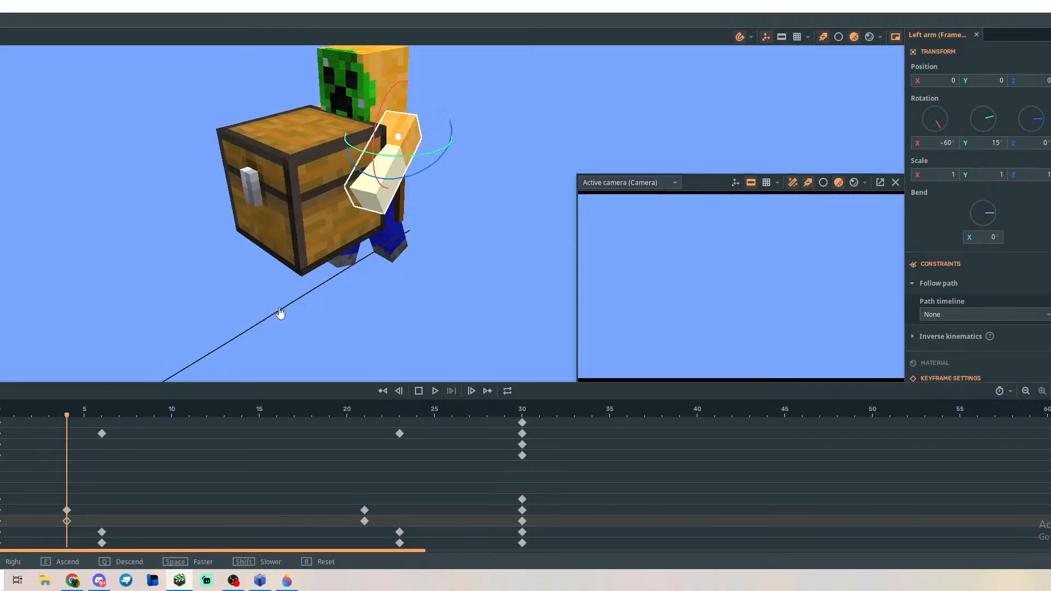
pyautogui.moveTo(281, 312); pyautogui.dragTo(122, 219, button='right')
pyautogui.click(281, 174)
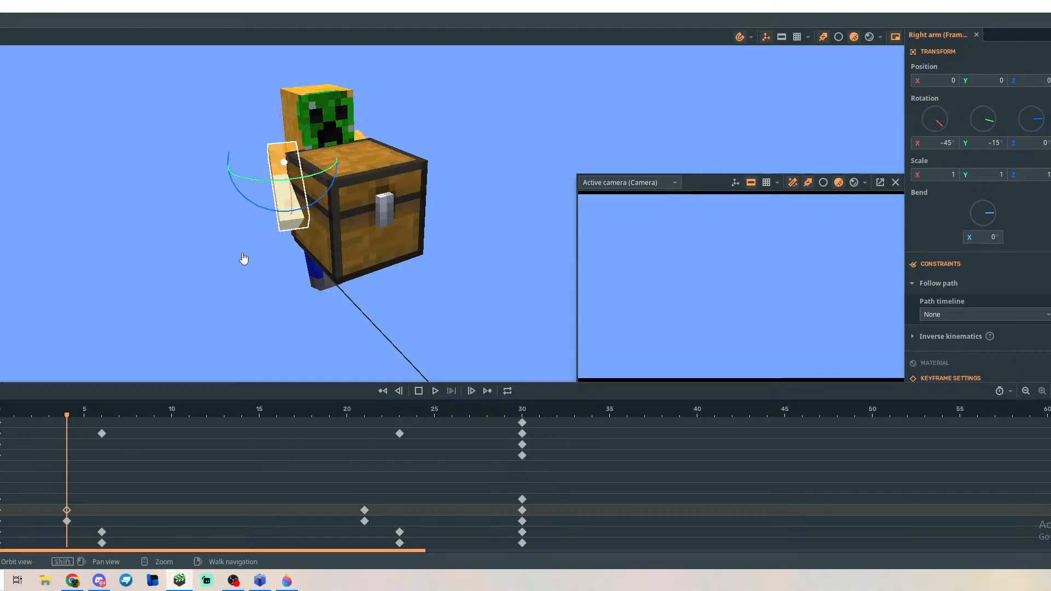
# Select the whole Chest and raise it to Y -13 at frame 4.
pyautogui.click(352, 220)
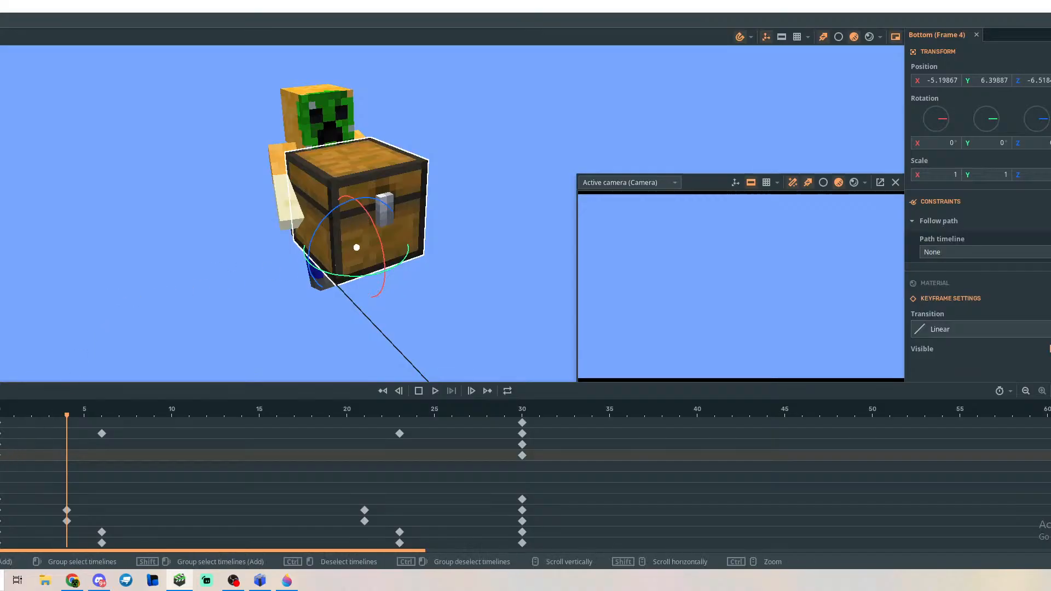
pyautogui.click(2, 444)
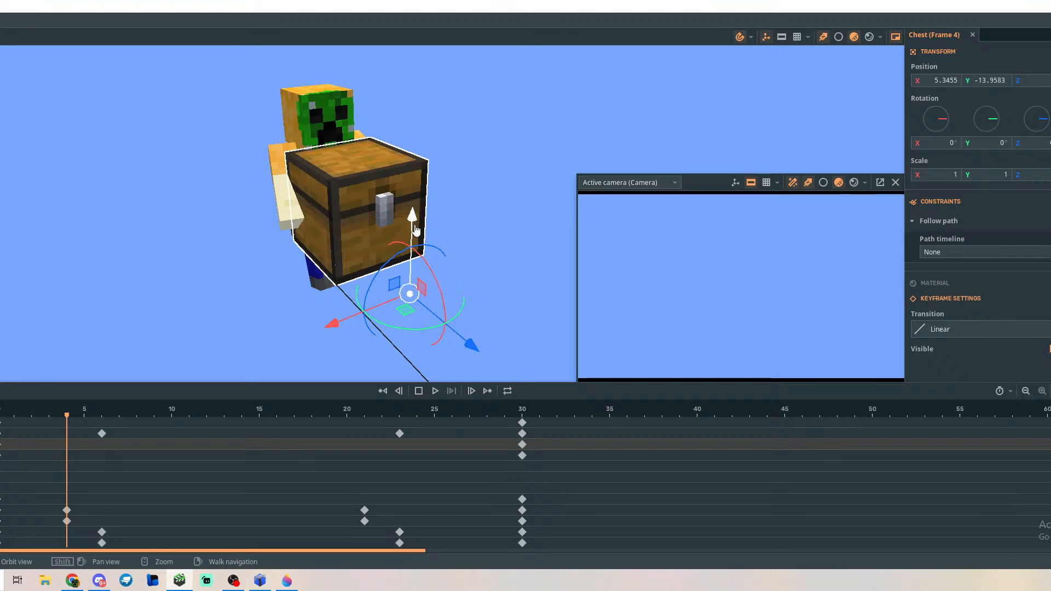
pyautogui.moveTo(413, 229); pyautogui.dragTo(412, 224)
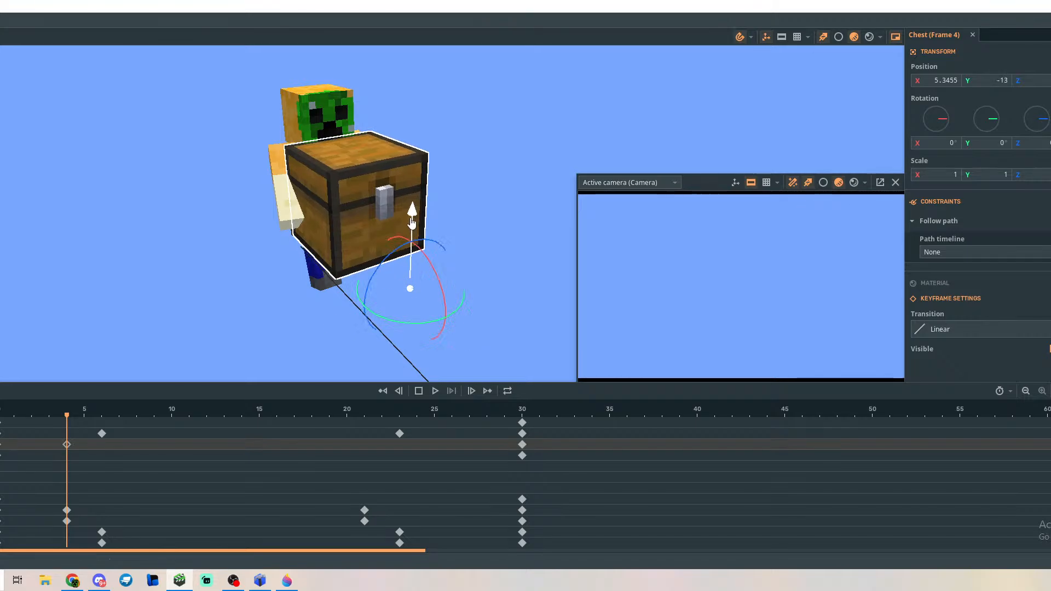
pyautogui.moveTo(444, 289); pyautogui.dragTo(444, 287)
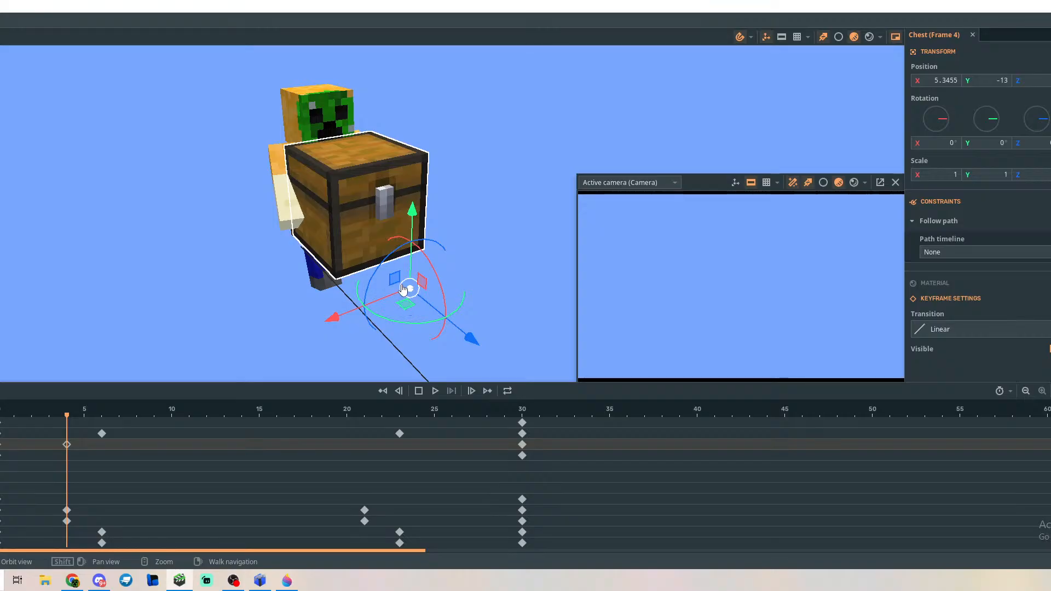
# At frame 4, tilt the chest's Bottom part back to about X -10.5° with rotation snapping off.
pyautogui.click(1, 455)
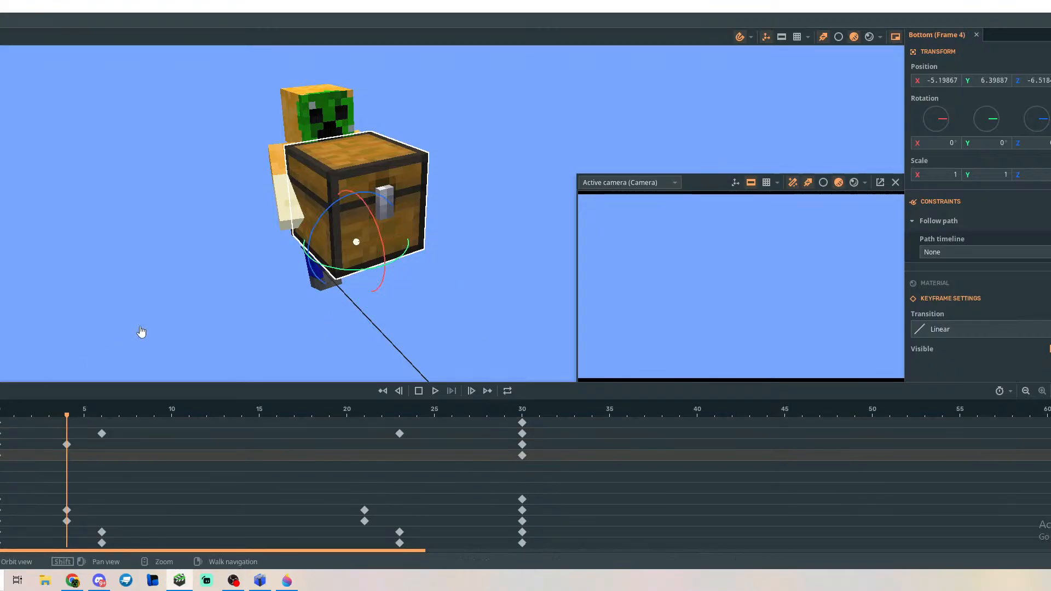
pyautogui.moveTo(233, 319); pyautogui.dragTo(236, 344, button='right')
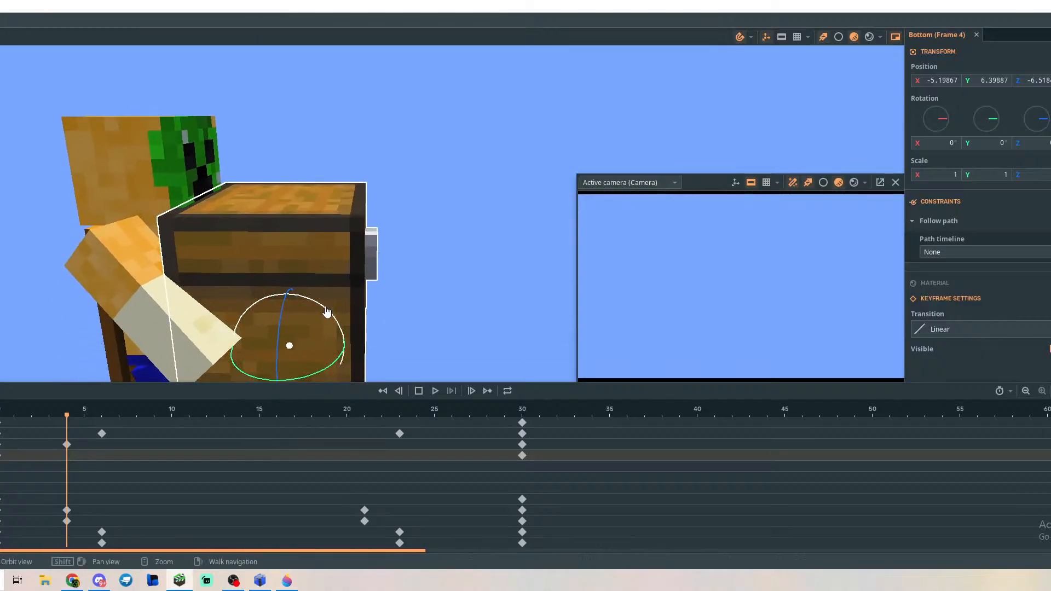
pyautogui.moveTo(322, 312)
pyautogui.mouseDown()
pyautogui.moveTo(282, 300)
pyautogui.moveTo(305, 303)
pyautogui.mouseUp()
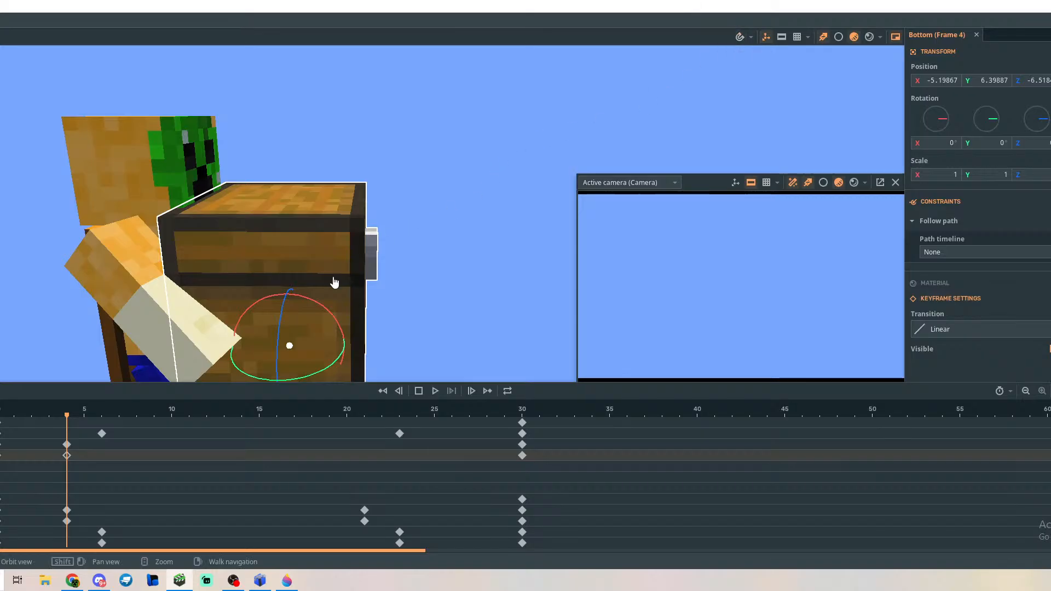
pyautogui.moveTo(326, 306); pyautogui.dragTo(314, 305)
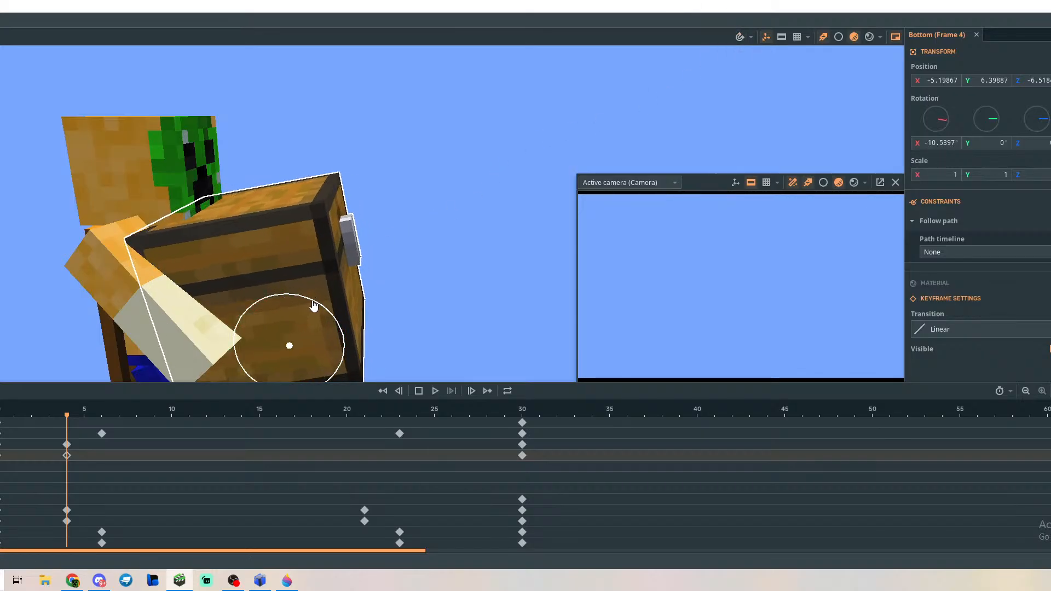
# Play the walk from frame 0 to frame 30 and delete the Bottom part's keyframe there.
pyautogui.press('s')
pyautogui.moveTo(464, 212); pyautogui.dragTo(502, 219, button='right')
pyautogui.press('a')
pyautogui.press('w')
pyautogui.moveTo(68, 417); pyautogui.dragTo(0, 444)
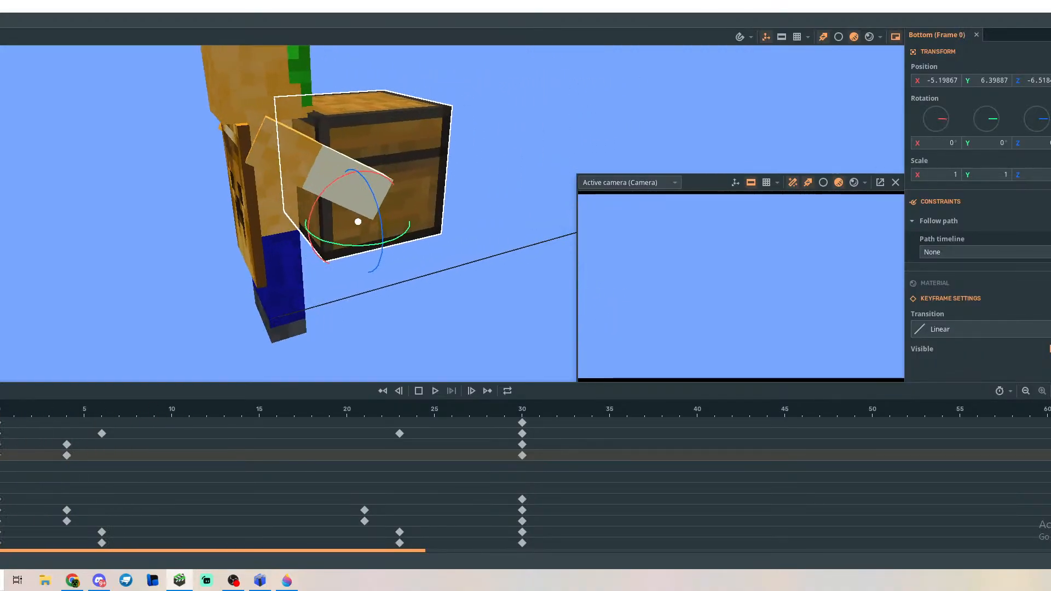
pyautogui.press('space')
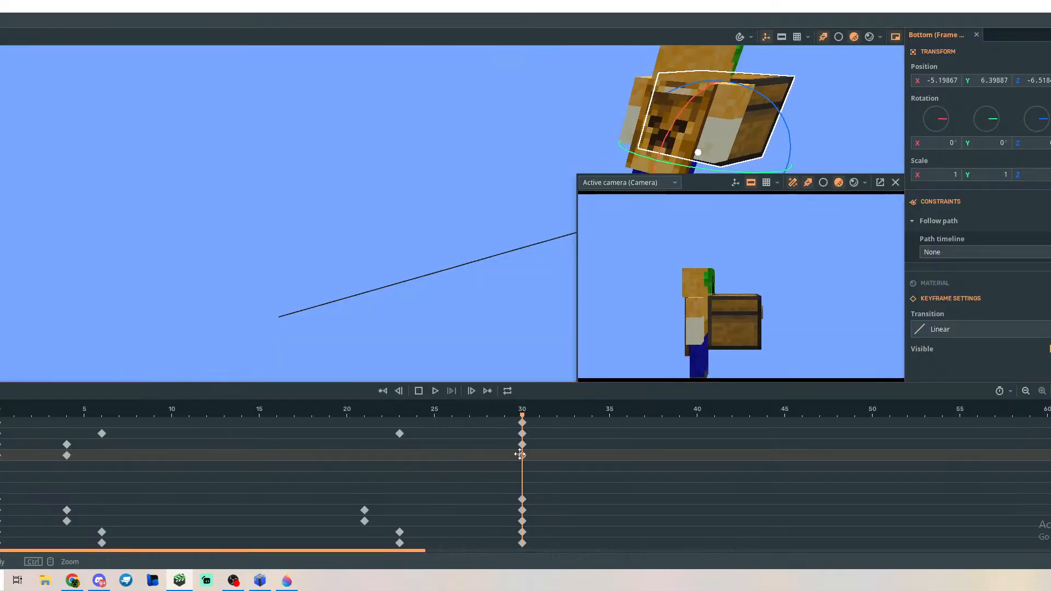
pyautogui.press('Delete')
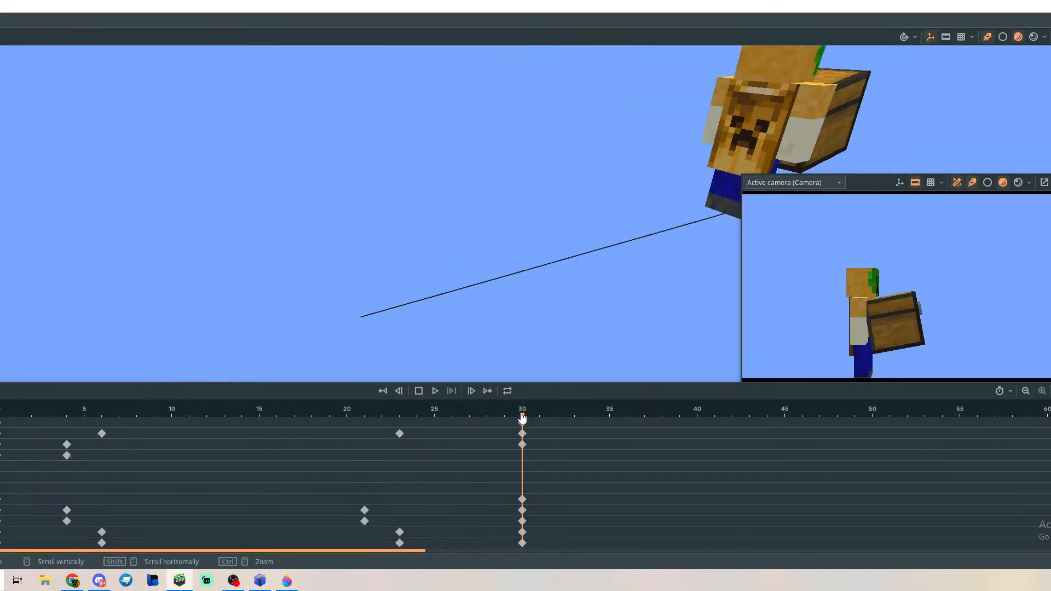
# Play back the walk from frame 0 to check the chest's tilt through the end of the path.
pyautogui.moveTo(525, 429); pyautogui.dragTo(2, 438)
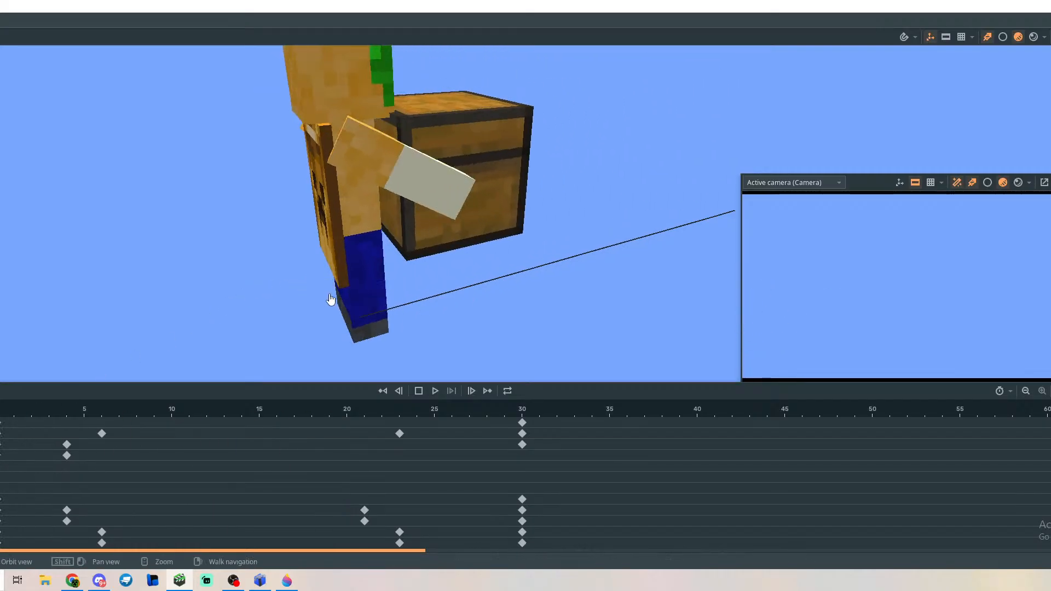
pyautogui.moveTo(439, 282); pyautogui.dragTo(439, 282, button='right')
pyautogui.press('s')
pyautogui.press('w')
pyautogui.press('space')
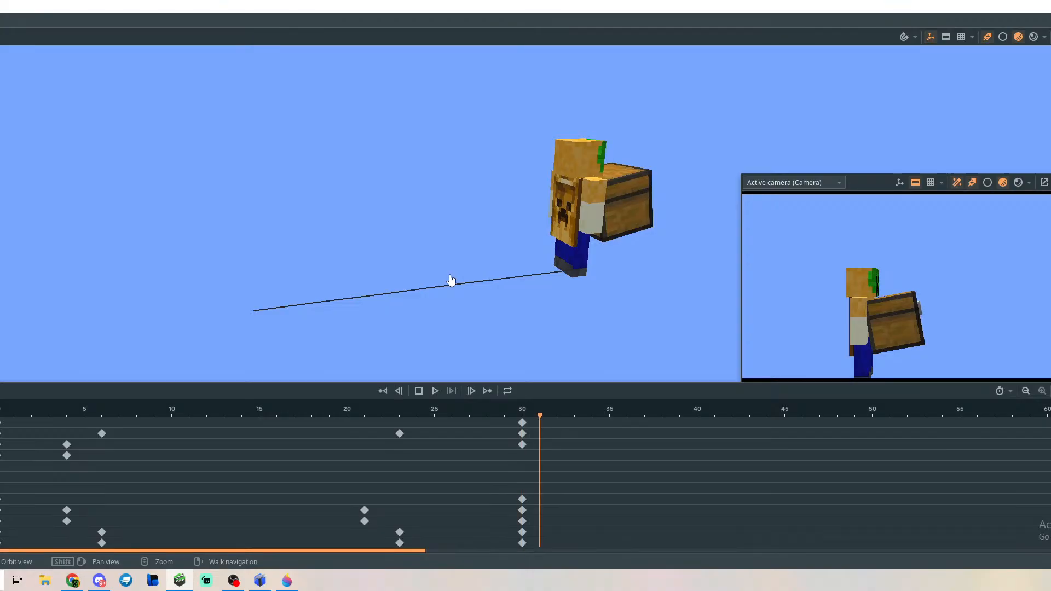
pyautogui.press('space')
pyautogui.press('space')
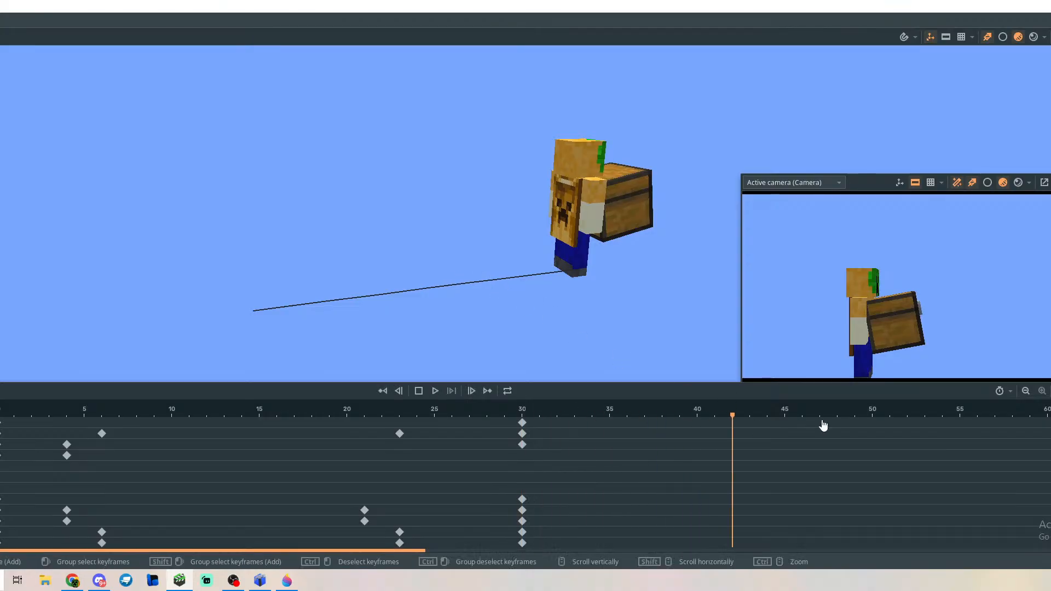
# Replay the walk from the start, pause at frame 23, and examine the arm and chest poses from another angle.
pyautogui.moveTo(733, 419); pyautogui.dragTo(16, 419)
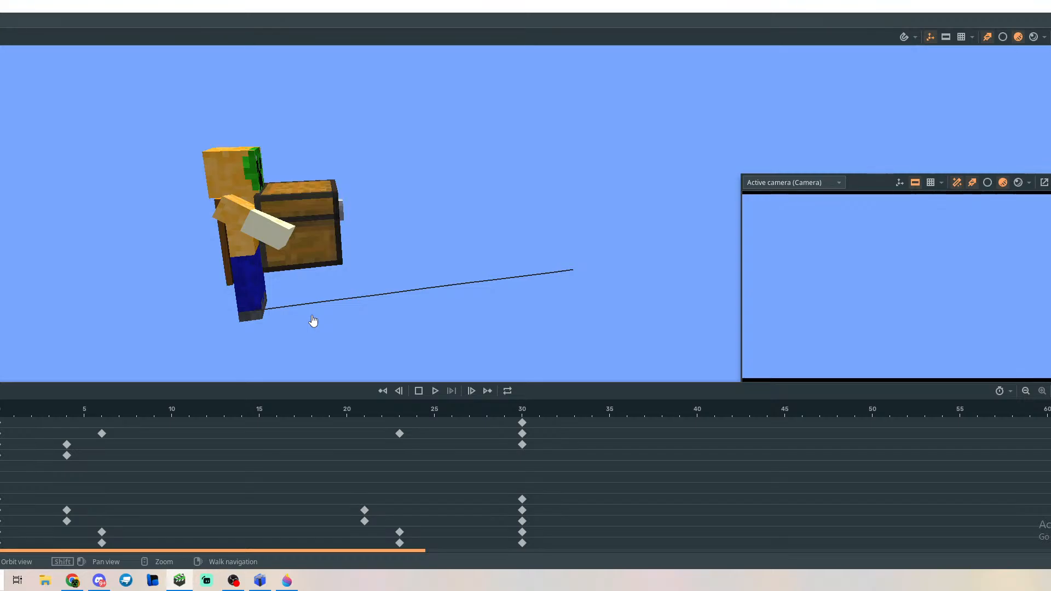
pyautogui.moveTo(425, 234); pyautogui.dragTo(416, 253, button='right')
pyautogui.press('space')
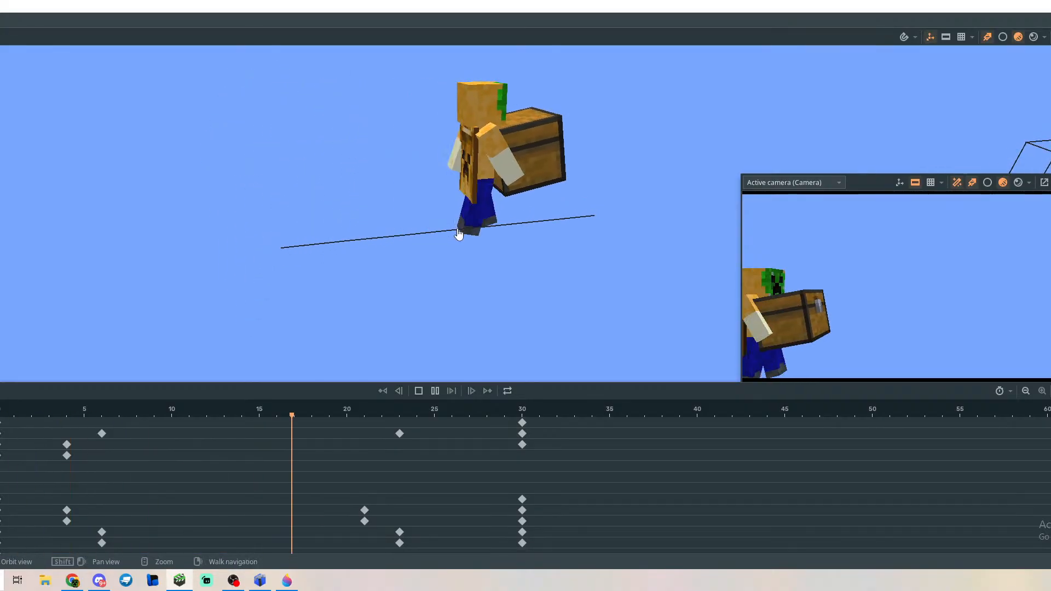
pyautogui.press('space')
pyautogui.moveTo(561, 218); pyautogui.dragTo(547, 213, button='right')
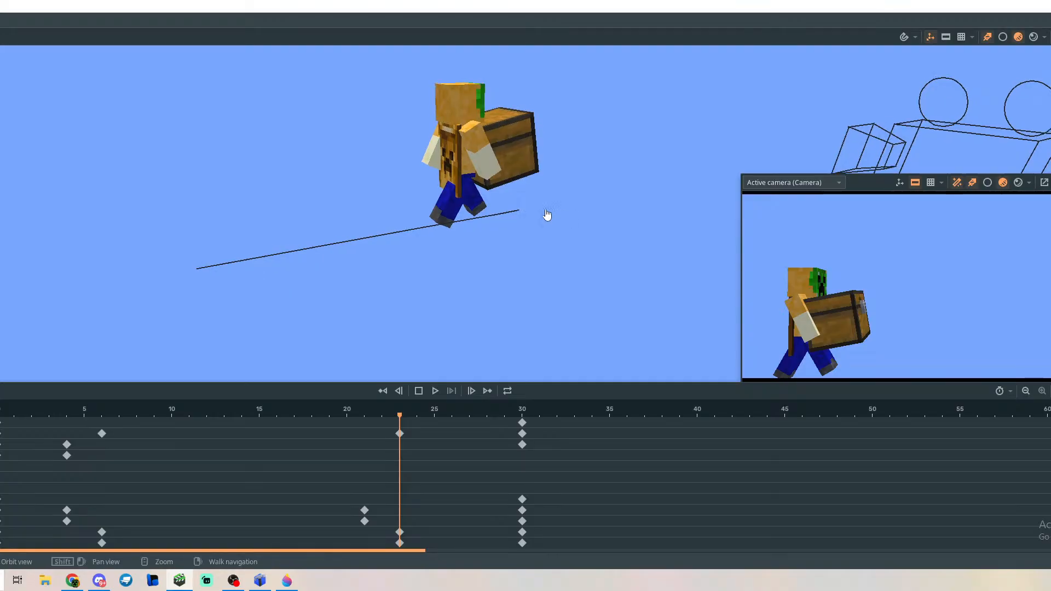
# Replay the walk from the start and scrub back to frame 4 to examine the carrying pose.
pyautogui.press('space')
pyautogui.press('space')
pyautogui.moveTo(610, 417); pyautogui.dragTo(2, 443)
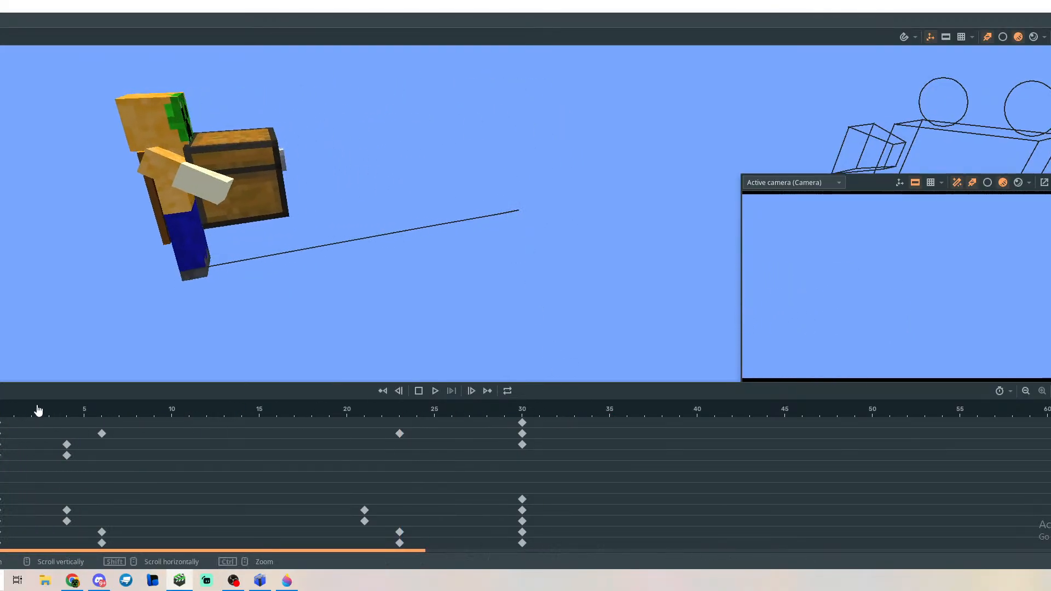
pyautogui.press('space')
pyautogui.press('space')
pyautogui.moveTo(119, 422); pyautogui.dragTo(66, 433)
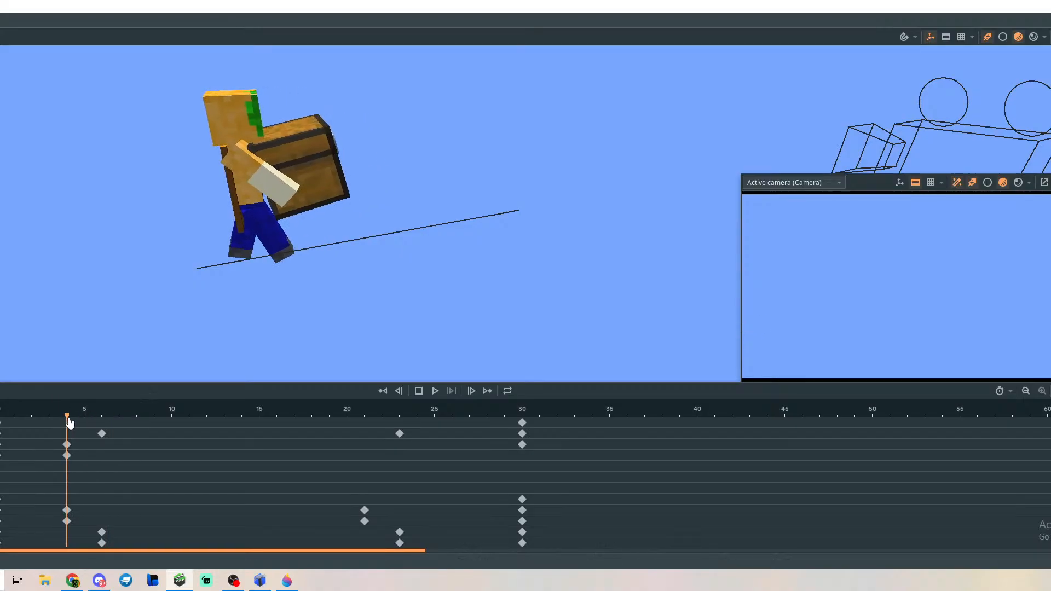
pyautogui.moveTo(68, 420); pyautogui.dragTo(65, 462)
# Review the opening keyframes of the body, chest, arms and legs at frames 4 and 6.
pyautogui.click(102, 434)
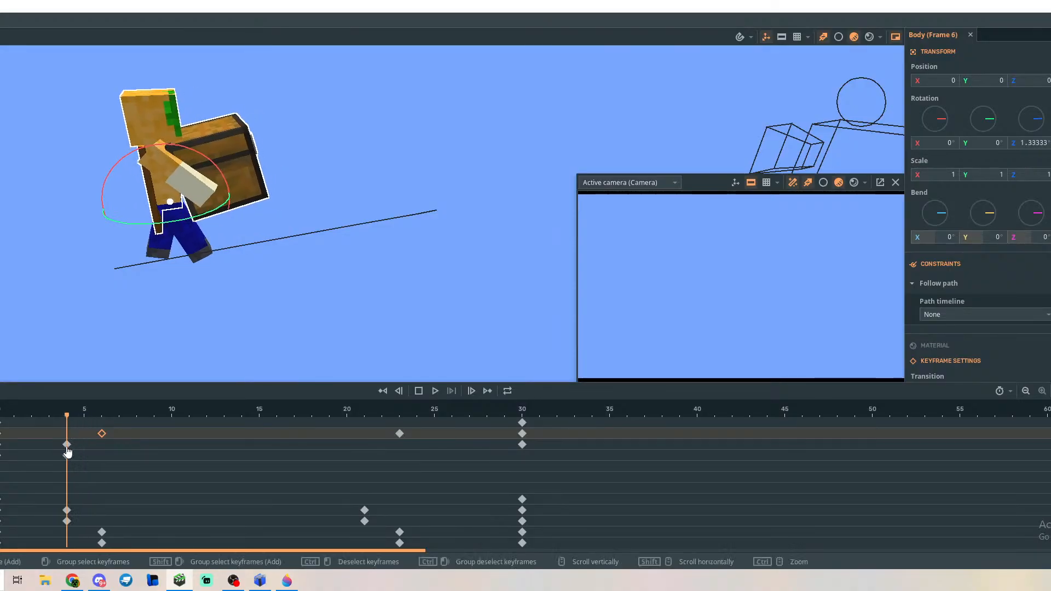
pyautogui.click(67, 444)
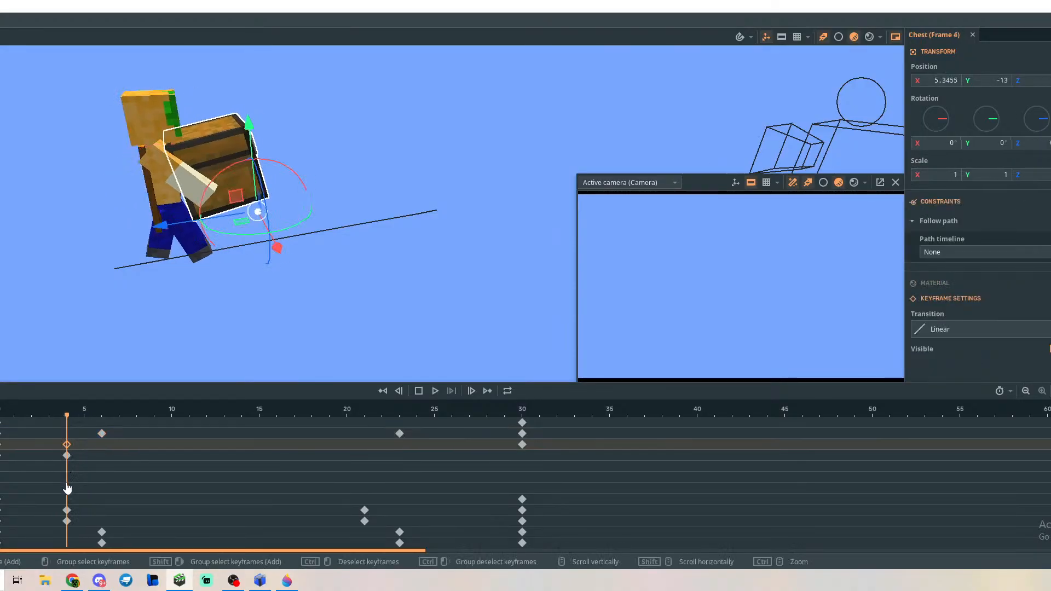
pyautogui.click(66, 510)
pyautogui.click(67, 521)
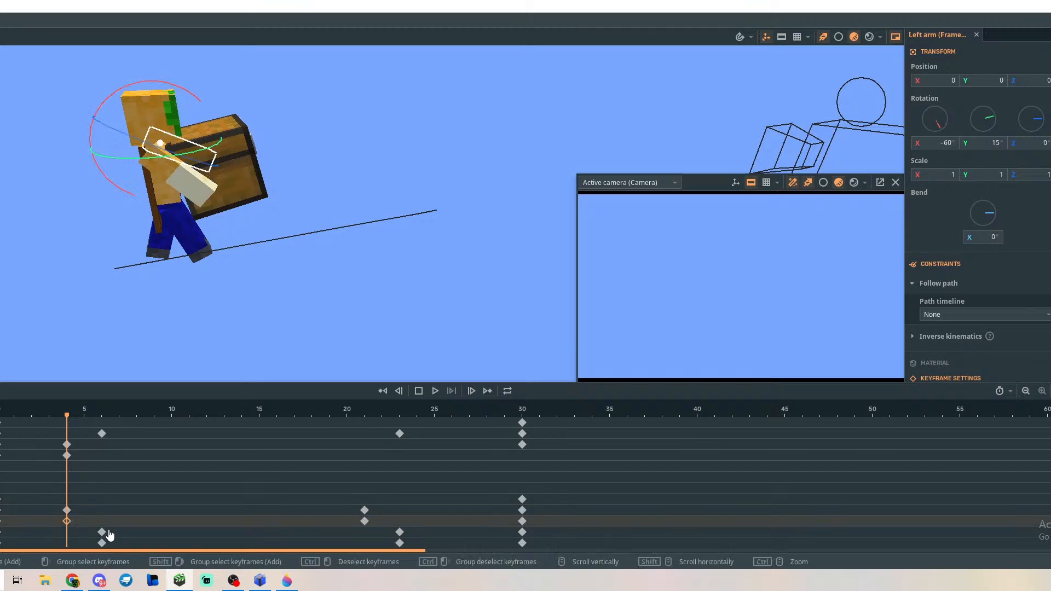
pyautogui.click(102, 533)
pyautogui.click(103, 543)
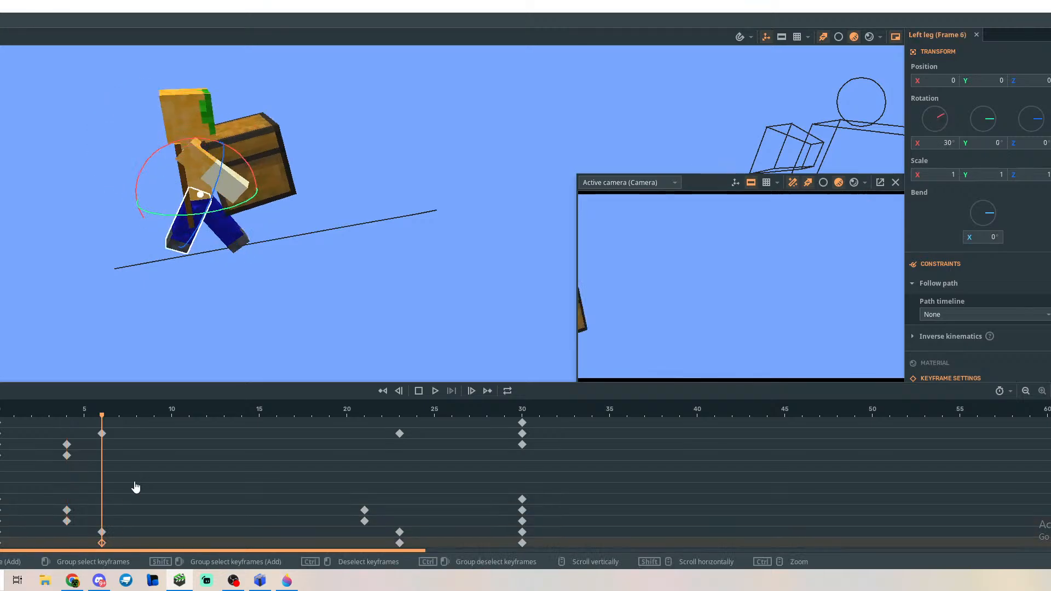
# At frame 6, rotate the right leg to about X 16.7°.
pyautogui.moveTo(227, 328); pyautogui.dragTo(183, 322, button='right')
pyautogui.press('w')
pyautogui.press('s')
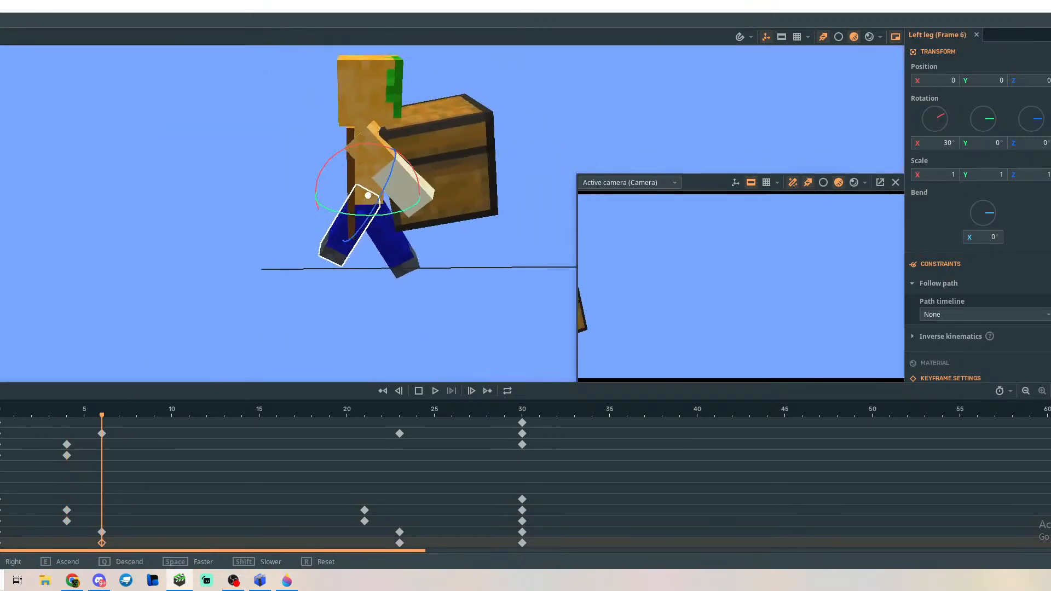
pyautogui.press('w')
pyautogui.moveTo(320, 301)
pyautogui.mouseDown(button='right')
pyautogui.moveTo(305, 319)
pyautogui.moveTo(320, 302)
pyautogui.mouseUp(button='right')
pyautogui.press('s')
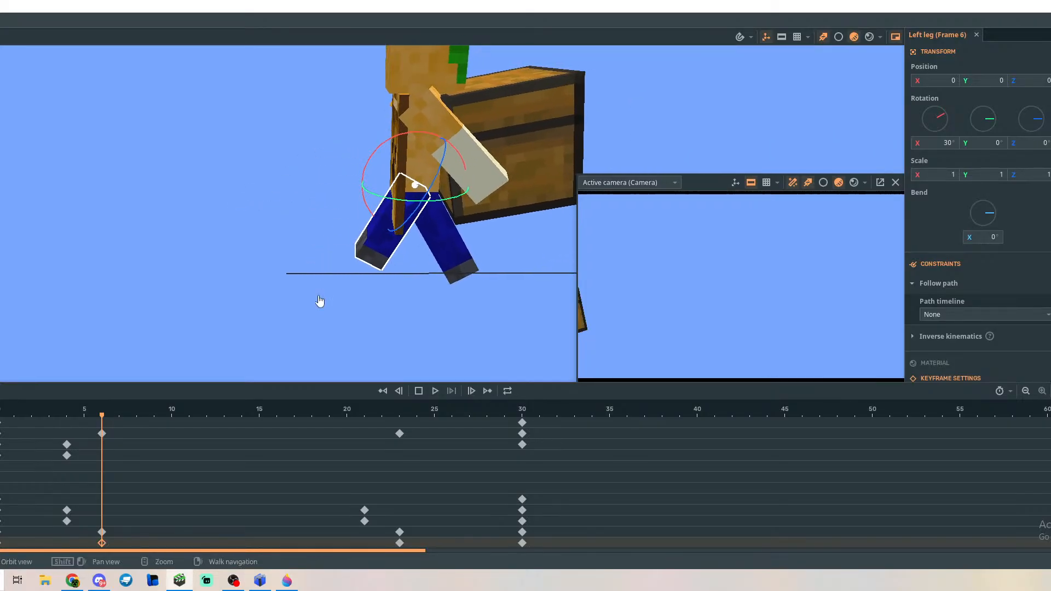
pyautogui.moveTo(415, 281)
pyautogui.mouseDown(button='right')
pyautogui.moveTo(433, 275)
pyautogui.moveTo(415, 282)
pyautogui.mouseUp(button='right')
pyautogui.press('w')
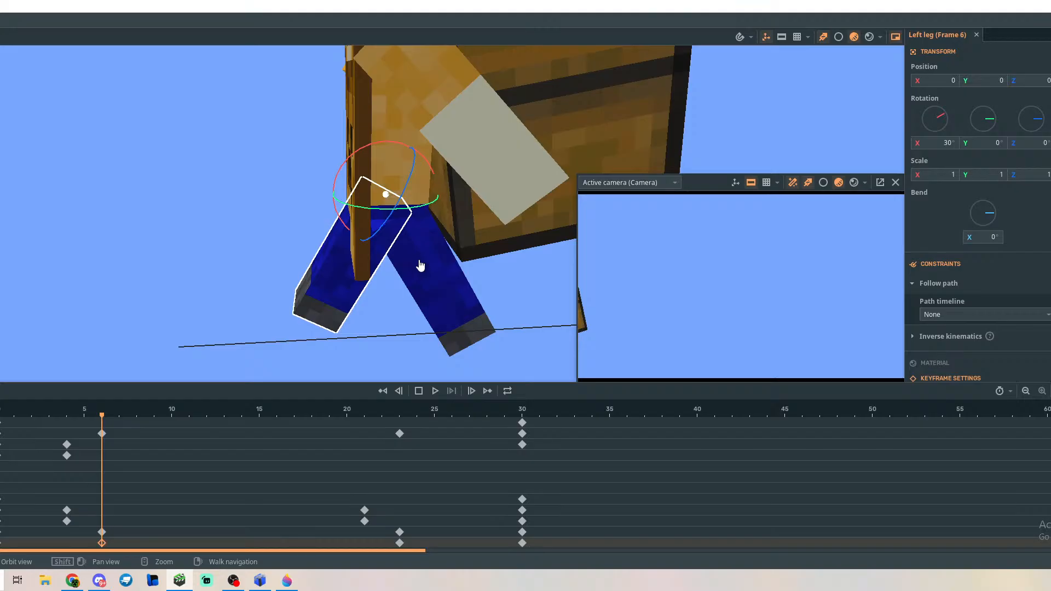
pyautogui.click(424, 258)
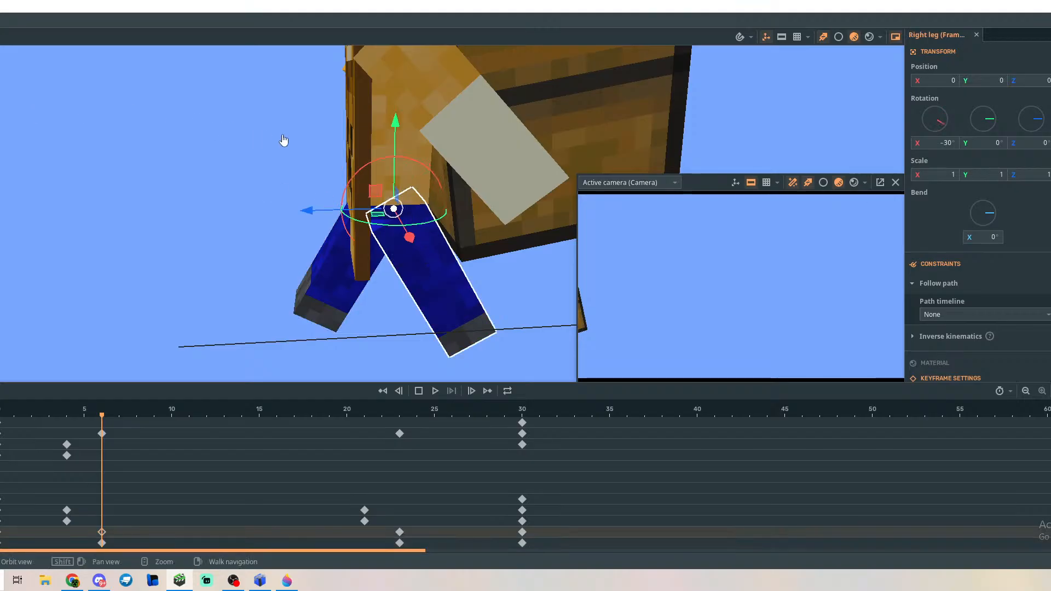
pyautogui.moveTo(403, 240)
pyautogui.mouseDown(button='right')
pyautogui.moveTo(420, 254)
pyautogui.moveTo(403, 240)
pyautogui.mouseUp(button='right')
pyautogui.press('w')
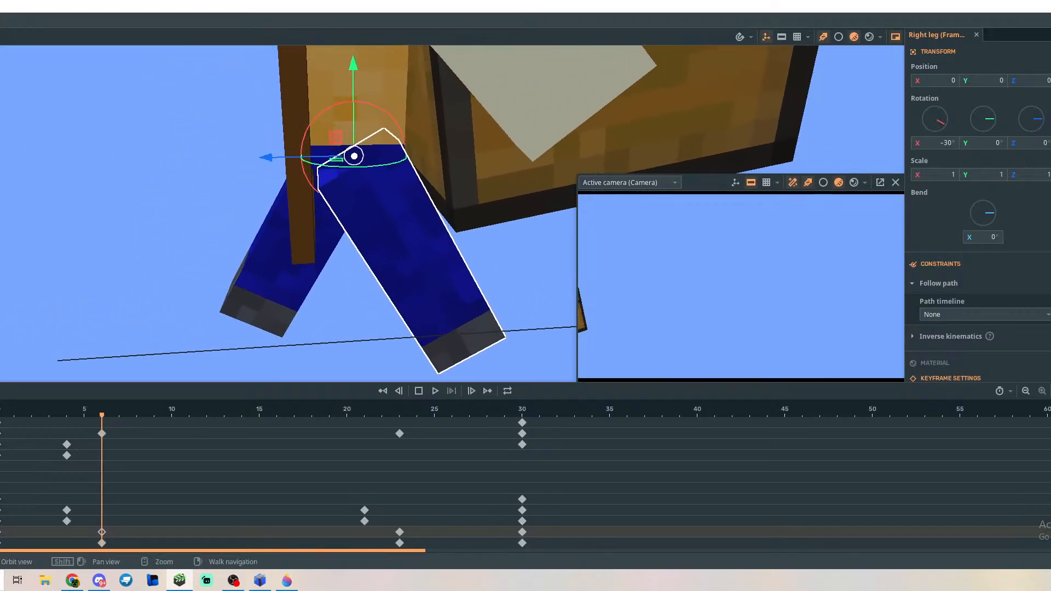
pyautogui.moveTo(317, 123); pyautogui.dragTo(356, 121)
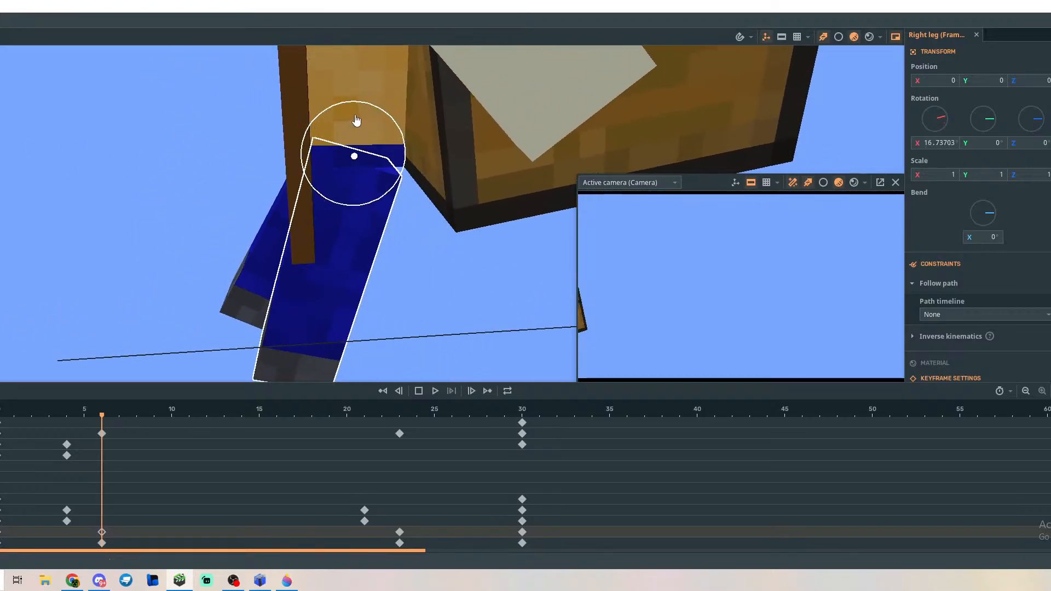
# At frame 6, move the right leg to about Y 1.19, Z 3.78, and play the walk from the start.
pyautogui.moveTo(298, 158); pyautogui.dragTo(349, 160)
pyautogui.moveTo(425, 101); pyautogui.dragTo(425, 84)
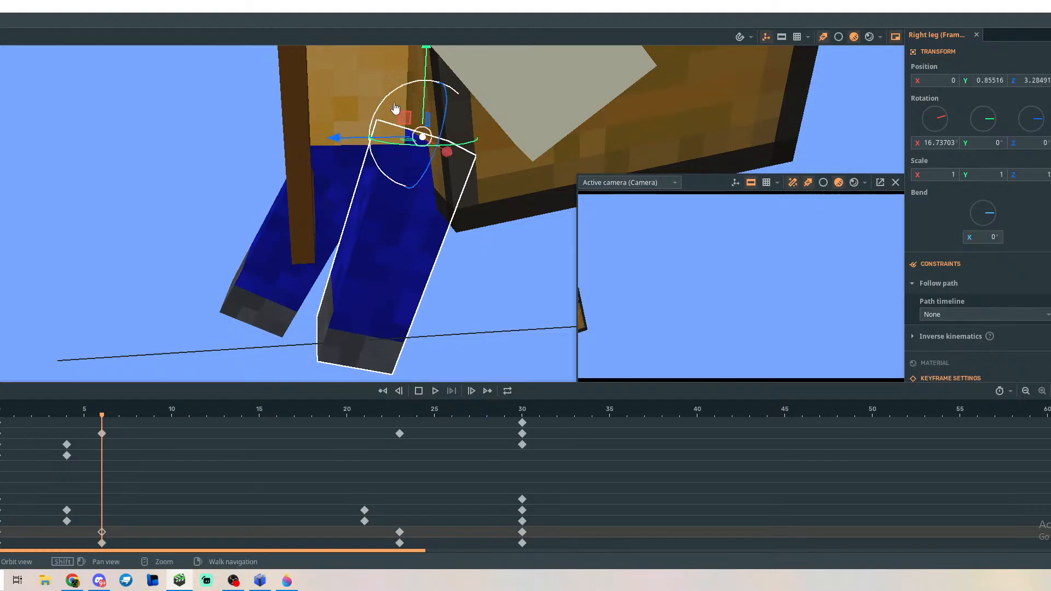
pyautogui.moveTo(336, 140); pyautogui.dragTo(346, 139)
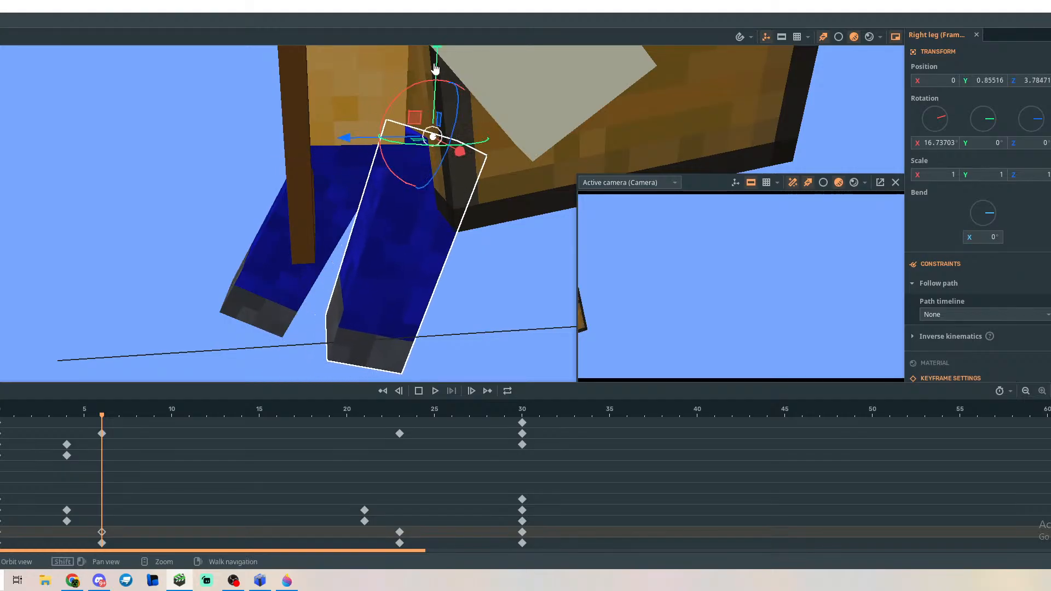
pyautogui.moveTo(435, 68); pyautogui.dragTo(435, 60)
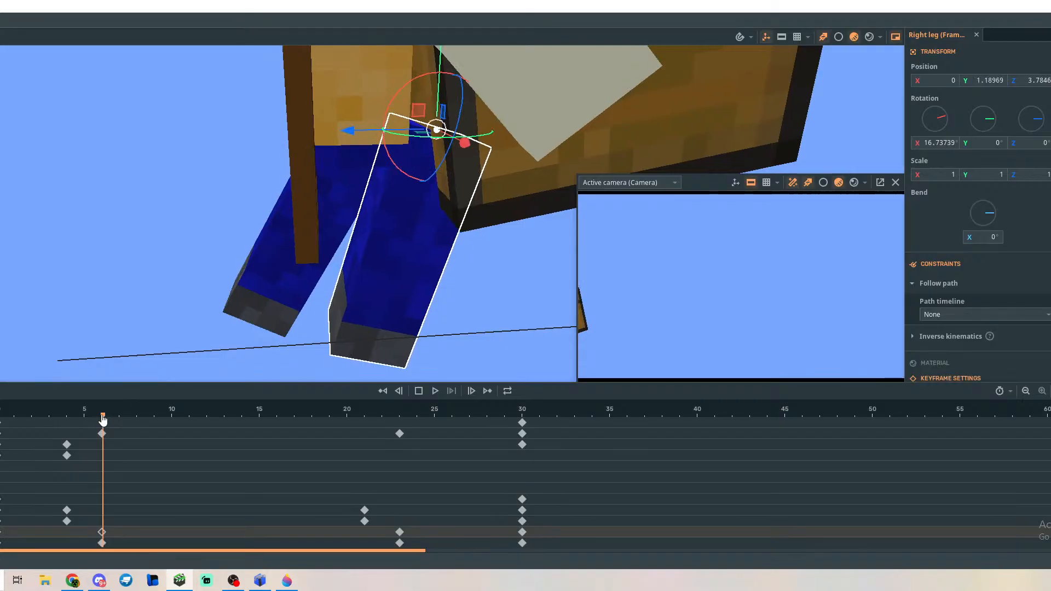
pyautogui.moveTo(103, 419); pyautogui.dragTo(2, 459)
pyautogui.press('space')
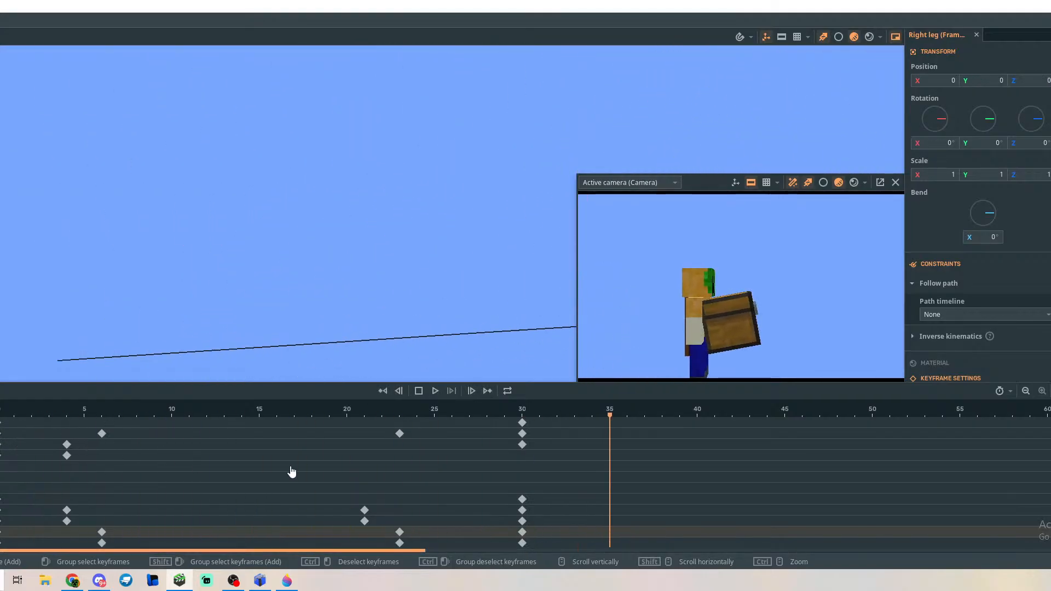
# At frame 3, rotate the right leg to about X 30° and move it to about Y 2.55, Z 3.48.
pyautogui.moveTo(613, 421); pyautogui.dragTo(85, 458)
pyautogui.moveTo(98, 460); pyautogui.dragTo(49, 465)
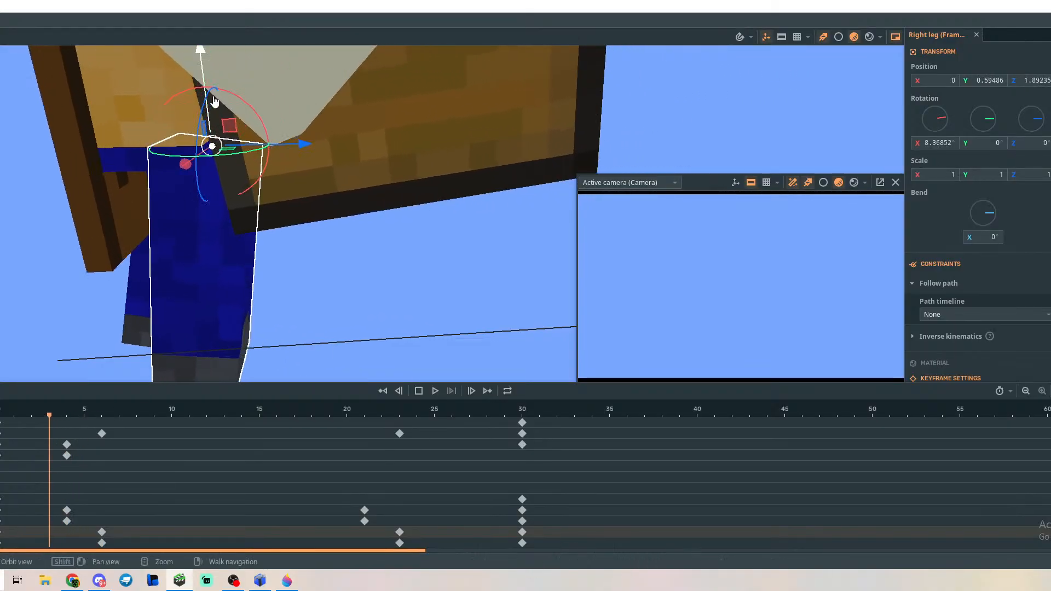
pyautogui.moveTo(218, 95); pyautogui.dragTo(253, 110)
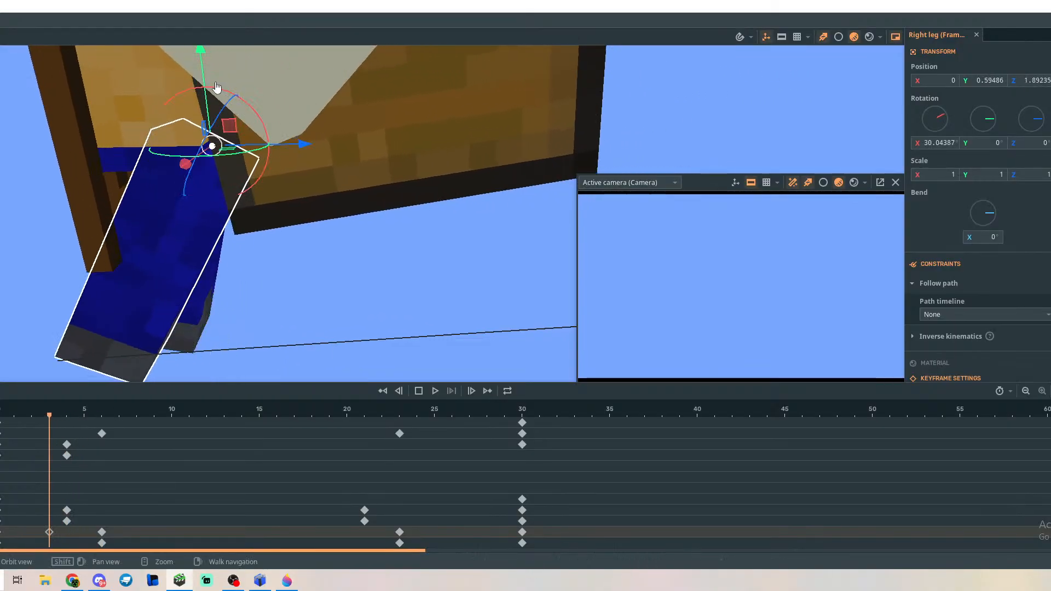
pyautogui.moveTo(207, 85); pyautogui.dragTo(209, 363)
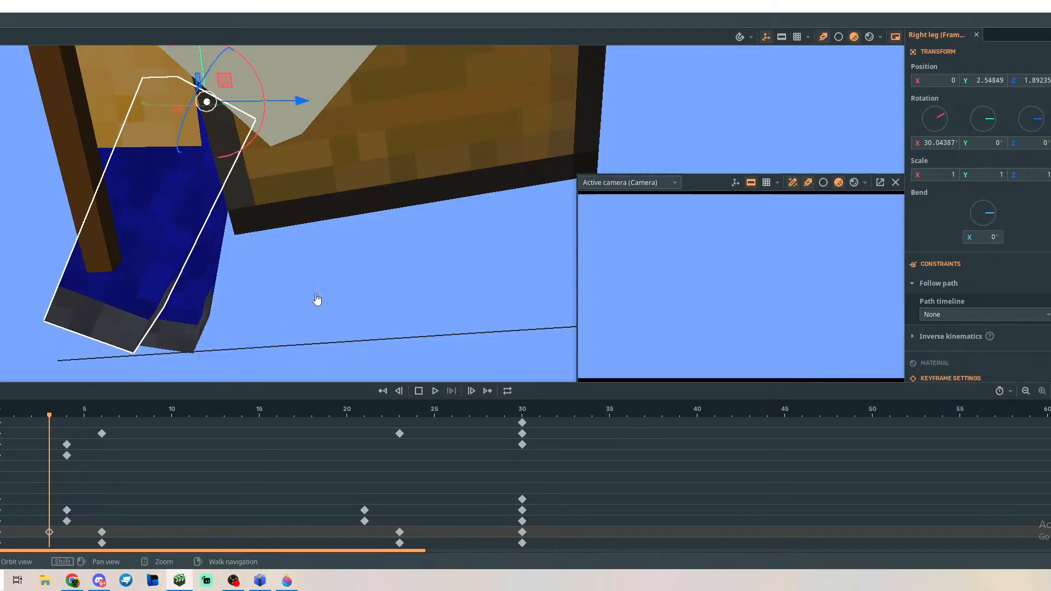
pyautogui.moveTo(290, 101); pyautogui.dragTo(330, 101)
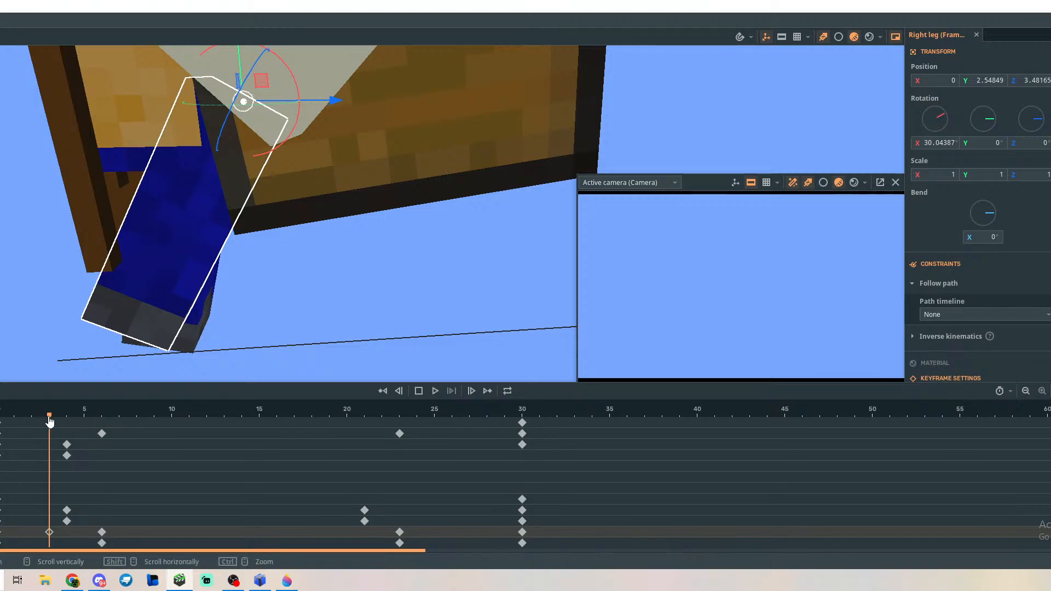
# At frame 6, rotate the right leg to about X -24.9° and bend it to about X 24.2°.
pyautogui.moveTo(49, 416); pyautogui.dragTo(102, 423)
pyautogui.moveTo(399, 99)
pyautogui.mouseDown()
pyautogui.moveTo(364, 124)
pyautogui.moveTo(398, 97)
pyautogui.moveTo(386, 109)
pyautogui.mouseUp()
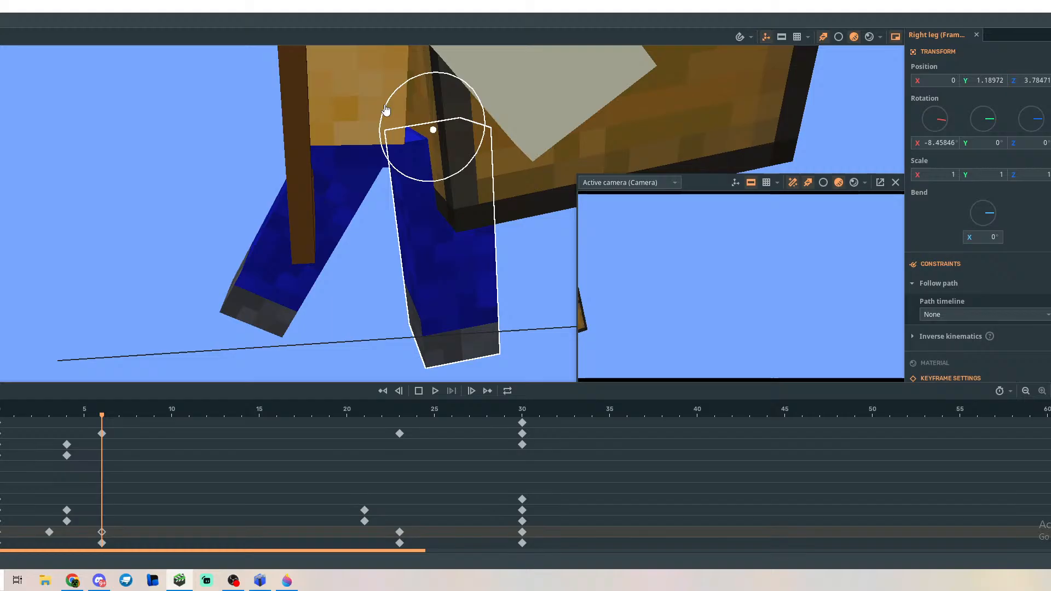
pyautogui.click(103, 422)
pyautogui.moveTo(99, 421); pyautogui.dragTo(102, 448)
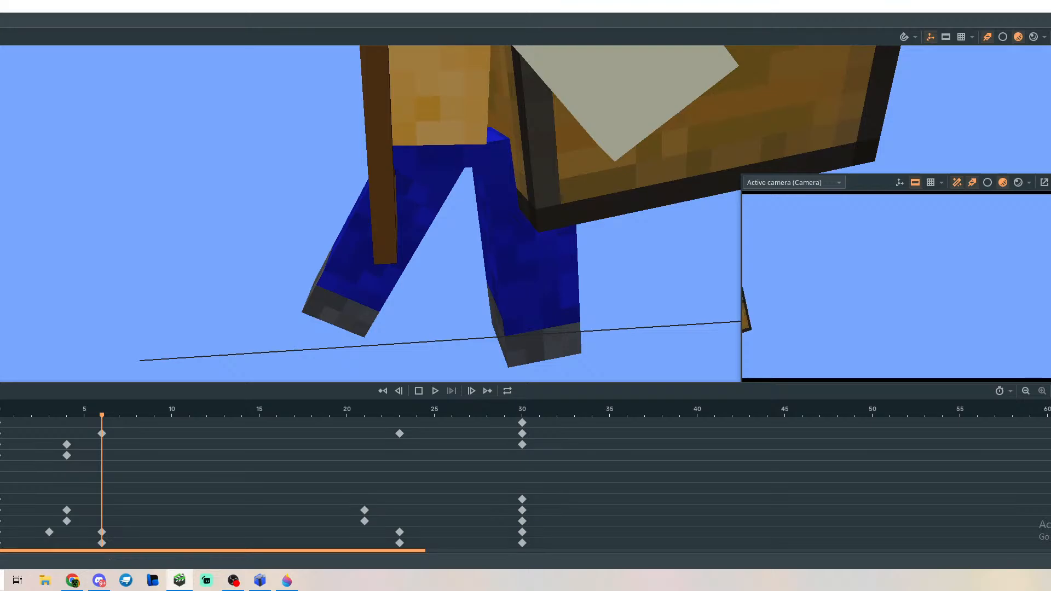
pyautogui.click(102, 532)
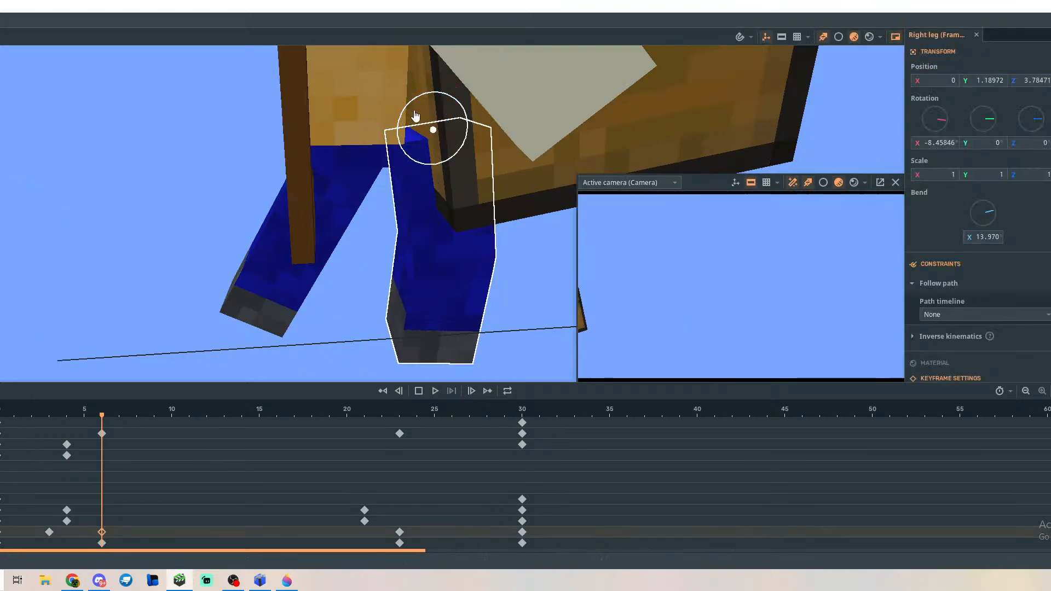
pyautogui.moveTo(416, 116); pyautogui.dragTo(383, 105)
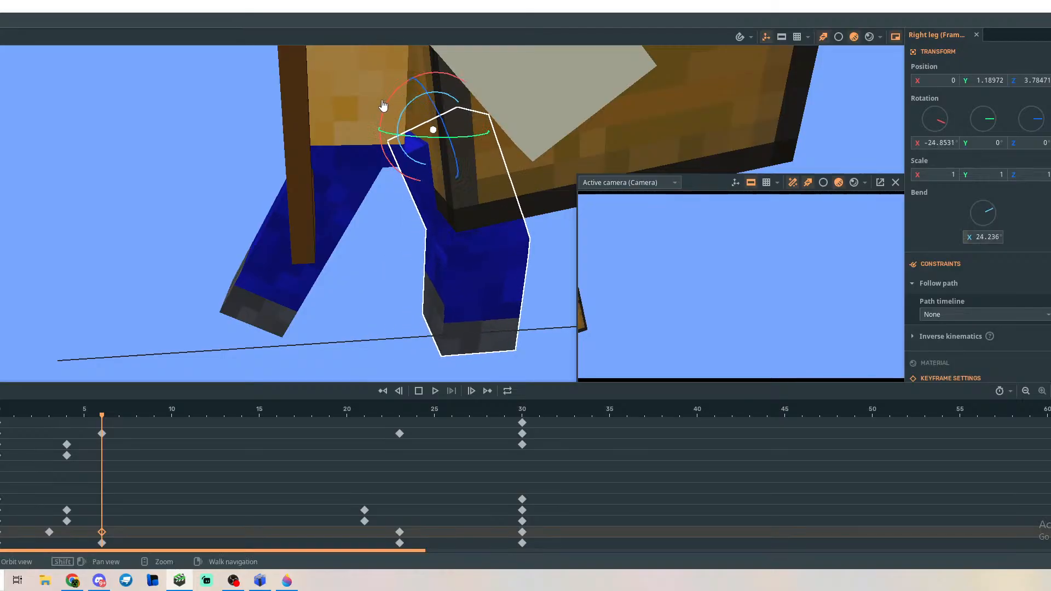
# Bend the right leg to about X 29.5° at frame 3 and scrub back to the start.
pyautogui.click(48, 532)
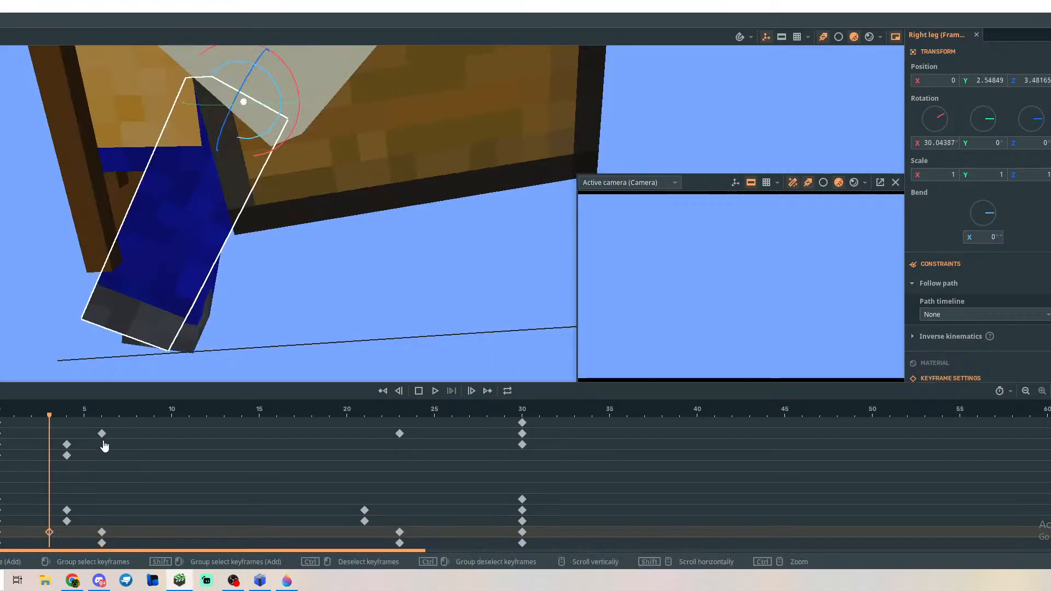
pyautogui.moveTo(228, 73); pyautogui.dragTo(242, 79)
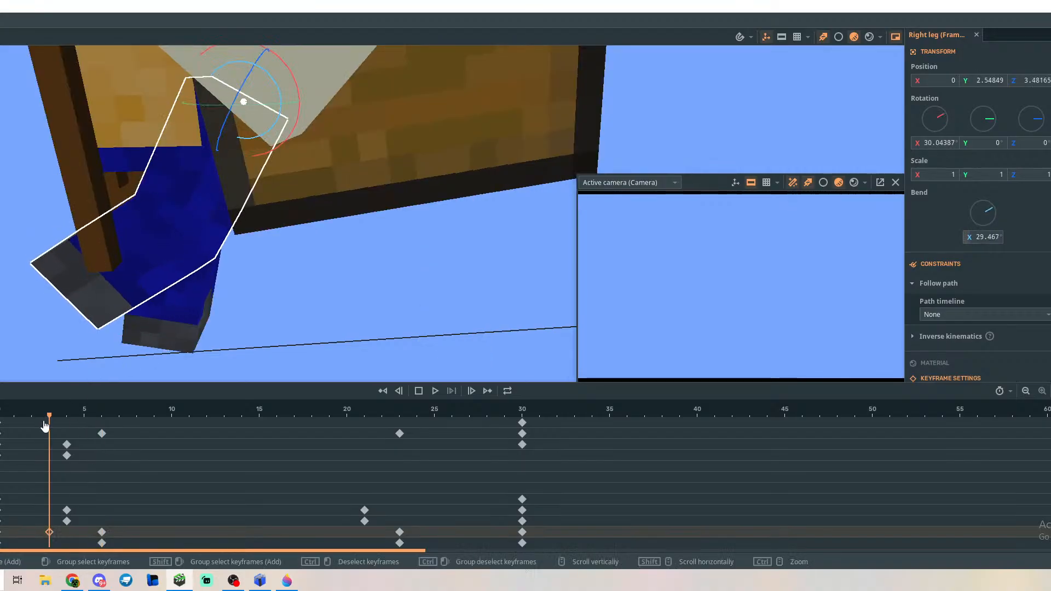
pyautogui.moveTo(47, 416); pyautogui.dragTo(0, 434)
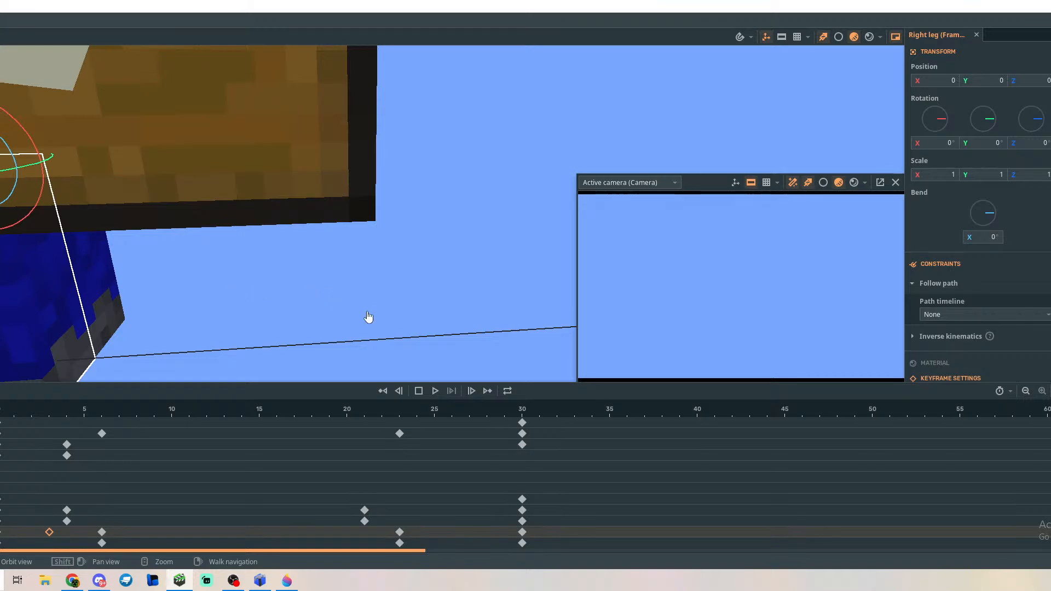
# At frame 6, set the right leg's rotation to about X -6.6° and its bend to about X -12.2°.
pyautogui.moveTo(334, 312); pyautogui.dragTo(108, 471, button='right')
pyautogui.press('s')
pyautogui.press('w')
pyautogui.press('a')
pyautogui.press('d')
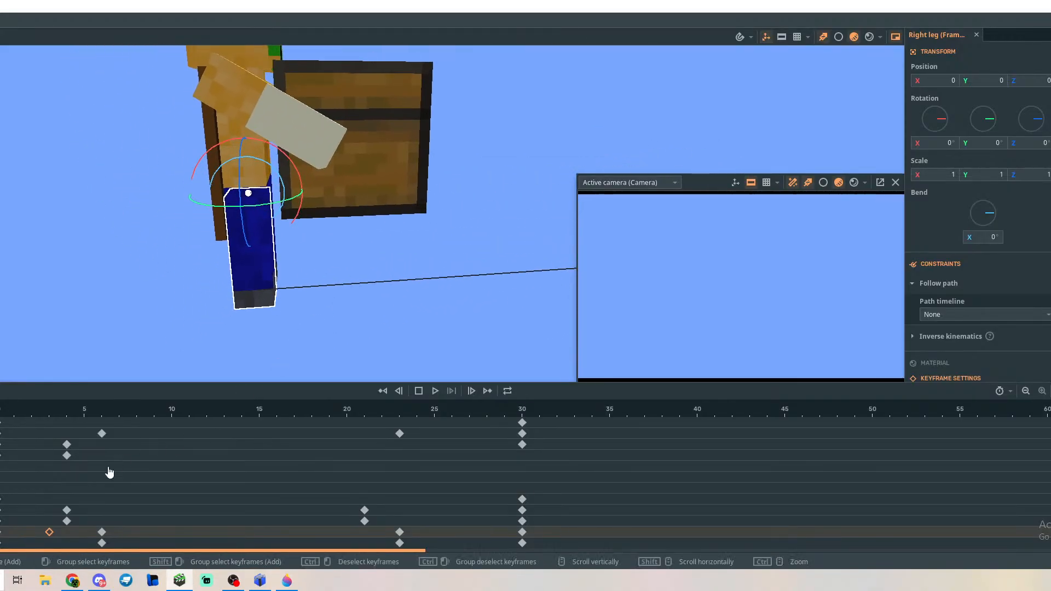
pyautogui.click(102, 533)
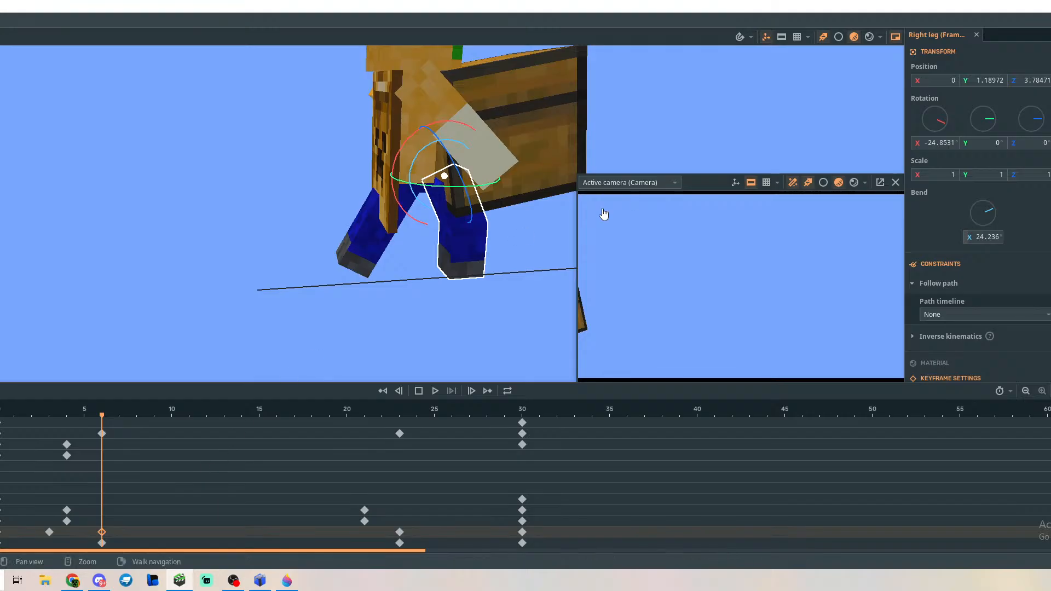
pyautogui.scroll(5, 425, 268)
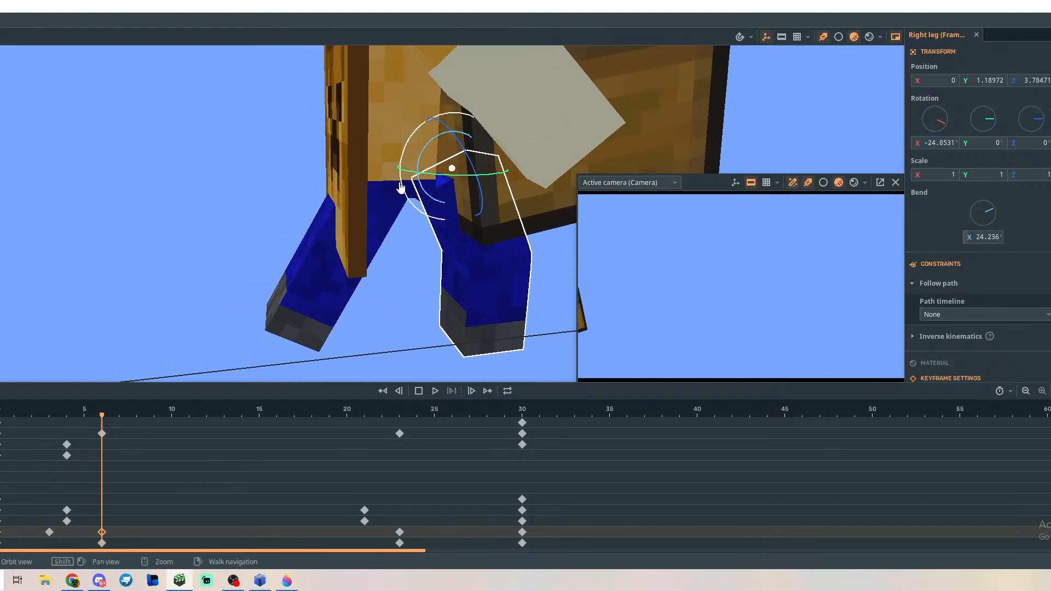
pyautogui.moveTo(422, 189); pyautogui.dragTo(417, 140)
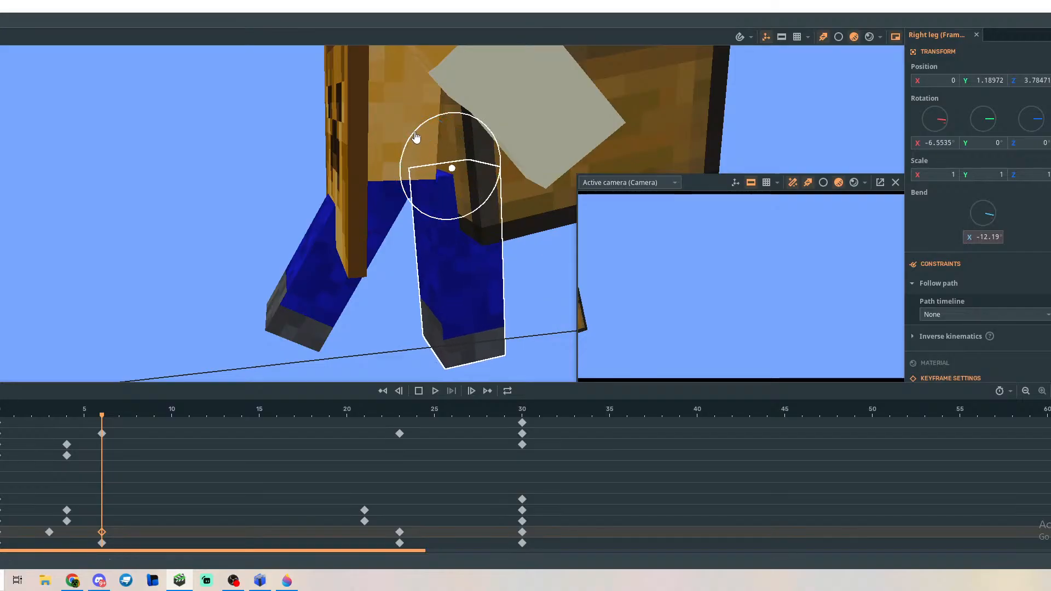
# At frame 3, swing the bent right leg forward in front of the body, clear the selection, and select the whole character.
pyautogui.moveTo(101, 422); pyautogui.dragTo(49, 447)
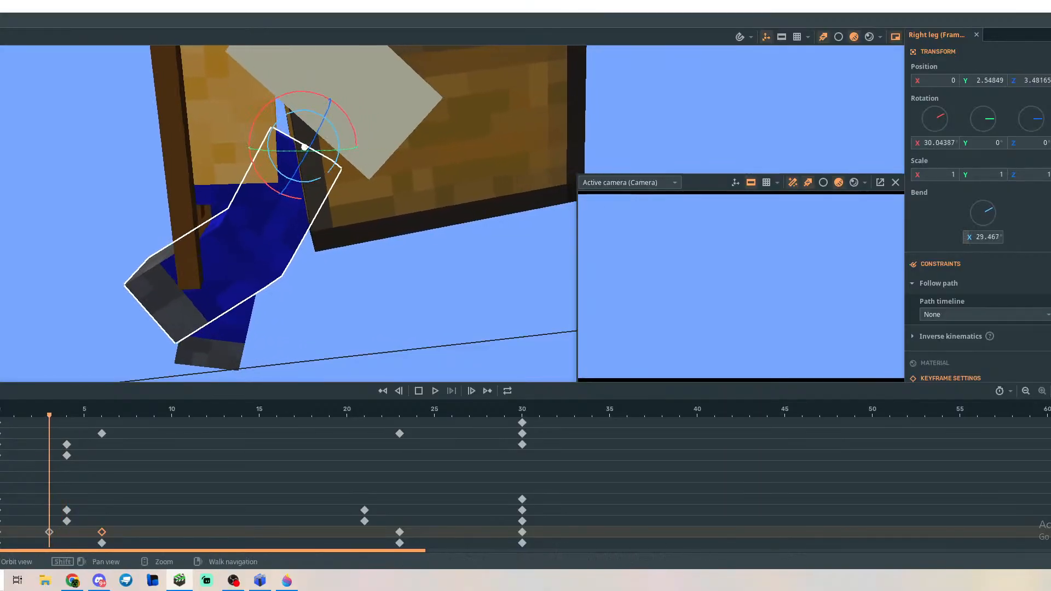
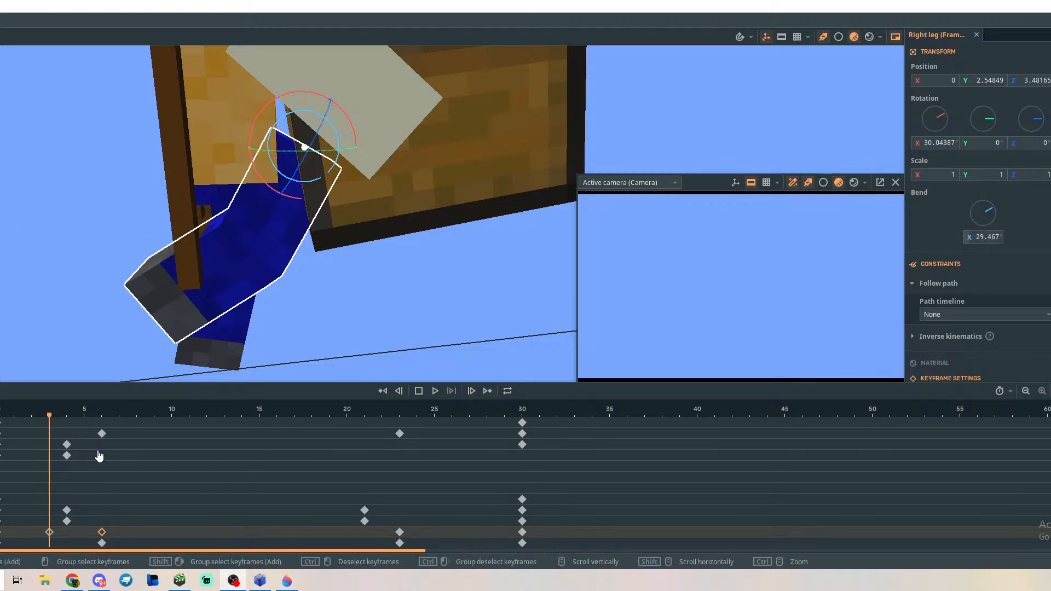
pyautogui.moveTo(53, 428); pyautogui.dragTo(50, 462)
pyautogui.moveTo(294, 125); pyautogui.dragTo(178, 156)
pyautogui.press('Escape')
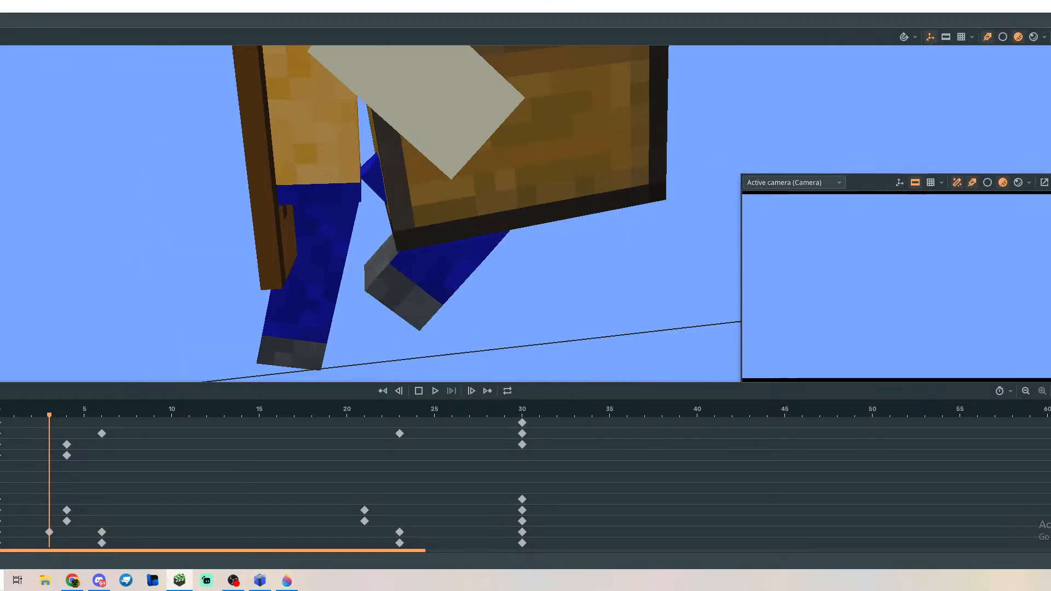
pyautogui.click(416, 277)
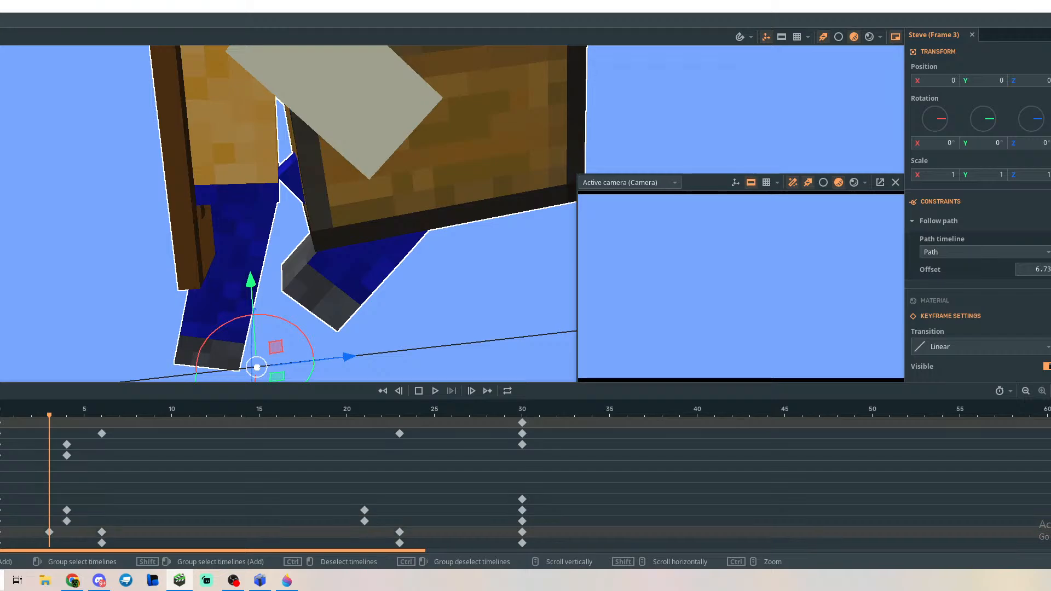
pyautogui.click(49, 533)
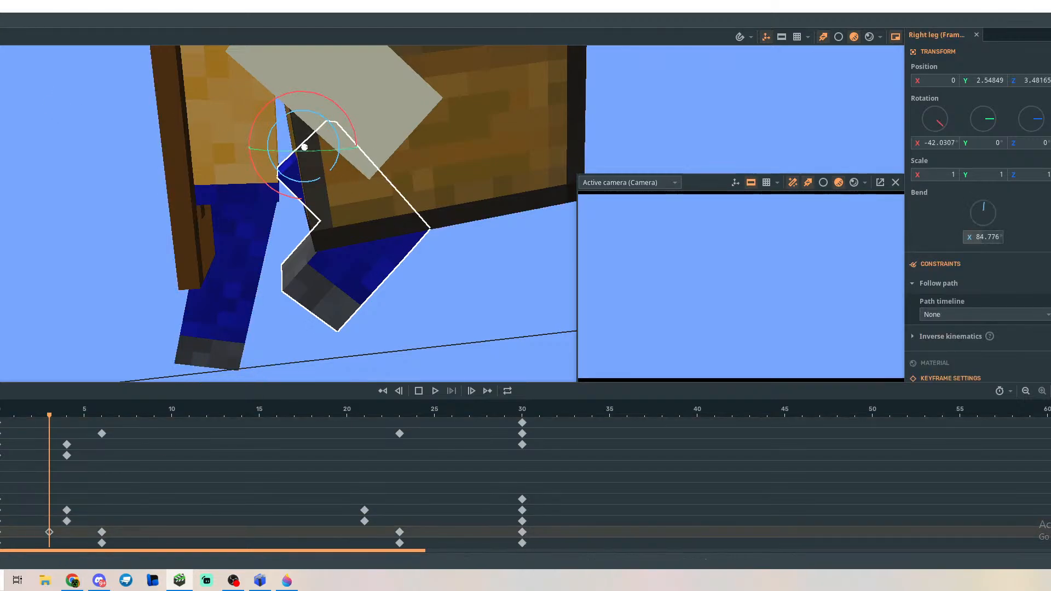
pyautogui.moveTo(229, 151); pyautogui.dragTo(159, 150)
pyautogui.moveTo(247, 75); pyautogui.dragTo(244, 82)
pyautogui.moveTo(49, 420); pyautogui.dragTo(101, 426)
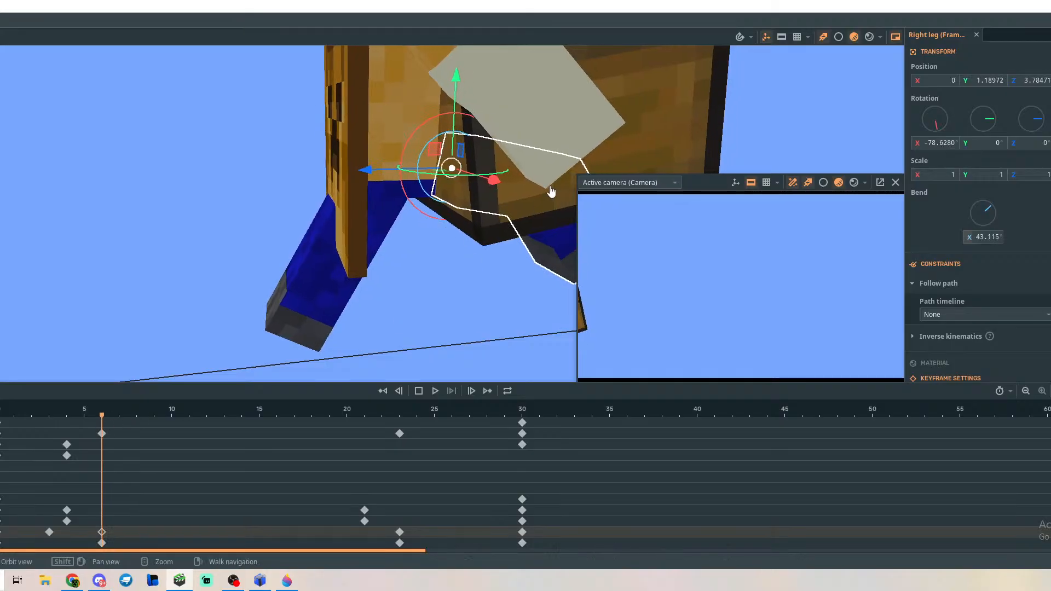
pyautogui.click(449, 252)
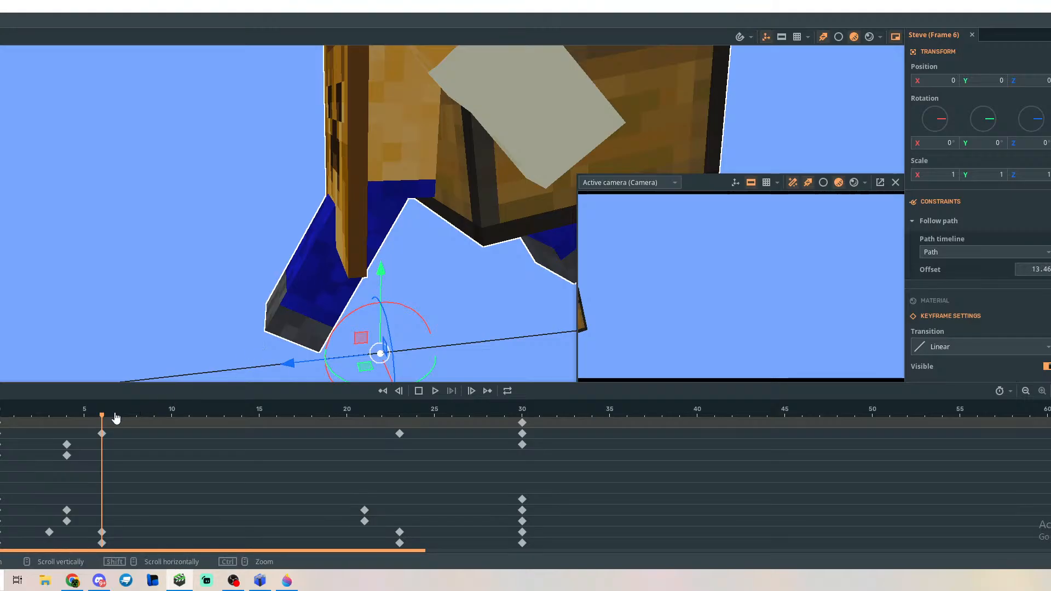
pyautogui.moveTo(104, 420); pyautogui.dragTo(54, 467)
# At frame 3, set the right leg's rotation to about X -57.4°, bend to about X 71.7° and position to about Y 1.17, Z 0.19.
pyautogui.click(50, 535)
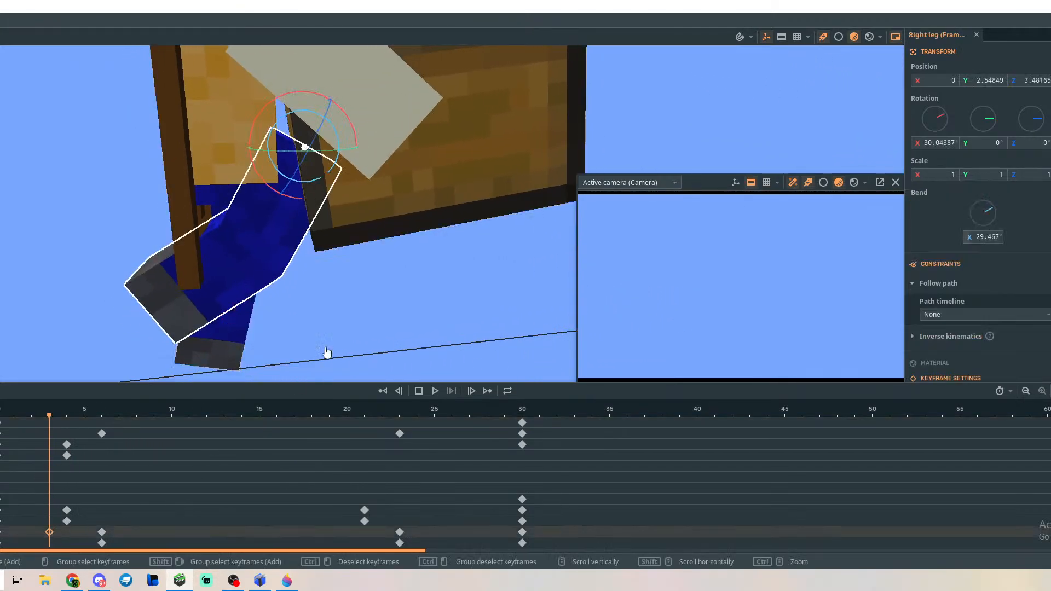
pyautogui.moveTo(289, 120); pyautogui.dragTo(193, 154)
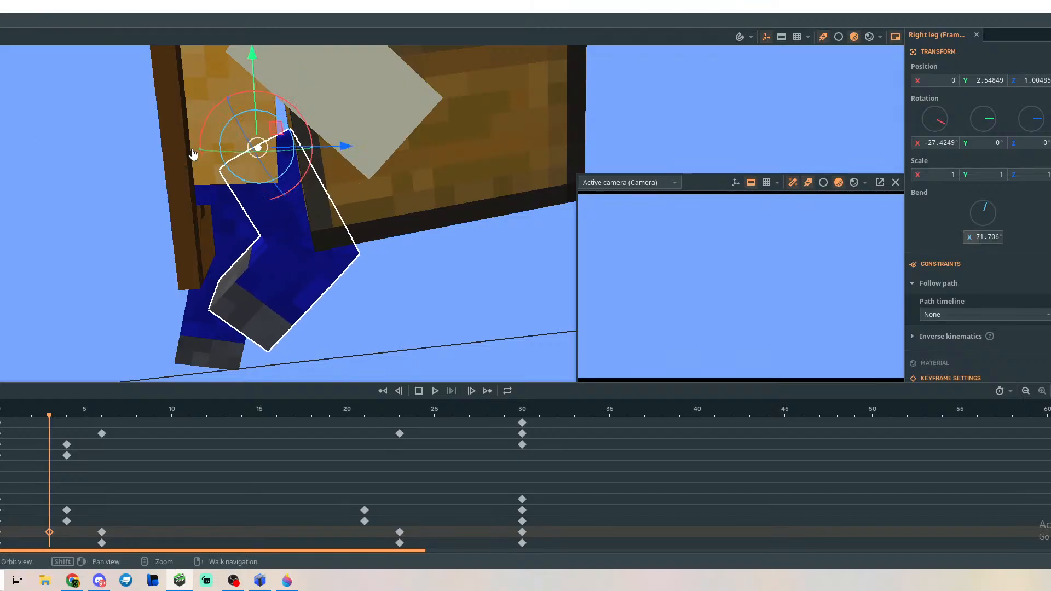
pyautogui.moveTo(249, 83); pyautogui.dragTo(327, 184)
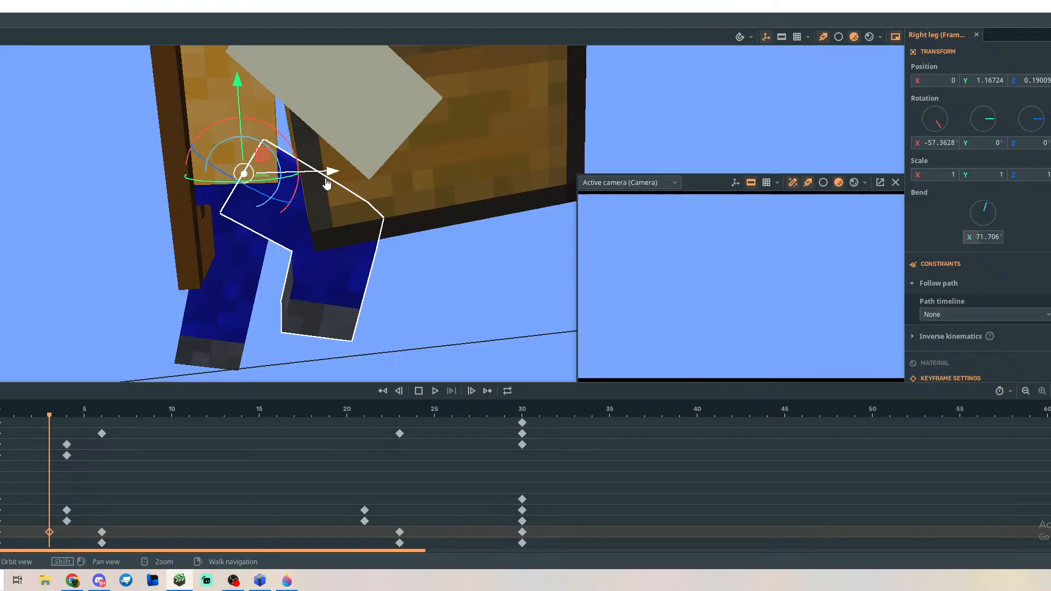
# Play back the walk twice from the early frames to review the new frame 3 leg pose.
pyautogui.press('space')
pyautogui.press('space')
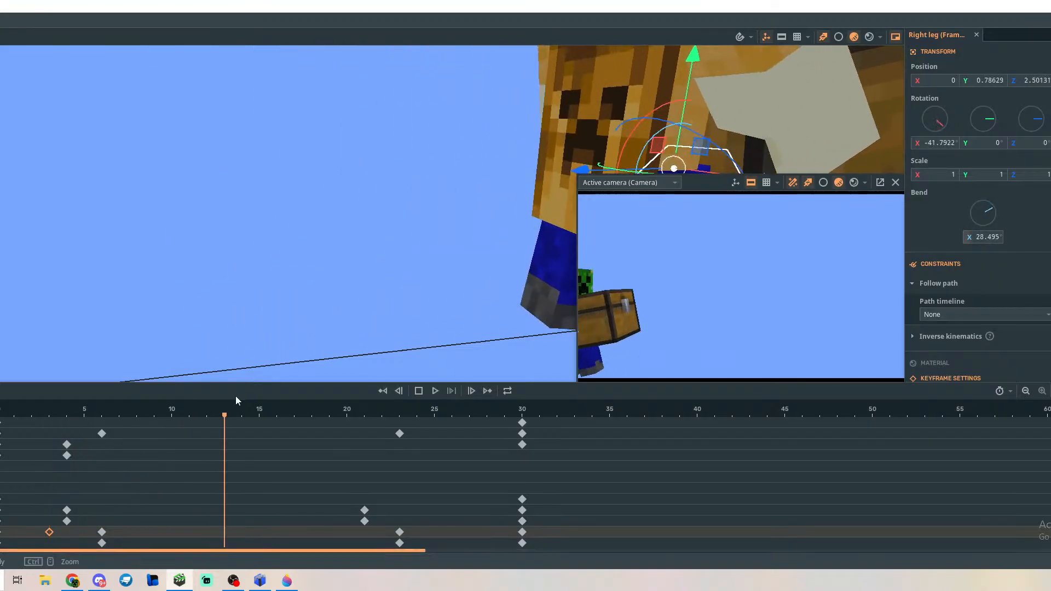
pyautogui.moveTo(229, 419); pyautogui.dragTo(60, 419)
pyautogui.press('space')
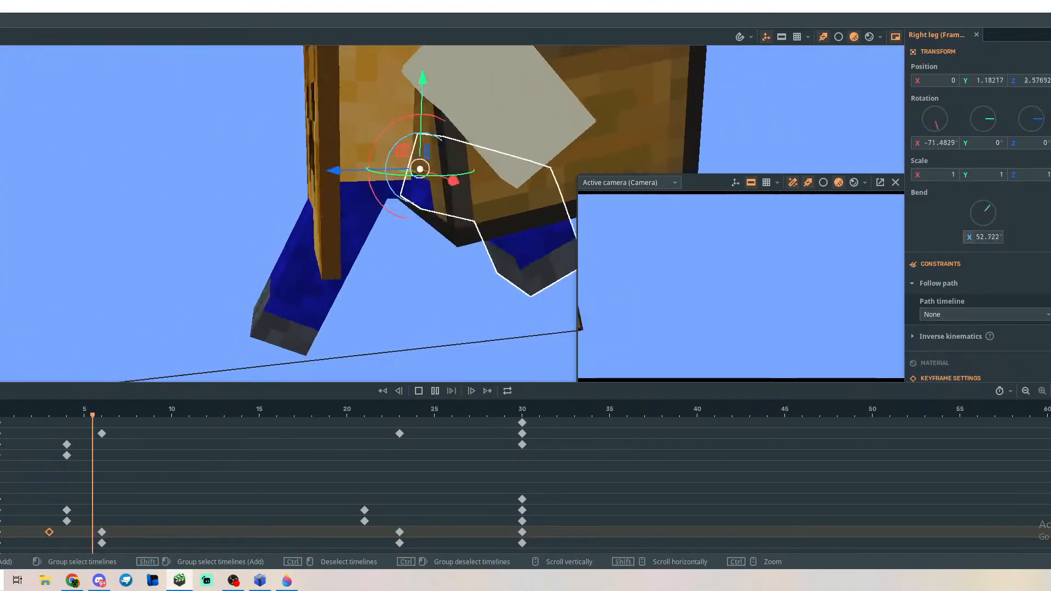
# At frame 6, set the right leg's rotation to about X -10.2°, bend to about X -62.8° and position to about Y 1.45, Z 2.23.
pyautogui.moveTo(154, 418); pyautogui.dragTo(102, 432)
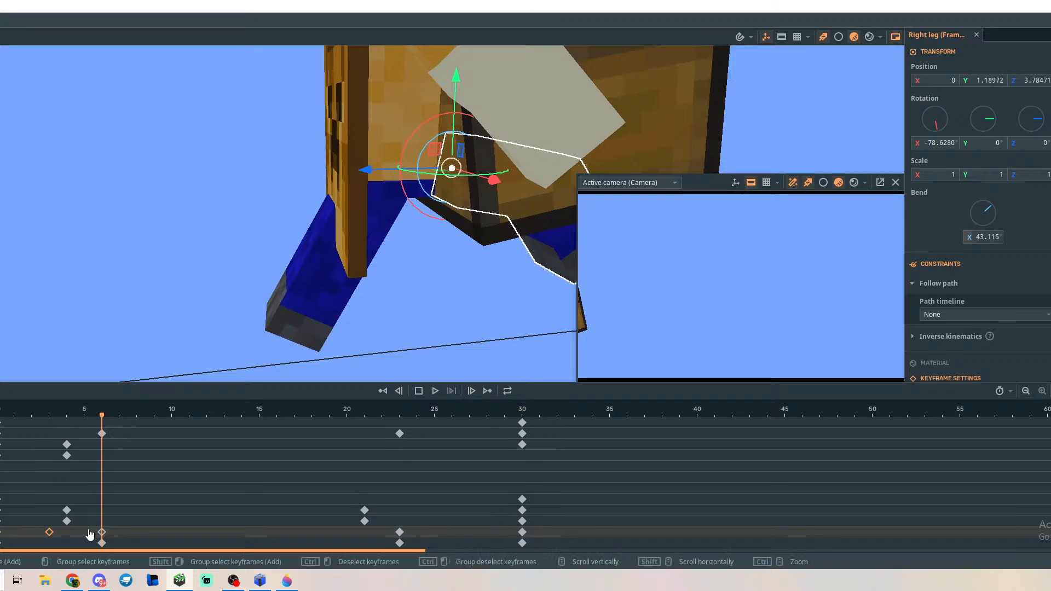
pyautogui.moveTo(420, 251); pyautogui.dragTo(420, 252, button='right')
pyautogui.press('d')
pyautogui.moveTo(356, 135); pyautogui.dragTo(401, 175)
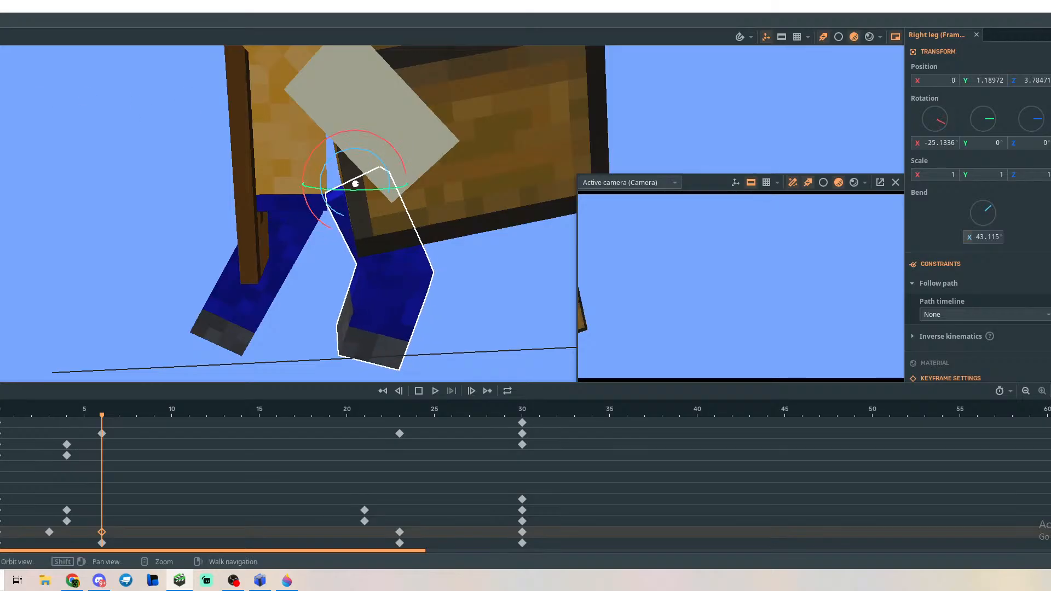
pyautogui.click(0, 206)
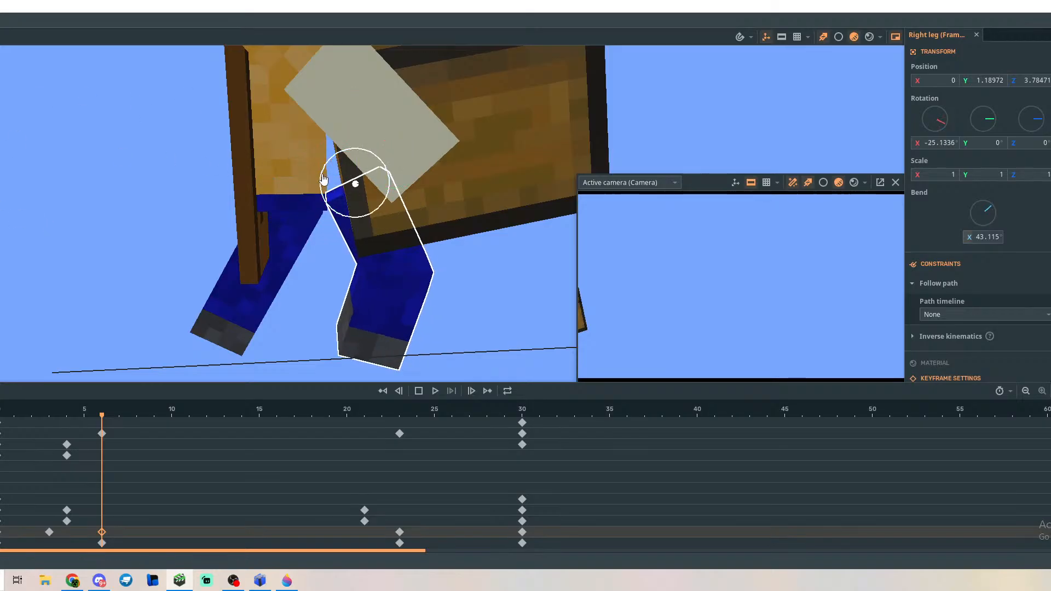
pyautogui.moveTo(331, 174); pyautogui.dragTo(264, 186)
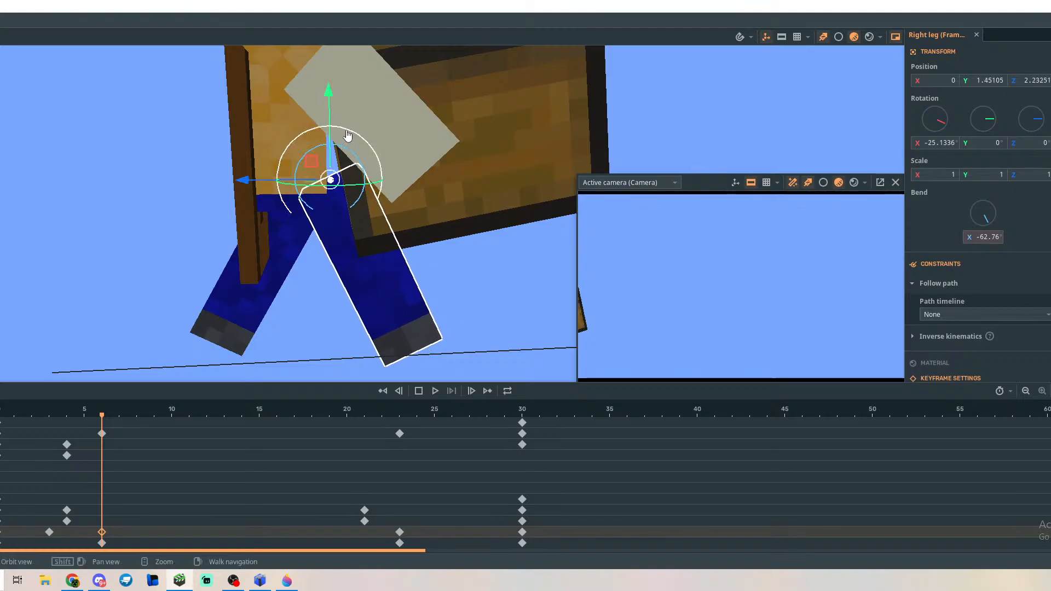
pyautogui.moveTo(347, 132); pyautogui.dragTo(362, 141)
# Scrub through the opening frames up to frame 10 to review the right leg's motion from another angle.
pyautogui.moveTo(408, 262)
pyautogui.mouseDown(button='right')
pyautogui.moveTo(405, 274)
pyautogui.moveTo(424, 270)
pyautogui.moveTo(400, 278)
pyautogui.mouseUp(button='right')
pyautogui.press('a')
pyautogui.press('d')
pyautogui.press('w')
pyautogui.press('s')
pyautogui.press('w')
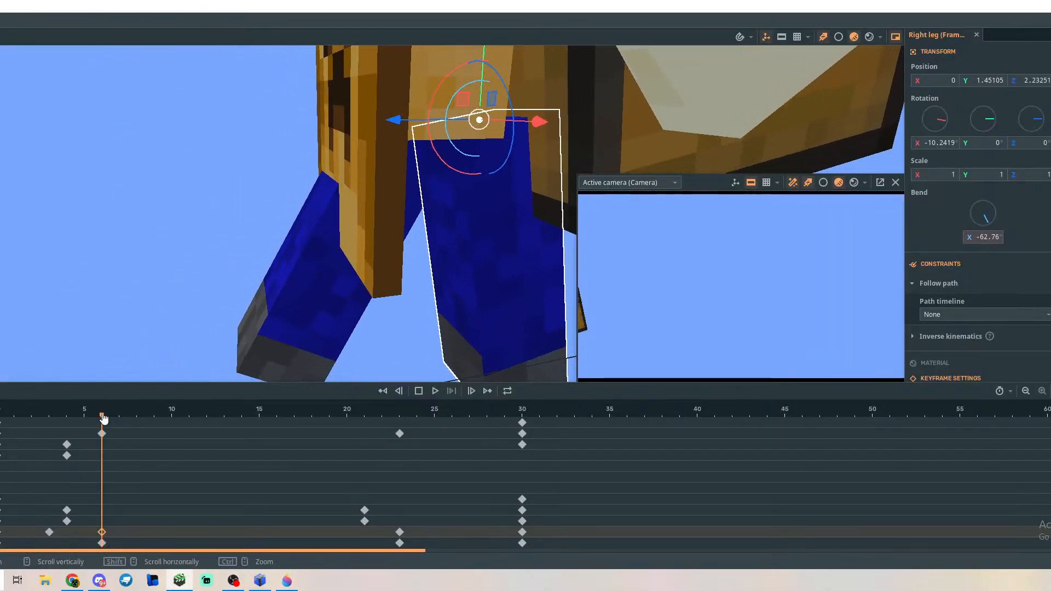
pyautogui.moveTo(103, 418); pyautogui.dragTo(0, 426)
pyautogui.moveTo(172, 340); pyautogui.dragTo(158, 339, button='right')
pyautogui.press('s')
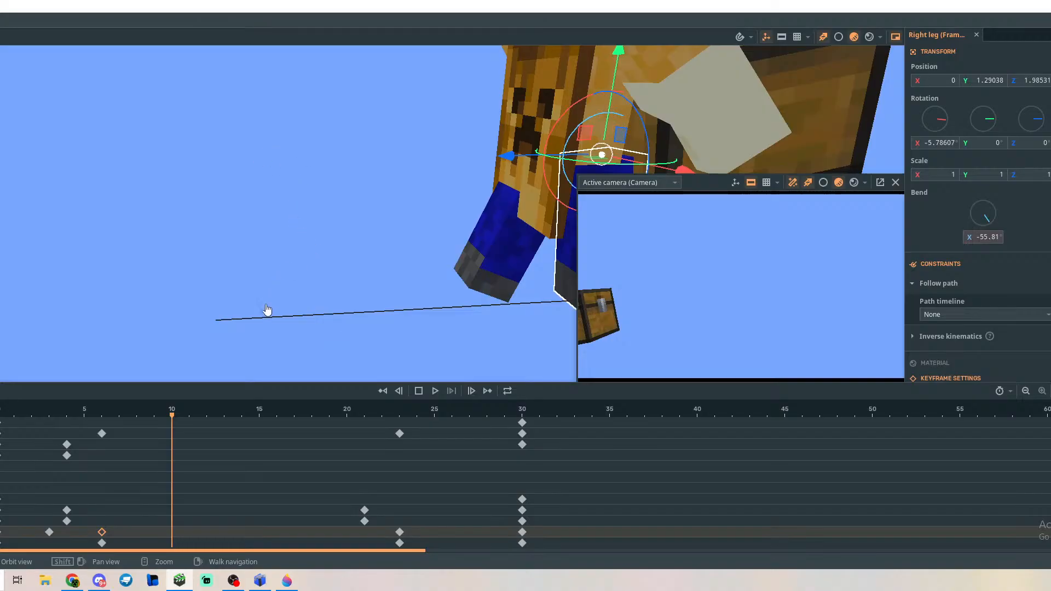
# Delete the walking path, play back the animation without it and return to the start.
pyautogui.scroll(-3, 134, 435)
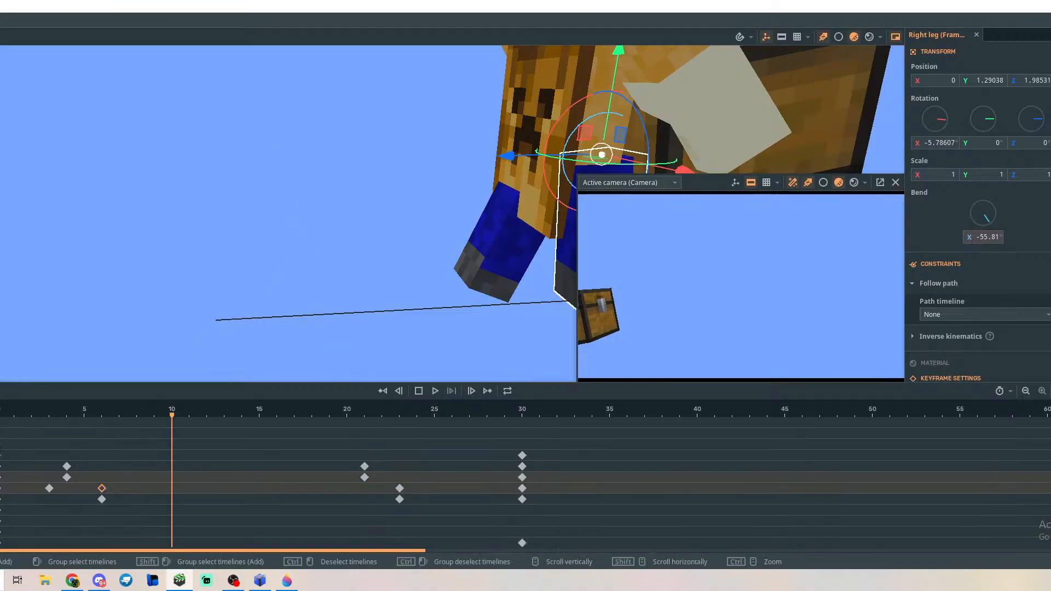
pyautogui.click(2, 510)
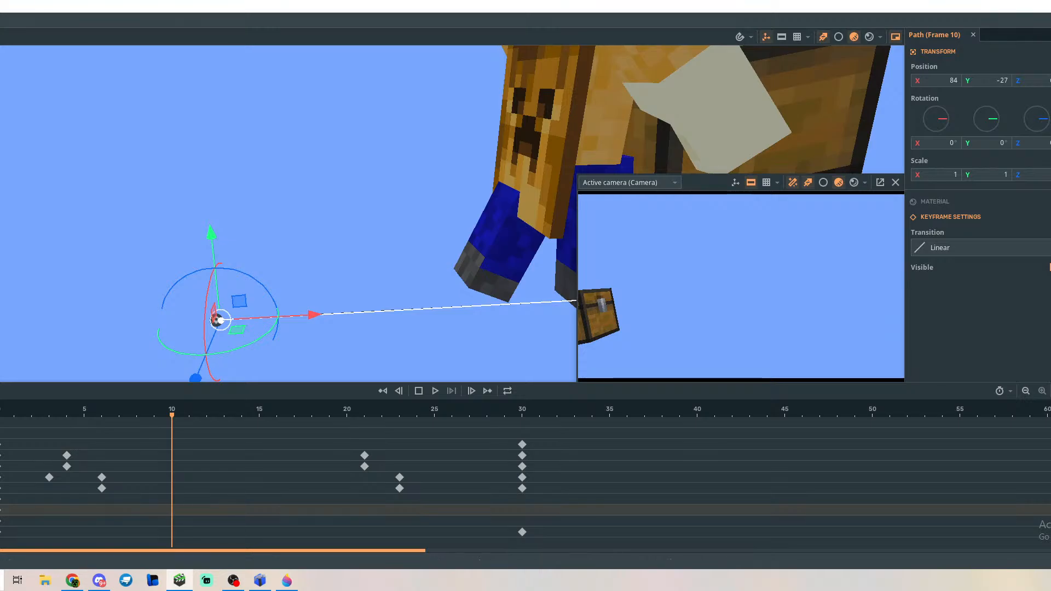
pyautogui.press('Delete')
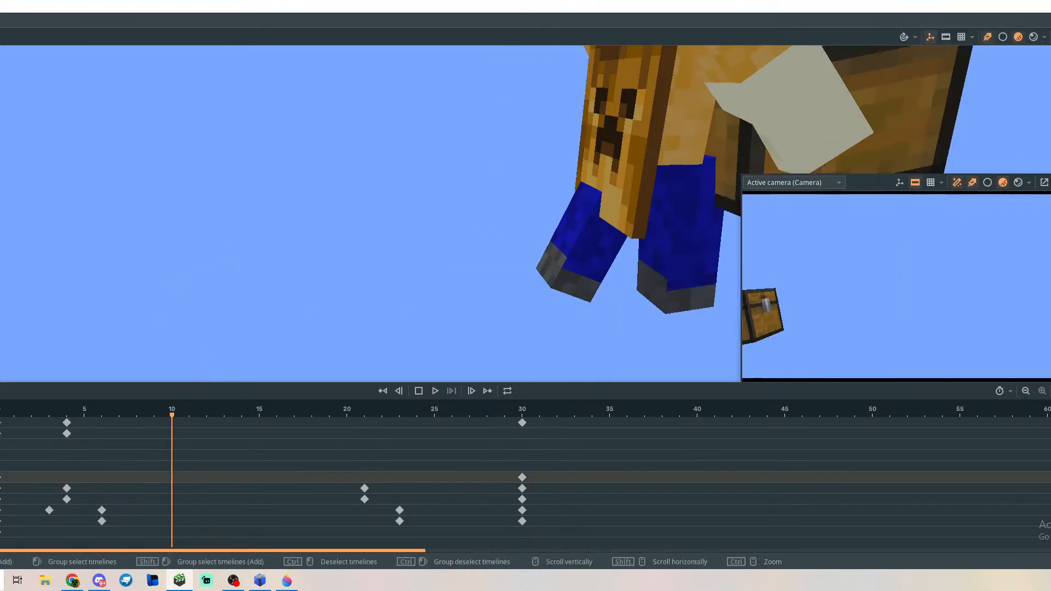
pyautogui.moveTo(172, 420); pyautogui.dragTo(6, 426)
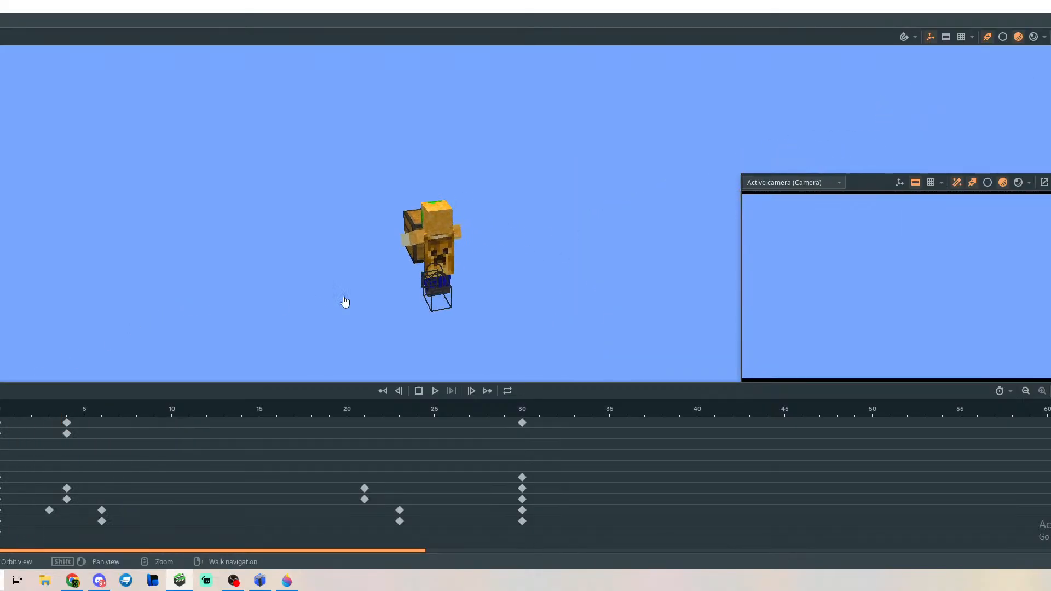
pyautogui.press('space')
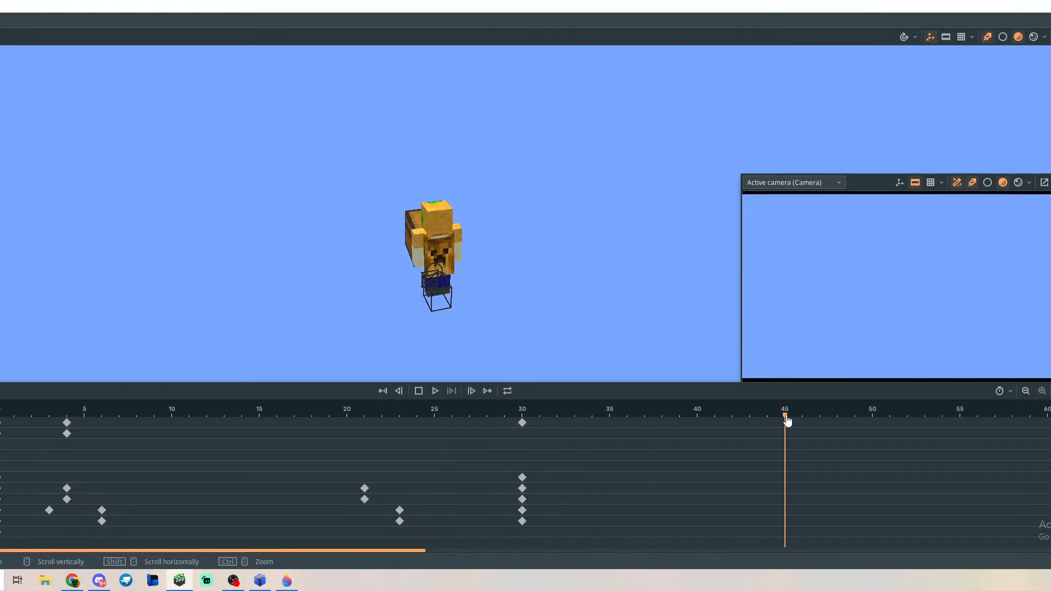
pyautogui.moveTo(787, 422); pyautogui.dragTo(1, 438)
# At frame 0, move the whole character to about X 57.3 and turn it around its vertical axis.
pyautogui.scroll(1, 1, 433)
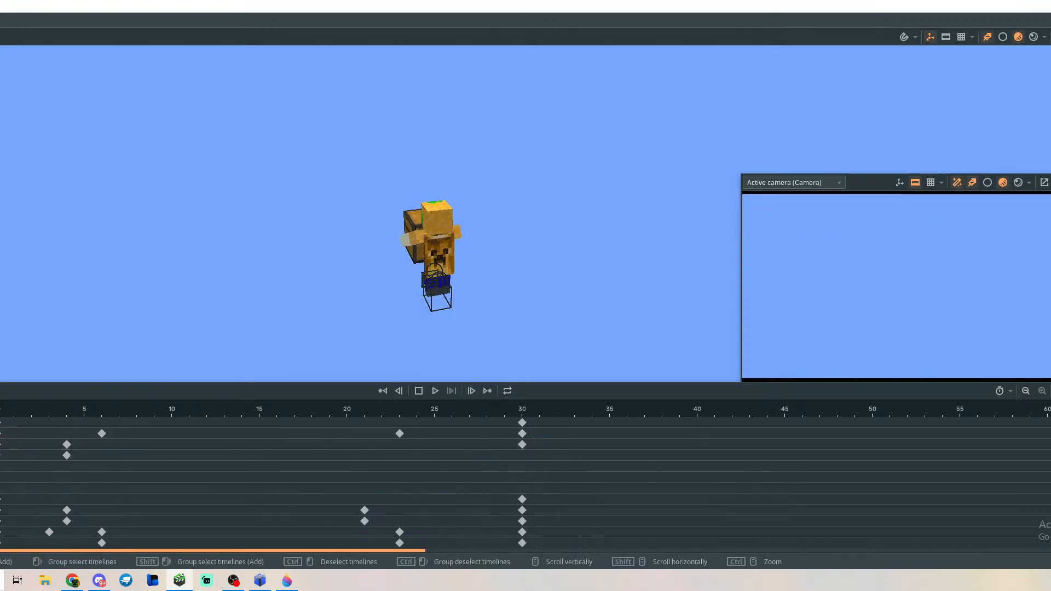
pyautogui.click(1, 423)
pyautogui.moveTo(392, 281); pyautogui.dragTo(378, 307, button='right')
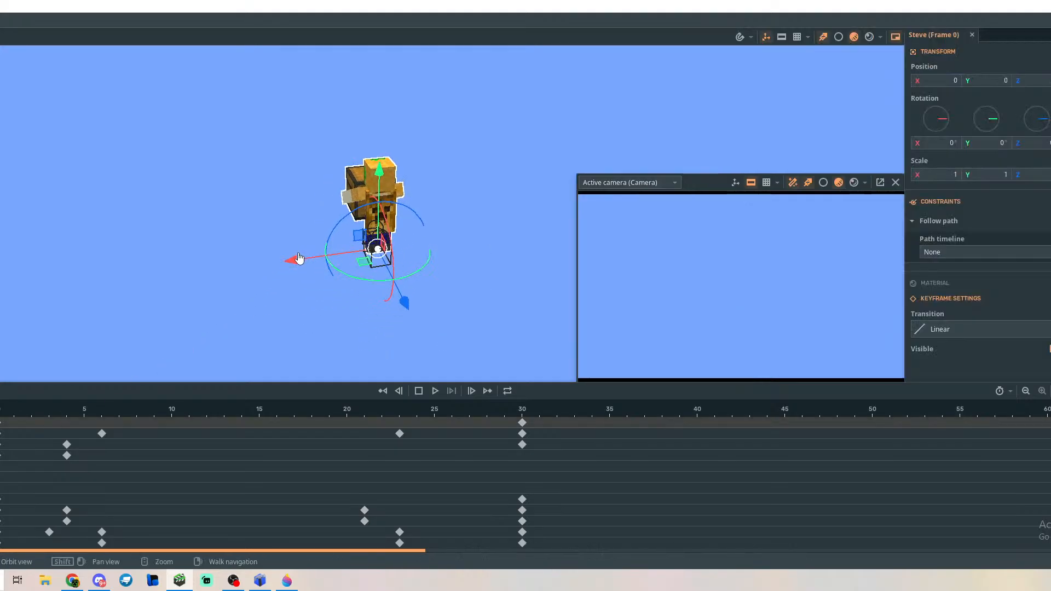
pyautogui.moveTo(298, 262); pyautogui.dragTo(103, 279)
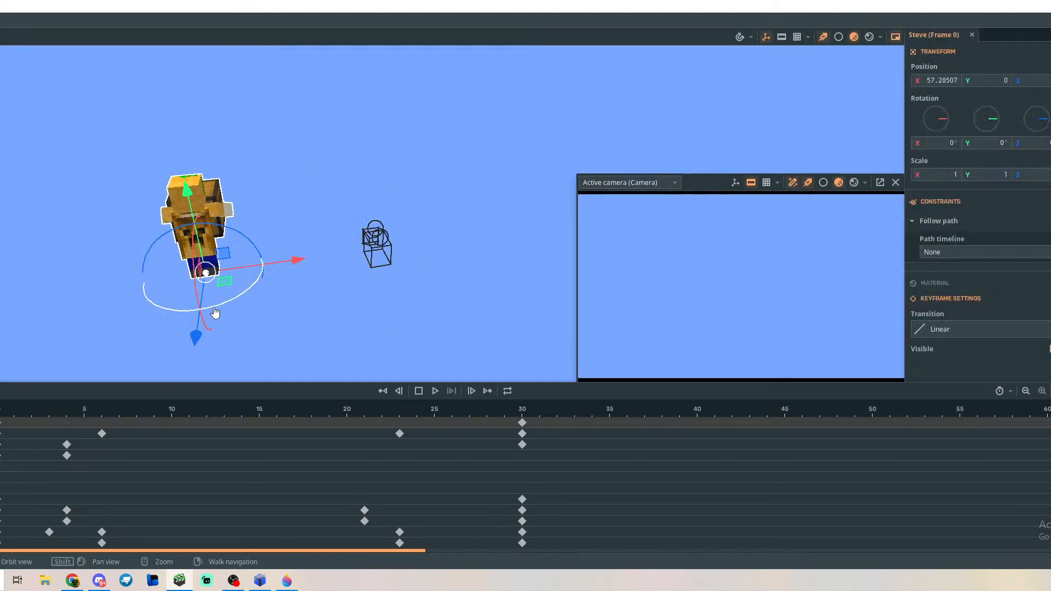
pyautogui.moveTo(214, 313); pyautogui.dragTo(219, 277)
pyautogui.moveTo(338, 274); pyautogui.dragTo(328, 279, button='right')
# Delete the whole character's keyframe at frame 30, play back the animation and return to the start.
pyautogui.press('space')
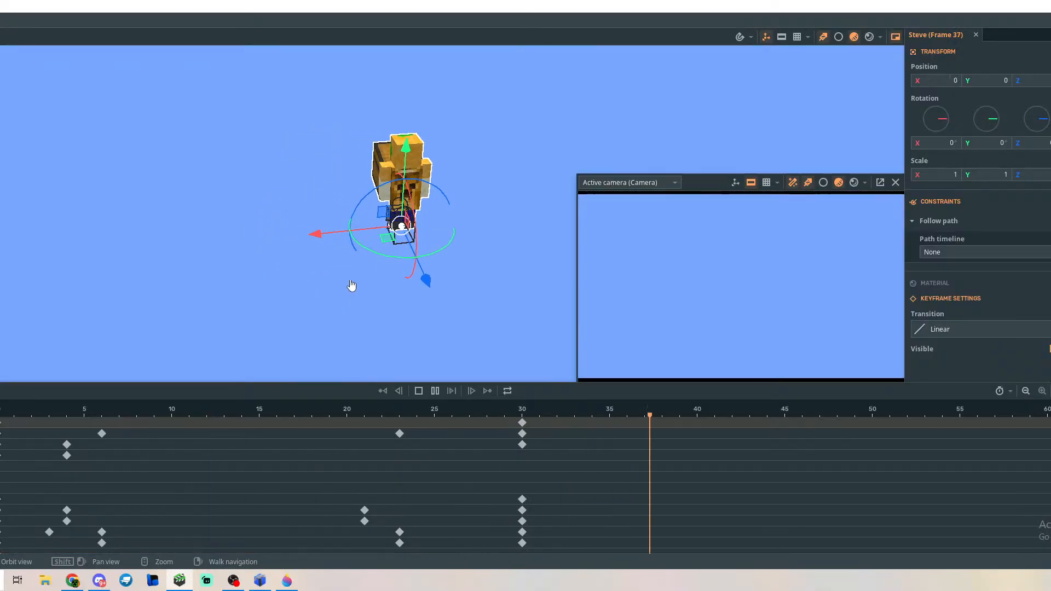
pyautogui.click(524, 424)
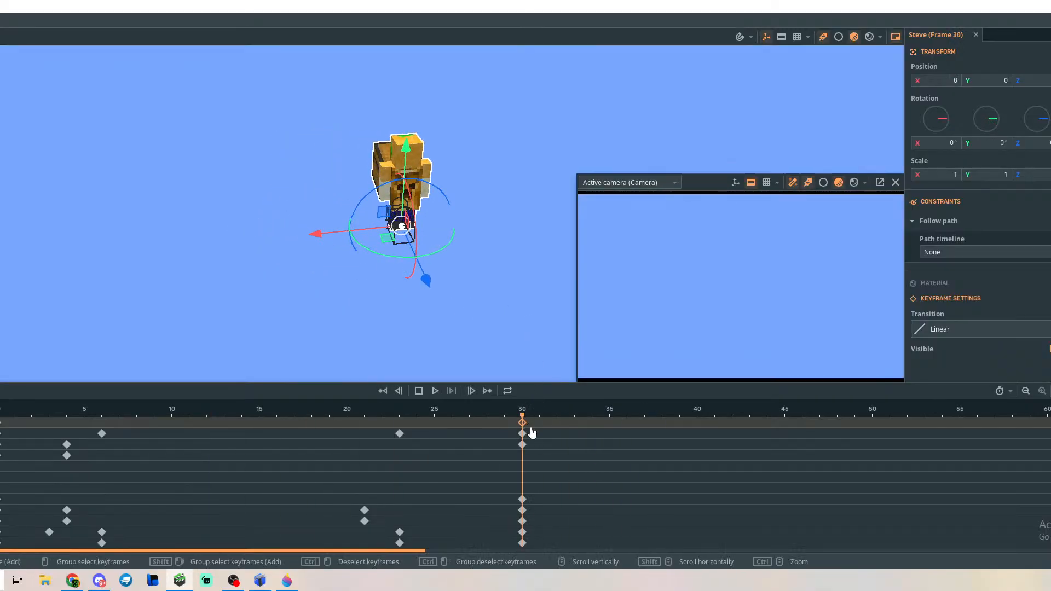
pyautogui.click(532, 433)
pyautogui.press('space')
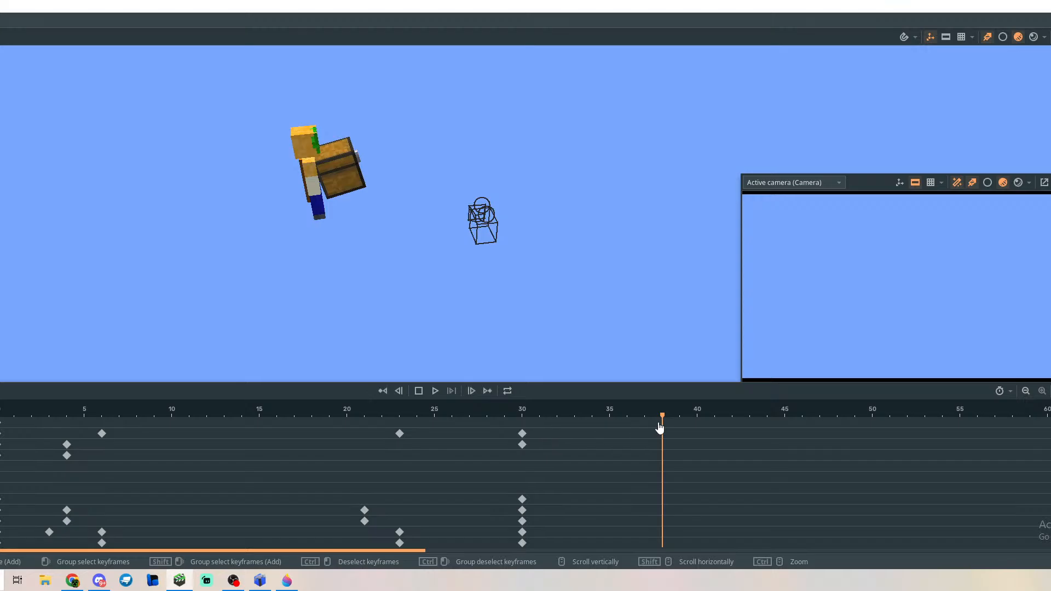
pyautogui.moveTo(667, 420); pyautogui.dragTo(8, 419)
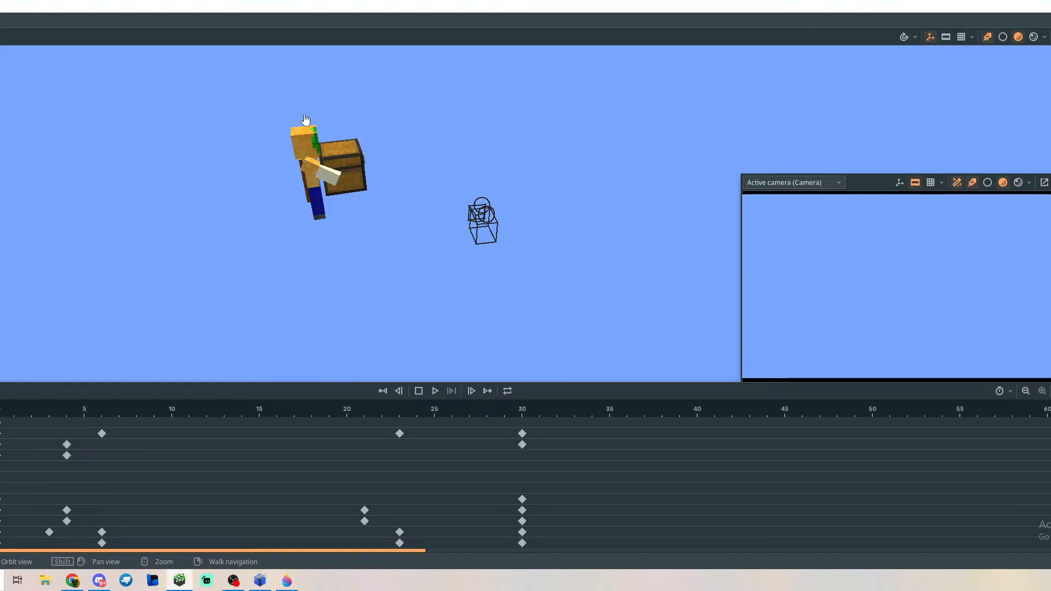
pyautogui.click(0, 60)
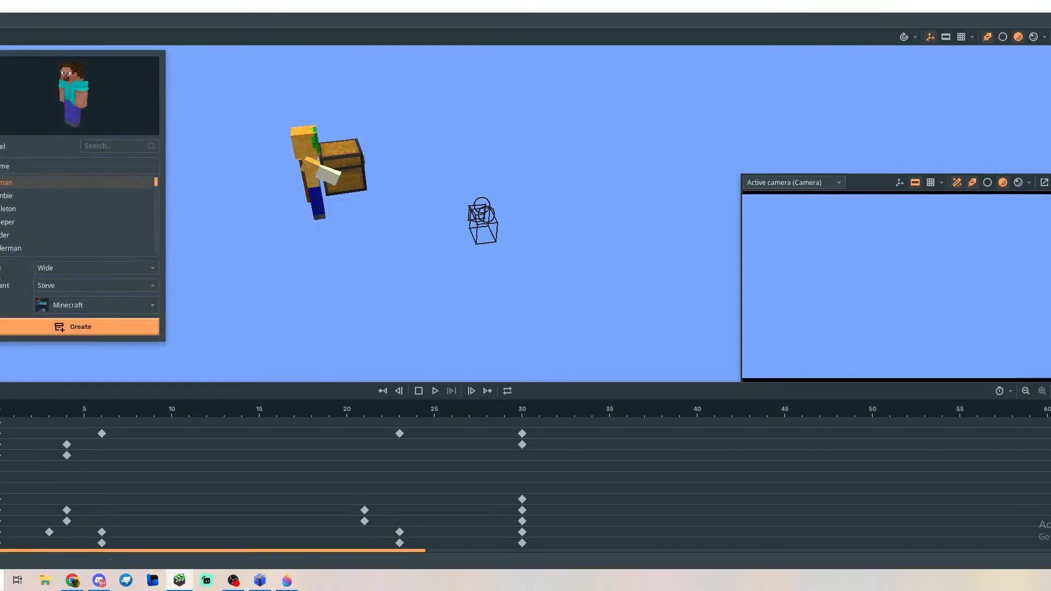
pyautogui.click(0, 189)
pyautogui.click(78, 149)
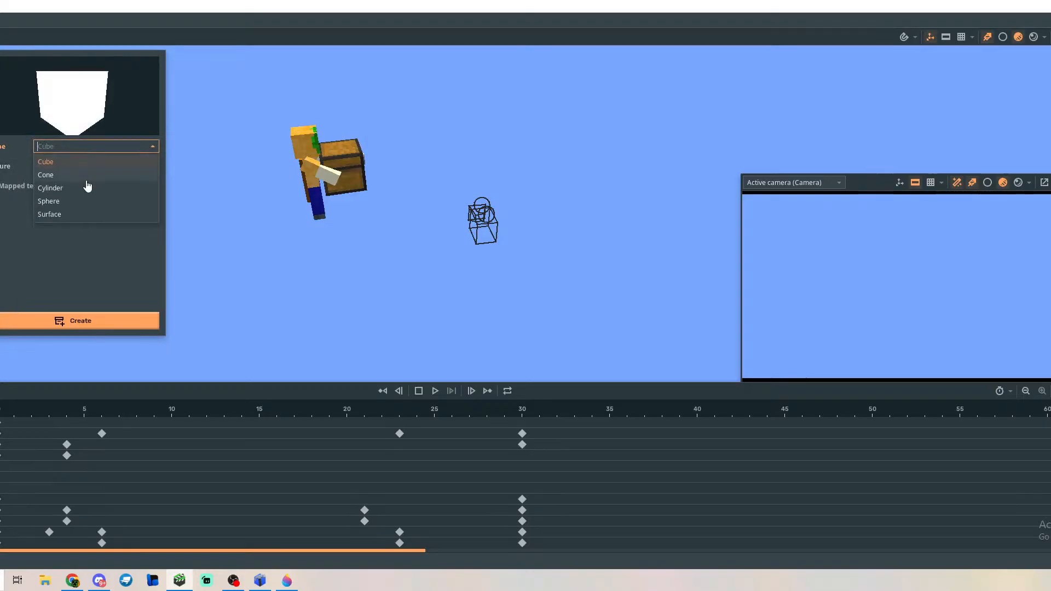
pyautogui.click(87, 215)
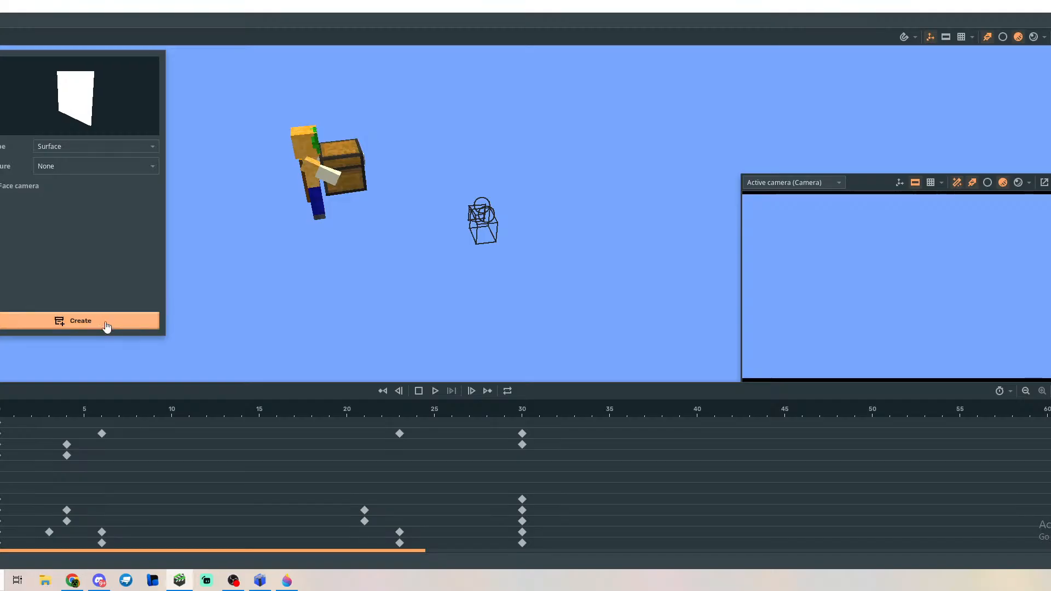
pyautogui.click(52, 171)
pyautogui.click(57, 165)
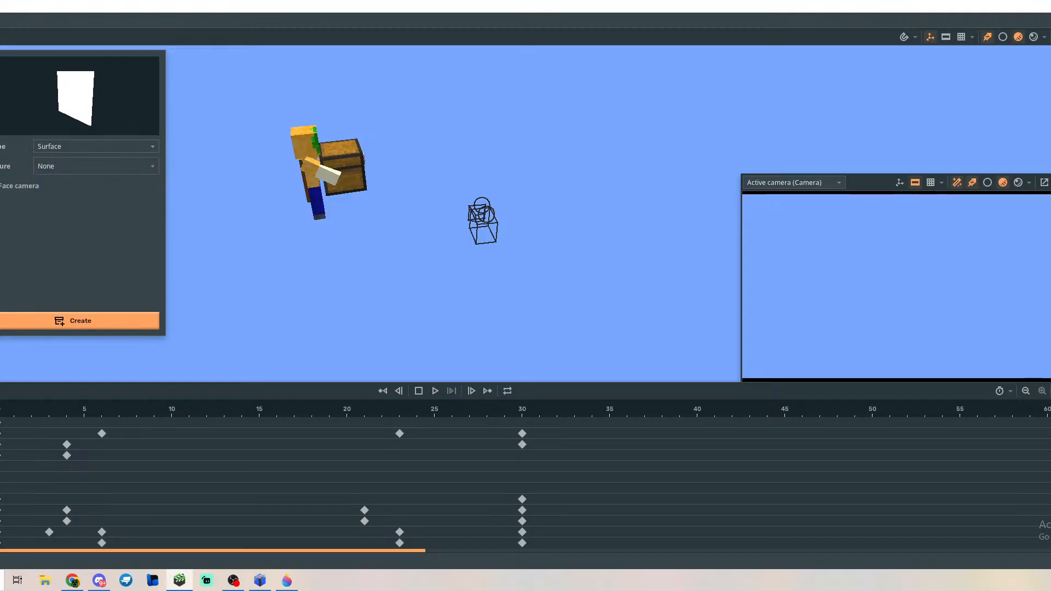
# Create a concrete block with its color set to red.
pyautogui.click(0, 111)
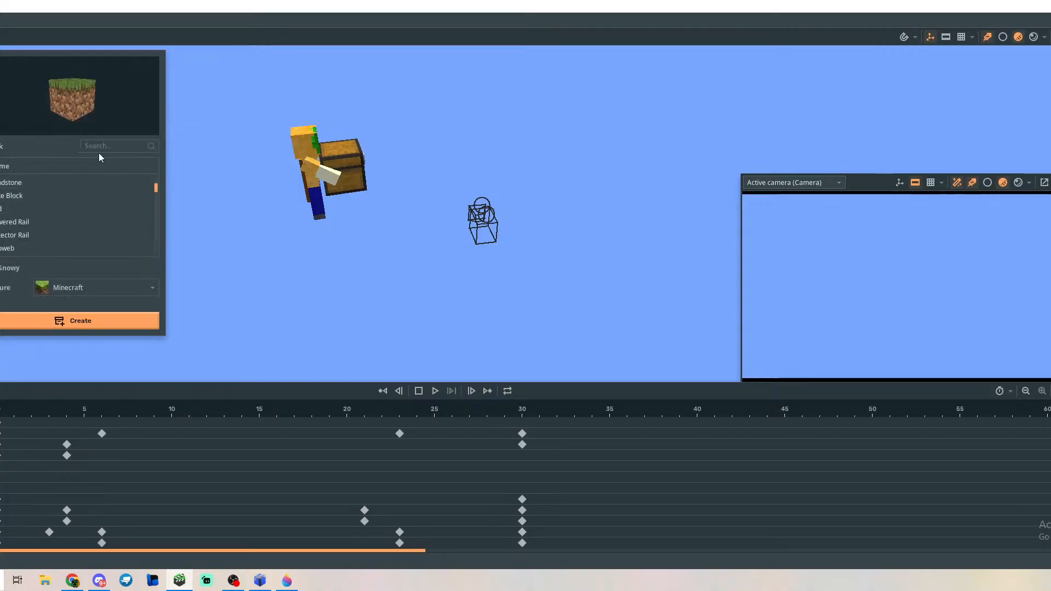
pyautogui.write('con')
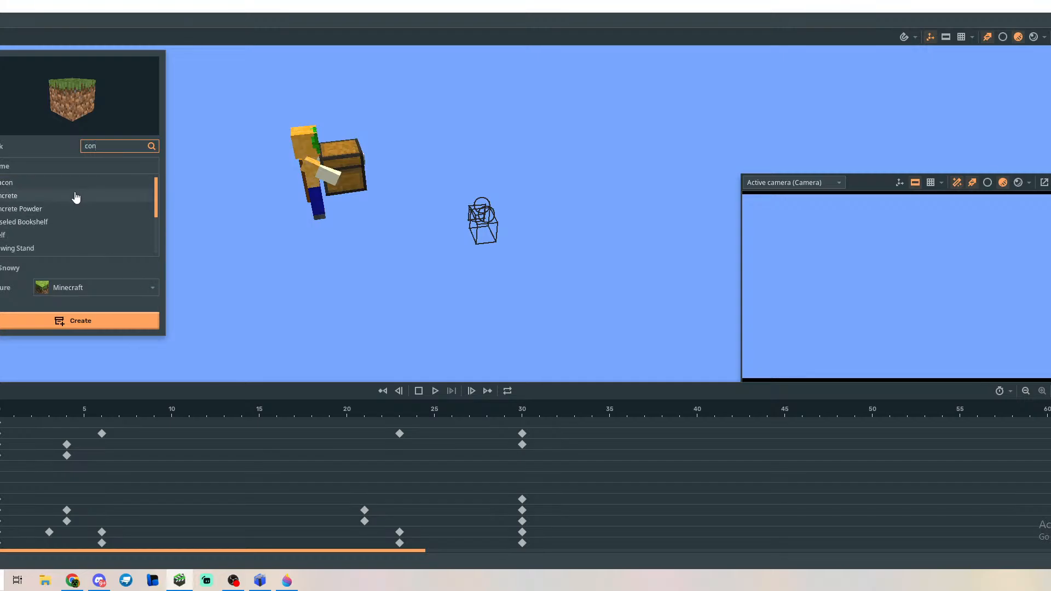
pyautogui.click(75, 196)
pyautogui.click(100, 267)
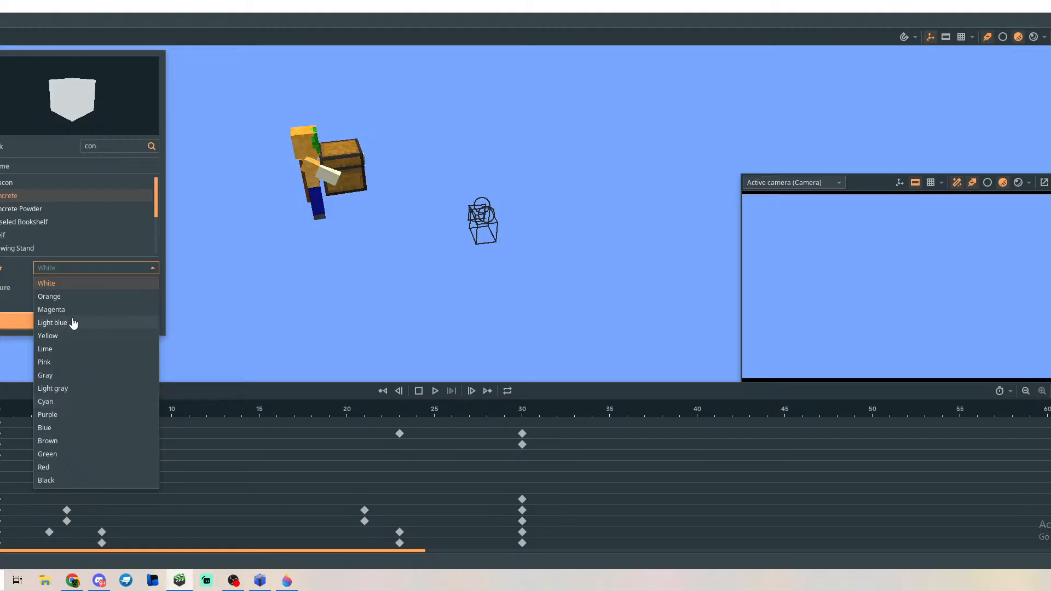
pyautogui.write('red')
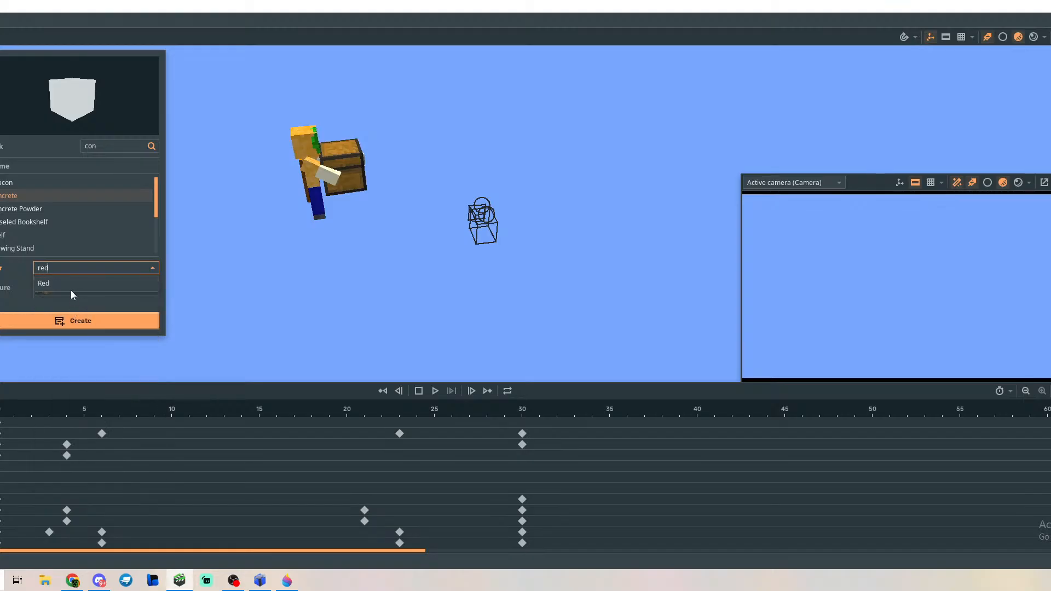
pyautogui.click(70, 287)
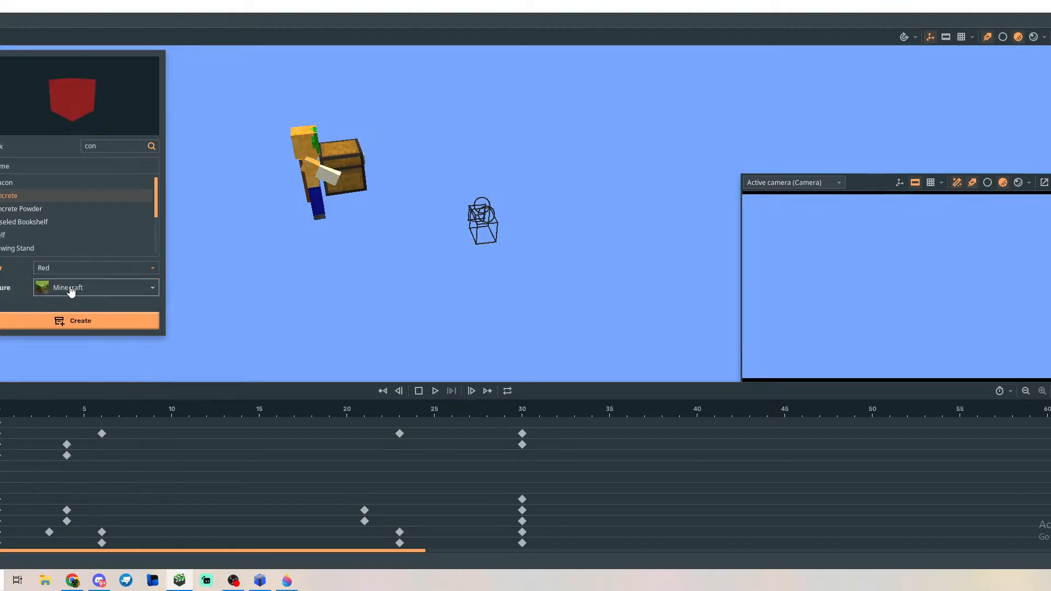
pyautogui.click(81, 324)
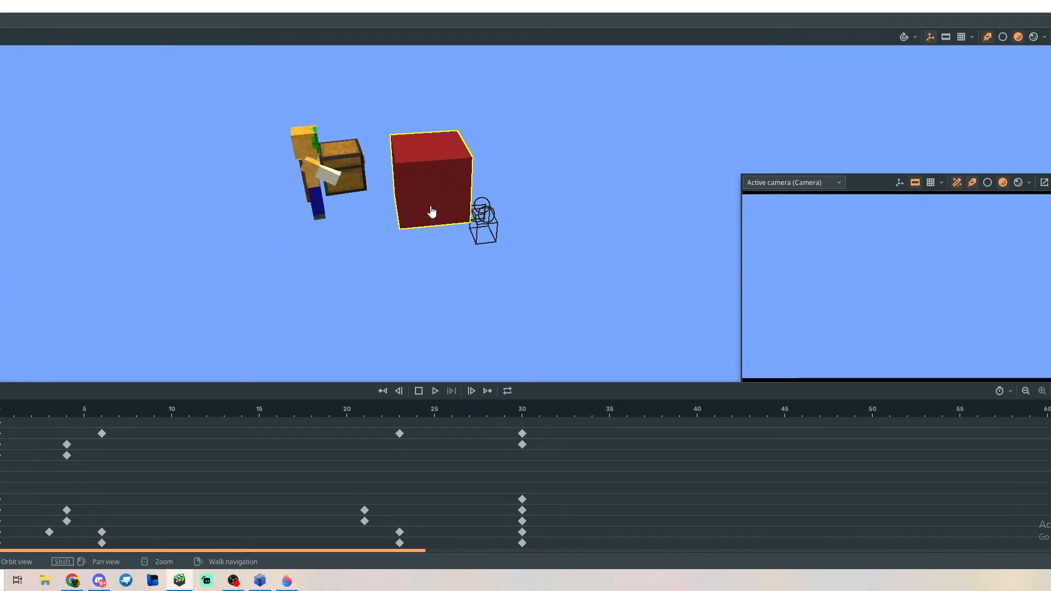
# Lower the red concrete block to about Y -26.6, below the camera.
pyautogui.moveTo(448, 239); pyautogui.dragTo(282, 221, button='right')
pyautogui.press('a')
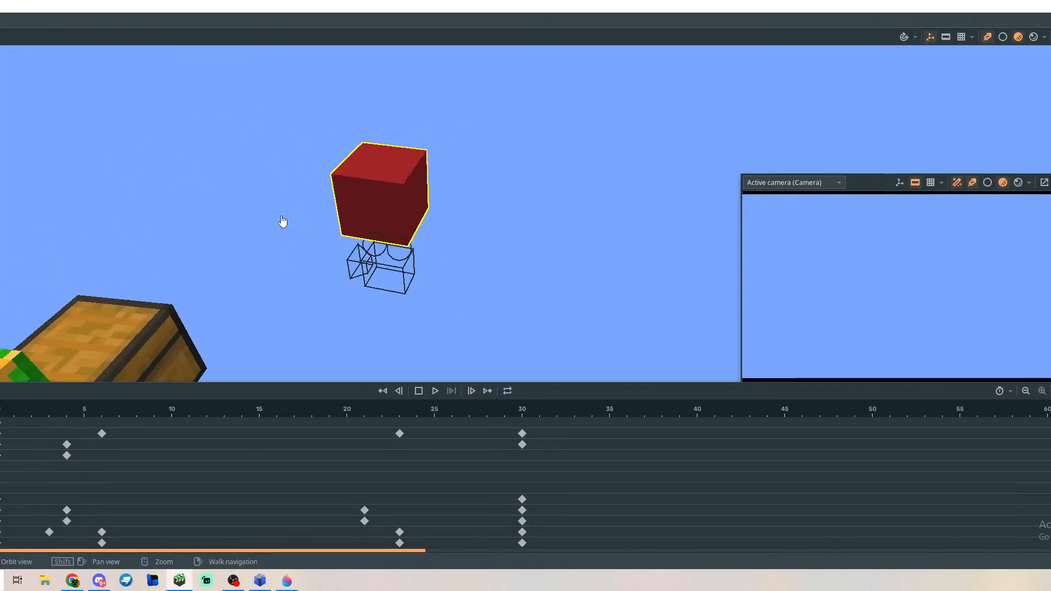
pyautogui.click(298, 264)
pyautogui.moveTo(431, 242); pyautogui.dragTo(431, 242, button='right')
pyautogui.press('d')
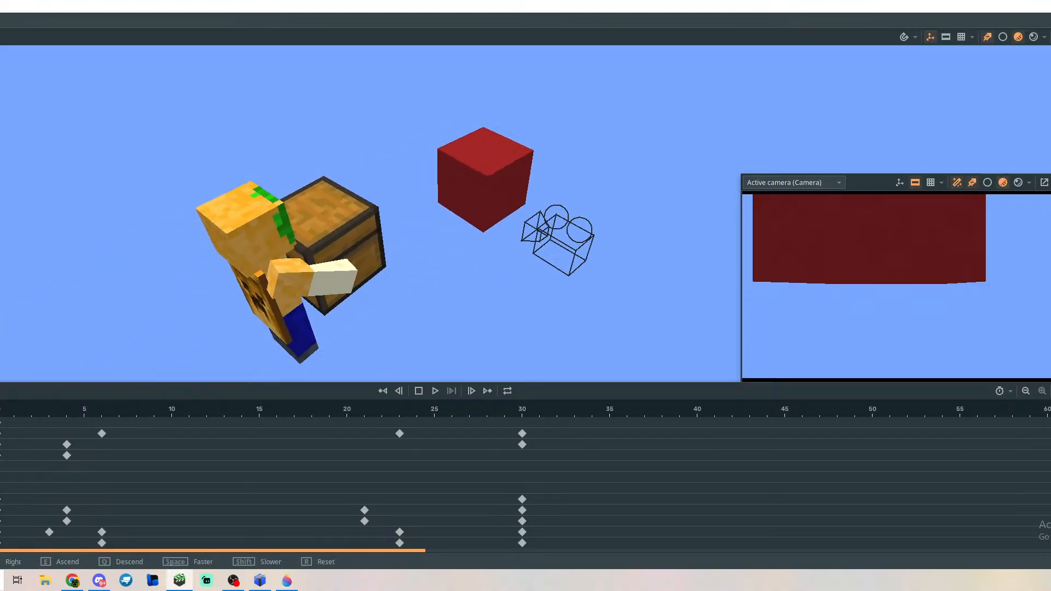
pyautogui.moveTo(507, 183); pyautogui.dragTo(507, 183, button='right')
pyautogui.click(507, 183)
pyautogui.moveTo(421, 143); pyautogui.dragTo(417, 191)
pyautogui.press('d')
pyautogui.moveTo(429, 198); pyautogui.dragTo(426, 139, button='right')
pyautogui.moveTo(364, 193); pyautogui.dragTo(359, 232)
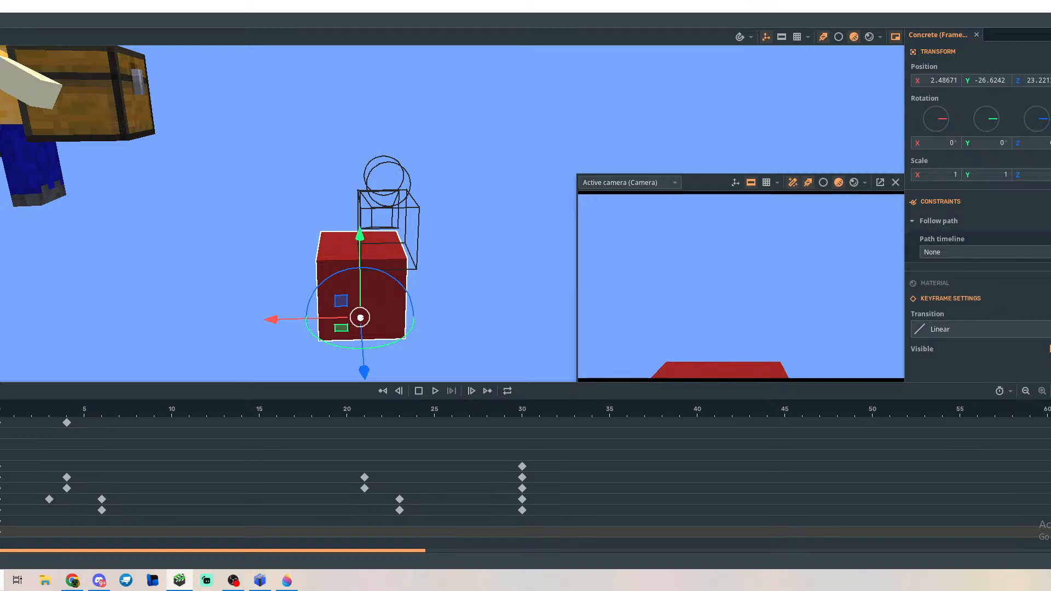
# Stretch the concrete block into a wide floor, scaled about 8.25 on X and 3.91 on Z.
pyautogui.moveTo(322, 318); pyautogui.dragTo(3, 321)
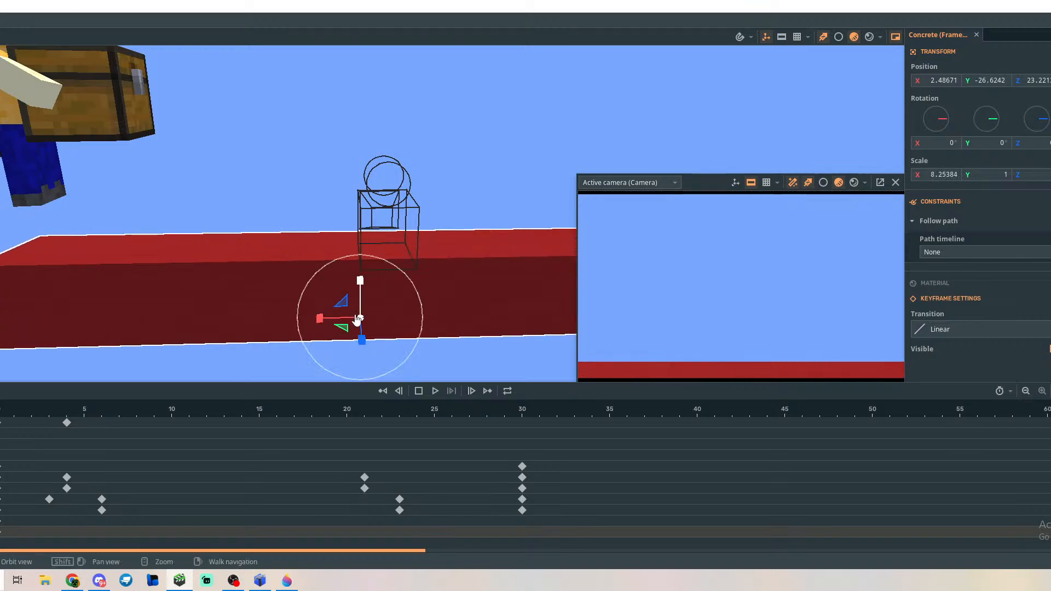
pyautogui.moveTo(361, 340); pyautogui.dragTo(351, 36)
pyautogui.moveTo(340, 130); pyautogui.dragTo(256, 192, button='right')
# Select the whole character and lower it towards the red floor, to about Y -10.6.
pyautogui.click(307, 189)
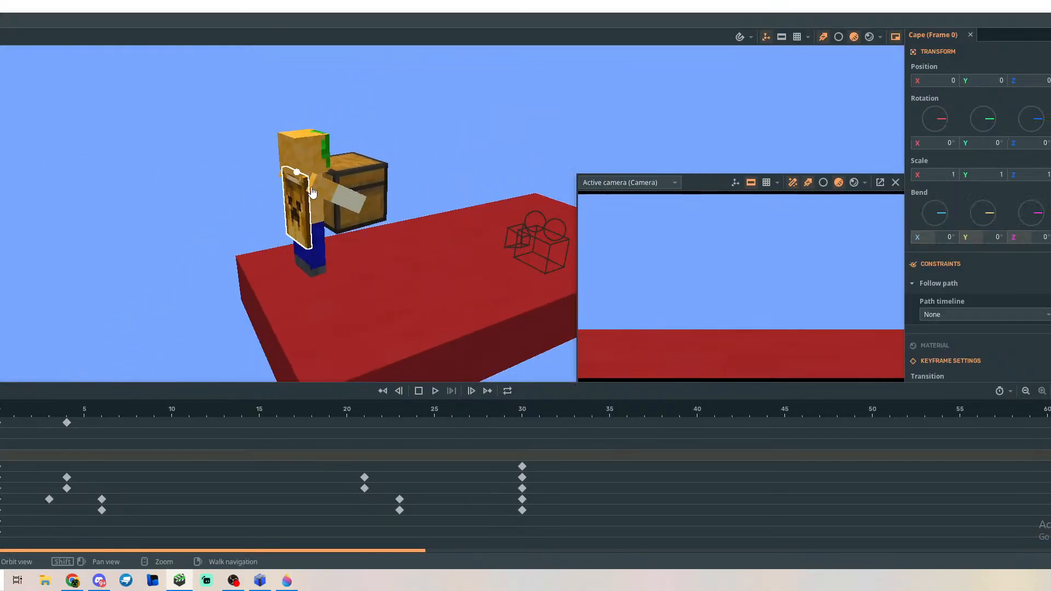
pyautogui.click(311, 187)
pyautogui.click(344, 169)
pyautogui.click(394, 170)
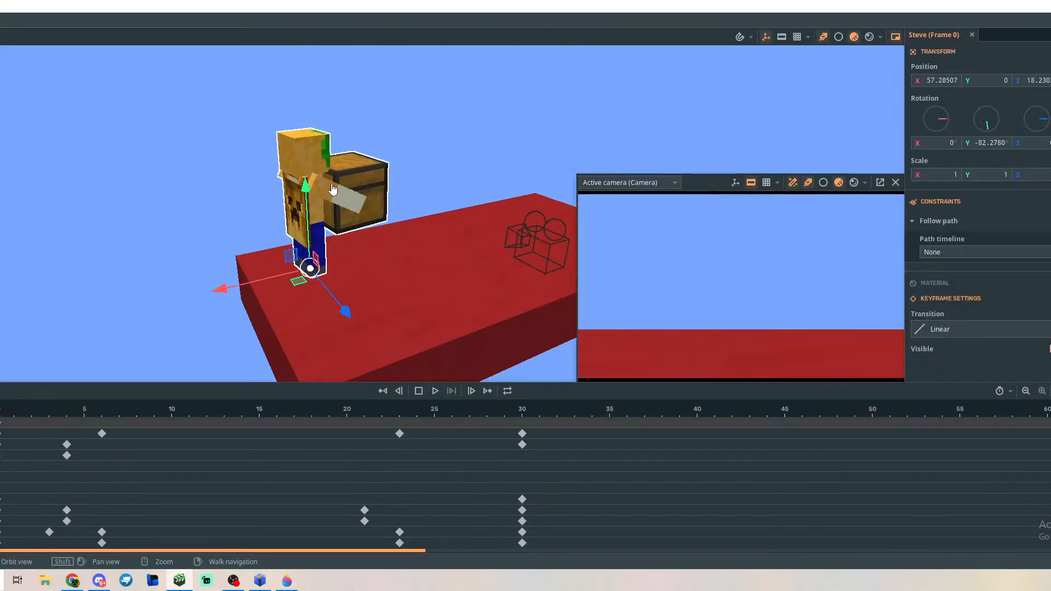
pyautogui.moveTo(312, 199); pyautogui.dragTo(313, 235)
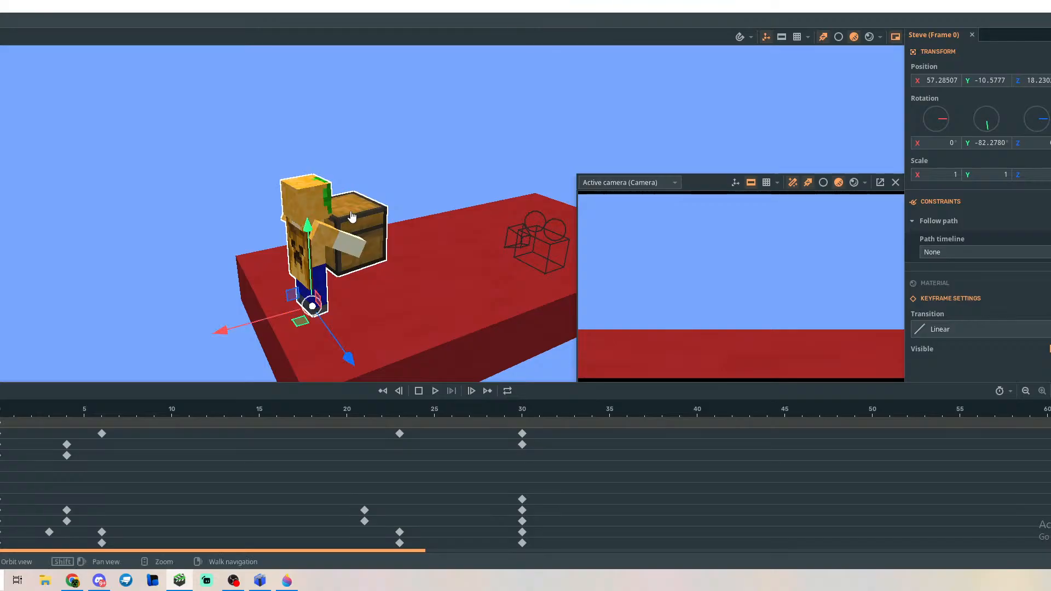
# Move the whole character into the camera's view, at about X 18.3, Y -25.6 and Z 80.
pyautogui.moveTo(395, 200); pyautogui.dragTo(367, 194, button='right')
pyautogui.press('w')
pyautogui.press('d')
pyautogui.press('a')
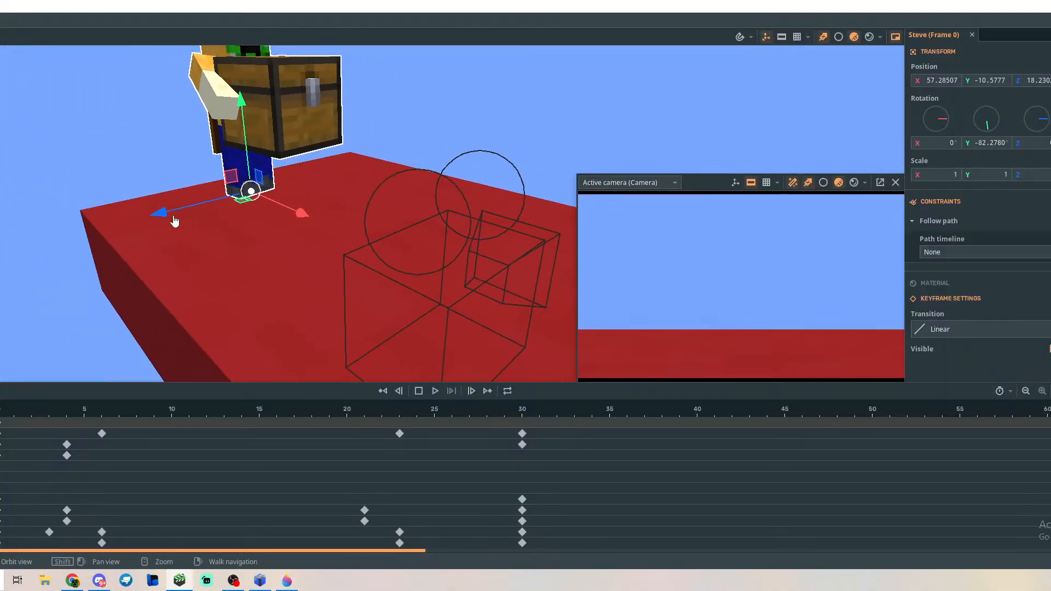
pyautogui.moveTo(173, 217); pyautogui.dragTo(260, 185)
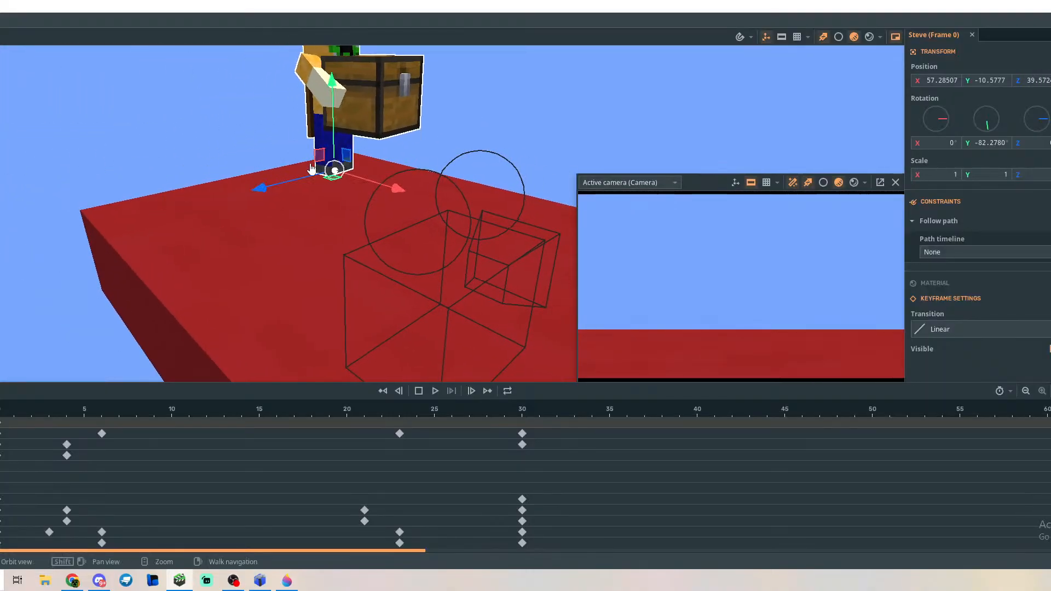
pyautogui.moveTo(387, 188); pyautogui.dragTo(418, 163)
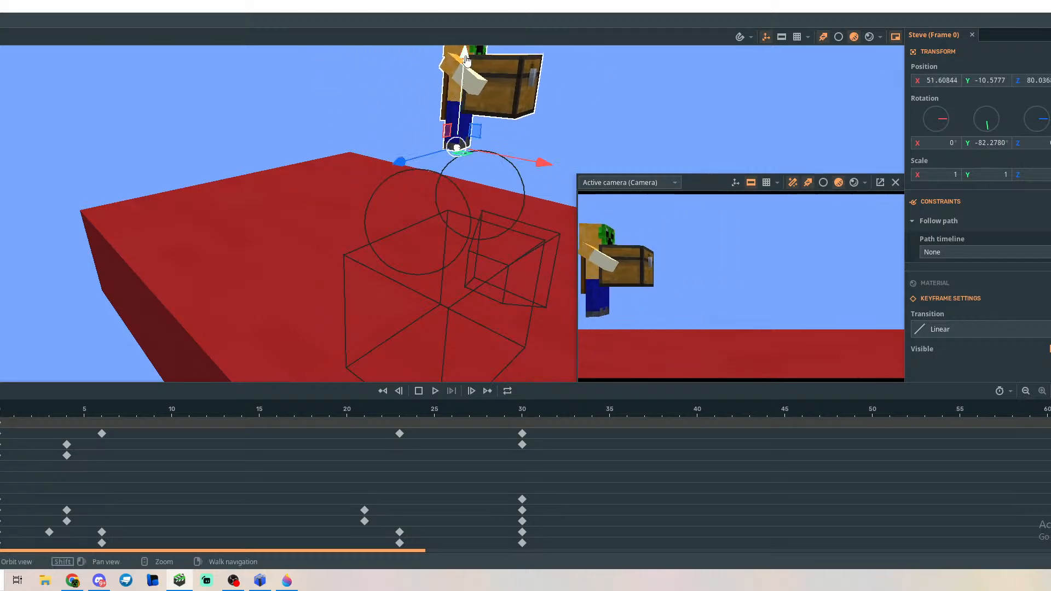
pyautogui.moveTo(465, 60); pyautogui.dragTo(466, 115)
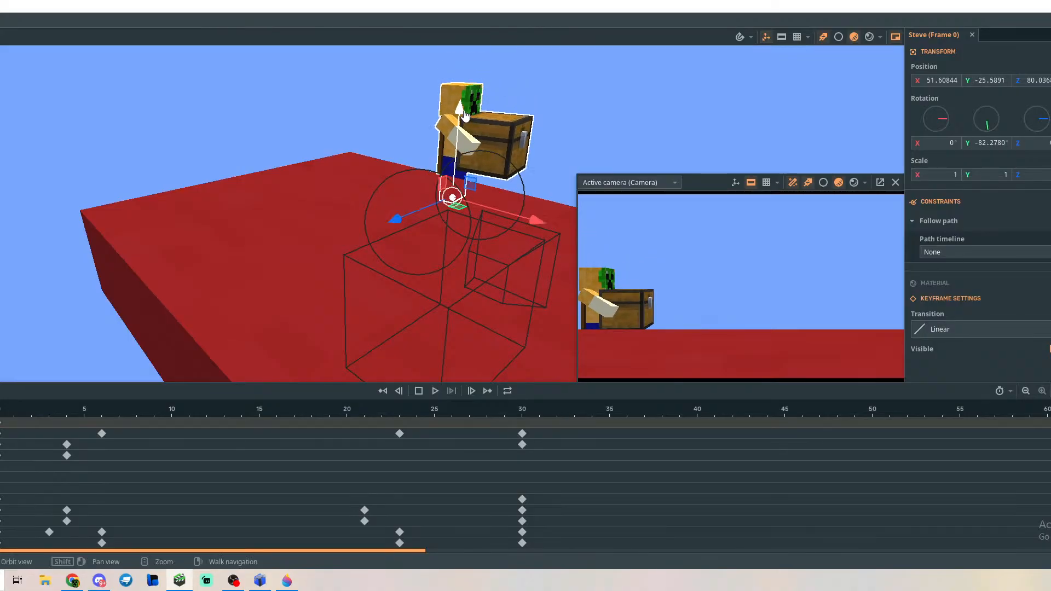
pyautogui.moveTo(523, 224); pyautogui.dragTo(660, 257)
# Try rotating the chest's lid open to about -66.3° on X and raising it about 19.5, and undo both changes.
pyautogui.click(660, 156)
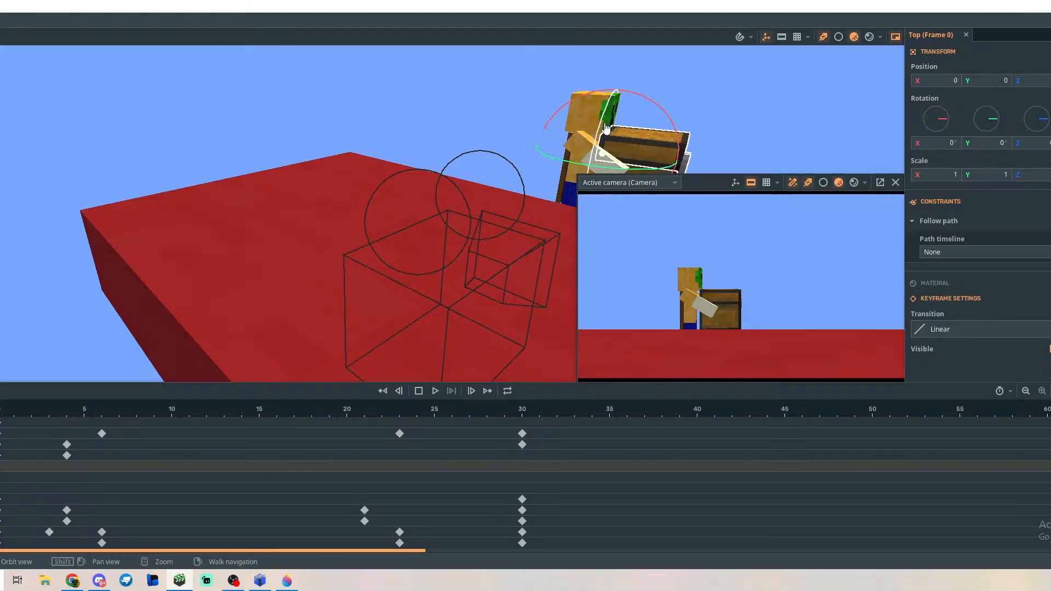
pyautogui.moveTo(664, 118); pyautogui.dragTo(641, 114)
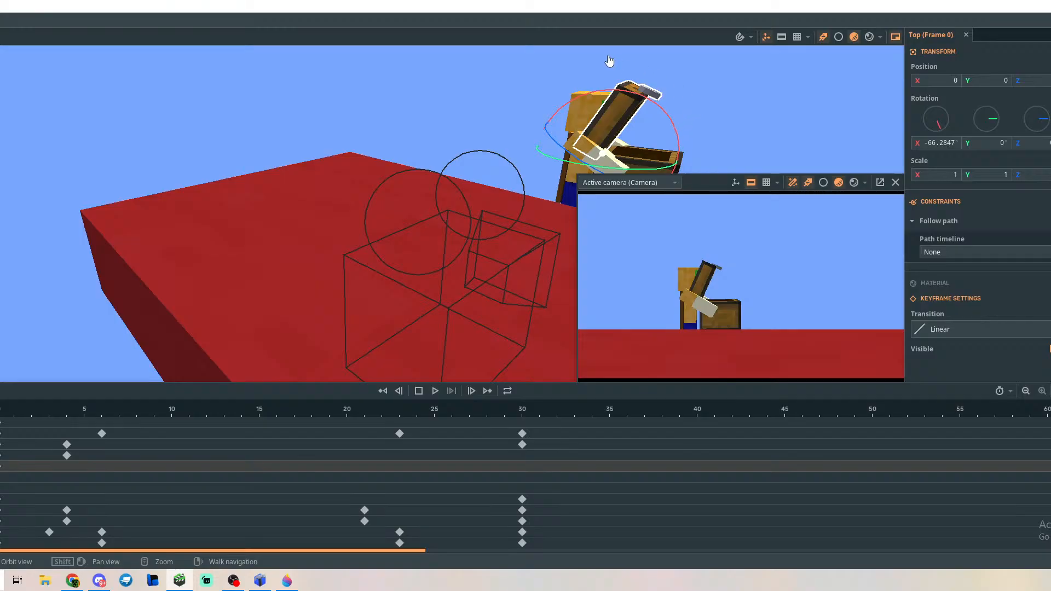
pyautogui.click(0, 36)
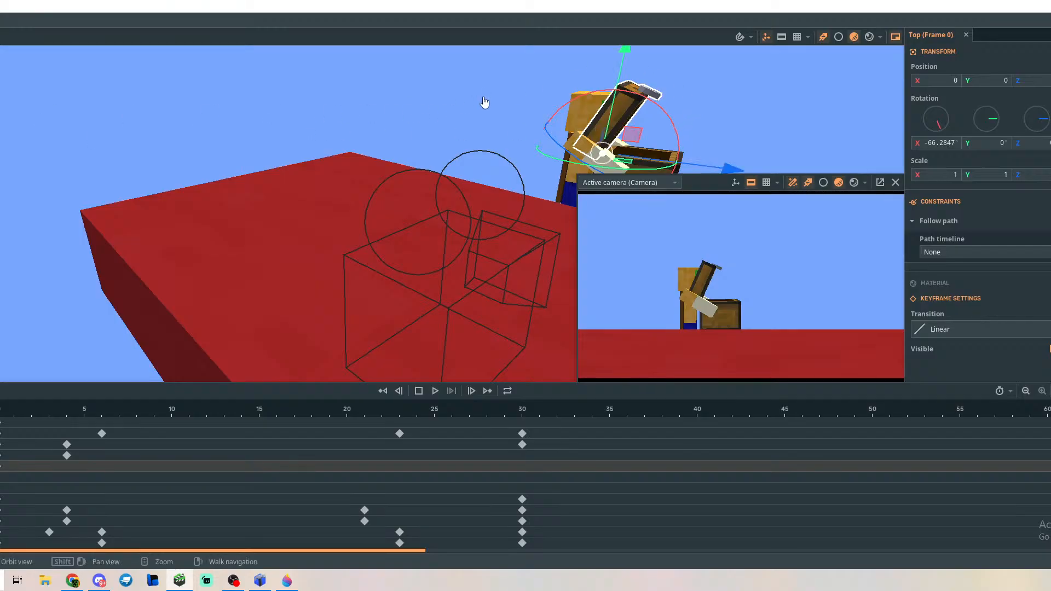
pyautogui.moveTo(627, 74); pyautogui.dragTo(629, 17)
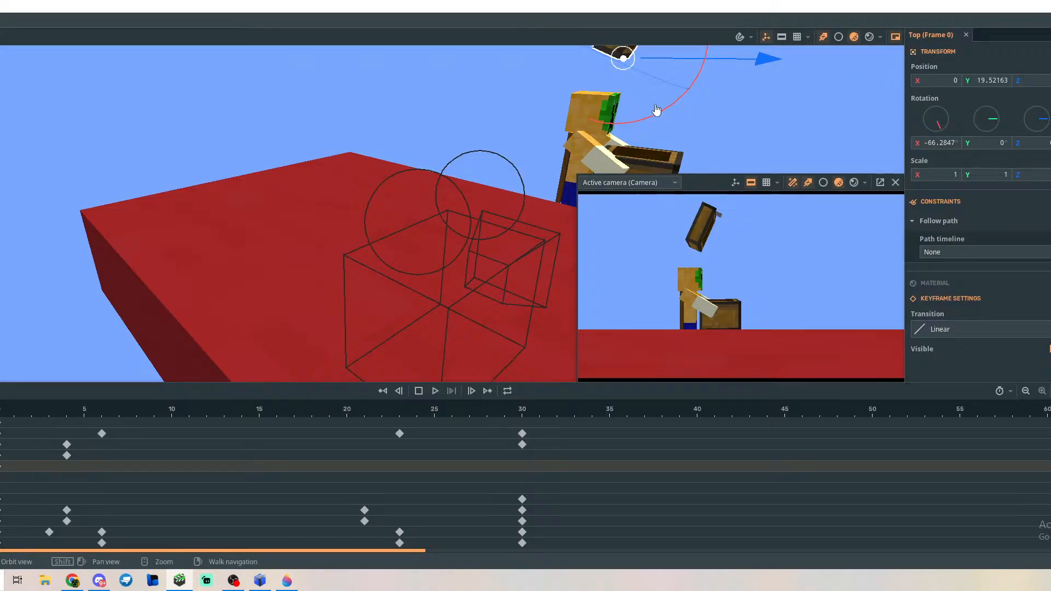
pyautogui.hotkey('ctrl', 'z')
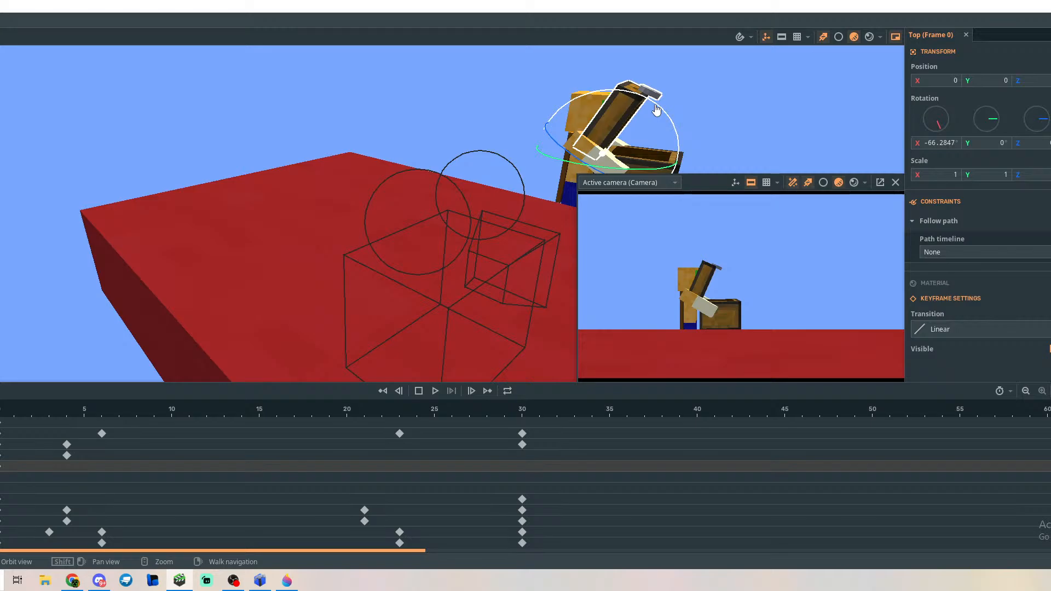
pyautogui.hotkey('ctrl', 'z')
pyautogui.hotkey('ctrl', 'z')
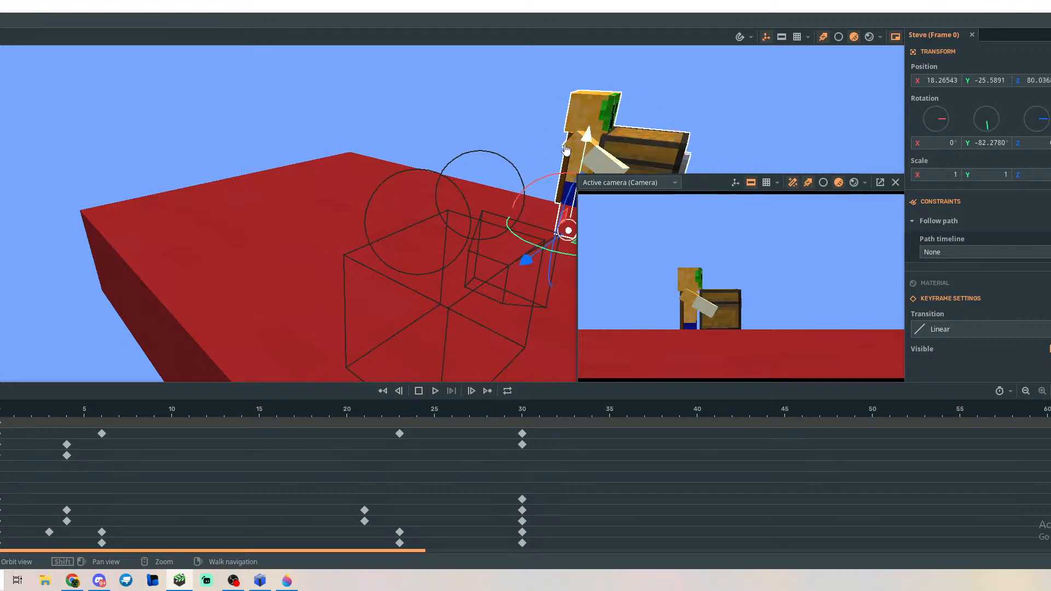
# Reposition the red floor beneath the character's feet, at about Y -42.4 and Z 62.4.
pyautogui.click(245, 249)
pyautogui.moveTo(531, 327); pyautogui.dragTo(514, 56)
pyautogui.scroll(-4, 426, 128)
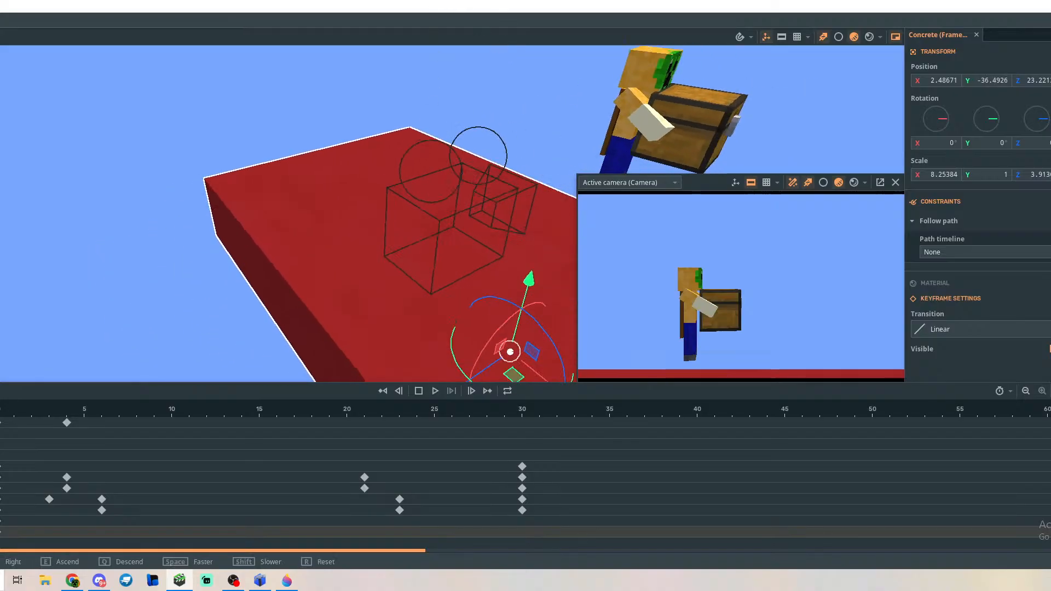
pyautogui.moveTo(289, 309); pyautogui.dragTo(428, 230)
pyautogui.moveTo(474, 151); pyautogui.dragTo(489, 166)
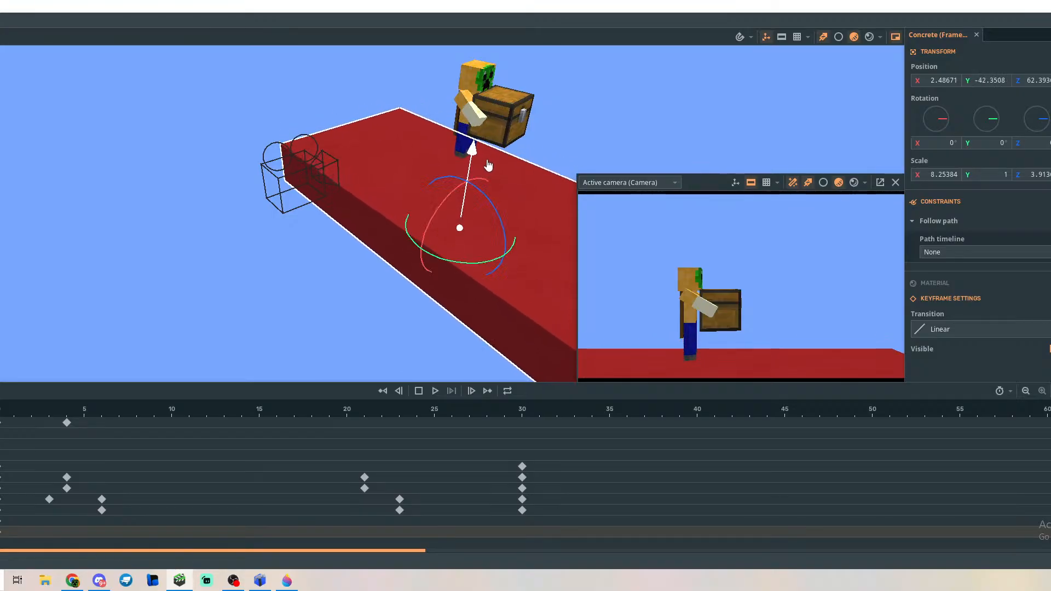
# Examine the red floor's material settings, including its surface and color properties.
pyautogui.click(414, 191)
pyautogui.click(458, 196)
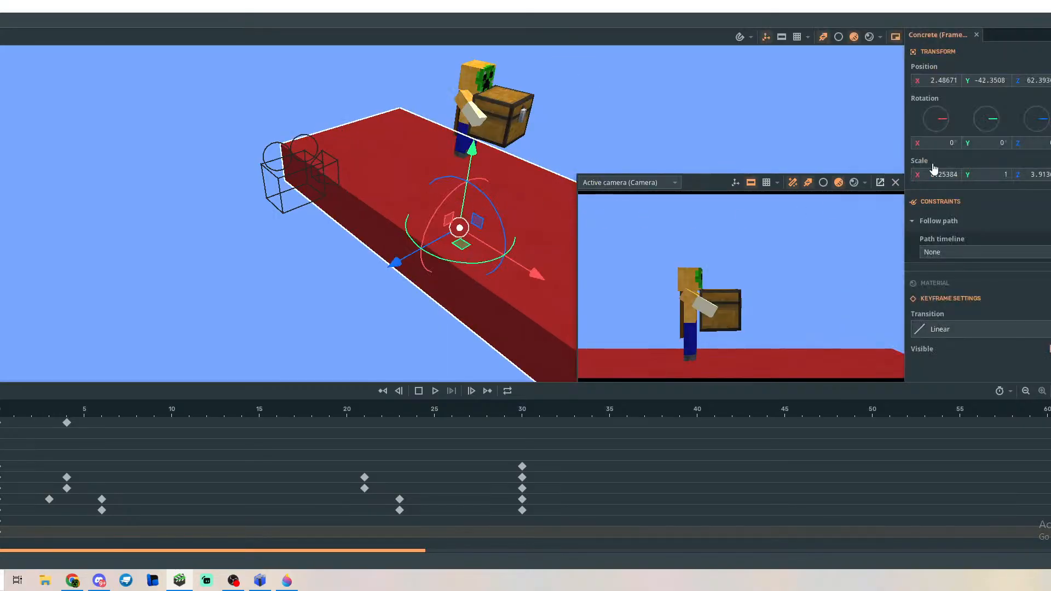
pyautogui.click(970, 284)
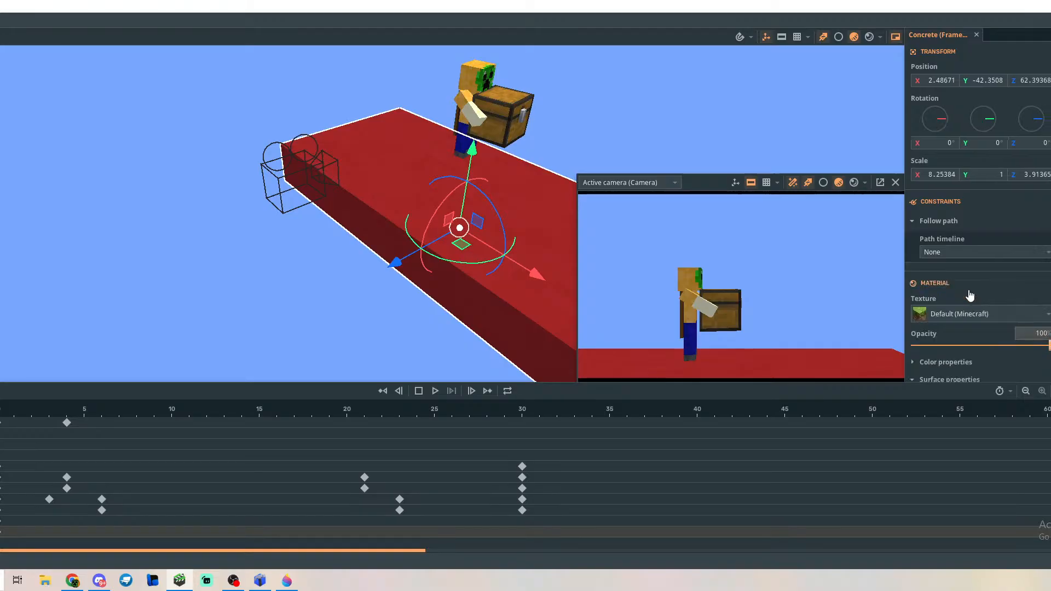
pyautogui.scroll(-4, 985, 290)
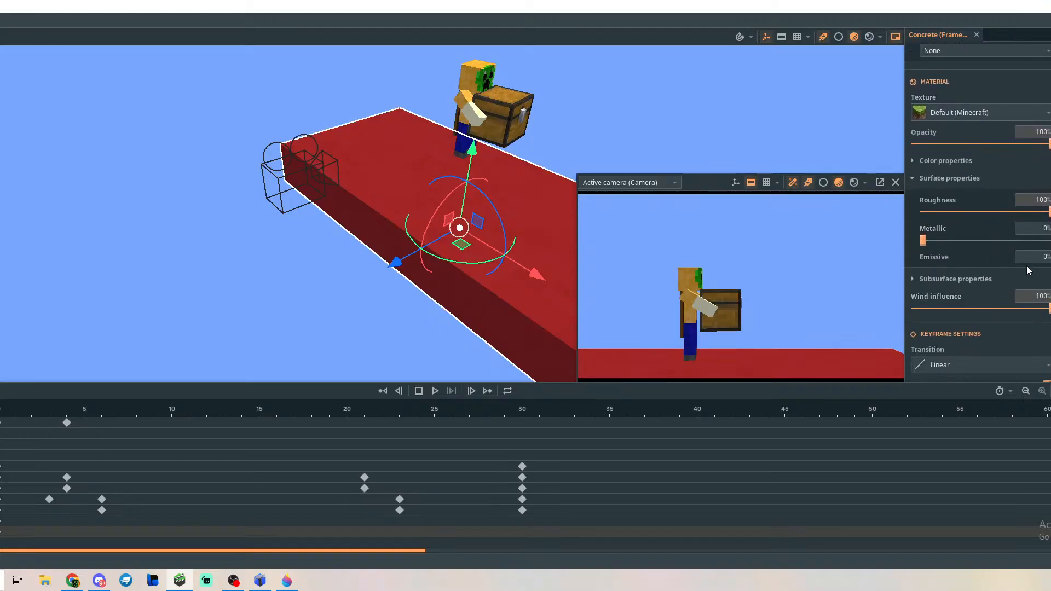
pyautogui.scroll(-1, 997, 290)
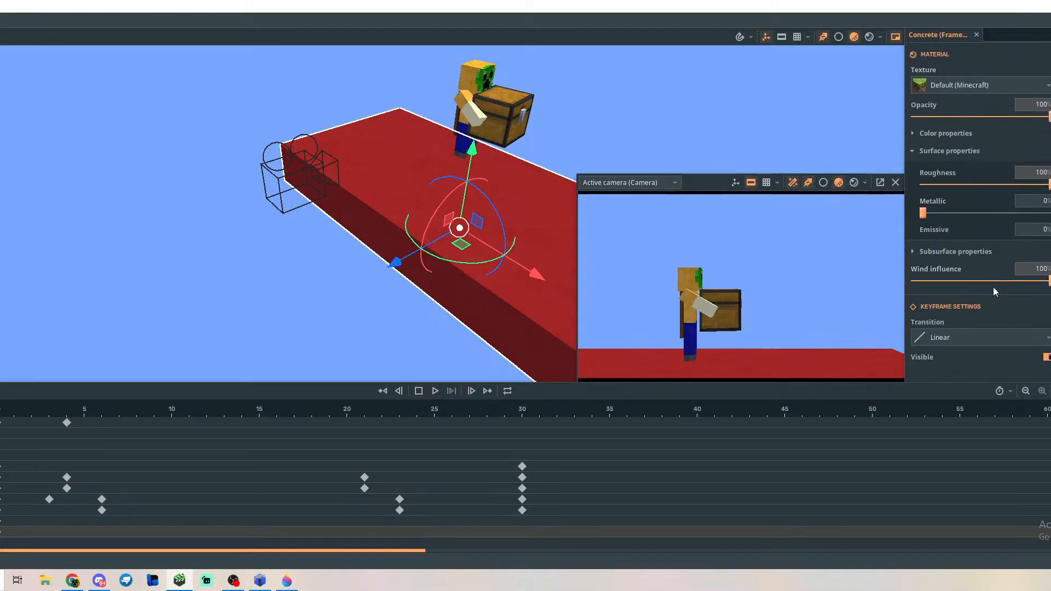
pyautogui.click(914, 134)
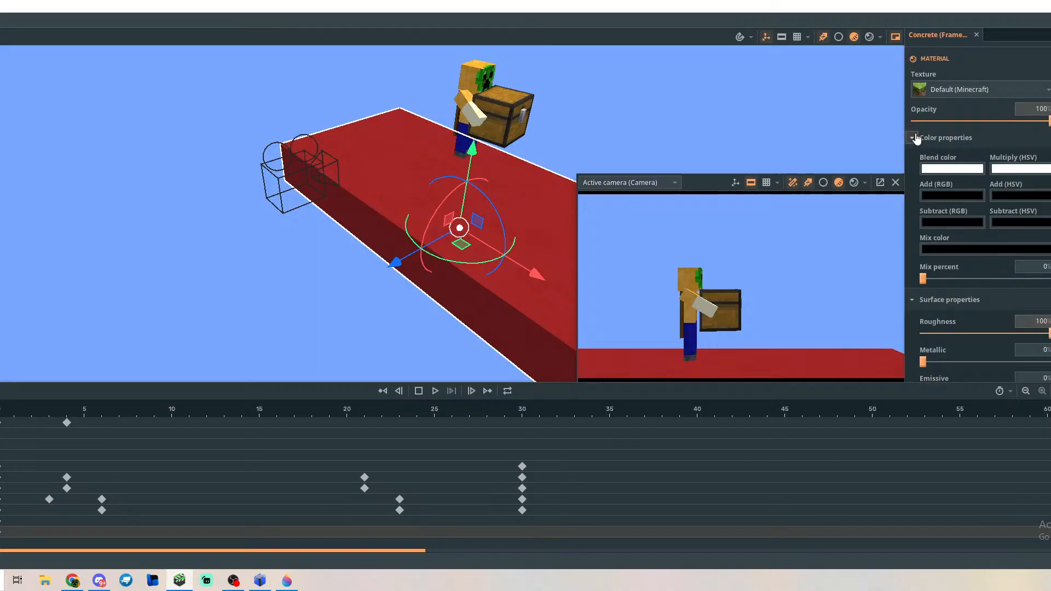
pyautogui.click(914, 137)
pyautogui.scroll(5, 1013, 164)
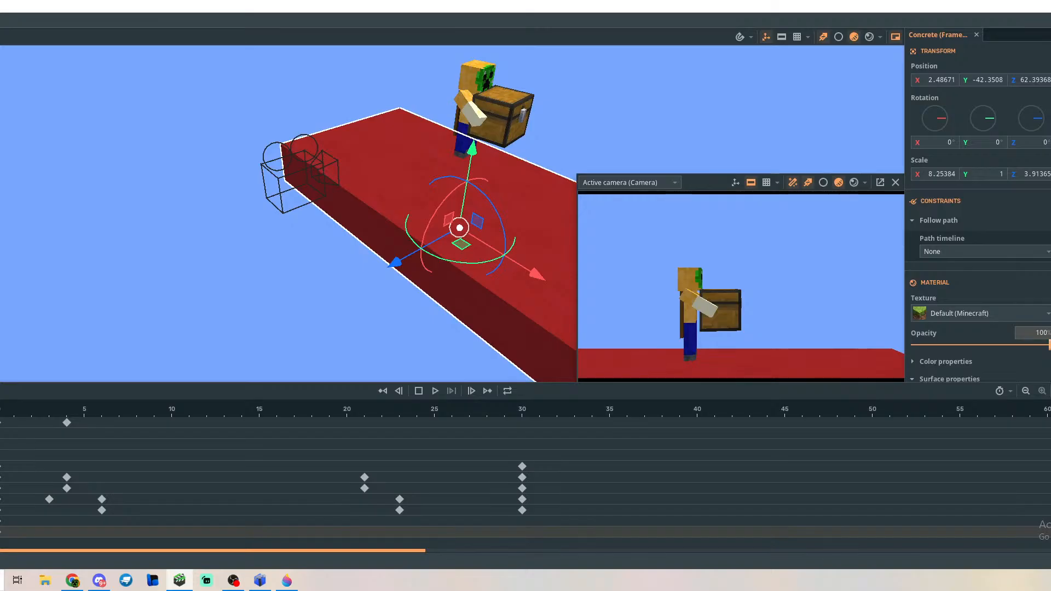
# Compare the active camera view in render mode and shaded mode, ending in shaded mode.
pyautogui.press('h')
pyautogui.press('h')
pyautogui.click(854, 183)
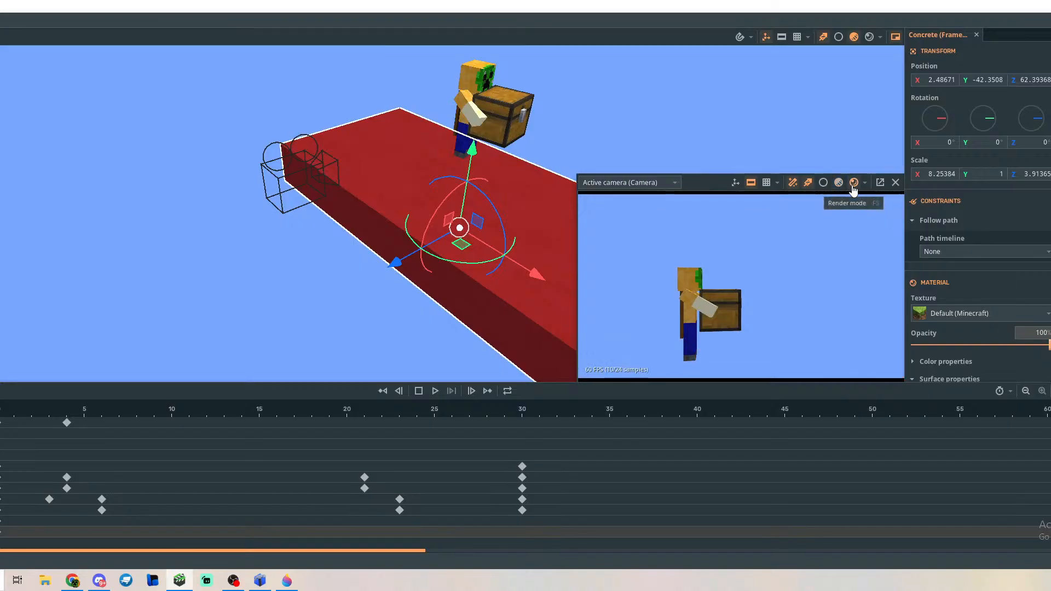
pyautogui.click(841, 185)
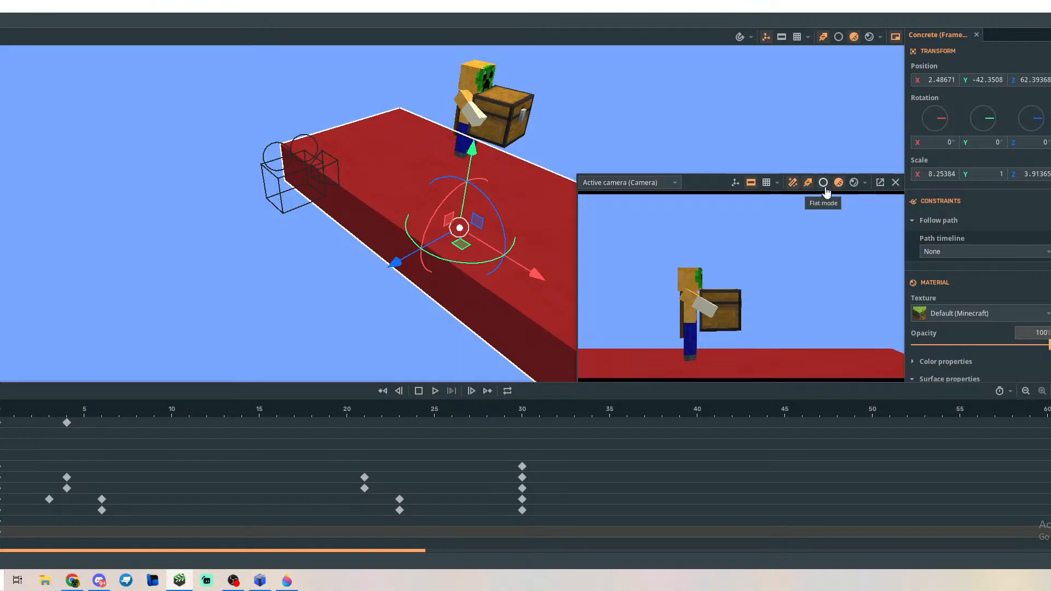
pyautogui.click(853, 182)
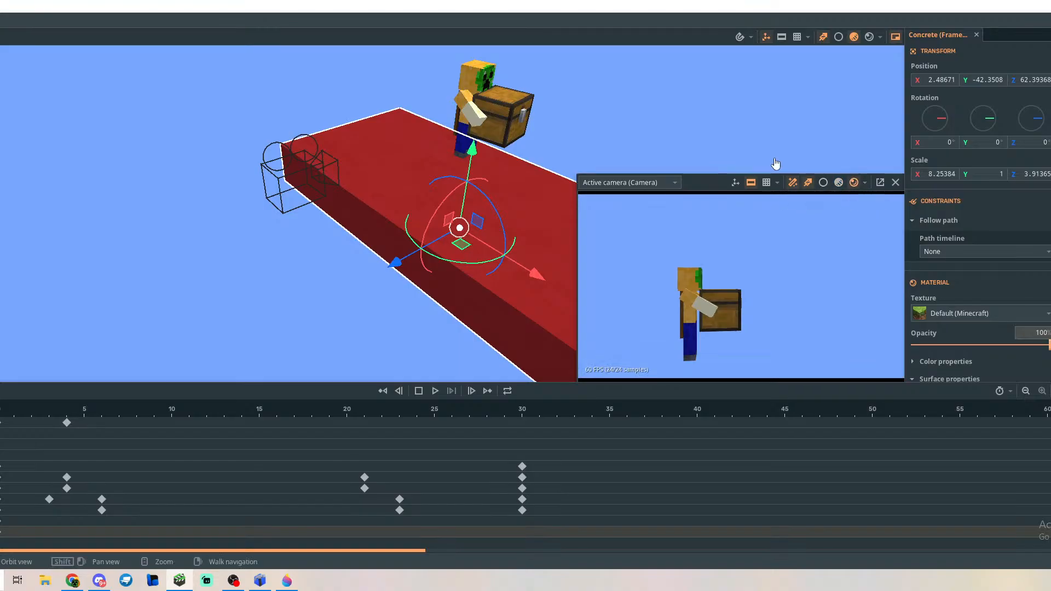
pyautogui.click(838, 183)
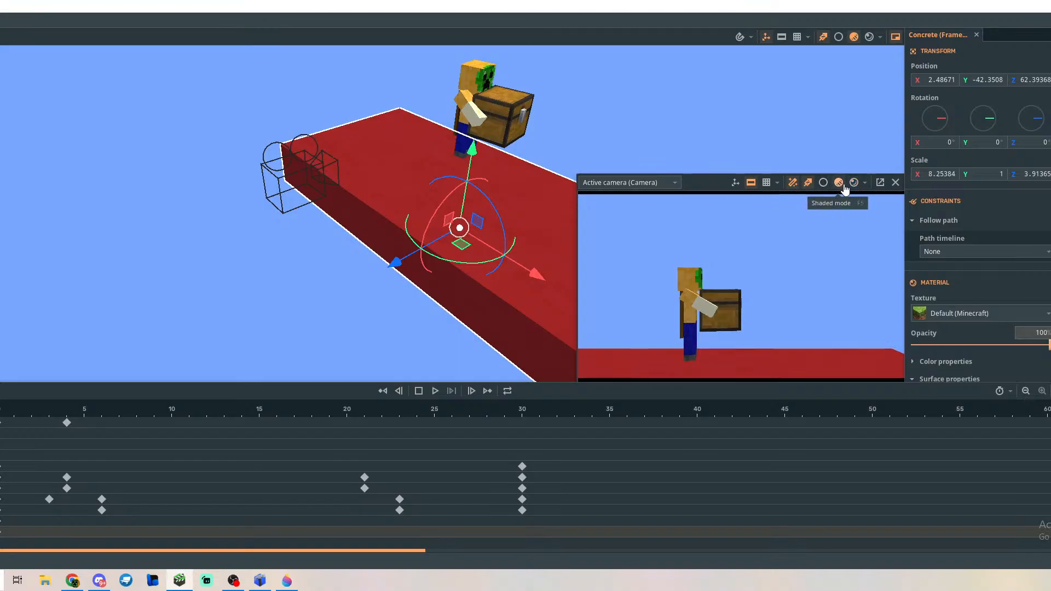
# Switch the active camera view to render mode and deselect the red floor.
pyautogui.click(854, 182)
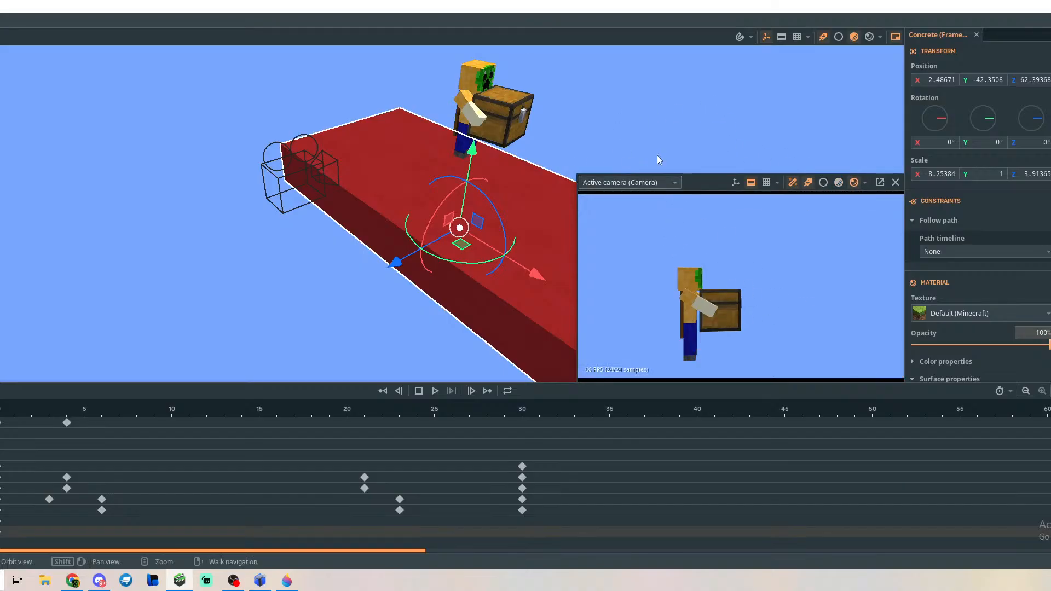
pyautogui.moveTo(616, 117); pyautogui.dragTo(337, 136, button='right')
pyautogui.press('a')
pyautogui.press('s')
pyautogui.click(495, 139)
pyautogui.moveTo(627, 164)
pyautogui.mouseDown(button='right')
pyautogui.moveTo(671, 157)
pyautogui.moveTo(628, 161)
pyautogui.mouseUp(button='right')
pyautogui.press('w')
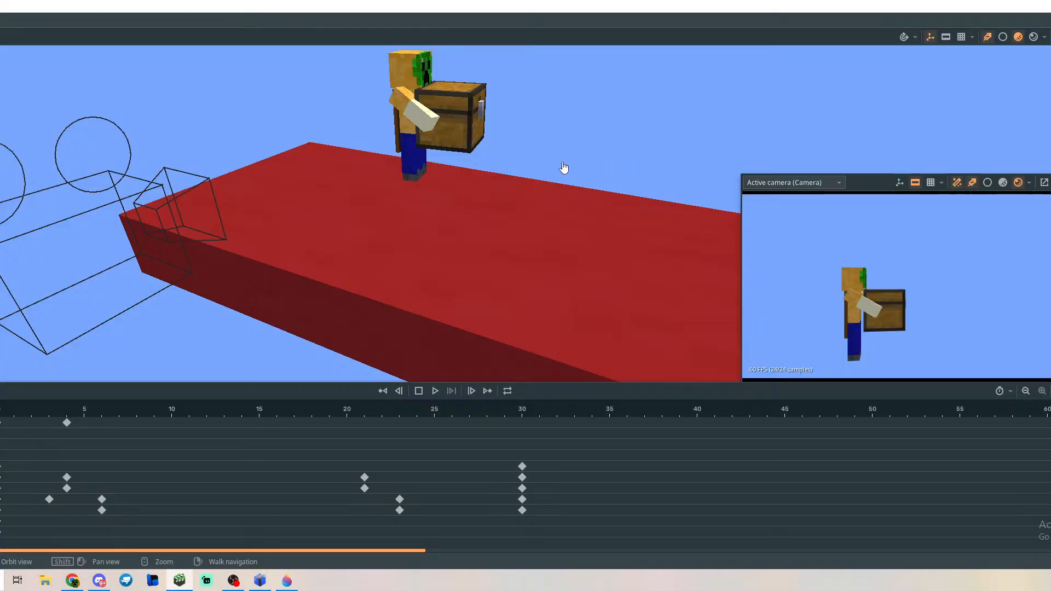
pyautogui.moveTo(571, 157); pyautogui.dragTo(609, 155, button='right')
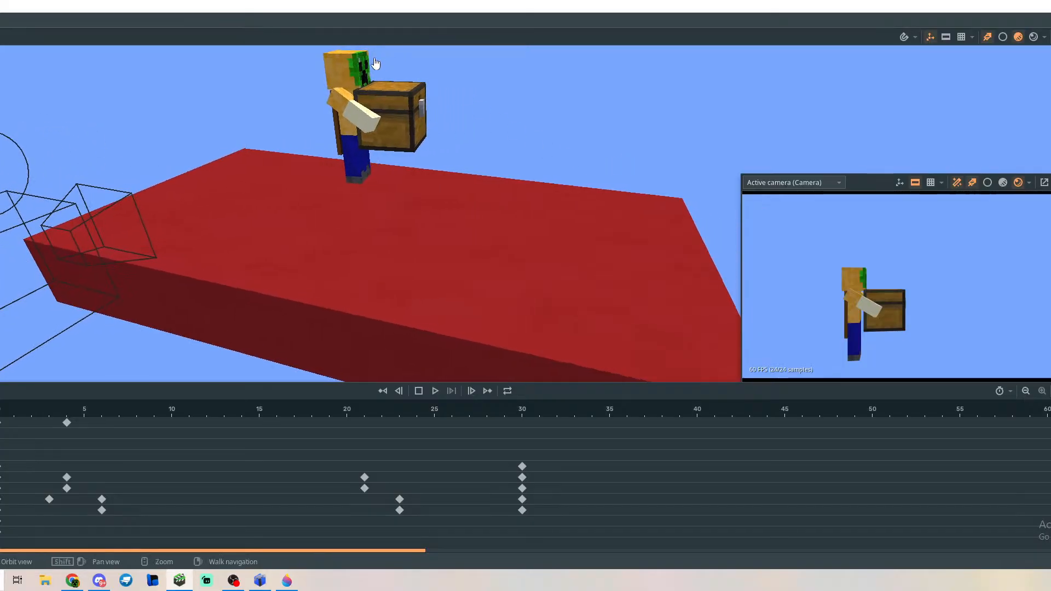
# Try rotating the chest's lid and undo the rotation.
pyautogui.click(381, 90)
pyautogui.click(324, 92)
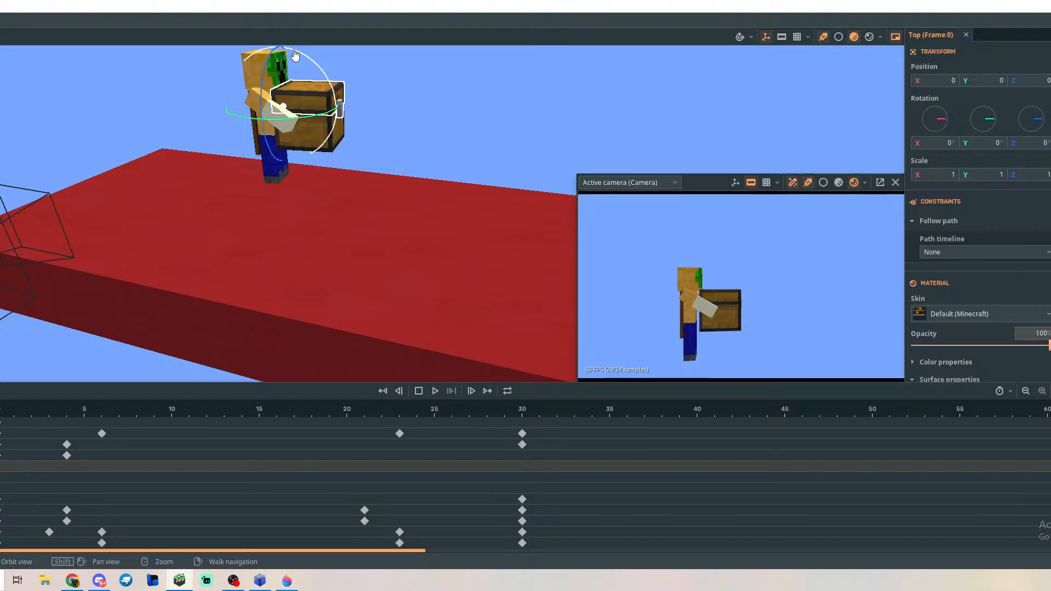
pyautogui.moveTo(295, 57); pyautogui.dragTo(254, 383)
pyautogui.moveTo(429, 192)
pyautogui.mouseDown(button='right')
pyautogui.moveTo(417, 167)
pyautogui.moveTo(432, 169)
pyautogui.moveTo(416, 171)
pyautogui.moveTo(433, 174)
pyautogui.moveTo(417, 189)
pyautogui.moveTo(430, 192)
pyautogui.moveTo(389, 181)
pyautogui.moveTo(433, 193)
pyautogui.mouseUp(button='right')
pyautogui.press('w')
pyautogui.press('s')
pyautogui.press('w')
pyautogui.press('s')
pyautogui.press('w')
pyautogui.press('d')
pyautogui.press('a')
pyautogui.press('w')
pyautogui.press('s')
pyautogui.press('a')
pyautogui.hotkey('ctrl', 'z')
pyautogui.press('a')
pyautogui.moveTo(375, 274); pyautogui.dragTo(444, 274, button='right')
pyautogui.moveTo(233, 220); pyautogui.dragTo(254, 222, button='right')
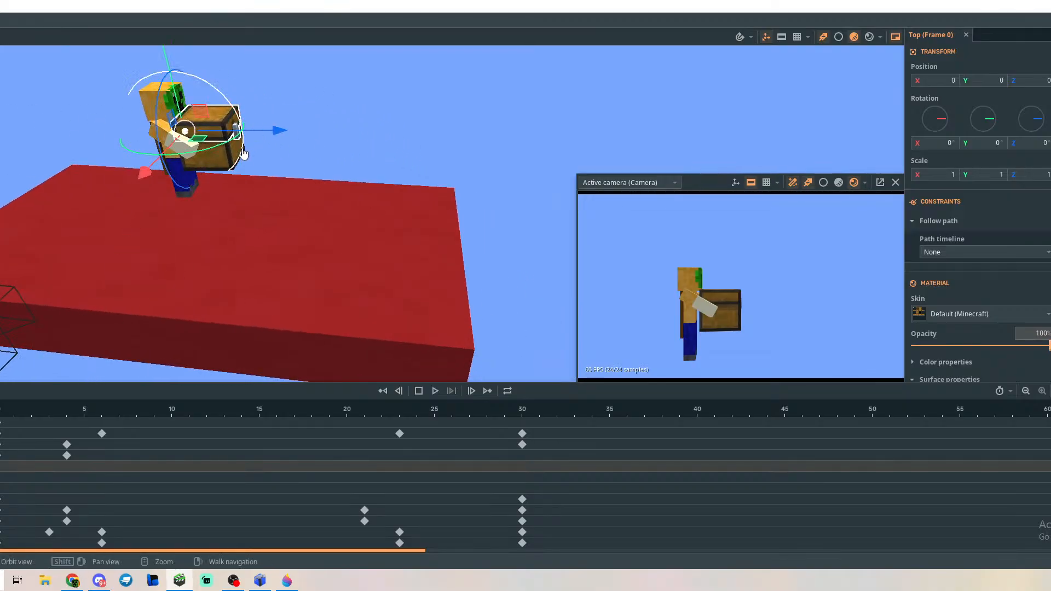
# Lower the whole character to about Y -31.9.
pyautogui.click(315, 91)
pyautogui.click(239, 112)
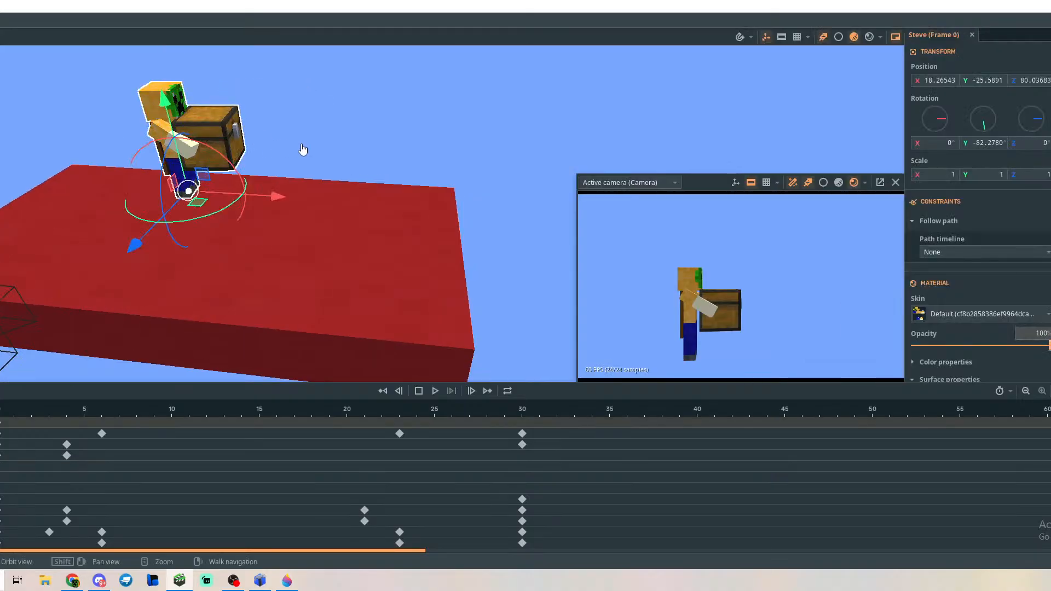
pyautogui.moveTo(303, 149); pyautogui.dragTo(290, 135, button='right')
pyautogui.moveTo(186, 114); pyautogui.dragTo(194, 131)
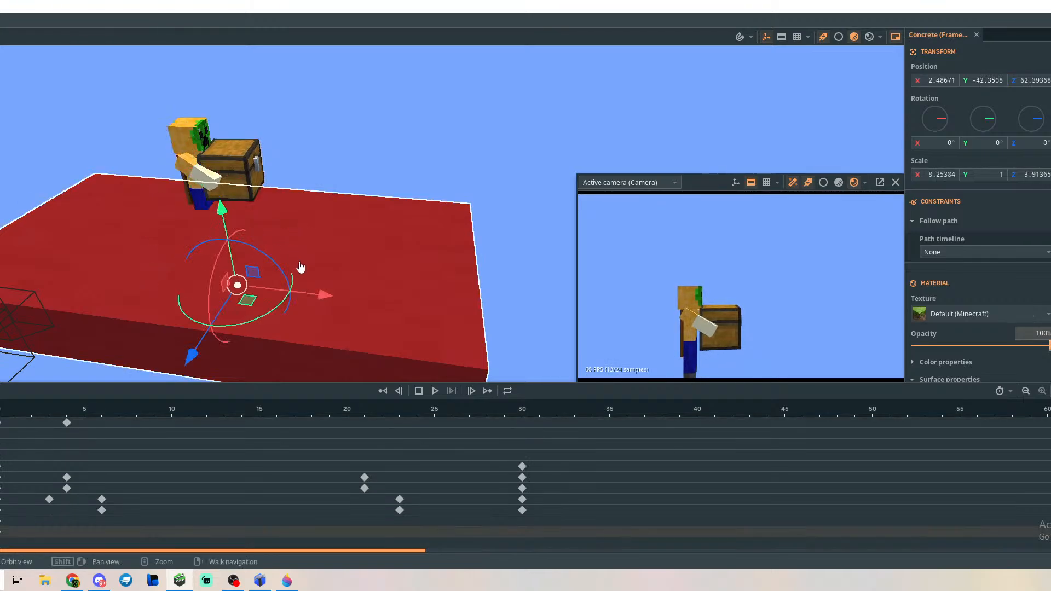
# Lower the red floor beneath the character to about Y -48.
pyautogui.click(226, 233)
pyautogui.moveTo(226, 241); pyautogui.dragTo(240, 241)
pyautogui.moveTo(383, 173); pyautogui.dragTo(359, 182, button='right')
pyautogui.press('w')
pyautogui.press('s')
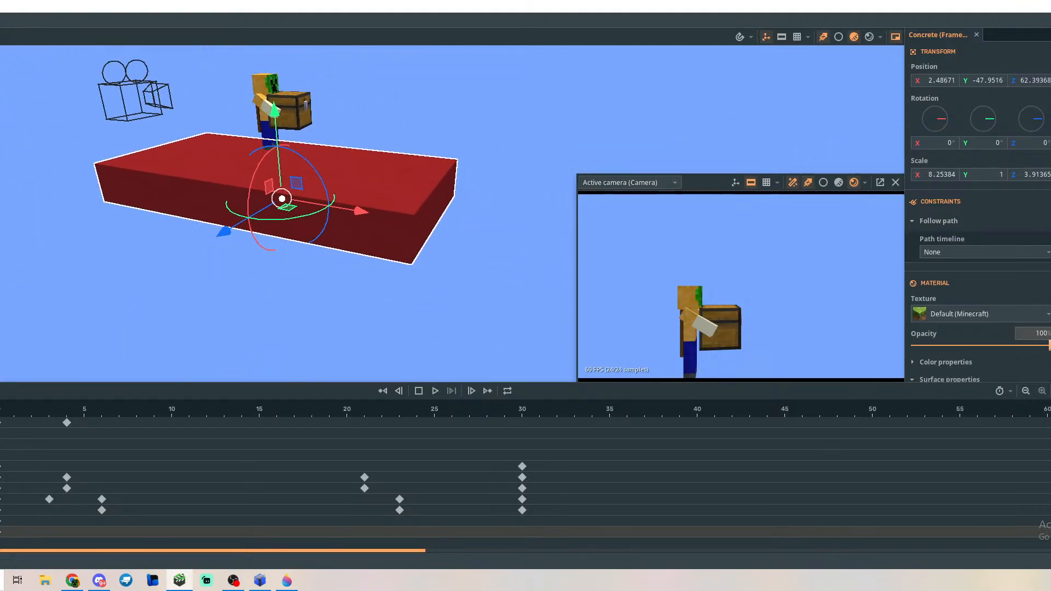
# Move the whole character along X to about 93.8, past the active camera's framing at the end of the red floor.
pyautogui.click(1, 137)
pyautogui.moveTo(302, 204); pyautogui.dragTo(340, 230)
pyautogui.moveTo(340, 230); pyautogui.dragTo(372, 214, button='right')
pyautogui.moveTo(147, 164)
pyautogui.mouseDown(button='right')
pyautogui.moveTo(131, 164)
pyautogui.moveTo(147, 165)
pyautogui.mouseUp(button='right')
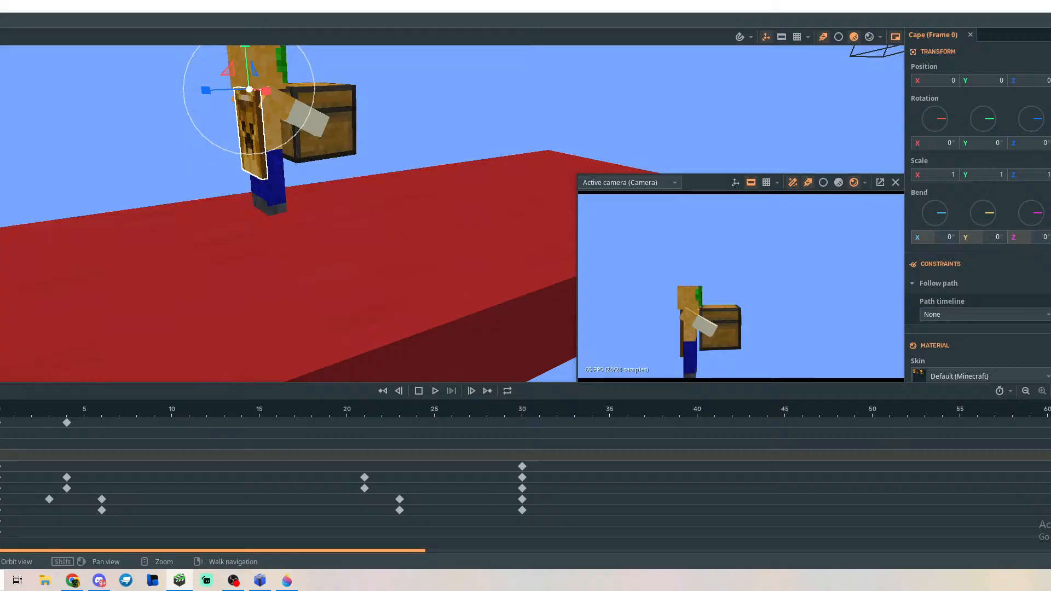
pyautogui.click(277, 157)
pyautogui.click(318, 169)
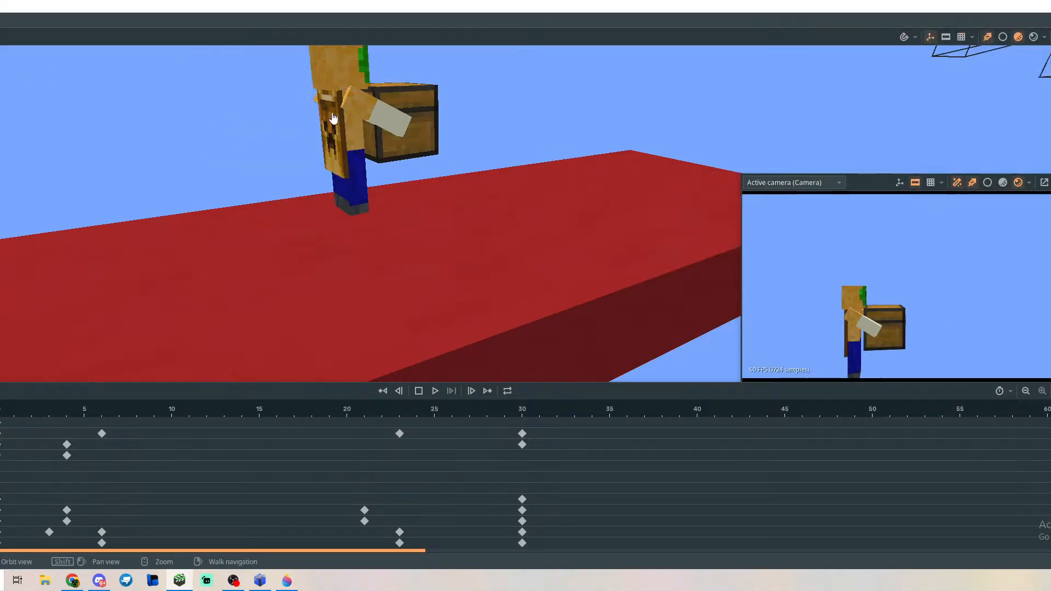
pyautogui.click(344, 122)
pyautogui.moveTo(175, 227); pyautogui.dragTo(0, 257)
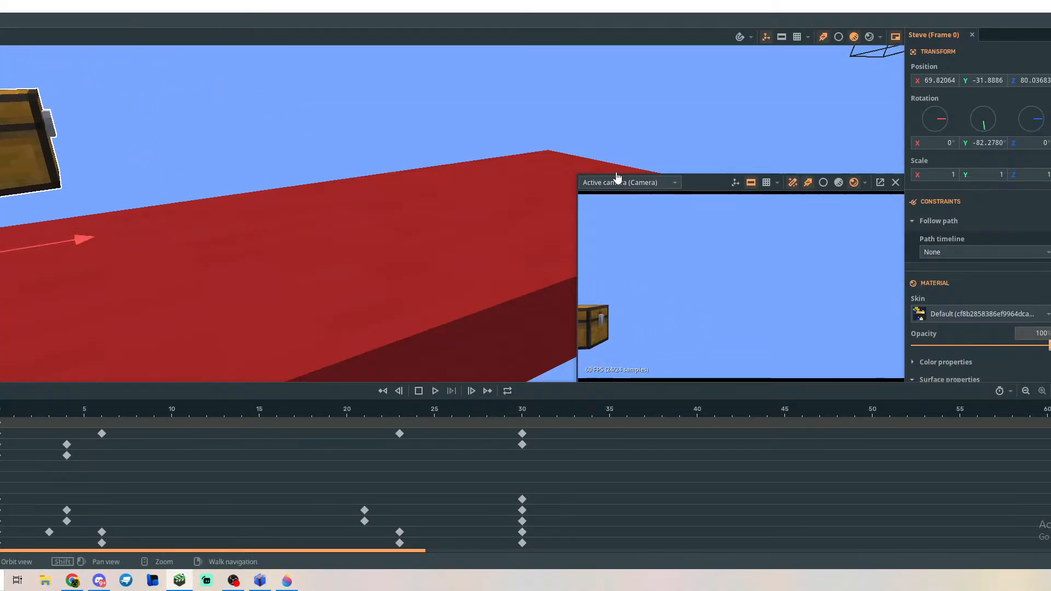
pyautogui.moveTo(410, 143); pyautogui.dragTo(406, 143, button='right')
pyautogui.press('s')
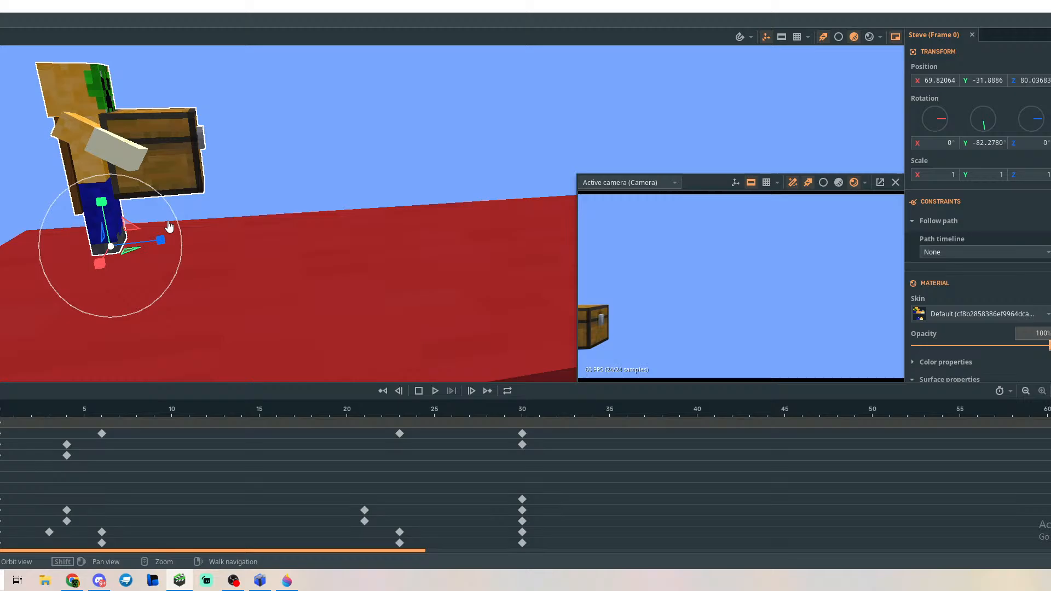
pyautogui.click(393, 142)
pyautogui.click(129, 146)
pyautogui.click(1, 146)
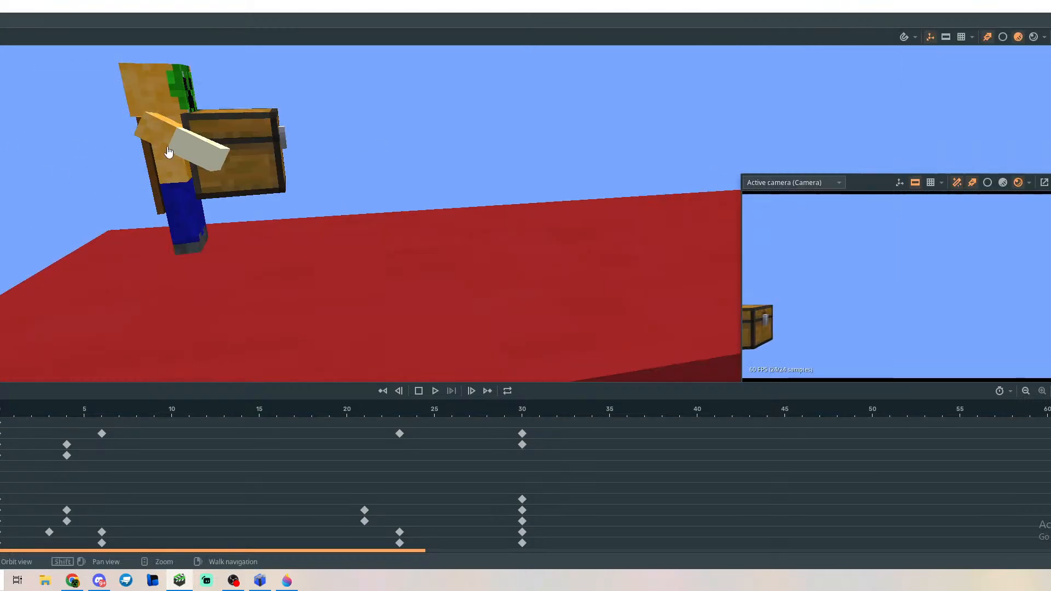
pyautogui.click(168, 153)
pyautogui.moveTo(190, 249); pyautogui.dragTo(54, 274)
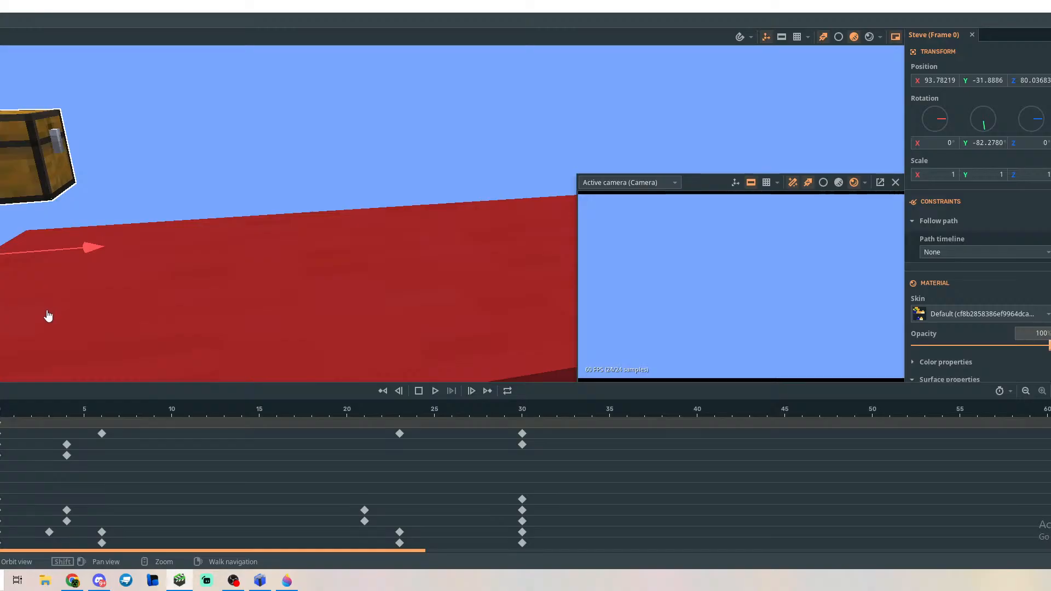
# Play the walk animation several times from its opening frames to judge the timing of the first step.
pyautogui.press('space')
pyautogui.press('space')
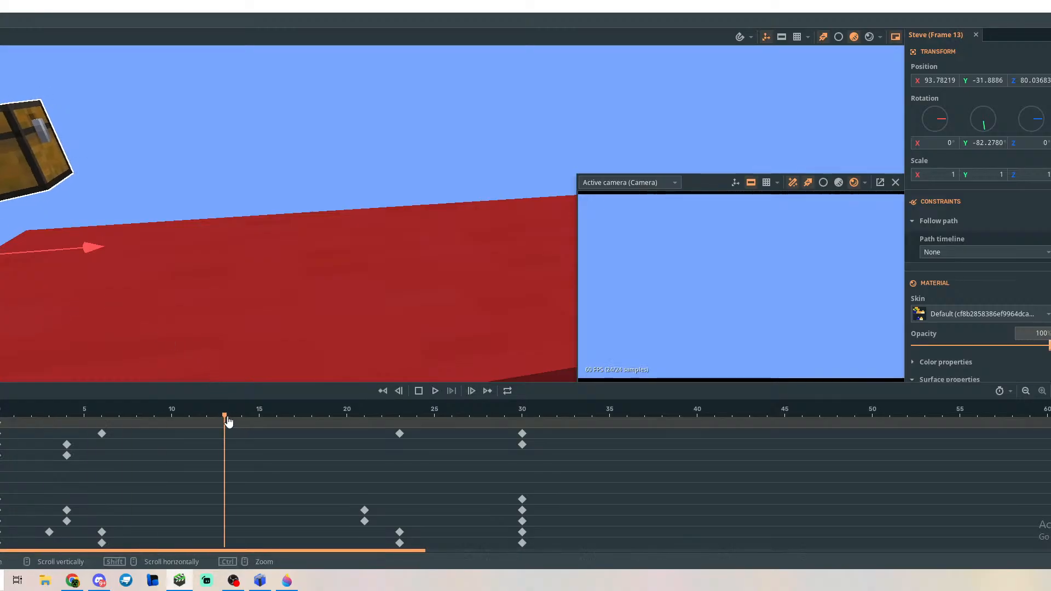
pyautogui.moveTo(225, 418); pyautogui.dragTo(1, 419)
pyautogui.press('space')
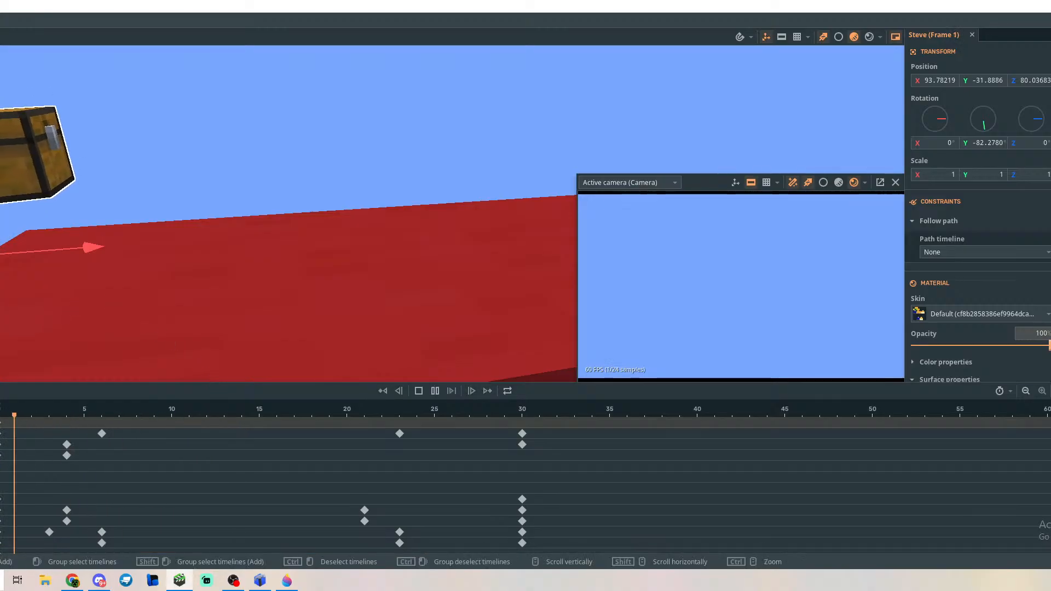
pyautogui.press('space')
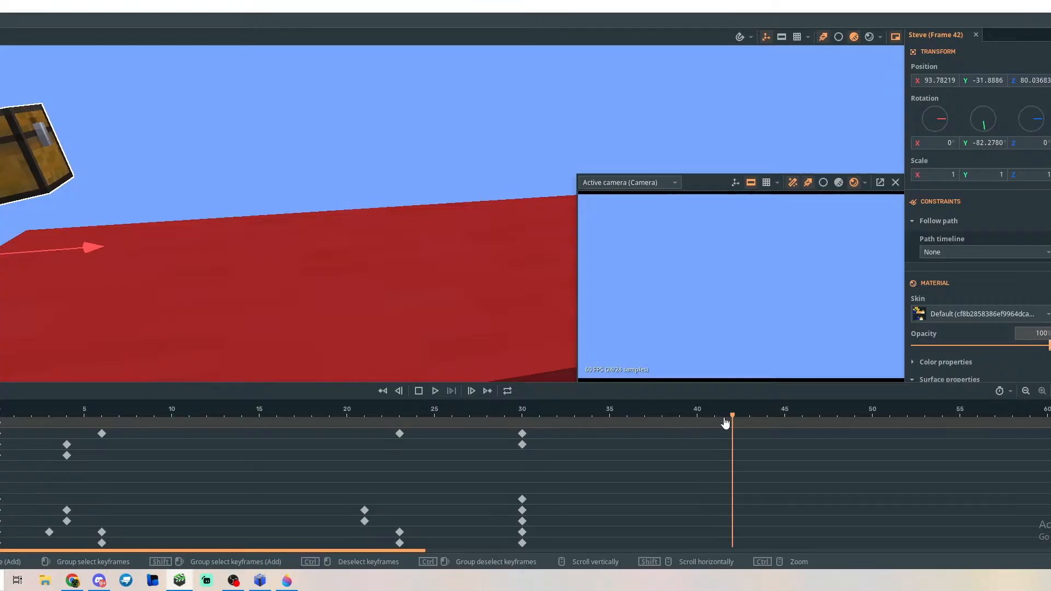
pyautogui.moveTo(730, 422); pyautogui.dragTo(0, 449)
pyautogui.press('space')
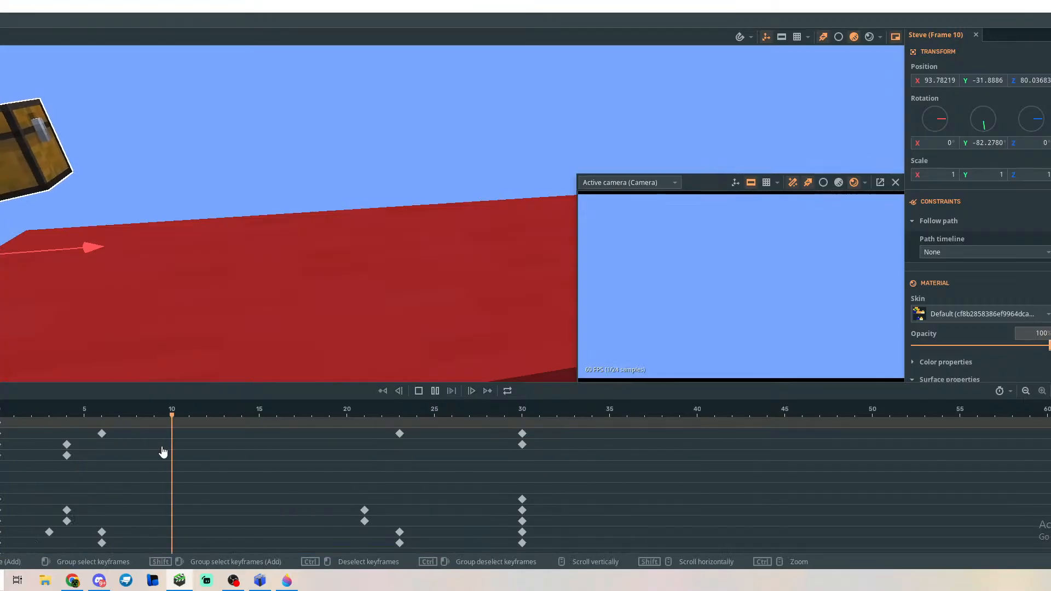
pyautogui.press('space')
pyautogui.moveTo(244, 413); pyautogui.dragTo(0, 441)
pyautogui.press('space')
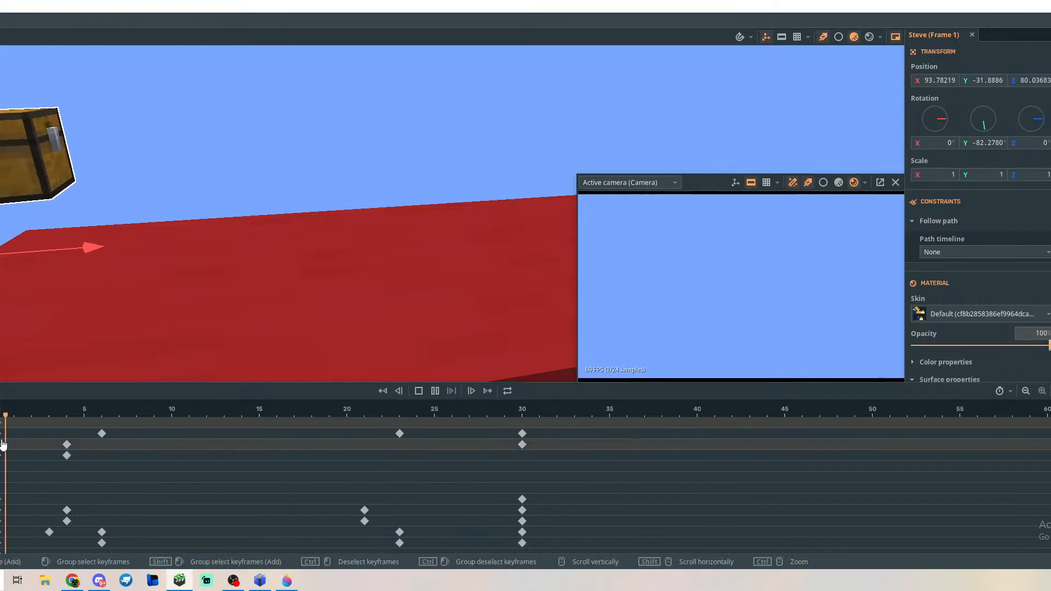
pyautogui.press('space')
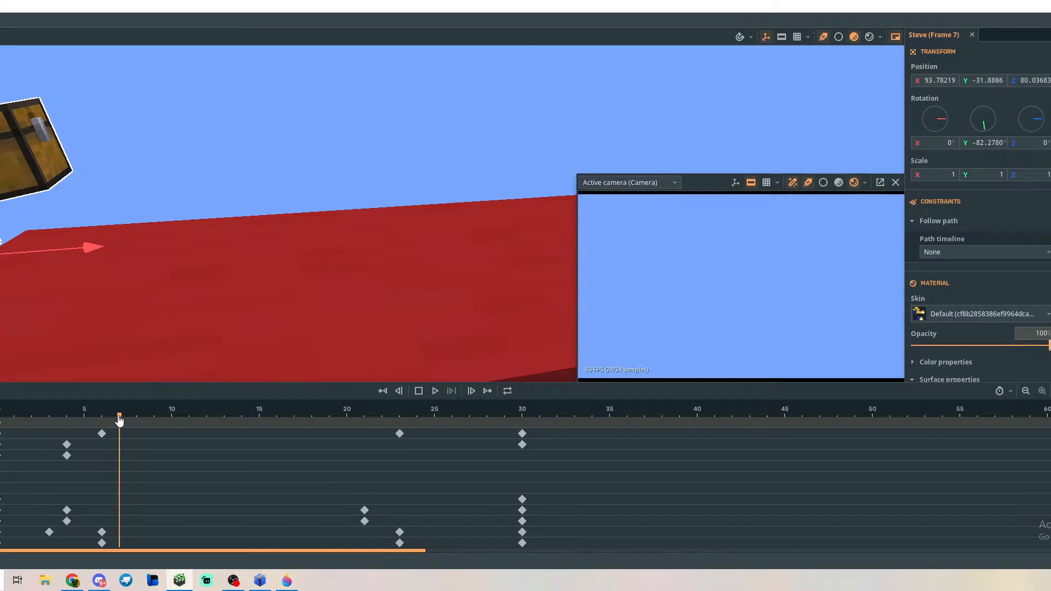
pyautogui.moveTo(118, 420); pyautogui.dragTo(0, 444)
pyautogui.press('space')
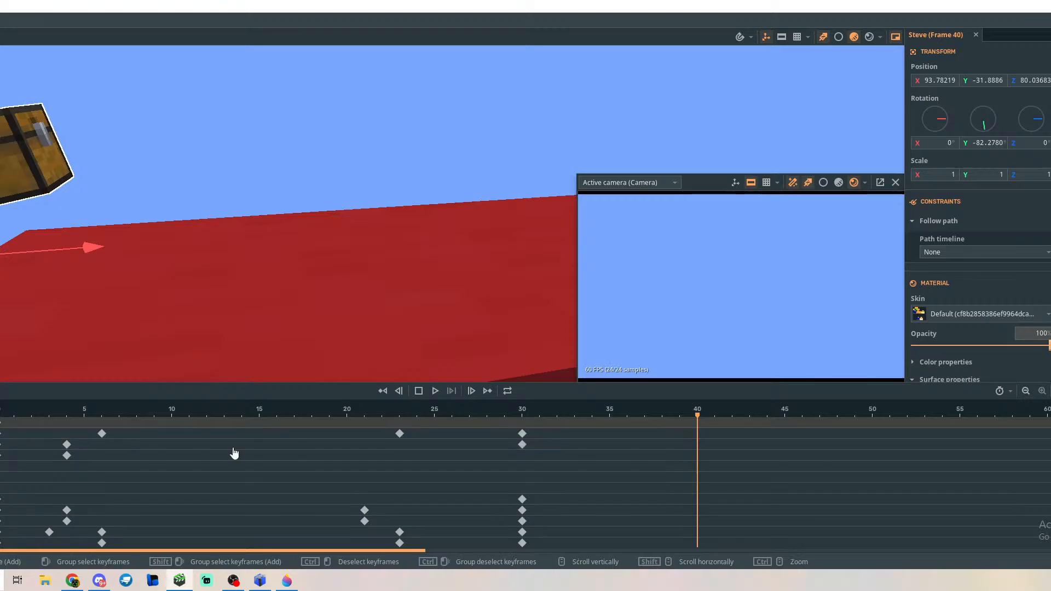
pyautogui.moveTo(696, 416); pyautogui.dragTo(79, 419)
pyautogui.press('space')
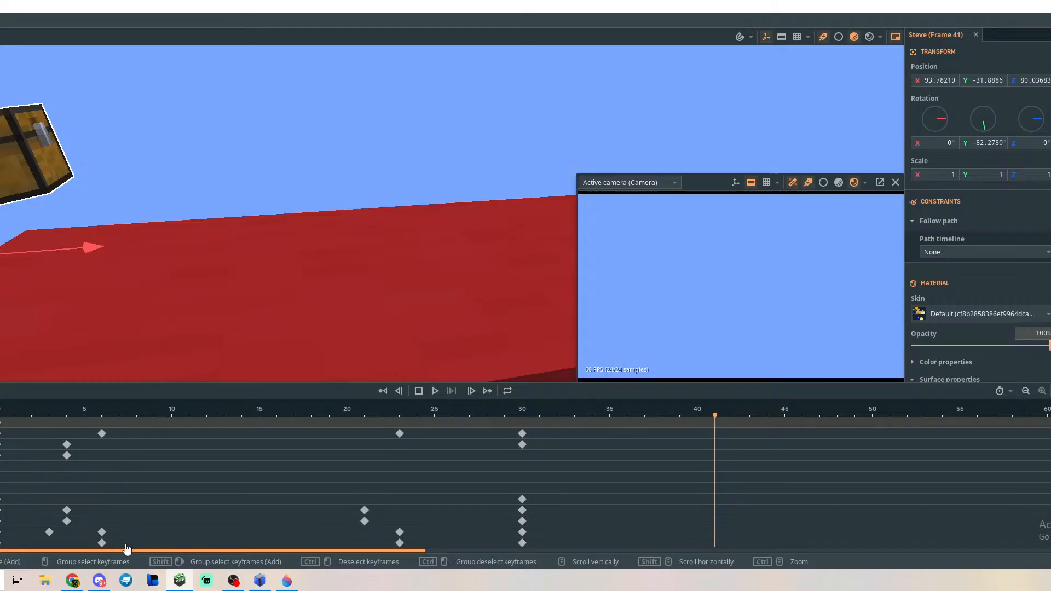
# Shift the keyframes at frames 3 to 6 four frames later, to frames 7 to 10, and play the animation.
pyautogui.moveTo(126, 549); pyautogui.dragTo(134, 446)
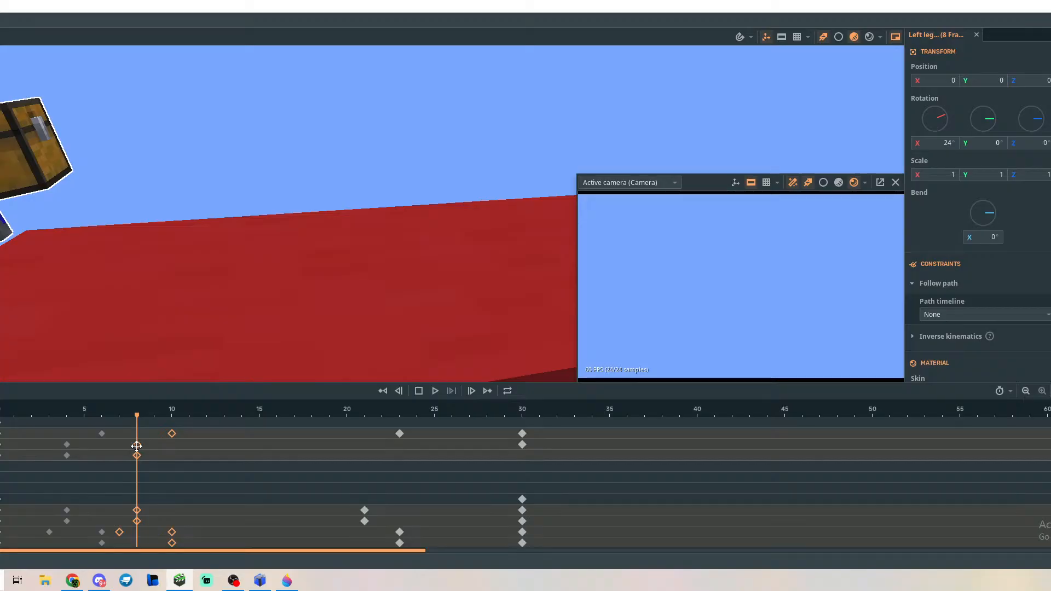
pyautogui.click(185, 450)
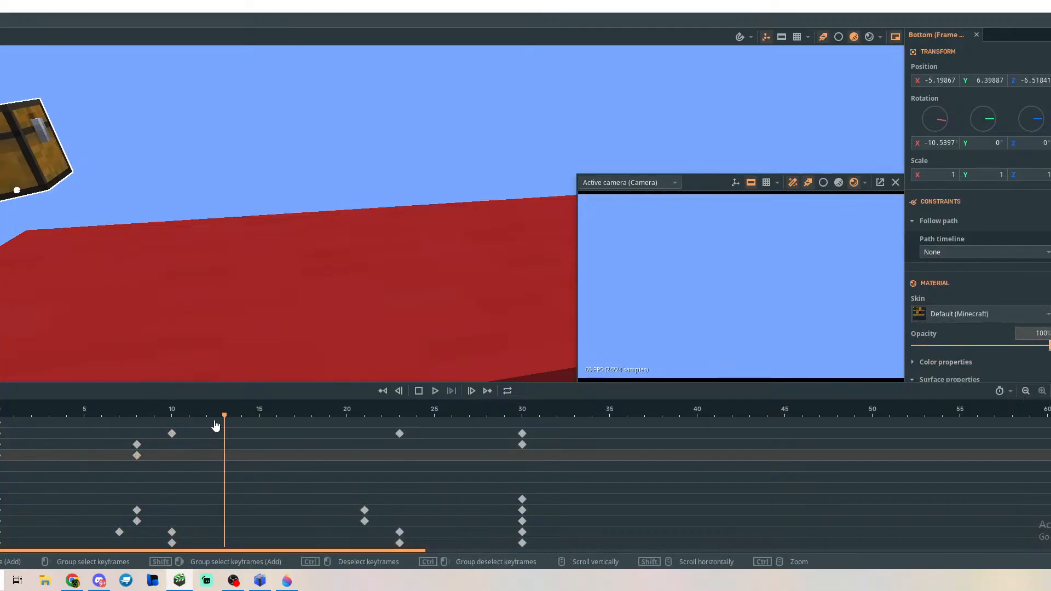
pyautogui.moveTo(215, 426); pyautogui.dragTo(13, 422)
pyautogui.press('space')
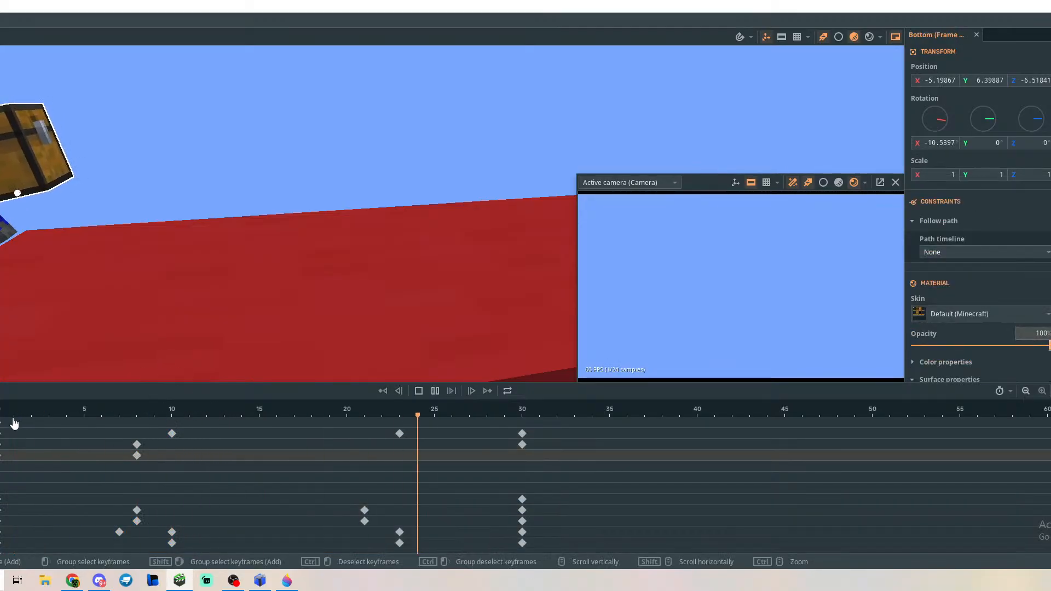
pyautogui.press('space')
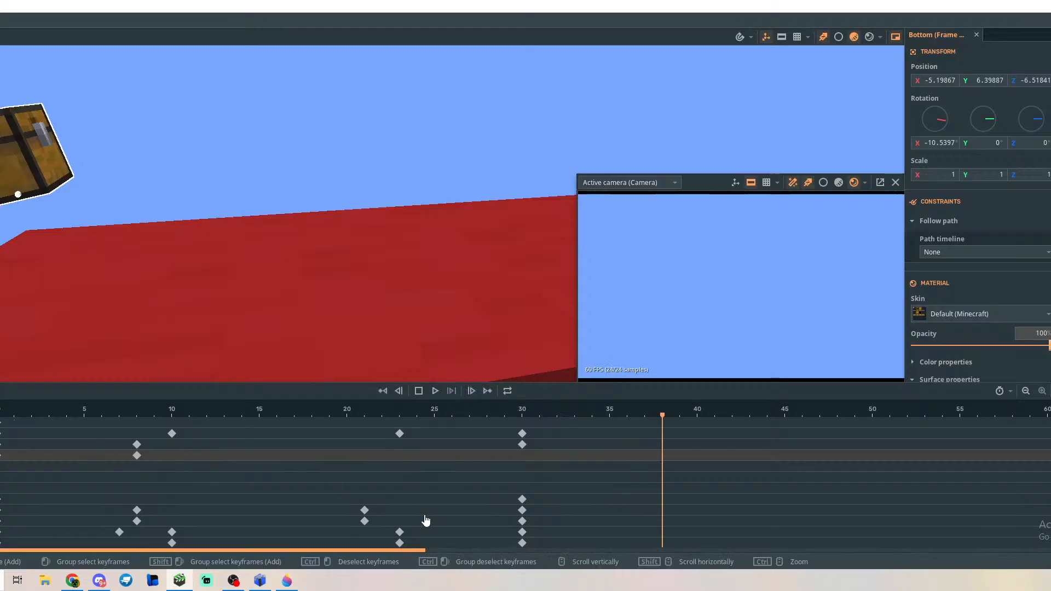
# Shift the keyframes at frames 21 to 23 three frames earlier, to frames 18 to 20, and return to frame 0.
pyautogui.scroll(-2, 427, 534)
pyautogui.scroll(2, 430, 539)
pyautogui.scroll(-2, 432, 541)
pyautogui.scroll(-1, 430, 537)
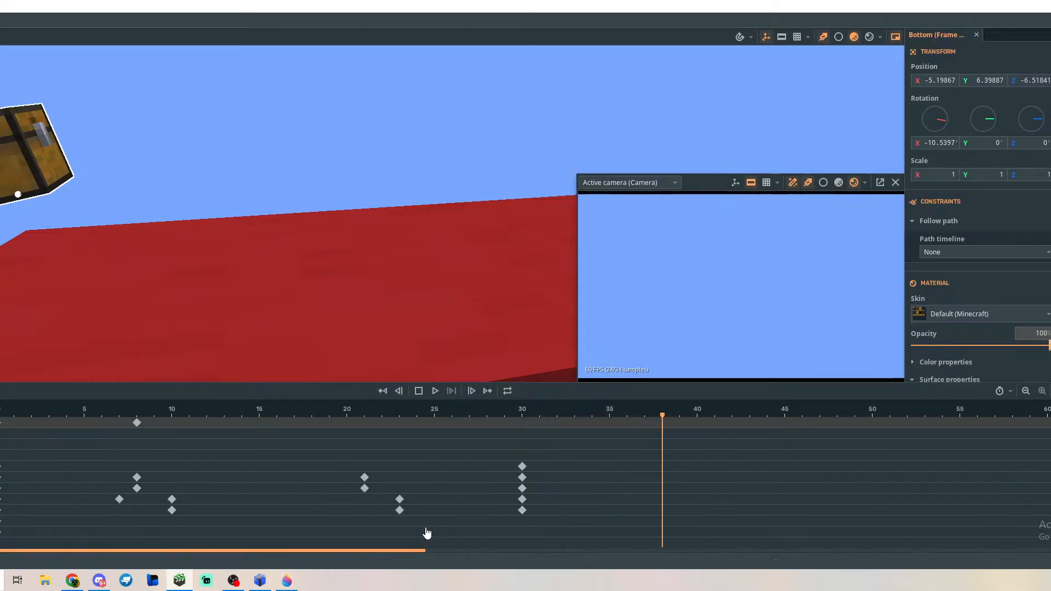
pyautogui.moveTo(425, 533); pyautogui.dragTo(331, 426)
pyautogui.scroll(3, 324, 429)
pyautogui.moveTo(396, 438); pyautogui.dragTo(1, 441)
pyautogui.click(381, 438)
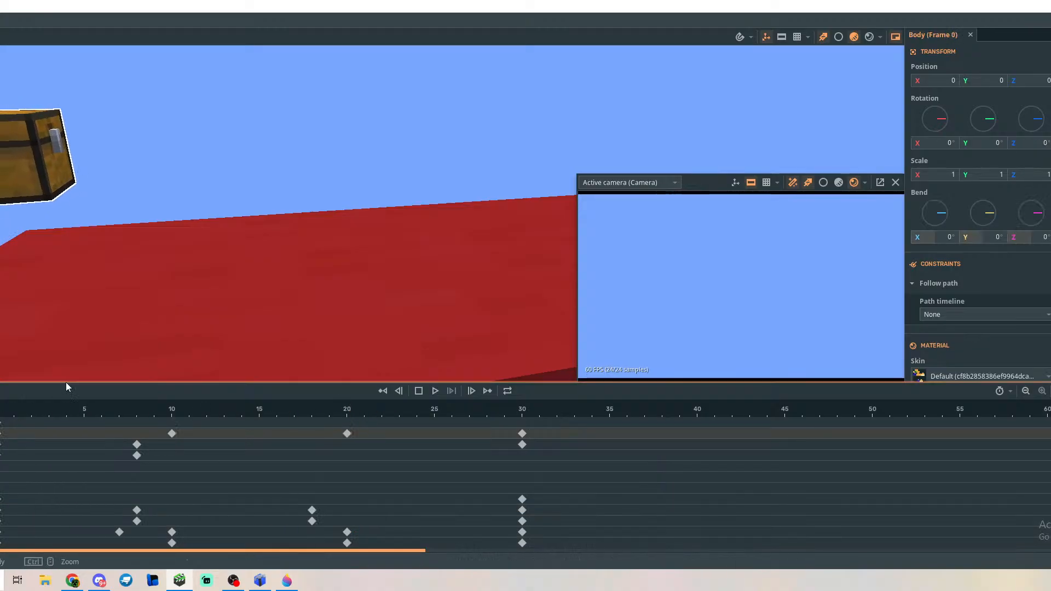
# Move the right leg's bent-knee keyframe from frame 7 to frame 5.
pyautogui.moveTo(137, 296); pyautogui.dragTo(82, 293, button='right')
pyautogui.press('w')
pyautogui.press('w')
pyautogui.press('s')
pyautogui.press('w')
pyautogui.moveTo(251, 312); pyautogui.dragTo(252, 313, button='right')
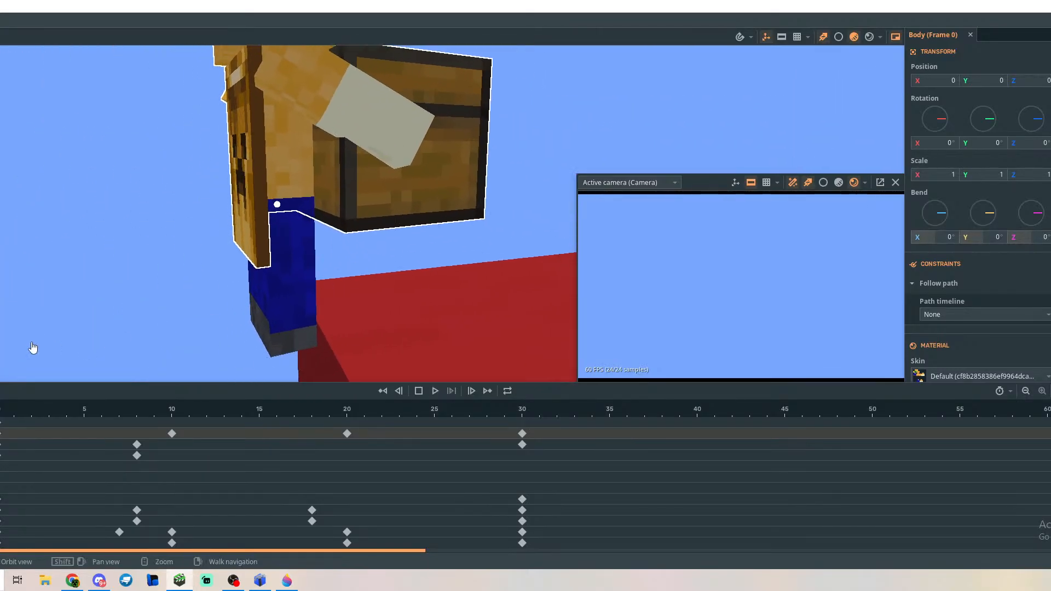
pyautogui.click(33, 349)
pyautogui.moveTo(3, 412); pyautogui.dragTo(115, 446)
pyautogui.click(119, 533)
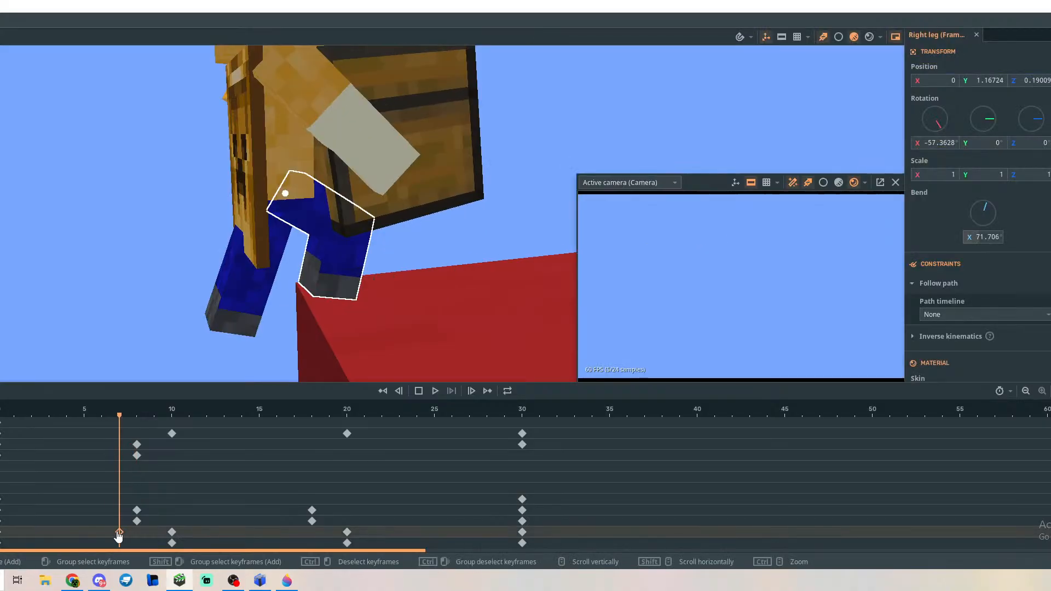
pyautogui.moveTo(175, 328); pyautogui.dragTo(110, 353, button='right')
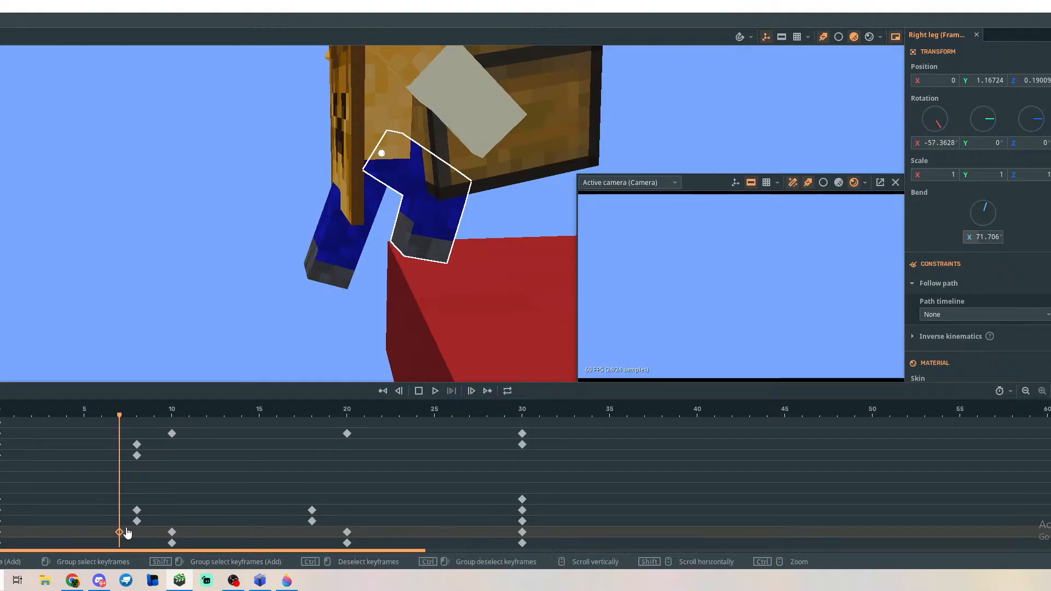
pyautogui.moveTo(119, 532); pyautogui.dragTo(84, 531)
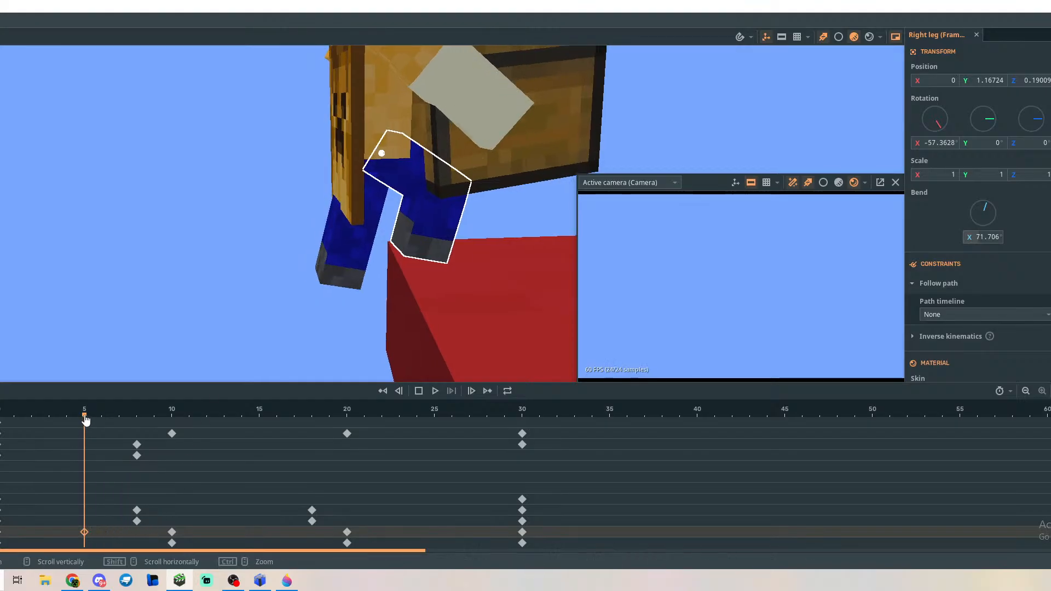
# Add a keyframe for the whole character at frame 7 and move the playhead back to frame 5.
pyautogui.moveTo(85, 418); pyautogui.dragTo(126, 428)
pyautogui.click(126, 426)
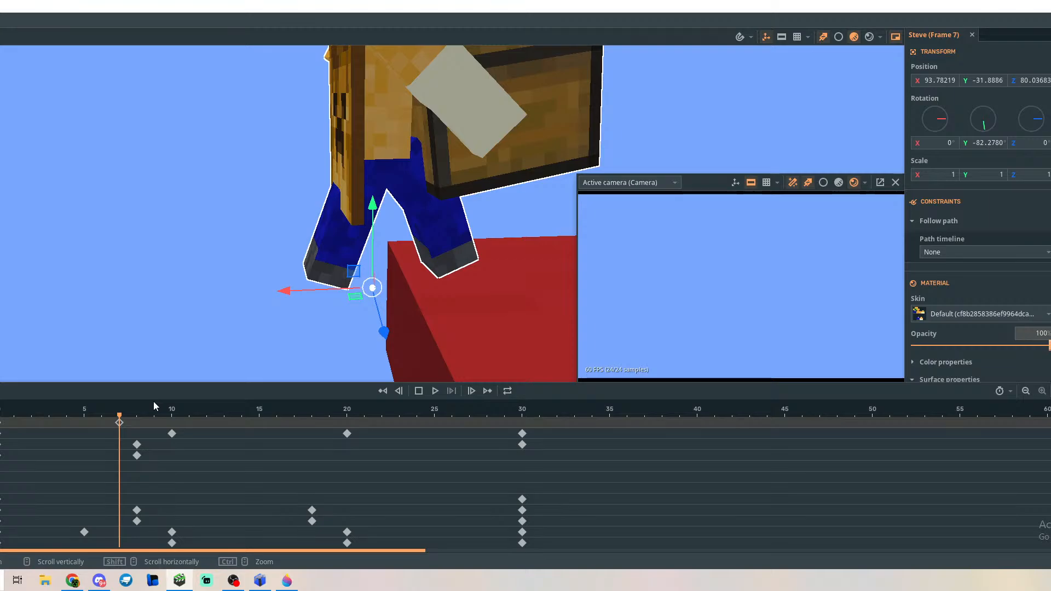
pyautogui.moveTo(250, 311); pyautogui.dragTo(274, 300, button='right')
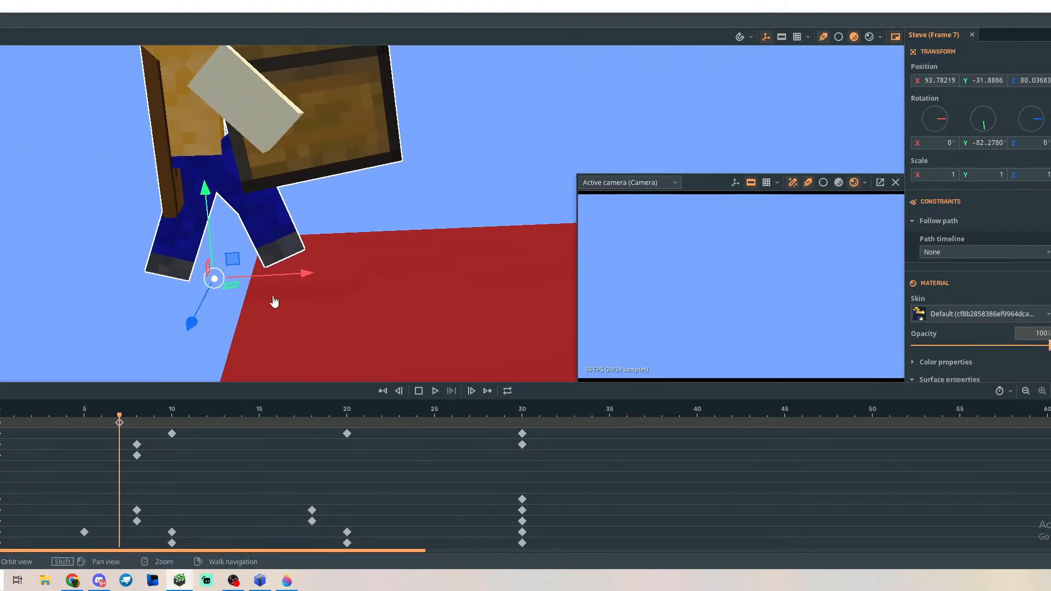
pyautogui.click(110, 422)
pyautogui.moveTo(110, 423); pyautogui.dragTo(86, 445)
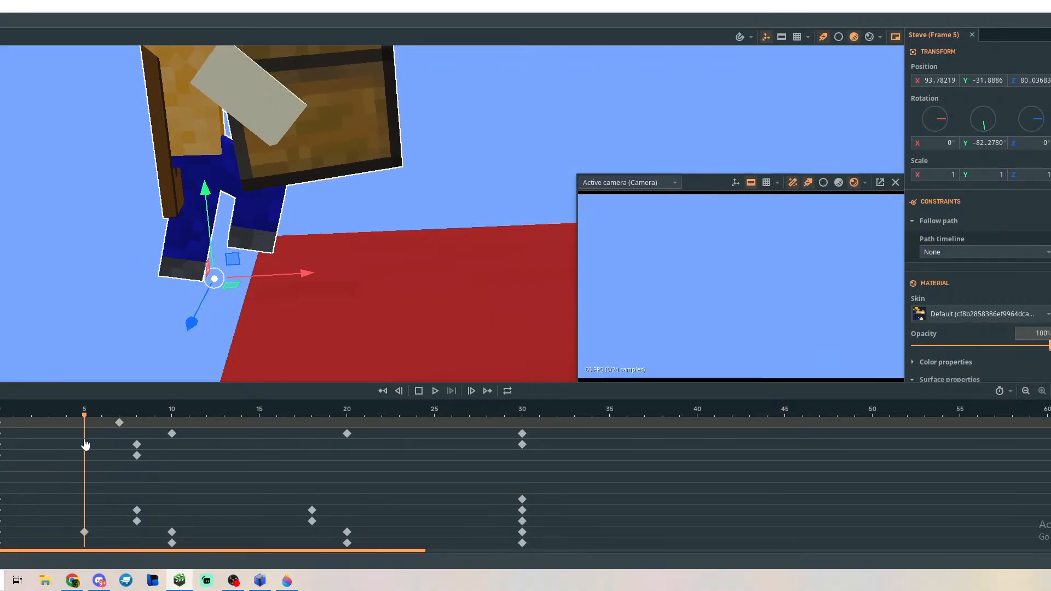
# Set the right leg's bend at the frame 5 keyframe to 49.986°.
pyautogui.click(84, 532)
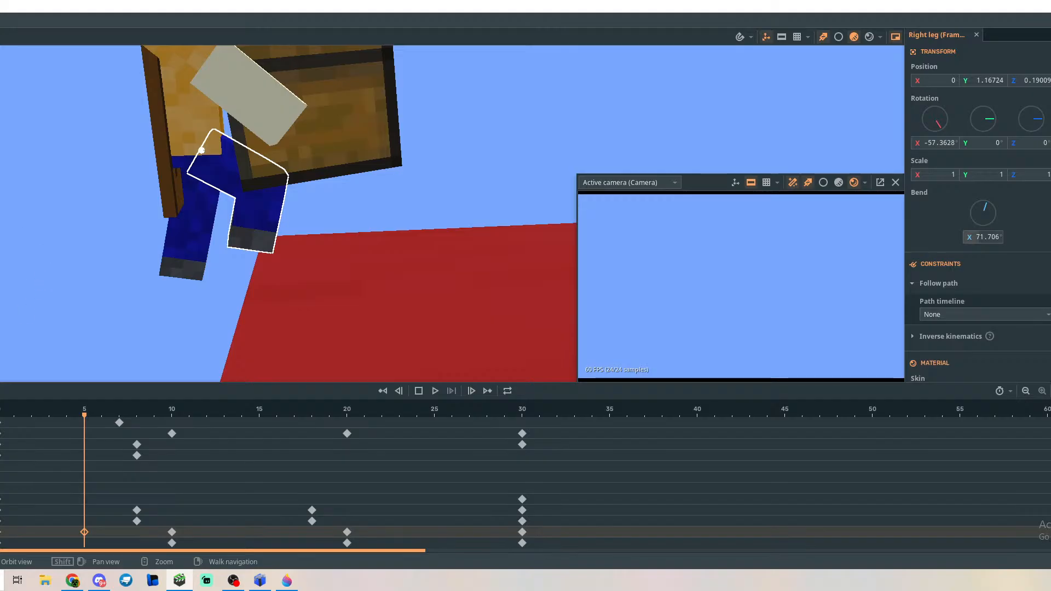
pyautogui.press('r')
pyautogui.press('t')
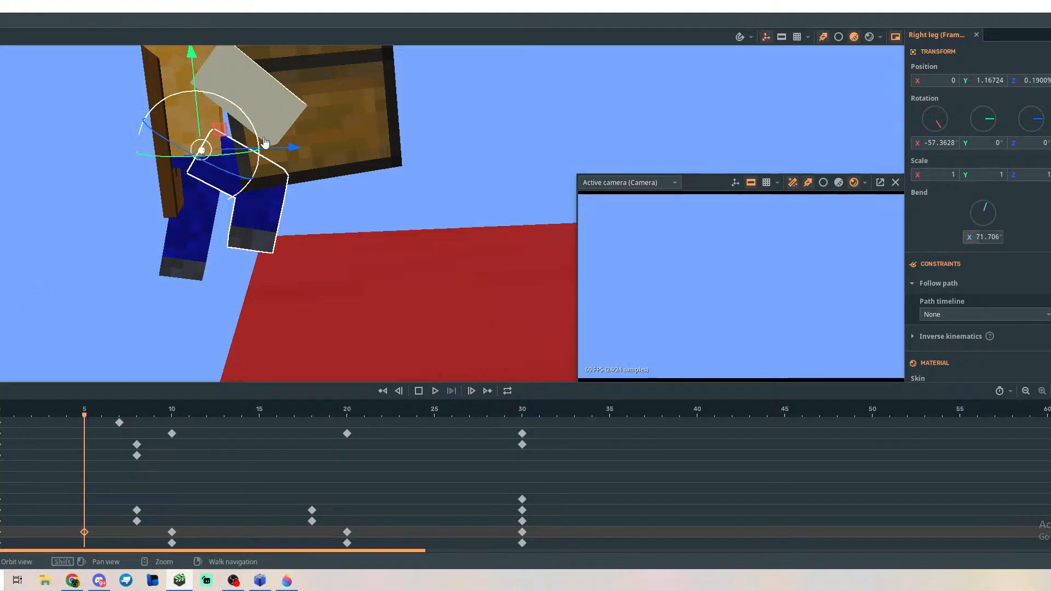
pyautogui.moveTo(394, 240); pyautogui.dragTo(377, 218, button='right')
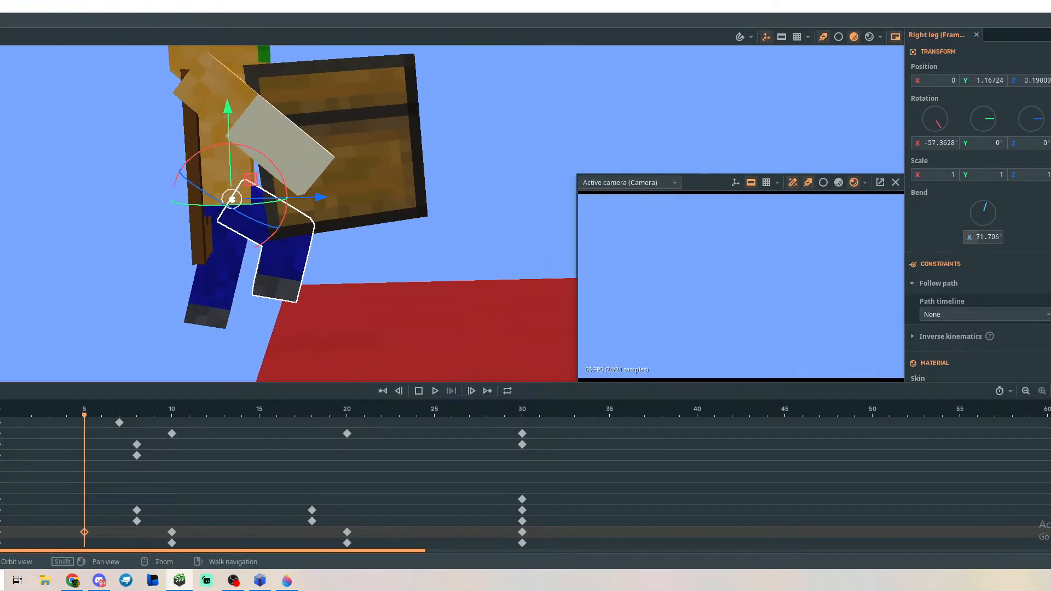
pyautogui.press('w')
pyautogui.moveTo(182, 241); pyautogui.dragTo(154, 246, button='right')
pyautogui.press('s')
pyautogui.press('w')
pyautogui.press('s')
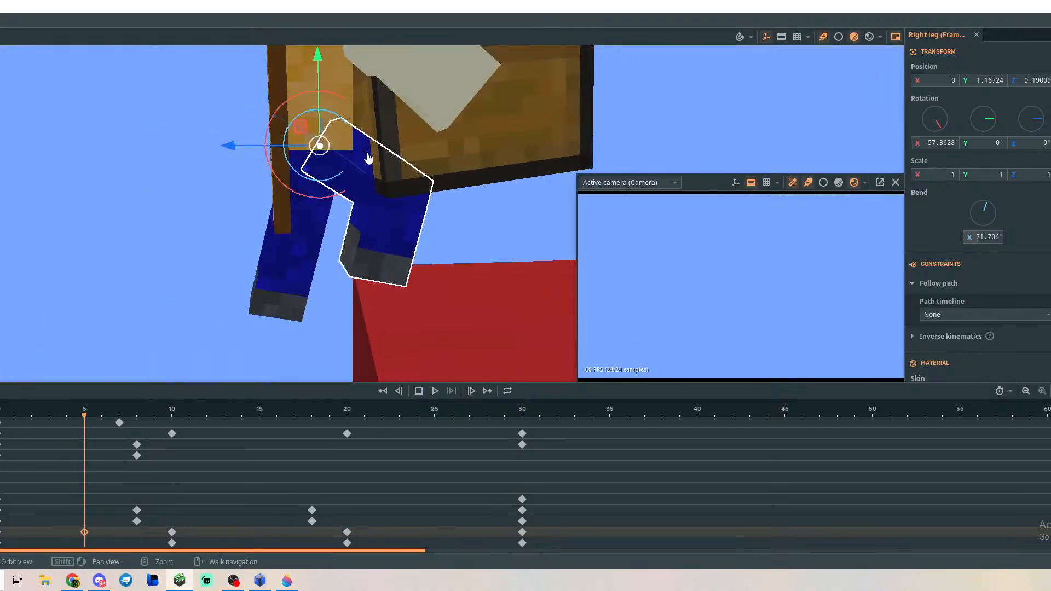
pyautogui.moveTo(290, 164); pyautogui.dragTo(293, 179)
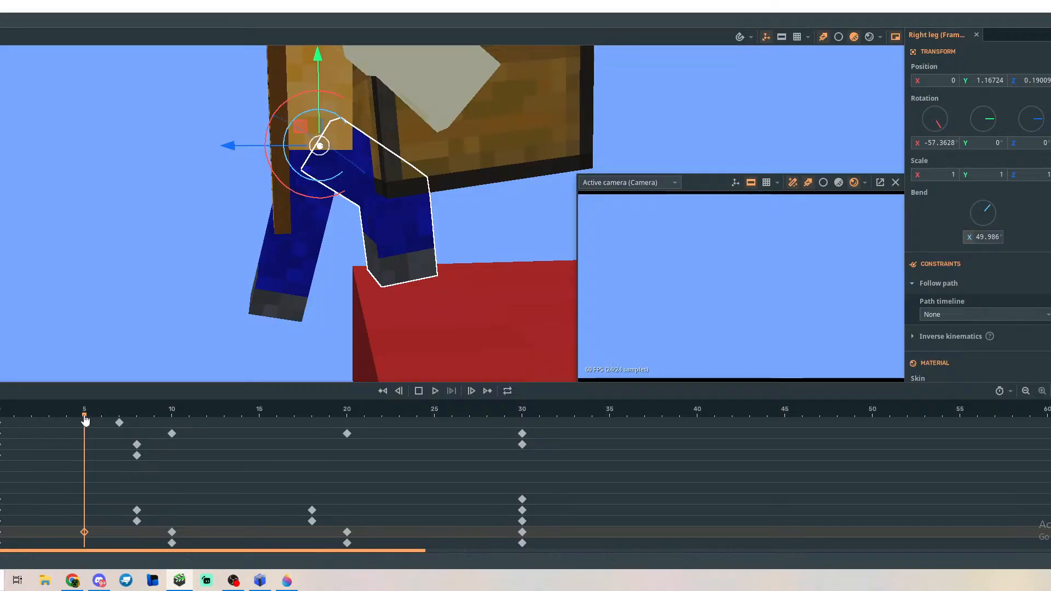
# Add a right leg keyframe at frame 8 with the bend set to 6.2571°.
pyautogui.moveTo(85, 420); pyautogui.dragTo(172, 428)
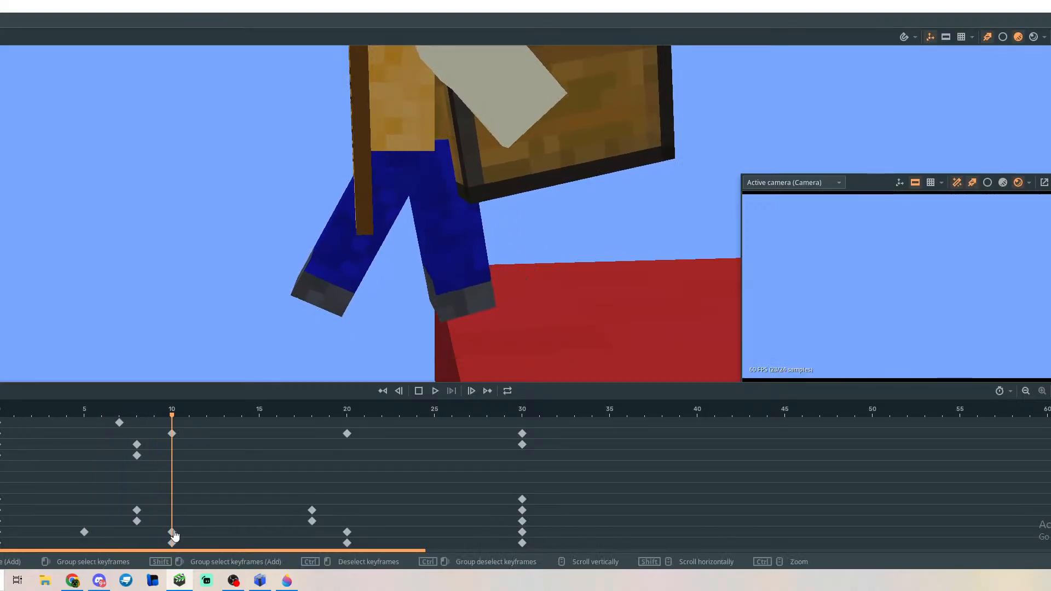
pyautogui.click(173, 533)
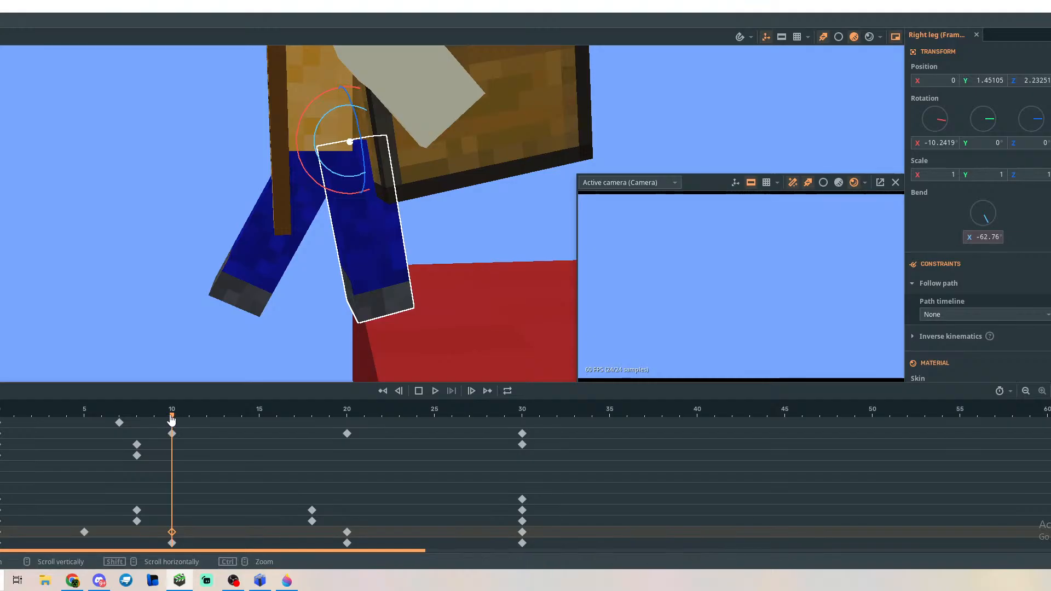
pyautogui.moveTo(171, 420); pyautogui.dragTo(137, 421)
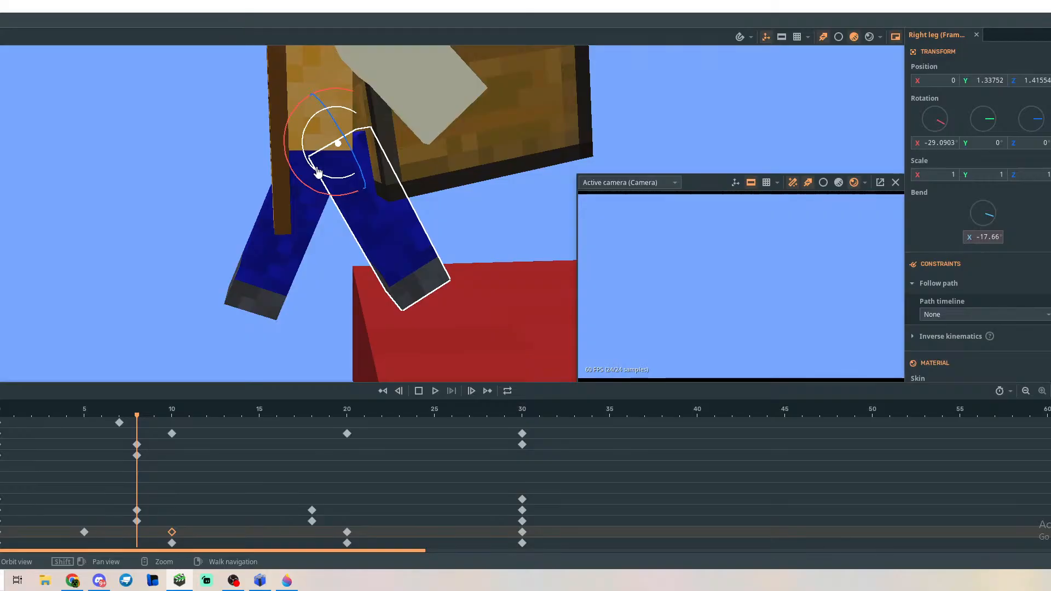
pyautogui.moveTo(318, 168); pyautogui.dragTo(314, 162, button='right')
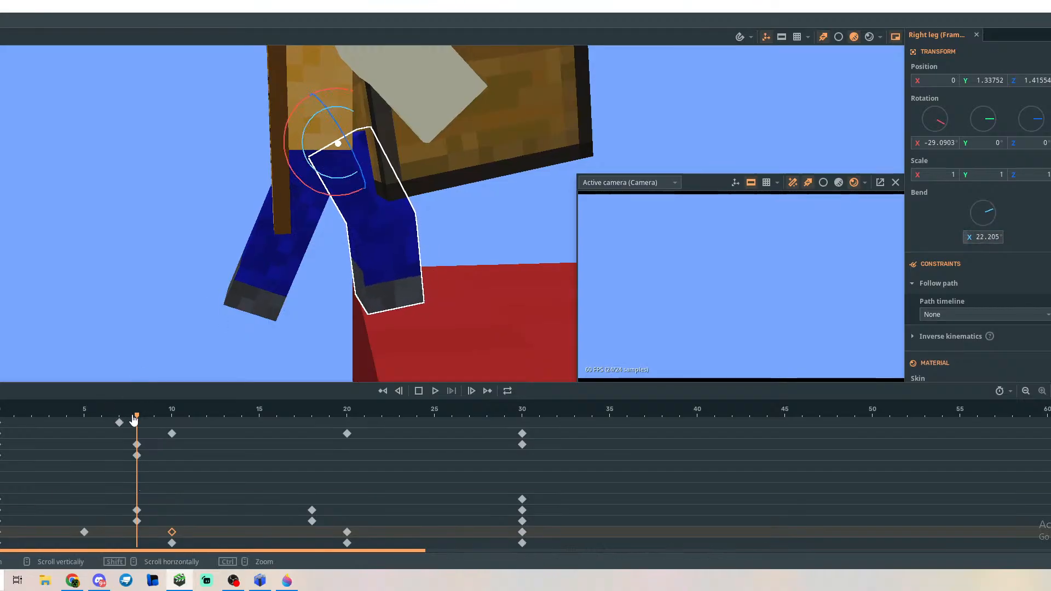
pyautogui.moveTo(133, 419)
pyautogui.mouseDown()
pyautogui.moveTo(65, 427)
pyautogui.moveTo(177, 432)
pyautogui.moveTo(137, 433)
pyautogui.mouseUp()
pyautogui.click(138, 533)
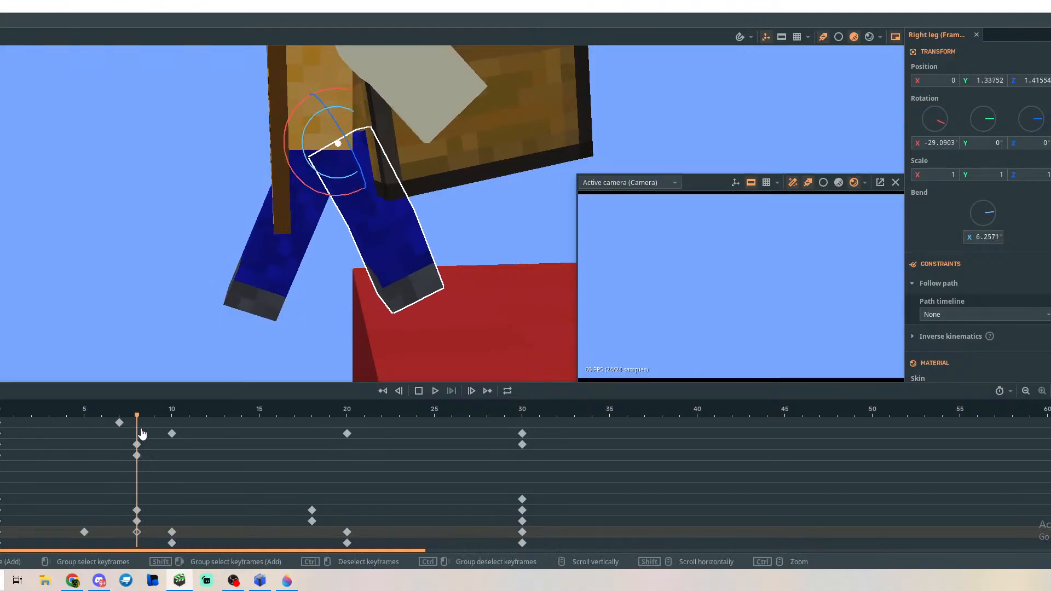
pyautogui.moveTo(313, 172); pyautogui.dragTo(307, 160)
# Set the right leg's bend at frame 10 to about -22.89° and return to frame 8.
pyautogui.moveTo(138, 421); pyautogui.dragTo(170, 463)
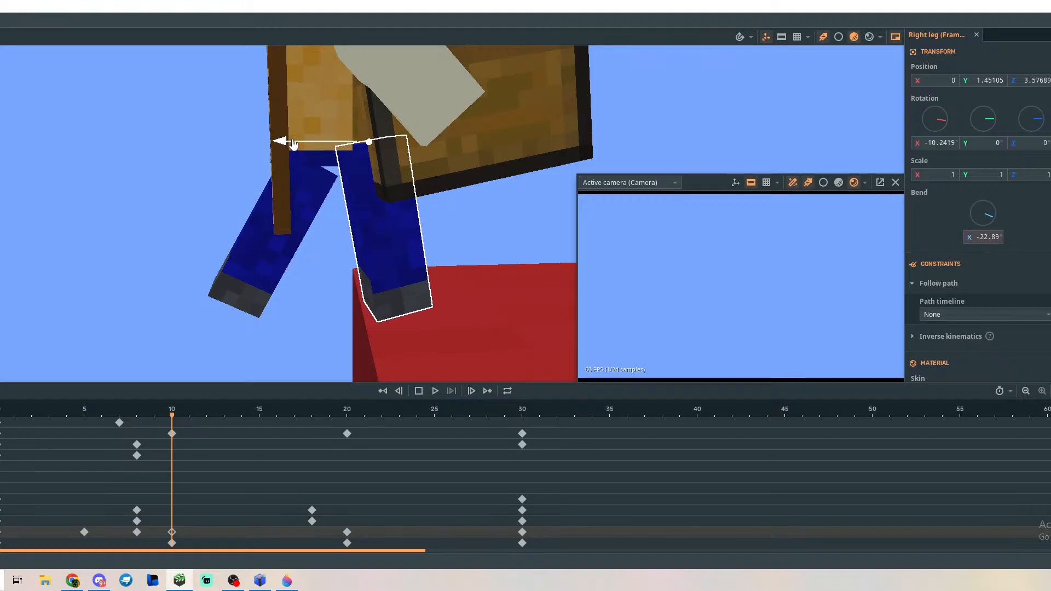
pyautogui.moveTo(172, 431); pyautogui.dragTo(133, 406)
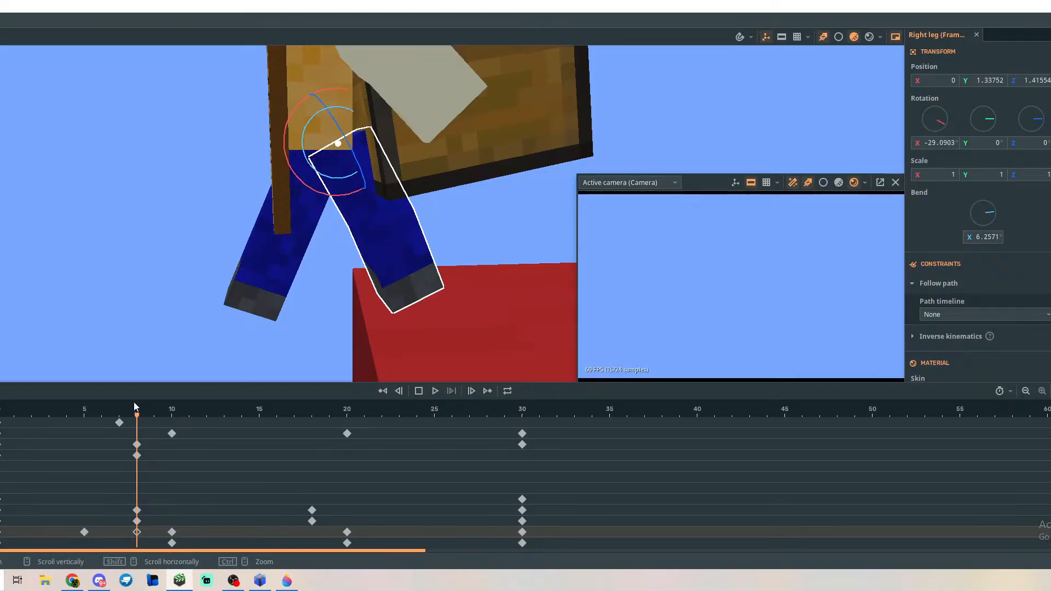
pyautogui.moveTo(135, 408)
pyautogui.mouseDown()
pyautogui.moveTo(192, 415)
pyautogui.moveTo(136, 417)
pyautogui.mouseUp()
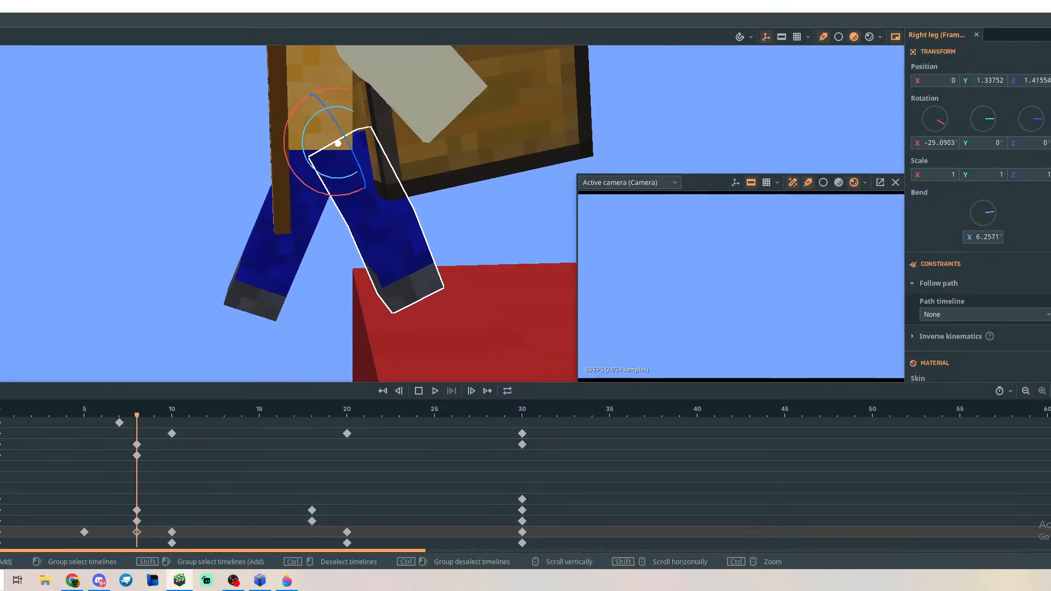
# Move the whole character forward to X 89.95461 at frame 10 and scrub through the step.
pyautogui.click(1, 423)
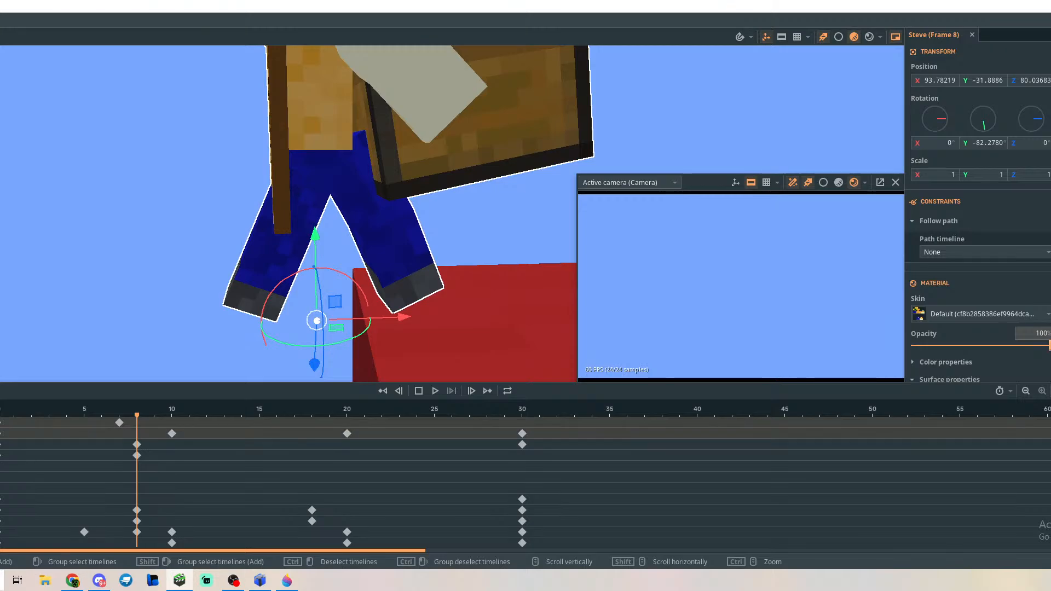
pyautogui.click(1, 433)
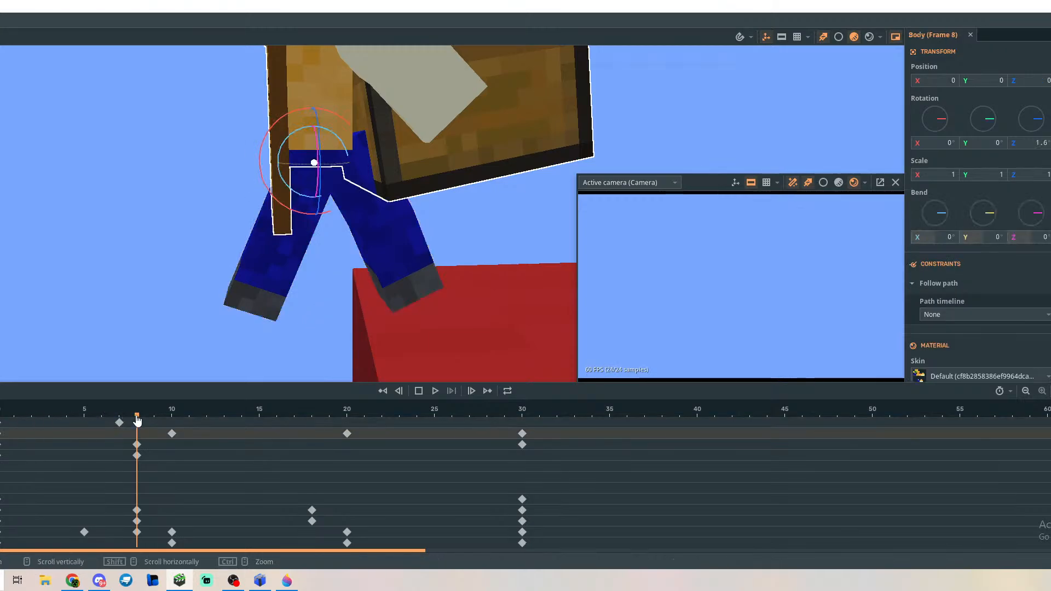
pyautogui.moveTo(136, 421); pyautogui.dragTo(173, 421)
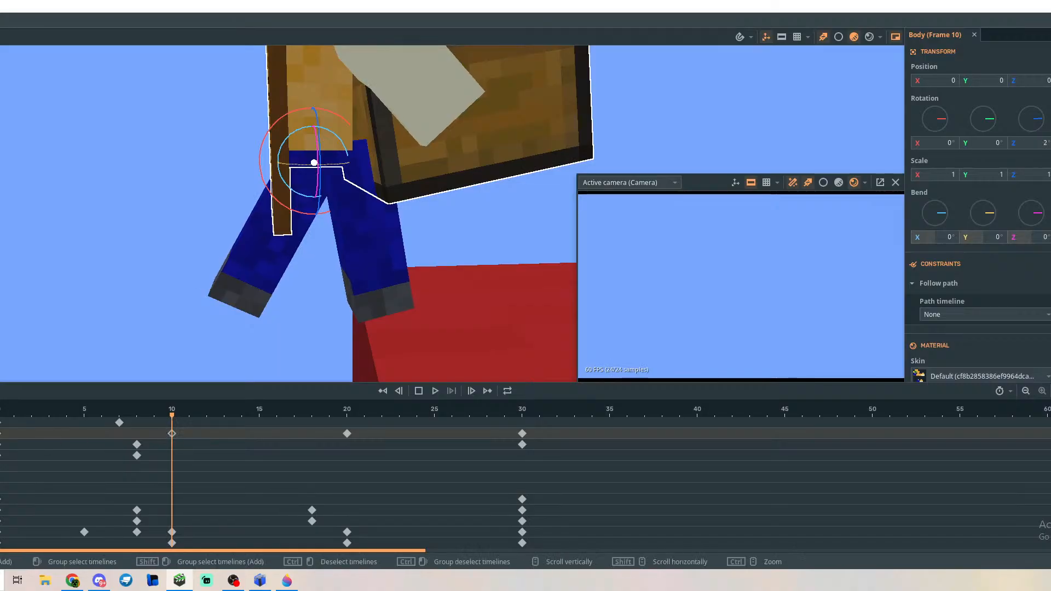
pyautogui.click(1, 422)
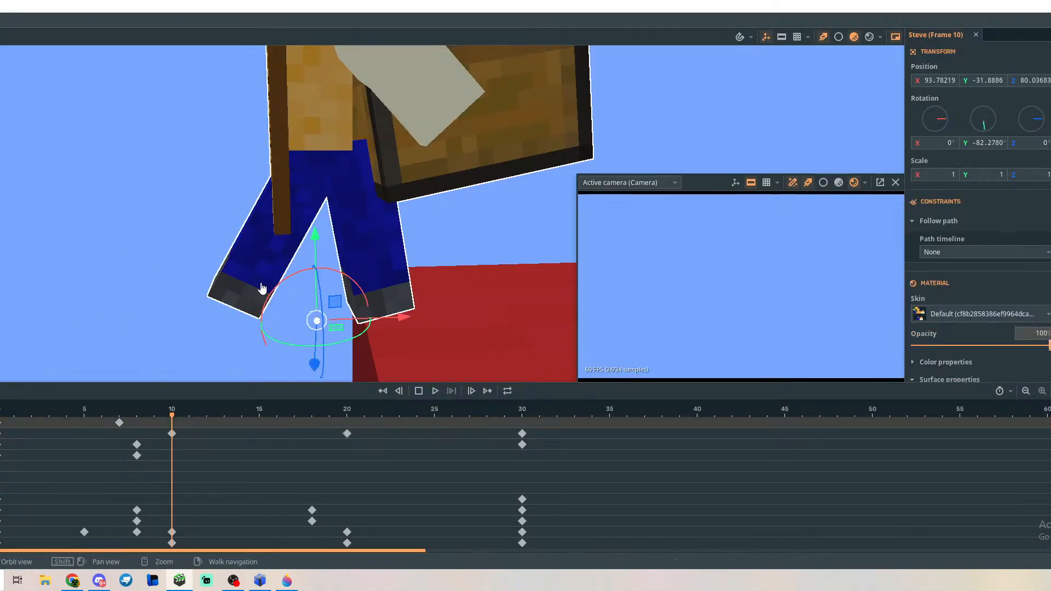
pyautogui.moveTo(399, 320); pyautogui.dragTo(451, 315)
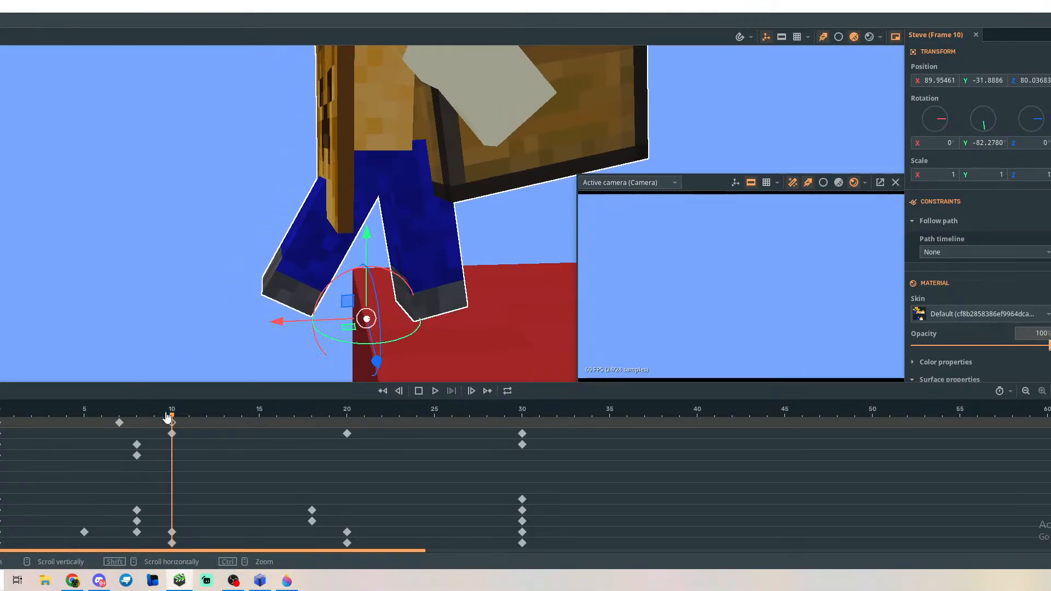
pyautogui.moveTo(168, 417)
pyautogui.mouseDown()
pyautogui.moveTo(137, 420)
pyautogui.moveTo(207, 423)
pyautogui.moveTo(2, 433)
pyautogui.moveTo(127, 418)
pyautogui.moveTo(178, 426)
pyautogui.mouseUp()
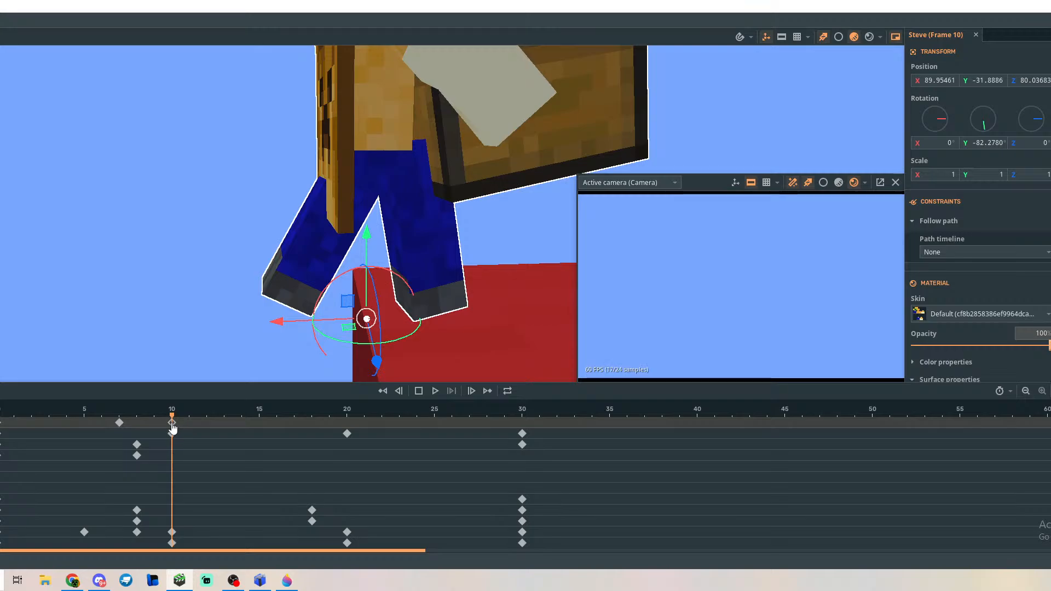
pyautogui.click(174, 419)
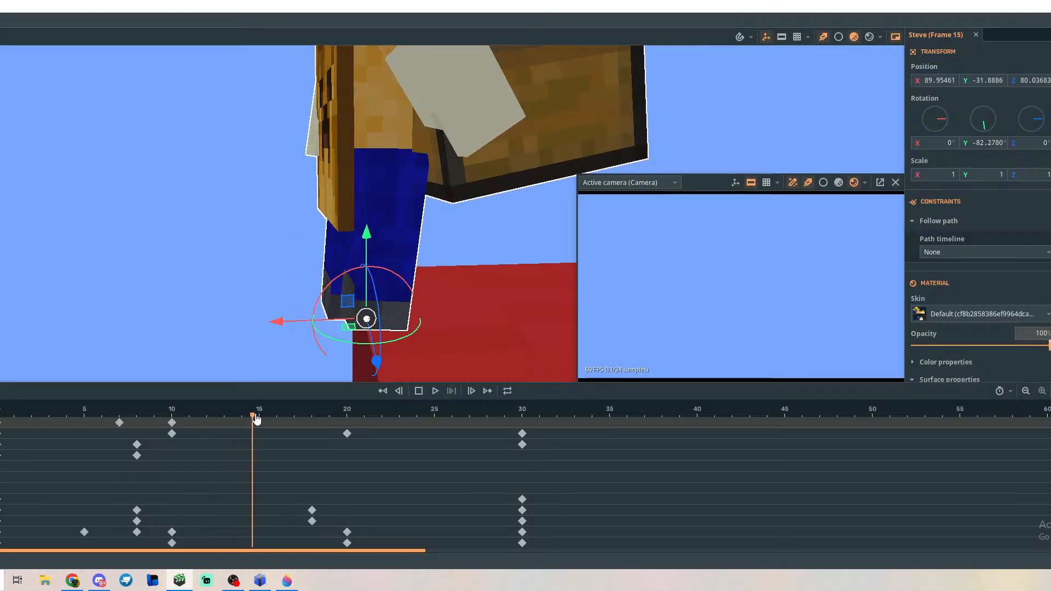
pyautogui.moveTo(255, 419); pyautogui.dragTo(49, 482)
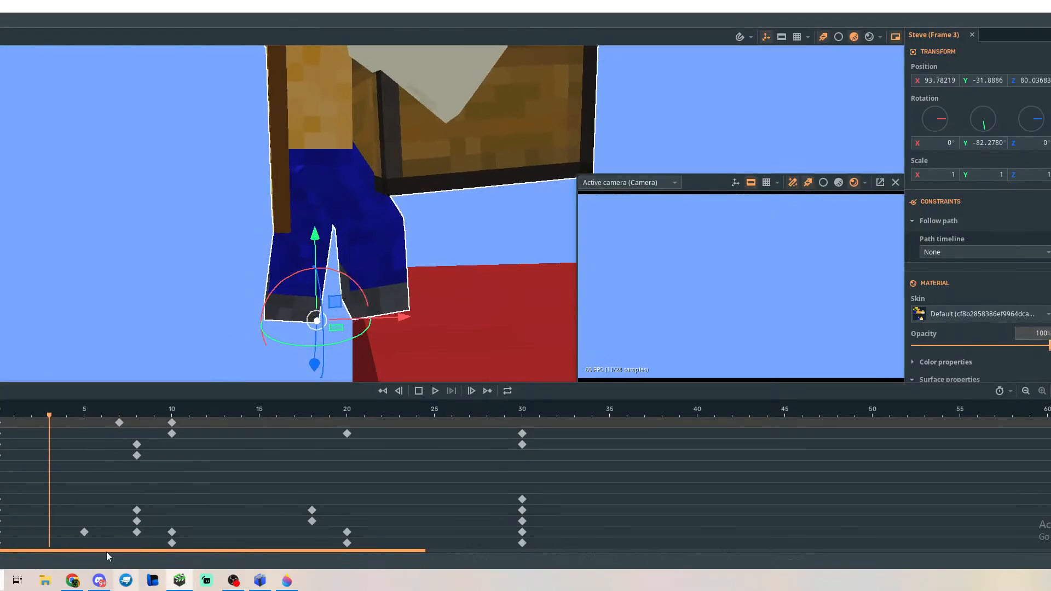
# Copy the right leg's keyframes at frames 5, 8 and 10 to the left leg's timeline, starting at frame 15.
pyautogui.click(84, 532)
pyautogui.keyDown('shift'); pyautogui.click(137, 533); pyautogui.keyUp('shift')
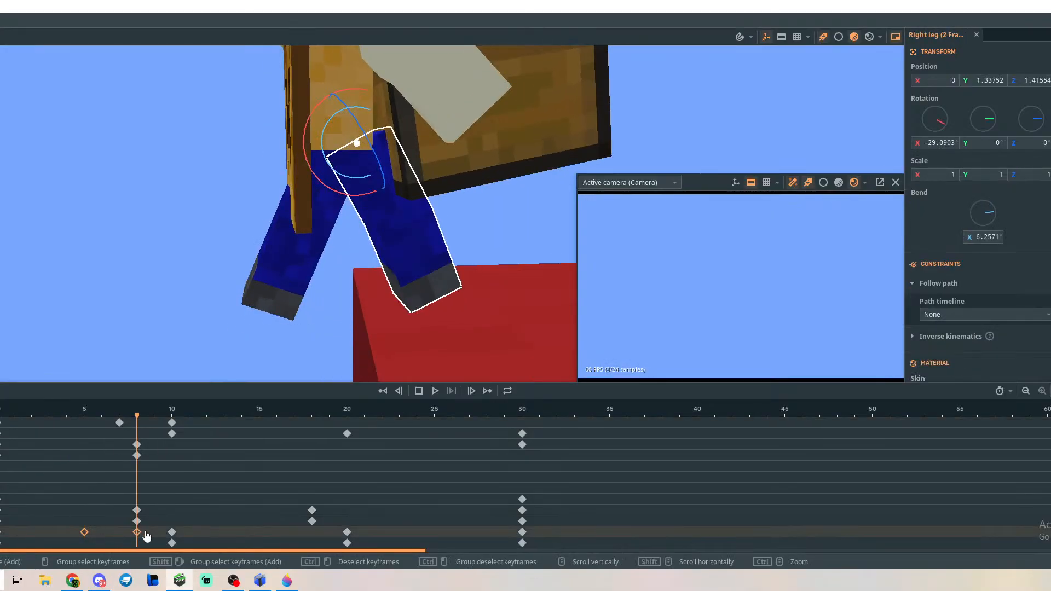
pyautogui.keyDown('shift'); pyautogui.click(172, 533); pyautogui.keyUp('shift')
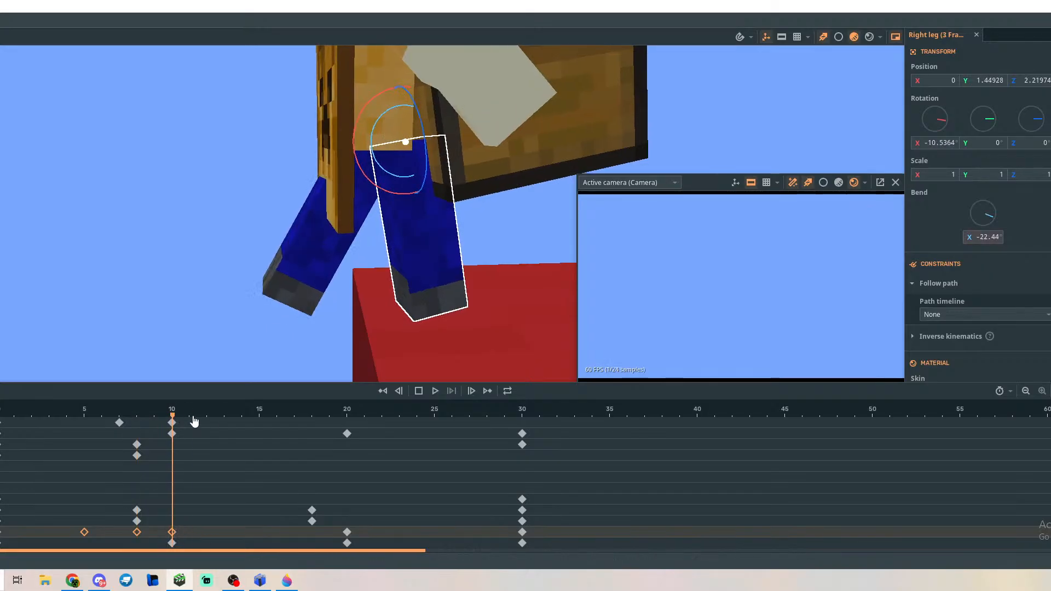
pyautogui.click(225, 438)
pyautogui.click(278, 545)
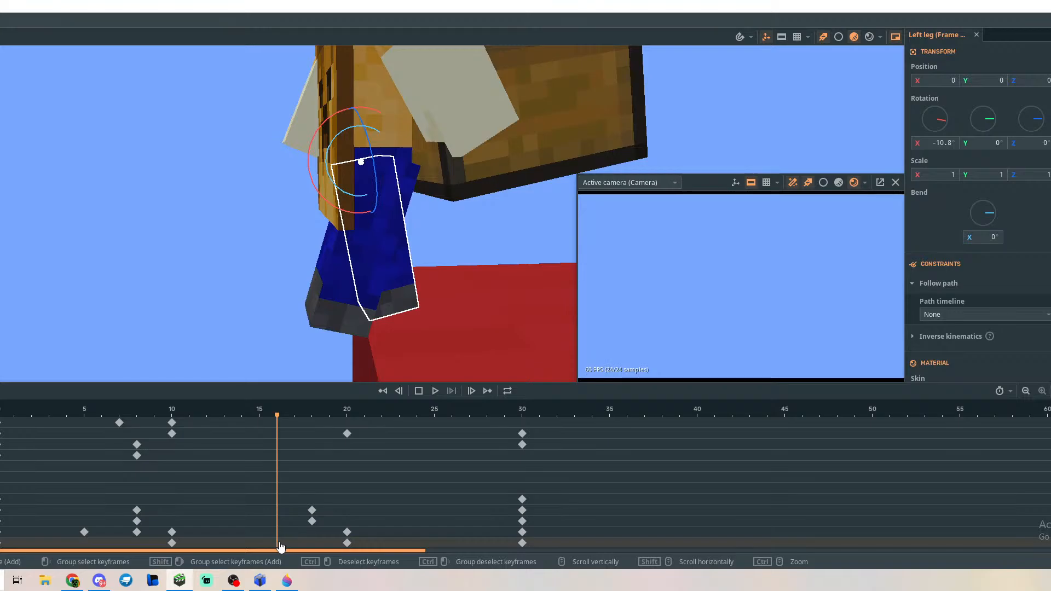
pyautogui.hotkey('ctrl', 'v')
pyautogui.moveTo(323, 542); pyautogui.dragTo(362, 543)
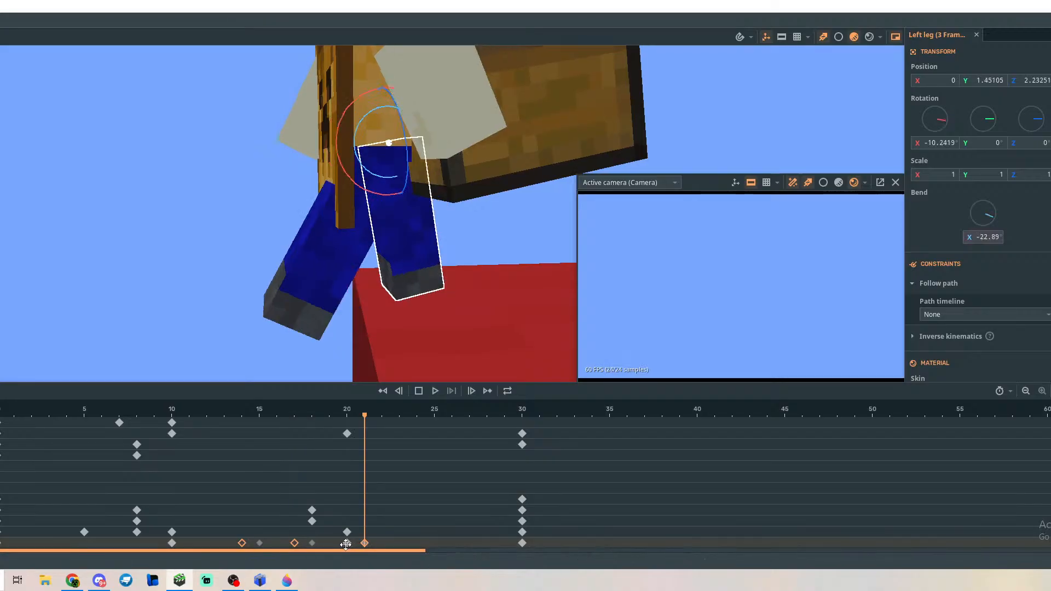
# Delete the left leg's old keyframe at frame 20 and shift the pasted keyframes one frame earlier, to frames 14, 17 and 20.
pyautogui.scroll(-1, 347, 539)
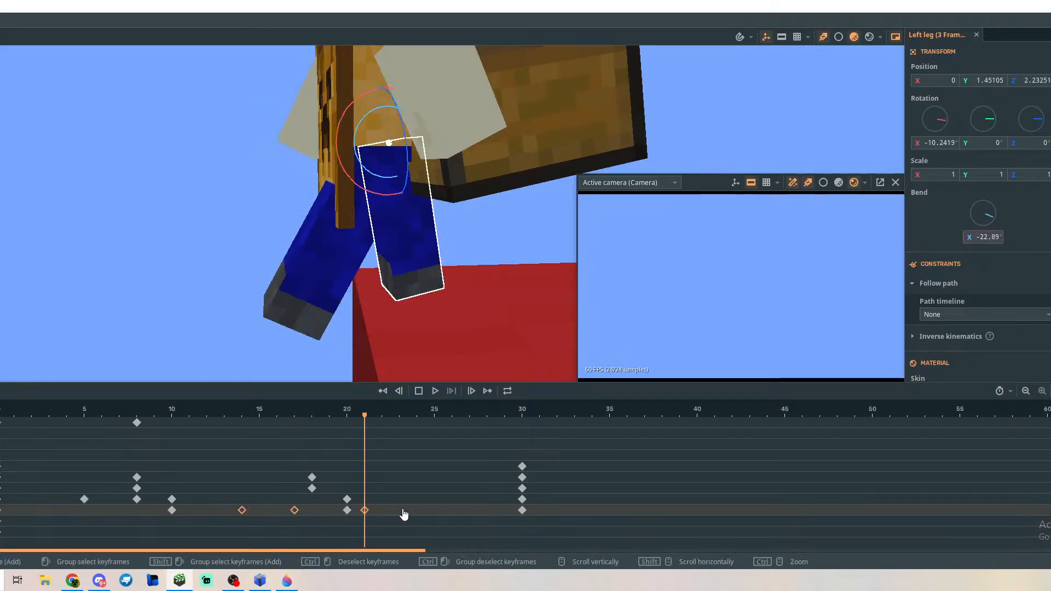
pyautogui.click(346, 511)
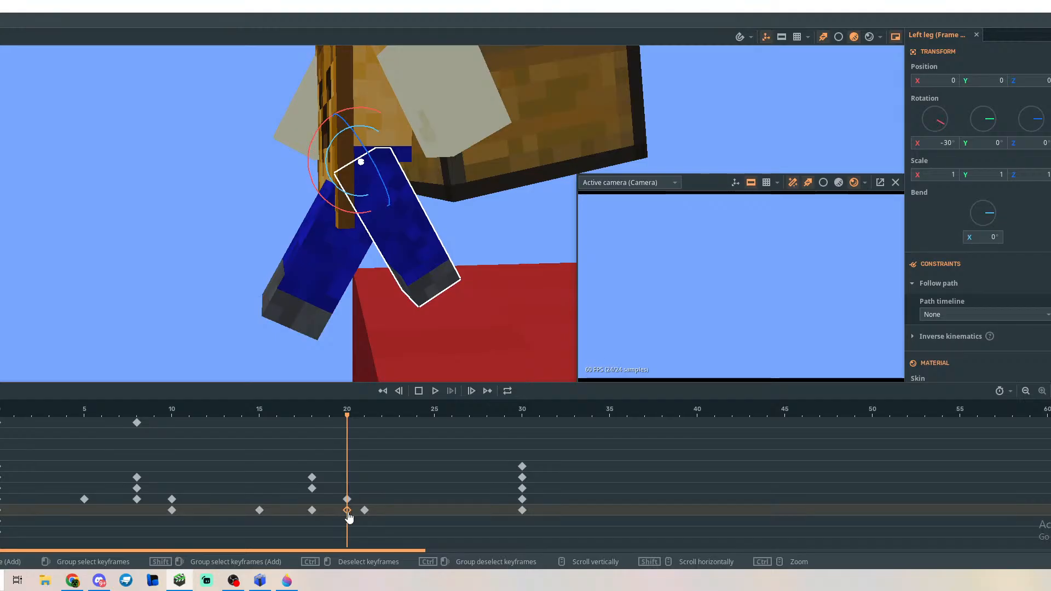
pyautogui.press('Delete')
pyautogui.click(365, 510)
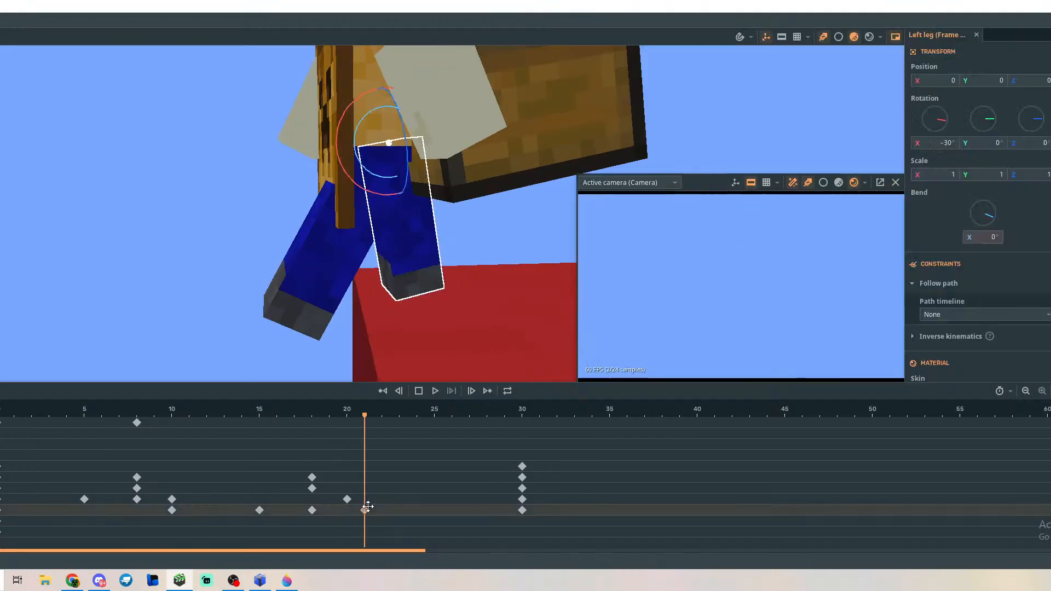
pyautogui.keyDown('shift'); pyautogui.click(312, 510); pyautogui.keyUp('shift')
pyautogui.keyDown('shift'); pyautogui.click(260, 510); pyautogui.keyUp('shift')
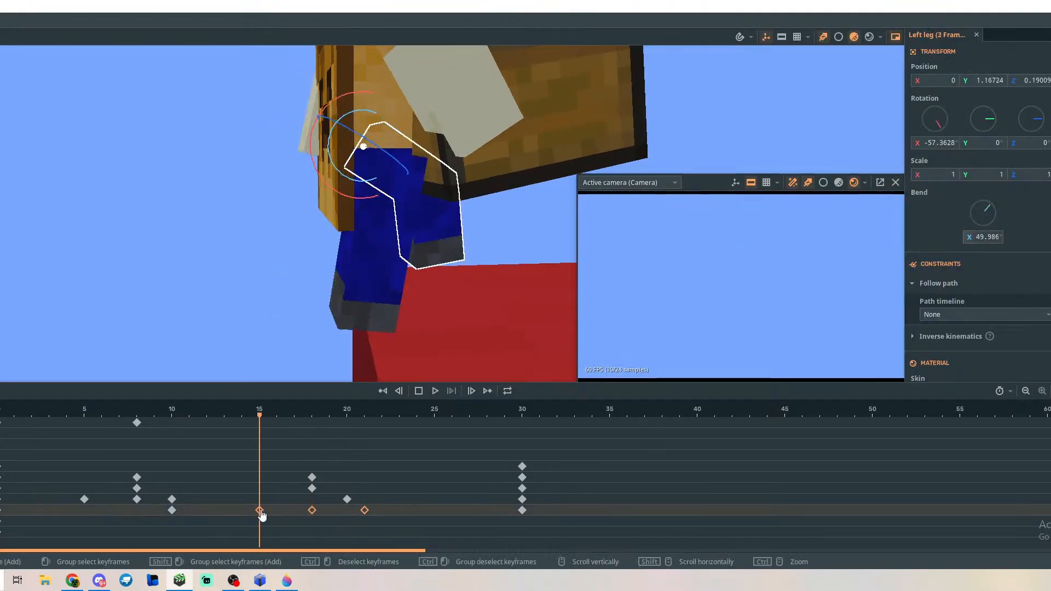
pyautogui.moveTo(259, 511); pyautogui.dragTo(242, 510)
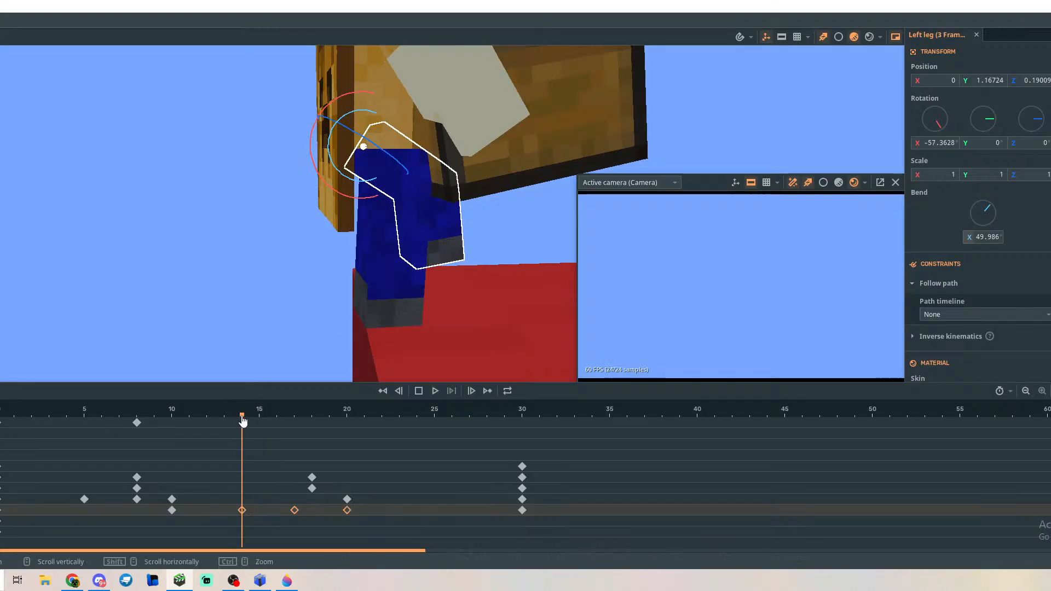
# Play the walk repeatedly from the start and scrub between frames 1 and 32 to examine the motion of both legs.
pyautogui.click(277, 446)
pyautogui.moveTo(278, 421); pyautogui.dragTo(110, 442)
pyautogui.press('space')
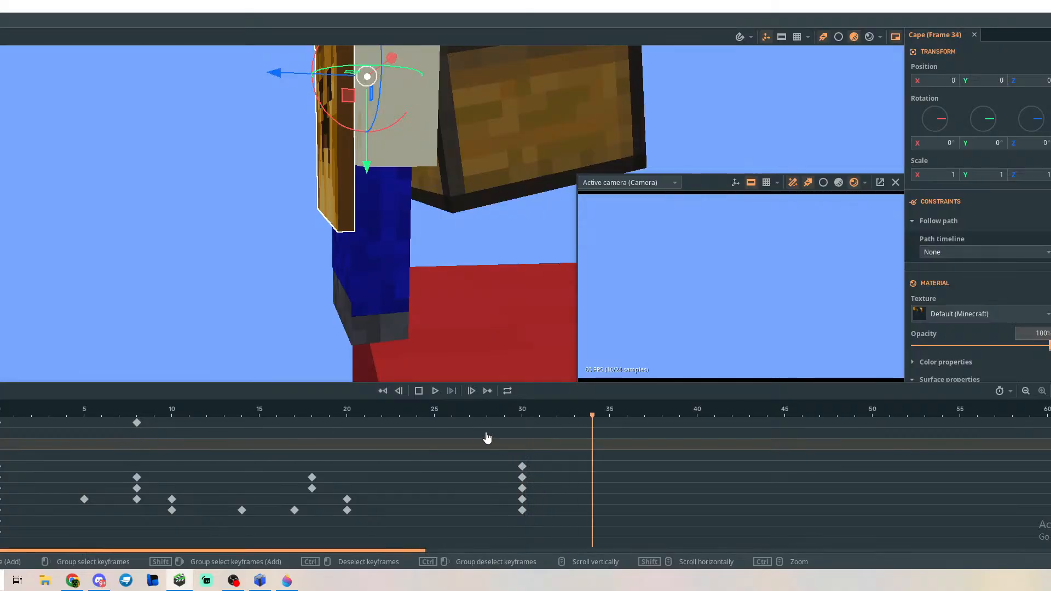
pyautogui.moveTo(590, 418); pyautogui.dragTo(0, 428)
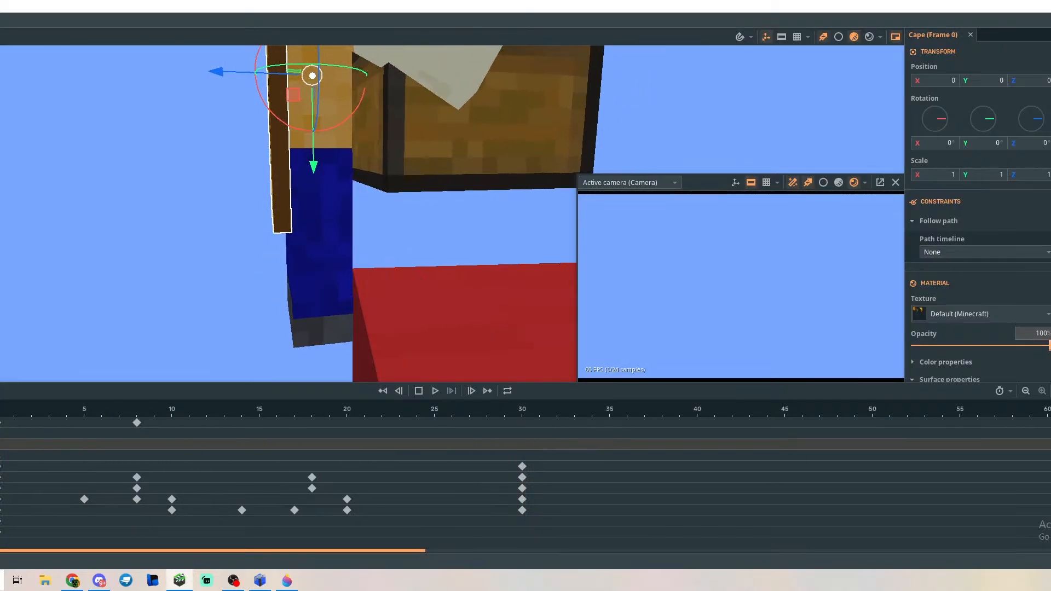
pyautogui.press('space')
pyautogui.press('space')
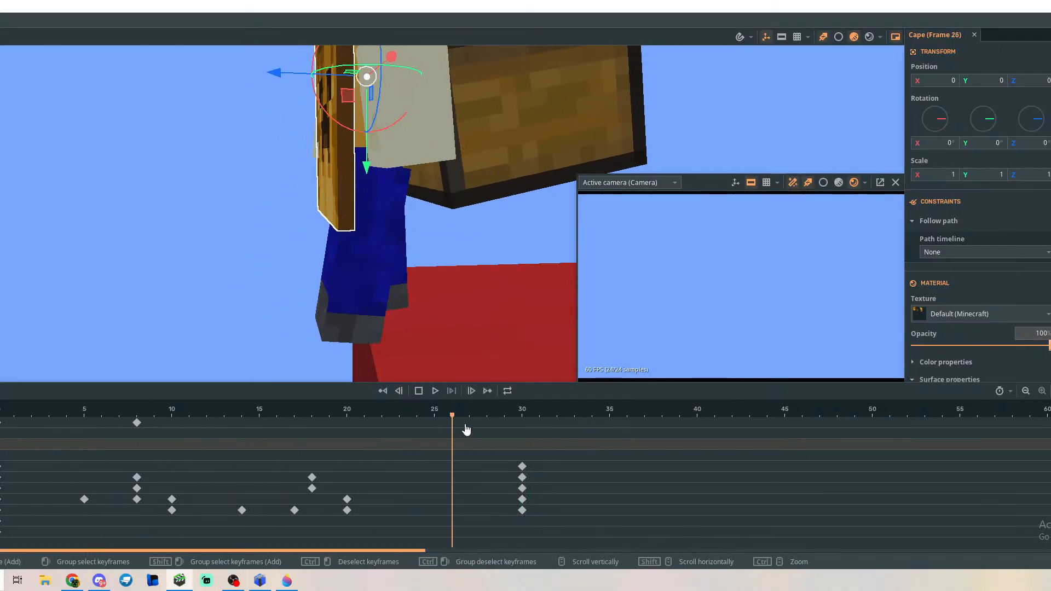
pyautogui.moveTo(457, 418); pyautogui.dragTo(5, 479)
pyautogui.press('space')
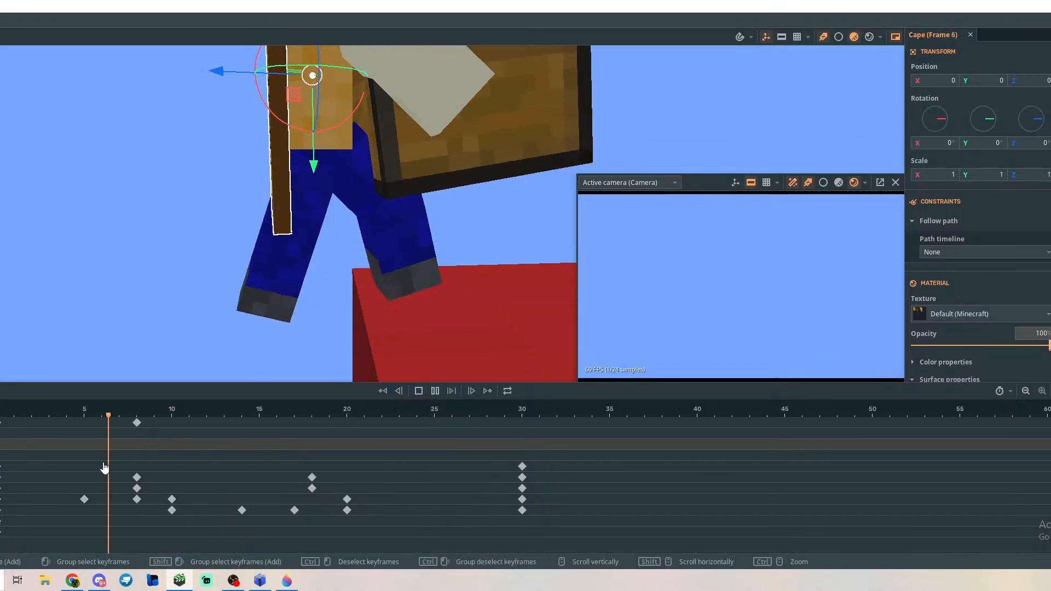
pyautogui.press('space')
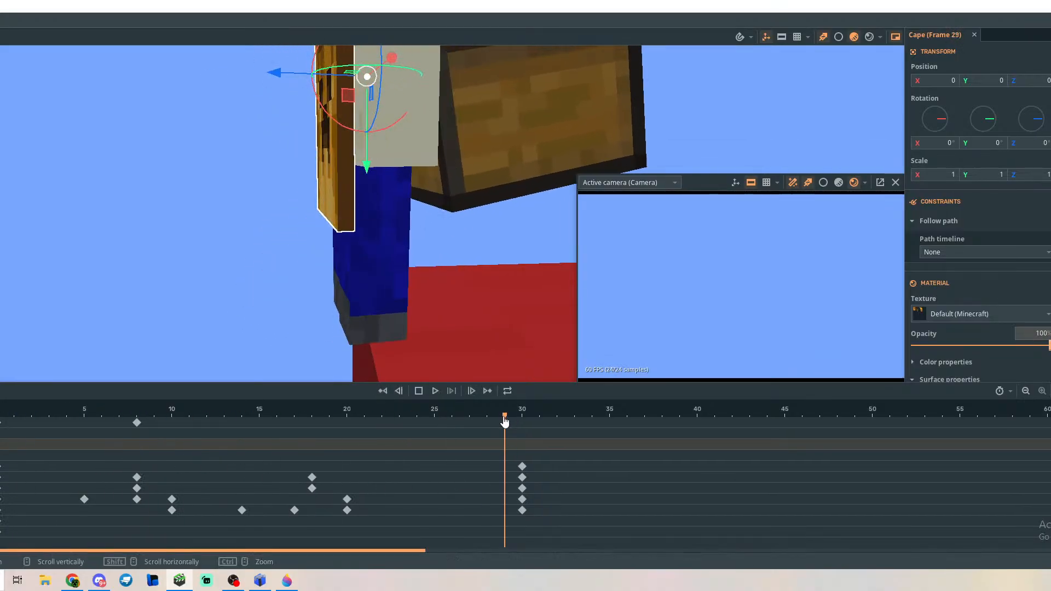
pyautogui.moveTo(504, 425); pyautogui.dragTo(183, 443)
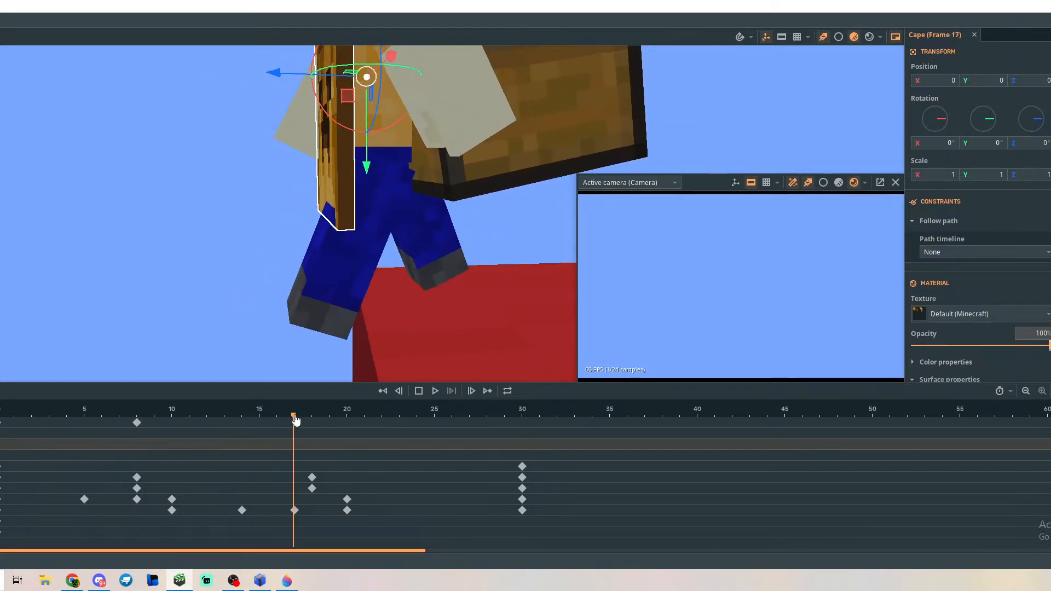
pyautogui.moveTo(295, 420); pyautogui.dragTo(341, 420)
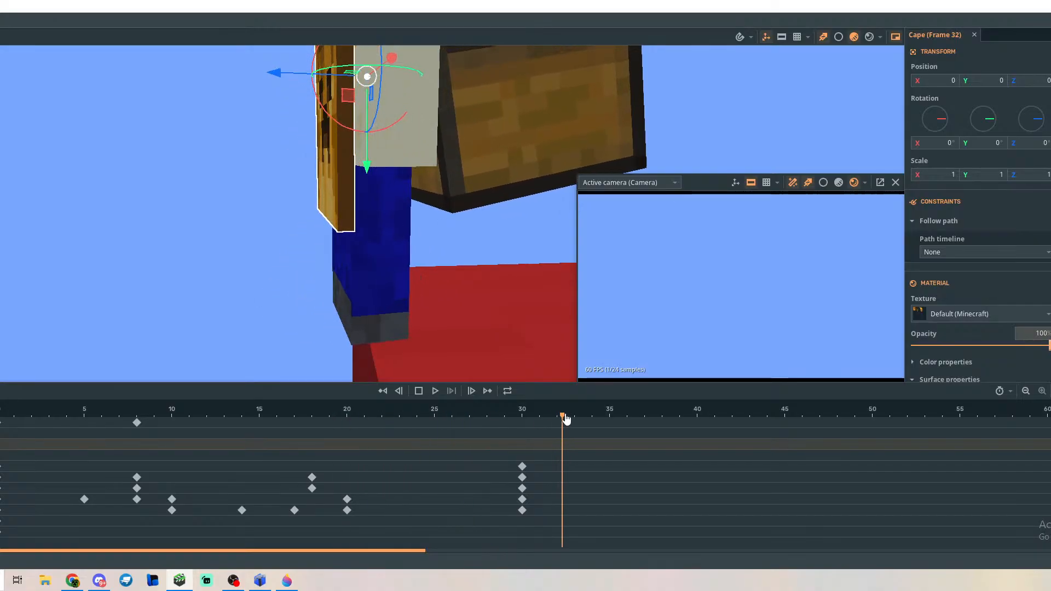
pyautogui.moveTo(423, 420); pyautogui.dragTo(114, 453)
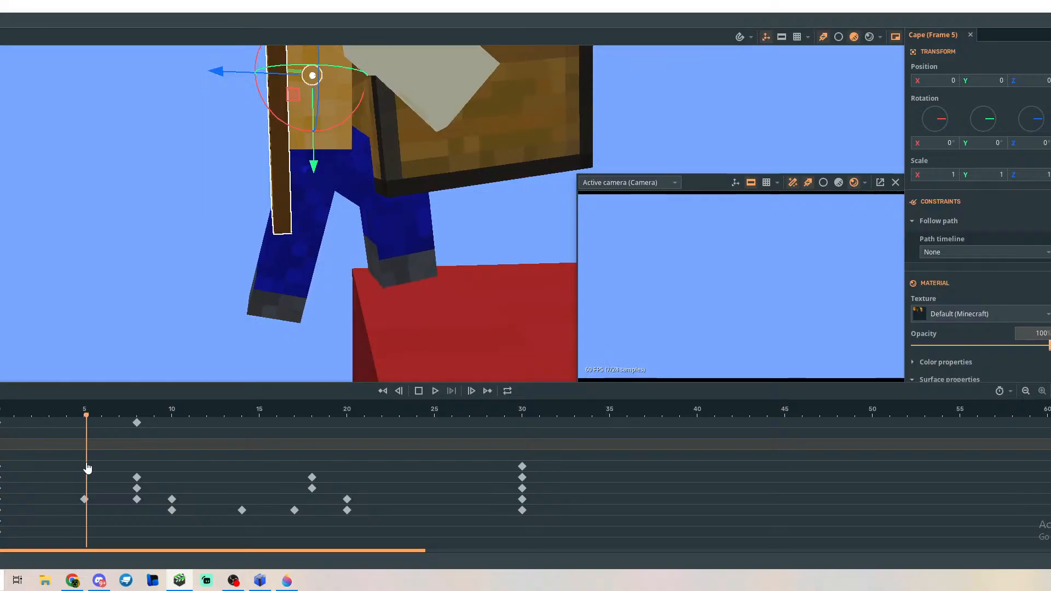
pyautogui.moveTo(83, 472); pyautogui.dragTo(12, 482)
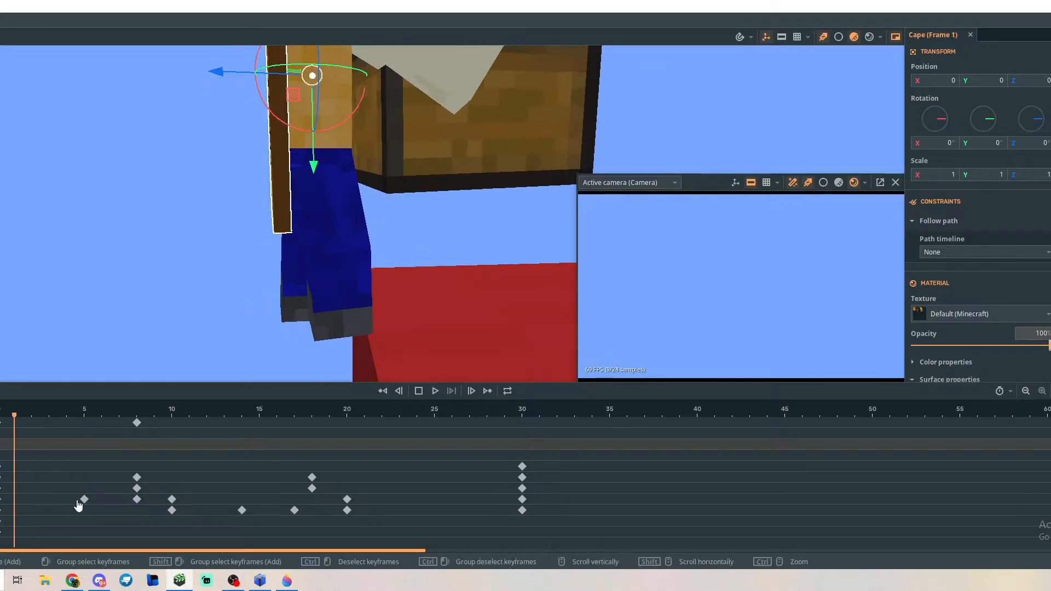
# Bend the left leg to about 52.9° in its frame 10 keyframe.
pyautogui.click(83, 517)
pyautogui.click(172, 511)
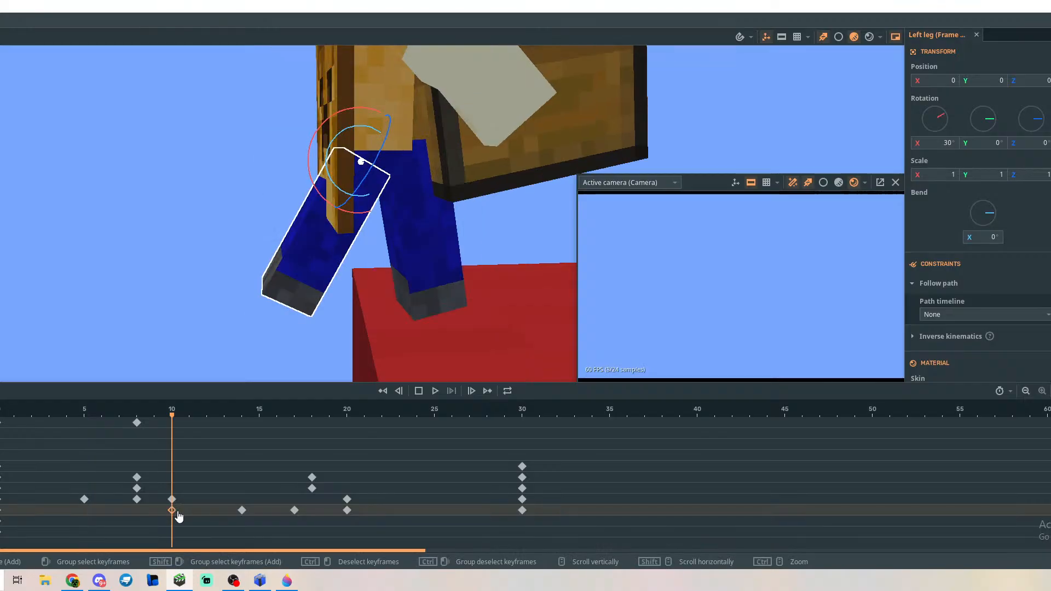
pyautogui.moveTo(171, 418); pyautogui.dragTo(84, 440)
pyautogui.press('d')
pyautogui.moveTo(78, 305); pyautogui.dragTo(71, 302, button='right')
pyautogui.press('w')
pyautogui.press('w')
pyautogui.press('s')
pyautogui.press('w')
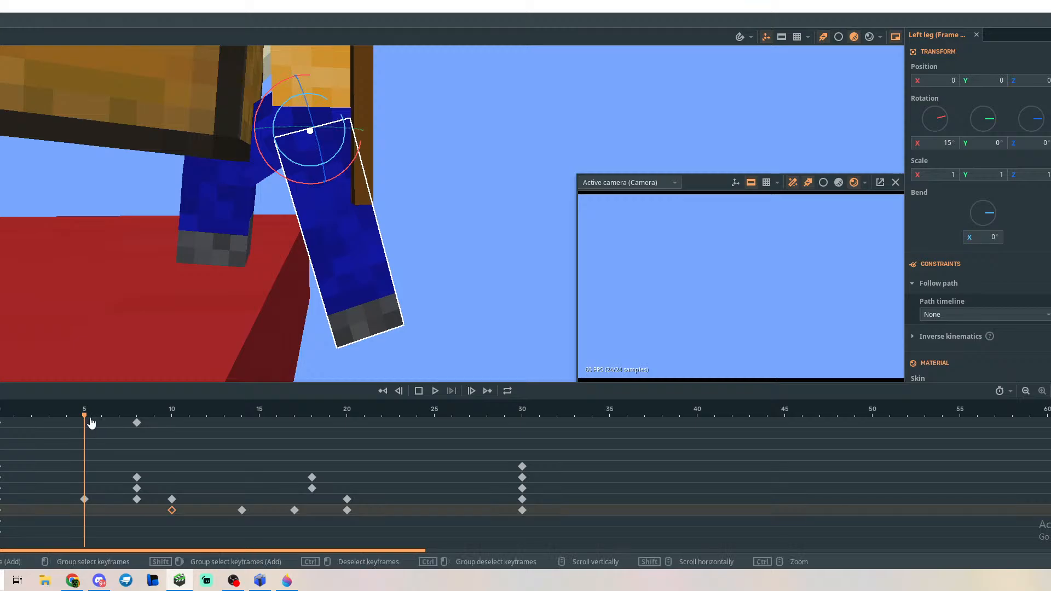
pyautogui.moveTo(84, 419); pyautogui.dragTo(49, 439)
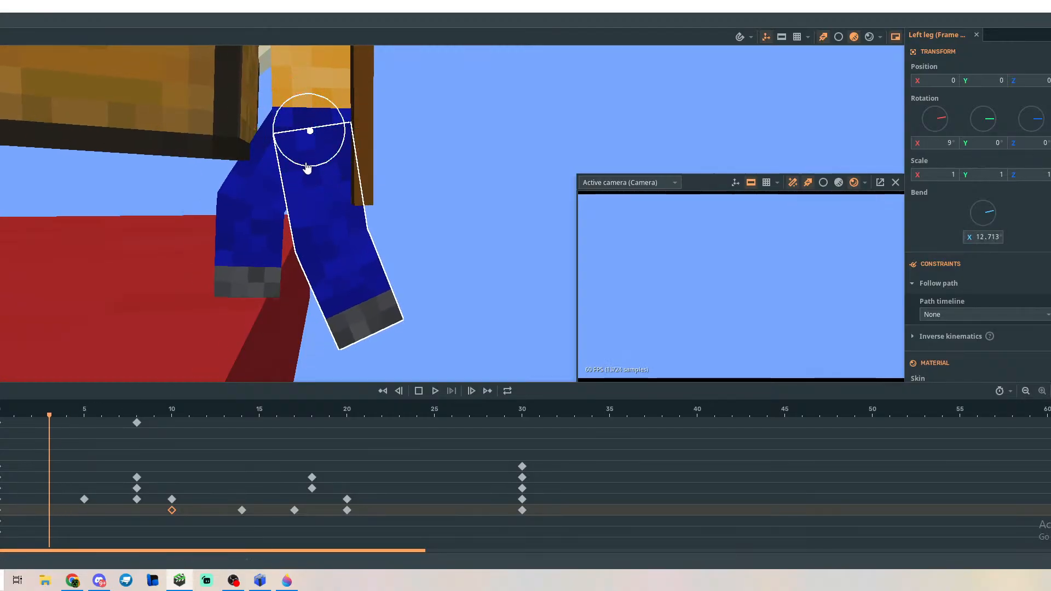
pyautogui.moveTo(52, 420); pyautogui.dragTo(171, 430)
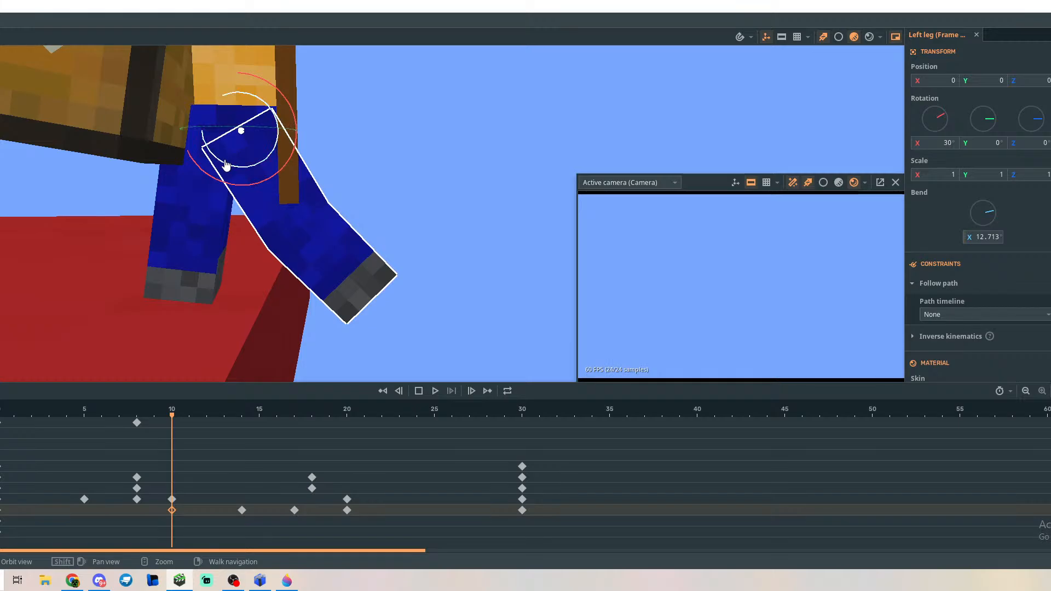
pyautogui.moveTo(227, 165); pyautogui.dragTo(249, 168)
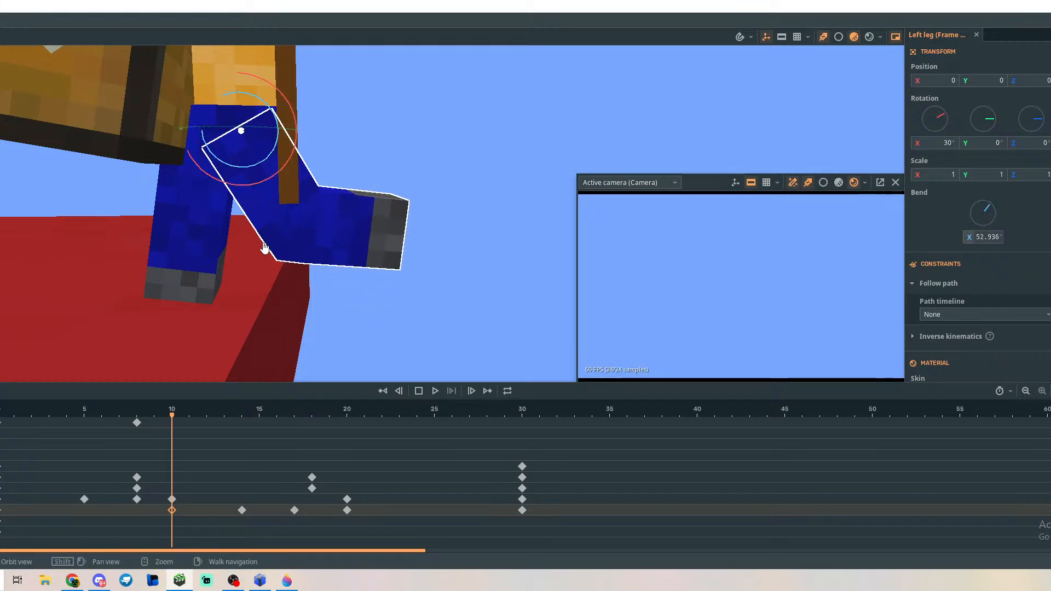
# Scrub through the first 22 frames to check how the bent left leg moves.
pyautogui.moveTo(234, 341)
pyautogui.mouseDown(button='right')
pyautogui.moveTo(253, 344)
pyautogui.moveTo(241, 336)
pyautogui.moveTo(234, 352)
pyautogui.mouseUp(button='right')
pyautogui.press('s')
pyautogui.press('w')
pyautogui.moveTo(173, 420); pyautogui.dragTo(383, 436)
pyautogui.moveTo(387, 430); pyautogui.dragTo(119, 436)
pyautogui.scroll(3, 383, 424)
pyautogui.scroll(-3, 261, 464)
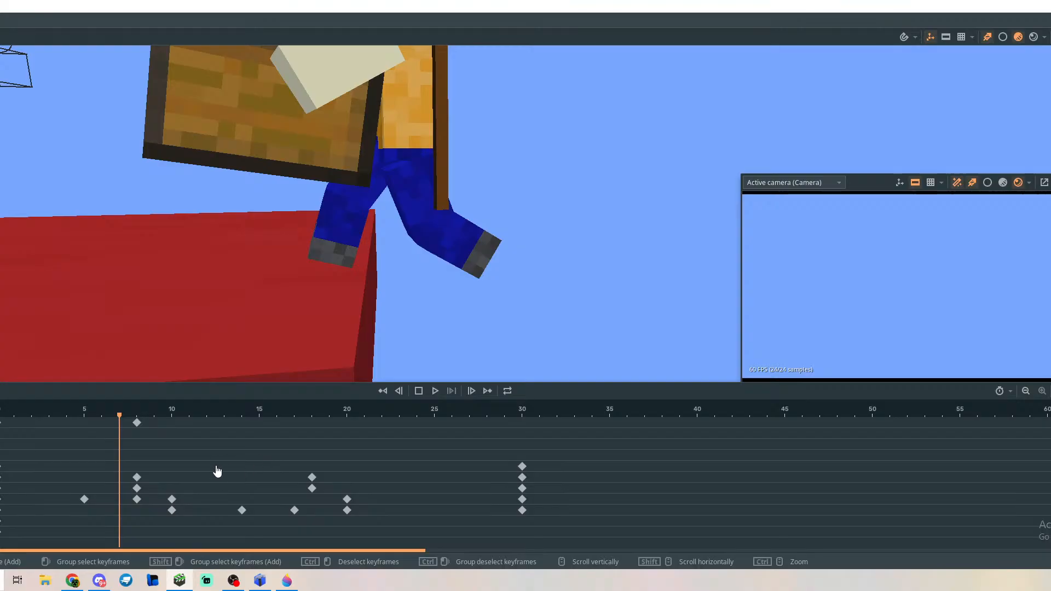
# Key the left leg at frame 5 with an X rotation of about 3° and a bend of about 22.9°.
pyautogui.moveTo(122, 419); pyautogui.dragTo(85, 436)
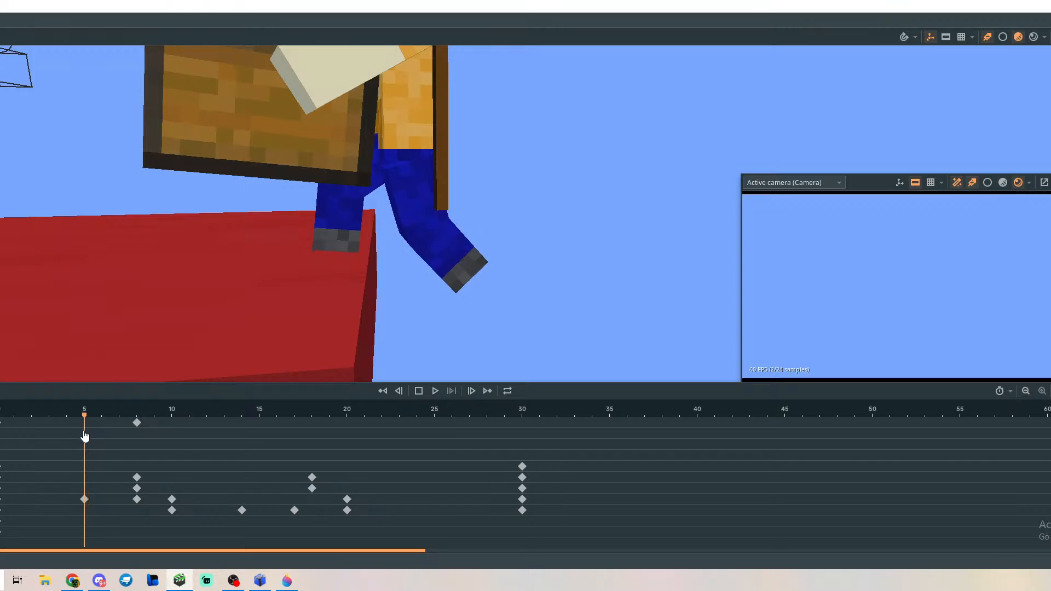
pyautogui.click(84, 499)
pyautogui.click(90, 513)
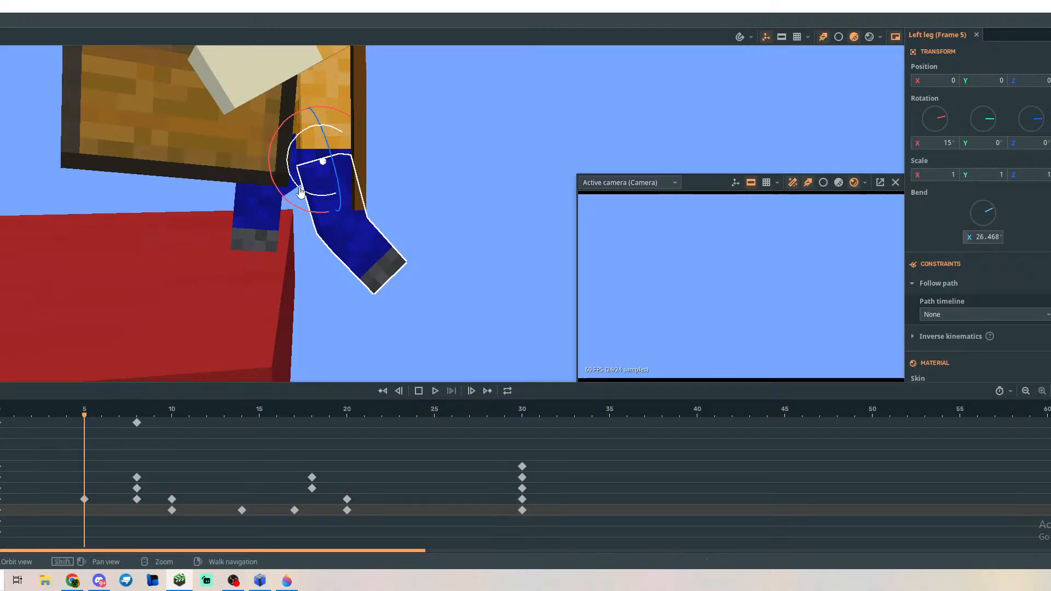
pyautogui.moveTo(300, 189); pyautogui.dragTo(302, 165)
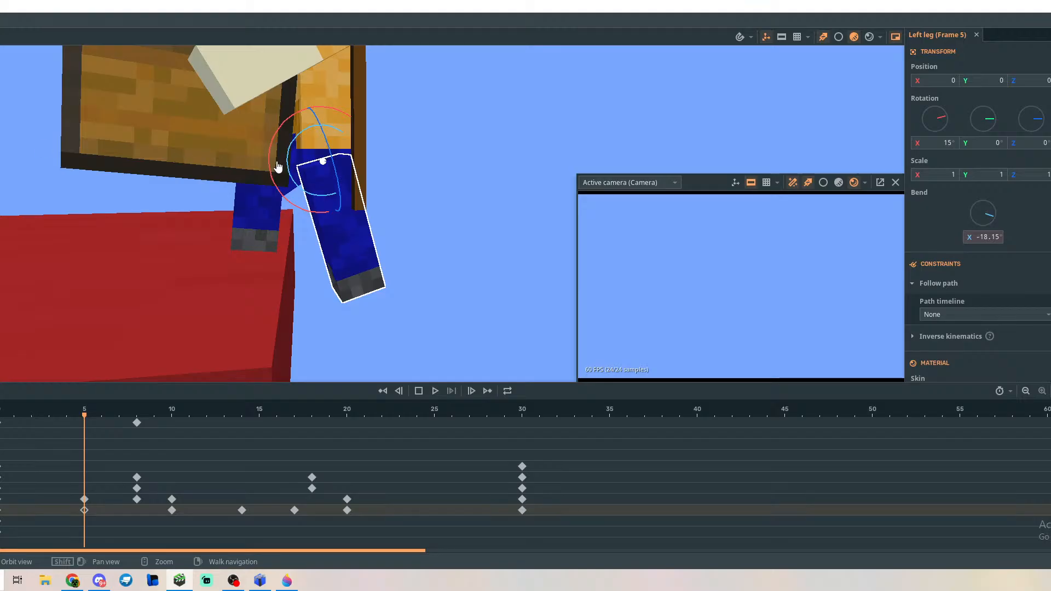
pyautogui.moveTo(279, 181); pyautogui.dragTo(276, 179)
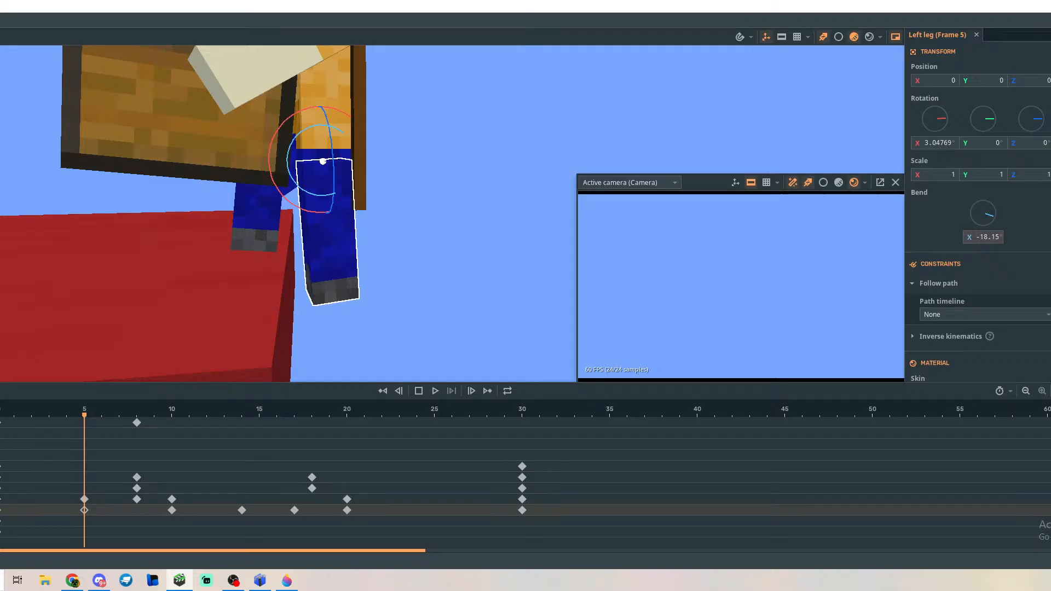
pyautogui.moveTo(292, 179); pyautogui.dragTo(302, 191)
pyautogui.moveTo(304, 191); pyautogui.dragTo(294, 185)
pyautogui.click(289, 184)
# Rotate the left leg to about -23° on X at frame 5 and shift it to about -1.49 on Z.
pyautogui.click(393, 213)
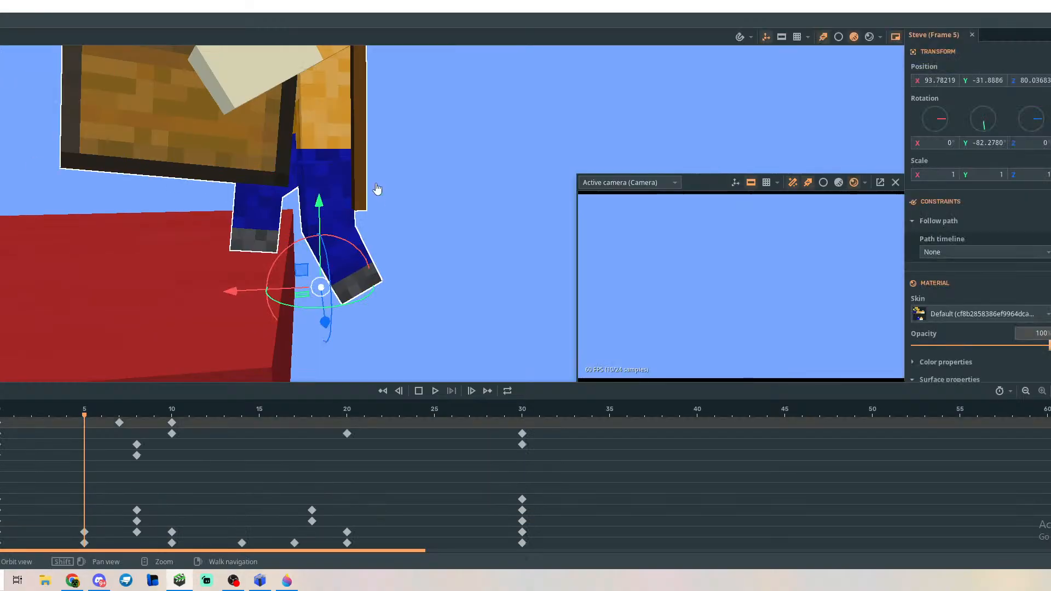
pyautogui.click(323, 203)
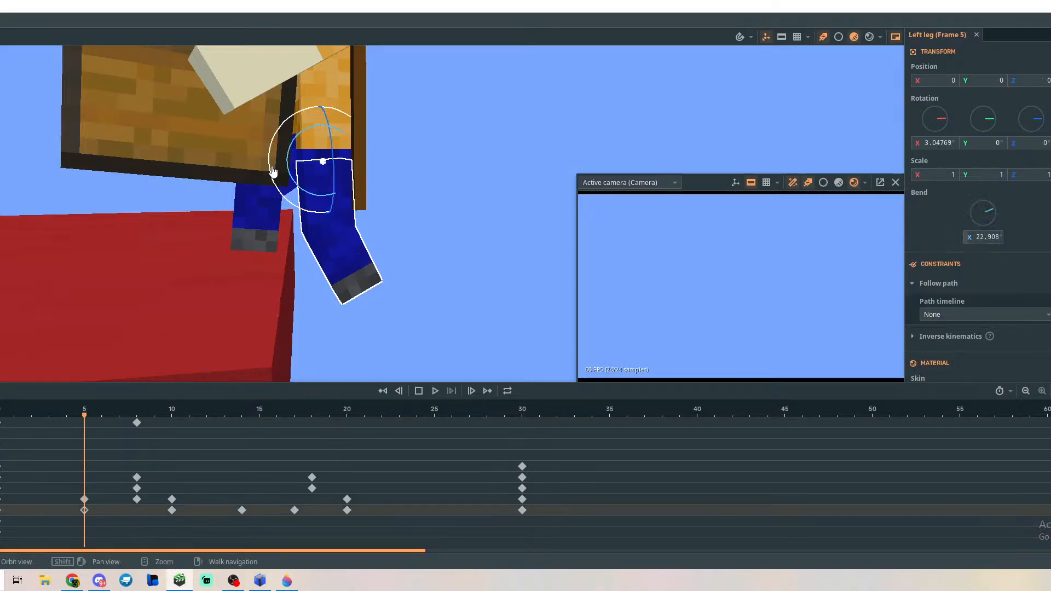
pyautogui.moveTo(272, 169)
pyautogui.mouseDown()
pyautogui.moveTo(275, 158)
pyautogui.moveTo(206, 138)
pyautogui.moveTo(237, 164)
pyautogui.moveTo(256, 164)
pyautogui.mouseUp()
pyautogui.click(0, 186)
# Play and scrub the animation between frames 0 and 26 to review the left leg's stepping motion.
pyautogui.moveTo(341, 130); pyautogui.dragTo(341, 131, button='right')
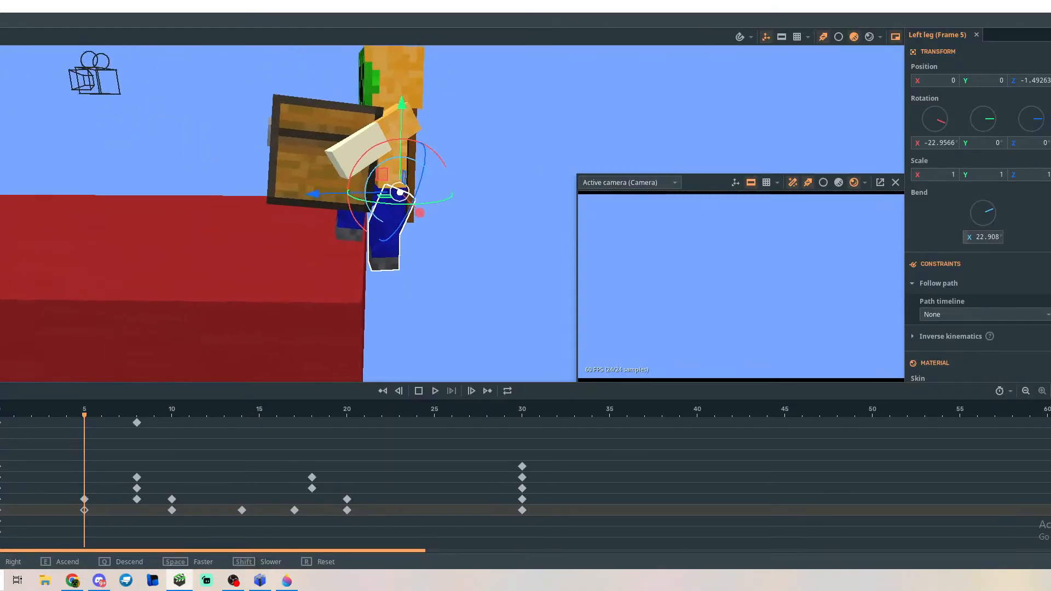
pyautogui.press('space')
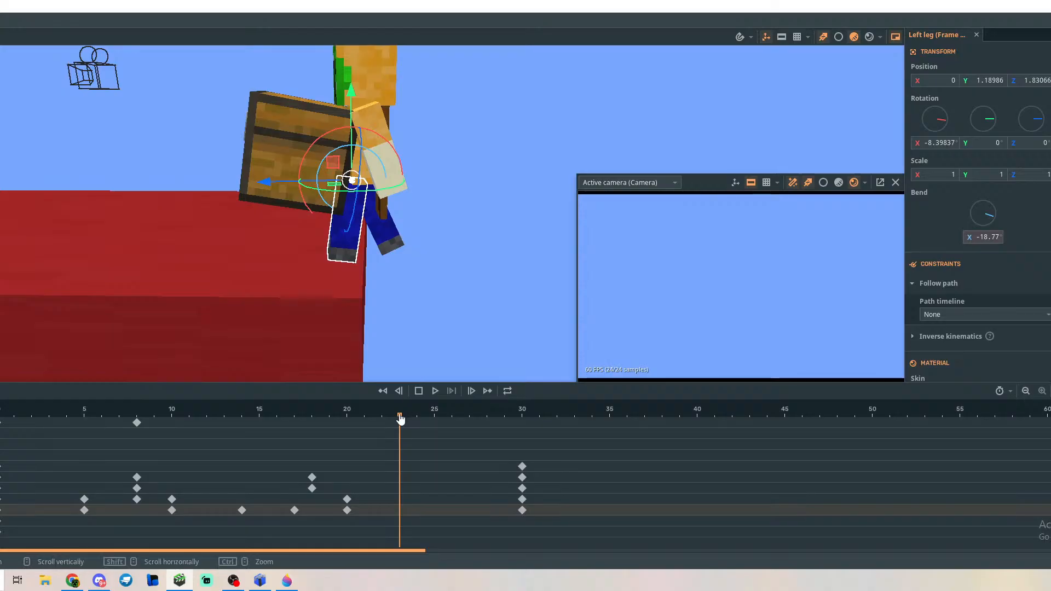
pyautogui.moveTo(394, 417); pyautogui.dragTo(3, 446)
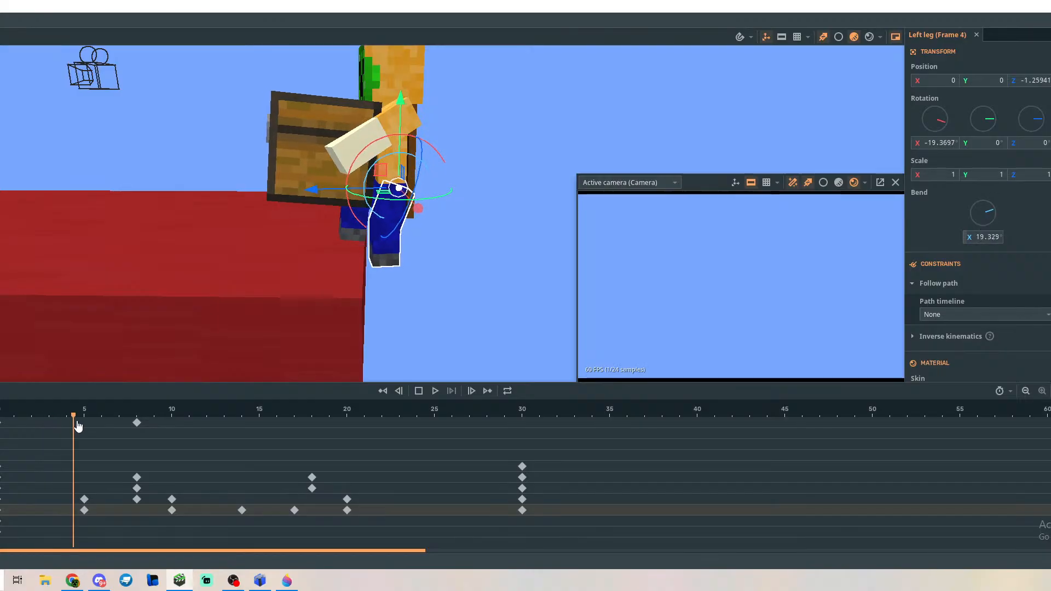
pyautogui.moveTo(78, 427); pyautogui.dragTo(147, 435)
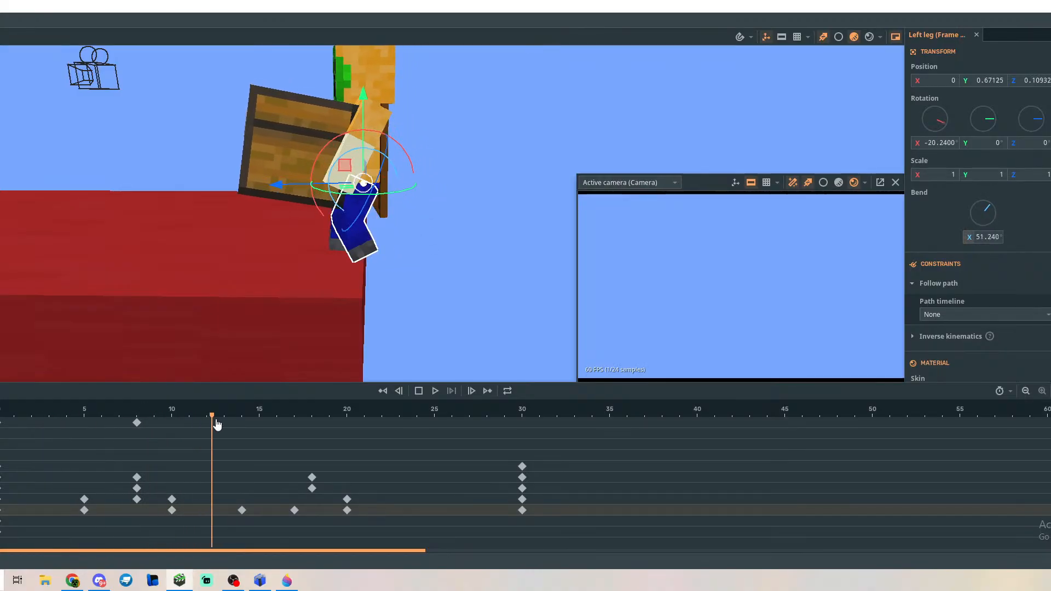
pyautogui.moveTo(217, 425); pyautogui.dragTo(250, 418)
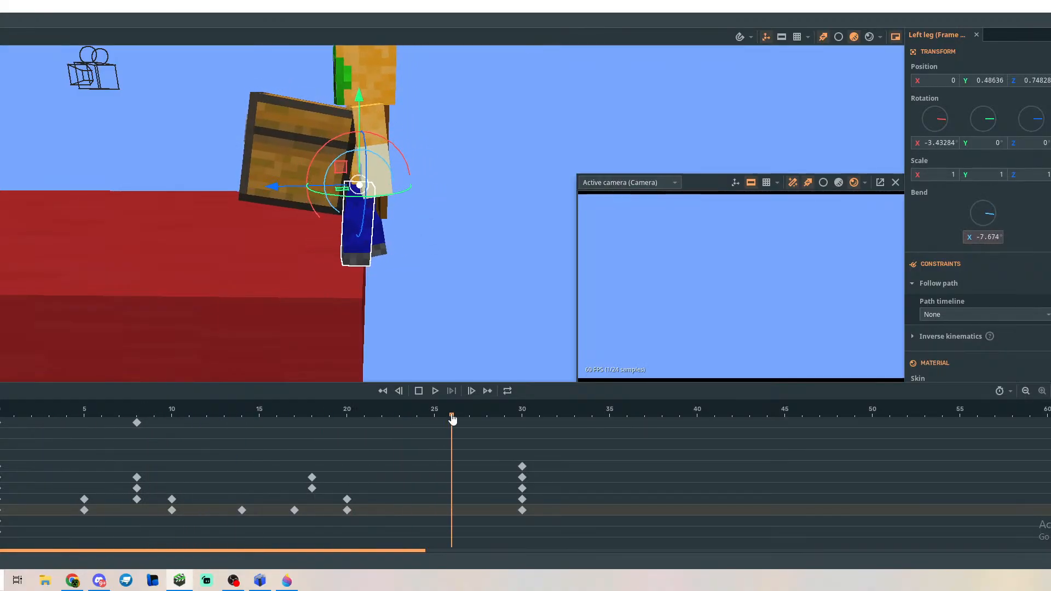
pyautogui.moveTo(452, 419); pyautogui.dragTo(172, 438)
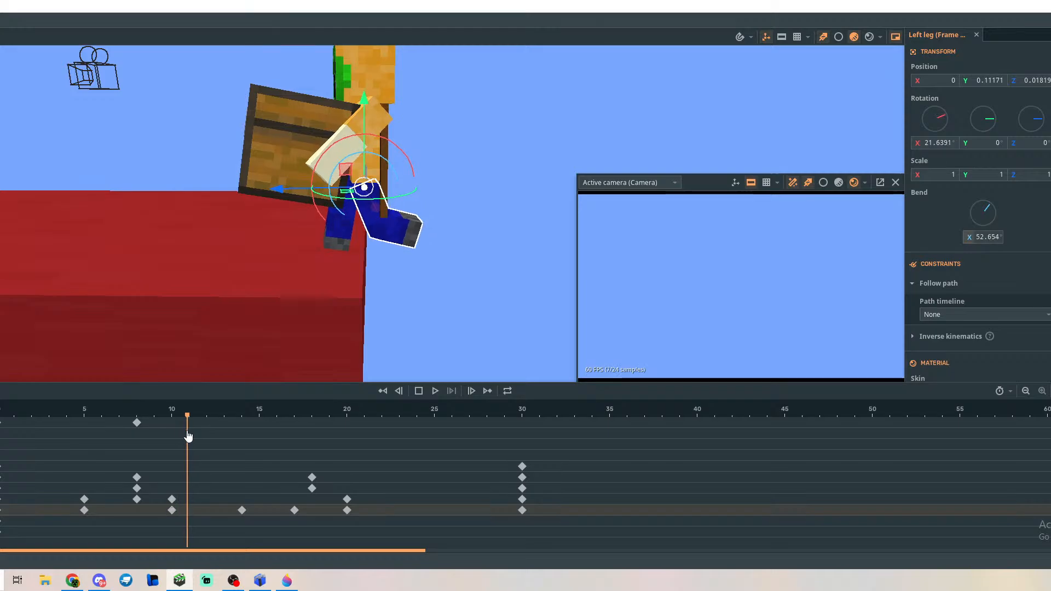
pyautogui.moveTo(172, 445); pyautogui.dragTo(173, 446)
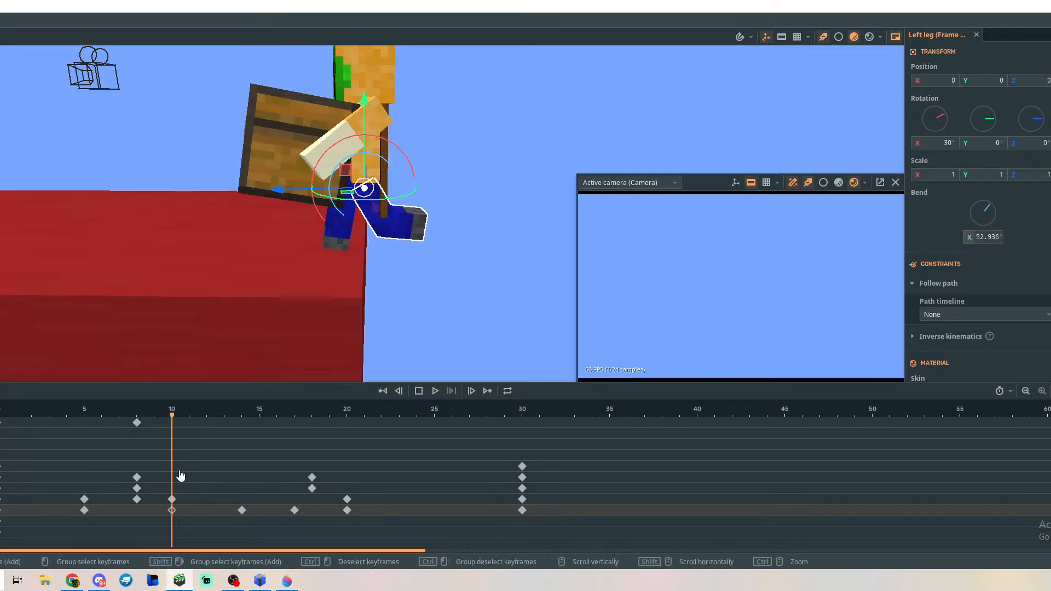
# Rotate the left leg to about 7.5° on X in its frame 10 keyframe.
pyautogui.moveTo(312, 307); pyautogui.dragTo(372, 336, button='right')
pyautogui.press('w')
pyautogui.press('w')
pyautogui.press('s')
pyautogui.press('w')
pyautogui.press('s')
pyautogui.press('w')
pyautogui.press('s')
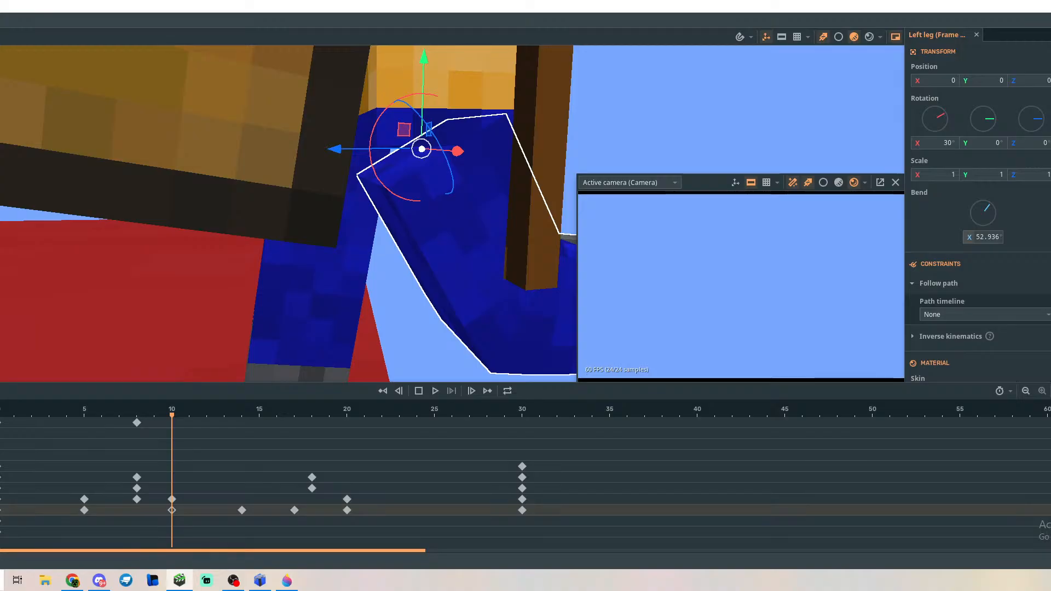
pyautogui.moveTo(383, 185); pyautogui.dragTo(370, 164)
pyautogui.moveTo(370, 164)
pyautogui.mouseDown(button='right')
pyautogui.moveTo(370, 187)
pyautogui.moveTo(388, 172)
pyautogui.mouseUp(button='right')
pyautogui.press('s')
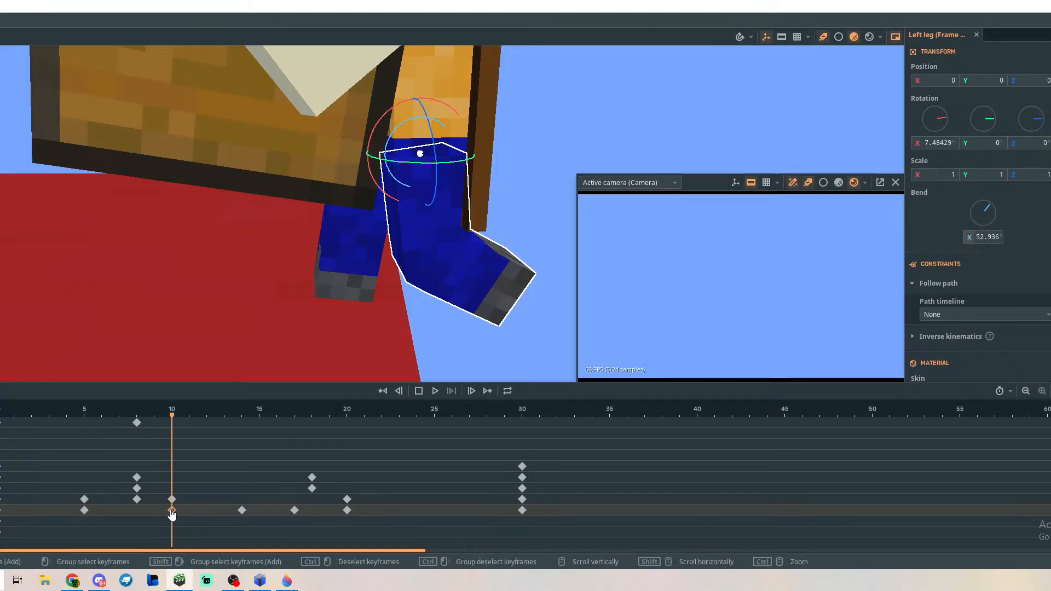
# Delete the left leg's frame 10 keyframe and move the leg keyframes at frames 14 to 20 three frames earlier.
pyautogui.press('Delete')
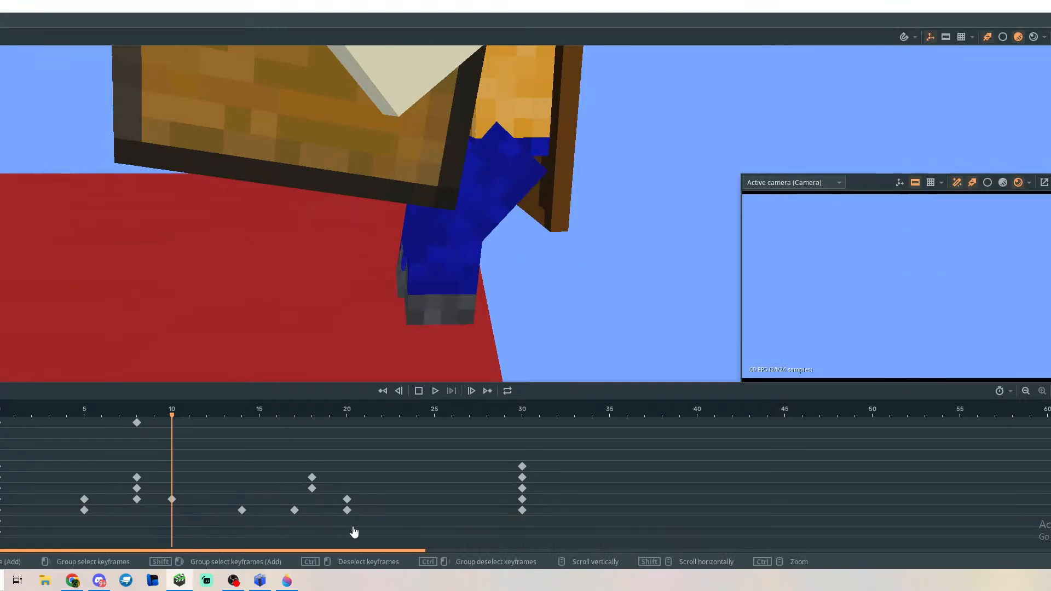
pyautogui.moveTo(362, 525); pyautogui.dragTo(240, 513)
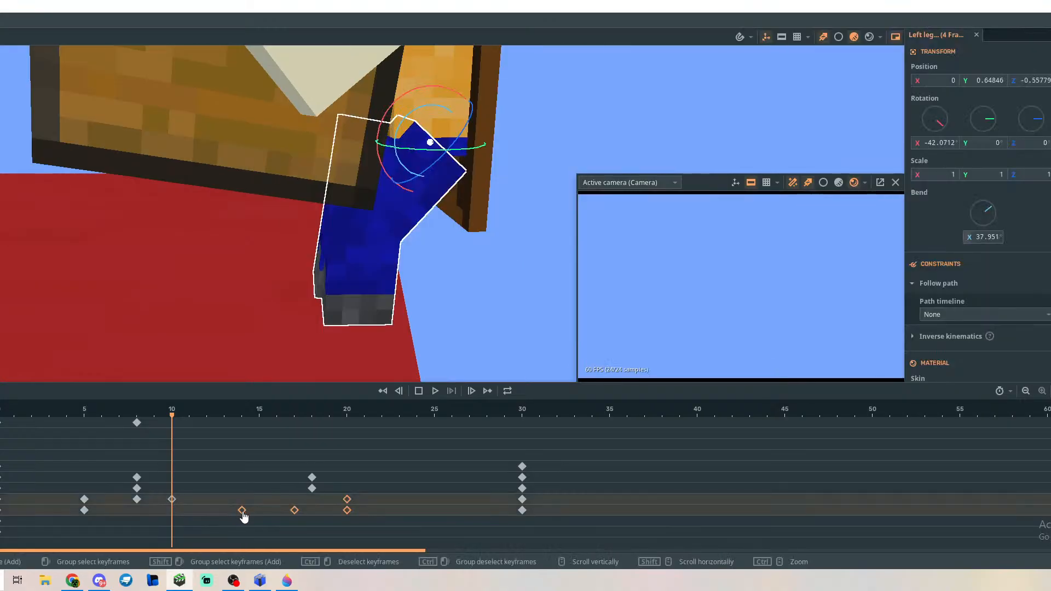
pyautogui.click(253, 527)
pyautogui.click(236, 526)
pyautogui.click(242, 511)
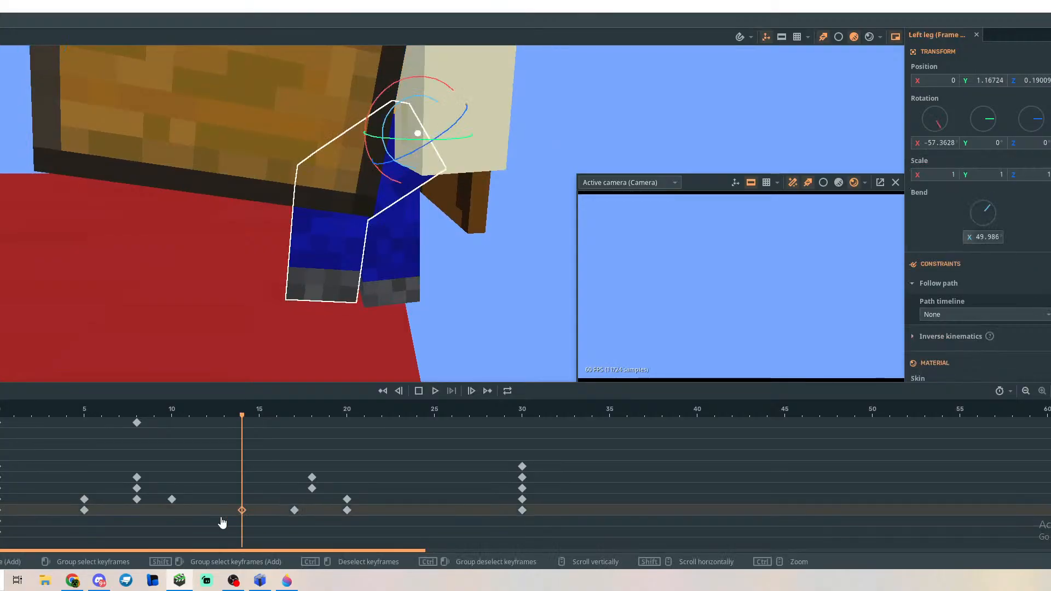
pyautogui.click(219, 526)
pyautogui.moveTo(219, 521); pyautogui.dragTo(247, 513)
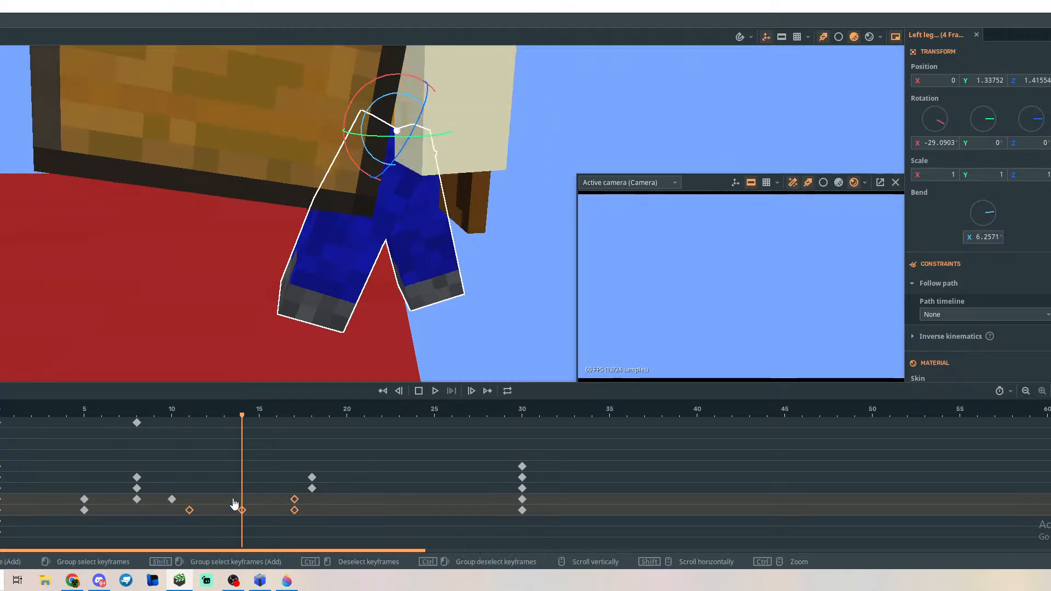
pyautogui.click(230, 500)
pyautogui.moveTo(224, 419); pyautogui.dragTo(189, 432)
pyautogui.click(190, 511)
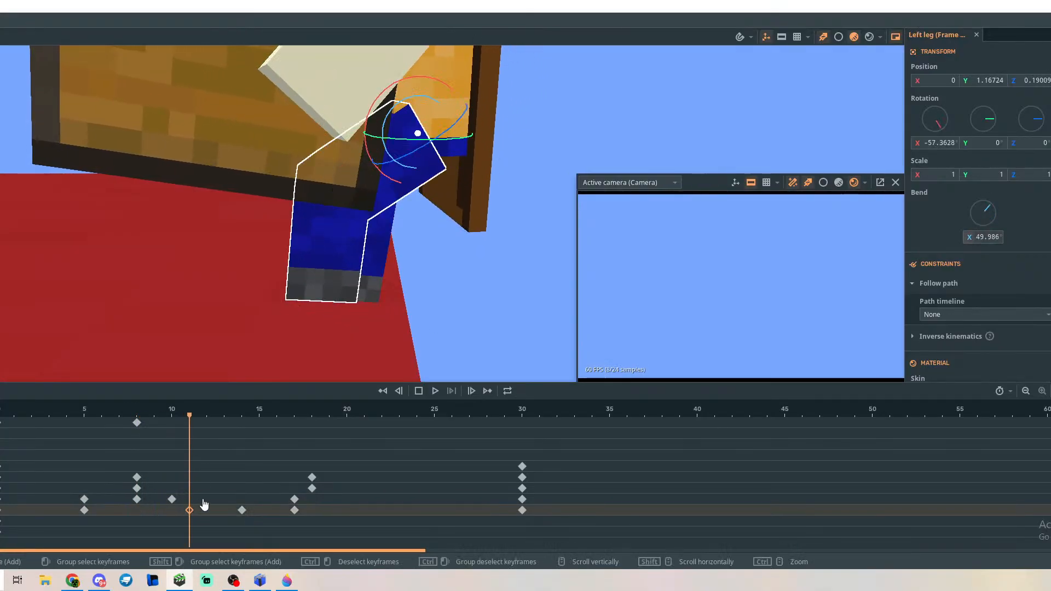
pyautogui.moveTo(193, 359)
pyautogui.mouseDown(button='right')
pyautogui.moveTo(142, 345)
pyautogui.moveTo(219, 342)
pyautogui.moveTo(193, 345)
pyautogui.mouseUp(button='right')
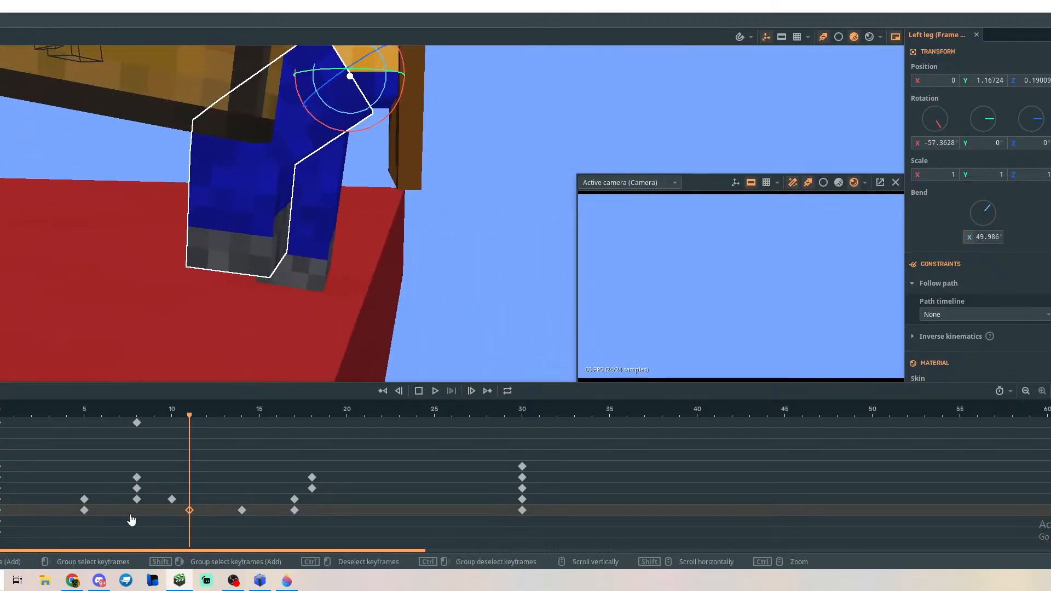
pyautogui.click(84, 510)
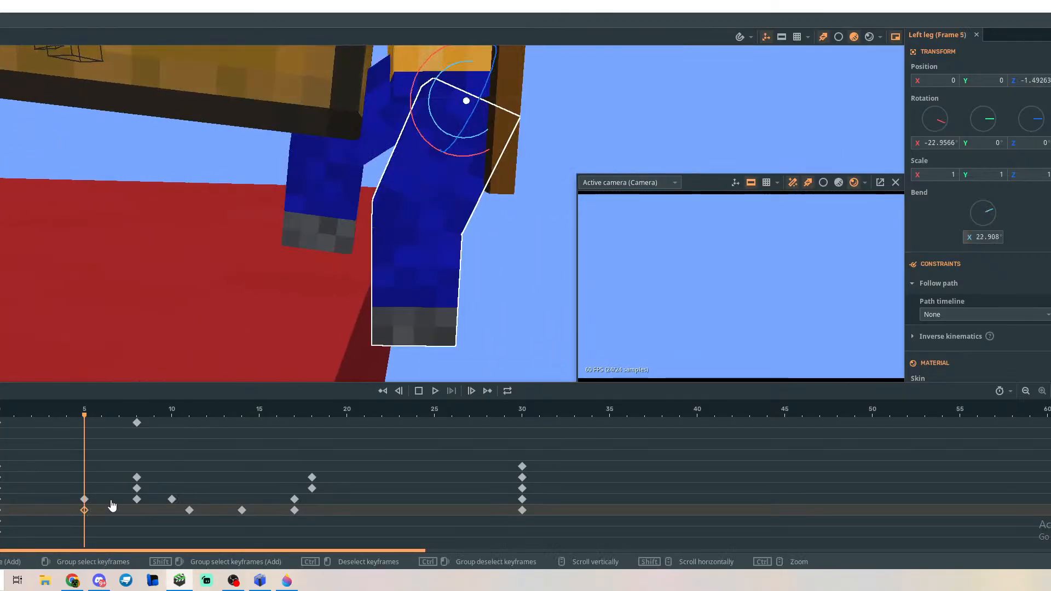
# Undo the leg keyframe shift and the deletion of the left leg's frame 10 keyframe.
pyautogui.hotkey('ctrl', 'z')
pyautogui.hotkey('ctrl', 'z')
pyautogui.hotkey('ctrl', 'z')
pyautogui.click(259, 429)
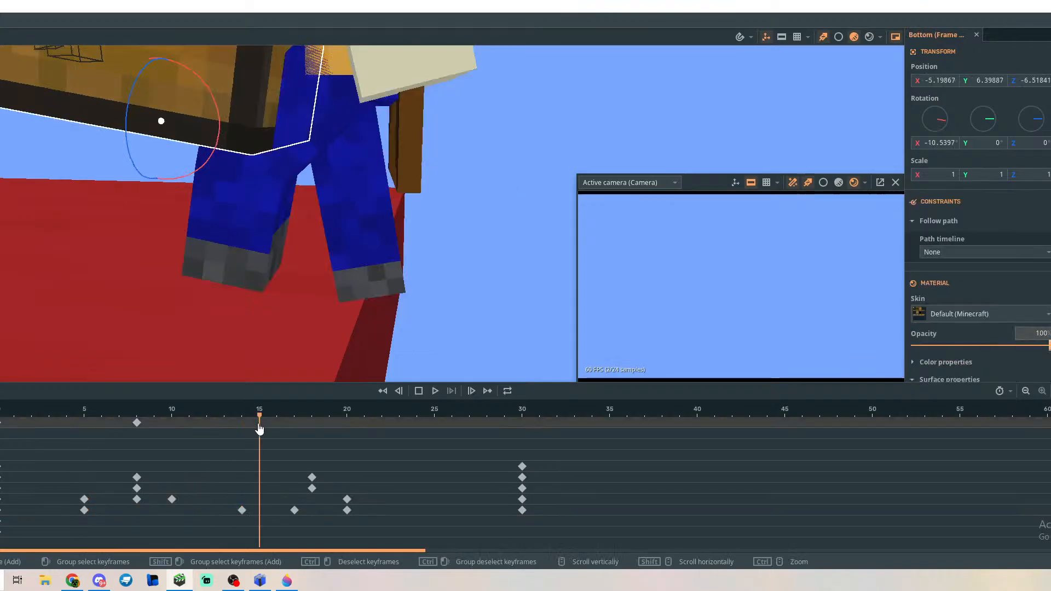
pyautogui.moveTo(259, 425); pyautogui.dragTo(212, 434)
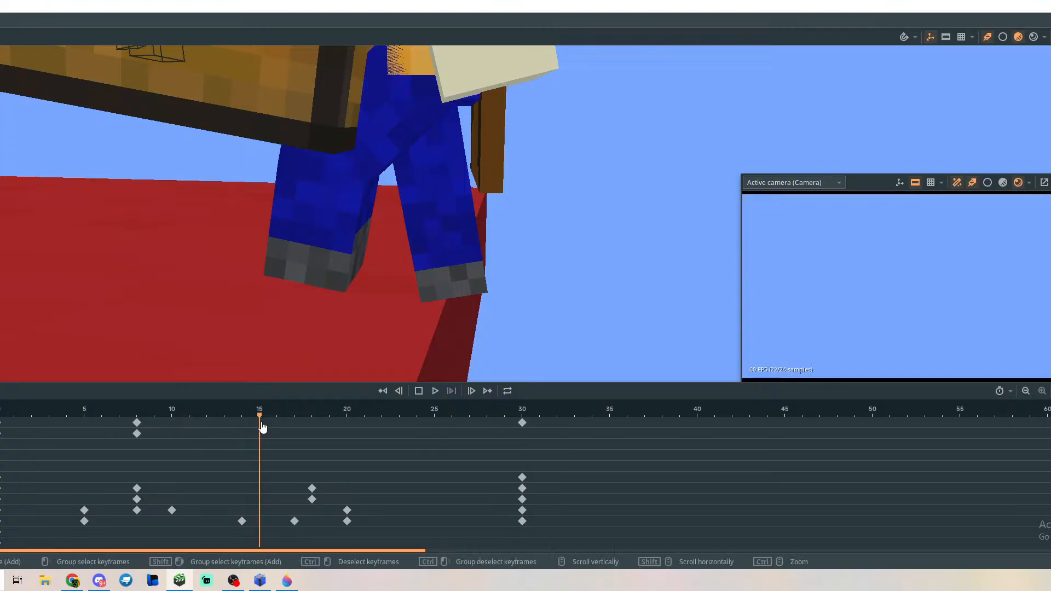
pyautogui.hotkey('ctrl', 'z')
pyautogui.hotkey('ctrl', 'z')
pyautogui.hotkey('ctrl', 'z')
pyautogui.hotkey('ctrl', 'z')
pyautogui.hotkey('ctrl', 'z')
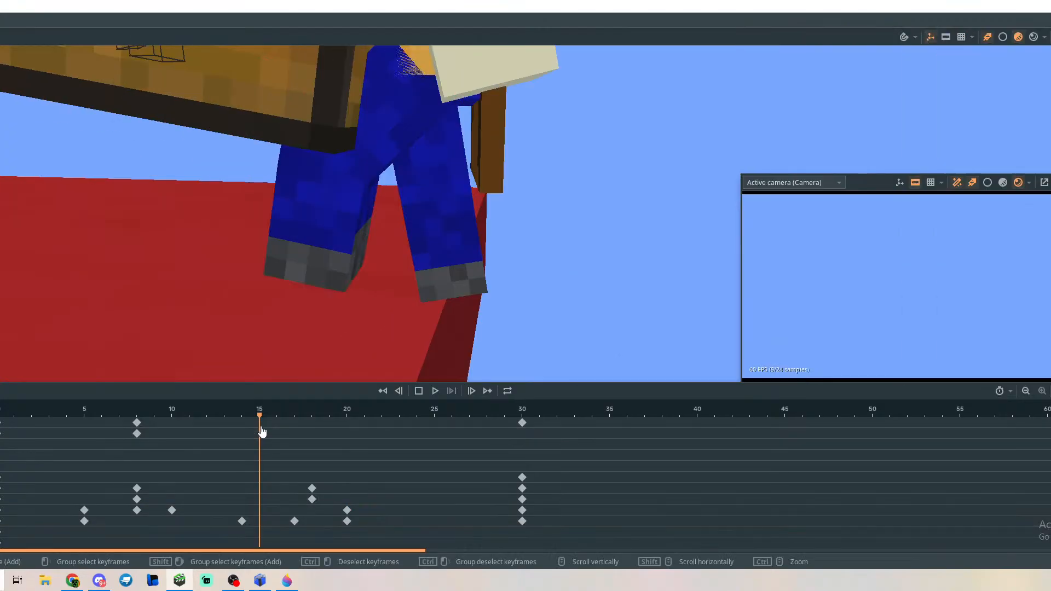
pyautogui.hotkey('ctrl', 'z')
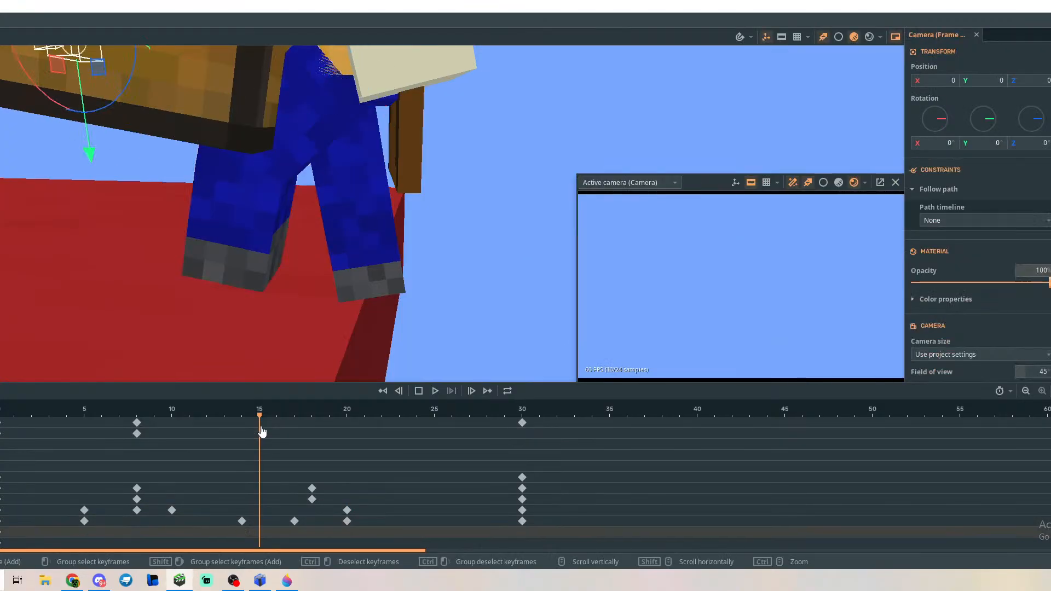
pyautogui.hotkey('ctrl', 'z')
pyautogui.hotkey('ctrl', 'z')
pyautogui.hotkey('ctrl', 'z')
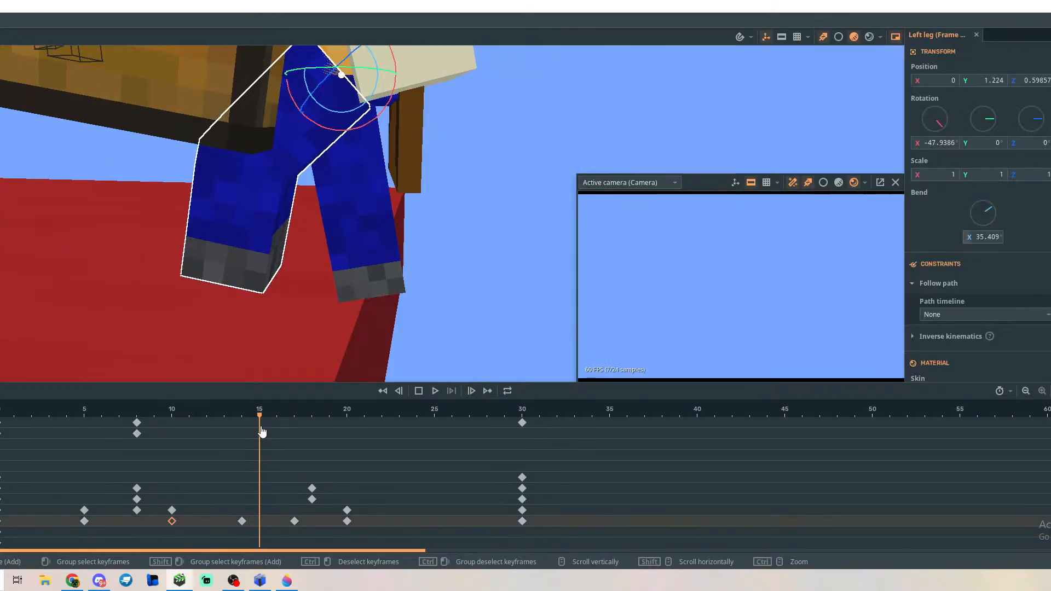
# Shift Steve along X to a position of about 89.6 in his frame 7 keyframe.
pyautogui.moveTo(260, 422); pyautogui.dragTo(86, 466)
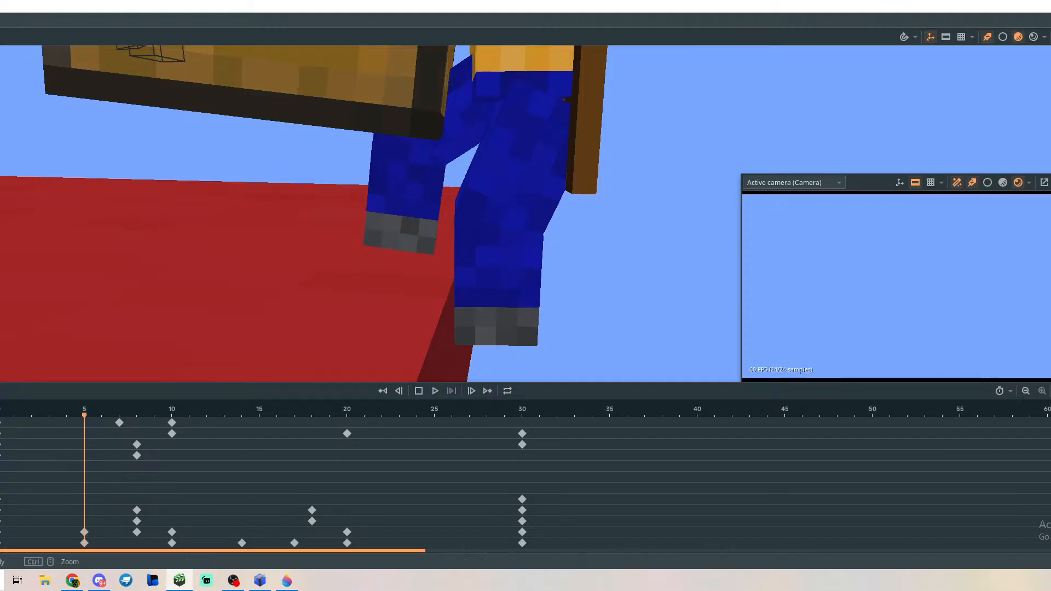
pyautogui.click(85, 425)
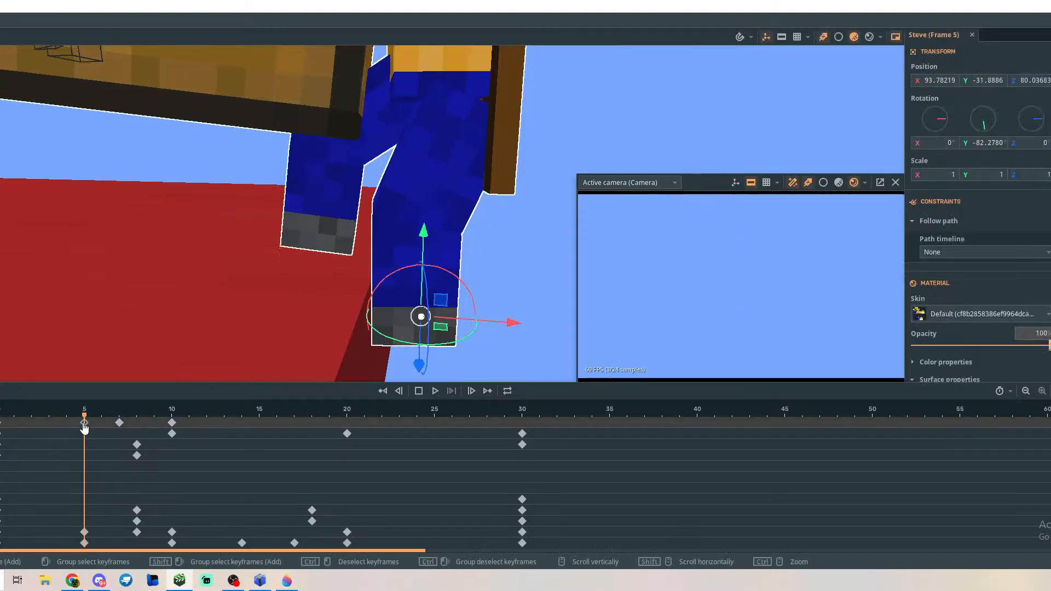
pyautogui.click(120, 425)
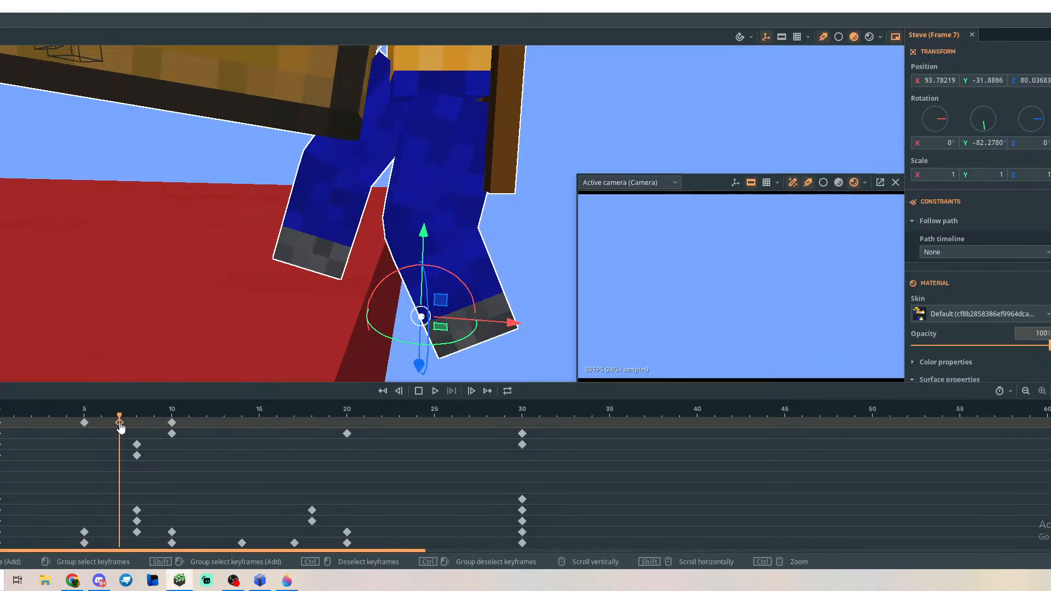
pyautogui.moveTo(121, 427)
pyautogui.mouseDown()
pyautogui.moveTo(82, 419)
pyautogui.moveTo(120, 426)
pyautogui.mouseUp()
pyautogui.moveTo(499, 327); pyautogui.dragTo(466, 329)
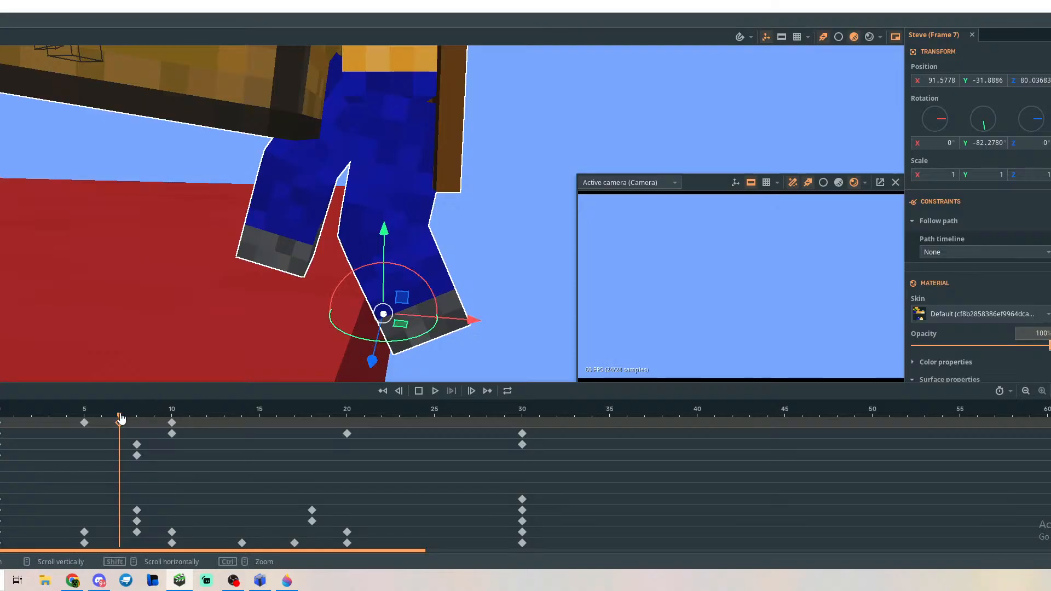
pyautogui.moveTo(121, 421); pyautogui.dragTo(172, 420)
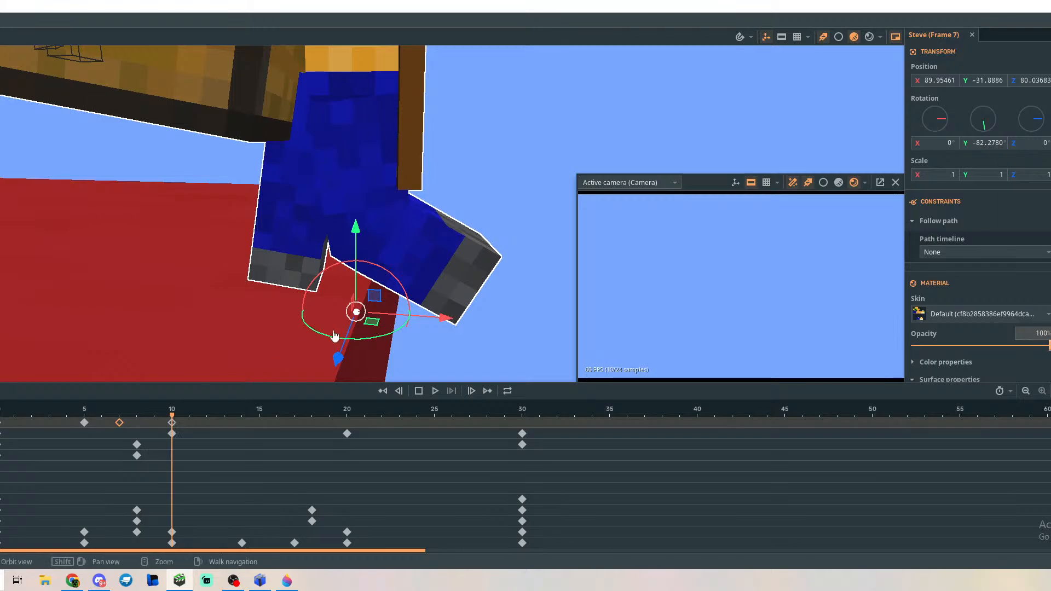
pyautogui.moveTo(428, 318); pyautogui.dragTo(400, 327)
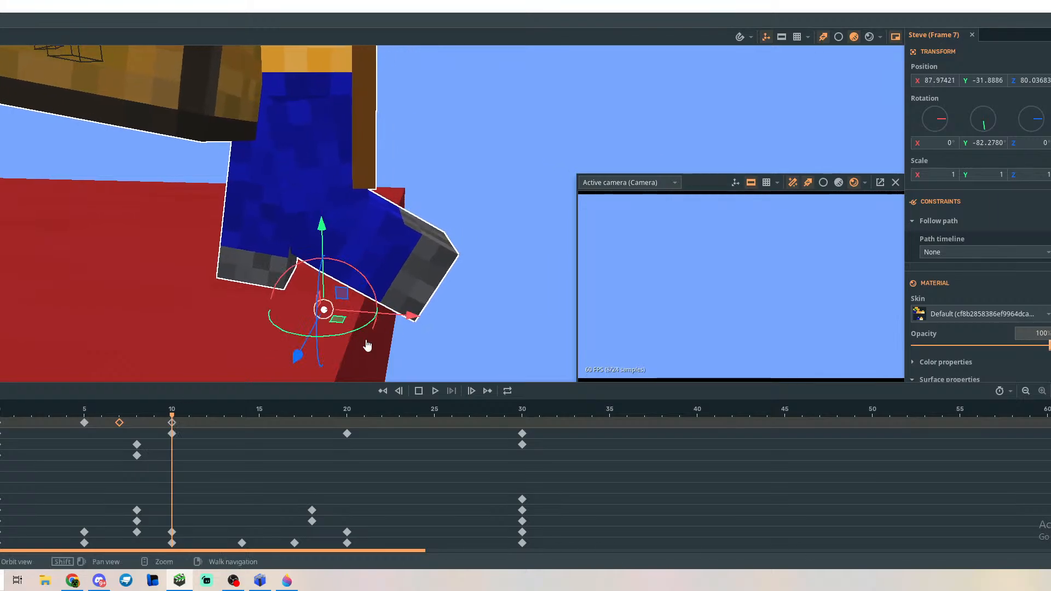
pyautogui.moveTo(172, 420); pyautogui.dragTo(120, 427)
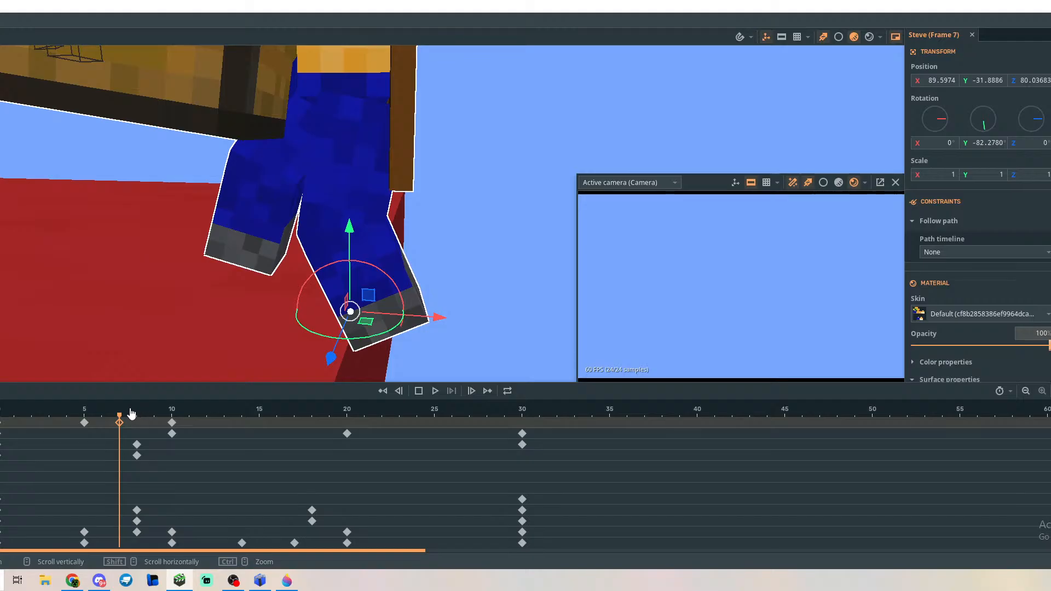
# Add a keyframe for Steve at frame 8 and try shifting him forward along X.
pyautogui.moveTo(122, 419); pyautogui.dragTo(138, 433)
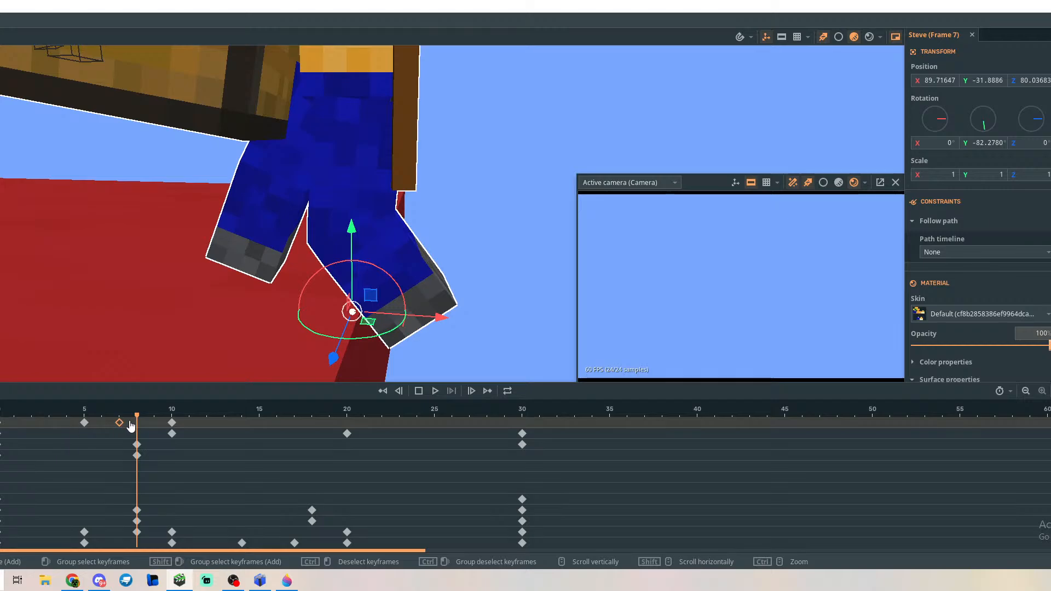
pyautogui.moveTo(137, 418); pyautogui.dragTo(172, 418)
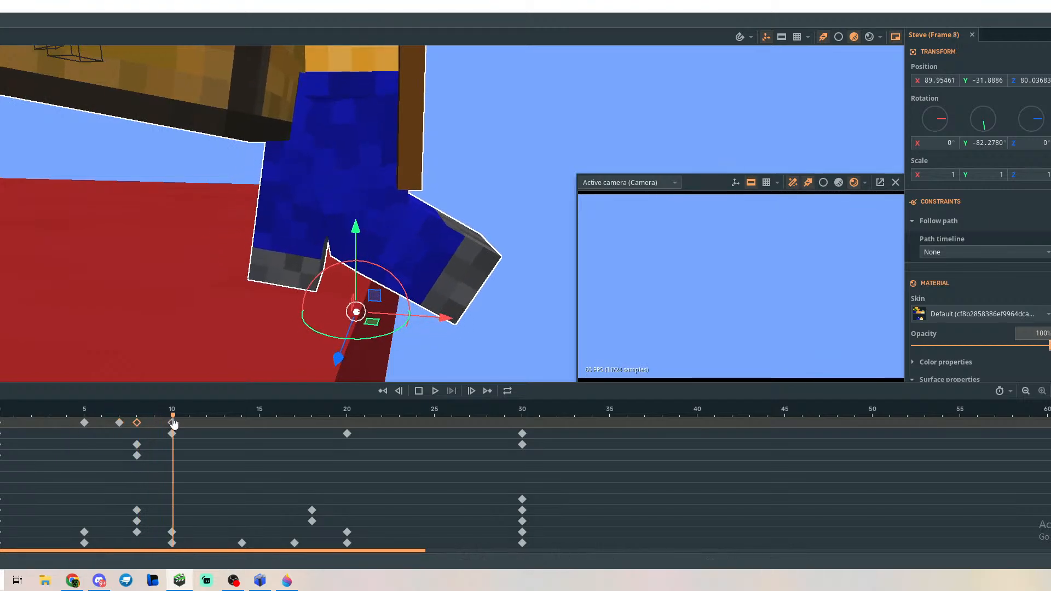
pyautogui.moveTo(442, 323); pyautogui.dragTo(395, 320)
pyautogui.moveTo(172, 418); pyautogui.dragTo(139, 424)
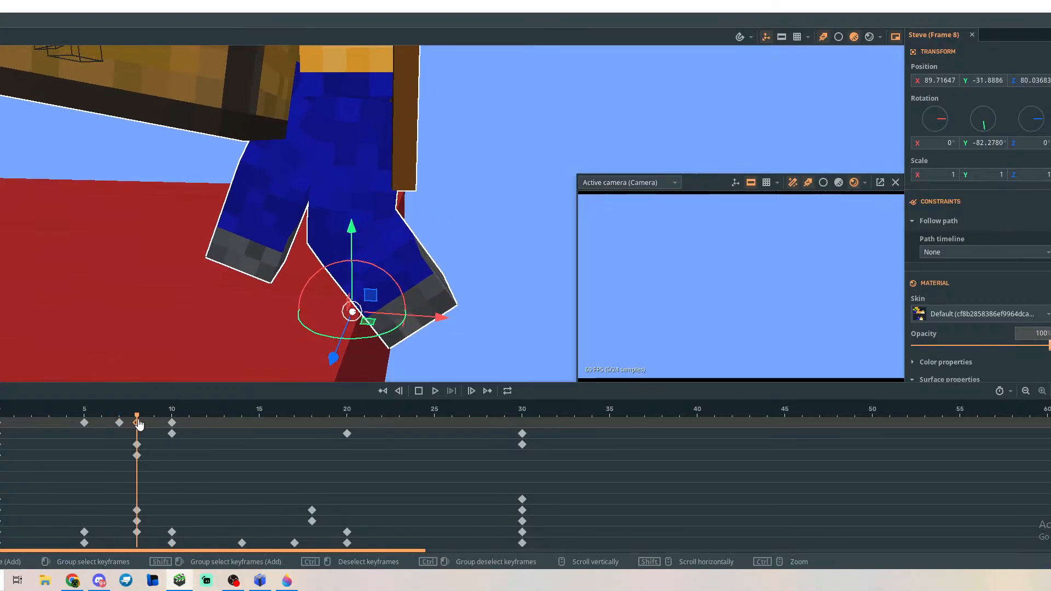
# Move Steve to about 86.09 on X in his frame 10 keyframe and remove his frame 8 keyframe.
pyautogui.click(174, 425)
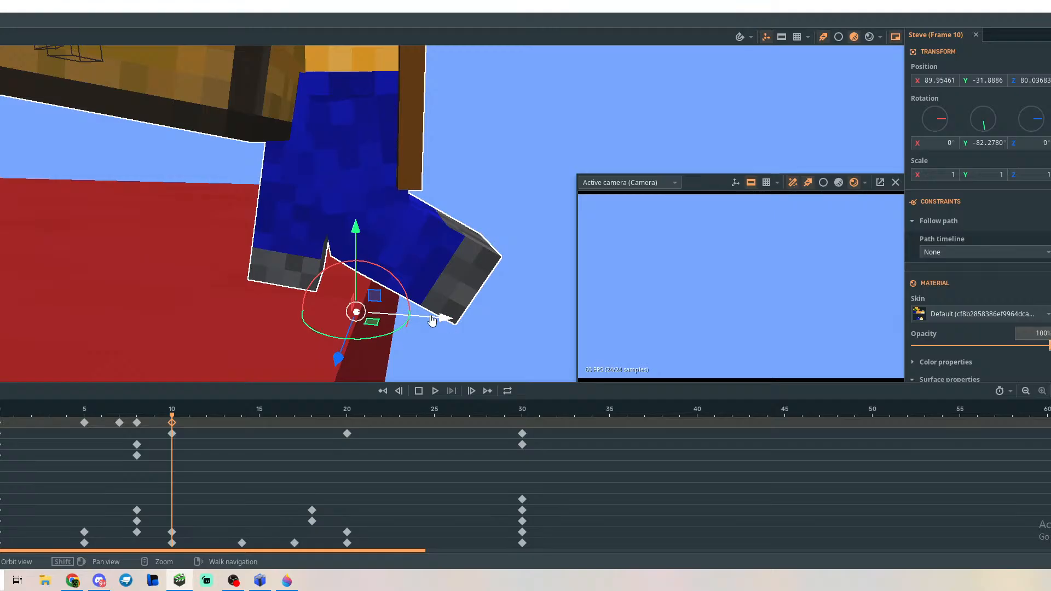
pyautogui.moveTo(432, 320); pyautogui.dragTo(364, 317)
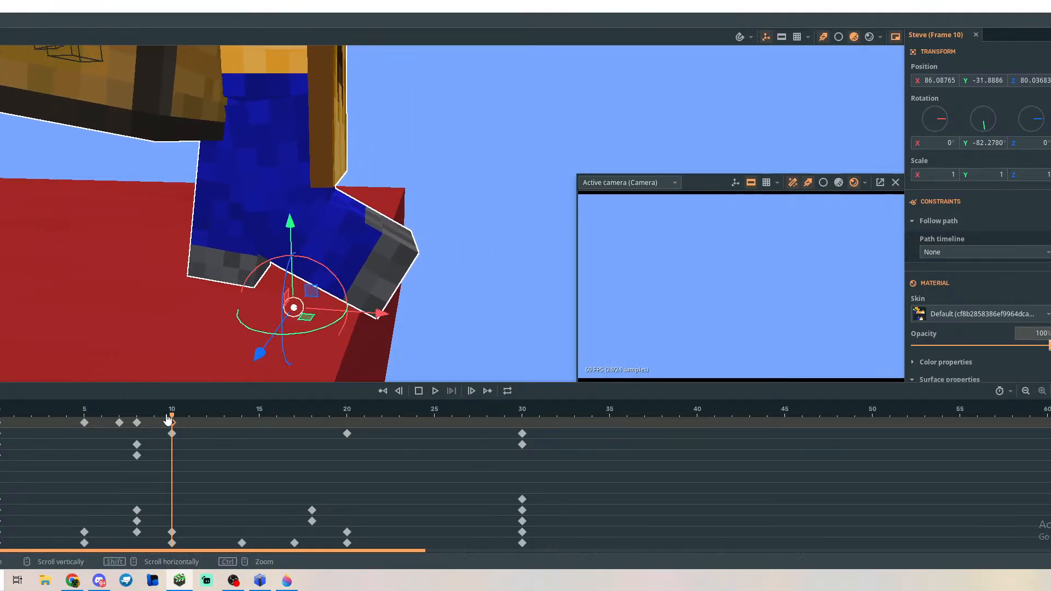
pyautogui.moveTo(169, 419); pyautogui.dragTo(120, 433)
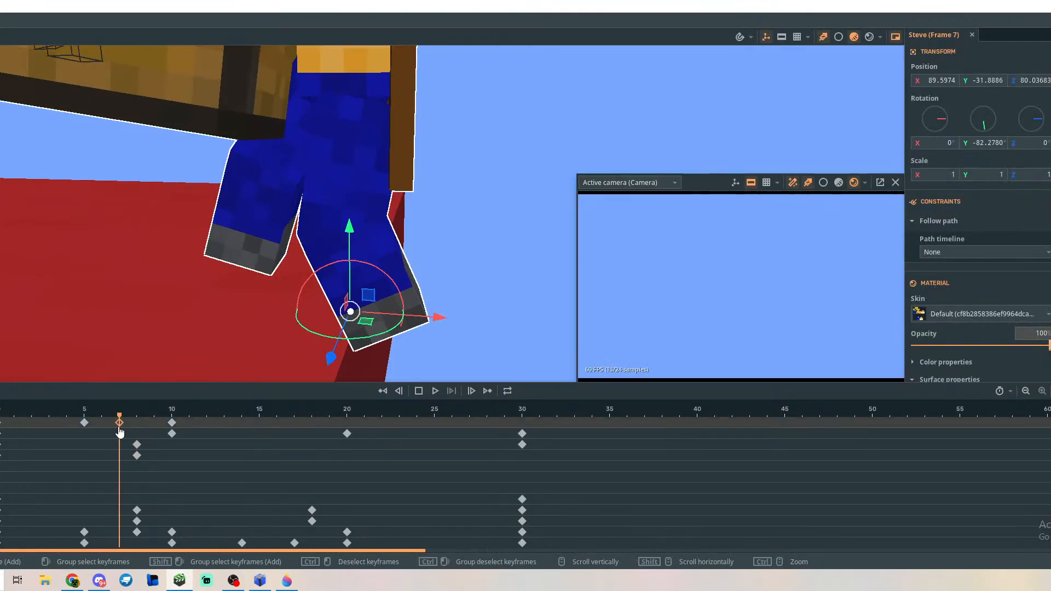
# Change the transition of Steve's frame 7 keyframe from linear to the S-shaped curve in the Other group.
pyautogui.rightClick(120, 433)
pyautogui.moveTo(123, 414)
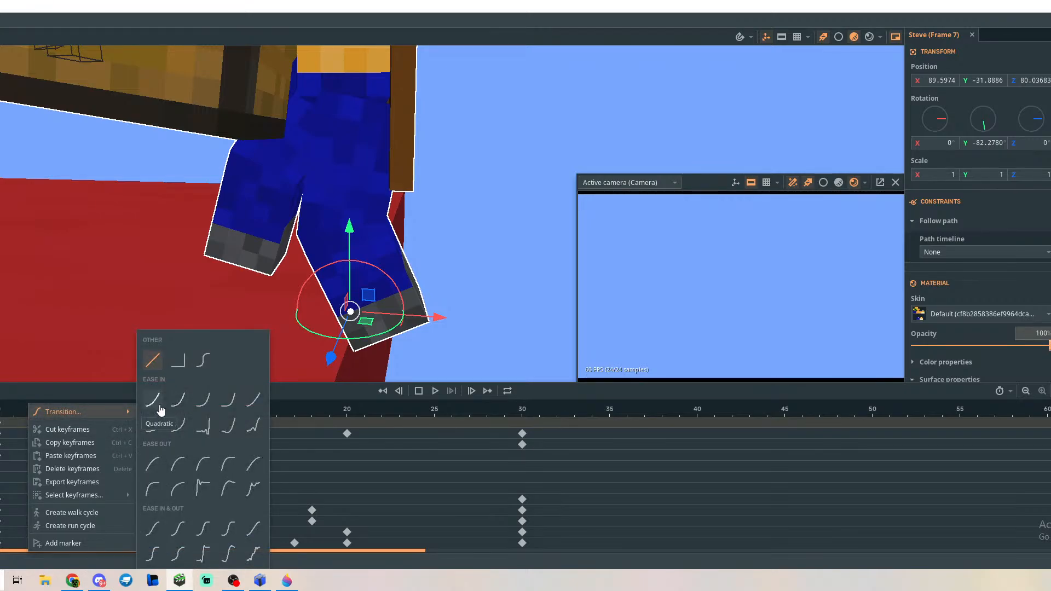
pyautogui.click(207, 367)
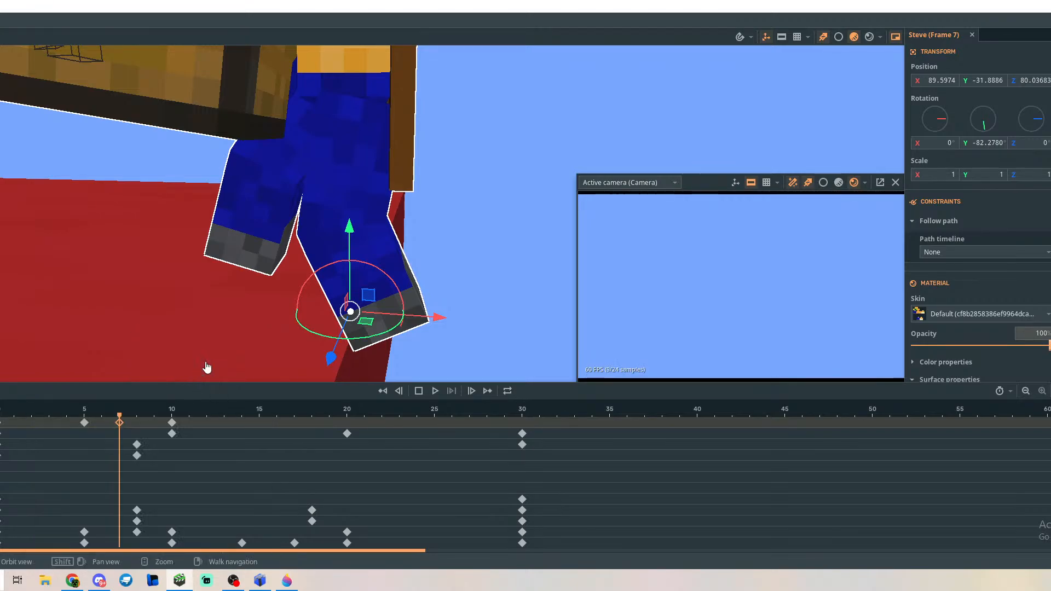
# Play and scrub the animation repeatedly from the start to examine Steve's forward shift together with his leg motion.
pyautogui.click(110, 420)
pyautogui.moveTo(110, 420); pyautogui.dragTo(80, 426)
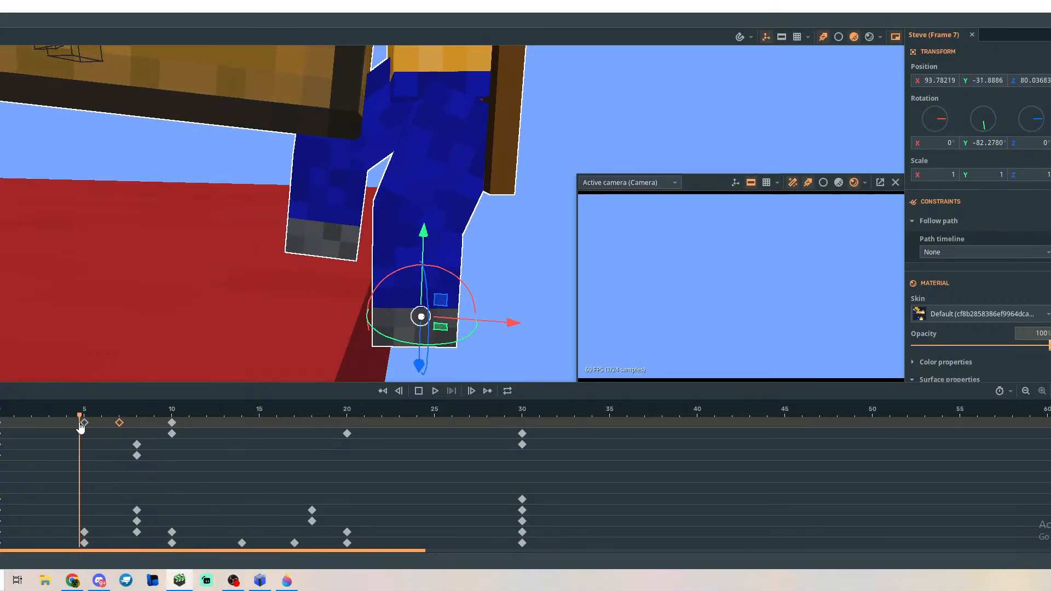
pyautogui.press('space')
pyautogui.press('space')
pyautogui.moveTo(351, 419); pyautogui.dragTo(85, 420)
pyautogui.press('space')
pyautogui.press('space')
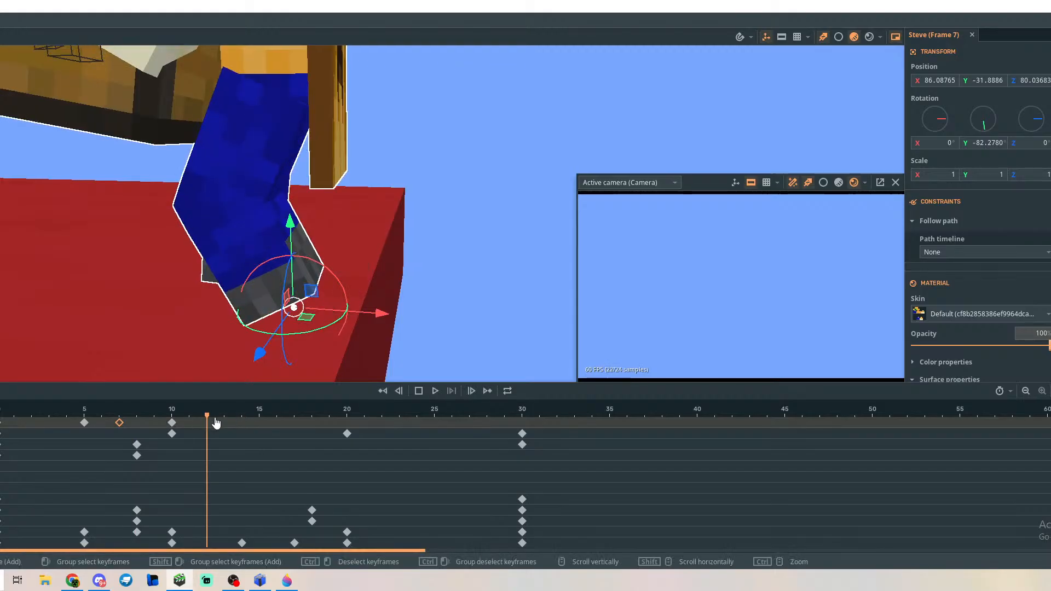
pyautogui.moveTo(207, 421); pyautogui.dragTo(74, 426)
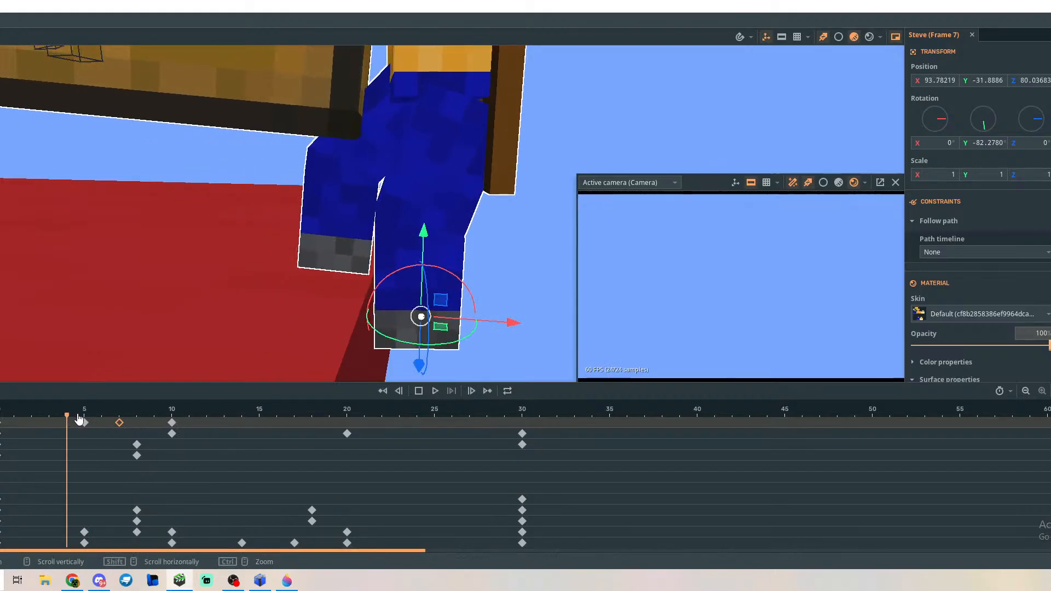
pyautogui.press('space')
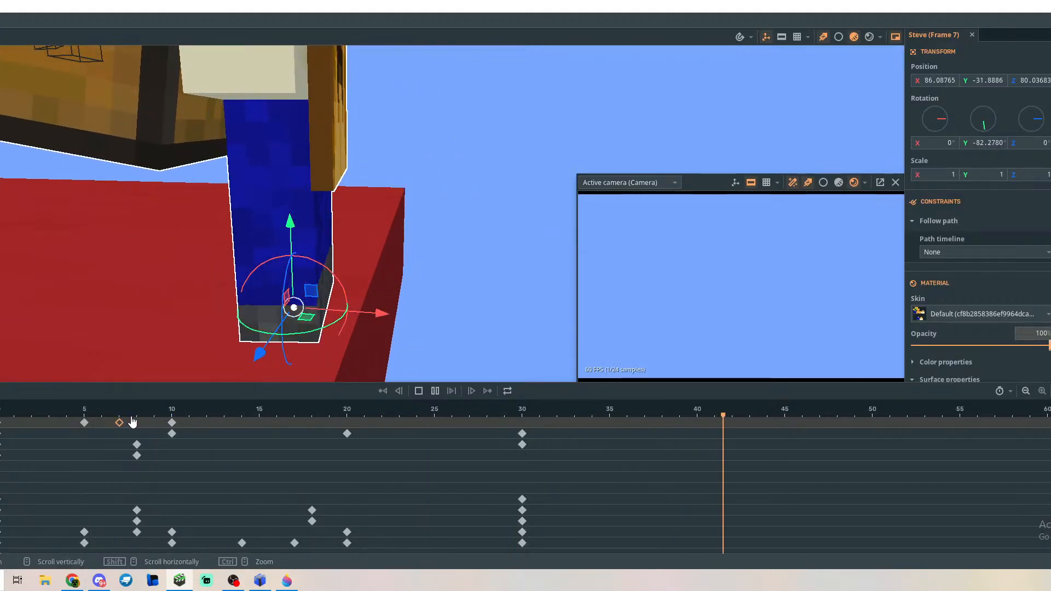
pyautogui.press('space')
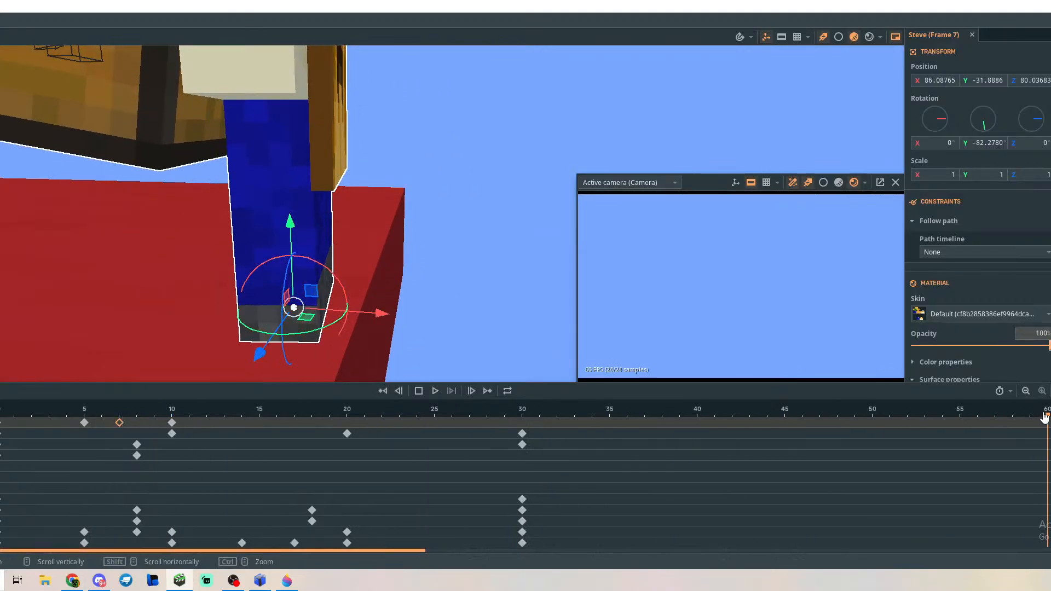
pyautogui.moveTo(1044, 415); pyautogui.dragTo(1, 417)
pyautogui.press('space')
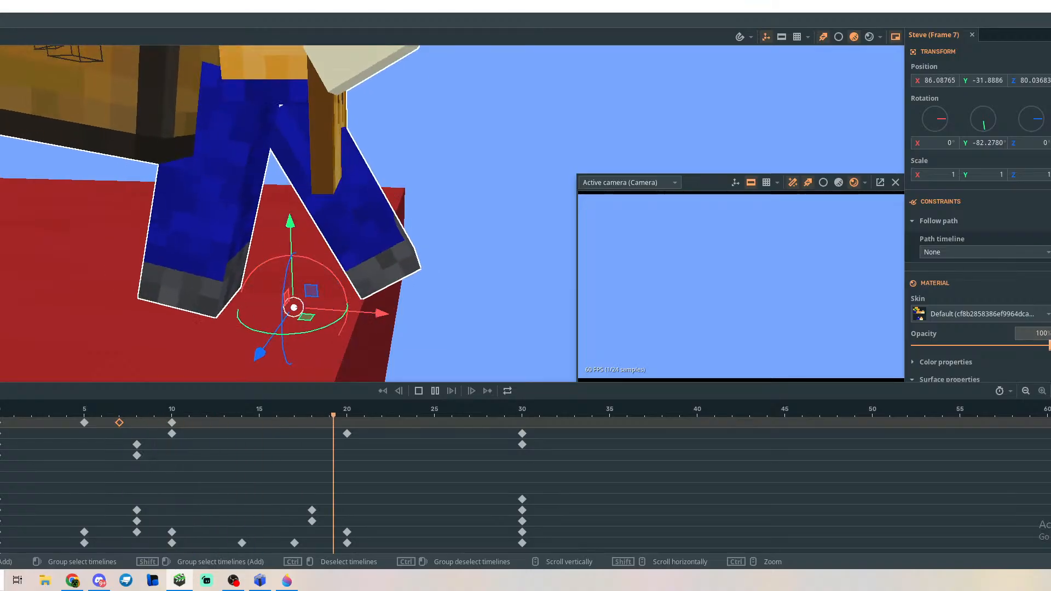
pyautogui.press('space')
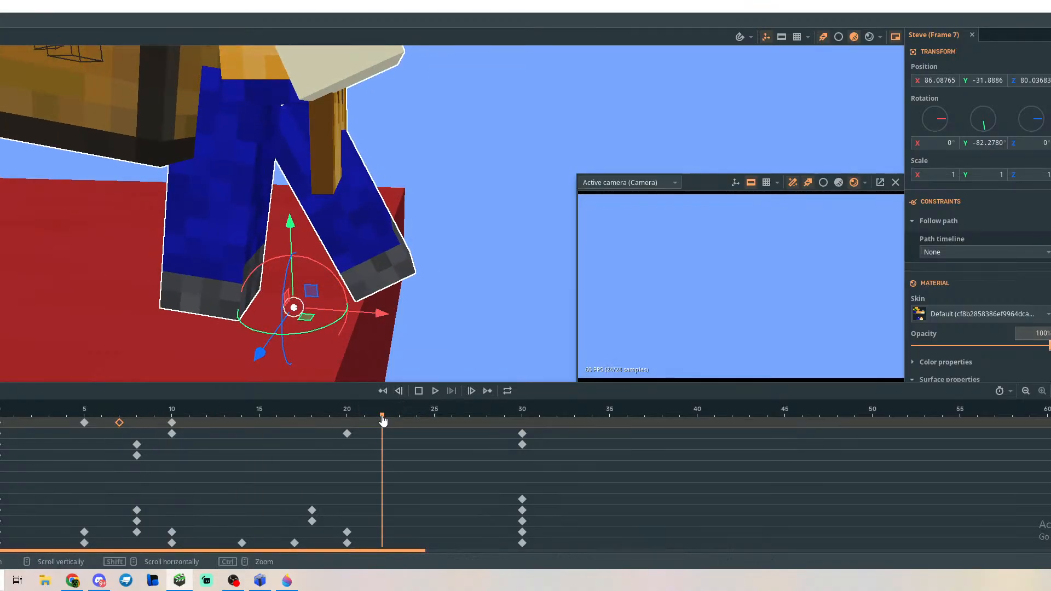
pyautogui.moveTo(383, 421); pyautogui.dragTo(1, 482)
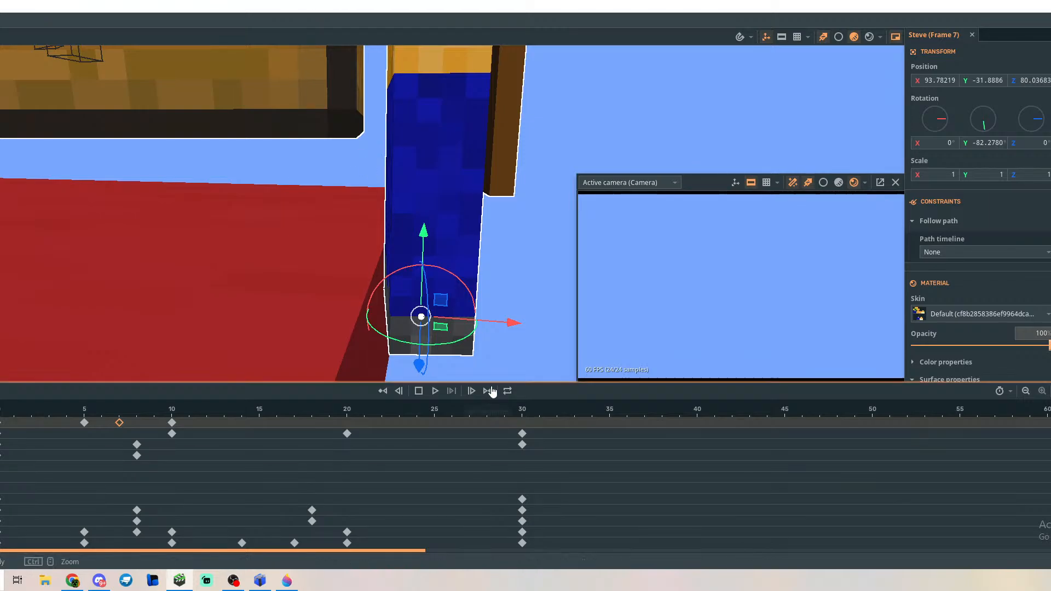
# Make the timeline area slightly taller so that more of the animated tracks fit in it.
pyautogui.scroll(-1, 383, 518)
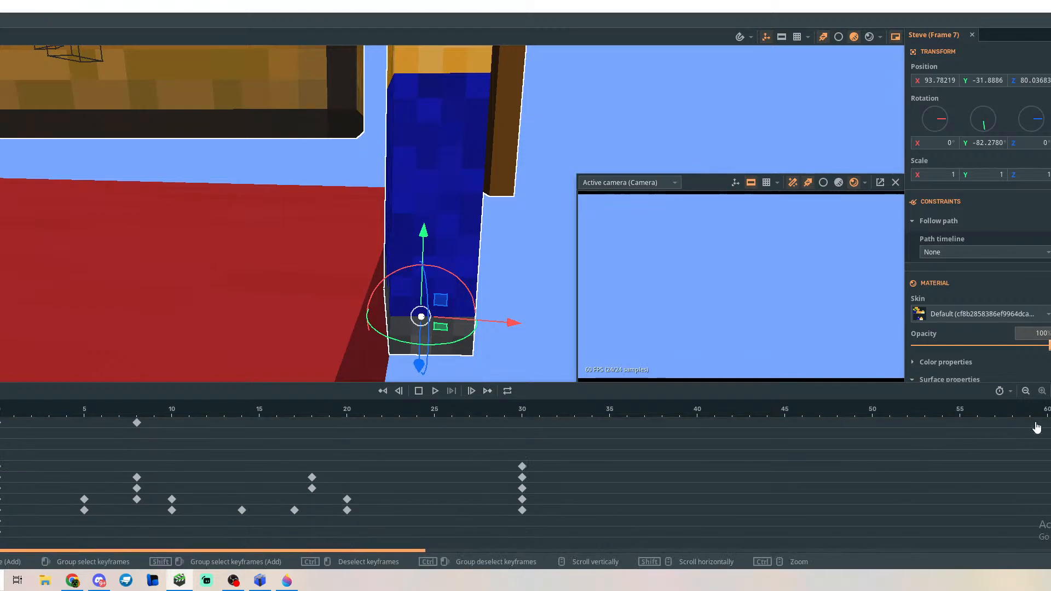
pyautogui.click(1026, 391)
pyautogui.click(1026, 391)
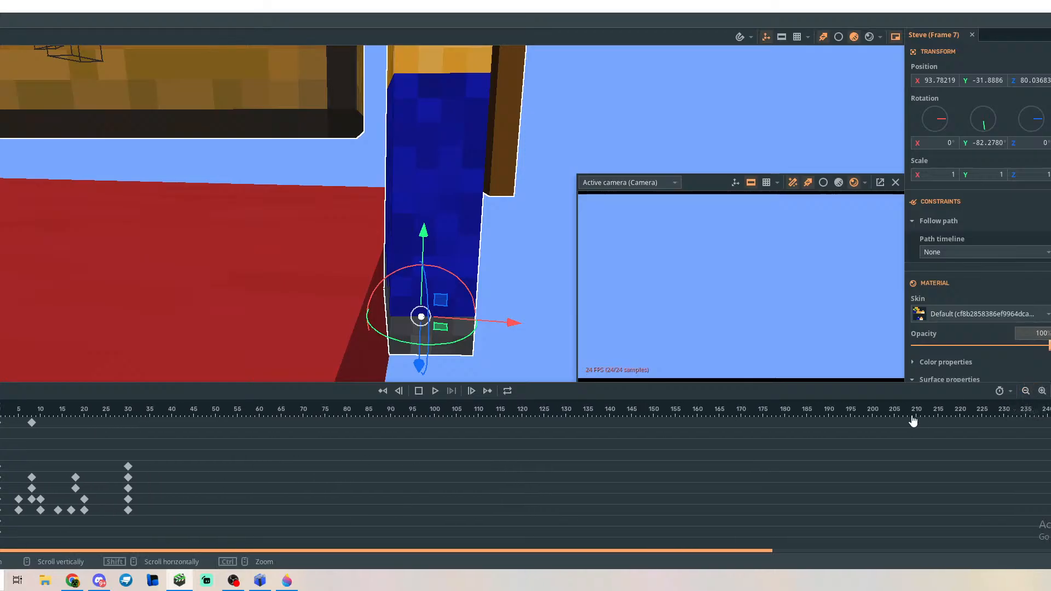
pyautogui.click(1040, 392)
pyautogui.click(1040, 392)
pyautogui.click(1041, 392)
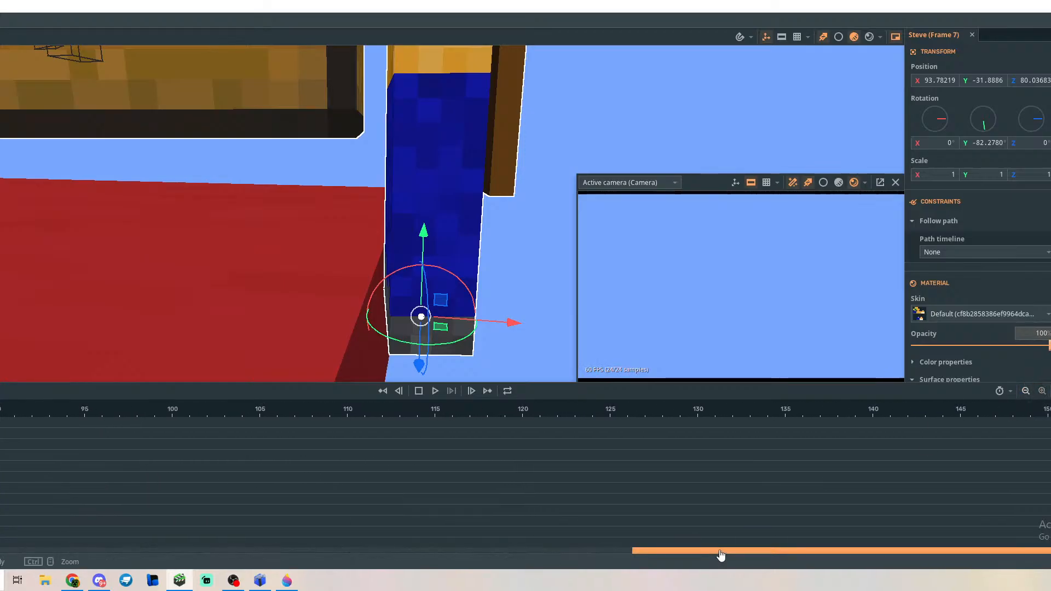
pyautogui.moveTo(720, 555); pyautogui.dragTo(71, 532)
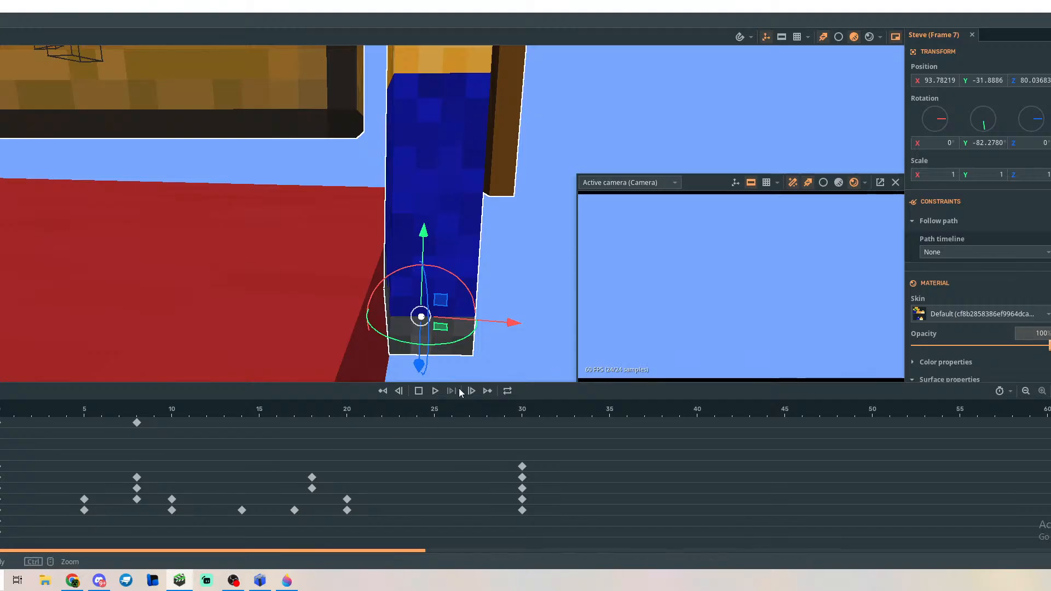
pyautogui.moveTo(460, 382); pyautogui.dragTo(454, 268)
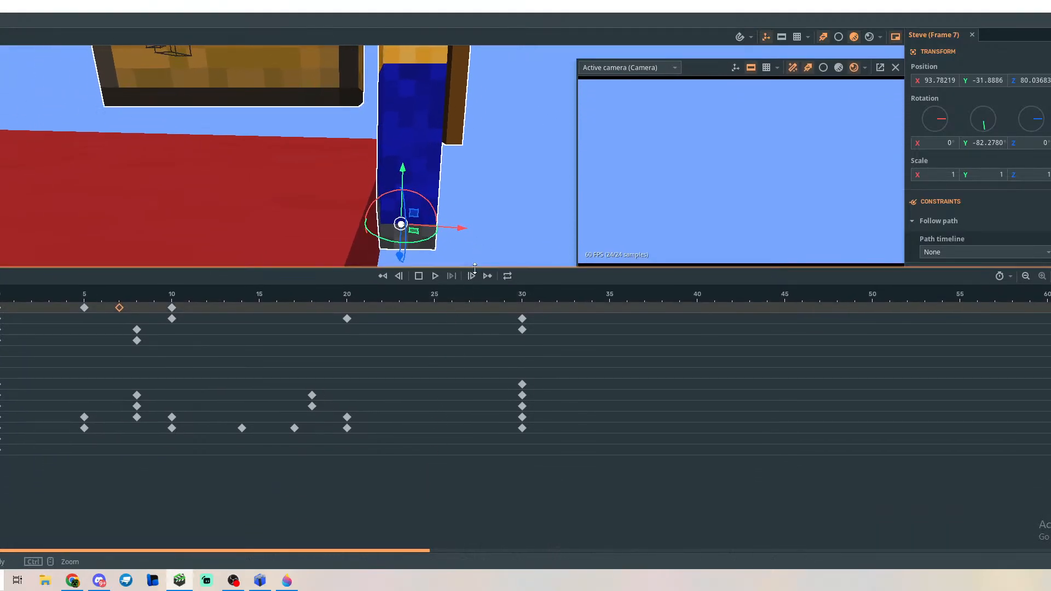
pyautogui.moveTo(474, 267); pyautogui.dragTo(472, 357)
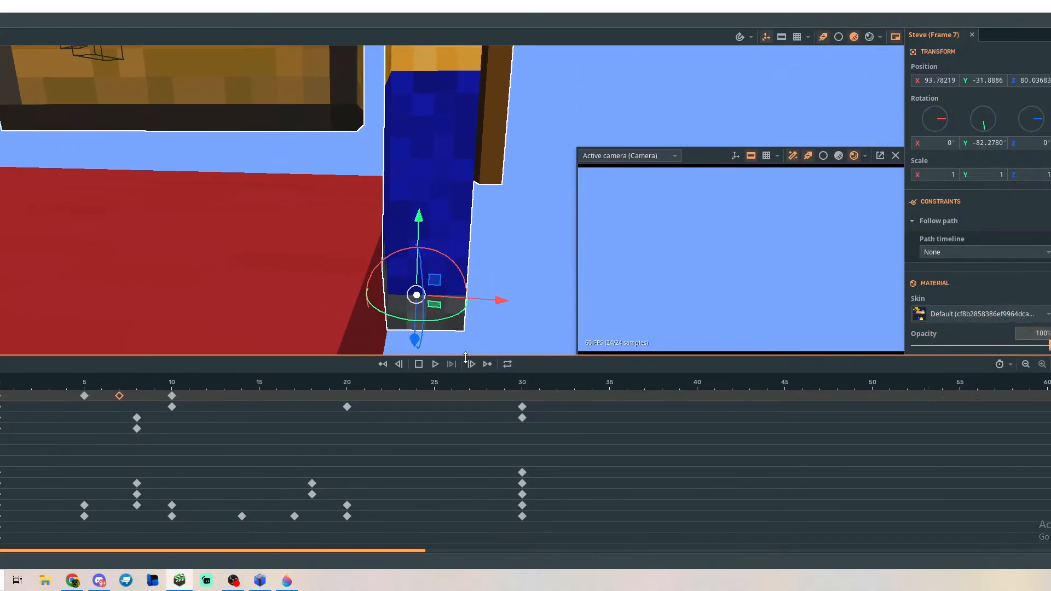
# Select the keyframes of all tracks up to frame 30, go to frame 30 and clear the selection.
pyautogui.moveTo(547, 529); pyautogui.dragTo(0, 392)
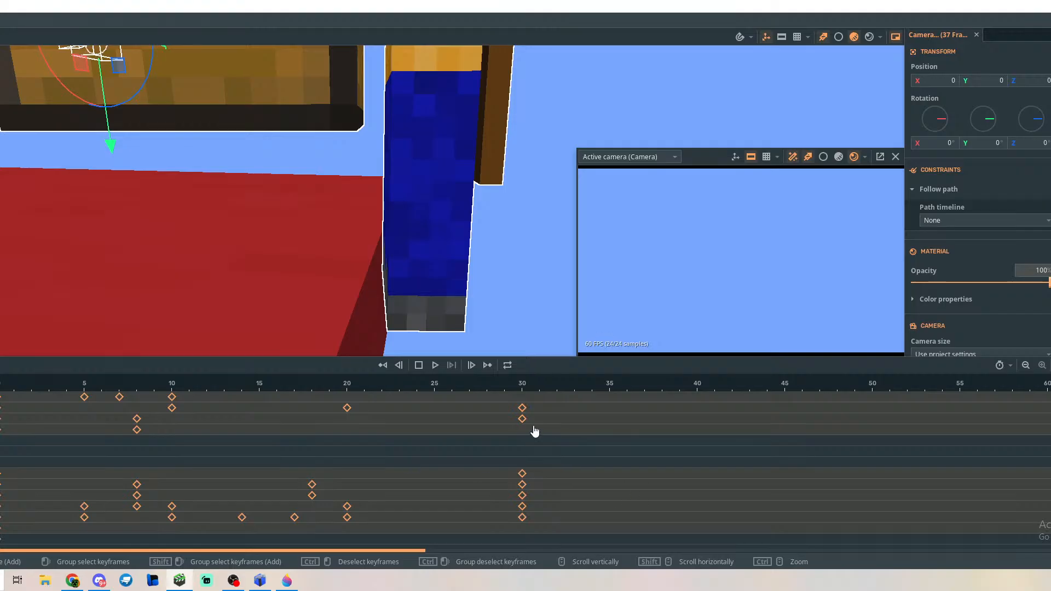
pyautogui.moveTo(524, 423)
pyautogui.mouseDown()
pyautogui.moveTo(573, 421)
pyautogui.moveTo(490, 420)
pyautogui.moveTo(573, 419)
pyautogui.moveTo(515, 423)
pyautogui.mouseUp()
pyautogui.click(514, 427)
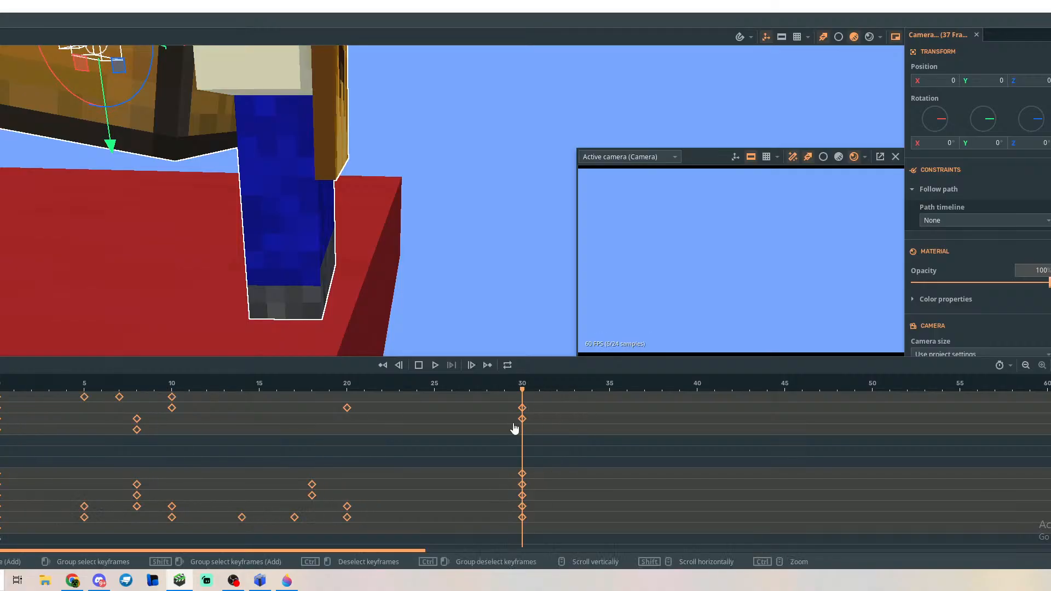
pyautogui.click(226, 451)
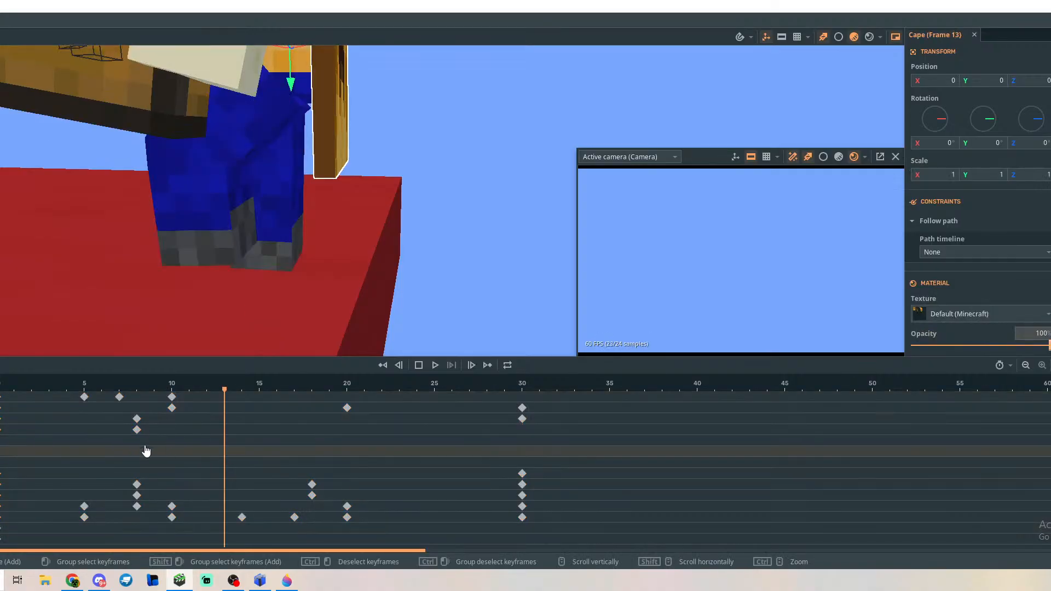
# Add a keyframe at frame 1 for the chest's Bottom part and select its frame 0 keyframe.
pyautogui.click(20, 430)
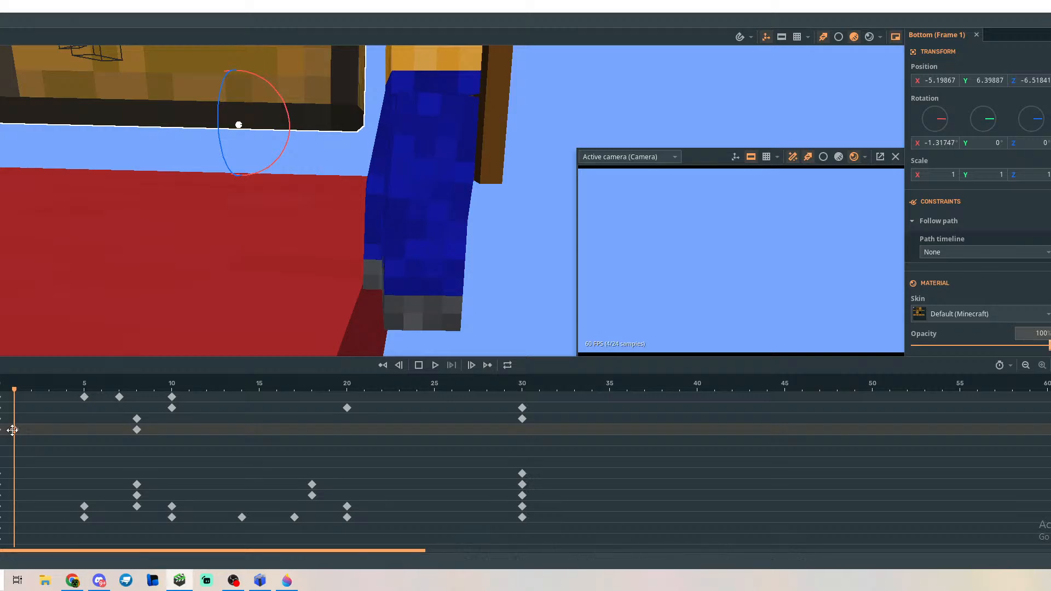
pyautogui.click(14, 450)
pyautogui.click(3, 432)
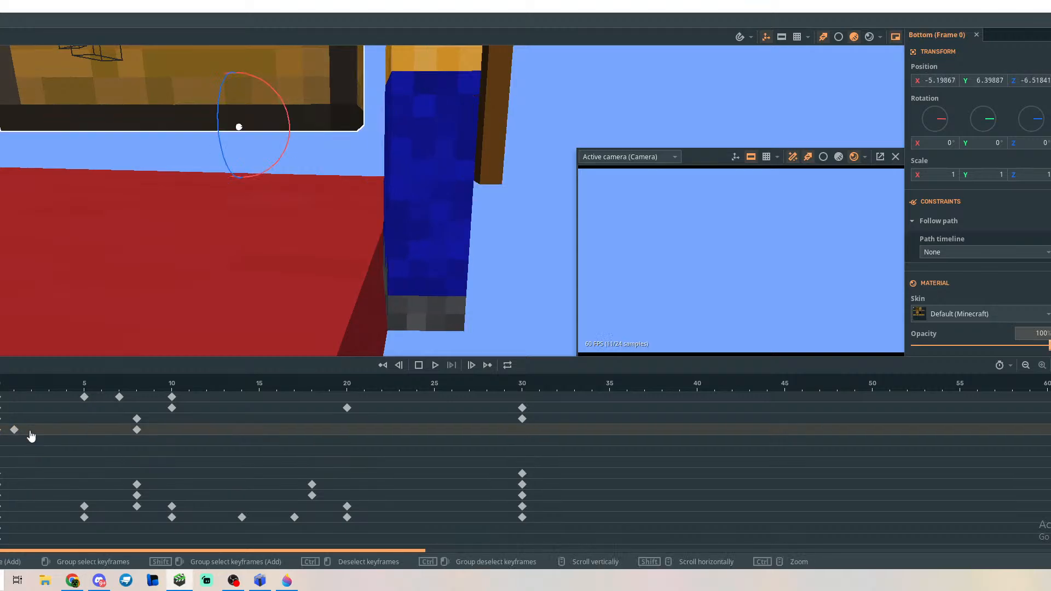
pyautogui.click(68, 398)
pyautogui.moveTo(71, 398); pyautogui.dragTo(552, 529)
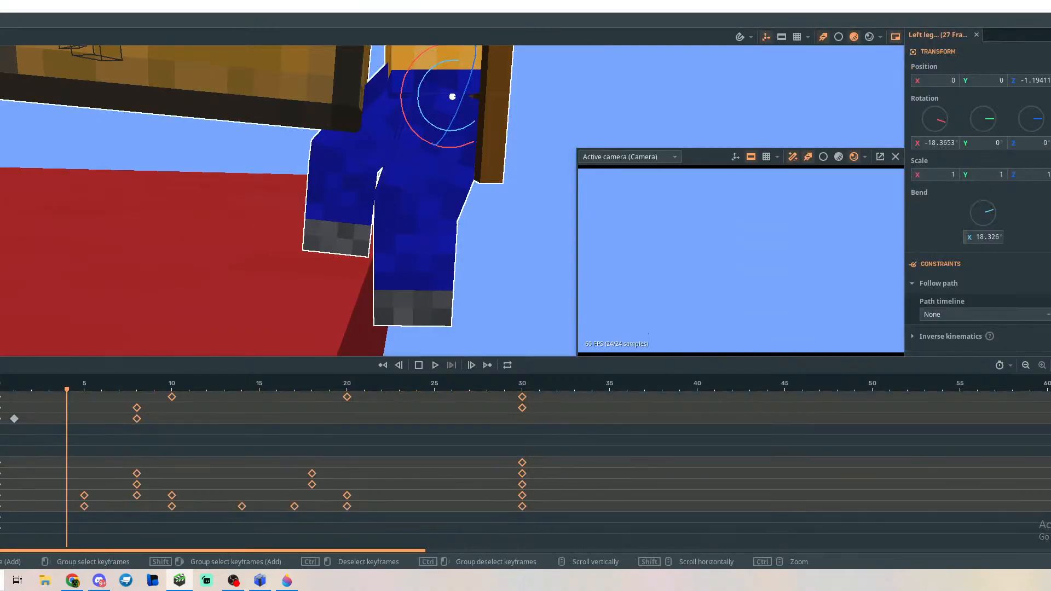
pyautogui.keyDown('shift'); pyautogui.click(0, 420); pyautogui.keyUp('shift')
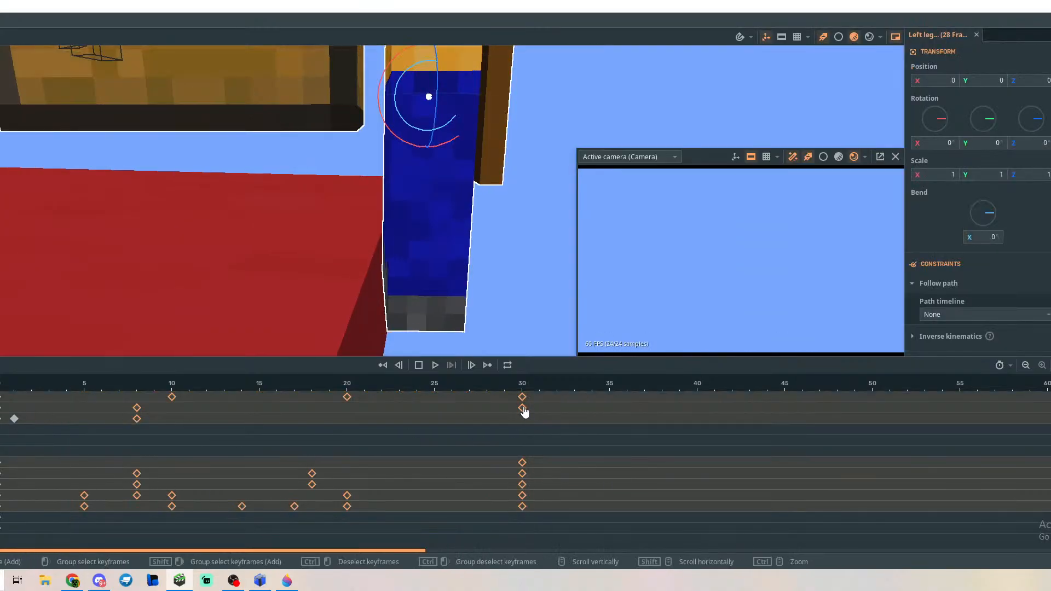
pyautogui.moveTo(524, 412)
pyautogui.mouseDown()
pyautogui.moveTo(673, 412)
pyautogui.moveTo(498, 421)
pyautogui.moveTo(807, 428)
pyautogui.moveTo(518, 429)
pyautogui.mouseUp()
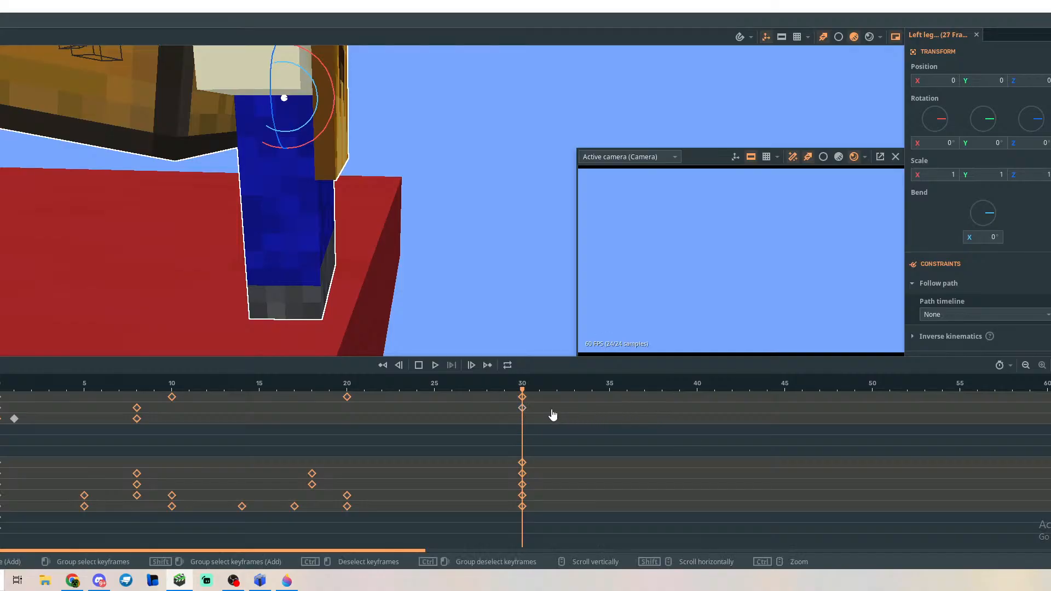
pyautogui.click(524, 408)
pyautogui.click(553, 432)
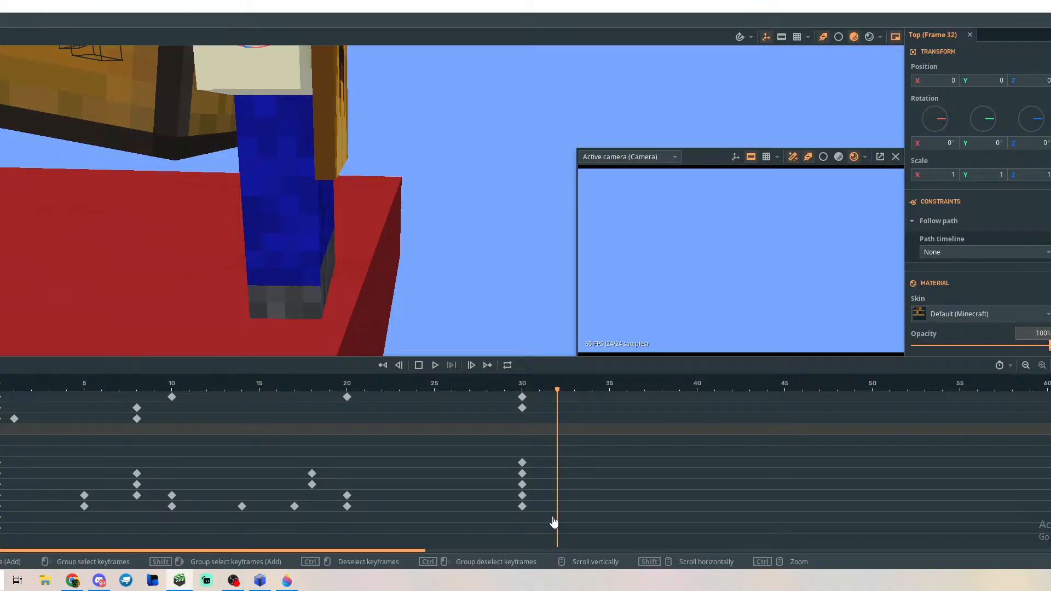
pyautogui.moveTo(545, 518); pyautogui.dragTo(2, 399)
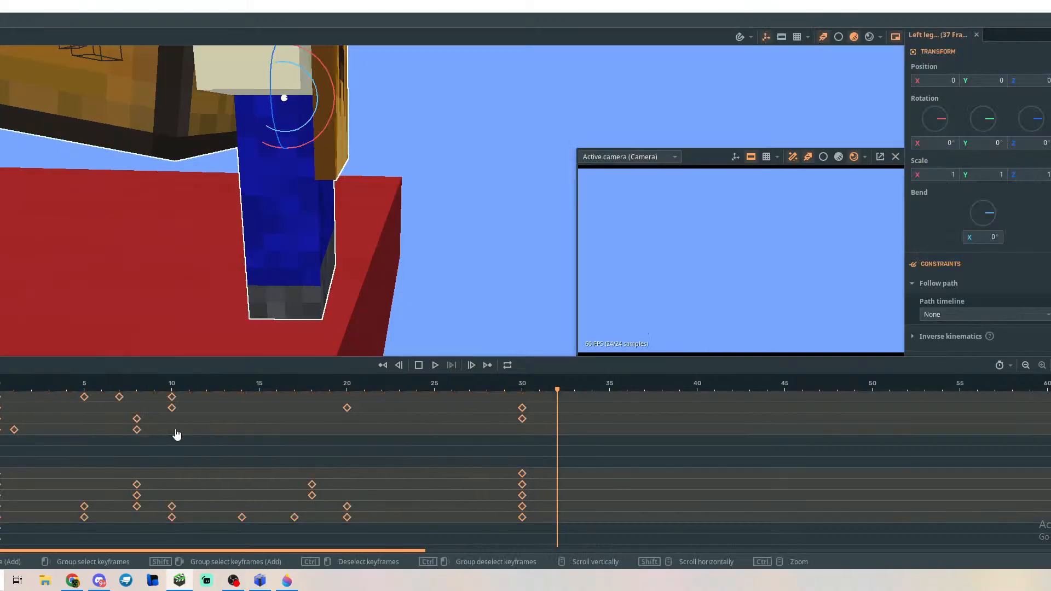
pyautogui.moveTo(523, 422)
pyautogui.mouseDown()
pyautogui.moveTo(586, 423)
pyautogui.moveTo(94, 422)
pyautogui.moveTo(522, 440)
pyautogui.mouseUp()
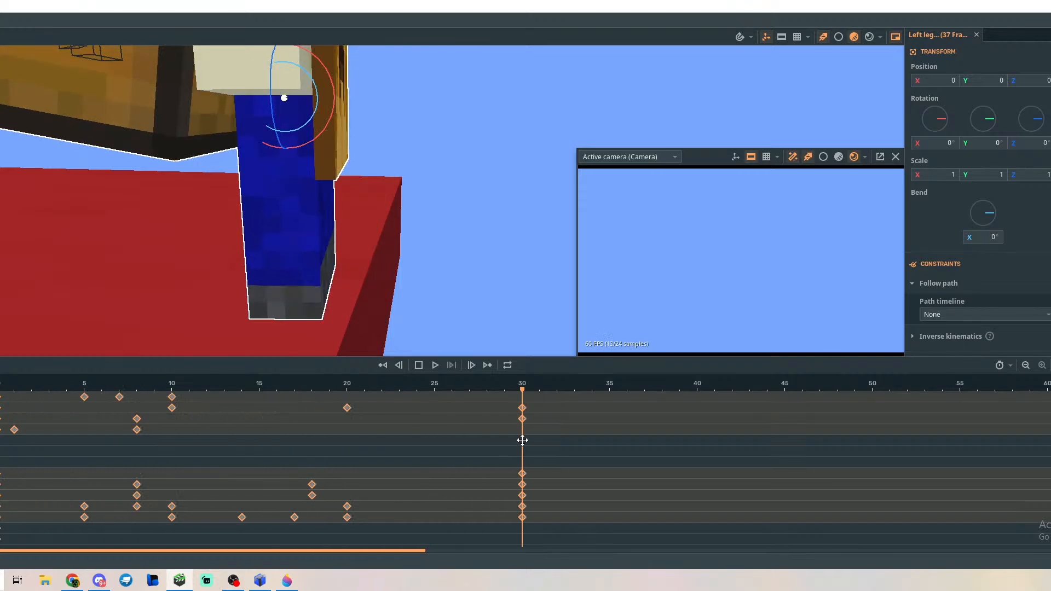
pyautogui.click(524, 446)
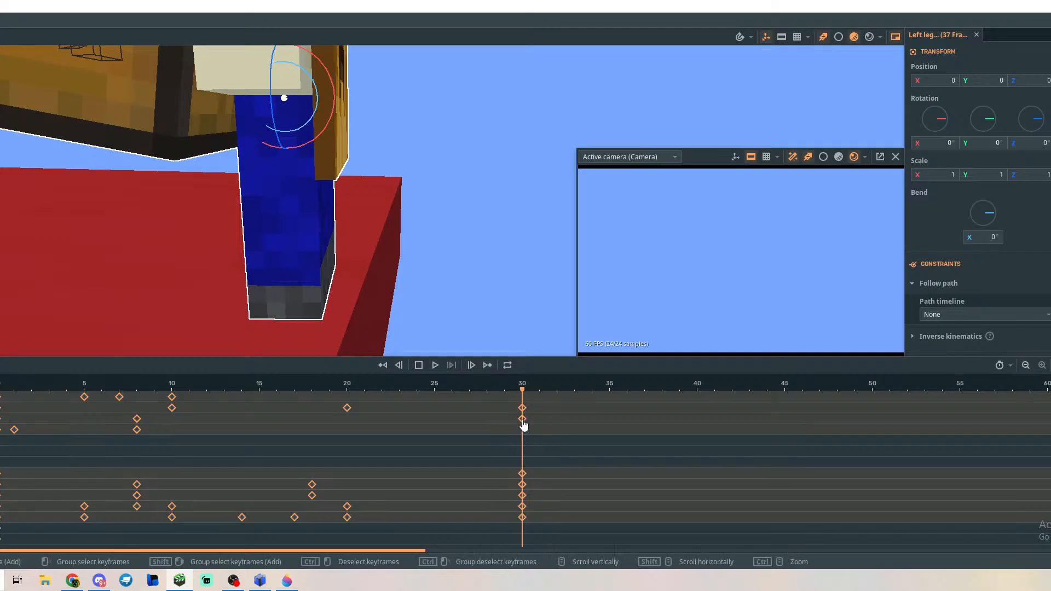
pyautogui.rightClick(524, 425)
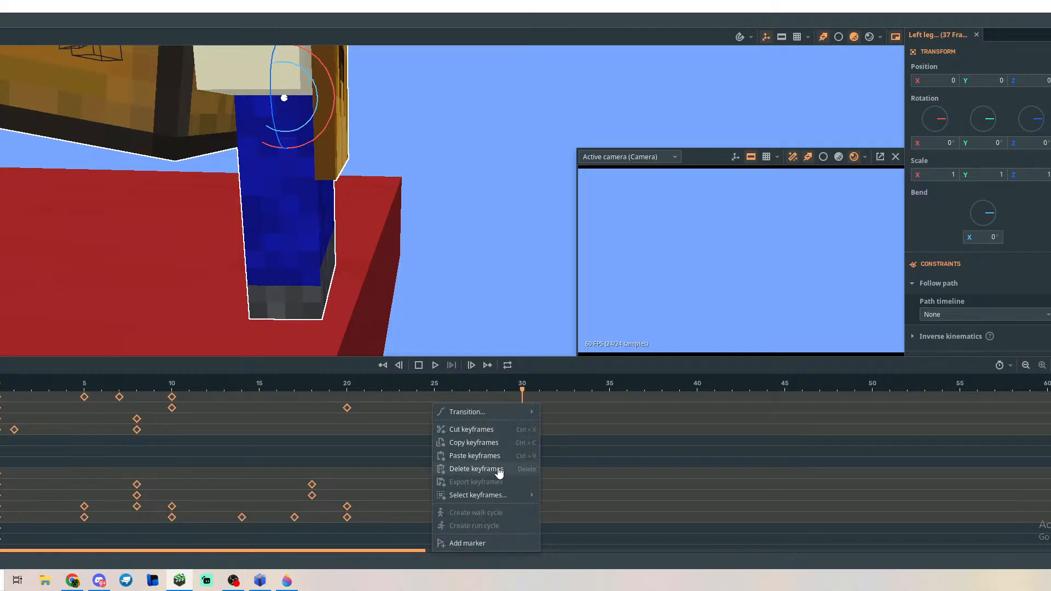
pyautogui.click(474, 455)
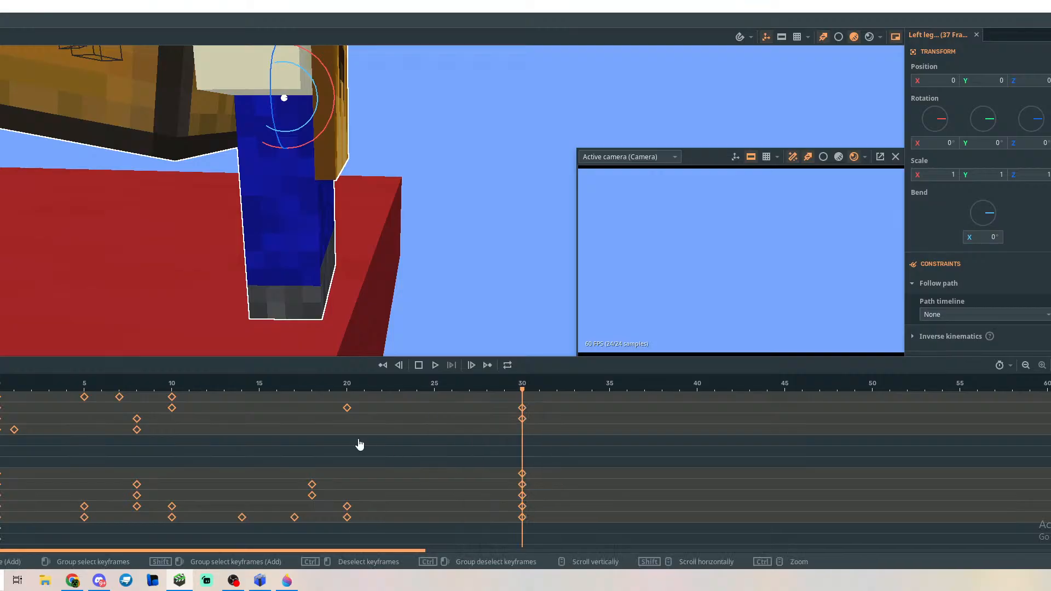
pyautogui.click(360, 444)
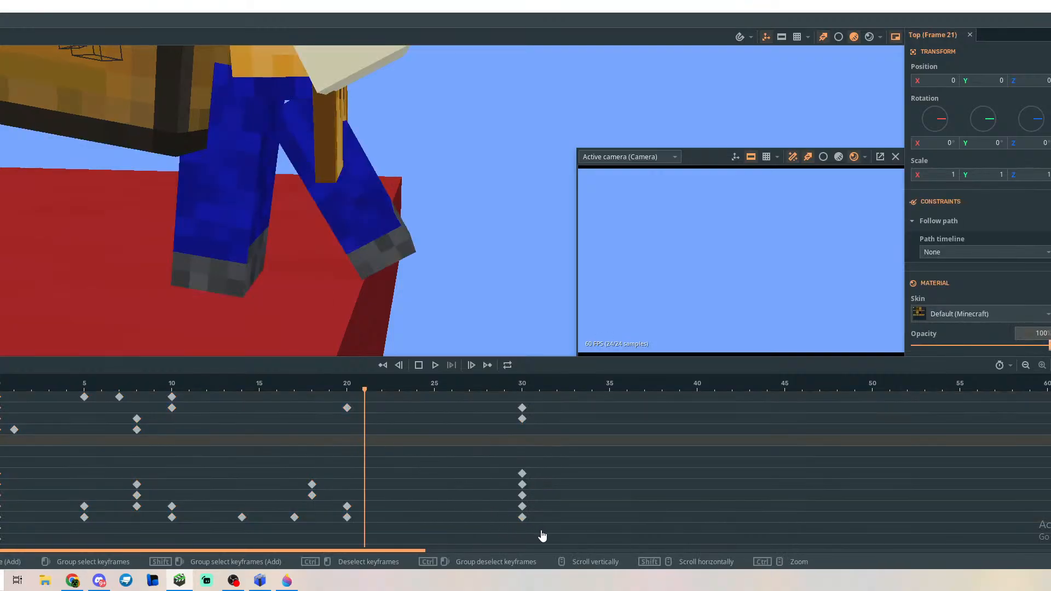
# Set the transition of Steve's frame 7 keyframe to the first Ease in & out curve.
pyautogui.moveTo(366, 396); pyautogui.dragTo(156, 417)
pyautogui.click(119, 397)
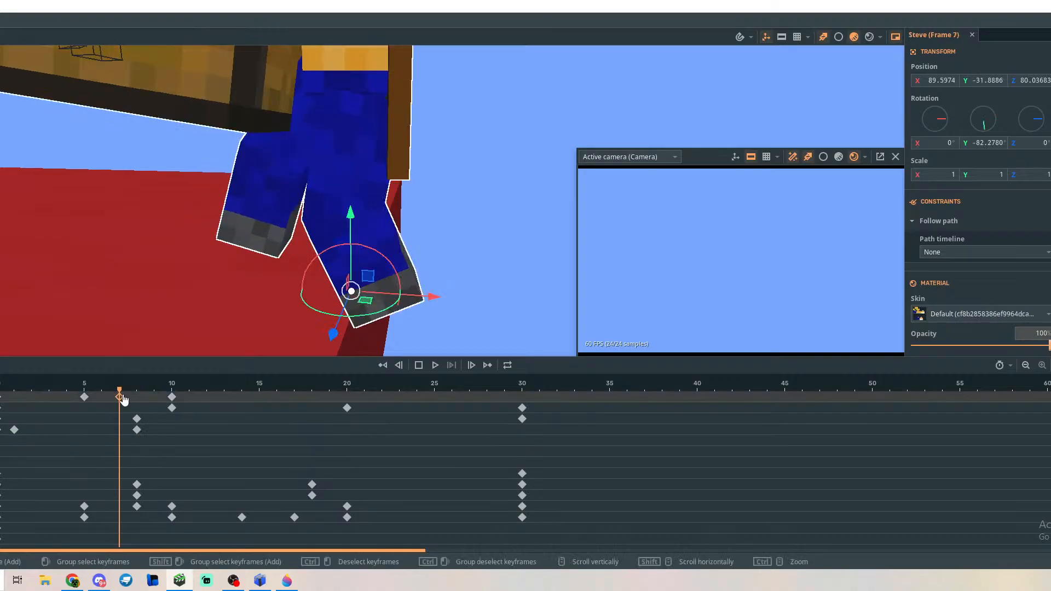
pyautogui.rightClick(123, 400)
pyautogui.moveTo(129, 401)
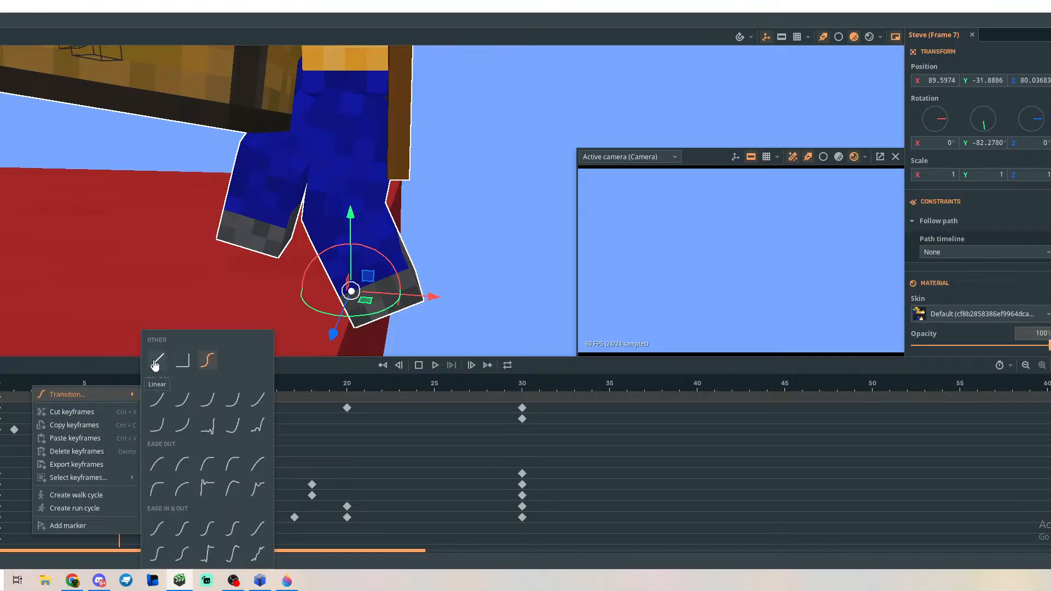
pyautogui.click(158, 535)
# Set the transition of Steve's frame 5 keyframe to the first Ease in & out curve.
pyautogui.click(106, 394)
pyautogui.moveTo(107, 395); pyautogui.dragTo(86, 405)
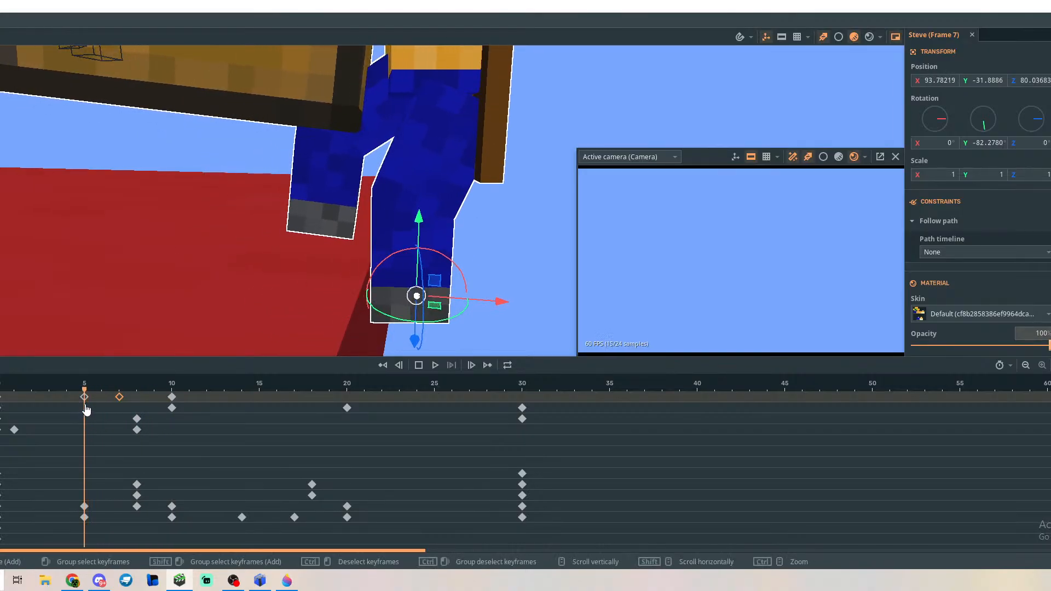
pyautogui.rightClick(84, 398)
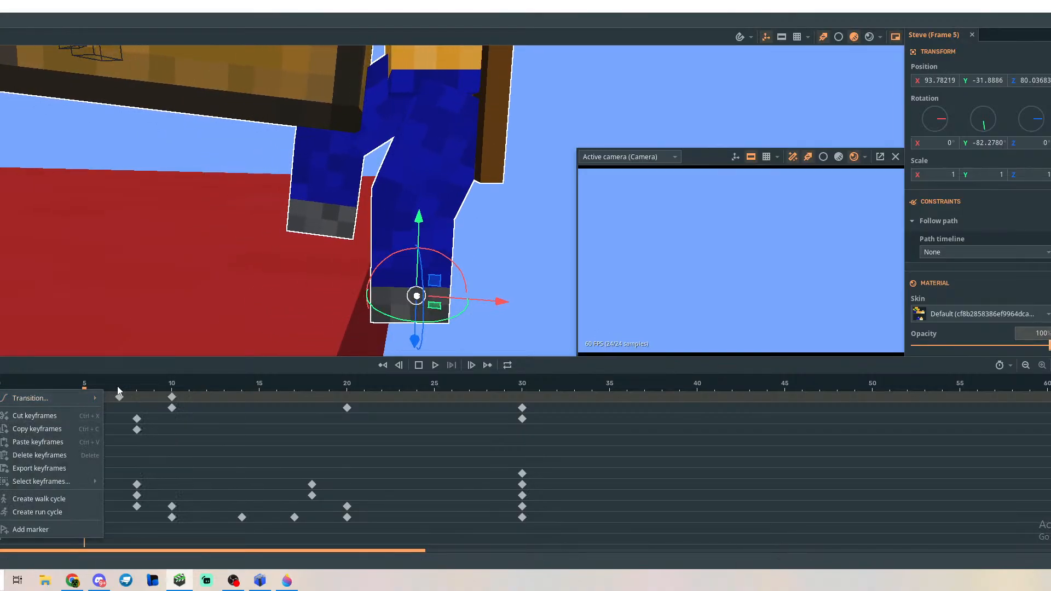
pyautogui.click(122, 528)
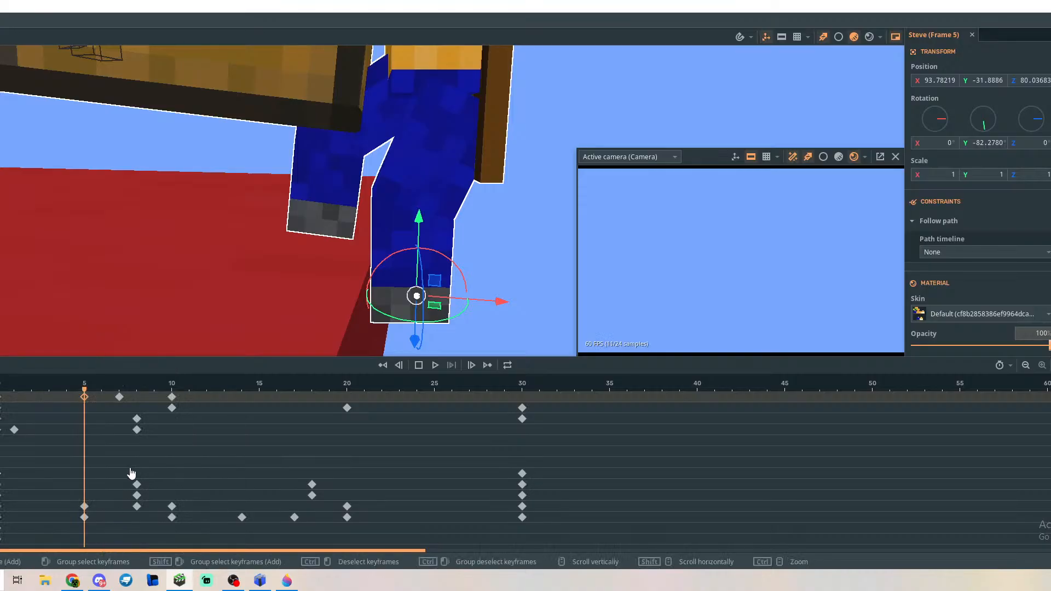
# Try the first Ease in & out transition on Steve's frame 10 keyframe and undo it.
pyautogui.click(170, 398)
pyautogui.rightClick(171, 399)
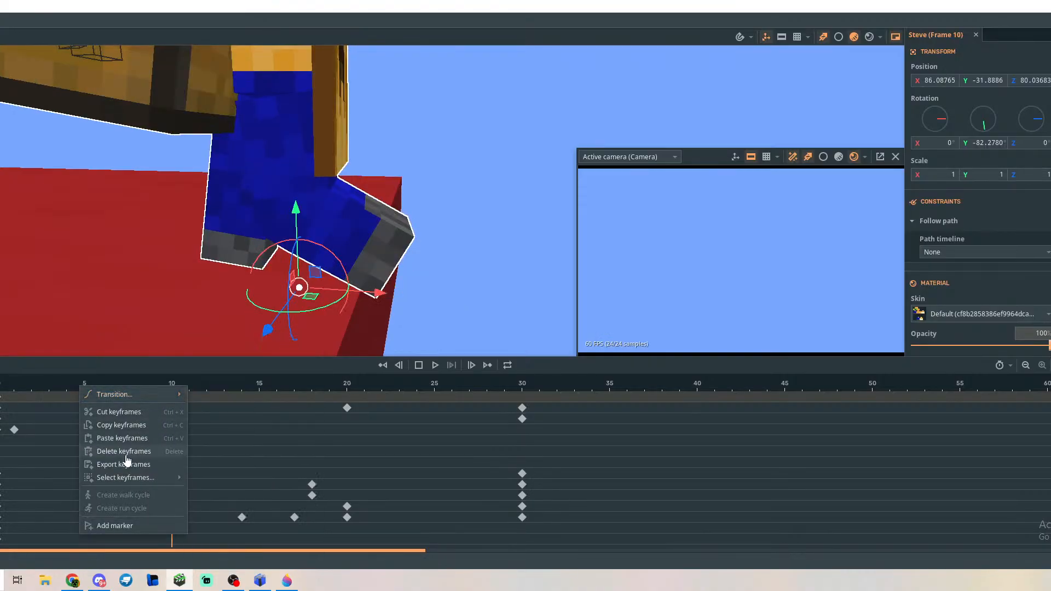
pyautogui.moveTo(181, 396)
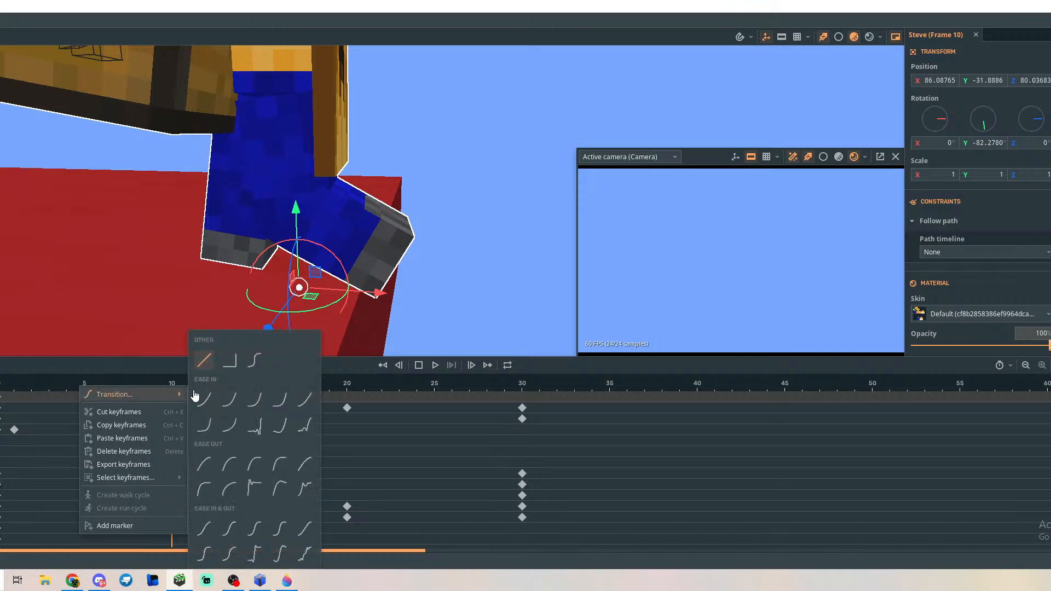
pyautogui.click(205, 530)
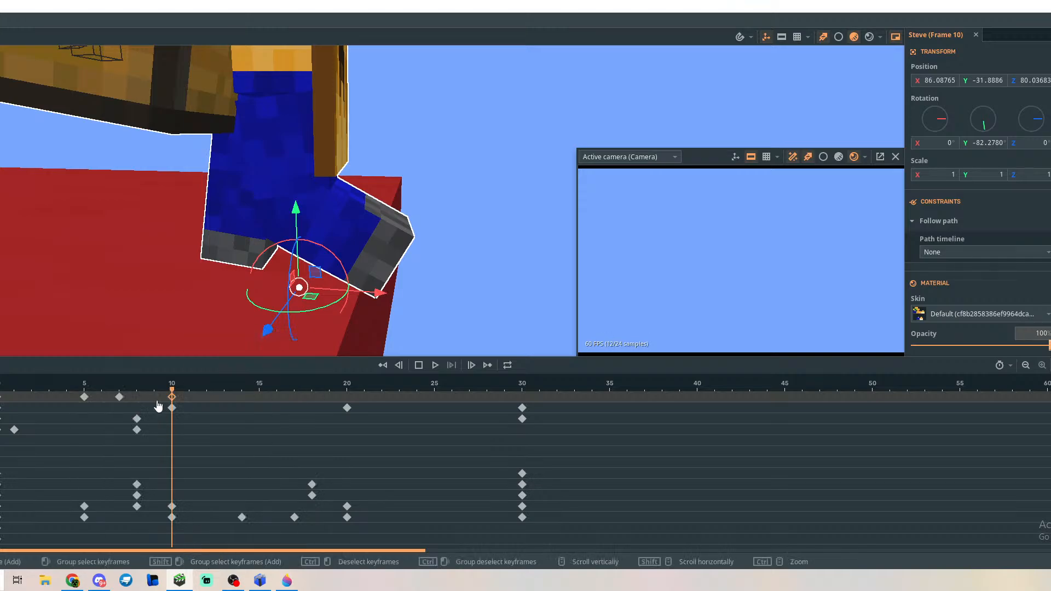
pyautogui.moveTo(172, 393); pyautogui.dragTo(159, 415)
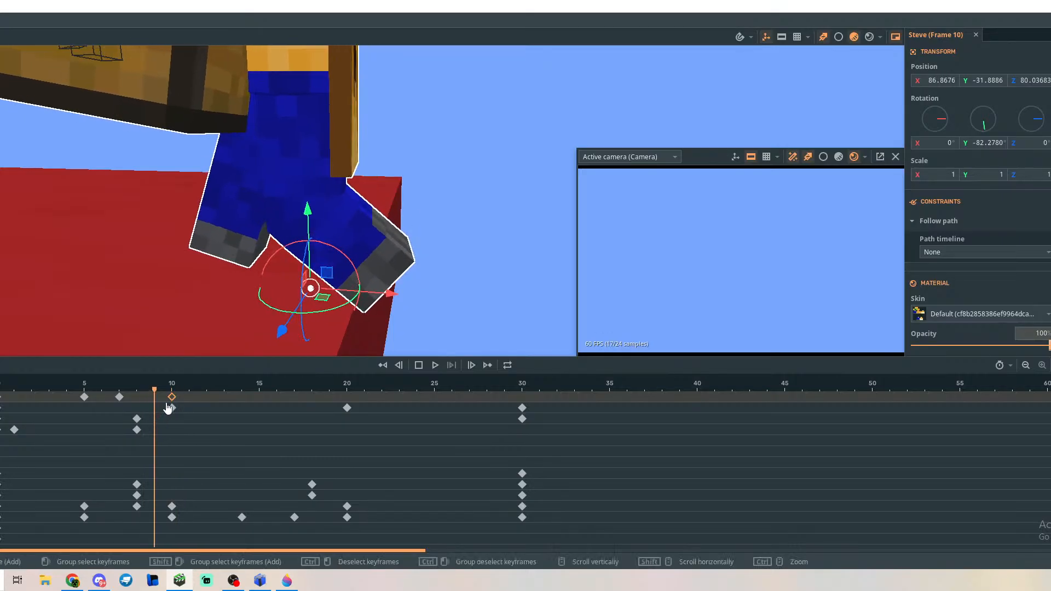
pyautogui.hotkey('ctrl', 'z')
# Play the animation from about frame 2 to examine Steve's eased movement and go to frame 16.
pyautogui.moveTo(156, 395); pyautogui.dragTo(39, 401)
pyautogui.press('space')
pyautogui.press('space')
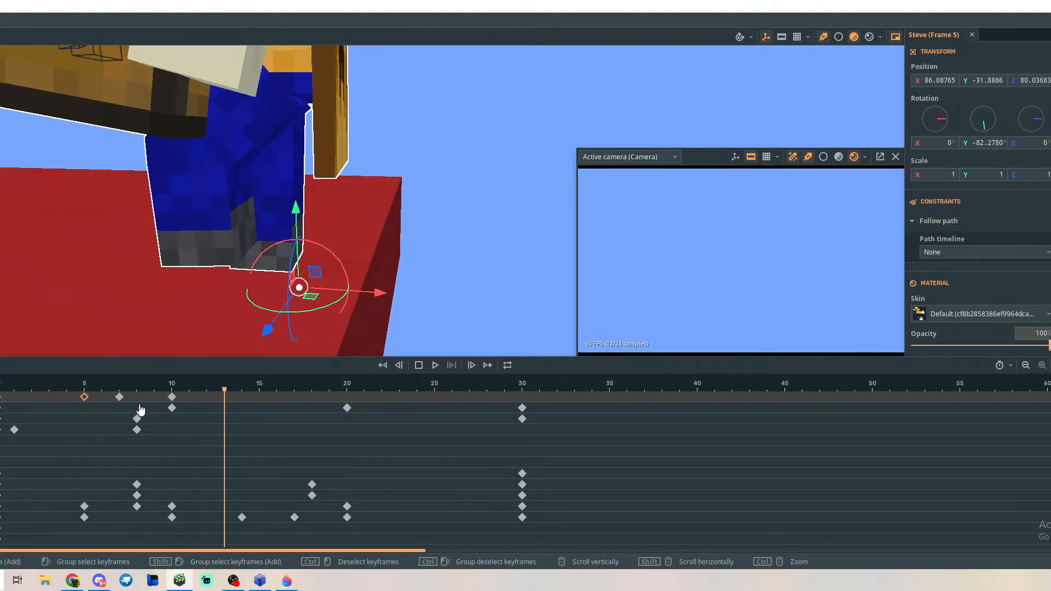
pyautogui.click(277, 464)
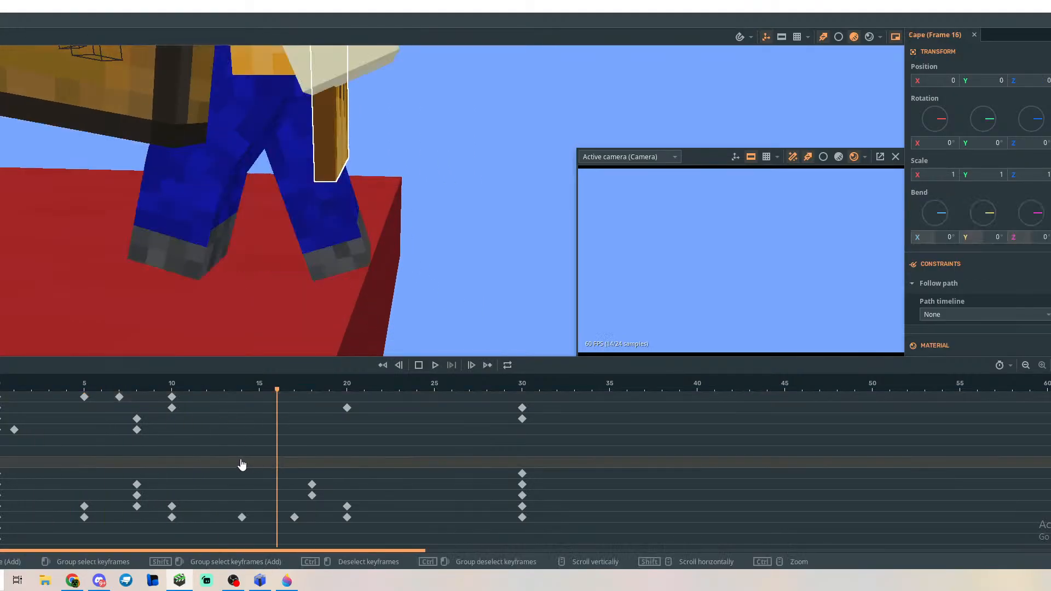
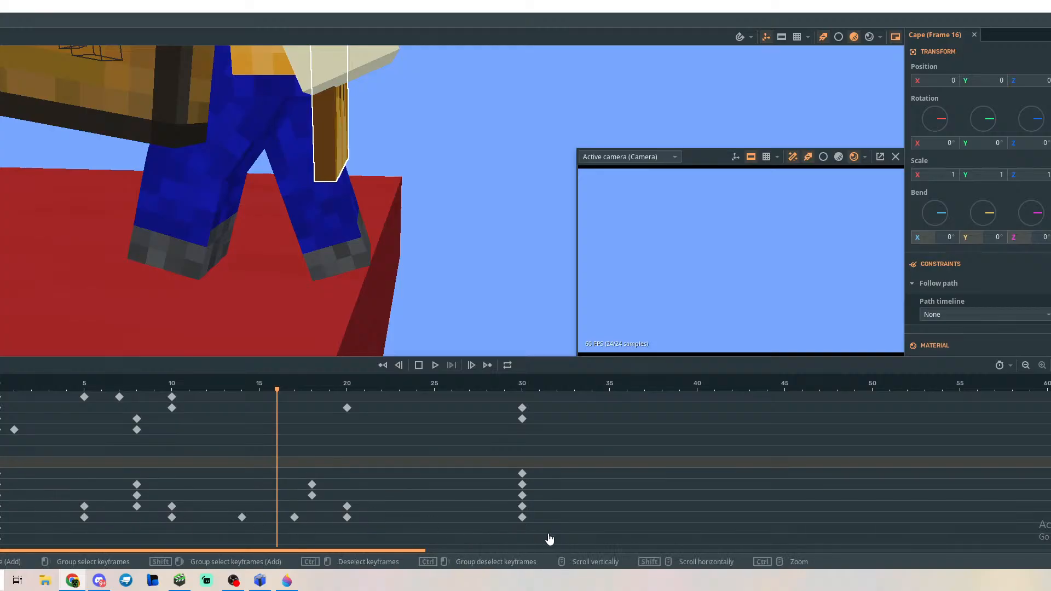
# Select the keyframes of all tracks up to frame 30, try shifting them later in time and clear the selection.
pyautogui.moveTo(548, 532); pyautogui.dragTo(57, 399)
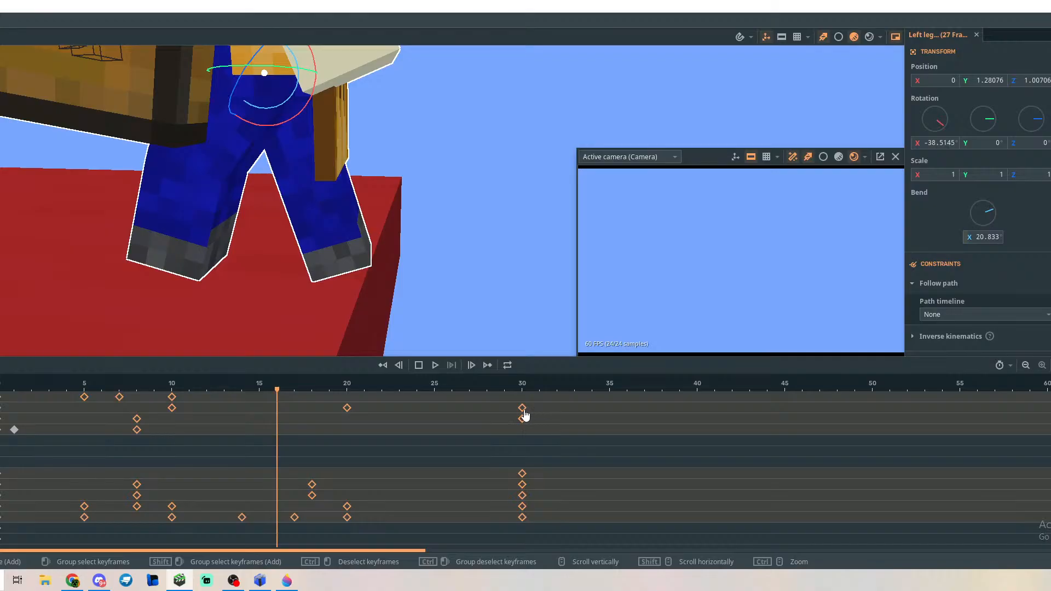
pyautogui.moveTo(524, 415); pyautogui.dragTo(816, 412)
pyautogui.moveTo(957, 426); pyautogui.dragTo(529, 427)
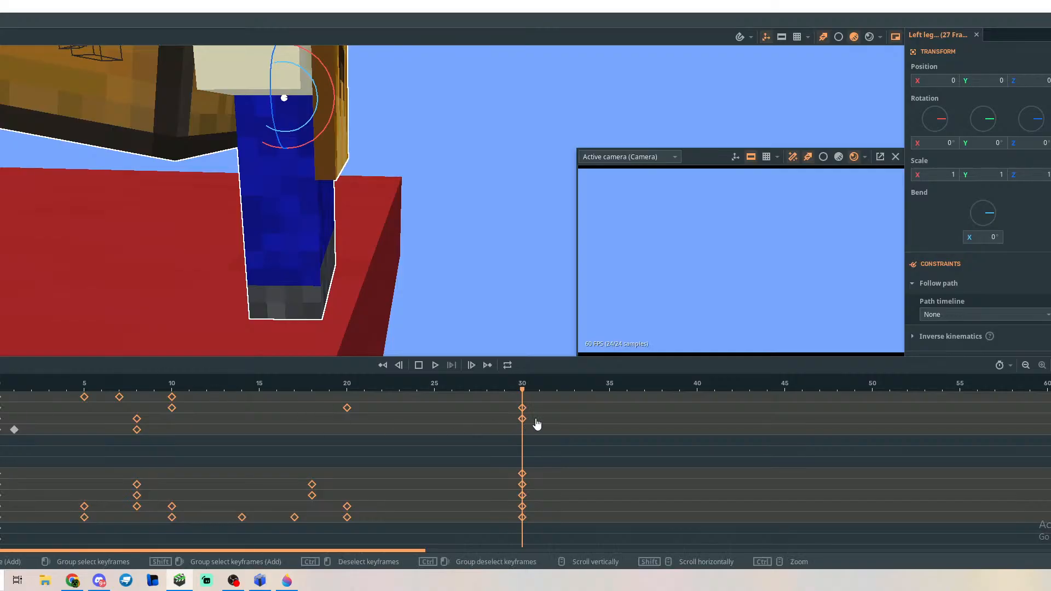
pyautogui.keyDown('ctrl'); pyautogui.click(519, 408); pyautogui.keyUp('ctrl')
pyautogui.click(523, 409)
pyautogui.click(550, 466)
pyautogui.moveTo(545, 524); pyautogui.dragTo(33, 396)
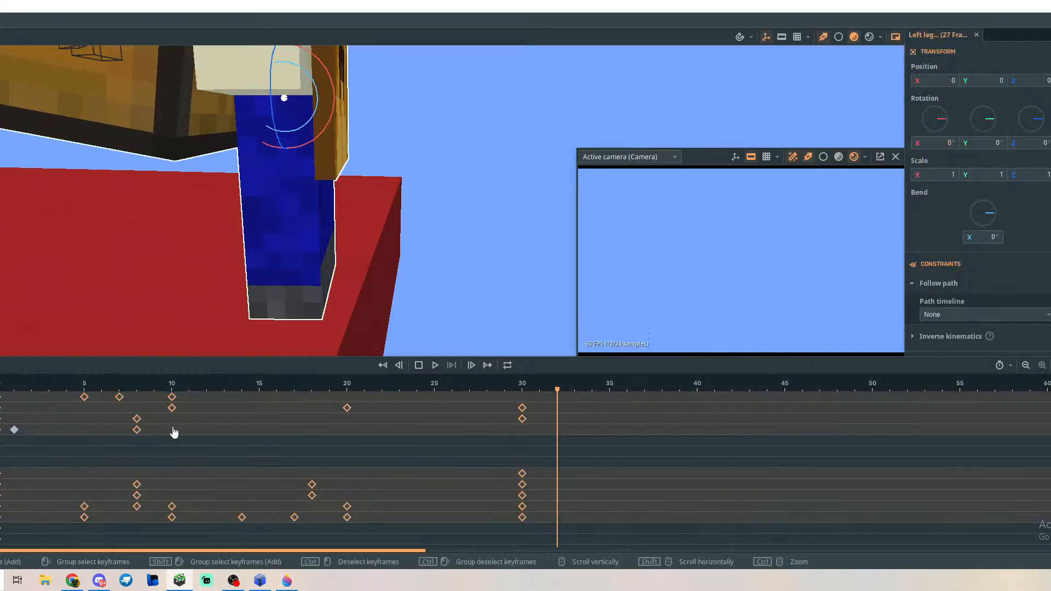
pyautogui.click(174, 409)
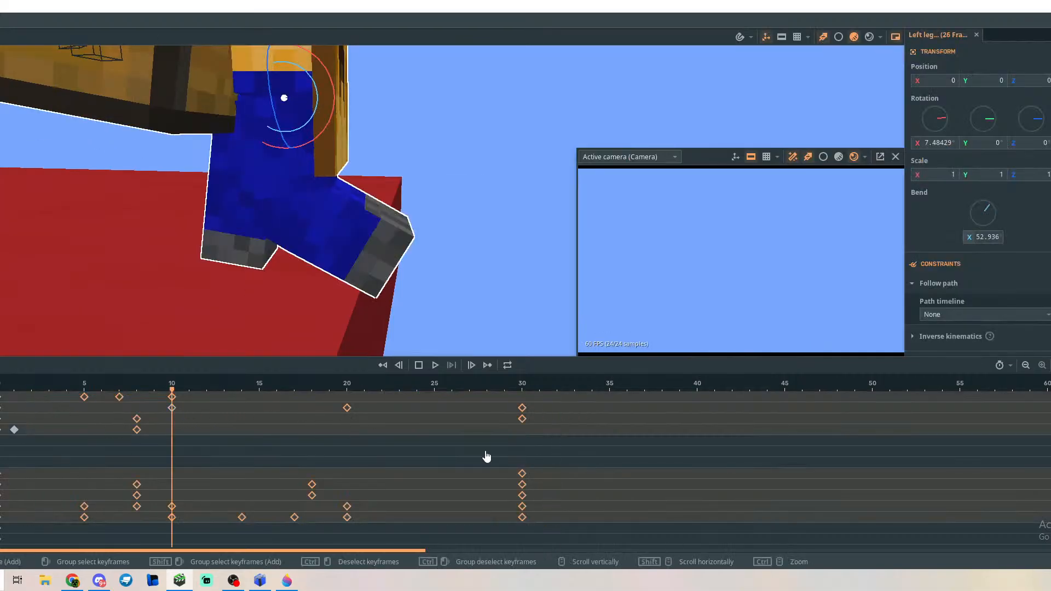
pyautogui.click(172, 408)
pyautogui.click(274, 438)
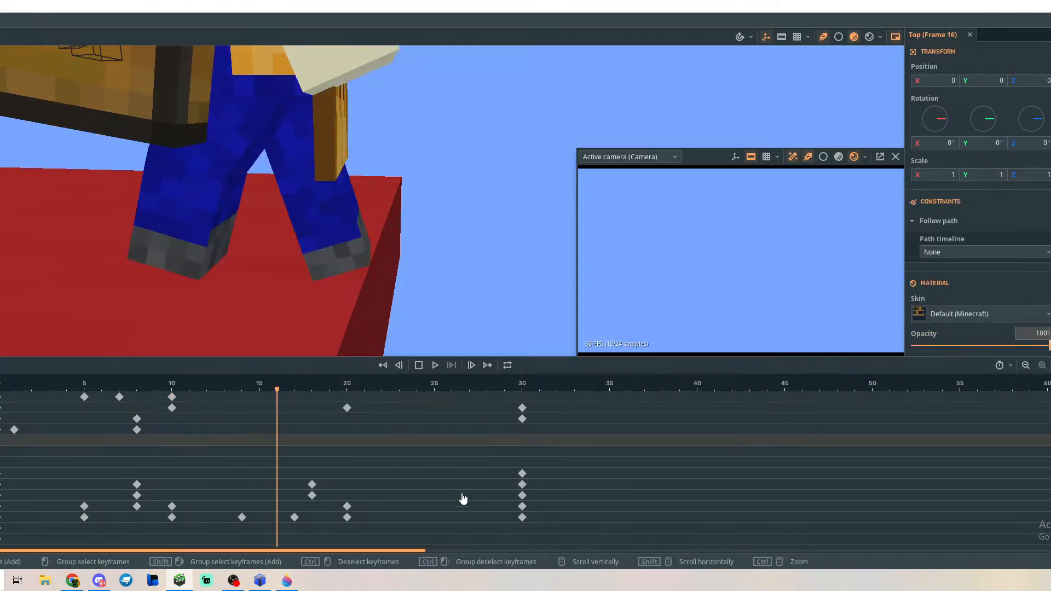
pyautogui.moveTo(202, 412); pyautogui.dragTo(108, 396)
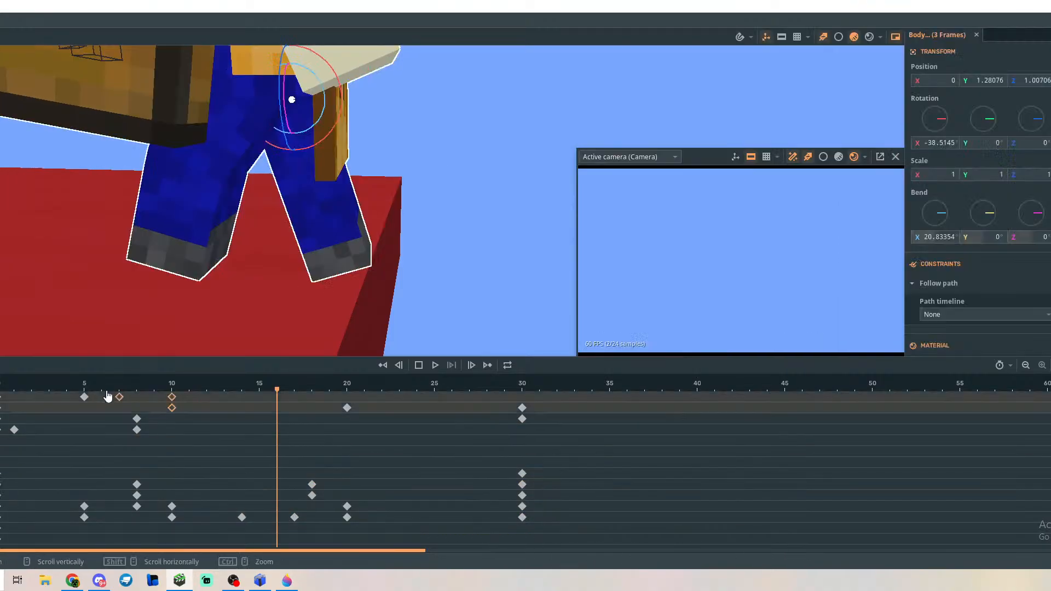
pyautogui.click(198, 453)
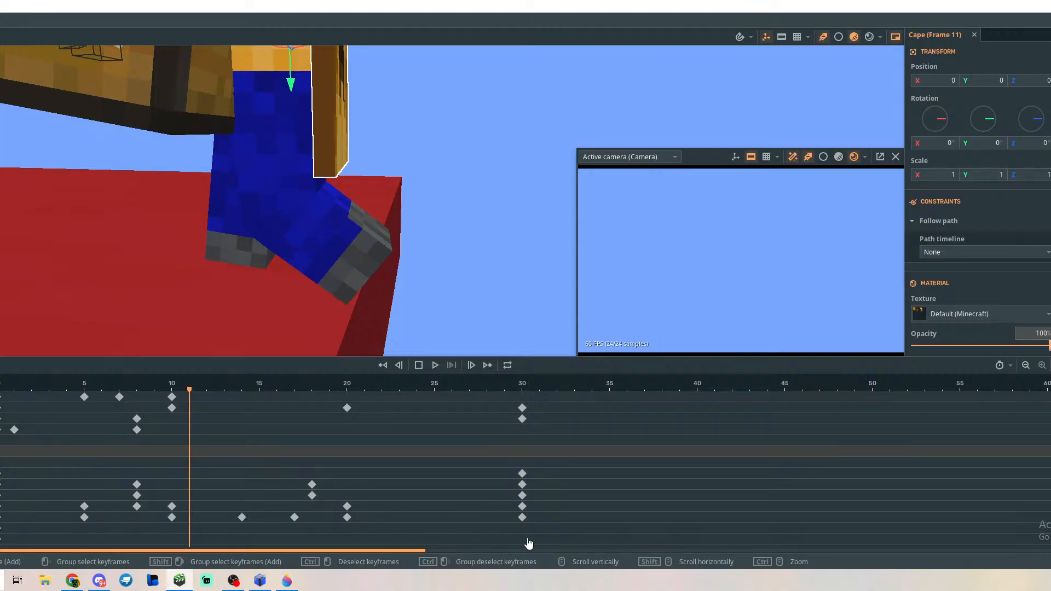
# Select the keyframes of all tracks up to frame 30, open their transition options and clear the selection.
pyautogui.moveTo(547, 538); pyautogui.dragTo(84, 399)
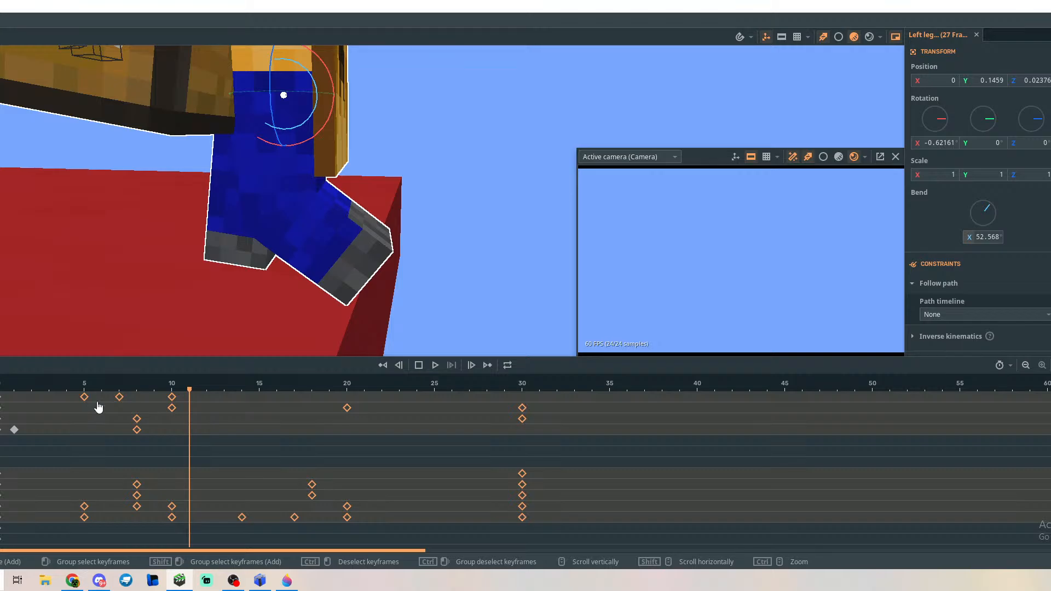
pyautogui.rightClick(523, 480)
pyautogui.click(569, 477)
pyautogui.rightClick(524, 477)
pyautogui.moveTo(507, 495)
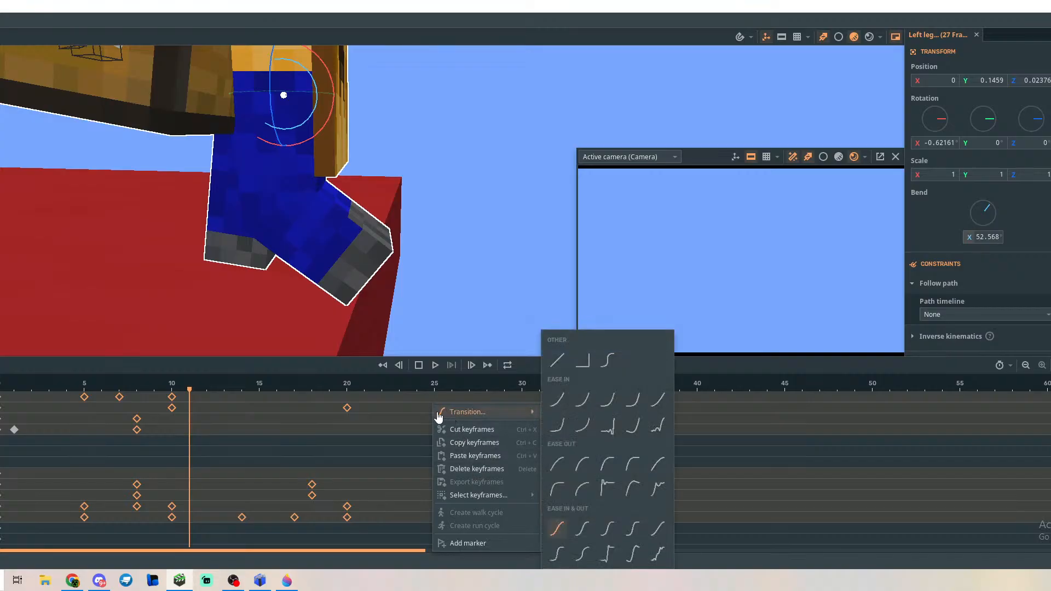
pyautogui.click(359, 438)
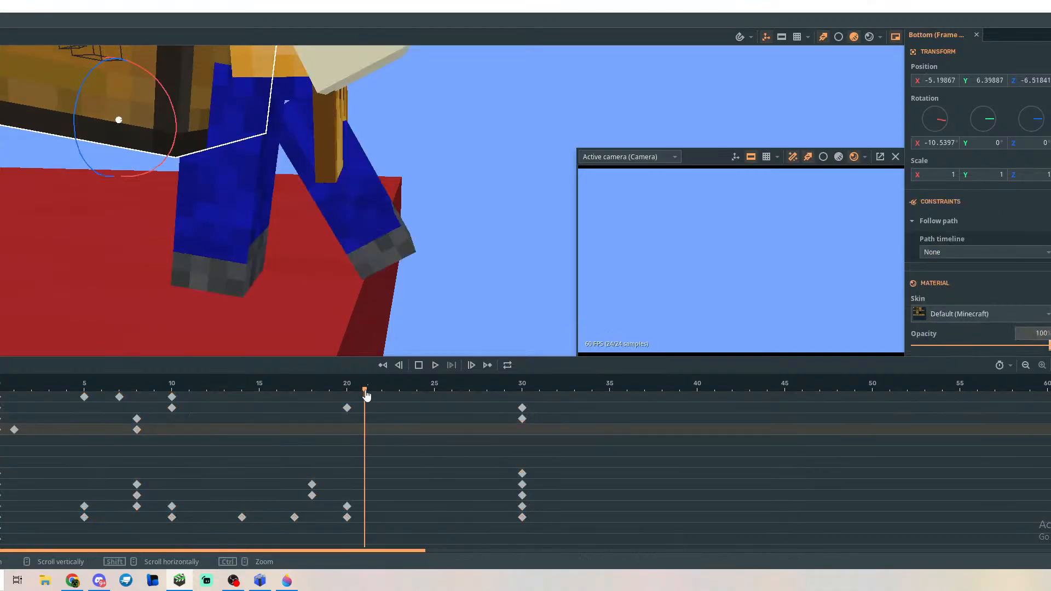
# Select the frame 30 keyframes on all tracks and move them to frame 60.
pyautogui.click(1026, 366)
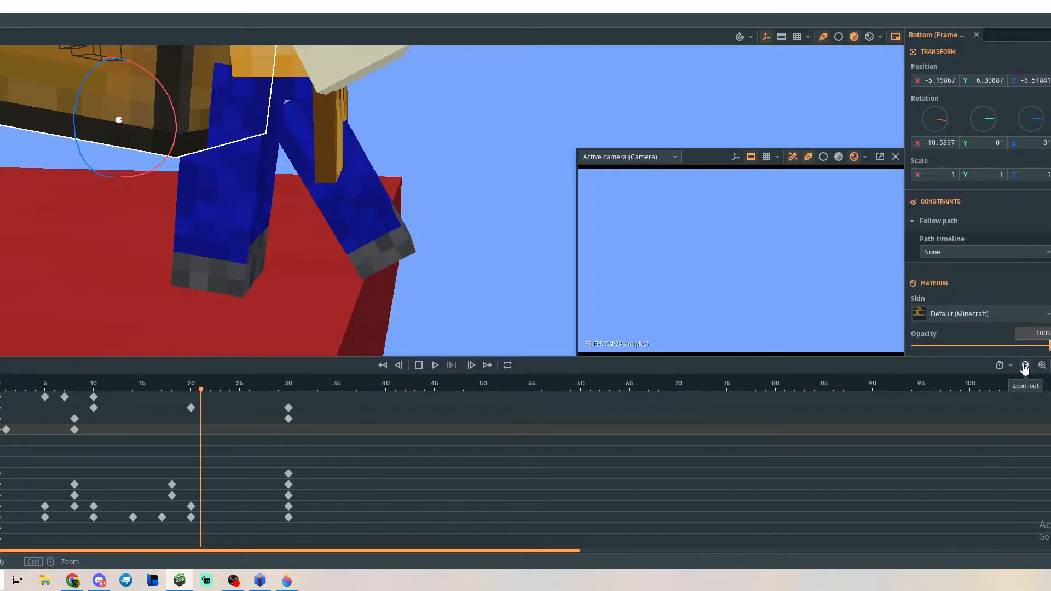
pyautogui.click(1025, 365)
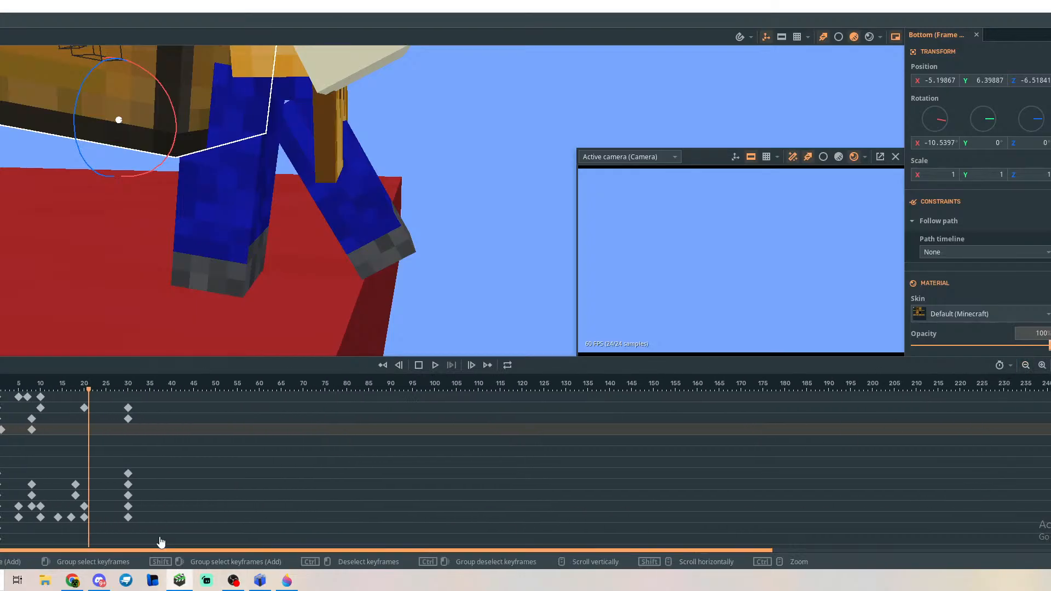
pyautogui.moveTo(169, 539); pyautogui.dragTo(260, 420)
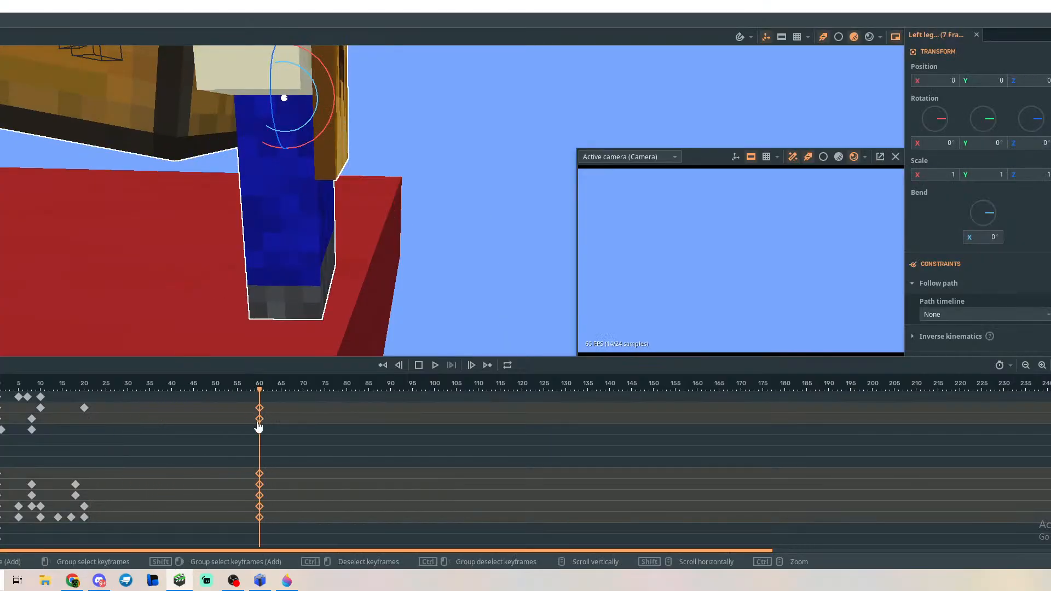
pyautogui.click(224, 465)
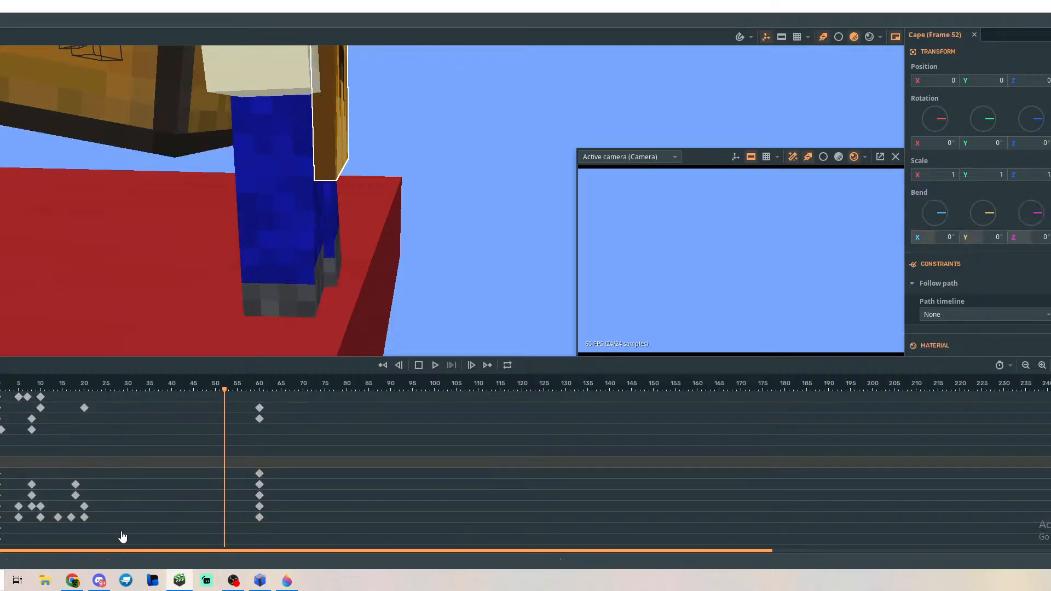
pyautogui.moveTo(121, 530); pyautogui.dragTo(29, 400)
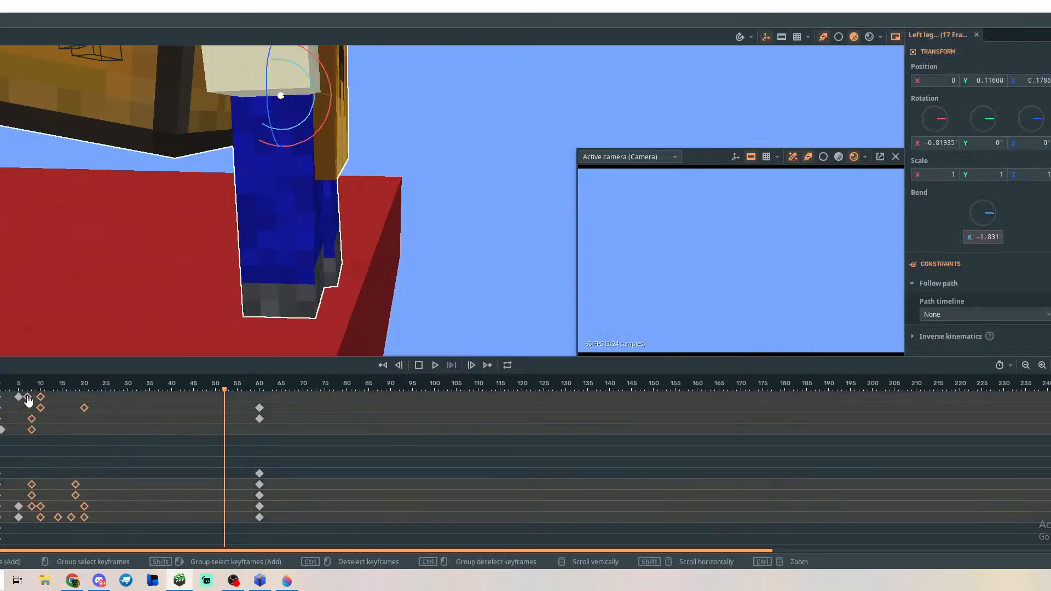
pyautogui.click(148, 496)
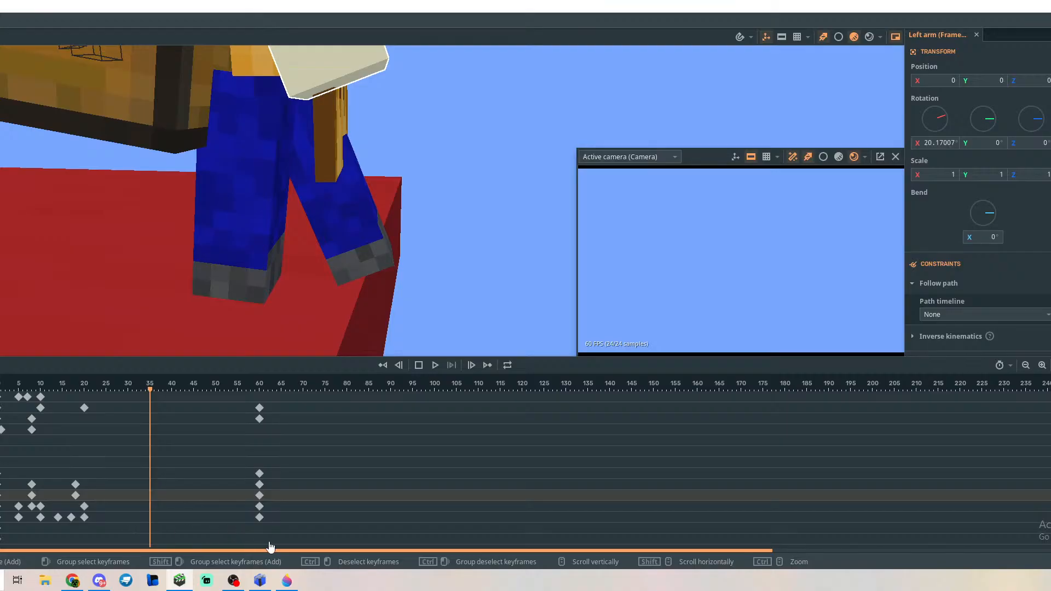
# Undo the move of the final keyframes from frame 30 to frame 60.
pyautogui.hotkey('ctrl', 'z')
pyautogui.hotkey('ctrl', 'z')
pyautogui.hotkey('ctrl', 'z')
pyautogui.hotkey('ctrl', 'z')
pyautogui.hotkey('ctrl', 'z')
pyautogui.hotkey('ctrl', 'z')
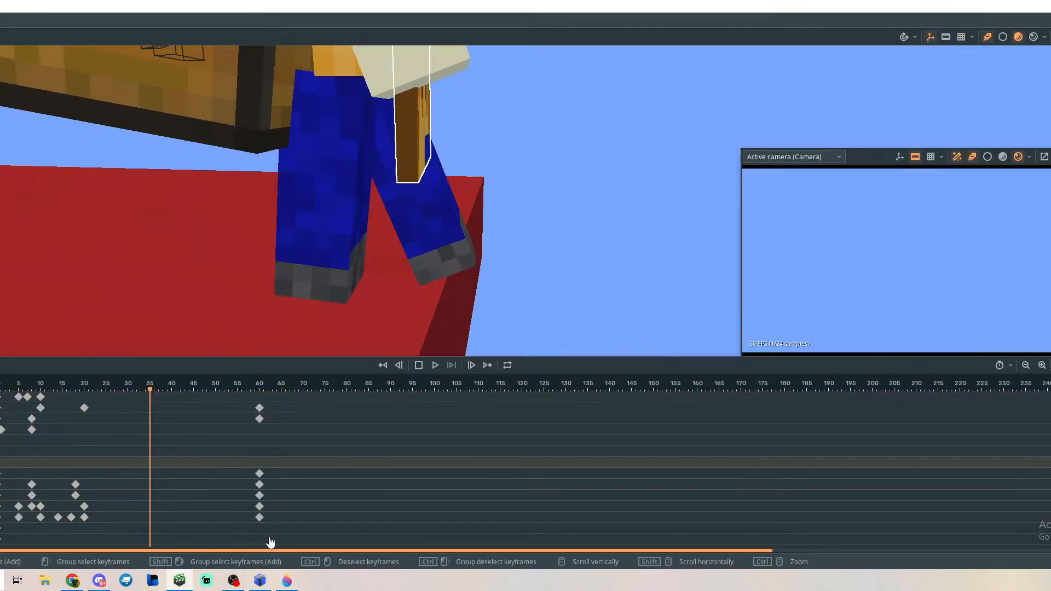
# Shift all keyframes from frame 5 onward five frames later, and those after frame 10 another five, ending at frame 40.
pyautogui.click(224, 544)
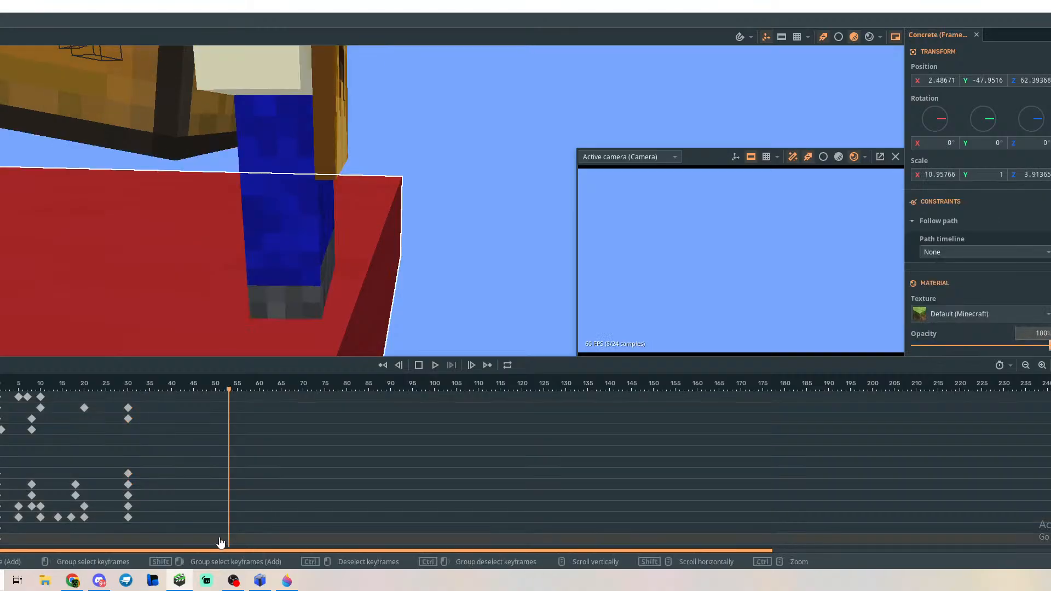
pyautogui.click(177, 540)
pyautogui.moveTo(155, 537); pyautogui.dragTo(40, 408)
pyautogui.click(216, 456)
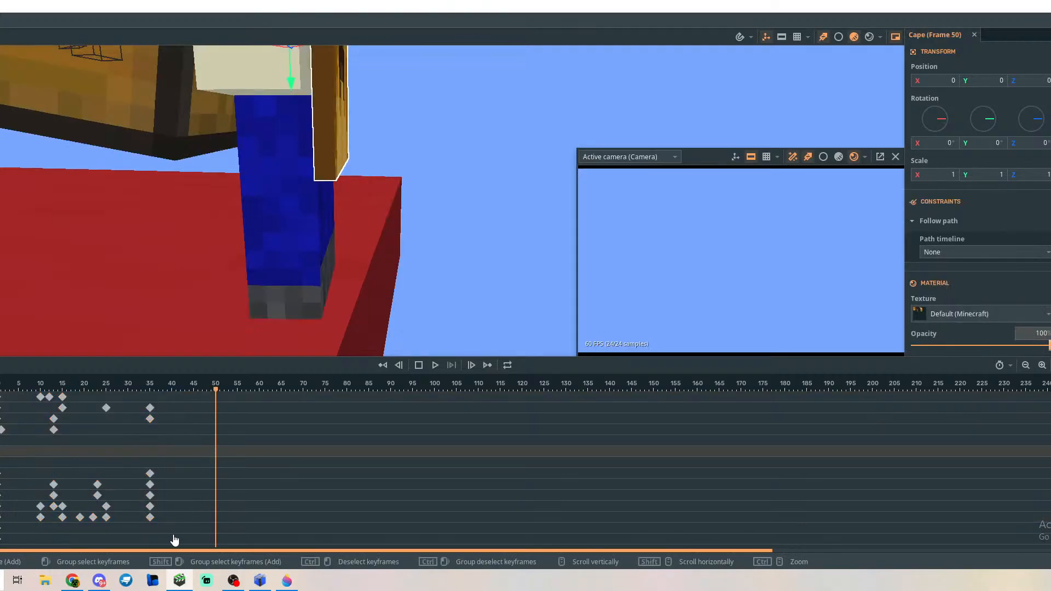
pyautogui.moveTo(175, 533); pyautogui.dragTo(97, 410)
pyautogui.click(97, 411)
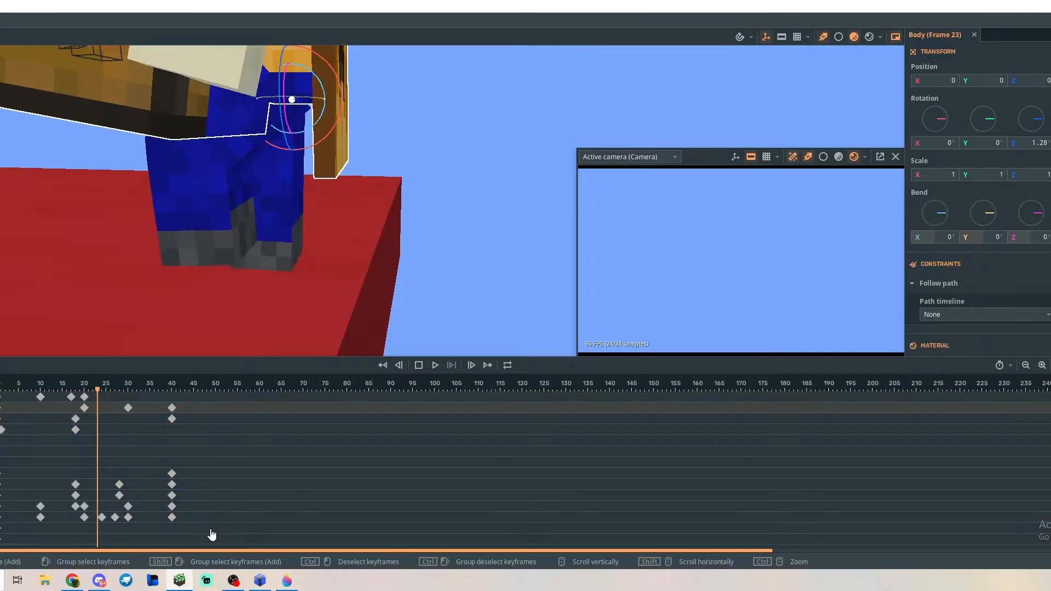
# Move all keyframes after frame 20 six frames later so the final ones sit at frame 46.
pyautogui.moveTo(210, 528); pyautogui.dragTo(89, 394)
pyautogui.moveTo(96, 519); pyautogui.dragTo(128, 516)
pyautogui.click(176, 462)
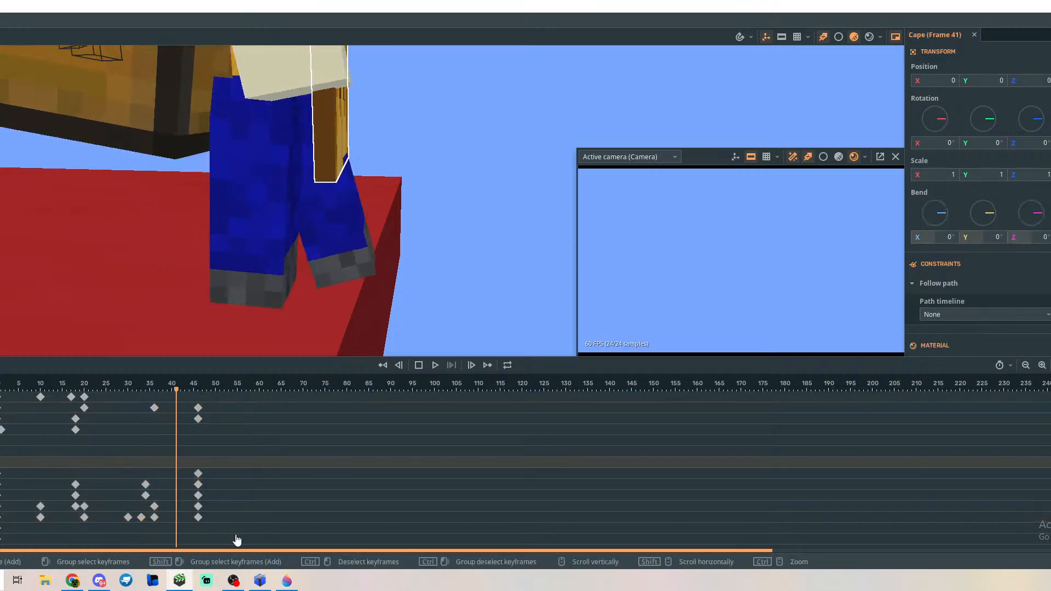
# Move all keyframes after frame 30 four frames later, and place the final keyframes of all tracks at frame 60.
pyautogui.moveTo(237, 535); pyautogui.dragTo(134, 399)
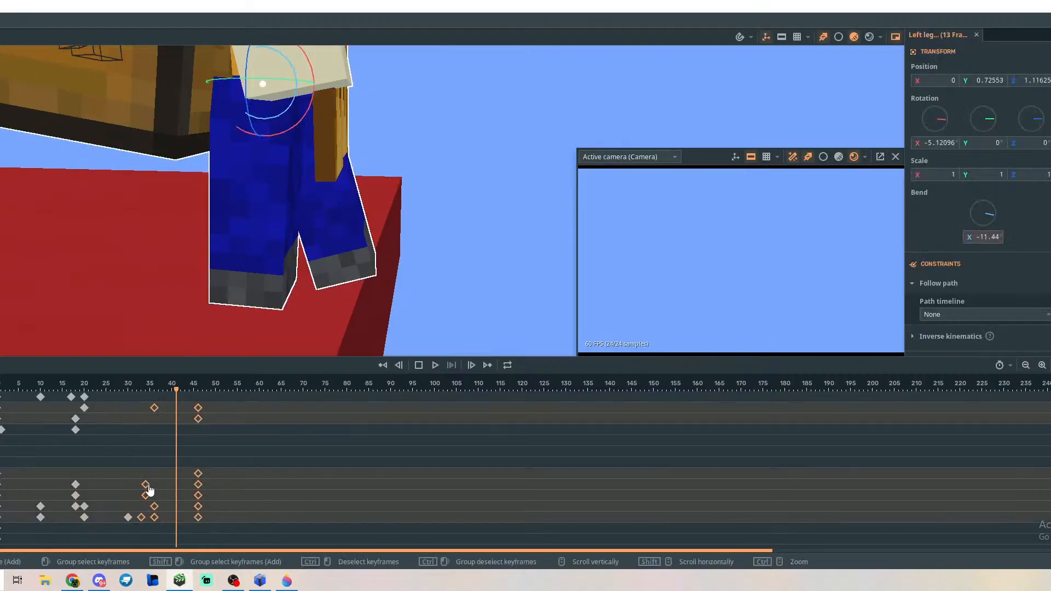
pyautogui.moveTo(150, 489); pyautogui.dragTo(164, 489)
pyautogui.click(197, 487)
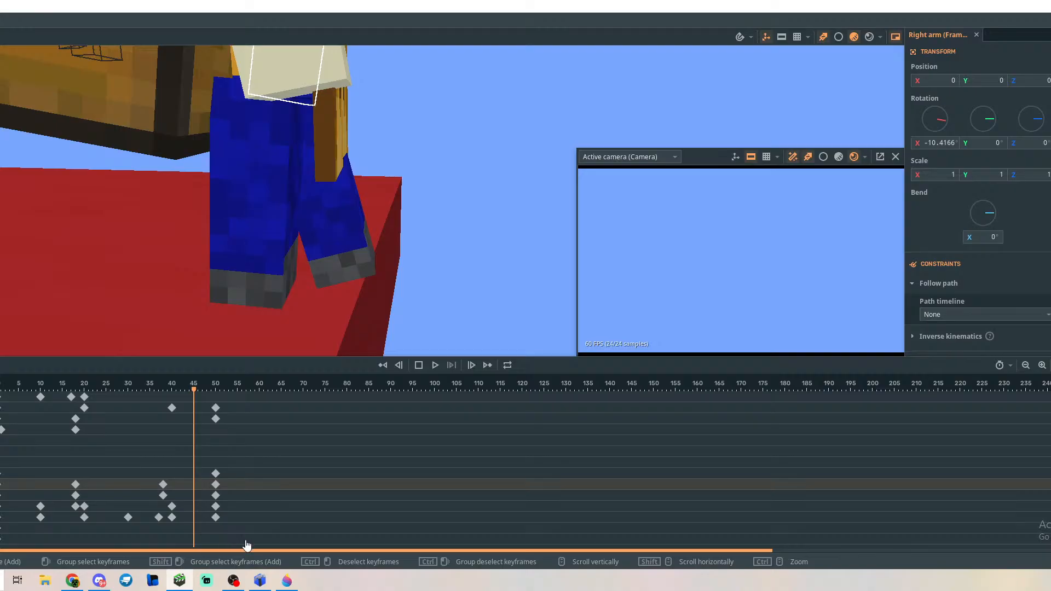
pyautogui.moveTo(236, 535); pyautogui.dragTo(6, 410)
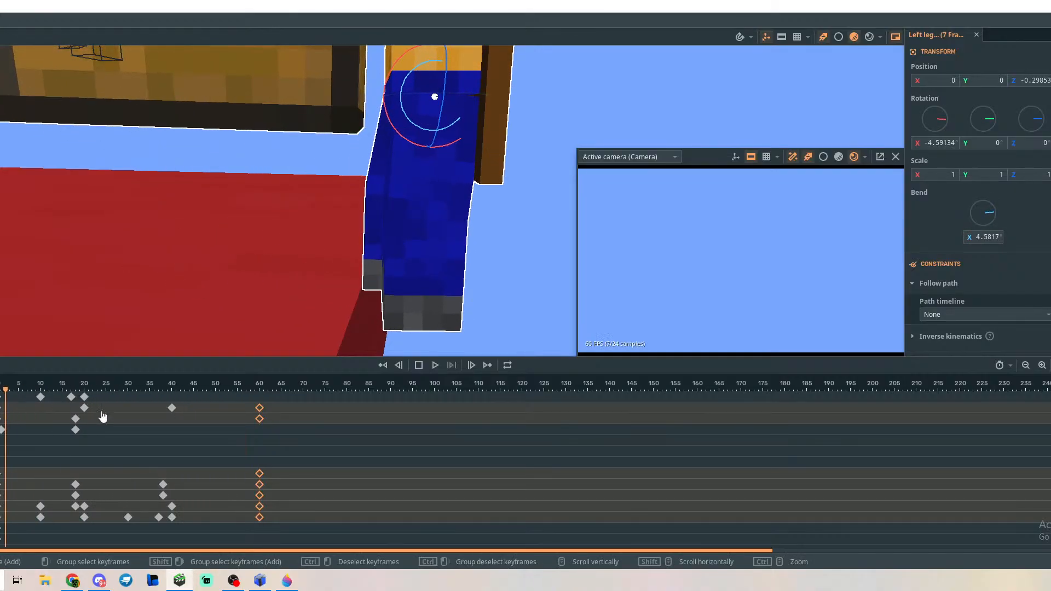
pyautogui.click(229, 422)
# Play the retimed walk, check the pose at frame 30 and return to frame 0.
pyautogui.press('space')
pyautogui.press('space')
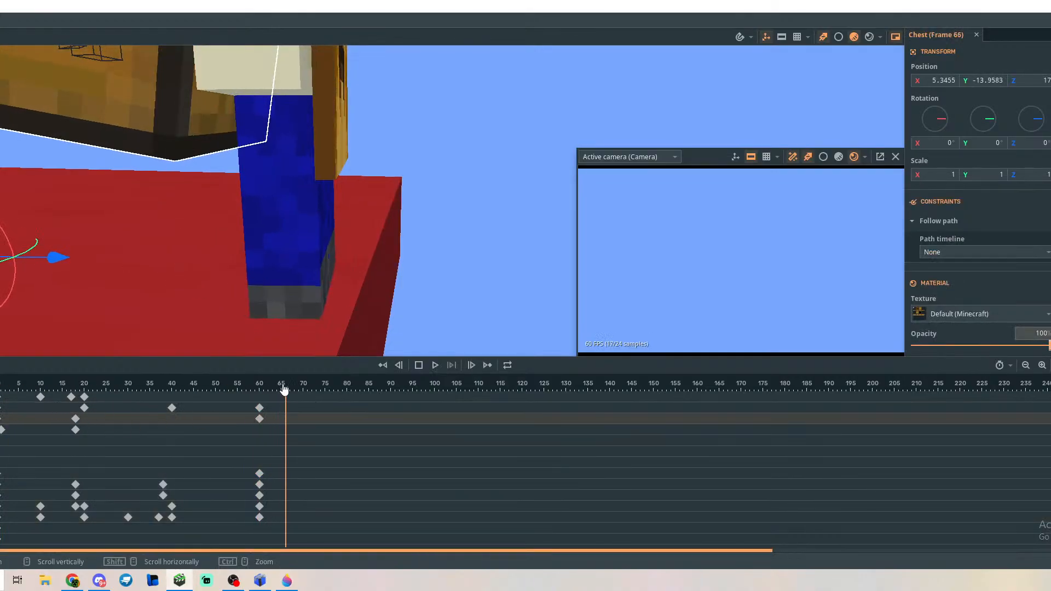
pyautogui.press('space')
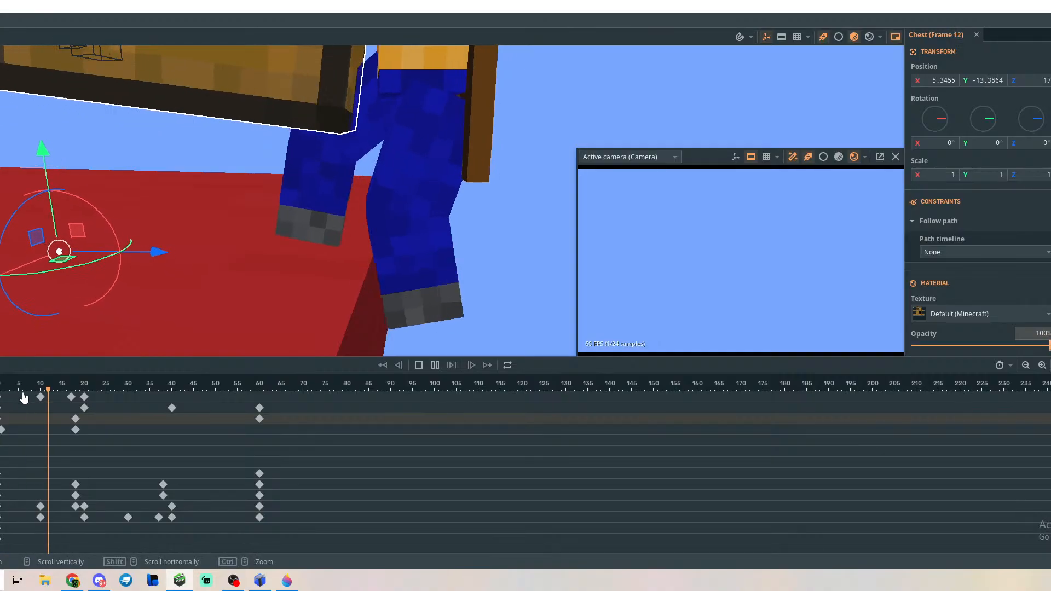
pyautogui.click(130, 390)
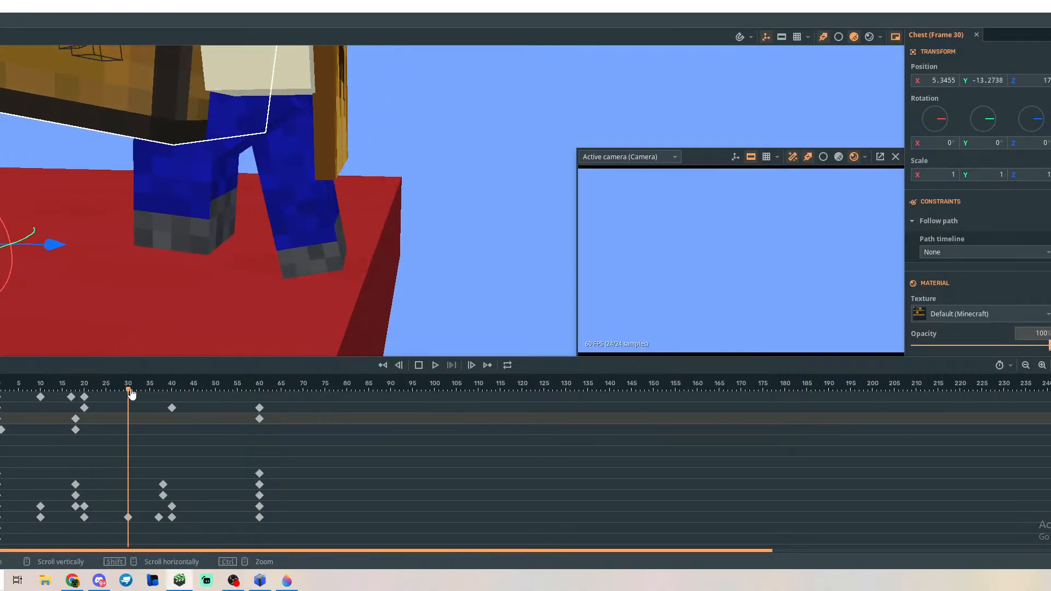
pyautogui.moveTo(130, 390); pyautogui.dragTo(0, 405)
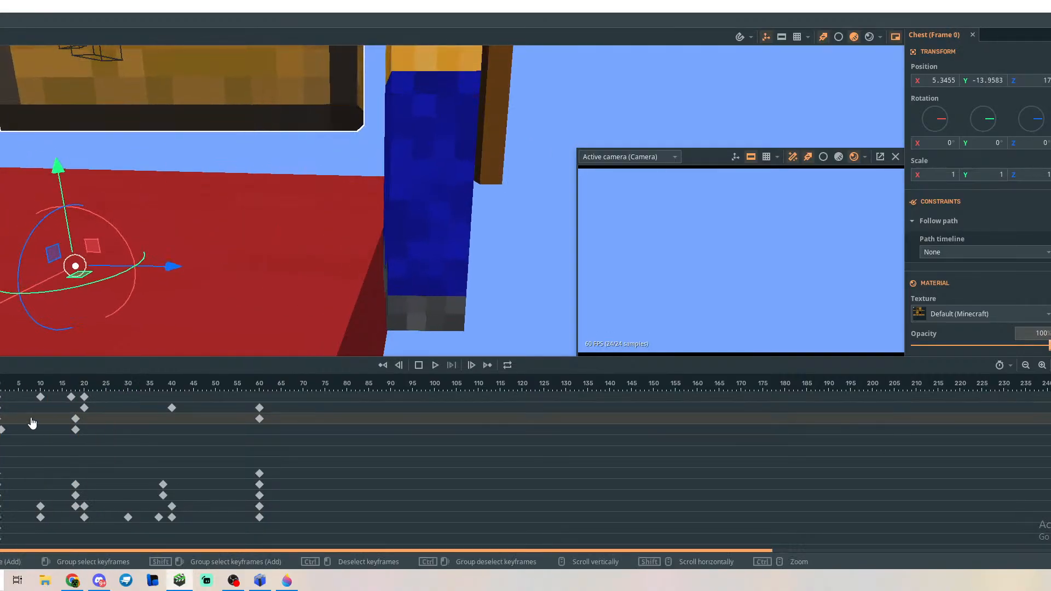
# Delete the frame 1 keyframe on the chest's Bottom track.
pyautogui.click(4, 431)
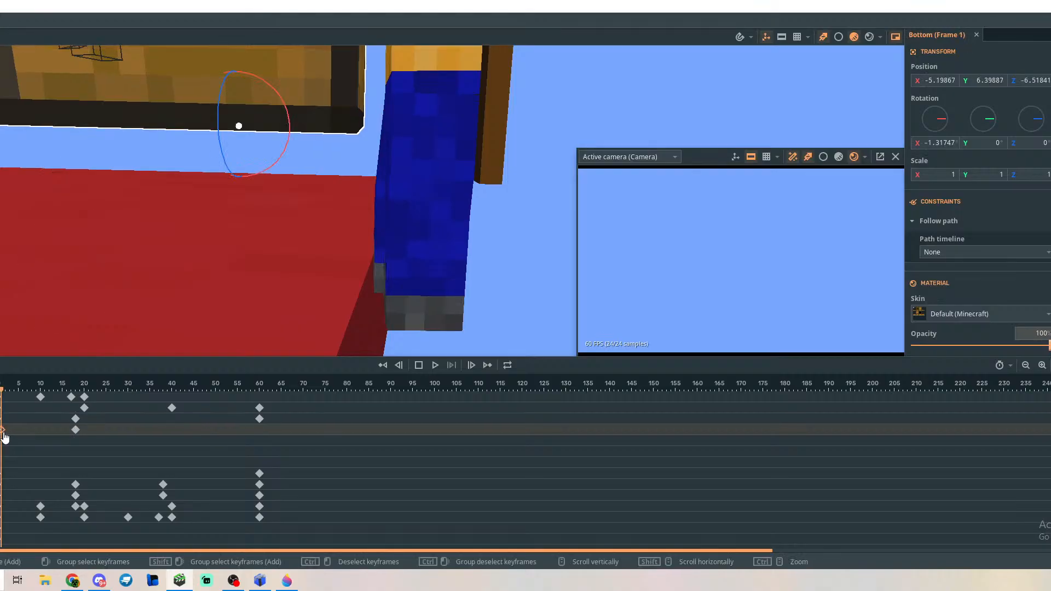
pyautogui.click(4, 438)
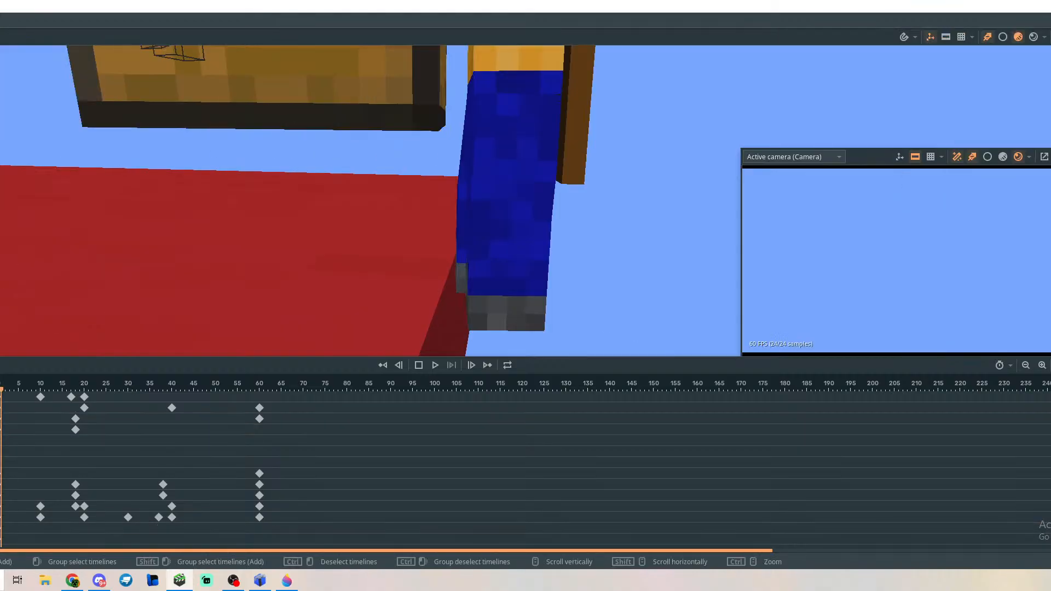
pyautogui.hotkey('alt', 'Tab')
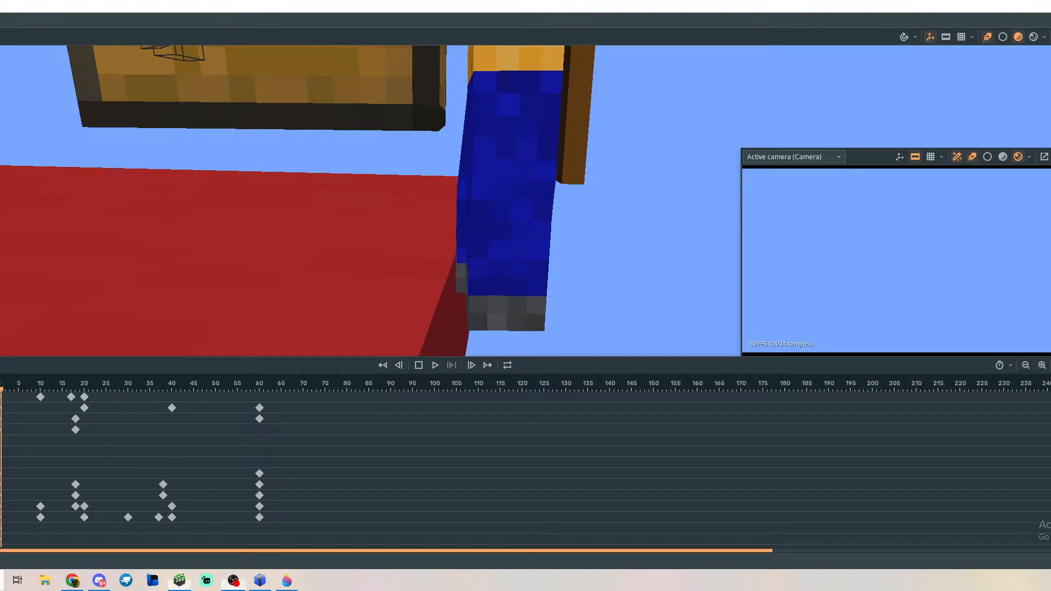
pyautogui.moveTo(1050, 247)
pyautogui.mouseDown()
pyautogui.moveTo(1001, 245)
pyautogui.moveTo(1050, 248)
pyautogui.mouseUp()
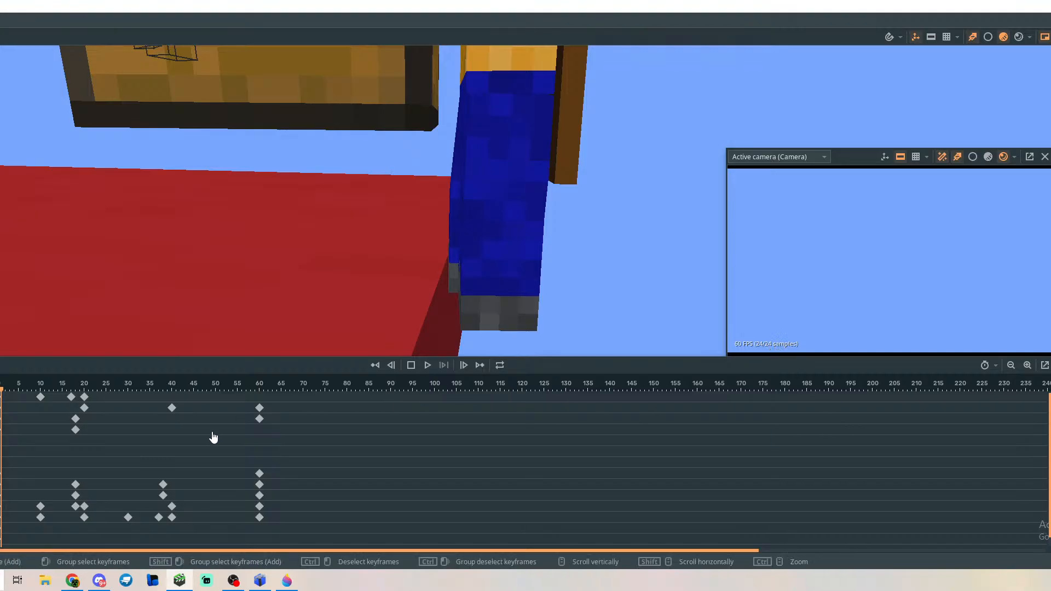
# Play the walk from the start past frame 60 and scrub back to the beginning to examine its timing.
pyautogui.press('space')
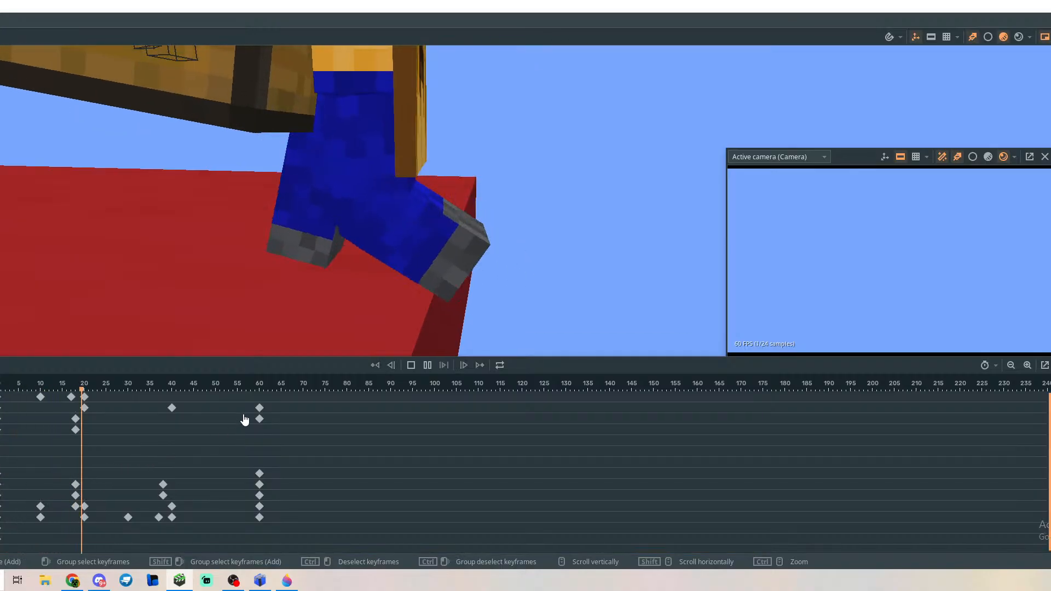
pyautogui.press('space')
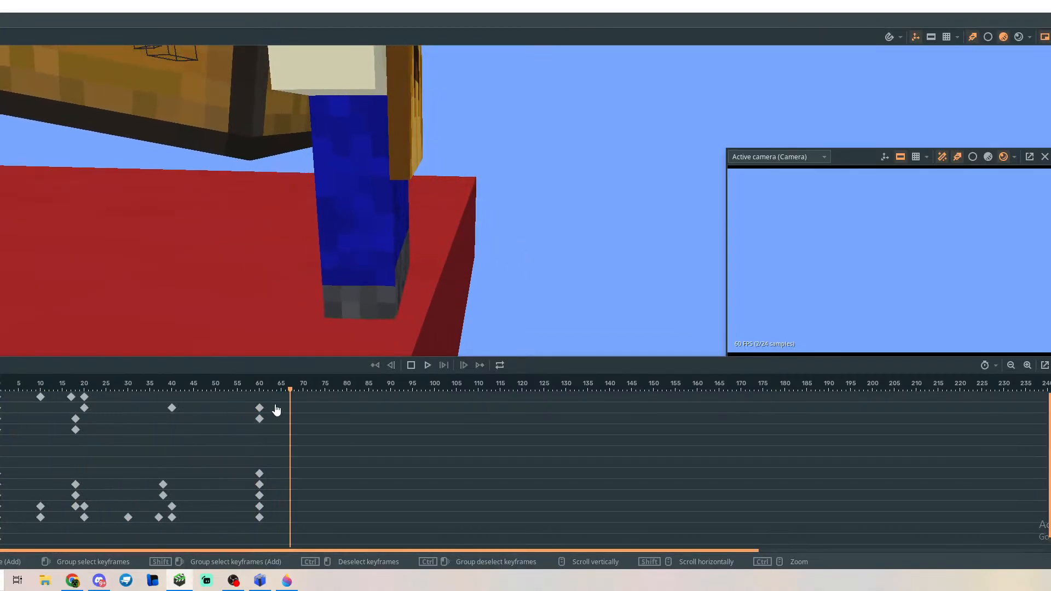
pyautogui.moveTo(292, 392); pyautogui.dragTo(170, 405)
pyautogui.moveTo(19, 409); pyautogui.dragTo(1, 408)
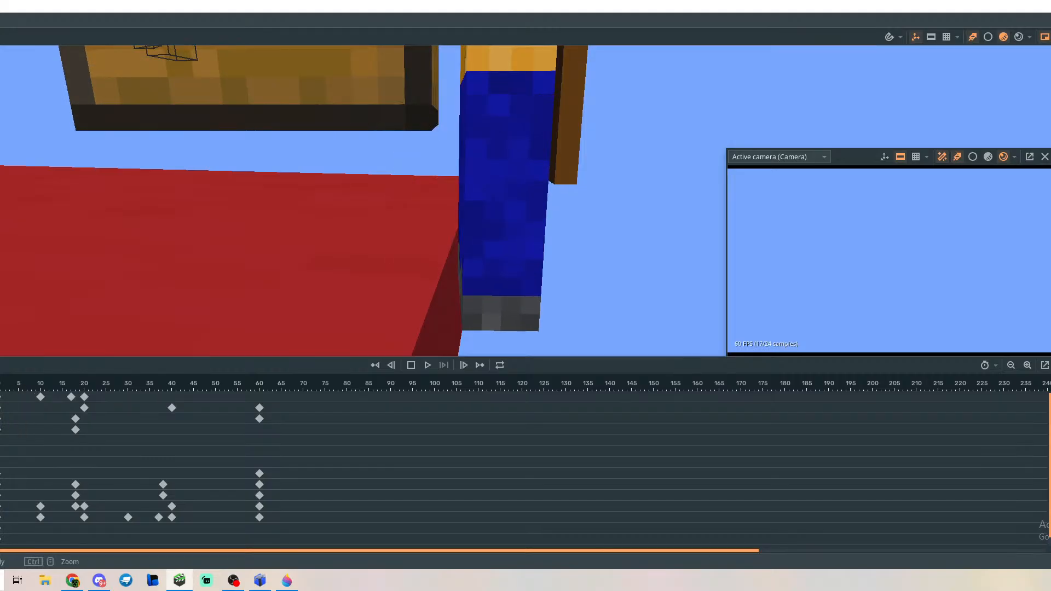
pyautogui.press('space')
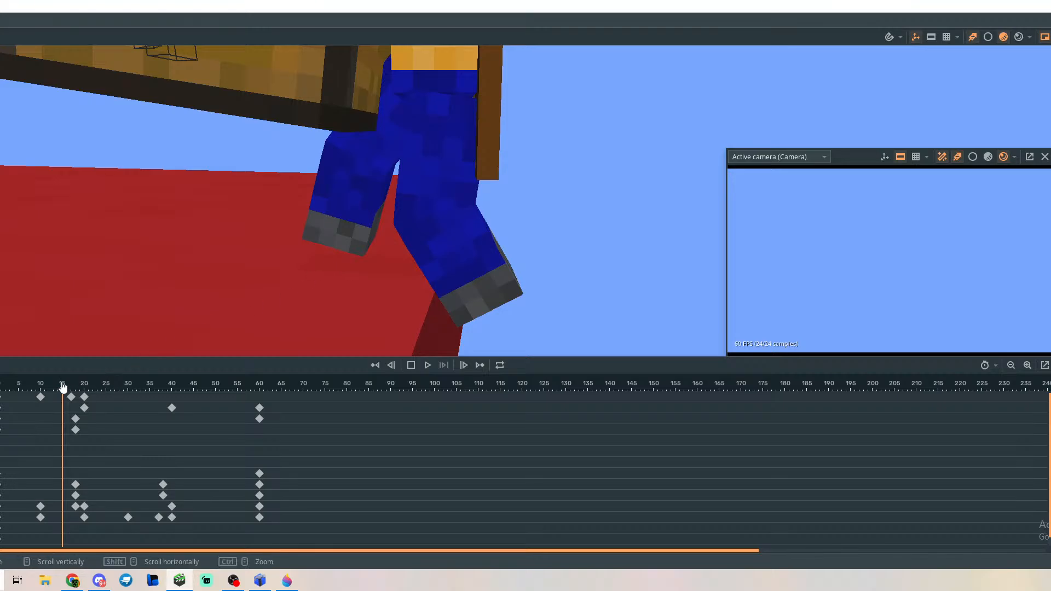
# Select Steve's frame 10 keyframe and magnify the timeline to show frames 0 to 60.
pyautogui.click(40, 394)
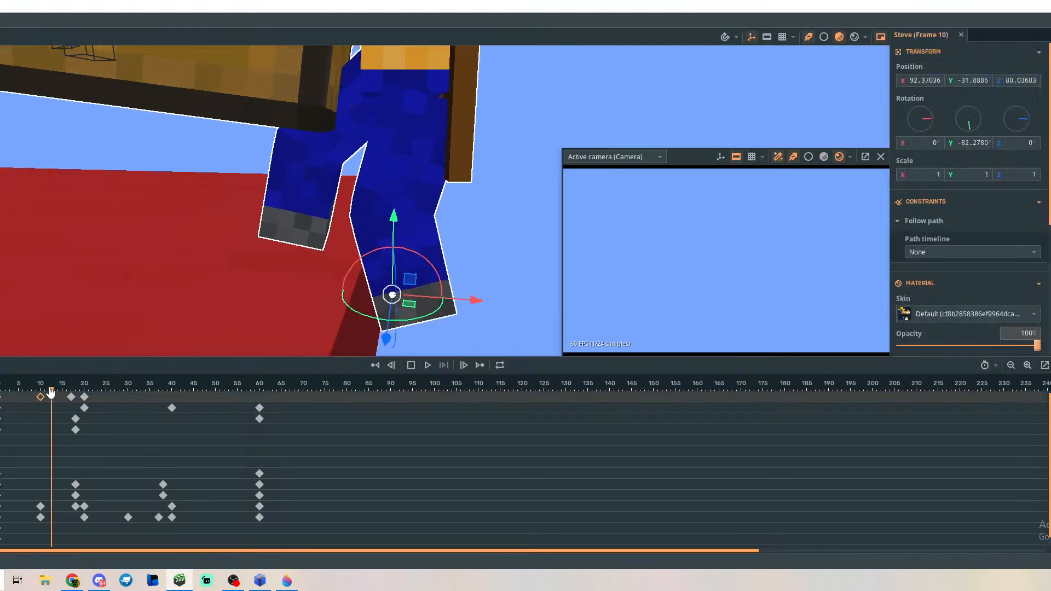
pyautogui.click(1012, 367)
pyautogui.click(1027, 366)
pyautogui.click(1027, 366)
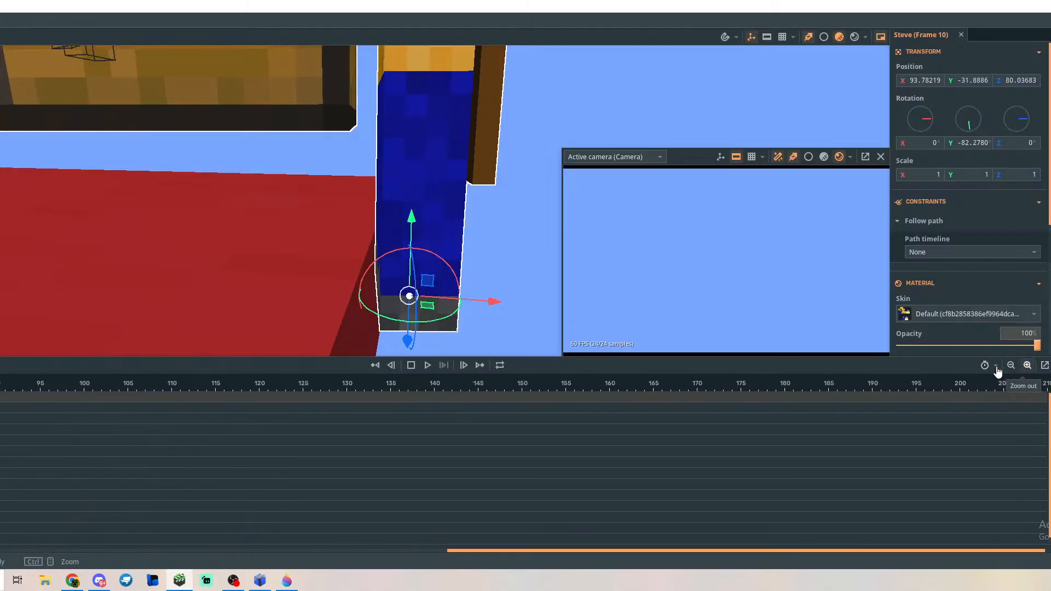
pyautogui.moveTo(663, 551); pyautogui.dragTo(140, 550)
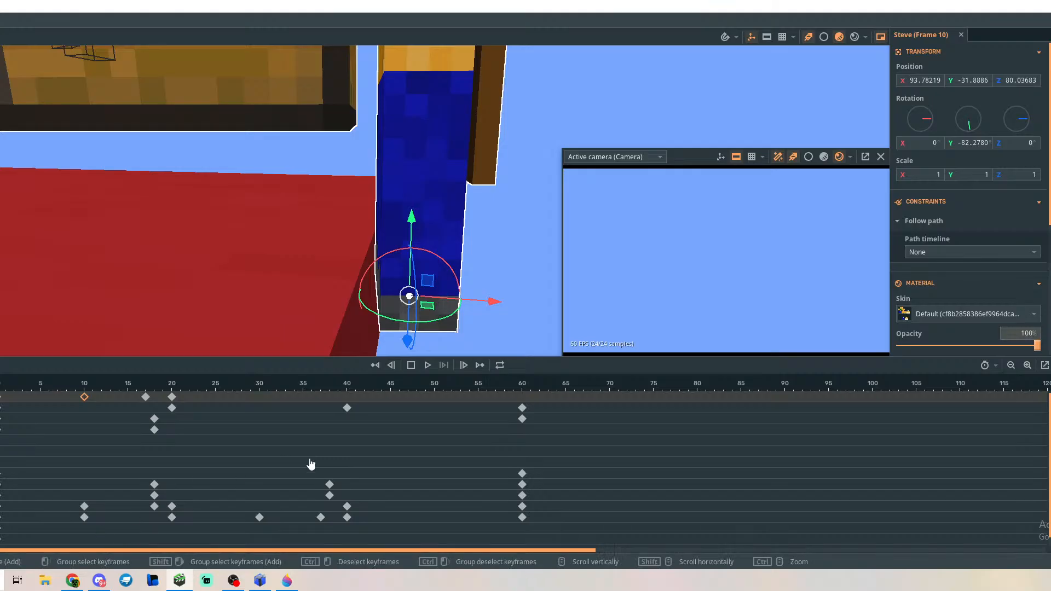
pyautogui.click(1027, 367)
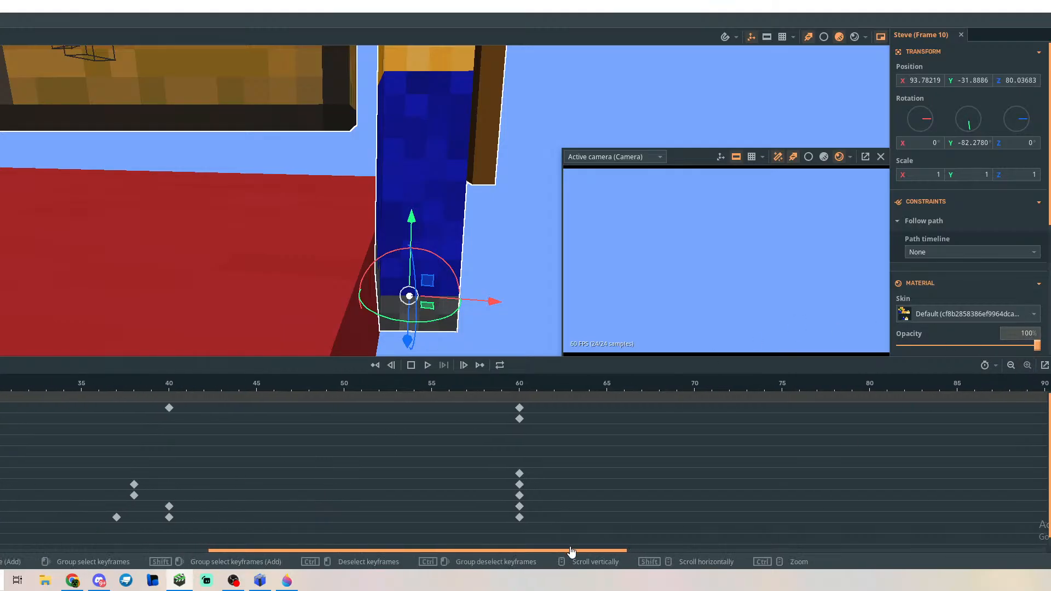
pyautogui.moveTo(564, 550); pyautogui.dragTo(287, 551)
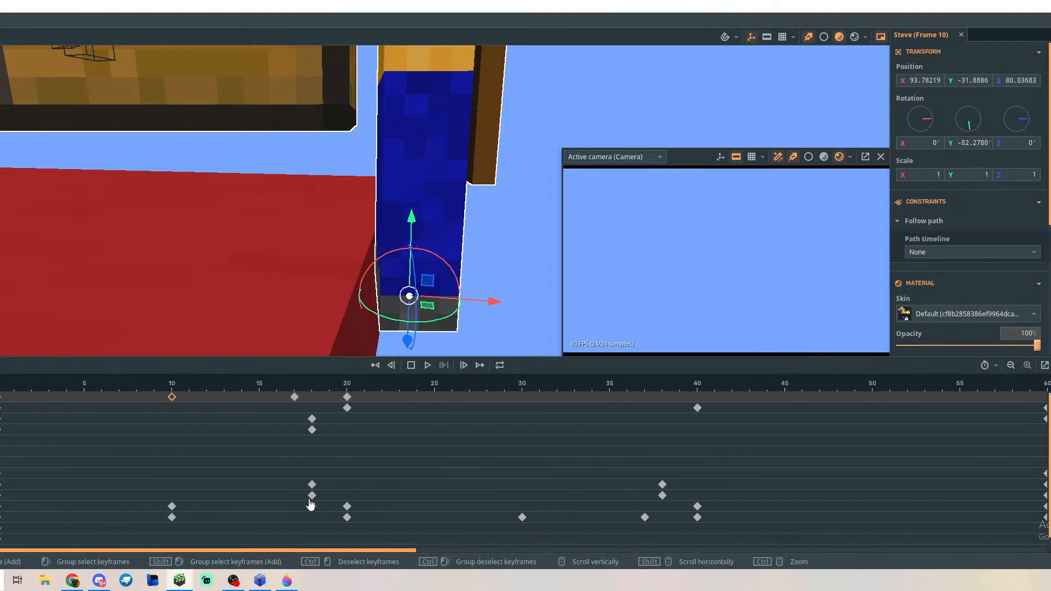
# Examine Steve's first step from the start to frame 10, viewing the legs and chest from the side.
pyautogui.moveTo(491, 262); pyautogui.dragTo(483, 279, button='right')
pyautogui.press('s')
pyautogui.click(488, 271)
pyautogui.press('w')
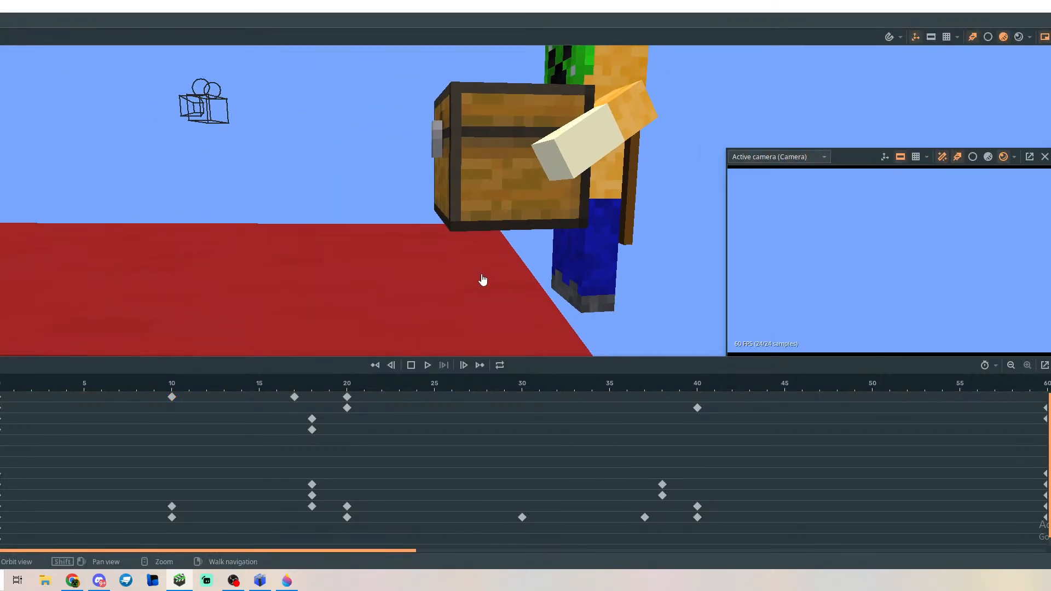
pyautogui.moveTo(2, 397); pyautogui.dragTo(173, 395)
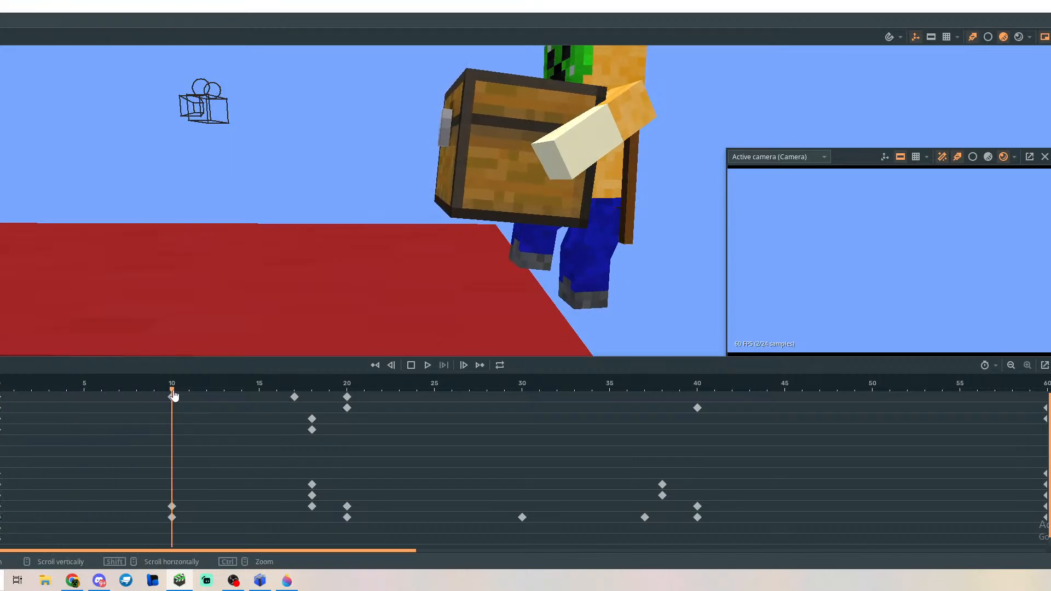
pyautogui.moveTo(322, 308); pyautogui.dragTo(353, 298, button='right')
pyautogui.press('w')
pyautogui.press('s')
pyautogui.press('w')
pyautogui.press('s')
pyautogui.press('s')
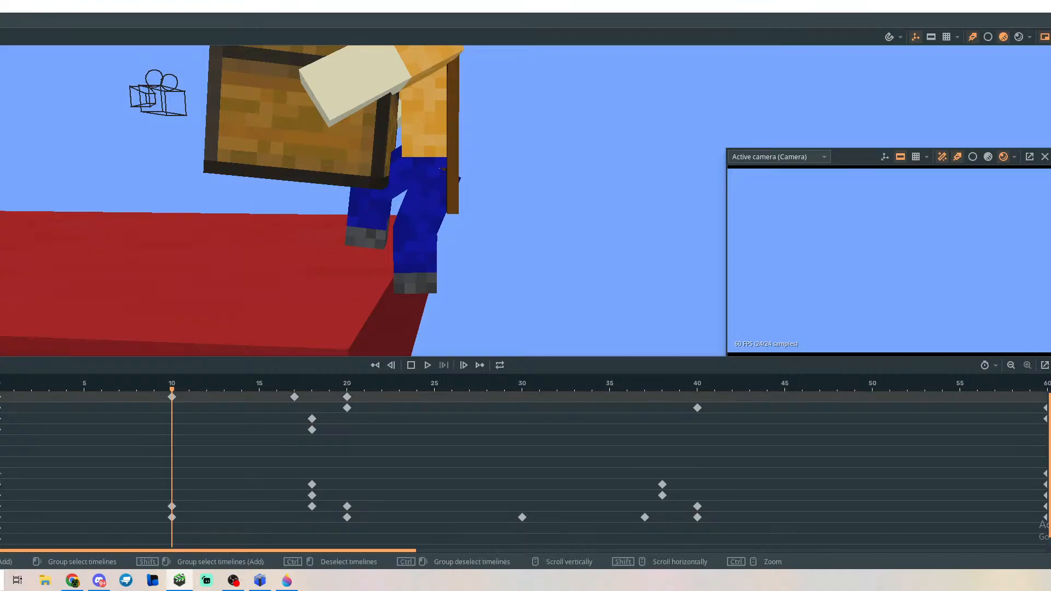
# Move Steve's frame 17 keyframe to frame 14.
pyautogui.click(1, 397)
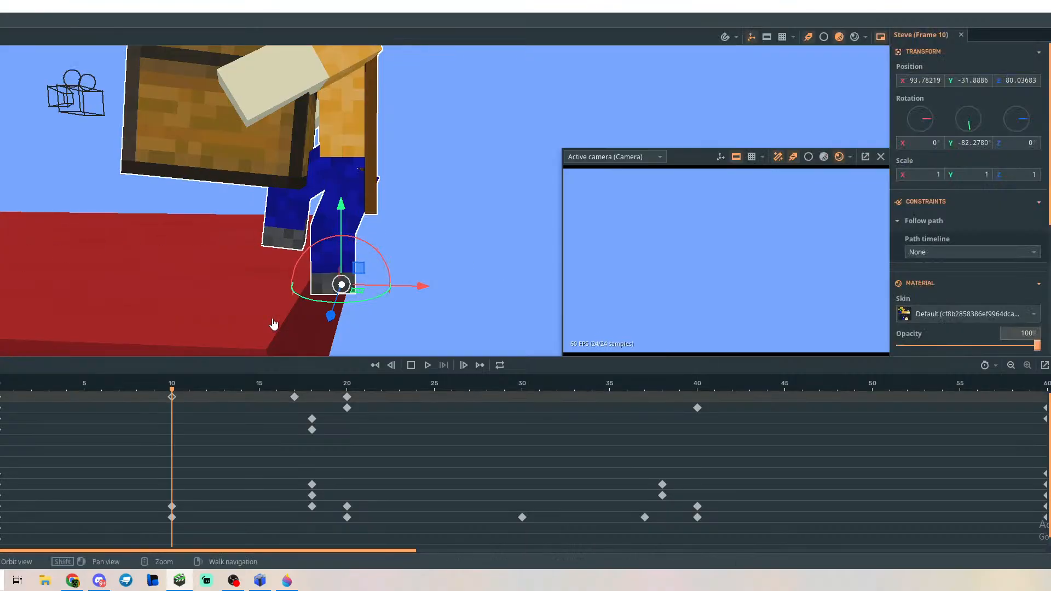
pyautogui.moveTo(172, 394); pyautogui.dragTo(242, 398)
pyautogui.click(294, 397)
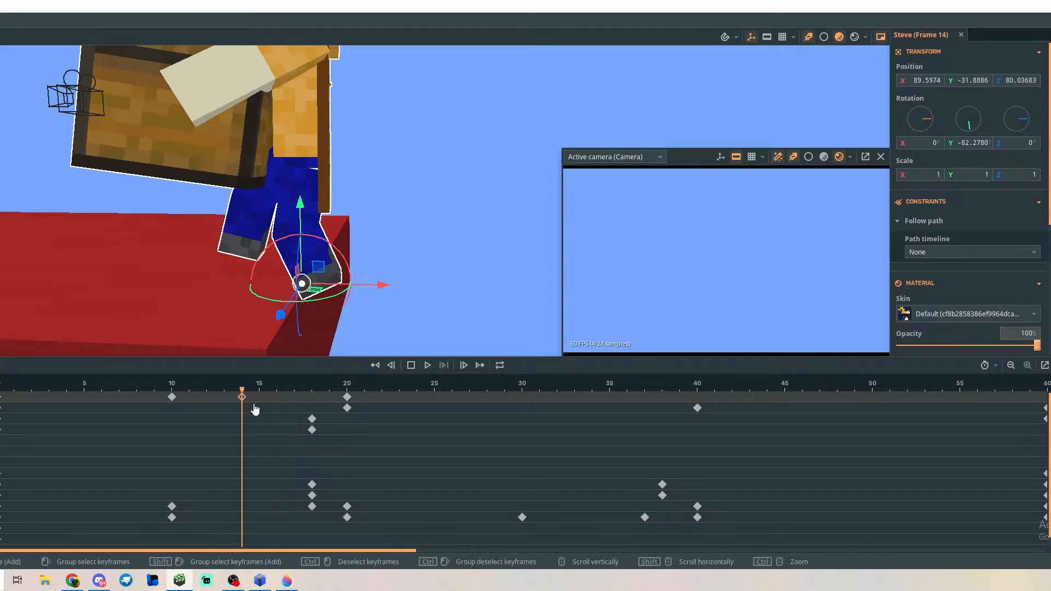
# Move the frame 18 keyframes on all tracks to frame 15 and play the walk from frame 10.
pyautogui.moveTo(319, 521); pyautogui.dragTo(263, 418)
pyautogui.click(217, 422)
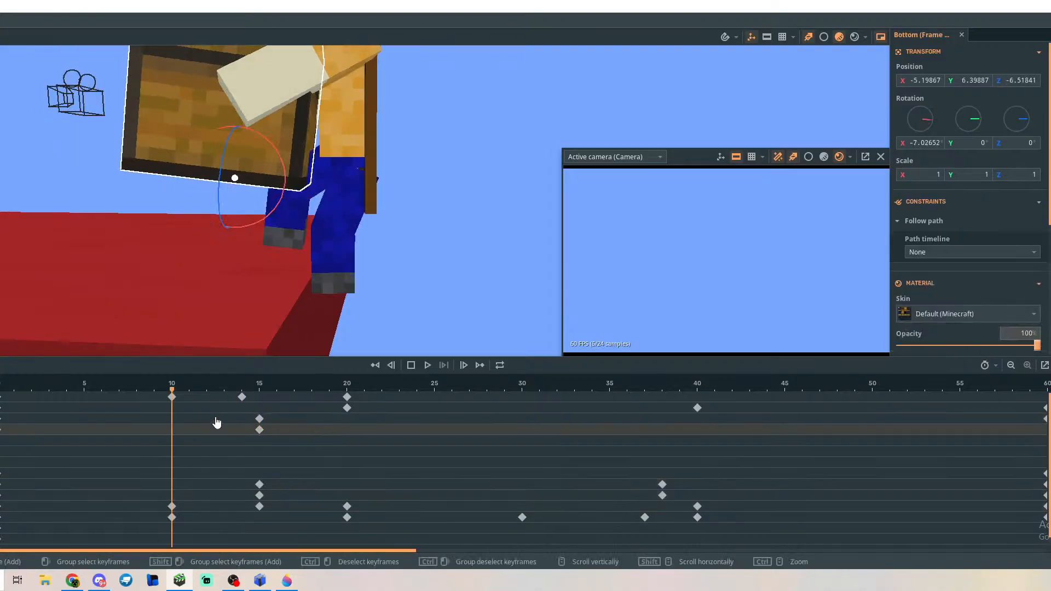
pyautogui.press('space')
pyautogui.press('space')
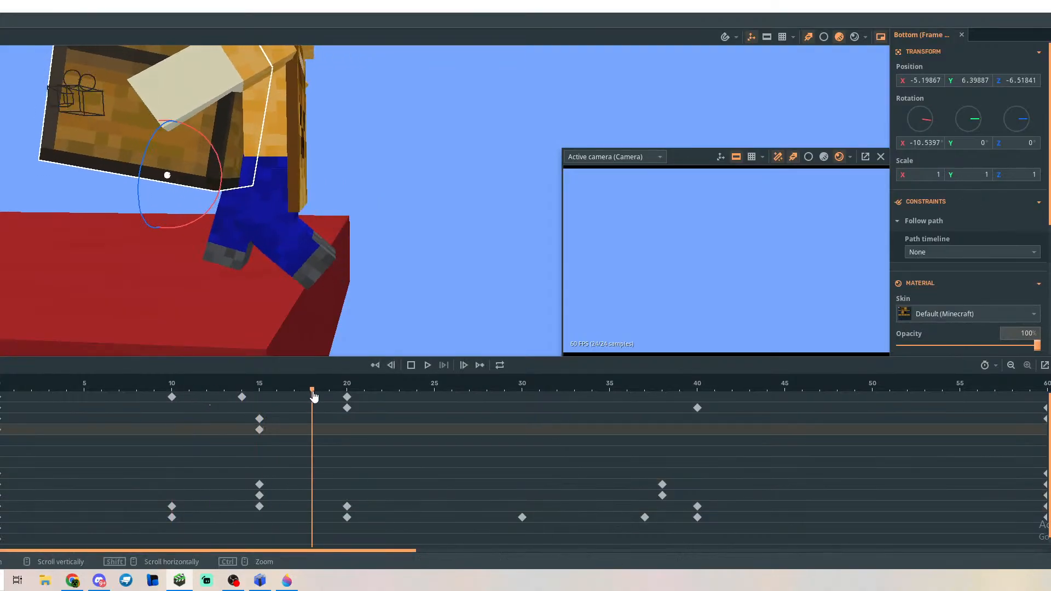
# Move Steve's frame 14 keyframe to frame 15, after reviewing the step between frames 10 and 15.
pyautogui.moveTo(314, 397); pyautogui.dragTo(106, 402)
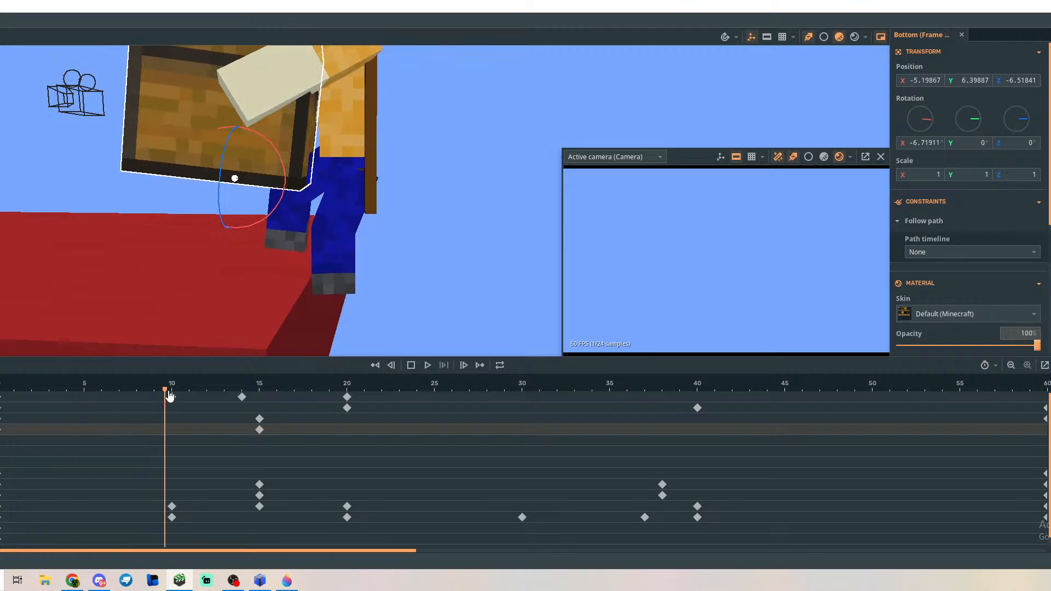
pyautogui.moveTo(173, 395)
pyautogui.mouseDown()
pyautogui.moveTo(188, 399)
pyautogui.moveTo(175, 404)
pyautogui.mouseUp()
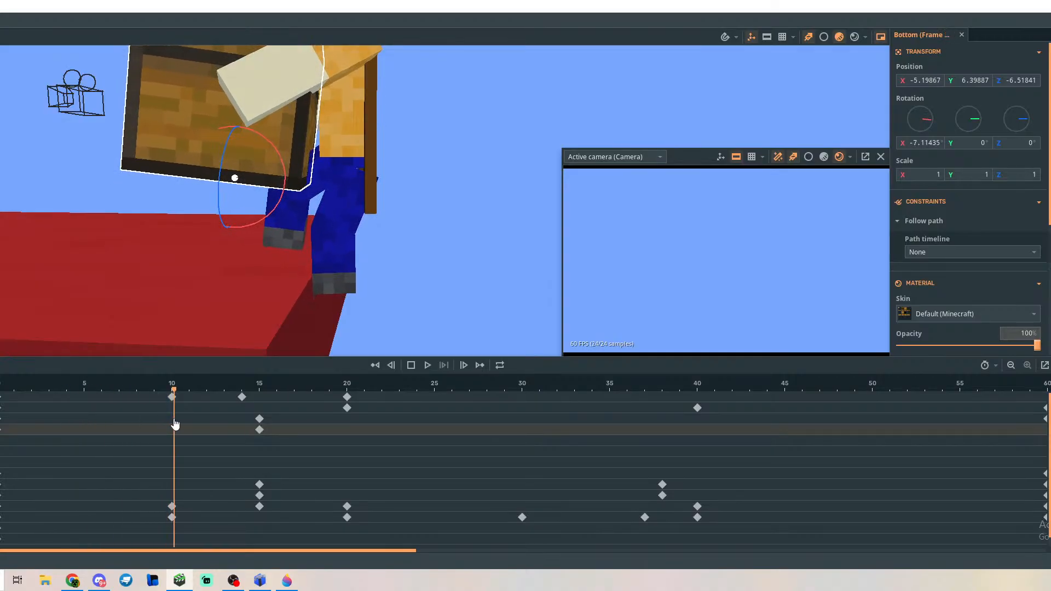
pyautogui.moveTo(177, 424)
pyautogui.mouseDown()
pyautogui.moveTo(208, 424)
pyautogui.moveTo(173, 425)
pyautogui.mouseUp()
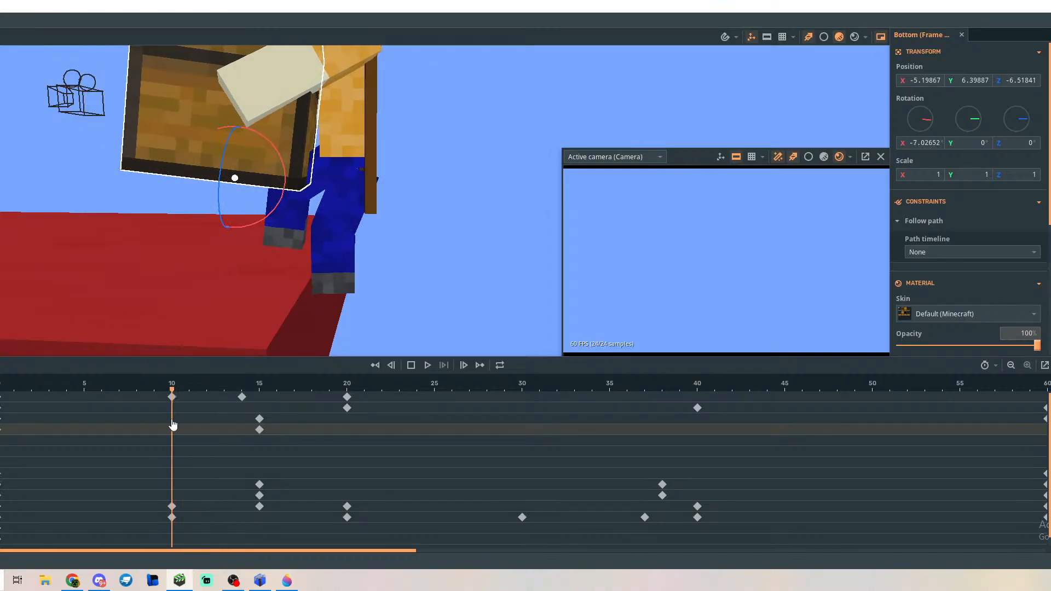
pyautogui.moveTo(173, 425); pyautogui.dragTo(261, 434)
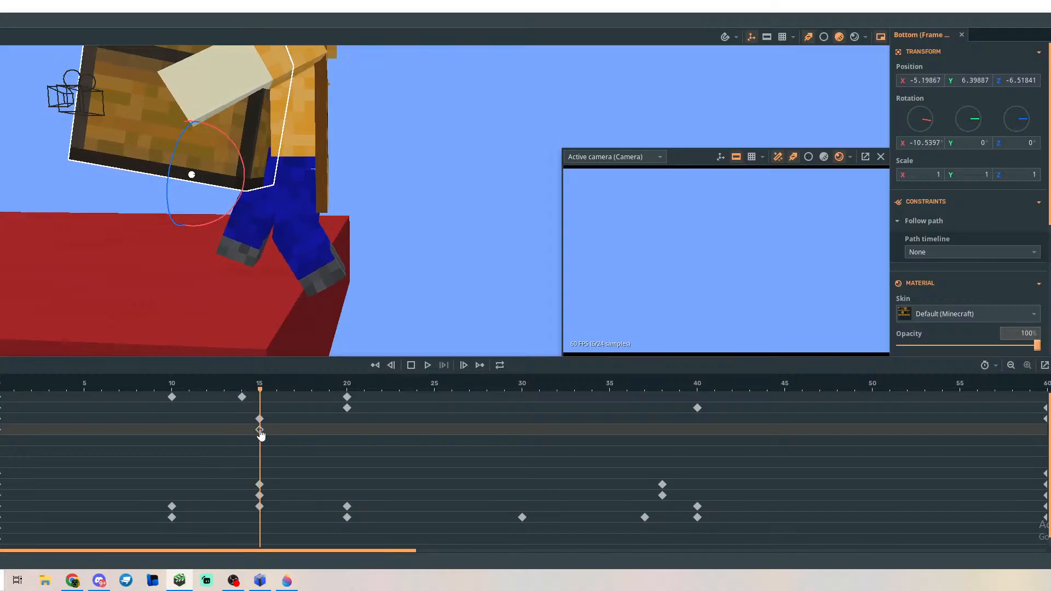
pyautogui.click(250, 409)
pyautogui.moveTo(244, 398); pyautogui.dragTo(263, 391)
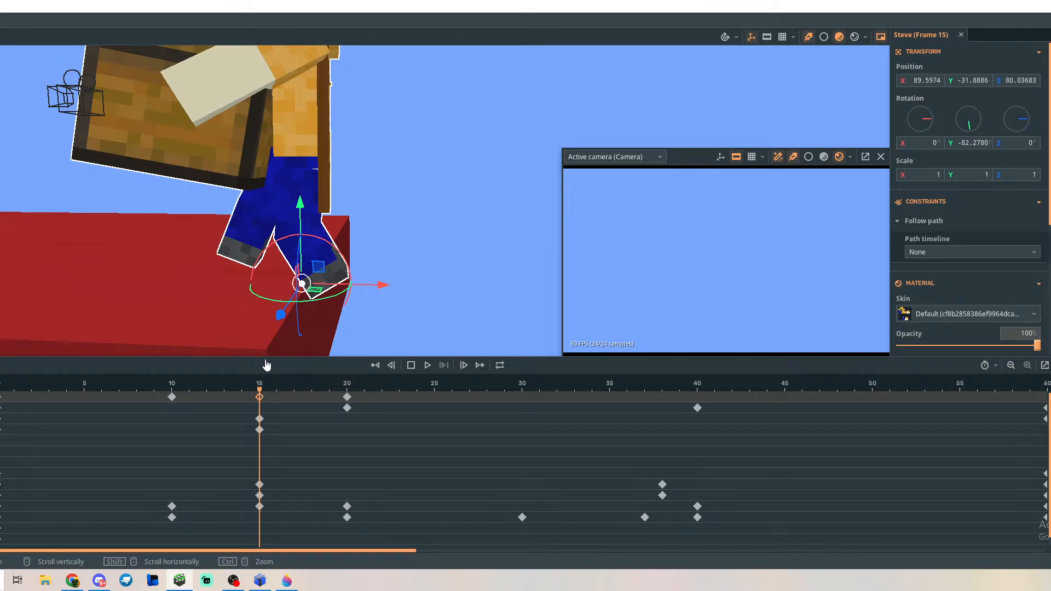
# Try tilting Steve's body about X at frame 15, review it back to frame 10, and undo the rotation.
pyautogui.moveTo(358, 275); pyautogui.dragTo(298, 284, button='right')
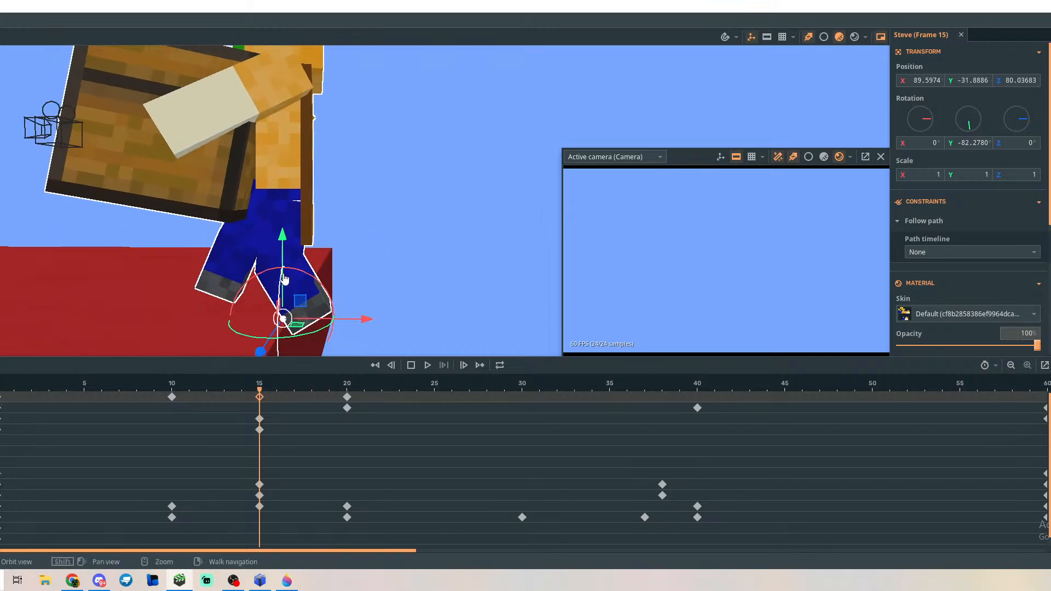
pyautogui.click(297, 204)
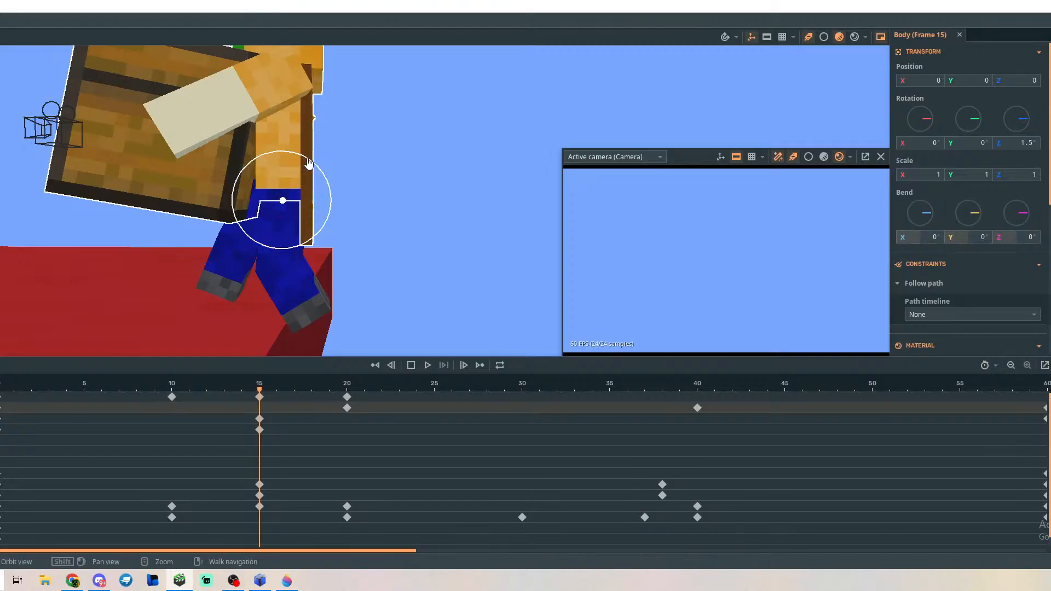
pyautogui.moveTo(309, 164); pyautogui.dragTo(293, 273)
pyautogui.click(241, 392)
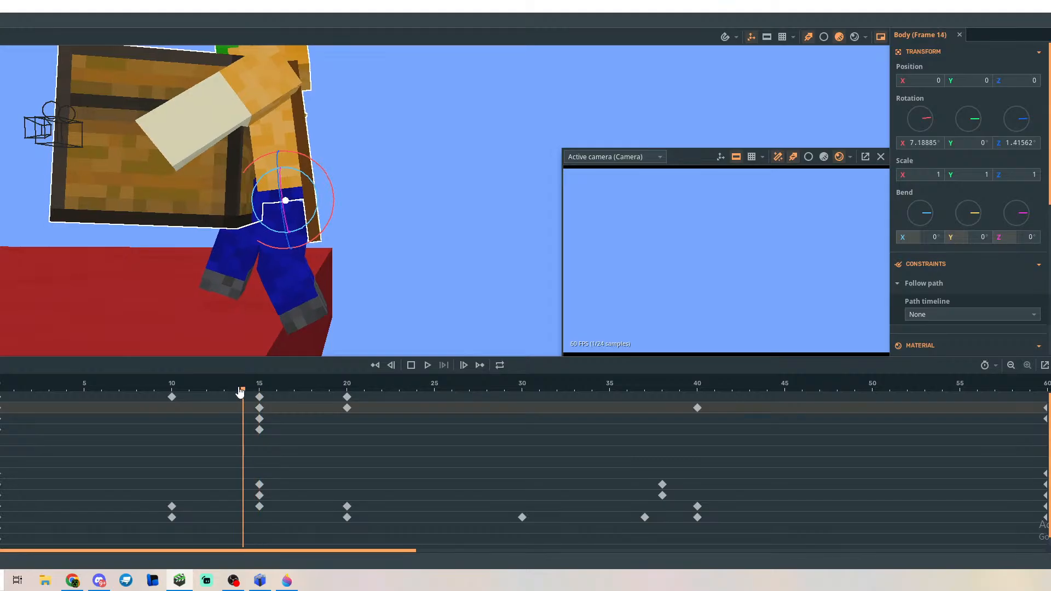
pyautogui.moveTo(241, 392); pyautogui.dragTo(172, 394)
pyautogui.hotkey('ctrl', 'z')
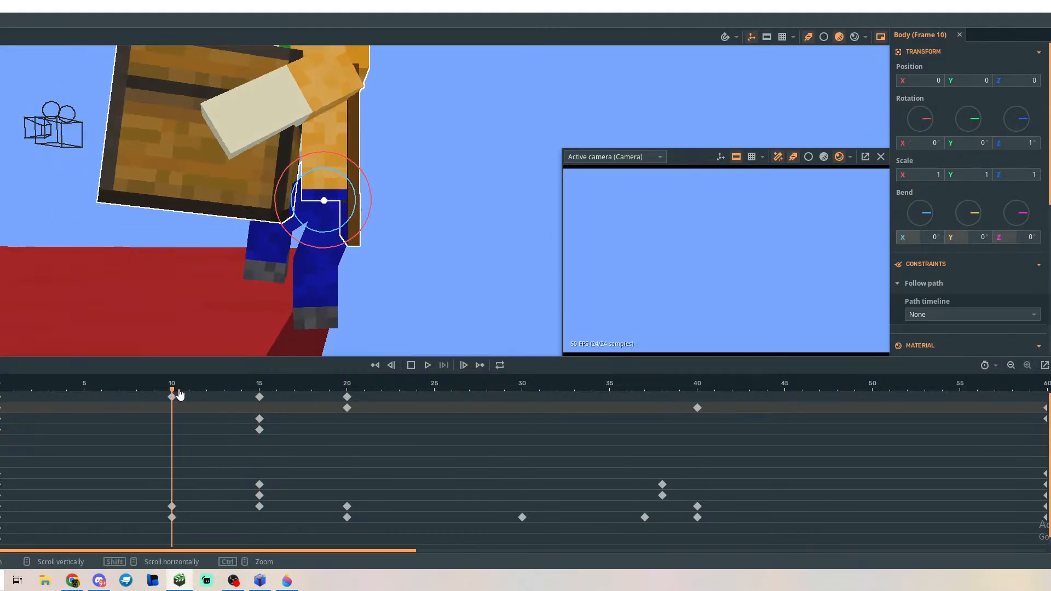
# Add a keyframe at frame 10 on Steve's body track.
pyautogui.click(173, 398)
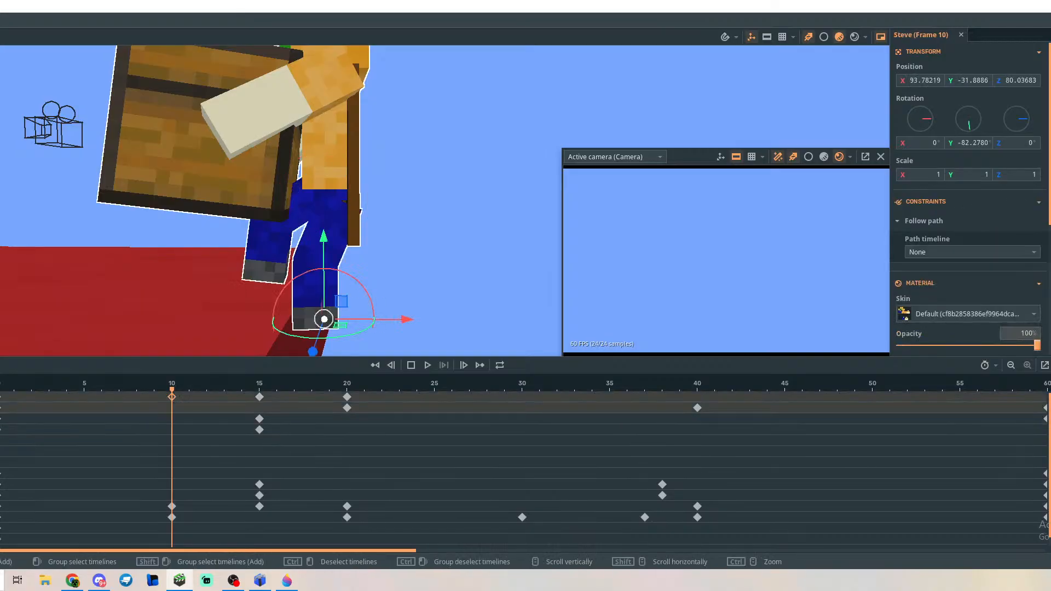
pyautogui.click(2, 408)
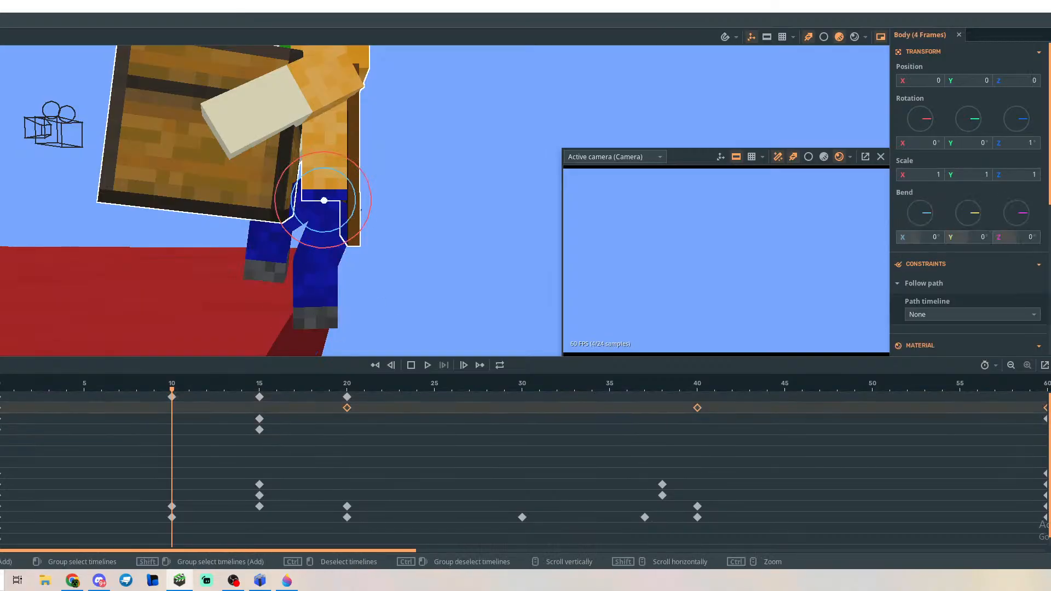
pyautogui.click(172, 408)
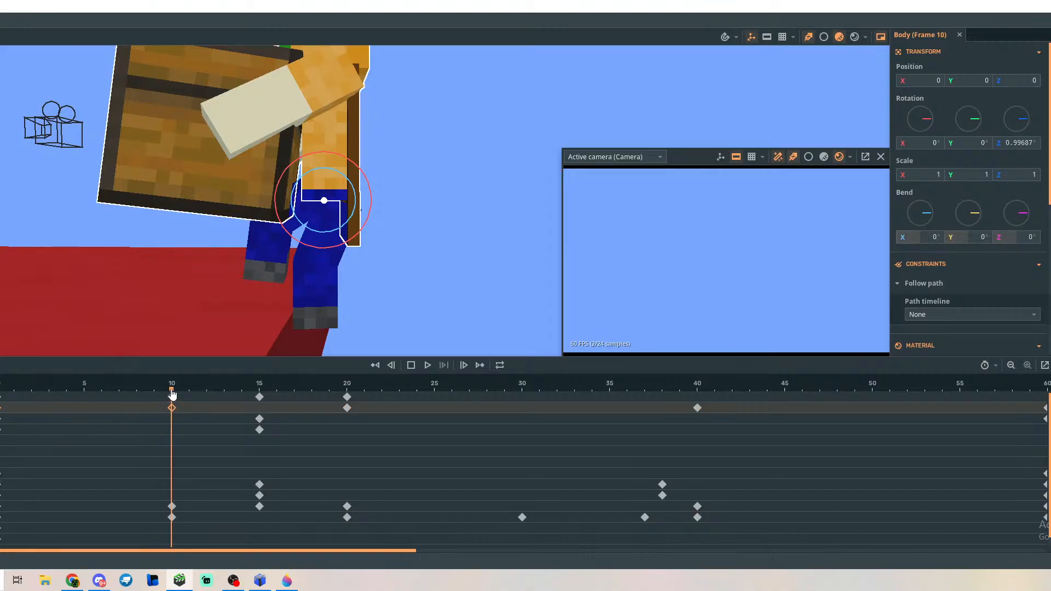
# Bend Steve's body about 9.6° on X at frame 15 and review the motion around that frame.
pyautogui.moveTo(172, 394); pyautogui.dragTo(260, 433)
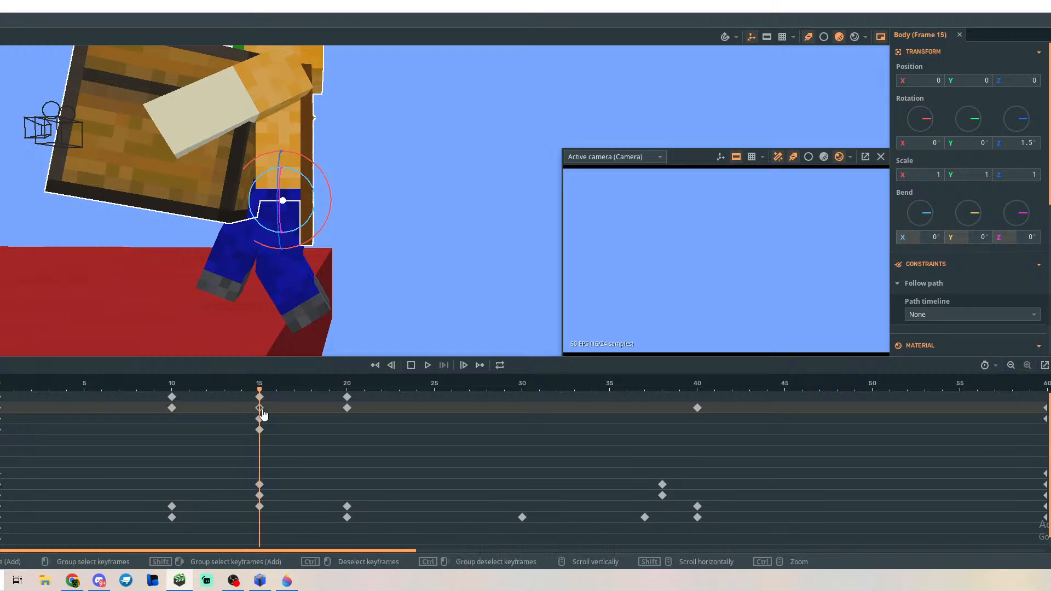
pyautogui.moveTo(268, 159); pyautogui.dragTo(288, 170)
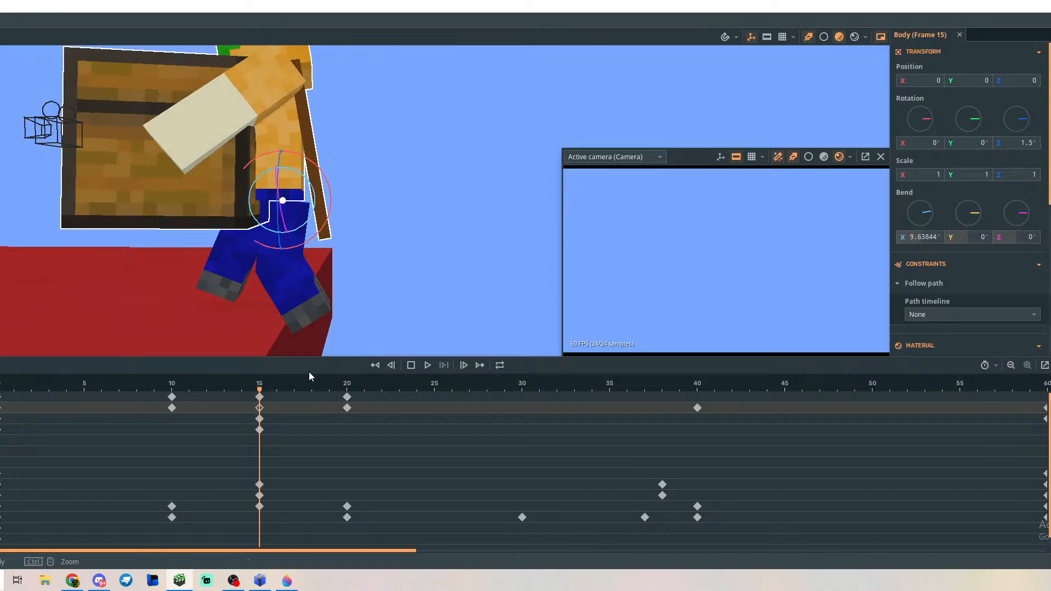
pyautogui.moveTo(259, 392); pyautogui.dragTo(263, 422)
pyautogui.moveTo(270, 415); pyautogui.dragTo(298, 420)
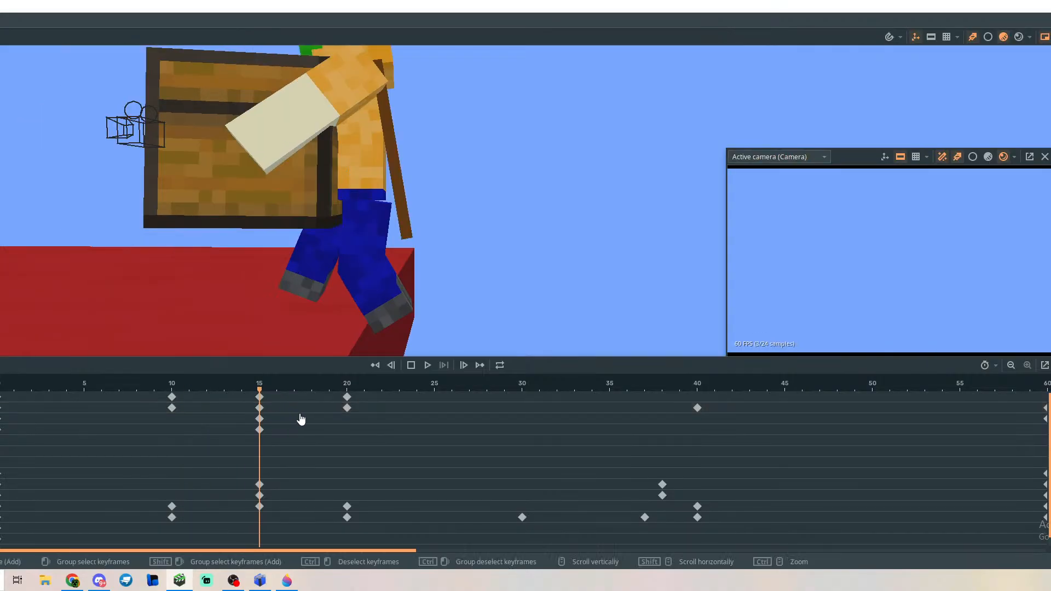
pyautogui.moveTo(264, 390)
pyautogui.mouseDown()
pyautogui.moveTo(188, 390)
pyautogui.moveTo(275, 382)
pyautogui.mouseUp()
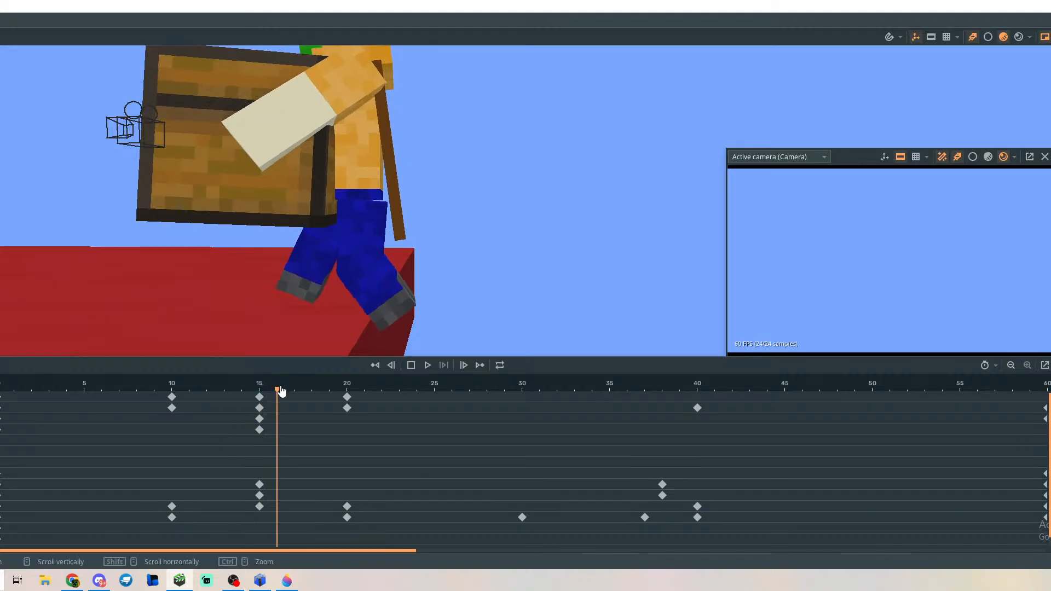
pyautogui.moveTo(280, 394); pyautogui.dragTo(237, 395)
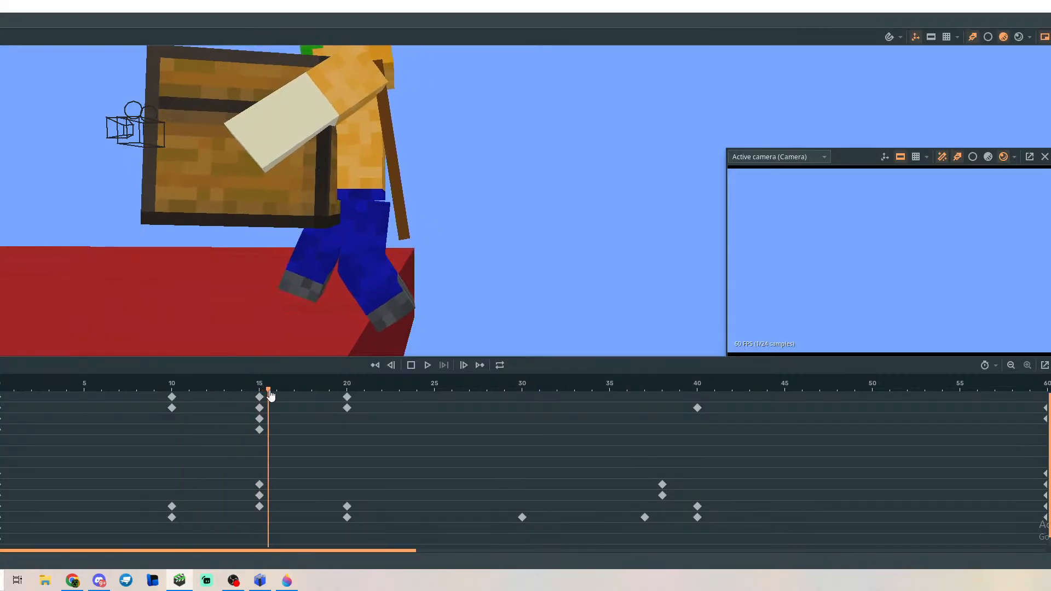
# Move Steve's frame 20 keyframe to frame 19.
pyautogui.moveTo(310, 395); pyautogui.dragTo(329, 408)
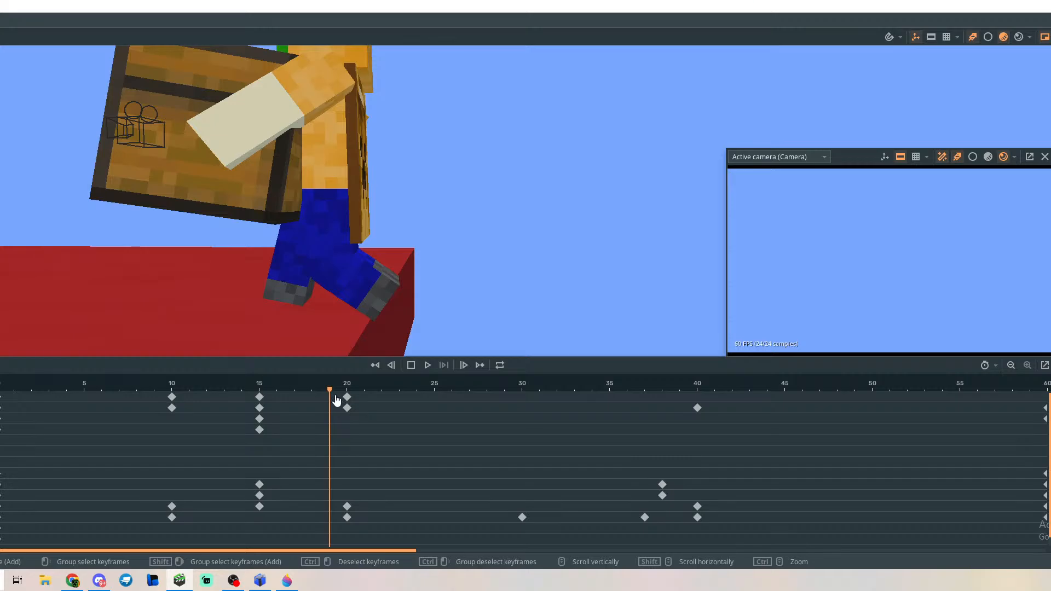
pyautogui.click(341, 390)
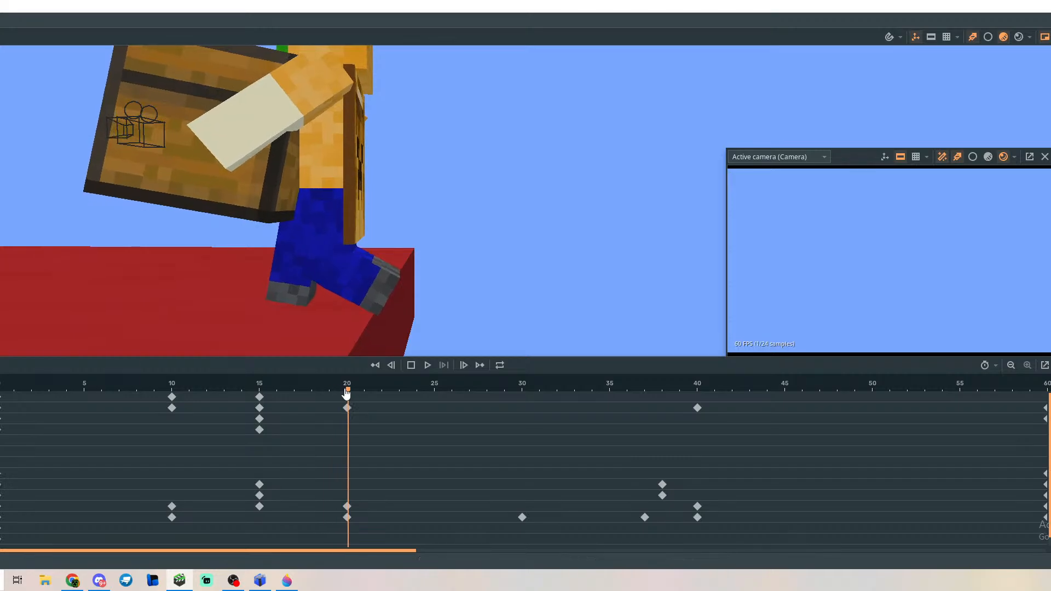
pyautogui.moveTo(346, 394)
pyautogui.mouseDown()
pyautogui.moveTo(331, 396)
pyautogui.moveTo(347, 395)
pyautogui.mouseUp()
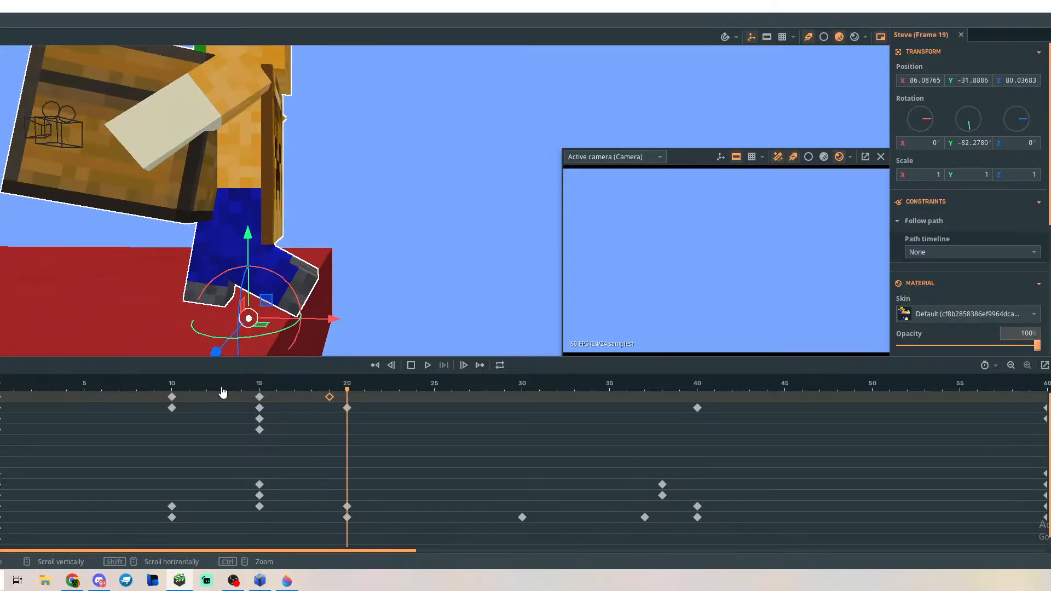
# Add a Steve keyframe at frame 20 with X position about 85.64, and play the walk from about frame 10.
pyautogui.click(347, 397)
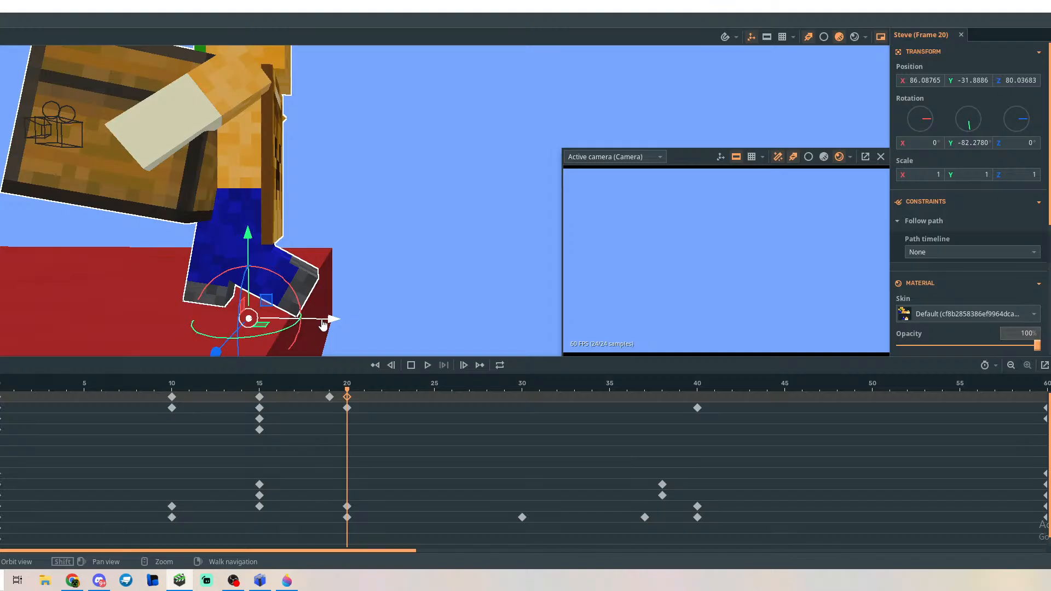
pyautogui.moveTo(323, 325); pyautogui.dragTo(319, 325)
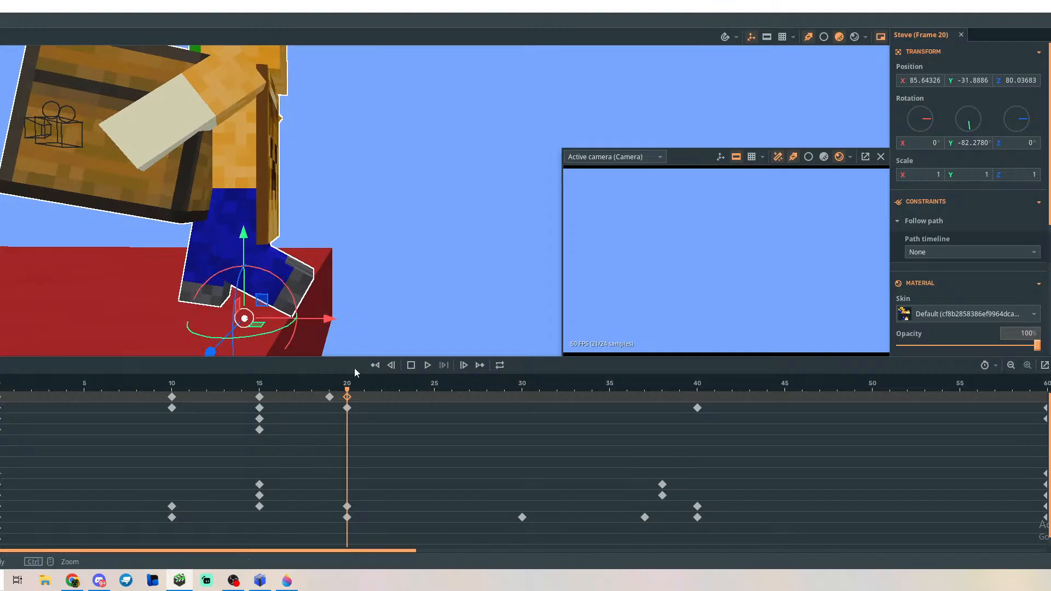
pyautogui.moveTo(351, 393); pyautogui.dragTo(165, 392)
pyautogui.click(427, 366)
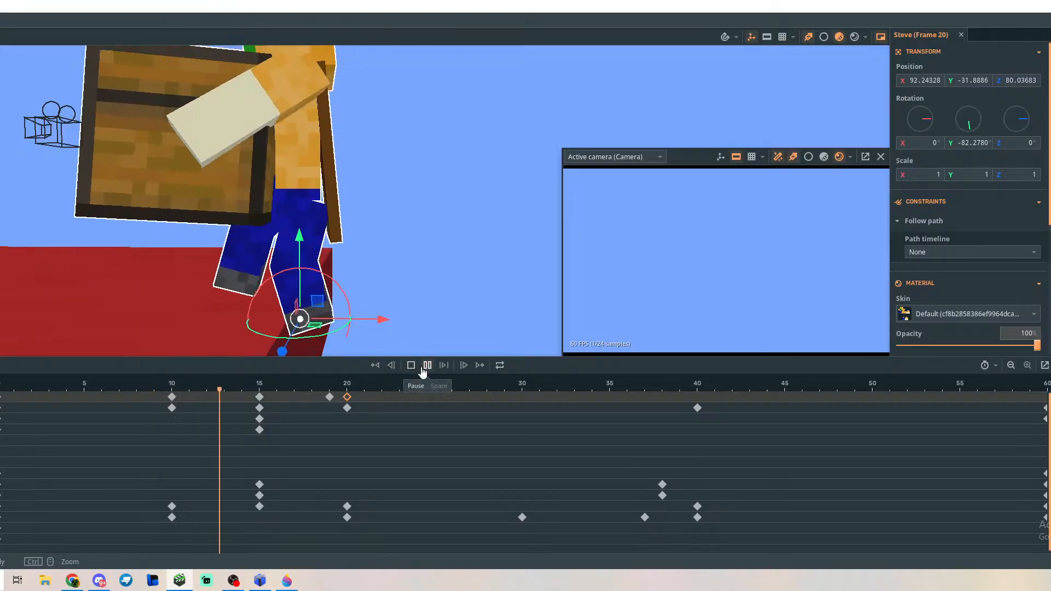
pyautogui.press('space')
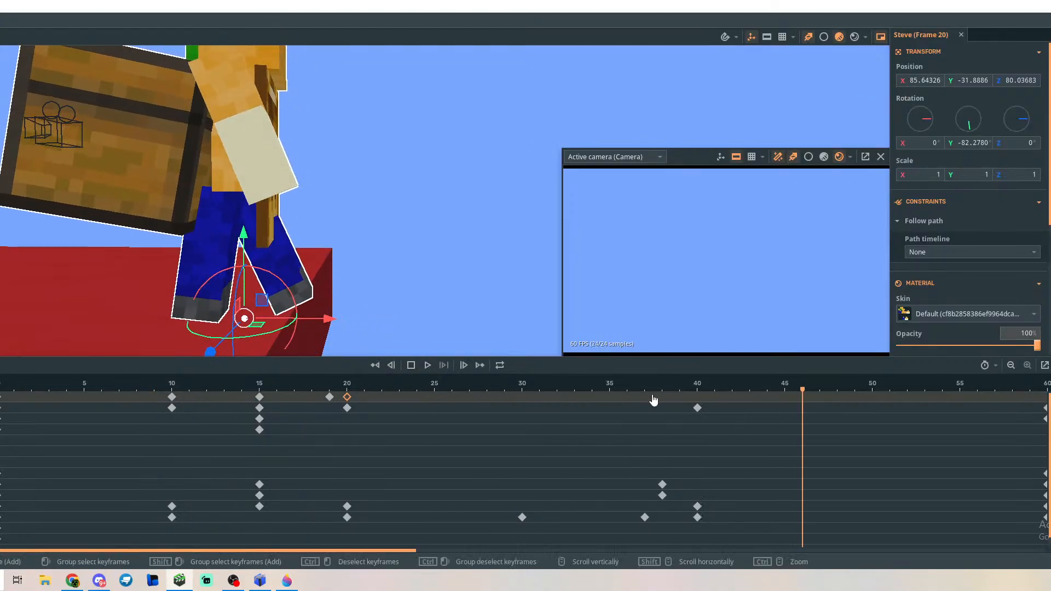
# Play Steve's walk from frame 0 to frame 30 and return to the start.
pyautogui.moveTo(794, 398); pyautogui.dragTo(2, 405)
pyautogui.click(85, 422)
pyautogui.moveTo(85, 392); pyautogui.dragTo(1, 404)
pyautogui.press('space')
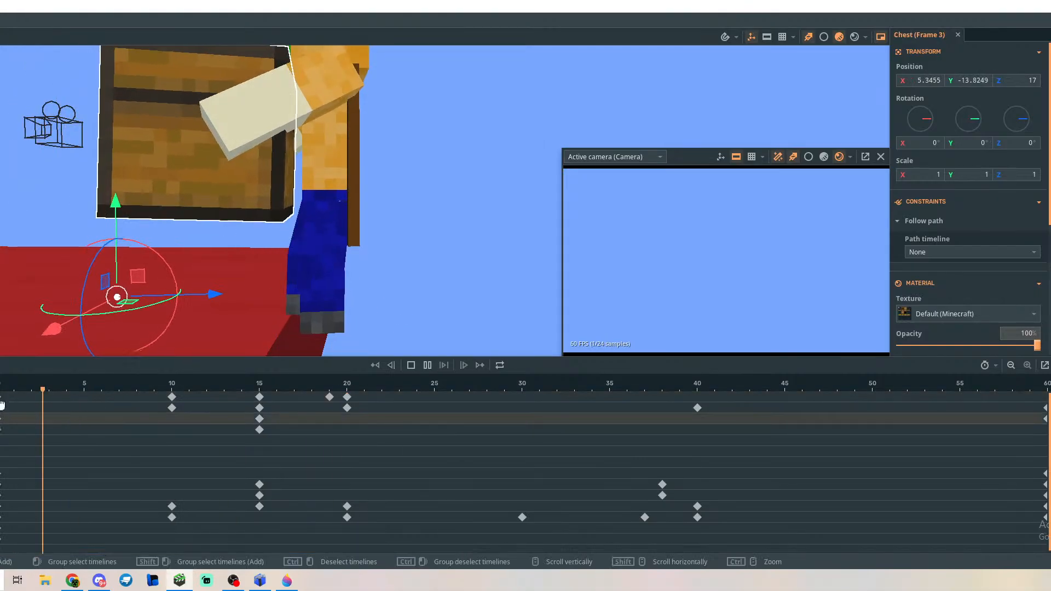
pyautogui.press('space')
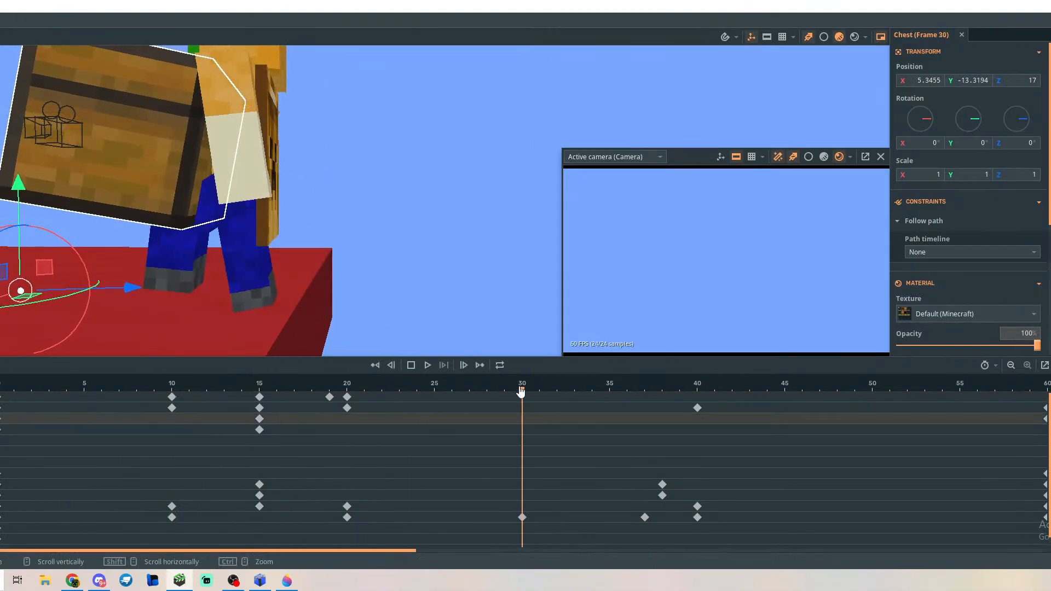
pyautogui.moveTo(522, 393); pyautogui.dragTo(2, 396)
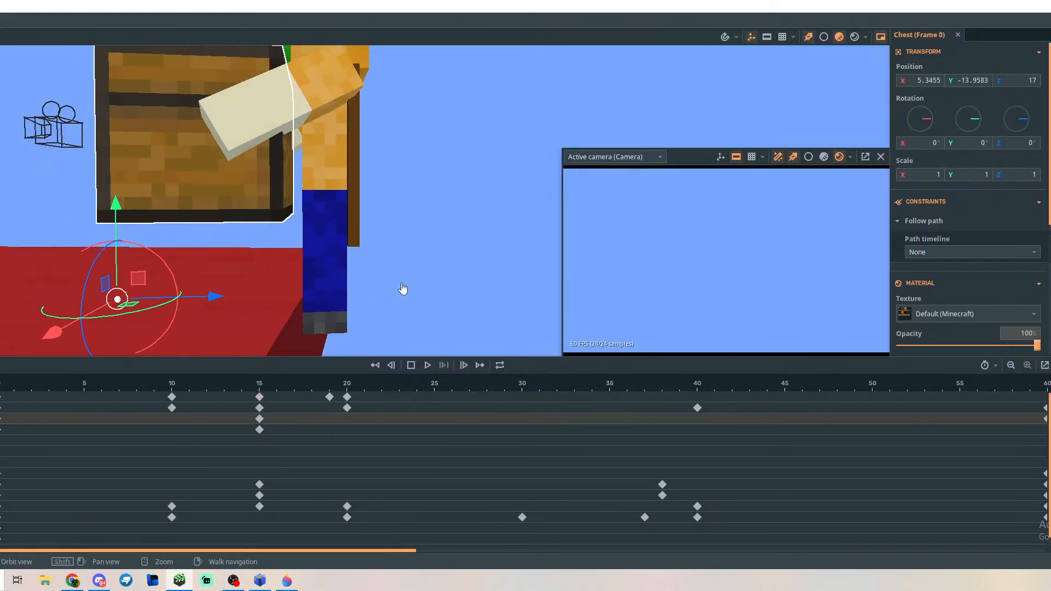
# At frame 15, set the chest's Bottom part to about -12.4° X rotation and about -6.11 Z position.
pyautogui.press('s')
pyautogui.moveTo(427, 283); pyautogui.dragTo(367, 274, button='right')
pyautogui.press('e')
pyautogui.press('d')
pyautogui.press('w')
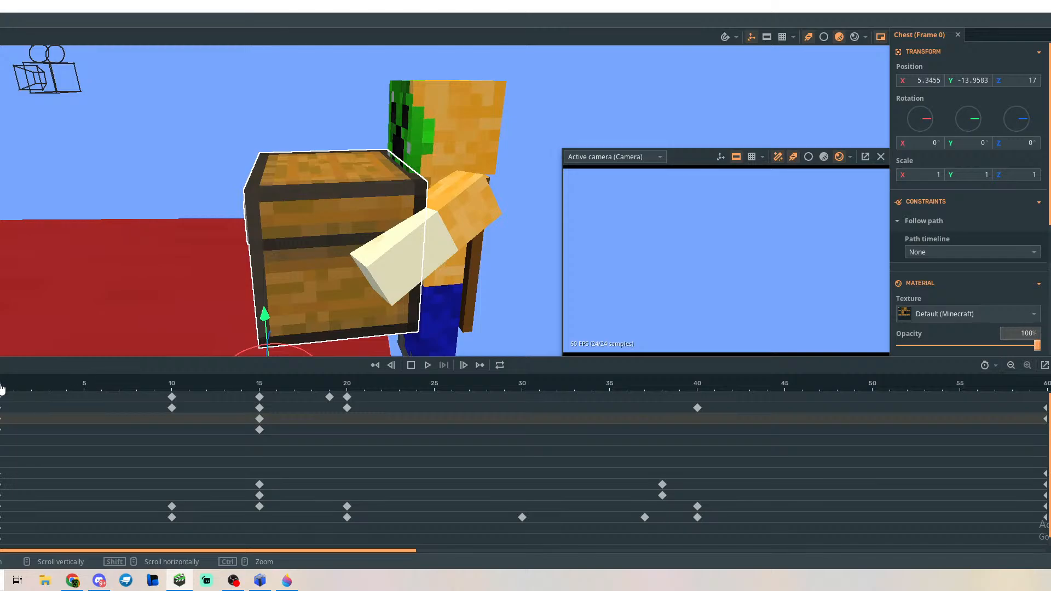
pyautogui.moveTo(2, 390); pyautogui.dragTo(259, 398)
pyautogui.click(274, 216)
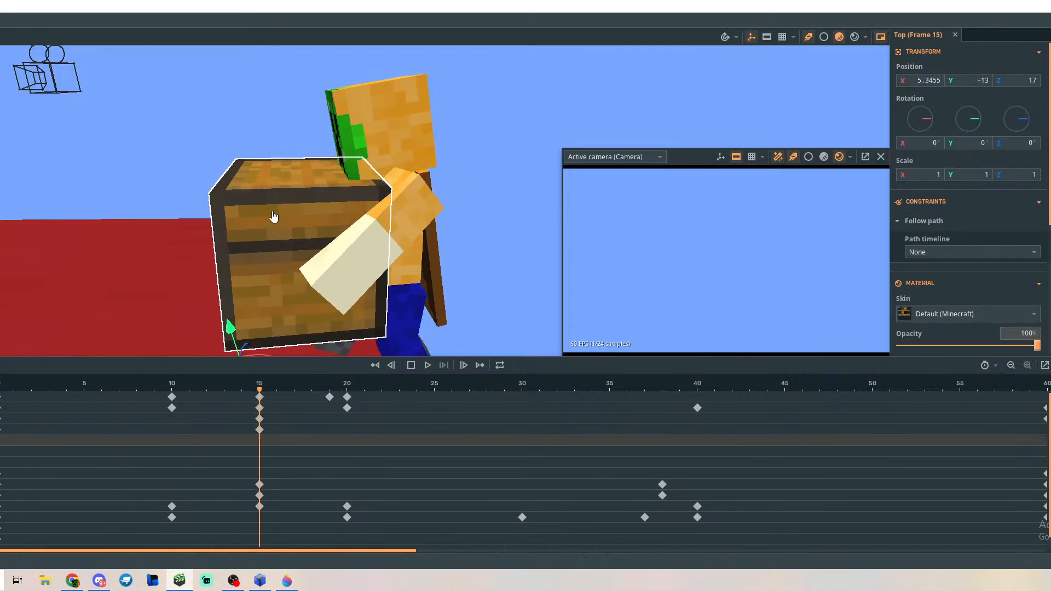
pyautogui.click(278, 267)
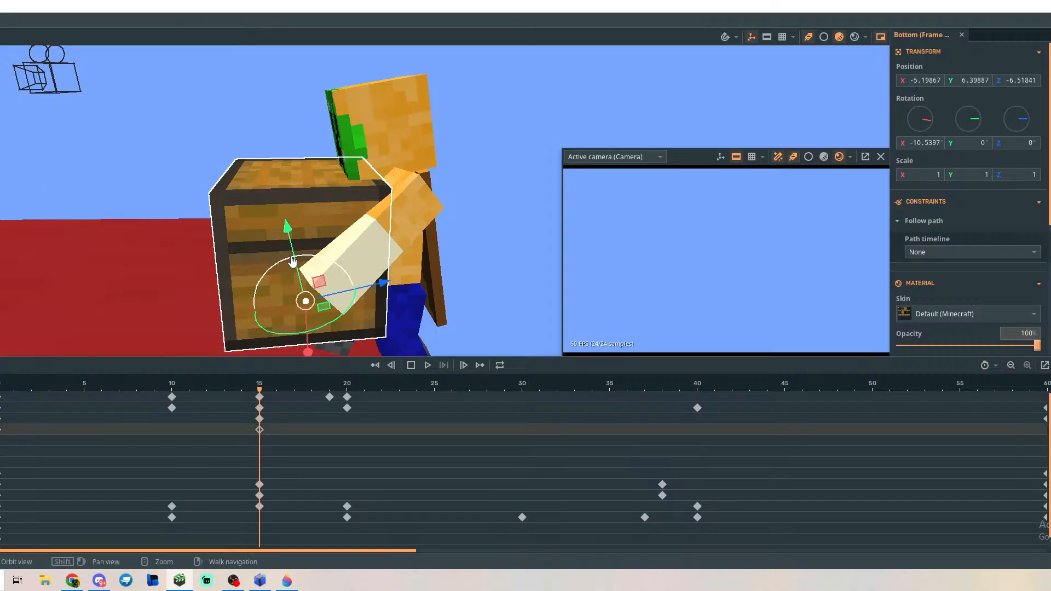
pyautogui.moveTo(291, 261); pyautogui.dragTo(292, 263)
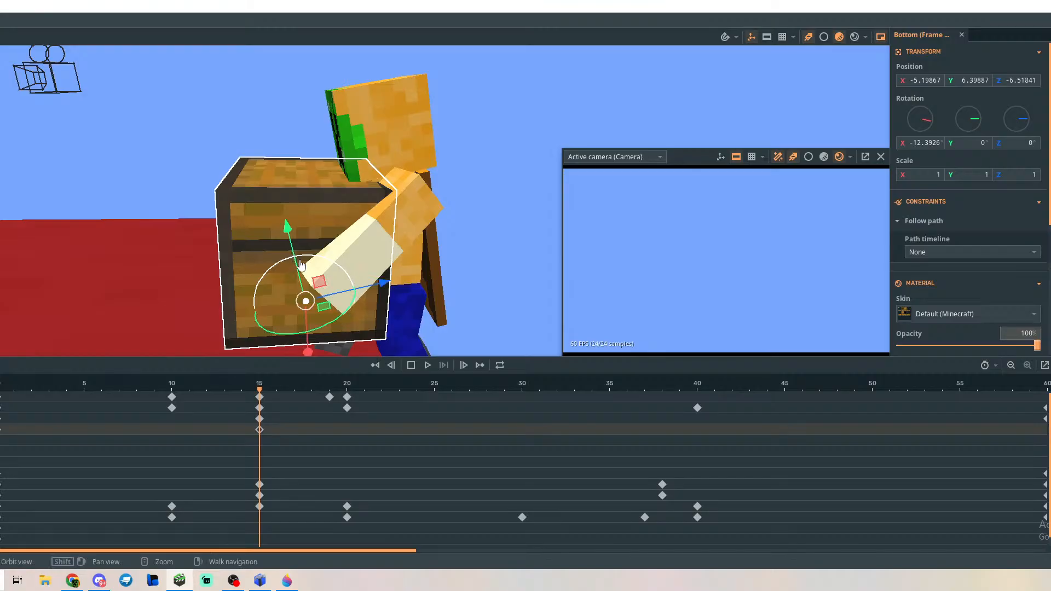
pyautogui.moveTo(375, 290); pyautogui.dragTo(372, 291)
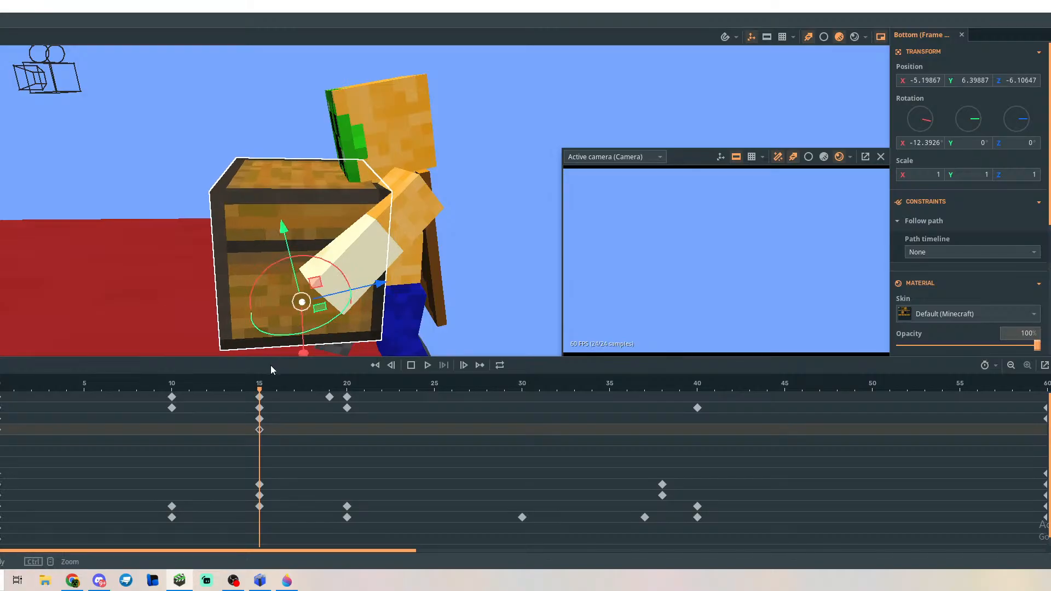
# Key the chest's Bottom part at frame 17 with X rotation about -9.5°, and review the motion back to frame 10.
pyautogui.moveTo(260, 389); pyautogui.dragTo(295, 397)
pyautogui.moveTo(293, 261); pyautogui.dragTo(290, 262)
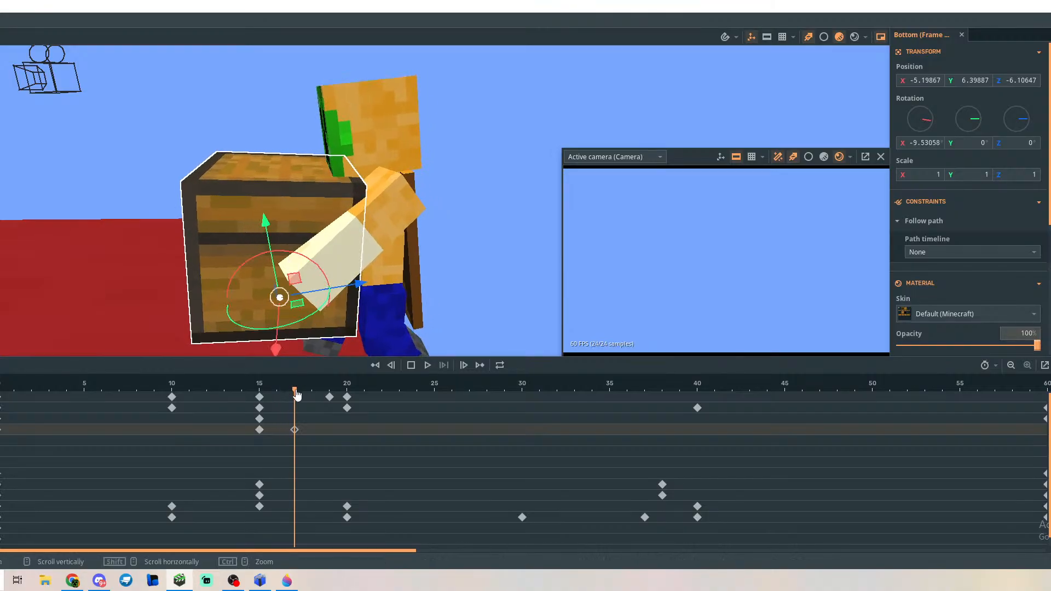
pyautogui.moveTo(296, 394); pyautogui.dragTo(247, 429)
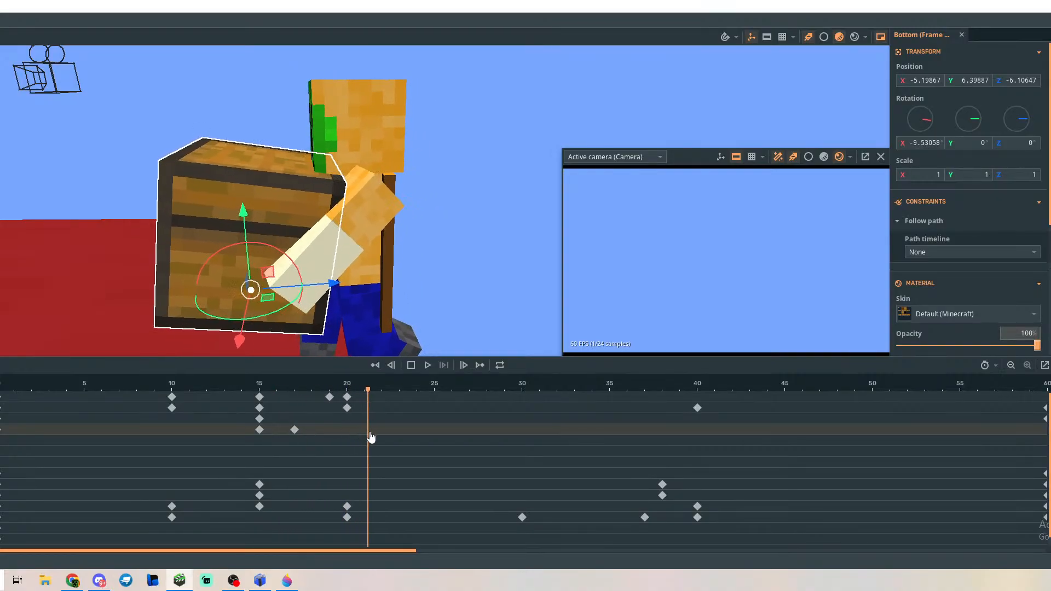
pyautogui.moveTo(397, 441); pyautogui.dragTo(172, 434)
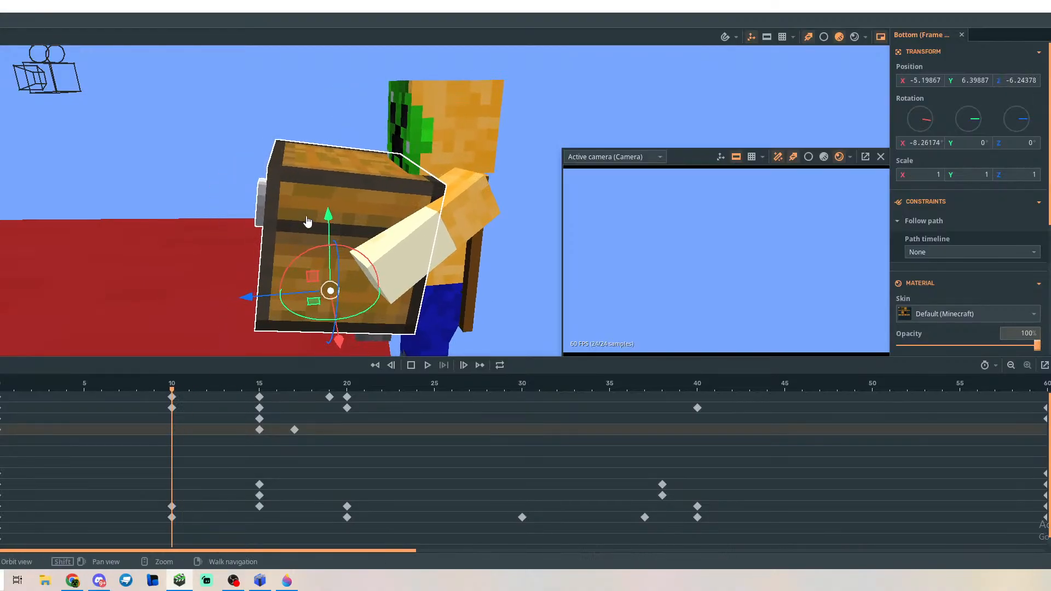
pyautogui.click(355, 206)
pyautogui.moveTo(378, 190); pyautogui.dragTo(382, 188)
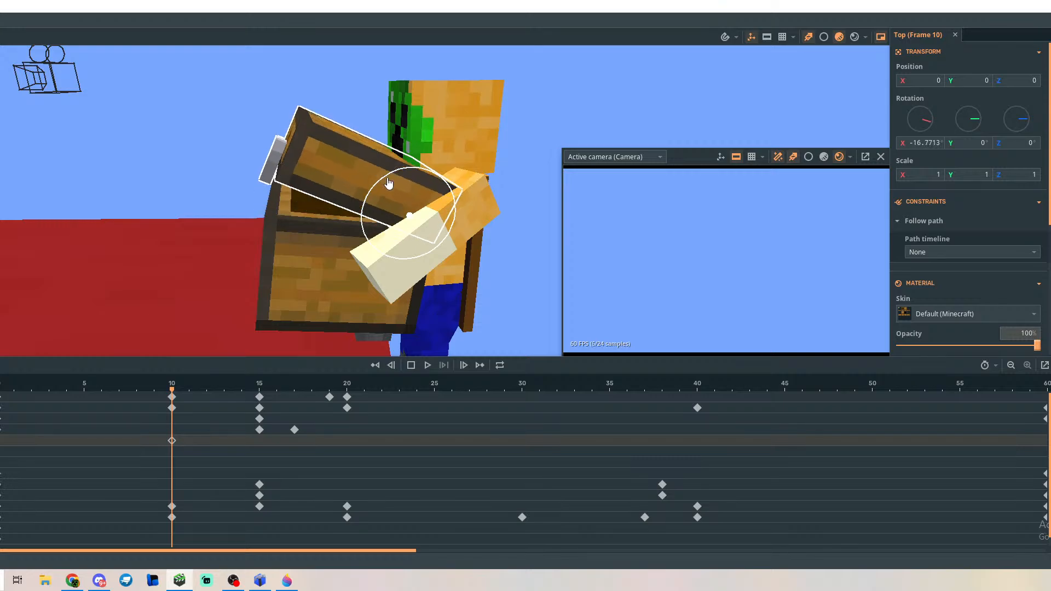
pyautogui.click(389, 184)
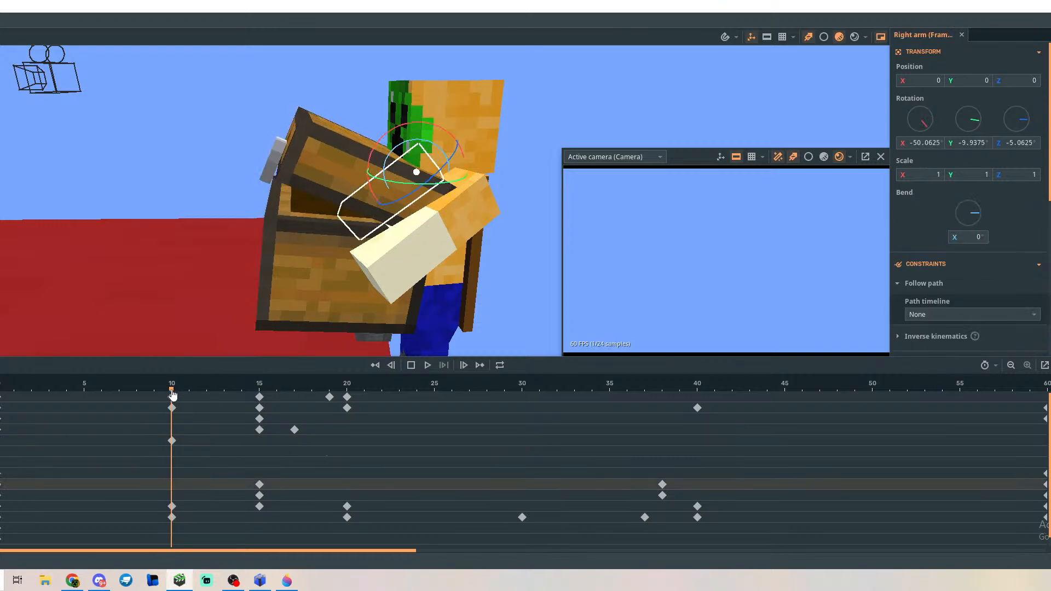
pyautogui.moveTo(171, 391); pyautogui.dragTo(260, 395)
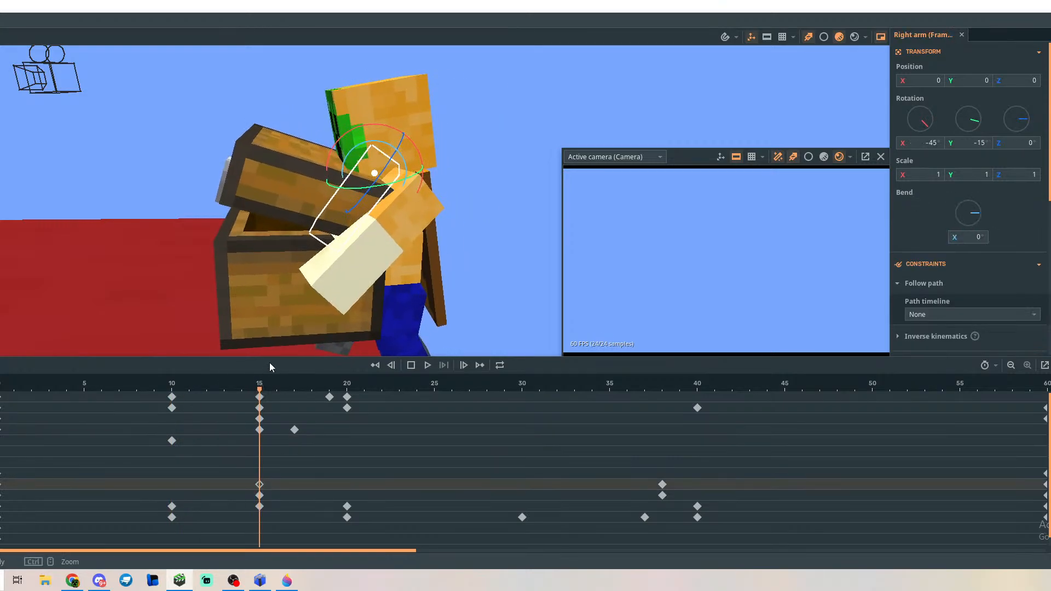
pyautogui.hotkey('ctrl', 'z')
pyautogui.hotkey('ctrl', 'z')
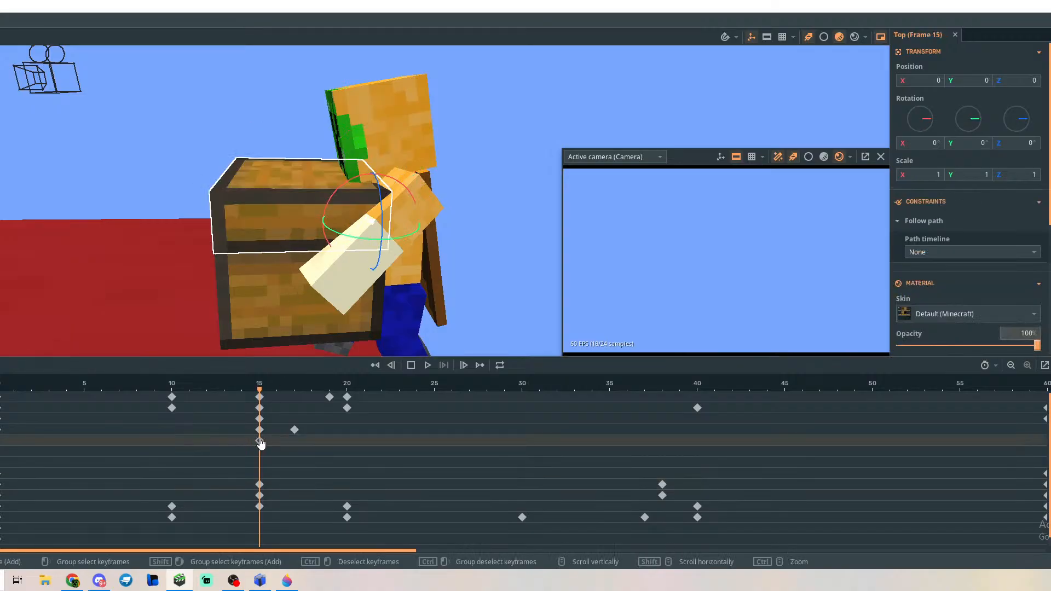
# Key the chest's Top part at 0° rotation at frame 15, and set its X rotation to about -11.34° at frame 10.
pyautogui.moveTo(259, 393); pyautogui.dragTo(172, 406)
pyautogui.moveTo(376, 192); pyautogui.dragTo(363, 221)
pyautogui.moveTo(384, 183); pyautogui.dragTo(384, 184)
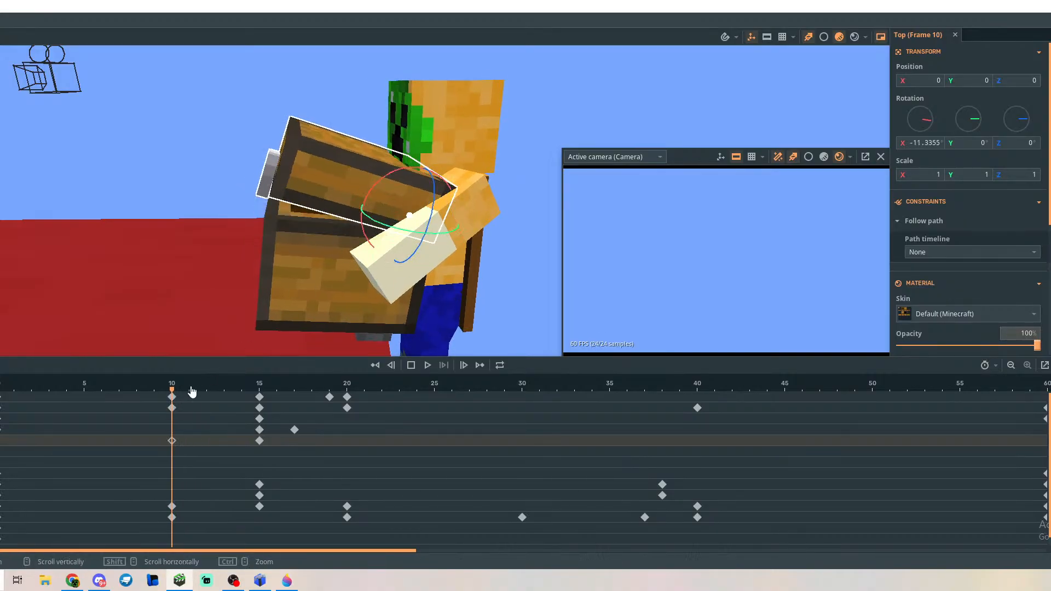
# Play the walk from frame 0 to about frame 27, and scrub around frame 10 to check the chest lid's motion.
pyautogui.moveTo(173, 391); pyautogui.dragTo(86, 390)
pyautogui.moveTo(15, 392); pyautogui.dragTo(0, 391)
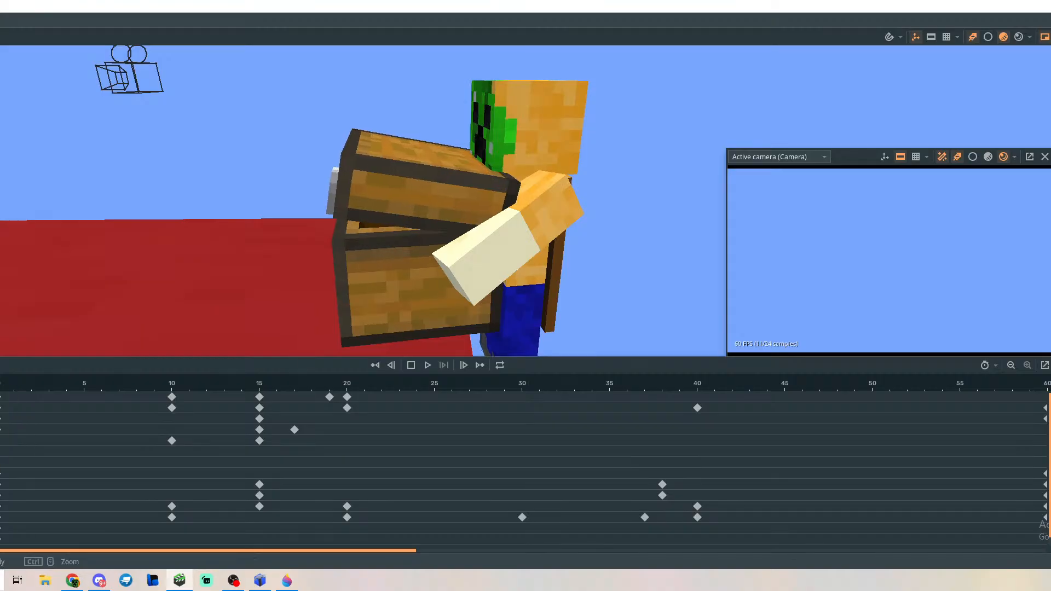
pyautogui.press('space')
pyautogui.press('space')
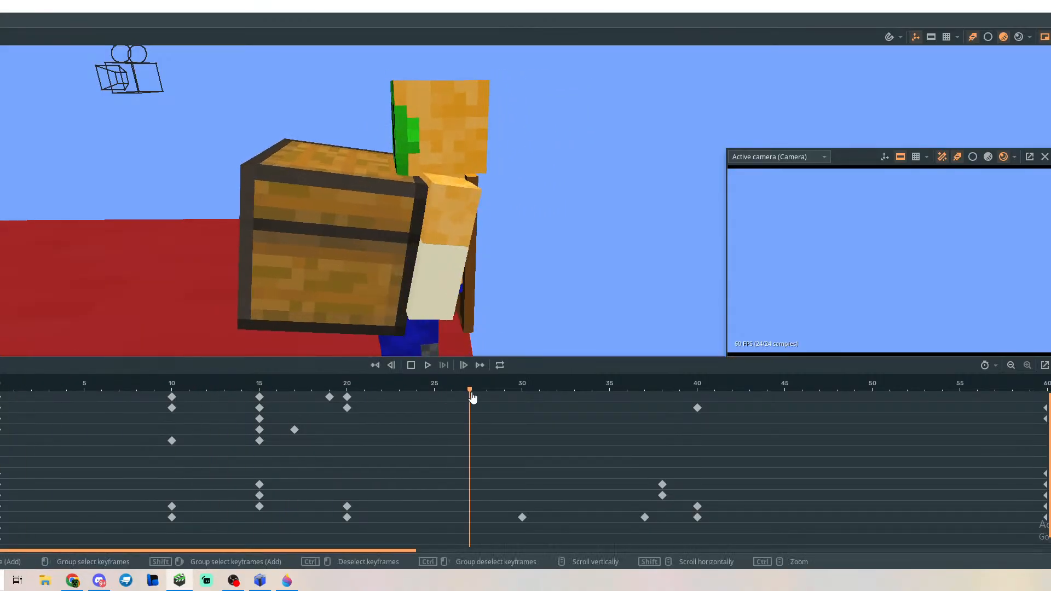
pyautogui.moveTo(473, 397); pyautogui.dragTo(151, 444)
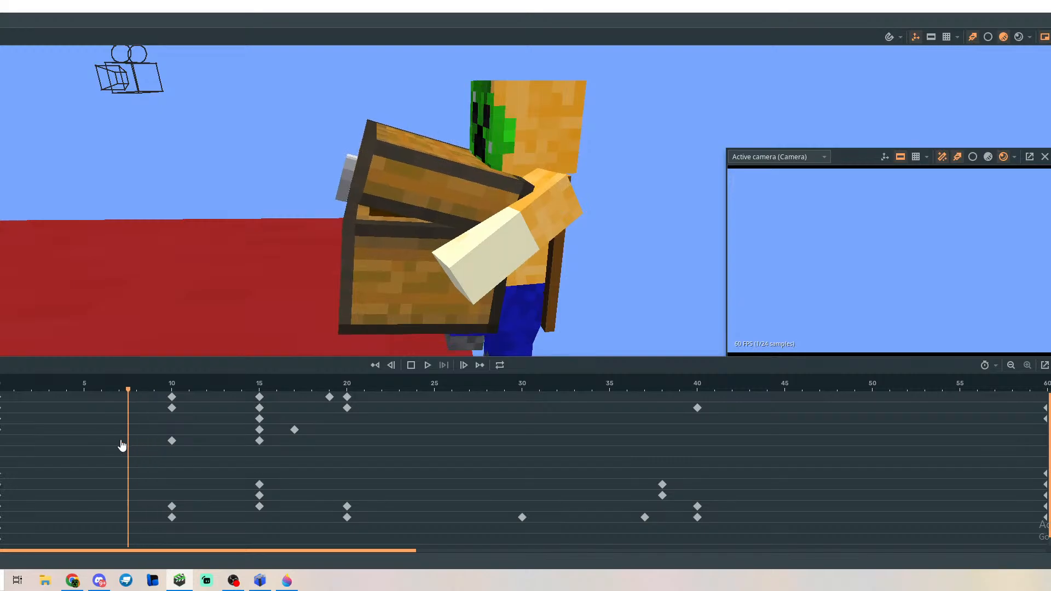
pyautogui.moveTo(80, 445); pyautogui.dragTo(159, 445)
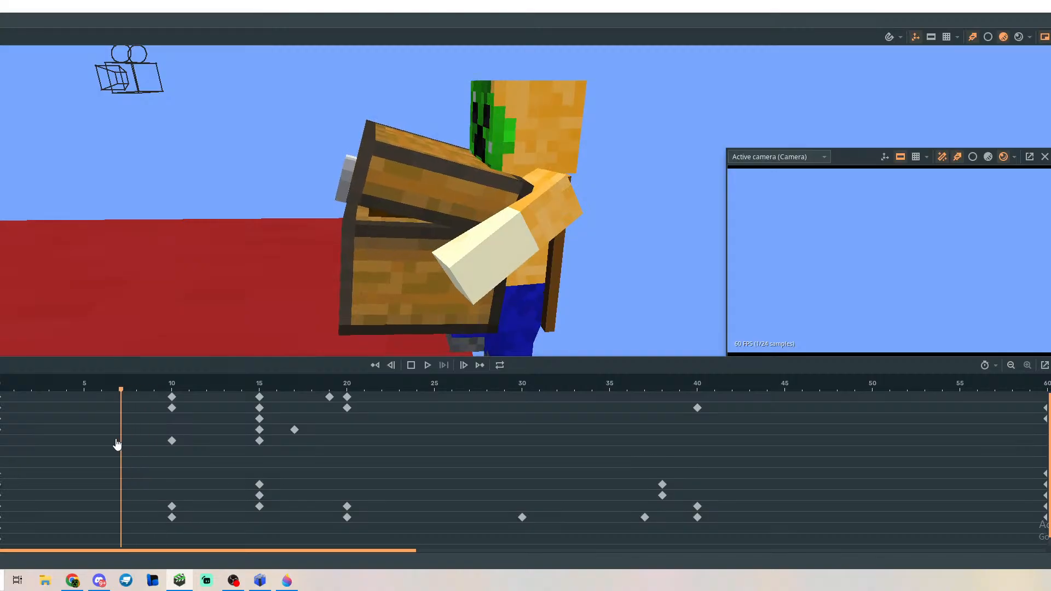
pyautogui.moveTo(52, 444); pyautogui.dragTo(171, 459)
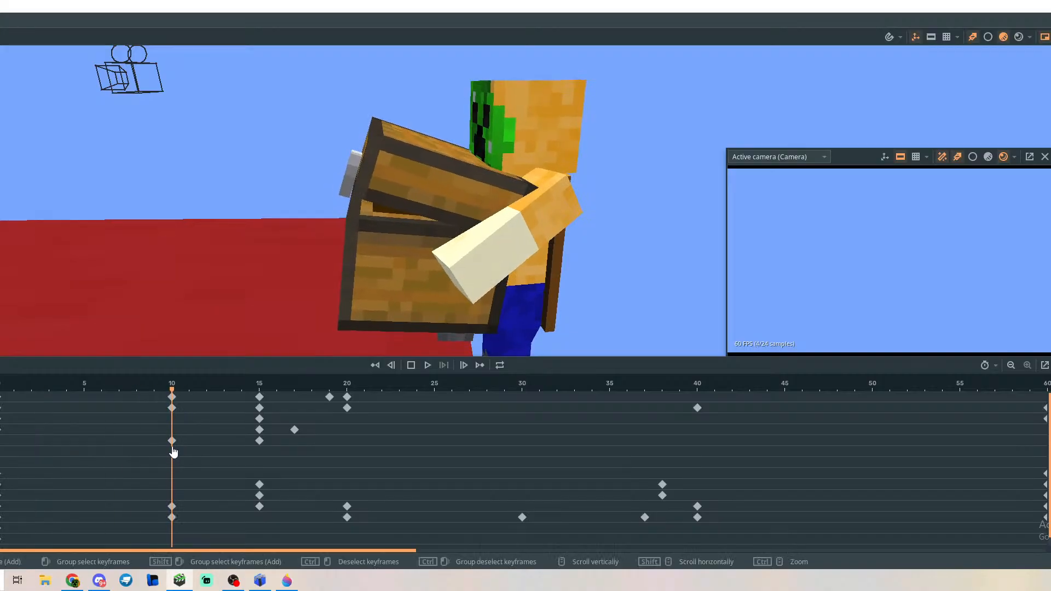
# At frame 10, rotate the chest's Bottom part to about -11.54° around Z and adjust its X tilt.
pyautogui.moveTo(232, 308); pyautogui.dragTo(347, 307, button='right')
pyautogui.click(491, 259)
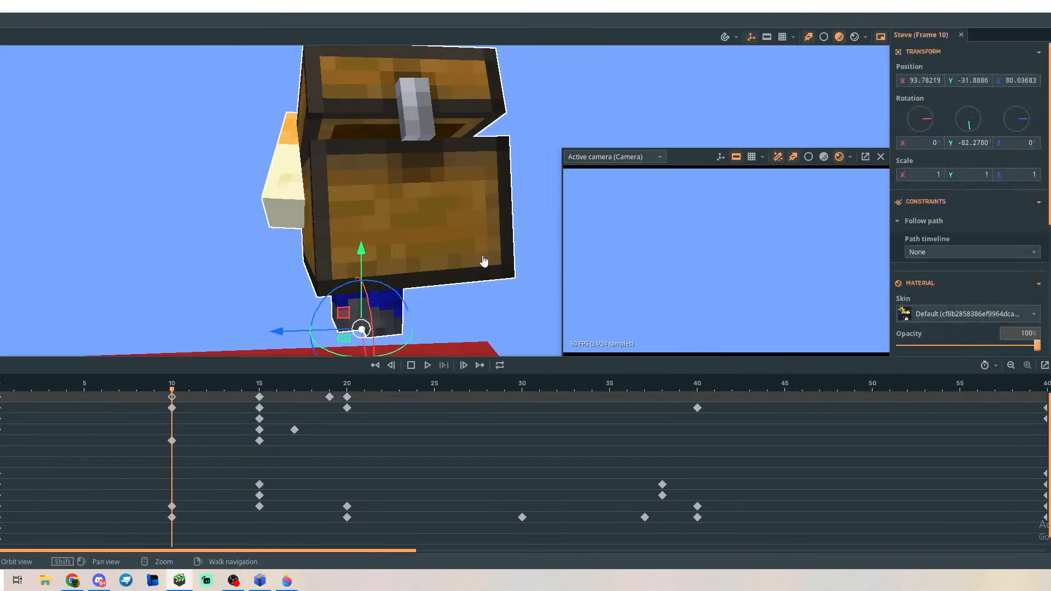
pyautogui.click(404, 211)
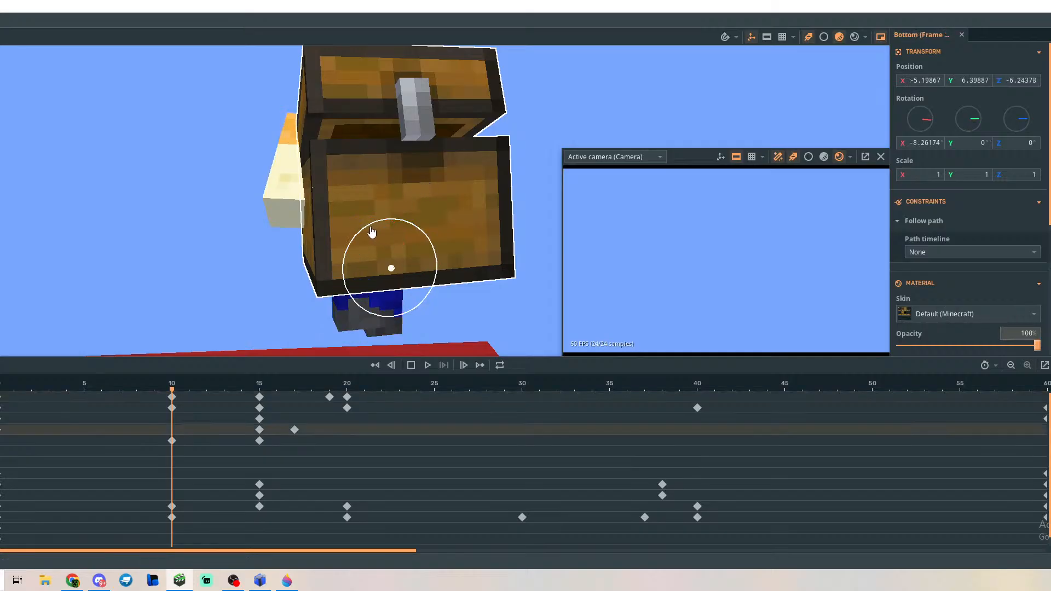
pyautogui.moveTo(373, 232); pyautogui.dragTo(378, 237)
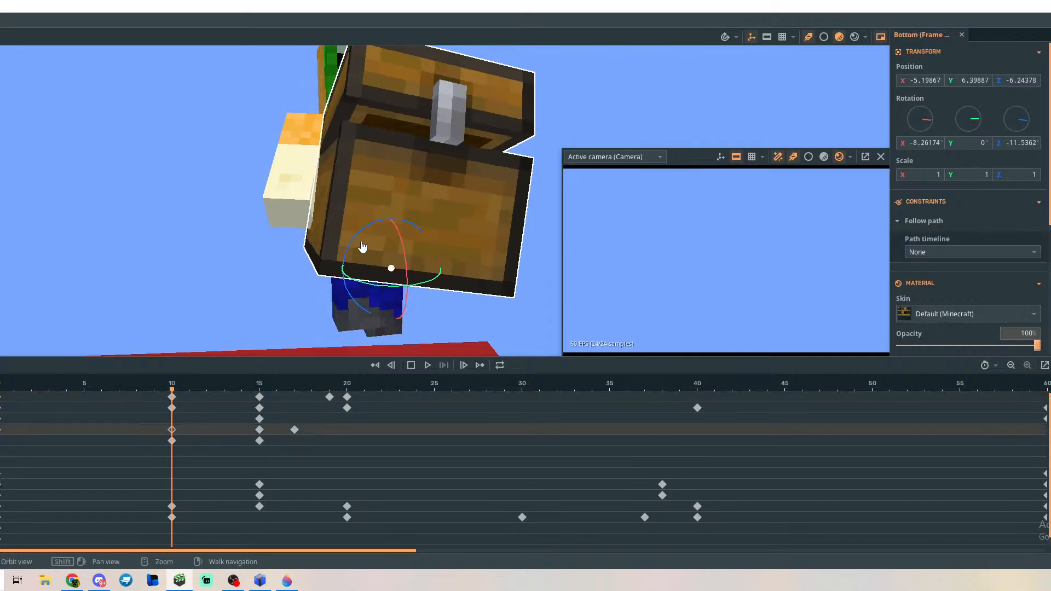
pyautogui.press('a')
pyautogui.moveTo(286, 268); pyautogui.dragTo(264, 234, button='right')
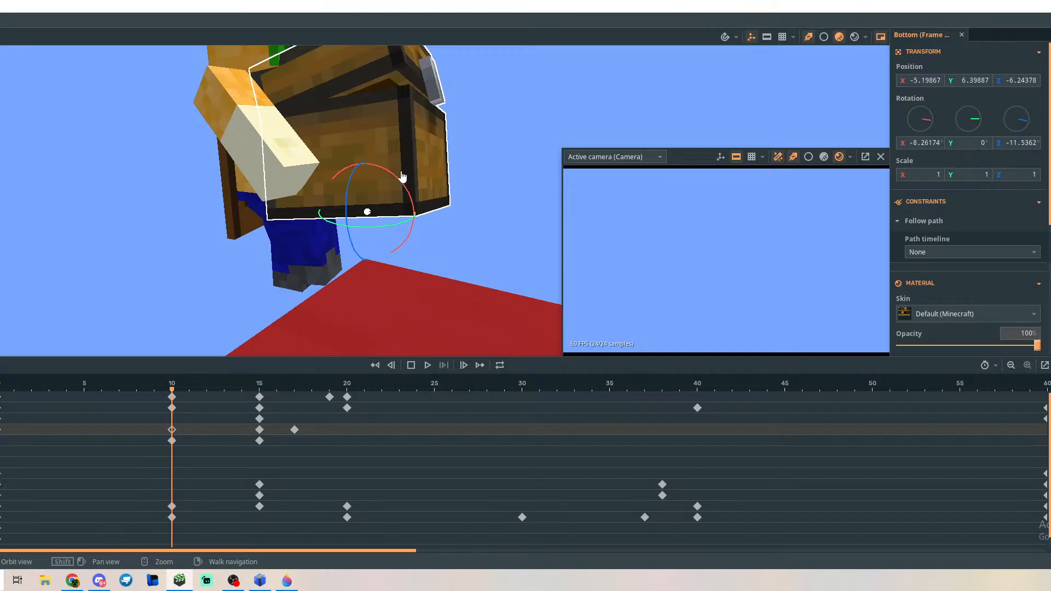
pyautogui.moveTo(400, 180); pyautogui.dragTo(405, 181)
pyautogui.moveTo(414, 225)
pyautogui.mouseDown(button='right')
pyautogui.moveTo(403, 229)
pyautogui.moveTo(425, 228)
pyautogui.mouseUp(button='right')
# Scrub between about frames 5 and 15 to examine the chest's sideways tilt.
pyautogui.moveTo(172, 392); pyautogui.dragTo(255, 411)
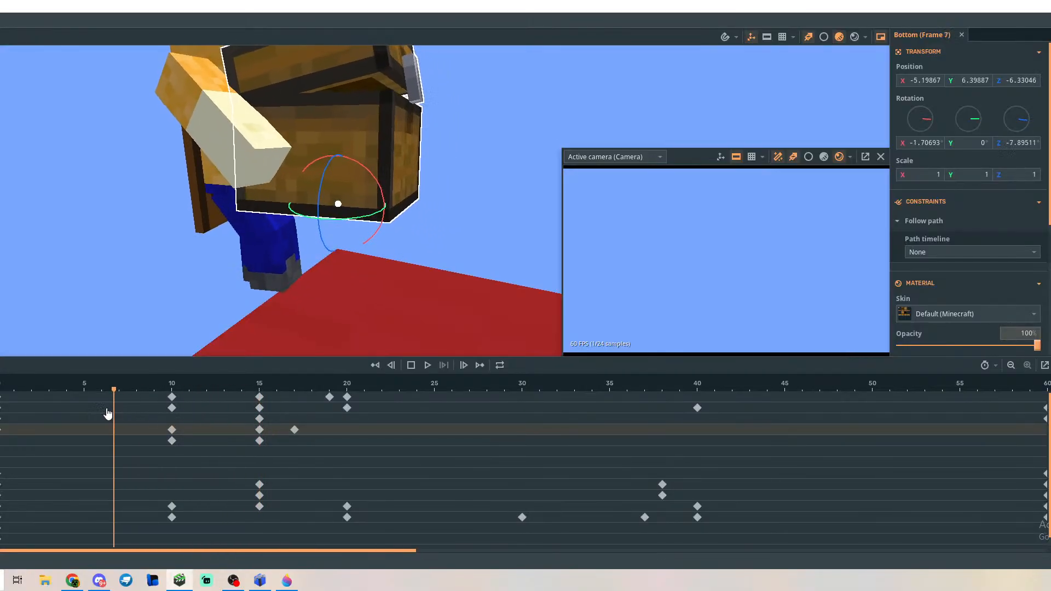
pyautogui.moveTo(83, 417); pyautogui.dragTo(172, 426)
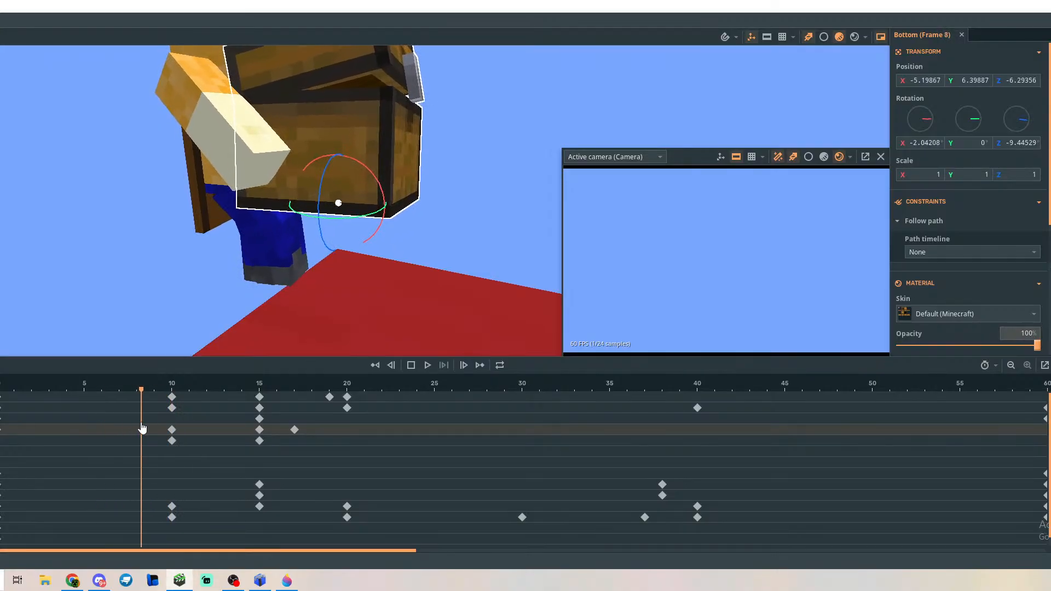
pyautogui.moveTo(121, 431); pyautogui.dragTo(135, 431)
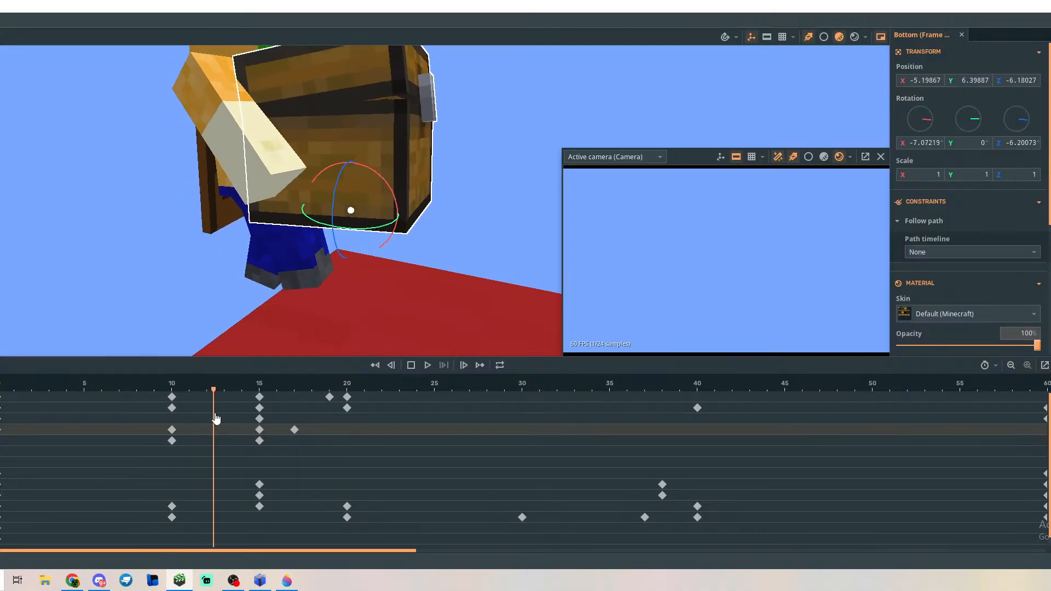
pyautogui.moveTo(216, 418)
pyautogui.mouseDown()
pyautogui.moveTo(264, 419)
pyautogui.moveTo(224, 424)
pyautogui.mouseUp()
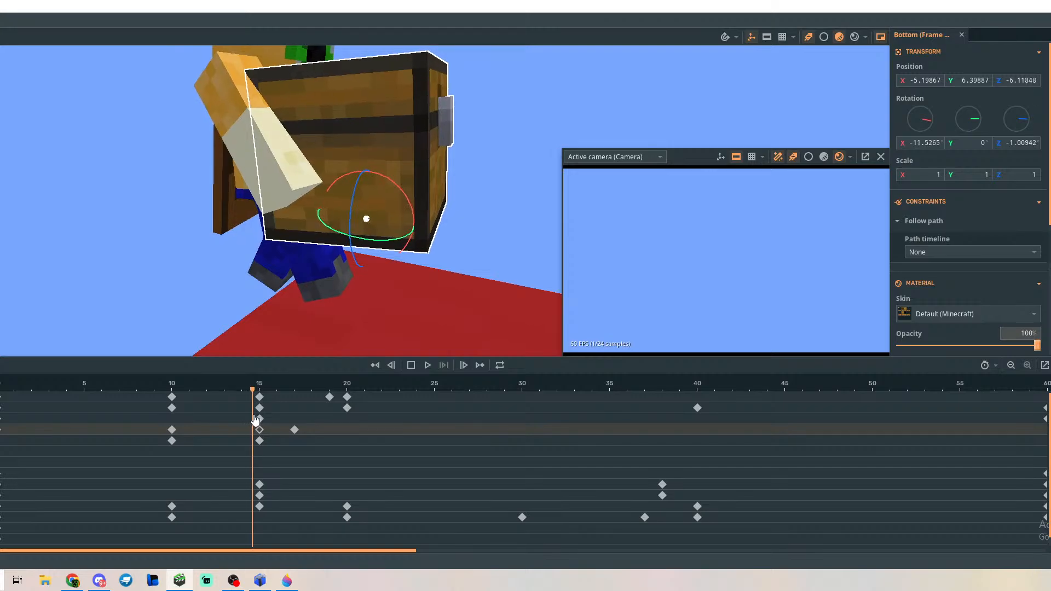
pyautogui.moveTo(232, 417); pyautogui.dragTo(139, 418)
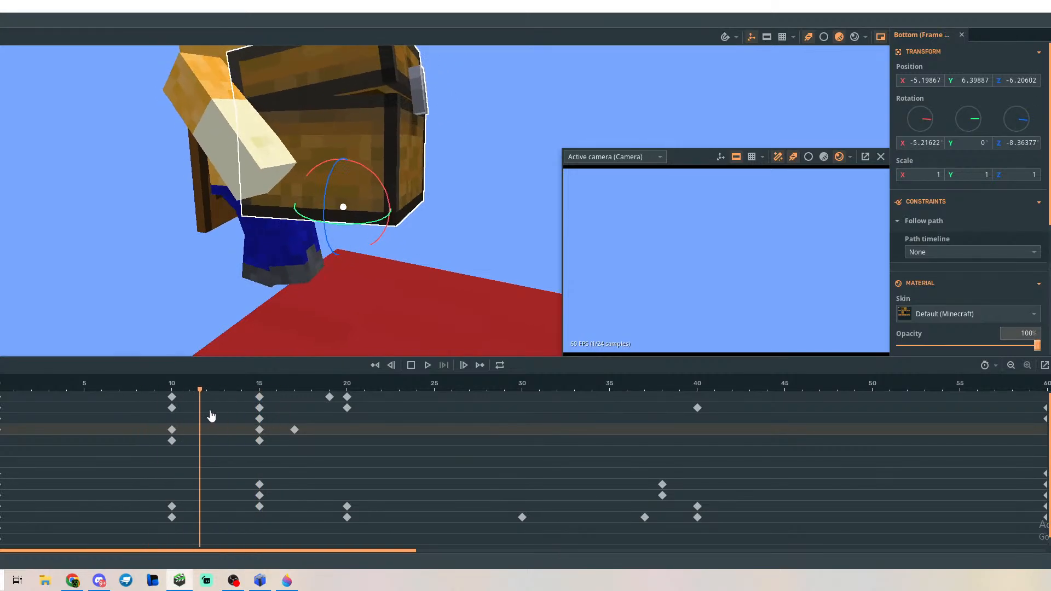
# Key the chest's Top part at 0° rotation at frame 17, and set its X rotation to about -4.04° at frame 16.
pyautogui.moveTo(272, 433)
pyautogui.mouseDown()
pyautogui.moveTo(289, 399)
pyautogui.moveTo(335, 404)
pyautogui.moveTo(351, 419)
pyautogui.moveTo(293, 434)
pyautogui.mouseUp()
pyautogui.click(280, 438)
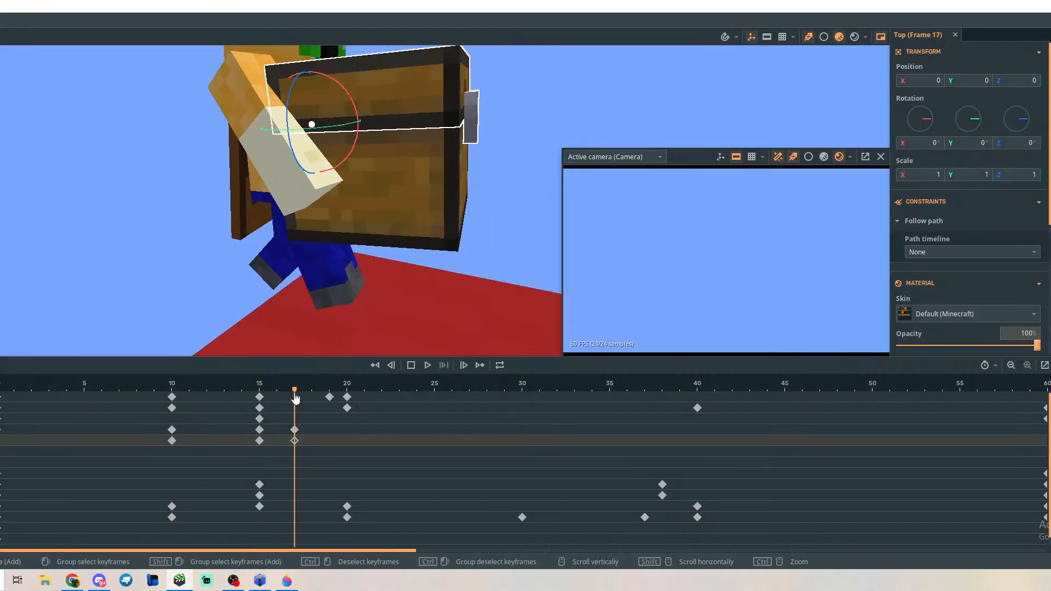
pyautogui.moveTo(296, 398); pyautogui.dragTo(276, 424)
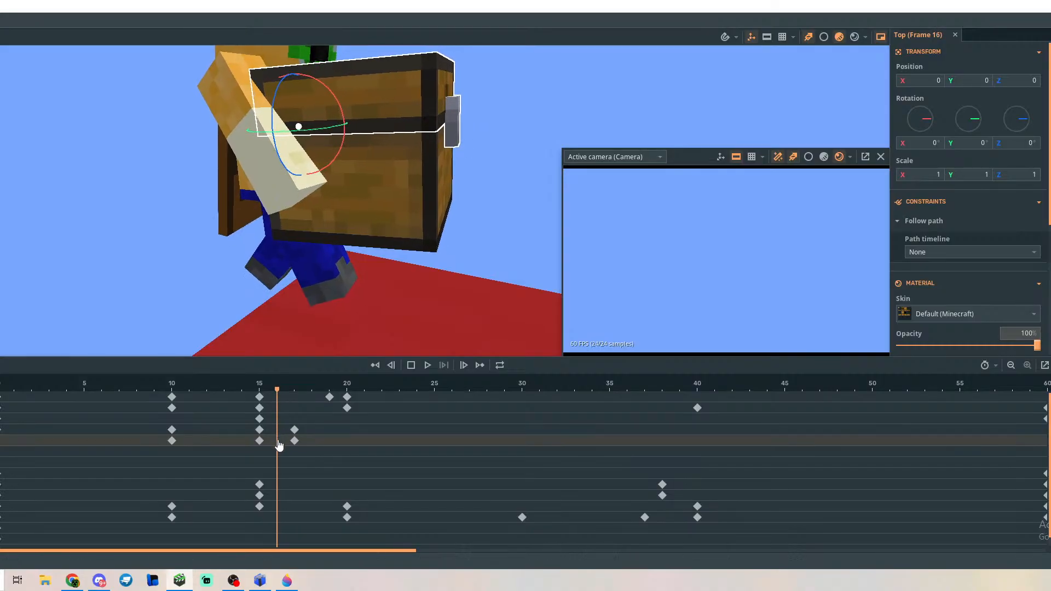
pyautogui.moveTo(335, 97); pyautogui.dragTo(332, 95)
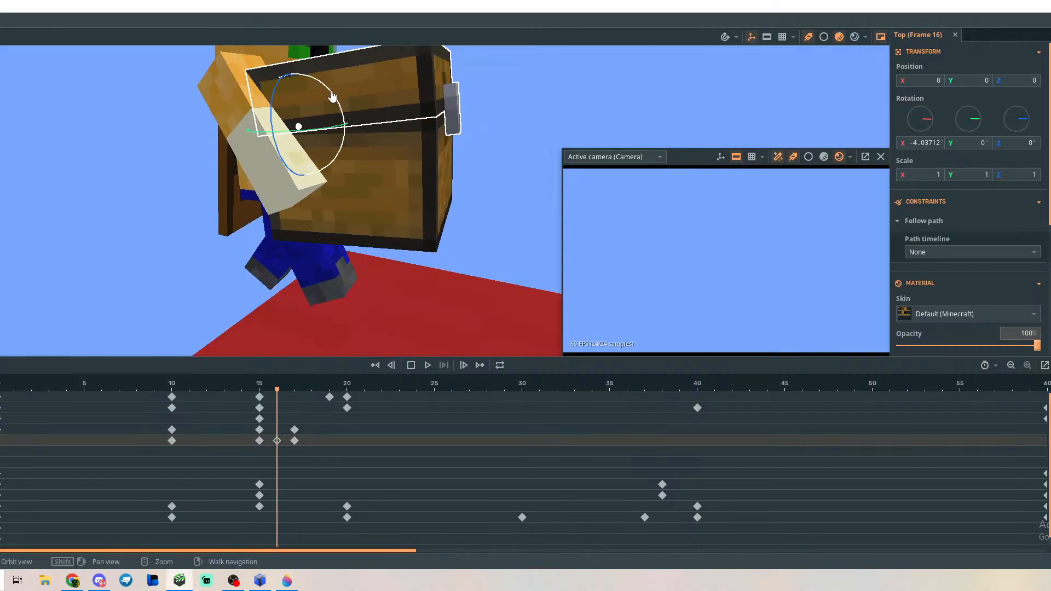
# Play the walk from frame 9 and from frame 0, and scrub to about frame 44 to check the chest's bounce.
pyautogui.moveTo(278, 398); pyautogui.dragTo(158, 419)
pyautogui.click(428, 365)
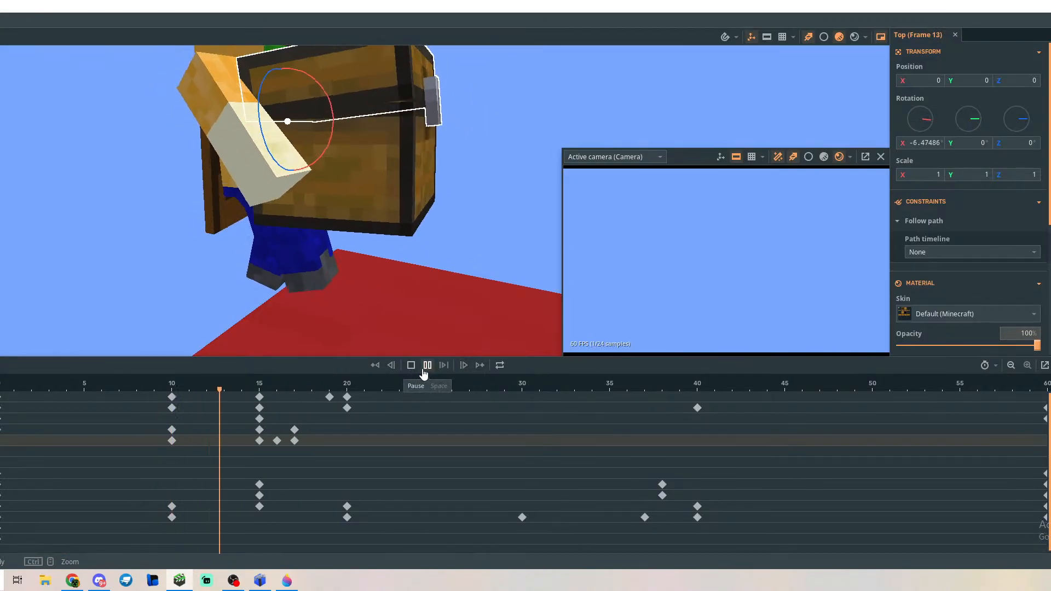
pyautogui.click(427, 365)
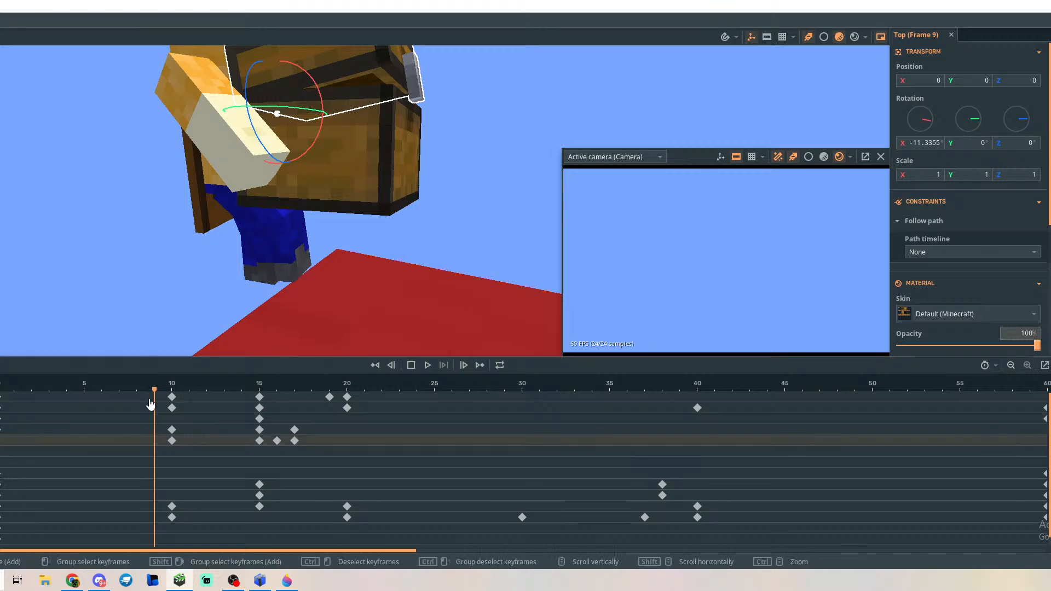
pyautogui.moveTo(151, 404); pyautogui.dragTo(142, 398)
pyautogui.moveTo(1, 395)
pyautogui.mouseDown()
pyautogui.moveTo(523, 383)
pyautogui.moveTo(1, 389)
pyautogui.mouseUp()
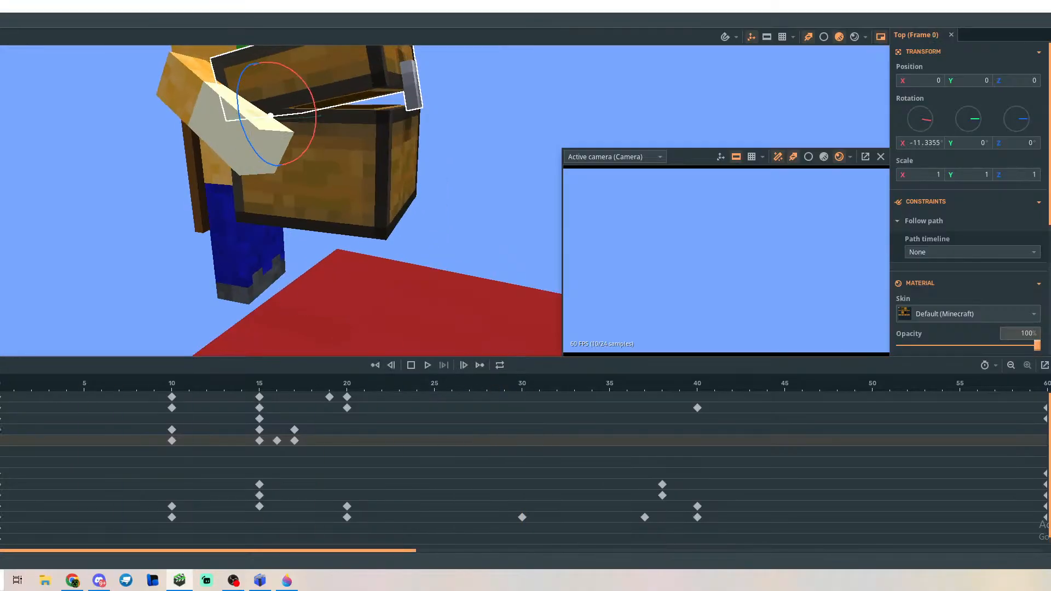
pyautogui.press('space')
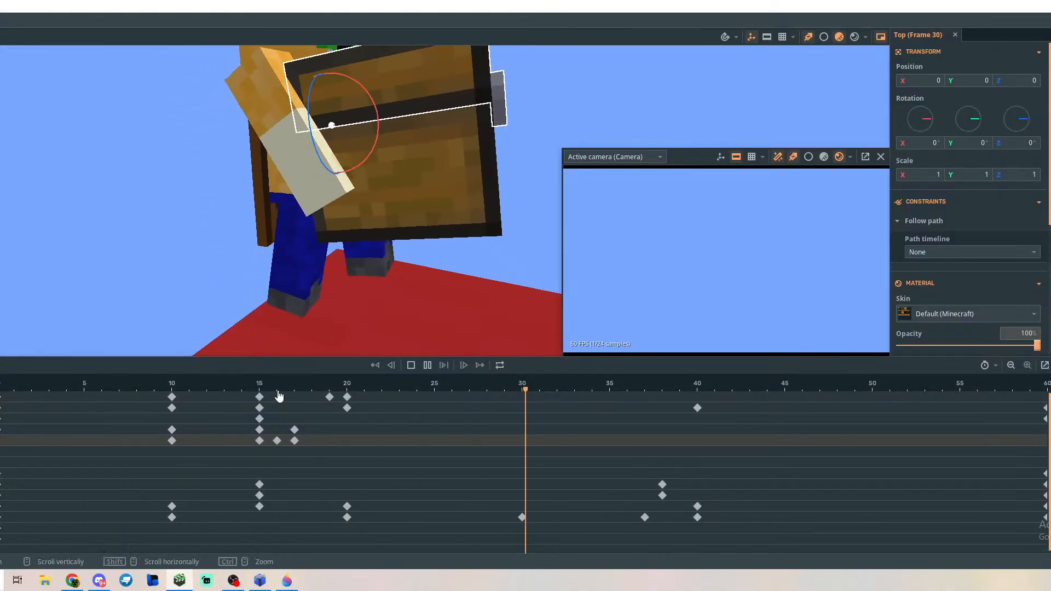
pyautogui.press('space')
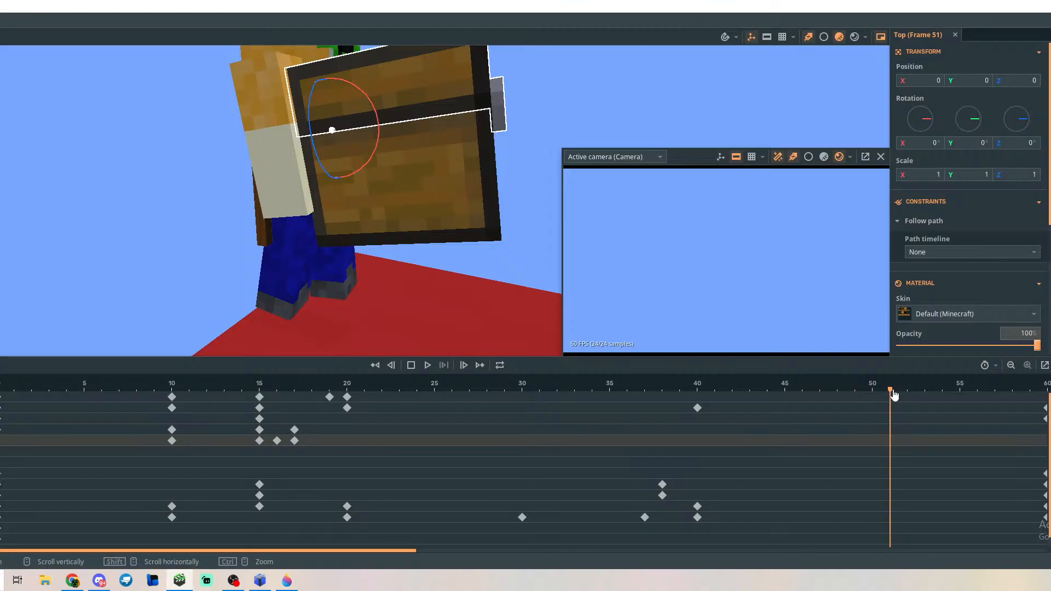
pyautogui.moveTo(893, 392); pyautogui.dragTo(82, 408)
pyautogui.moveTo(1, 395); pyautogui.dragTo(641, 392)
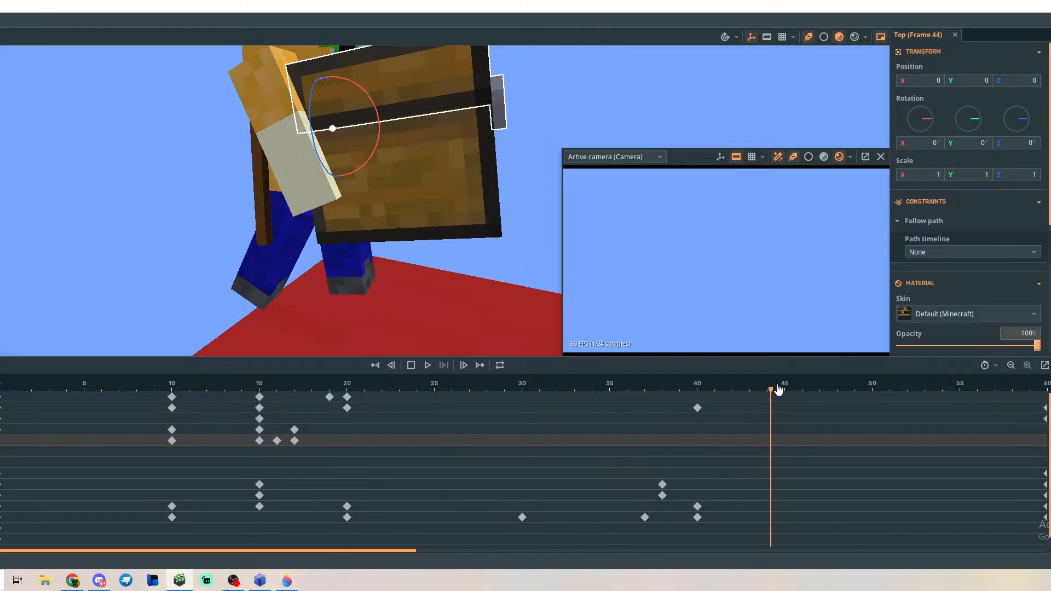
pyautogui.moveTo(779, 390); pyautogui.dragTo(755, 394)
# Delete all of Steve's keyframes after frame 20, from frames 30 to 40 and at frame 60.
pyautogui.click(517, 532)
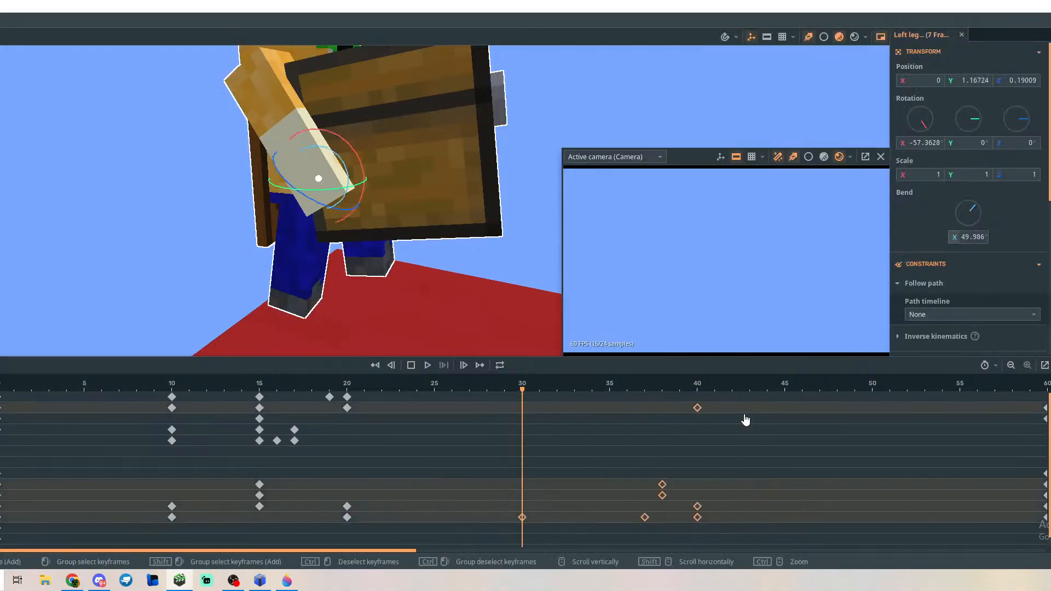
pyautogui.press('Delete')
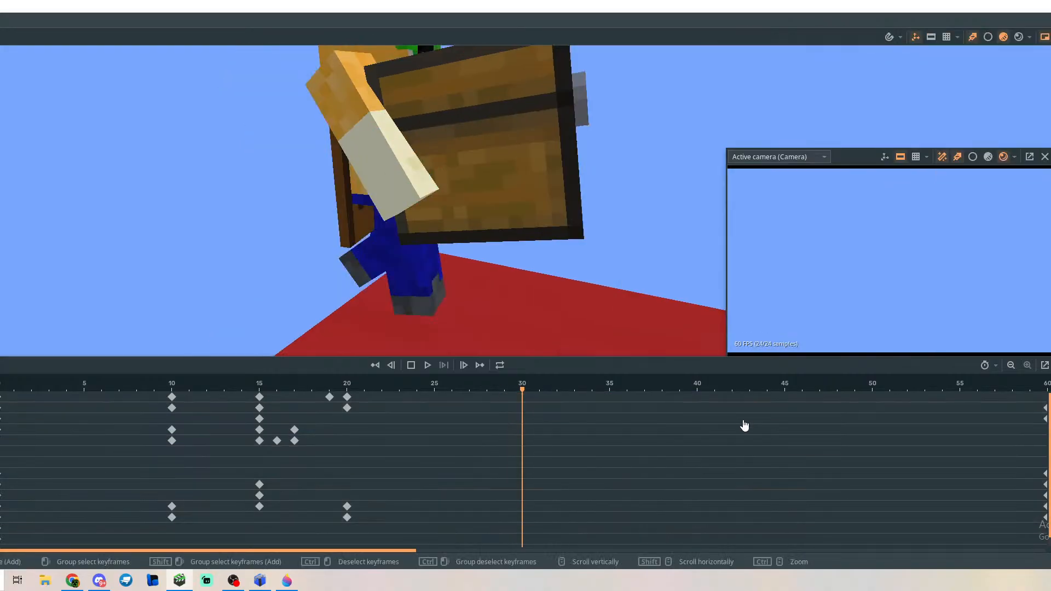
pyautogui.moveTo(520, 392); pyautogui.dragTo(3, 392)
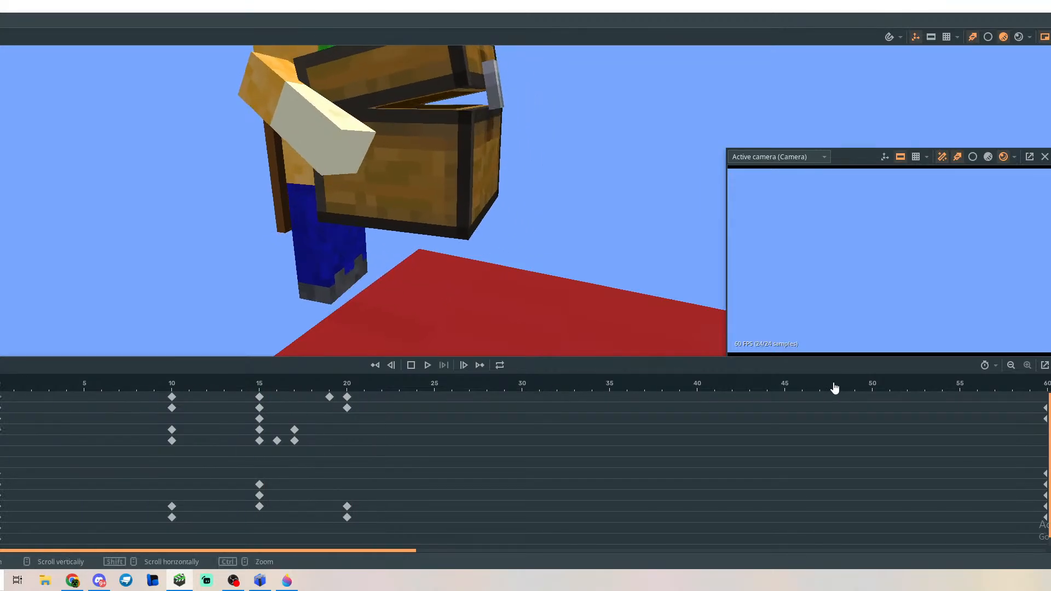
pyautogui.click(1012, 366)
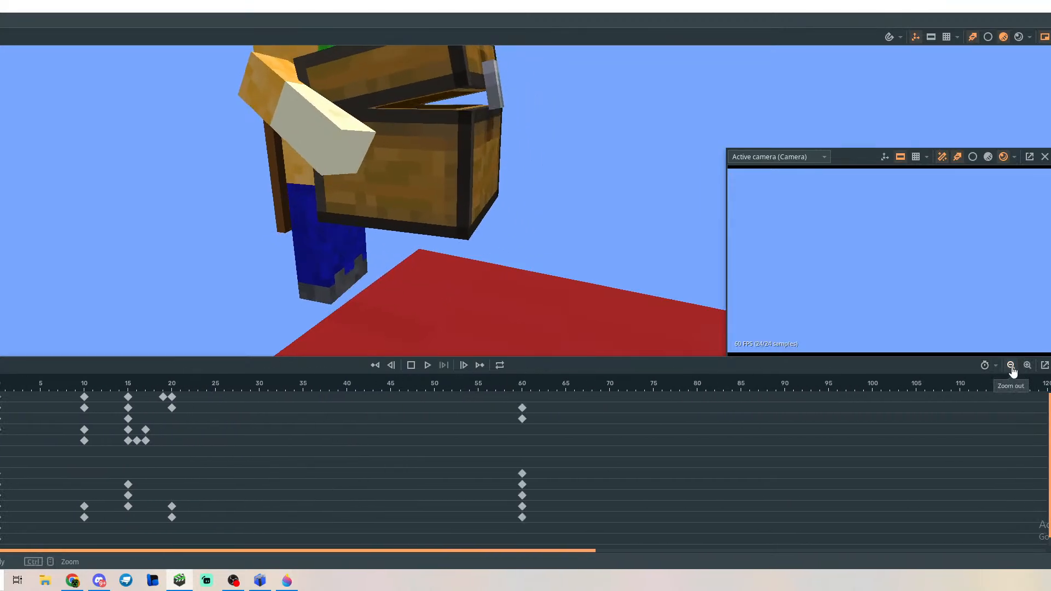
pyautogui.moveTo(546, 508); pyautogui.dragTo(447, 405)
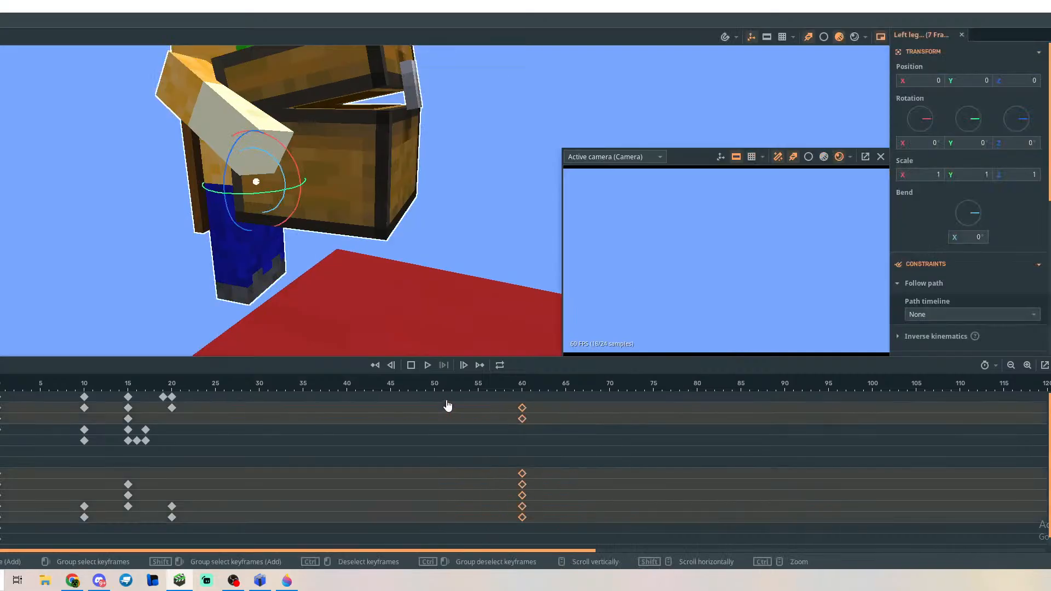
pyautogui.press('Delete')
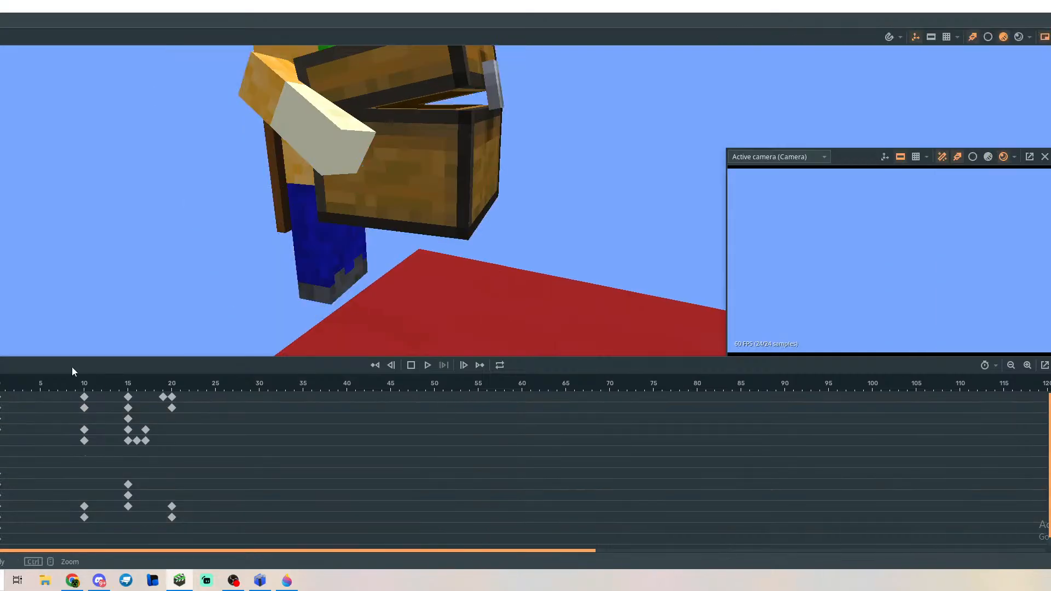
pyautogui.scroll(-3, 316, 191)
pyautogui.moveTo(315, 191); pyautogui.dragTo(302, 306, button='right')
pyautogui.press('s')
pyautogui.press('w')
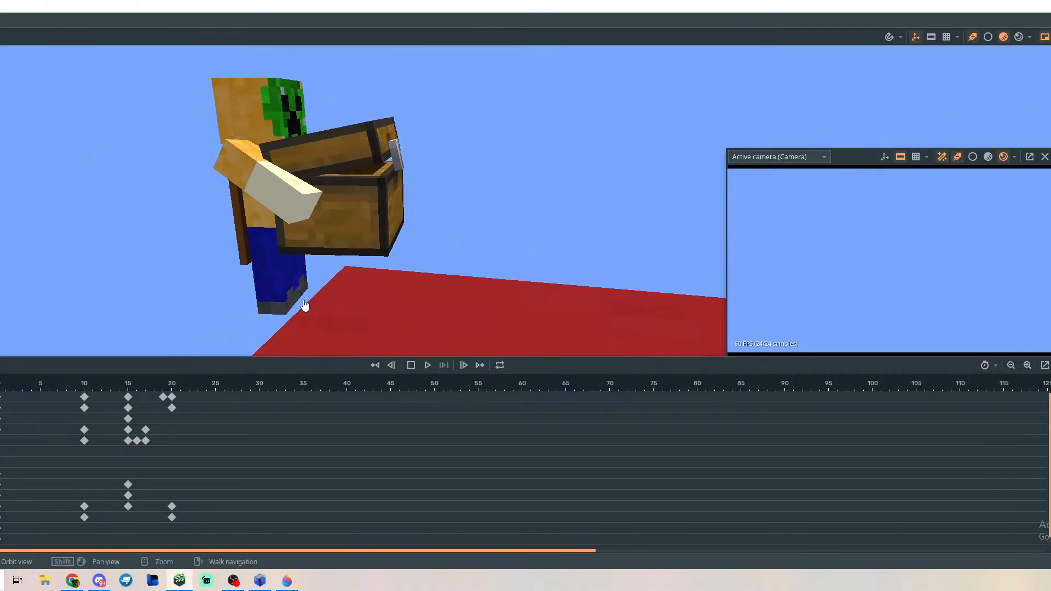
# Play the walk repeatedly from frame 0 to check the chest's tilt and the lid's bounce.
pyautogui.press('space')
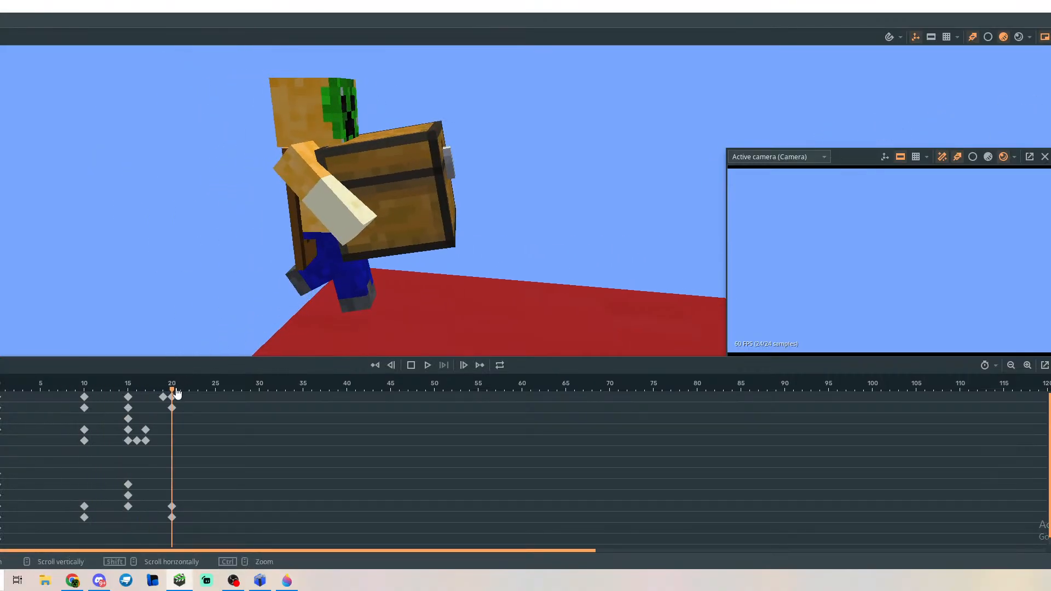
pyautogui.moveTo(176, 390); pyautogui.dragTo(1, 390)
pyautogui.press('space')
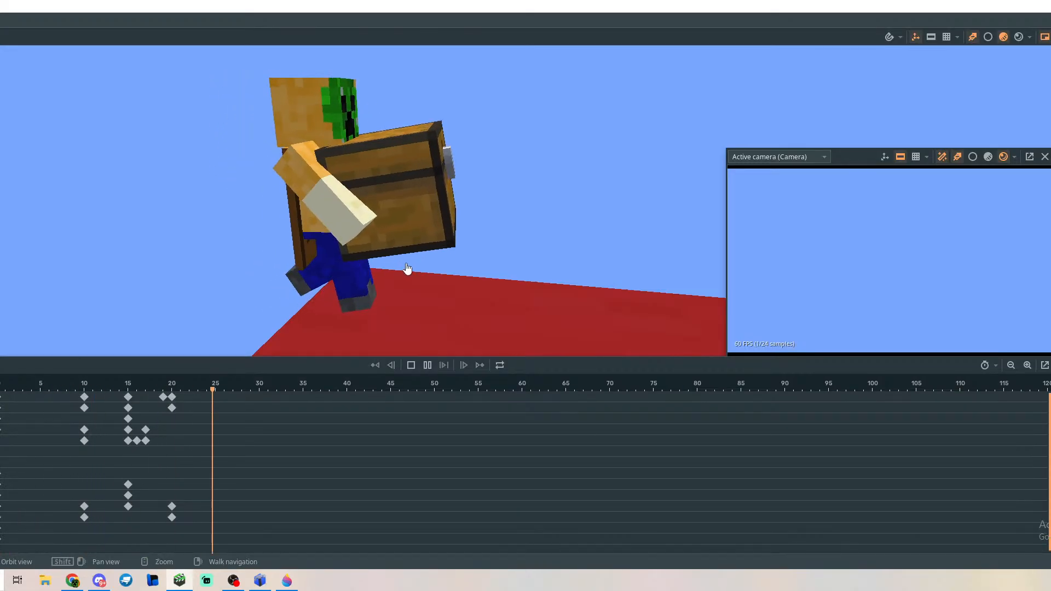
pyautogui.press('space')
pyautogui.moveTo(271, 395); pyautogui.dragTo(2, 393)
pyautogui.press('space')
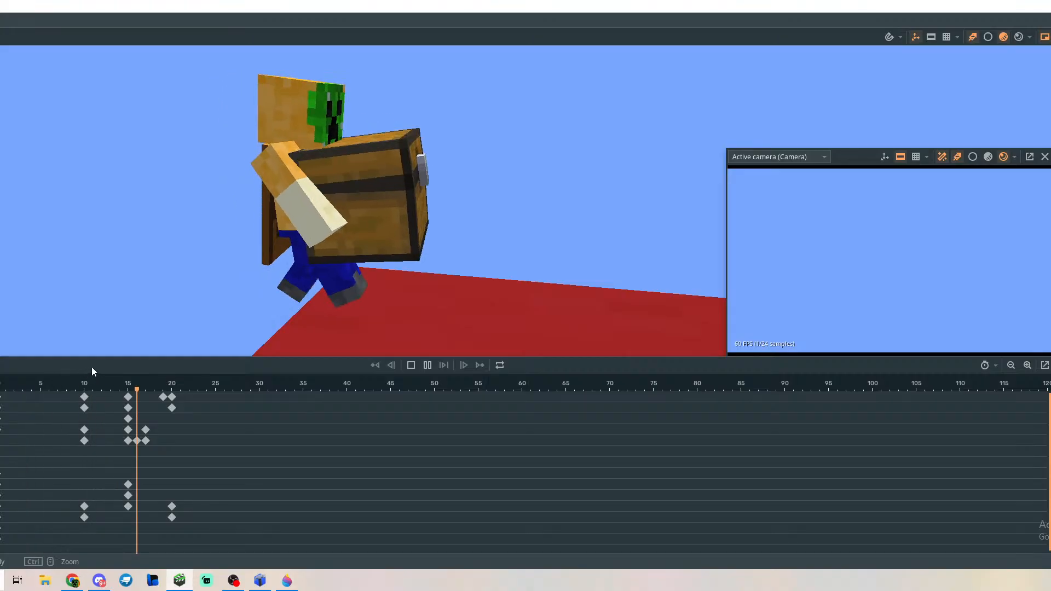
pyautogui.press('space')
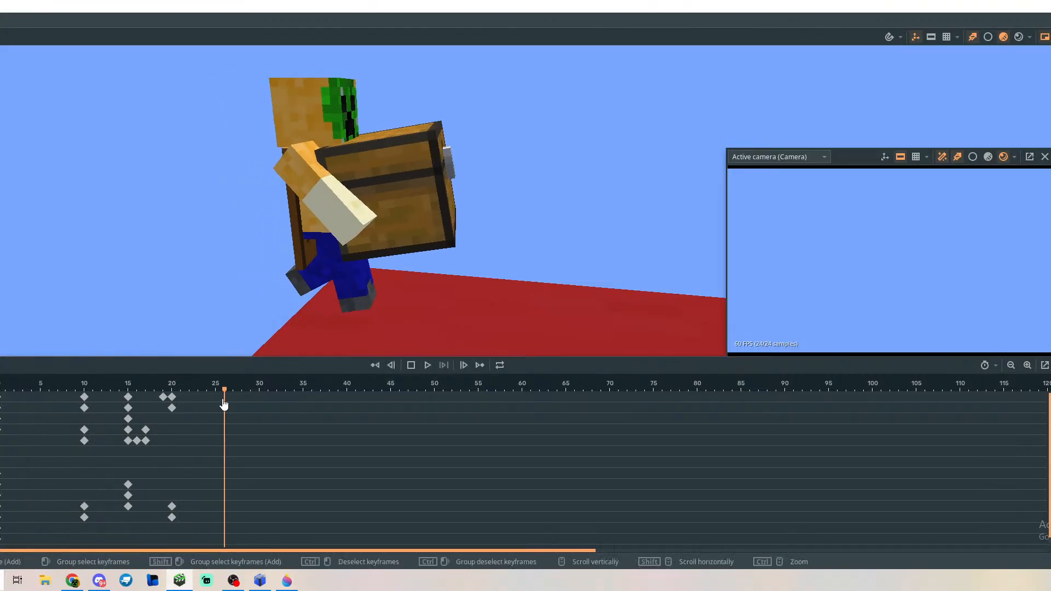
# Delete the chest's Top part keyframes at frames 17 and 16.
pyautogui.moveTo(227, 395); pyautogui.dragTo(151, 450)
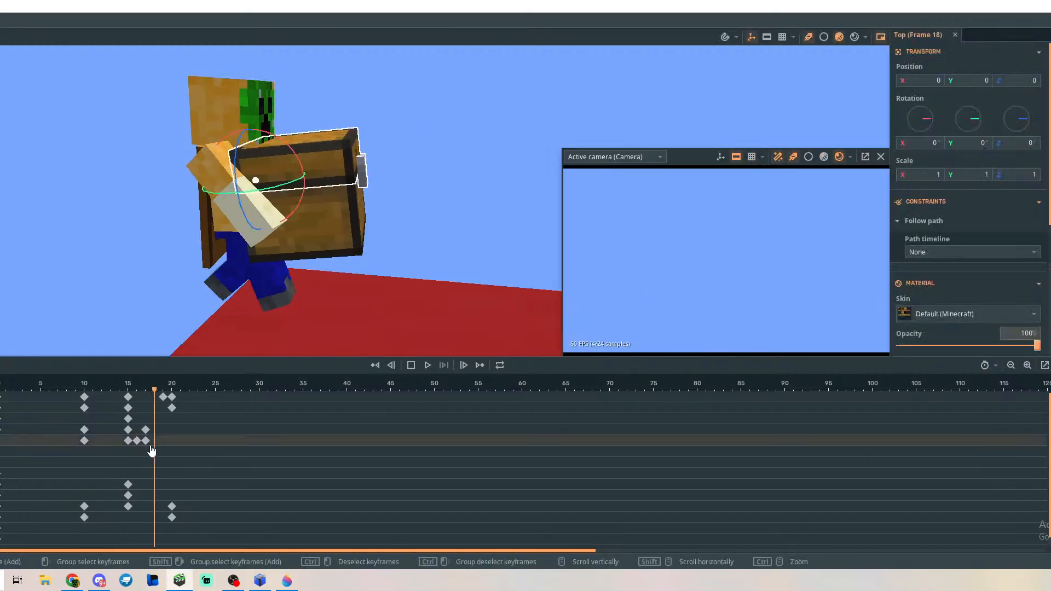
pyautogui.click(145, 443)
pyautogui.press('Delete')
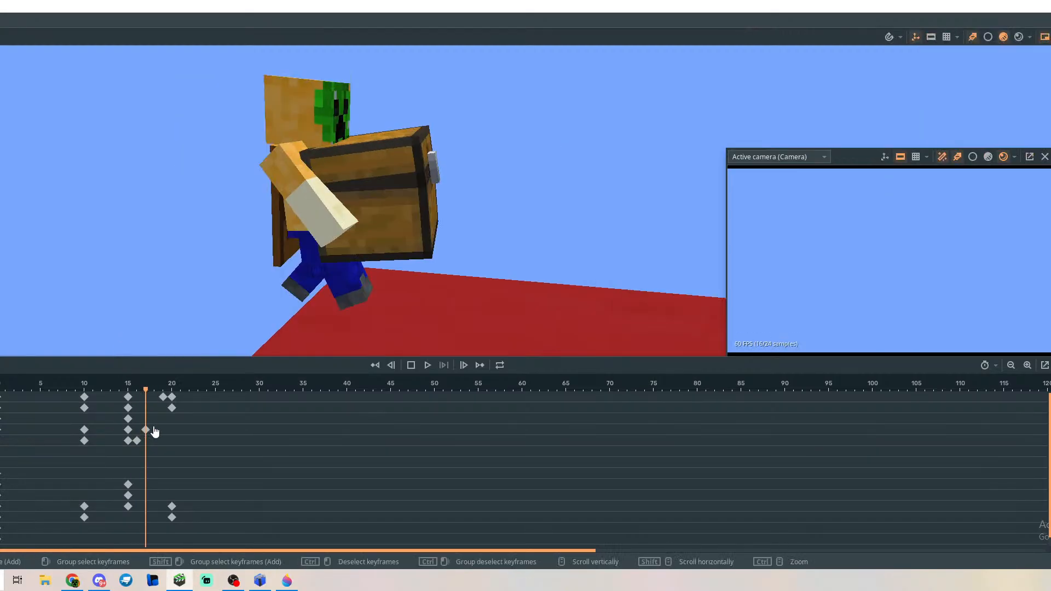
pyautogui.click(136, 442)
pyautogui.press('Delete')
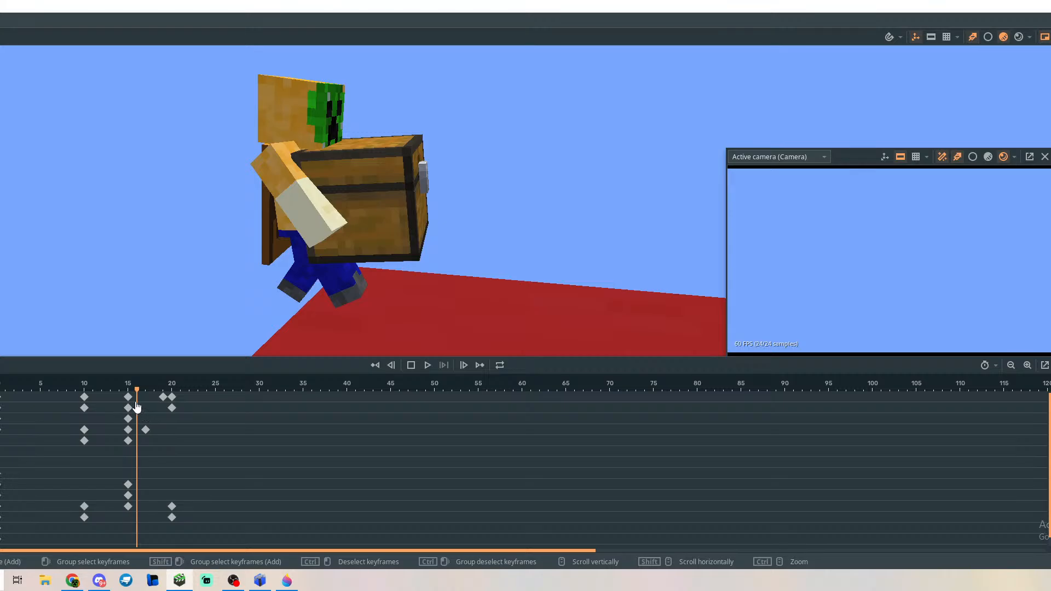
# Replay the walk from its early frames, and examine the chest from behind Steve at frame 20.
pyautogui.moveTo(136, 398); pyautogui.dragTo(26, 410)
pyautogui.press('space')
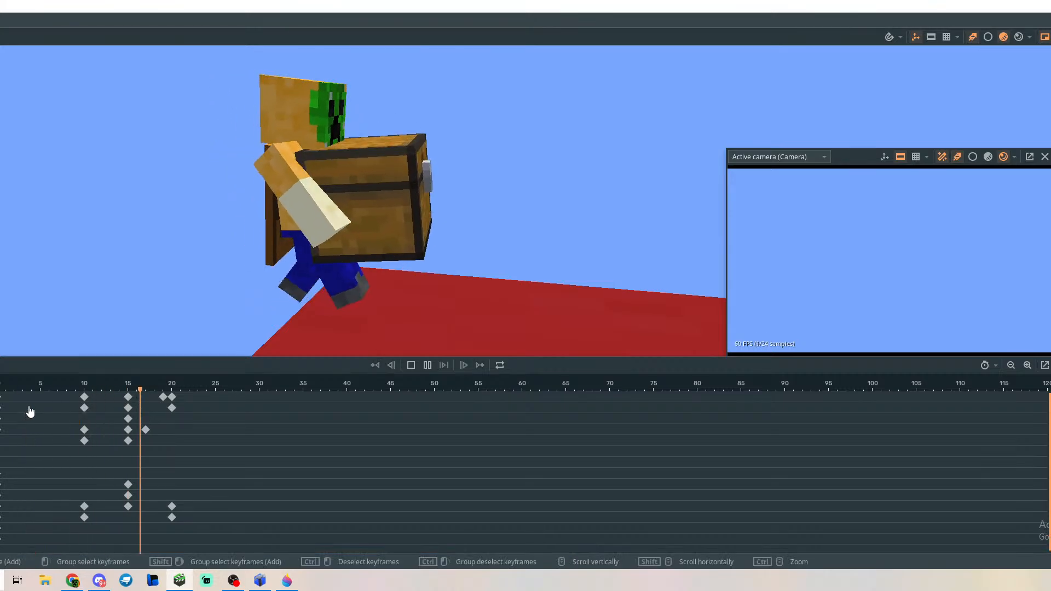
pyautogui.moveTo(196, 391); pyautogui.dragTo(172, 395)
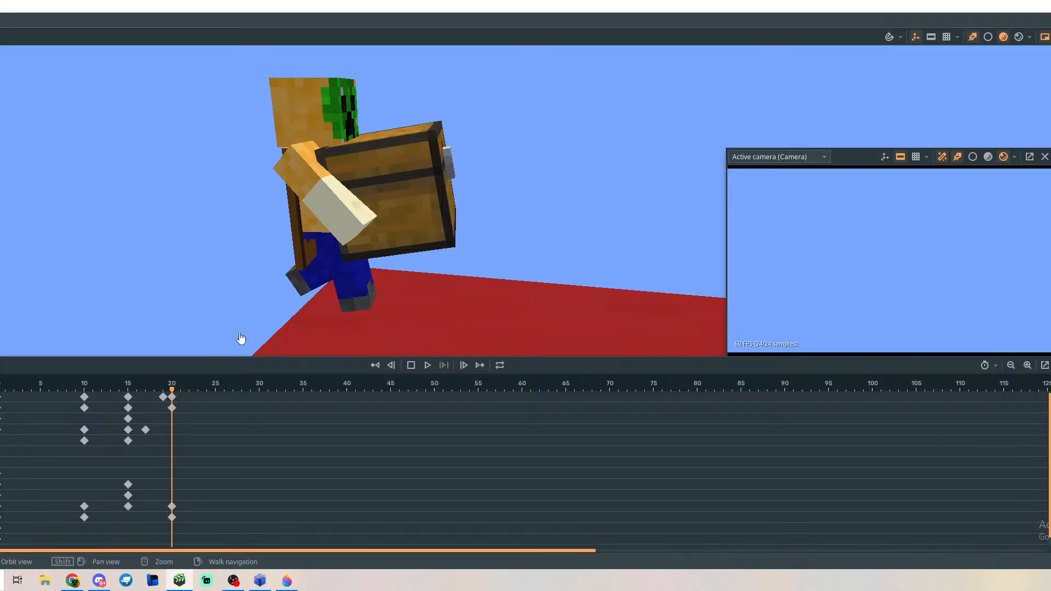
pyautogui.moveTo(174, 390)
pyautogui.mouseDown()
pyautogui.moveTo(70, 389)
pyautogui.moveTo(204, 407)
pyautogui.moveTo(71, 405)
pyautogui.moveTo(171, 407)
pyautogui.mouseUp()
pyautogui.moveTo(244, 260); pyautogui.dragTo(303, 283, button='right')
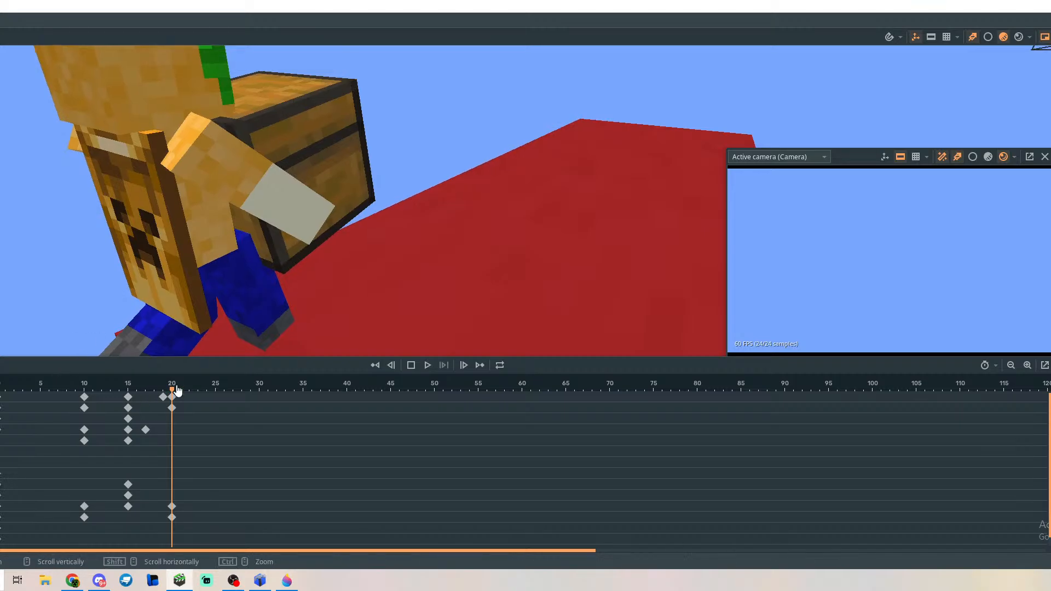
# Key the chest's Bottom part at frame 5 with a copy of its frame 0 pose, at 0° rotation.
pyautogui.moveTo(173, 393); pyautogui.dragTo(42, 395)
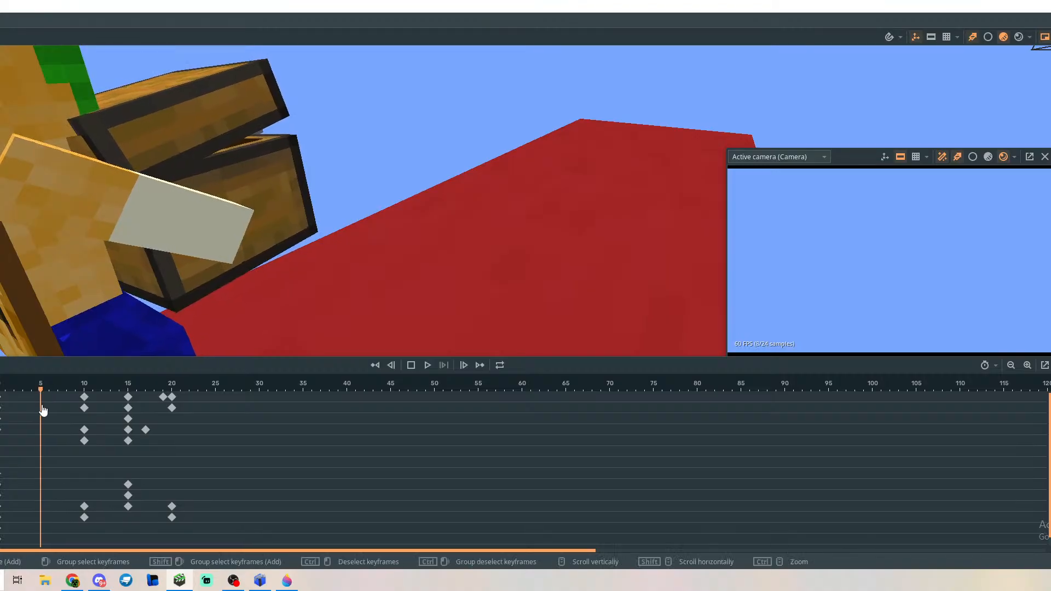
pyautogui.click(40, 444)
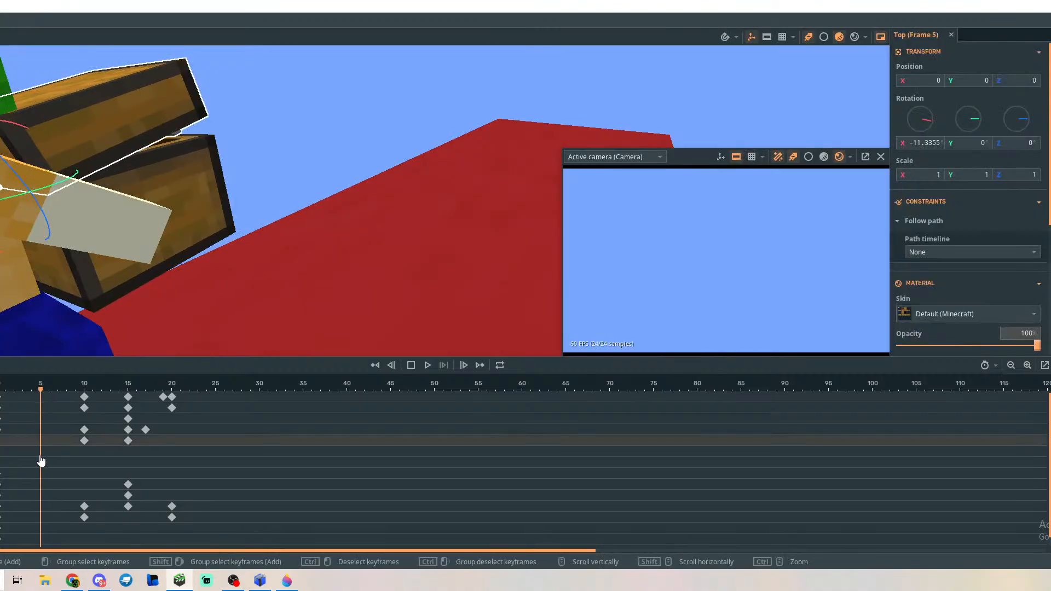
pyautogui.click(41, 430)
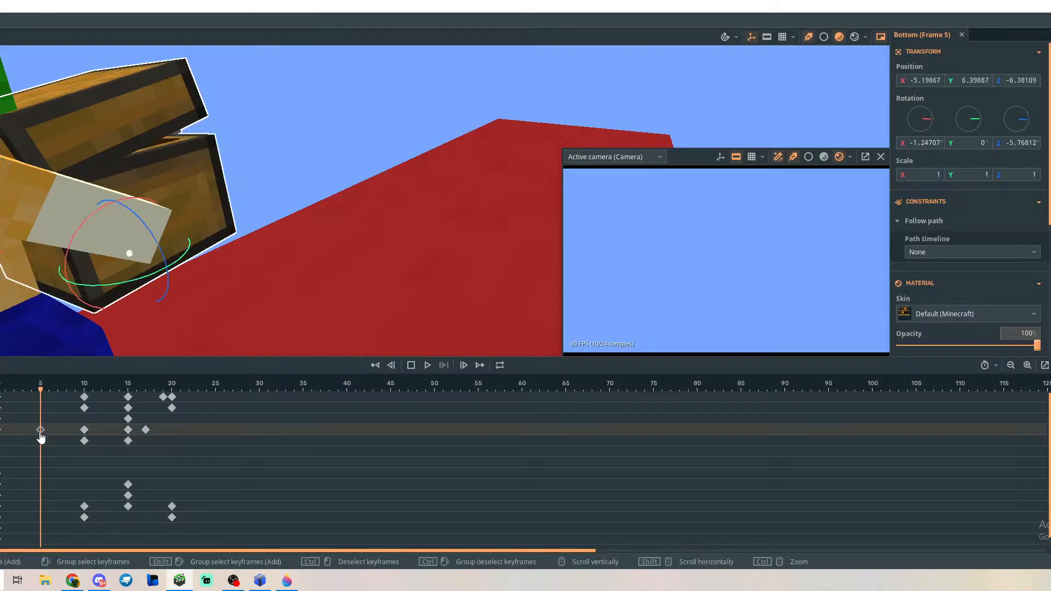
pyautogui.click(2, 432)
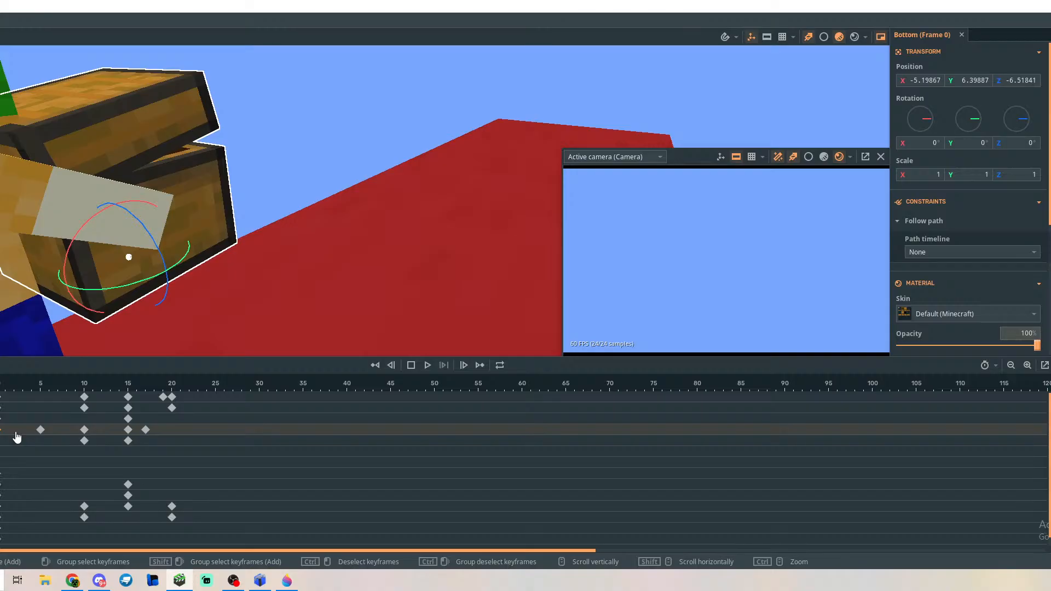
pyautogui.click(41, 393)
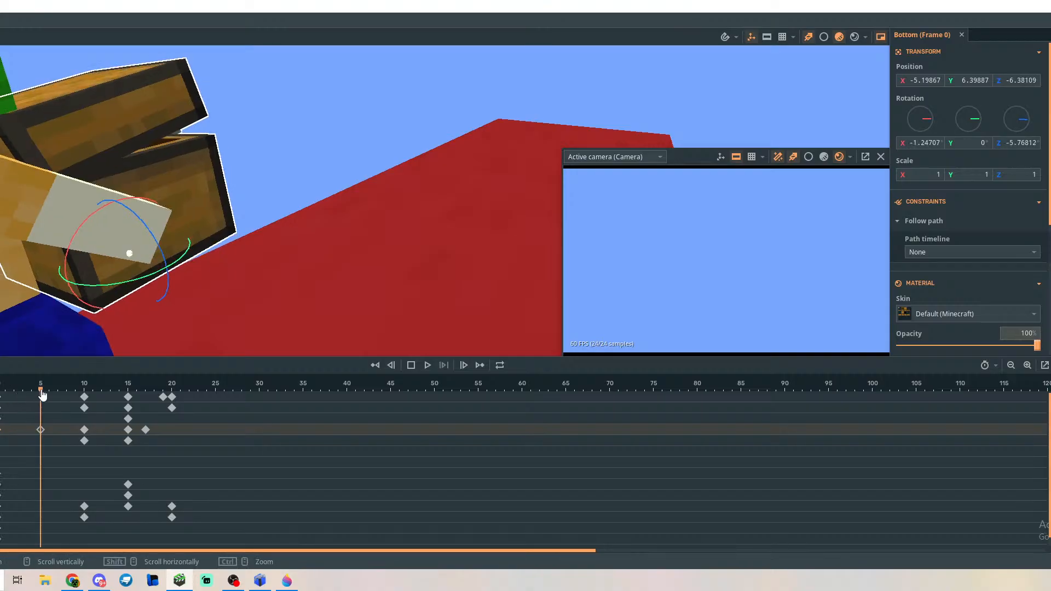
pyautogui.click(42, 431)
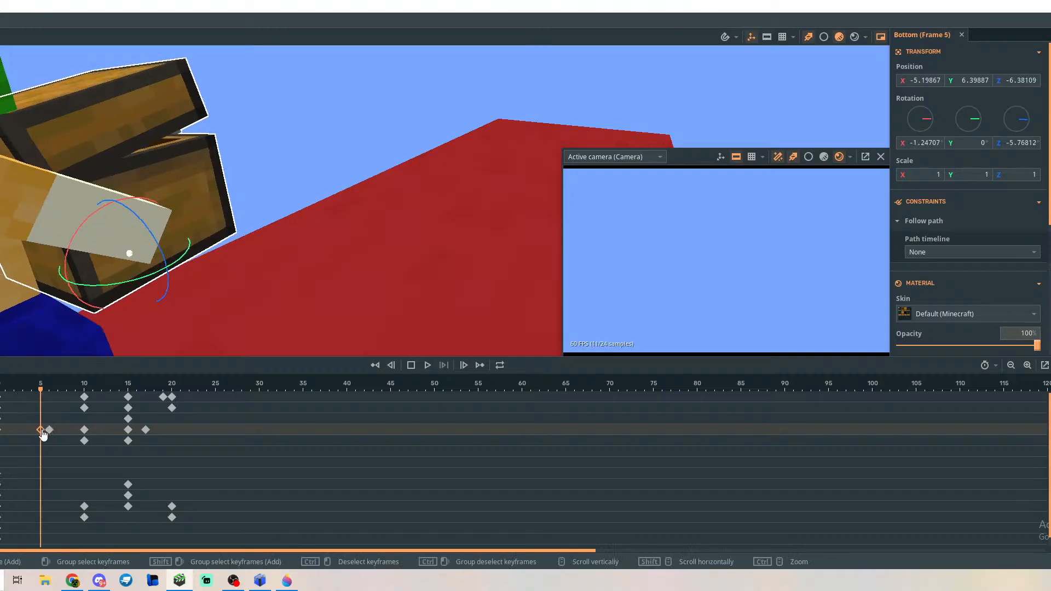
pyautogui.press('Delete')
pyautogui.moveTo(51, 431); pyautogui.dragTo(84, 398)
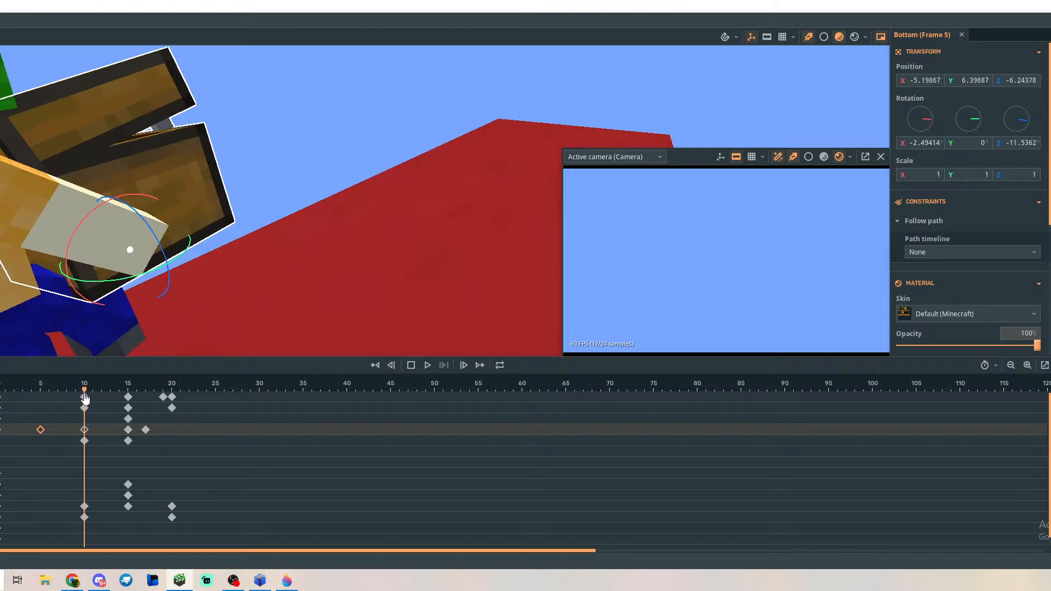
# Try to tilt the chest's Bottom part about -11.06° on Z at frame 5 and shift it to about X -7.79, Y 6.83.
pyautogui.moveTo(275, 232); pyautogui.dragTo(296, 204, button='middle')
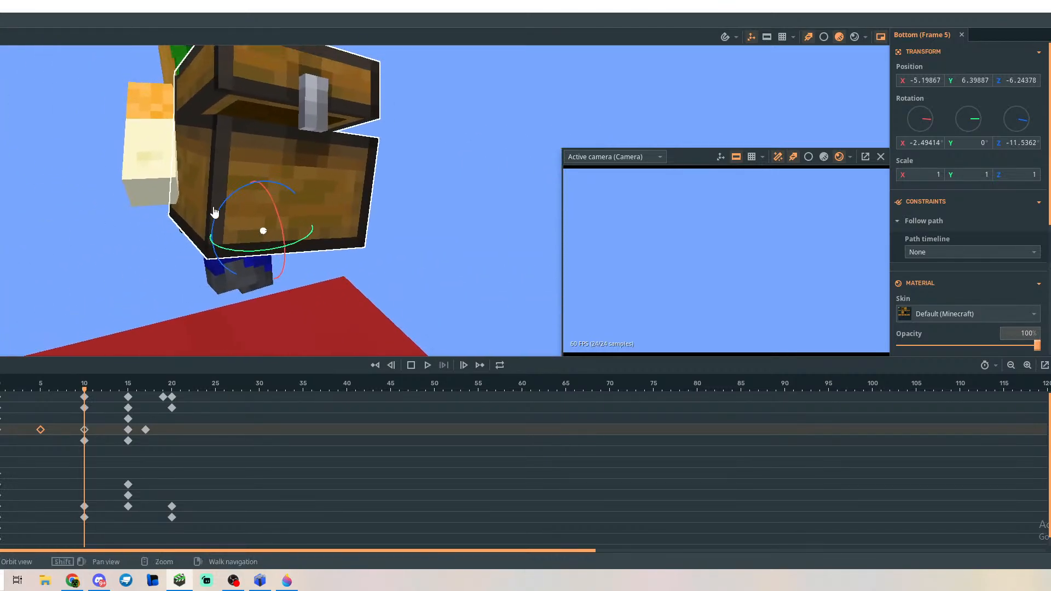
pyautogui.moveTo(220, 217); pyautogui.dragTo(227, 212)
pyautogui.moveTo(228, 212); pyautogui.dragTo(518, 248, button='right')
pyautogui.press('a')
pyautogui.press('a')
pyautogui.press('d')
pyautogui.press('w')
pyautogui.press('s')
pyautogui.press('d')
pyautogui.click(1, 189)
pyautogui.press('d')
pyautogui.press('a')
pyautogui.moveTo(399, 251); pyautogui.dragTo(453, 219)
pyautogui.moveTo(449, 180); pyautogui.dragTo(449, 176)
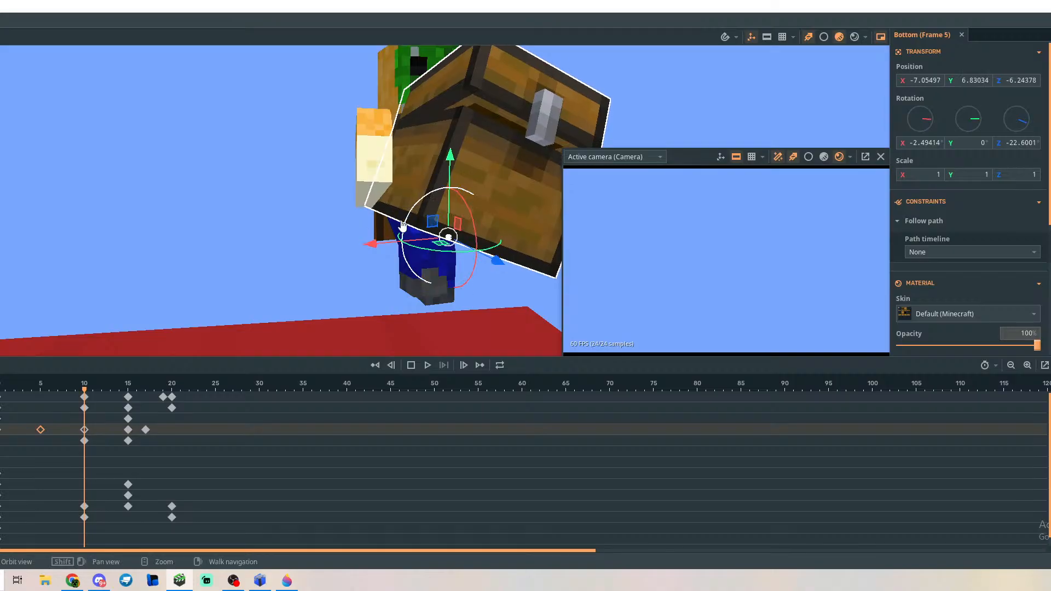
pyautogui.moveTo(384, 244); pyautogui.dragTo(377, 245)
# Examine the chest from the side and from the front while returning the playback to frame 0.
pyautogui.moveTo(378, 245); pyautogui.dragTo(509, 247, button='right')
pyautogui.press('a')
pyautogui.moveTo(271, 306); pyautogui.dragTo(284, 305, button='right')
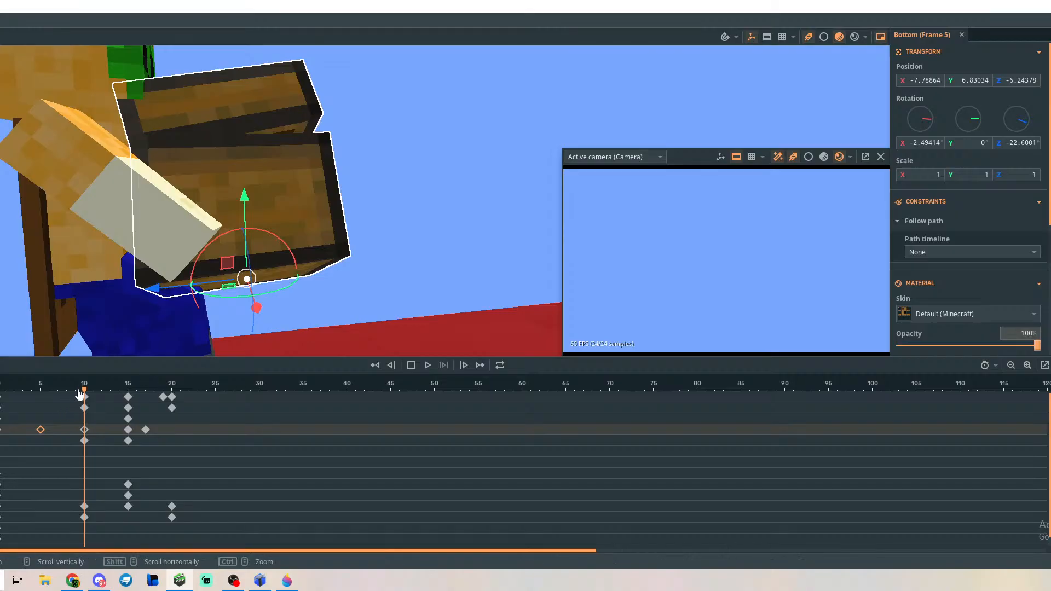
pyautogui.moveTo(85, 385); pyautogui.dragTo(0, 412)
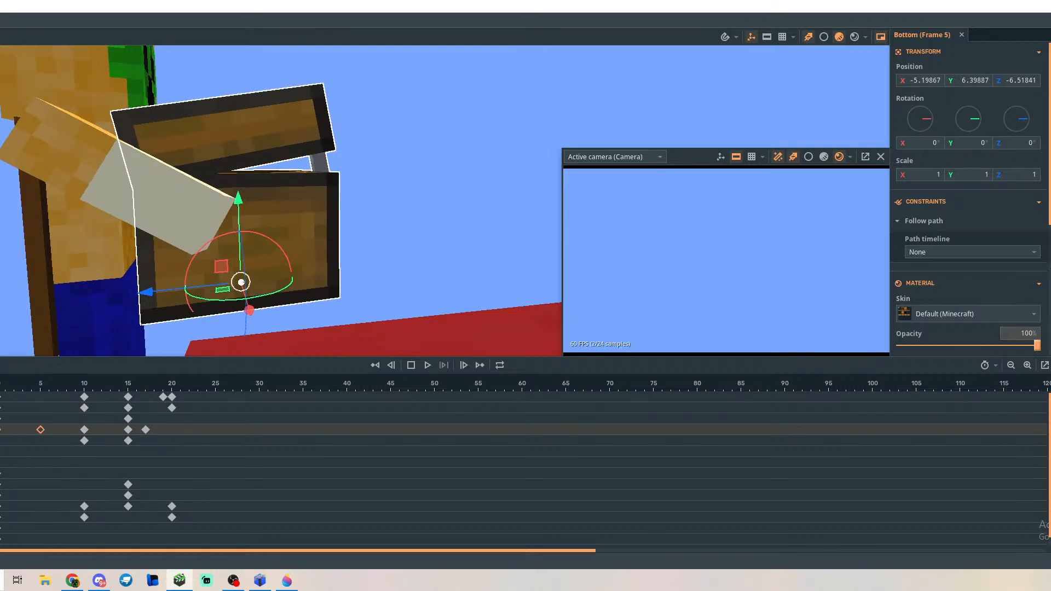
pyautogui.press('a')
pyautogui.moveTo(409, 261)
pyautogui.mouseDown(button='right')
pyautogui.moveTo(482, 263)
pyautogui.moveTo(400, 262)
pyautogui.mouseUp(button='right')
pyautogui.press('s')
pyautogui.press('d')
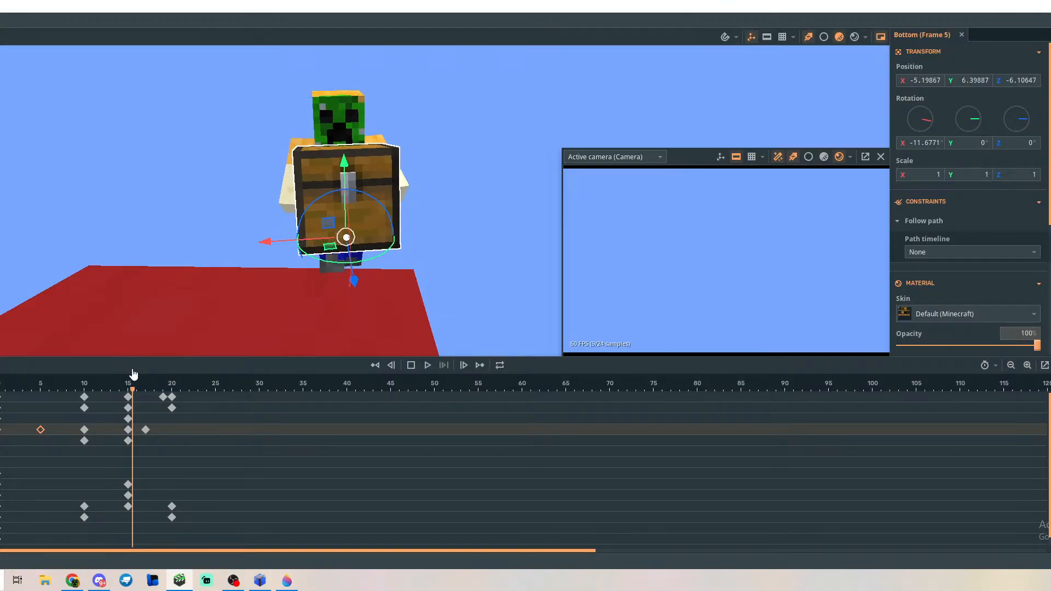
# Scrub between frames 0 and 15 to compare the Bottom part's pose at its frame 5 and frame 10 keyframes.
pyautogui.moveTo(36, 394); pyautogui.dragTo(94, 386)
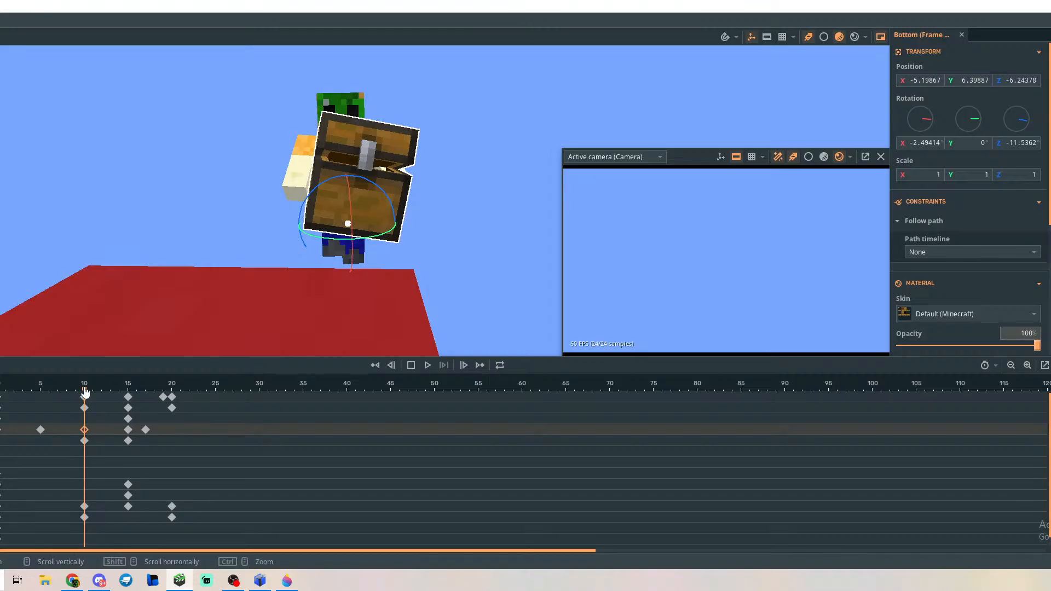
pyautogui.moveTo(85, 393); pyautogui.dragTo(41, 403)
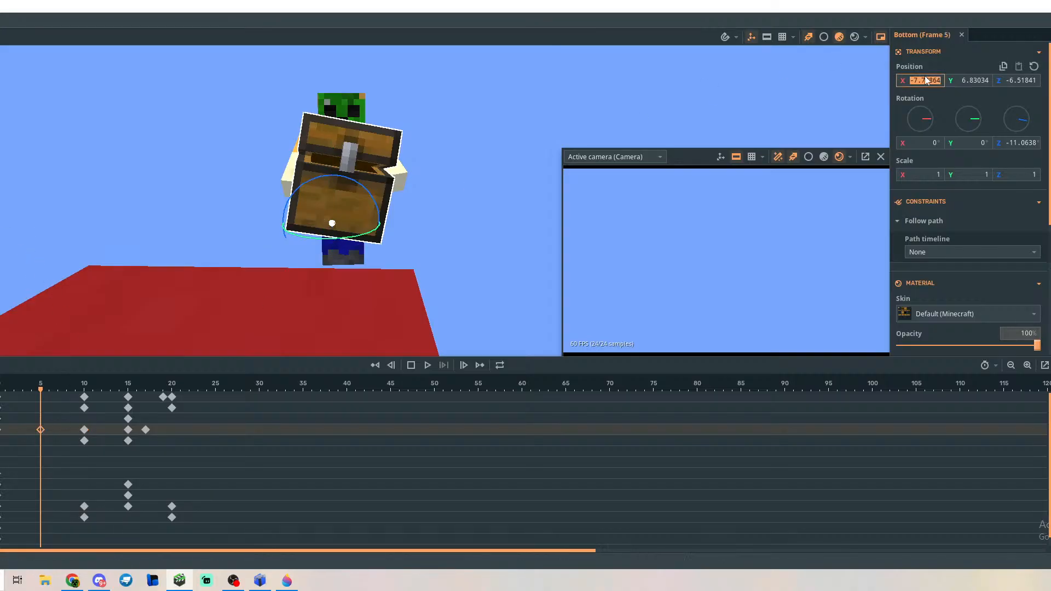
pyautogui.click(84, 430)
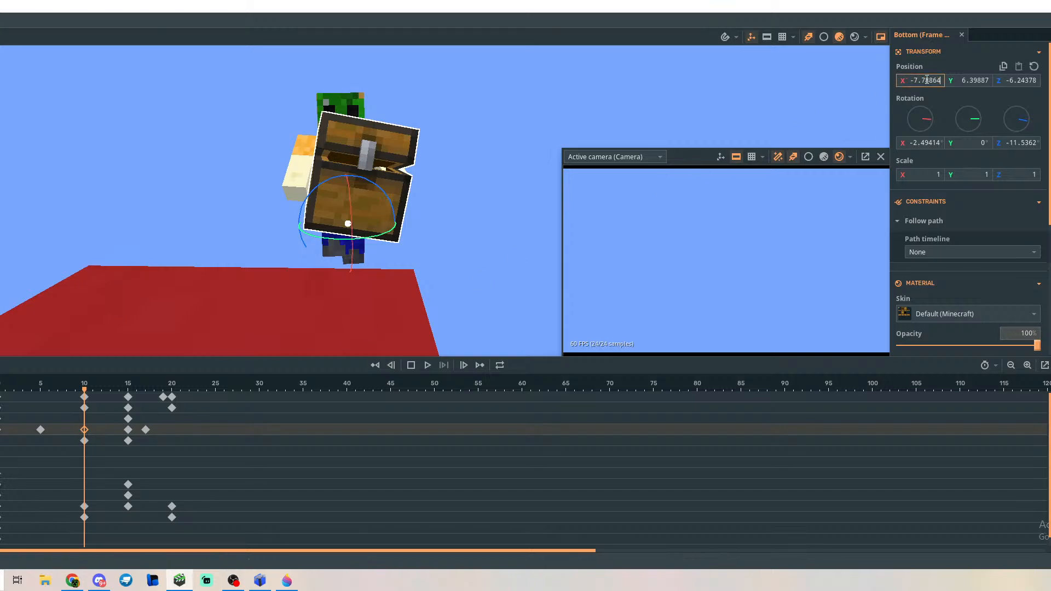
pyautogui.moveTo(84, 393); pyautogui.dragTo(2, 391)
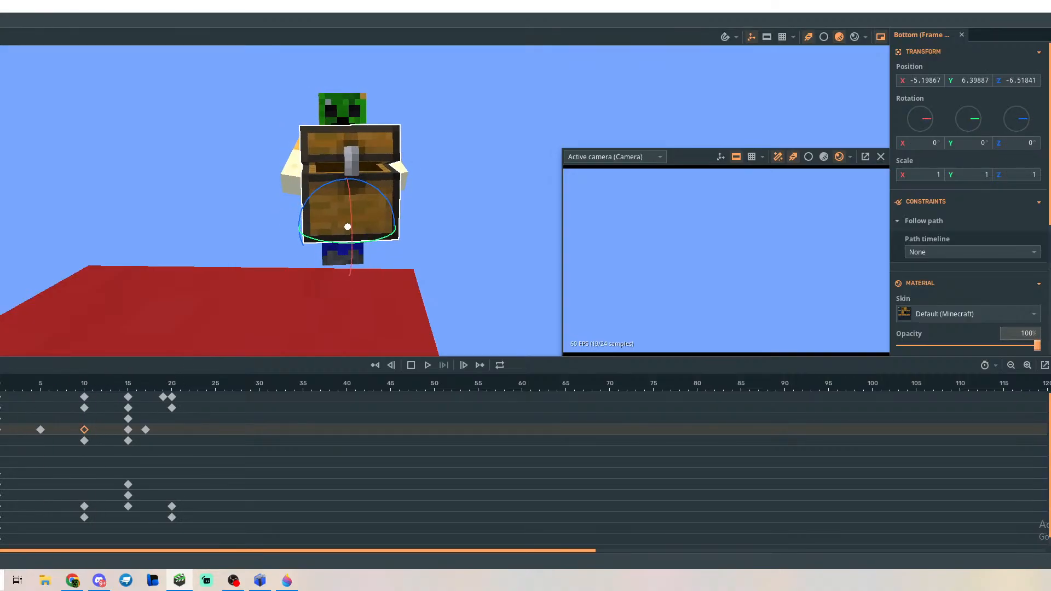
pyautogui.click(97, 329)
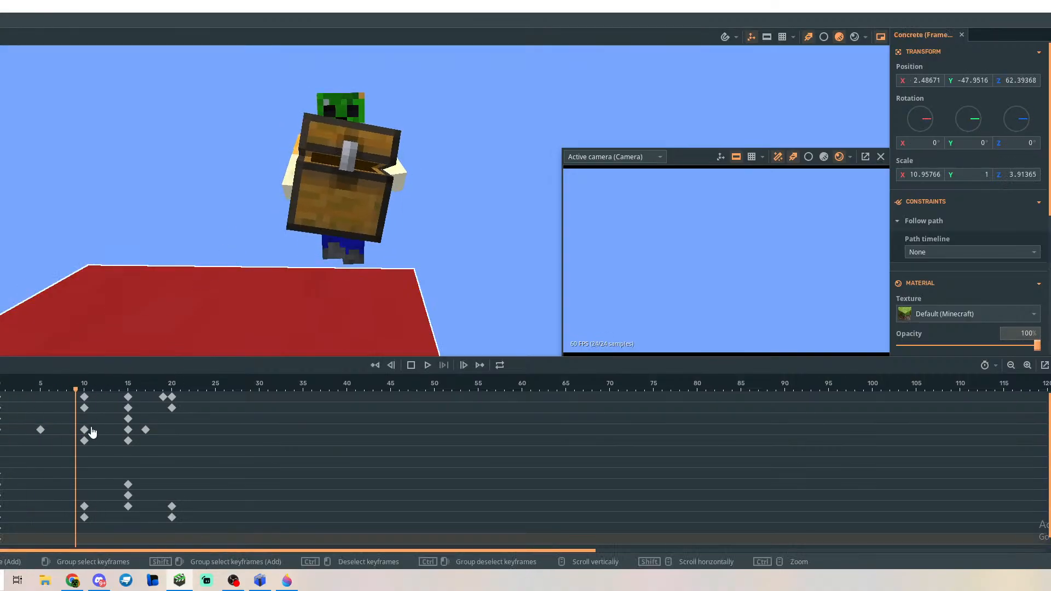
pyautogui.moveTo(82, 405); pyautogui.dragTo(36, 403)
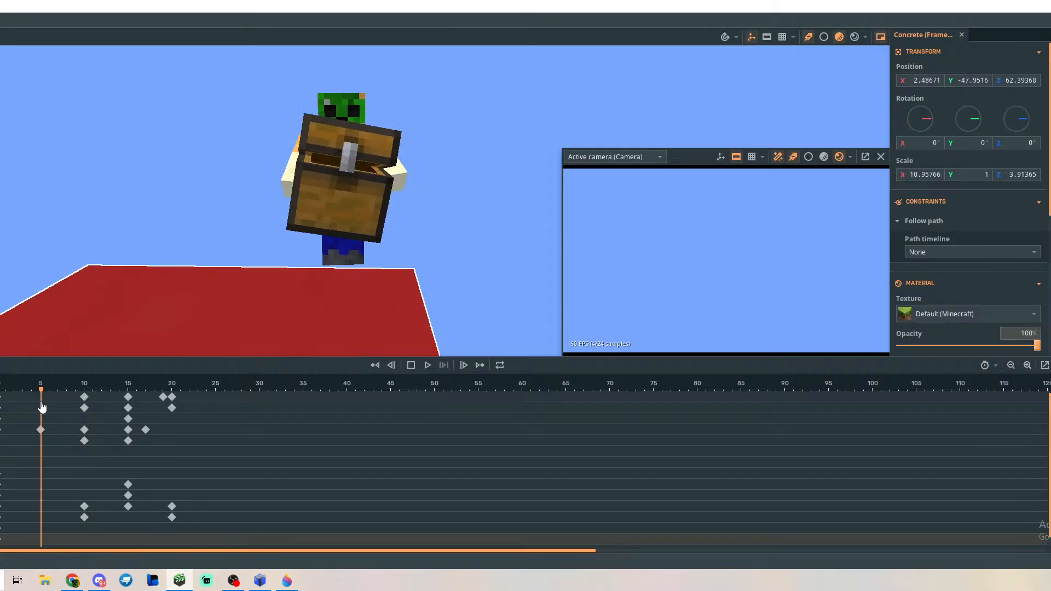
pyautogui.click(40, 429)
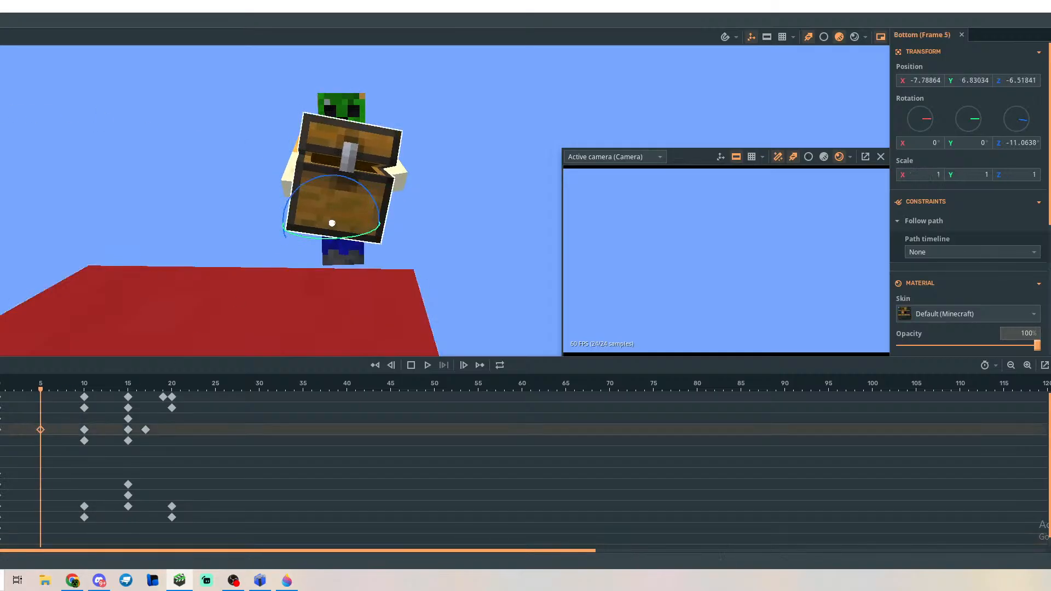
# Inspect the chest's lower edge and the supporting arm up close from behind Steve at frame 5.
pyautogui.moveTo(136, 179); pyautogui.dragTo(274, 183, button='right')
pyautogui.press('a')
pyautogui.press('w')
pyautogui.press('s')
pyautogui.press('w')
pyautogui.press('d')
pyautogui.press('s')
pyautogui.moveTo(41, 392)
pyautogui.mouseDown()
pyautogui.moveTo(2, 402)
pyautogui.moveTo(42, 402)
pyautogui.mouseUp()
pyautogui.moveTo(21, 351); pyautogui.dragTo(105, 342, button='right')
pyautogui.press('a')
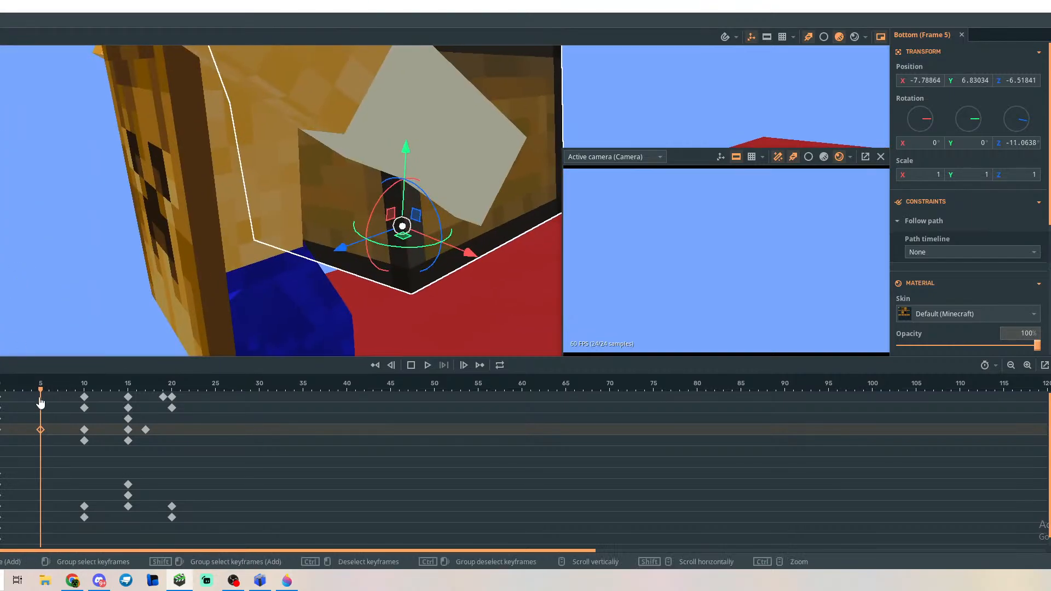
# Undo the move and tilt of the Bottom part's frame 5 keyframe.
pyautogui.moveTo(38, 392); pyautogui.dragTo(41, 429)
pyautogui.hotkey('ctrl', 'z')
pyautogui.hotkey('ctrl', 'z')
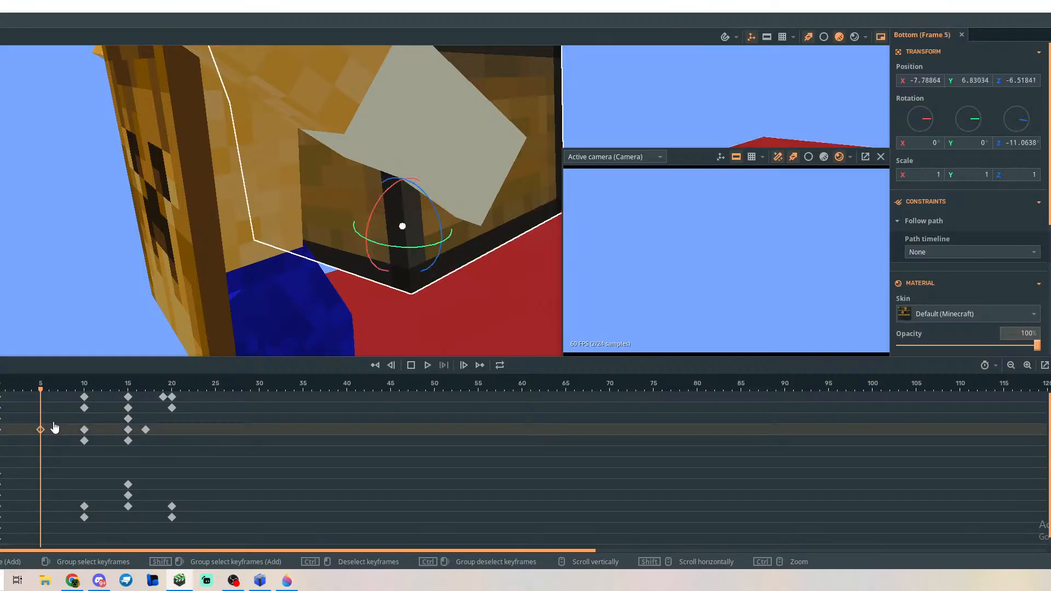
pyautogui.hotkey('ctrl', 'z')
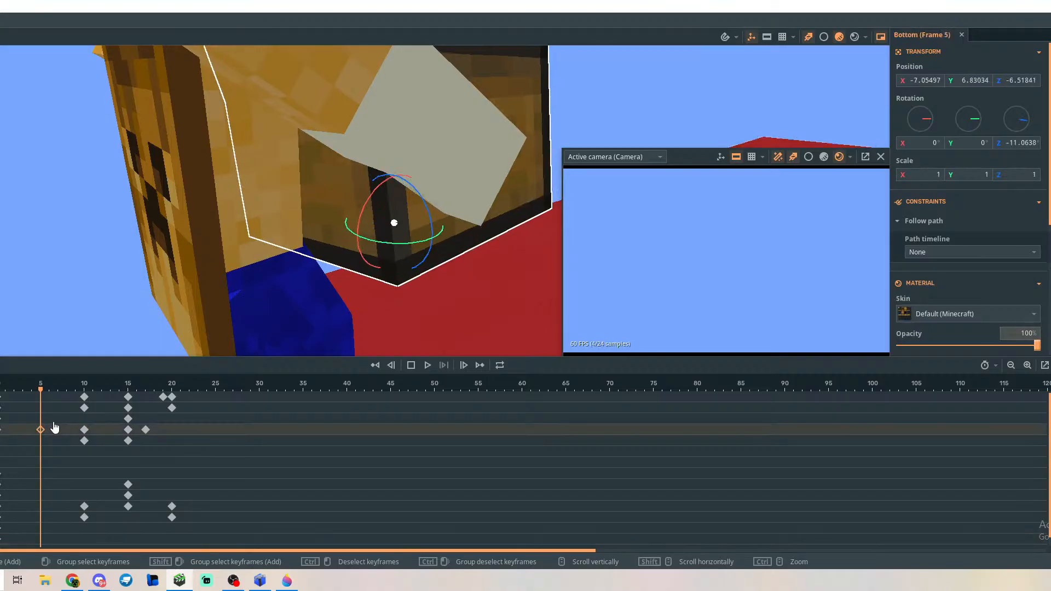
pyautogui.hotkey('ctrl', 'z')
pyautogui.hotkey('ctrl', 'z')
pyautogui.hotkey('ctrl', 'z')
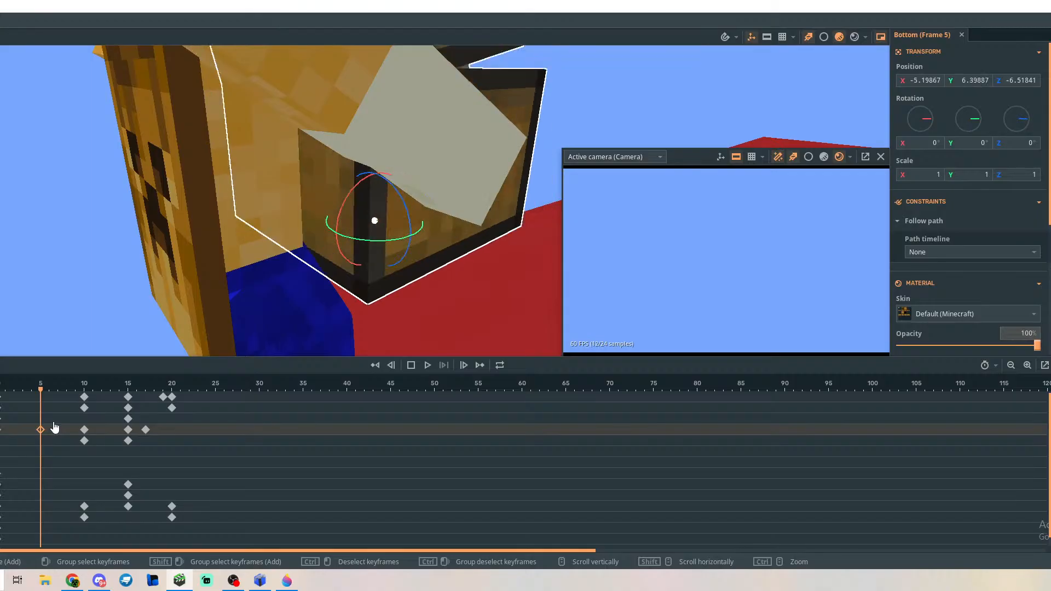
# Tilt the Bottom part's frame 10 keyframe to a Z rotation of -16.5302° and raise it to a Y position of 7.77448.
pyautogui.moveTo(42, 390); pyautogui.dragTo(85, 396)
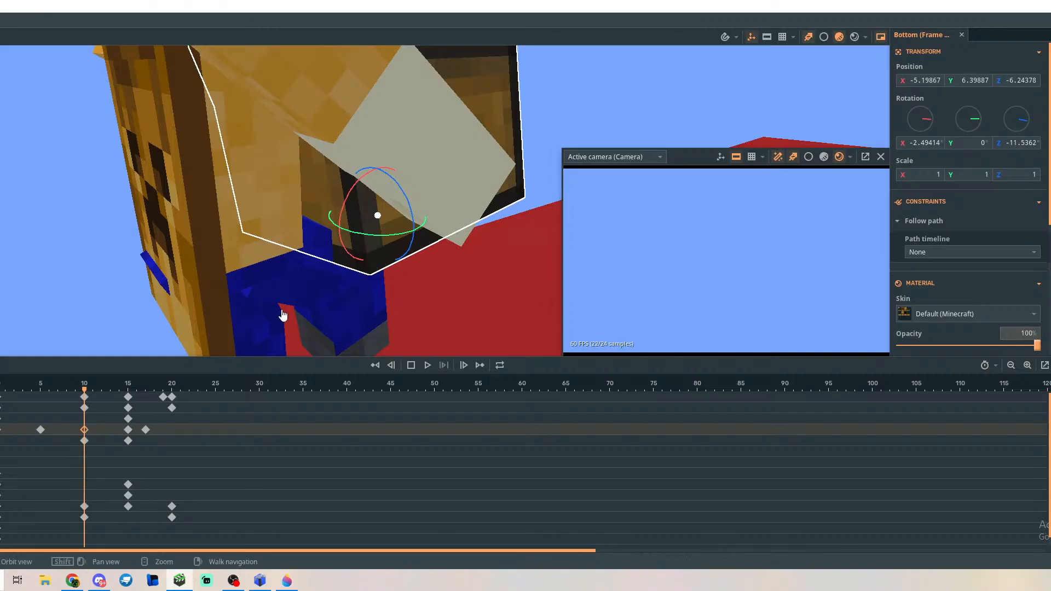
pyautogui.moveTo(405, 211); pyautogui.dragTo(410, 204)
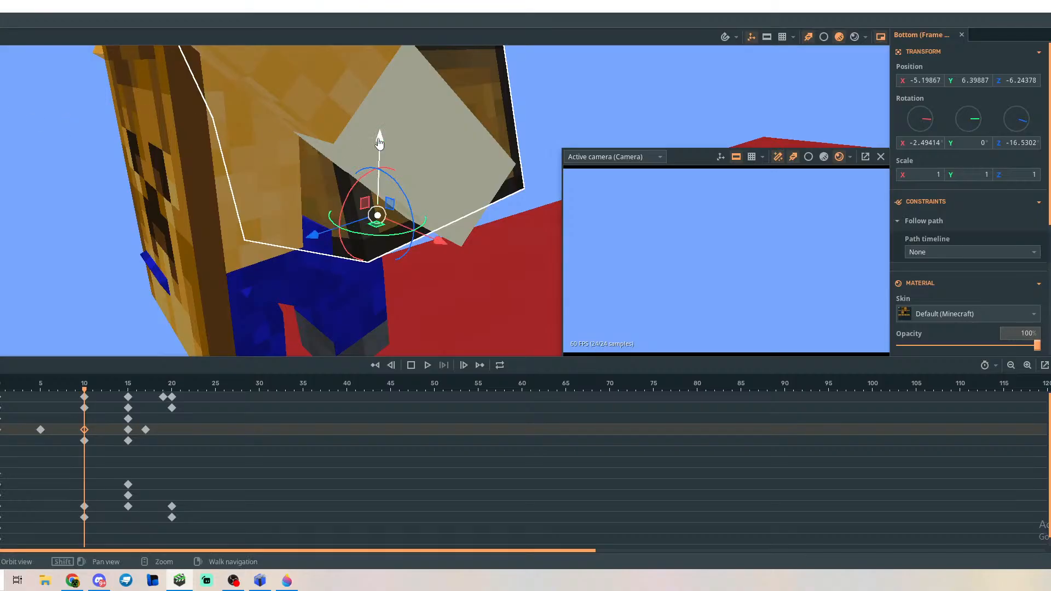
pyautogui.moveTo(379, 143); pyautogui.dragTo(391, 125)
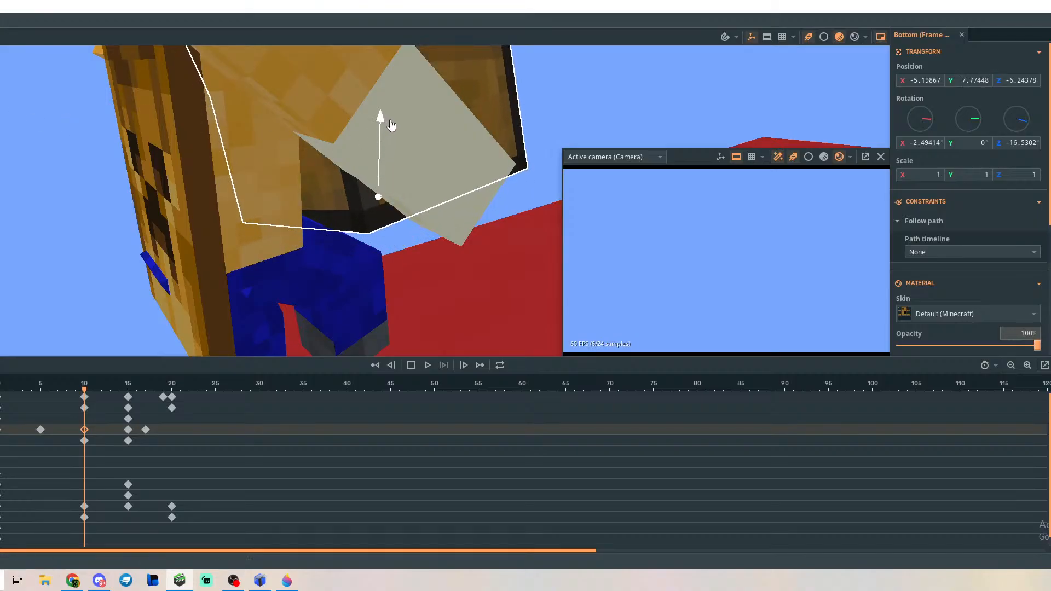
pyautogui.press('s')
pyautogui.moveTo(392, 125)
pyautogui.mouseDown(button='right')
pyautogui.moveTo(432, 132)
pyautogui.moveTo(381, 128)
pyautogui.mouseUp(button='right')
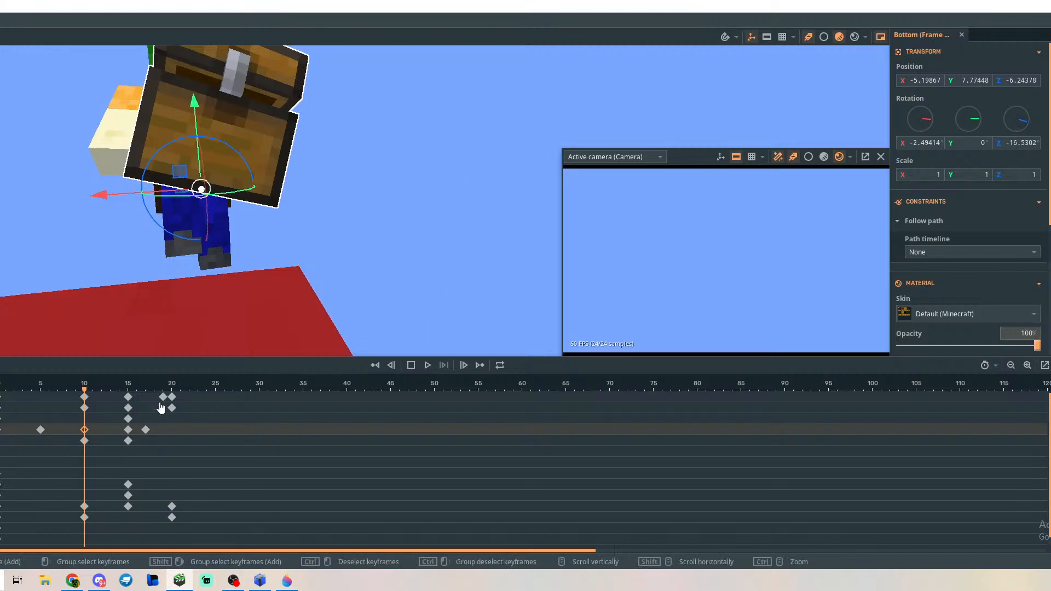
pyautogui.moveTo(86, 394); pyautogui.dragTo(18, 390)
pyautogui.moveTo(121, 377); pyautogui.dragTo(41, 405)
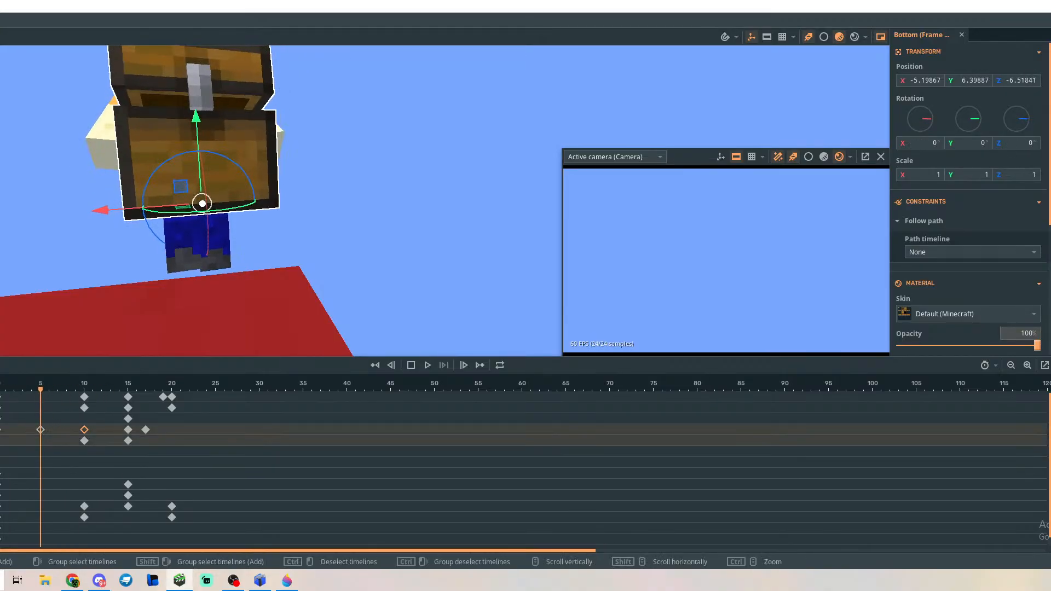
pyautogui.click(57, 440)
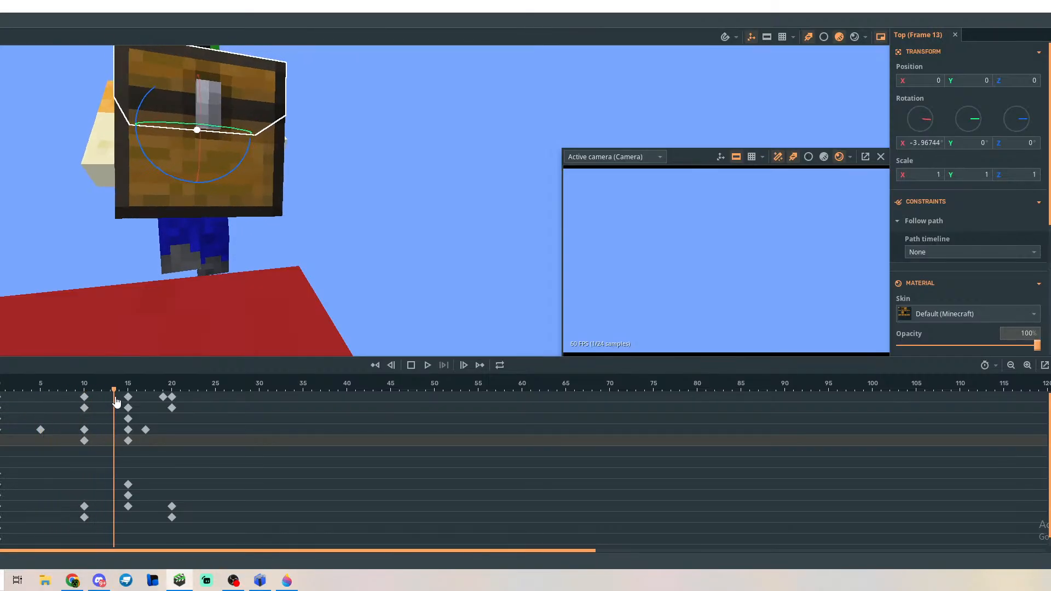
pyautogui.moveTo(117, 401); pyautogui.dragTo(103, 433)
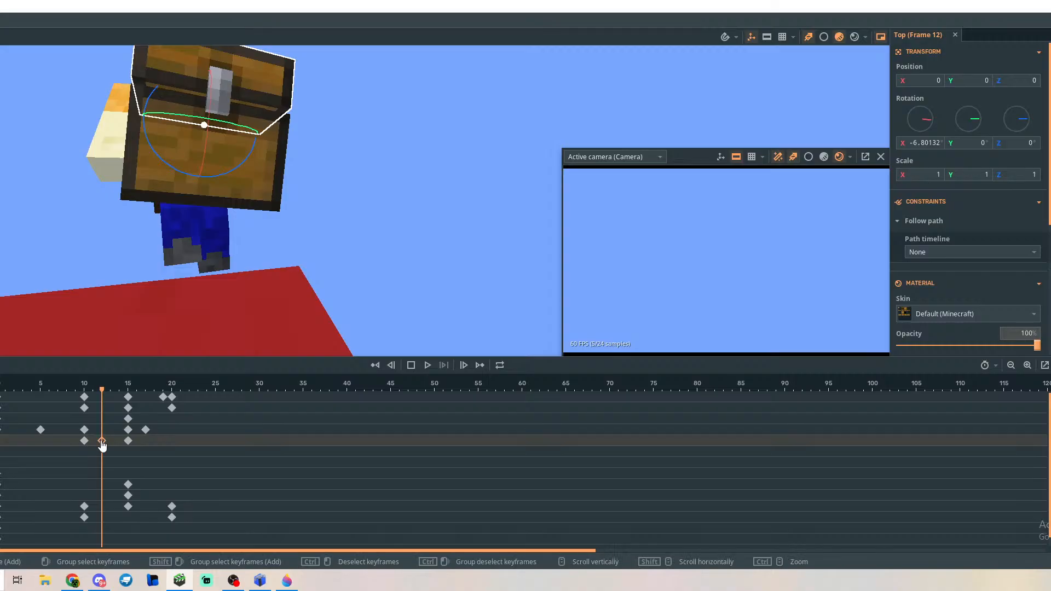
pyautogui.press('Delete')
# Reuse the Top lid's closed frame 15 pose at frame 10 and shift the open pose to frame 12.
pyautogui.moveTo(102, 405); pyautogui.dragTo(134, 441)
pyautogui.click(129, 441)
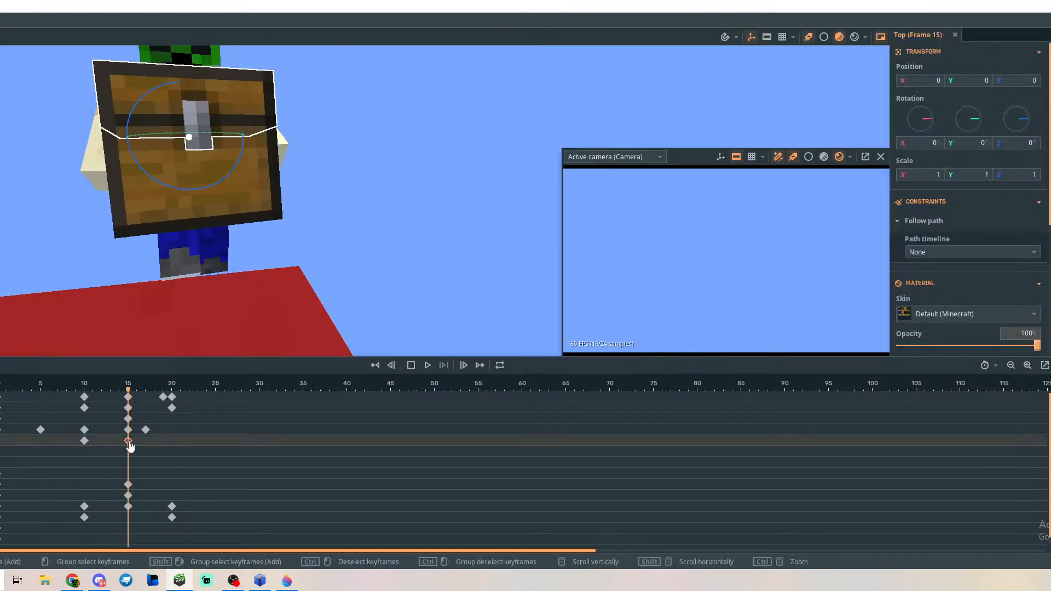
pyautogui.moveTo(127, 403); pyautogui.dragTo(65, 406)
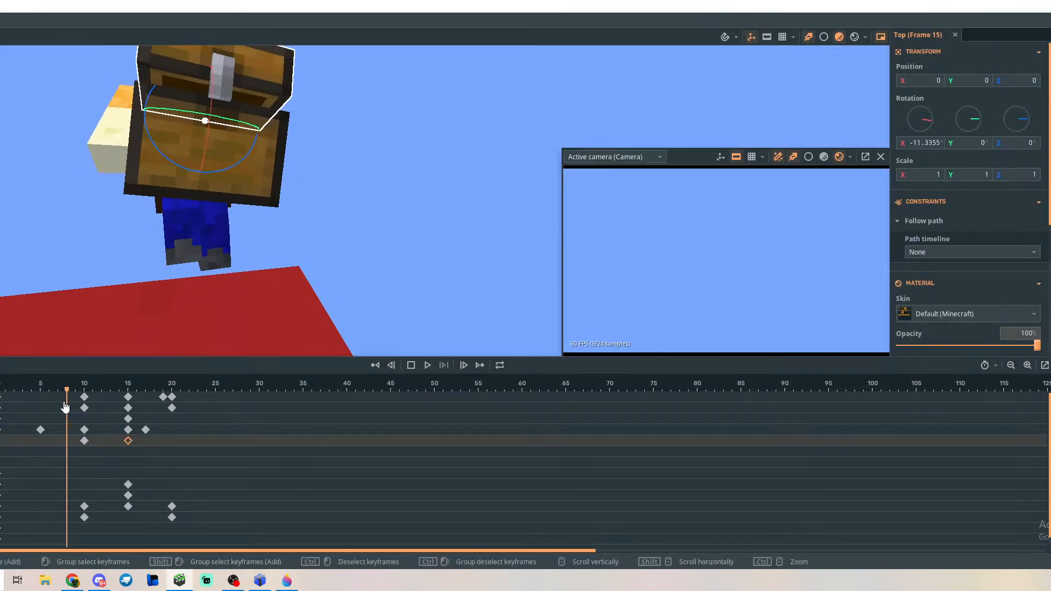
pyautogui.moveTo(84, 442)
pyautogui.mouseDown()
pyautogui.moveTo(101, 441)
pyautogui.moveTo(85, 441)
pyautogui.mouseUp()
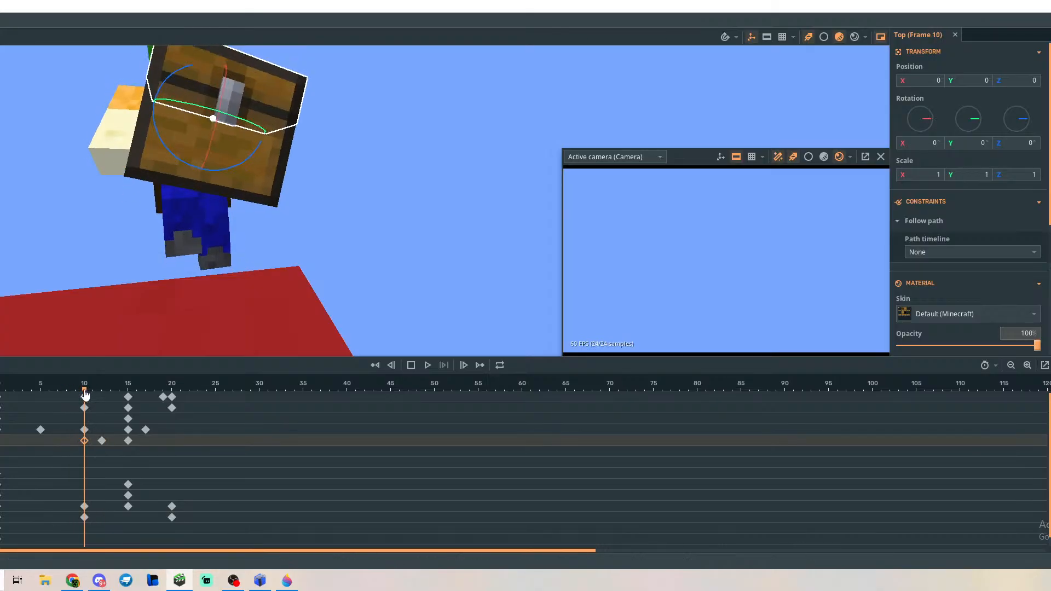
# Play back the first 21 frames to check the lid's motion in front of Steve.
pyautogui.moveTo(84, 394); pyautogui.dragTo(135, 409)
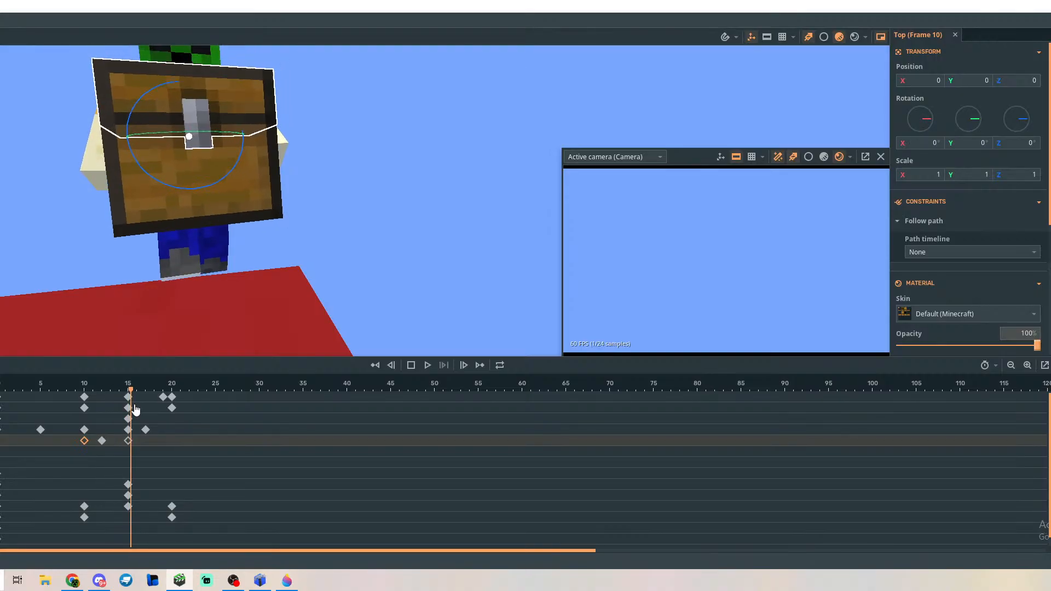
pyautogui.press('space')
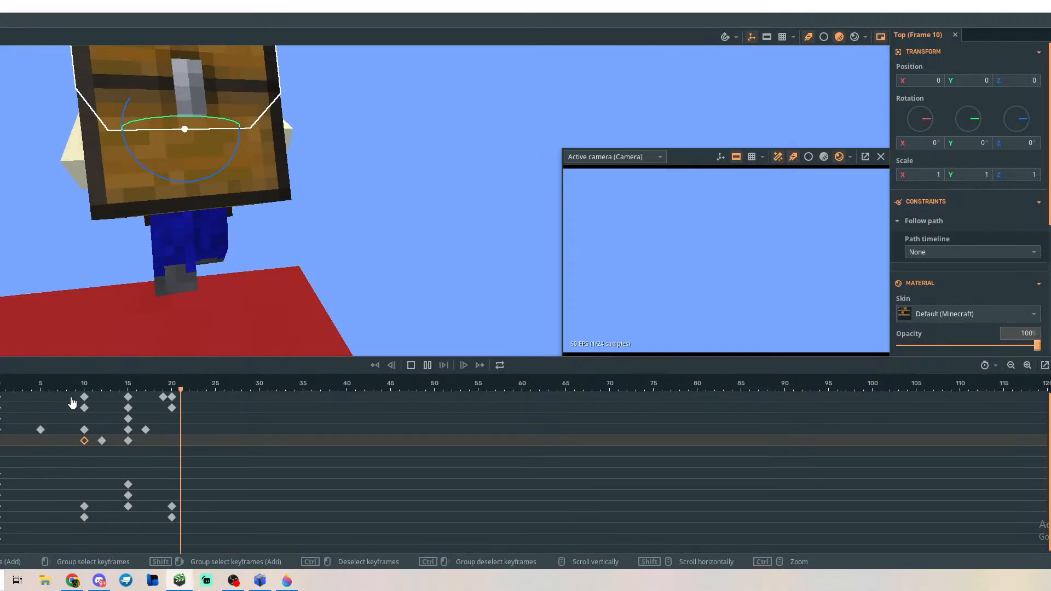
pyautogui.press('space')
pyautogui.moveTo(209, 390); pyautogui.dragTo(17, 408)
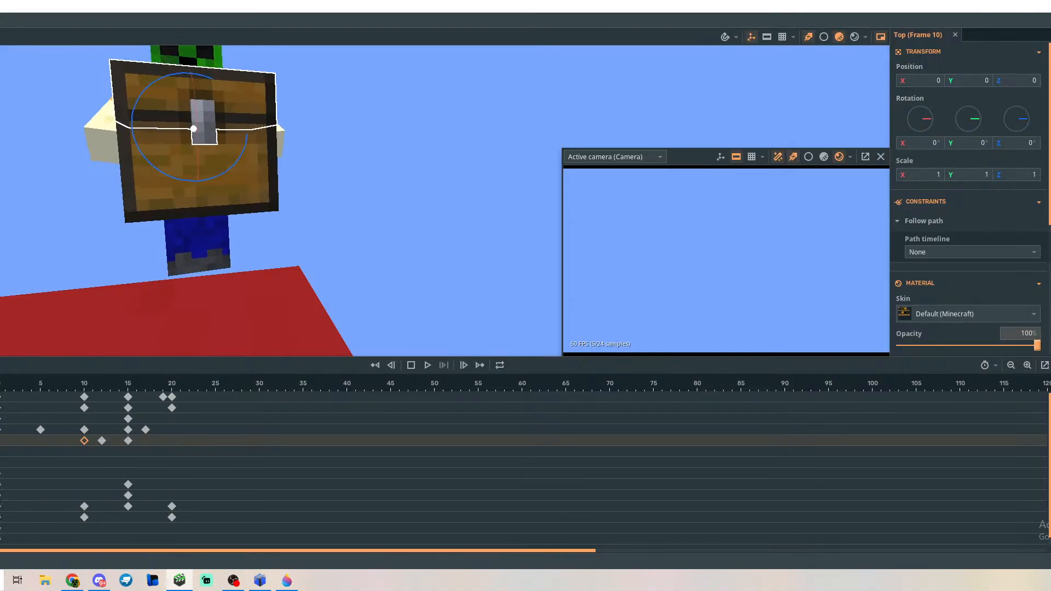
pyautogui.press('space')
pyautogui.press('space')
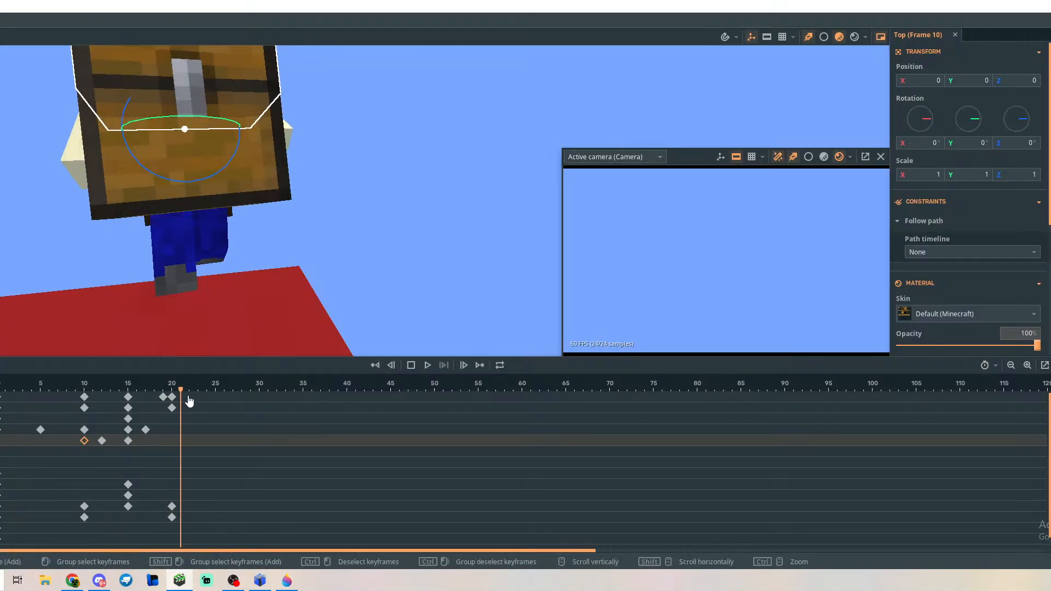
# Set the transition of the Top part's frame 12 keyframe to Exponential (Ease in).
pyautogui.click(103, 410)
pyautogui.moveTo(98, 412); pyautogui.dragTo(103, 441)
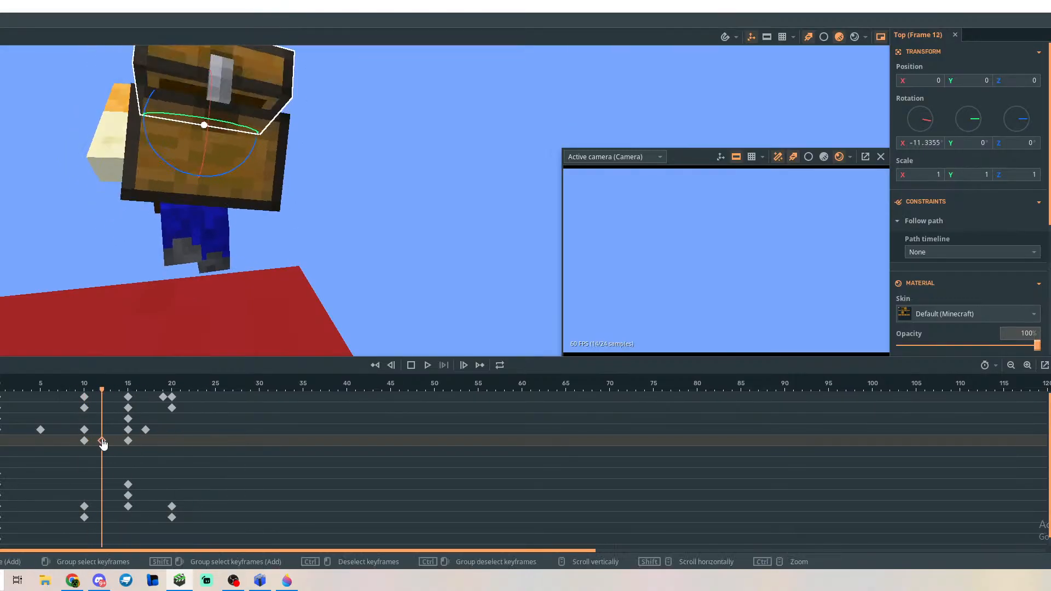
pyautogui.rightClick(106, 442)
pyautogui.moveTo(75, 418)
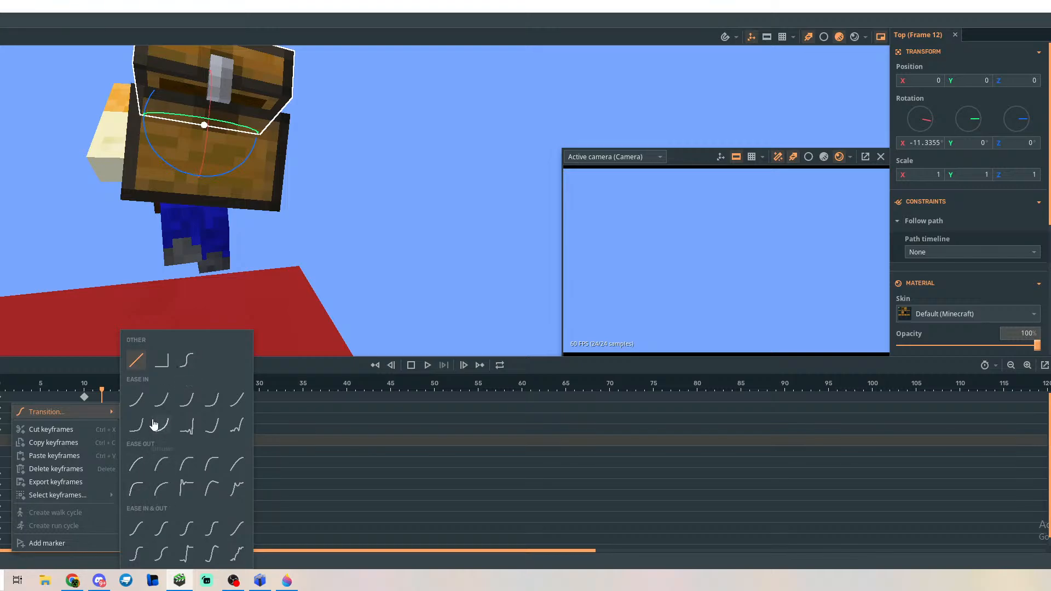
pyautogui.click(134, 431)
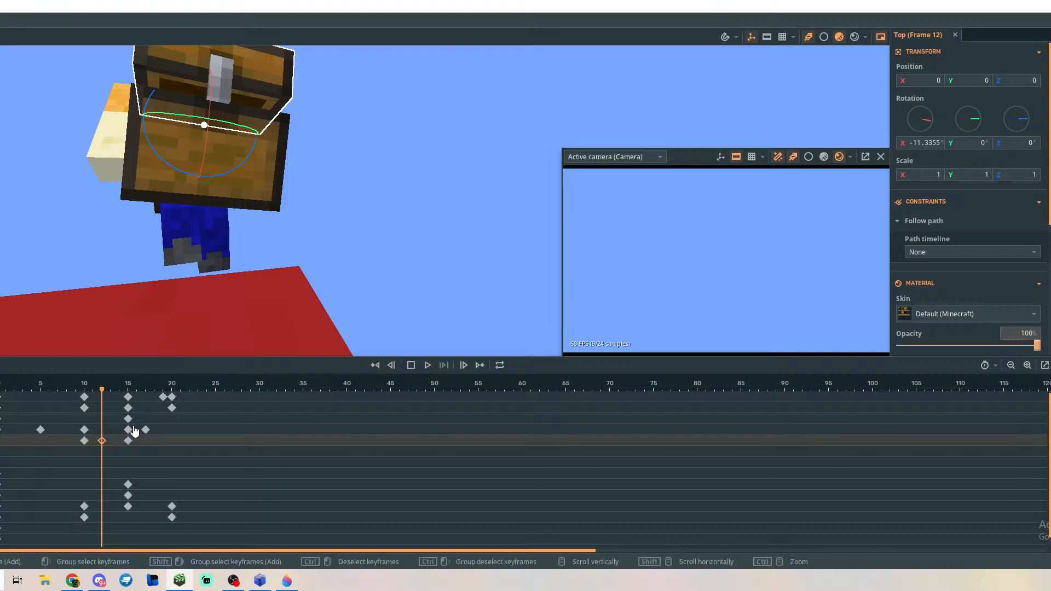
pyautogui.moveTo(100, 403); pyautogui.dragTo(102, 434)
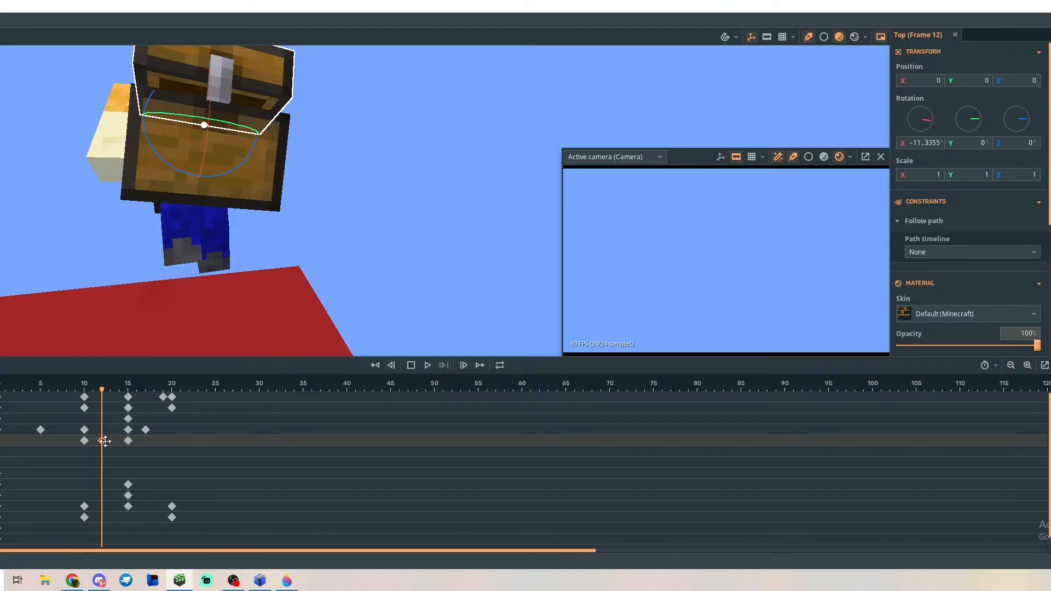
# Turn off visibility for the Top part in its frame 12 keyframe settings.
pyautogui.rightClick(101, 443)
pyautogui.click(107, 441)
pyautogui.scroll(-5, 983, 220)
pyautogui.scroll(-1, 986, 231)
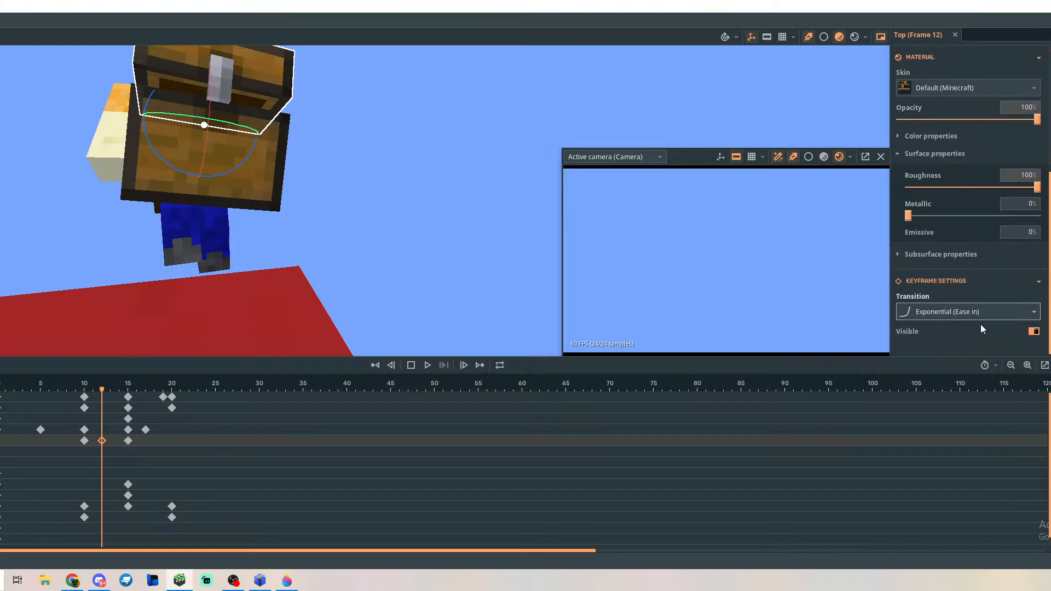
pyautogui.click(1034, 332)
pyautogui.click(1033, 333)
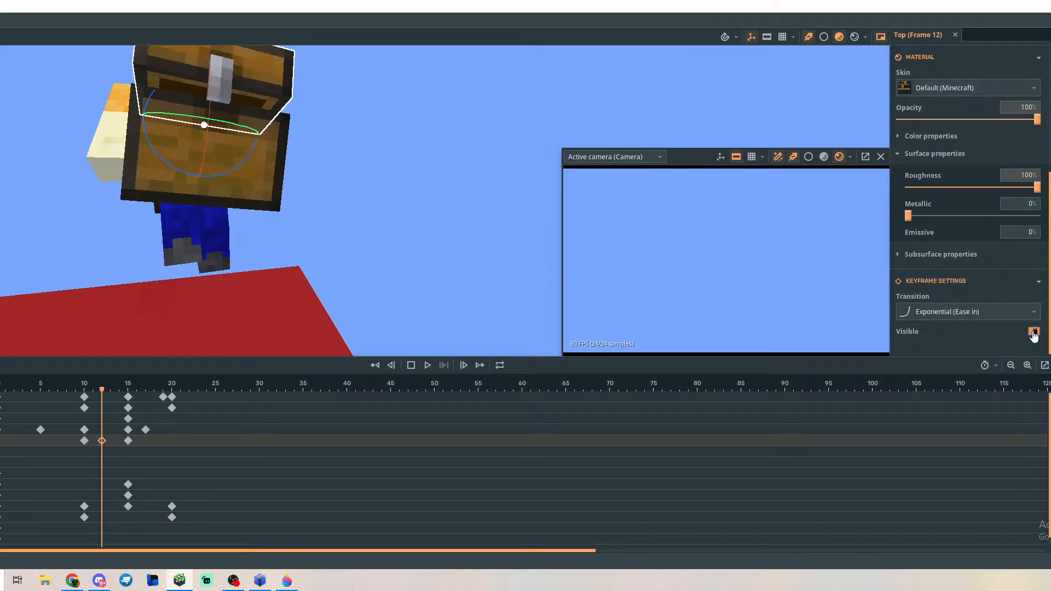
pyautogui.click(1034, 333)
# Add a Top keyframe at frame 13 and delete it.
pyautogui.click(110, 442)
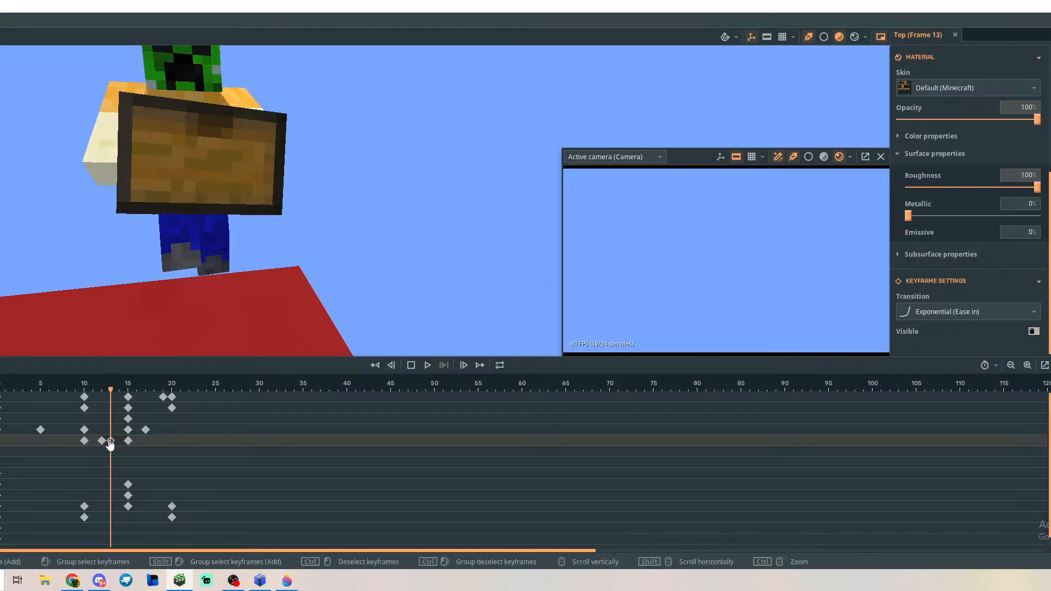
pyautogui.rightClick(112, 444)
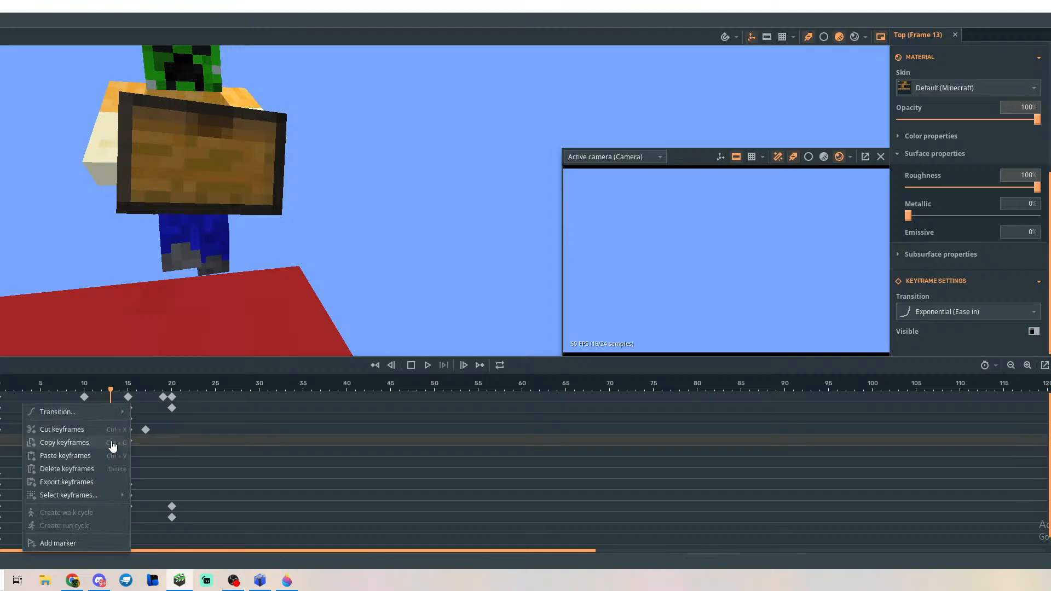
pyautogui.click(83, 470)
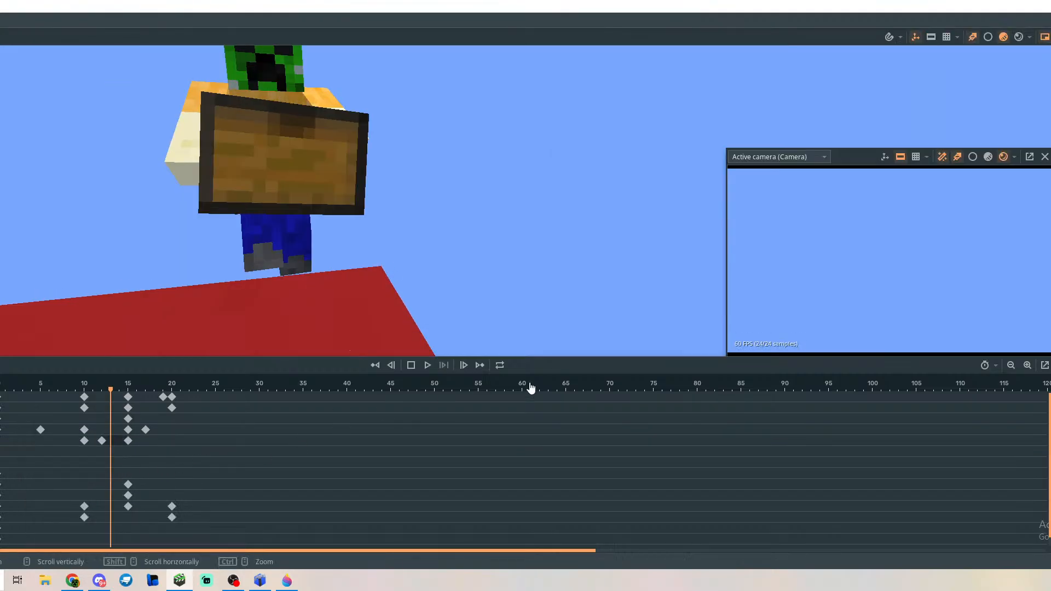
# Make the Top part visible again in its frame 12 keyframe, keeping the Exponential (Ease in) transition.
pyautogui.click(102, 441)
pyautogui.click(946, 313)
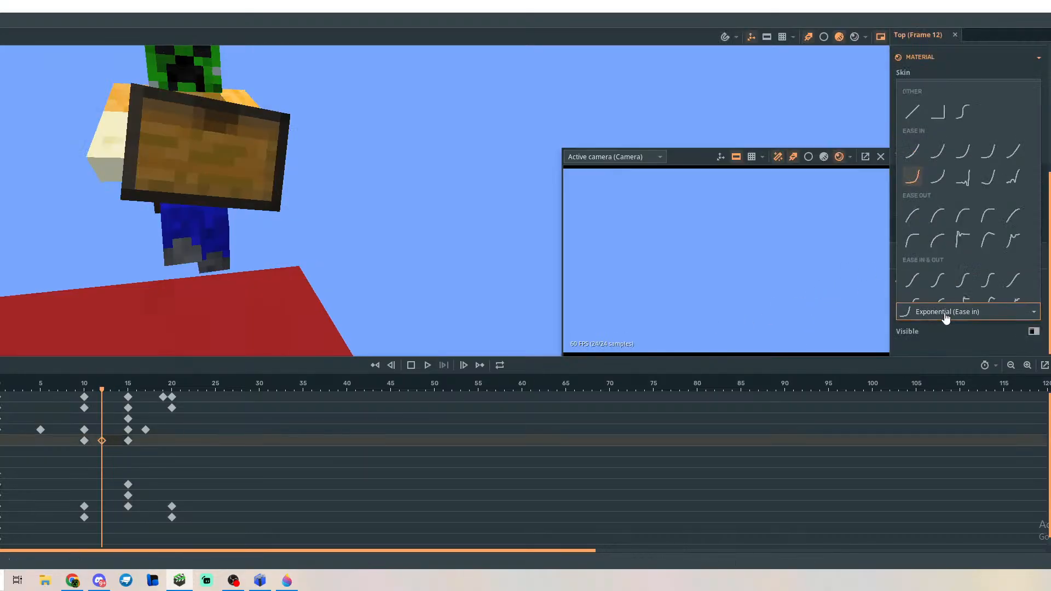
pyautogui.click(946, 316)
pyautogui.click(1033, 332)
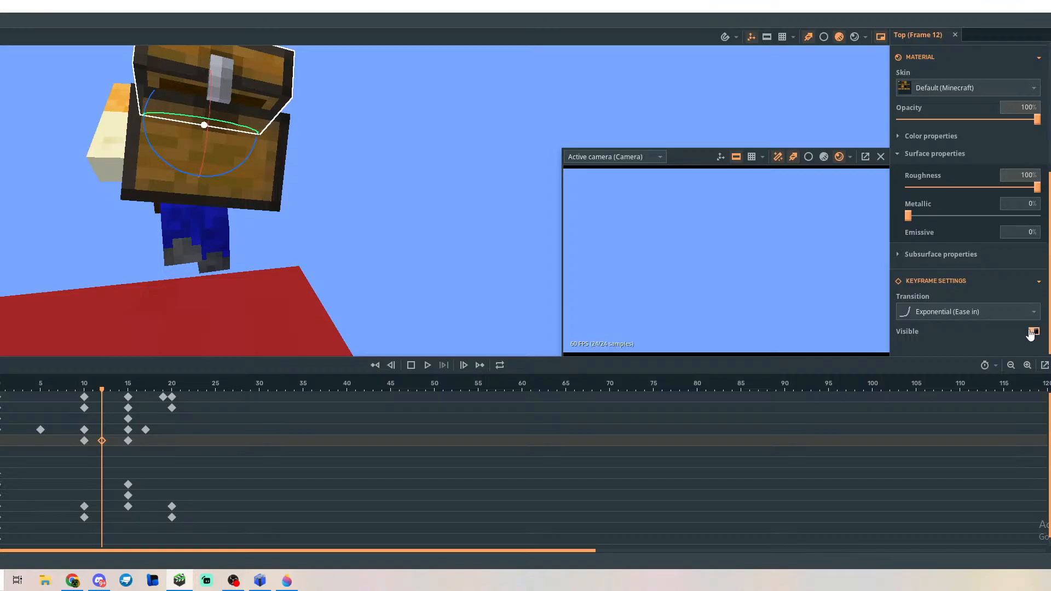
# Try hiding the whole Top part through its timeline and show it again.
pyautogui.rightClick(102, 444)
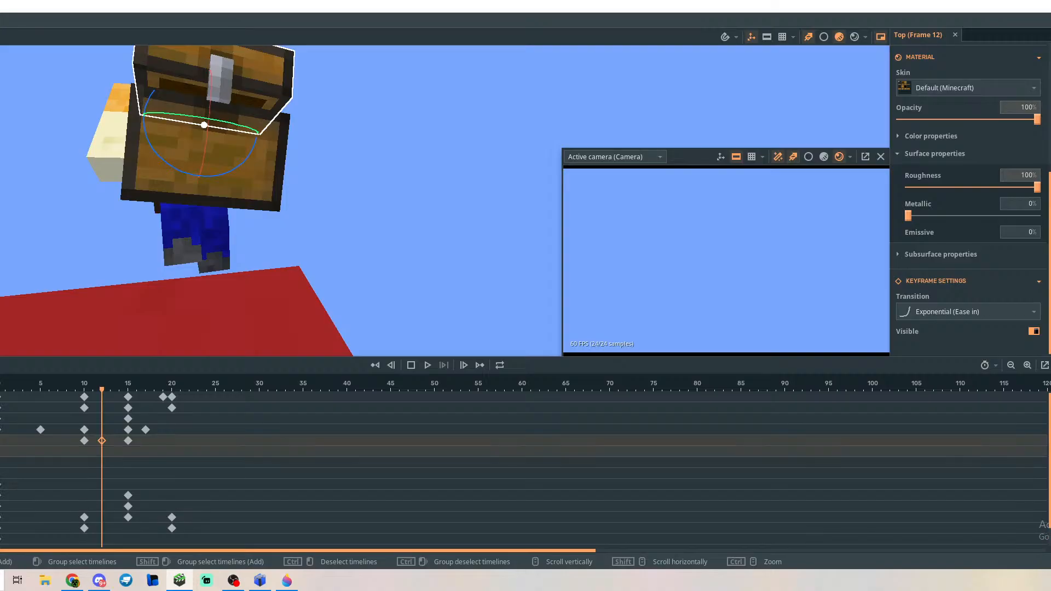
pyautogui.click(2, 451)
pyautogui.click(1, 441)
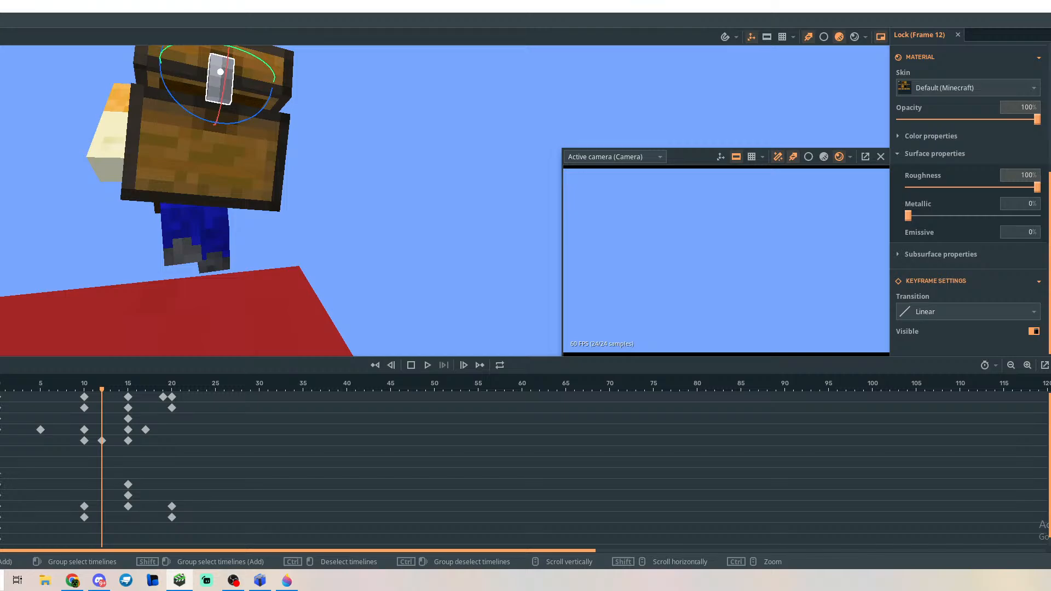
pyautogui.click(1, 441)
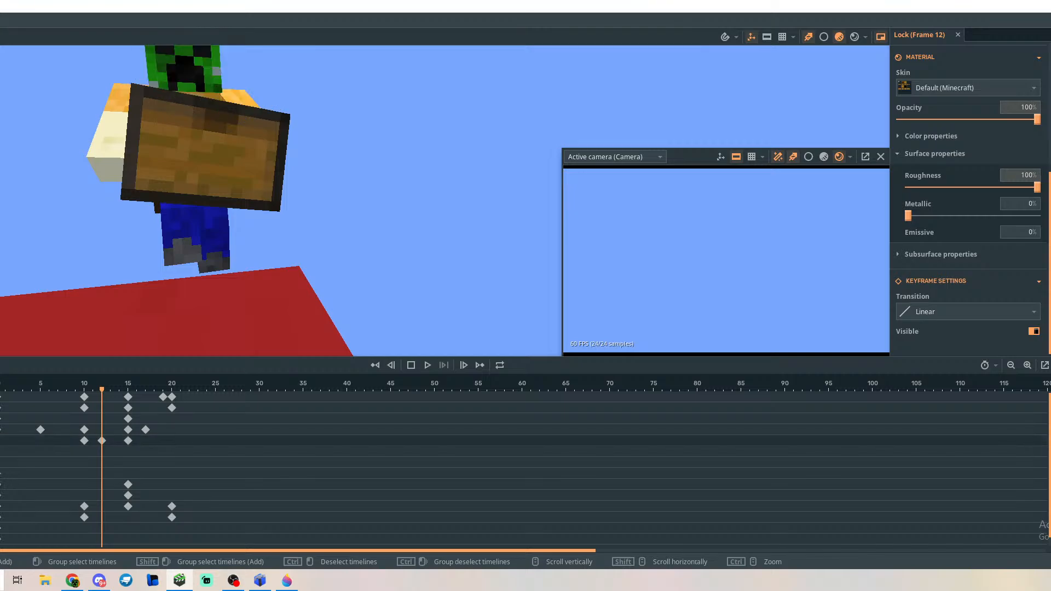
pyautogui.click(1, 440)
# Try an extra Top keyframe at frame 14 and remove it.
pyautogui.click(118, 442)
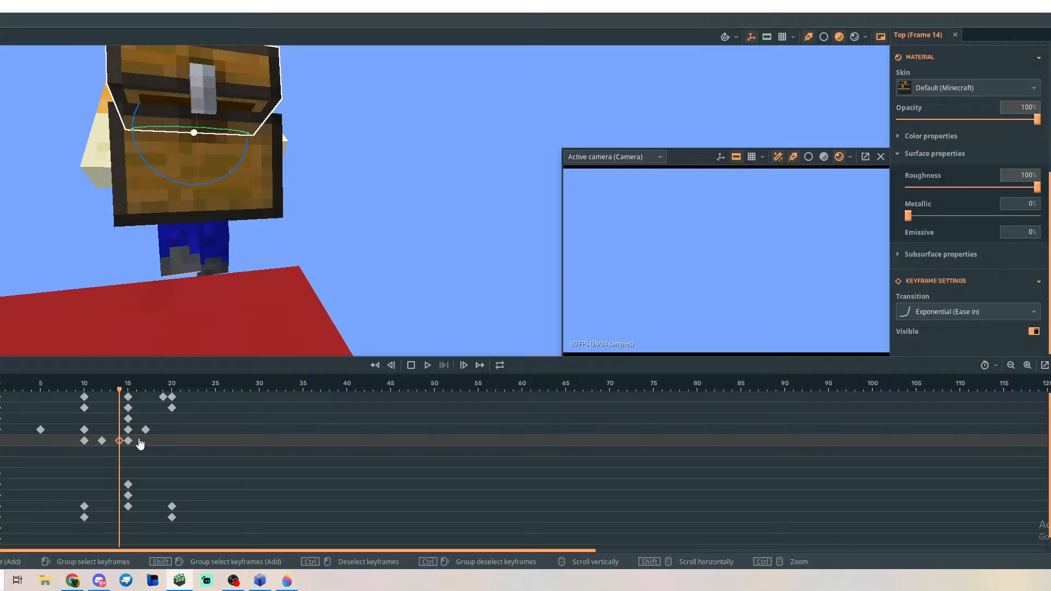
pyautogui.rightClick(140, 442)
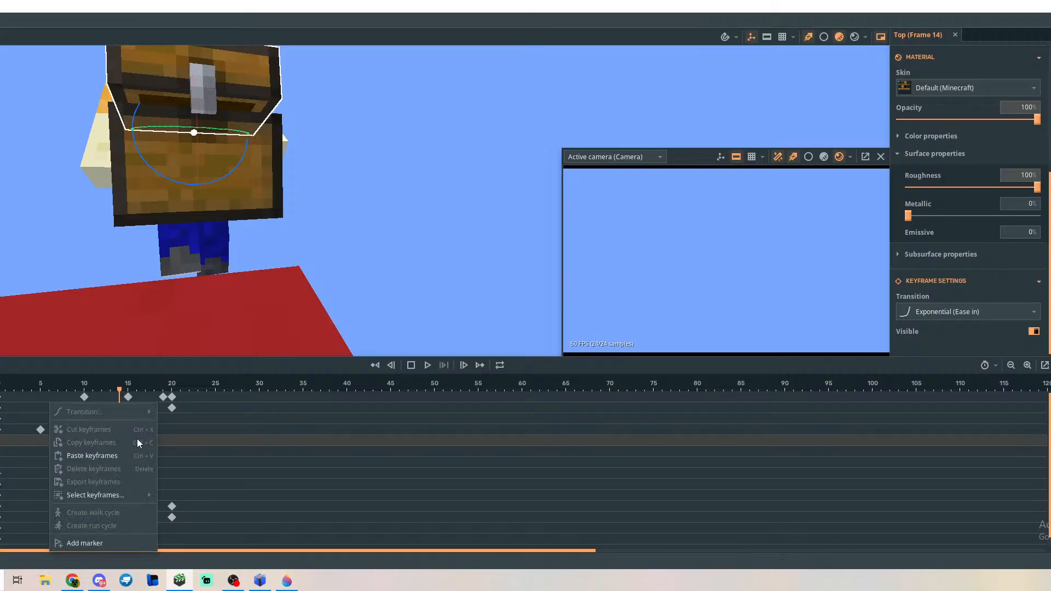
pyautogui.click(177, 449)
pyautogui.click(182, 448)
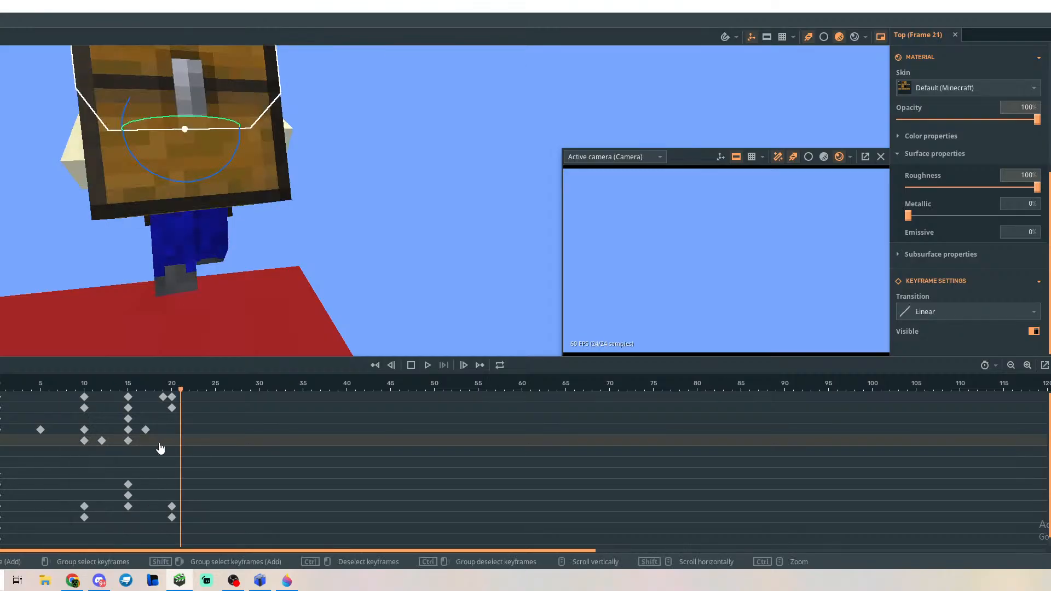
pyautogui.rightClick(161, 448)
pyautogui.click(196, 442)
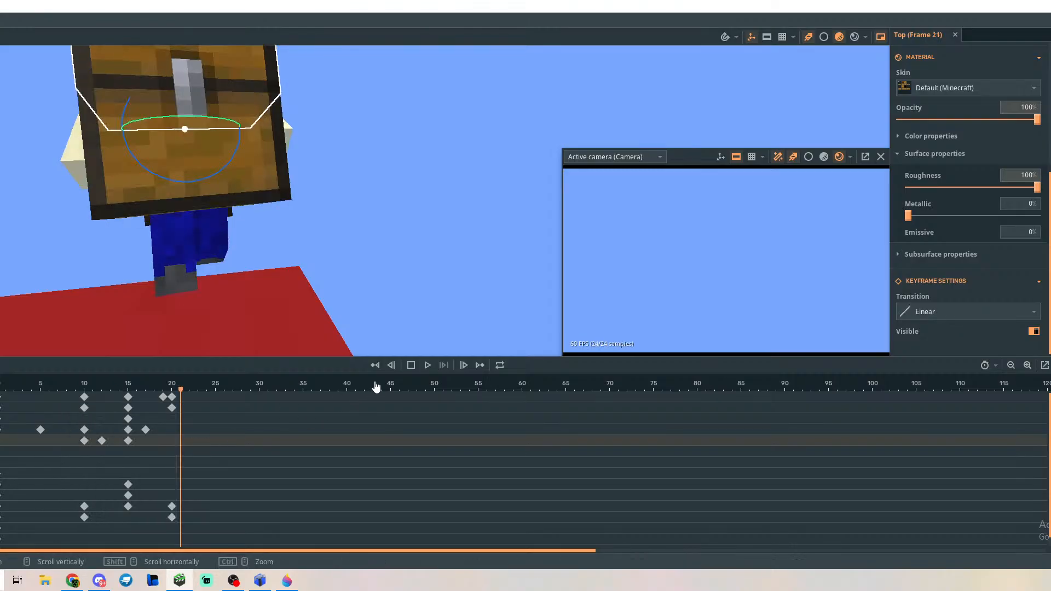
pyautogui.click(129, 441)
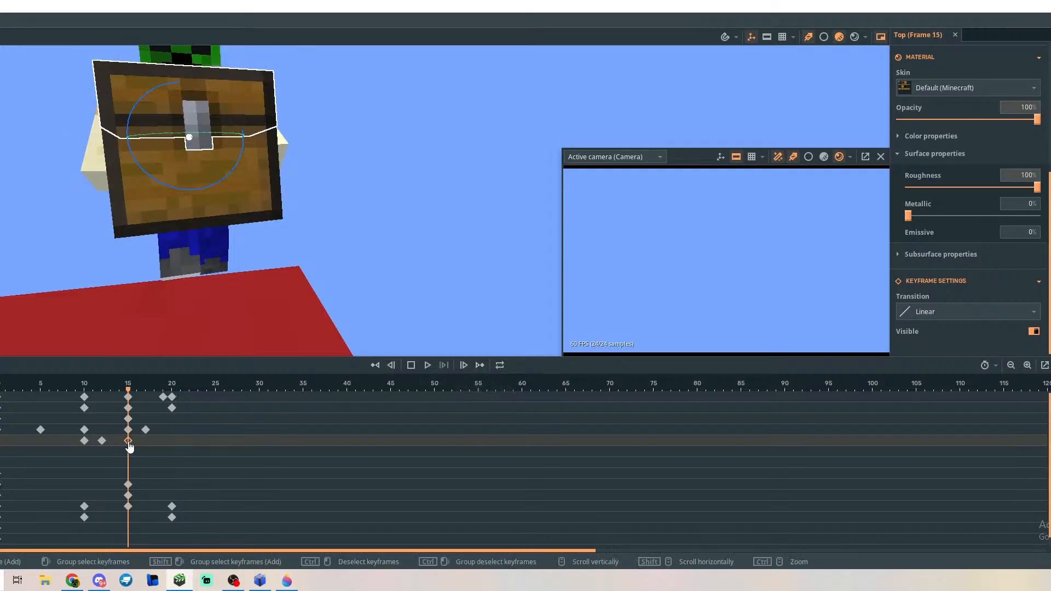
pyautogui.rightClick(130, 447)
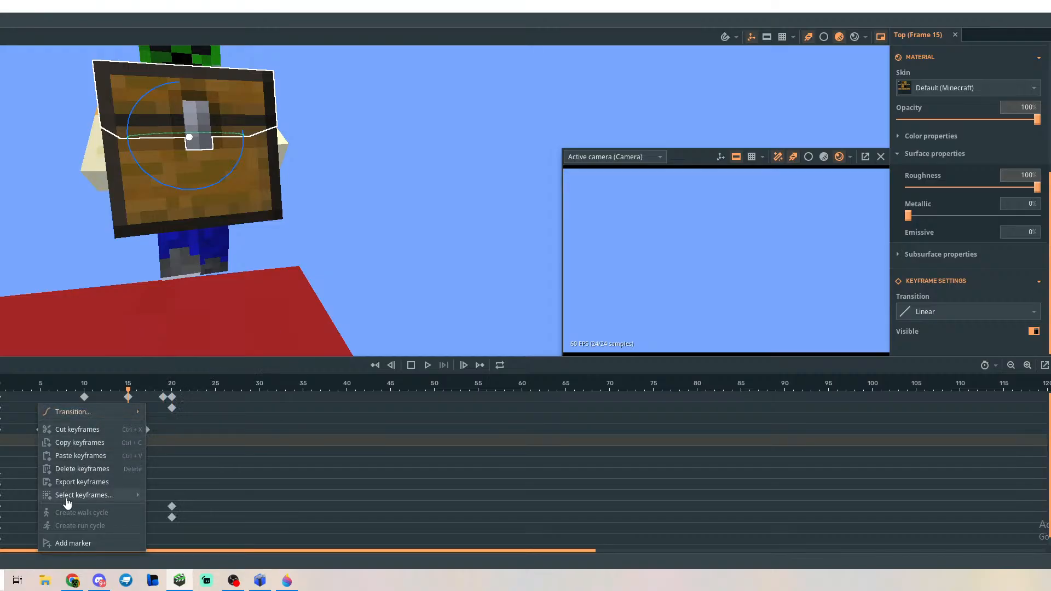
pyautogui.click(10, 459)
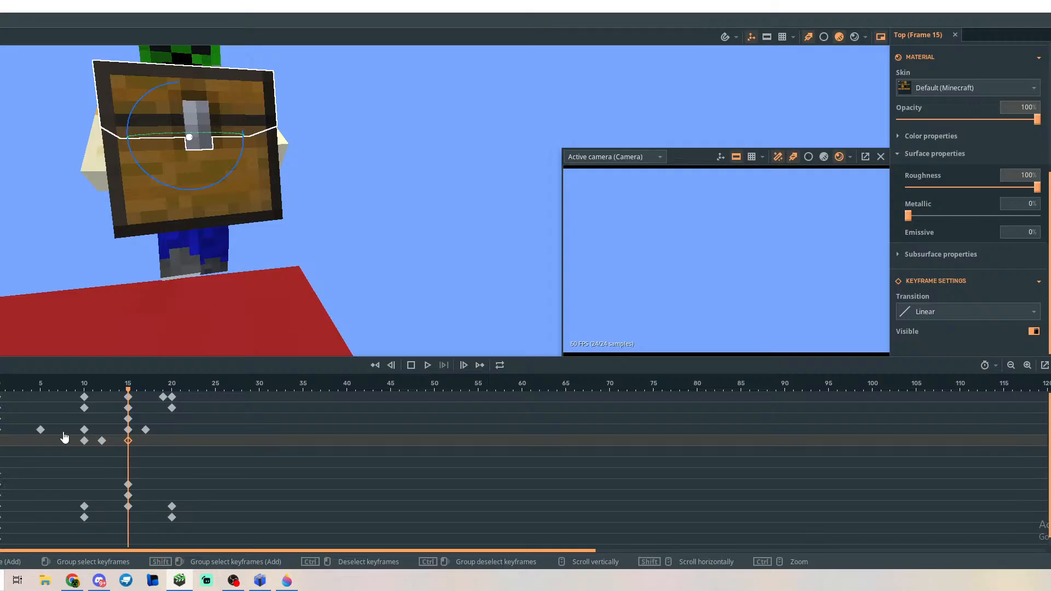
# Examine the chest lid from the side while scrubbing between frames 10 and 15.
pyautogui.click(84, 443)
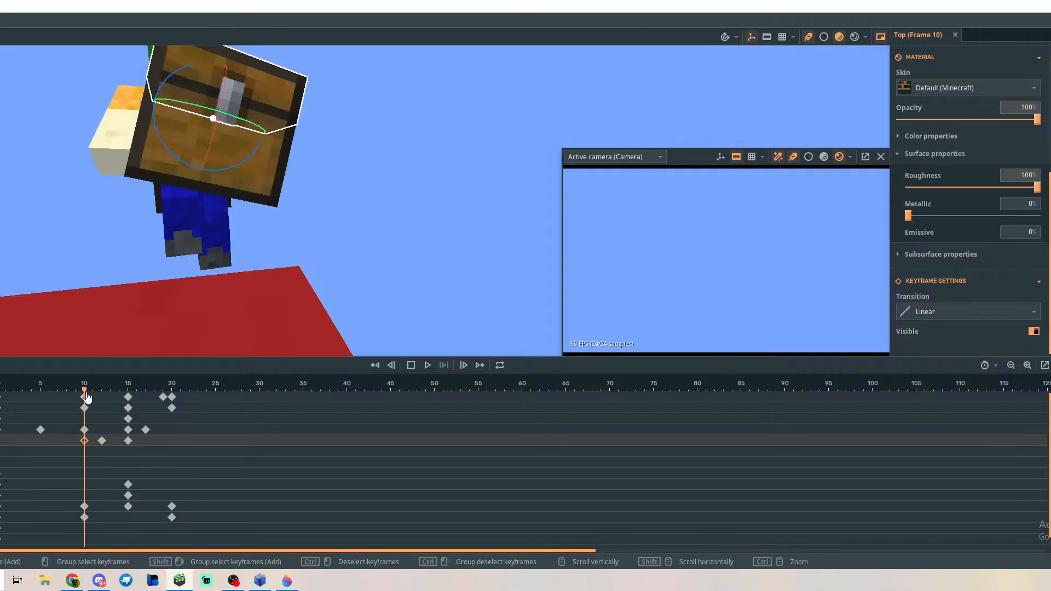
pyautogui.moveTo(86, 397); pyautogui.dragTo(128, 391)
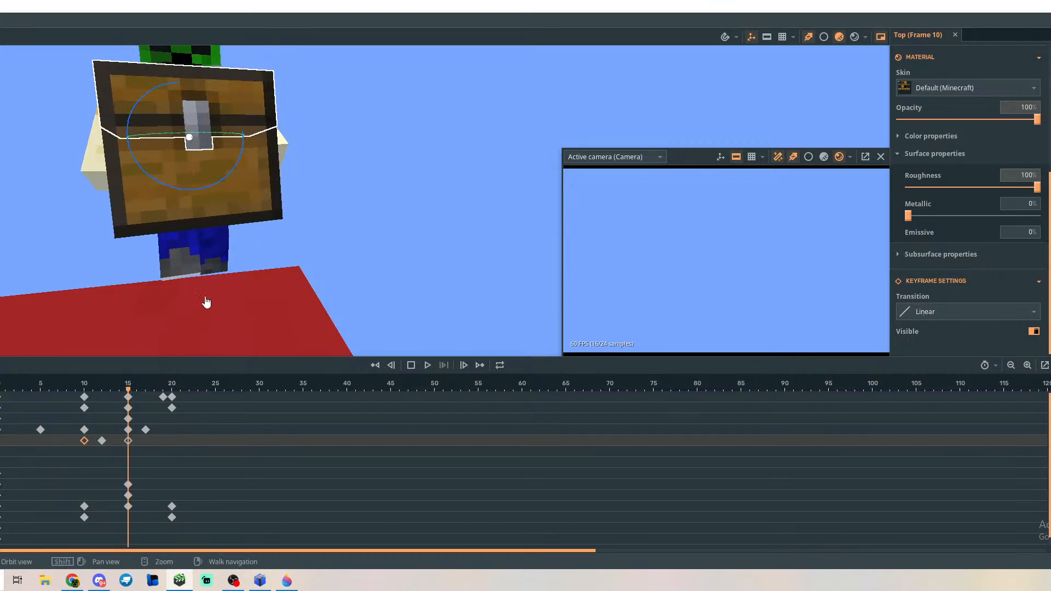
pyautogui.press('a')
pyautogui.moveTo(206, 302); pyautogui.dragTo(345, 296, button='right')
pyautogui.press('w')
pyautogui.press('d')
pyautogui.press('s')
pyautogui.press('w')
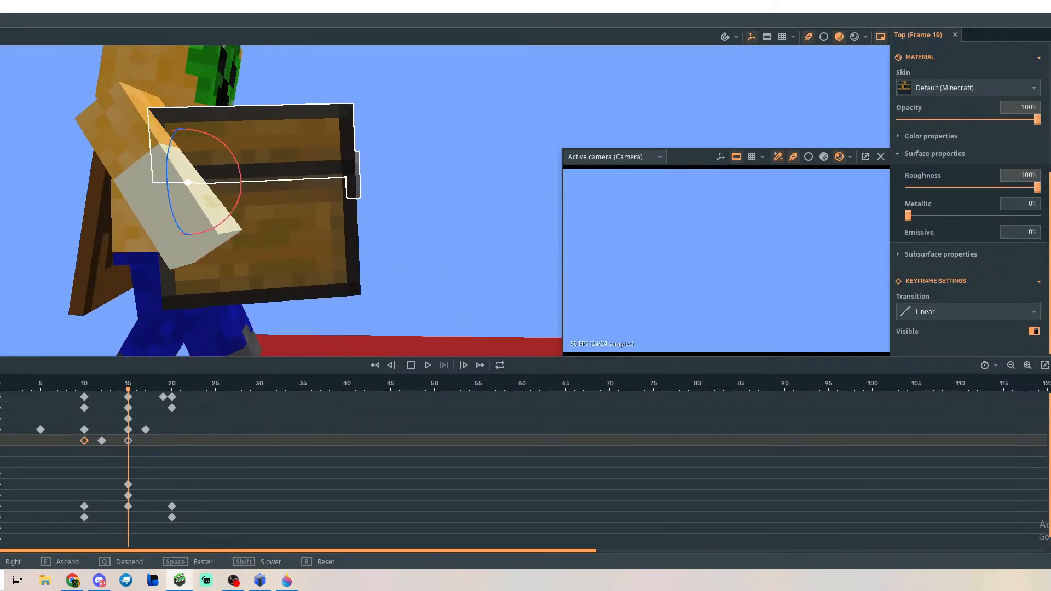
pyautogui.moveTo(225, 330); pyautogui.dragTo(221, 331, button='right')
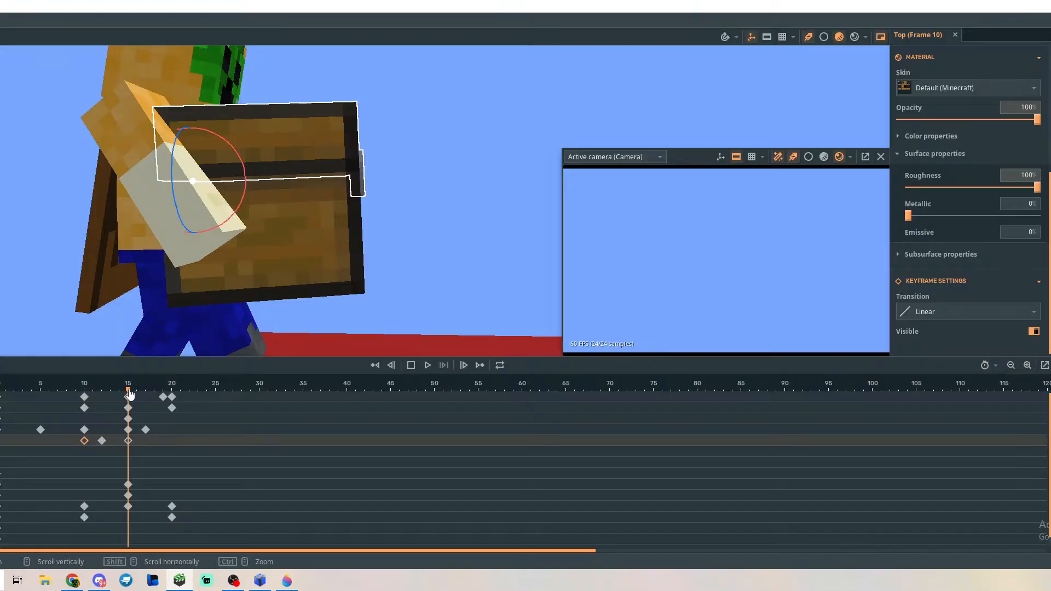
pyautogui.moveTo(130, 395); pyautogui.dragTo(119, 394)
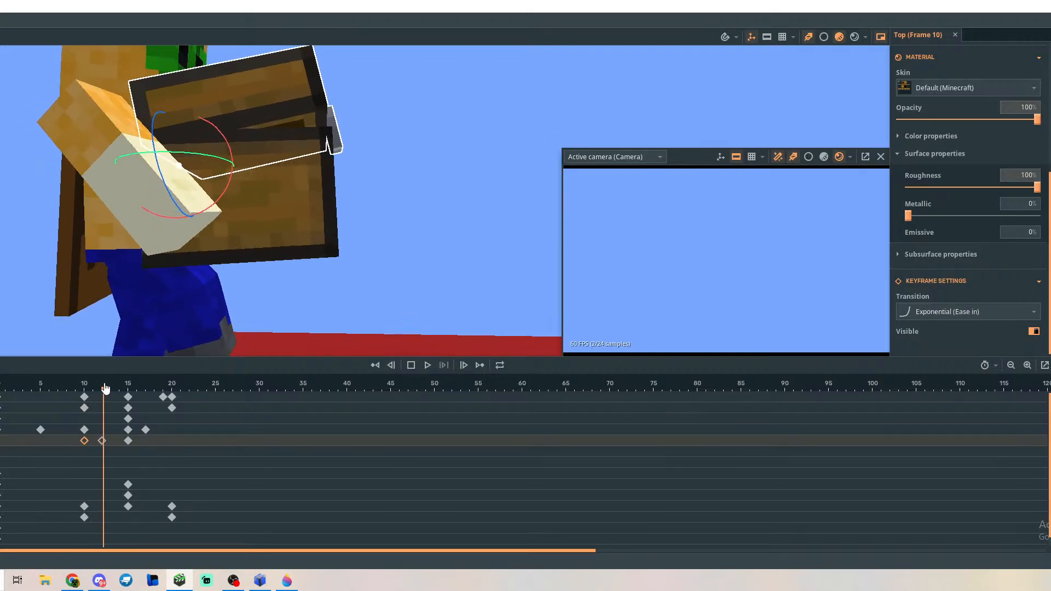
pyautogui.moveTo(125, 385); pyautogui.dragTo(135, 382)
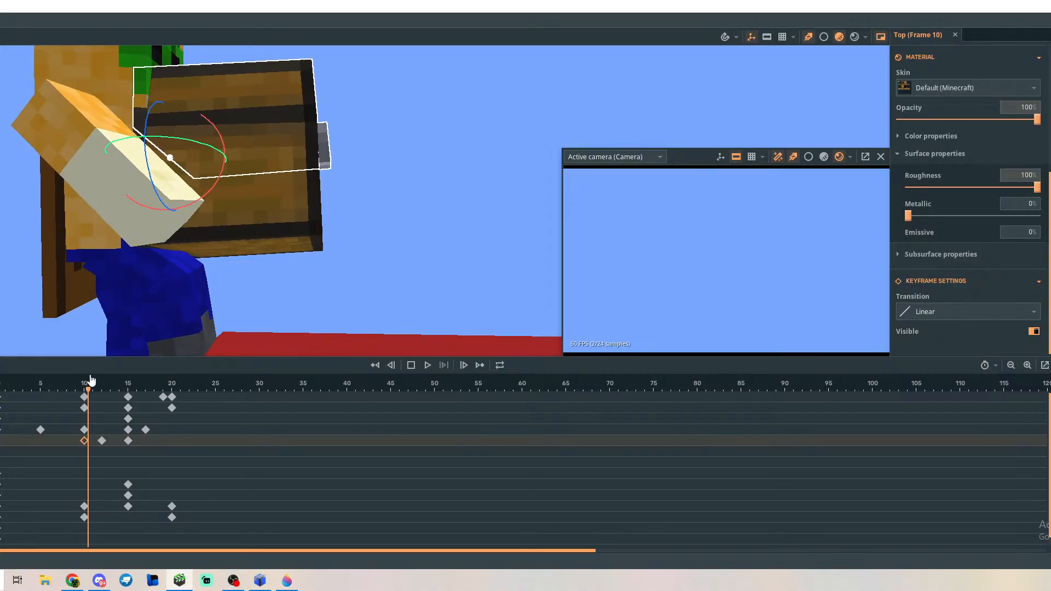
# Compare the lid's opening at the Top keyframes on frames 10 and 12 and just after them.
pyautogui.moveTo(91, 381)
pyautogui.mouseDown()
pyautogui.moveTo(145, 380)
pyautogui.moveTo(78, 379)
pyautogui.moveTo(102, 388)
pyautogui.mouseUp()
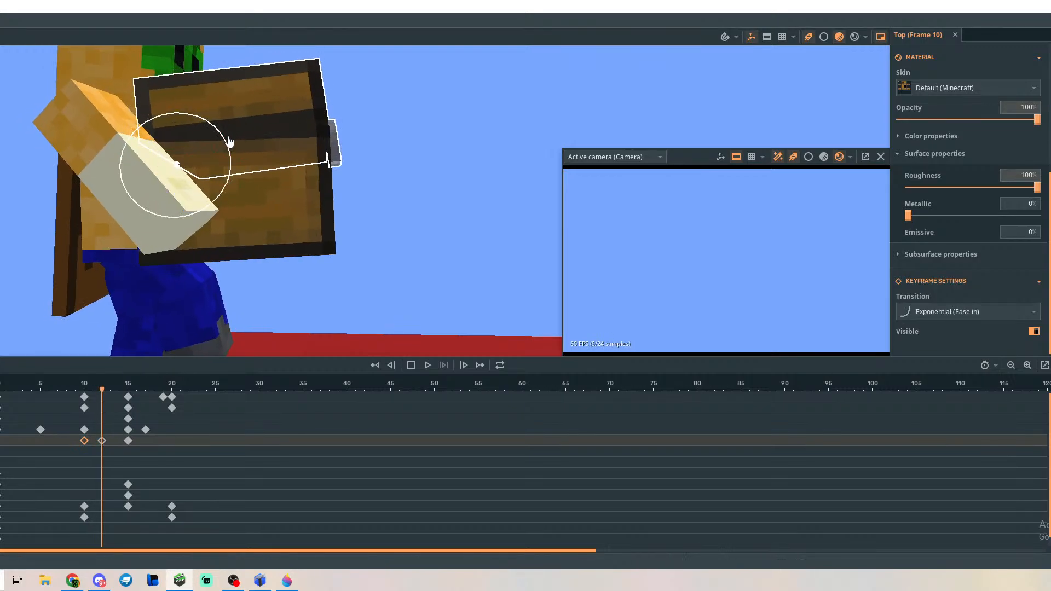
pyautogui.moveTo(102, 390); pyautogui.dragTo(87, 394)
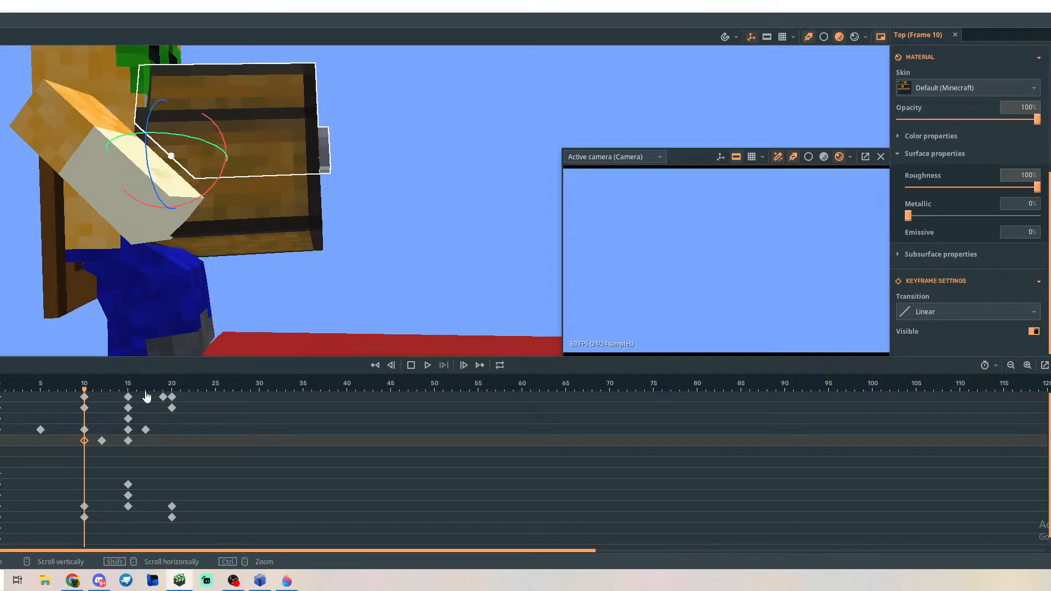
pyautogui.click(102, 441)
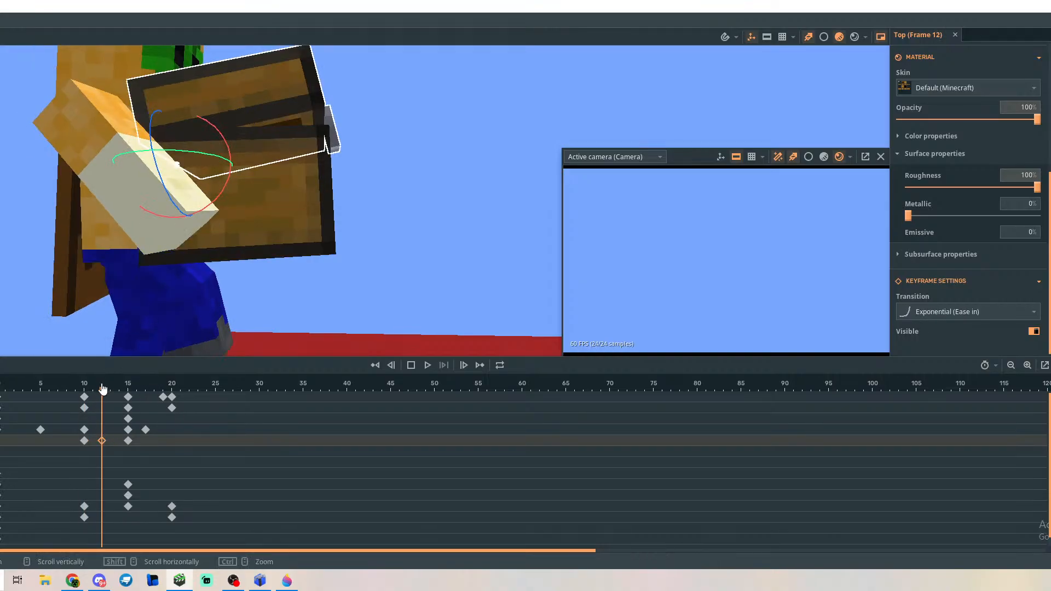
pyautogui.moveTo(101, 390)
pyautogui.mouseDown()
pyautogui.moveTo(83, 389)
pyautogui.moveTo(102, 390)
pyautogui.mouseUp()
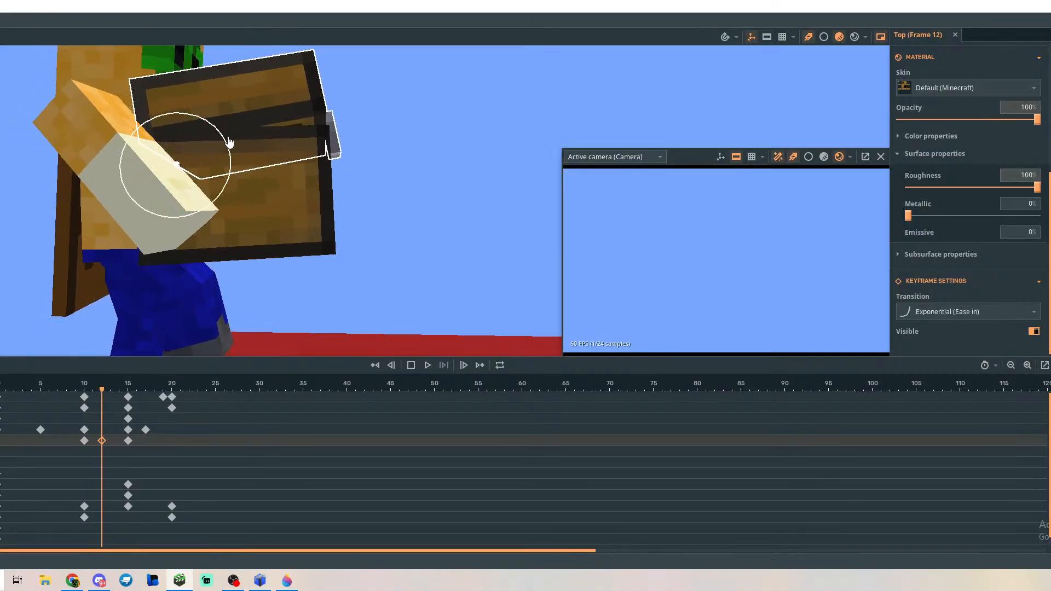
pyautogui.moveTo(102, 390); pyautogui.dragTo(85, 431)
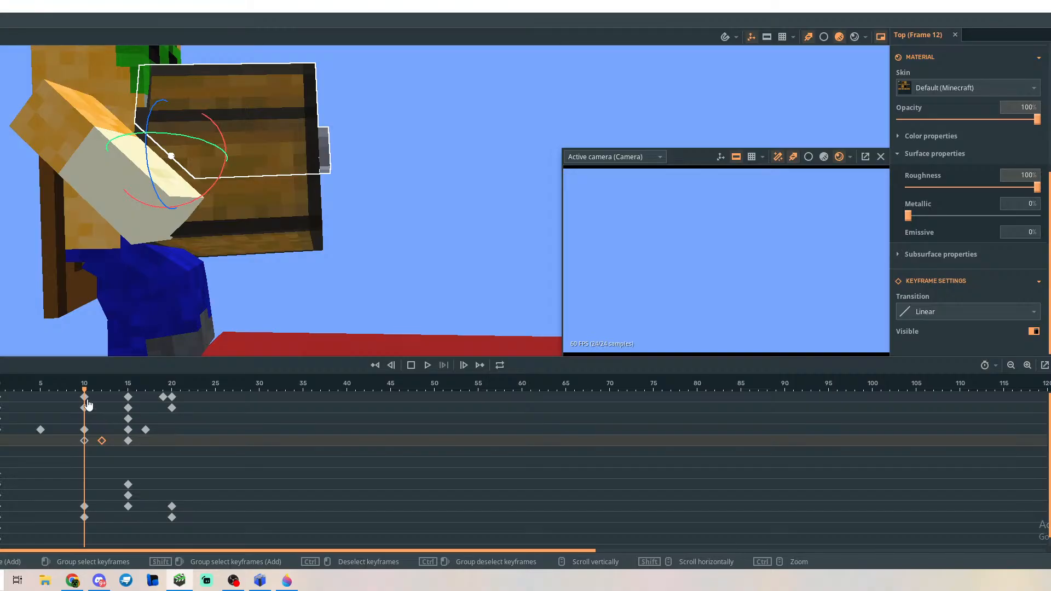
pyautogui.moveTo(87, 404); pyautogui.dragTo(113, 394)
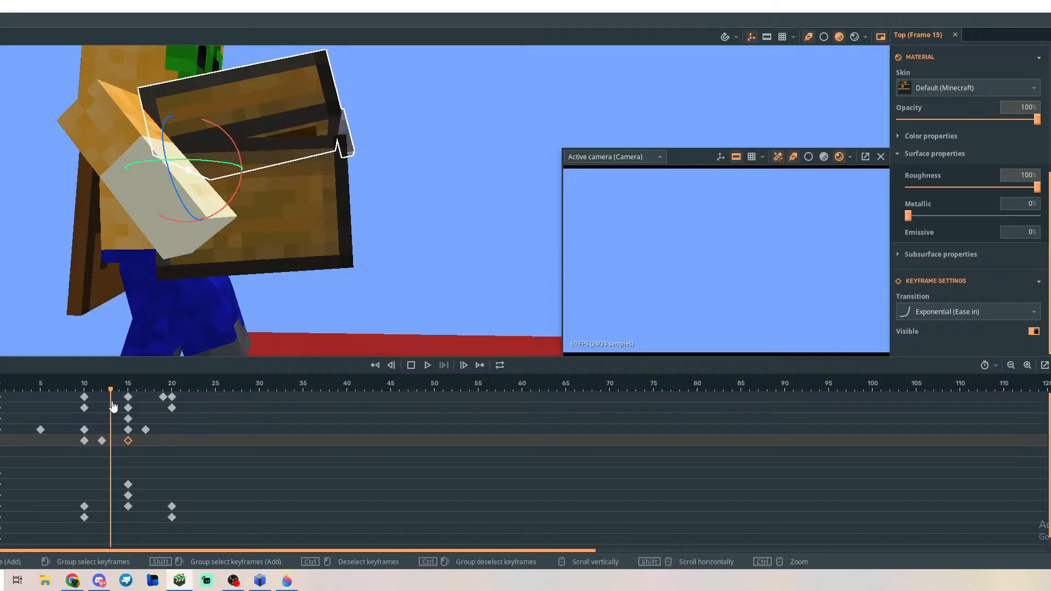
# Undo the change that hid the chest lid and check the frames around it again.
pyautogui.click(102, 456)
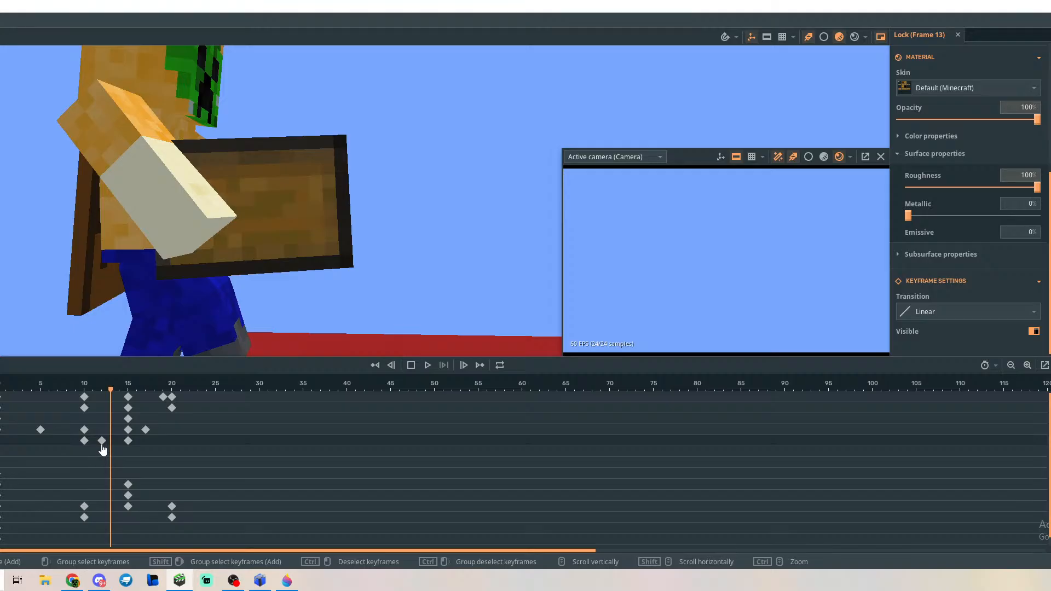
pyautogui.hotkey('ctrl', 'z')
pyautogui.moveTo(117, 398); pyautogui.dragTo(59, 411)
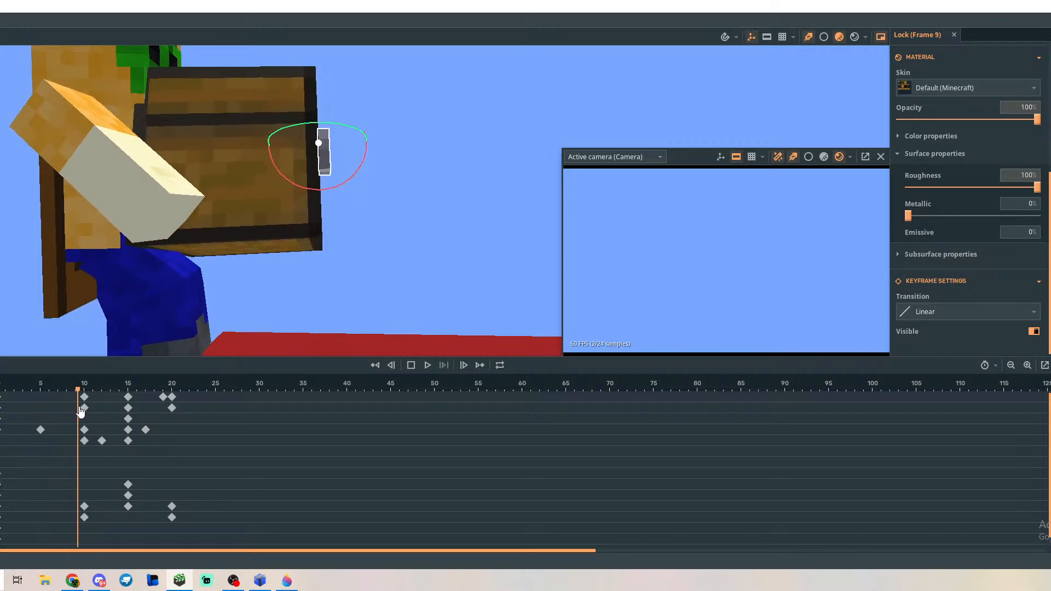
# Tilt the chest's Bottom part forward at frame 15 and shift it slightly back toward Steve's body.
pyautogui.moveTo(86, 413)
pyautogui.mouseDown()
pyautogui.moveTo(155, 395)
pyautogui.moveTo(87, 399)
pyautogui.moveTo(182, 390)
pyautogui.moveTo(51, 412)
pyautogui.moveTo(129, 411)
pyautogui.moveTo(84, 421)
pyautogui.mouseUp()
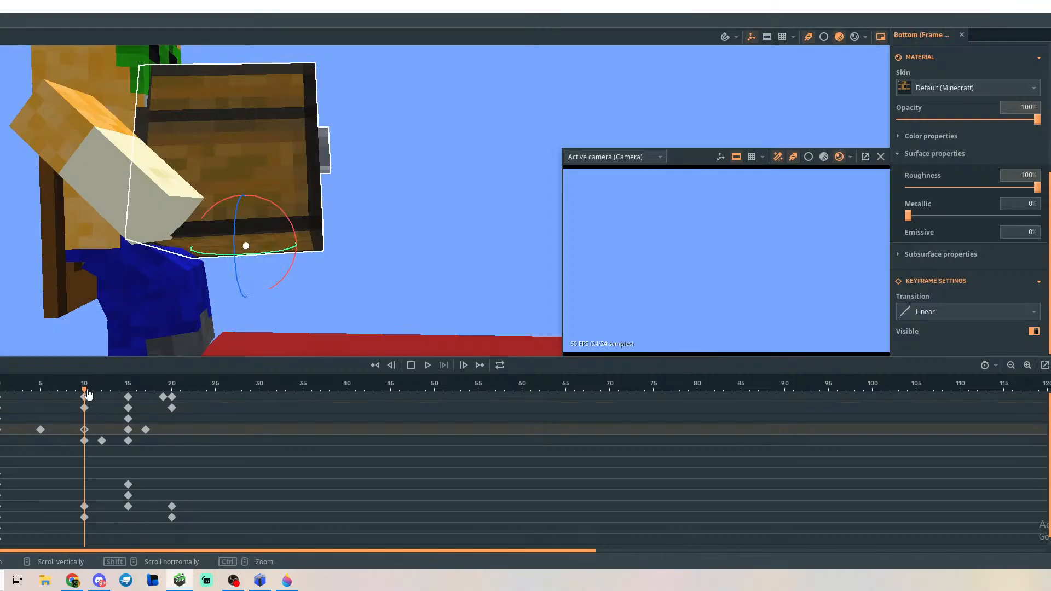
pyautogui.moveTo(85, 394); pyautogui.dragTo(128, 393)
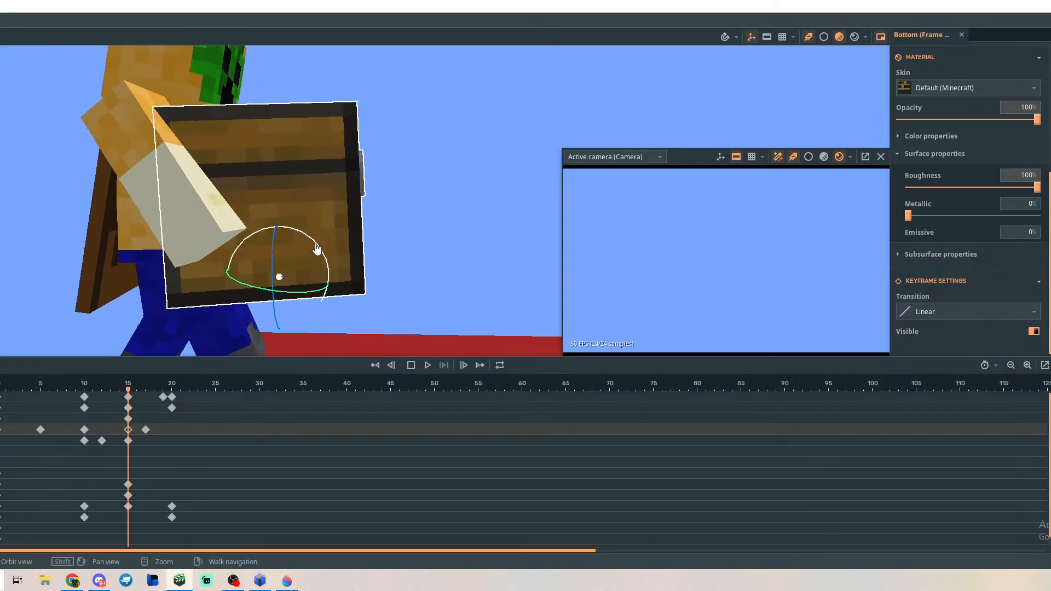
pyautogui.moveTo(317, 249); pyautogui.dragTo(335, 262)
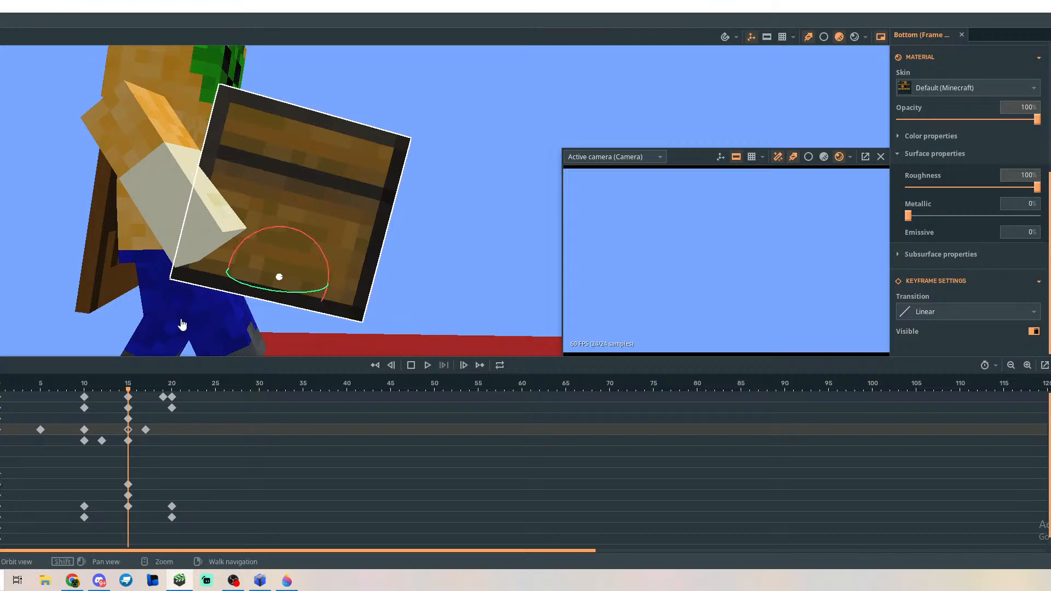
pyautogui.press('t')
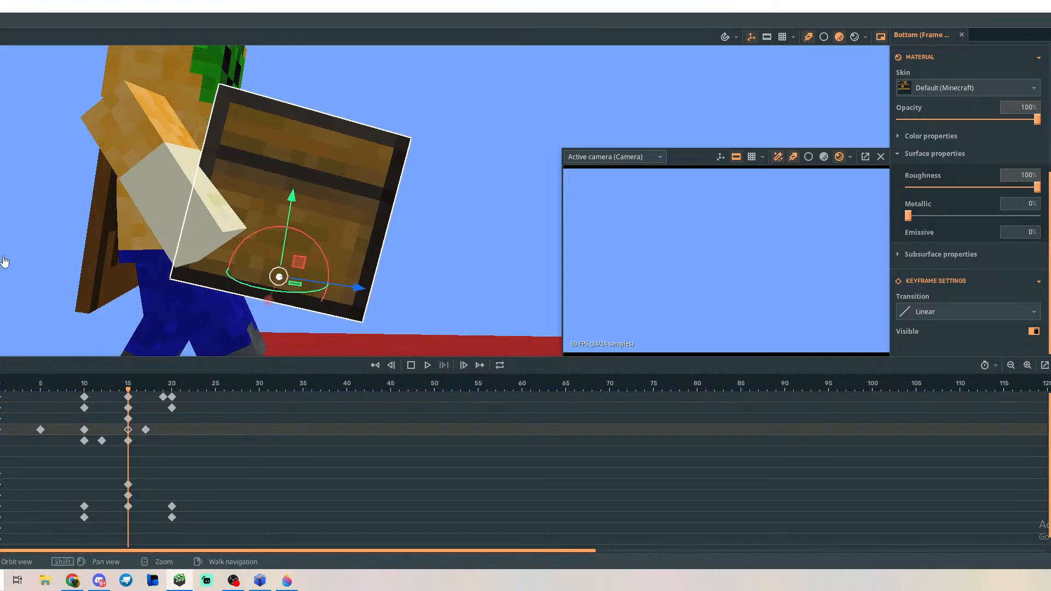
pyautogui.moveTo(351, 291); pyautogui.dragTo(343, 289)
# Delete the Bottom keyframe at frame 17.
pyautogui.moveTo(127, 394); pyautogui.dragTo(26, 396)
pyautogui.click(145, 431)
pyautogui.press('Delete')
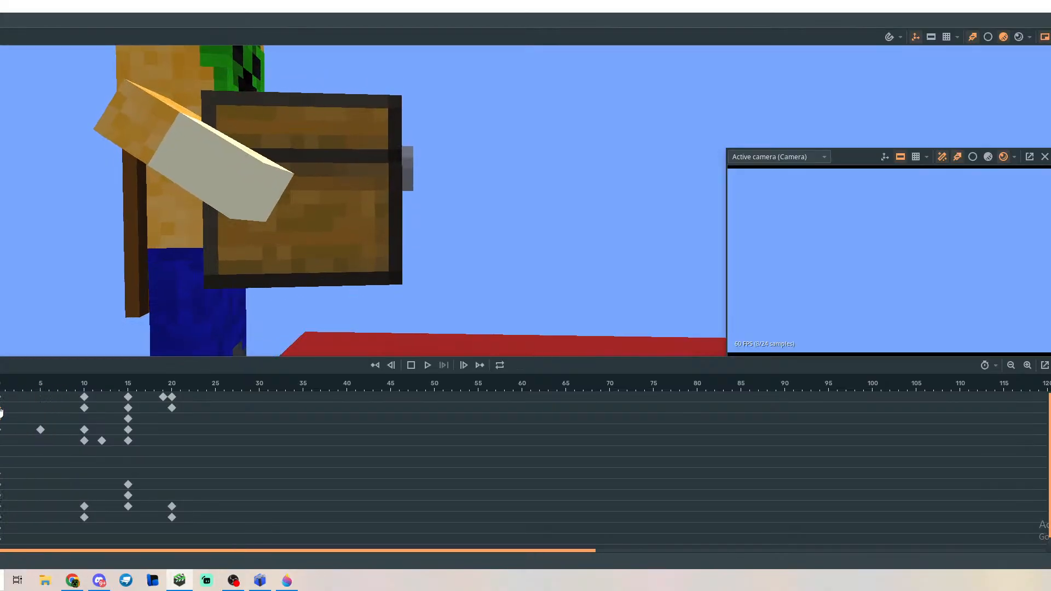
# Review the chest motion over frames 0 to 20 from the front, and inspect frame 20 from the side.
pyautogui.moveTo(441, 240); pyautogui.dragTo(263, 307, button='right')
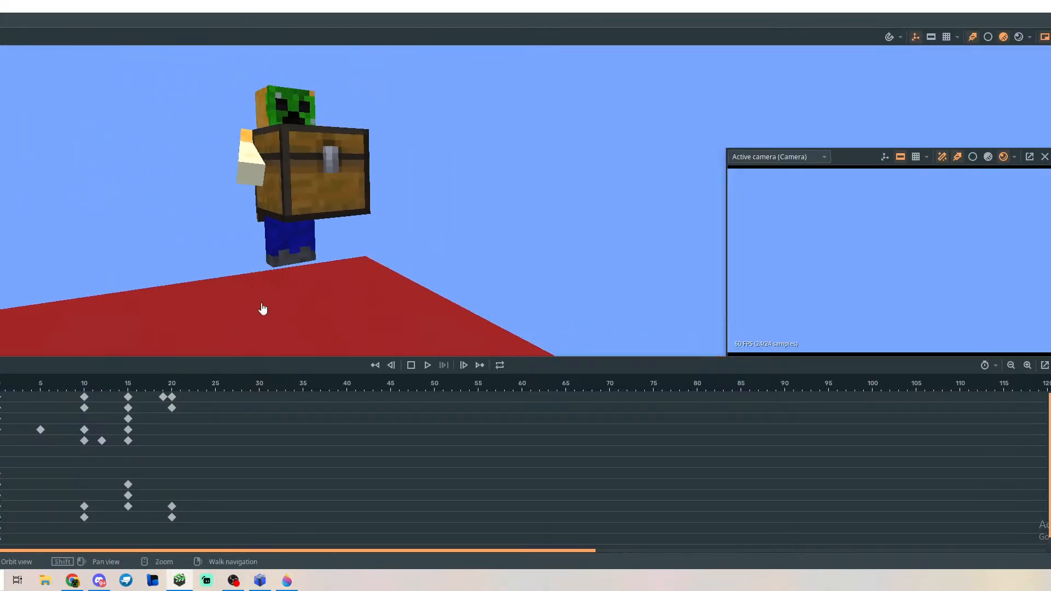
pyautogui.moveTo(0, 396); pyautogui.dragTo(1, 396)
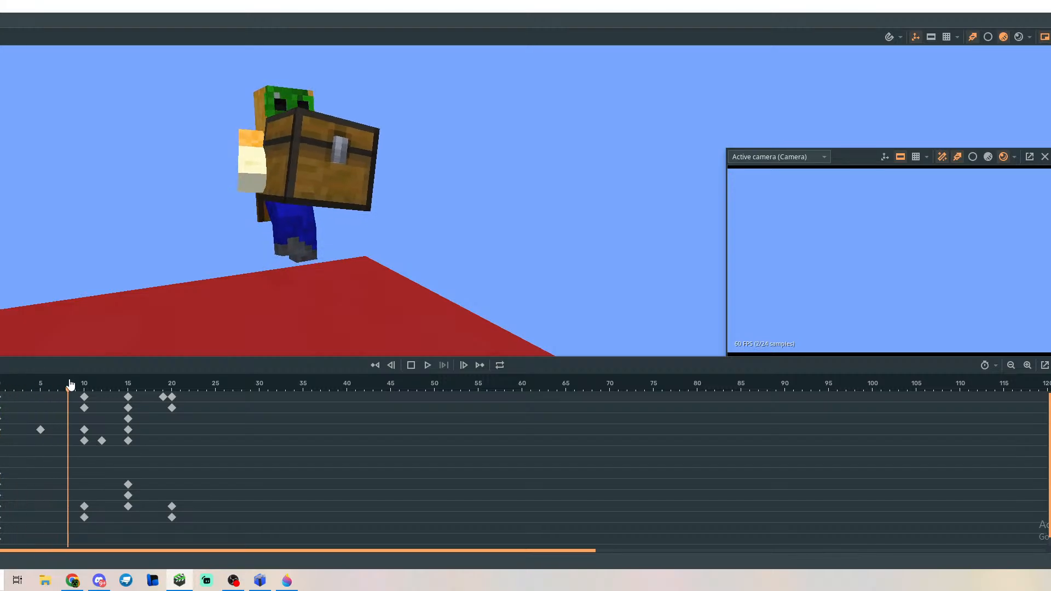
pyautogui.moveTo(88, 383); pyautogui.dragTo(123, 383)
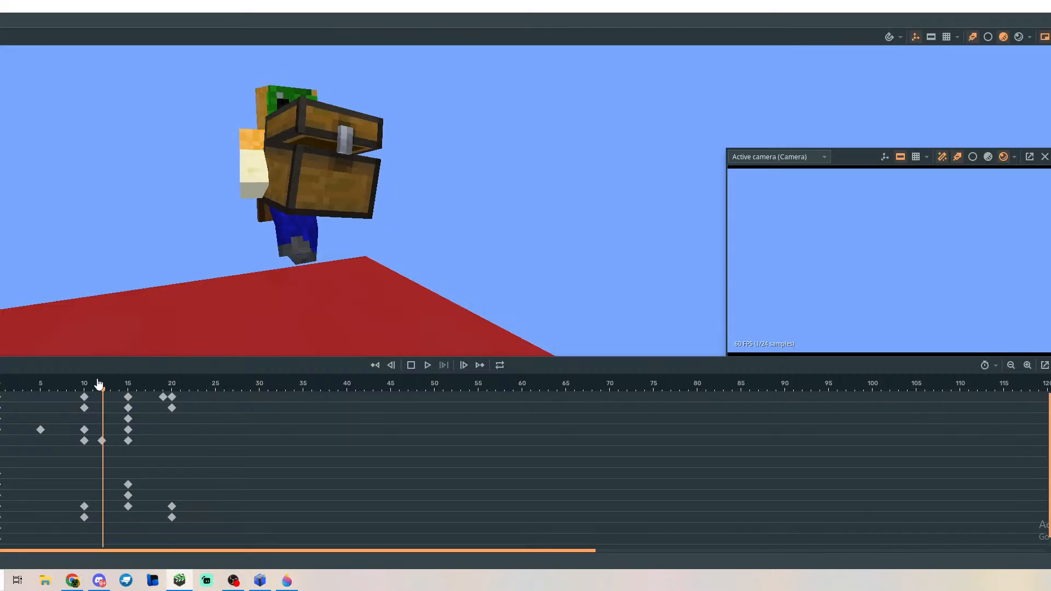
pyautogui.moveTo(78, 384)
pyautogui.mouseDown()
pyautogui.moveTo(145, 379)
pyautogui.moveTo(83, 379)
pyautogui.mouseUp()
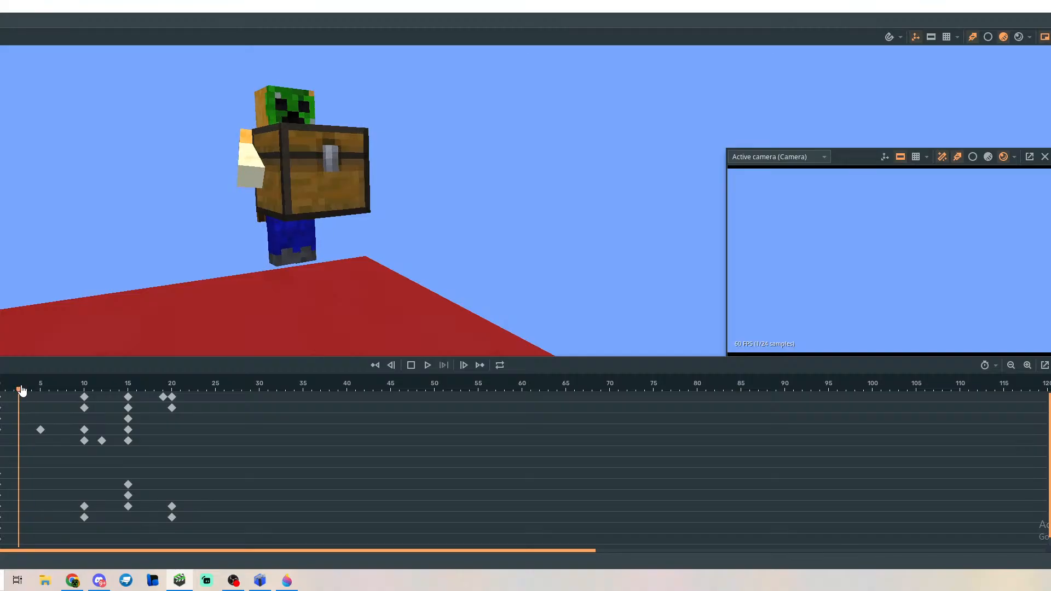
pyautogui.moveTo(174, 385); pyautogui.dragTo(133, 388)
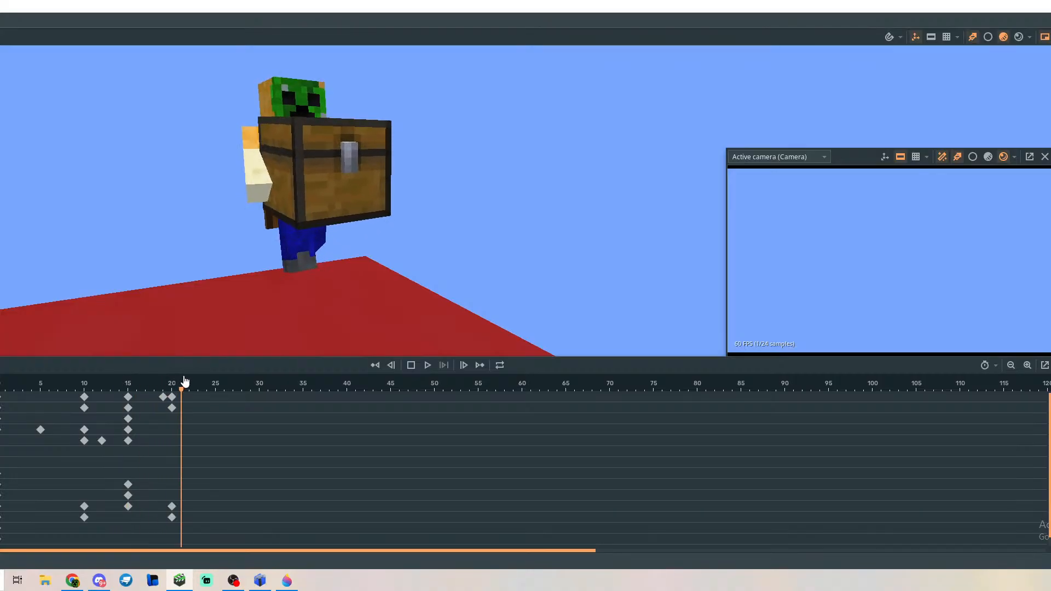
pyautogui.moveTo(185, 382); pyautogui.dragTo(104, 381)
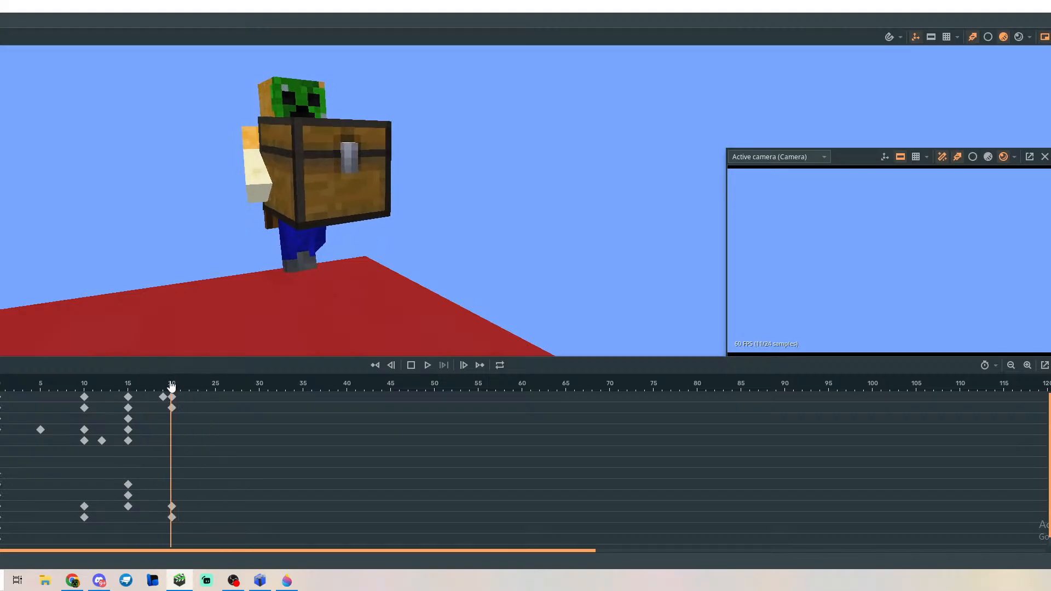
pyautogui.moveTo(160, 389); pyautogui.dragTo(173, 386)
pyautogui.press('w')
pyautogui.press('a')
pyautogui.moveTo(202, 285); pyautogui.dragTo(281, 281, button='right')
pyautogui.moveTo(172, 398)
pyautogui.mouseDown()
pyautogui.moveTo(21, 420)
pyautogui.moveTo(83, 422)
pyautogui.moveTo(183, 398)
pyautogui.moveTo(173, 400)
pyautogui.mouseUp()
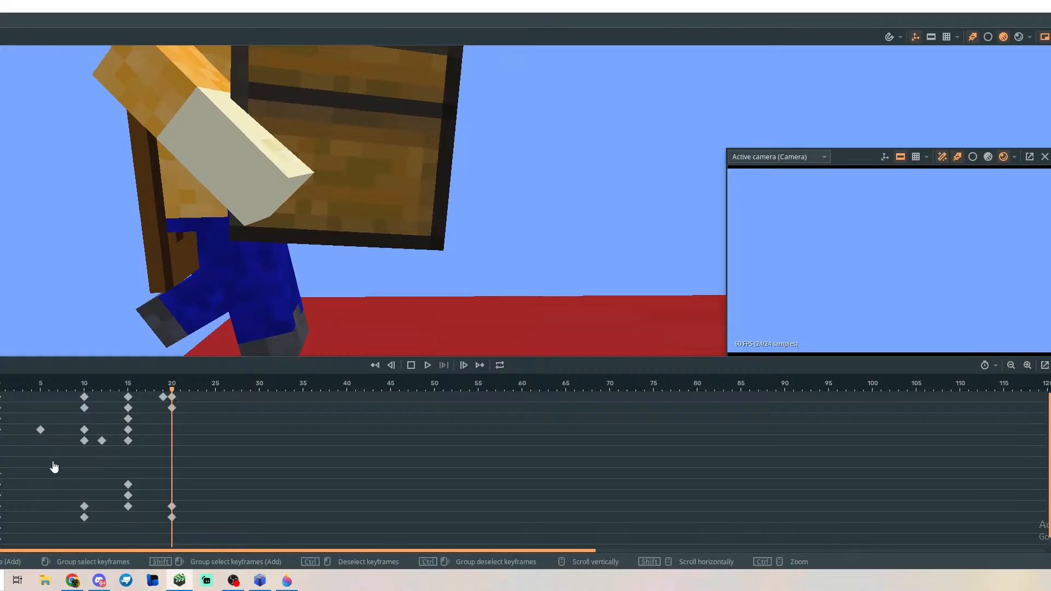
# Try moving the Bottom and Top keyframes from frame 15 to 20 and the Top's frame 12 keyframe to 15, and undo it.
pyautogui.click(128, 430)
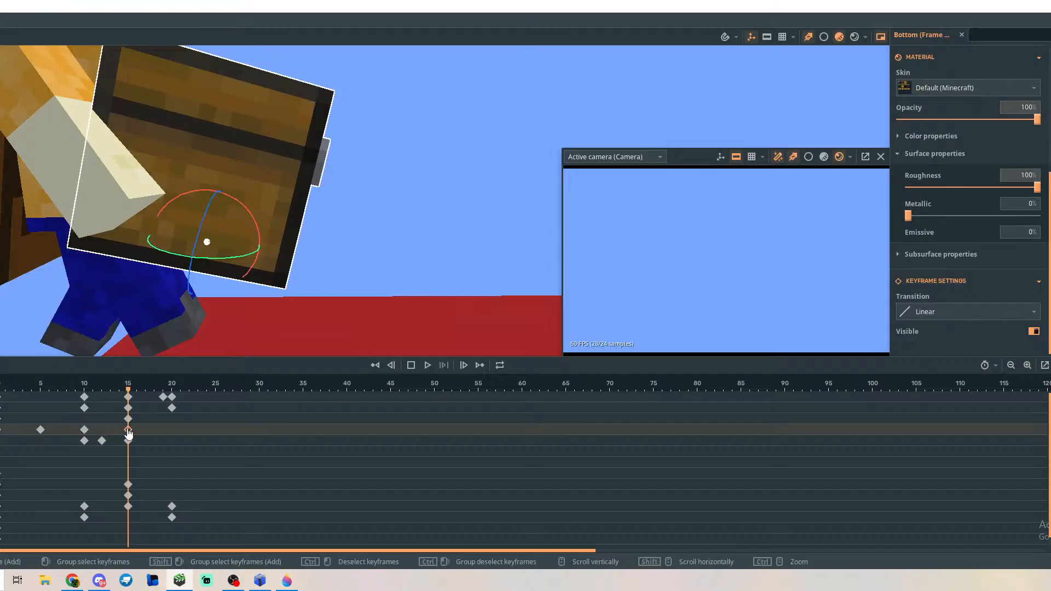
pyautogui.moveTo(129, 395)
pyautogui.mouseDown()
pyautogui.moveTo(143, 393)
pyautogui.moveTo(84, 404)
pyautogui.moveTo(143, 405)
pyautogui.mouseUp()
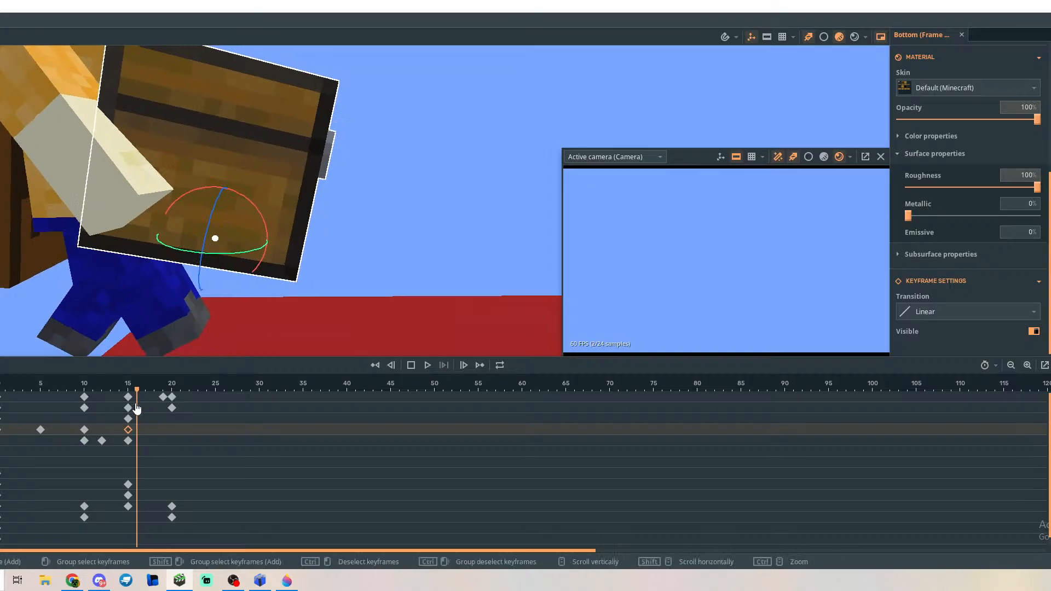
pyautogui.moveTo(128, 430); pyautogui.dragTo(172, 441)
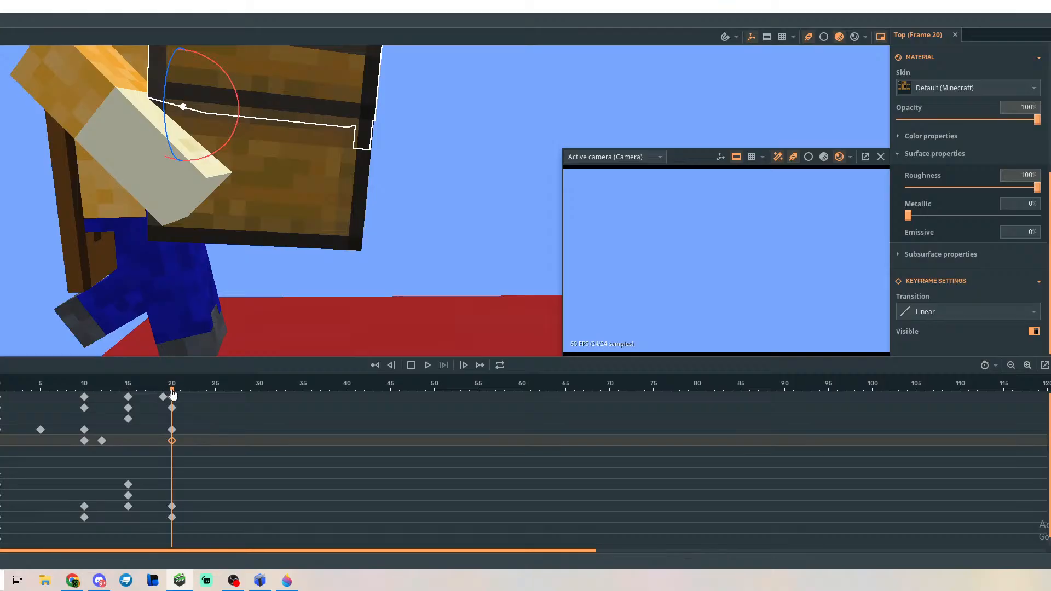
pyautogui.moveTo(169, 400); pyautogui.dragTo(128, 441)
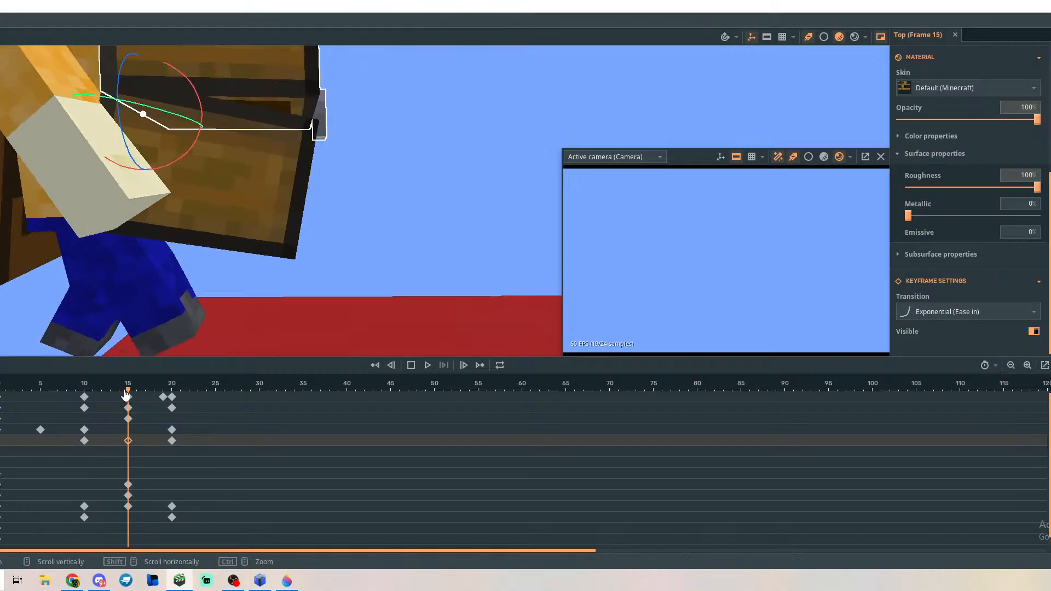
pyautogui.moveTo(127, 402)
pyautogui.mouseDown()
pyautogui.moveTo(93, 402)
pyautogui.moveTo(135, 412)
pyautogui.mouseUp()
pyautogui.moveTo(162, 406); pyautogui.dragTo(124, 415)
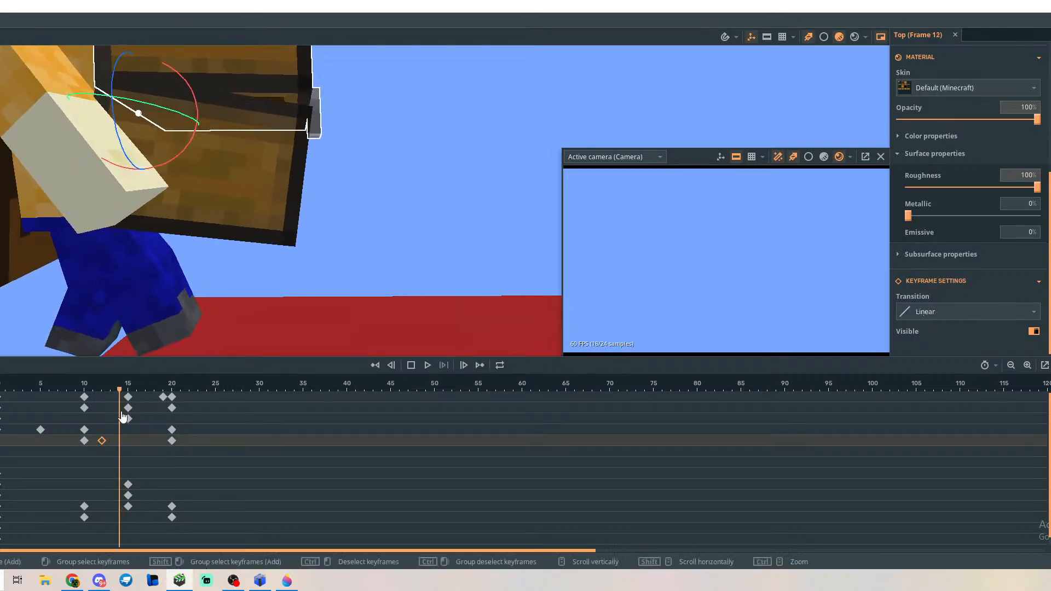
pyautogui.hotkey('ctrl', 'z')
pyautogui.moveTo(126, 398)
pyautogui.mouseDown()
pyautogui.moveTo(65, 398)
pyautogui.moveTo(175, 396)
pyautogui.moveTo(96, 398)
pyautogui.moveTo(131, 404)
pyautogui.mouseUp()
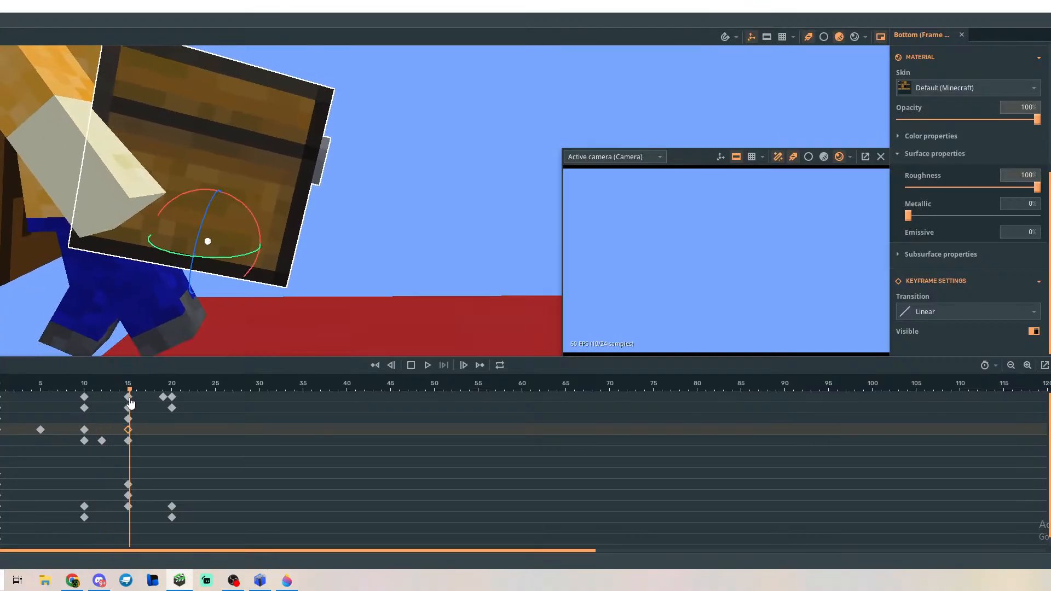
# Move the right leg slightly down in its frame 15 keyframe.
pyautogui.click(191, 330)
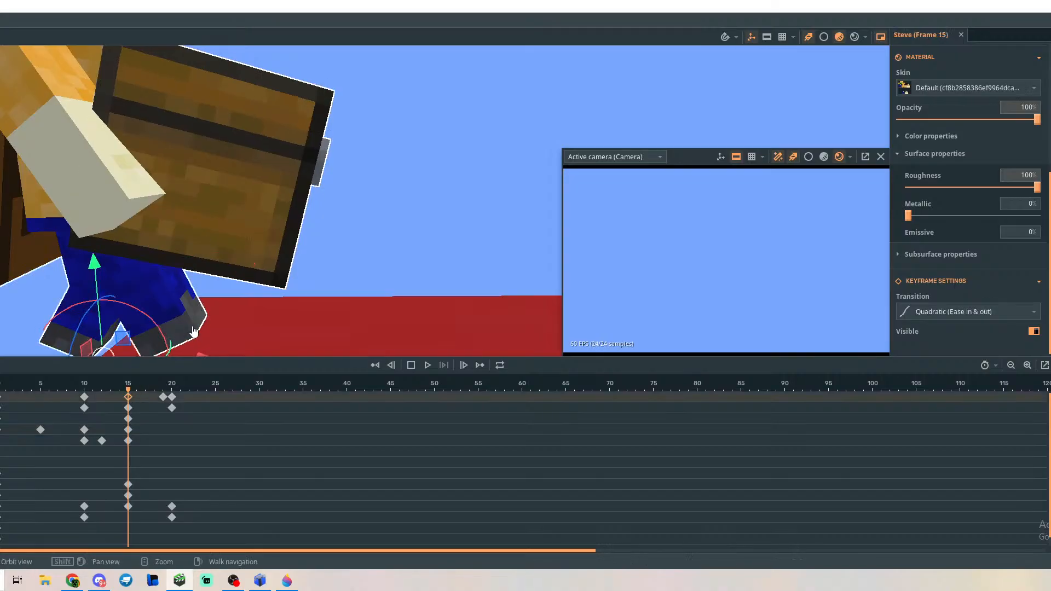
pyautogui.click(127, 507)
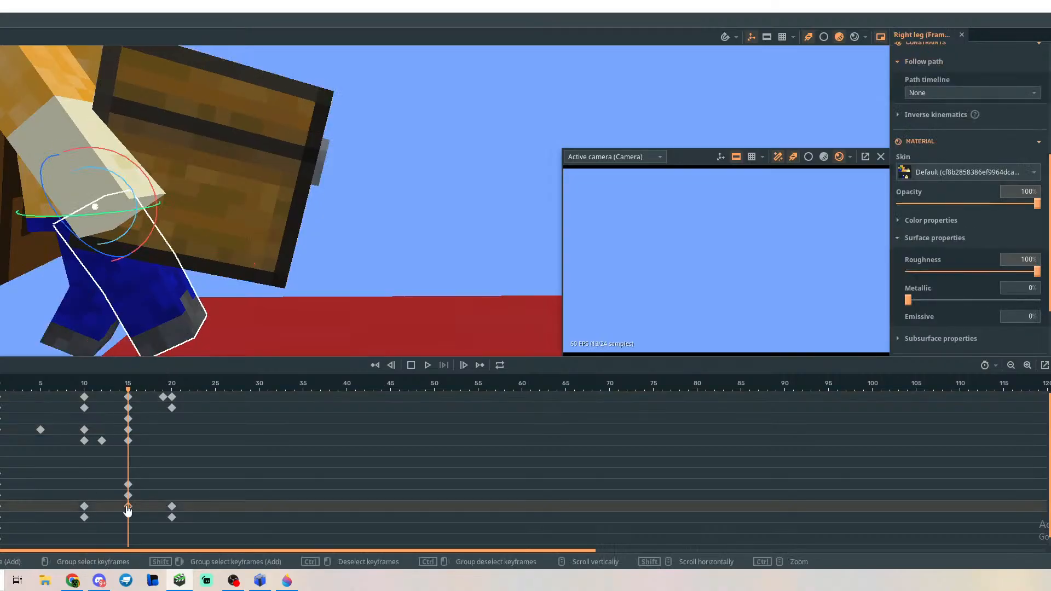
pyautogui.moveTo(197, 166)
pyautogui.mouseDown()
pyautogui.moveTo(158, 164)
pyautogui.moveTo(196, 171)
pyautogui.moveTo(197, 155)
pyautogui.moveTo(211, 153)
pyautogui.moveTo(203, 147)
pyautogui.mouseUp()
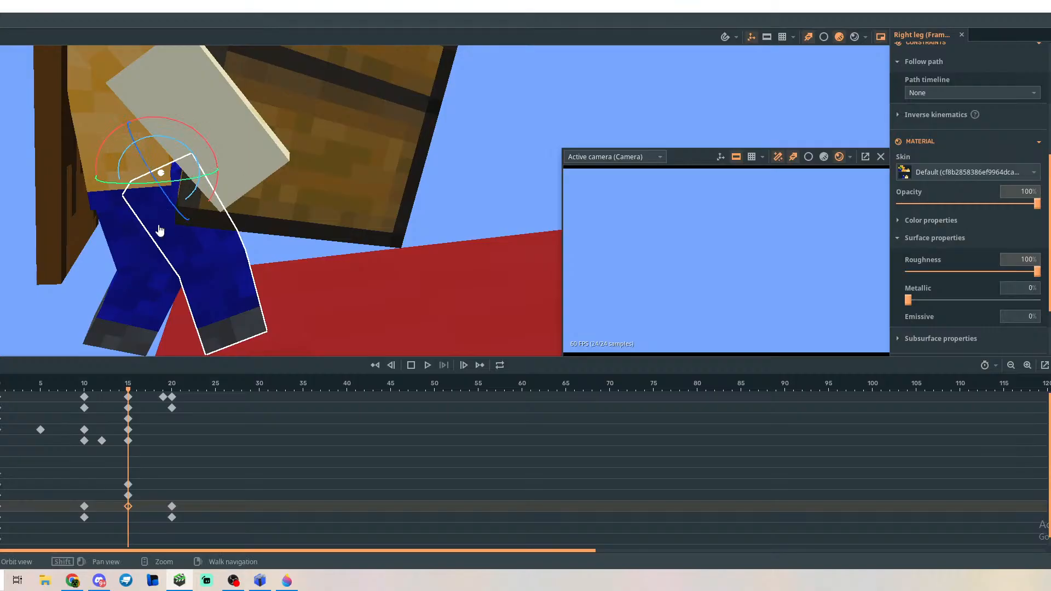
pyautogui.moveTo(263, 180); pyautogui.dragTo(323, 119, button='right')
pyautogui.press('w')
pyautogui.press('s')
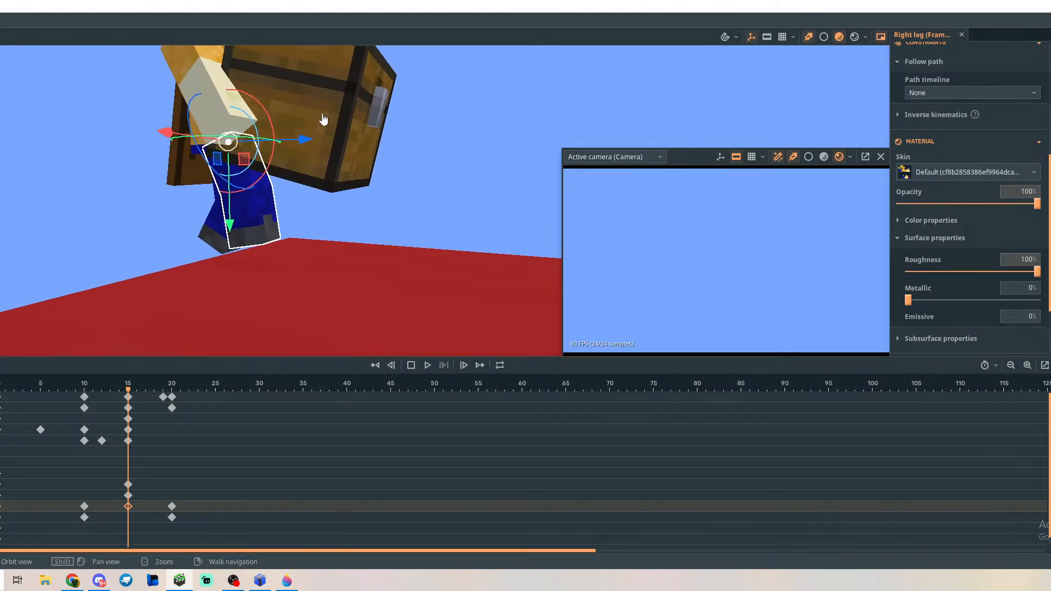
pyautogui.moveTo(236, 220); pyautogui.dragTo(231, 237)
pyautogui.moveTo(231, 237); pyautogui.dragTo(262, 236, button='right')
pyautogui.press('a')
pyautogui.press('d')
pyautogui.press('w')
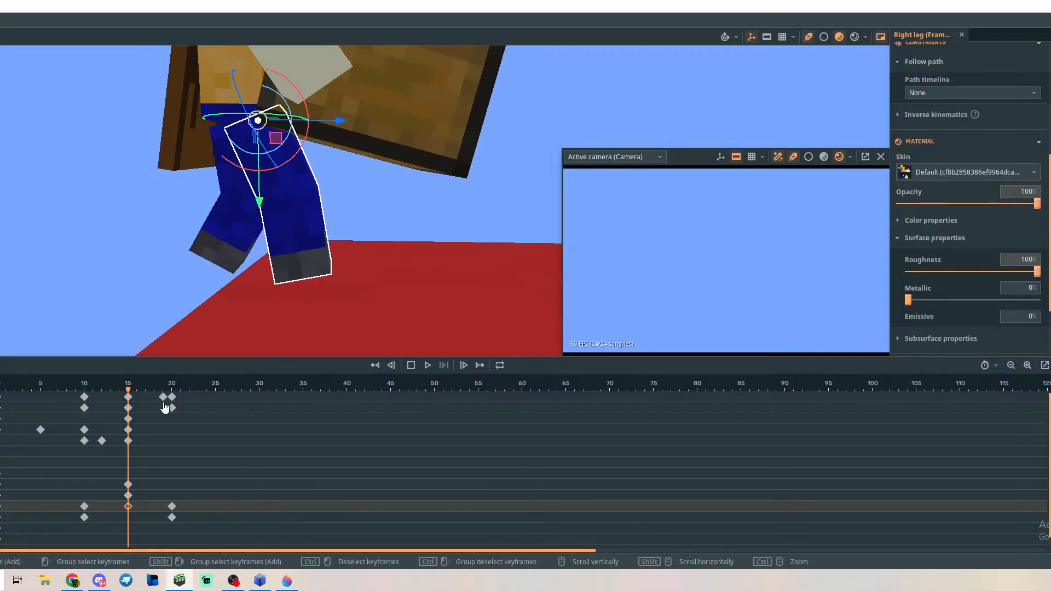
# Select the Body keyframe at frame 20.
pyautogui.click(183, 420)
pyautogui.click(171, 408)
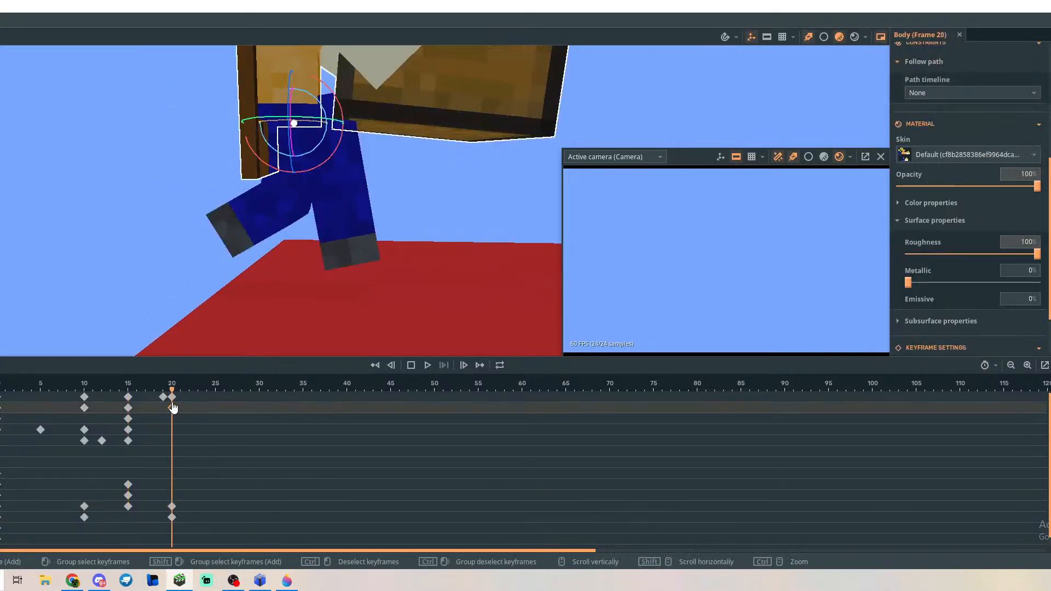
# Delete the right leg's keyframe at frame 20, keeping the Body keyframe there.
pyautogui.press('Delete')
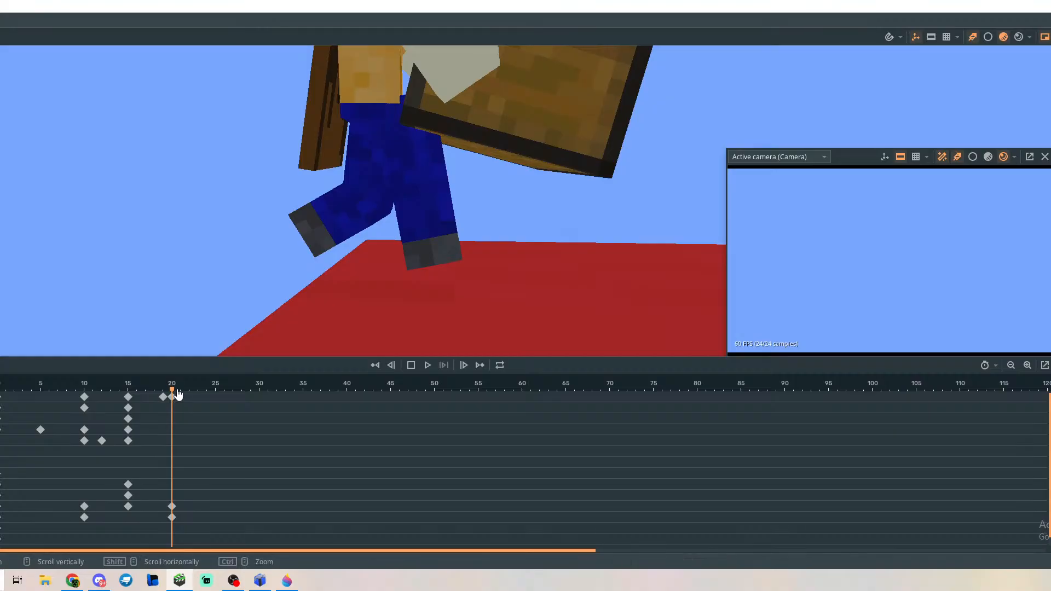
pyautogui.hotkey('ctrl', 'z')
pyautogui.click(173, 506)
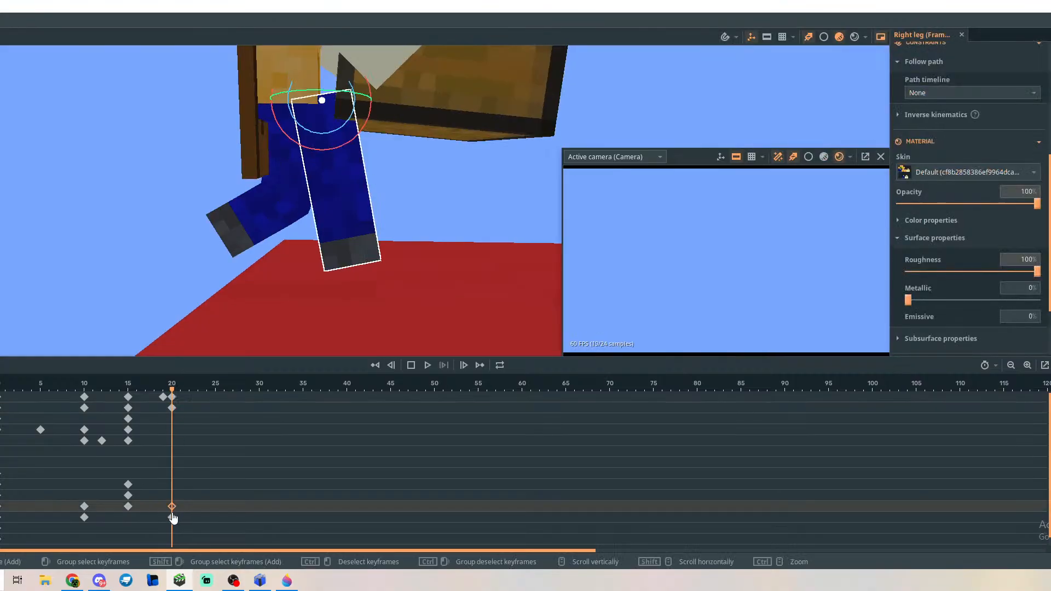
pyautogui.press('Delete')
# Try removing the left leg's keyframe at frame 20 and check the motion back to frame 12.
pyautogui.click(172, 517)
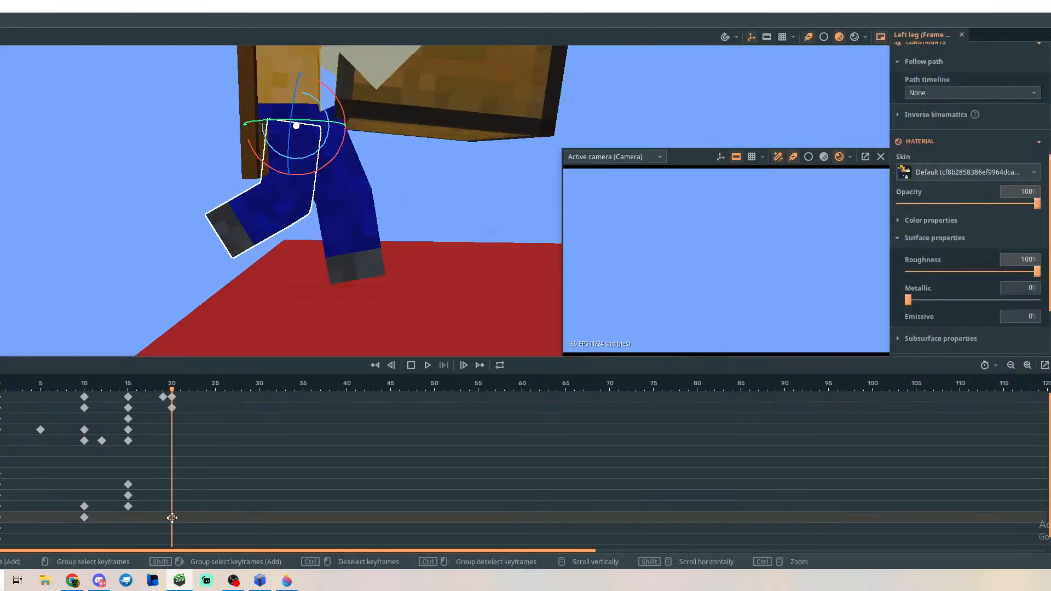
pyautogui.press('Delete')
pyautogui.click(157, 391)
pyautogui.moveTo(157, 393); pyautogui.dragTo(104, 406)
pyautogui.hotkey('ctrl', 'z')
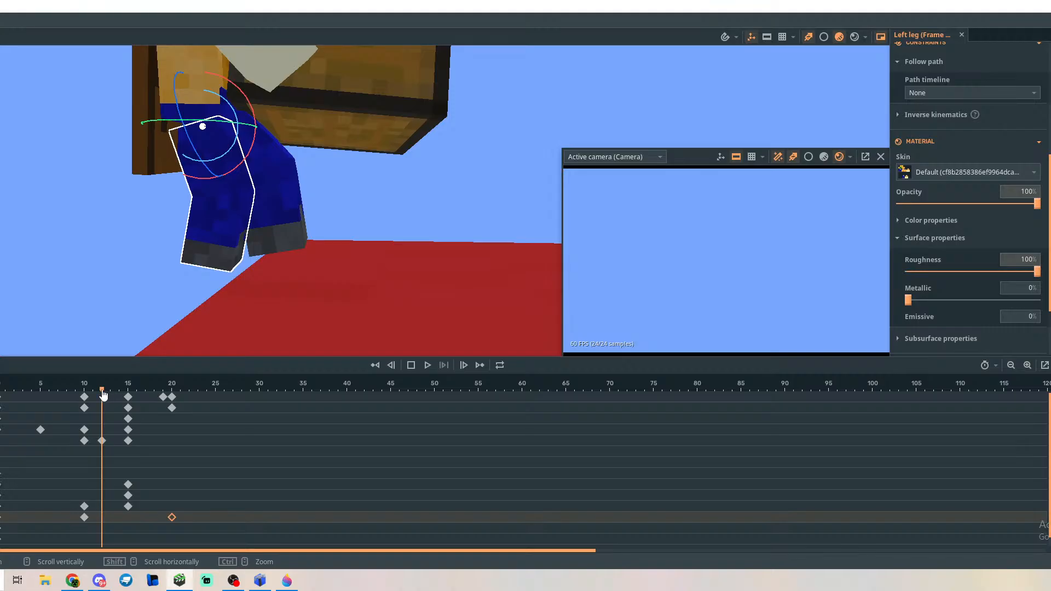
# Swing the right leg further forward and bend its knee at frame 15.
pyautogui.moveTo(104, 393); pyautogui.dragTo(127, 405)
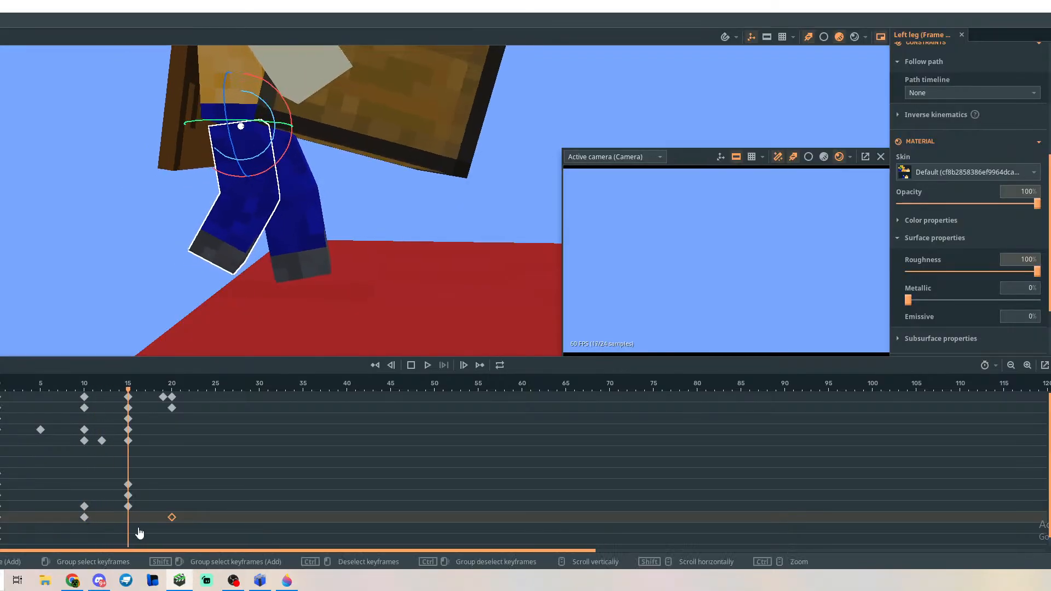
pyautogui.click(128, 507)
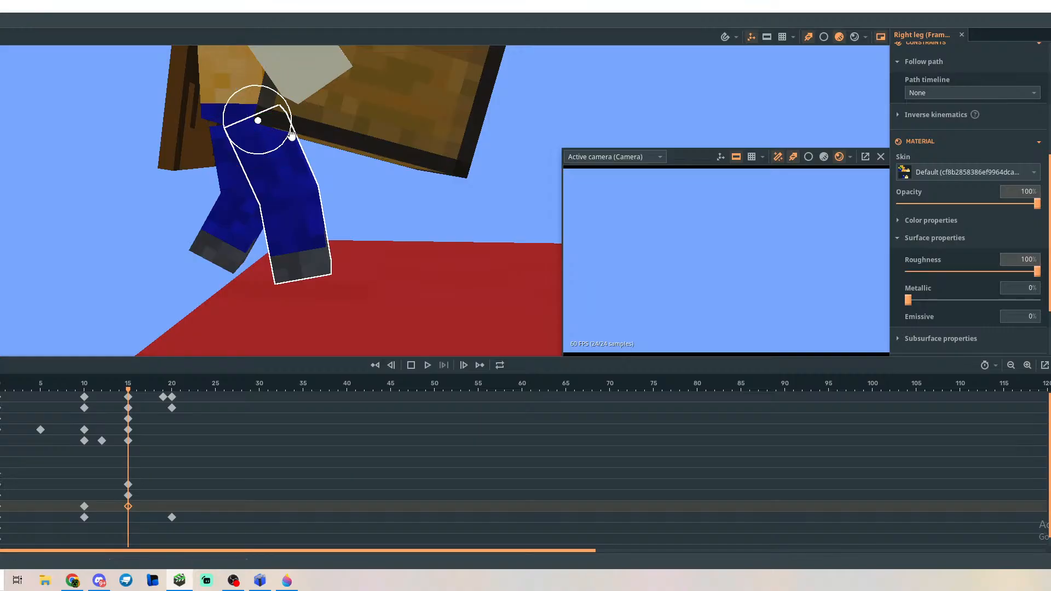
pyautogui.moveTo(290, 130)
pyautogui.mouseDown()
pyautogui.moveTo(287, 150)
pyautogui.moveTo(305, 134)
pyautogui.mouseUp()
pyautogui.keyDown('shift'); pyautogui.moveTo(380, 186); pyautogui.dragTo(342, 221, button='middle'); pyautogui.keyUp('shift')
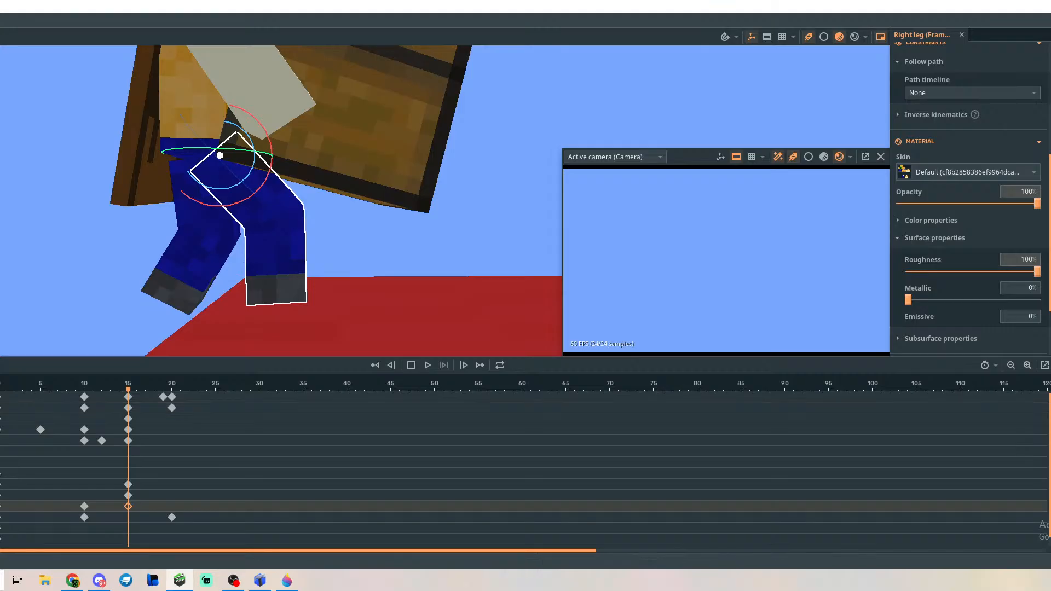
# Lower the whole Steve character slightly at frame 15.
pyautogui.click(128, 408)
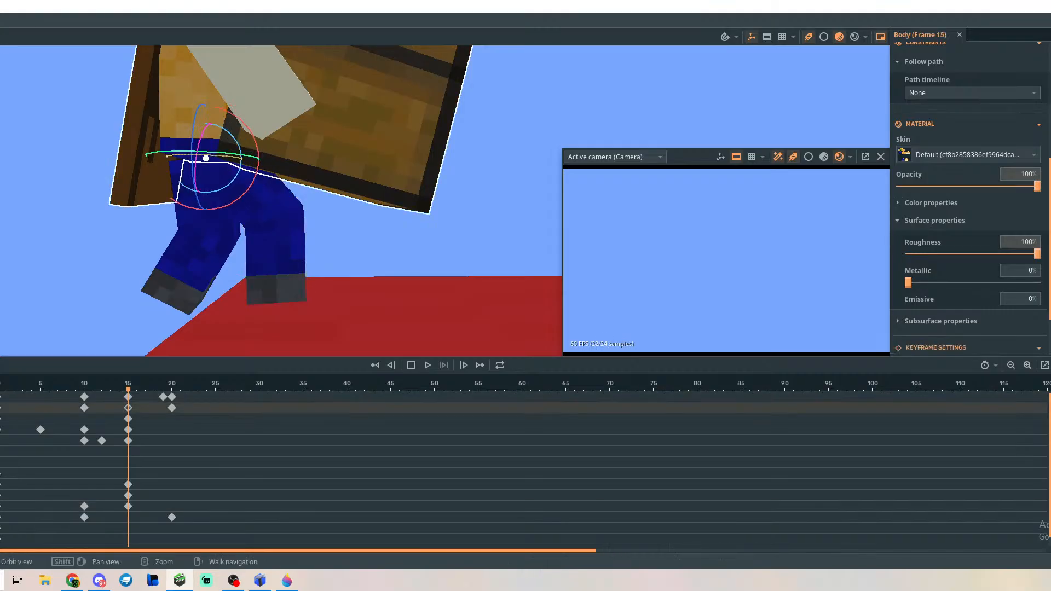
pyautogui.click(128, 397)
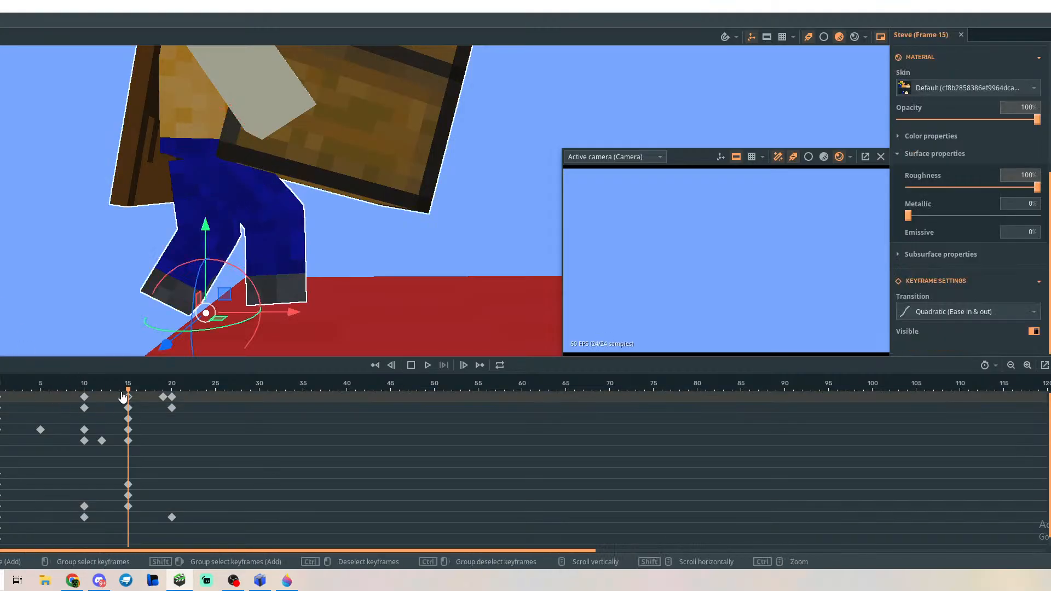
pyautogui.moveTo(206, 219); pyautogui.dragTo(206, 241)
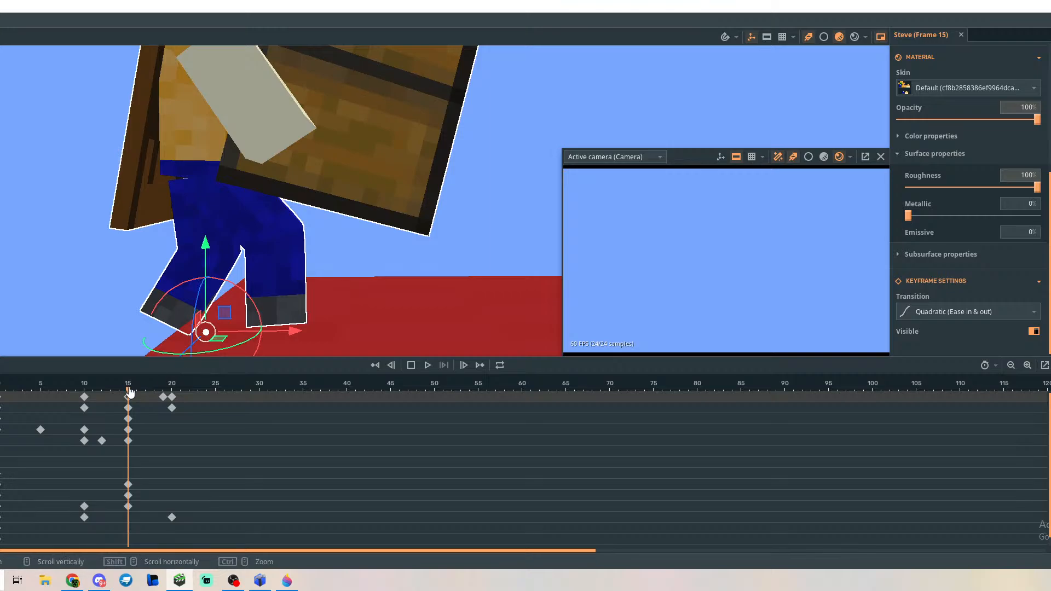
# Delete Steve's keyframes at frames 19 and 20 and the Body keyframe at frame 20.
pyautogui.moveTo(128, 391); pyautogui.dragTo(169, 402)
pyautogui.press('Delete')
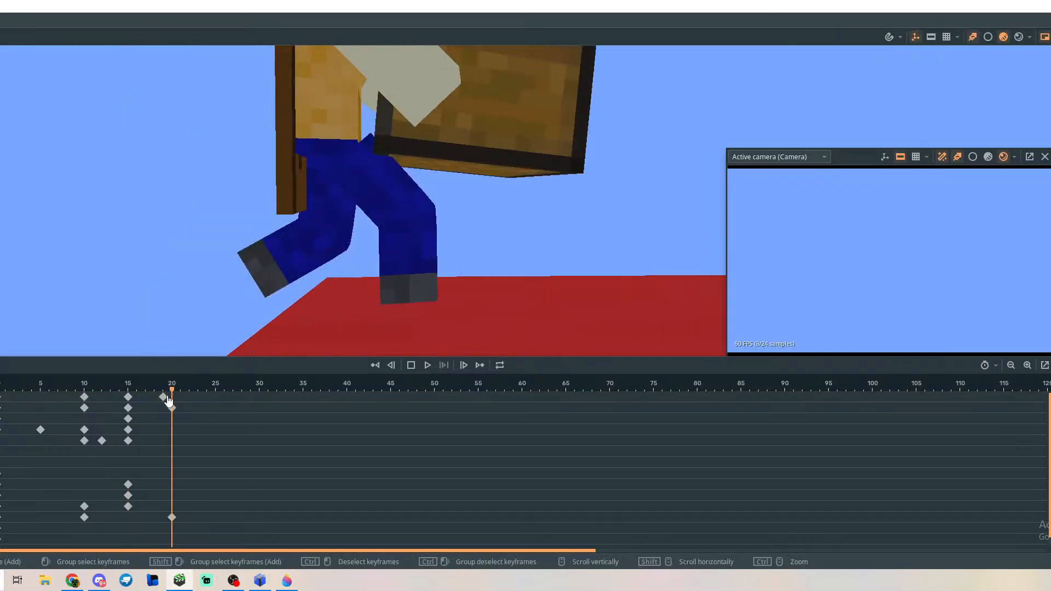
pyautogui.click(163, 398)
pyautogui.press('Delete')
pyautogui.click(172, 408)
pyautogui.press('Delete')
# Review the character's whole motion between frames 0 and 20 from a wider front view.
pyautogui.moveTo(174, 410); pyautogui.dragTo(14, 418)
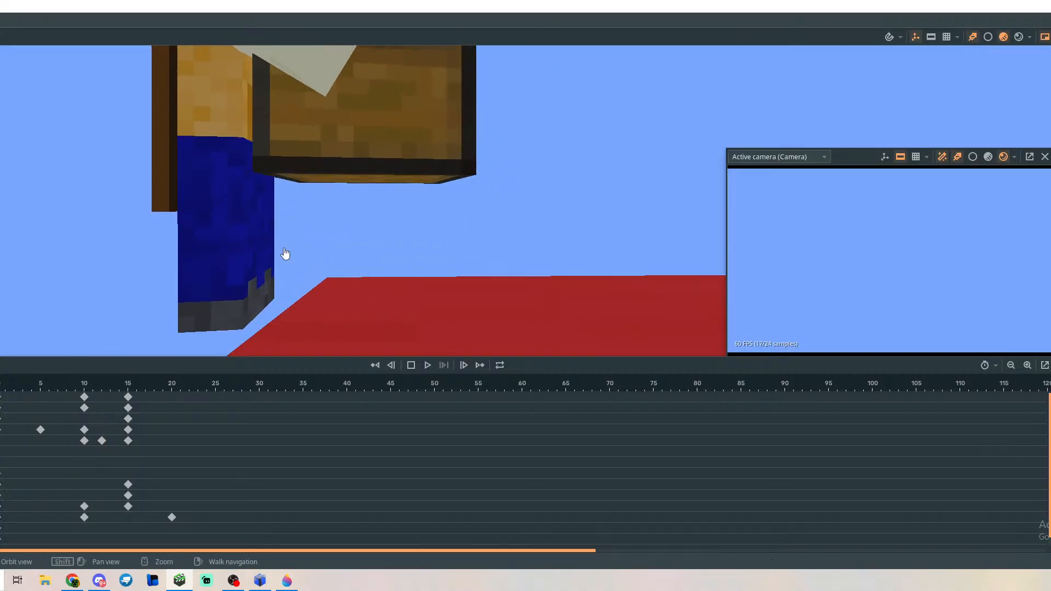
pyautogui.scroll(-5, 355, 236)
pyautogui.press('space')
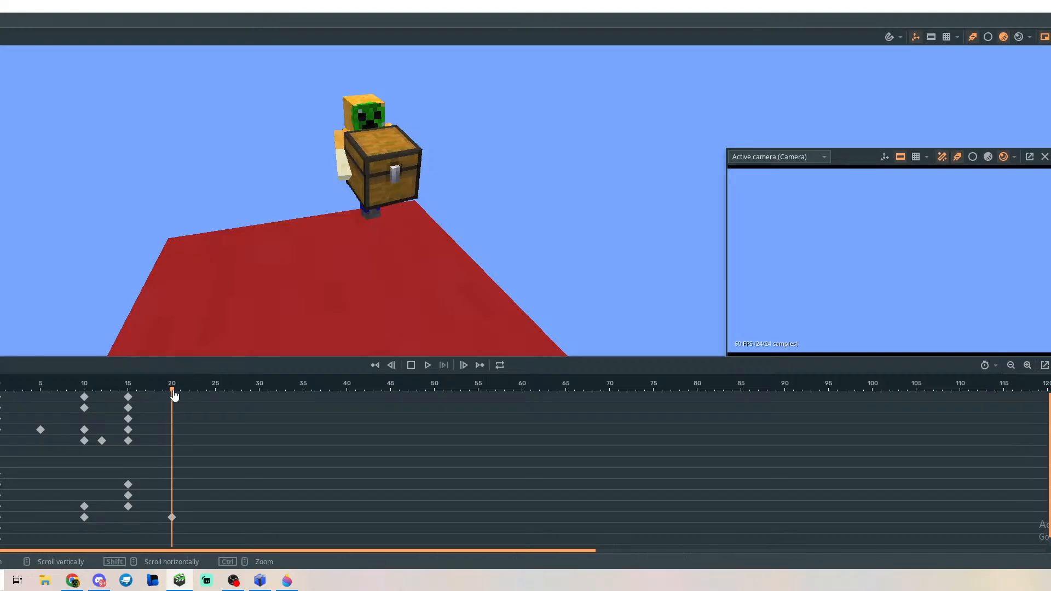
pyautogui.moveTo(172, 392); pyautogui.dragTo(119, 394)
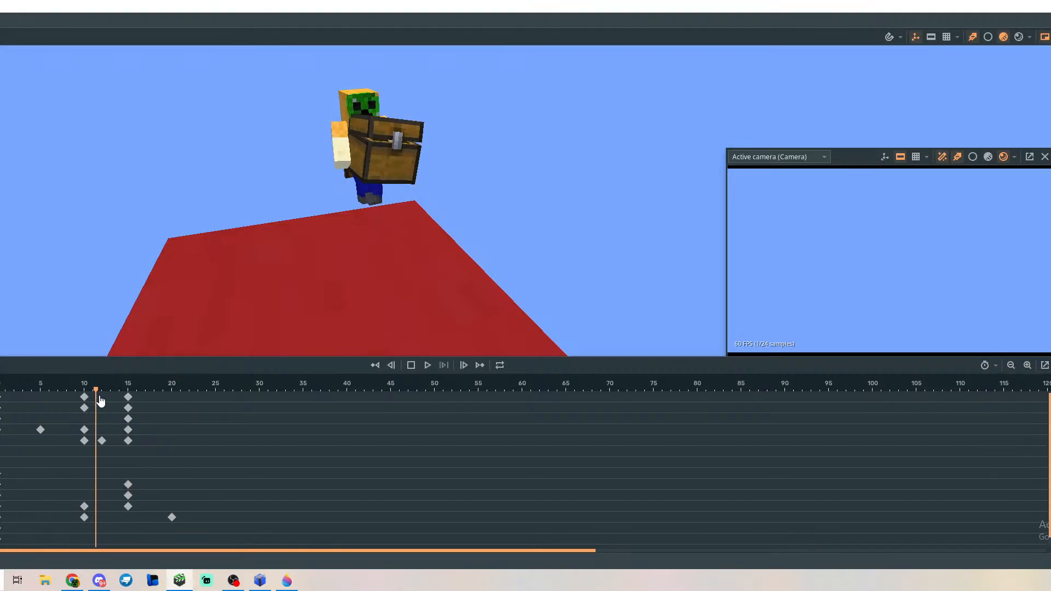
pyautogui.moveTo(39, 408); pyautogui.dragTo(163, 401)
pyautogui.moveTo(58, 412); pyautogui.dragTo(78, 408)
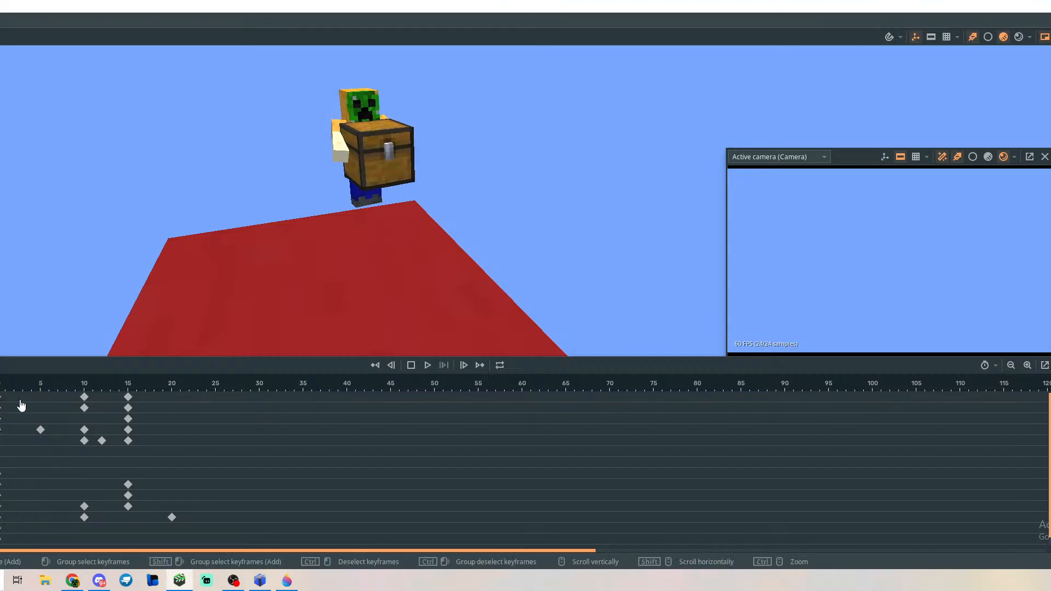
pyautogui.moveTo(1, 393); pyautogui.dragTo(117, 386)
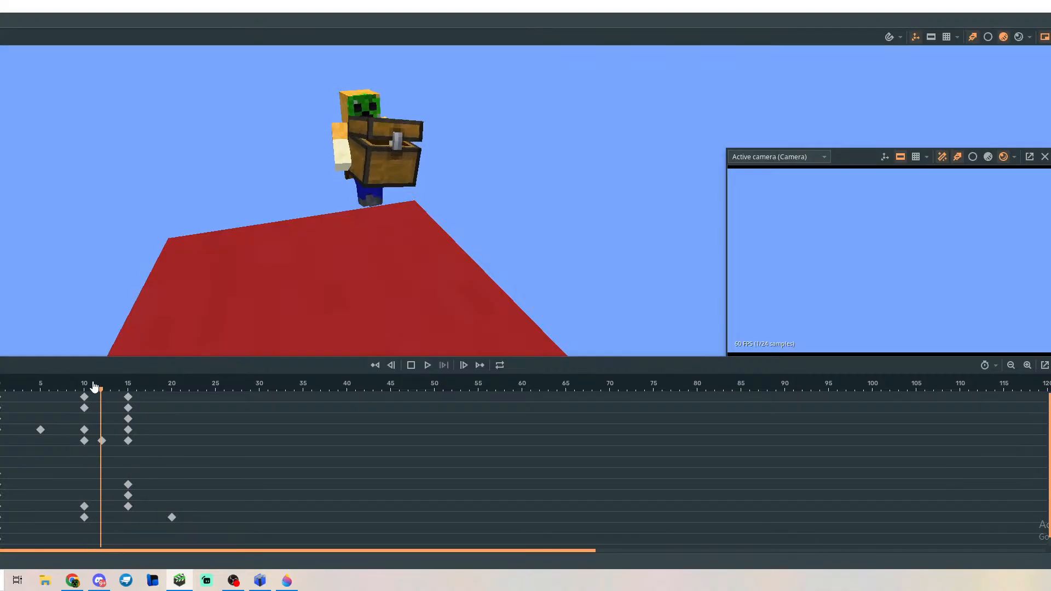
pyautogui.moveTo(38, 395); pyautogui.dragTo(1, 394)
# Rotate and bend the right arm beside the chest at frame 0.
pyautogui.press('w')
pyautogui.moveTo(171, 307); pyautogui.dragTo(141, 286, button='right')
pyautogui.click(42, 239)
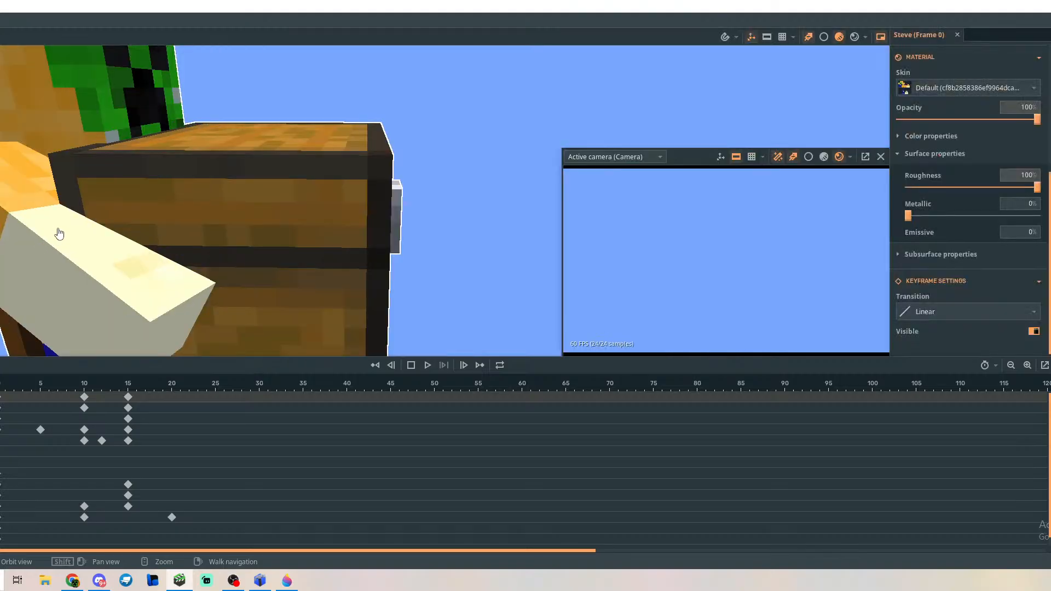
pyautogui.moveTo(18, 188); pyautogui.dragTo(108, 207)
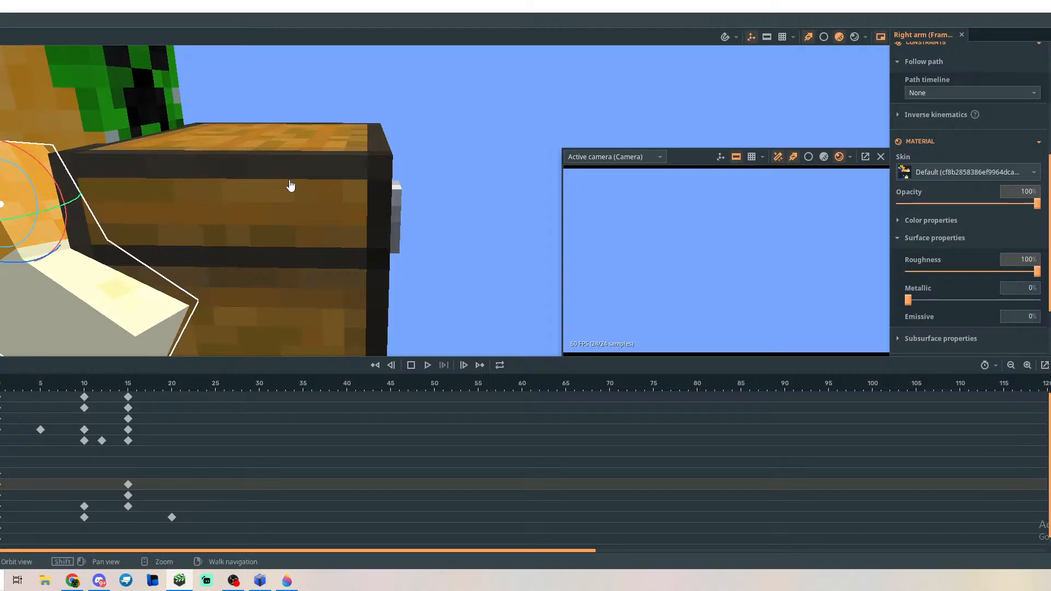
pyautogui.moveTo(291, 187); pyautogui.dragTo(645, 252, button='right')
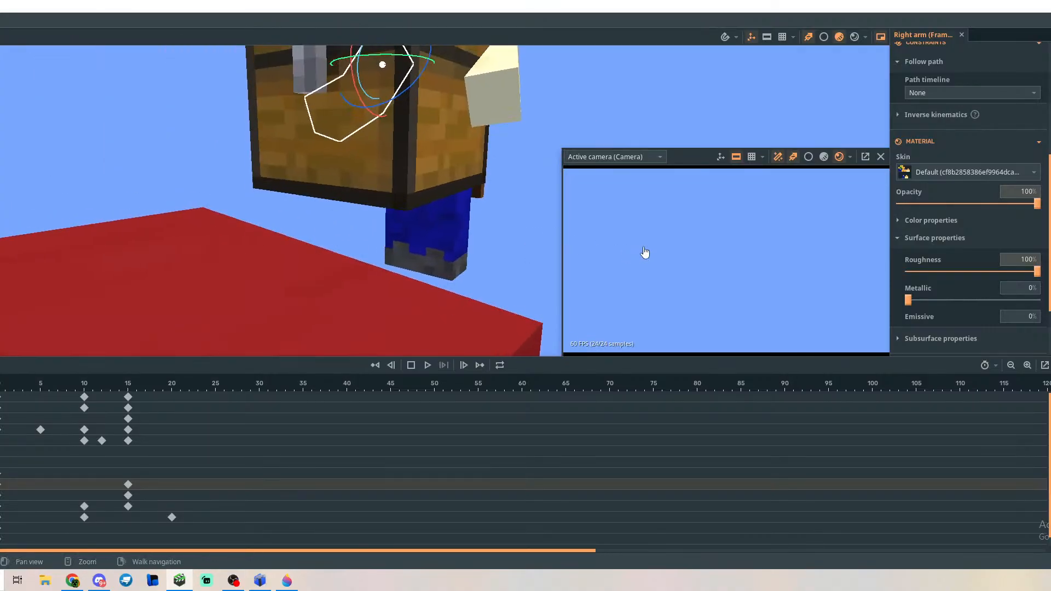
pyautogui.moveTo(493, 219); pyautogui.dragTo(369, 261, button='right')
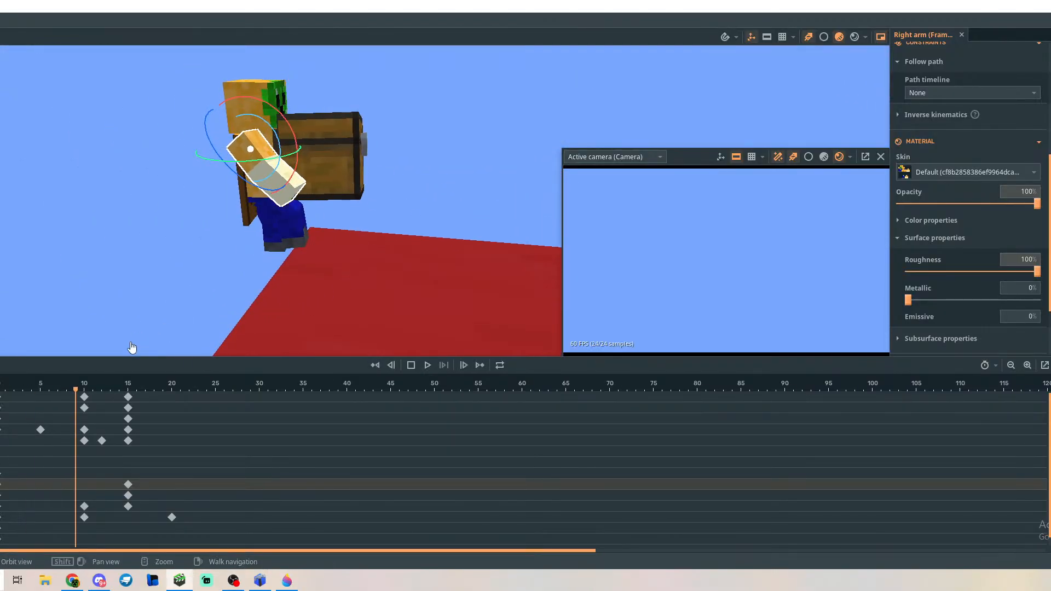
# Add a right arm keyframe at frame 5, and rotate and bend the forearm upward at frame 10.
pyautogui.moveTo(79, 392); pyautogui.dragTo(44, 402)
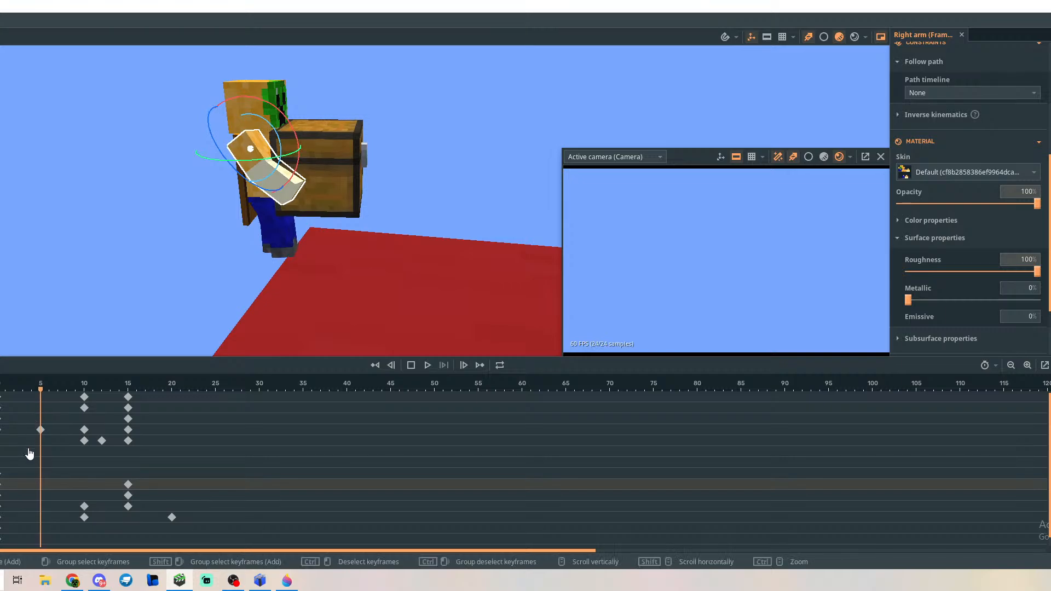
pyautogui.click(40, 487)
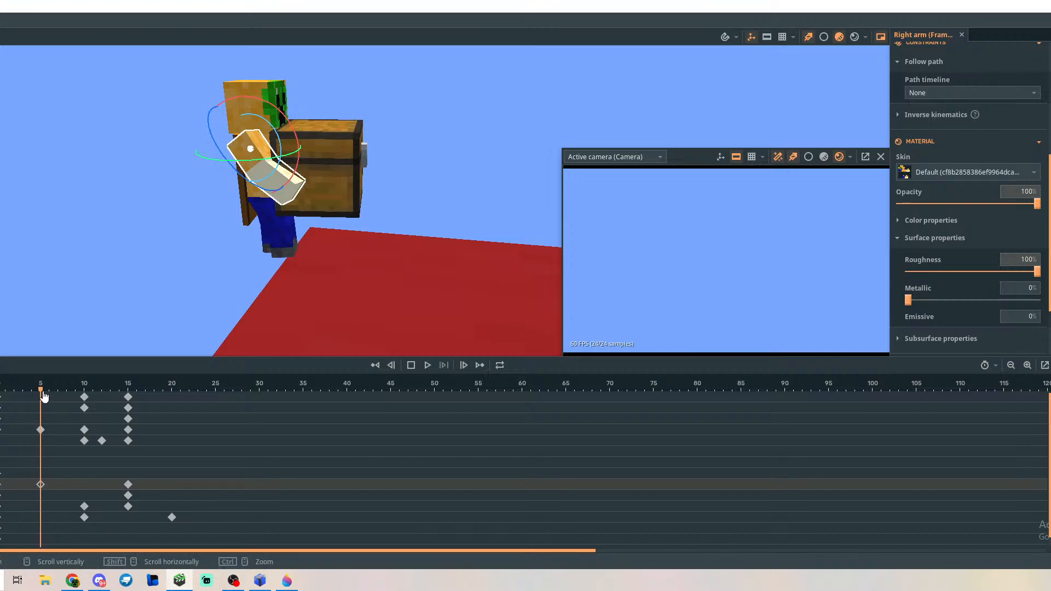
pyautogui.moveTo(42, 394); pyautogui.dragTo(84, 395)
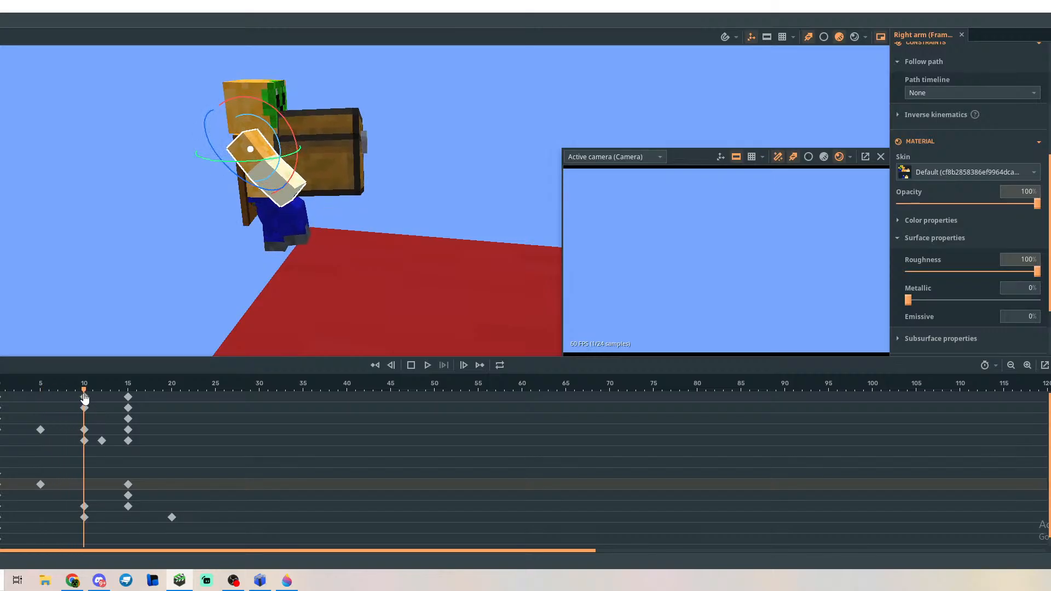
pyautogui.click(262, 104)
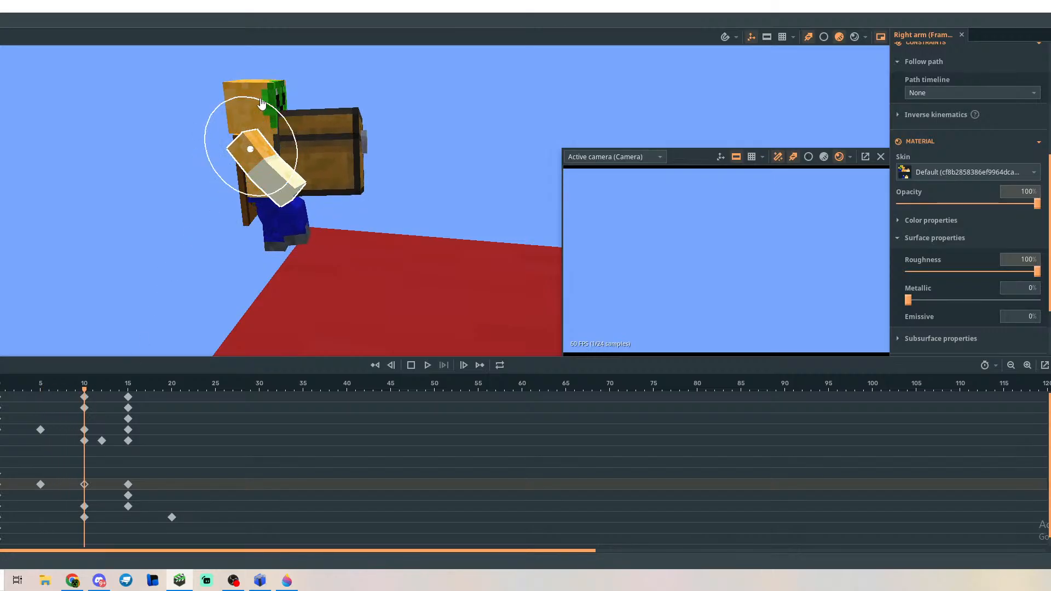
pyautogui.moveTo(253, 100); pyautogui.dragTo(252, 110)
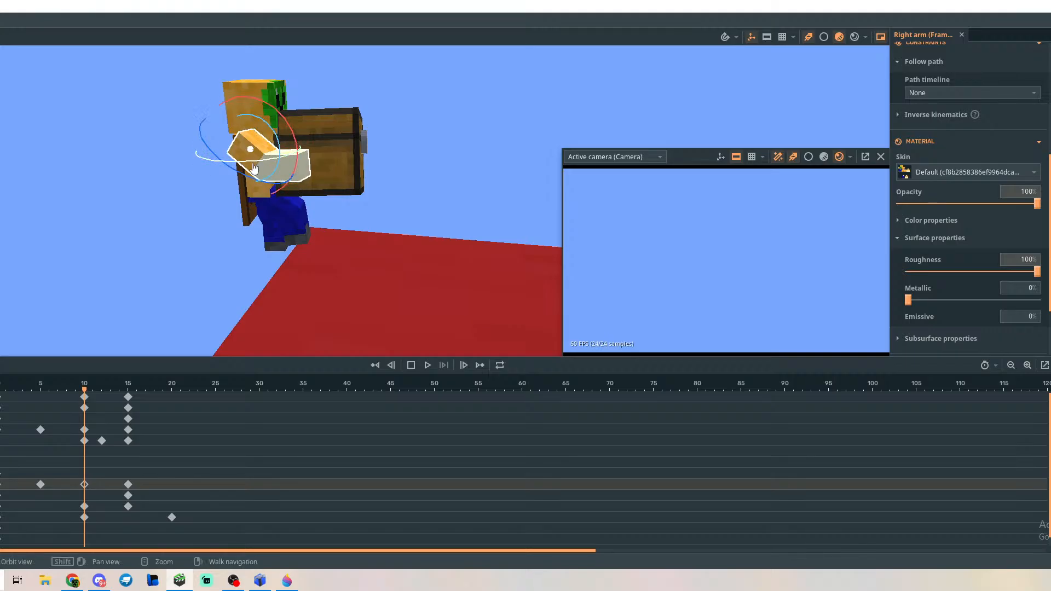
pyautogui.moveTo(248, 165); pyautogui.dragTo(248, 165)
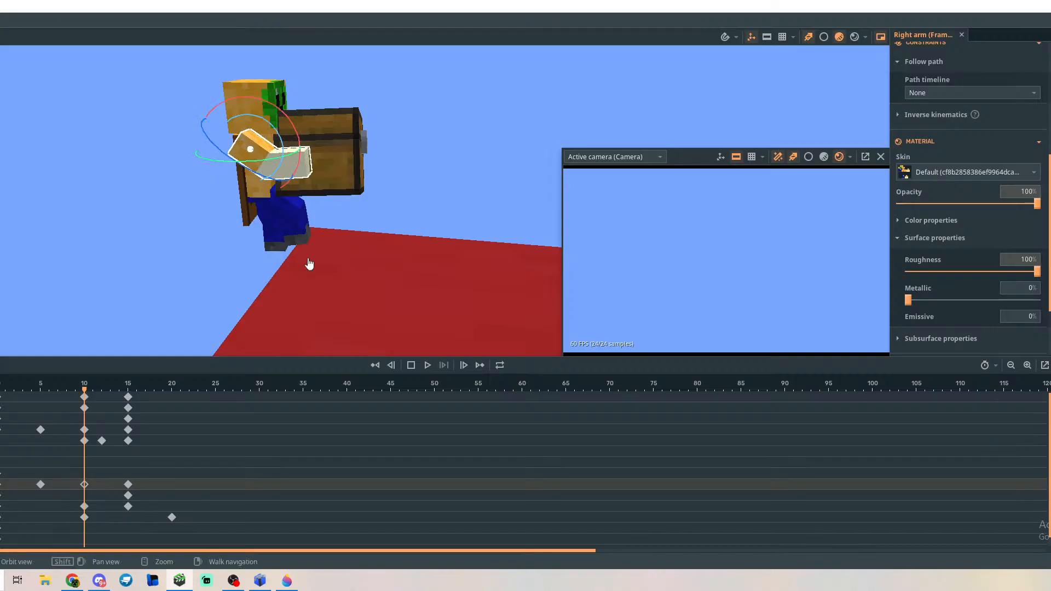
# Adjust the right arm's bend at frame 15 and check the motion back towards the start.
pyautogui.moveTo(88, 395)
pyautogui.mouseDown()
pyautogui.moveTo(49, 395)
pyautogui.moveTo(130, 387)
pyautogui.moveTo(88, 389)
pyautogui.mouseUp()
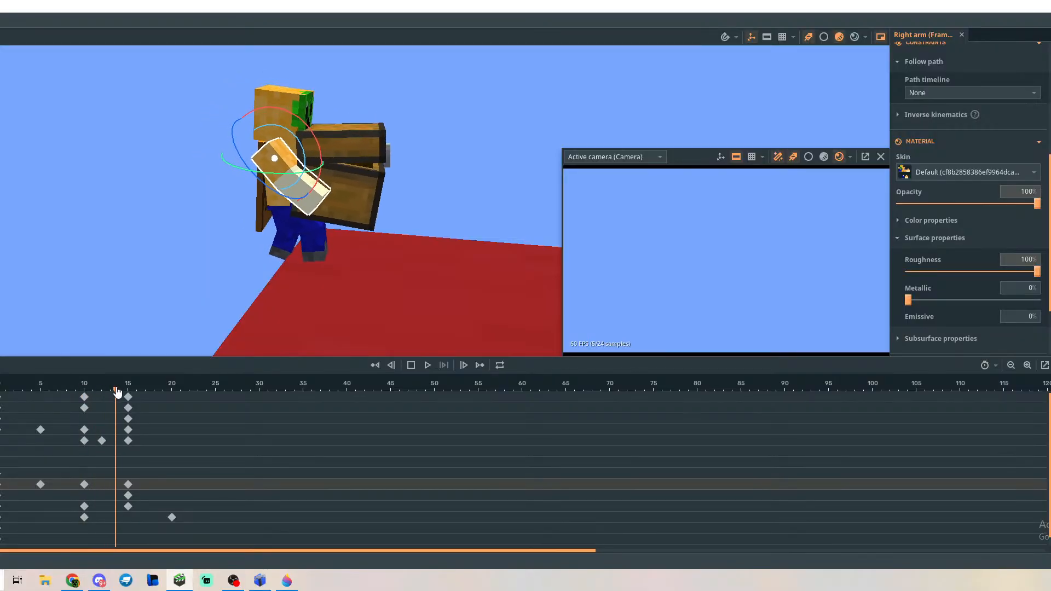
pyautogui.moveTo(126, 393); pyautogui.dragTo(129, 387)
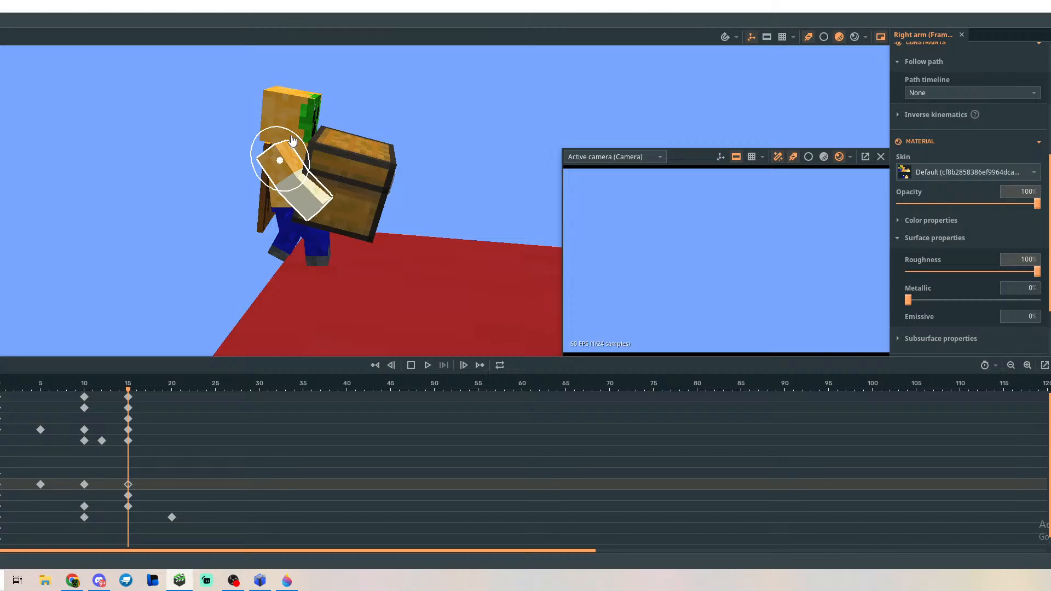
pyautogui.moveTo(128, 393); pyautogui.dragTo(57, 415)
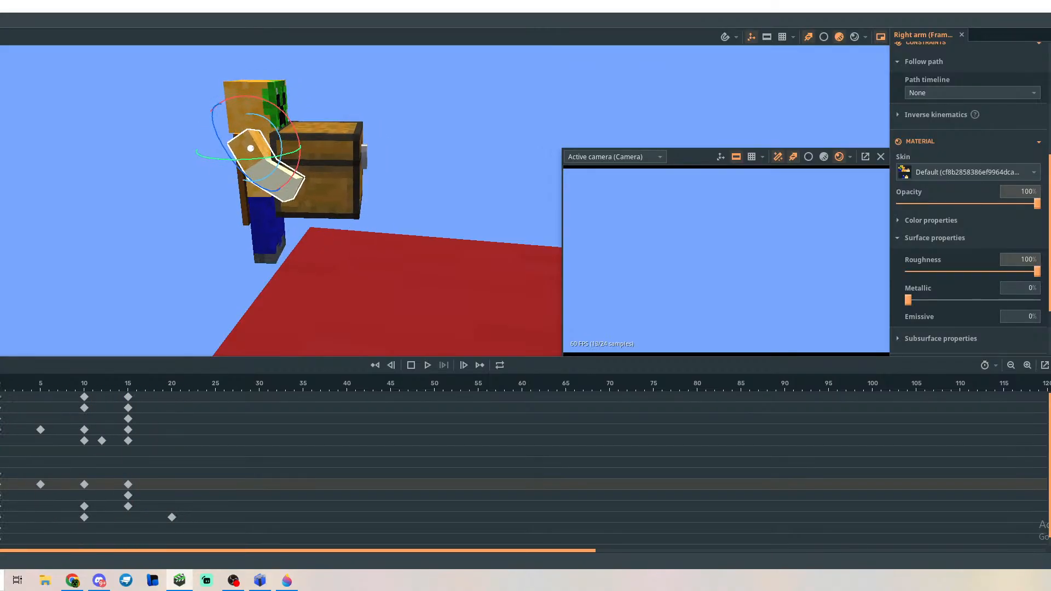
# Delete the left leg's keyframe at frame 20.
pyautogui.moveTo(57, 427); pyautogui.dragTo(131, 418)
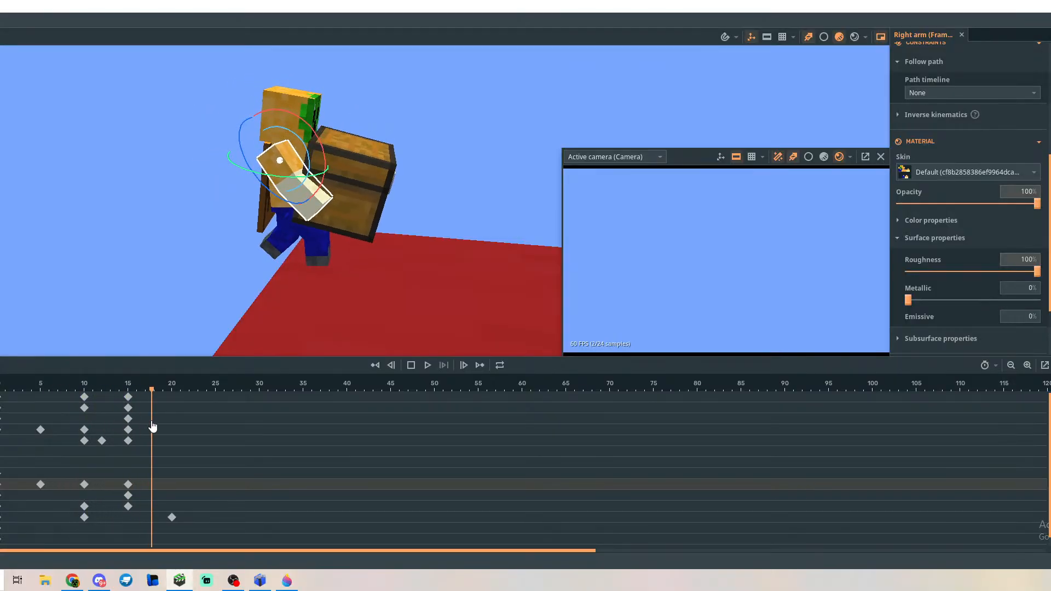
pyautogui.click(173, 519)
pyautogui.press('Delete')
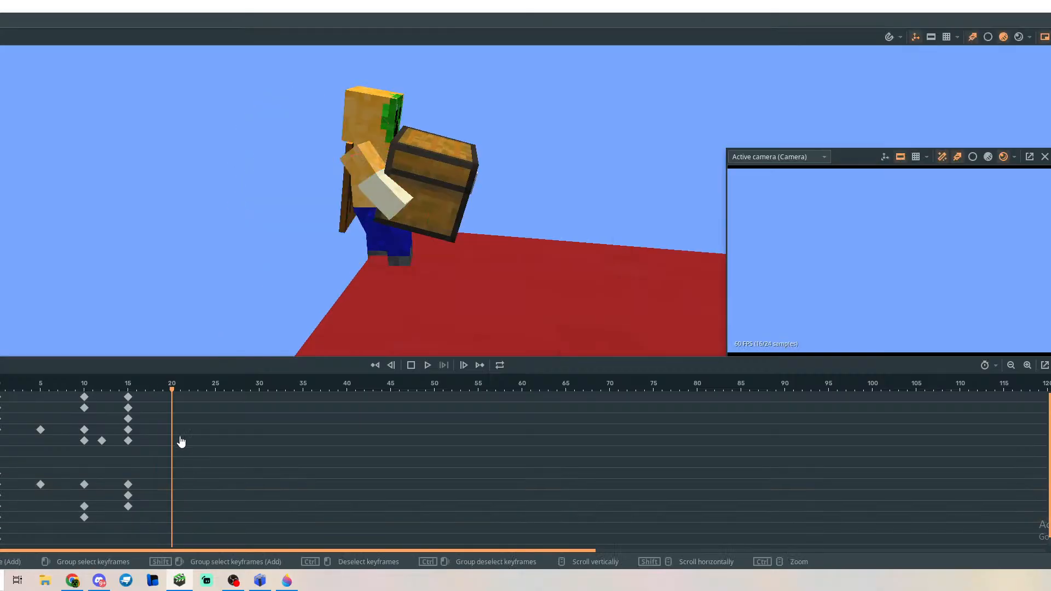
# Play and scrub through the animation to check the arm, leg and chest motion up to frame 20.
pyautogui.moveTo(172, 393); pyautogui.dragTo(58, 394)
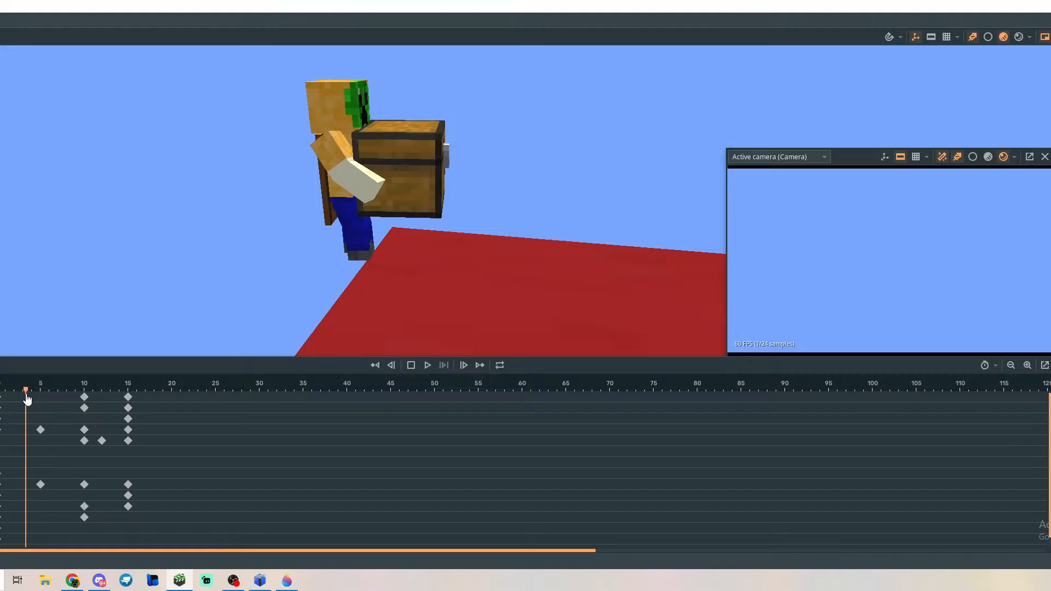
pyautogui.moveTo(27, 399); pyautogui.dragTo(110, 424)
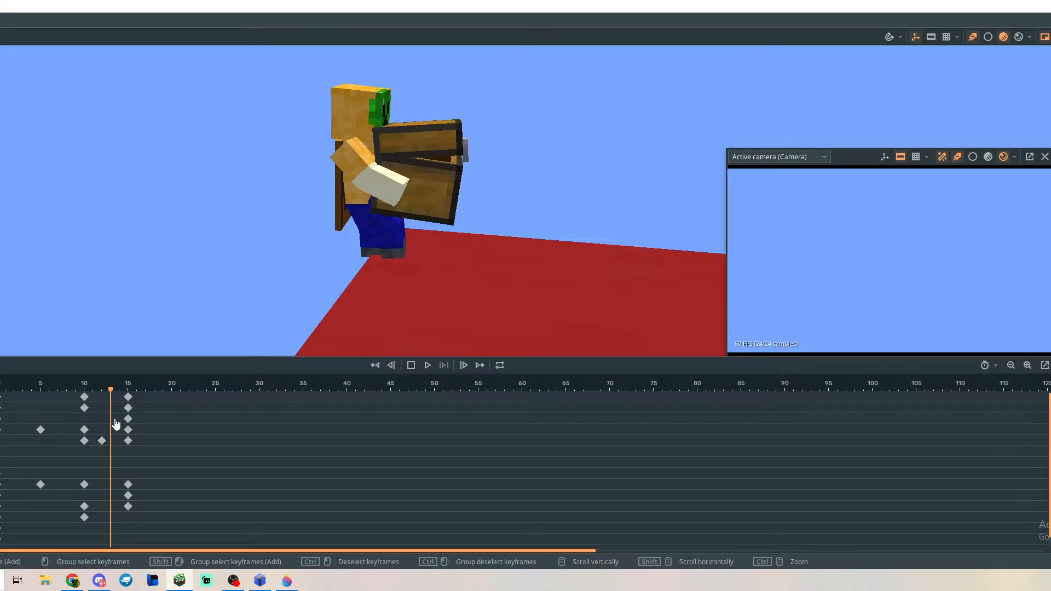
pyautogui.press('space')
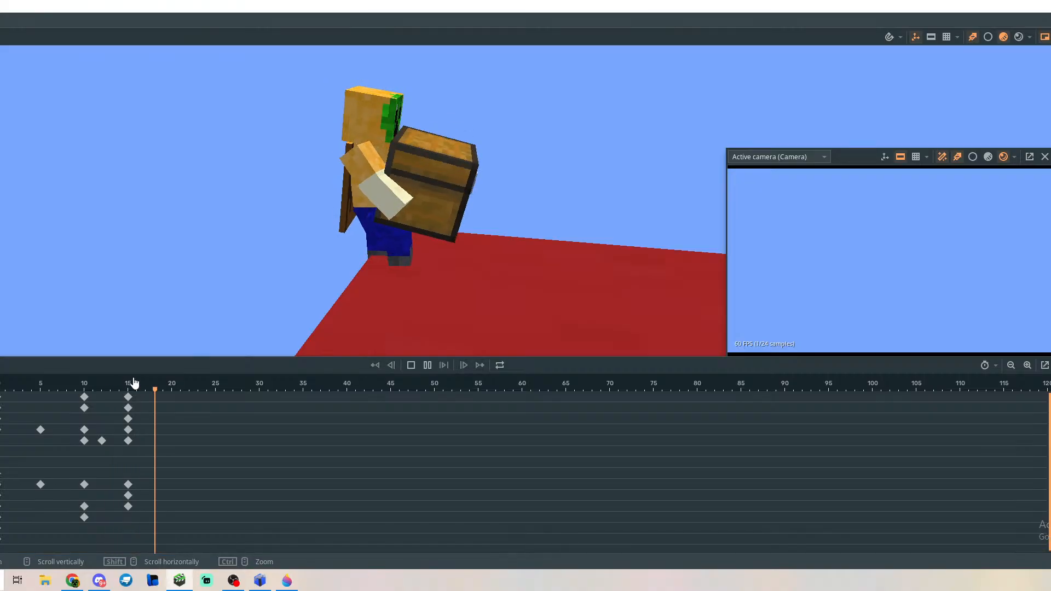
pyautogui.press('space')
pyautogui.moveTo(199, 396); pyautogui.dragTo(43, 423)
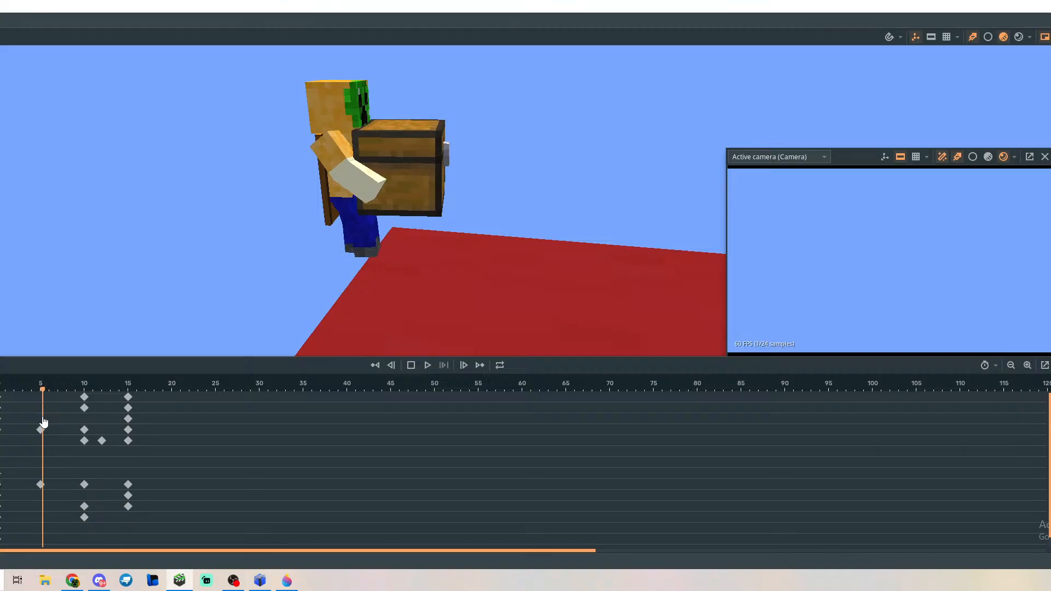
# Add a head keyframe at frame 5, and tilt the head backward to look up at frame 10.
pyautogui.click(355, 108)
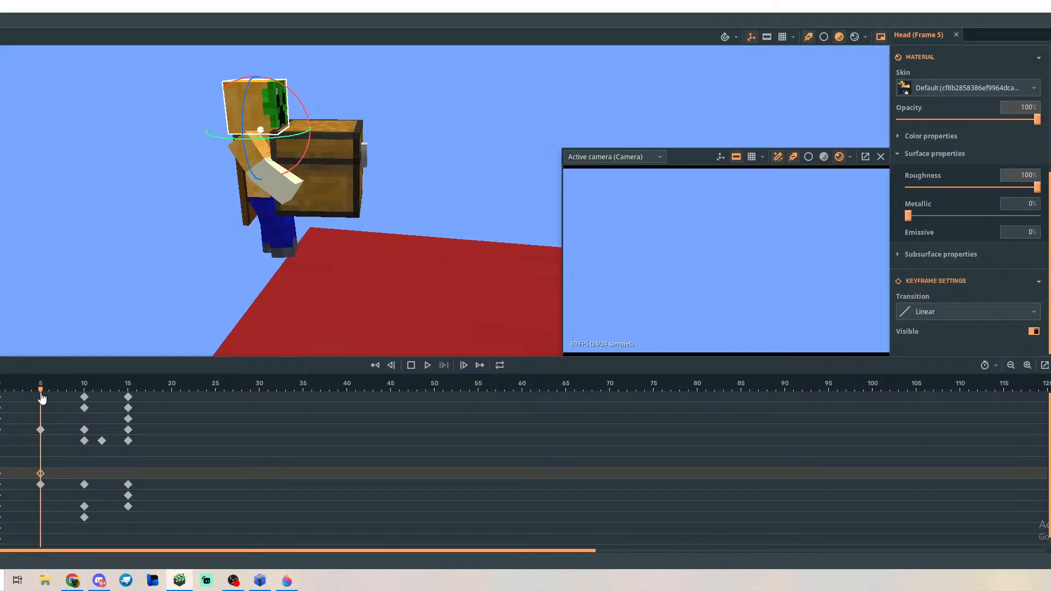
pyautogui.click(58, 396)
pyautogui.moveTo(42, 391); pyautogui.dragTo(85, 393)
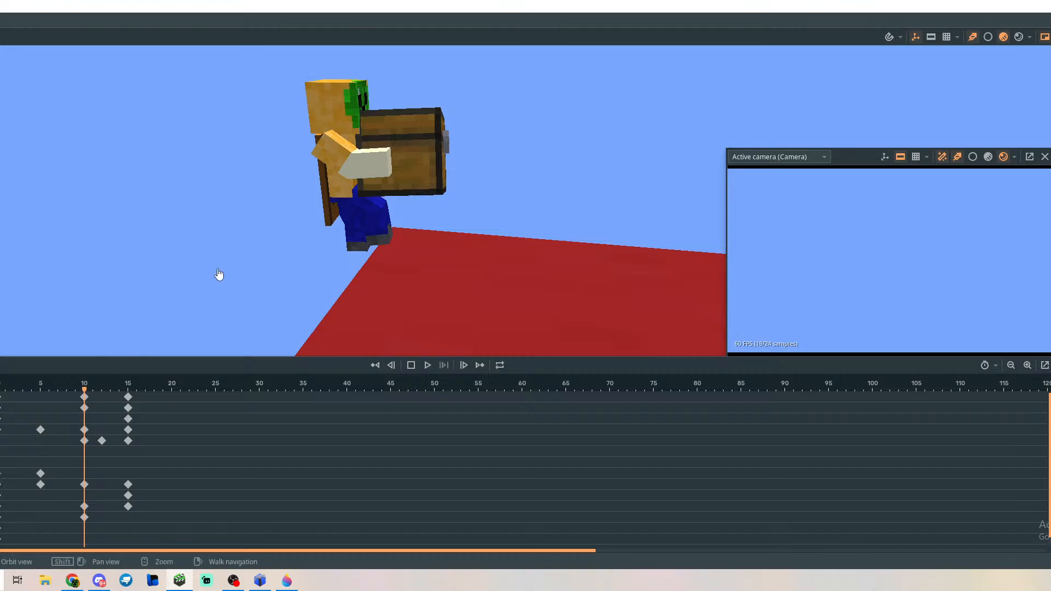
pyautogui.moveTo(230, 255); pyautogui.dragTo(269, 142, button='right')
pyautogui.click(269, 141)
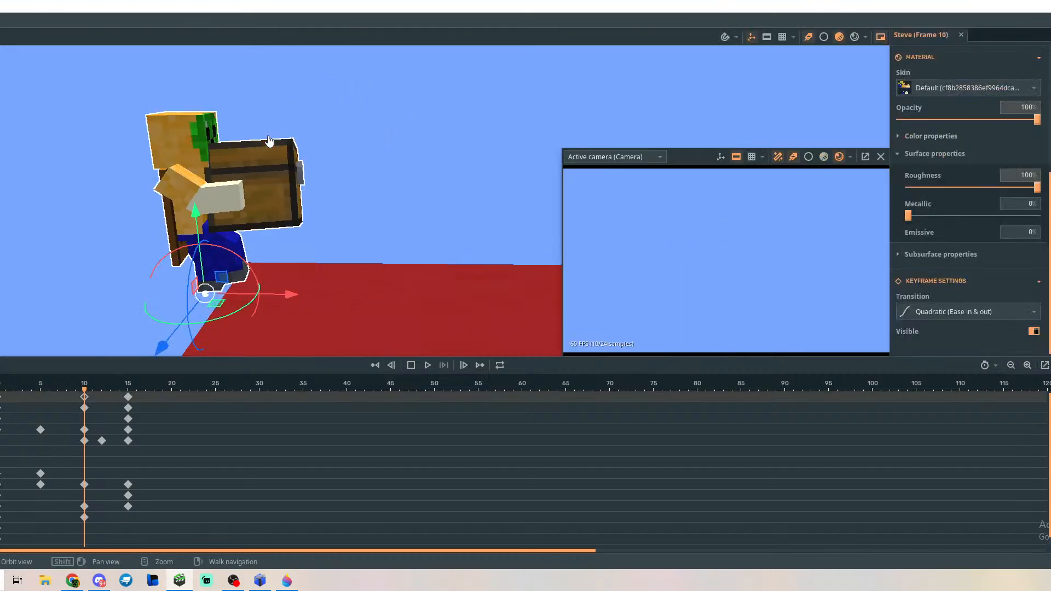
pyautogui.click(206, 153)
pyautogui.moveTo(230, 132); pyautogui.dragTo(217, 122)
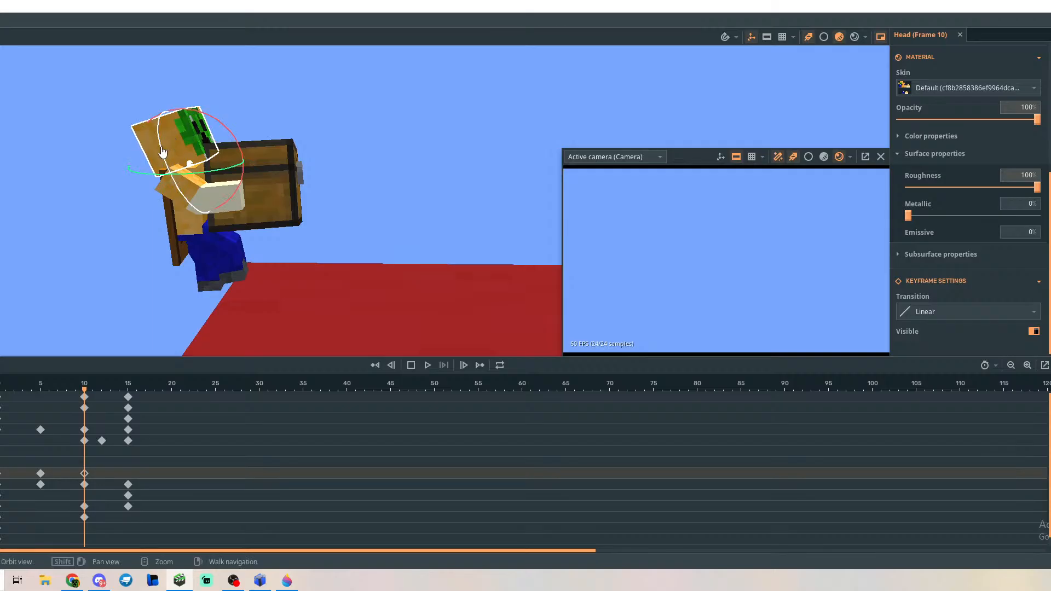
pyautogui.moveTo(162, 152); pyautogui.dragTo(163, 151)
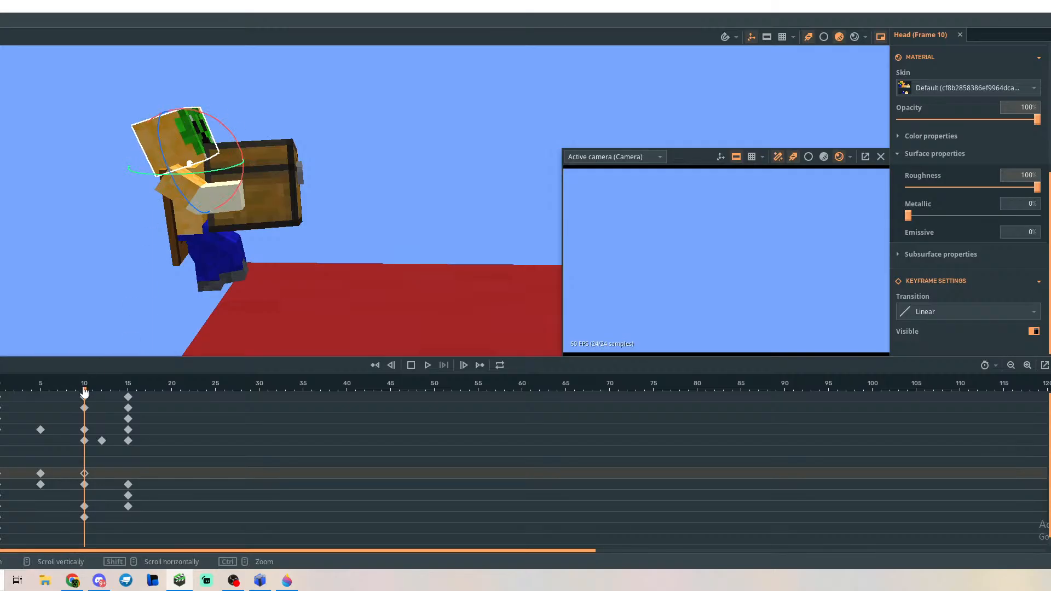
# Tilt the head forward at frame 15 and check the head motion back towards frame 10.
pyautogui.moveTo(84, 394); pyautogui.dragTo(126, 428)
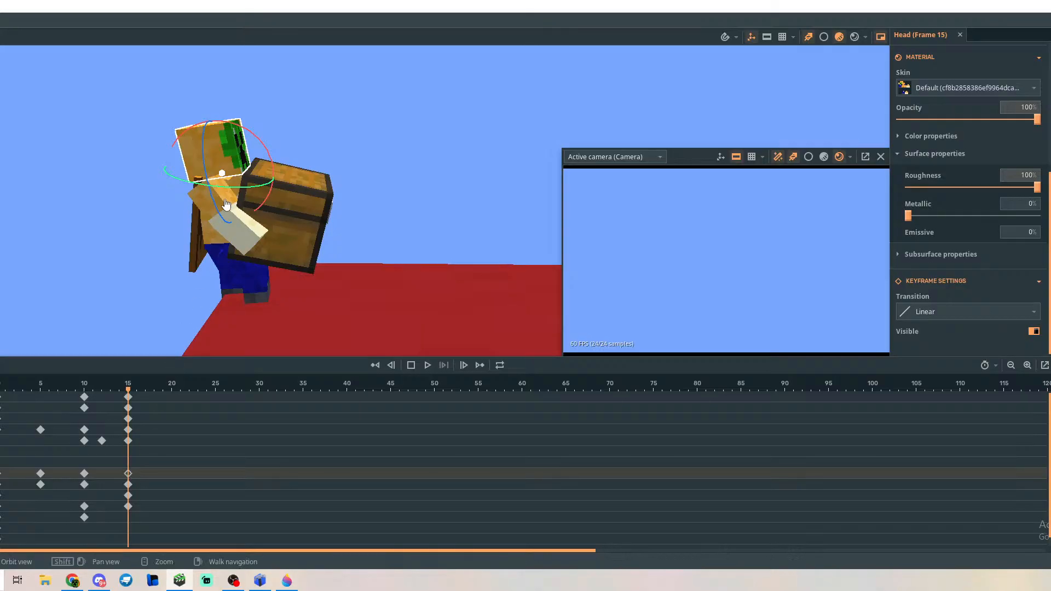
pyautogui.moveTo(245, 134); pyautogui.dragTo(265, 151)
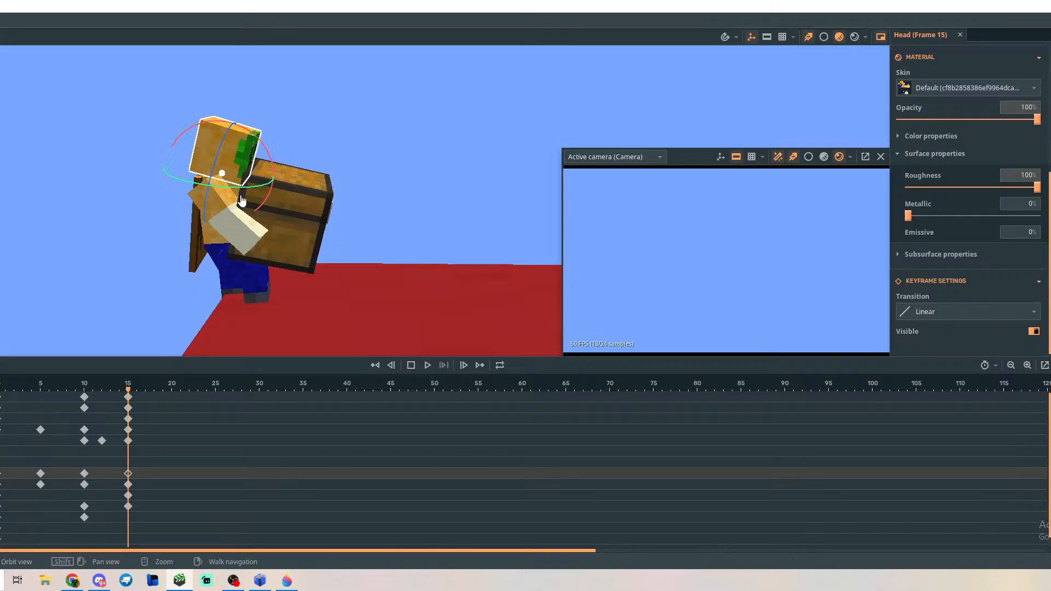
pyautogui.moveTo(129, 392); pyautogui.dragTo(78, 435)
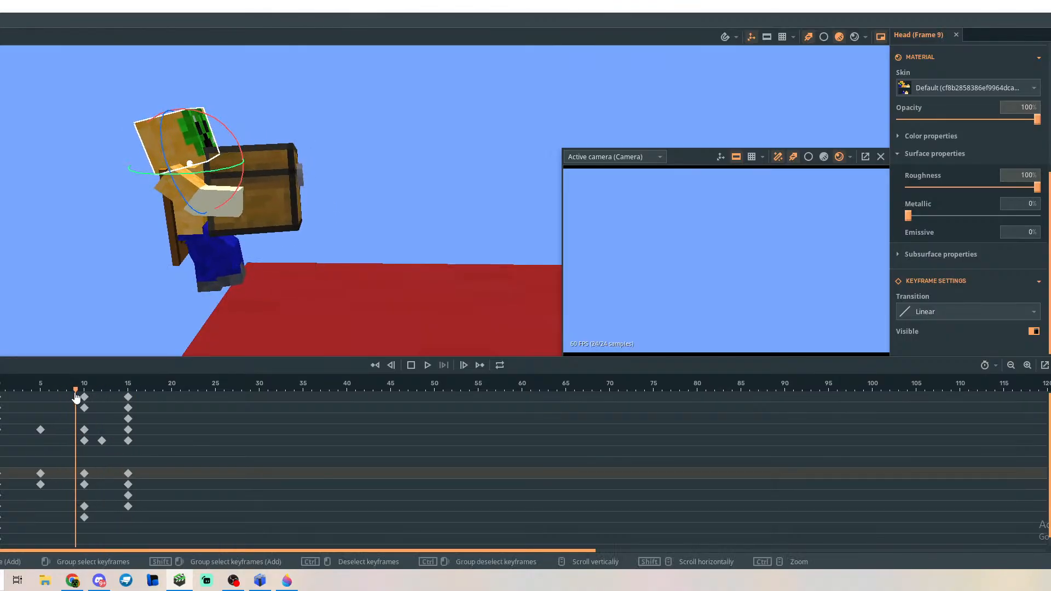
# At frame 10, swing the left leg backward and shift it slightly up and forward at the hip.
pyautogui.moveTo(76, 396); pyautogui.dragTo(83, 393)
pyautogui.moveTo(166, 343); pyautogui.dragTo(367, 235, button='right')
pyautogui.click(265, 197)
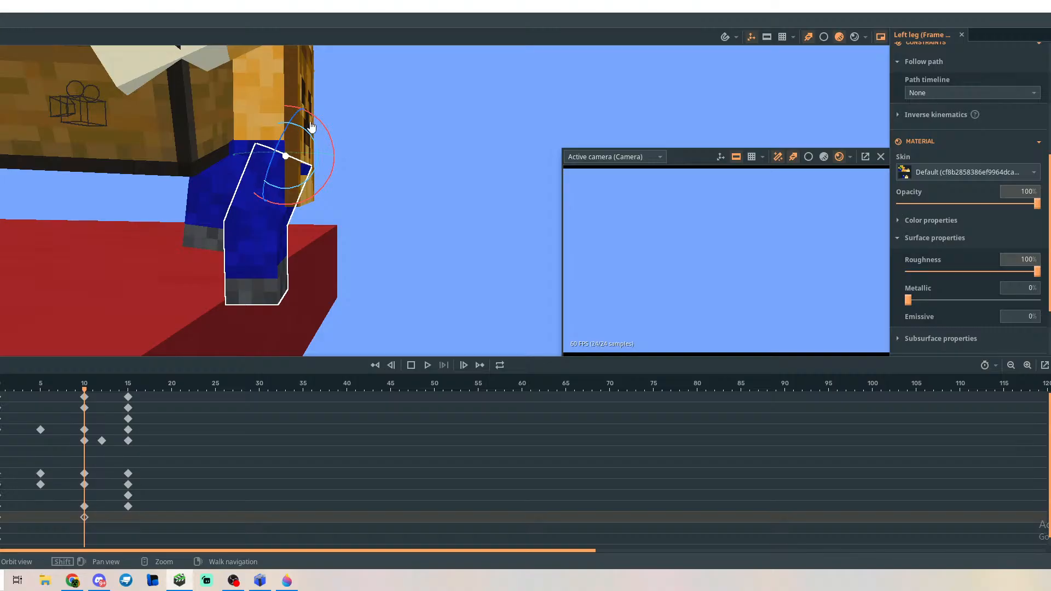
pyautogui.moveTo(311, 127); pyautogui.dragTo(120, 117)
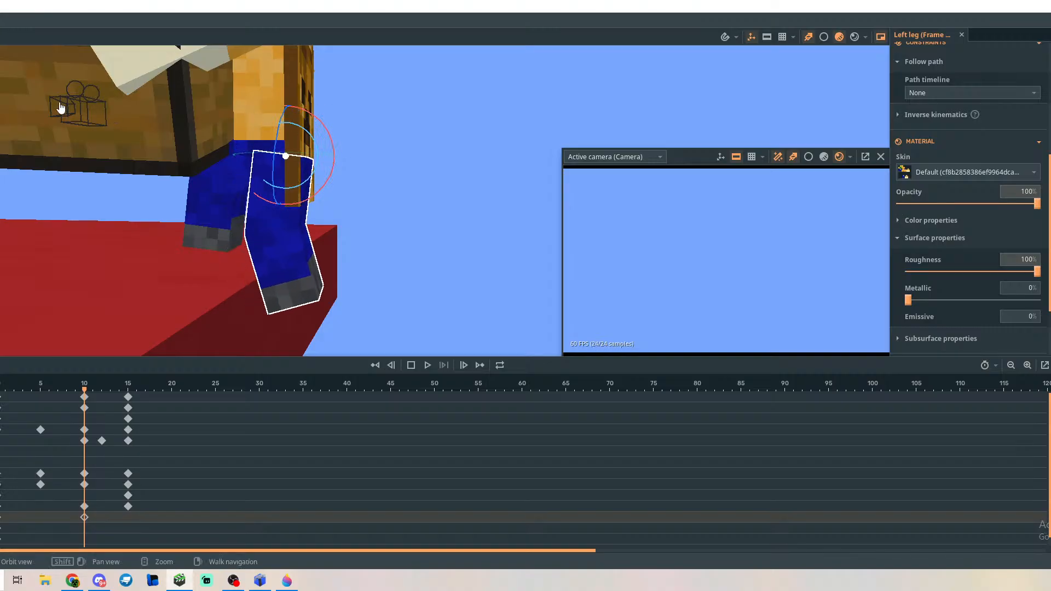
pyautogui.moveTo(349, 158); pyautogui.dragTo(341, 158)
pyautogui.moveTo(279, 212); pyautogui.dragTo(279, 202)
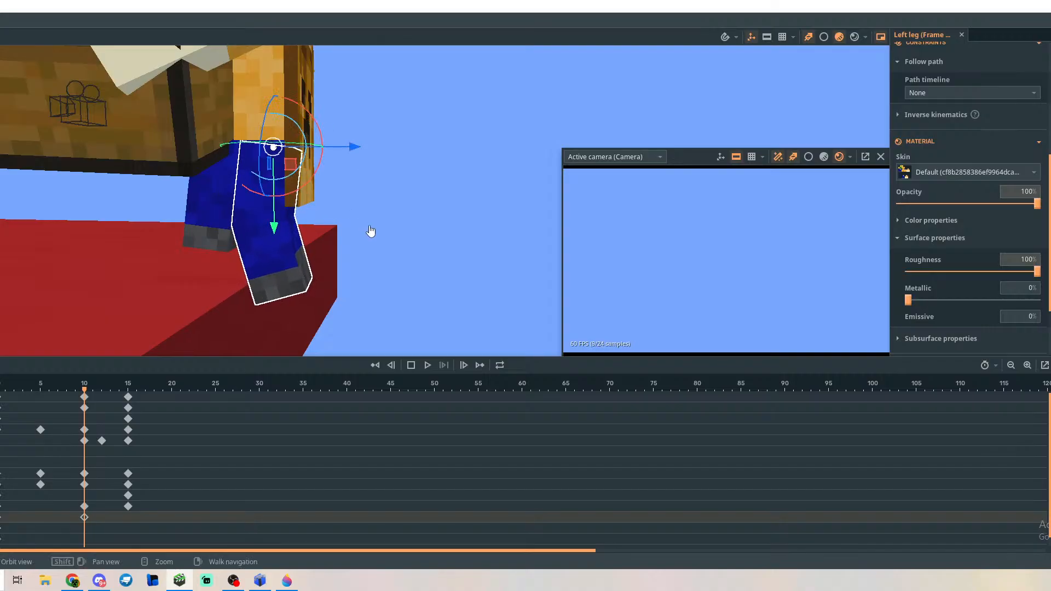
# Fine-tune the left leg's pose at frame 10 while viewing the character from the side.
pyautogui.moveTo(371, 234); pyautogui.dragTo(335, 232, button='right')
pyautogui.press('s')
pyautogui.press('w')
pyautogui.press('s')
pyautogui.press('w')
pyautogui.moveTo(374, 149); pyautogui.dragTo(383, 155)
pyautogui.moveTo(350, 107); pyautogui.dragTo(356, 110)
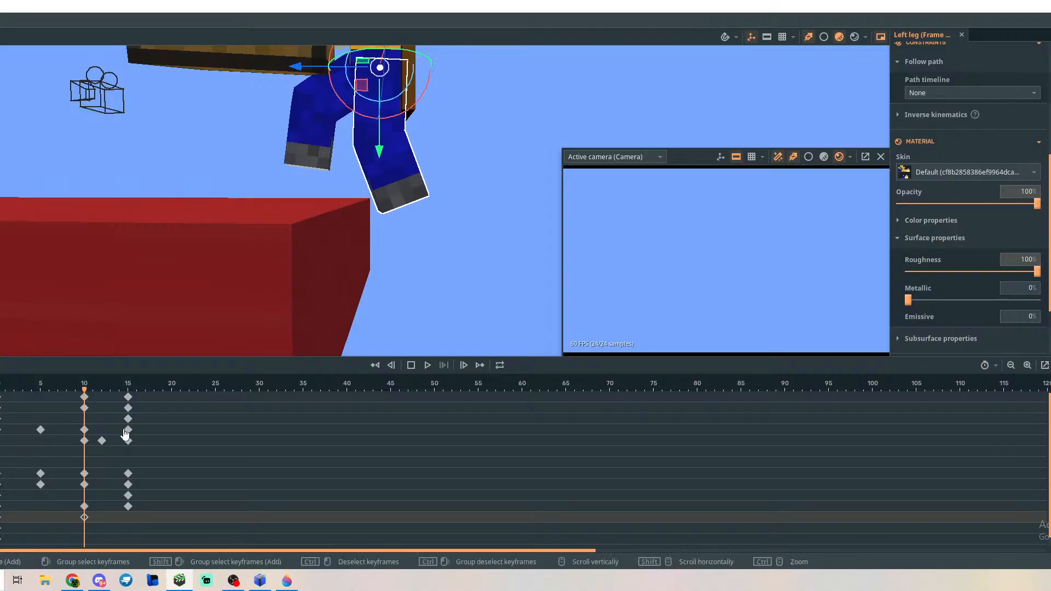
# Move the whole character slightly forward over the red block at frame 10 and check the motion up to frame 15.
pyautogui.click(84, 397)
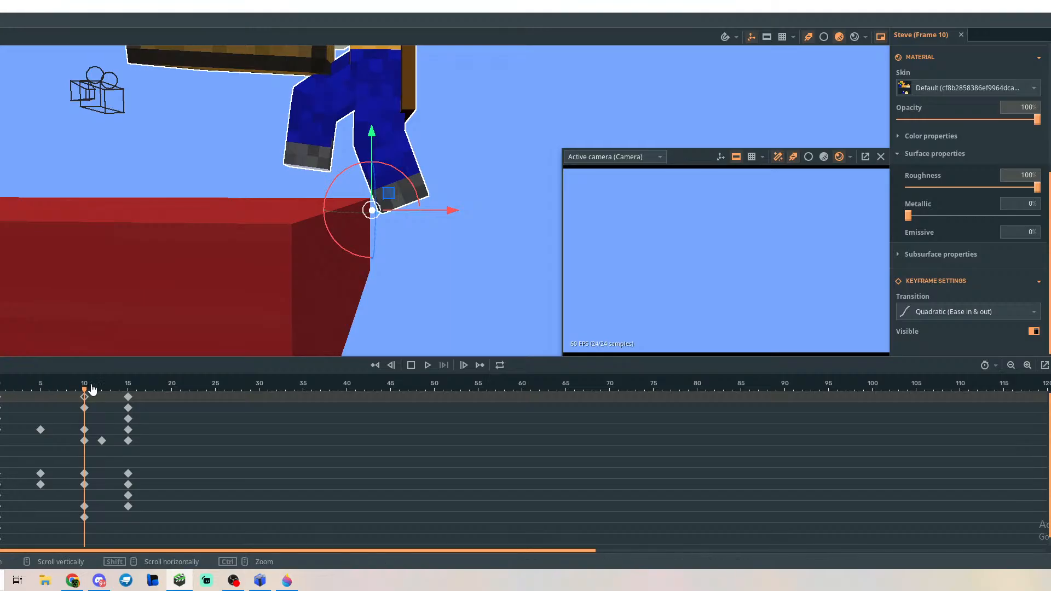
pyautogui.moveTo(87, 390)
pyautogui.mouseDown()
pyautogui.moveTo(1, 406)
pyautogui.moveTo(85, 404)
pyautogui.mouseUp()
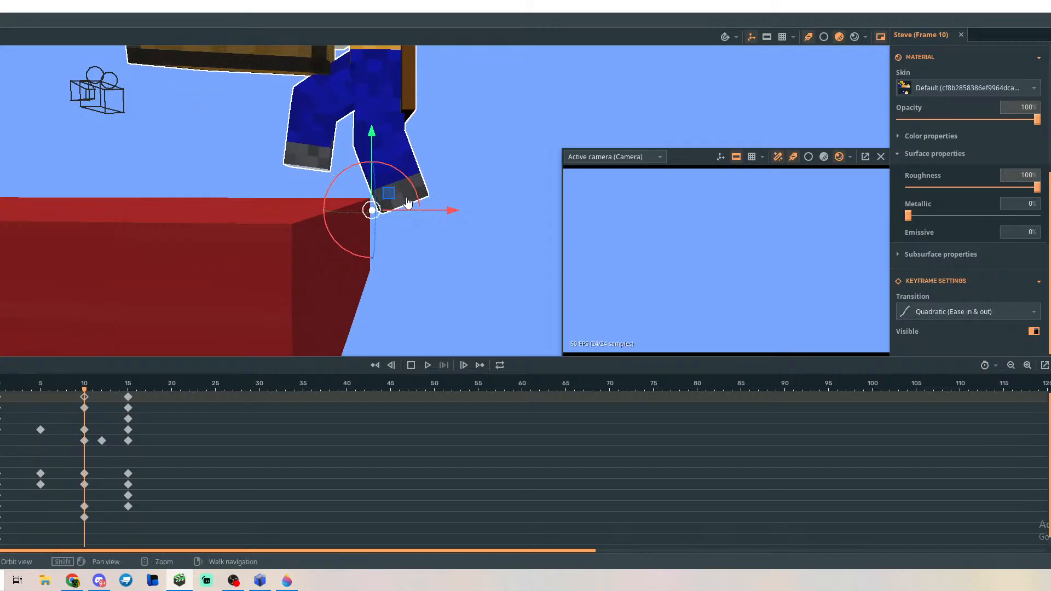
pyautogui.moveTo(429, 214); pyautogui.dragTo(408, 219)
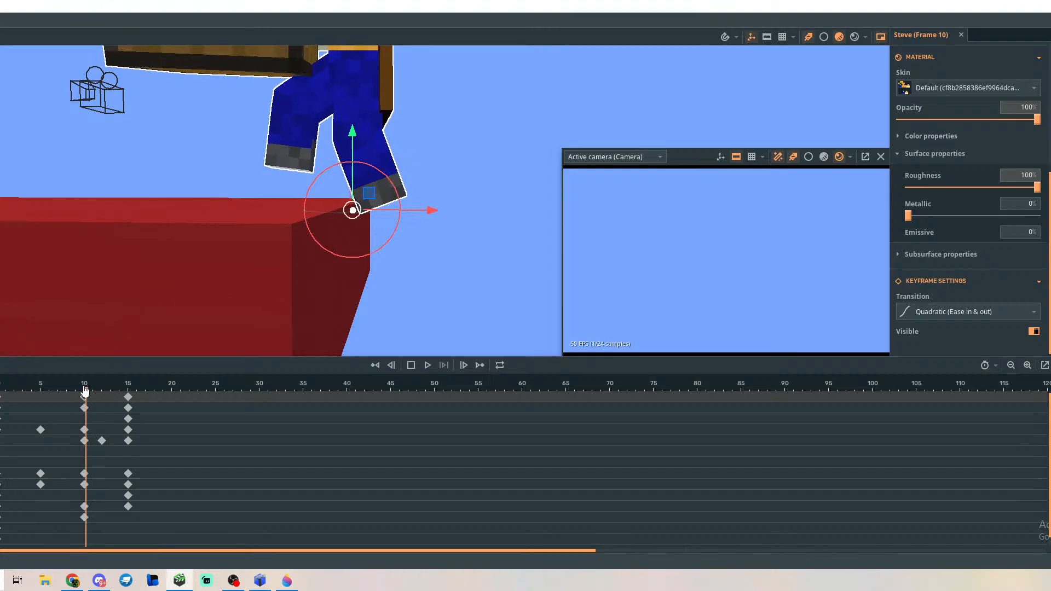
pyautogui.moveTo(84, 396); pyautogui.dragTo(130, 427)
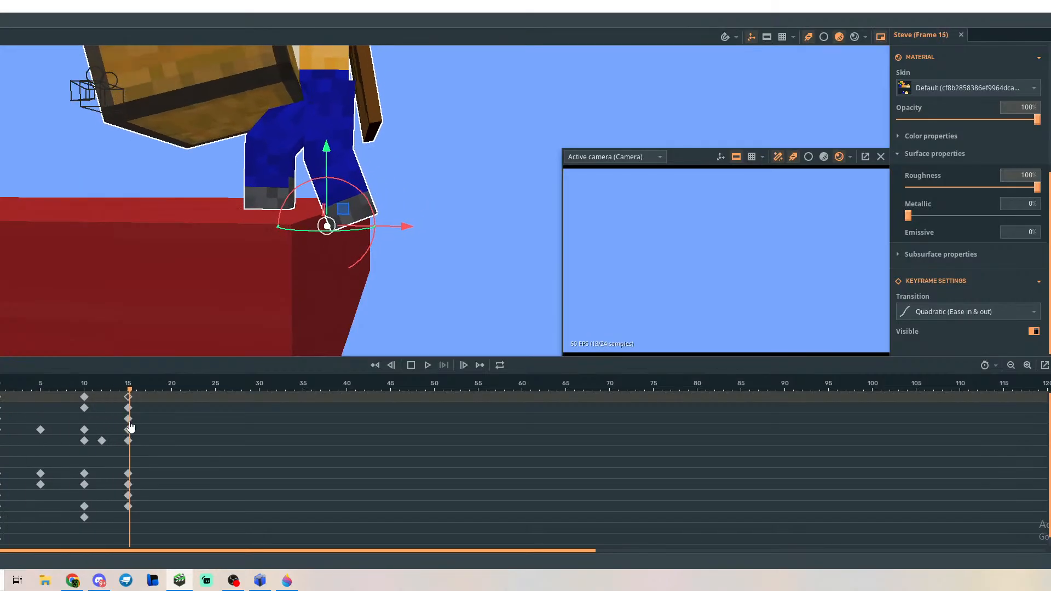
# Try to shift the whole character slightly further forward at frame 15.
pyautogui.moveTo(254, 270); pyautogui.dragTo(313, 265, button='right')
pyautogui.press('s')
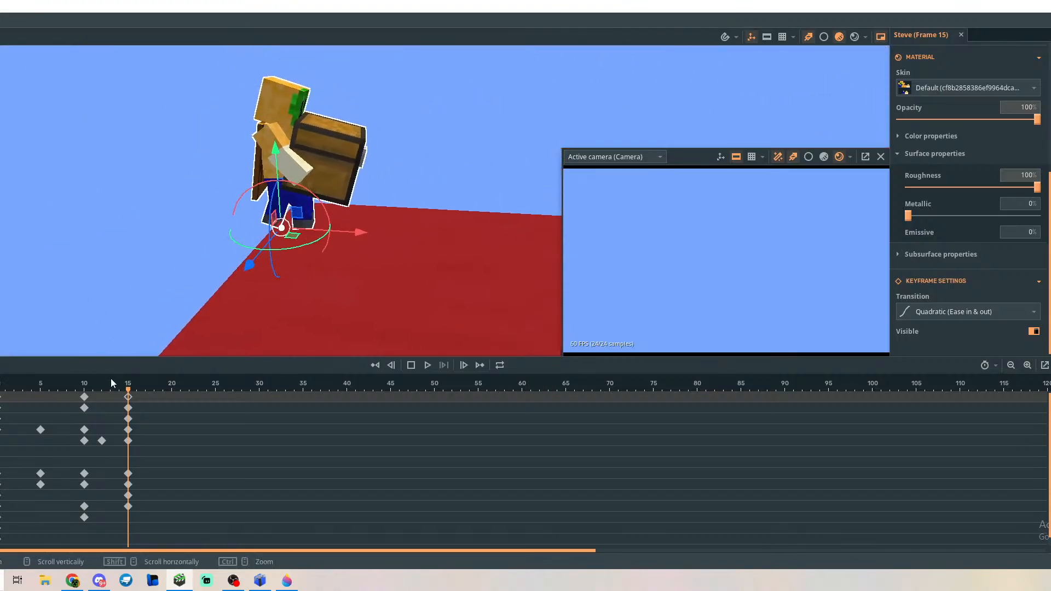
pyautogui.moveTo(128, 393); pyautogui.dragTo(128, 414)
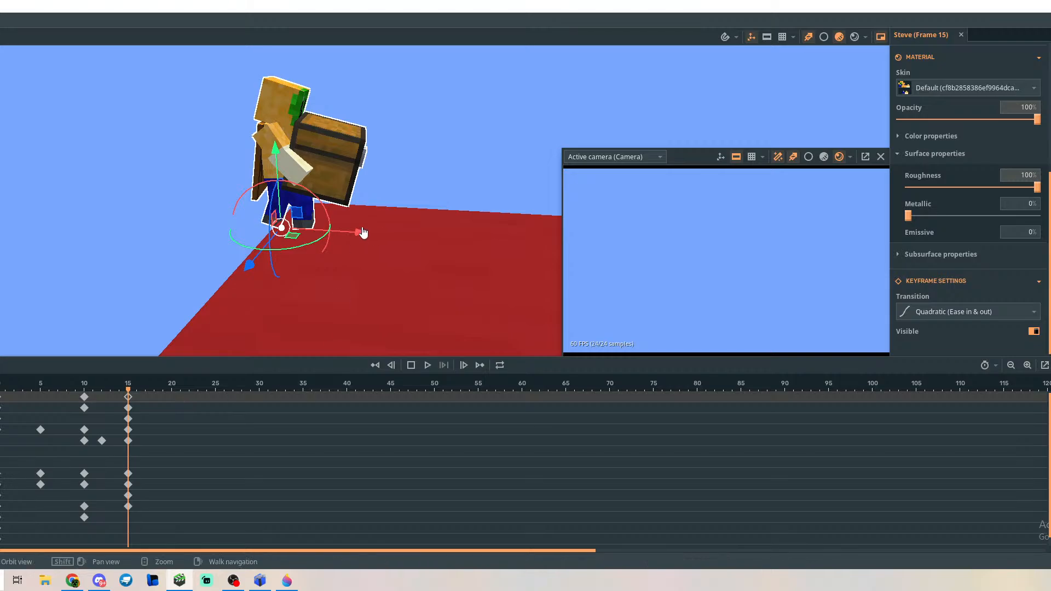
pyautogui.moveTo(360, 234); pyautogui.dragTo(368, 234)
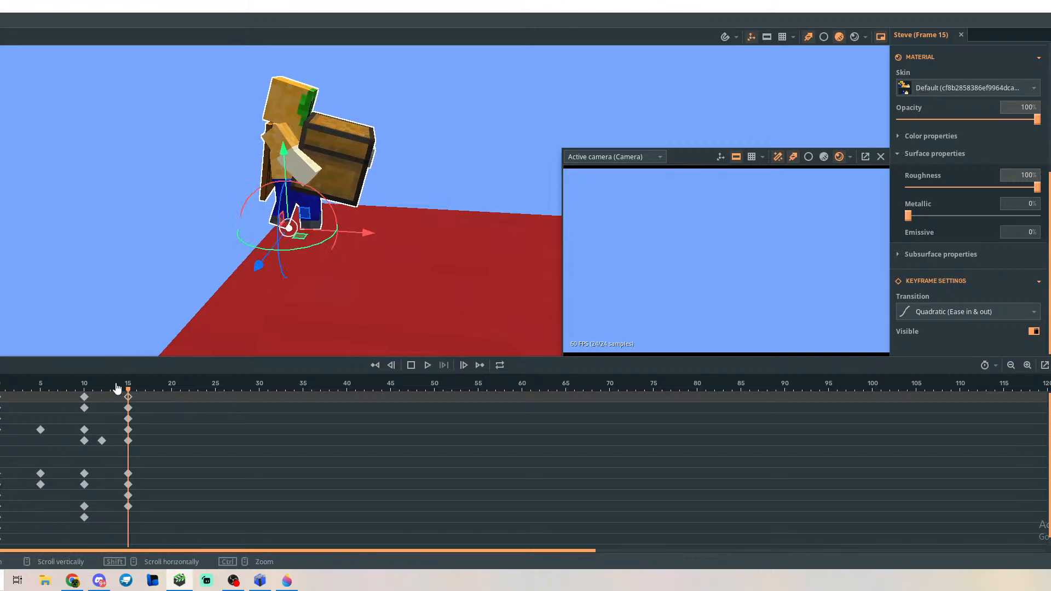
# Play the animation repeatedly from the start to check the character's step onto the red block.
pyautogui.moveTo(129, 391); pyautogui.dragTo(3, 405)
pyautogui.press('space')
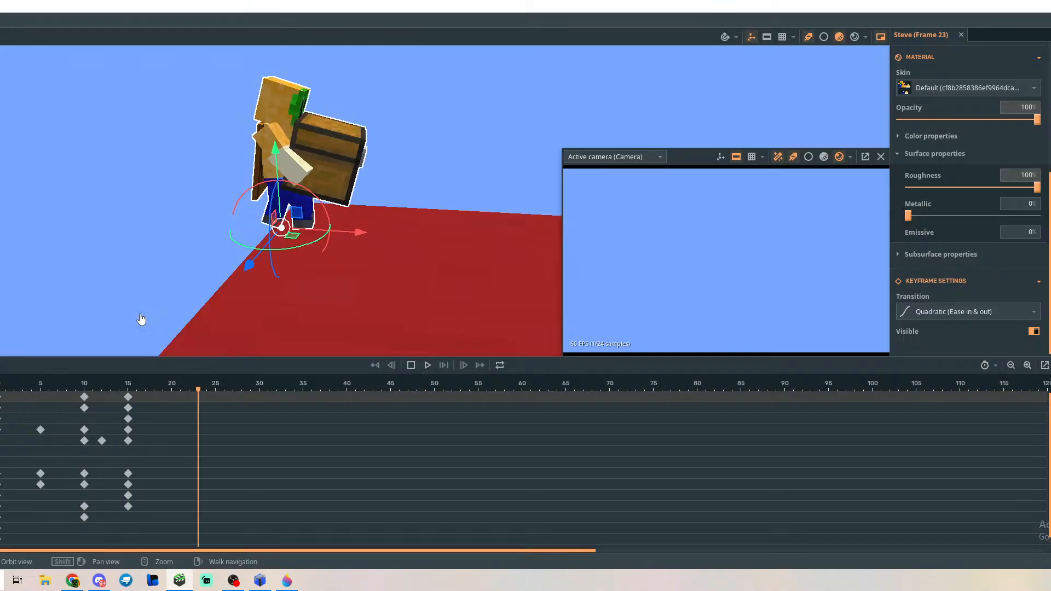
pyautogui.moveTo(199, 390); pyautogui.dragTo(6, 390)
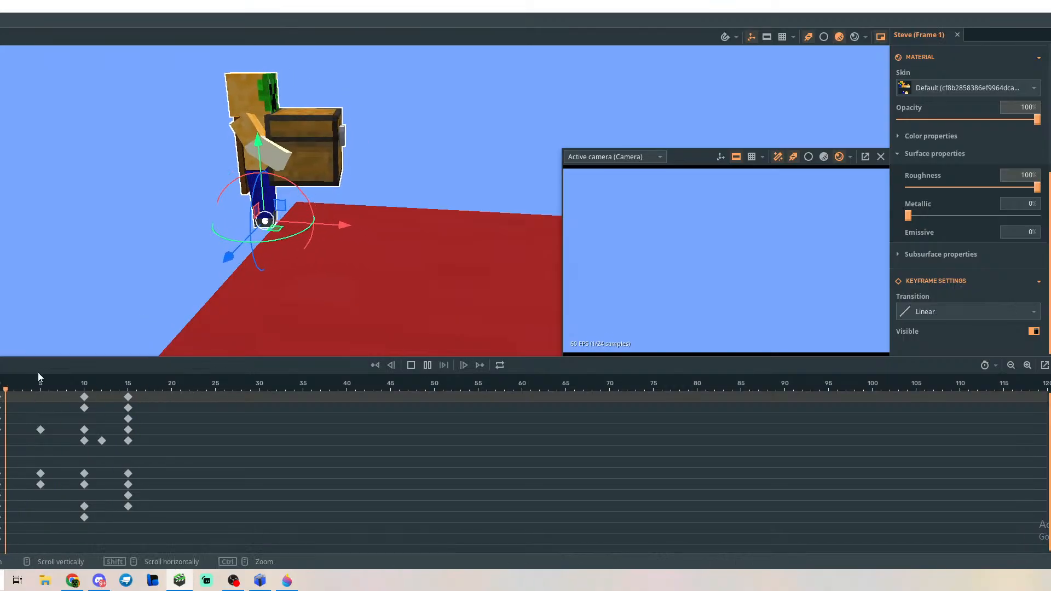
pyautogui.press('space')
pyautogui.press('space')
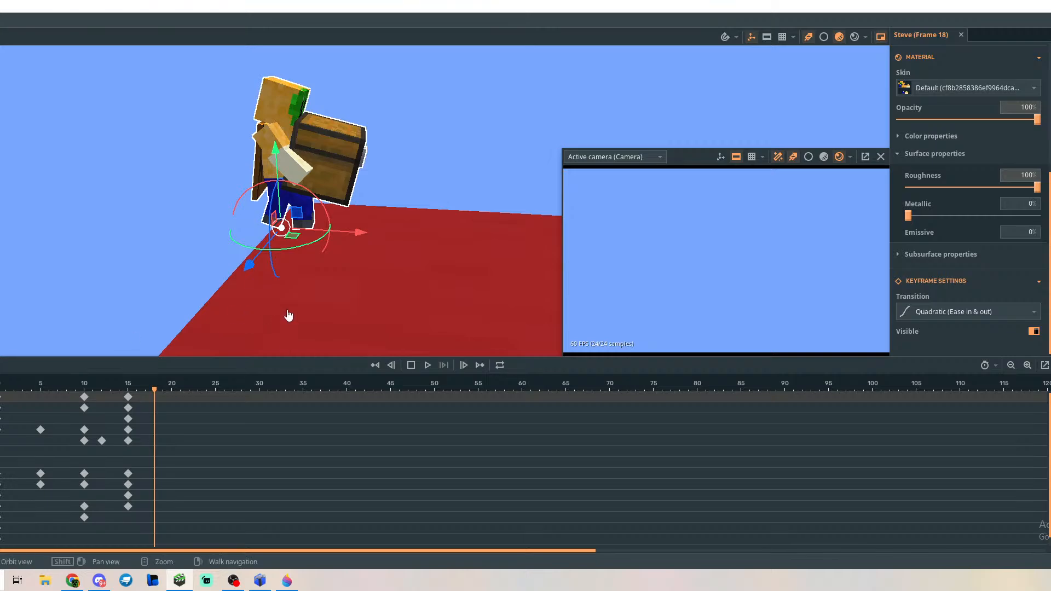
pyautogui.press('space')
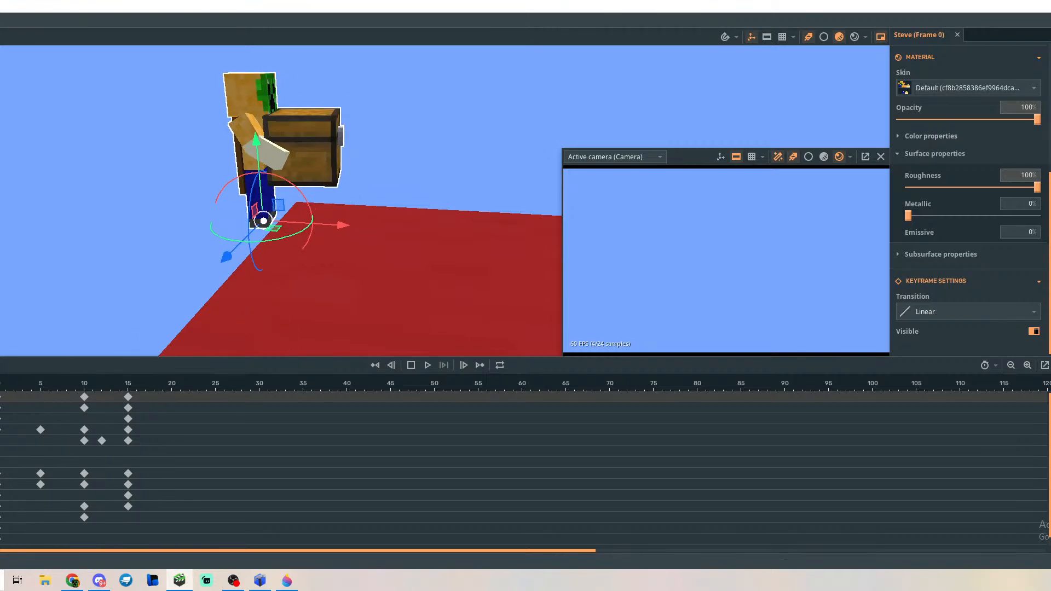
pyautogui.press('space')
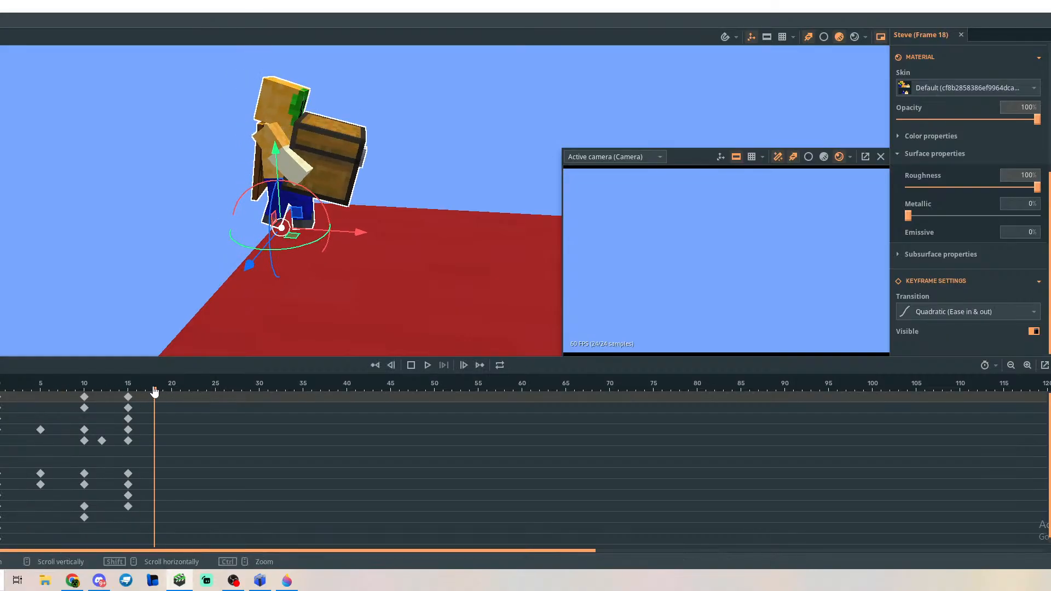
# Add a left leg keyframe at frame 15 with the knee bent further so the foot lifts backward.
pyautogui.moveTo(155, 392); pyautogui.dragTo(130, 401)
pyautogui.moveTo(196, 278); pyautogui.dragTo(38, 237, button='right')
pyautogui.press('w')
pyautogui.press('s')
pyautogui.press('w')
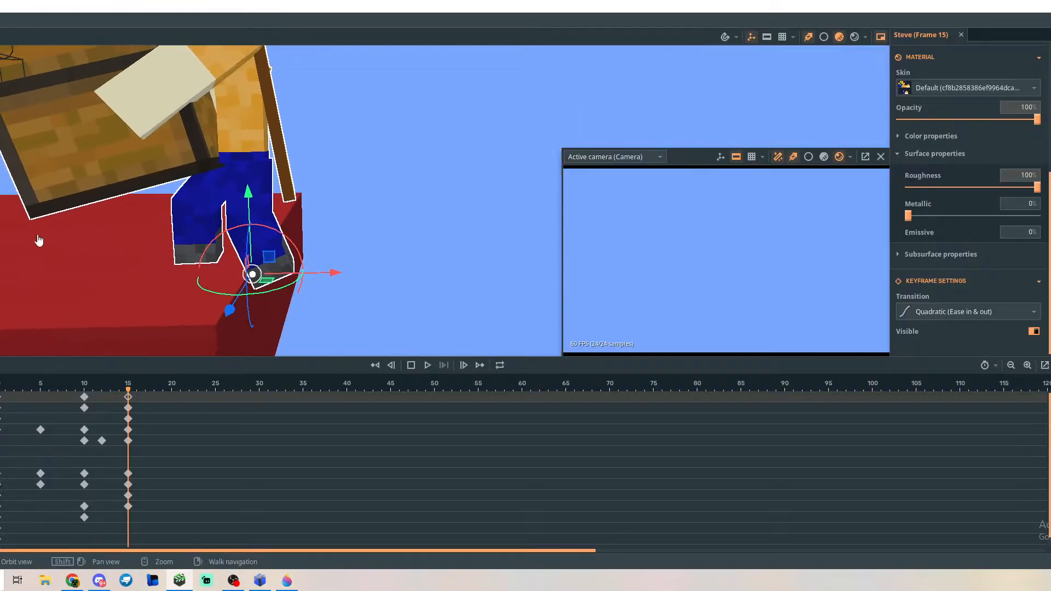
pyautogui.click(267, 223)
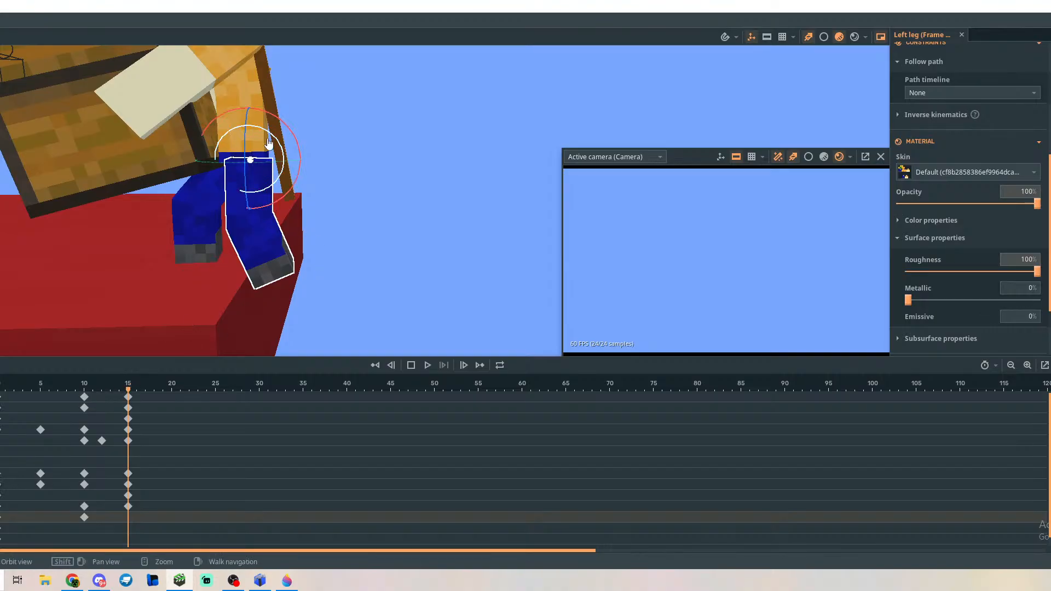
pyautogui.moveTo(282, 166); pyautogui.dragTo(285, 176)
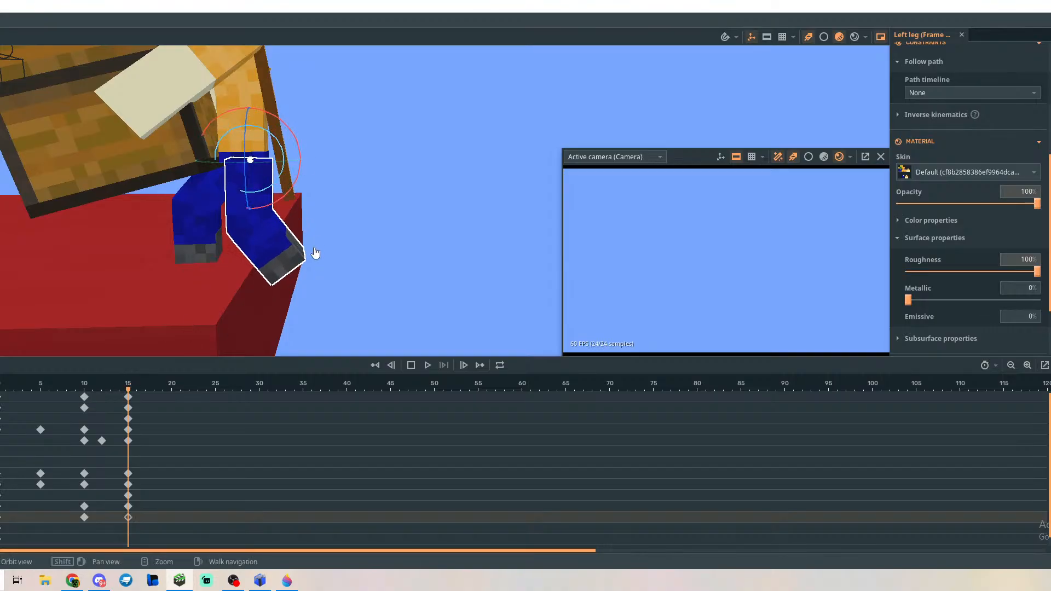
pyautogui.moveTo(346, 275); pyautogui.dragTo(313, 230, button='right')
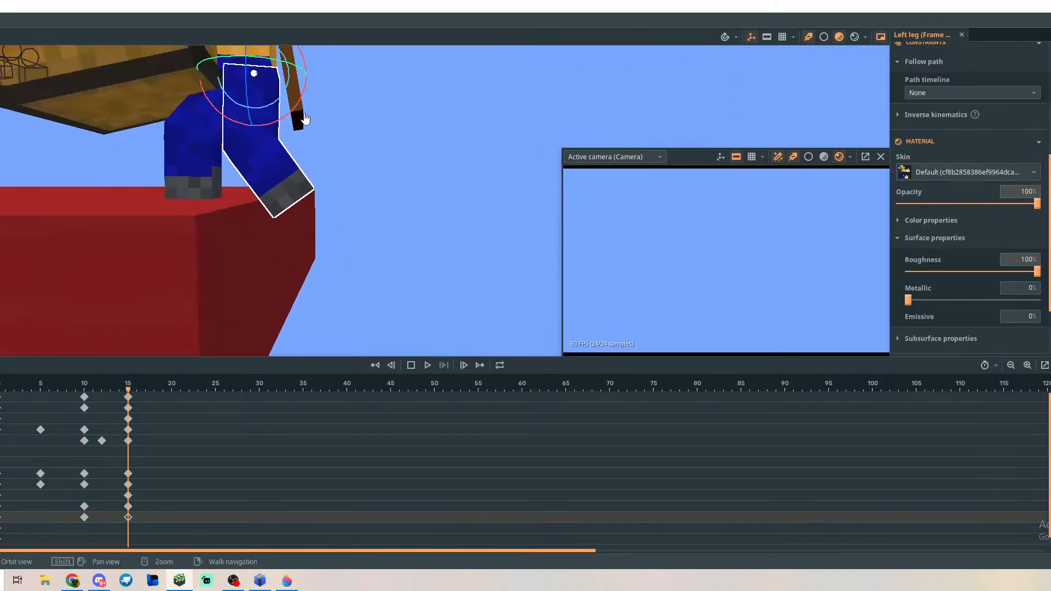
pyautogui.moveTo(283, 100); pyautogui.dragTo(288, 91)
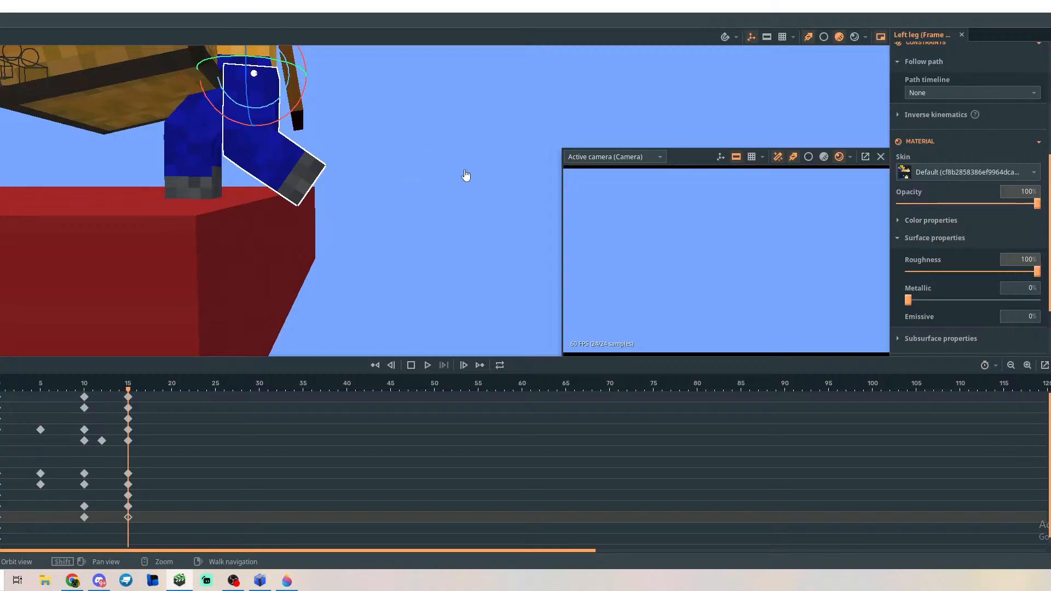
# Scrub between the start and frame 15 from both sides of the character to check the left leg's motion.
pyautogui.moveTo(496, 198); pyautogui.dragTo(435, 205, button='right')
pyautogui.press('w')
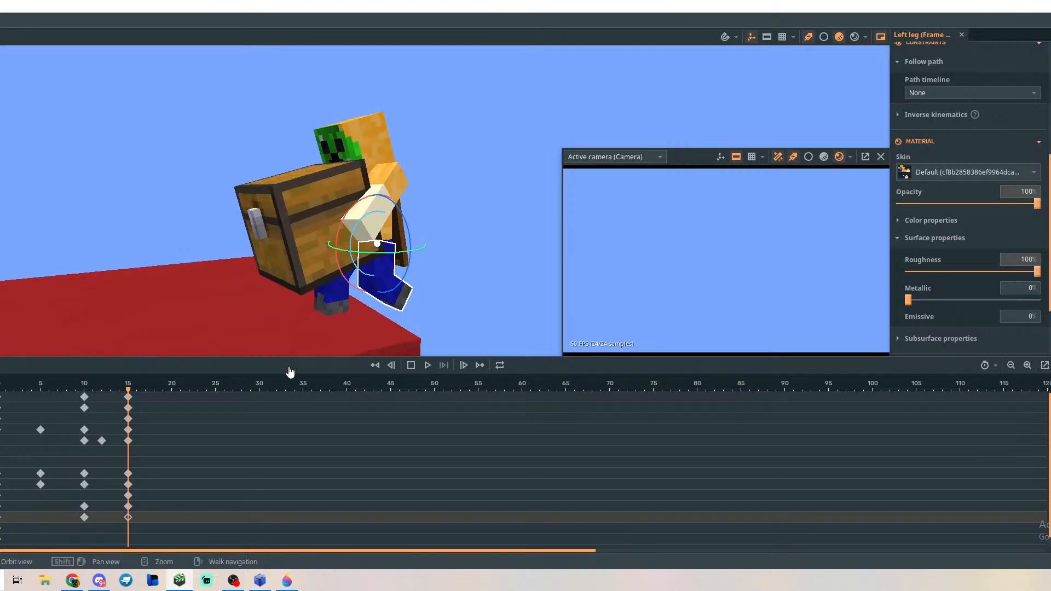
pyautogui.moveTo(130, 395); pyautogui.dragTo(1, 415)
pyautogui.press('a')
pyautogui.moveTo(171, 230); pyautogui.dragTo(327, 208, button='right')
pyautogui.press('s')
pyautogui.press('w')
pyautogui.click(407, 173)
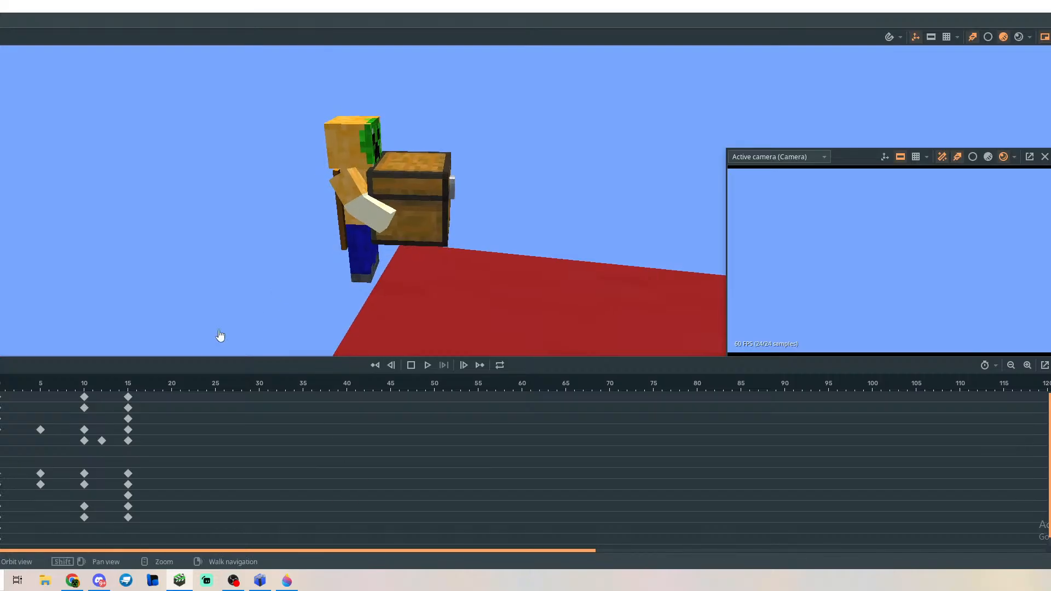
pyautogui.moveTo(2, 393); pyautogui.dragTo(129, 410)
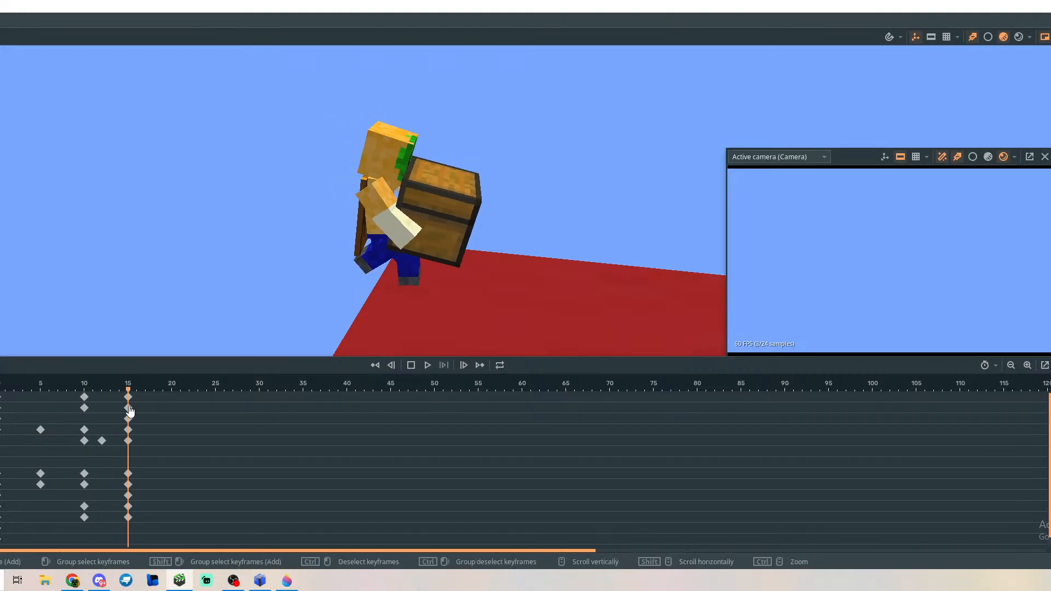
# Copy the left leg's keyframes at frames 10 and 15 and paste them into the right leg's timeline from frame 27.
pyautogui.click(84, 517)
pyautogui.keyDown('shift'); pyautogui.click(128, 517); pyautogui.keyUp('shift')
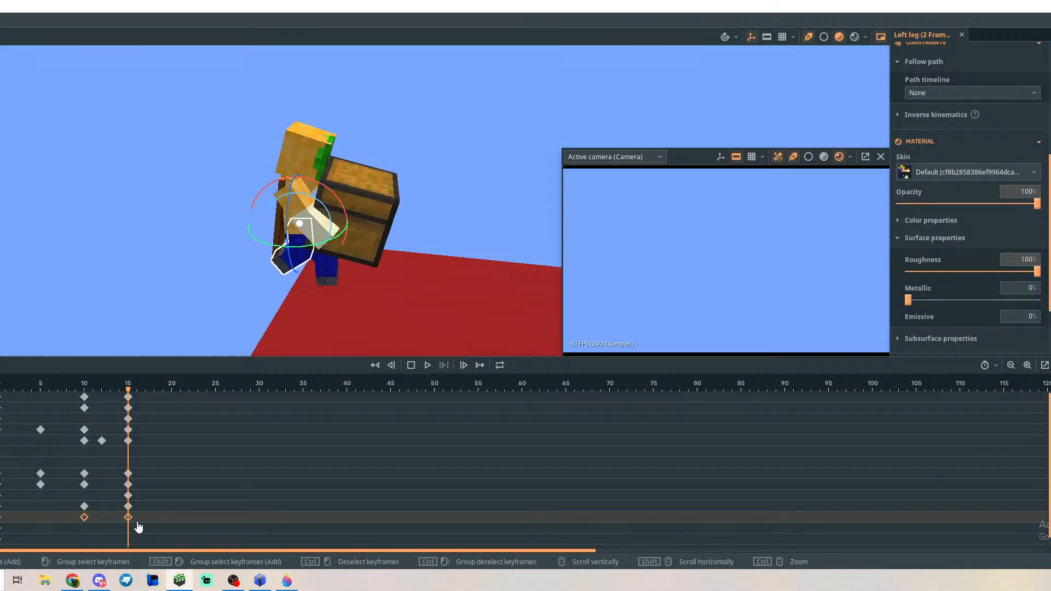
pyautogui.moveTo(130, 389); pyautogui.dragTo(258, 400)
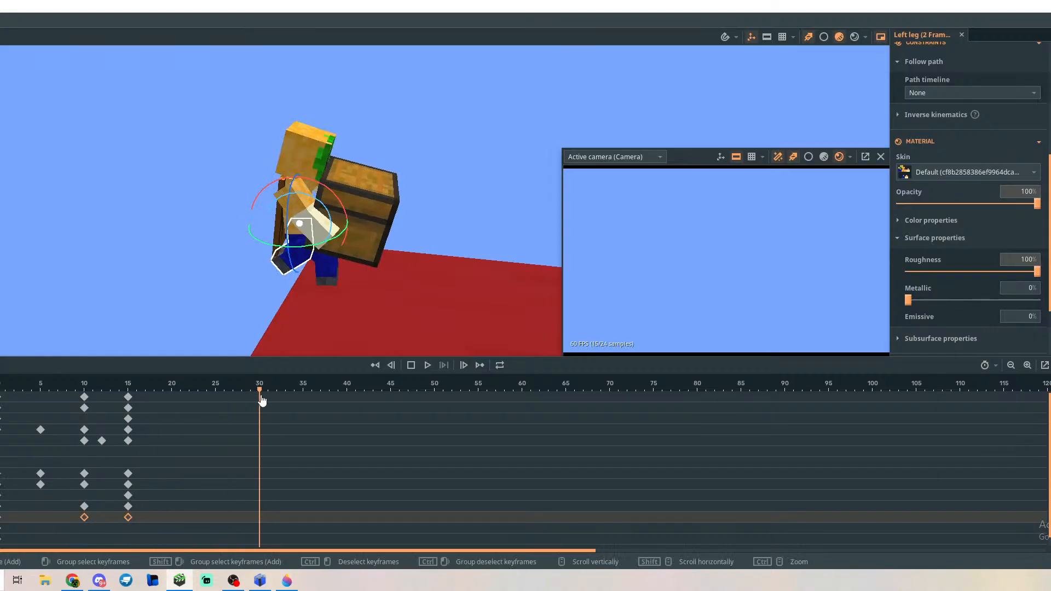
pyautogui.click(232, 511)
pyautogui.hotkey('ctrl', 'v')
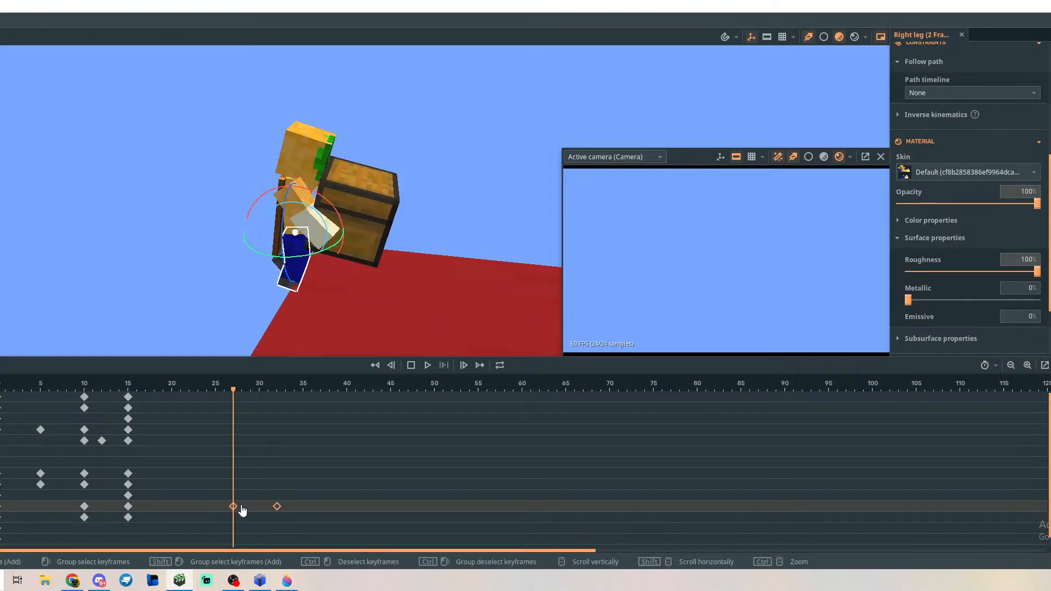
# Shift the right leg's two pasted keyframes earlier so they sit at frames 20 and 25.
pyautogui.moveTo(233, 507); pyautogui.dragTo(162, 507)
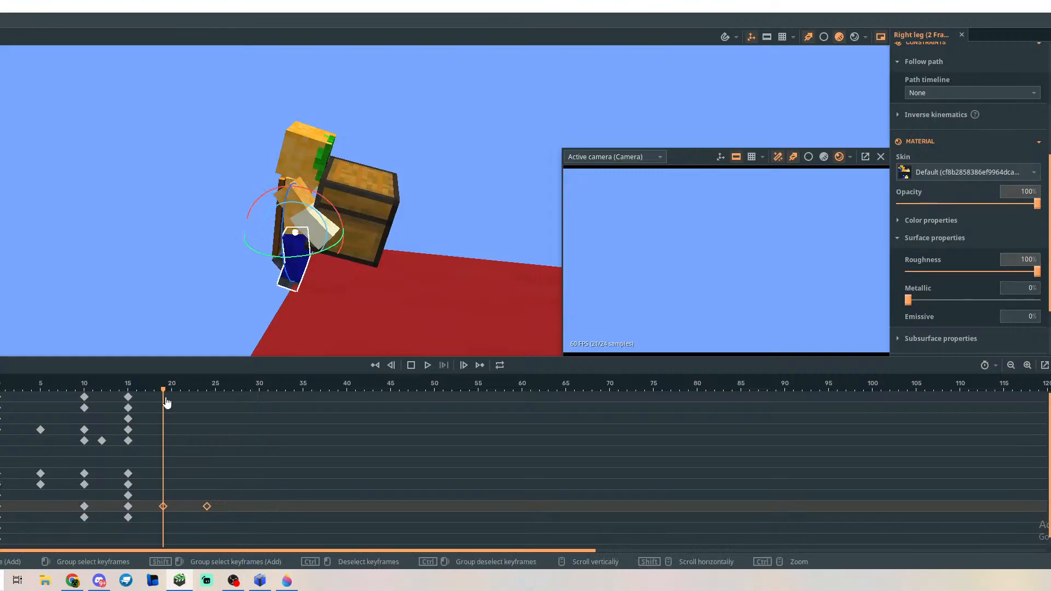
pyautogui.moveTo(166, 399); pyautogui.dragTo(171, 446)
pyautogui.moveTo(164, 513); pyautogui.dragTo(173, 513)
# Copy the right leg's keyframes at frames 10 and 15 into the left leg's timeline at frames 20 and 25, and scrub the result.
pyautogui.click(128, 518)
pyautogui.keyDown('shift'); pyautogui.click(85, 517); pyautogui.keyUp('shift')
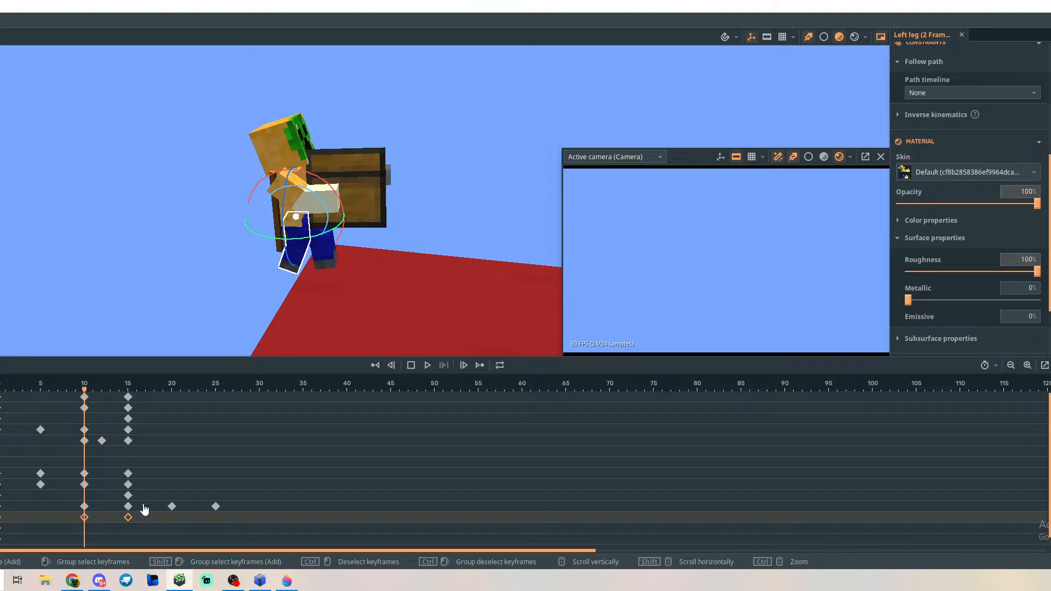
pyautogui.click(128, 506)
pyautogui.keyDown('shift'); pyautogui.click(85, 507); pyautogui.keyUp('shift')
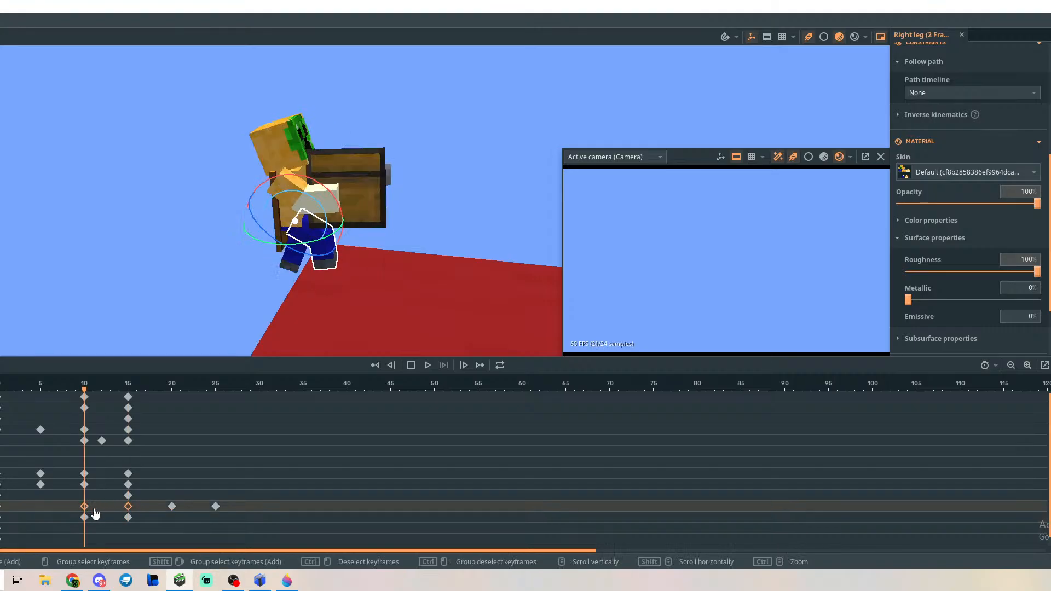
pyautogui.moveTo(87, 422); pyautogui.dragTo(173, 441)
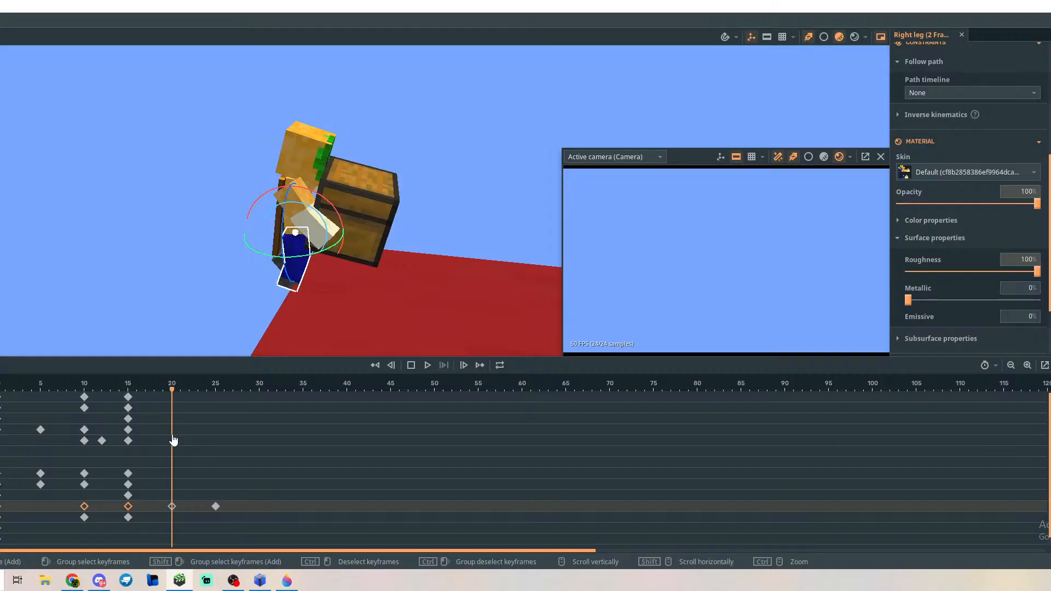
pyautogui.click(179, 519)
pyautogui.click(172, 526)
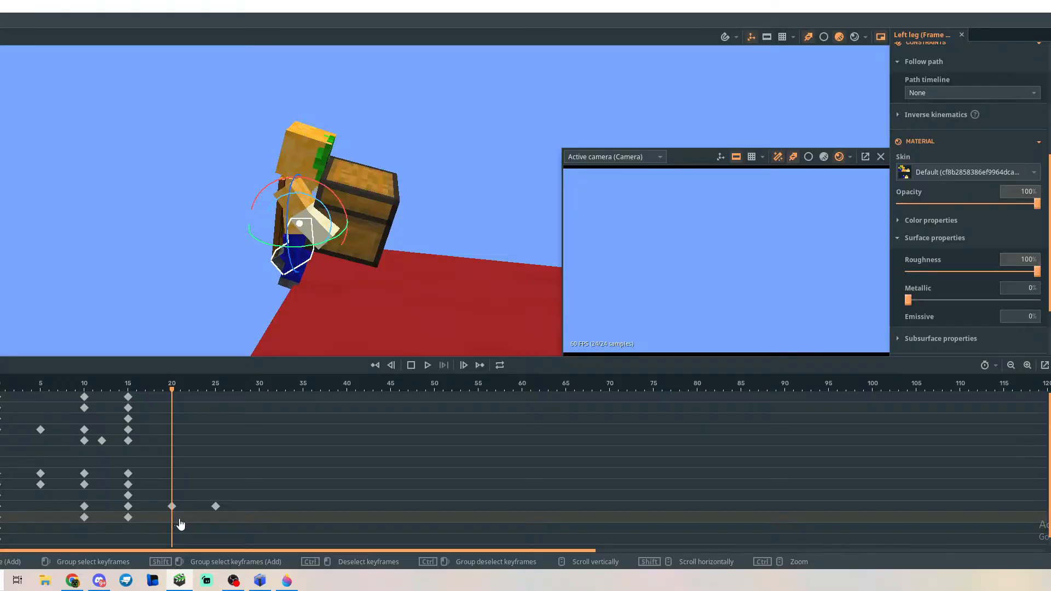
pyautogui.hotkey('ctrl', 'v')
pyautogui.moveTo(185, 524); pyautogui.dragTo(177, 524)
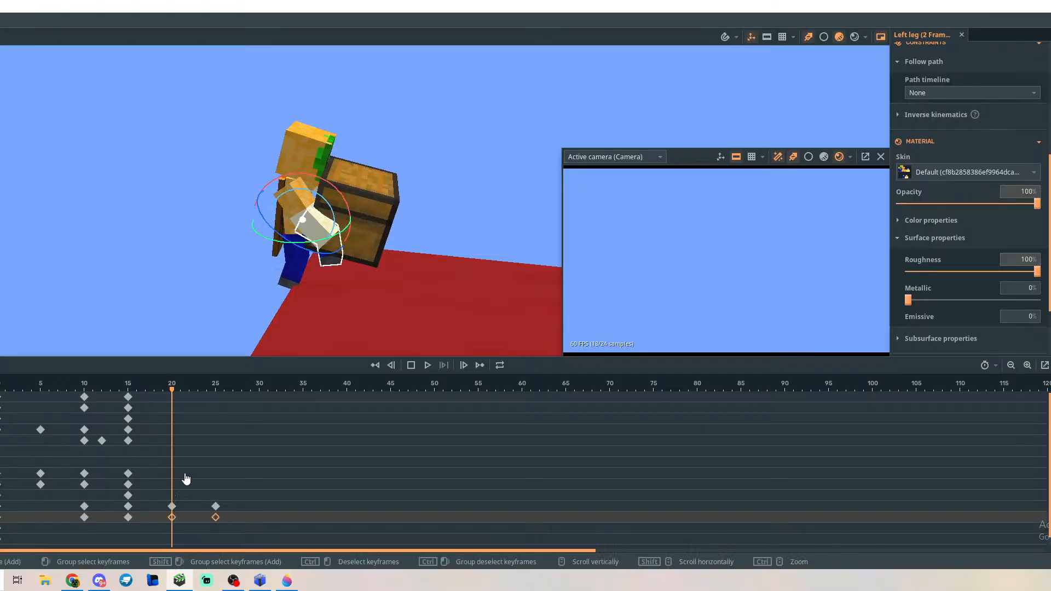
pyautogui.moveTo(174, 389); pyautogui.dragTo(227, 434)
pyautogui.moveTo(163, 448); pyautogui.dragTo(86, 464)
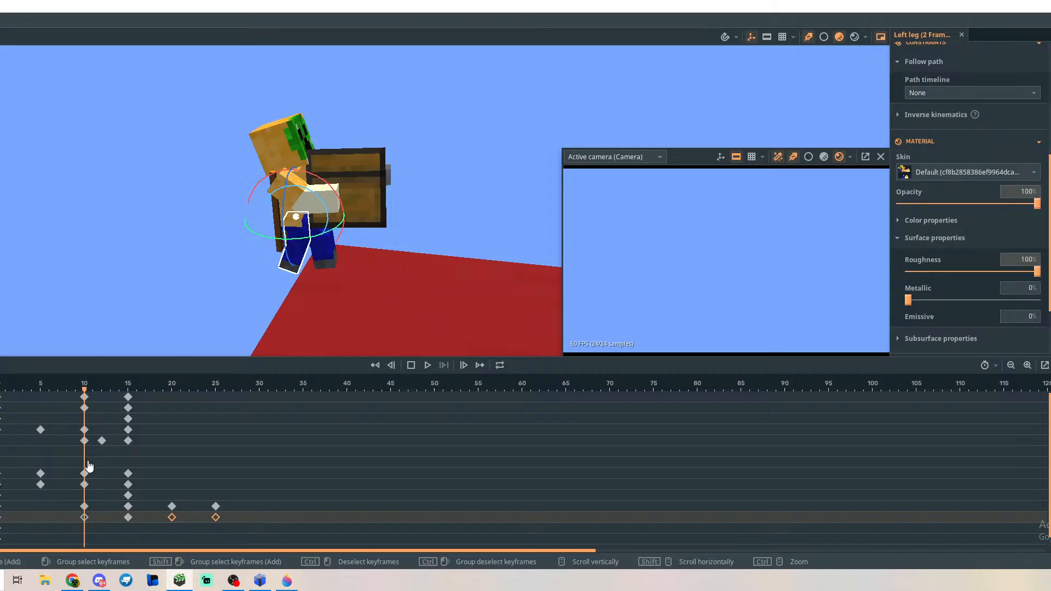
# Copy Steve's body keyframes at frames 10 and 15 to frames 20 and 25, and play back the animation.
pyautogui.click(84, 398)
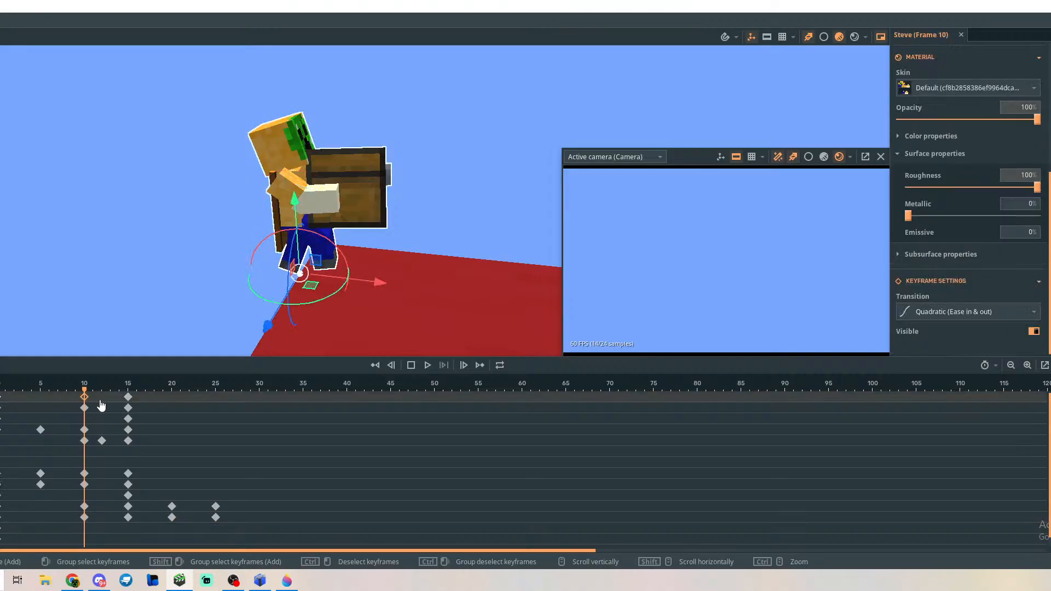
pyautogui.keyDown('shift'); pyautogui.click(127, 398); pyautogui.keyUp('shift')
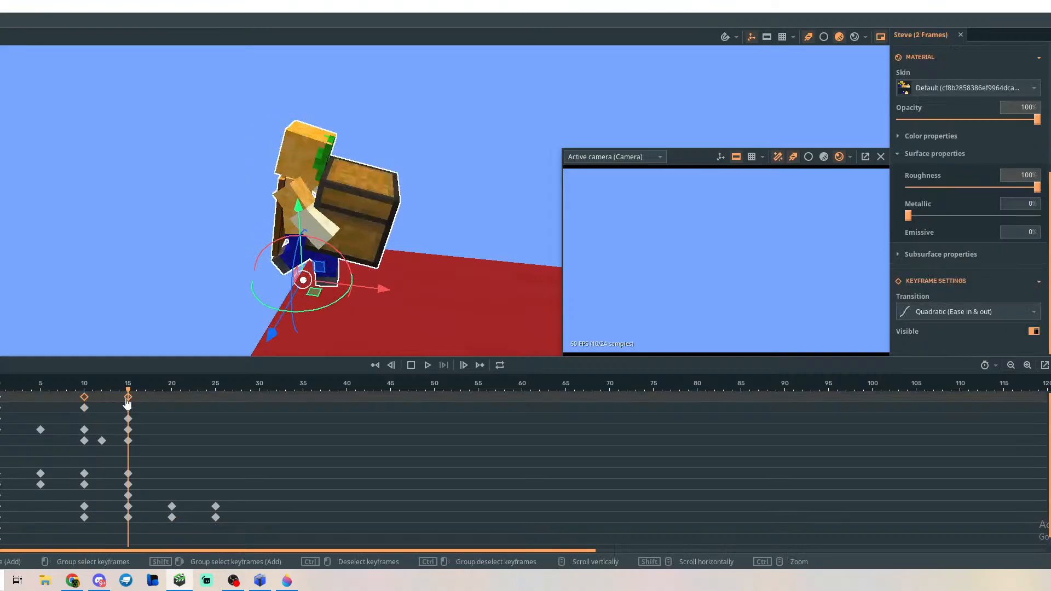
pyautogui.moveTo(130, 391); pyautogui.dragTo(52, 399)
pyautogui.hotkey('ctrl', 'v')
pyautogui.press('space')
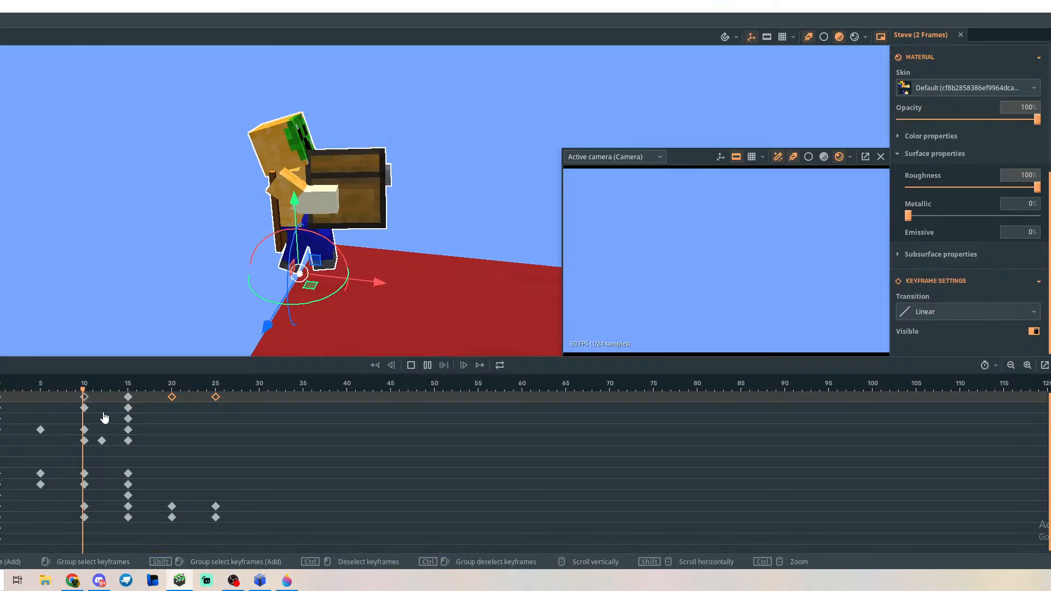
pyautogui.press('space')
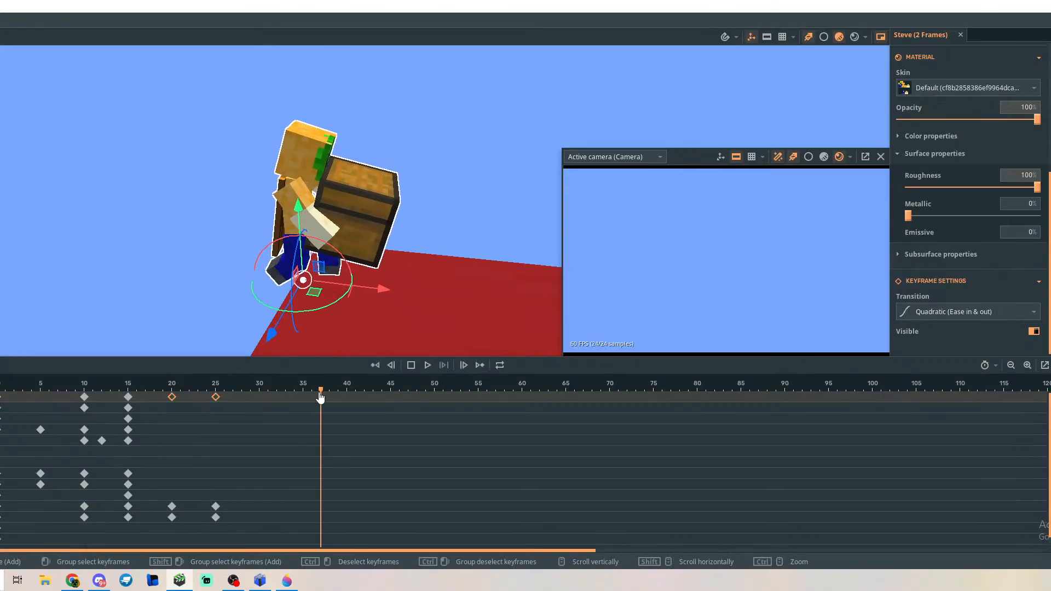
pyautogui.moveTo(320, 396); pyautogui.dragTo(268, 398)
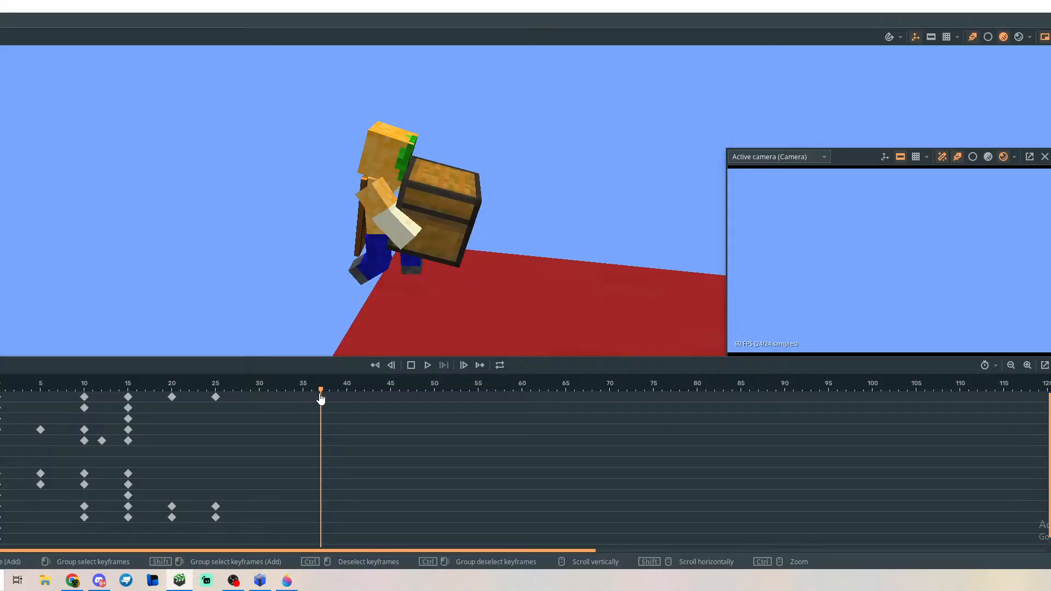
# Compare Steve's position values between the start and frames 10, 15, 20 and 25 to gauge how far each step travels.
pyautogui.moveTo(320, 394); pyautogui.dragTo(173, 419)
pyautogui.click(172, 397)
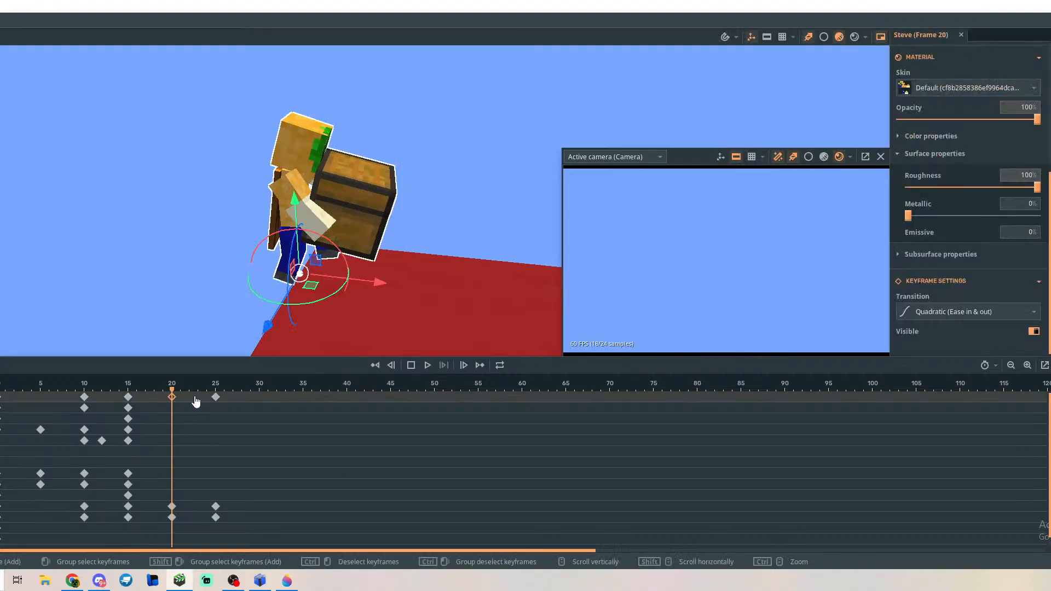
pyautogui.keyDown('shift'); pyautogui.click(210, 400); pyautogui.keyUp('shift')
pyautogui.keyDown('shift'); pyautogui.click(215, 397); pyautogui.keyUp('shift')
pyautogui.moveTo(216, 404); pyautogui.dragTo(133, 408)
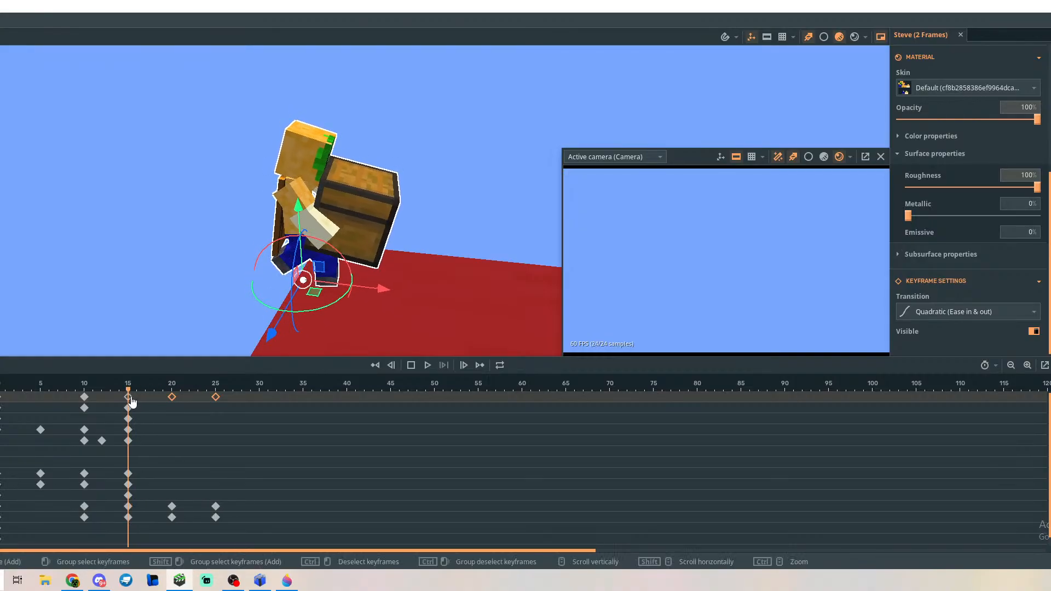
pyautogui.click(129, 398)
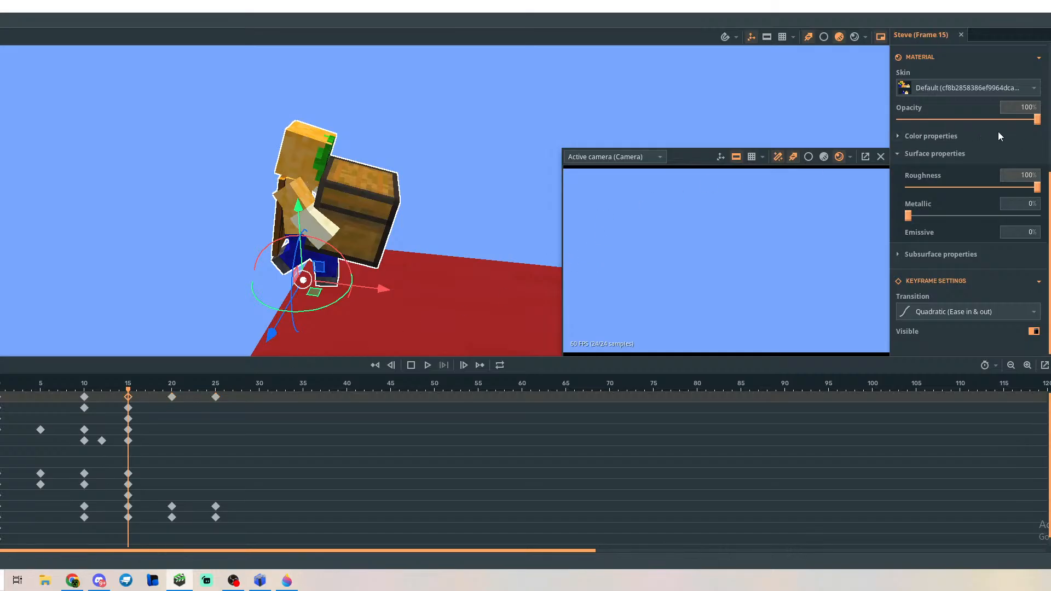
pyautogui.scroll(5, 999, 136)
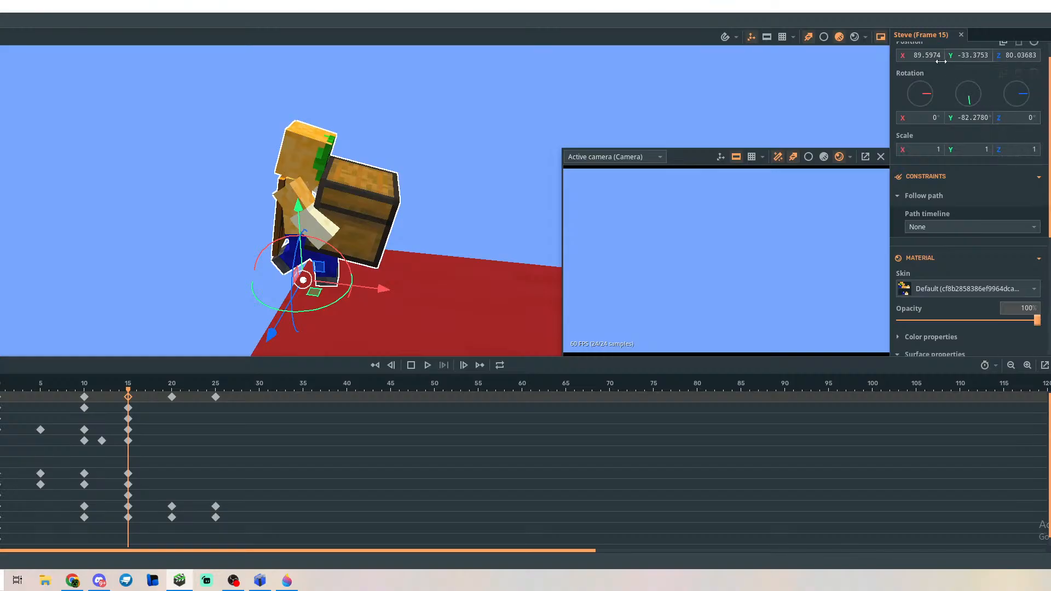
pyautogui.scroll(1, 927, 67)
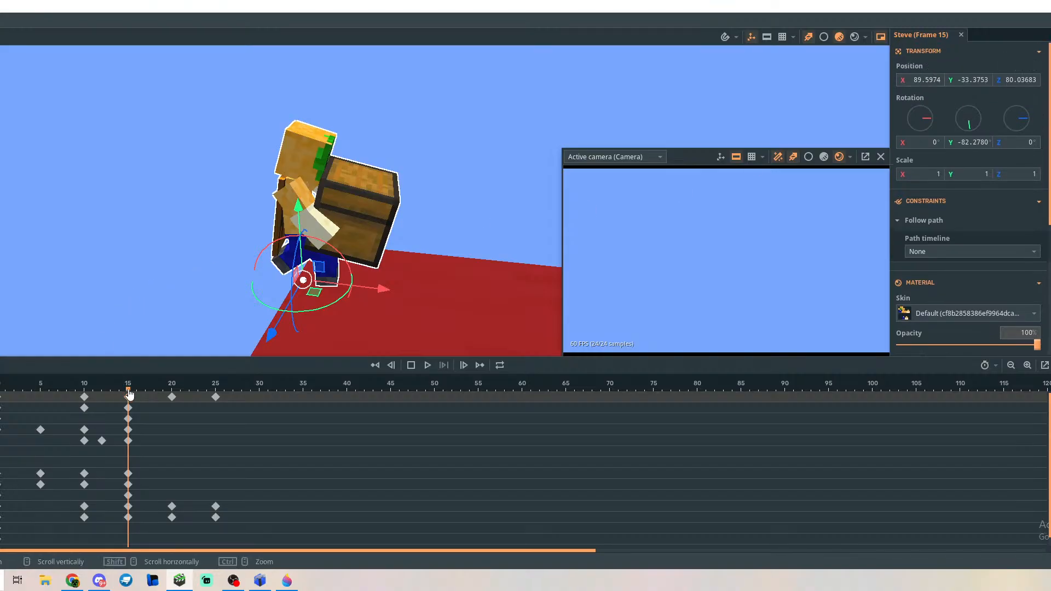
pyautogui.moveTo(129, 393); pyautogui.dragTo(3, 404)
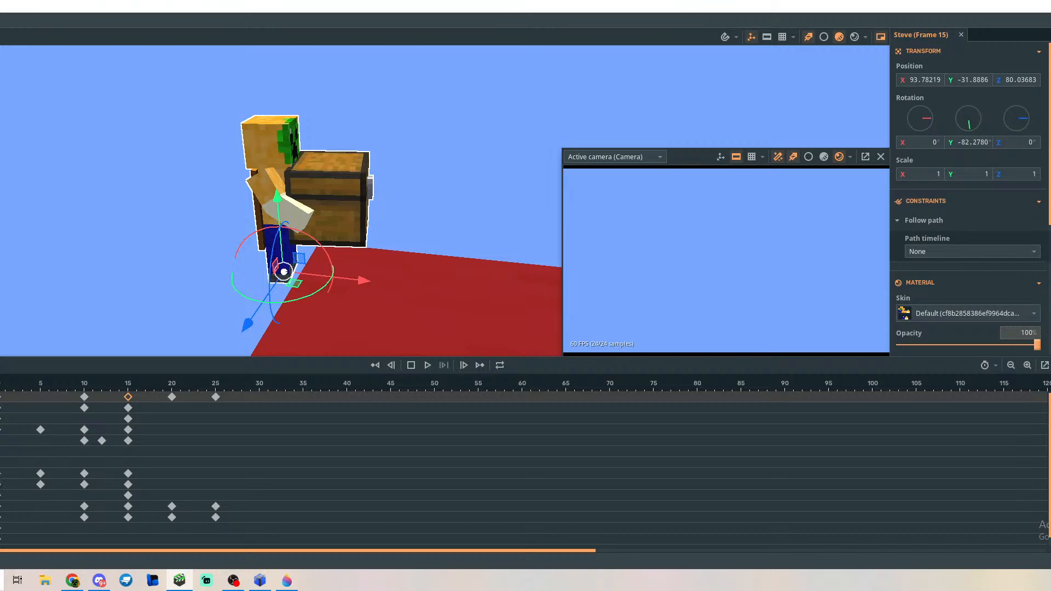
pyautogui.moveTo(3, 425); pyautogui.dragTo(84, 411)
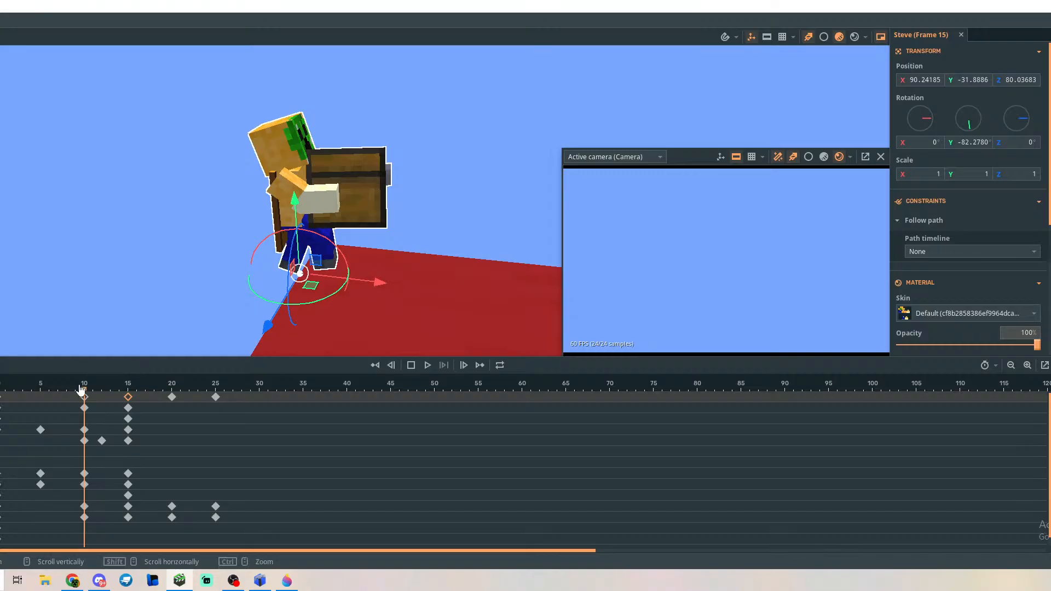
# Subtract 3.5 from Steve's X position in the keyframe at frame 20.
pyautogui.moveTo(84, 390); pyautogui.dragTo(173, 398)
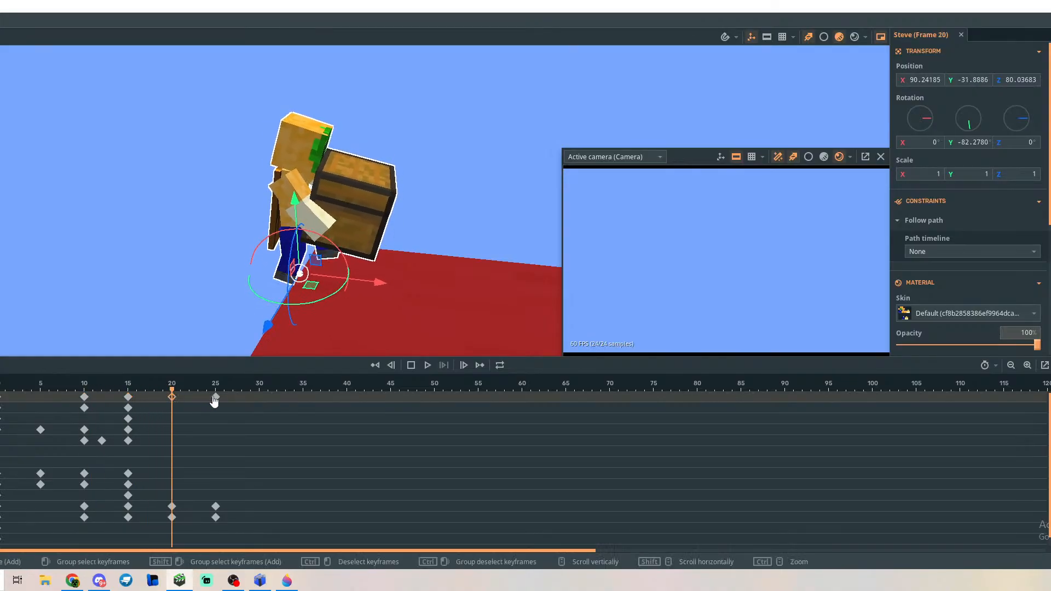
pyautogui.click(925, 79)
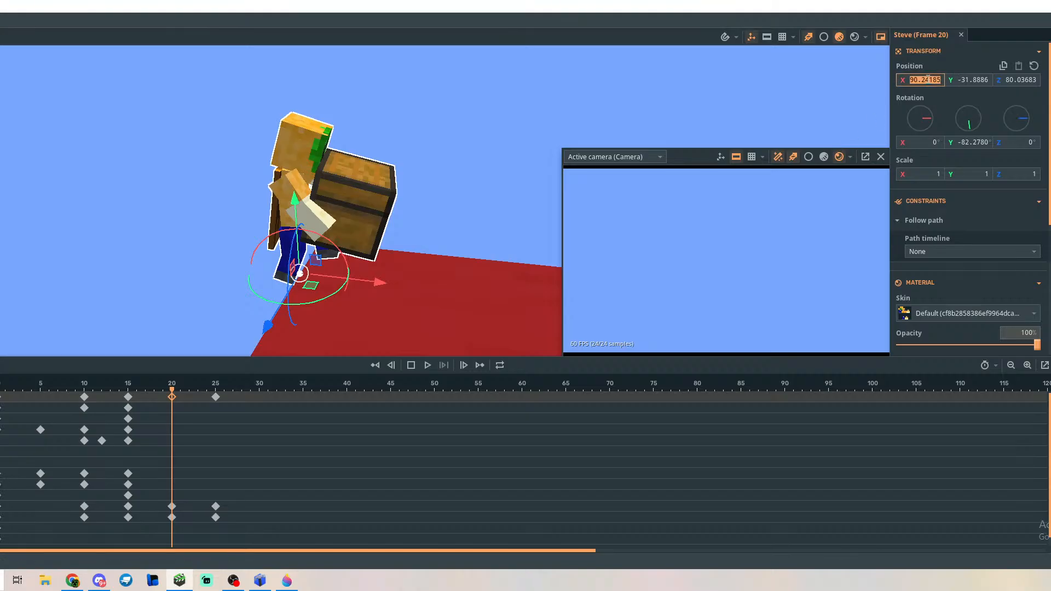
pyautogui.click(927, 80)
pyautogui.write('-')
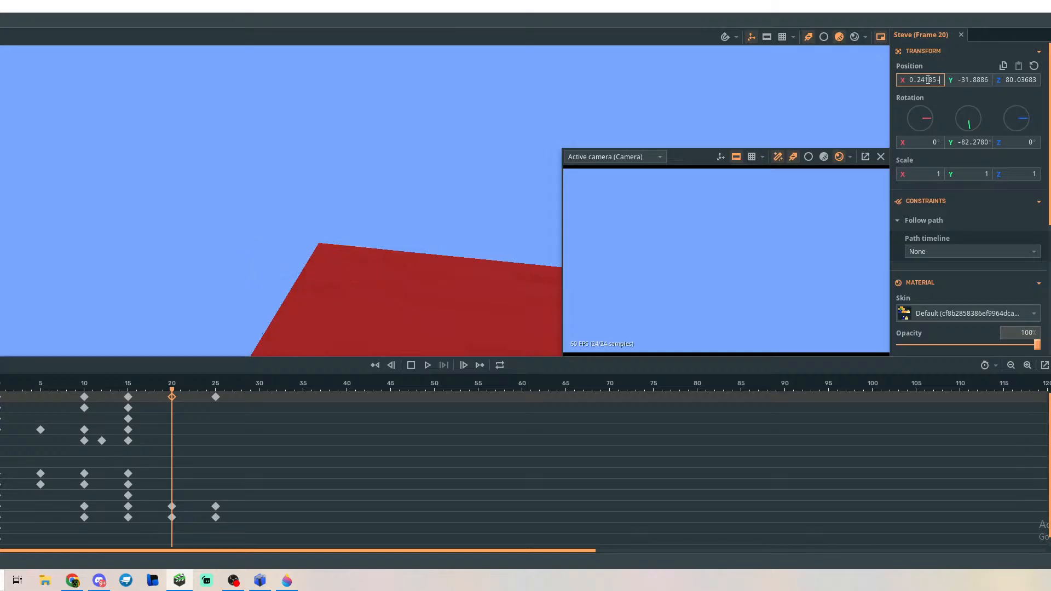
pyautogui.write('2')
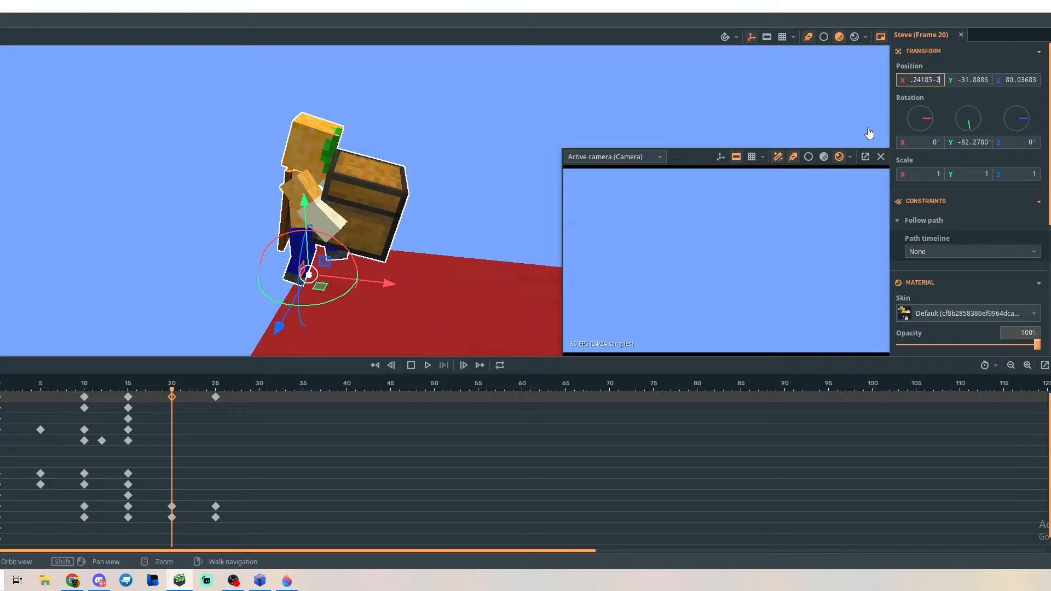
pyautogui.press('BackSpace')
pyautogui.press('BackSpace')
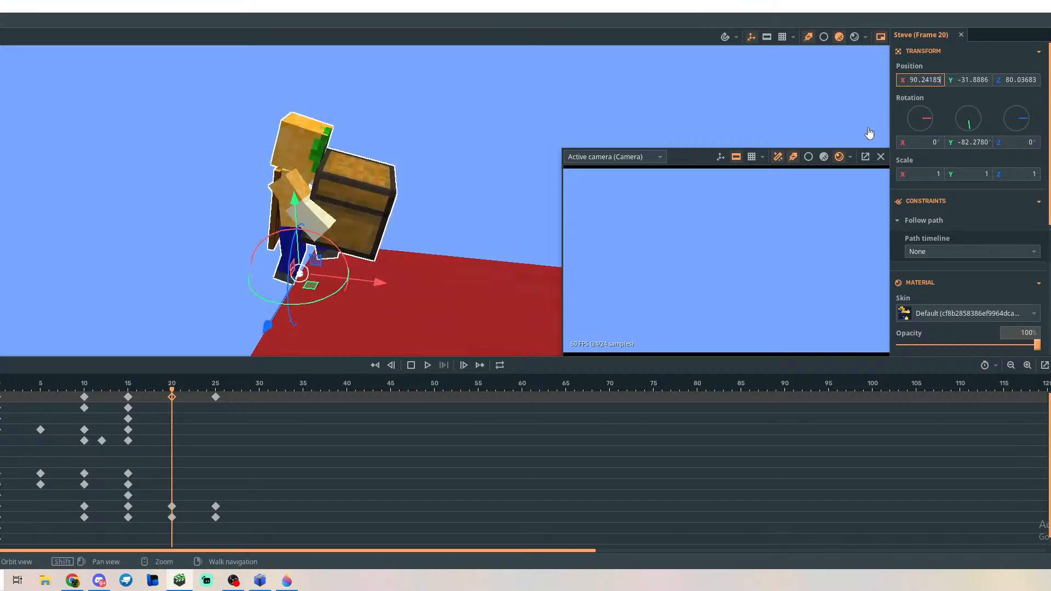
pyautogui.write('-2')
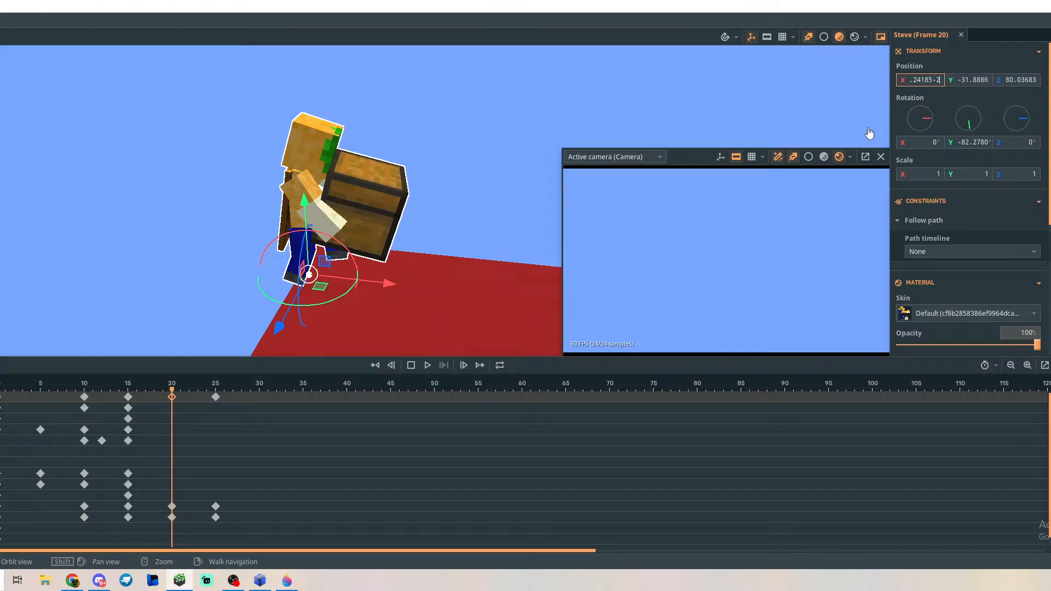
pyautogui.press('BackSpace')
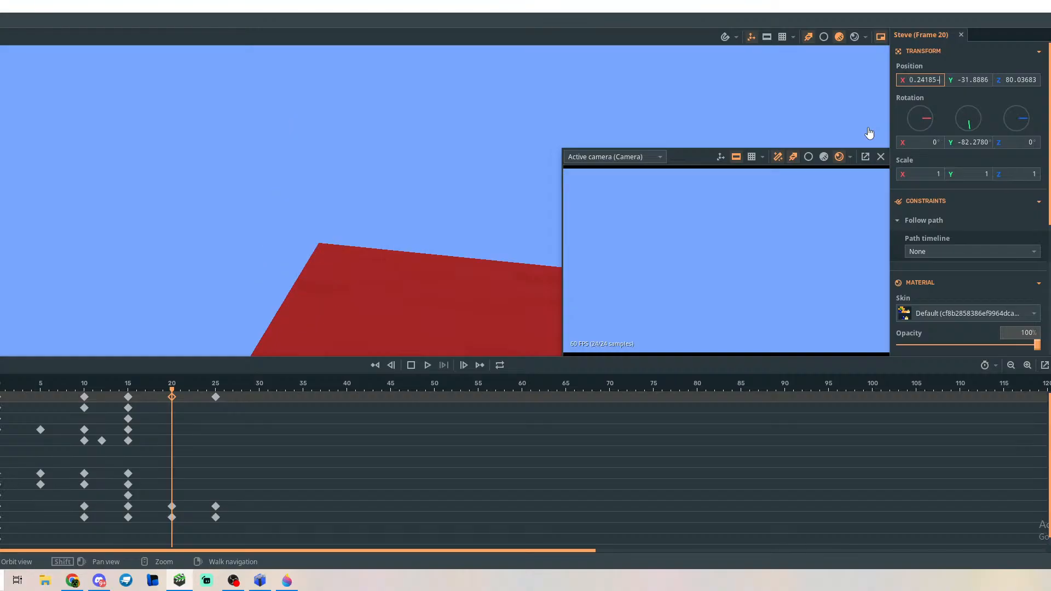
pyautogui.write('3.5')
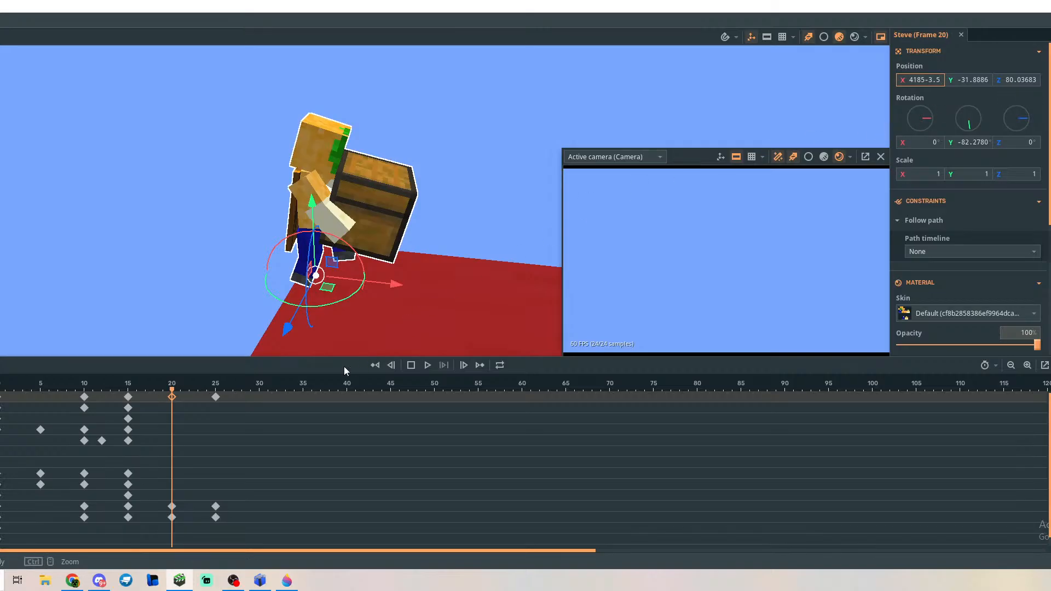
# Subtract 3.5 from Steve's X position in the keyframe at frame 25.
pyautogui.click(216, 397)
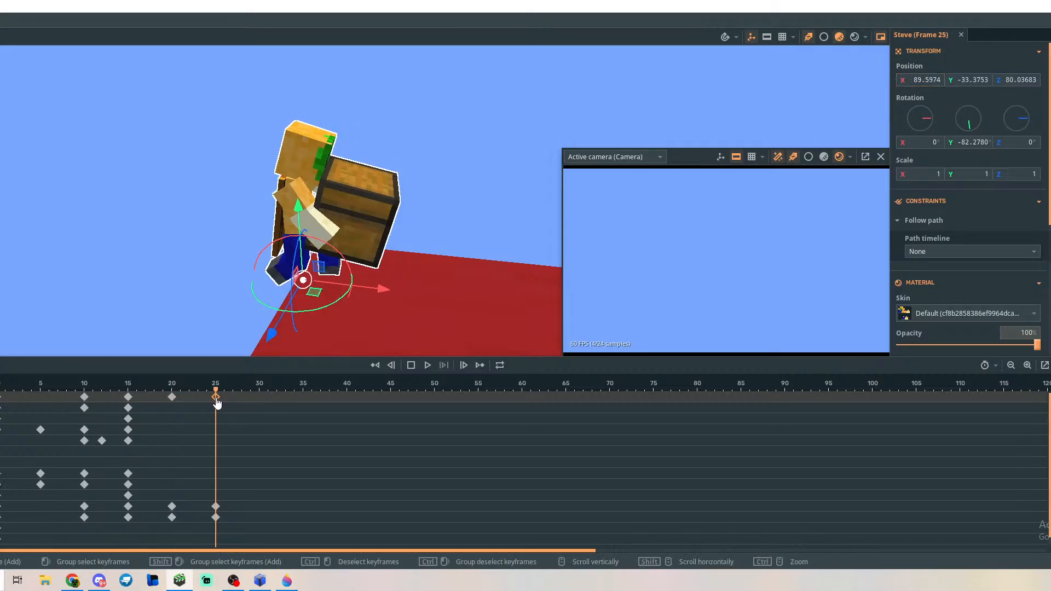
pyautogui.click(940, 80)
pyautogui.press('Right')
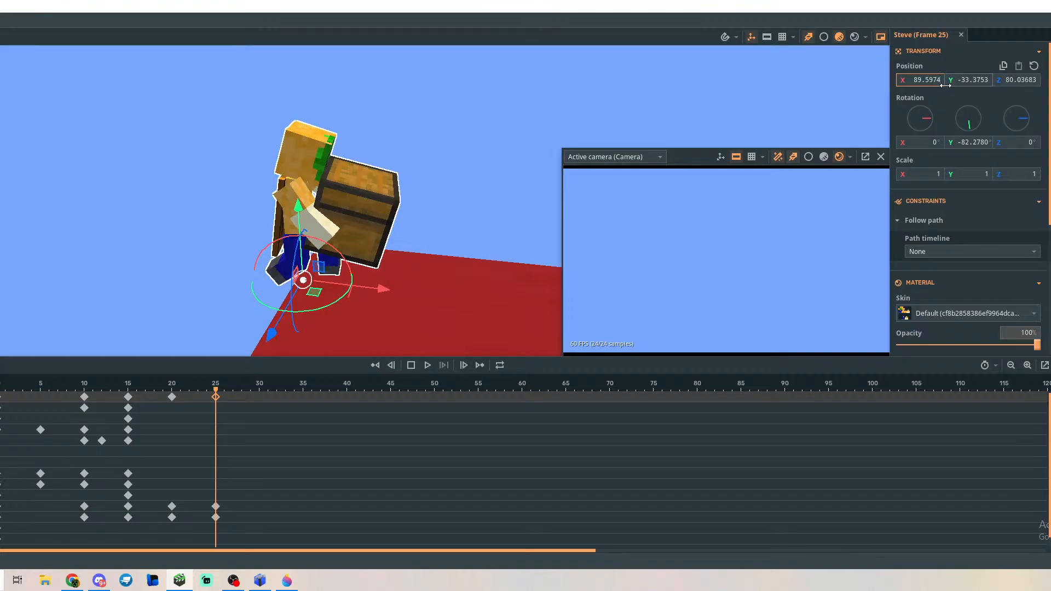
pyautogui.write('-3.')
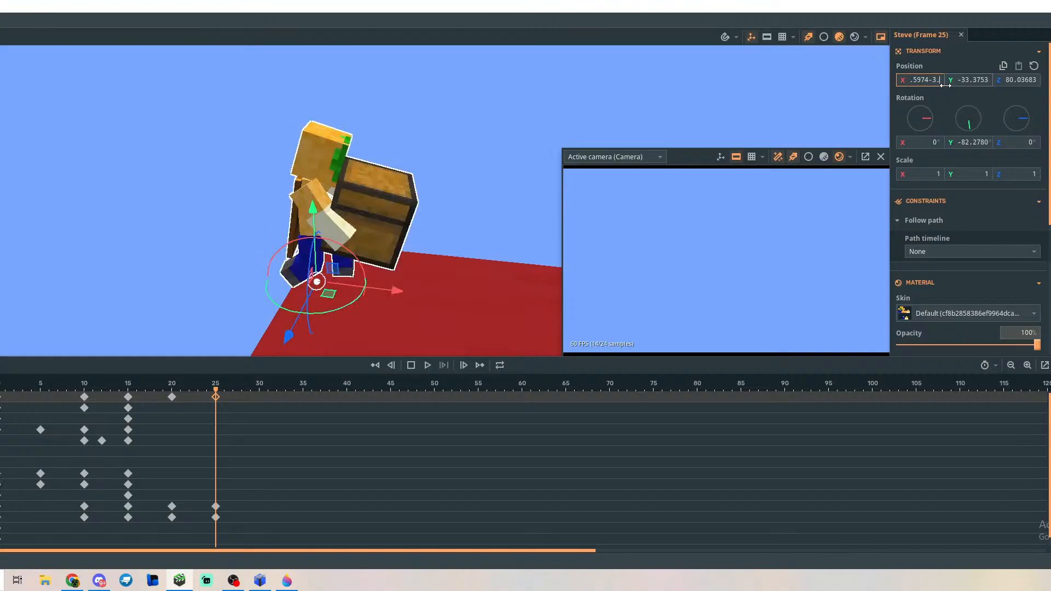
pyautogui.write('5')
pyautogui.click(657, 142)
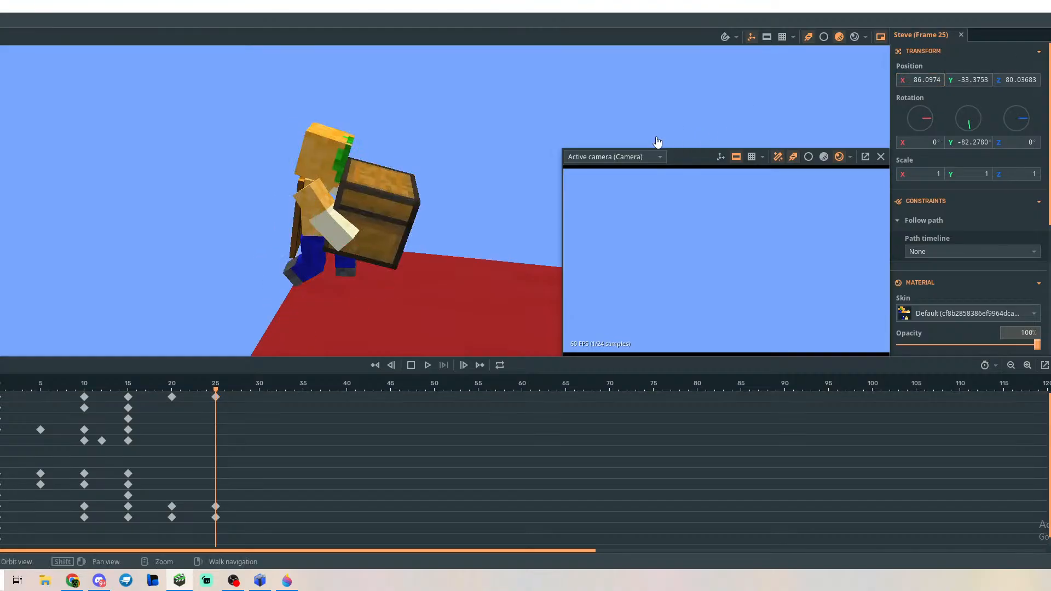
# Move Steve's keyframes at frames 20 and 25 together farther onto the red block along X, to about 82.91 at frame 20.
pyautogui.moveTo(217, 390); pyautogui.dragTo(173, 397)
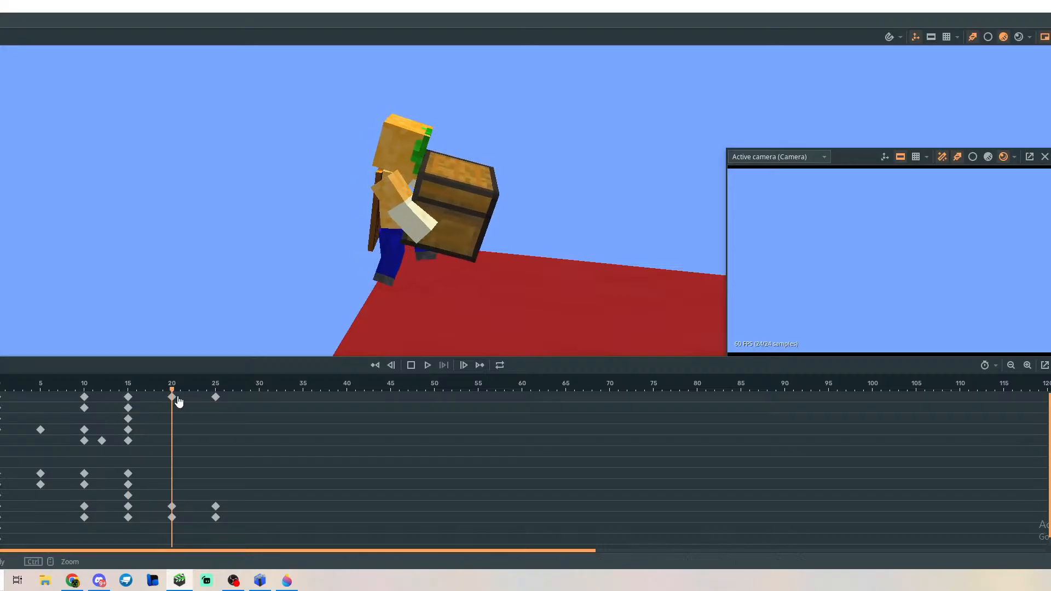
pyautogui.click(173, 397)
pyautogui.keyDown('shift'); pyautogui.click(215, 397); pyautogui.keyUp('shift')
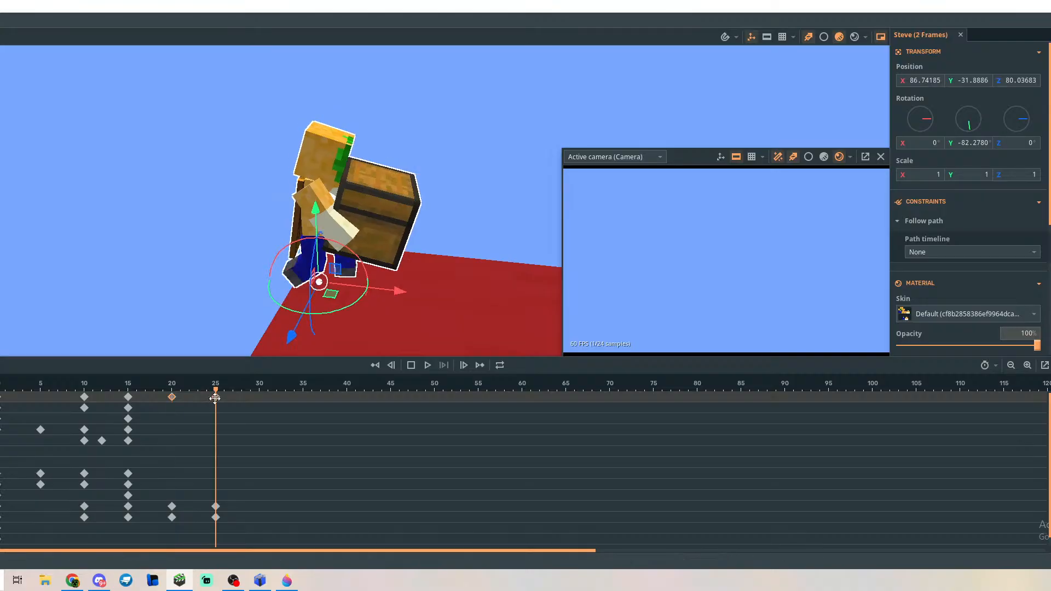
pyautogui.moveTo(216, 393); pyautogui.dragTo(173, 411)
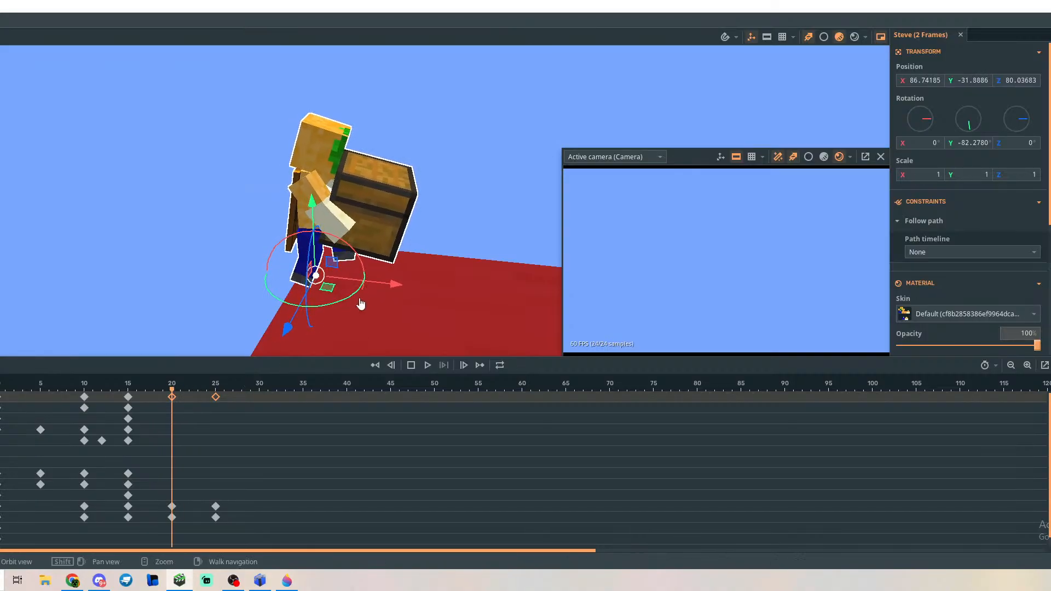
pyautogui.moveTo(378, 289); pyautogui.dragTo(397, 287)
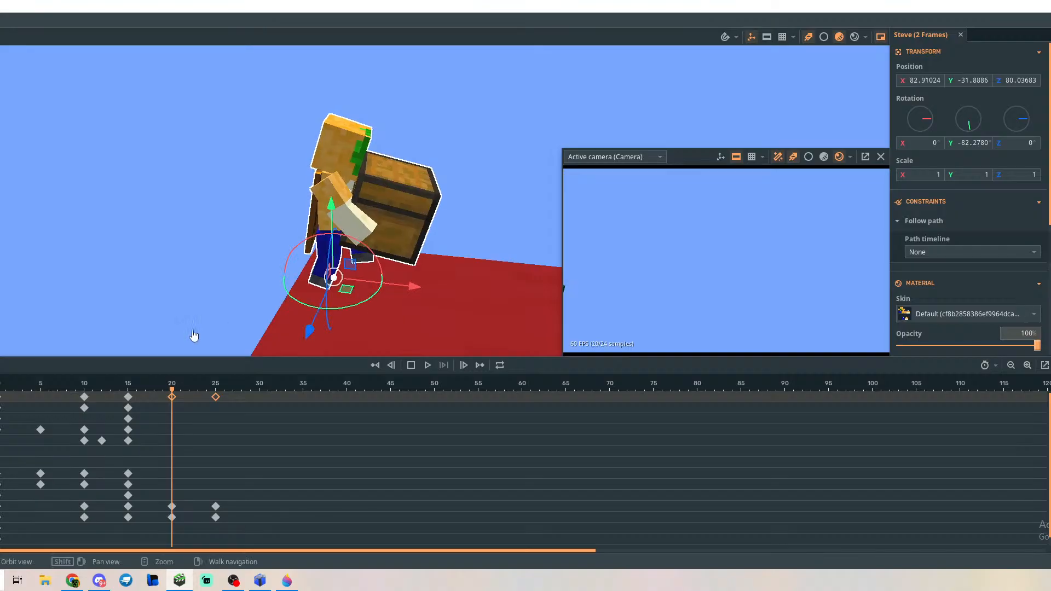
# Compare Steve's poses between frames 20 and 25, and shift both keyframes farther along X, to about 81.37 at frame 20.
pyautogui.moveTo(171, 388)
pyautogui.mouseDown()
pyautogui.moveTo(42, 399)
pyautogui.moveTo(188, 392)
pyautogui.moveTo(178, 399)
pyautogui.mouseUp()
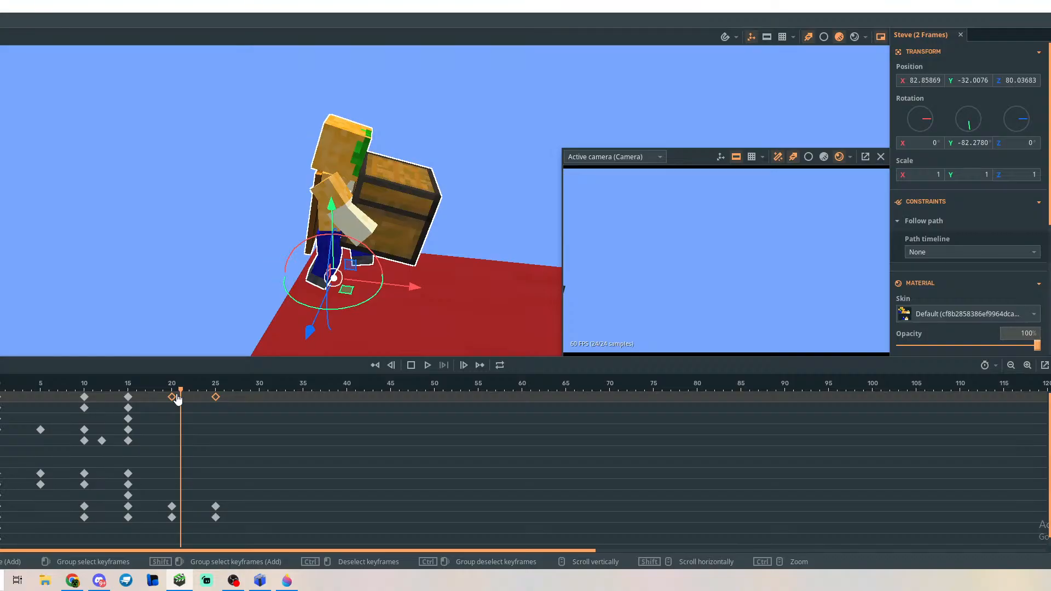
pyautogui.moveTo(177, 399); pyautogui.dragTo(110, 398)
pyautogui.moveTo(43, 423); pyautogui.dragTo(216, 404)
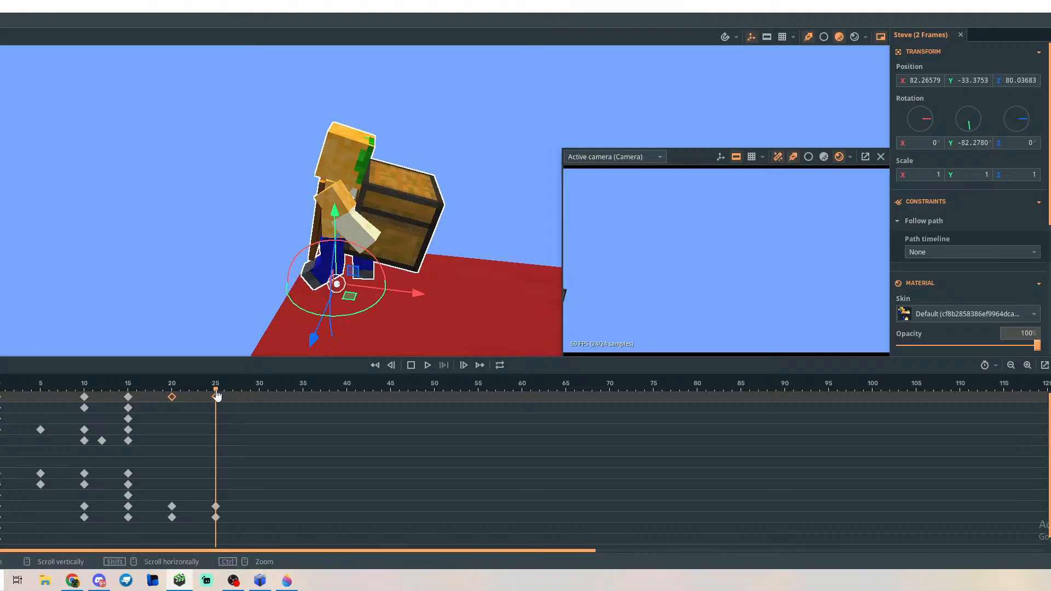
pyautogui.moveTo(215, 431); pyautogui.dragTo(155, 450)
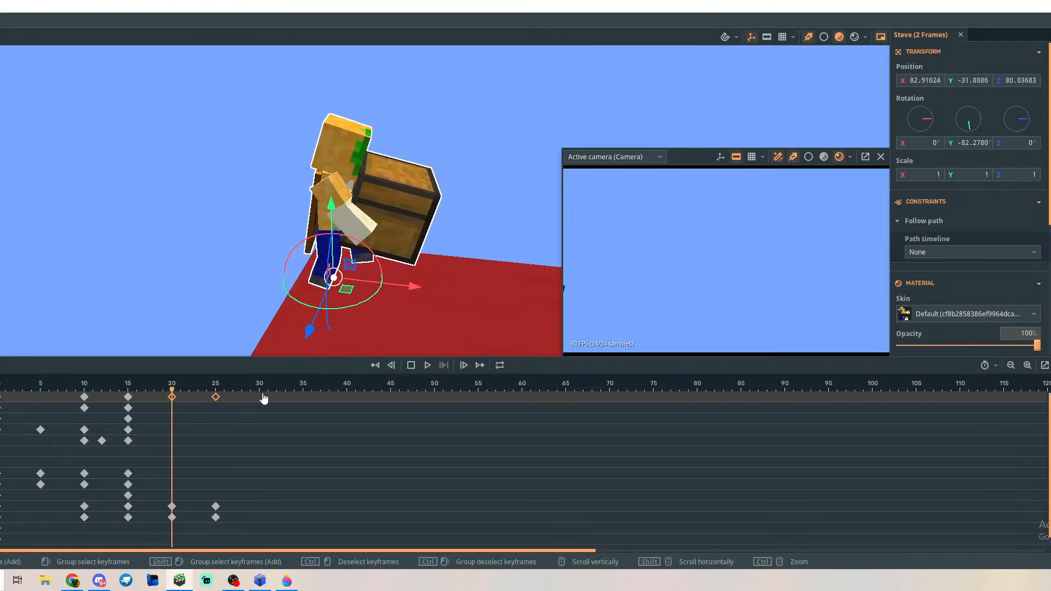
pyautogui.moveTo(411, 287); pyautogui.dragTo(416, 294)
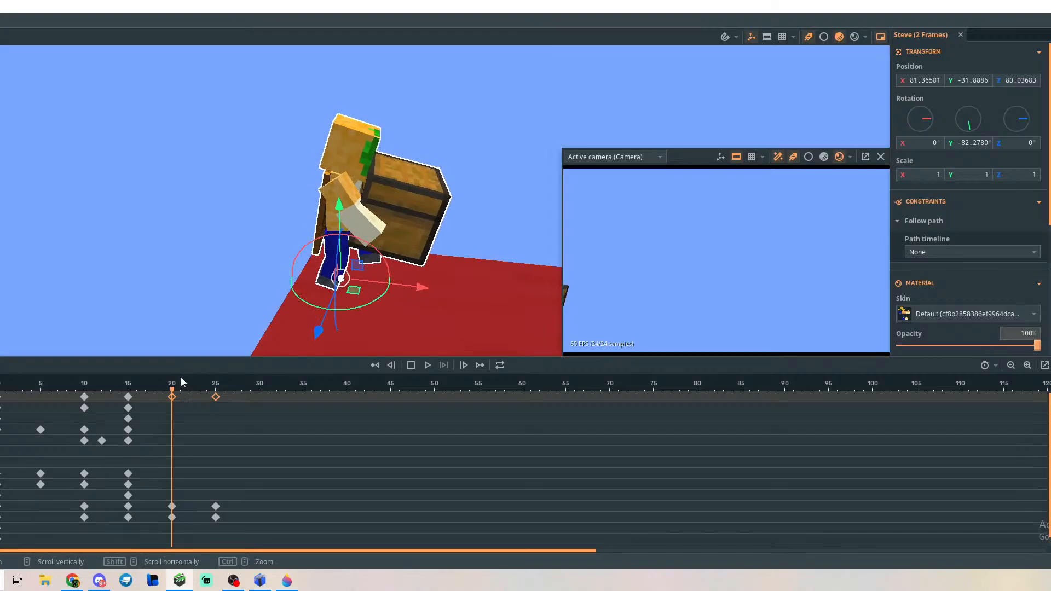
# Delete Steve's position keyframes at frames 20 and 25.
pyautogui.moveTo(173, 392); pyautogui.dragTo(86, 392)
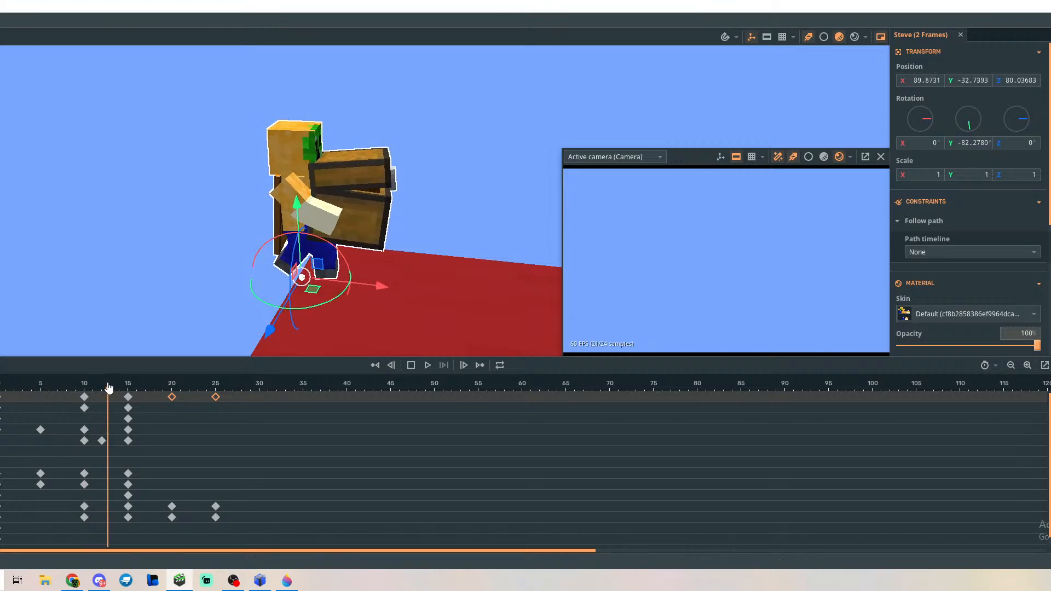
pyautogui.moveTo(109, 388); pyautogui.dragTo(85, 391)
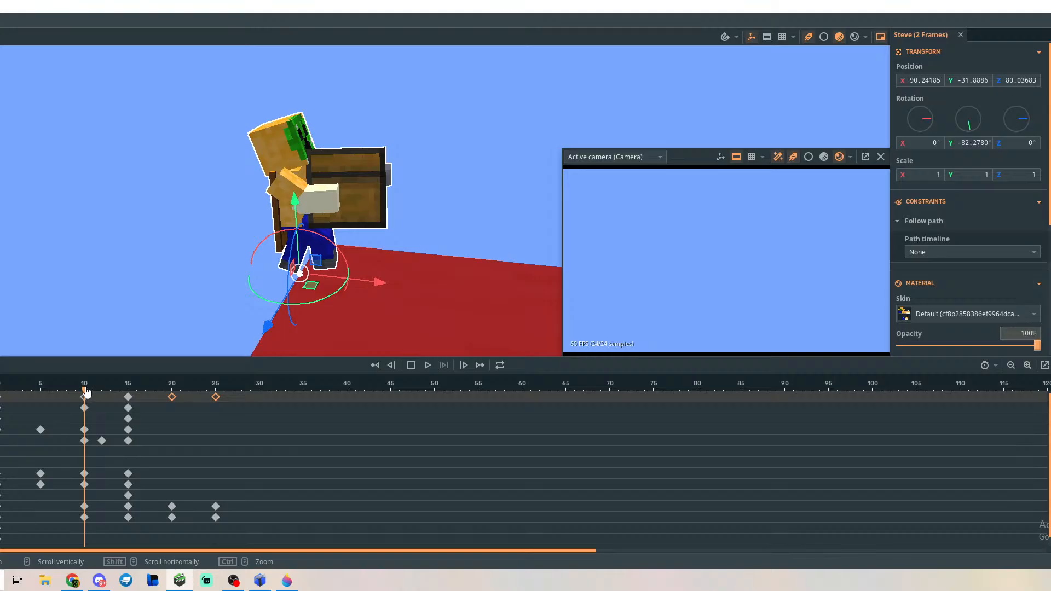
pyautogui.click(173, 400)
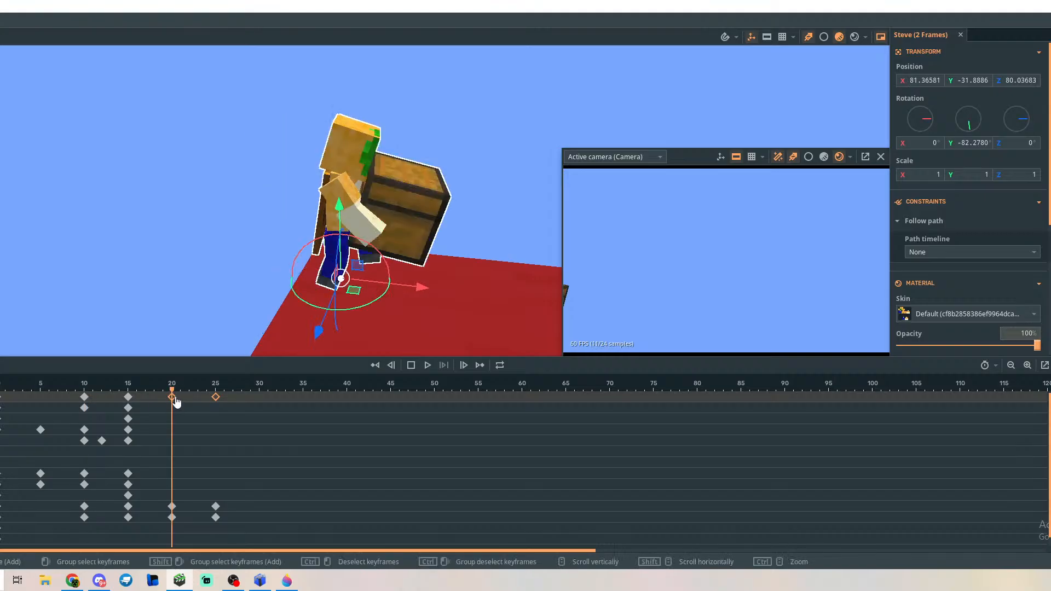
pyautogui.press('Delete')
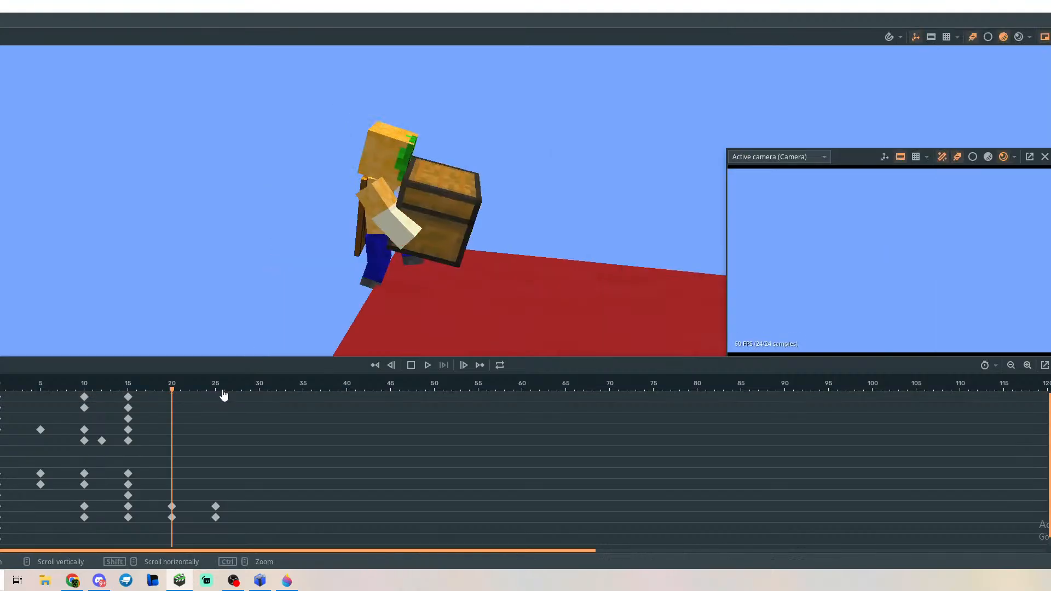
# Add a Steve keyframe at frame 12 and move it together with the frame 15 keyframe along X, to about 89.12 at frame 12.
pyautogui.moveTo(173, 393); pyautogui.dragTo(104, 406)
pyautogui.click(103, 402)
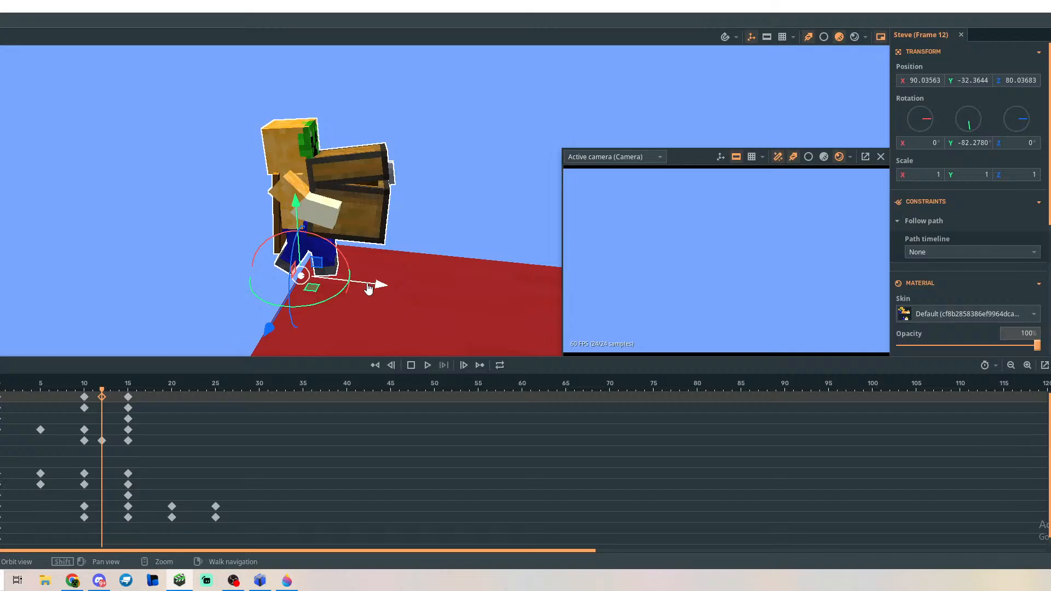
pyautogui.keyDown('shift'); pyautogui.click(129, 397); pyautogui.keyUp('shift')
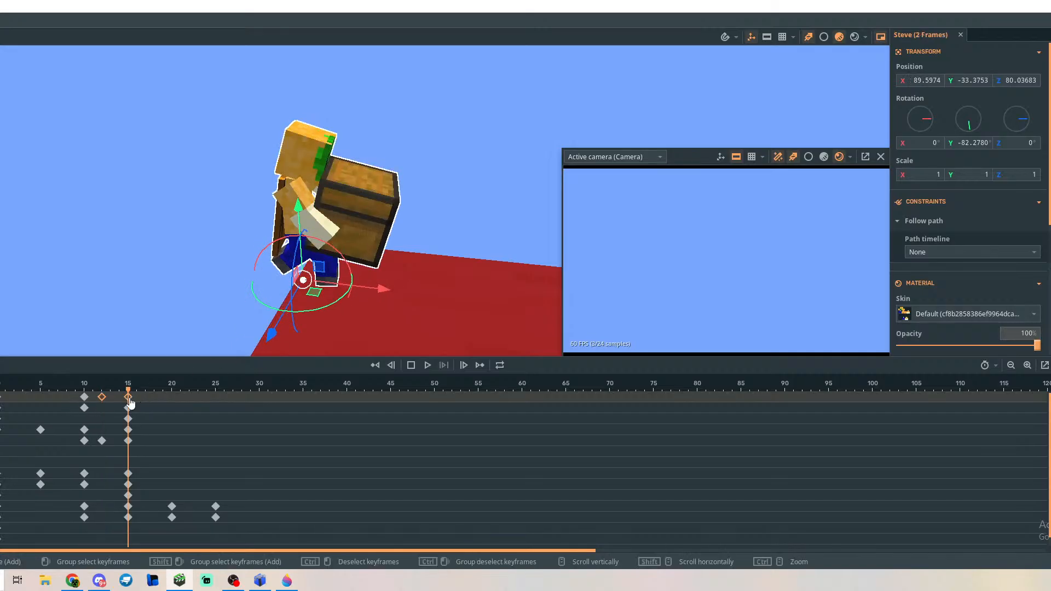
pyautogui.moveTo(127, 391); pyautogui.dragTo(102, 396)
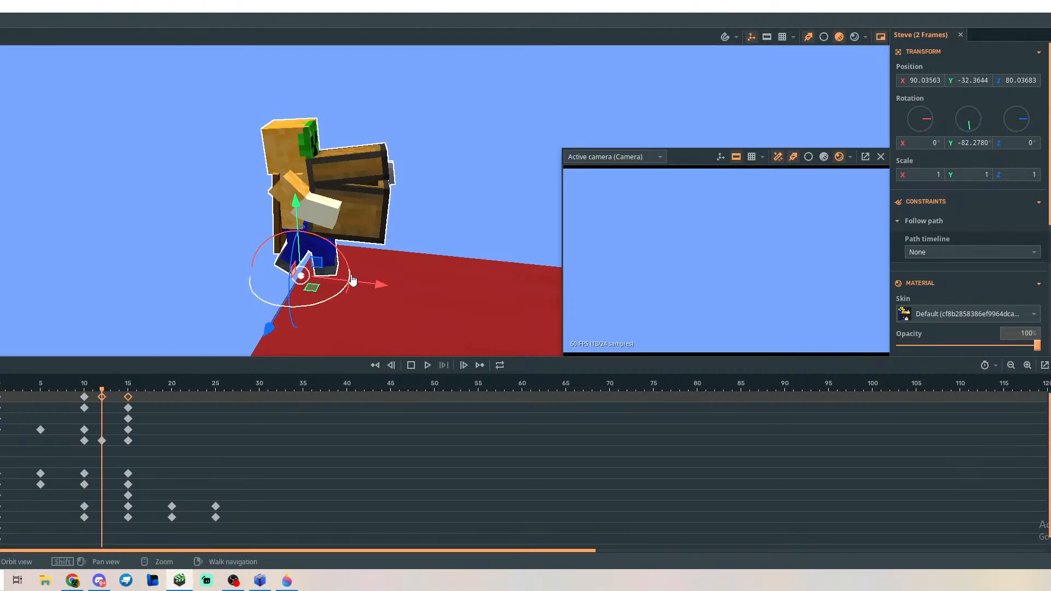
pyautogui.moveTo(374, 284); pyautogui.dragTo(379, 285)
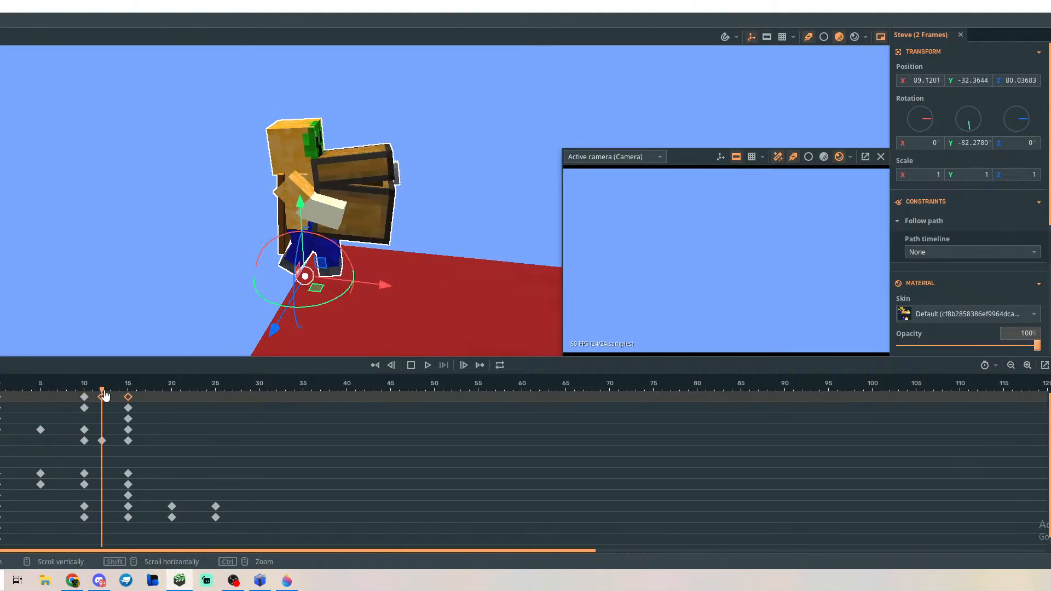
# Copy Steve's position keyframes at frames 10, 12 and 15 to frames 20, 22 and 25.
pyautogui.moveTo(104, 394); pyautogui.dragTo(163, 393)
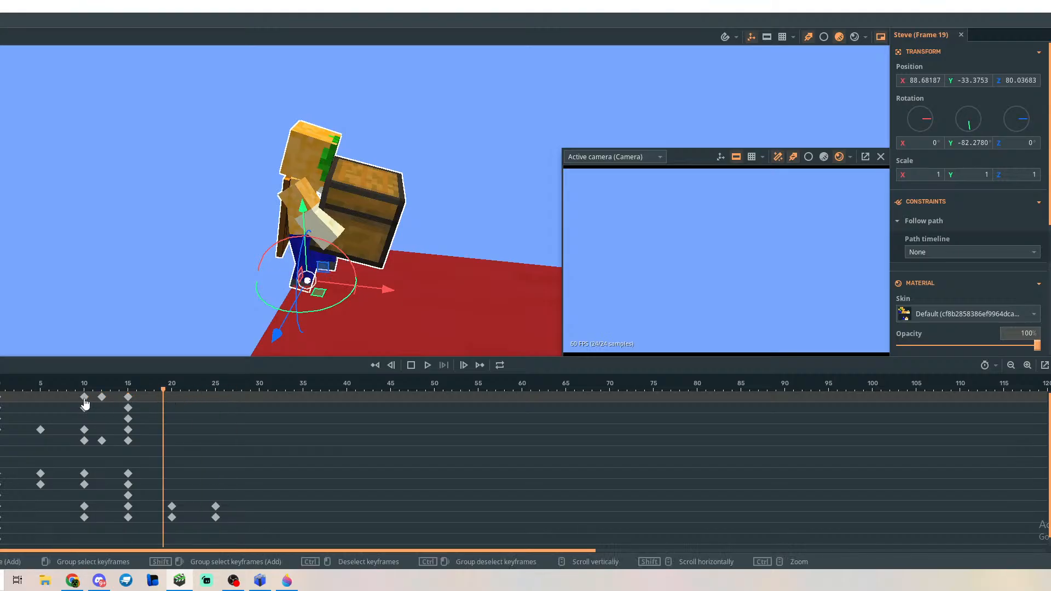
pyautogui.click(84, 397)
pyautogui.keyDown('shift'); pyautogui.click(102, 397); pyautogui.keyUp('shift')
pyautogui.keyDown('shift'); pyautogui.click(128, 397); pyautogui.keyUp('shift')
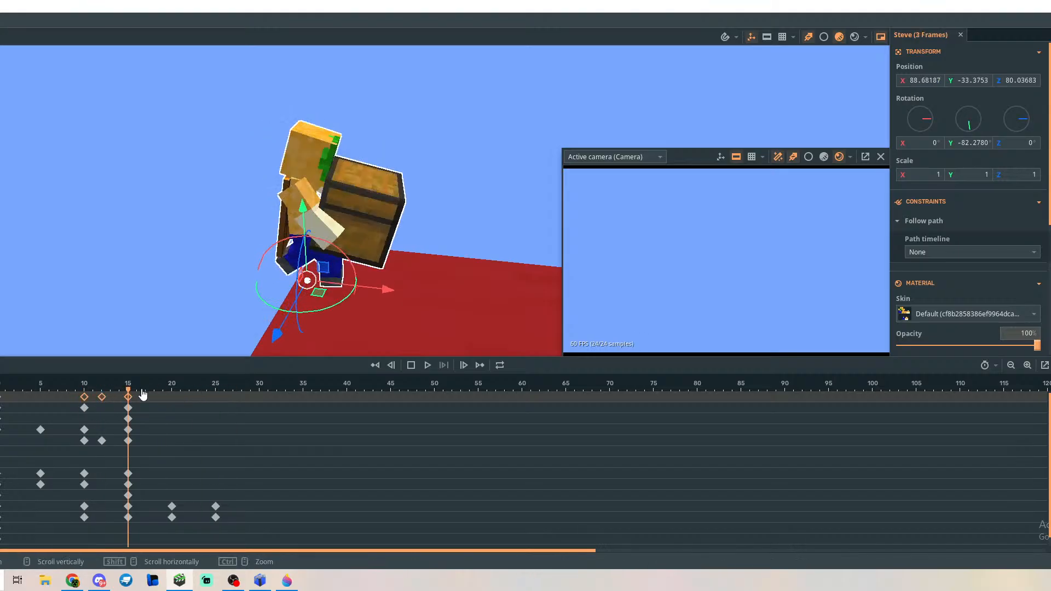
pyautogui.moveTo(132, 393); pyautogui.dragTo(172, 397)
pyautogui.hotkey('ctrl', 'v')
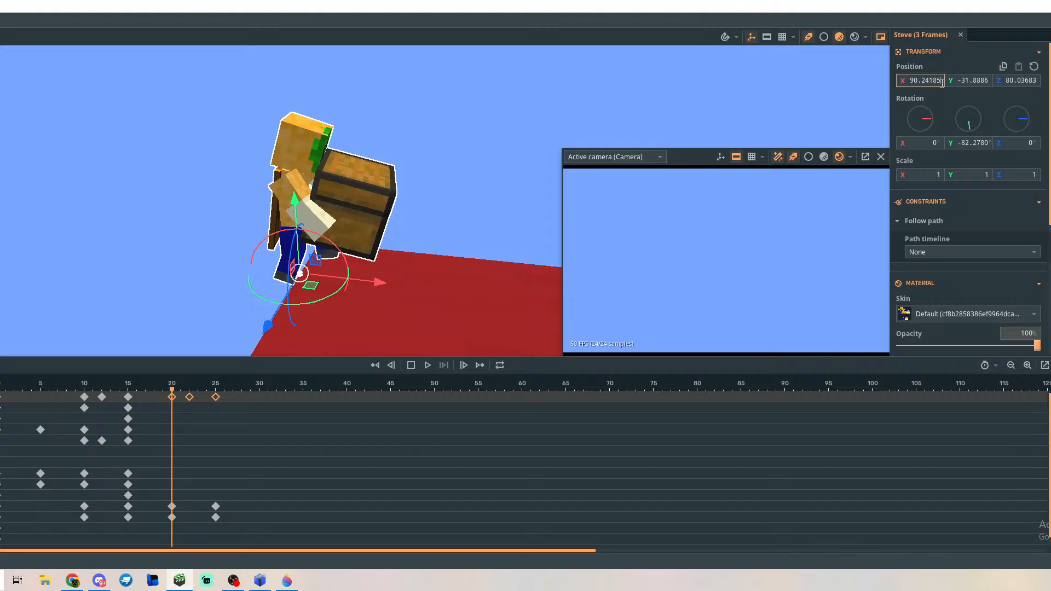
# Try subtracting 3.5 from the X position of Steve's copied keyframes at frames 20, 22 and 25, and restore their original positions.
pyautogui.write('-')
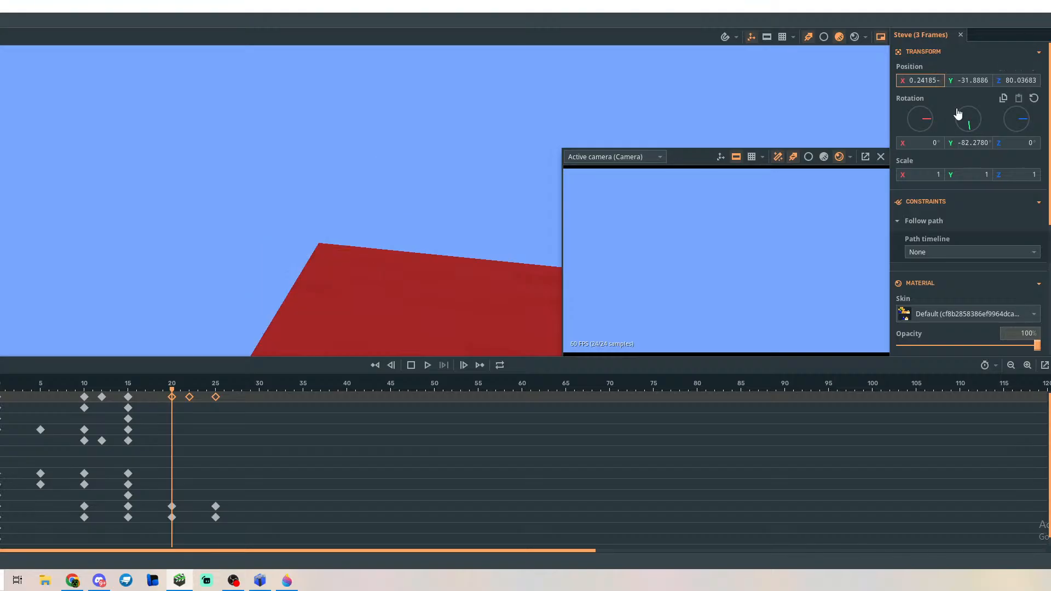
pyautogui.write('3.5')
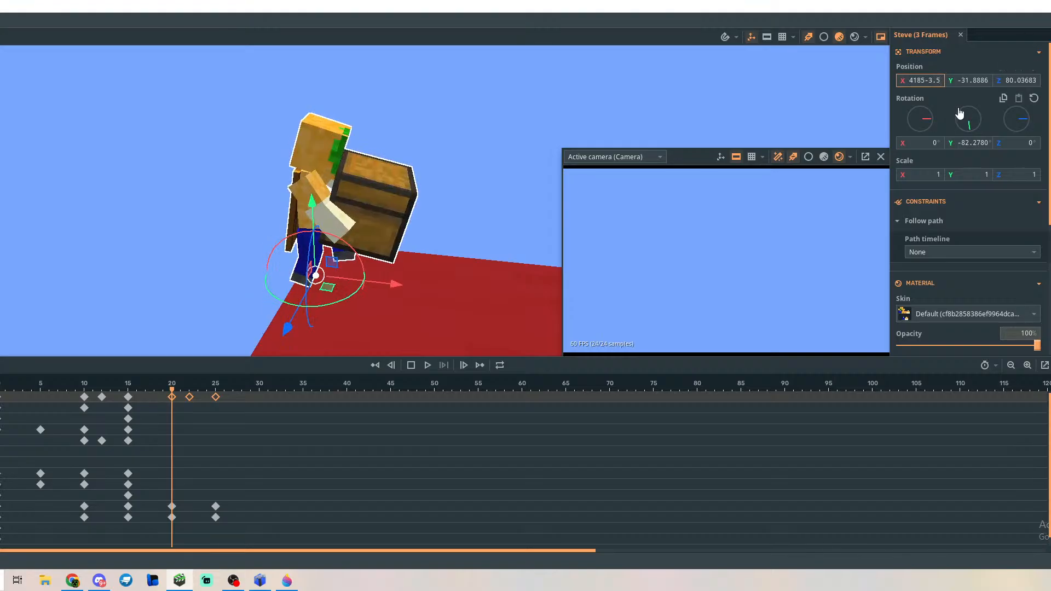
pyautogui.click(928, 163)
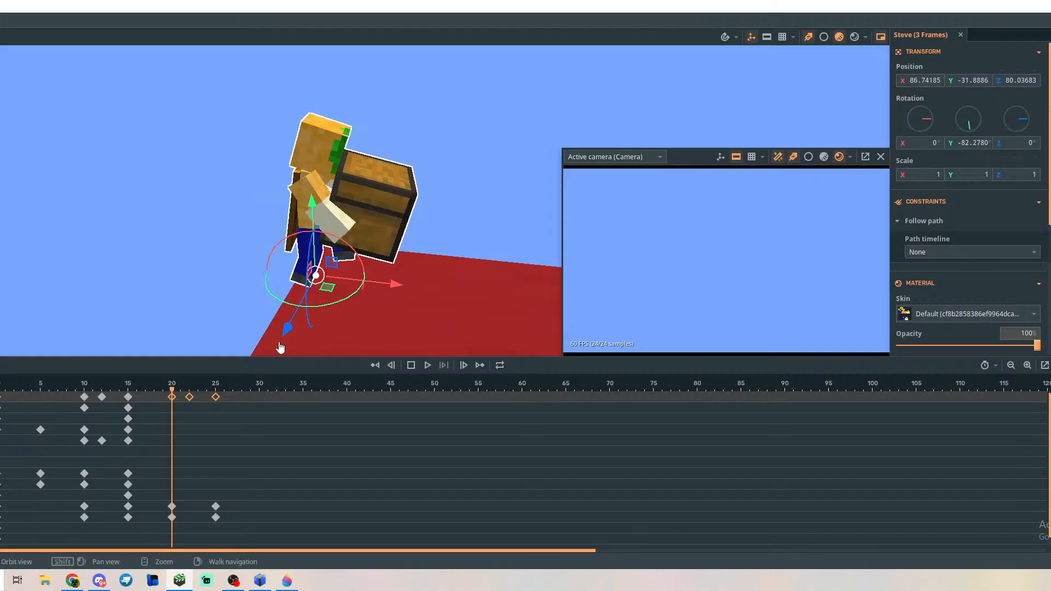
pyautogui.moveTo(172, 392); pyautogui.dragTo(255, 415)
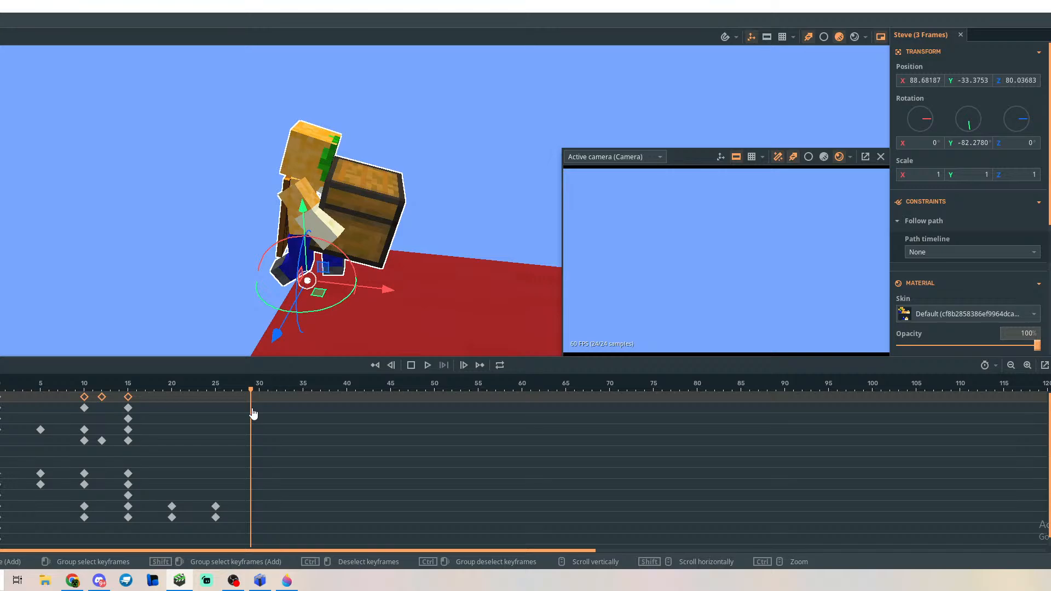
pyautogui.hotkey('ctrl', 'v')
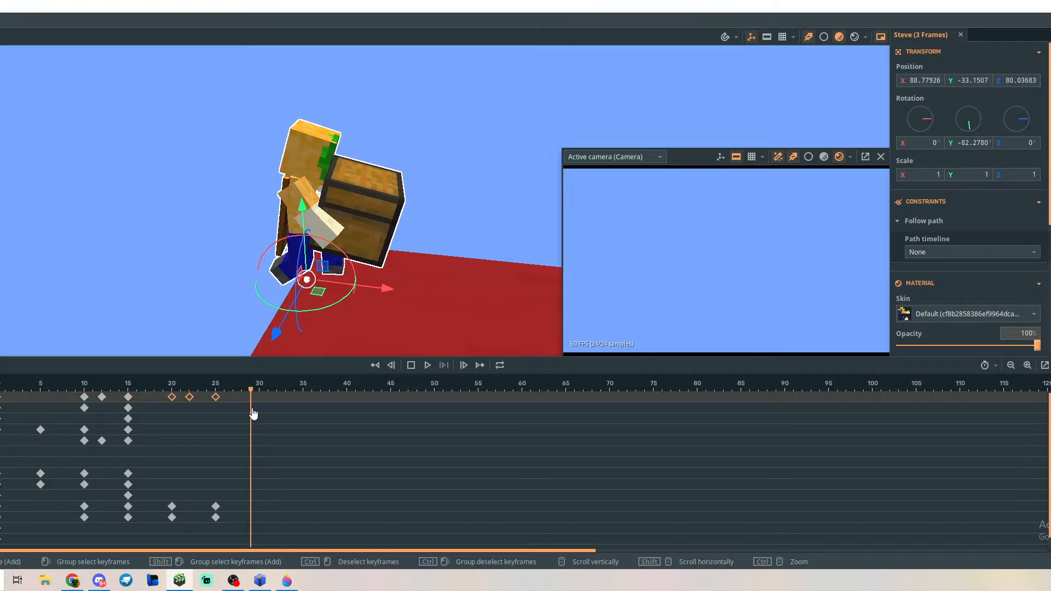
# Move Steve's keyframes at frames 20, 22 and 25 together along X onto the red block, to about 79.6 at frame 20.
pyautogui.moveTo(253, 398); pyautogui.dragTo(128, 398)
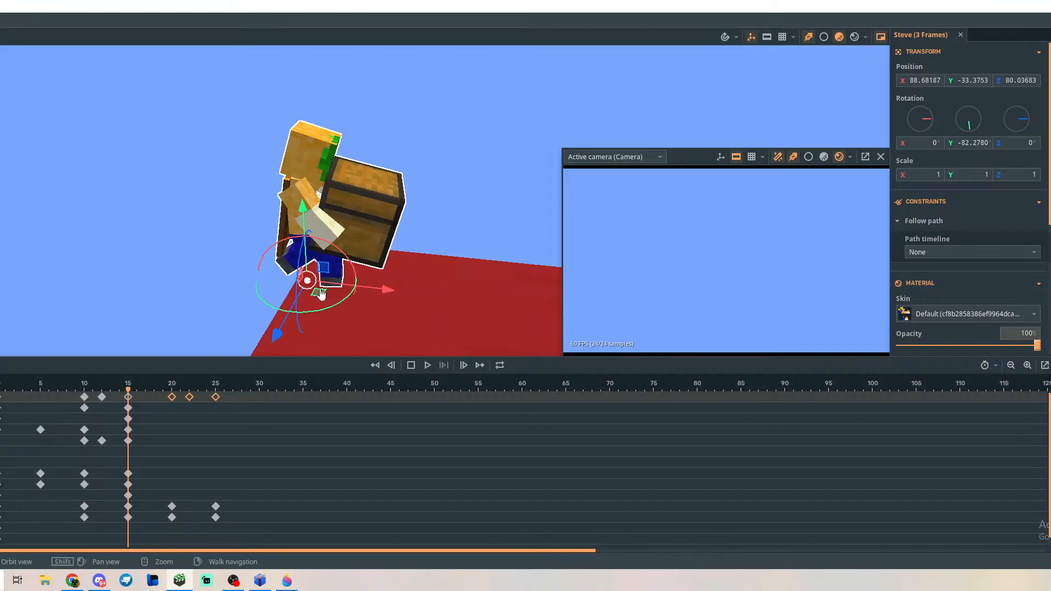
pyautogui.click(136, 390)
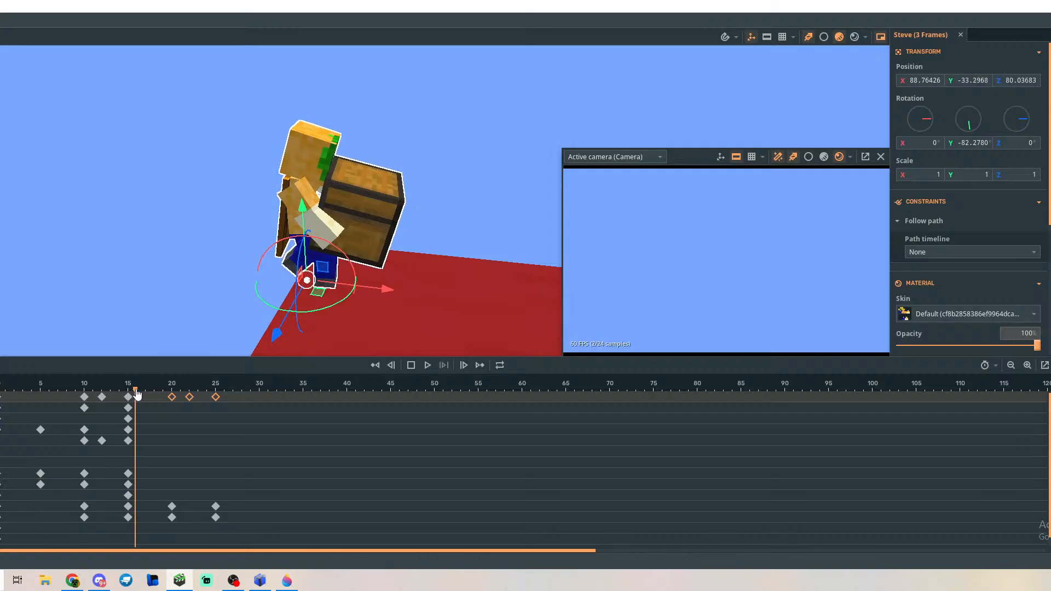
pyautogui.moveTo(137, 394); pyautogui.dragTo(173, 390)
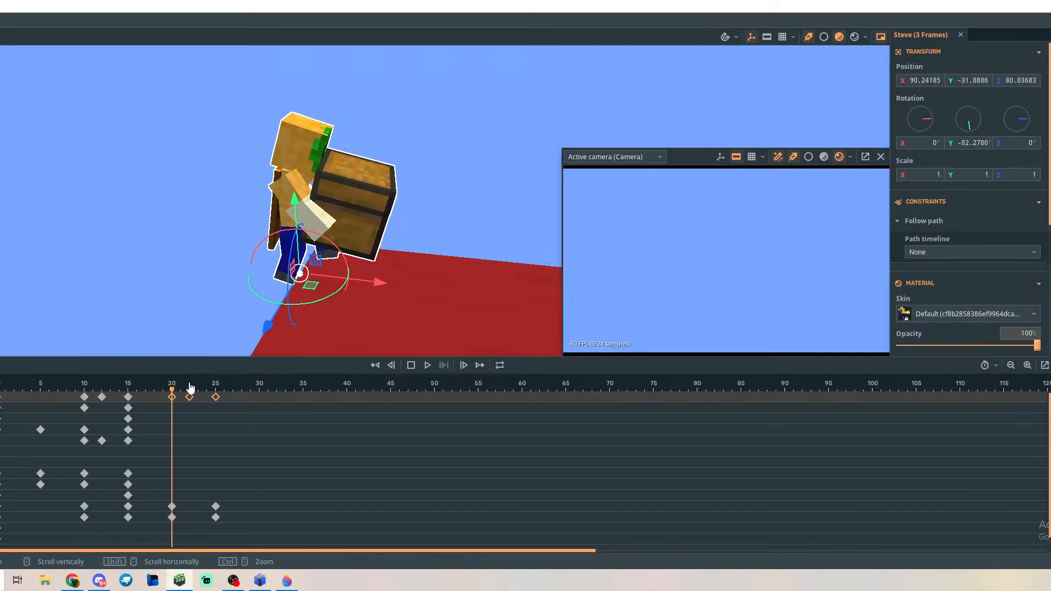
pyautogui.moveTo(380, 284); pyautogui.dragTo(380, 285)
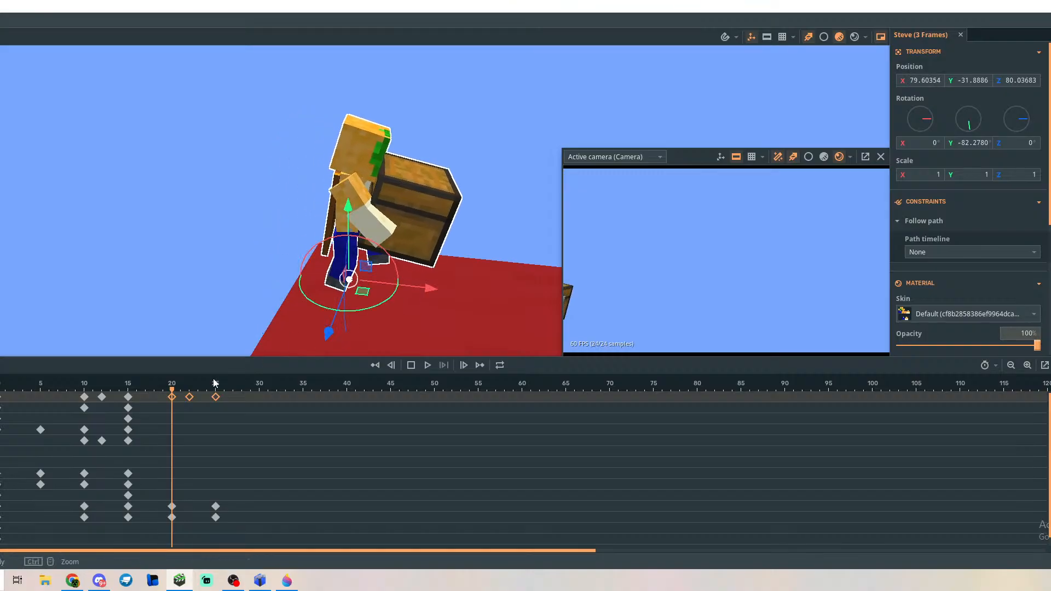
# Check the step through frames 20 to 25 and pull the three Steve keyframes back slightly along X, to about 79.44 at frame 25.
pyautogui.moveTo(171, 391); pyautogui.dragTo(190, 419)
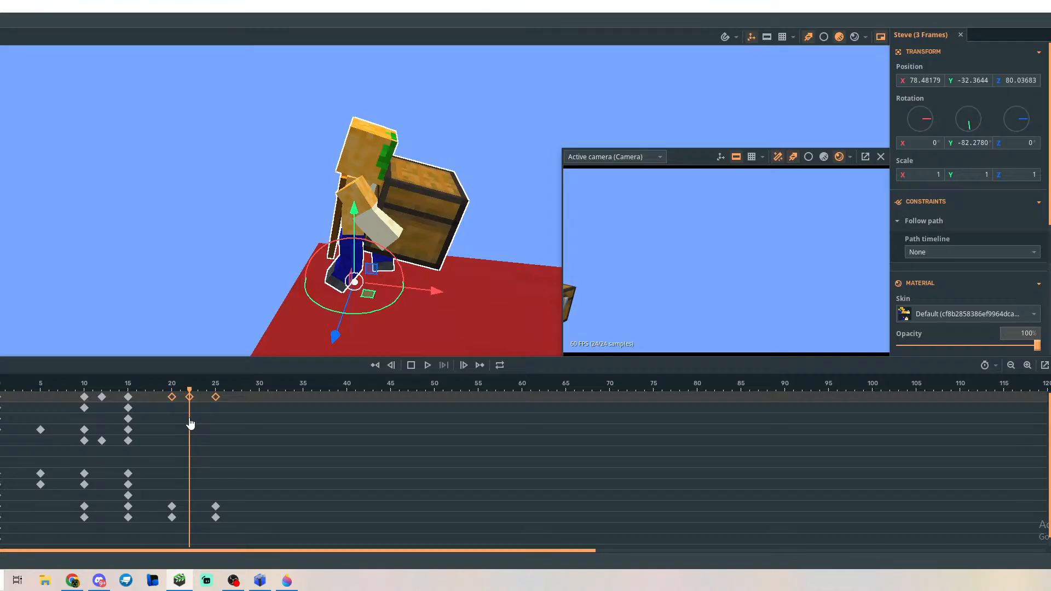
pyautogui.moveTo(190, 425); pyautogui.dragTo(216, 447)
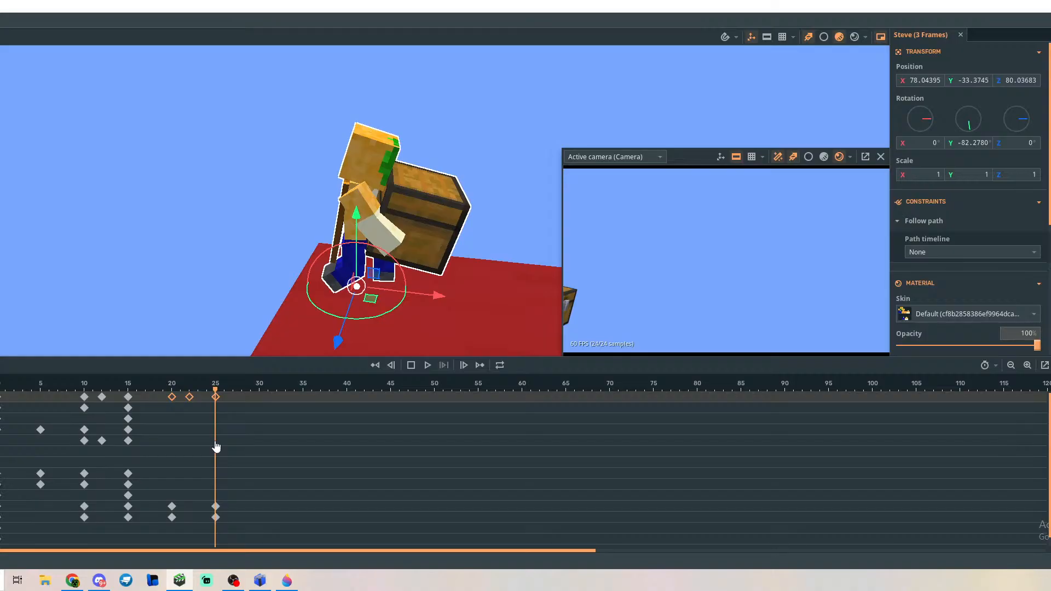
pyautogui.moveTo(216, 447); pyautogui.dragTo(177, 450)
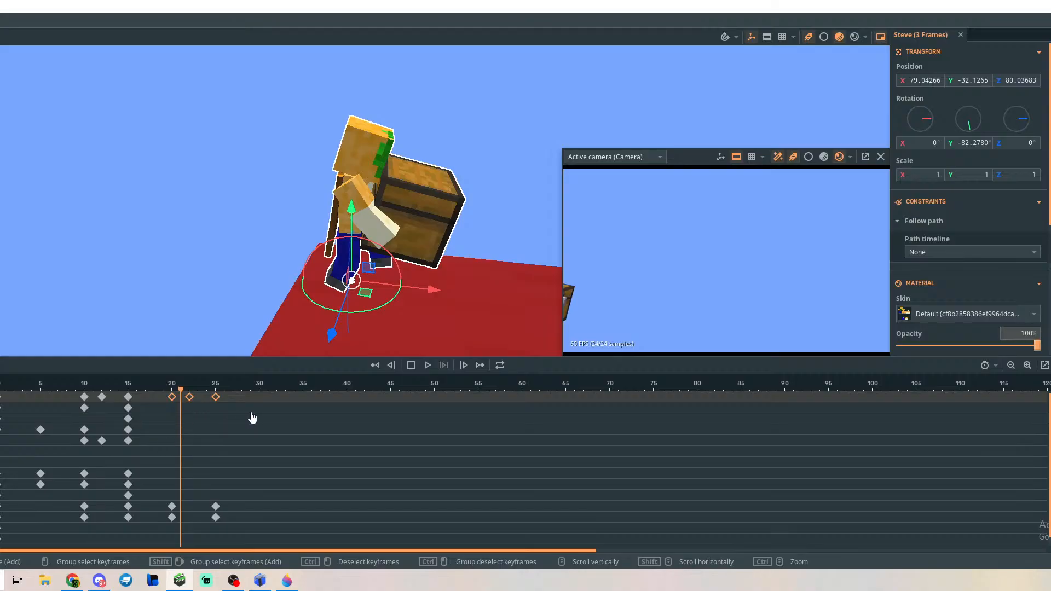
pyautogui.moveTo(179, 390); pyautogui.dragTo(172, 415)
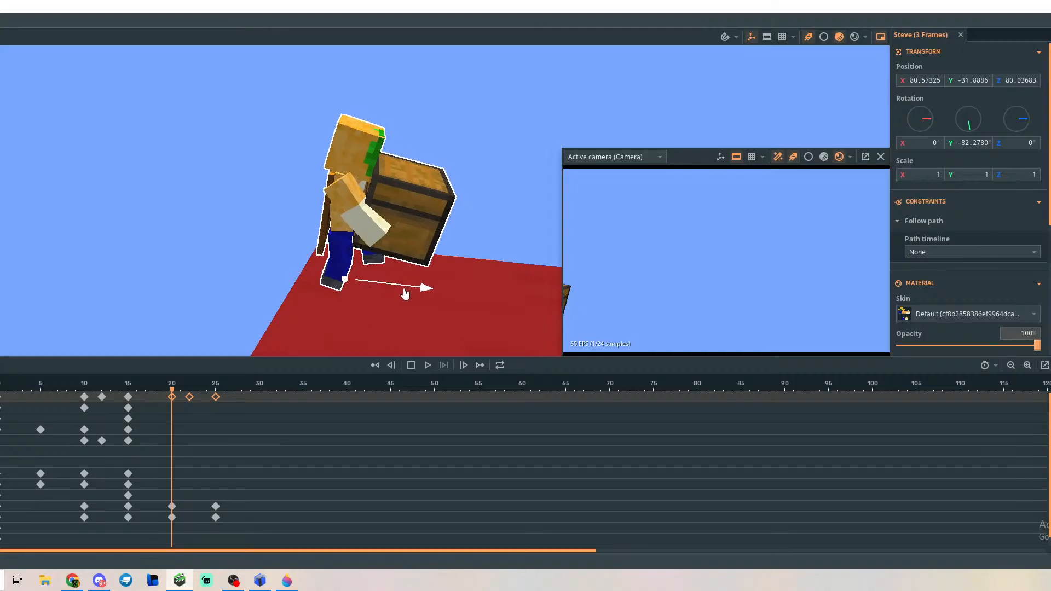
pyautogui.moveTo(405, 294); pyautogui.dragTo(410, 294)
# Preview the walk with Steve's last three keyframes at frames 19, 21 and 24, and return them to frames 20, 22 and 25.
pyautogui.moveTo(173, 391); pyautogui.dragTo(23, 415)
pyautogui.press('space')
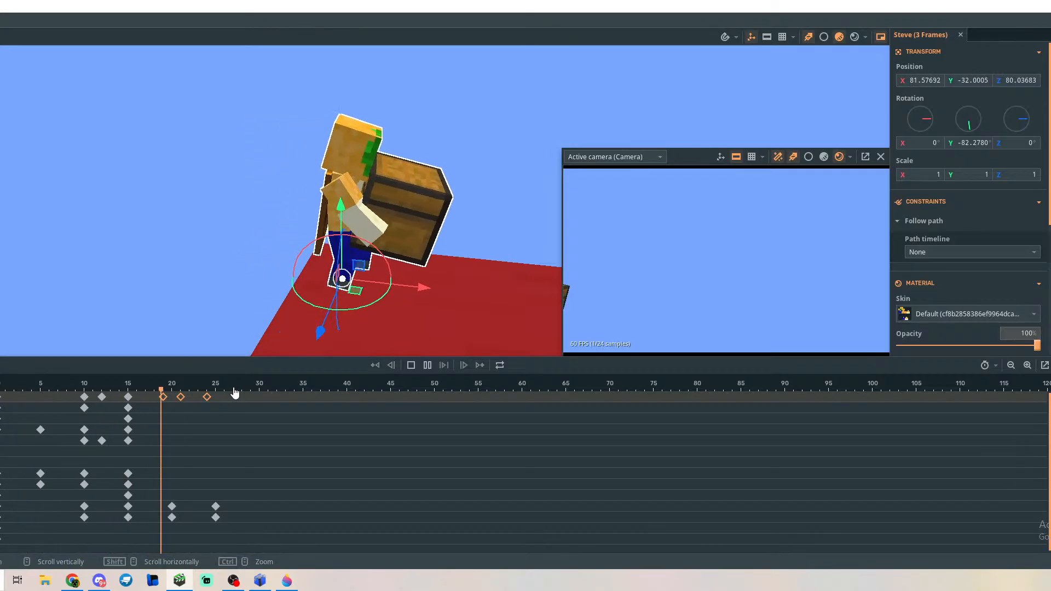
pyautogui.press('space')
pyautogui.moveTo(181, 397); pyautogui.dragTo(192, 398)
# Play the walk from near the start past frame 25 to check Steve's forward movement, and clear the selection.
pyautogui.press('space')
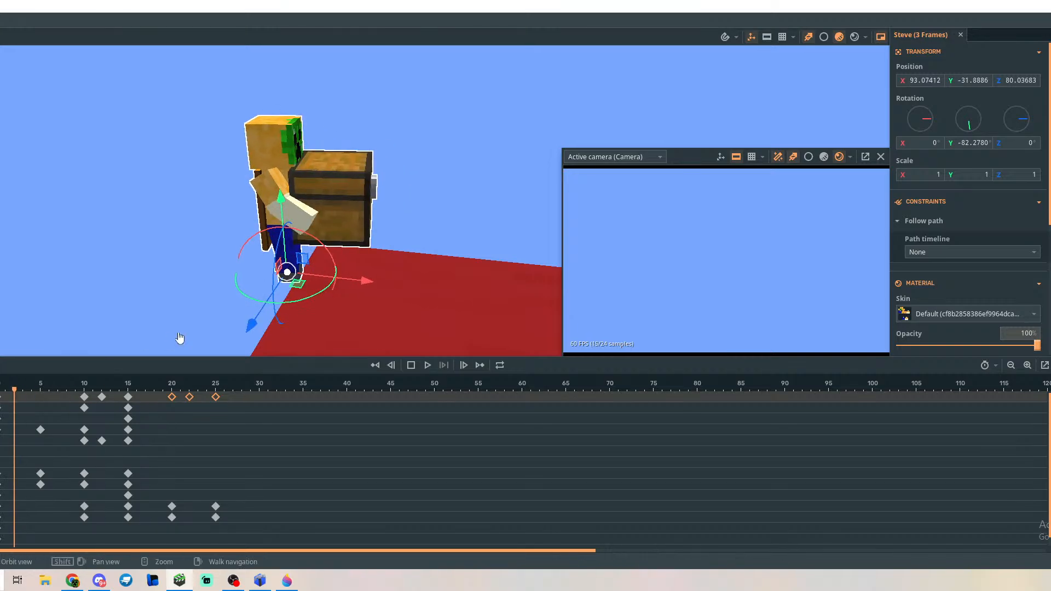
pyautogui.press('space')
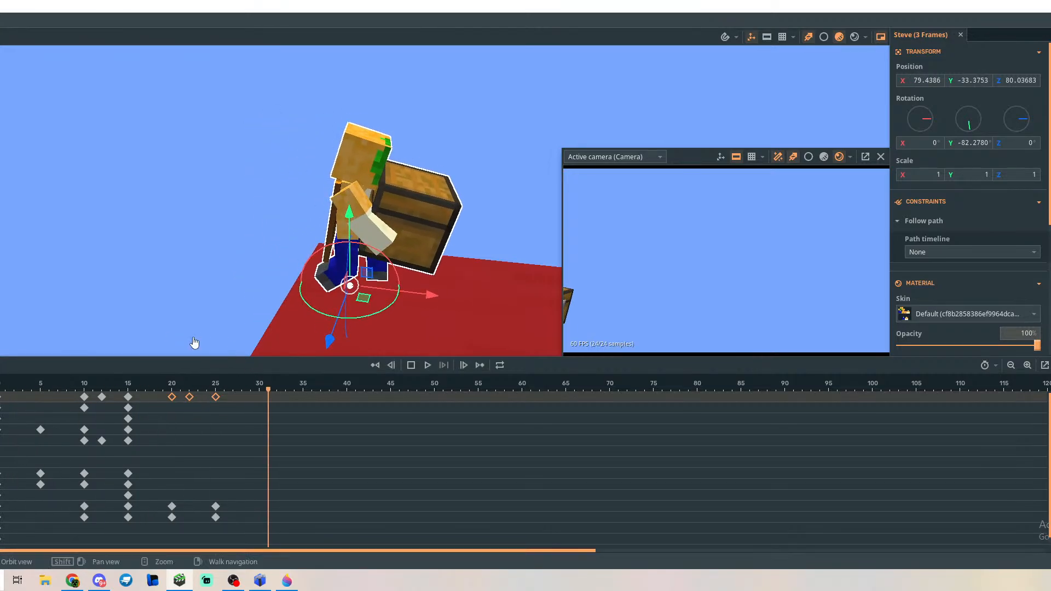
pyautogui.click(195, 344)
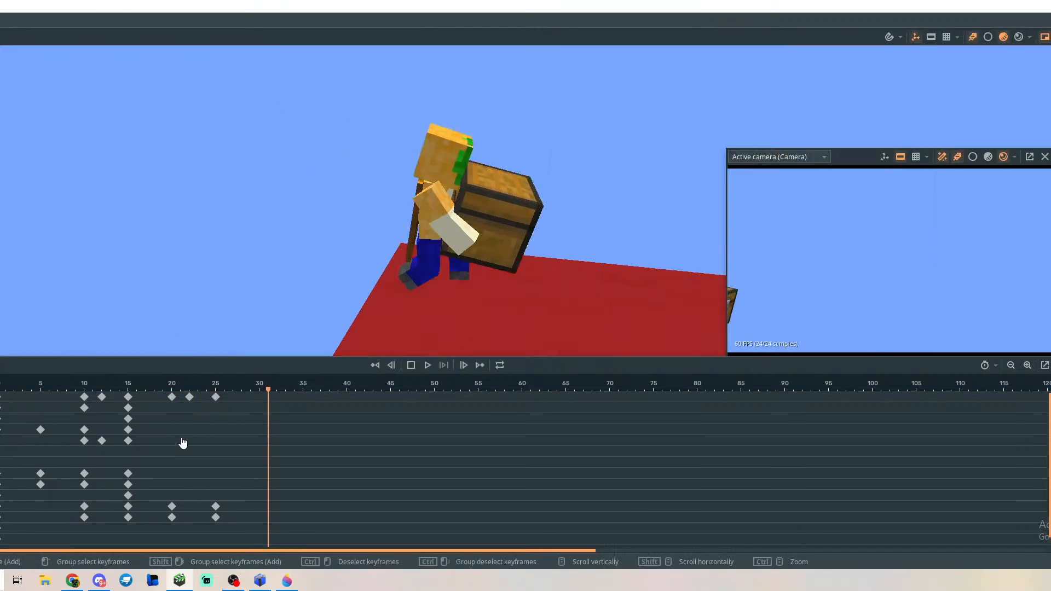
# Copy the arm and other body part keyframes at frames 10 to 15 to frames 20 to 25, leaving out the leg rows.
pyautogui.moveTo(151, 500); pyautogui.dragTo(77, 412)
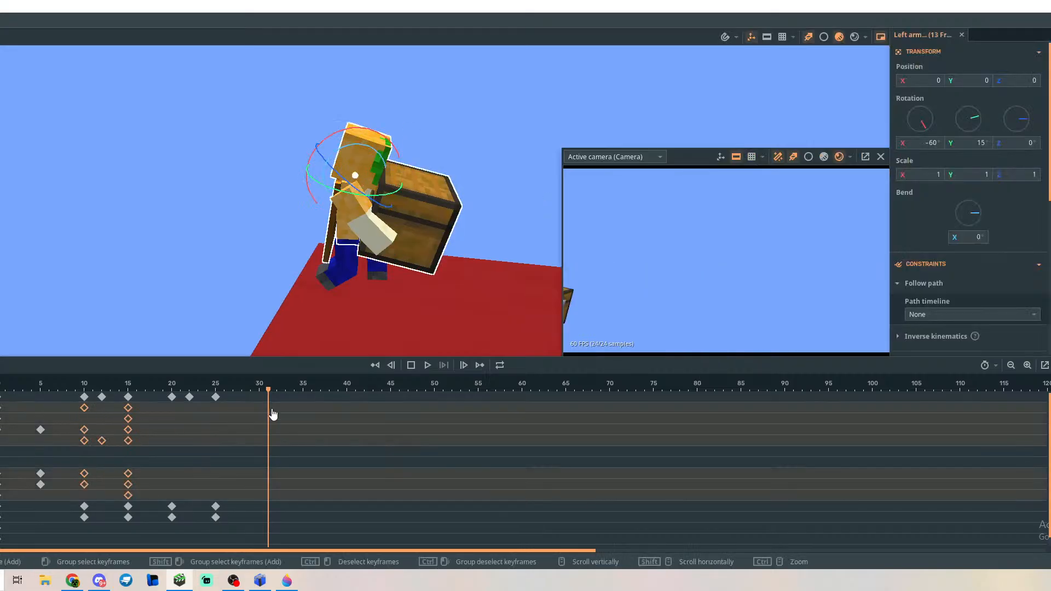
pyautogui.moveTo(273, 414); pyautogui.dragTo(181, 440)
pyautogui.hotkey('ctrl', 'v')
# Play back the walk to check the repeated body motion through frame 25, and return near the start.
pyautogui.press('space')
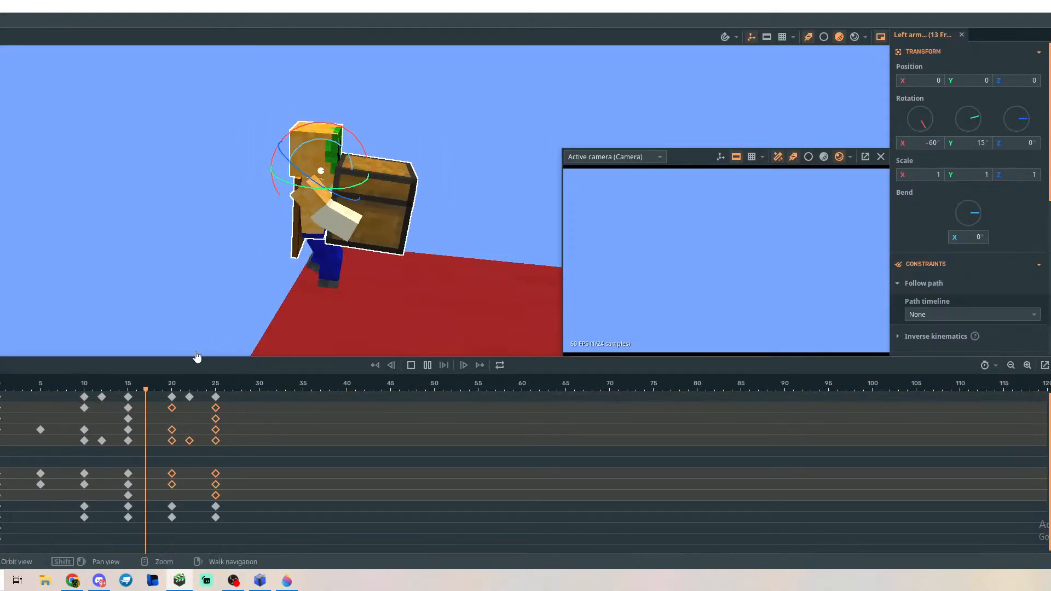
pyautogui.press('space')
pyautogui.moveTo(271, 395); pyautogui.dragTo(24, 416)
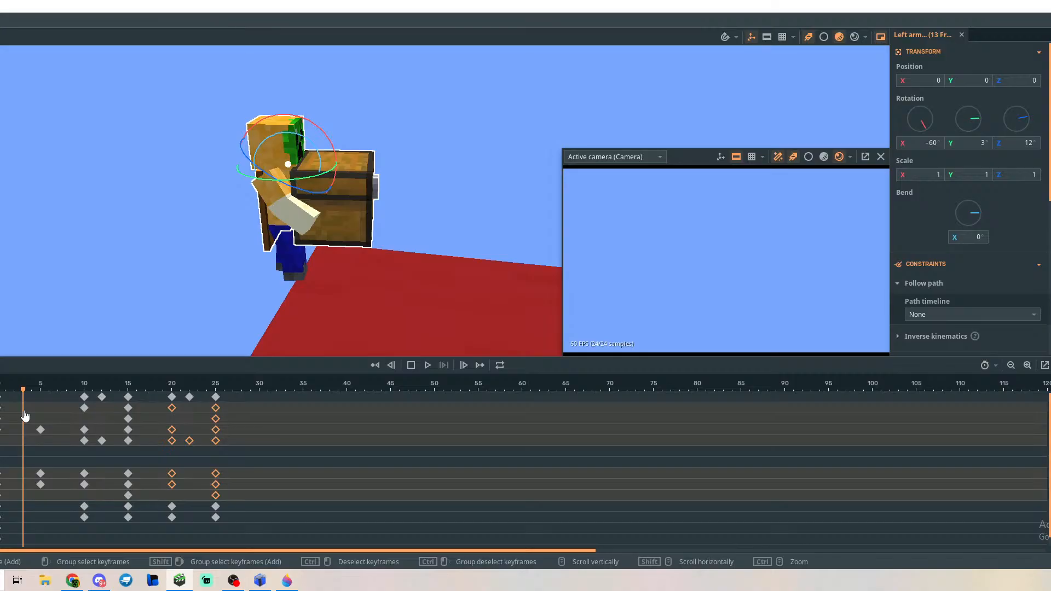
# Keyframe the character's cape at frame 5 with a bend of about 5.3° on the Z axis.
pyautogui.moveTo(23, 396); pyautogui.dragTo(40, 390)
pyautogui.click(185, 271)
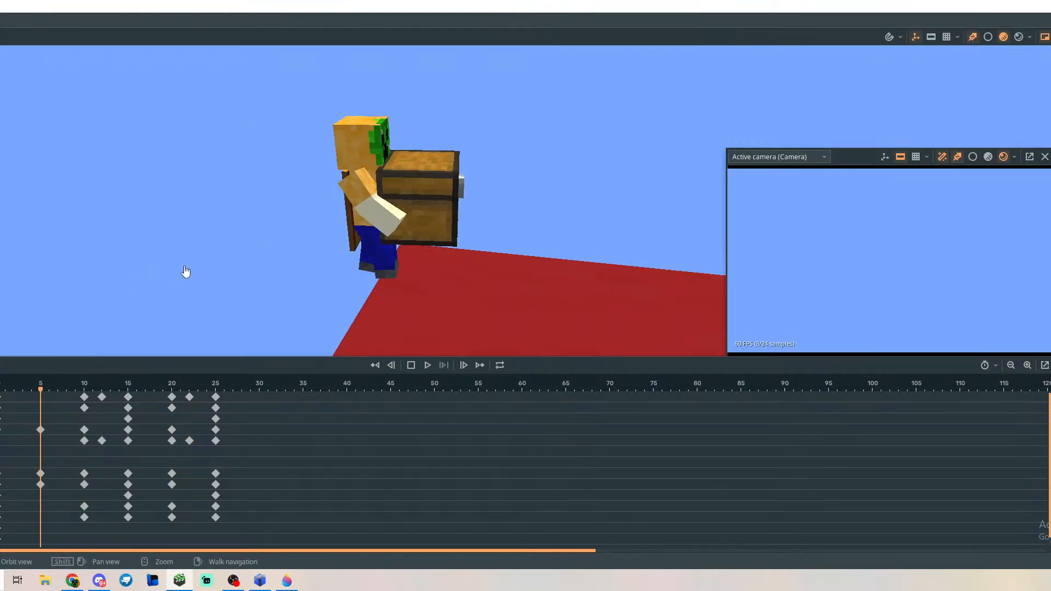
pyautogui.click(353, 244)
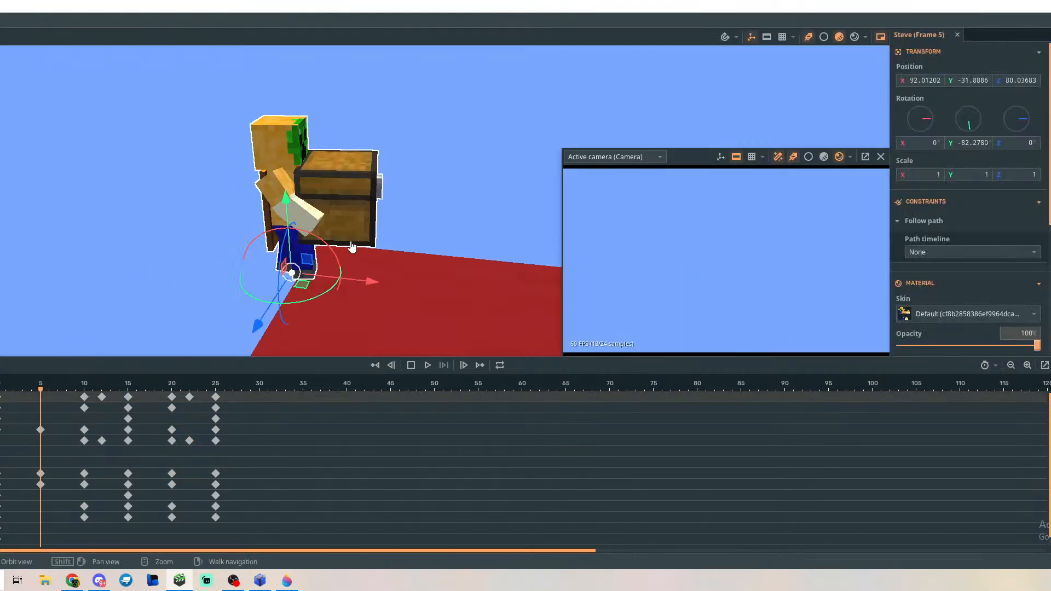
pyautogui.click(272, 245)
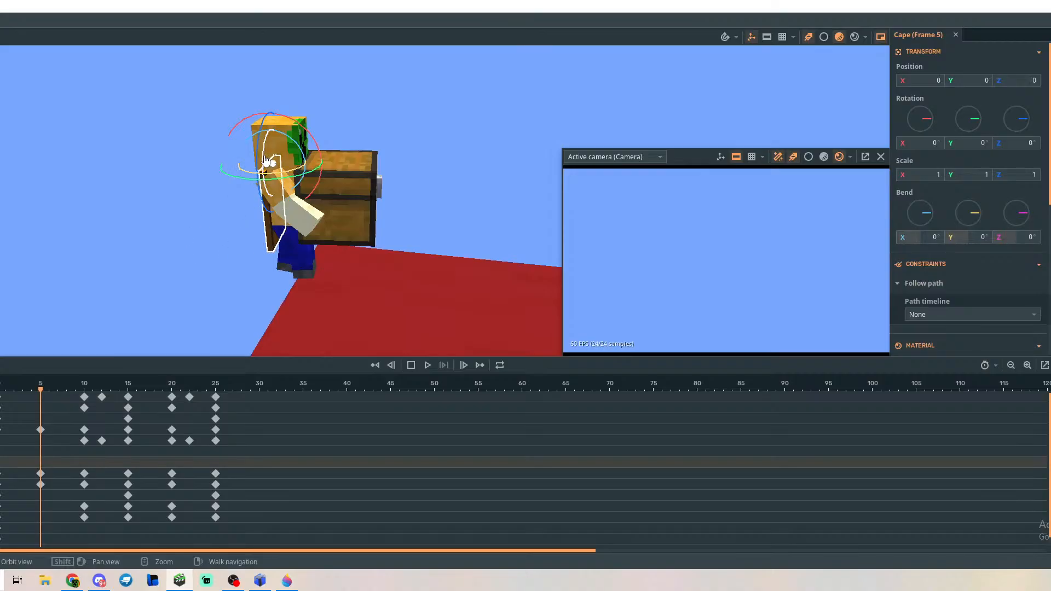
pyautogui.moveTo(267, 160)
pyautogui.mouseDown()
pyautogui.moveTo(259, 167)
pyautogui.moveTo(257, 157)
pyautogui.mouseUp()
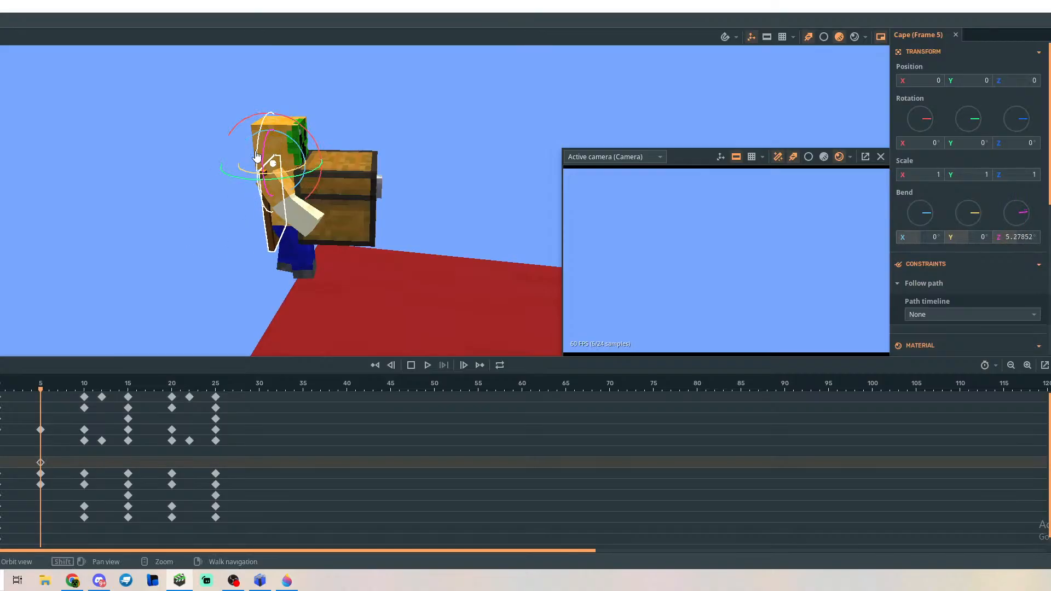
# Try a further cape adjustment at frame 5 from close up, and undo it.
pyautogui.moveTo(232, 283); pyautogui.dragTo(232, 283, button='right')
pyautogui.press('w')
pyautogui.press('a')
pyautogui.press('d')
pyautogui.moveTo(301, 130); pyautogui.dragTo(244, 168)
pyautogui.hotkey('ctrl', 'z')
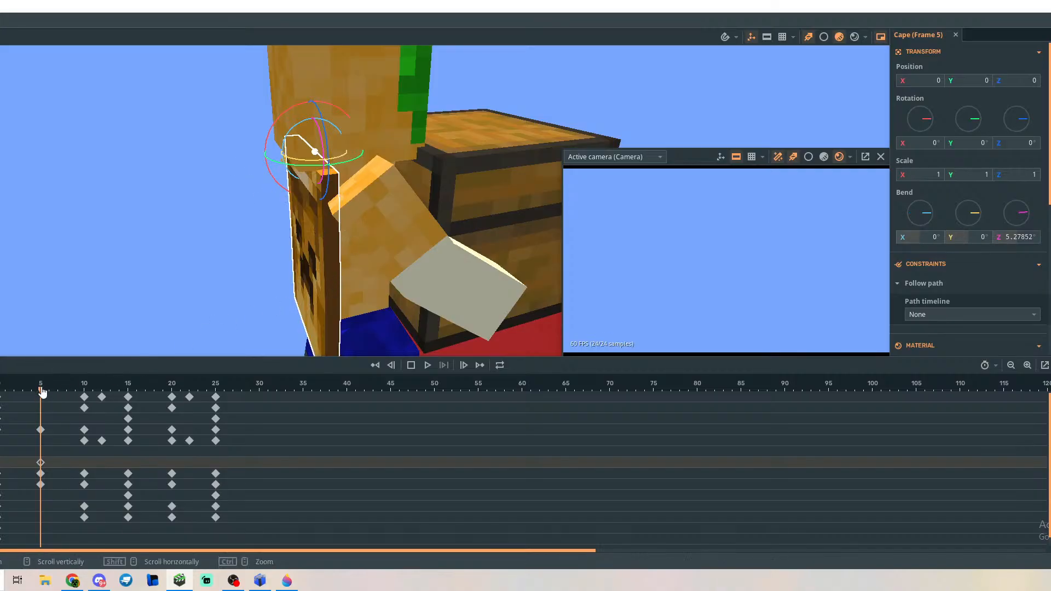
# At frame 15, rotate the cape to about 10.3° on X and bend it to about -14.9° on X.
pyautogui.moveTo(42, 391); pyautogui.dragTo(128, 396)
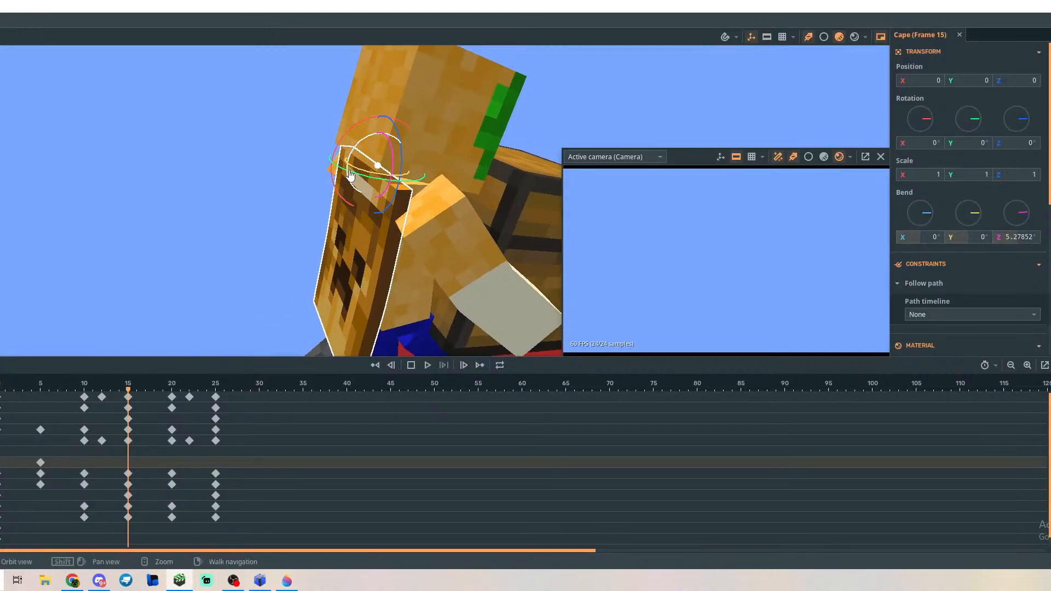
pyautogui.moveTo(346, 144); pyautogui.dragTo(353, 156)
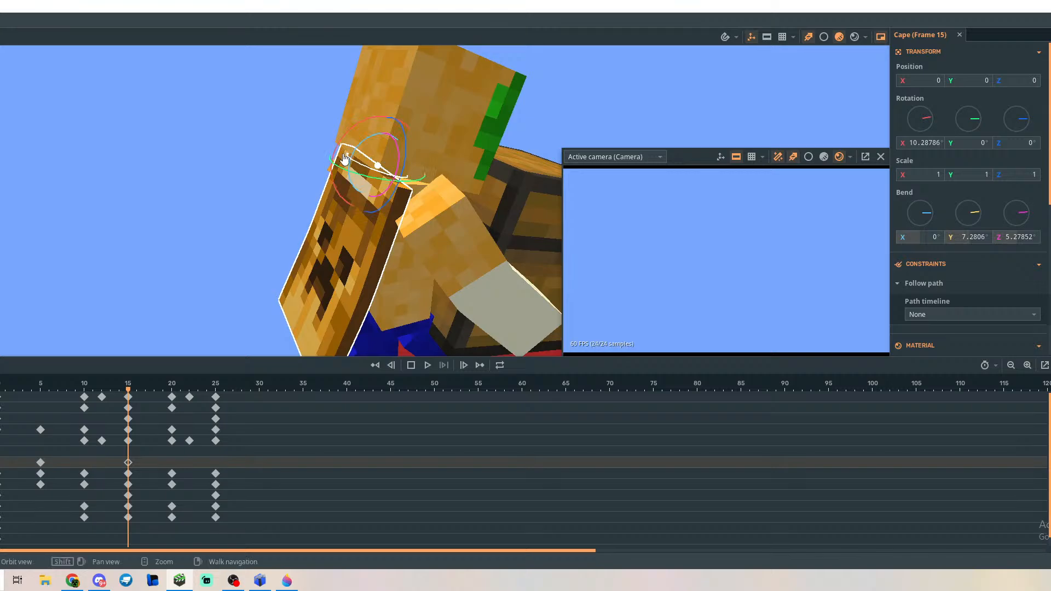
pyautogui.moveTo(348, 160); pyautogui.dragTo(359, 152)
# At frame 20, rotate the cape to about 6.6° and bend it to about 20.8° on X, and play back the cape motion.
pyautogui.moveTo(283, 184); pyautogui.dragTo(263, 275, button='right')
pyautogui.moveTo(128, 393); pyautogui.dragTo(172, 397)
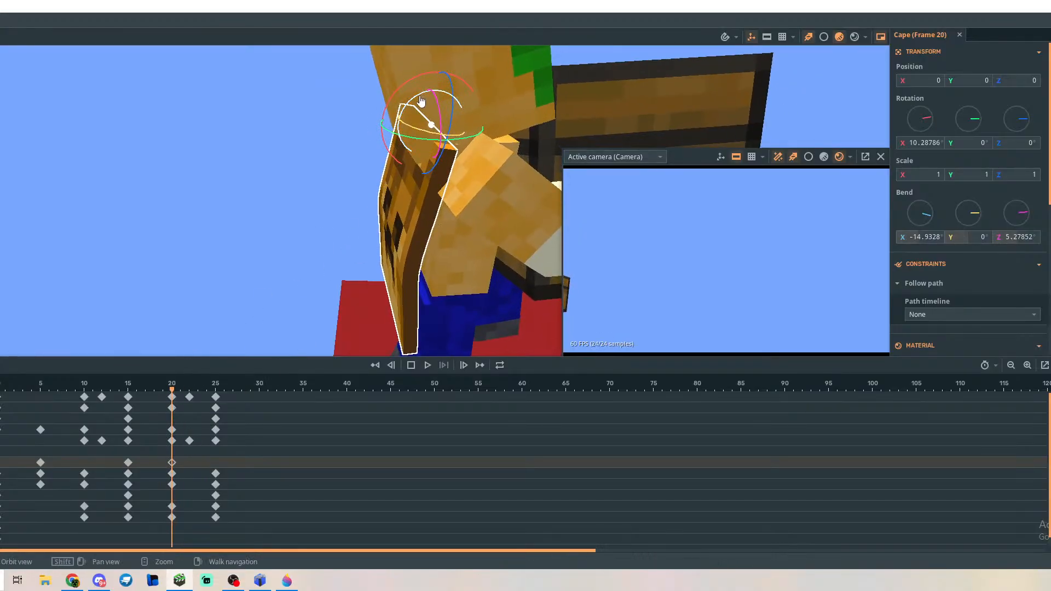
pyautogui.moveTo(418, 101)
pyautogui.mouseDown()
pyautogui.moveTo(438, 101)
pyautogui.moveTo(419, 82)
pyautogui.moveTo(406, 104)
pyautogui.mouseUp()
pyautogui.moveTo(175, 383); pyautogui.dragTo(3, 400)
pyautogui.press('space')
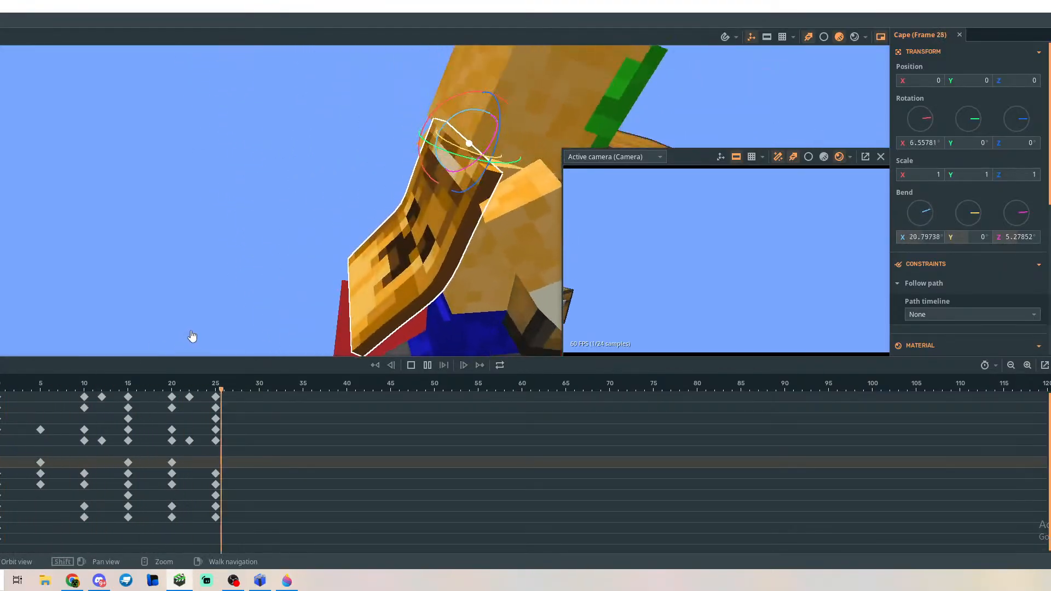
pyautogui.press('space')
pyautogui.moveTo(286, 391); pyautogui.dragTo(280, 392)
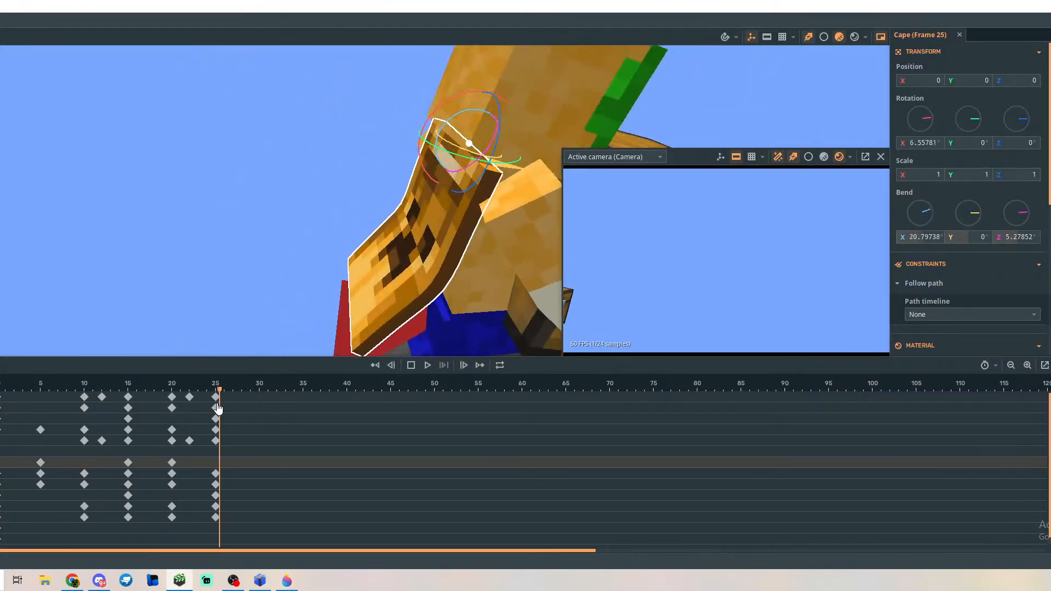
# Copy the cape's frame 15 keyframe to frame 25 and play back the cape motion.
pyautogui.moveTo(218, 408); pyautogui.dragTo(216, 409)
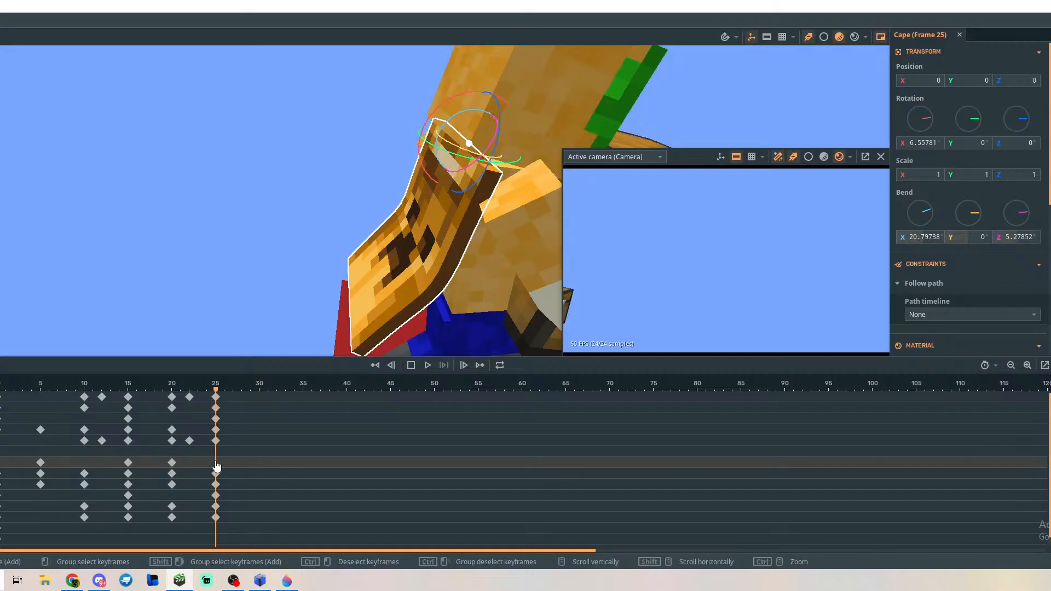
pyautogui.click(130, 464)
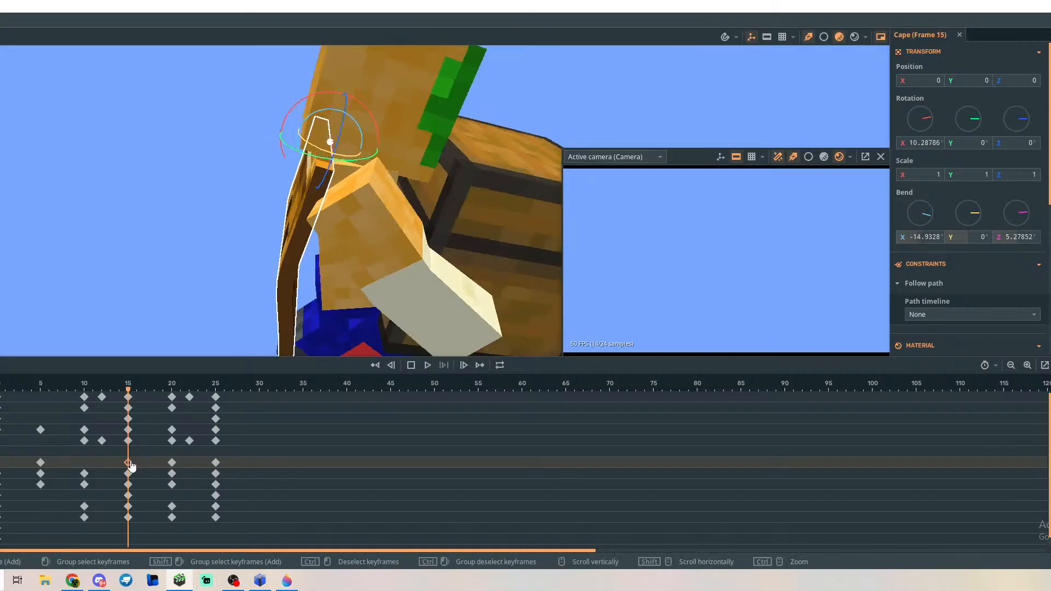
pyautogui.moveTo(129, 399); pyautogui.dragTo(219, 408)
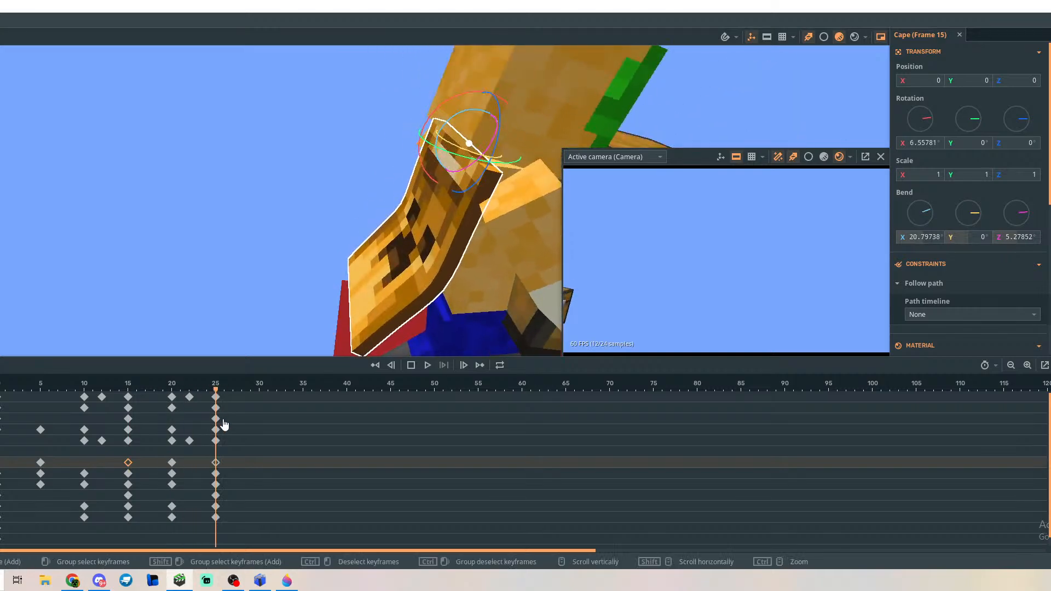
pyautogui.click(217, 467)
pyautogui.moveTo(225, 466); pyautogui.dragTo(216, 467)
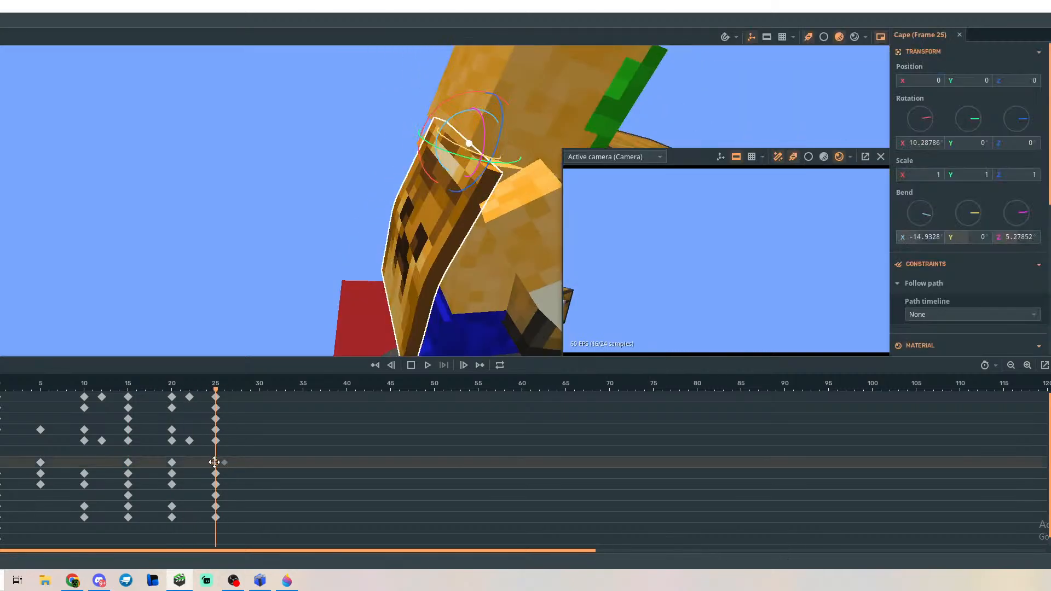
pyautogui.press('space')
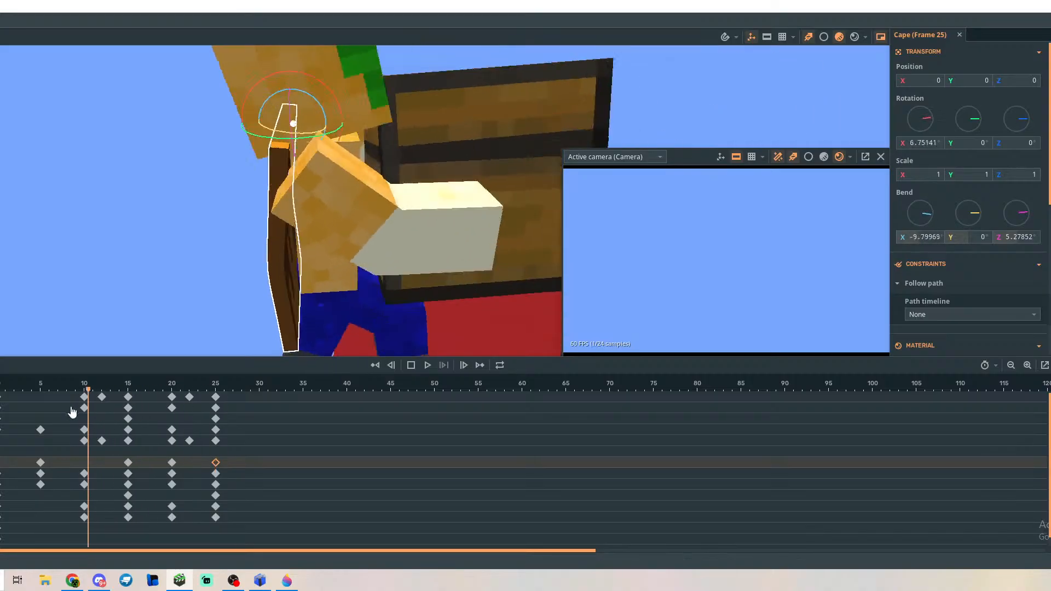
pyautogui.click(278, 391)
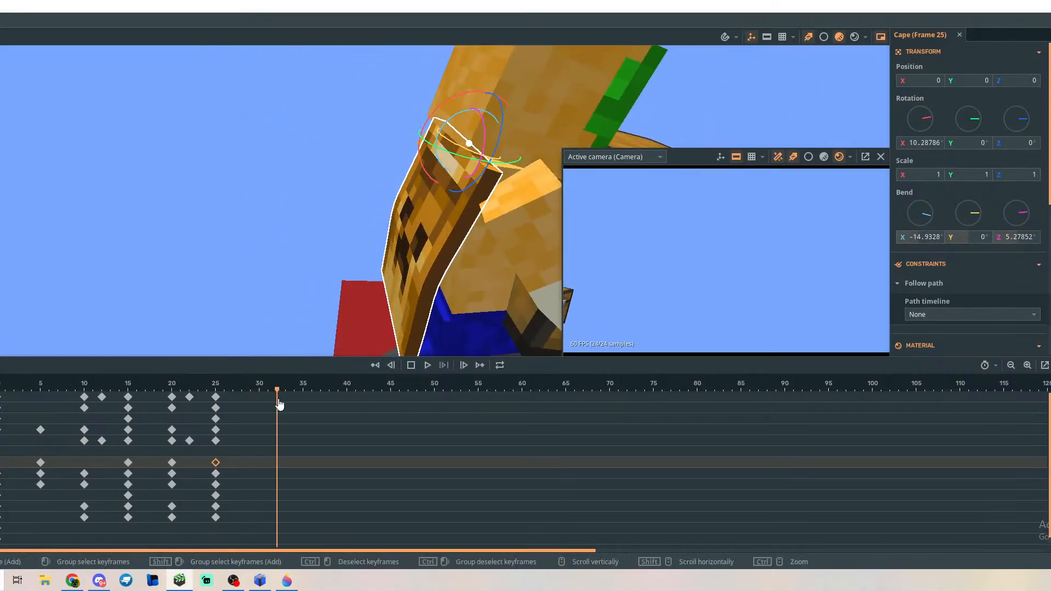
# Clear the selection and play the walk from the start twice to check the cape and body motion from farther away.
pyautogui.moveTo(215, 406); pyautogui.dragTo(217, 405)
pyautogui.scroll(-1, 240, 303)
pyautogui.scroll(-2, 240, 303)
pyautogui.moveTo(313, 269); pyautogui.dragTo(313, 269, button='right')
pyautogui.click(466, 231)
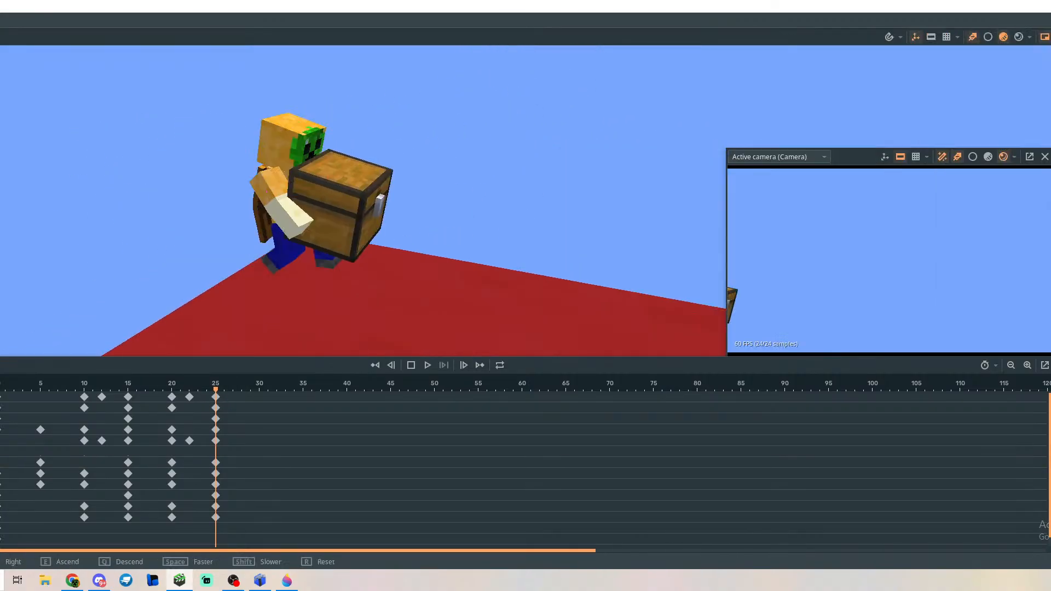
pyautogui.moveTo(335, 321); pyautogui.dragTo(335, 322, button='right')
pyautogui.moveTo(216, 399); pyautogui.dragTo(0, 409)
pyautogui.press('space')
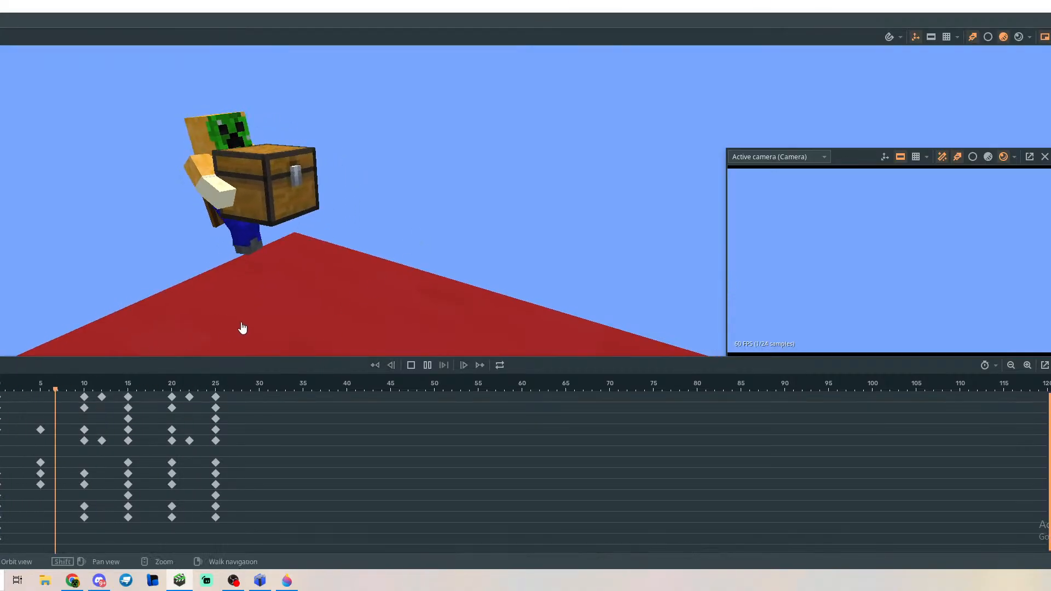
pyautogui.press('space')
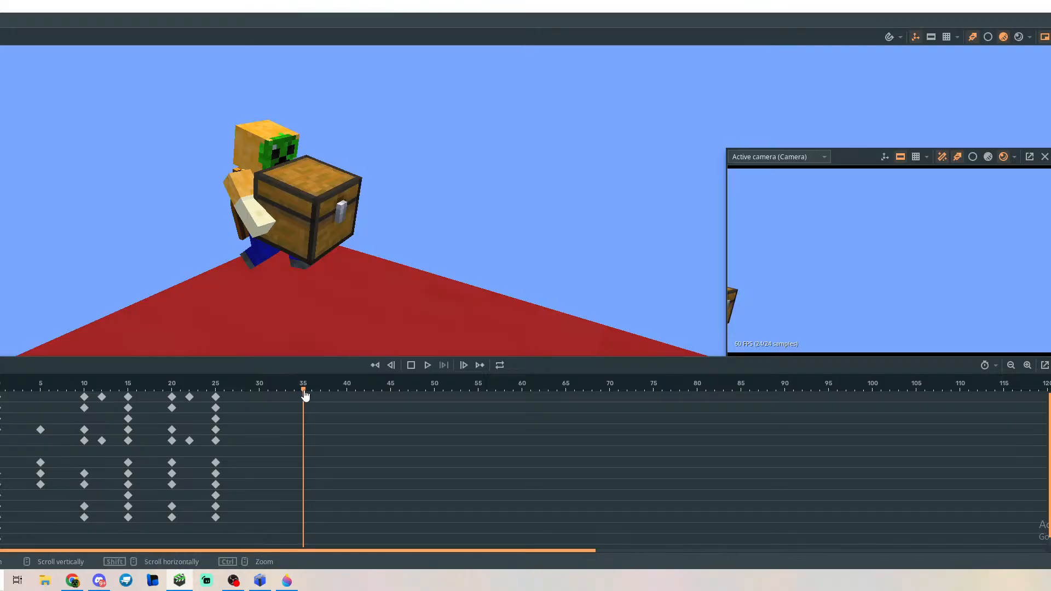
pyautogui.moveTo(305, 395); pyautogui.dragTo(2, 423)
pyautogui.press('space')
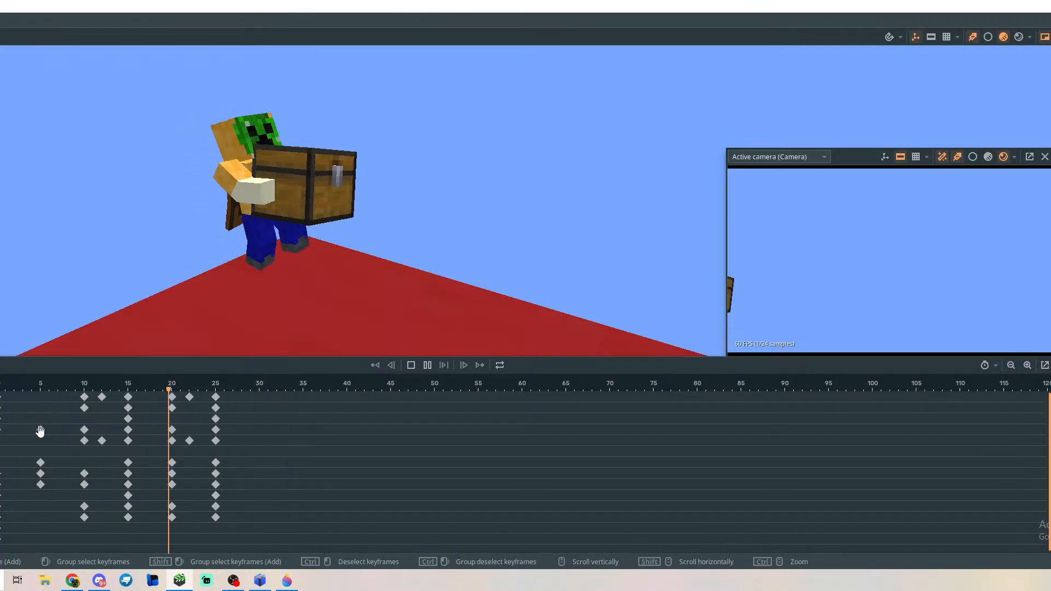
pyautogui.press('space')
# At frame 20, tilt the bottom part of the chest to about 8.5° on the Z axis.
pyautogui.moveTo(214, 394); pyautogui.dragTo(44, 412)
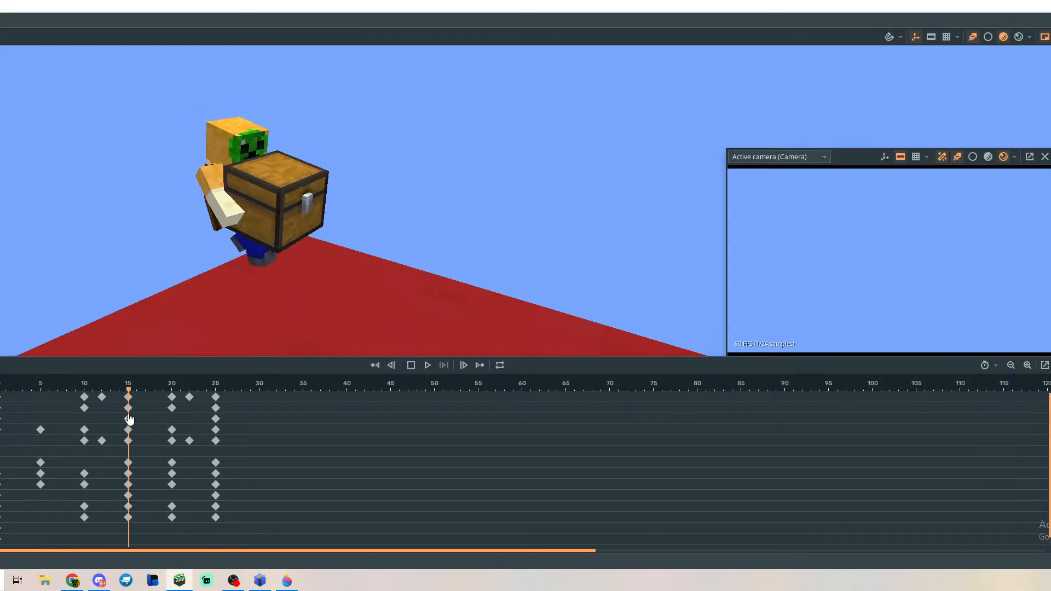
pyautogui.moveTo(141, 419); pyautogui.dragTo(170, 417)
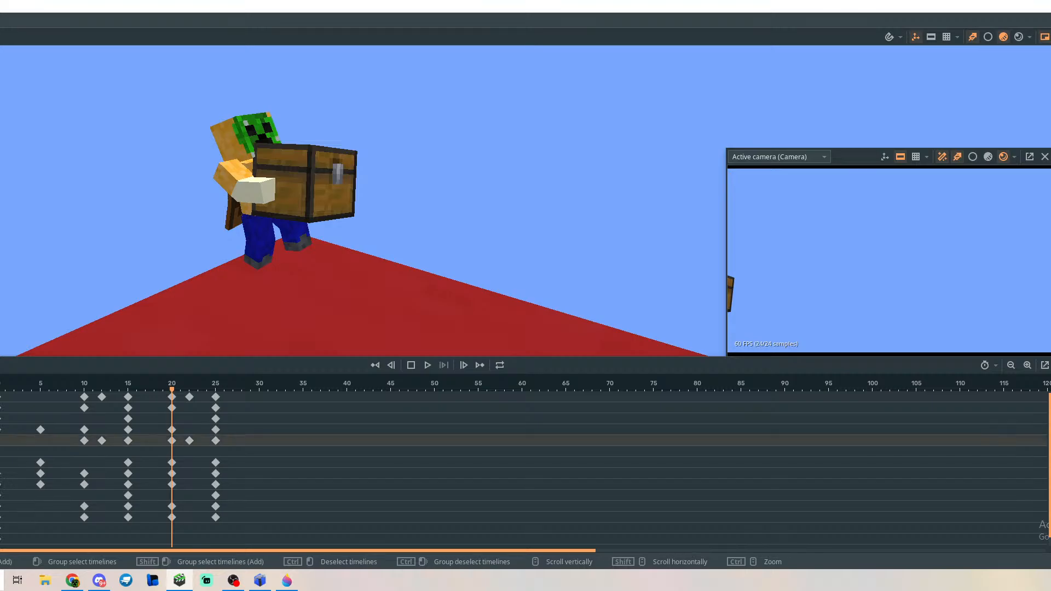
pyautogui.click(307, 211)
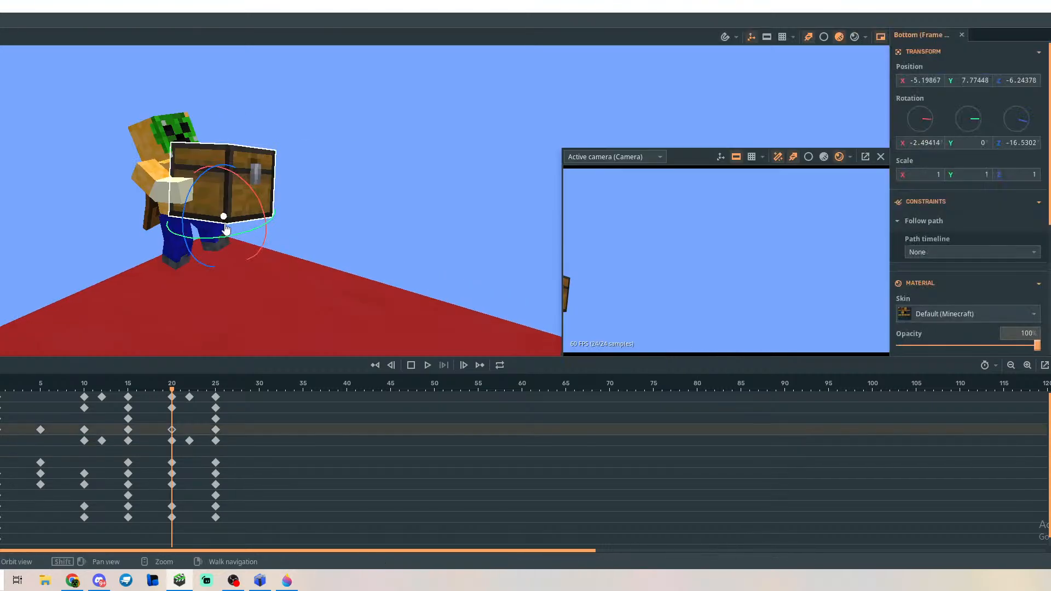
pyautogui.moveTo(183, 232); pyautogui.dragTo(182, 246)
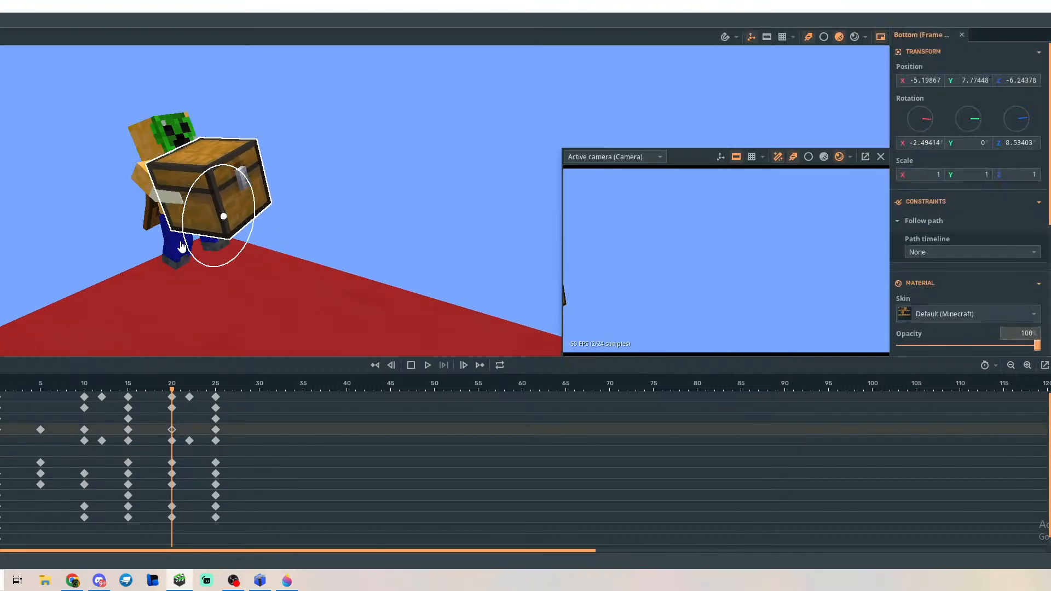
# Play the walk repeatedly from near the start to check the chest's tilt, and clear the selection.
pyautogui.press('space')
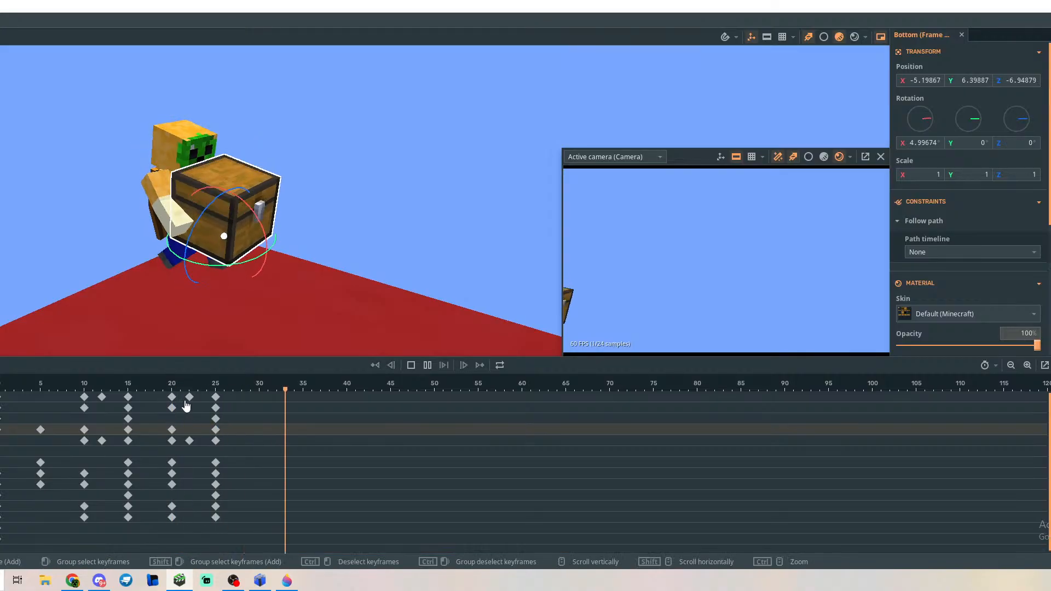
pyautogui.press('space')
pyautogui.moveTo(244, 393); pyautogui.dragTo(30, 397)
pyautogui.press('space')
pyautogui.press('space')
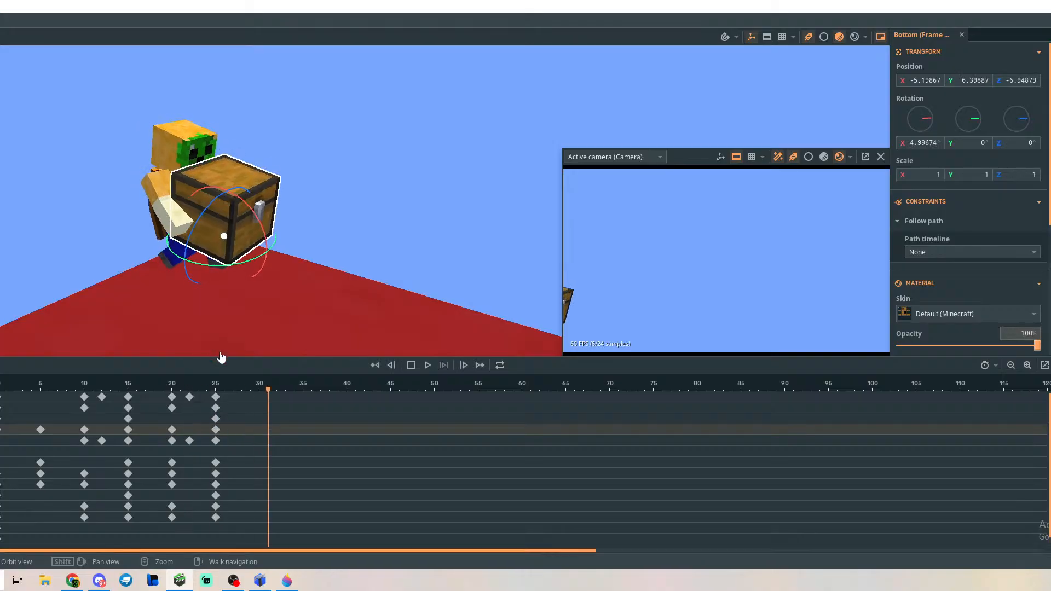
pyautogui.moveTo(270, 390); pyautogui.dragTo(11, 396)
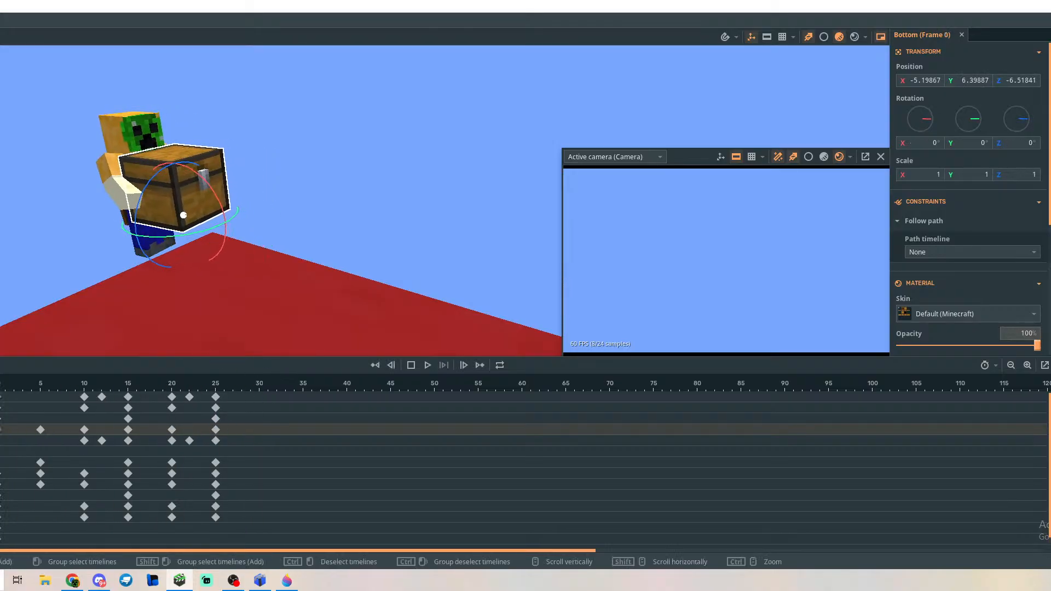
pyautogui.press('space')
pyautogui.click(335, 254)
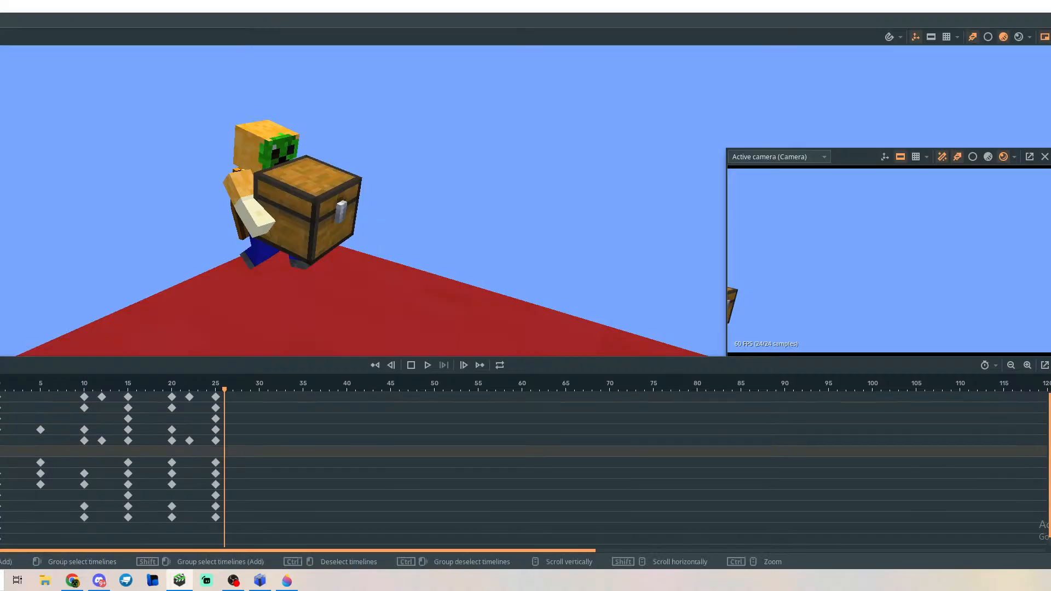
# Tilt the head at frame 20 to about 7.8° on the Z axis, and play the walk from the start to check it.
pyautogui.click(165, 473)
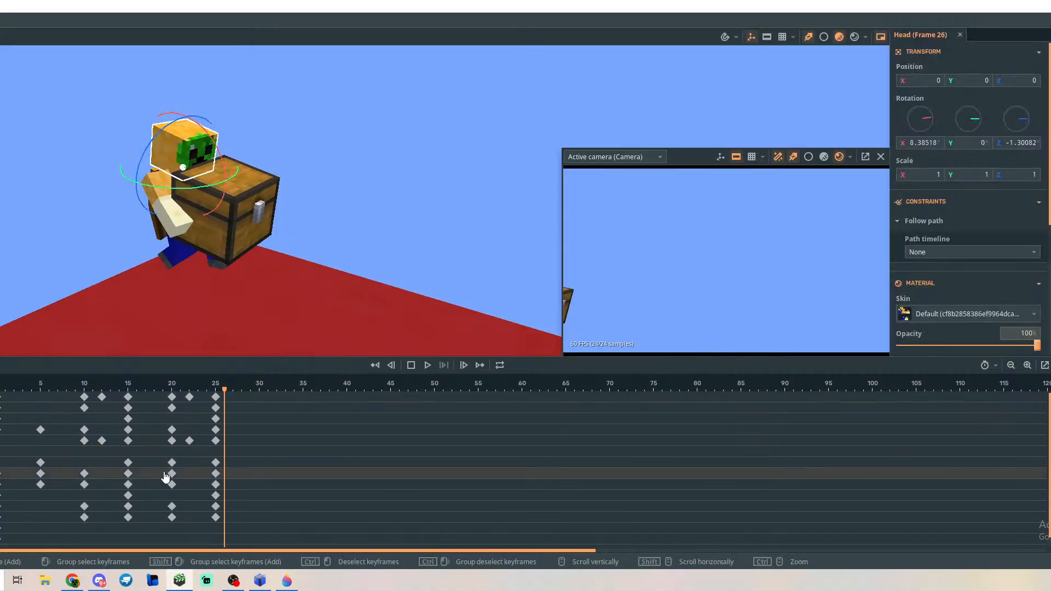
pyautogui.click(172, 474)
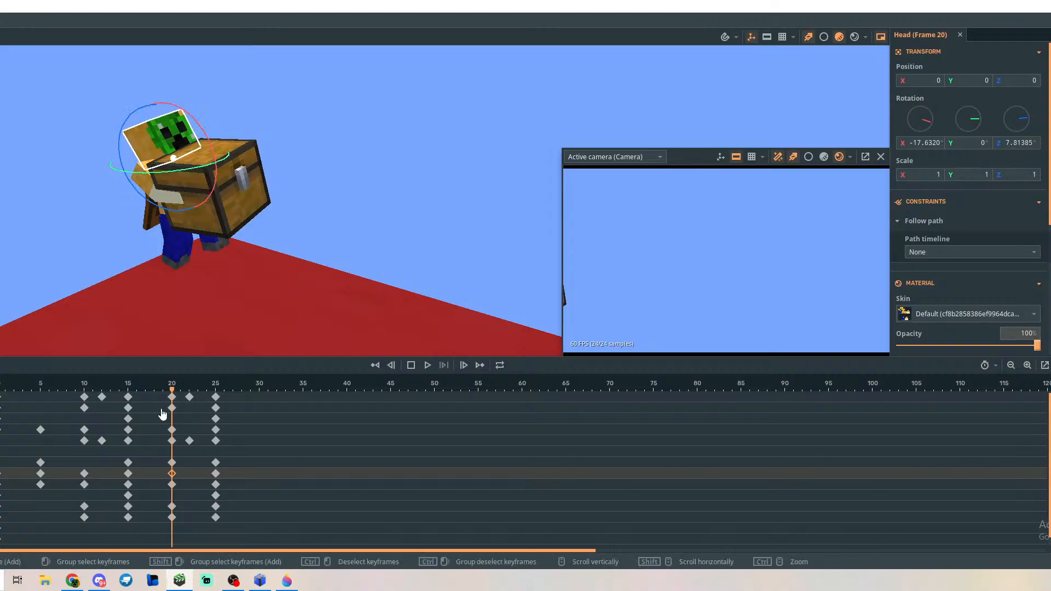
pyautogui.moveTo(169, 399); pyautogui.dragTo(6, 399)
pyautogui.press('space')
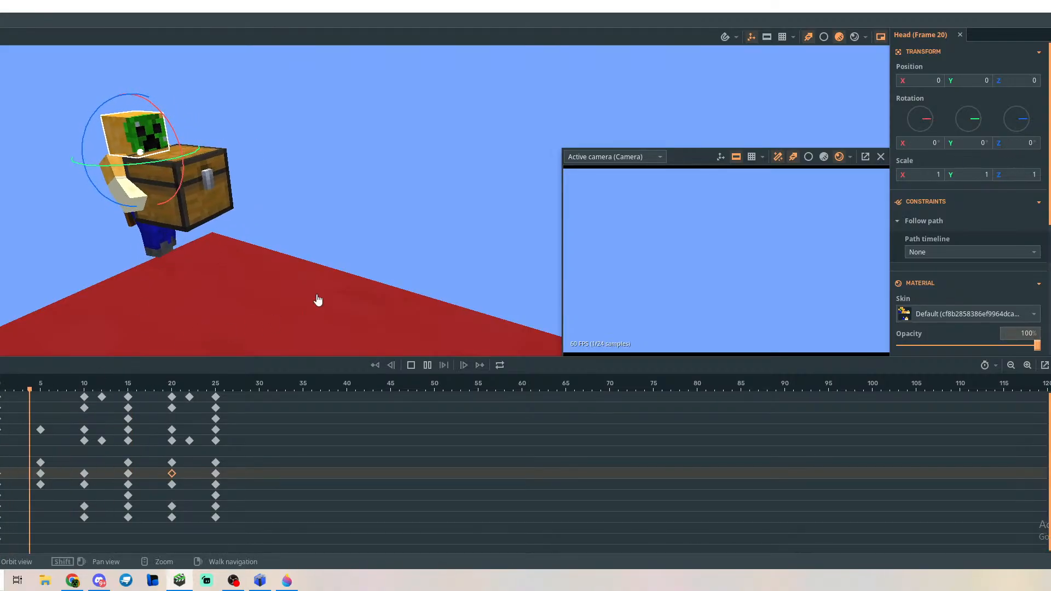
pyautogui.press('space')
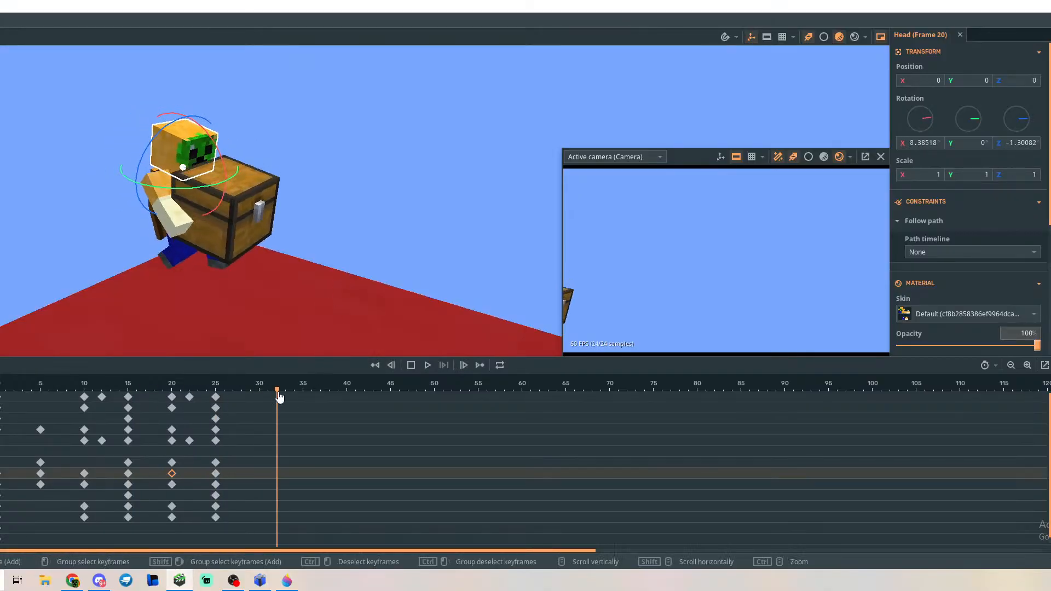
pyautogui.moveTo(277, 392); pyautogui.dragTo(0, 419)
pyautogui.click(299, 236)
pyautogui.press('space')
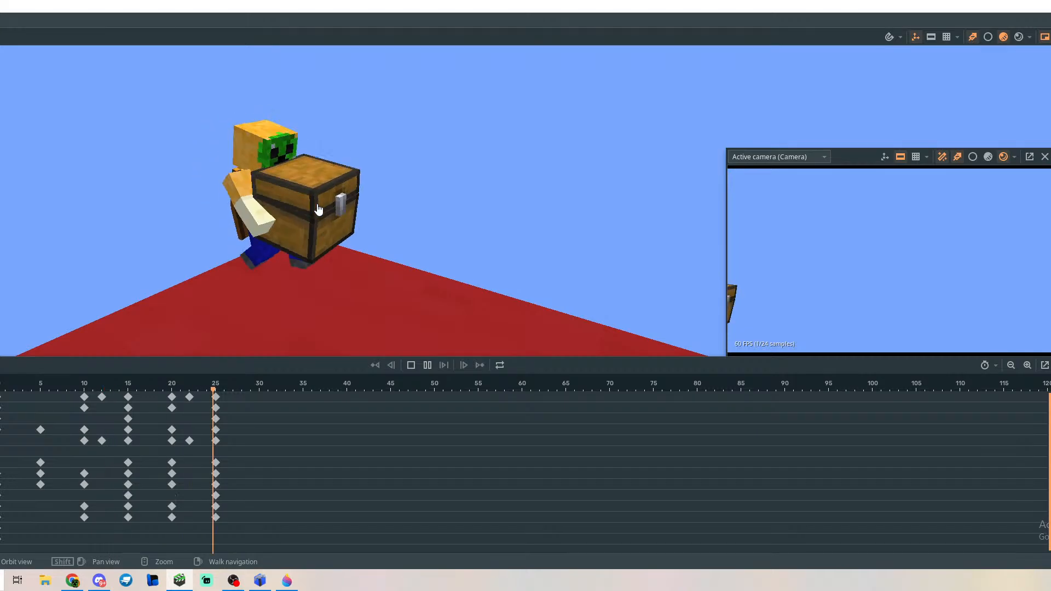
# Inspect the right arm's keyframed pose at frame 20 from several angles and compare it with the earlier frames of the walk.
pyautogui.moveTo(248, 395); pyautogui.dragTo(172, 401)
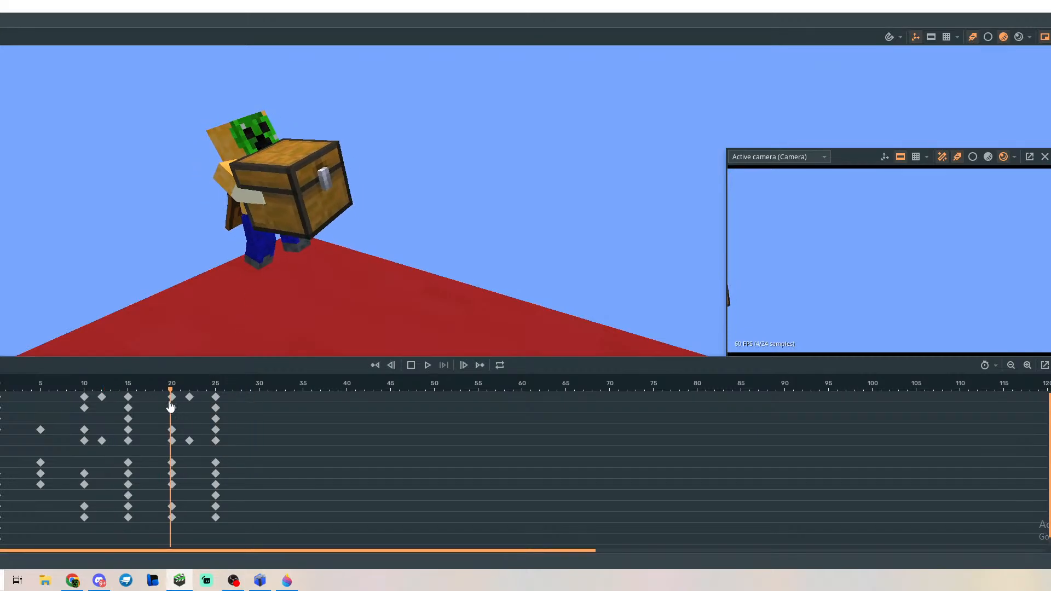
pyautogui.click(171, 486)
pyautogui.moveTo(347, 238); pyautogui.dragTo(260, 200, button='right')
pyautogui.press('w')
pyautogui.press('d')
pyautogui.press('s')
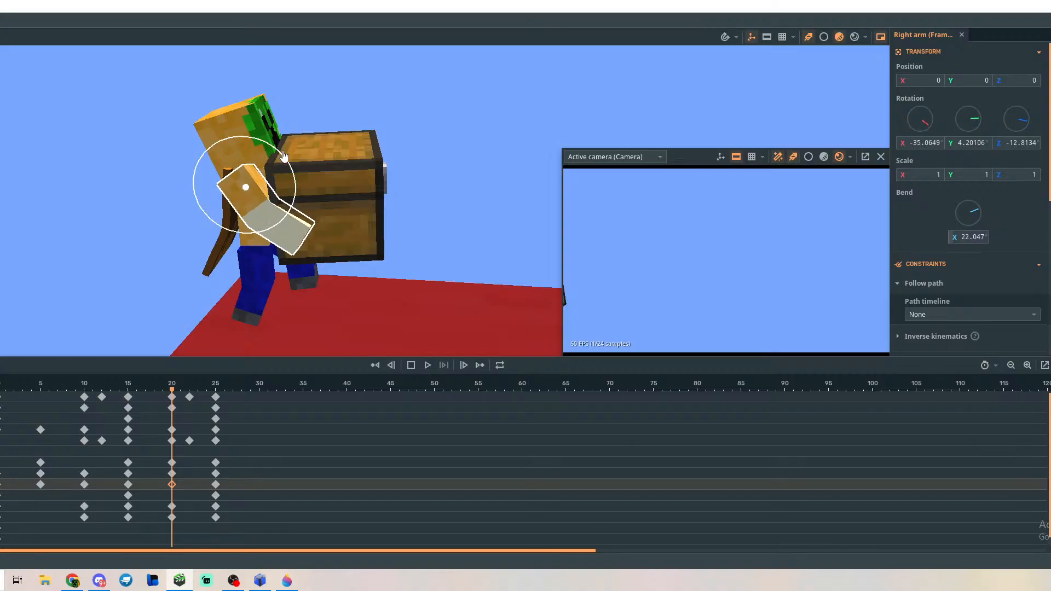
pyautogui.moveTo(174, 393); pyautogui.dragTo(43, 421)
pyautogui.press('w')
pyautogui.press('d')
pyautogui.moveTo(360, 254); pyautogui.dragTo(328, 262, button='right')
pyautogui.press('s')
# Add a left arm keyframe at frame 10 with rotation -60°, 10°, 5°, and view the arm from its outer side.
pyautogui.click(128, 495)
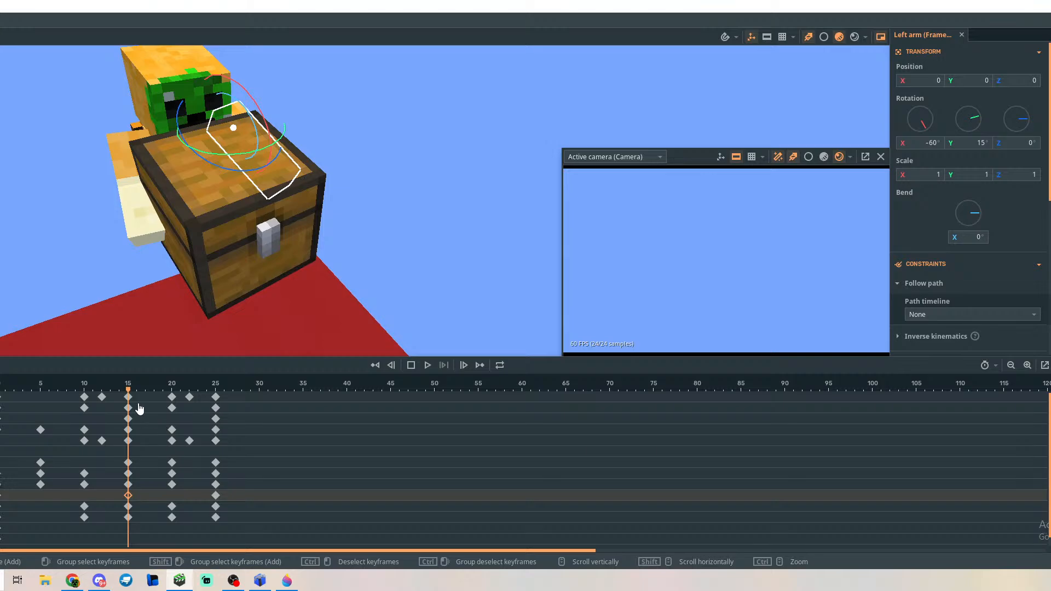
pyautogui.moveTo(140, 410); pyautogui.dragTo(102, 405)
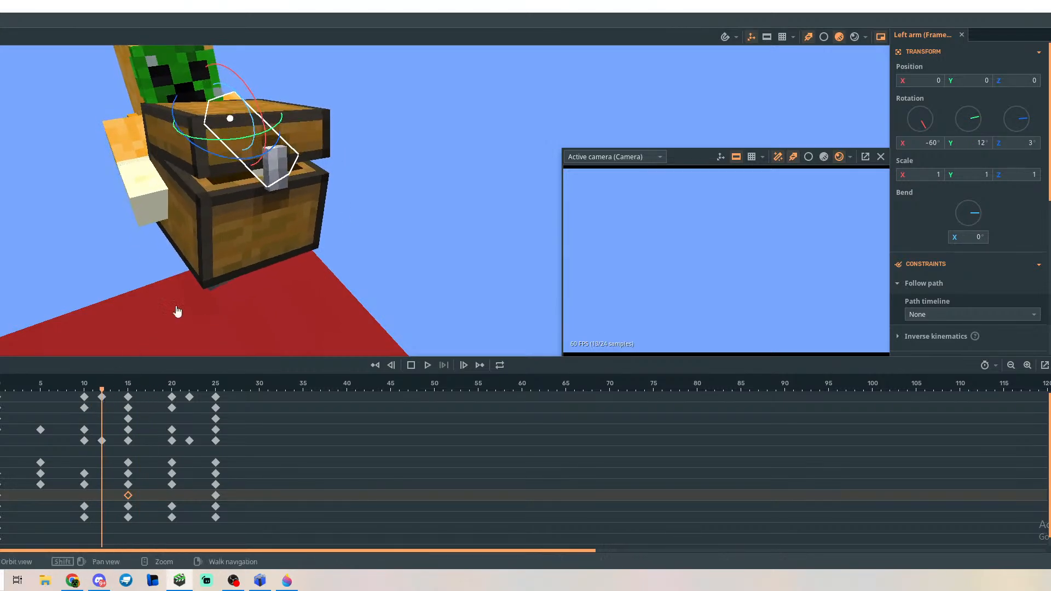
pyautogui.scroll(5, 177, 311)
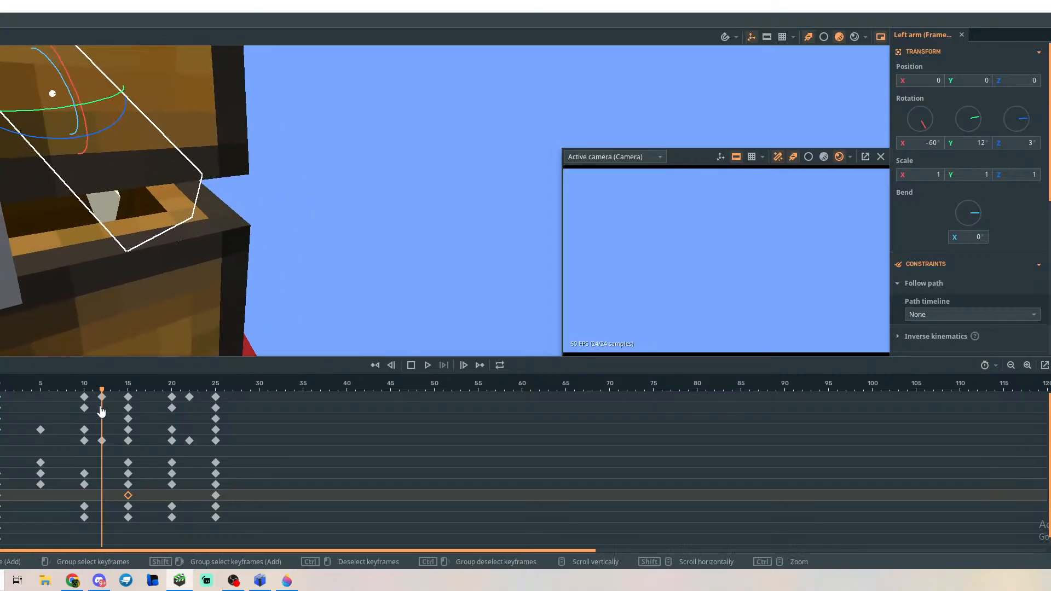
pyautogui.moveTo(102, 408); pyautogui.dragTo(84, 400)
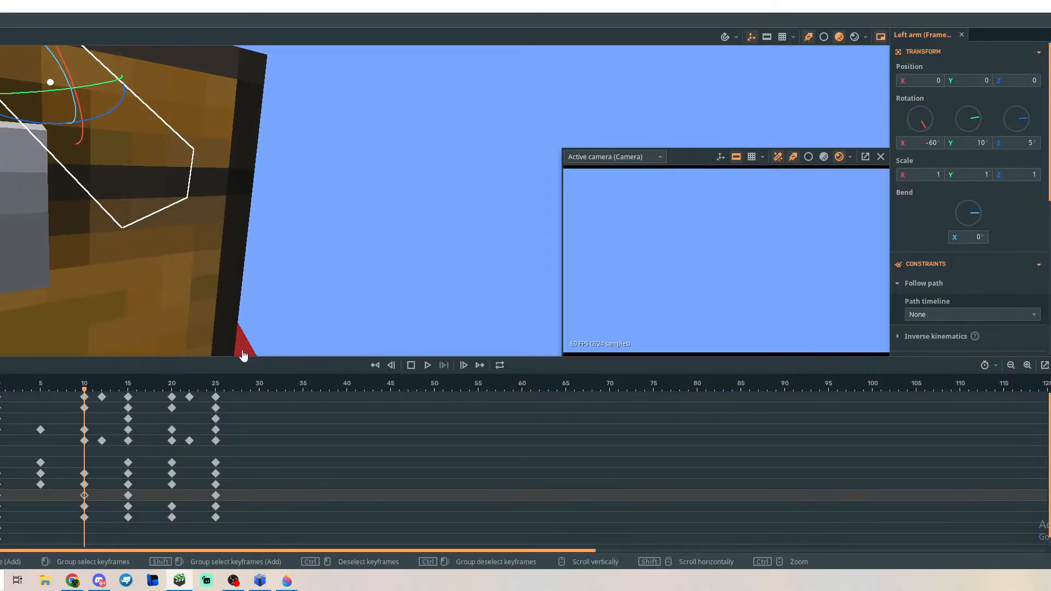
pyautogui.moveTo(333, 270)
pyautogui.mouseDown(button='right')
pyautogui.moveTo(263, 270)
pyautogui.moveTo(332, 270)
pyautogui.mouseUp(button='right')
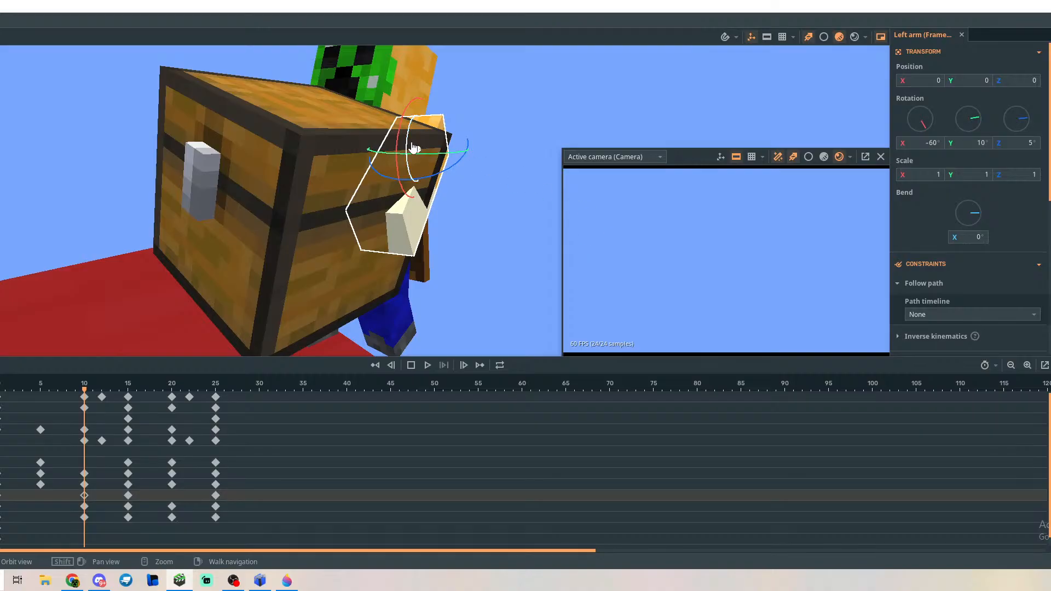
pyautogui.moveTo(414, 148); pyautogui.dragTo(384, 199, button='middle')
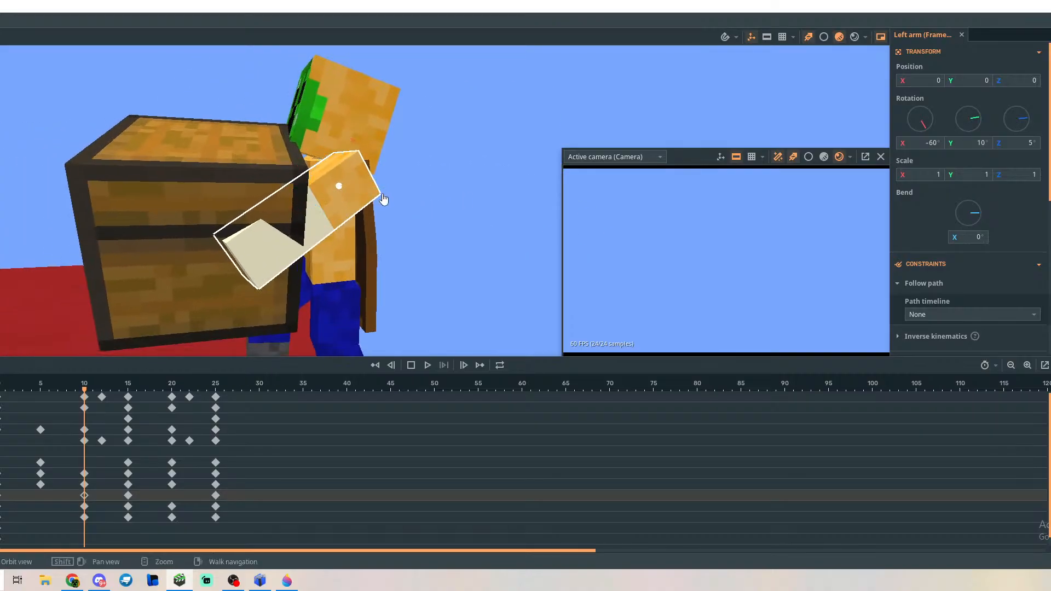
# Select the left arm at frame 10 and examine how it holds the chest between the start and frame 20.
pyautogui.click(355, 195)
pyautogui.click(274, 188)
pyautogui.click(332, 183)
pyautogui.click(341, 187)
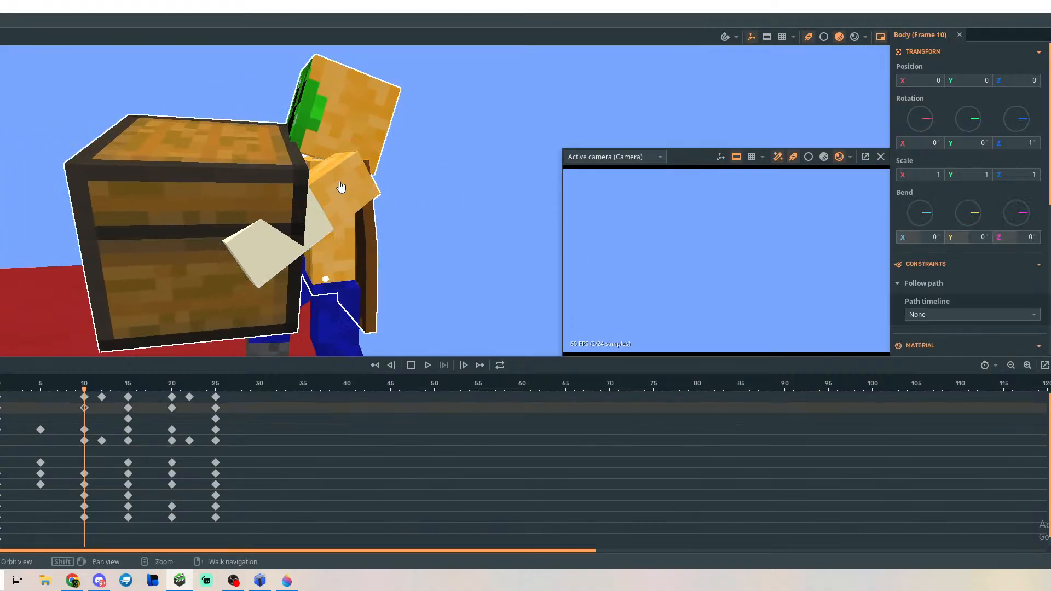
pyautogui.click(339, 187)
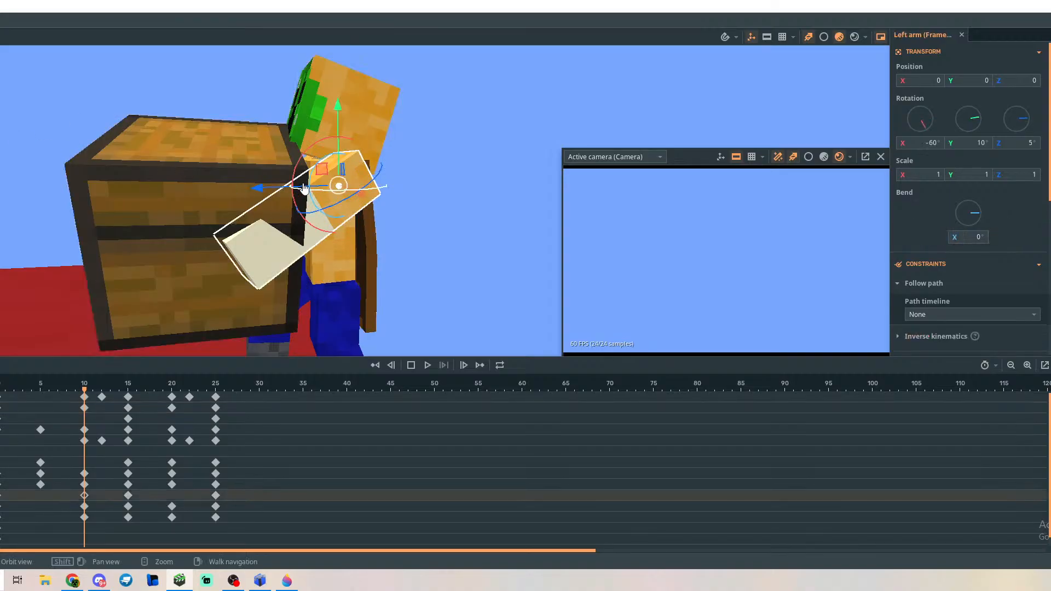
pyautogui.moveTo(312, 180); pyautogui.dragTo(371, 169)
pyautogui.moveTo(85, 393); pyautogui.dragTo(103, 394)
pyautogui.moveTo(219, 247)
pyautogui.mouseDown(button='right')
pyautogui.moveTo(329, 257)
pyautogui.moveTo(274, 241)
pyautogui.moveTo(295, 241)
pyautogui.moveTo(361, 252)
pyautogui.moveTo(350, 245)
pyautogui.mouseUp(button='right')
pyautogui.press('s')
pyautogui.press('w')
pyautogui.moveTo(103, 394)
pyautogui.mouseDown()
pyautogui.moveTo(206, 404)
pyautogui.moveTo(183, 406)
pyautogui.moveTo(173, 422)
pyautogui.mouseUp()
pyautogui.press('w')
pyautogui.moveTo(241, 291); pyautogui.dragTo(248, 307, button='right')
pyautogui.press('s')
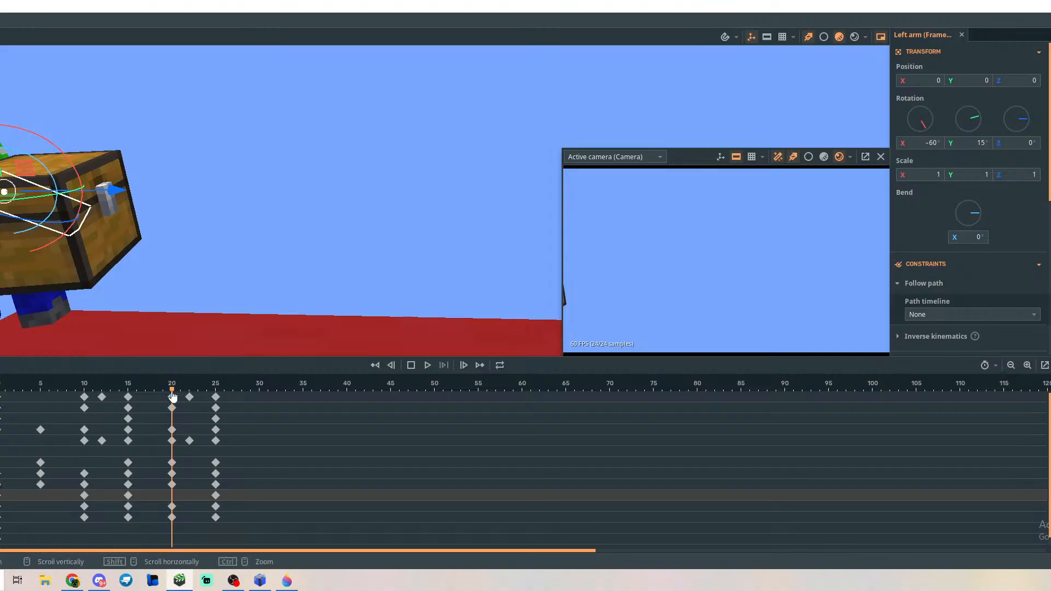
pyautogui.moveTo(172, 393); pyautogui.dragTo(1, 415)
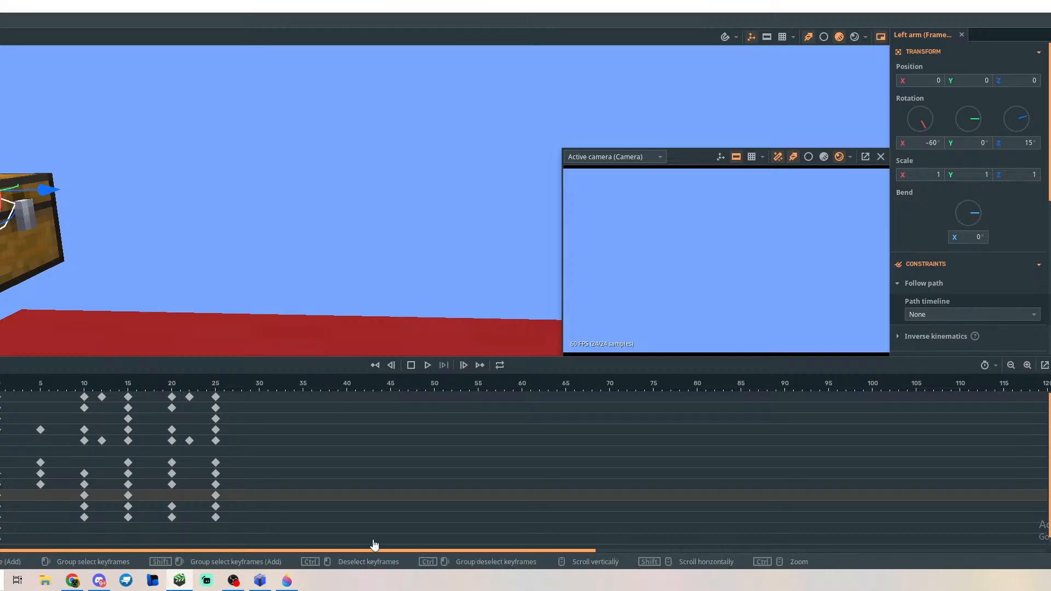
# Copy all of the character's keyframes from frames 10 to 25, paste them starting at frame 30, and clear the selection.
pyautogui.moveTo(286, 532); pyautogui.dragTo(84, 393)
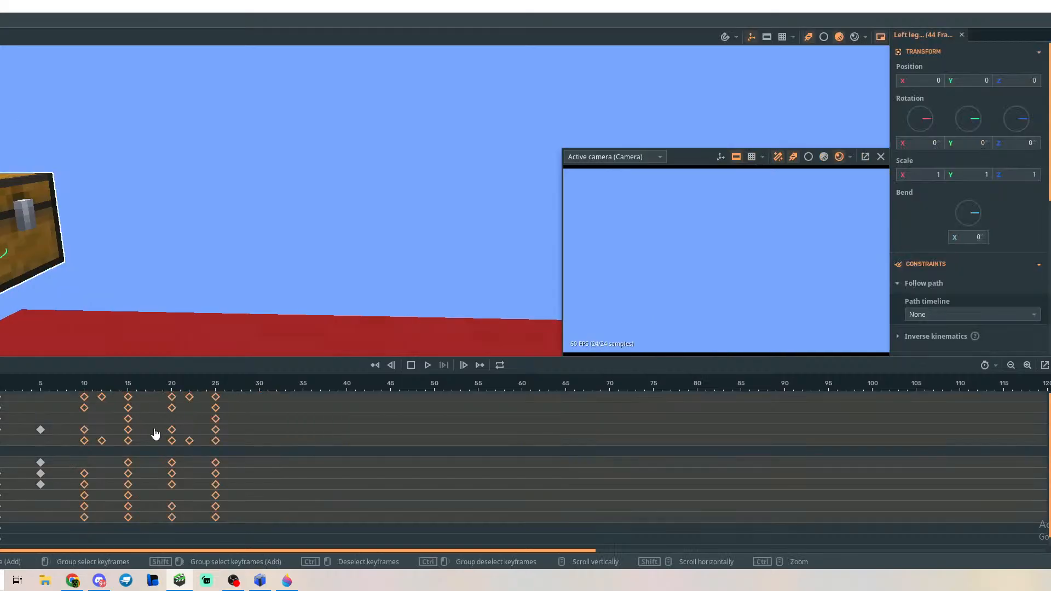
pyautogui.click(260, 391)
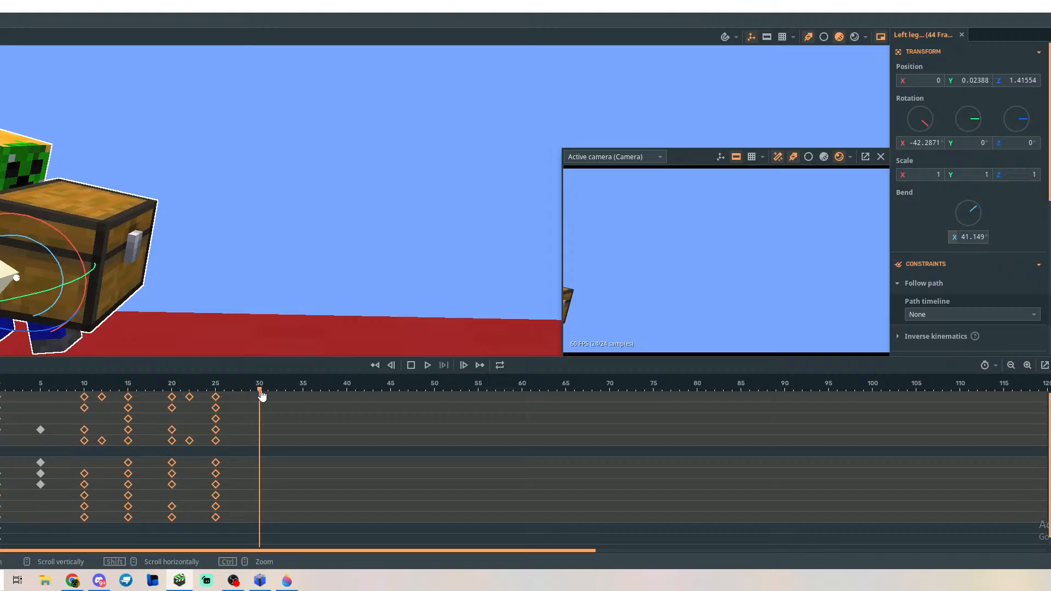
pyautogui.hotkey('ctrl', 'v')
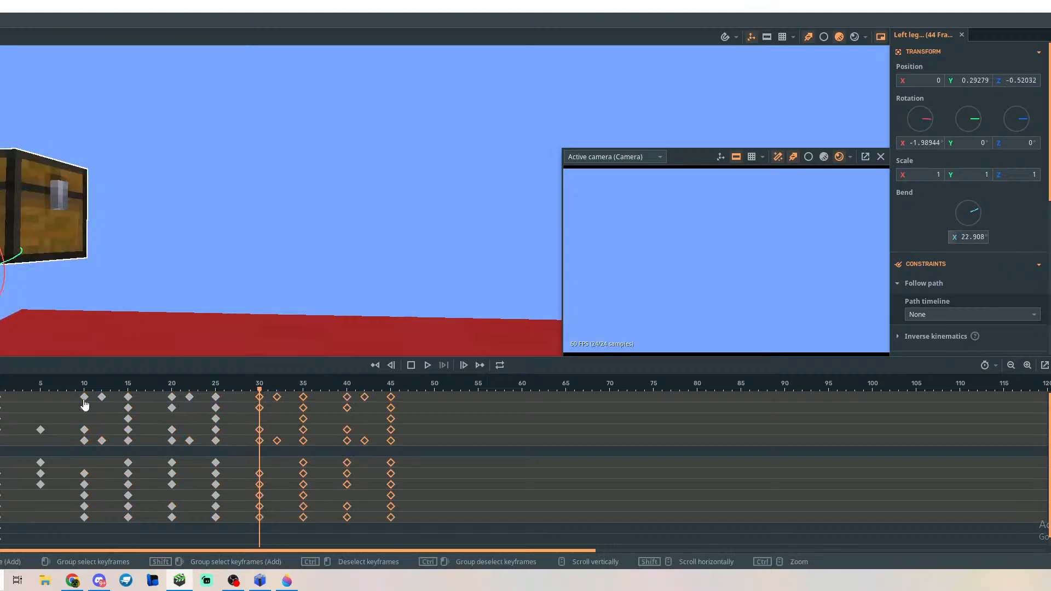
pyautogui.click(301, 266)
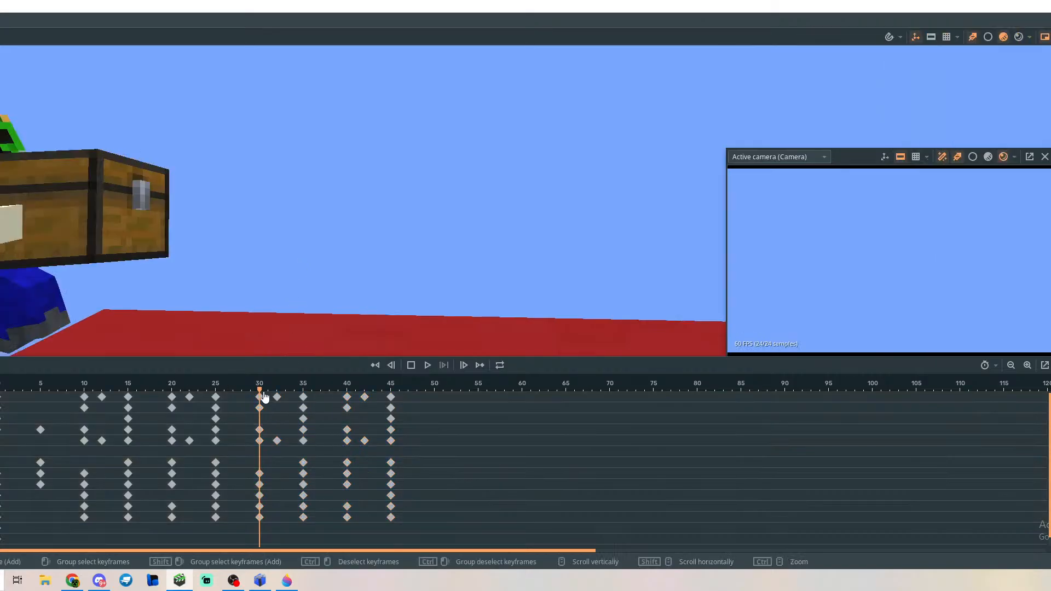
# Play the extended walk from the start twice to check how the repeated steps connect.
pyautogui.moveTo(261, 391); pyautogui.dragTo(1, 393)
pyautogui.press('space')
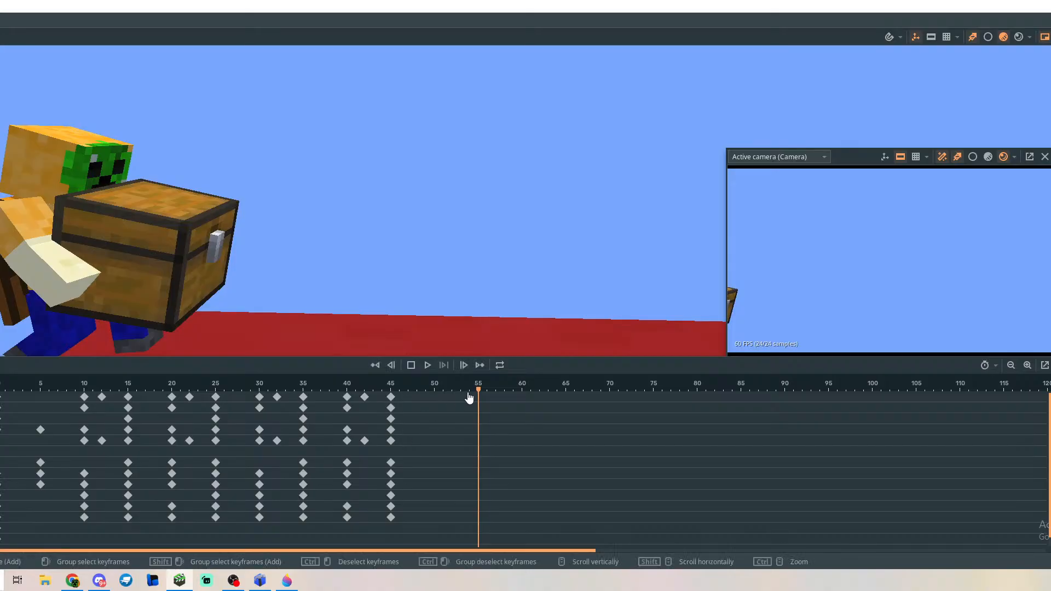
pyautogui.moveTo(479, 391); pyautogui.dragTo(0, 391)
pyautogui.press('space')
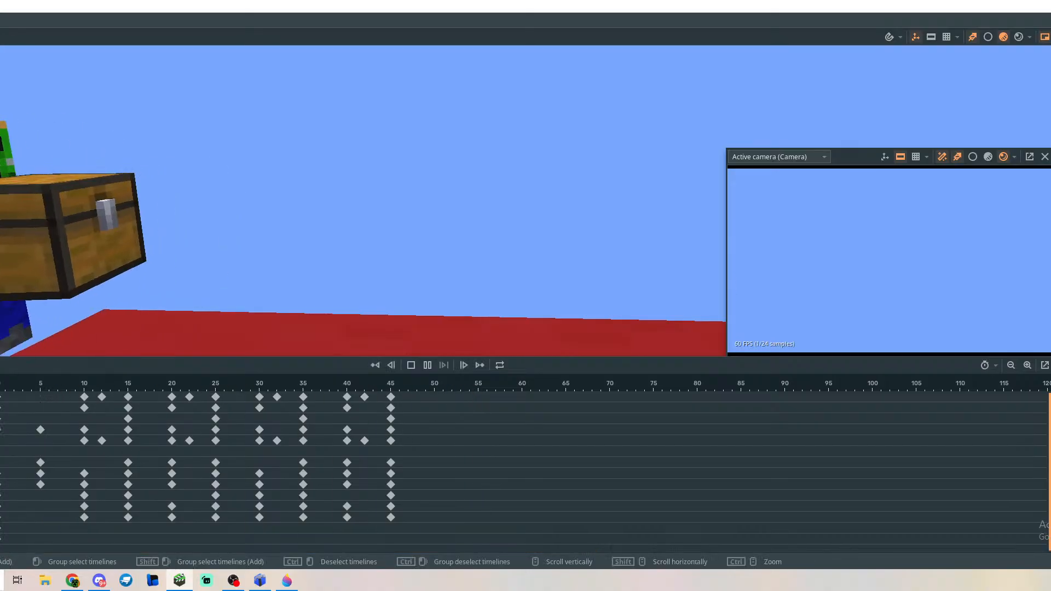
pyautogui.press('space')
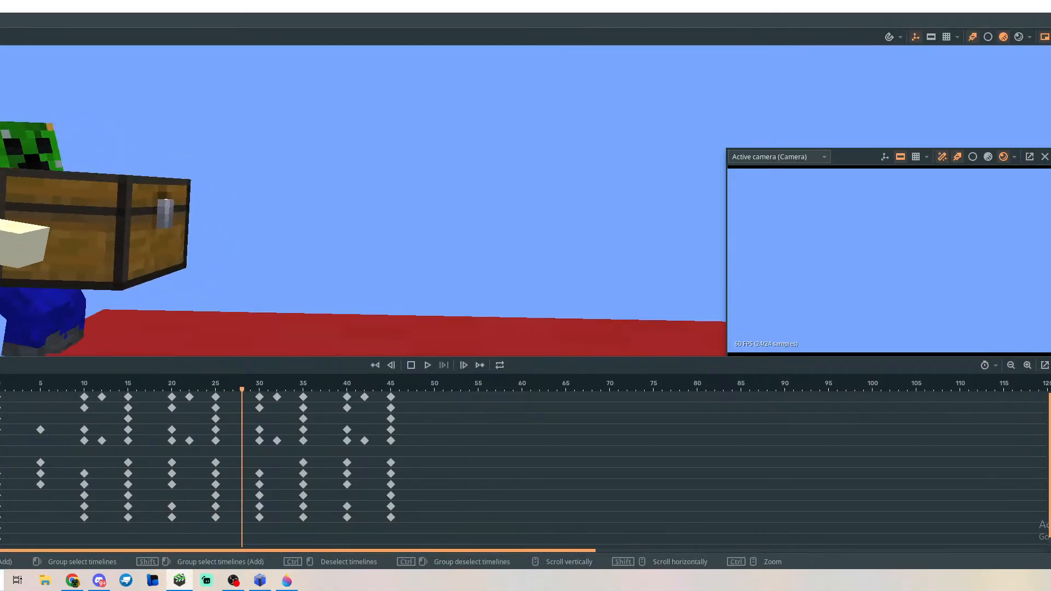
# Turn on looped playback and play the walk again.
pyautogui.click(501, 366)
pyautogui.press('space')
pyautogui.press('space')
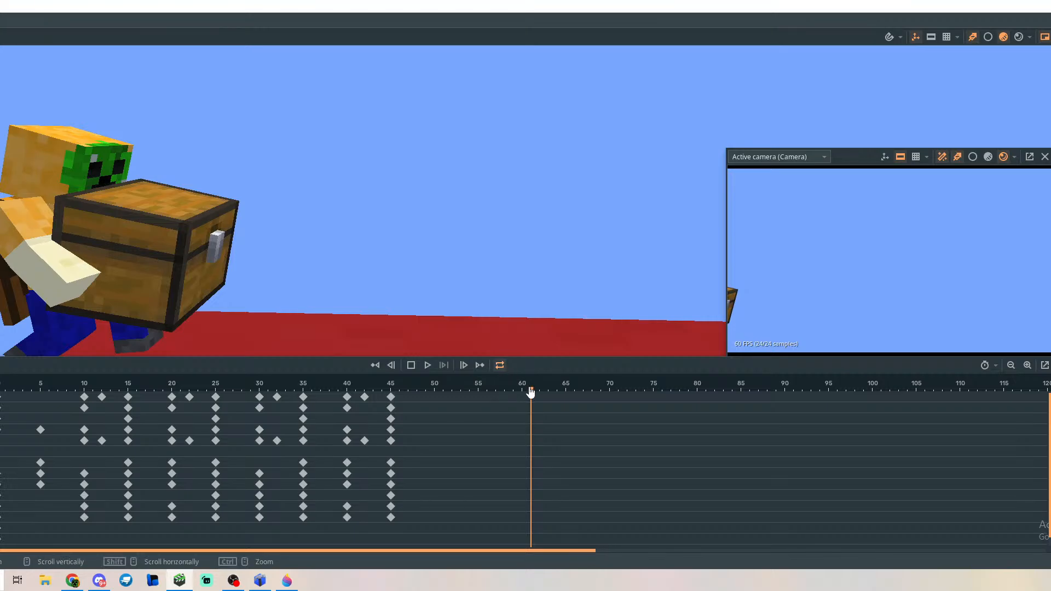
pyautogui.moveTo(531, 391); pyautogui.dragTo(1002, 474)
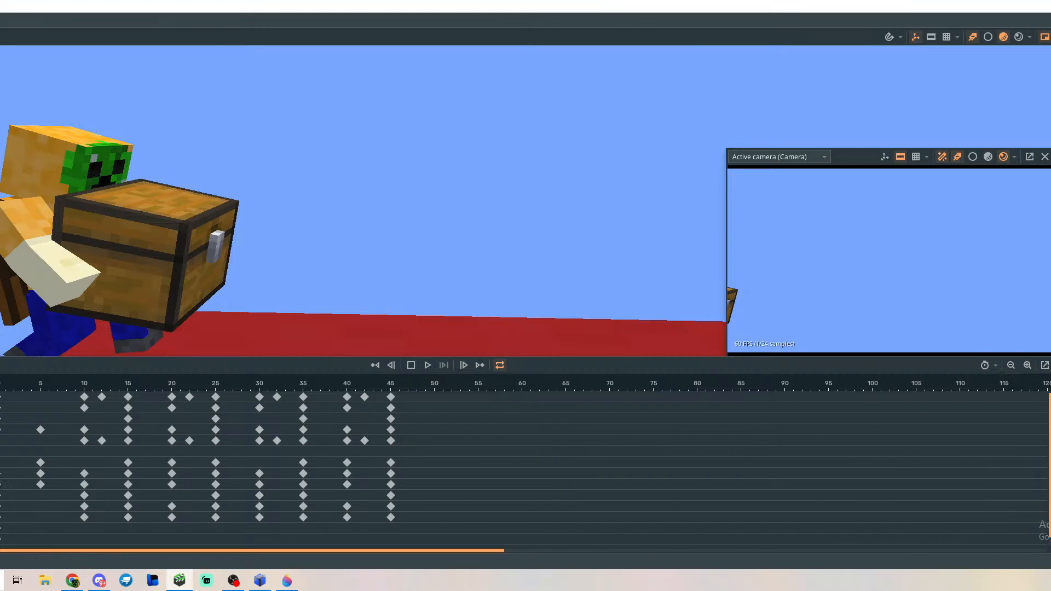
# Loop the walk in a temporary playback region ending at frame 45, trying frames 0, 10 and 5 as its start, and remove the region.
pyautogui.moveTo(397, 405); pyautogui.dragTo(2, 376)
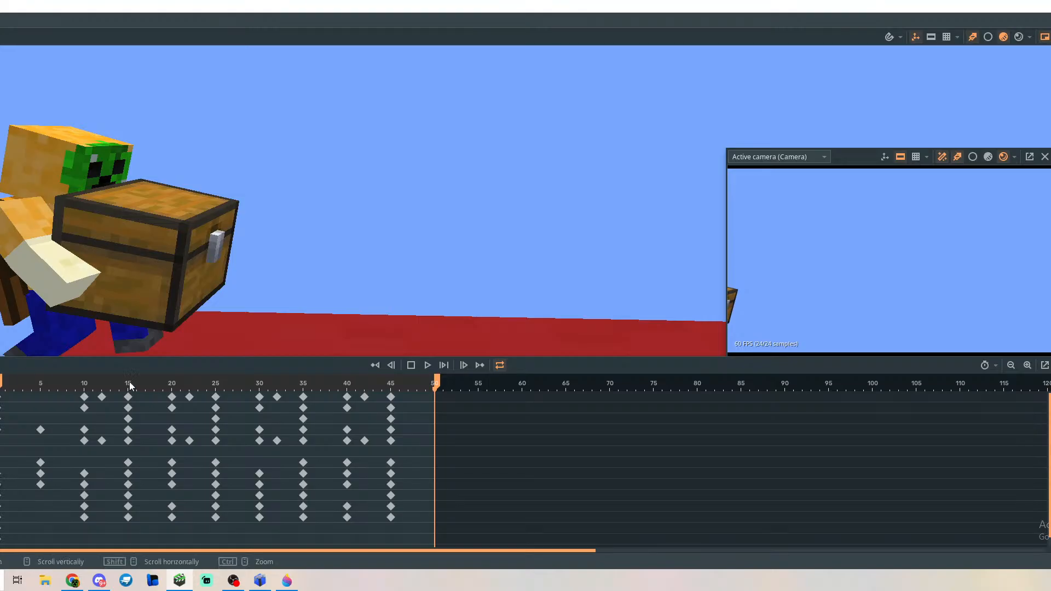
pyautogui.moveTo(435, 383); pyautogui.dragTo(390, 386)
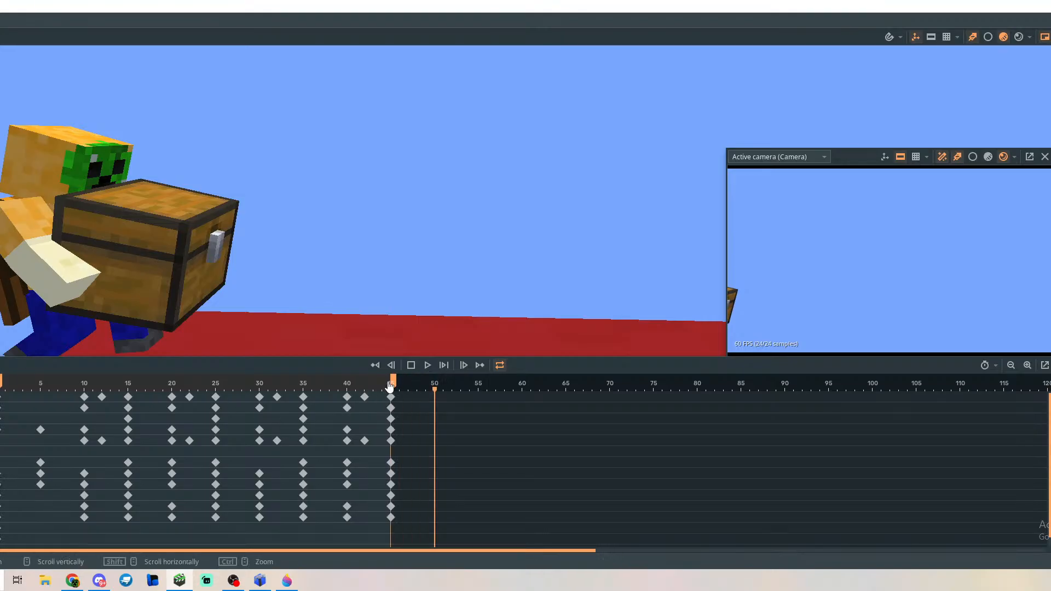
pyautogui.click(431, 372)
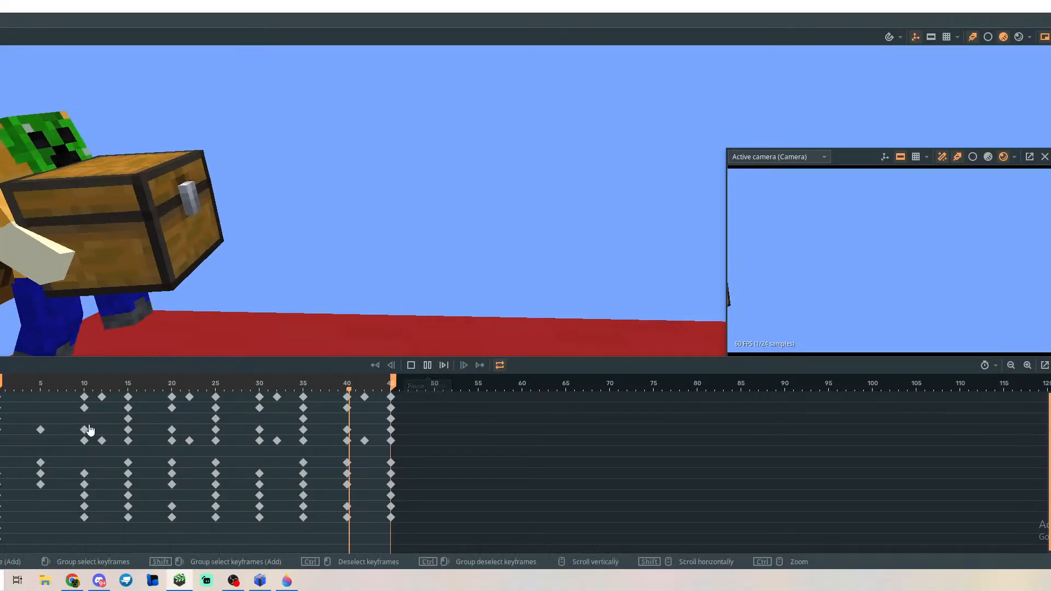
pyautogui.moveTo(3, 385); pyautogui.dragTo(82, 384)
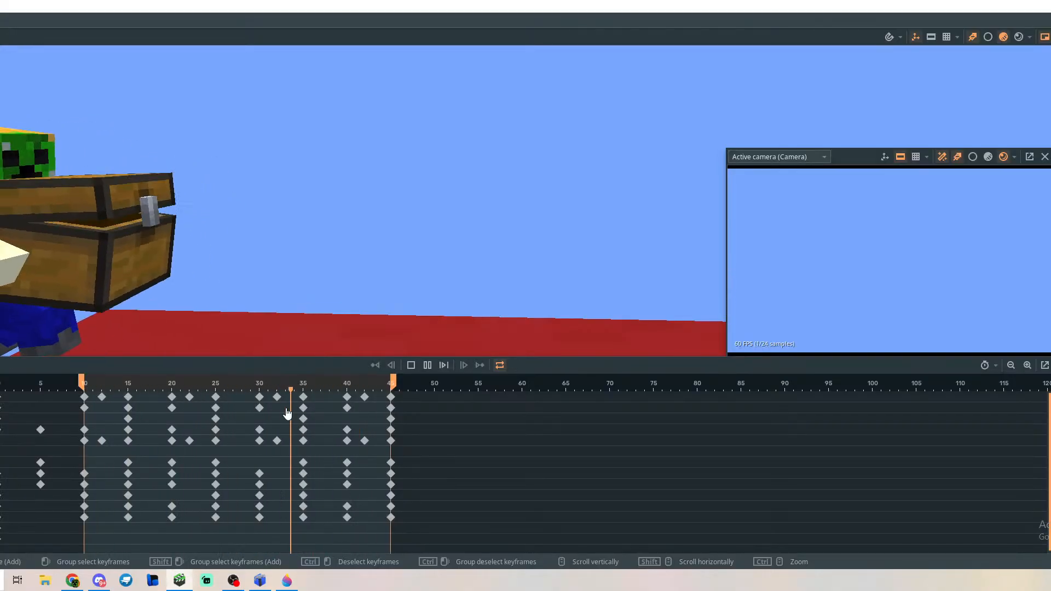
pyautogui.moveTo(81, 382); pyautogui.dragTo(38, 383)
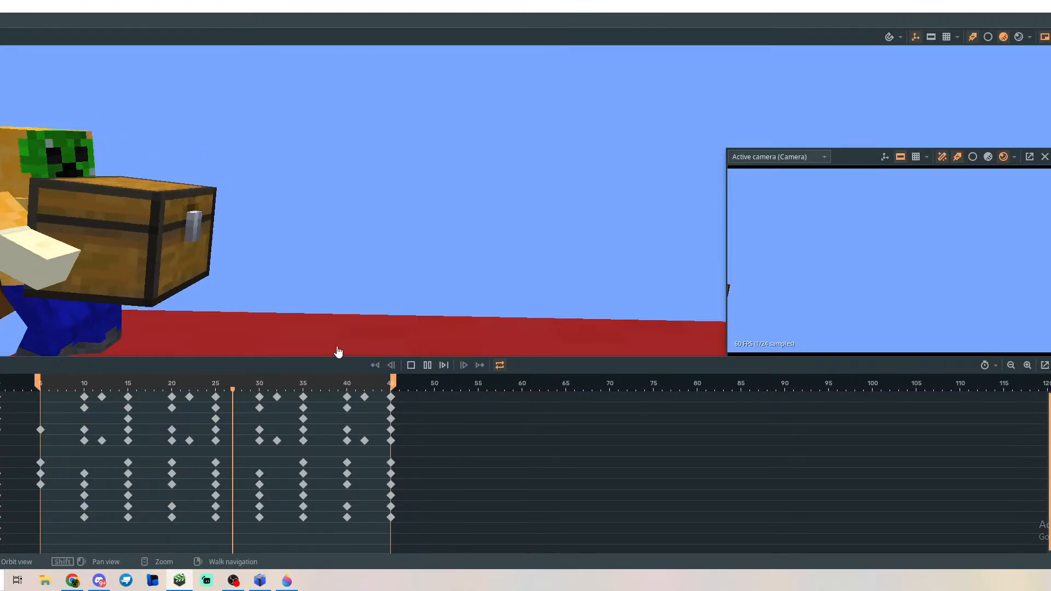
pyautogui.click(411, 366)
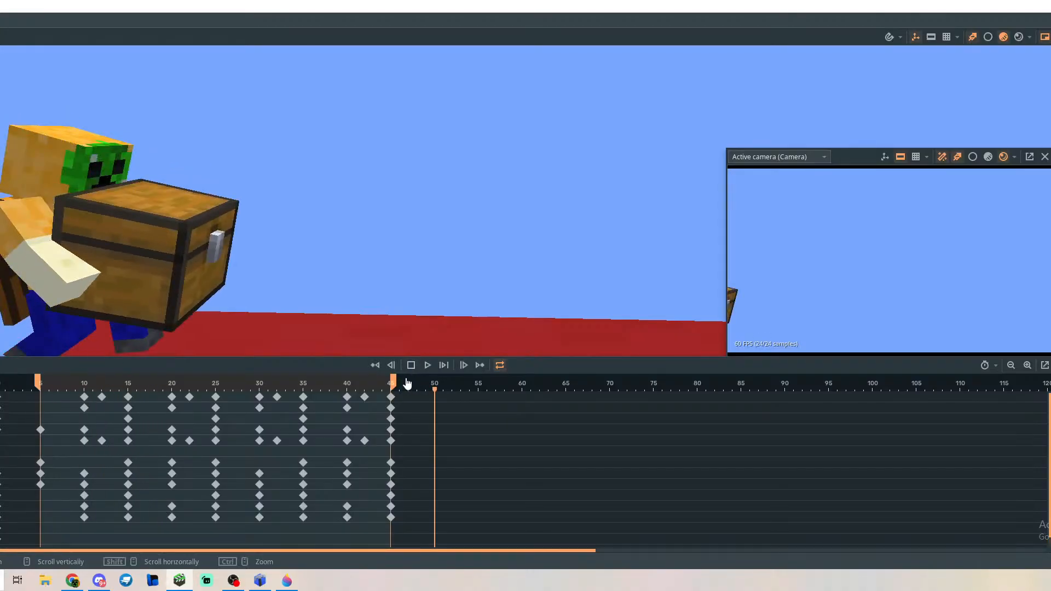
pyautogui.moveTo(391, 380); pyautogui.dragTo(38, 380)
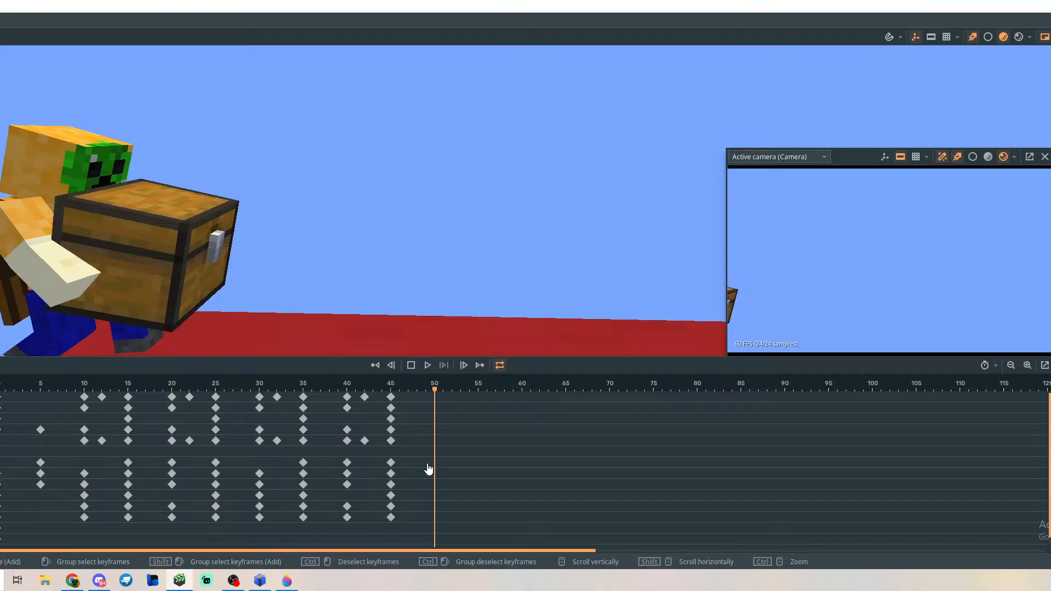
# Paste the copied walk keyframes at frame 50 and again at frame 70, extending the walk to frame 85.
pyautogui.hotkey('ctrl', 'v')
pyautogui.moveTo(427, 402); pyautogui.dragTo(610, 393)
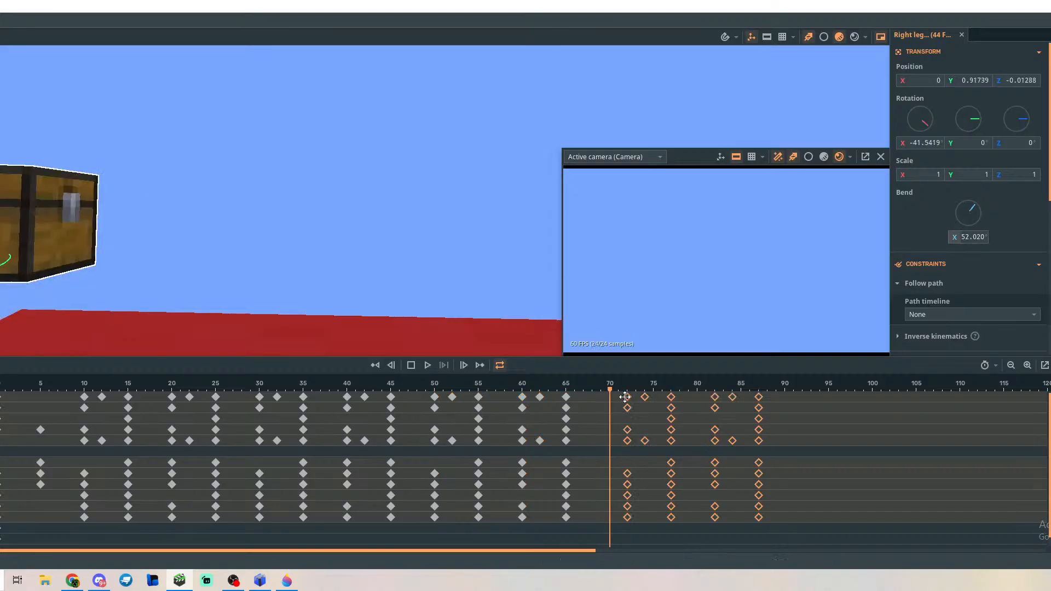
pyautogui.hotkey('ctrl', 'v')
# Play the lengthened walk from near the start, clear the keyframe selection, and view the character from the side.
pyautogui.moveTo(613, 393); pyautogui.dragTo(84, 393)
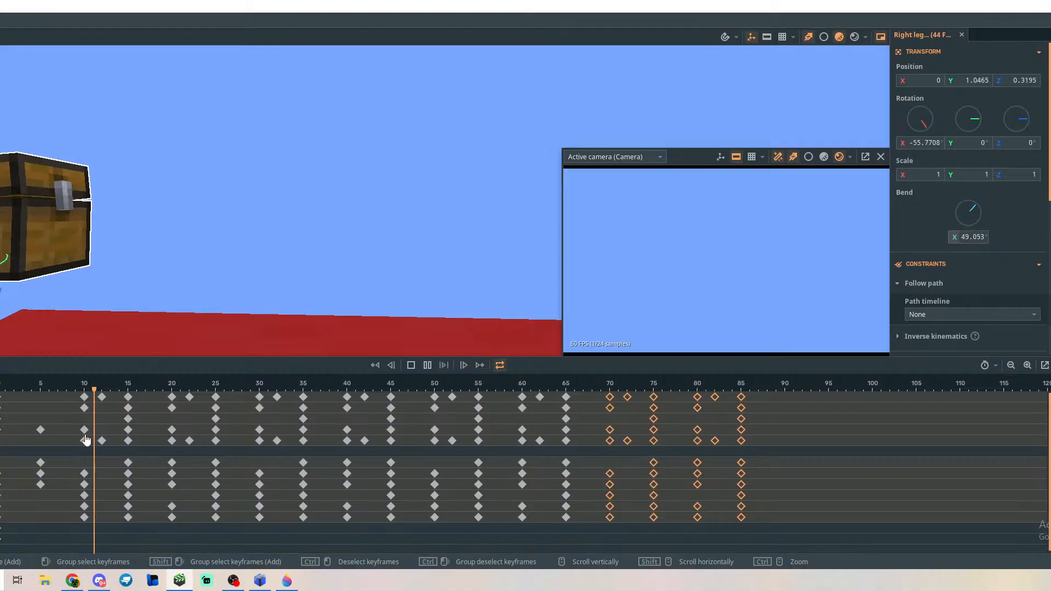
pyautogui.press('space')
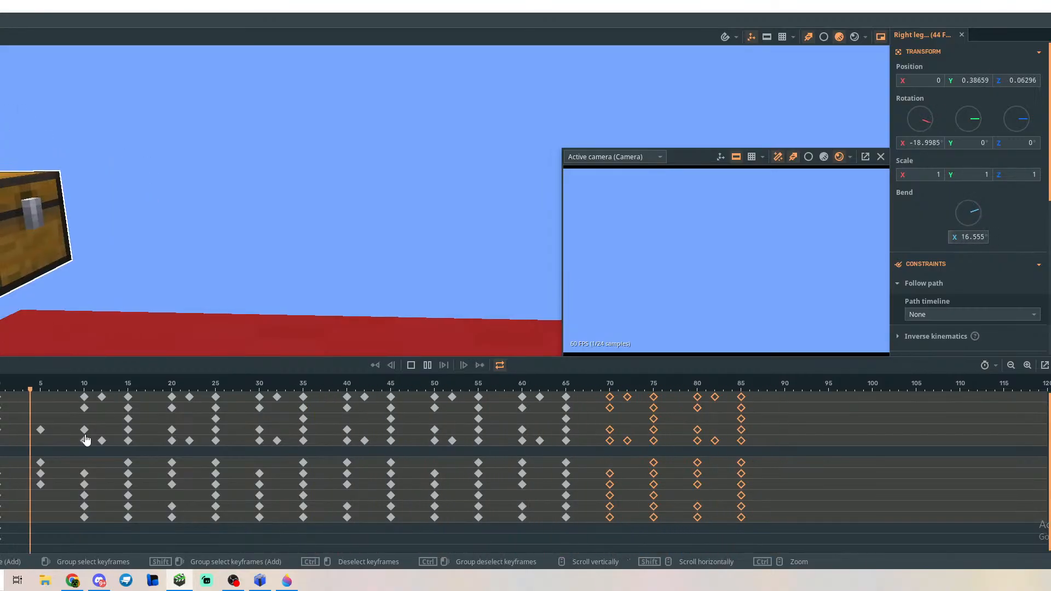
pyautogui.click(381, 258)
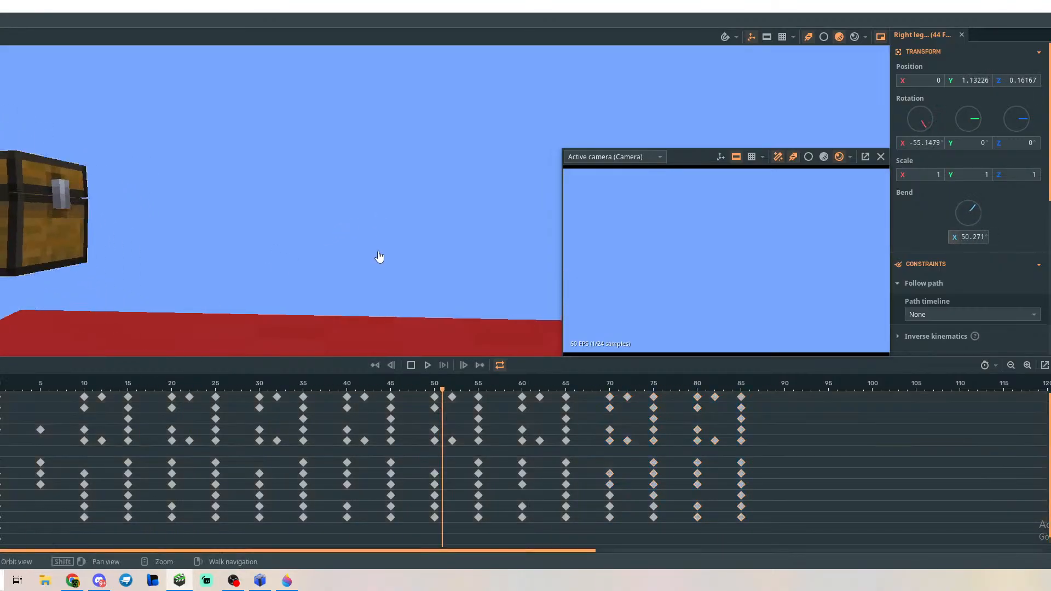
pyautogui.moveTo(385, 261); pyautogui.dragTo(364, 310, button='middle')
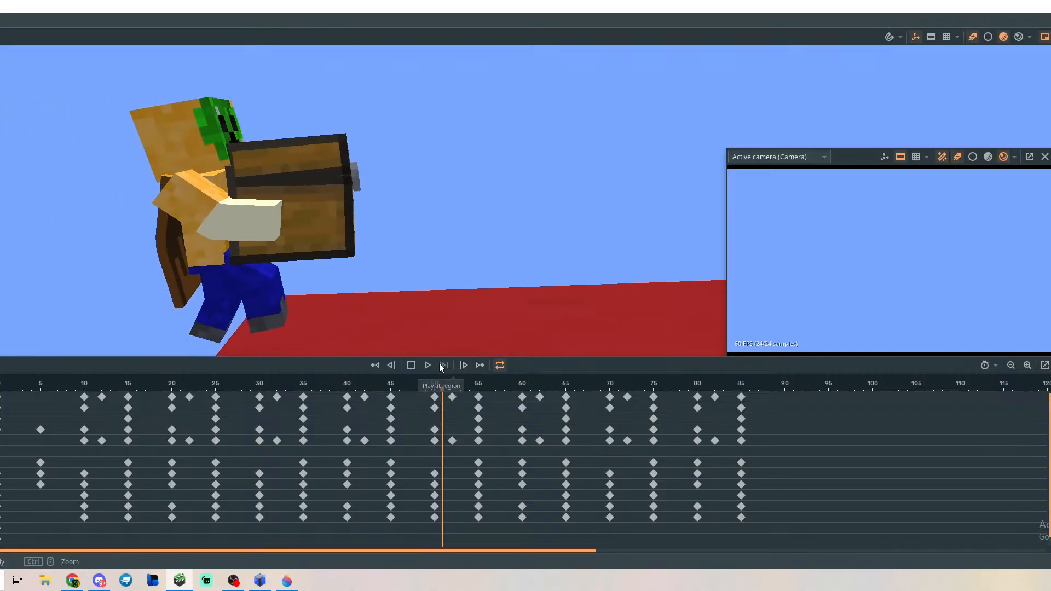
# Set a playback region from frame 10 to frame 85 and play the walk in a loop.
pyautogui.keyDown('shift'); pyautogui.click(743, 383); pyautogui.keyUp('shift')
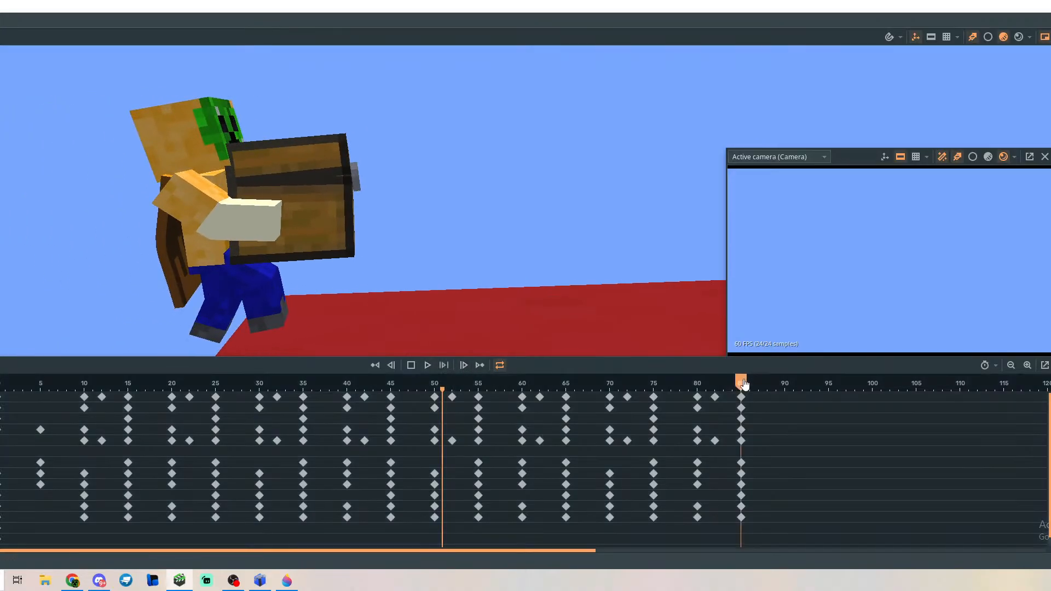
pyautogui.keyDown('shift'); pyautogui.moveTo(743, 383); pyautogui.dragTo(89, 380); pyautogui.keyUp('shift')
pyautogui.click(428, 365)
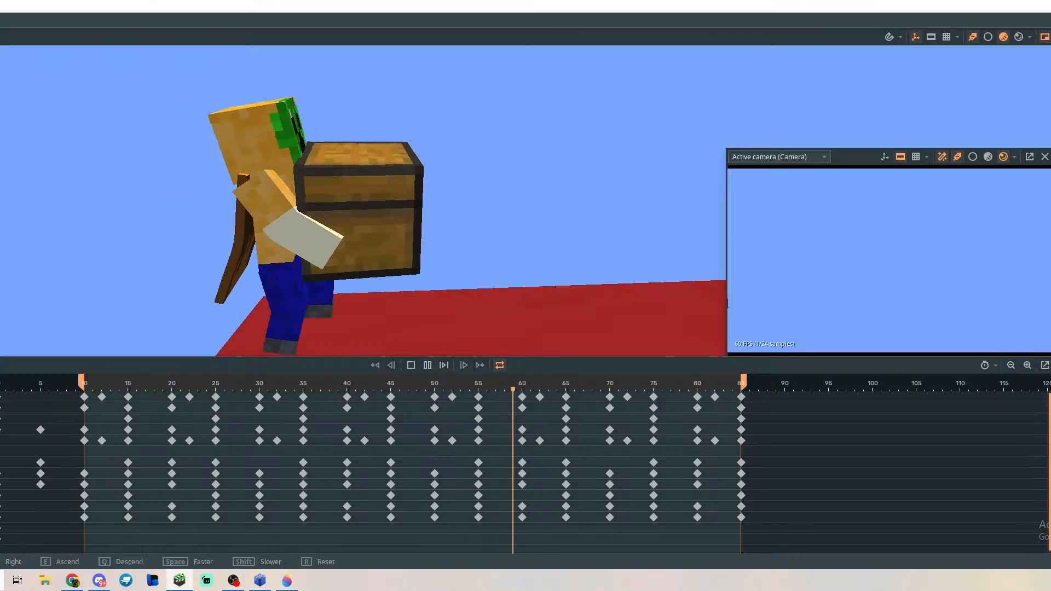
# Examine the looping walk from several angles, stop playback, and remove the playback region.
pyautogui.moveTo(476, 234)
pyautogui.mouseDown(button='right')
pyautogui.moveTo(476, 243)
pyautogui.moveTo(476, 234)
pyautogui.mouseUp(button='right')
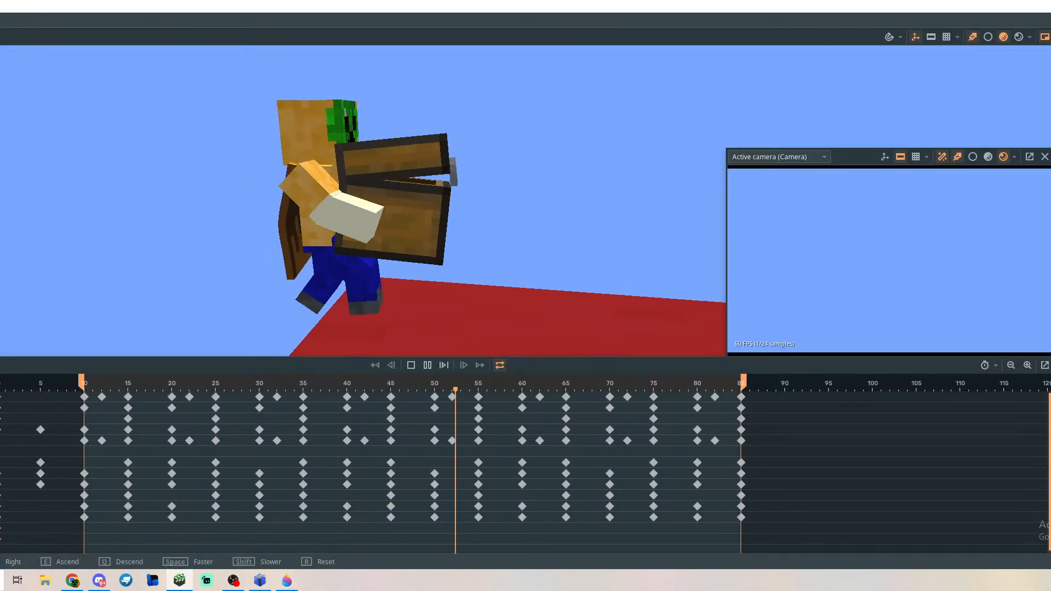
pyautogui.moveTo(476, 238)
pyautogui.mouseDown(button='right')
pyautogui.moveTo(449, 239)
pyautogui.moveTo(477, 237)
pyautogui.mouseUp(button='right')
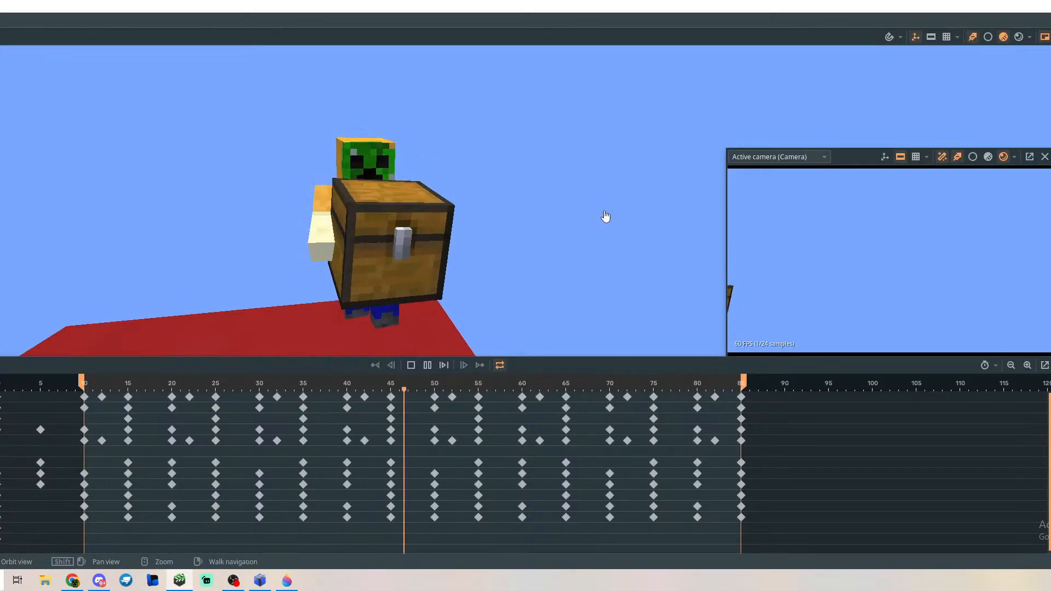
pyautogui.moveTo(487, 268)
pyautogui.mouseDown(button='right')
pyautogui.moveTo(521, 269)
pyautogui.moveTo(490, 269)
pyautogui.mouseUp(button='right')
pyautogui.press('s')
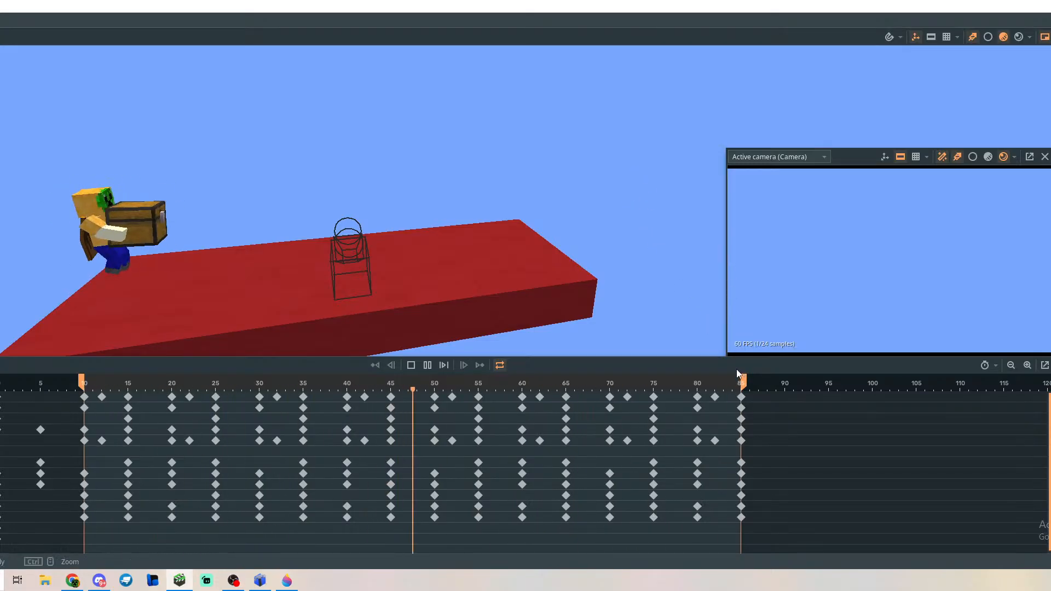
pyautogui.click(411, 365)
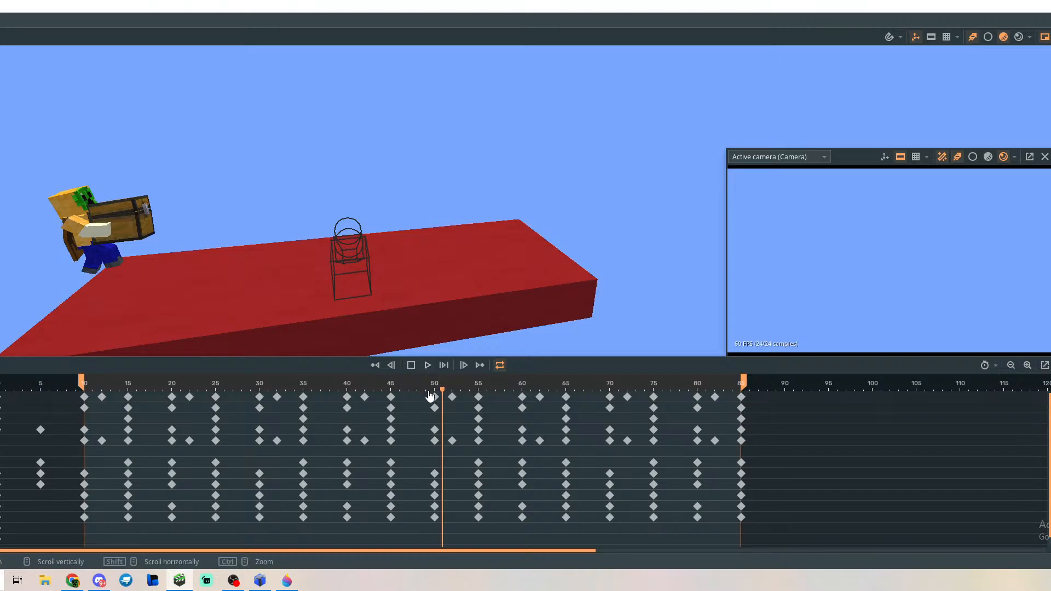
pyautogui.moveTo(309, 393); pyautogui.dragTo(261, 392)
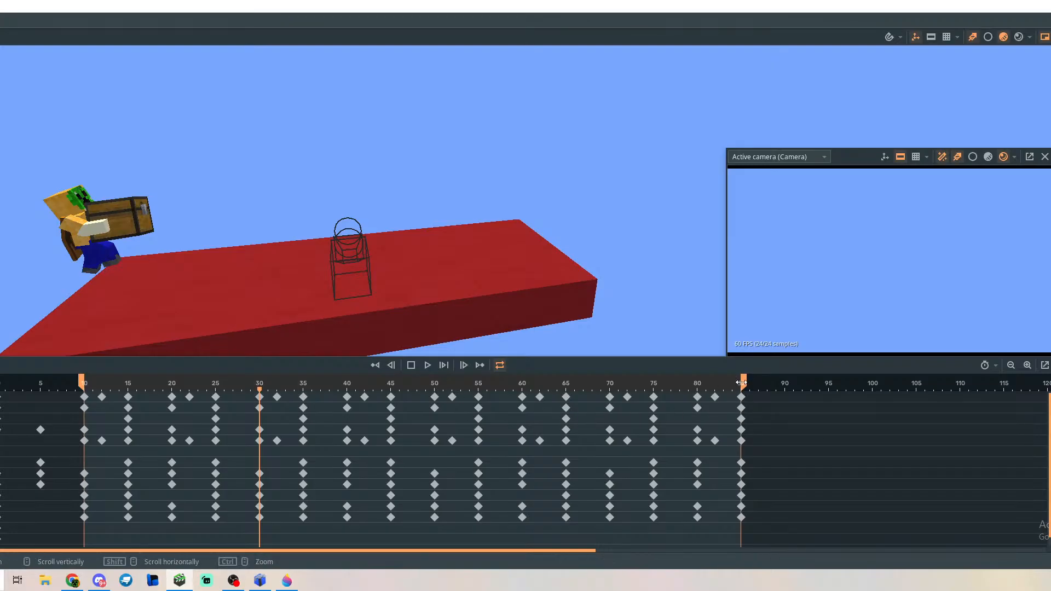
pyautogui.moveTo(741, 400)
pyautogui.mouseDown()
pyautogui.moveTo(77, 399)
pyautogui.moveTo(84, 392)
pyautogui.mouseUp()
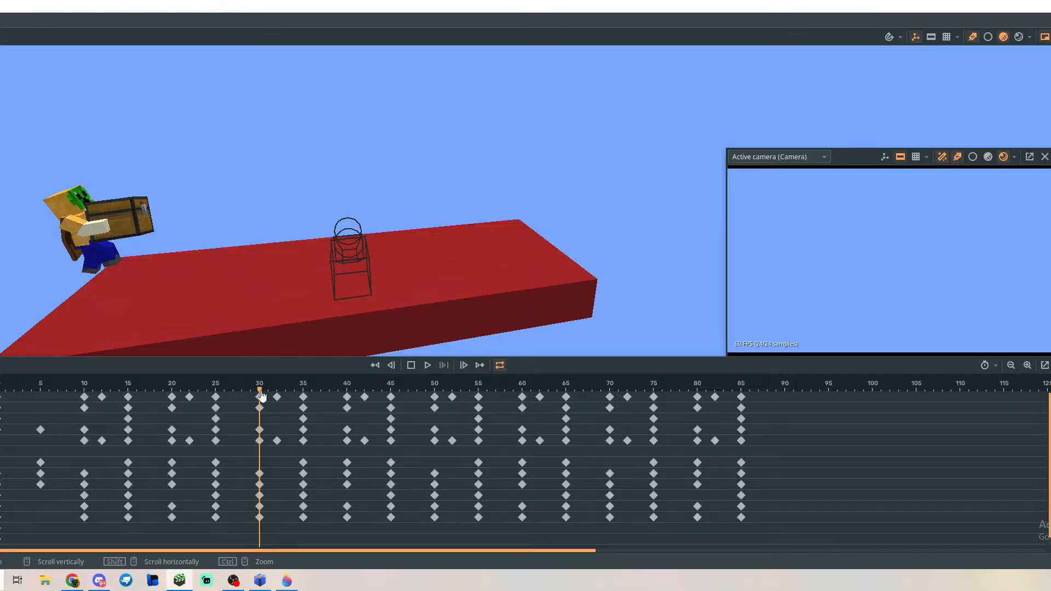
# Select Steve's own keyframes from frame 30 to 85 and move them forward along X to about 72.99 at frame 30, checking against frame 25.
pyautogui.moveTo(245, 396); pyautogui.dragTo(747, 404)
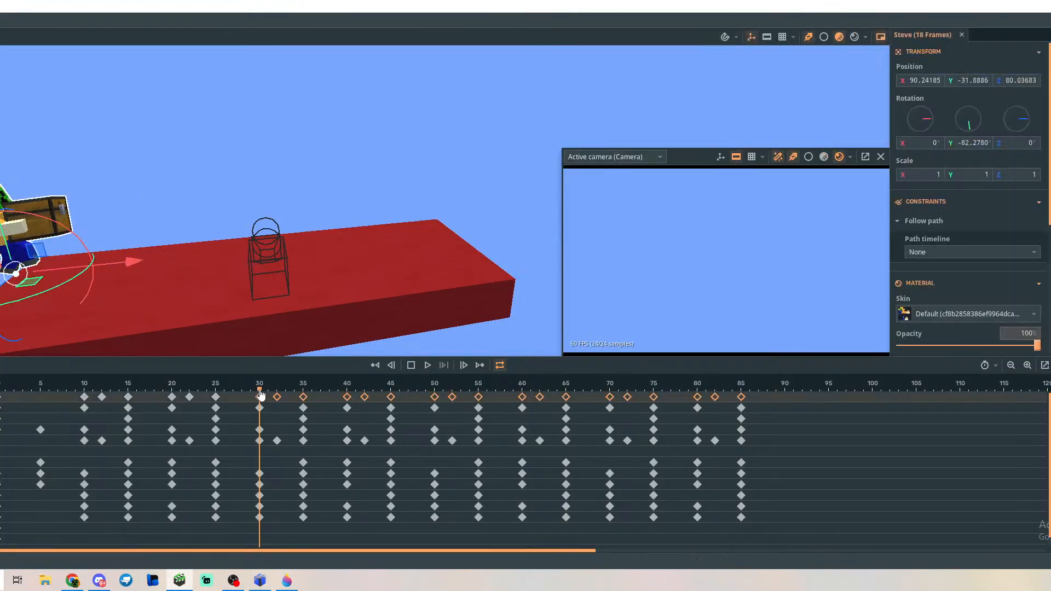
pyautogui.moveTo(256, 390); pyautogui.dragTo(215, 389)
pyautogui.press('w')
pyautogui.moveTo(235, 345); pyautogui.dragTo(270, 366, button='right')
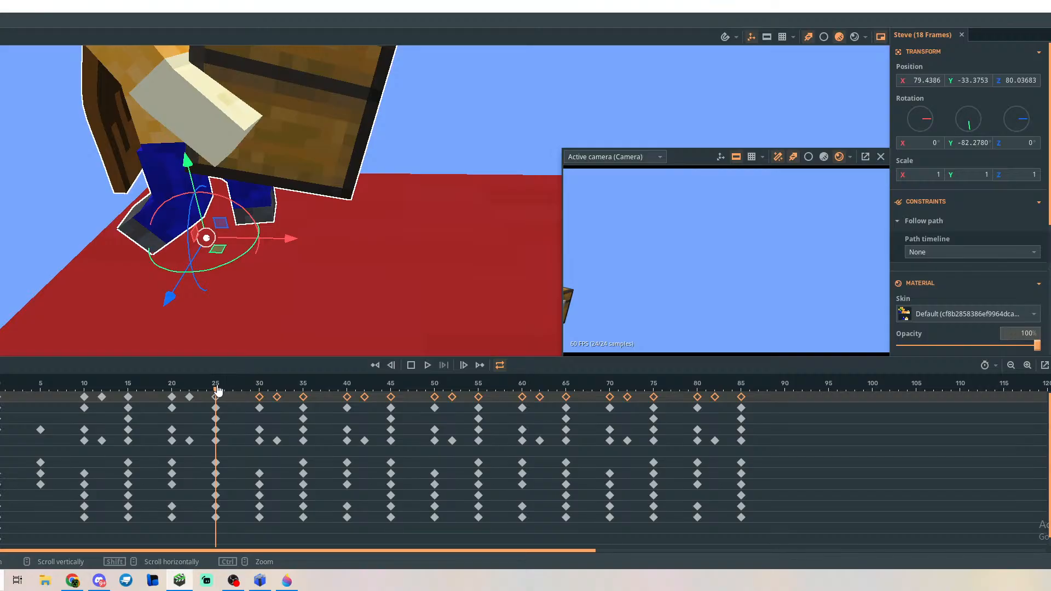
pyautogui.moveTo(218, 391); pyautogui.dragTo(259, 390)
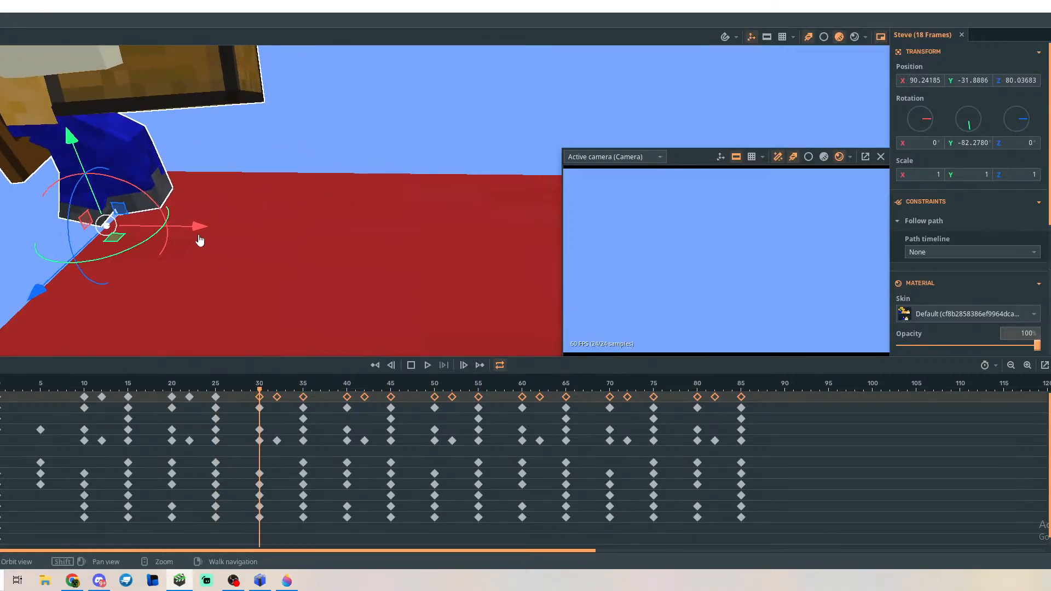
pyautogui.moveTo(199, 230); pyautogui.dragTo(355, 250)
pyautogui.moveTo(259, 393)
pyautogui.mouseDown()
pyautogui.moveTo(87, 393)
pyautogui.moveTo(270, 378)
pyautogui.moveTo(215, 382)
pyautogui.moveTo(257, 384)
pyautogui.mouseUp()
pyautogui.moveTo(228, 386); pyautogui.dragTo(215, 389)
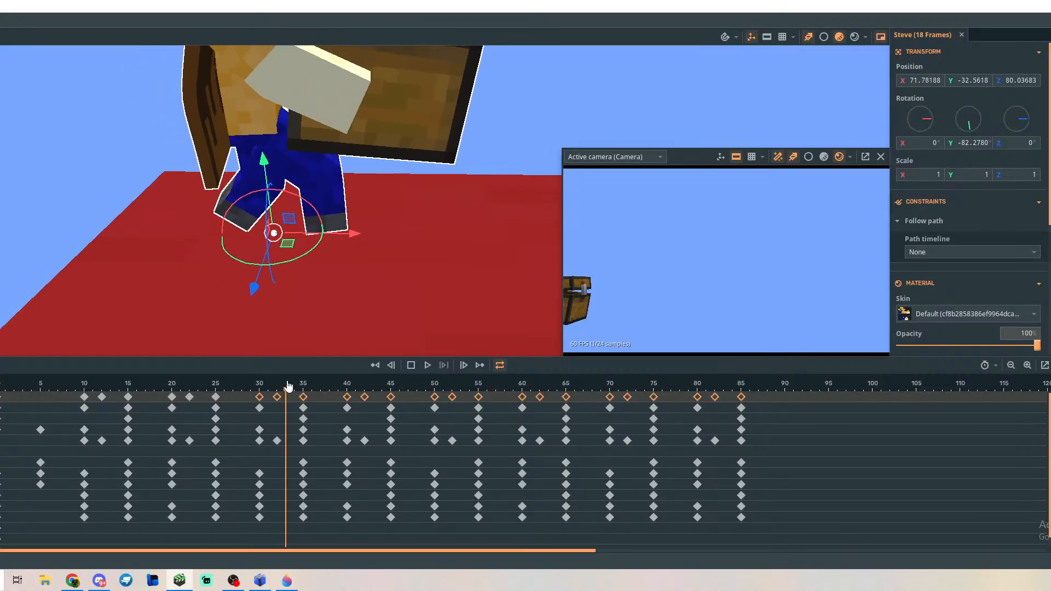
pyautogui.moveTo(320, 386); pyautogui.dragTo(245, 389)
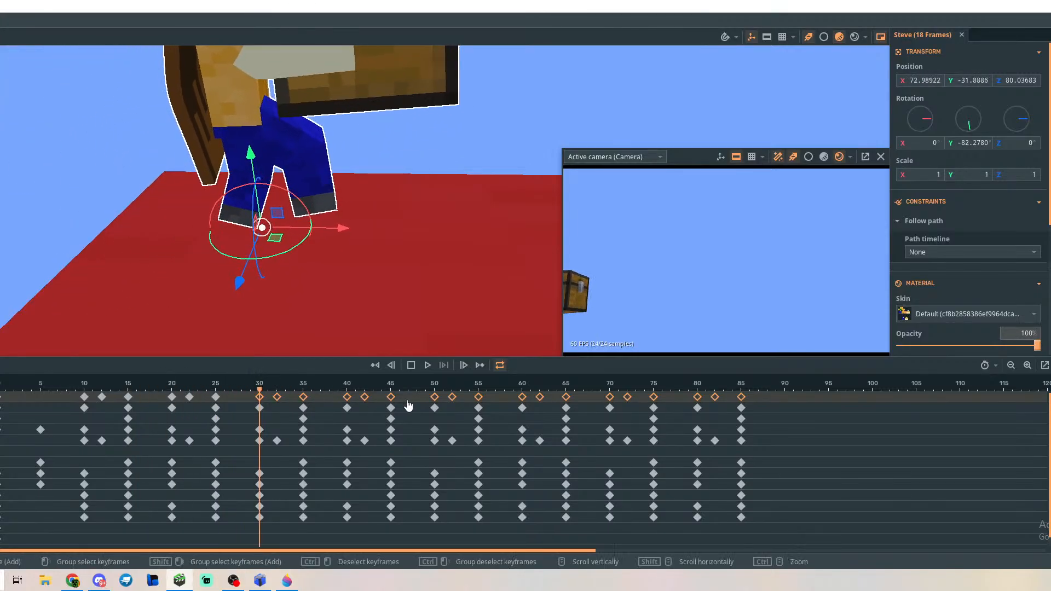
# Select Steve's own keyframes from frame 50 to 85 and move them forward along X to about 55.5 at frame 50.
pyautogui.moveTo(418, 393); pyautogui.dragTo(571, 405)
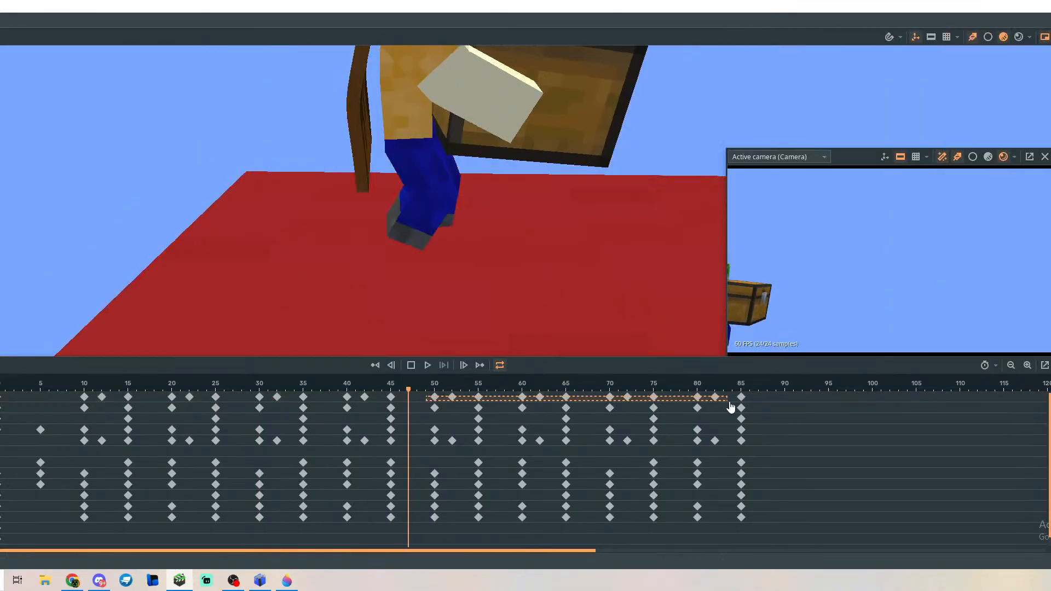
pyautogui.moveTo(748, 404); pyautogui.dragTo(748, 404)
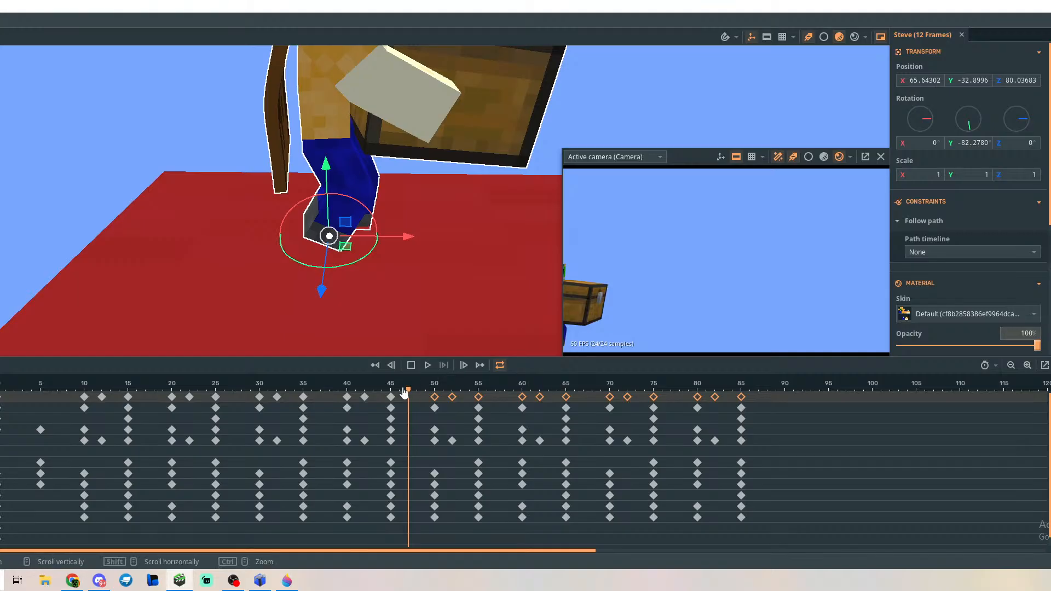
pyautogui.moveTo(411, 395); pyautogui.dragTo(436, 396)
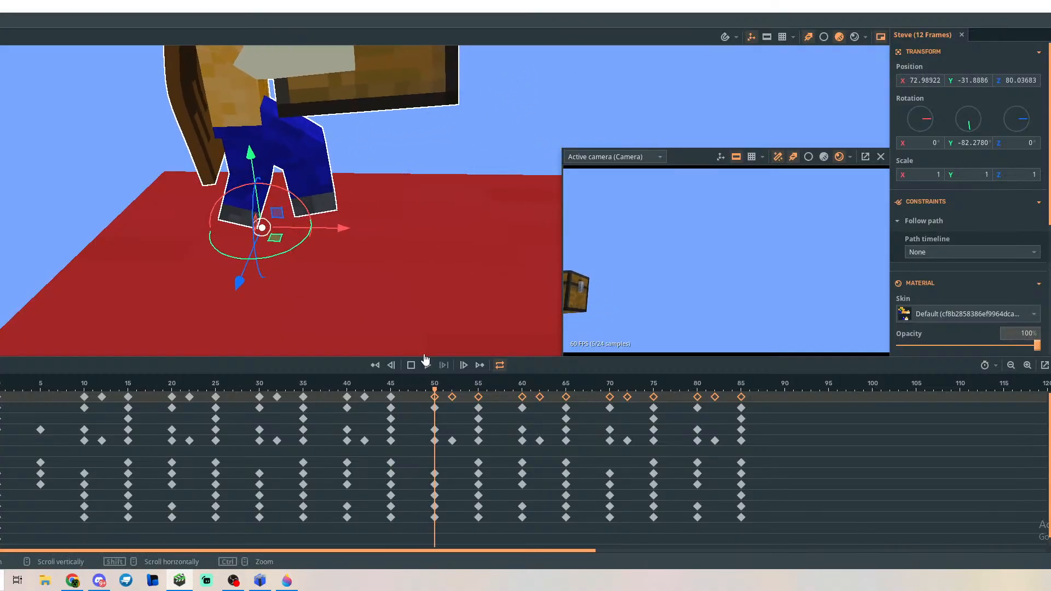
pyautogui.moveTo(340, 236); pyautogui.dragTo(495, 257)
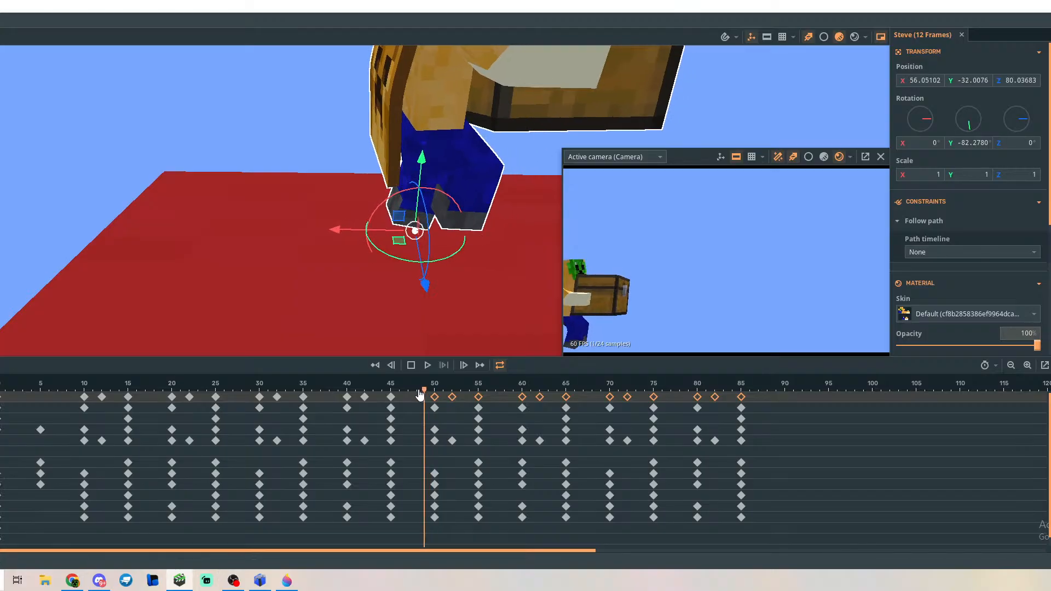
# Select Steve's own keyframes from frame 70 to 85 and move them forward along X to about 38.41 at frame 70, matching frame 65.
pyautogui.moveTo(420, 394); pyautogui.dragTo(609, 402)
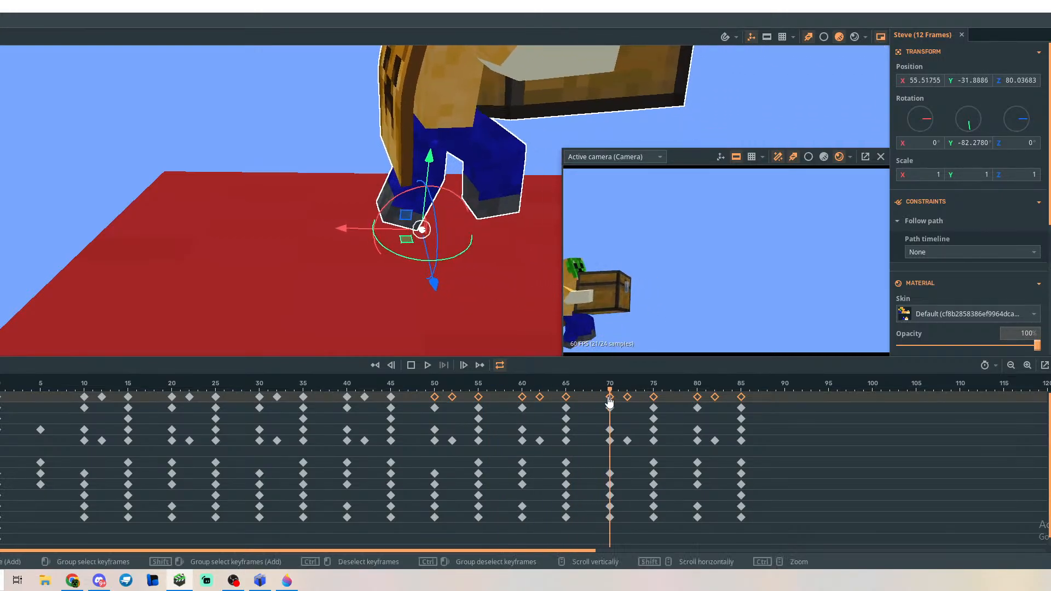
pyautogui.click(599, 398)
pyautogui.moveTo(590, 397); pyautogui.dragTo(749, 401)
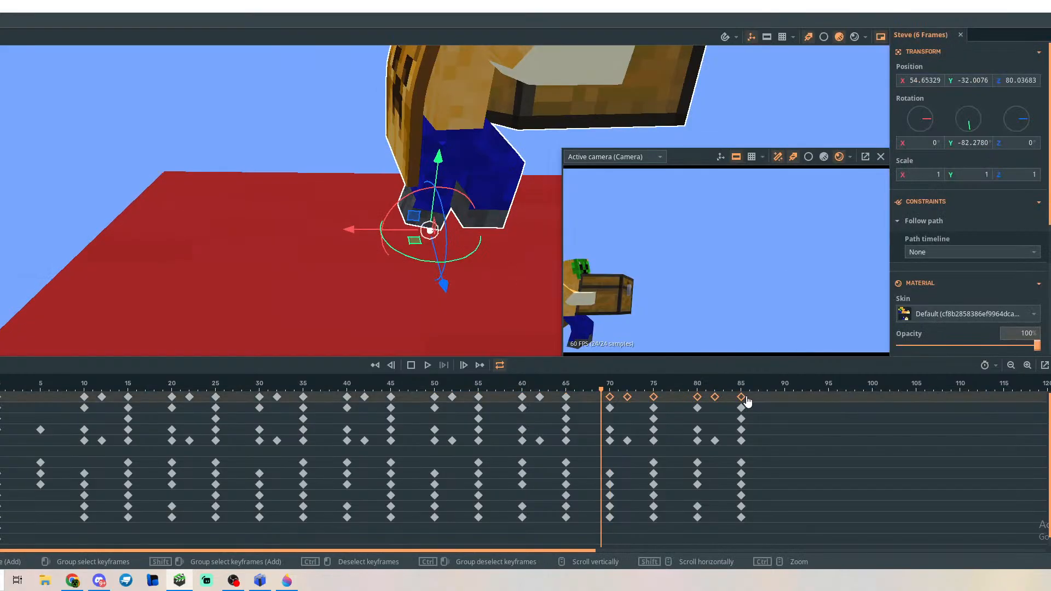
pyautogui.moveTo(605, 390); pyautogui.dragTo(612, 394)
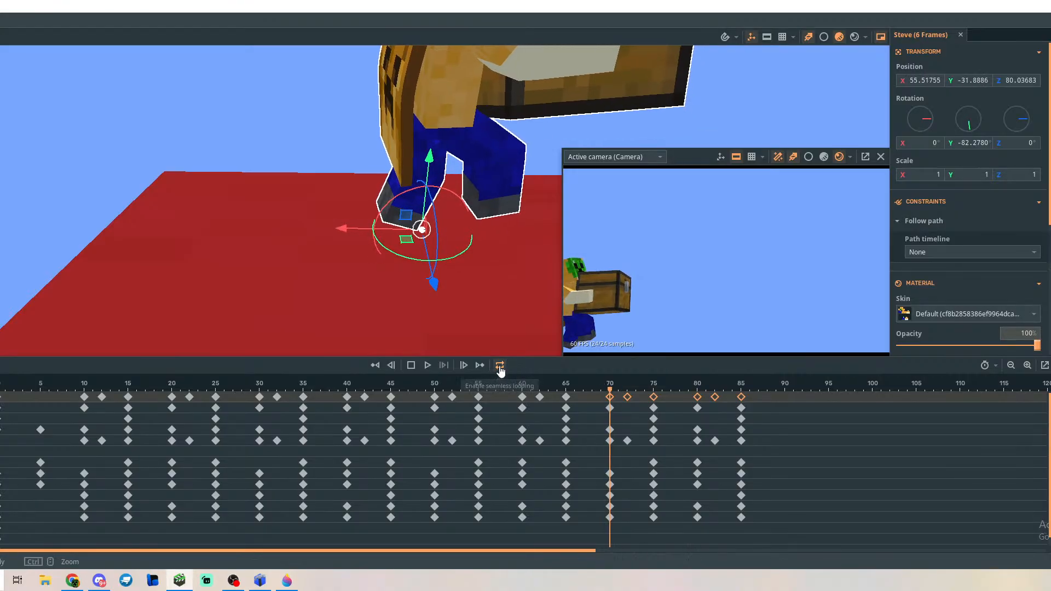
pyautogui.moveTo(343, 229); pyautogui.dragTo(441, 229)
pyautogui.moveTo(605, 393); pyautogui.dragTo(566, 396)
pyautogui.moveTo(436, 267); pyautogui.dragTo(433, 277, button='middle')
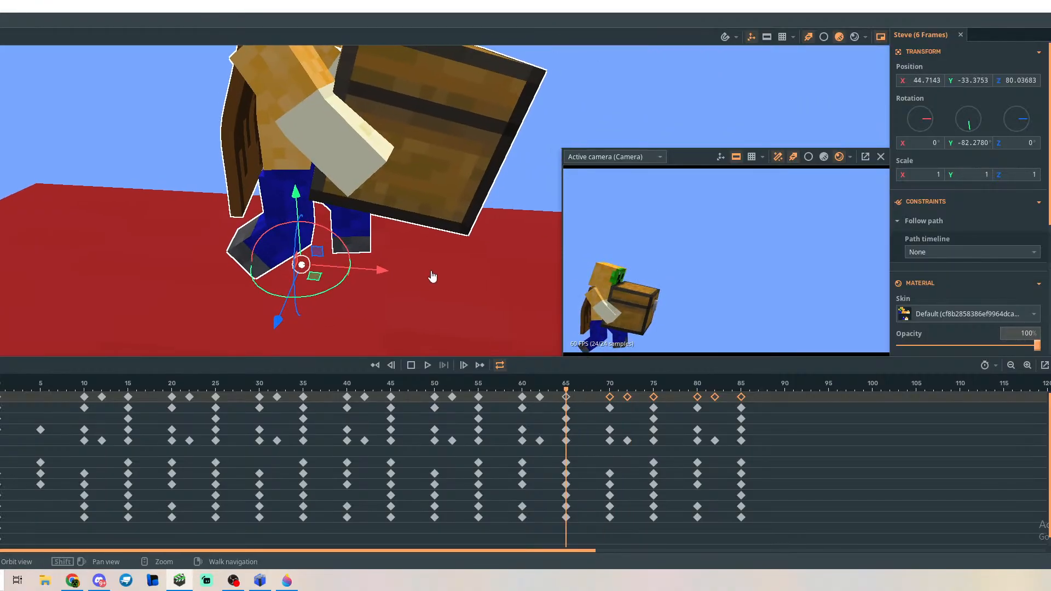
pyautogui.moveTo(381, 276); pyautogui.dragTo(415, 277)
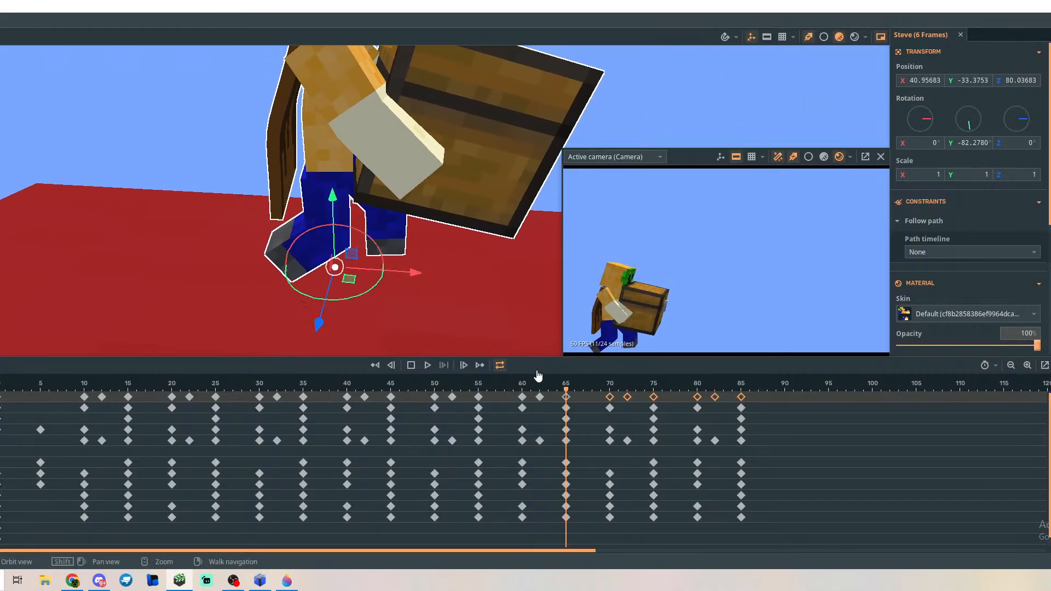
pyautogui.moveTo(569, 392); pyautogui.dragTo(517, 393)
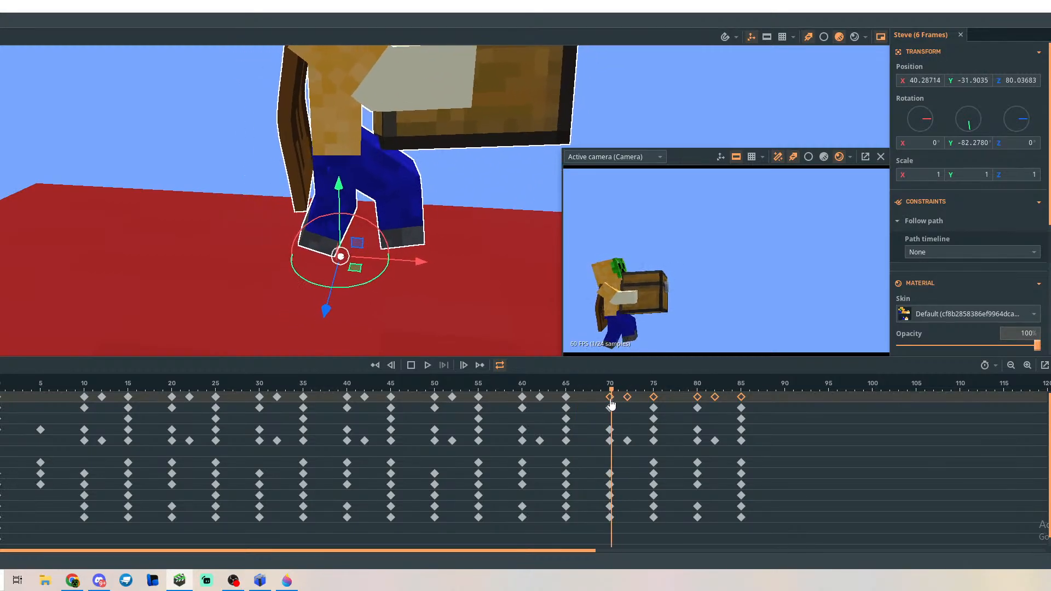
pyautogui.moveTo(580, 404); pyautogui.dragTo(549, 403)
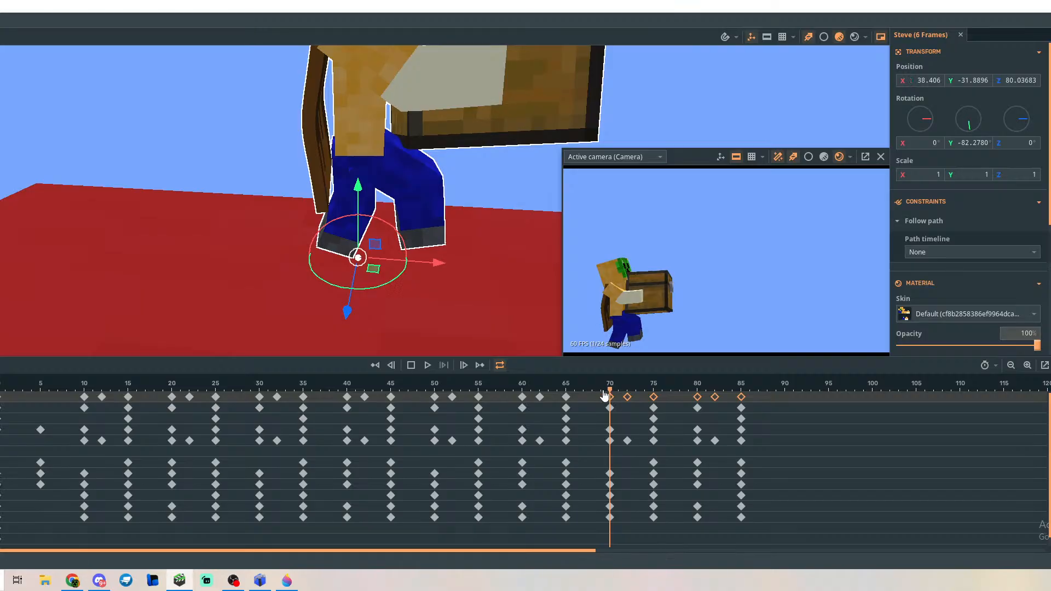
# Play the walk from near the start to check that the character advances continuously across the pasted sections.
pyautogui.moveTo(605, 396); pyautogui.dragTo(6, 395)
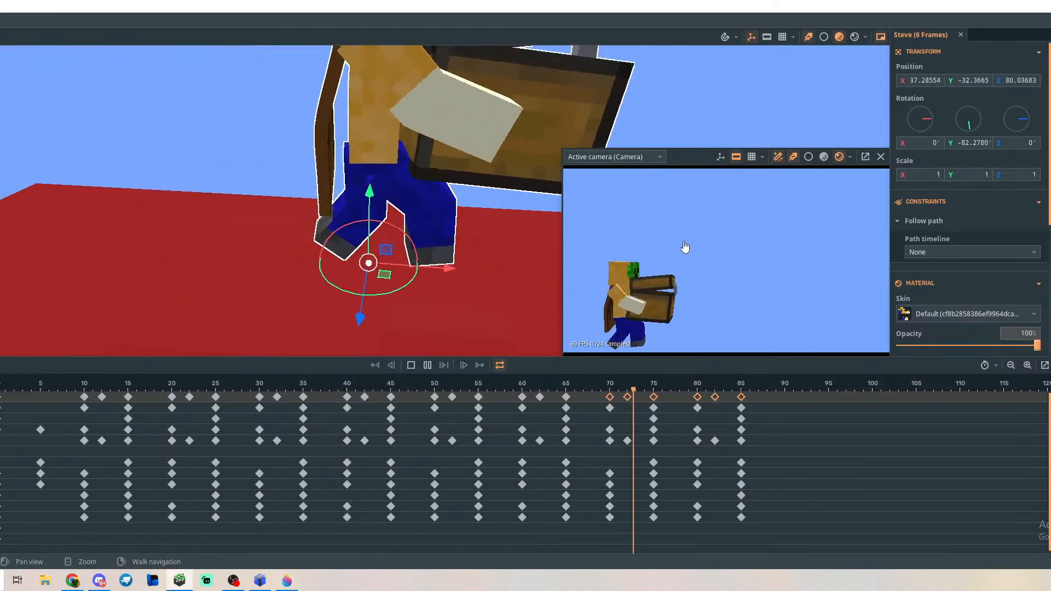
pyautogui.press('space')
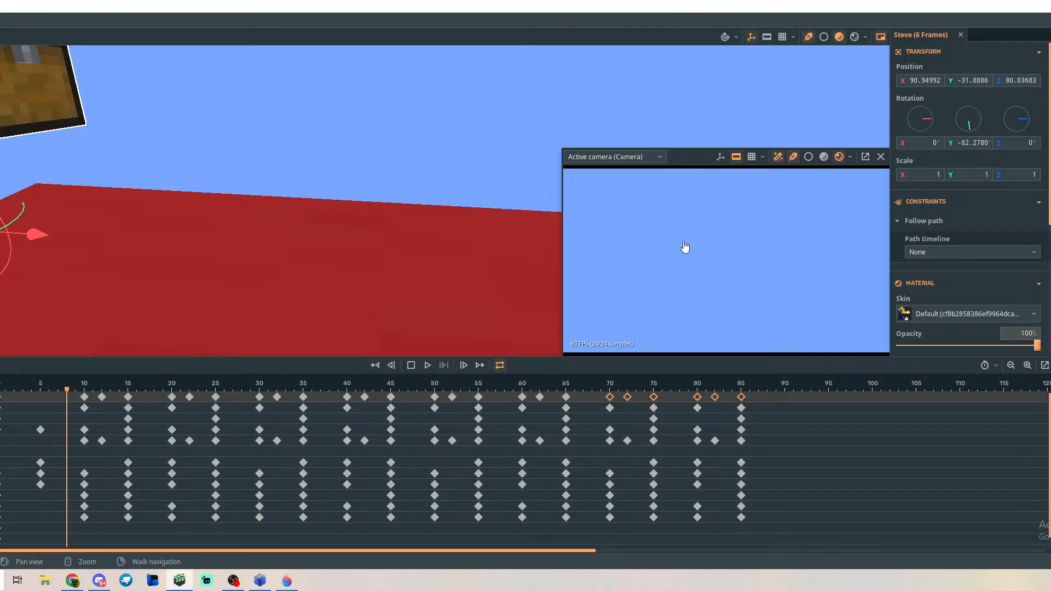
pyautogui.press('space')
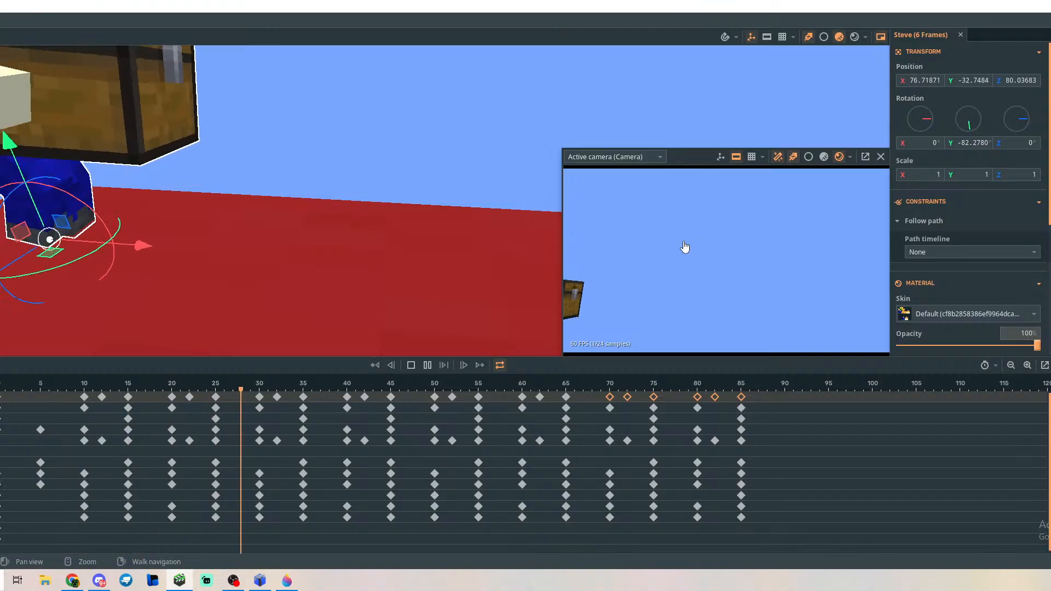
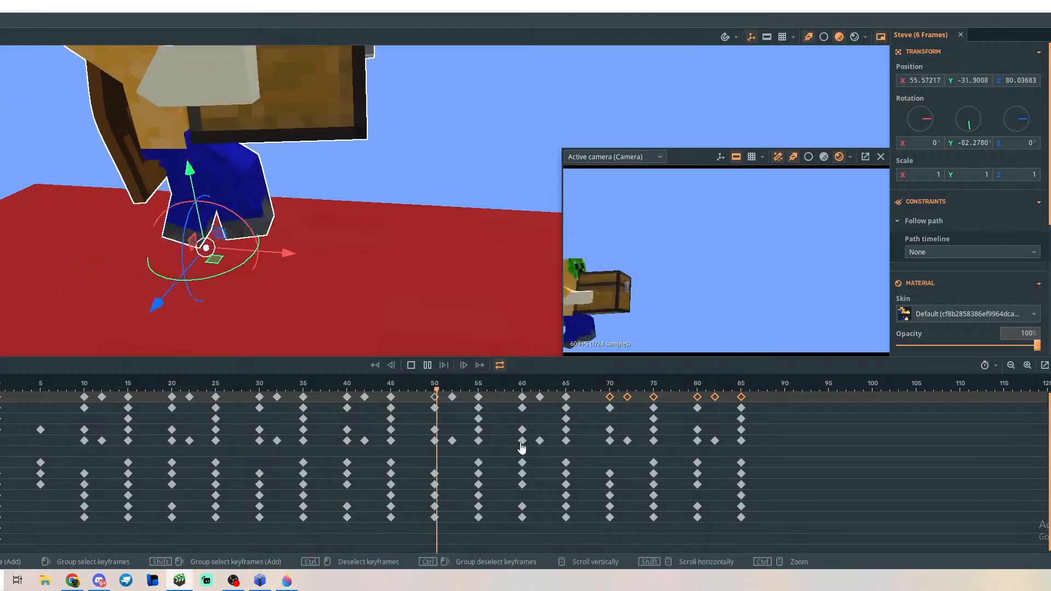
pyautogui.press('space')
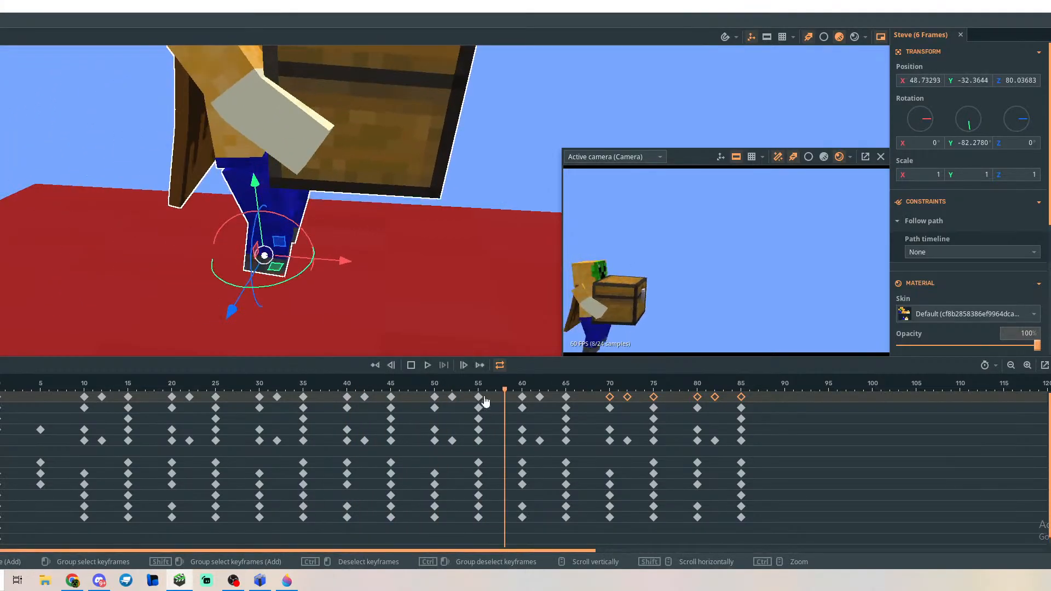
# Duplicate all walk keyframes from frames 50 to 85 at frame 90, extending the walk to frame 125, and scrub through the new section.
pyautogui.click(804, 495)
pyautogui.moveTo(761, 514); pyautogui.dragTo(415, 395)
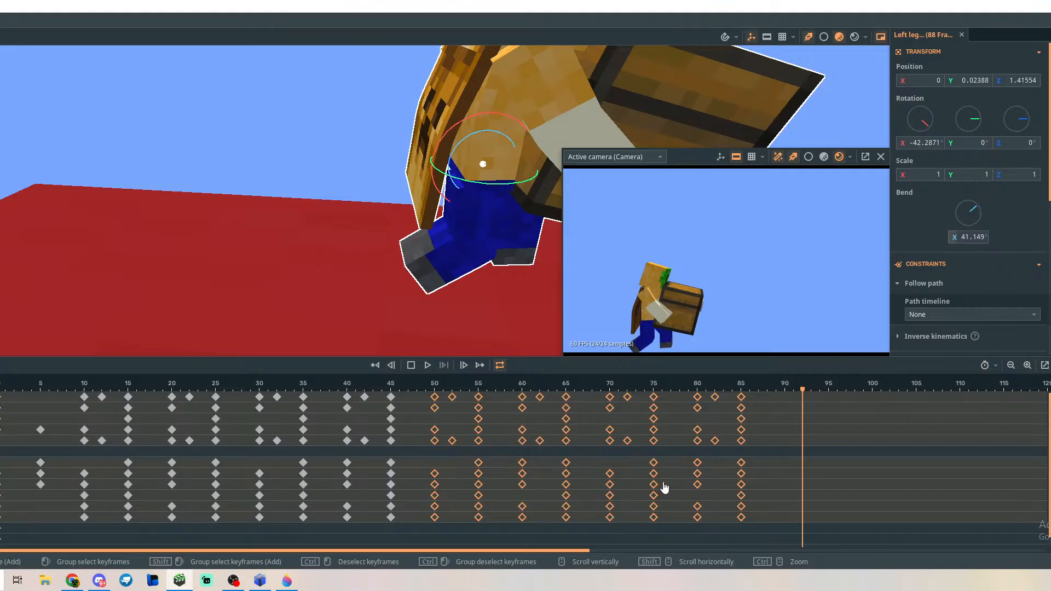
pyautogui.hotkey('ctrl', 'v')
pyautogui.moveTo(725, 402); pyautogui.dragTo(827, 404)
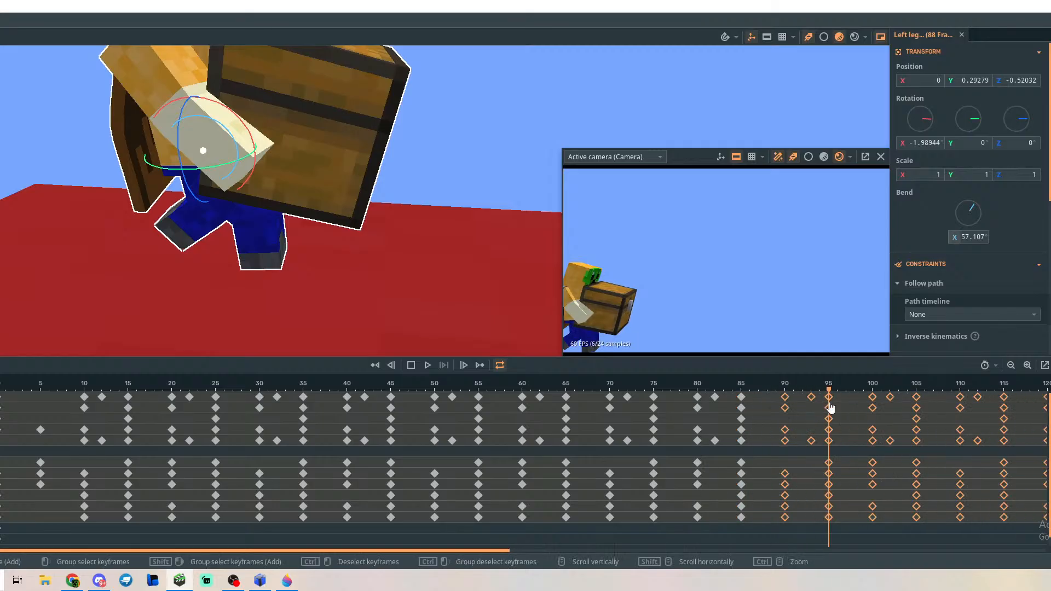
pyautogui.click(810, 409)
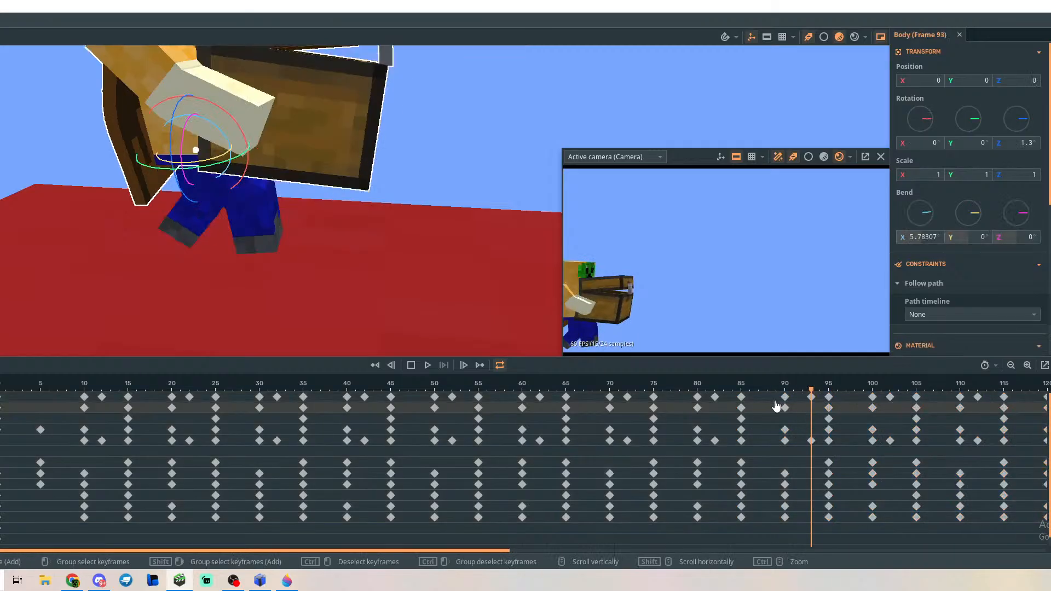
pyautogui.moveTo(828, 395); pyautogui.dragTo(1049, 477)
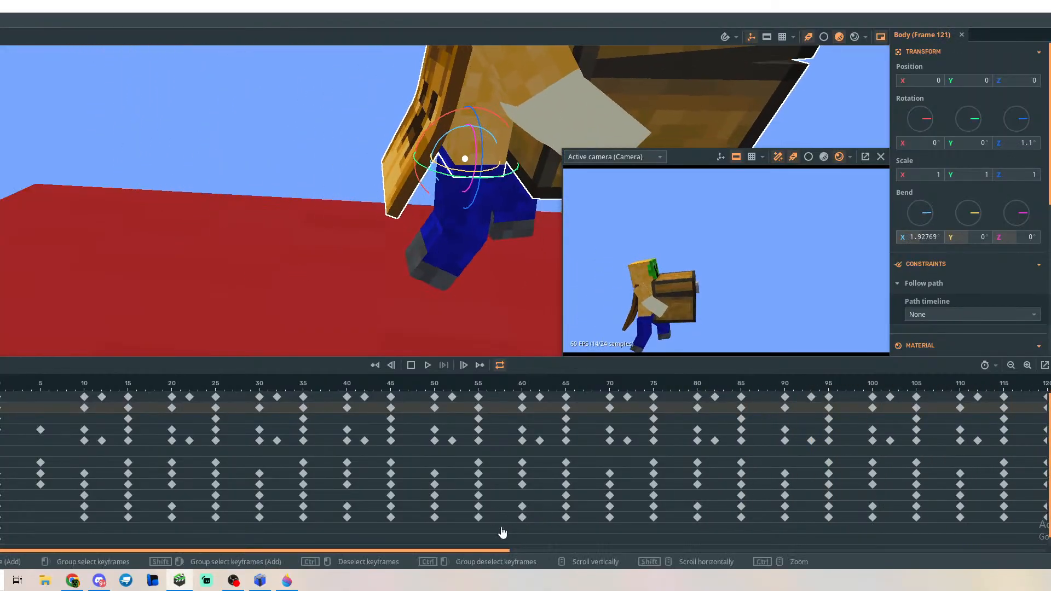
# Select Steve's own keyframes from frame 90 to 125 and move them forward along X to about 20.09 at frame 90.
pyautogui.moveTo(481, 556); pyautogui.dragTo(541, 558)
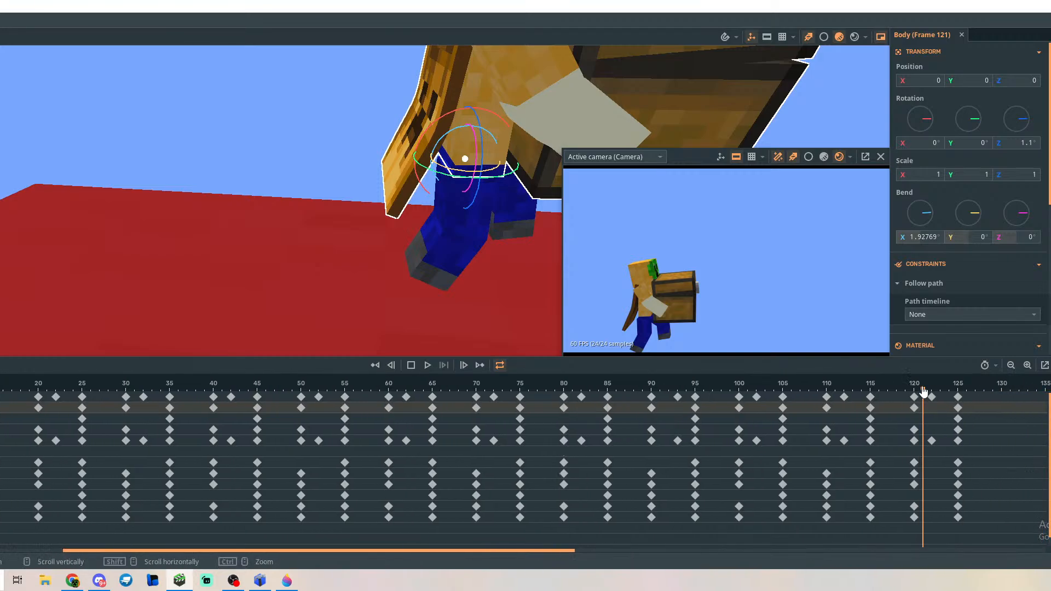
pyautogui.moveTo(924, 392); pyautogui.dragTo(708, 405)
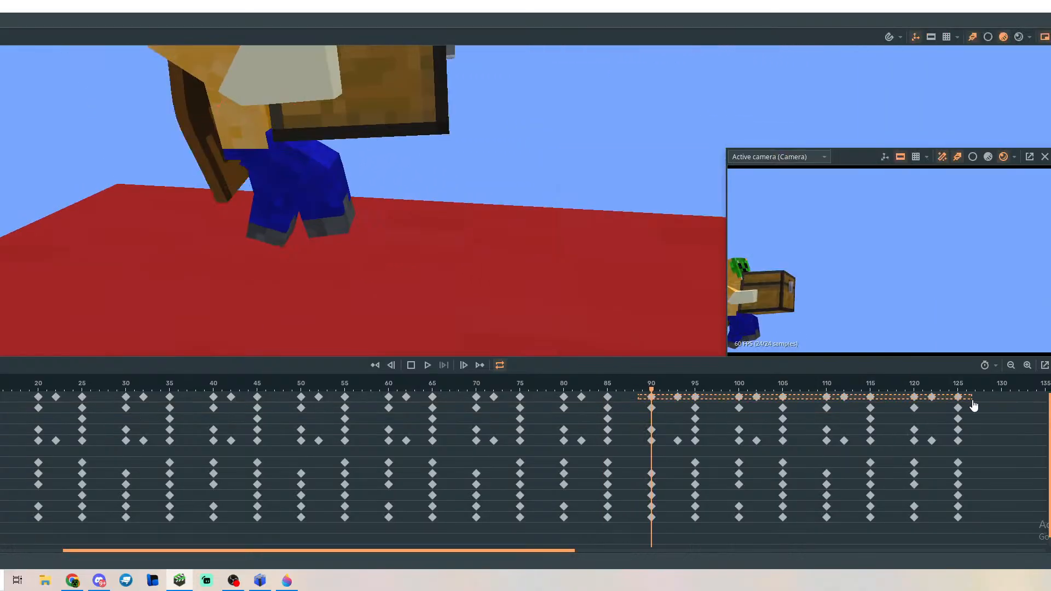
pyautogui.moveTo(974, 405); pyautogui.dragTo(973, 404)
pyautogui.moveTo(655, 394); pyautogui.dragTo(610, 397)
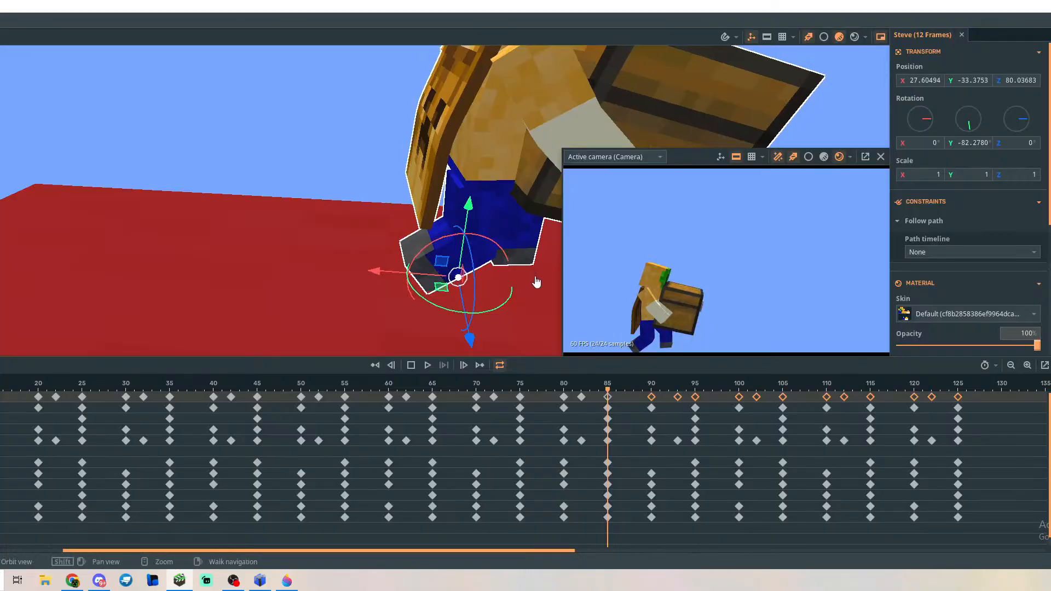
pyautogui.moveTo(611, 394); pyautogui.dragTo(651, 396)
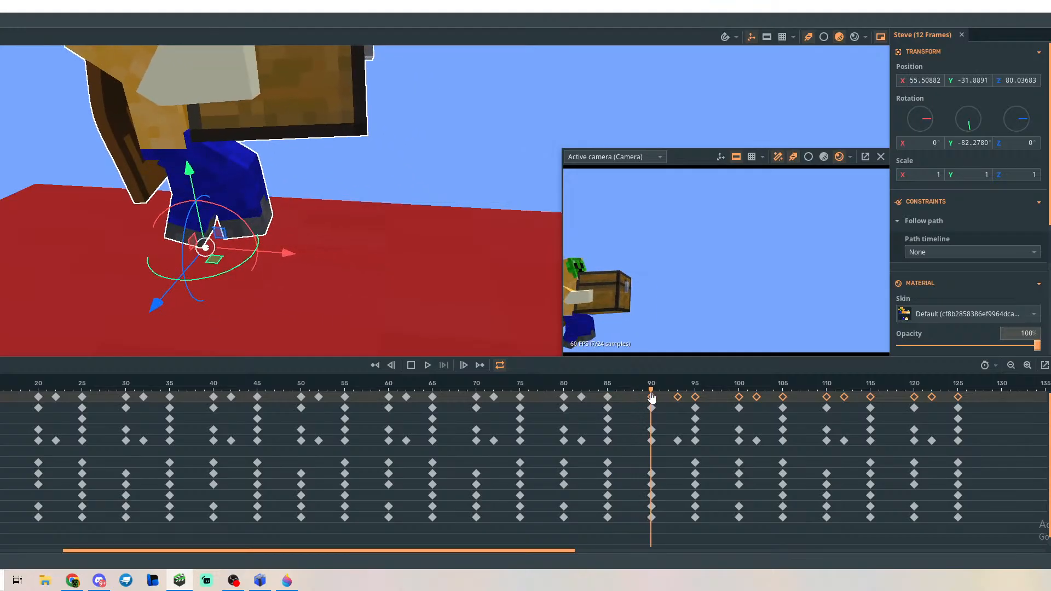
pyautogui.moveTo(283, 259); pyautogui.dragTo(623, 311)
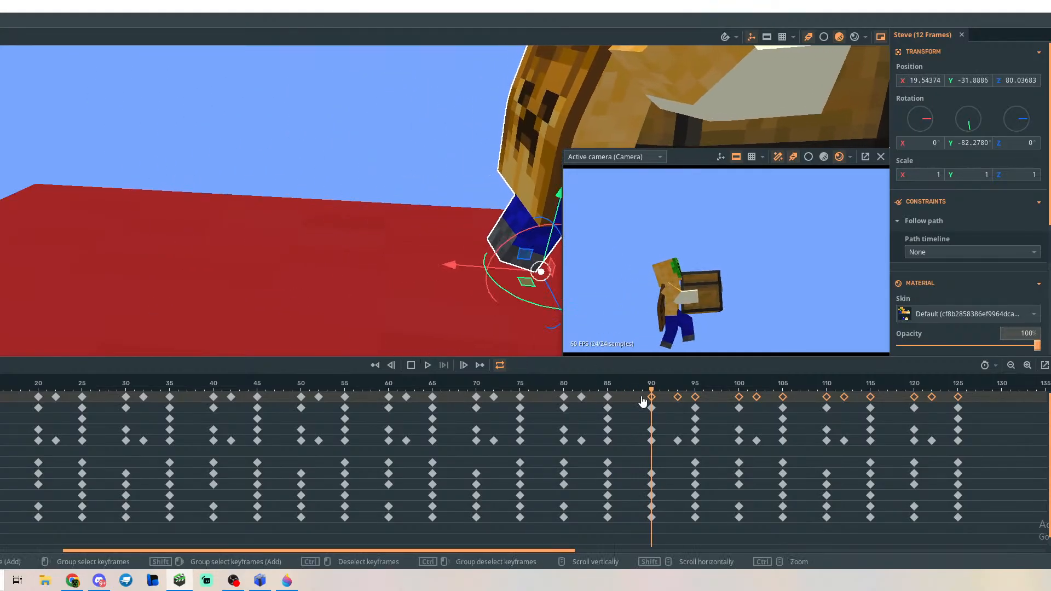
pyautogui.moveTo(650, 394)
pyautogui.mouseDown()
pyautogui.moveTo(547, 395)
pyautogui.moveTo(648, 399)
pyautogui.mouseUp()
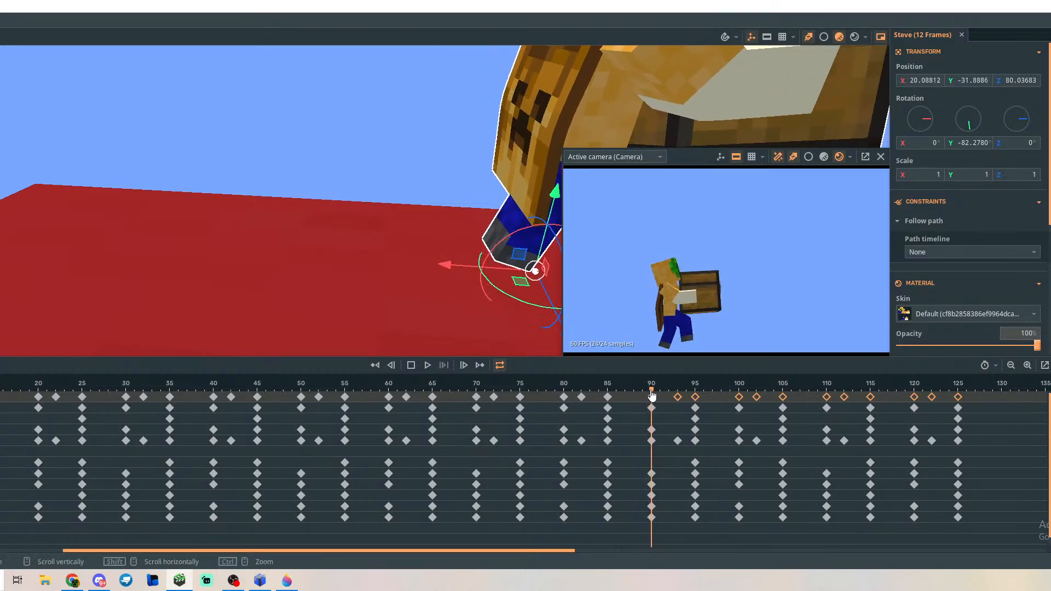
# Scrub through frames 90 to 122 and play the walk from near the start to check the character's forward motion.
pyautogui.moveTo(662, 396); pyautogui.dragTo(933, 430)
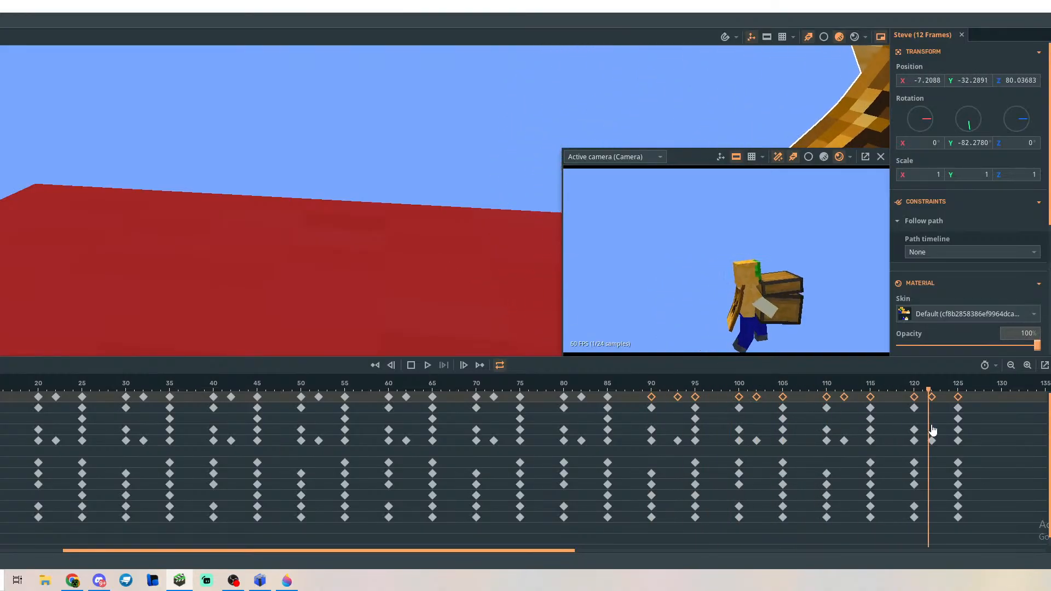
pyautogui.click(987, 474)
pyautogui.press('space')
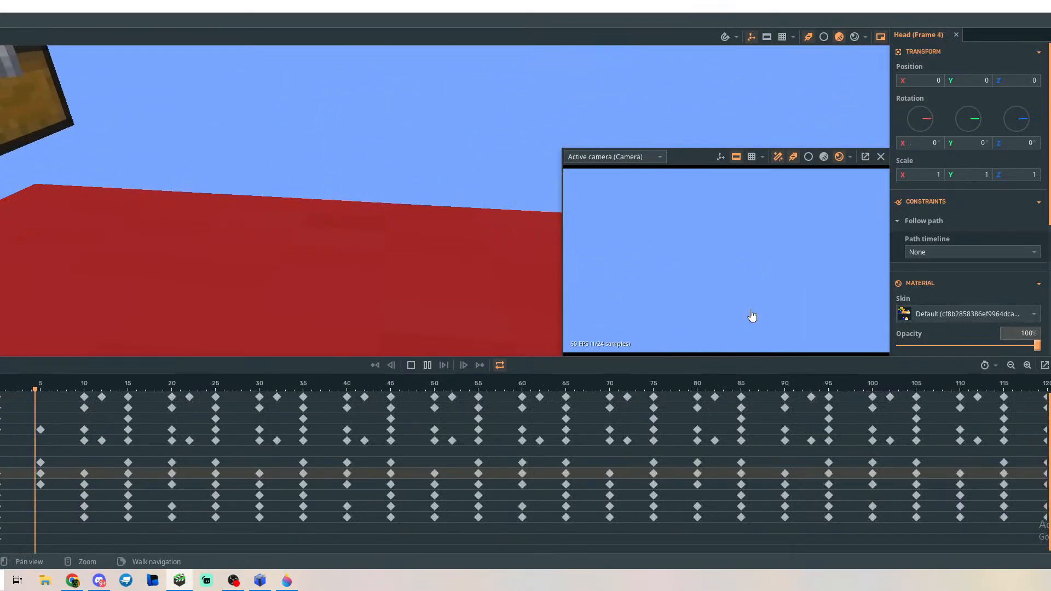
pyautogui.press('space')
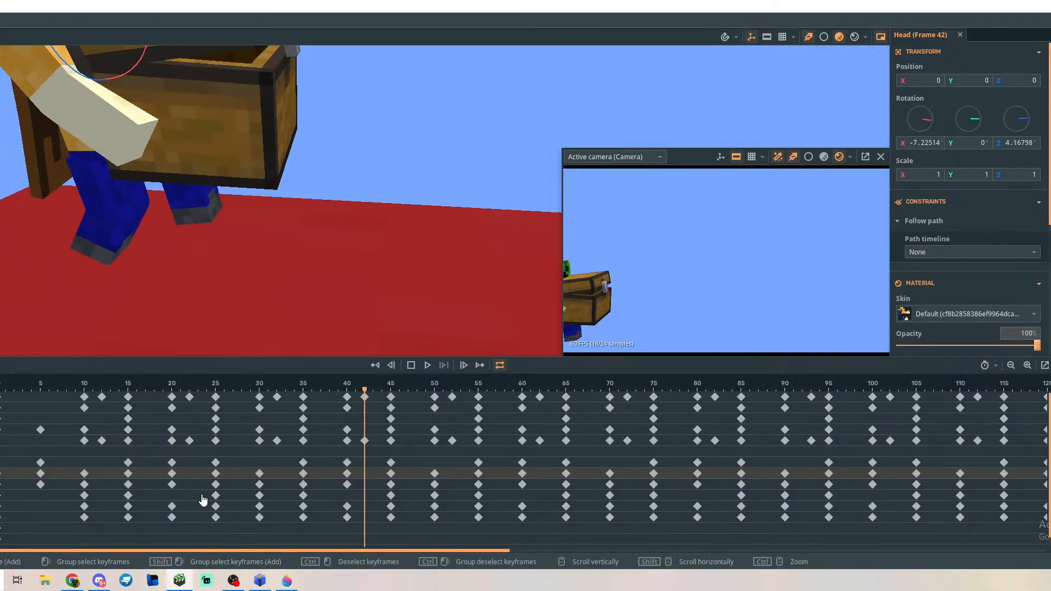
# Duplicate all walk keyframes from frames 50 to 125 at frame 130, extending the walk to frame 205.
pyautogui.click(1010, 367)
pyautogui.moveTo(584, 535); pyautogui.dragTo(494, 462)
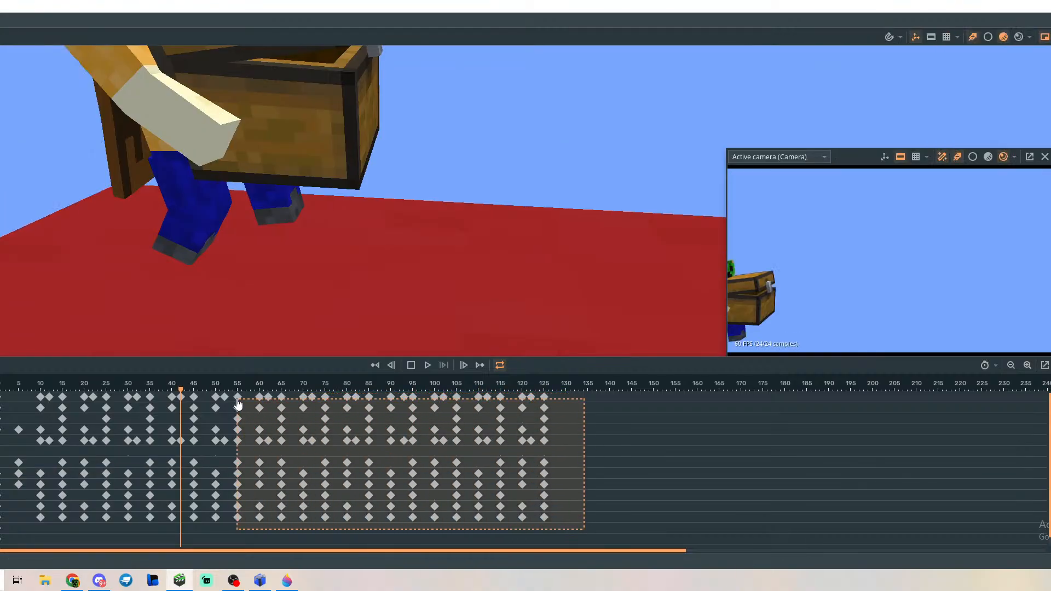
pyautogui.moveTo(209, 398); pyautogui.dragTo(211, 399)
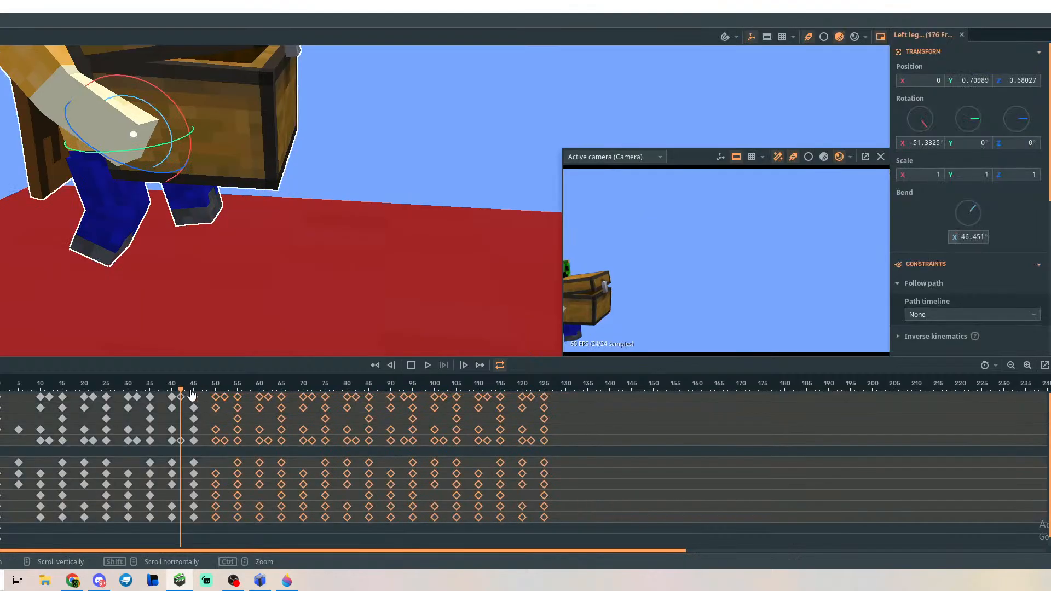
pyautogui.moveTo(192, 396); pyautogui.dragTo(567, 403)
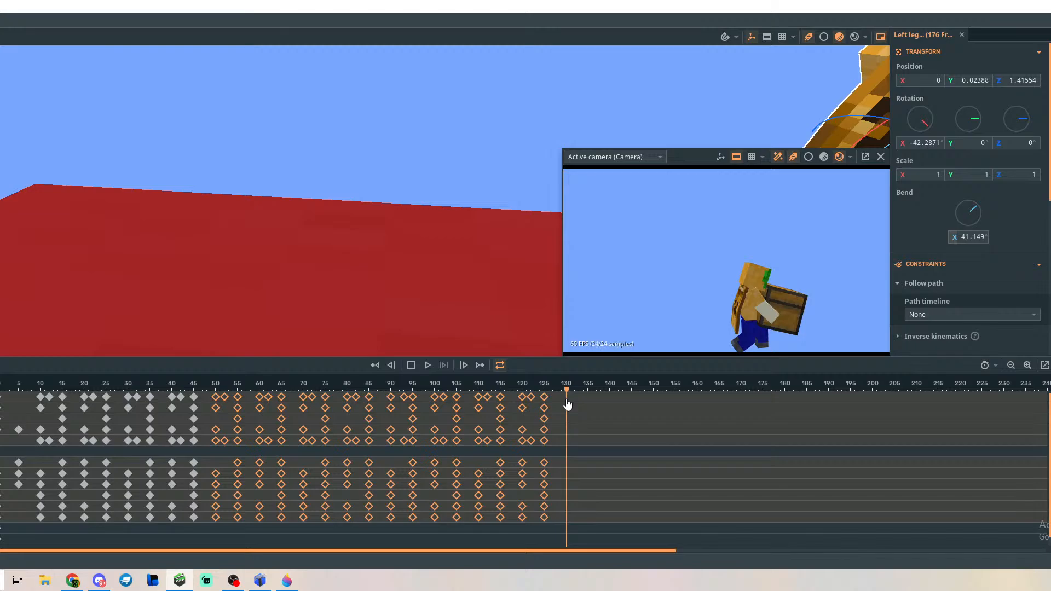
pyautogui.click(1028, 365)
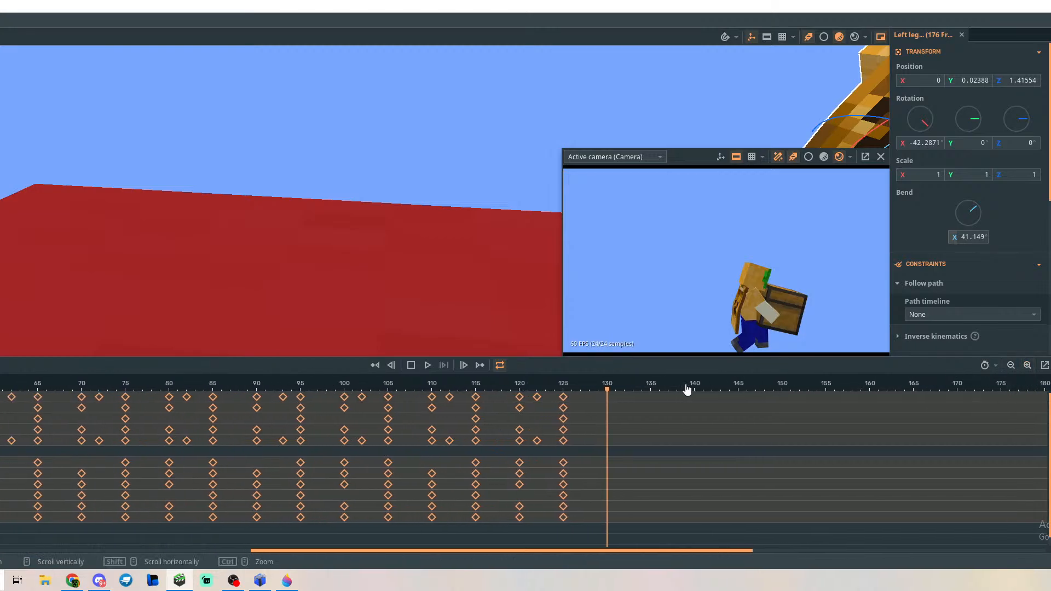
pyautogui.hotkey('ctrl', 'v')
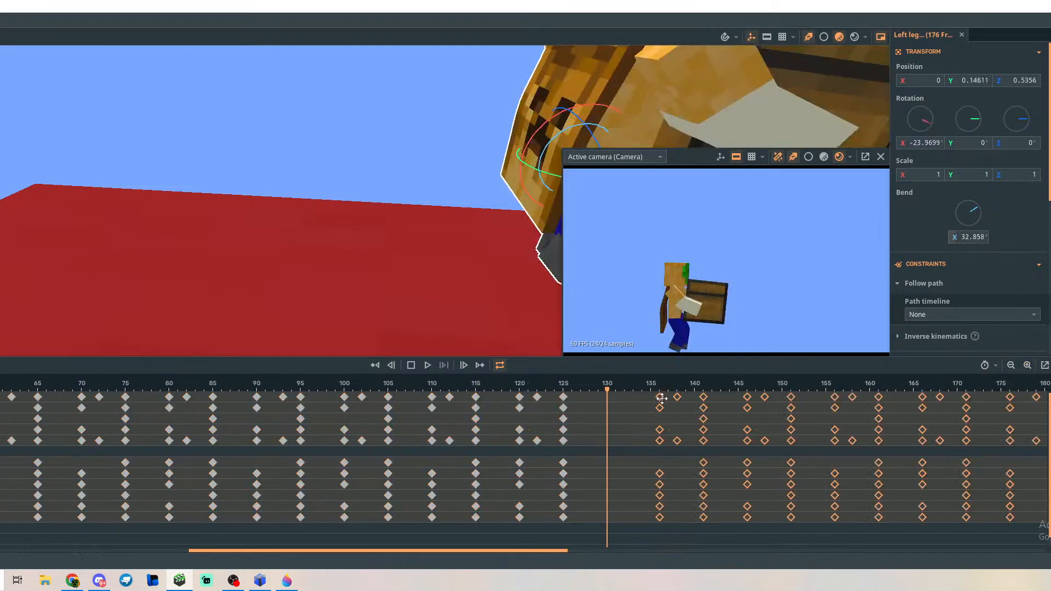
pyautogui.moveTo(662, 398); pyautogui.dragTo(918, 402)
# Select Steve's own keyframes from frame 130 to 205 and move them forward along X to about -36.2 at frame 130.
pyautogui.click(598, 399)
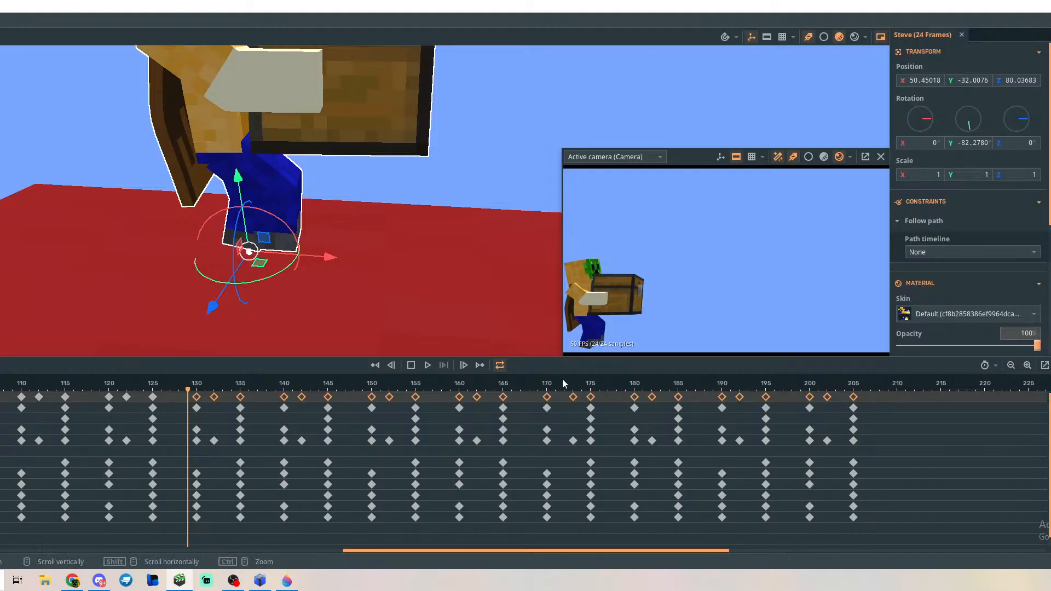
pyautogui.moveTo(188, 395); pyautogui.dragTo(156, 404)
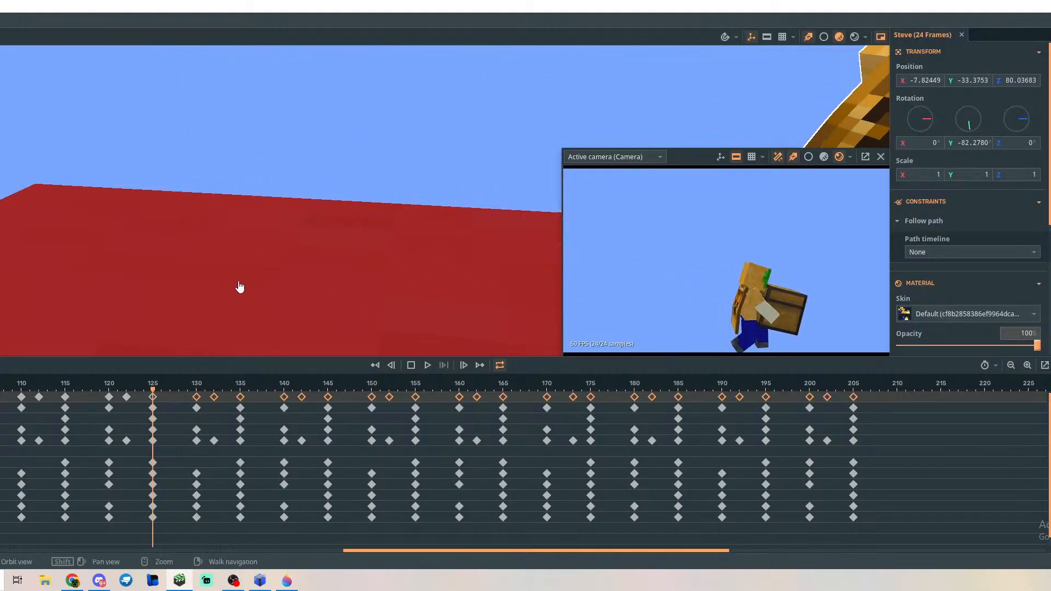
pyautogui.moveTo(240, 287)
pyautogui.mouseDown(button='right')
pyautogui.moveTo(274, 285)
pyautogui.moveTo(312, 307)
pyautogui.moveTo(280, 290)
pyautogui.moveTo(230, 293)
pyautogui.mouseUp(button='right')
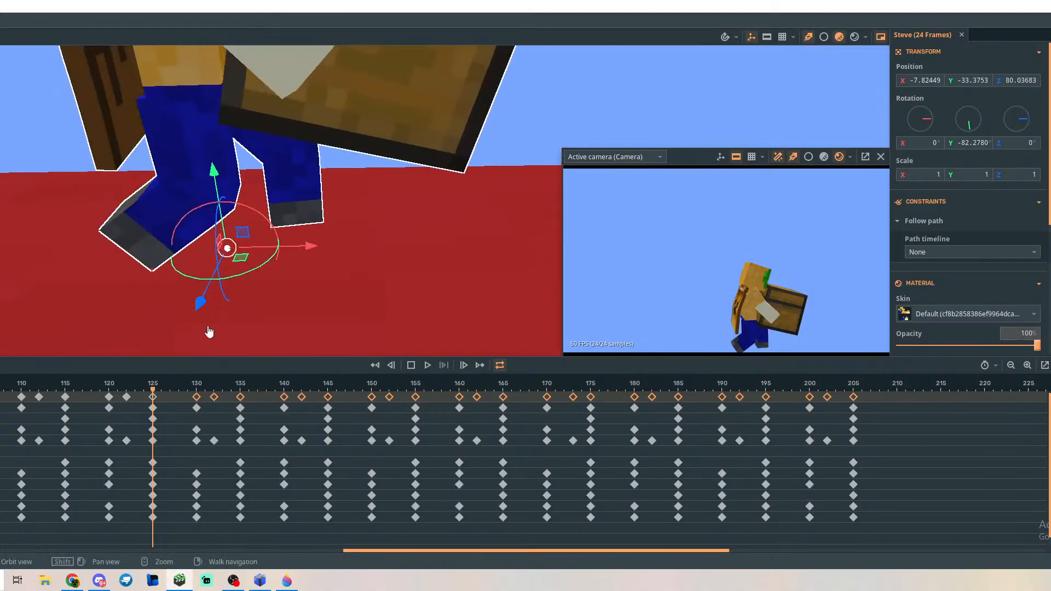
pyautogui.press('w')
pyautogui.moveTo(209, 332); pyautogui.dragTo(185, 309, button='right')
pyautogui.press('s')
pyautogui.press('w')
pyautogui.press('w')
pyautogui.press('s')
pyautogui.press('s')
pyautogui.press('w')
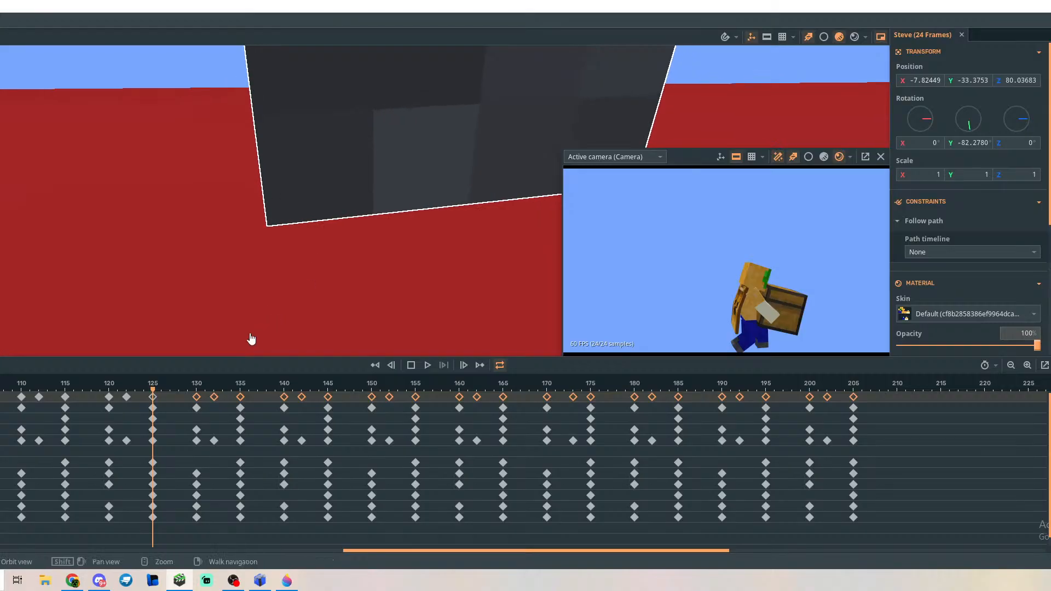
pyautogui.moveTo(153, 392); pyautogui.dragTo(165, 395)
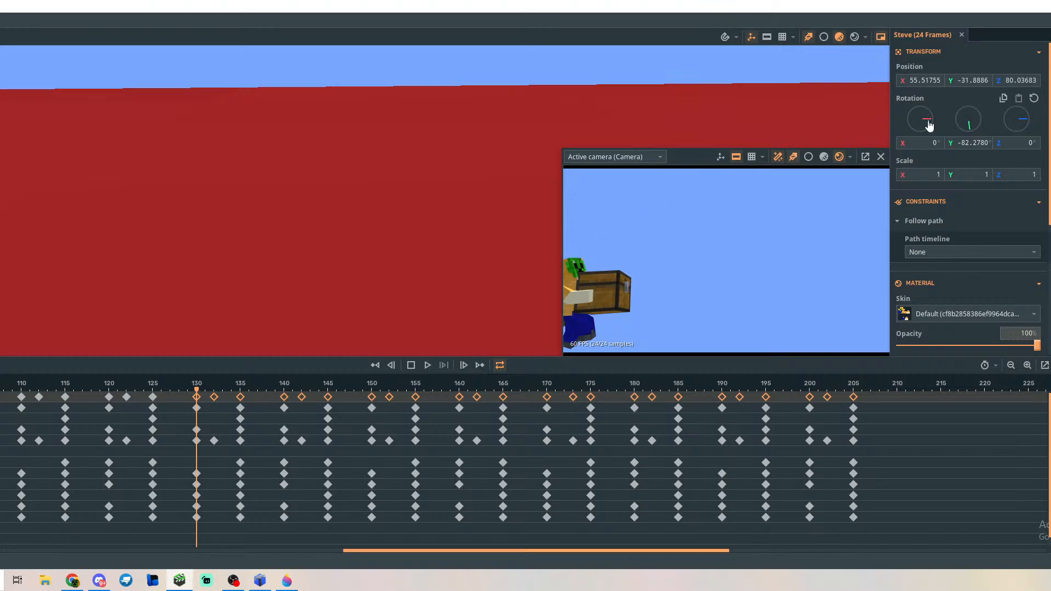
pyautogui.scroll(-8, 388, 264)
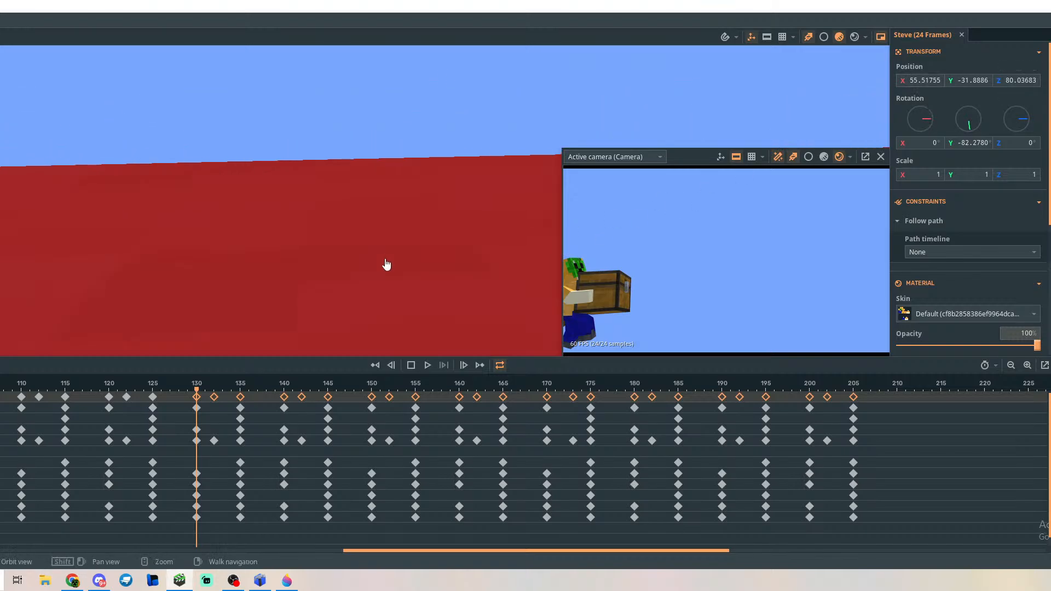
pyautogui.moveTo(312, 264); pyautogui.dragTo(279, 264, button='right')
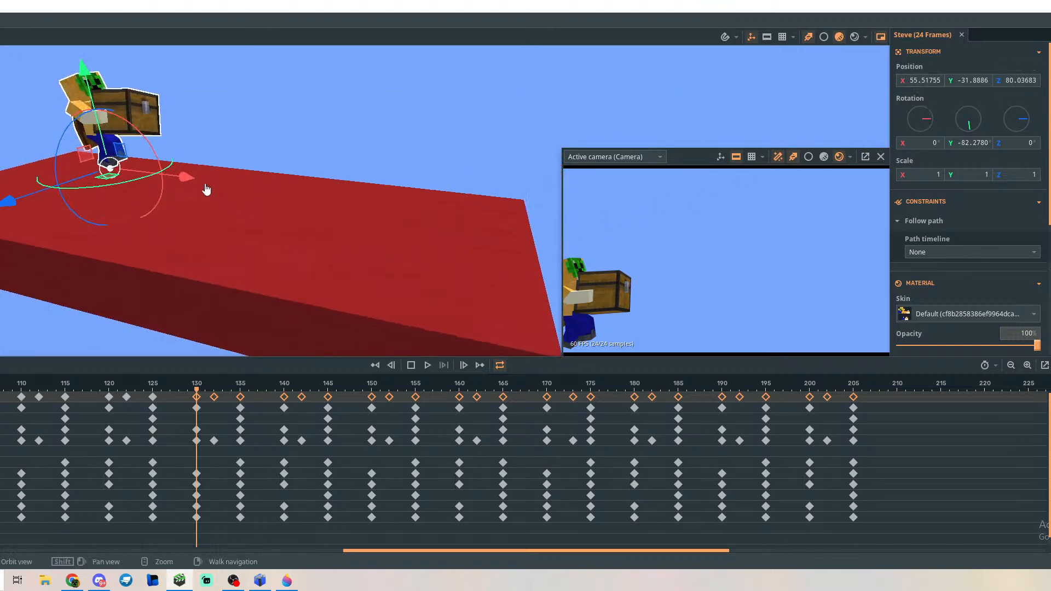
pyautogui.moveTo(205, 189); pyautogui.dragTo(439, 237)
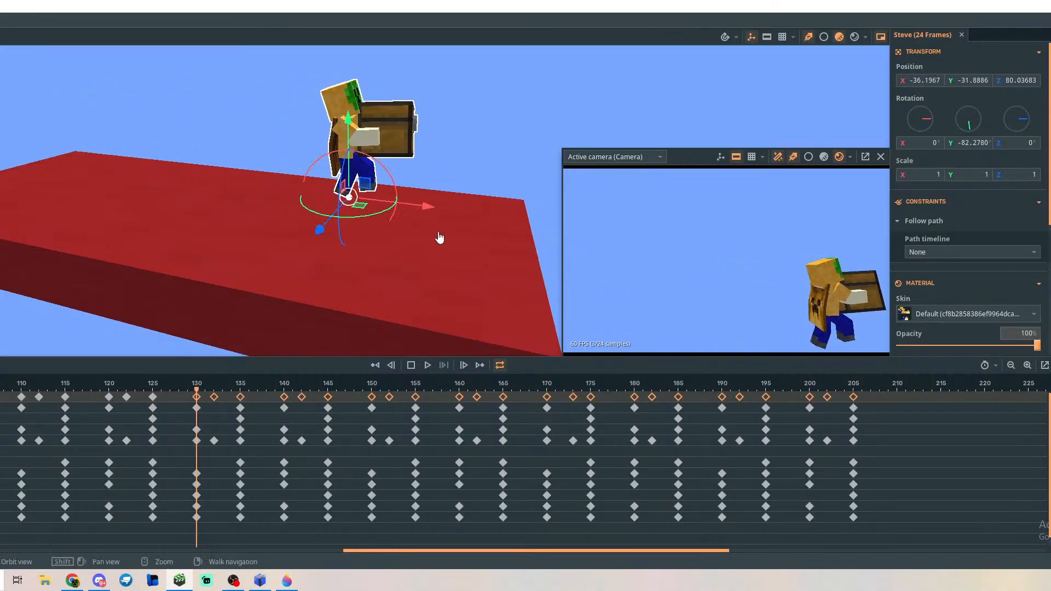
pyautogui.moveTo(439, 237)
pyautogui.mouseDown(button='right')
pyautogui.moveTo(427, 237)
pyautogui.moveTo(456, 238)
pyautogui.mouseUp(button='right')
pyautogui.press('w')
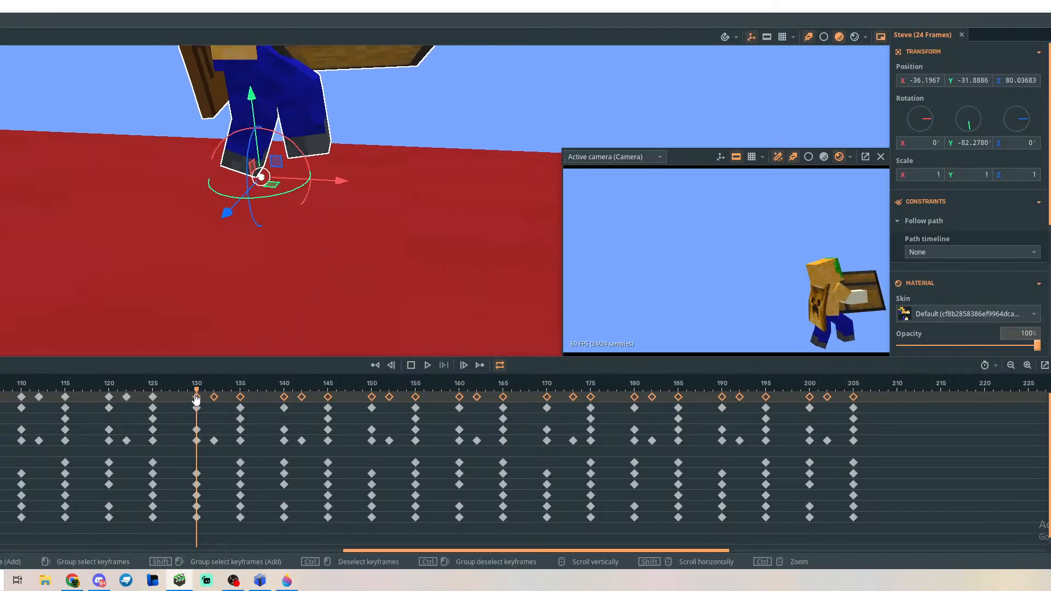
# Compare frames 125 and 130, and shift Steve's selected keyframes back along X to about -14.16 at frame 130.
pyautogui.moveTo(192, 394); pyautogui.dragTo(156, 401)
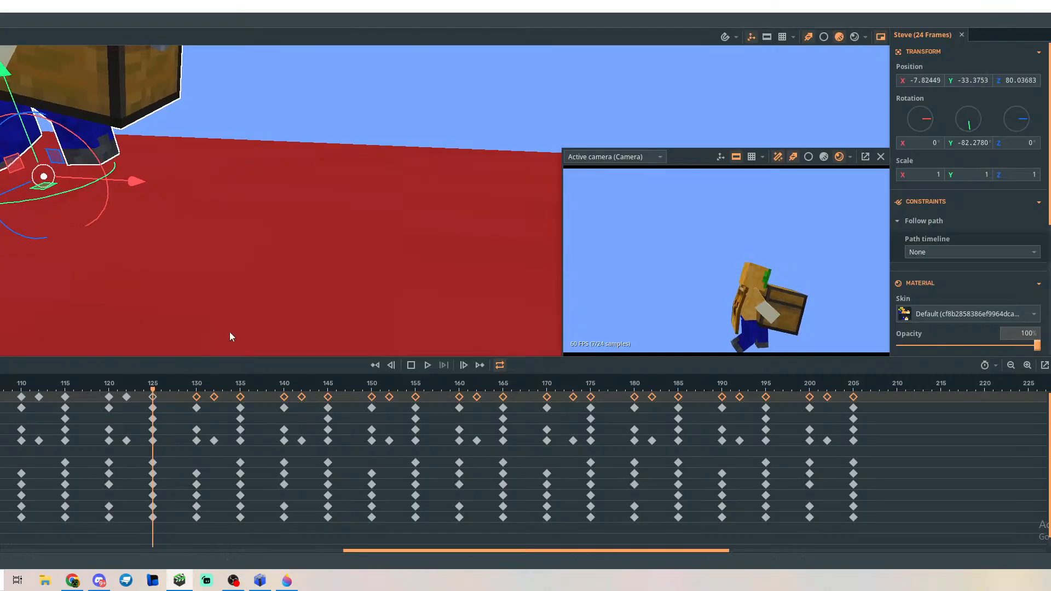
pyautogui.moveTo(230, 335)
pyautogui.mouseDown(button='right')
pyautogui.moveTo(204, 328)
pyautogui.moveTo(221, 336)
pyautogui.mouseUp(button='right')
pyautogui.press('w')
pyautogui.moveTo(155, 392); pyautogui.dragTo(196, 394)
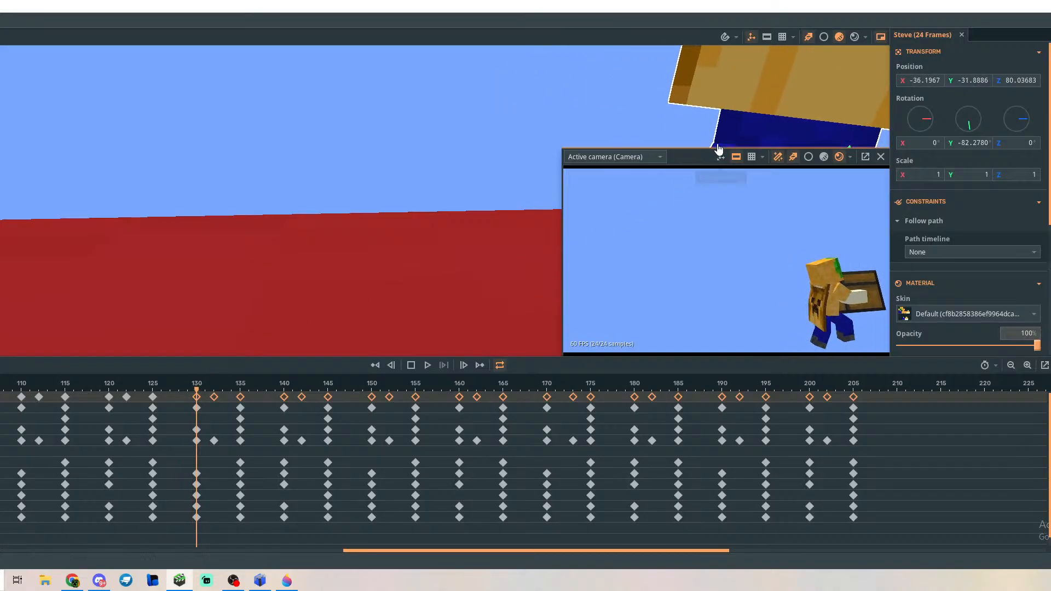
pyautogui.moveTo(697, 156); pyautogui.dragTo(734, 43)
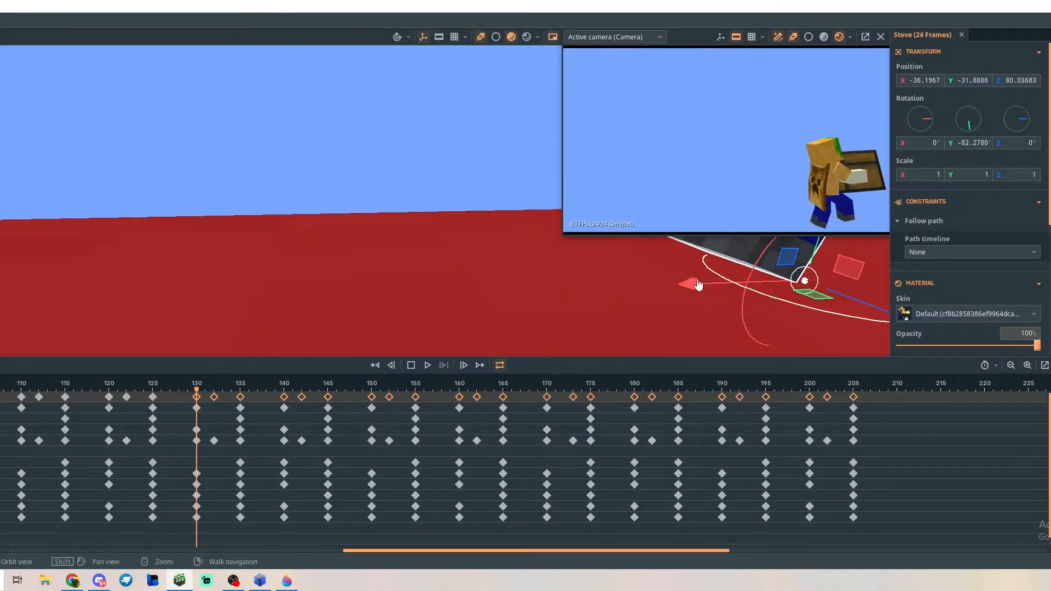
pyautogui.moveTo(690, 287); pyautogui.dragTo(284, 299)
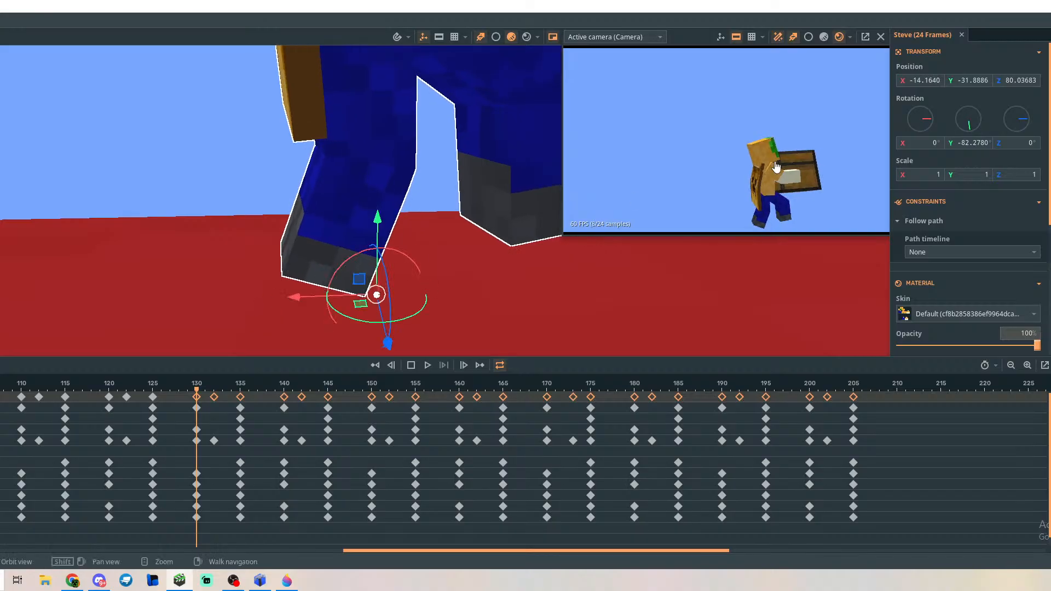
pyautogui.moveTo(687, 40); pyautogui.dragTo(876, 296)
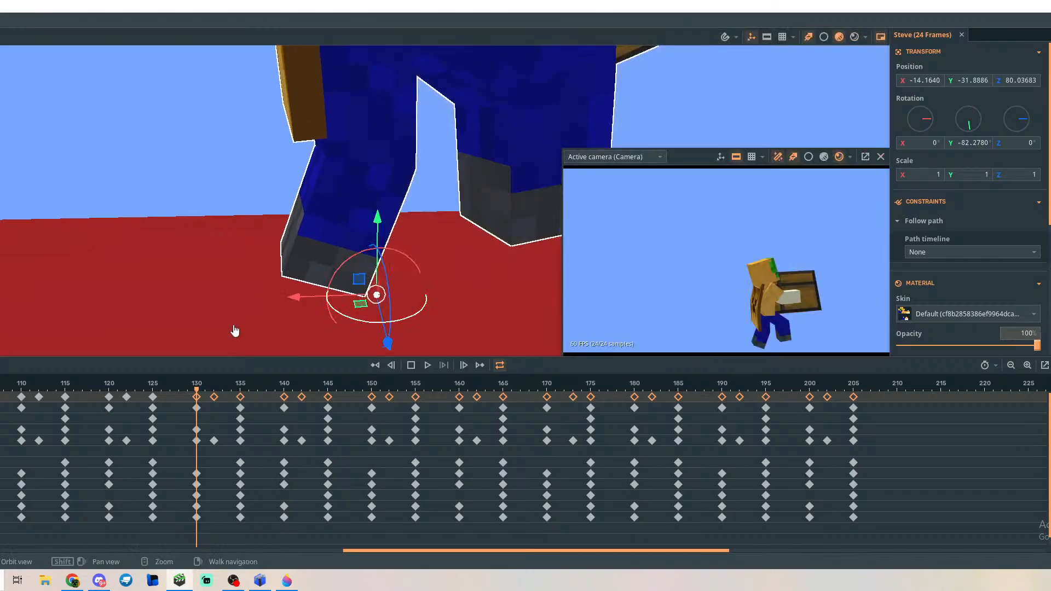
# Deselect the keyframes and play the walk to check that the character advances continuously through the extended sections.
pyautogui.moveTo(199, 395)
pyautogui.mouseDown()
pyautogui.moveTo(106, 400)
pyautogui.moveTo(215, 397)
pyautogui.moveTo(179, 400)
pyautogui.mouseUp()
pyautogui.scroll(-4, 235, 237)
pyautogui.click(244, 227)
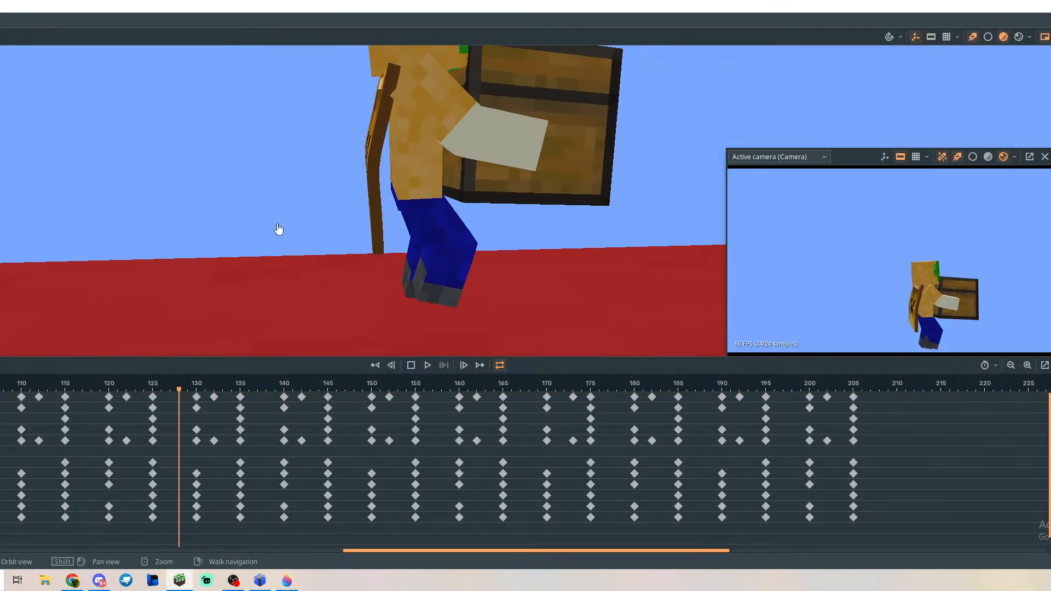
pyautogui.scroll(-5, 285, 232)
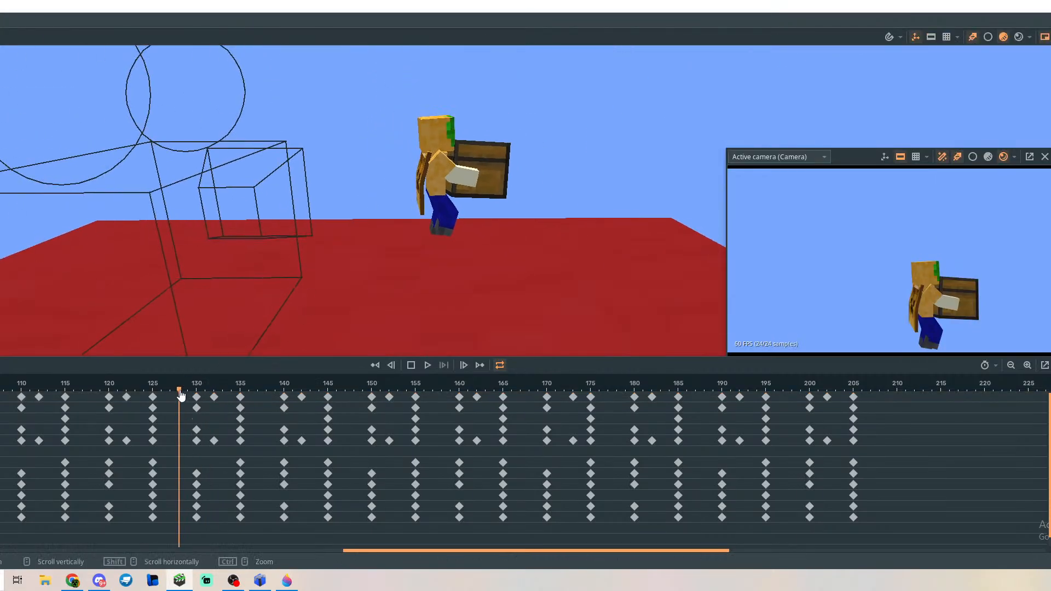
pyautogui.moveTo(180, 392); pyautogui.dragTo(22, 395)
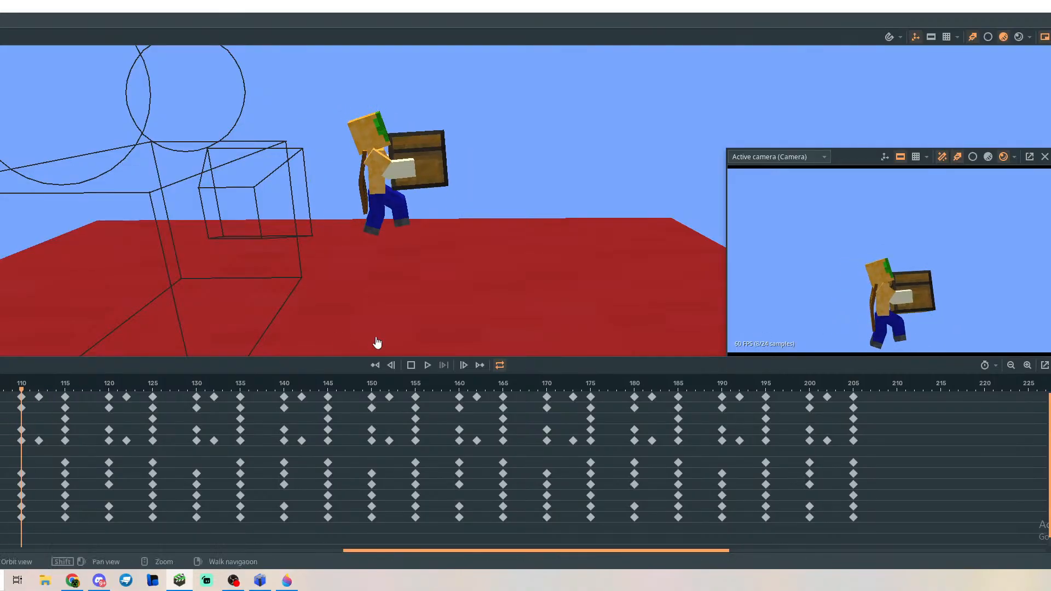
pyautogui.click(428, 366)
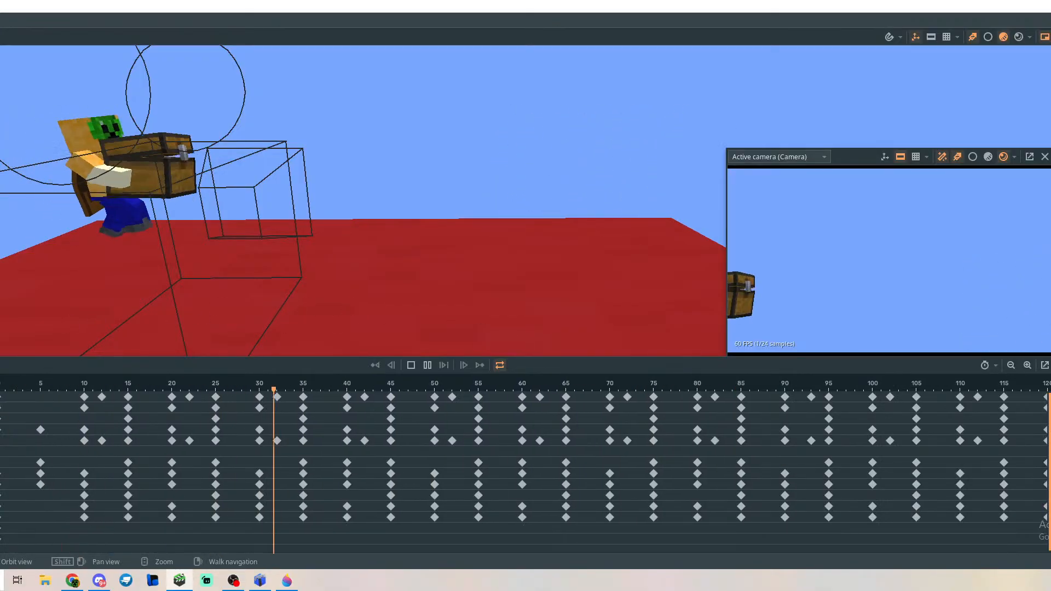
pyautogui.press('space')
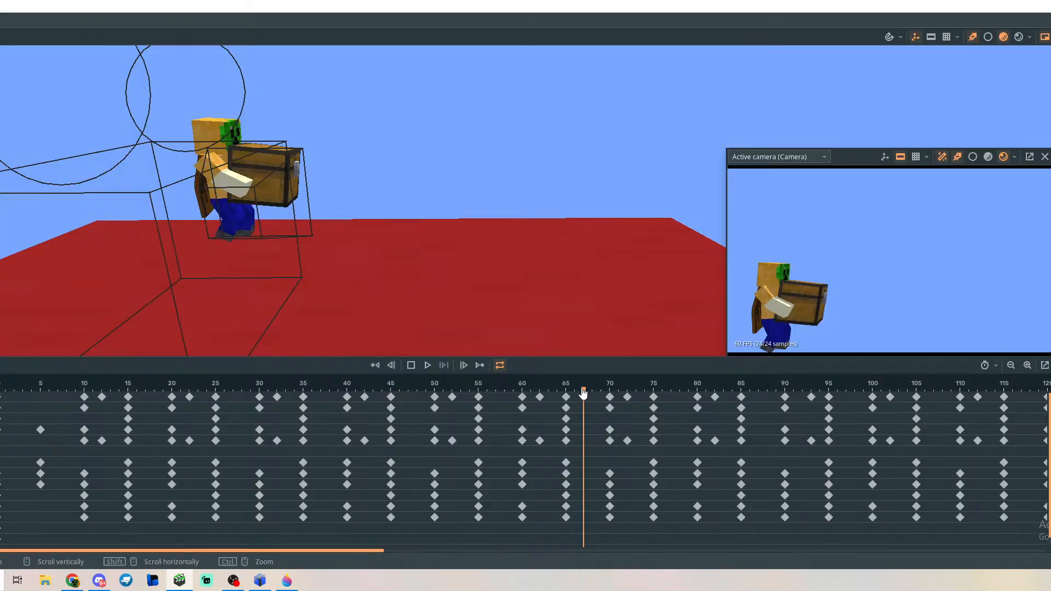
# Select the cape and inspect its poses between frames 10 and 35, including the keyframes at frames 15 and 25.
pyautogui.moveTo(583, 392); pyautogui.dragTo(70, 409)
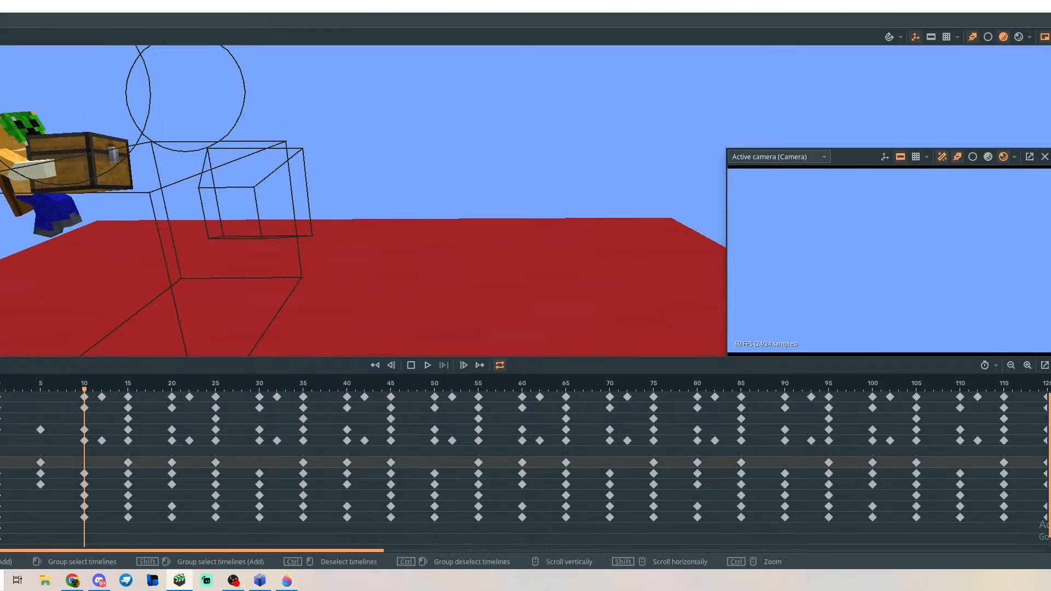
pyautogui.click(2, 462)
pyautogui.press('w')
pyautogui.moveTo(186, 262); pyautogui.dragTo(146, 263, button='right')
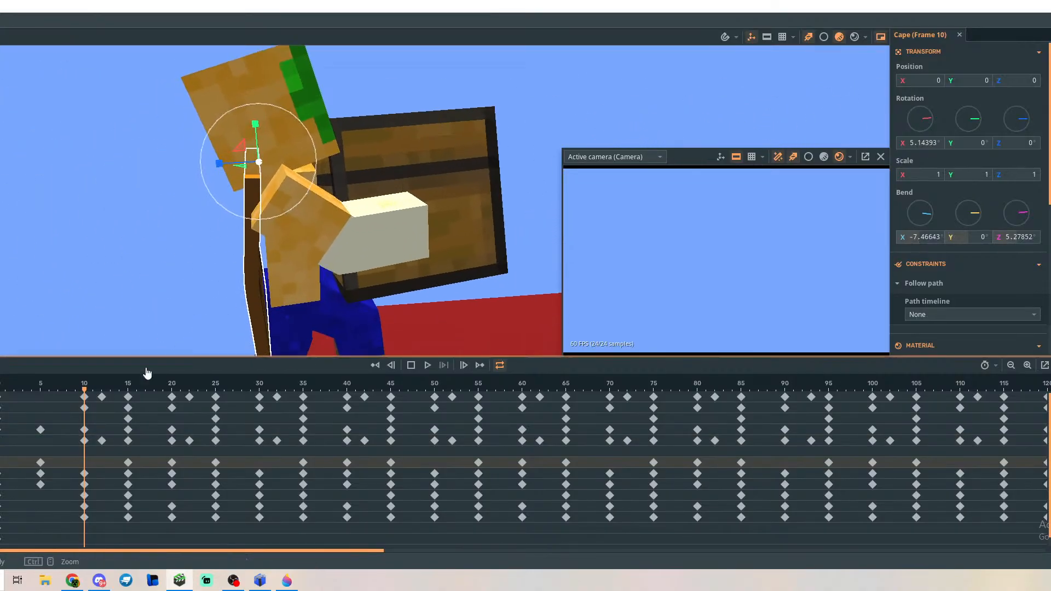
pyautogui.click(130, 463)
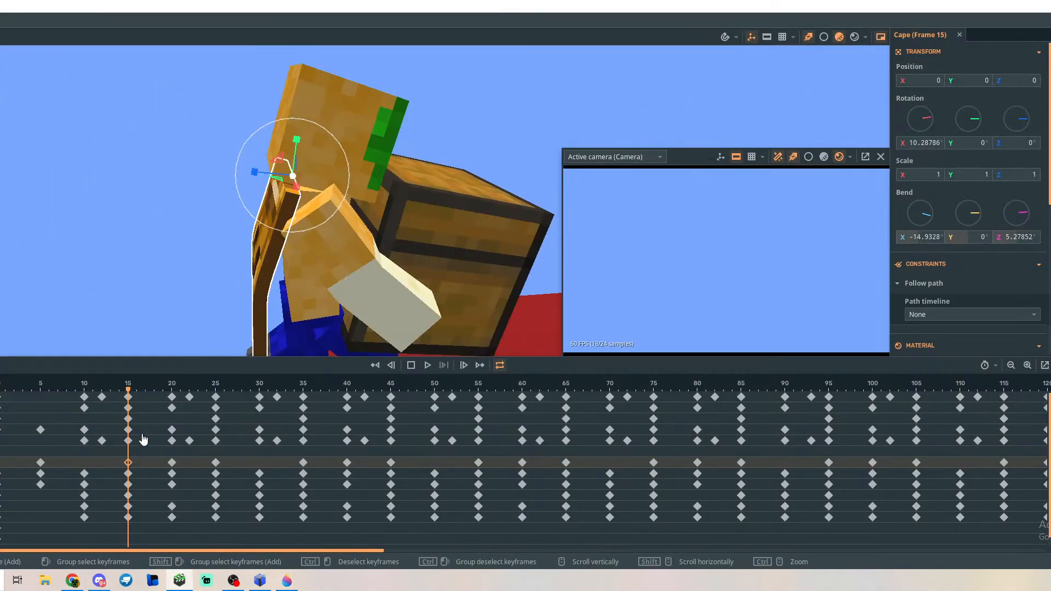
pyautogui.click(216, 464)
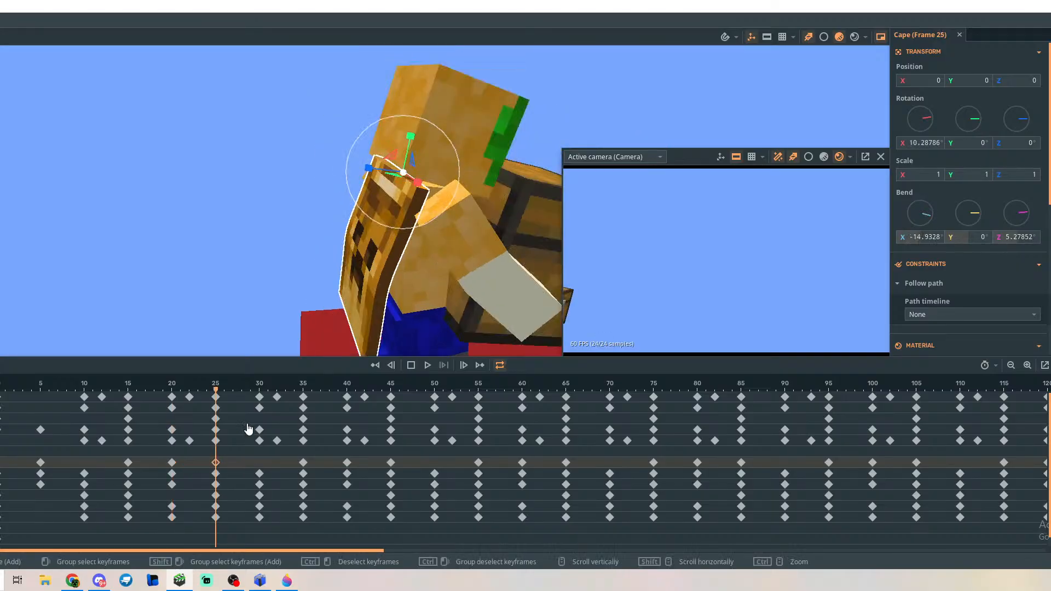
pyautogui.moveTo(218, 392); pyautogui.dragTo(305, 456)
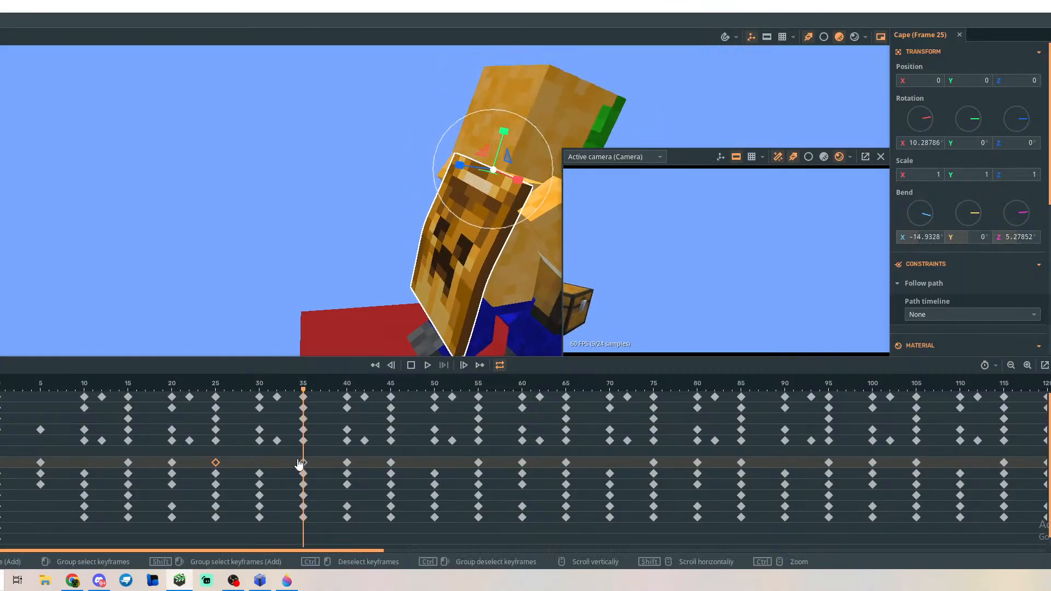
# Copy the cape's raised-pose keyframe from frame 40 and place the duplicate at frame 30.
pyautogui.click(347, 463)
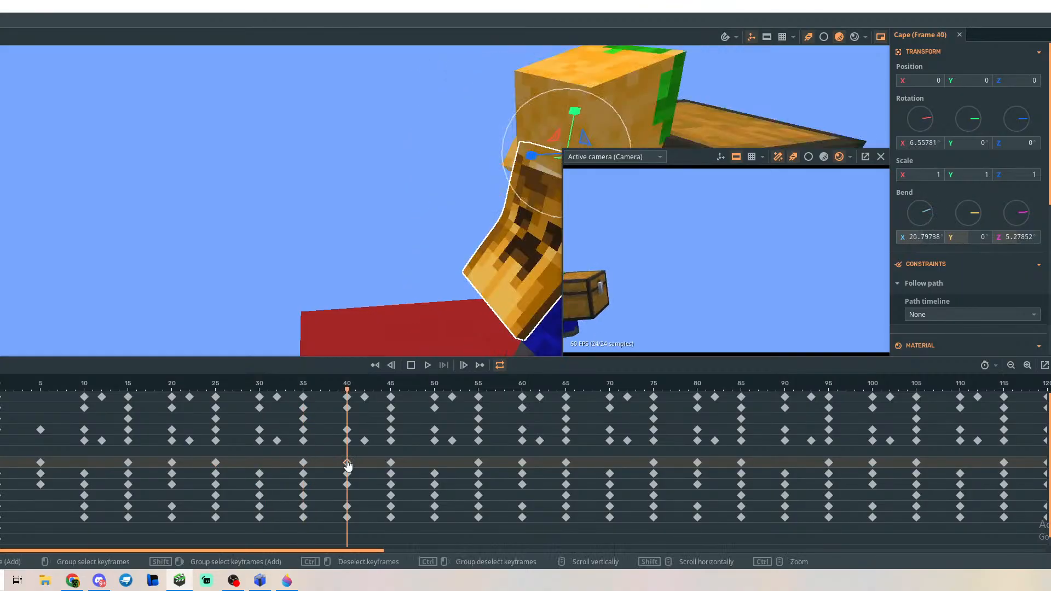
pyautogui.moveTo(327, 395); pyautogui.dragTo(263, 413)
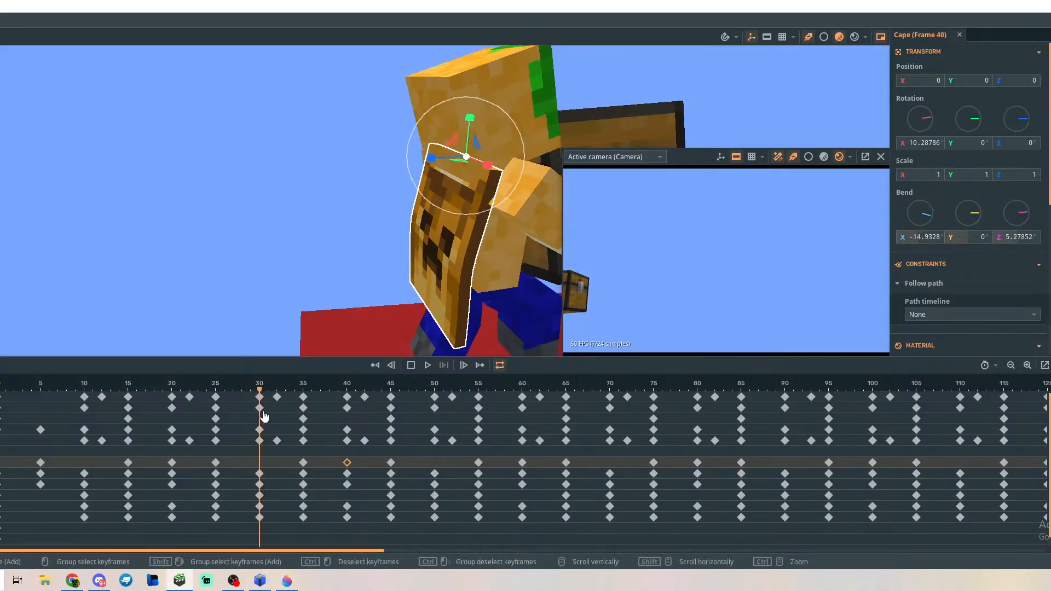
pyautogui.hotkey('ctrl', 'v')
pyautogui.click(263, 465)
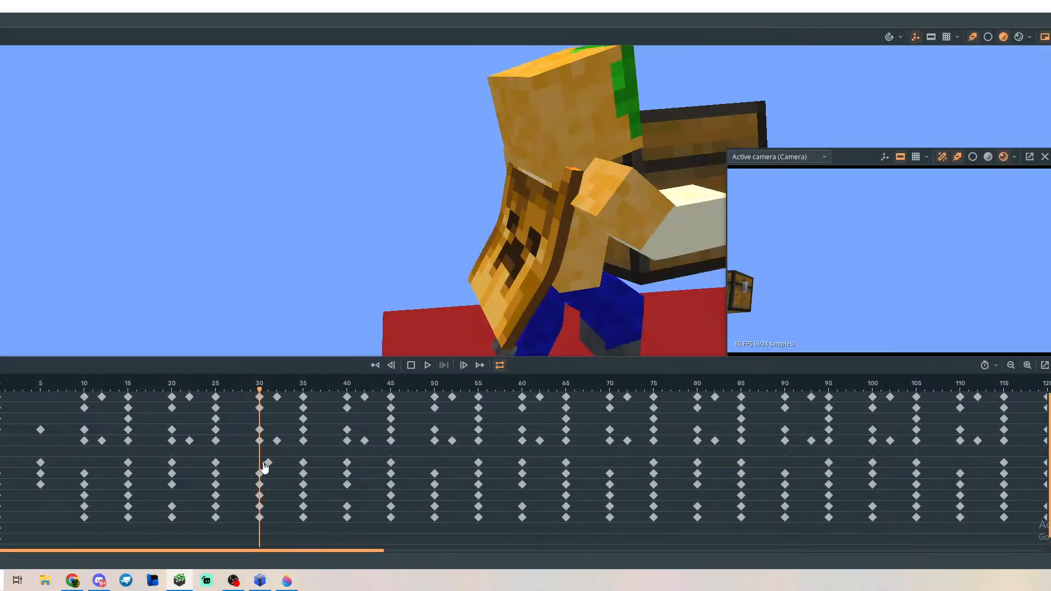
pyautogui.click(263, 464)
pyautogui.moveTo(264, 466); pyautogui.dragTo(260, 464)
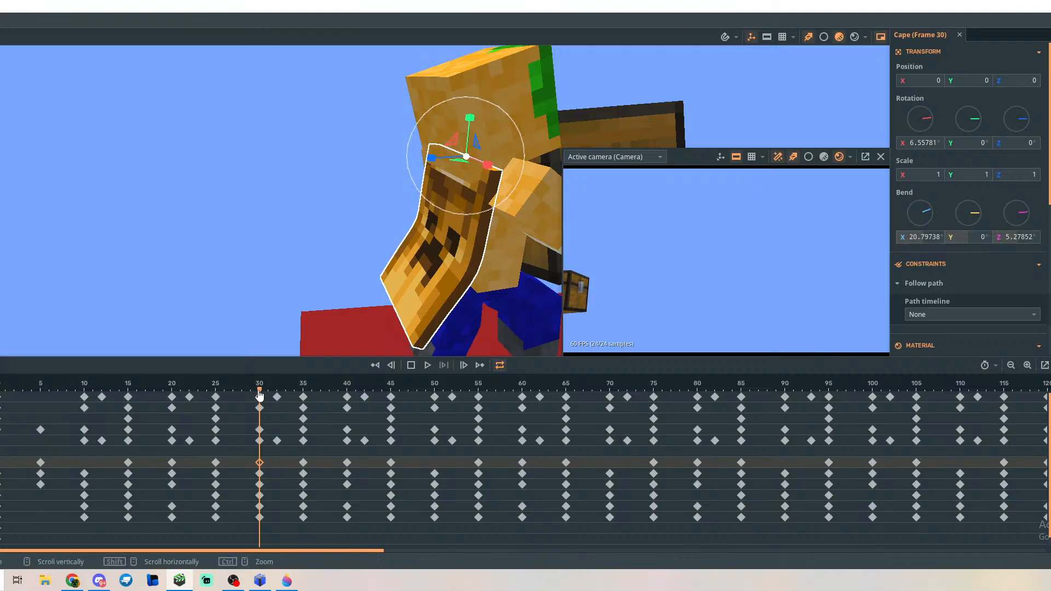
# Play the walk from about frame 20 to check the cape's swing.
pyautogui.moveTo(259, 393); pyautogui.dragTo(171, 413)
pyautogui.press('space')
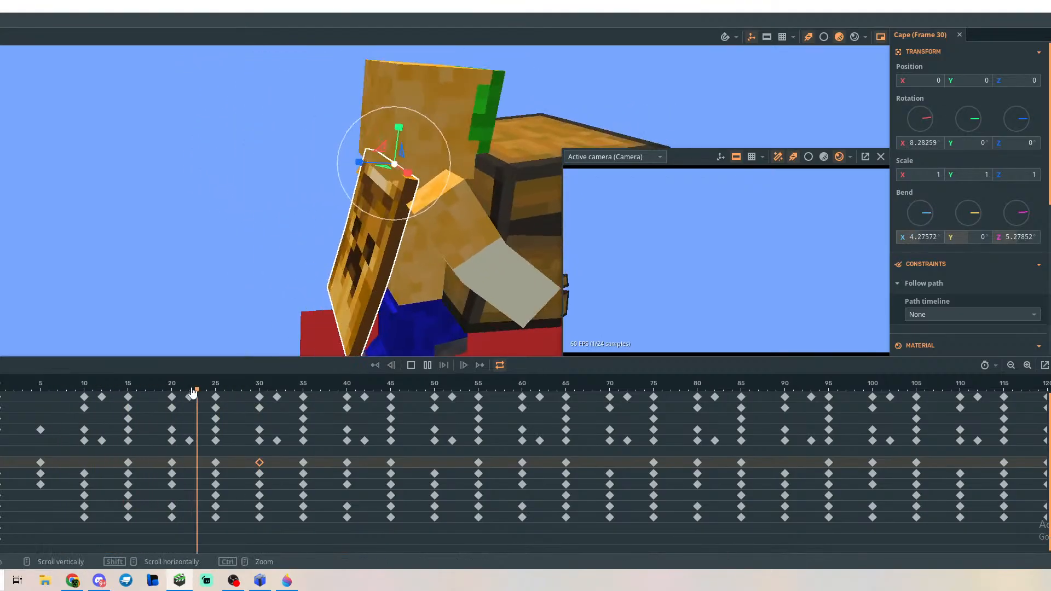
pyautogui.press('space')
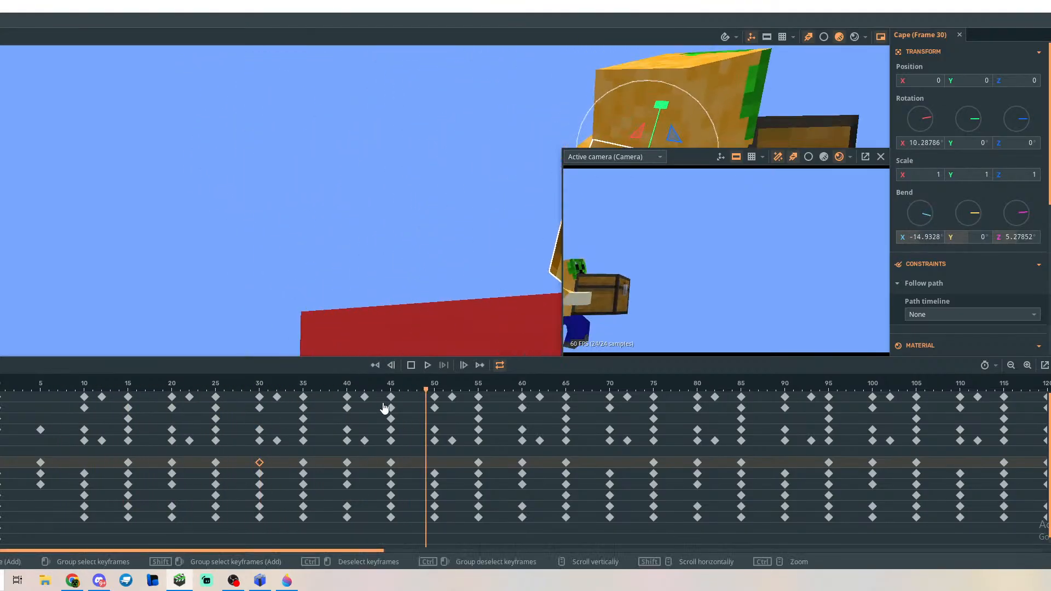
# Paste the copied raised-cape keyframe at frames 50 and 70, aligning each duplicate exactly with its frame.
pyautogui.press('Right')
pyautogui.hotkey('ctrl', 'v')
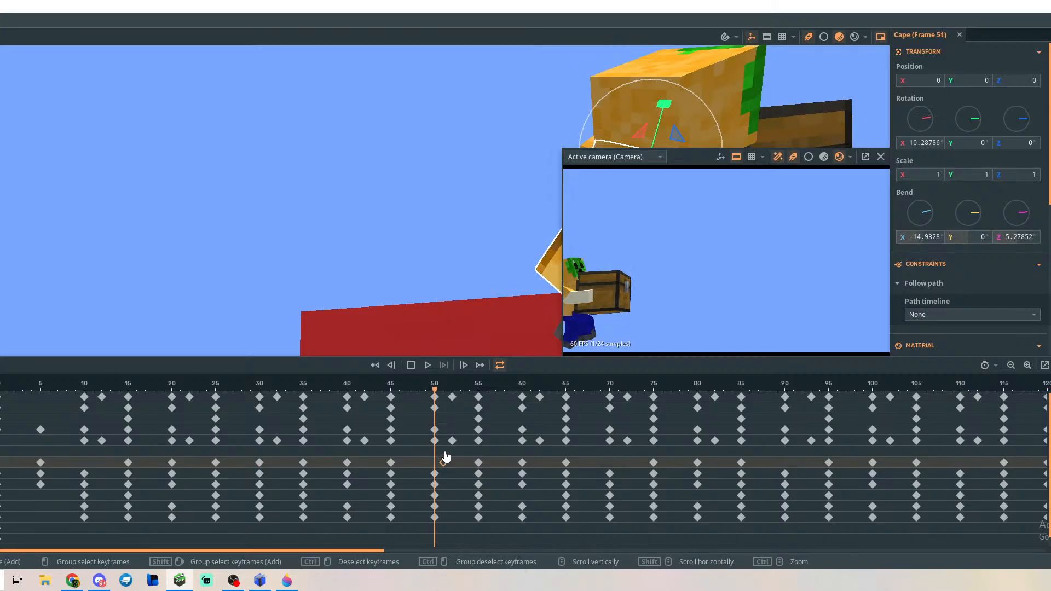
pyautogui.moveTo(443, 464); pyautogui.dragTo(437, 463)
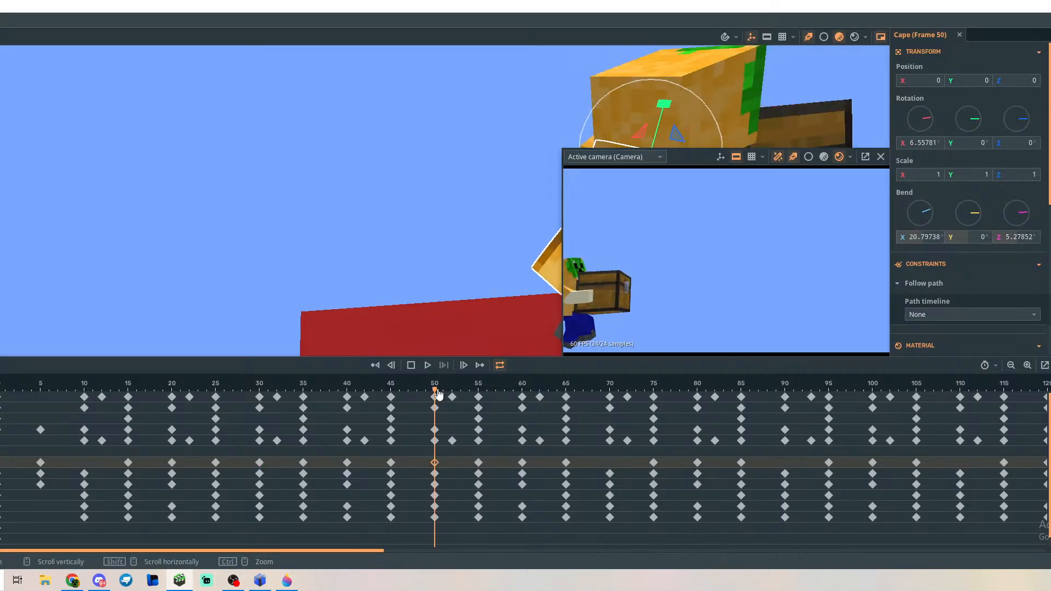
pyautogui.moveTo(436, 391); pyautogui.dragTo(612, 430)
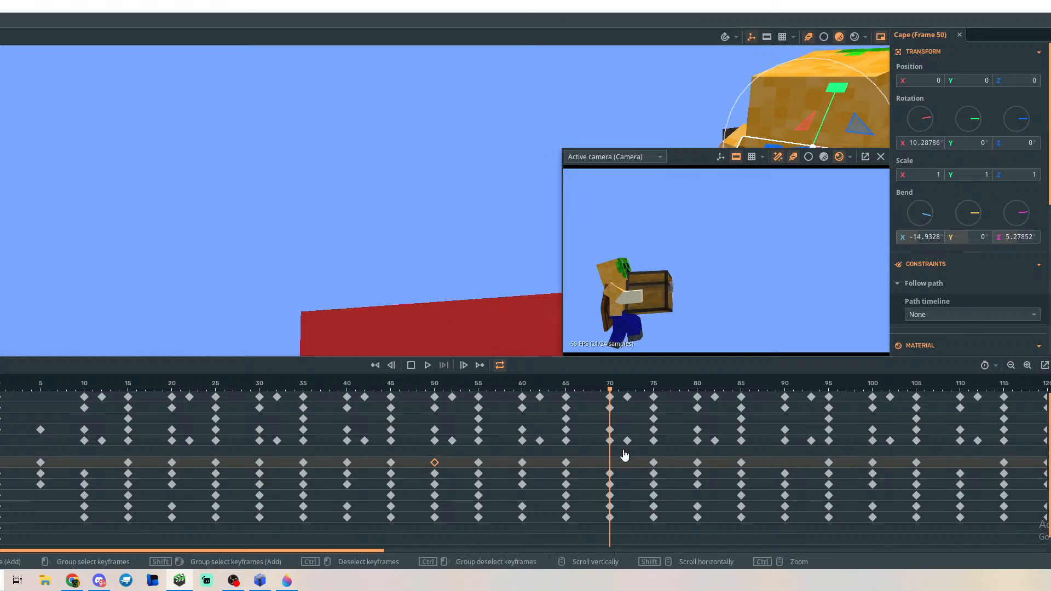
pyautogui.hotkey('ctrl', 'v')
pyautogui.moveTo(626, 465); pyautogui.dragTo(612, 461)
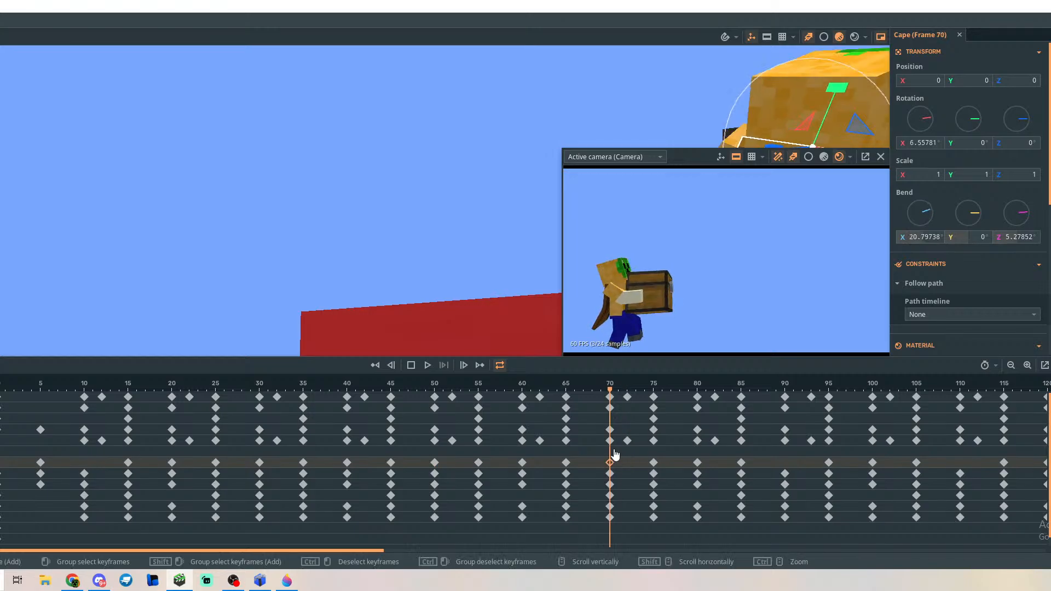
# Place duplicates of the raised-cape keyframe at frames 90 and 110 on the cape's timeline.
pyautogui.click(610, 397)
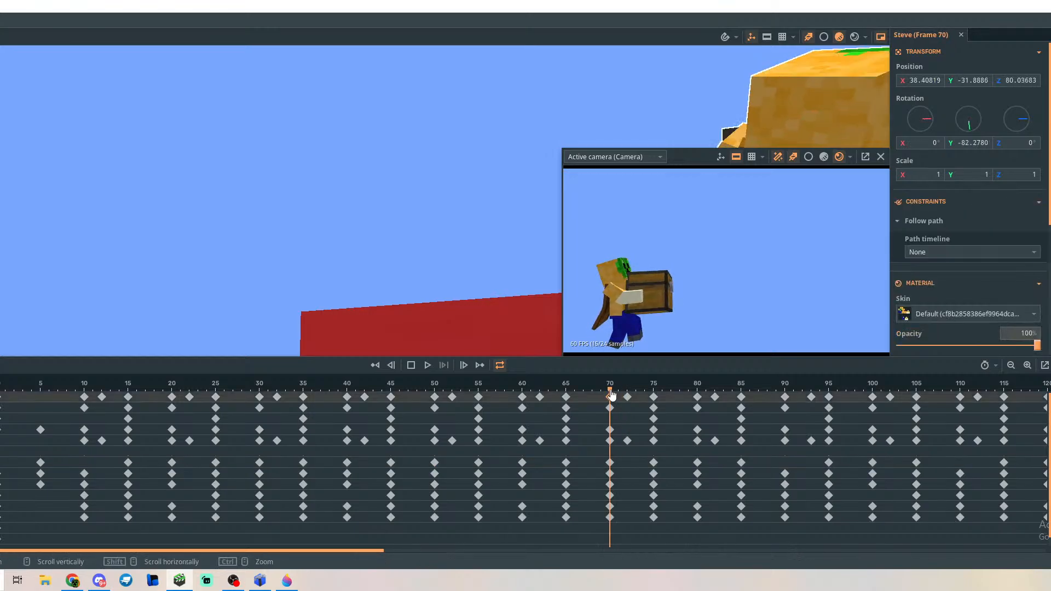
pyautogui.moveTo(611, 390); pyautogui.dragTo(785, 416)
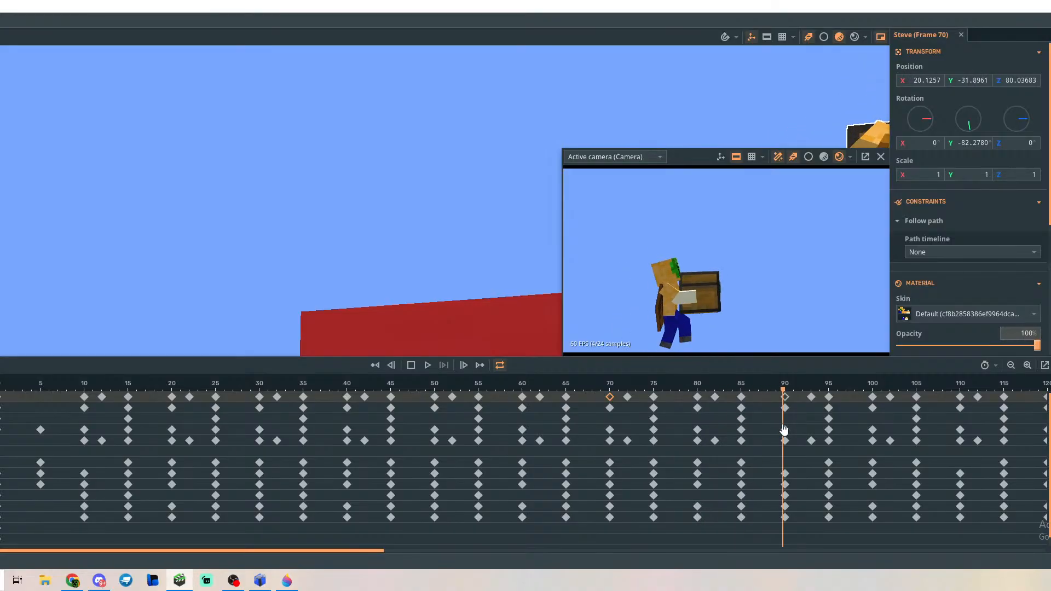
pyautogui.click(787, 468)
pyautogui.hotkey('ctrl', 'v')
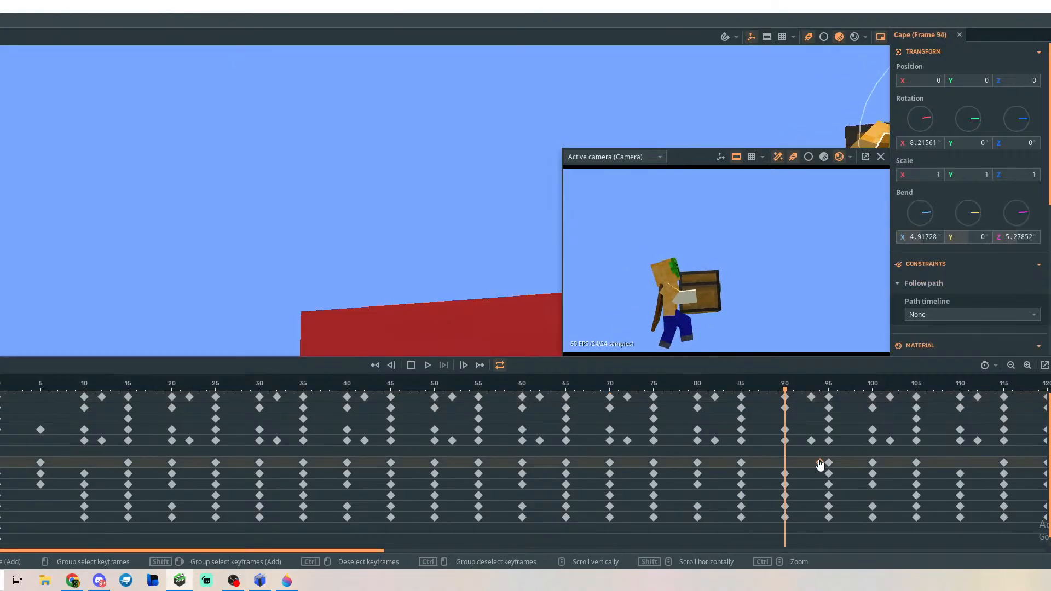
pyautogui.moveTo(820, 464); pyautogui.dragTo(962, 472)
pyautogui.hotkey('ctrl', 'v')
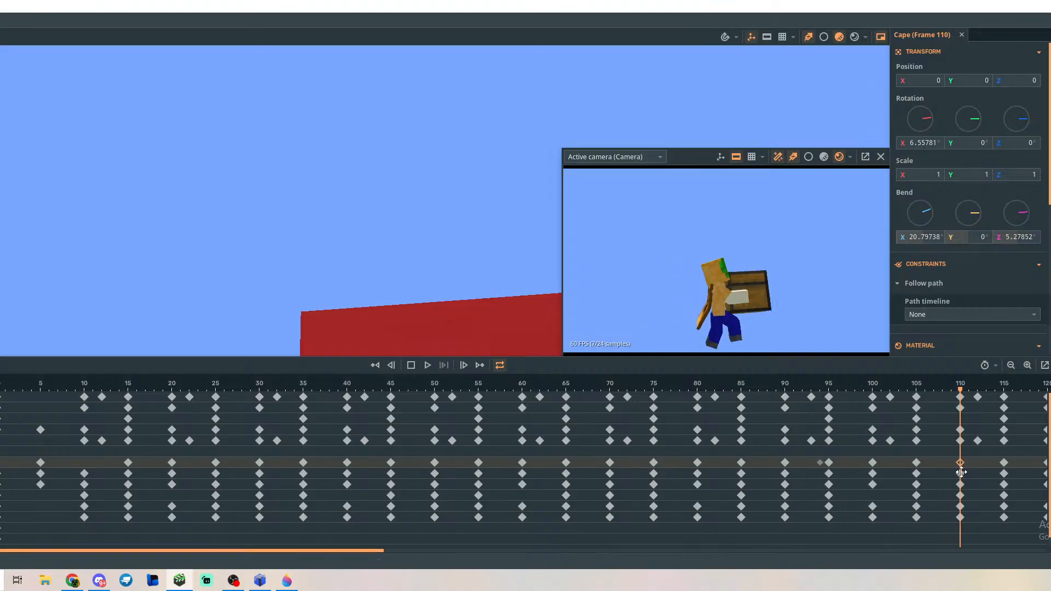
# Add the raised-cape keyframe at frames 130 and 150 on the cape's timeline.
pyautogui.moveTo(380, 553); pyautogui.dragTo(543, 553)
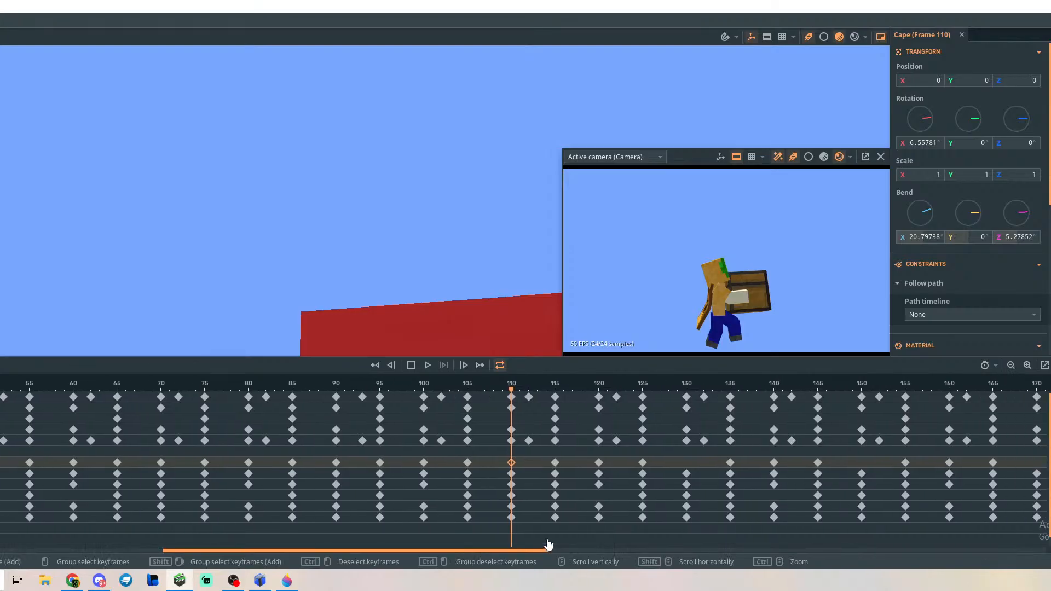
pyautogui.click(693, 467)
pyautogui.click(687, 467)
pyautogui.hotkey('ctrl', 'v')
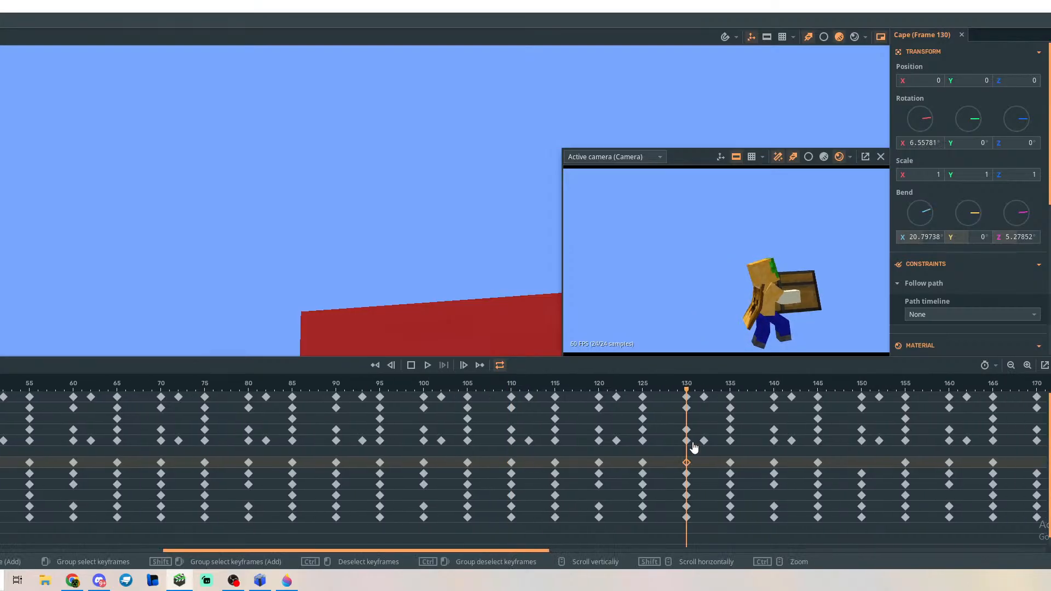
pyautogui.click(863, 467)
pyautogui.moveTo(924, 467); pyautogui.dragTo(863, 465)
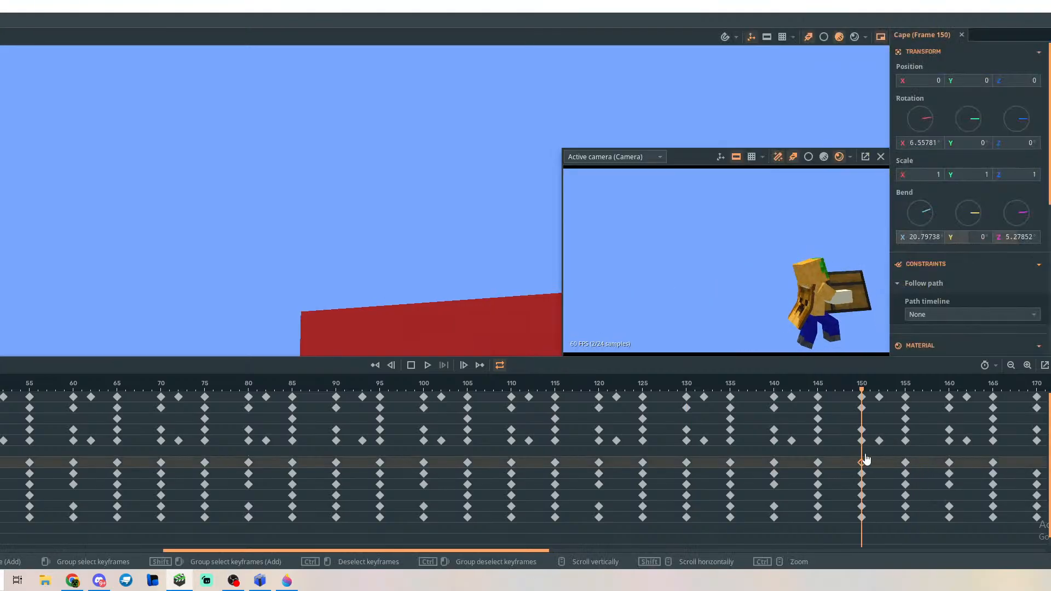
# Add the raised-cape keyframe at frames 170 and 190 to complete the cape's swing through the walk.
pyautogui.moveTo(1047, 429); pyautogui.dragTo(1037, 463)
pyautogui.hotkey('ctrl', 'v')
pyautogui.moveTo(462, 552); pyautogui.dragTo(638, 553)
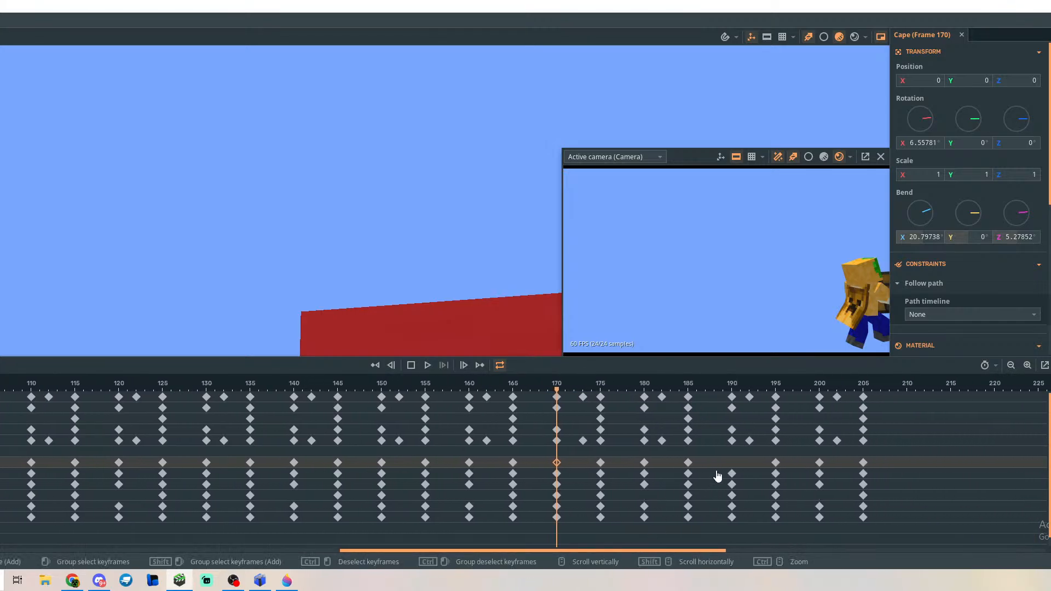
pyautogui.click(709, 469)
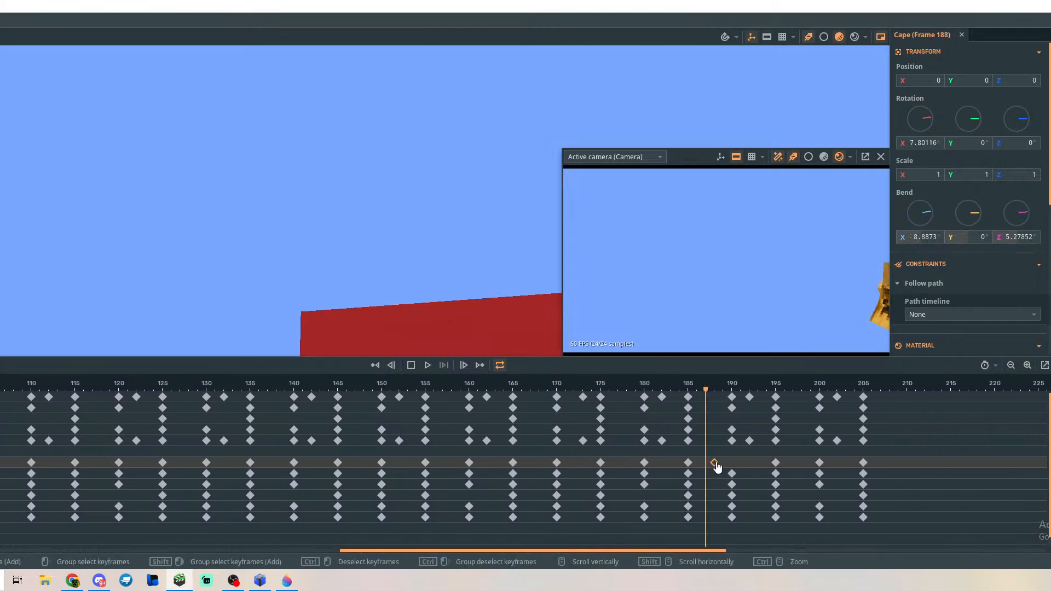
pyautogui.click(732, 462)
# Deselect the cape, play the whole walk from the beginning to review it, and save the project.
pyautogui.moveTo(733, 394); pyautogui.dragTo(0, 436)
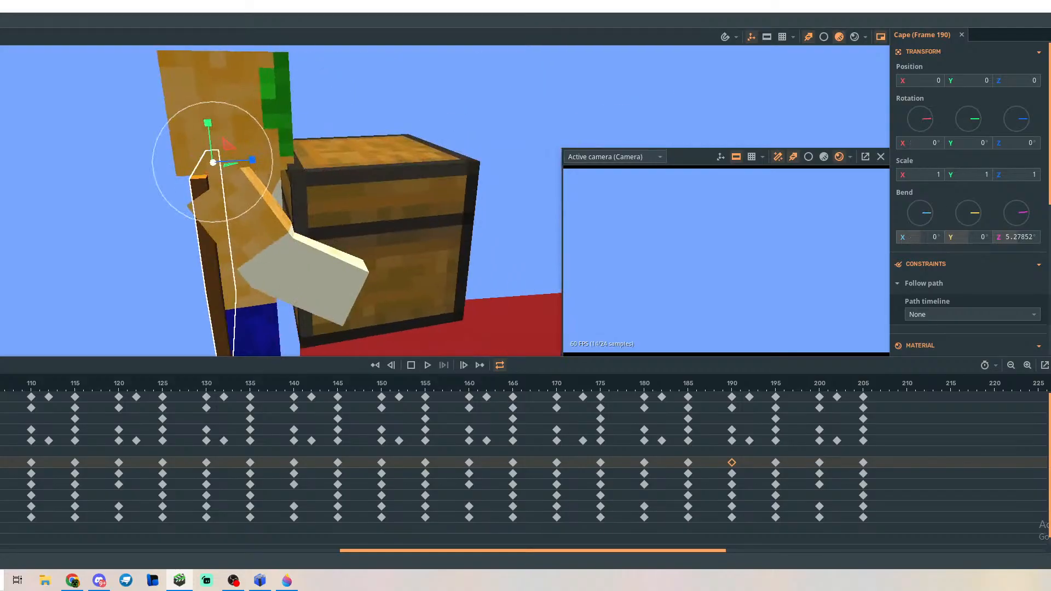
pyautogui.click(108, 210)
pyautogui.press('space')
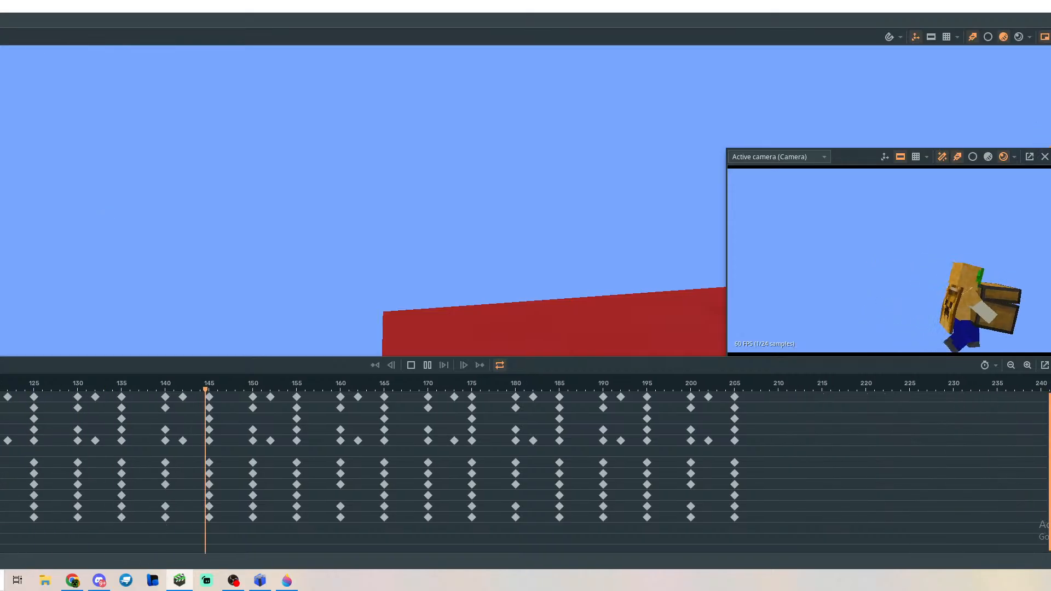
pyautogui.hotkey('ctrl', 's')
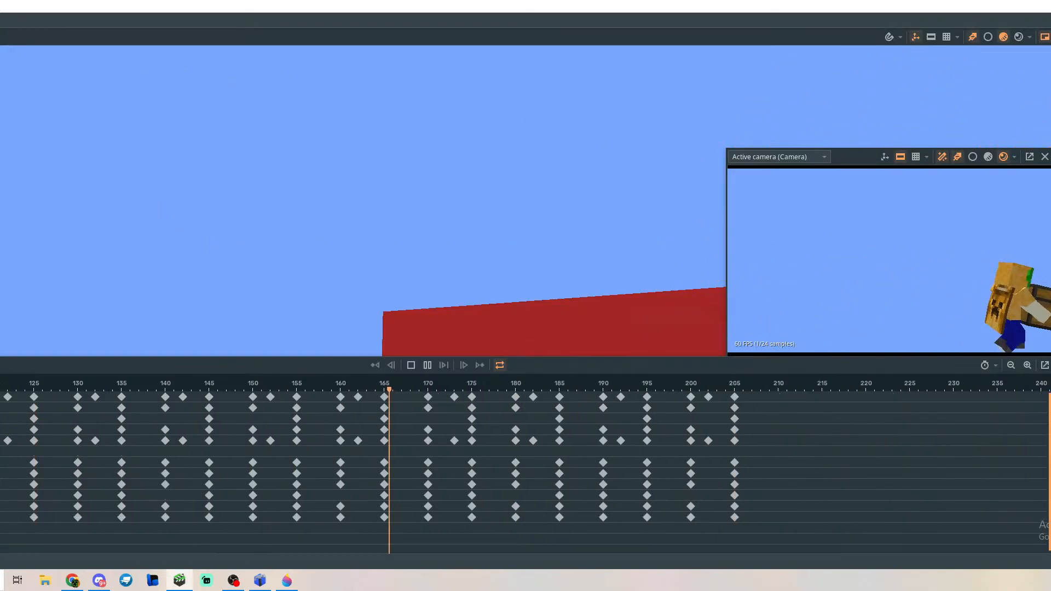
pyautogui.hotkey('ctrl', 'F12')
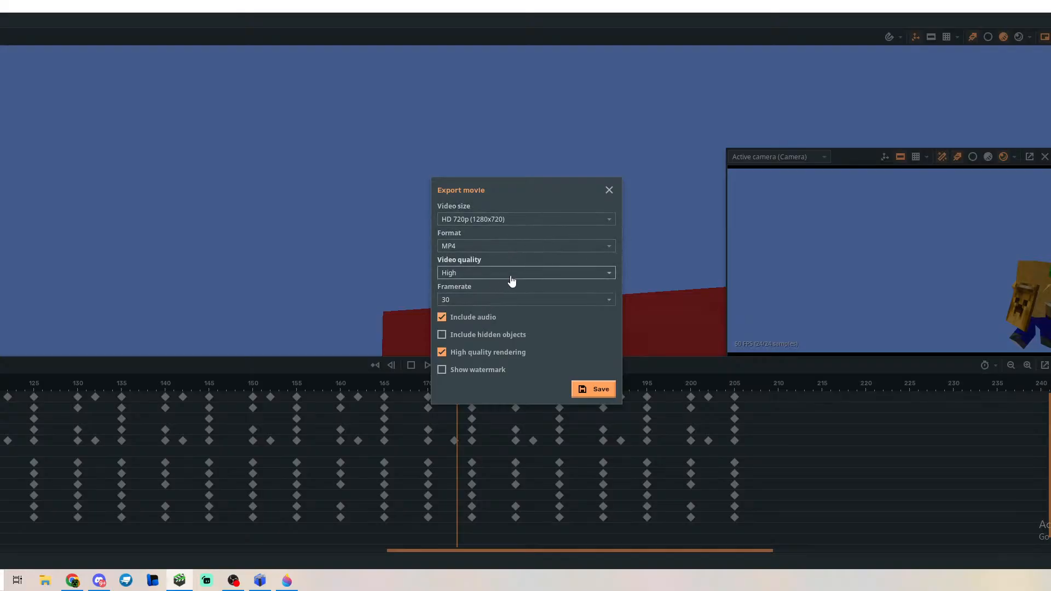
pyautogui.click(608, 191)
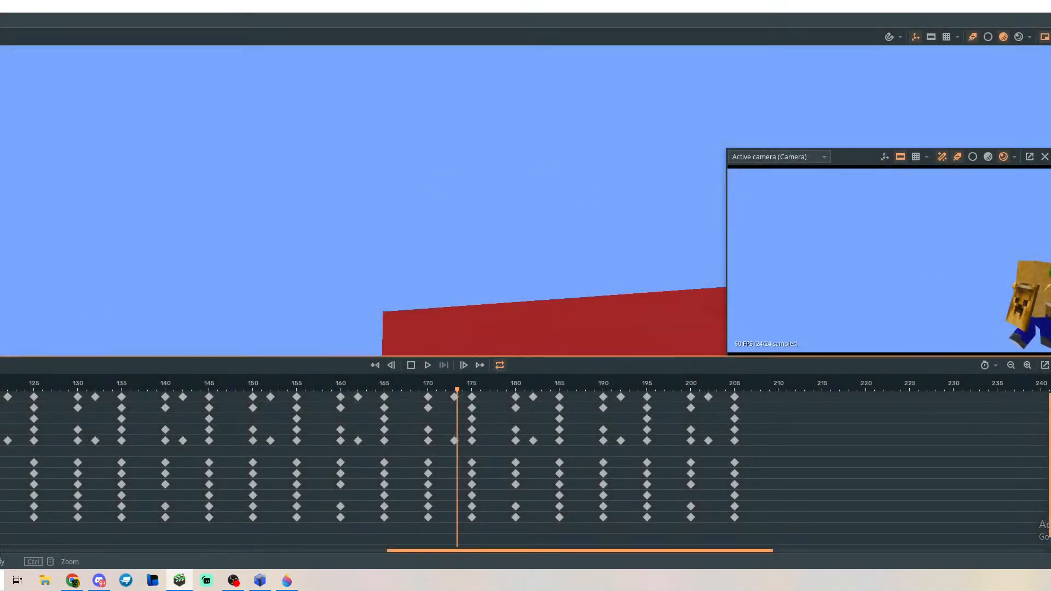
pyautogui.hotkey('alt', 'Tab')
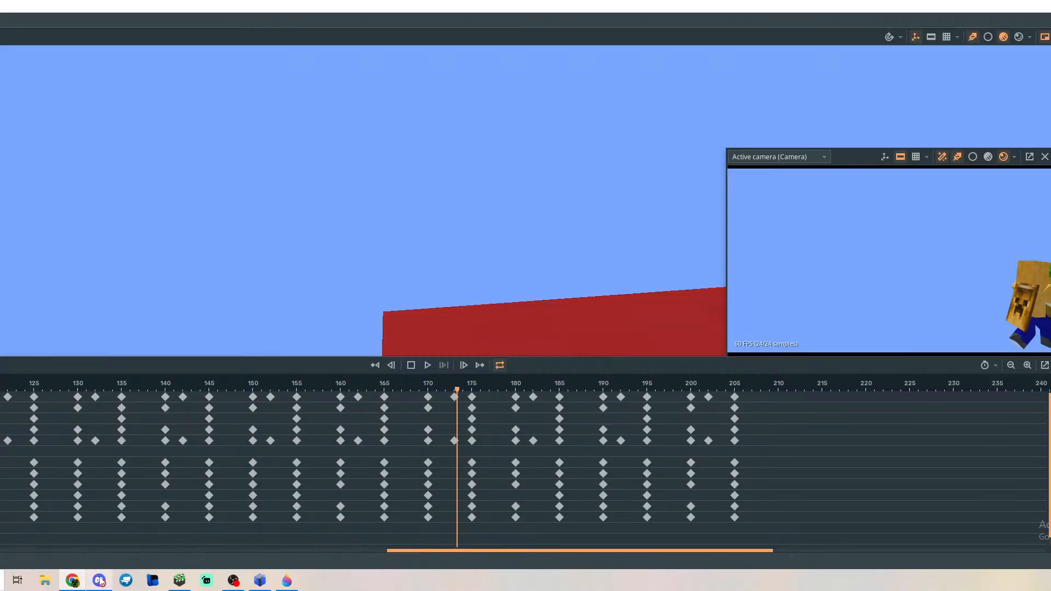
pyautogui.moveTo(100, 581)
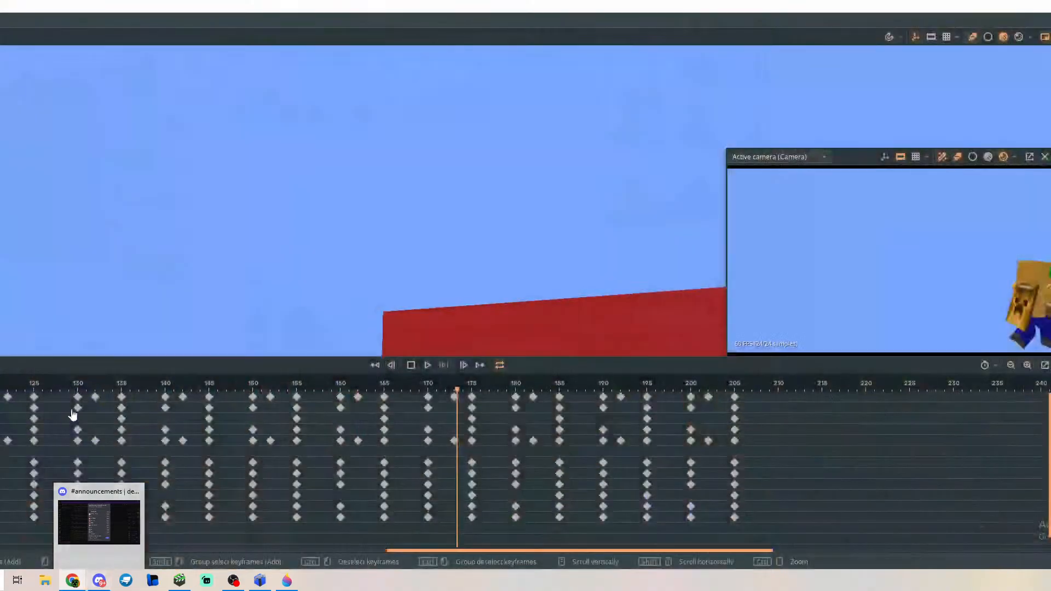
pyautogui.click(45, 580)
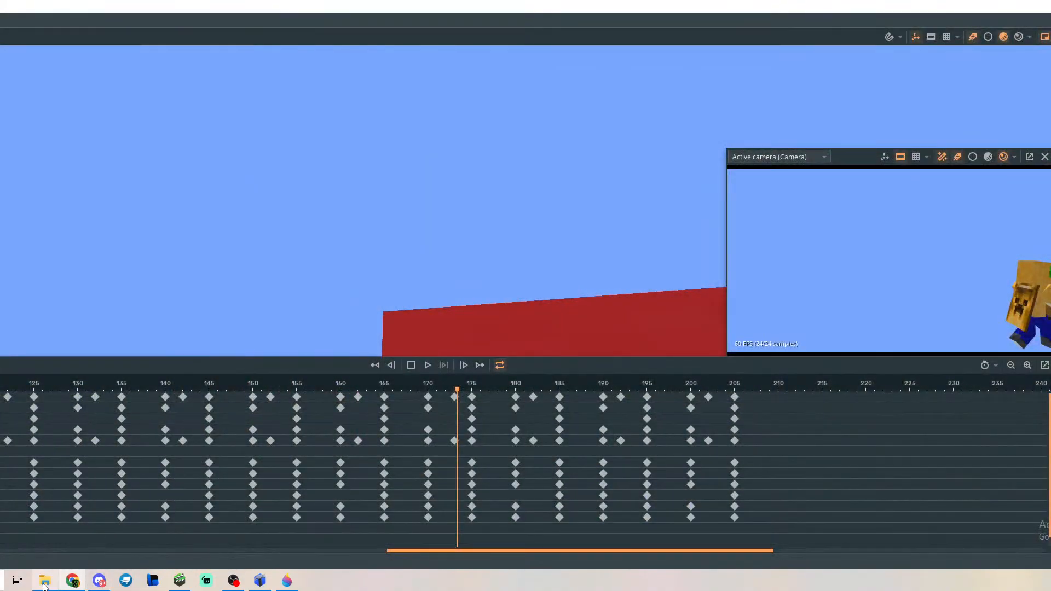
# Change the scene background to solid red and scrub the animation back toward the start of the walk.
pyautogui.moveTo(694, 184); pyautogui.dragTo(0, 302)
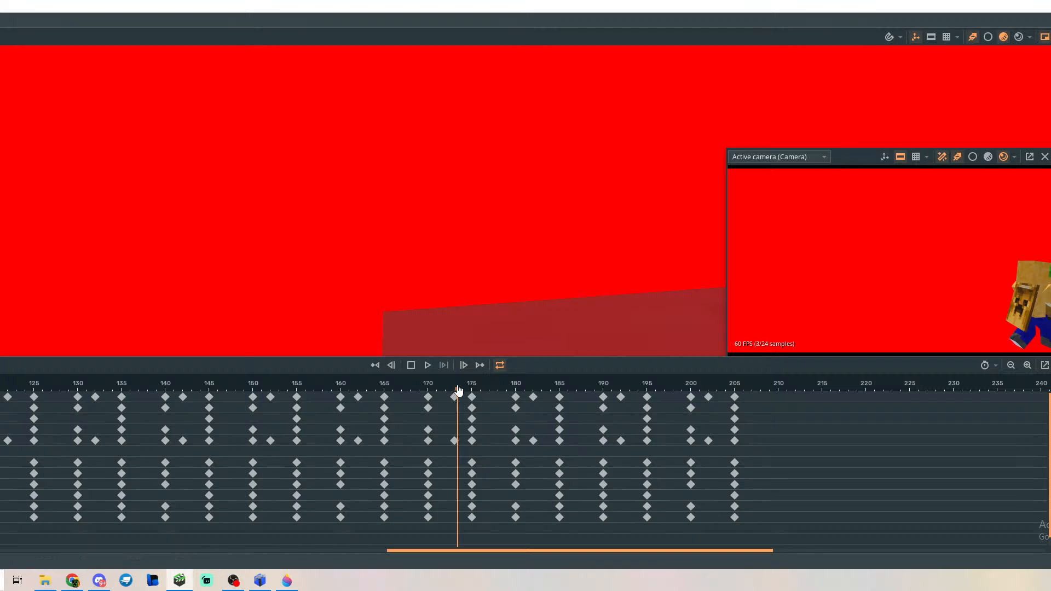
pyautogui.moveTo(459, 391); pyautogui.dragTo(0, 393)
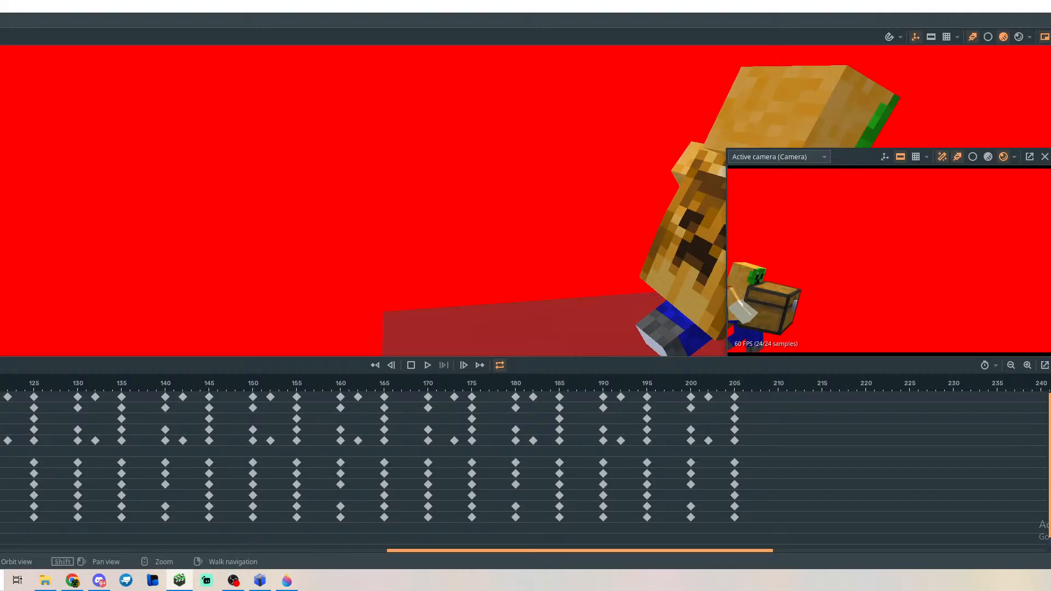
# Export the animation as a 1280x720 MP4 movie at high video quality and 30 fps, with audio and high quality rendering, and close the export dialog.
pyautogui.hotkey('alt', 'Tab')
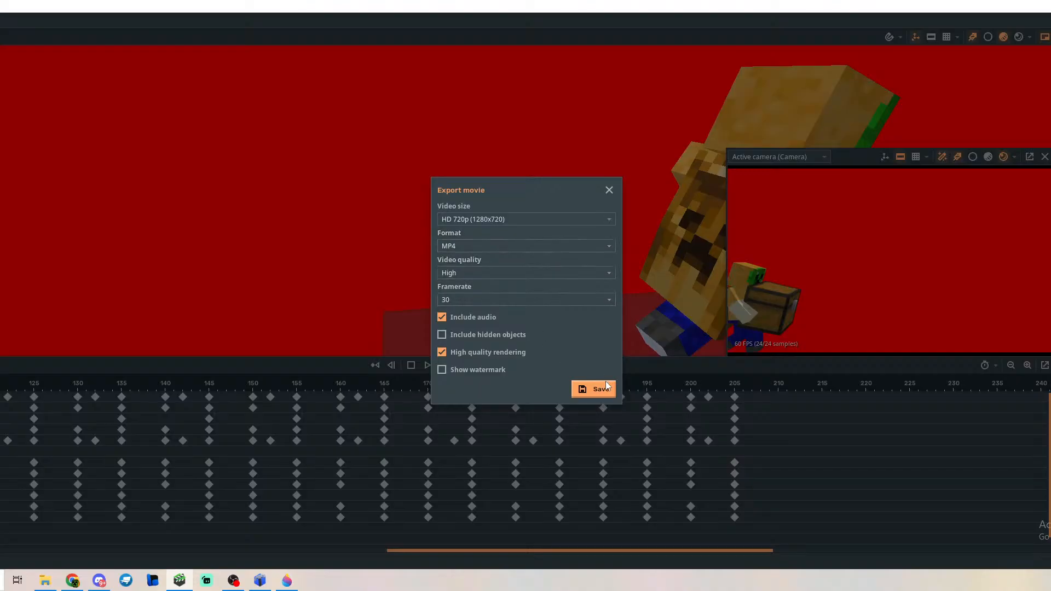
pyautogui.click(594, 393)
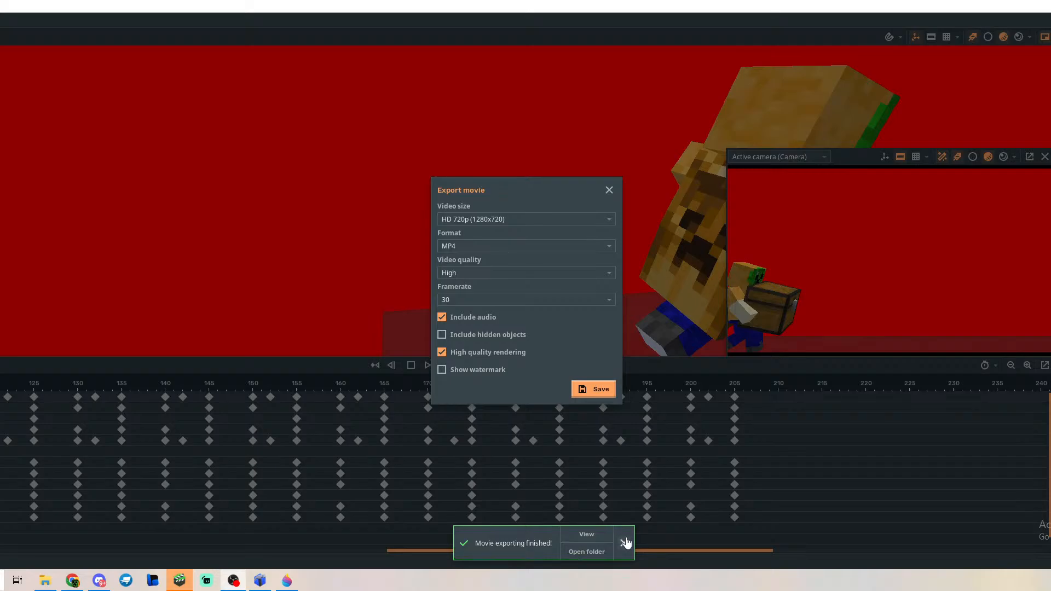
pyautogui.click(624, 543)
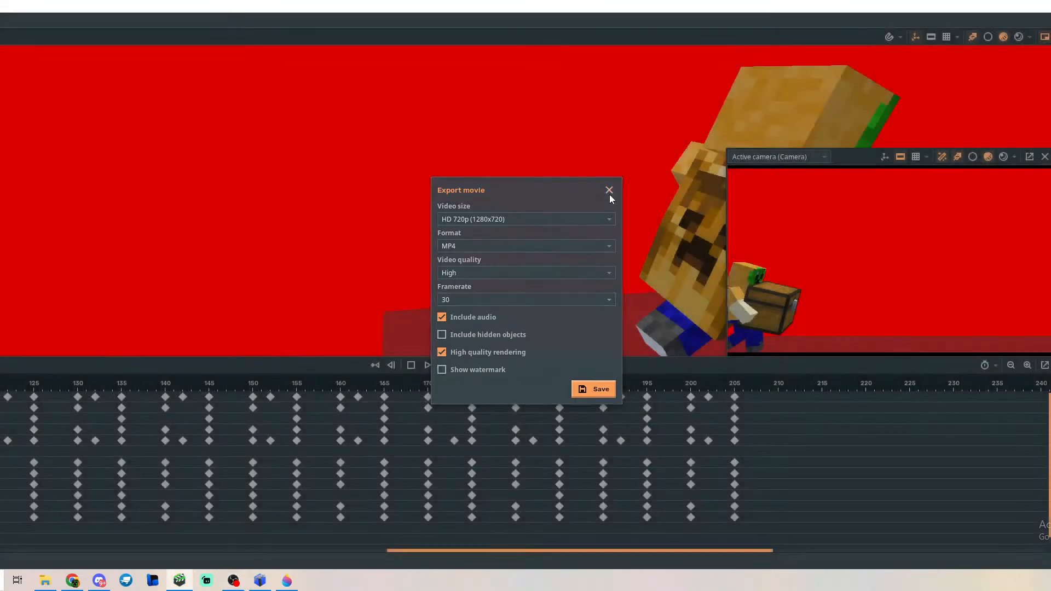
pyautogui.click(609, 191)
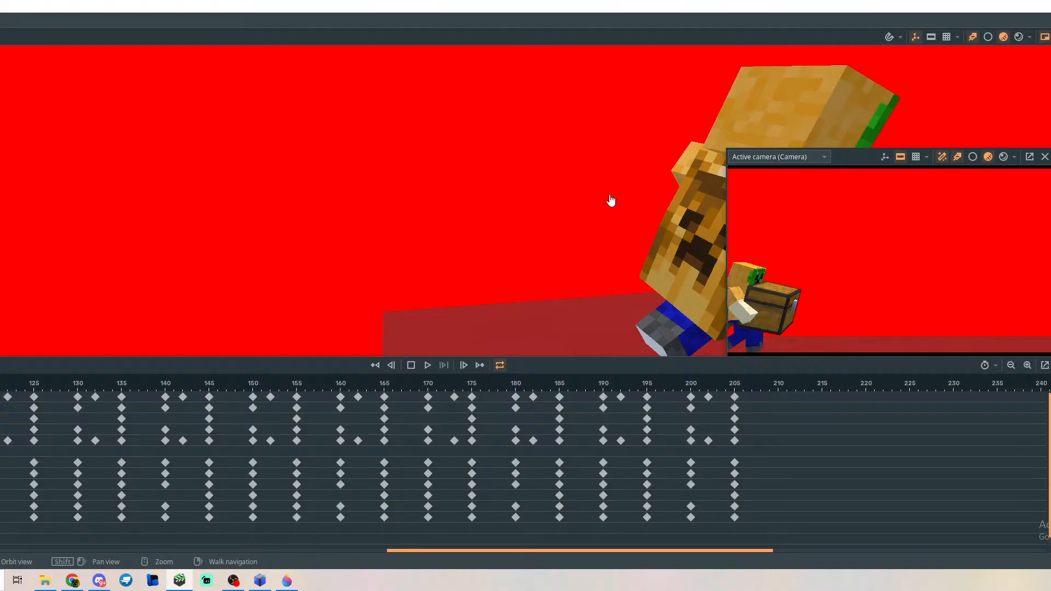
# Fly the work view around the character to examine the chest-carrying pose from the front and the side.
pyautogui.hotkey('shift', '`')
pyautogui.press('d')
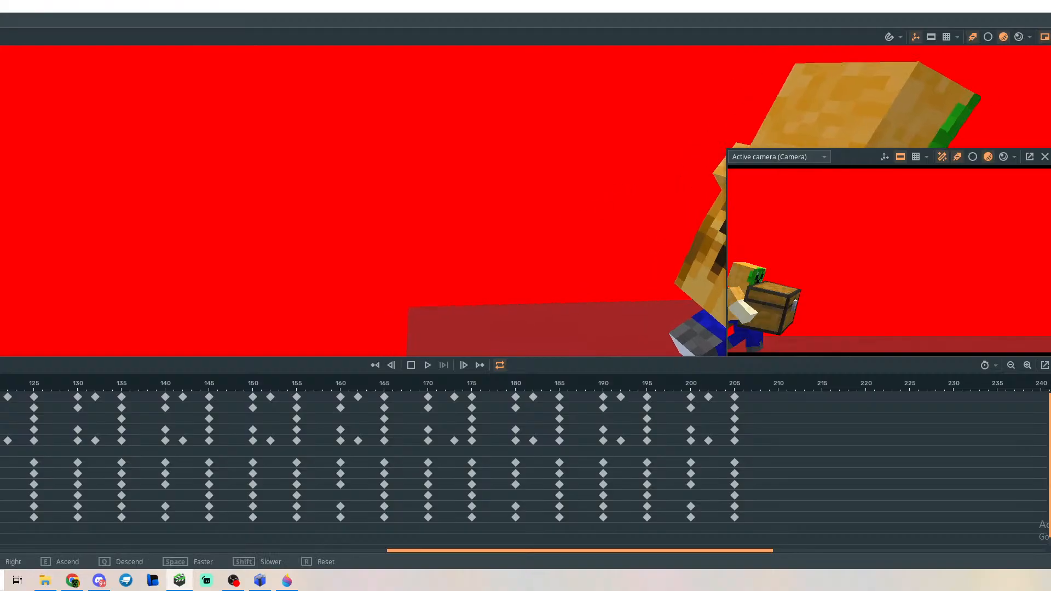
pyautogui.press('s')
pyautogui.press('d')
pyautogui.press('w')
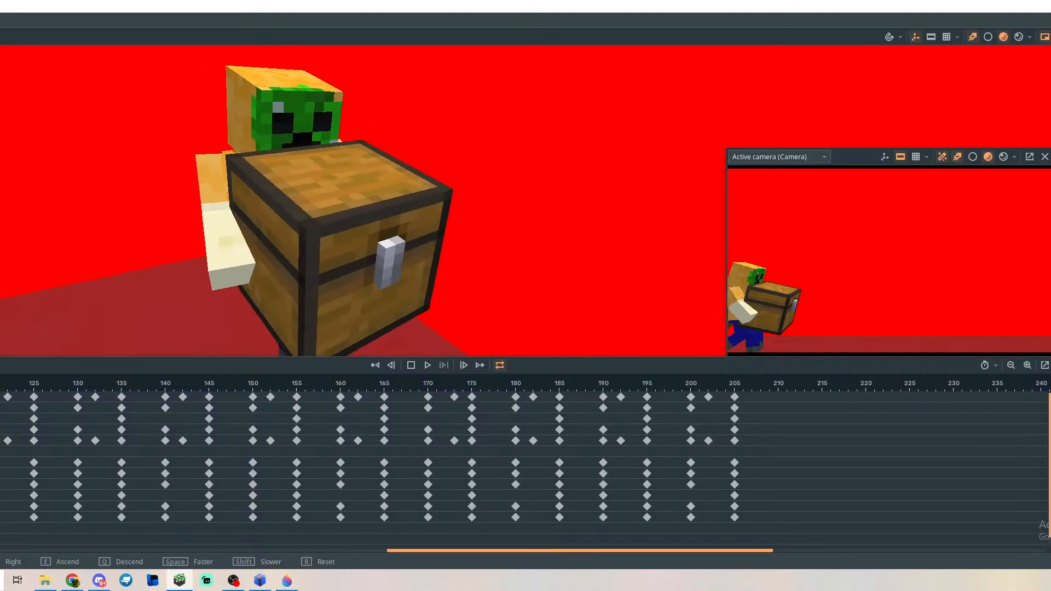
pyautogui.press('a')
pyautogui.press('s')
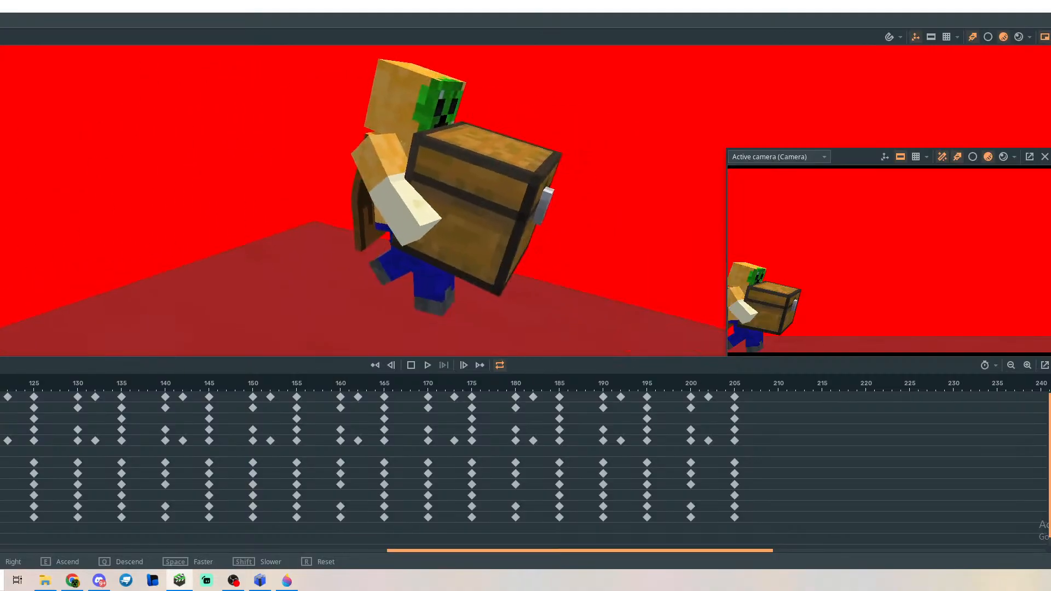
pyautogui.press('a')
pyautogui.moveTo(648, 203); pyautogui.dragTo(646, 214, button='right')
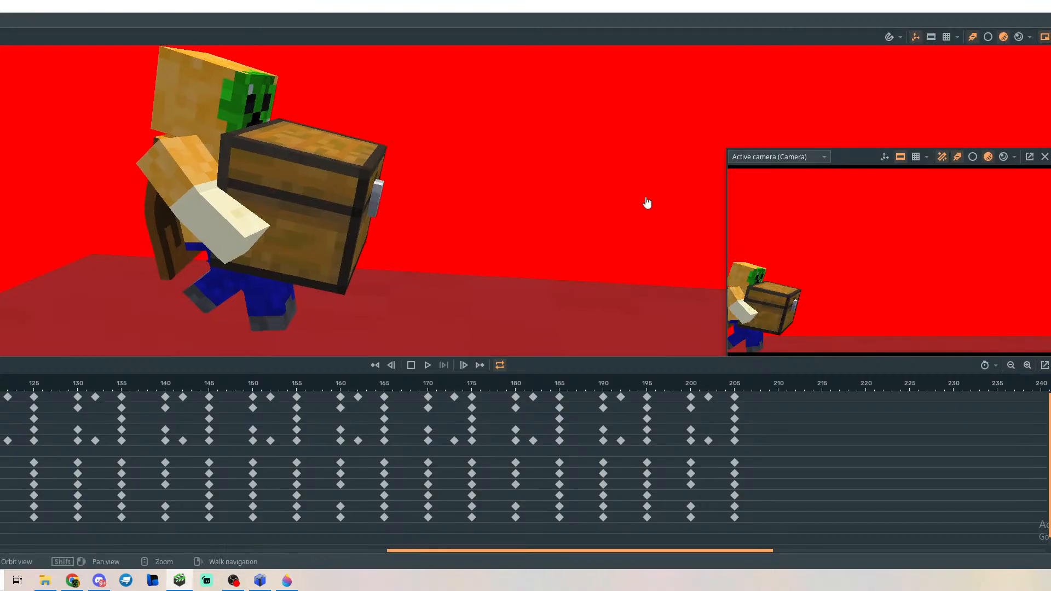